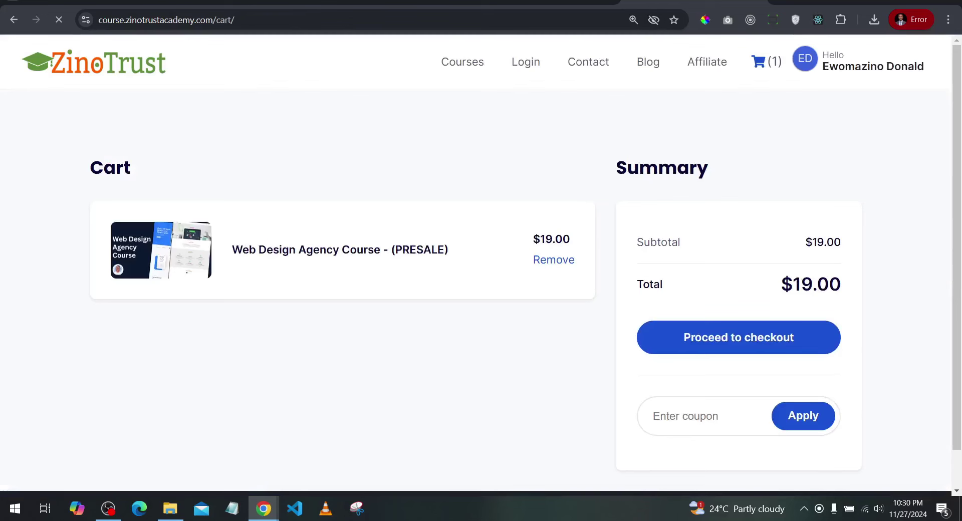
Step: Apply coupon BFPRESALE to cut the cart to $10.00, then go to the ZinoTrust subscribe page
{"action": "left_click", "coordinate": [707, 412]}
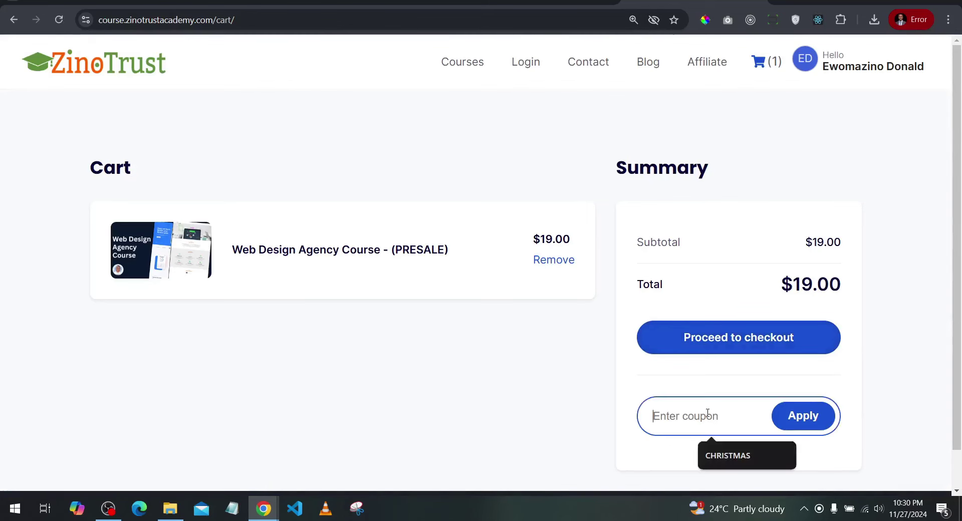
{"action": "type", "text": "B"}
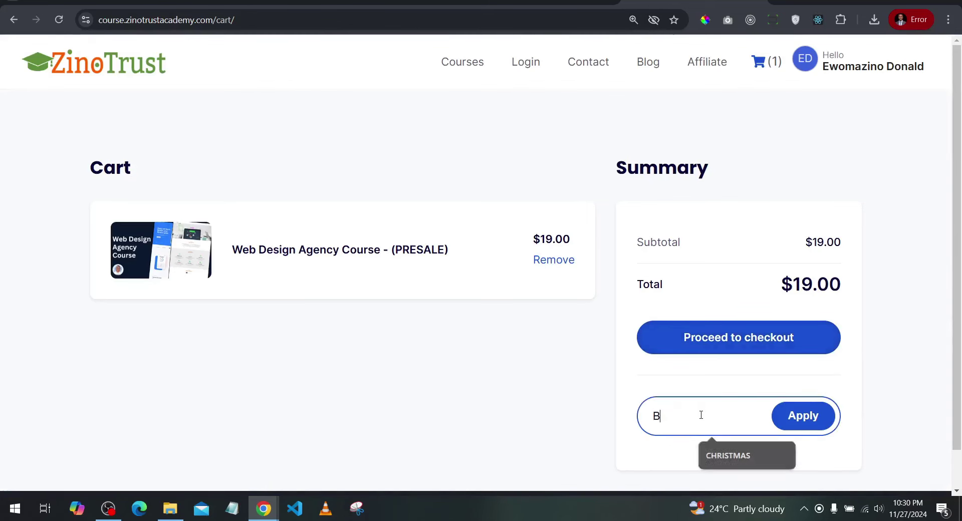
{"action": "type", "text": "FPRESALE"}
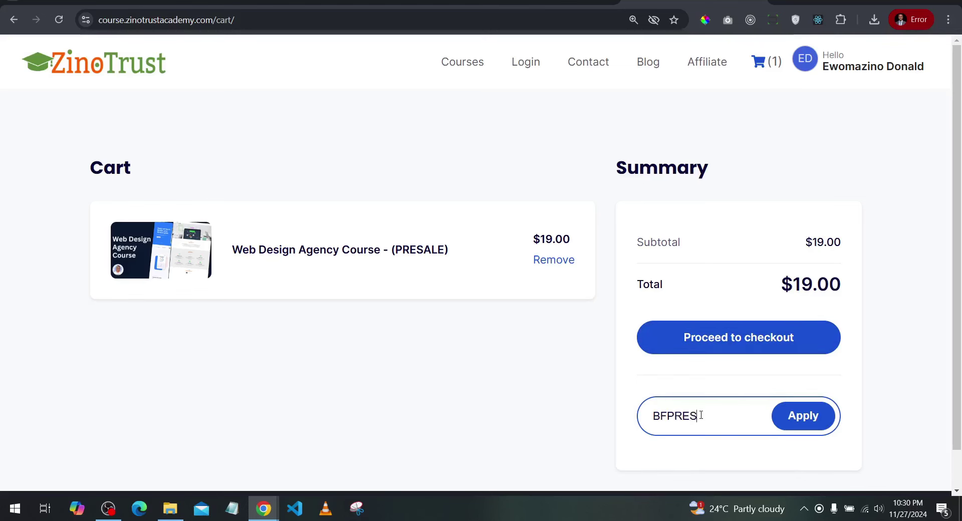
{"action": "left_click", "coordinate": [802, 415]}
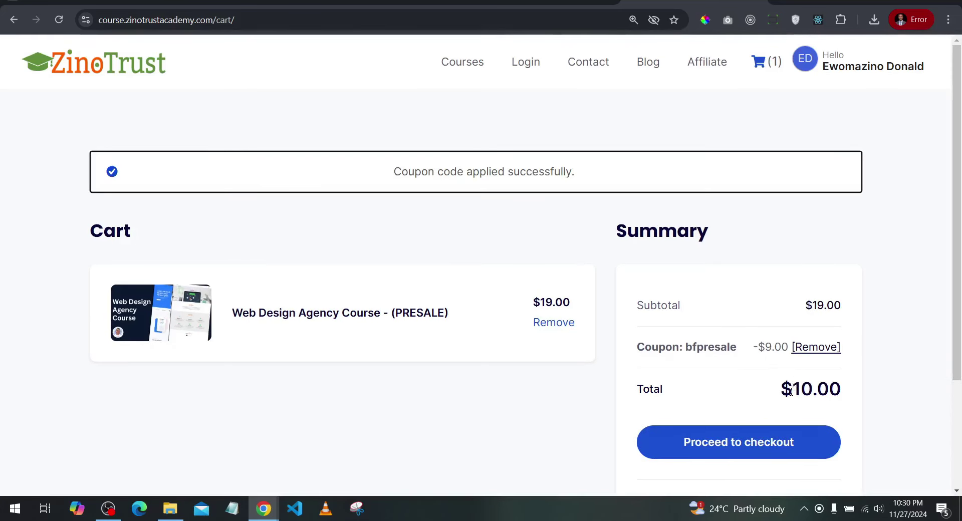
{"action": "left_click_drag", "start_coordinate": [791, 389], "coordinate": [830, 389]}
{"action": "left_click", "coordinate": [894, 348]}
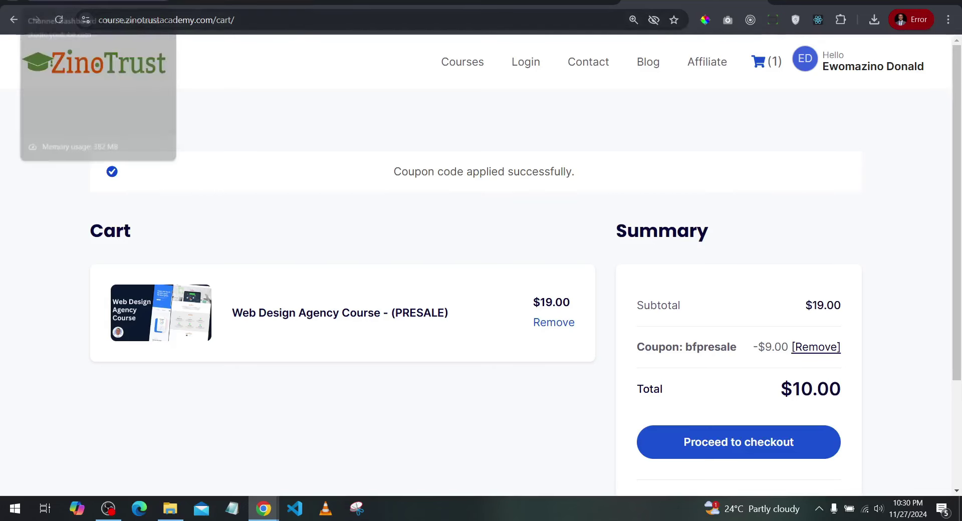
{"action": "left_click", "coordinate": [75, 3]}
{"action": "left_click", "coordinate": [248, 4]}
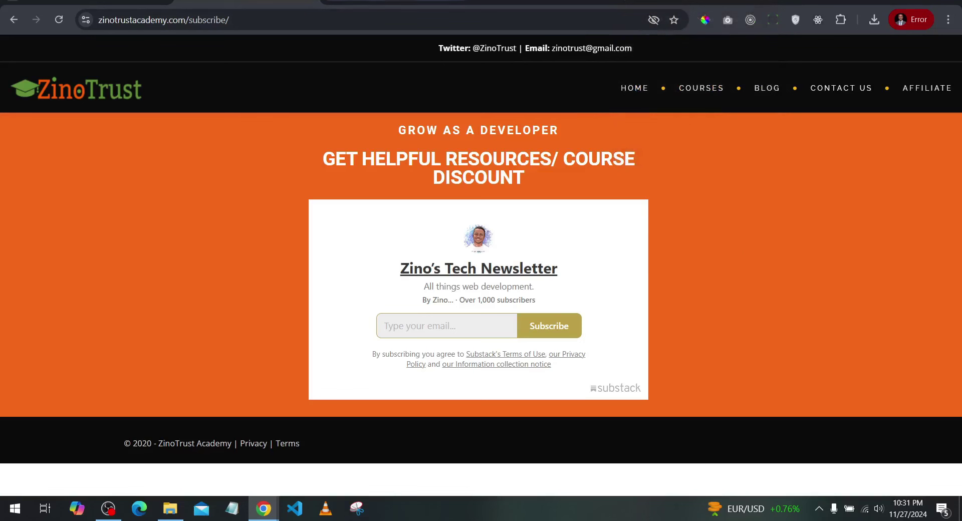
Step: Move from the iDigital WordPress site tab on to the Canva 'Getting Started' slide
{"action": "left_click", "coordinate": [396, 4]}
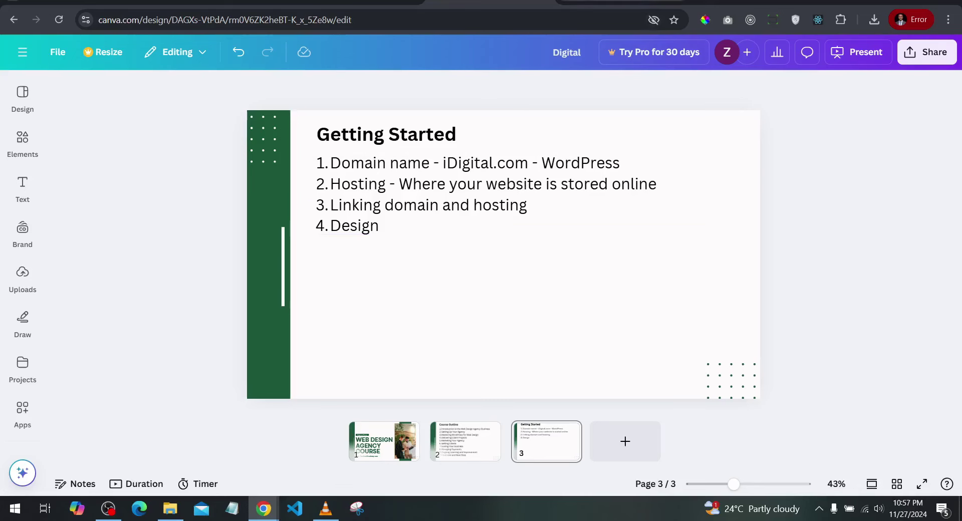
Step: Bring up the Google results tab for 'what is a domain name'
{"action": "key", "text": "ctrl+Tab"}
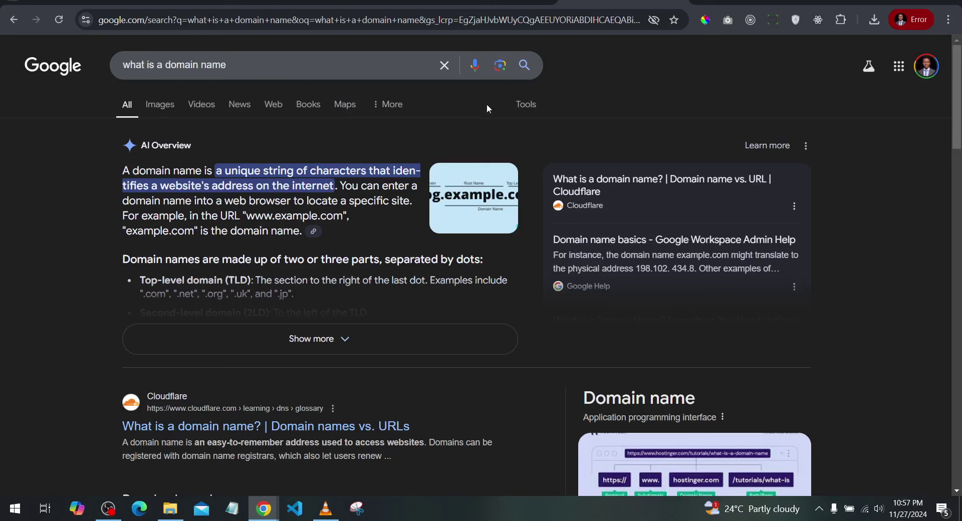
Step: In the 'buy domain name' results, point out the Sponsored labels and open the Namecheap result
{"action": "left_click", "coordinate": [757, 5]}
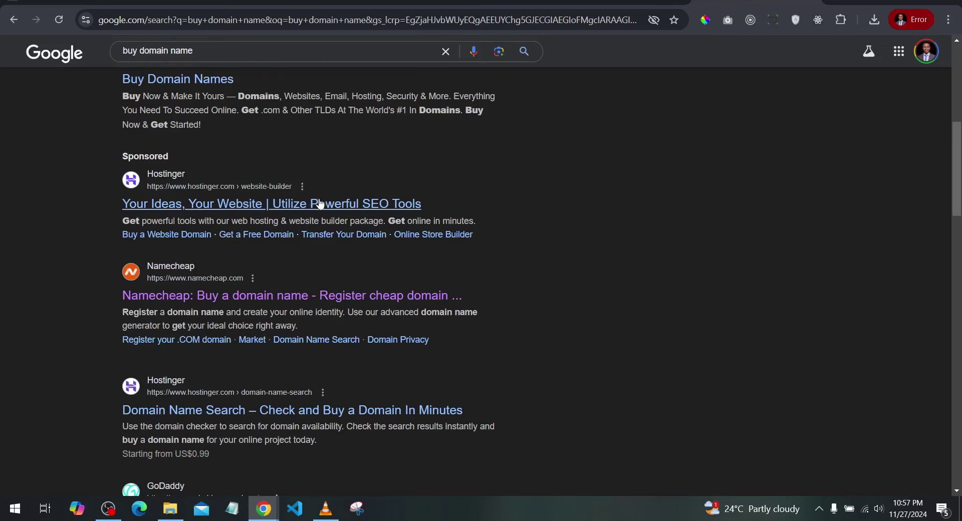
{"action": "scroll", "coordinate": [320, 203], "scroll_direction": "up", "scroll_amount": 7}
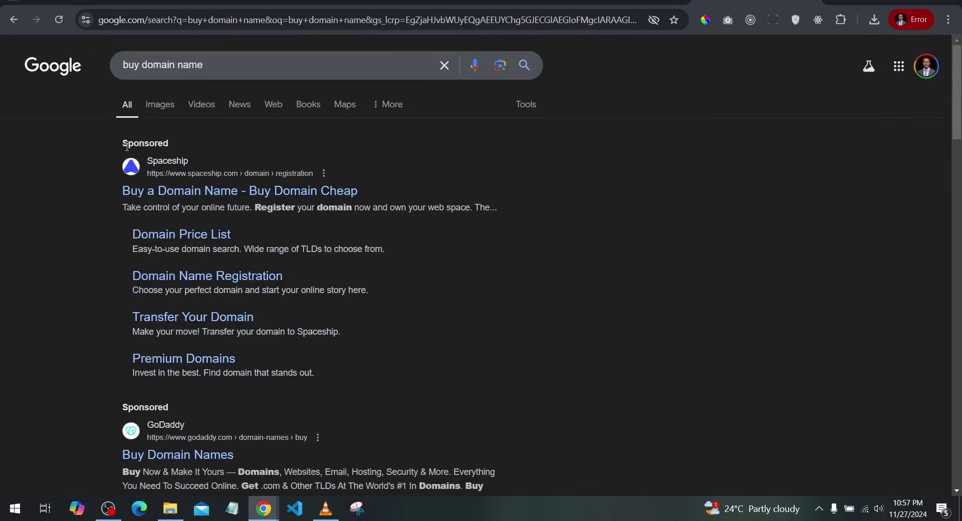
{"action": "left_click_drag", "start_coordinate": [122, 143], "coordinate": [162, 141]}
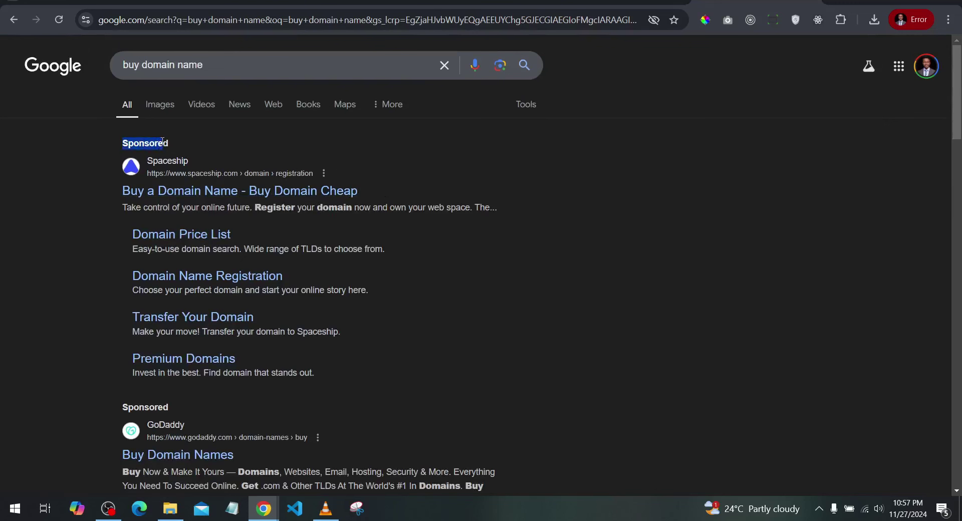
{"action": "left_click", "coordinate": [221, 143]}
{"action": "left_click_drag", "start_coordinate": [128, 407], "coordinate": [153, 405]}
{"action": "left_click", "coordinate": [565, 204]}
{"action": "scroll", "coordinate": [539, 203], "scroll_direction": "down", "scroll_amount": 3}
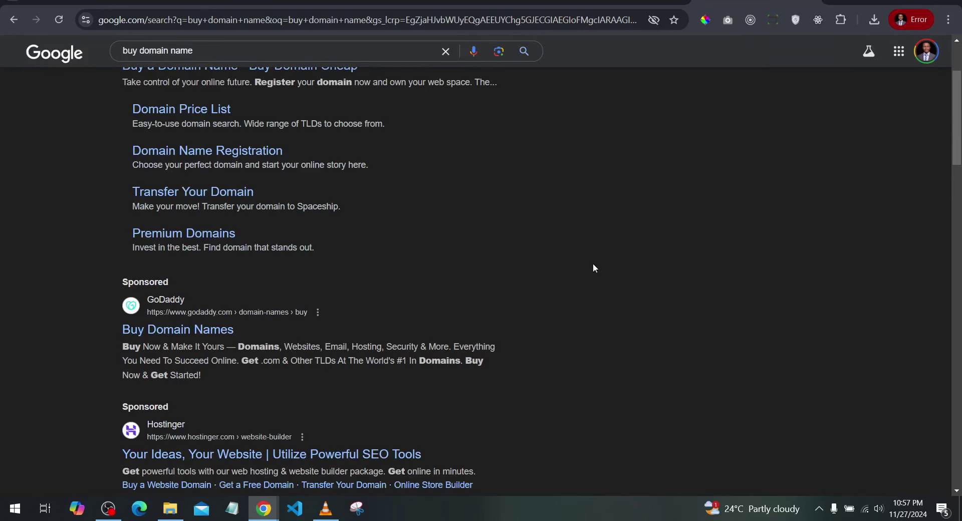
{"action": "scroll", "coordinate": [590, 261], "scroll_direction": "down", "scroll_amount": 2}
{"action": "scroll", "coordinate": [590, 263], "scroll_direction": "down", "scroll_amount": 3}
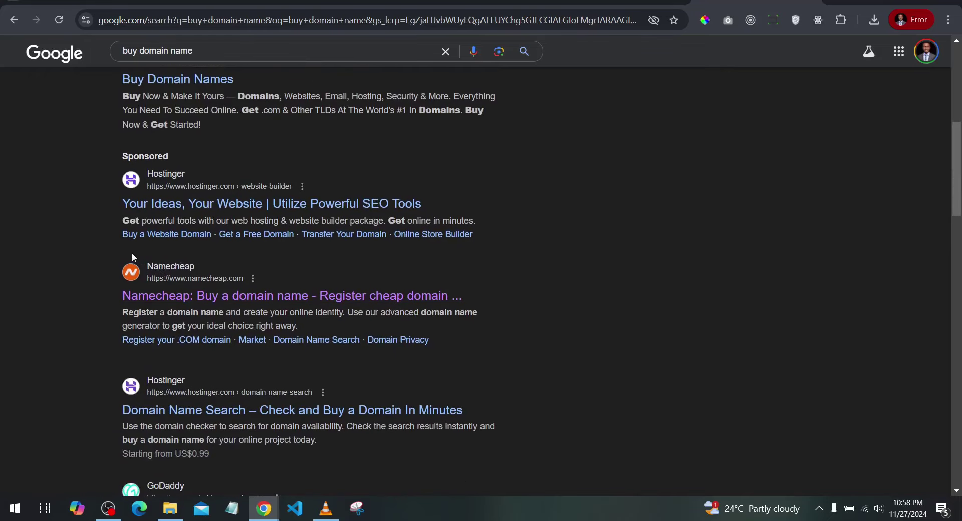
{"action": "left_click", "coordinate": [225, 299]}
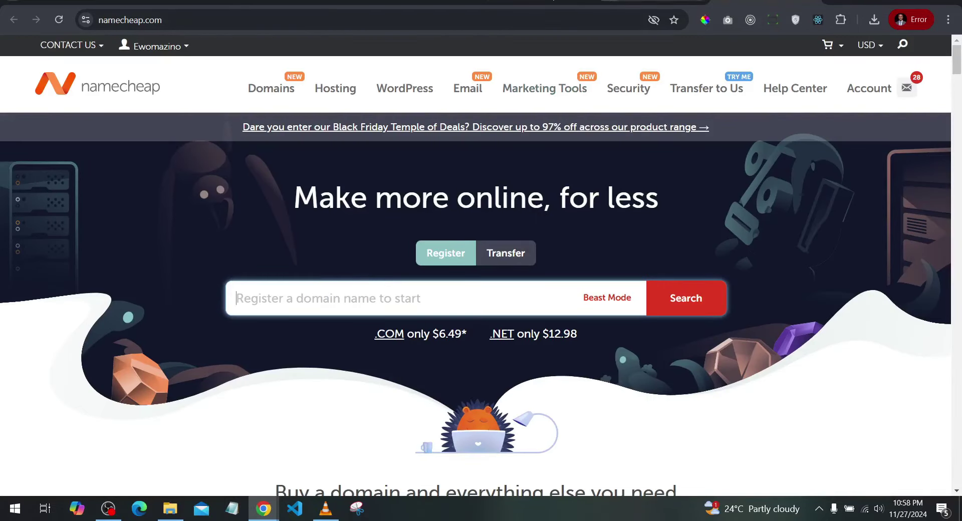
Step: Search Namecheap for idigital.com, which turns out to be registered since 2002
{"action": "left_click", "coordinate": [405, 4]}
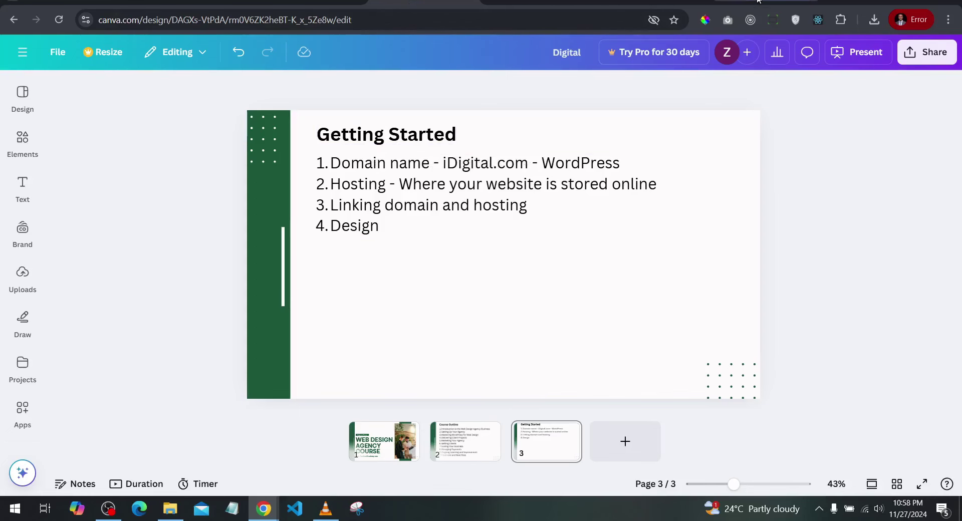
{"action": "left_click", "coordinate": [767, 4]}
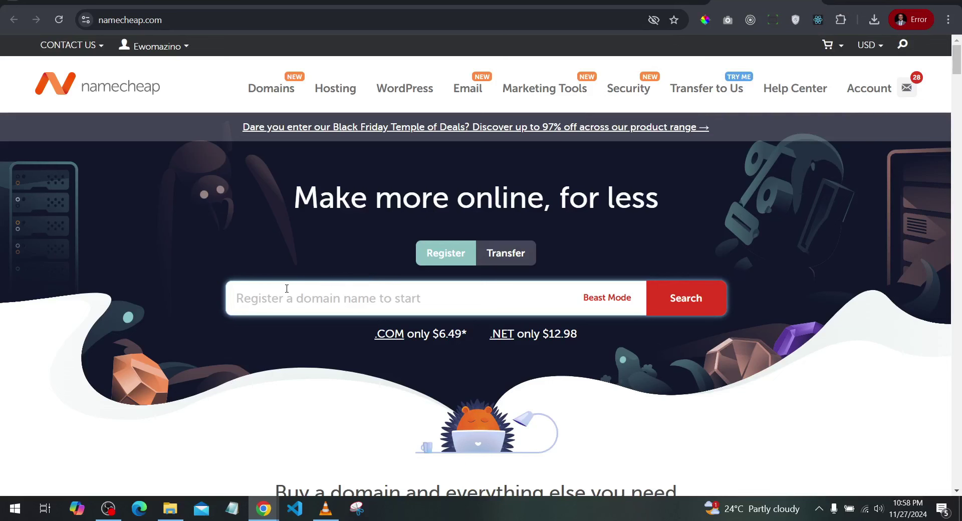
{"action": "left_click", "coordinate": [287, 289]}
{"action": "type", "text": "idigita"}
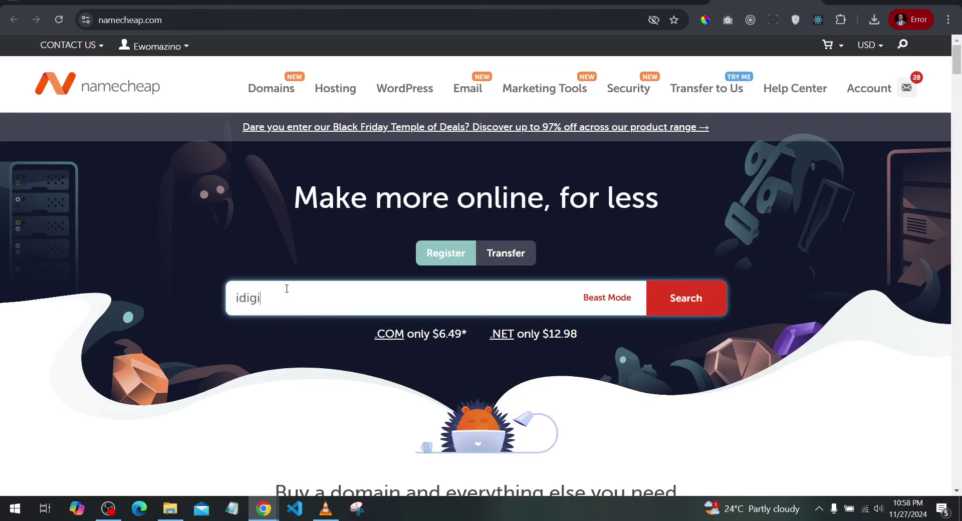
{"action": "type", "text": "l.c"}
{"action": "type", "text": "om"}
{"action": "left_click", "coordinate": [671, 297]}
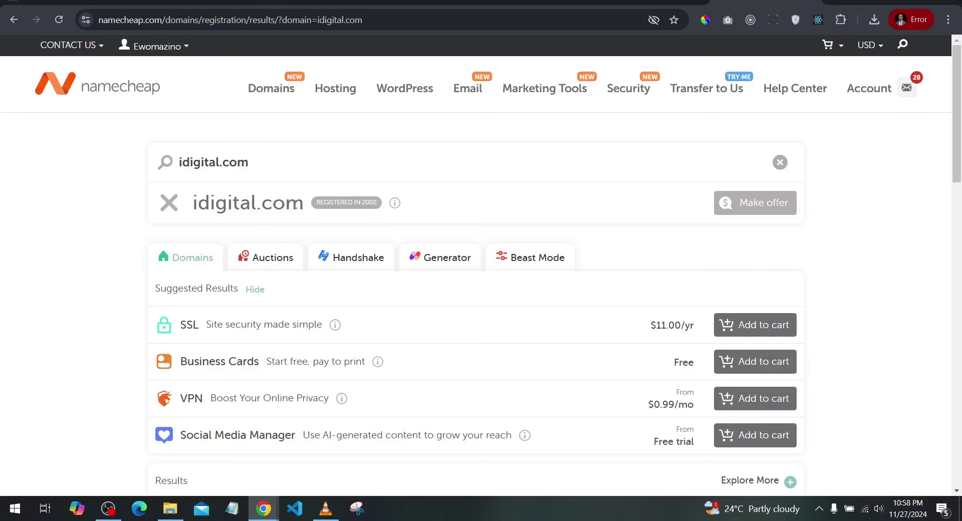
Step: Find idigital.ink in the results and add it to the cart at $2.98/yr
{"action": "mouse_move", "coordinate": [323, 203]}
{"action": "scroll", "coordinate": [834, 206], "scroll_direction": "down", "scroll_amount": 5}
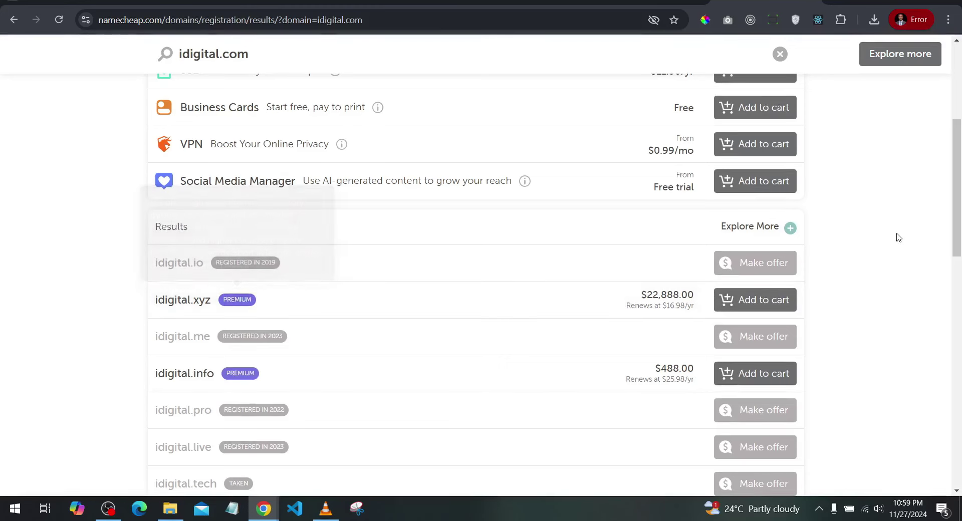
{"action": "scroll", "coordinate": [897, 237], "scroll_direction": "down", "scroll_amount": 3}
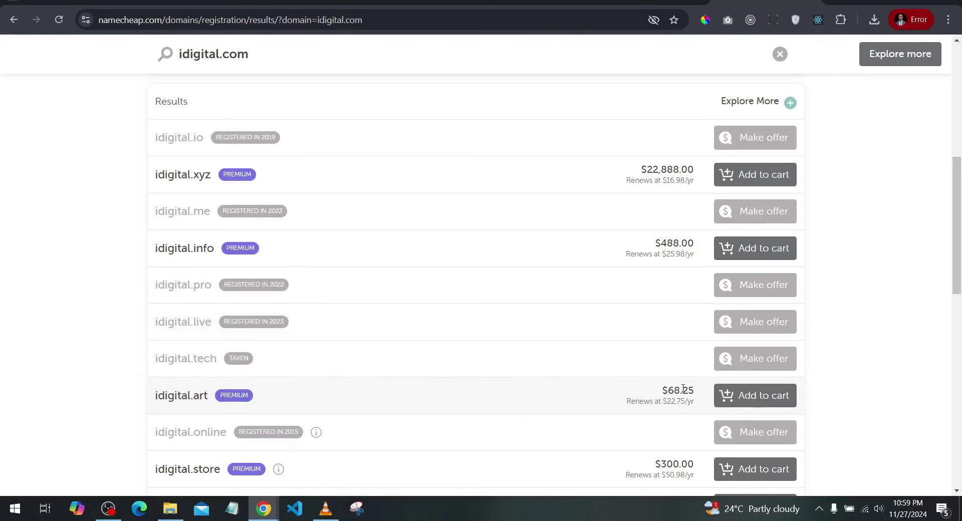
{"action": "scroll", "coordinate": [845, 309], "scroll_direction": "down", "scroll_amount": 2}
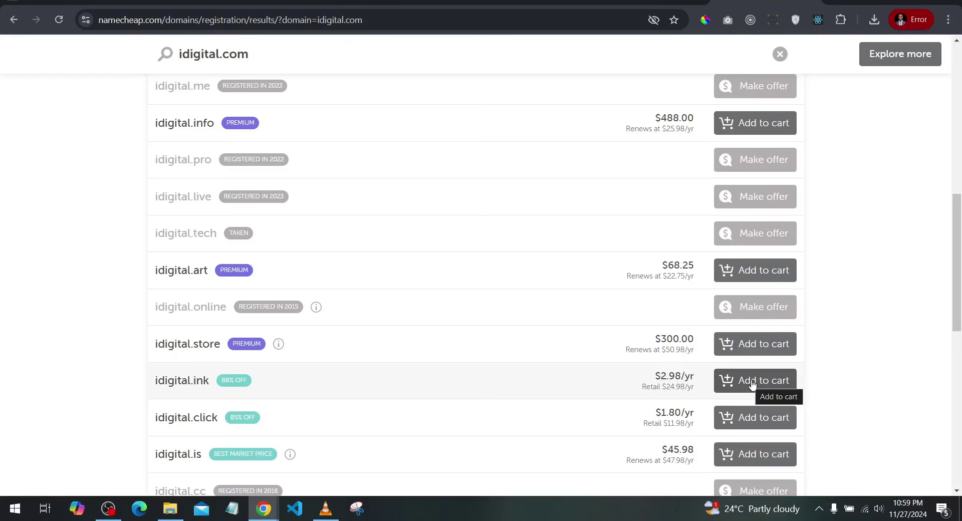
{"action": "left_click", "coordinate": [752, 384]}
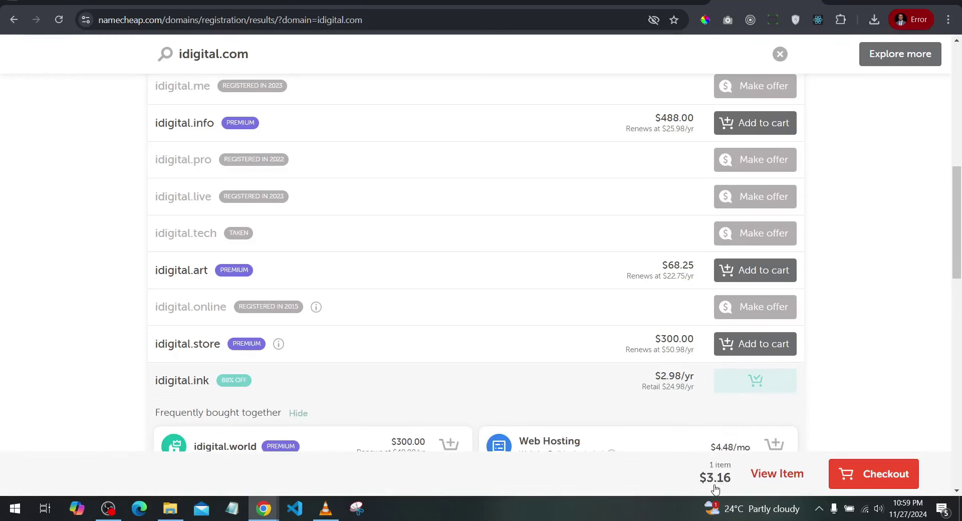
Step: Check out and confirm the idigital.ink order to reach the Billing step
{"action": "left_click", "coordinate": [878, 480]}
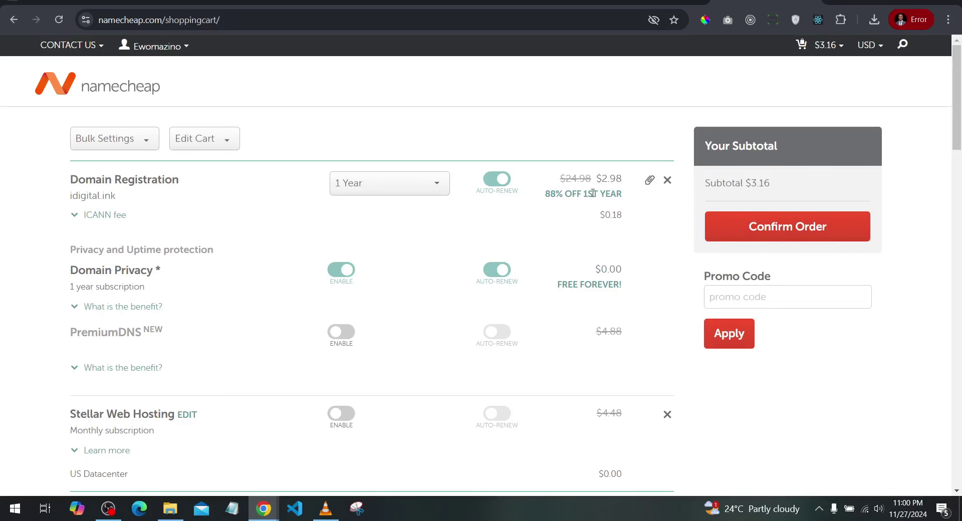
{"action": "left_click", "coordinate": [773, 236]}
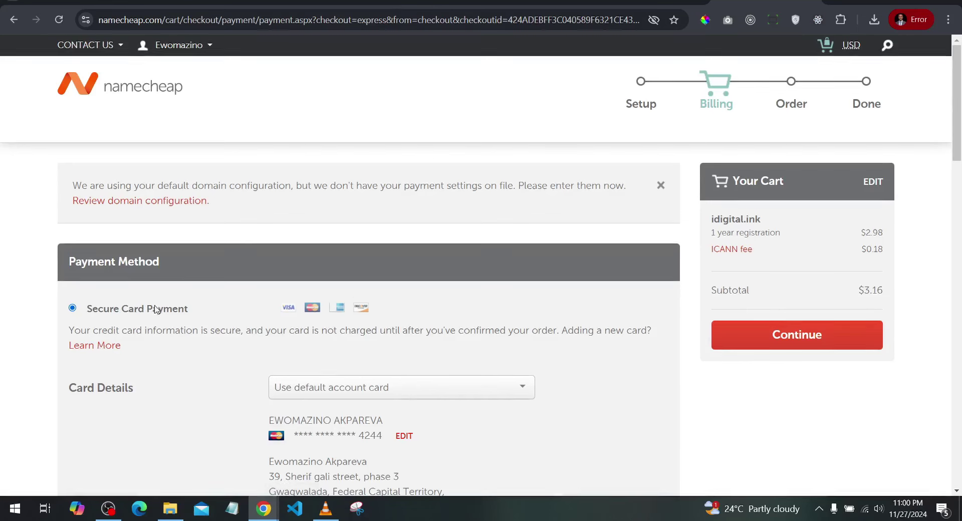
Step: Pay the $2.98 idigital.ink registration from Account Funds and complete the order
{"action": "scroll", "coordinate": [156, 307], "scroll_direction": "down", "scroll_amount": 4}
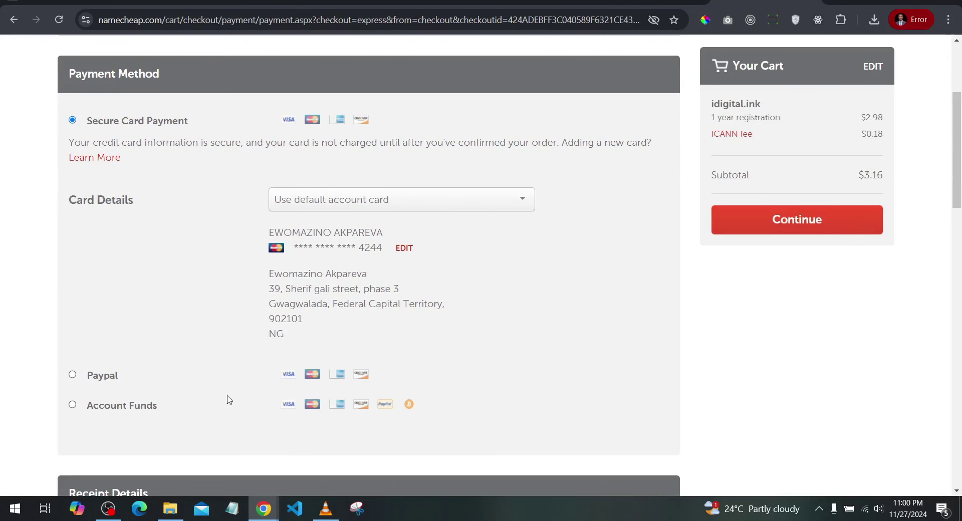
{"action": "left_click", "coordinate": [73, 405]}
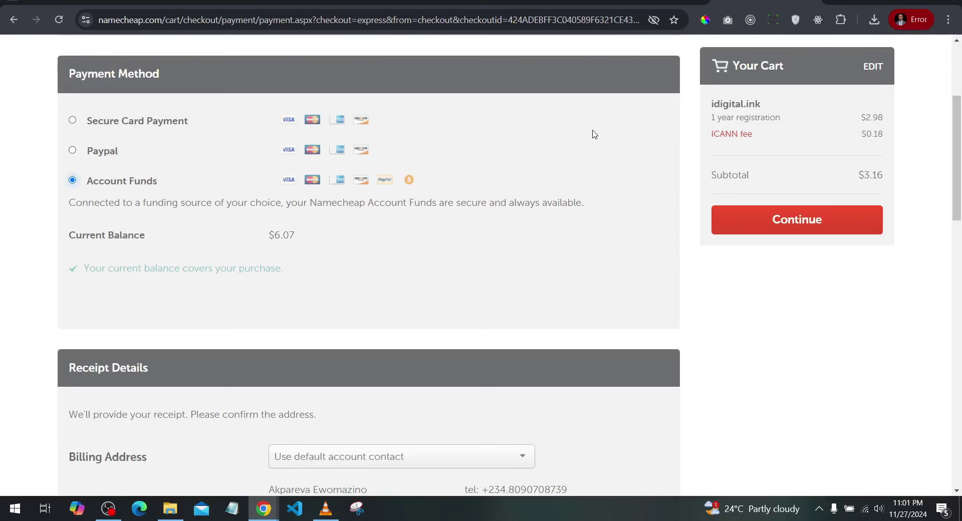
{"action": "left_click", "coordinate": [793, 223]}
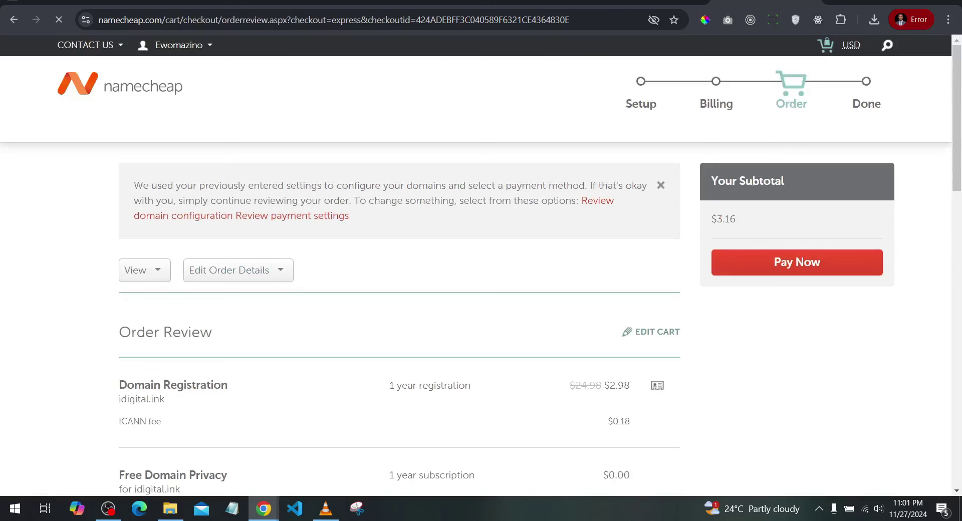
{"action": "left_click", "coordinate": [802, 266]}
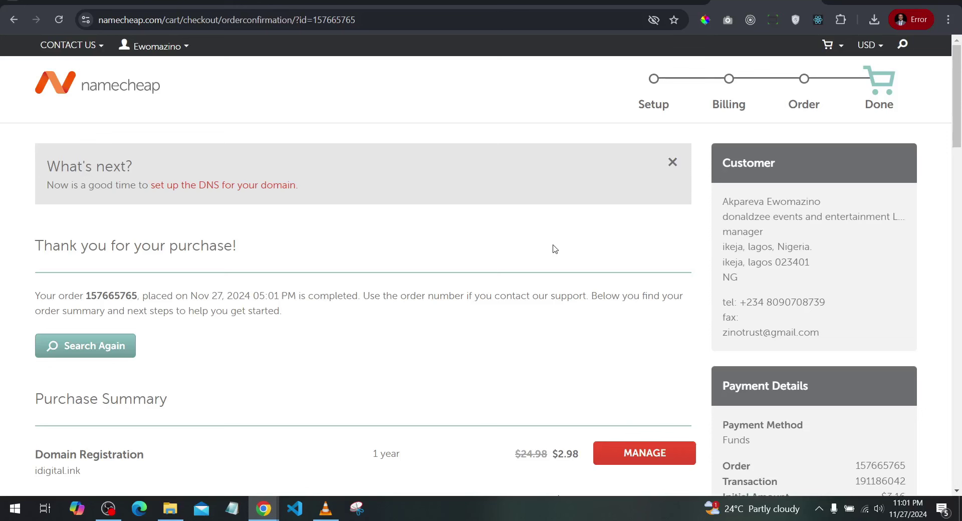
Step: Open the idigital.ink management page and copy the domain name
{"action": "left_click", "coordinate": [648, 460]}
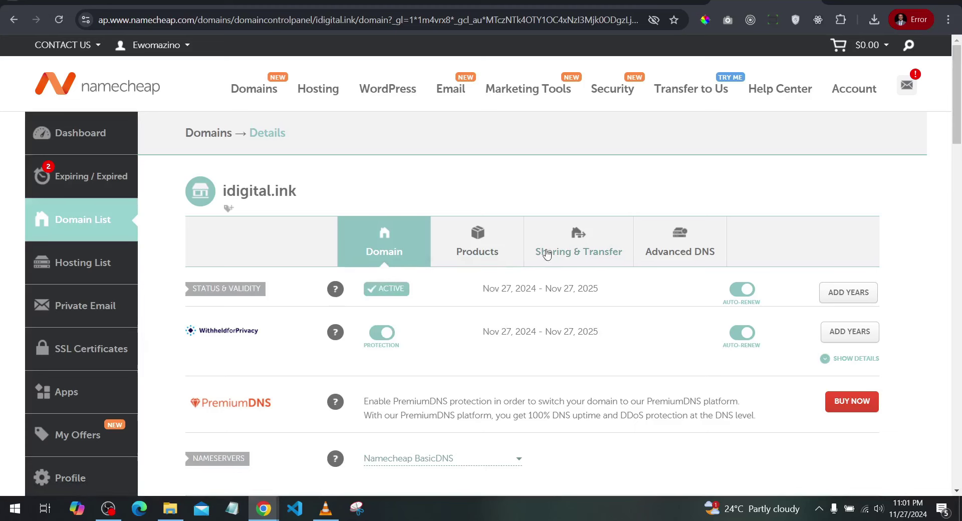
{"action": "scroll", "coordinate": [601, 258], "scroll_direction": "down", "scroll_amount": 2}
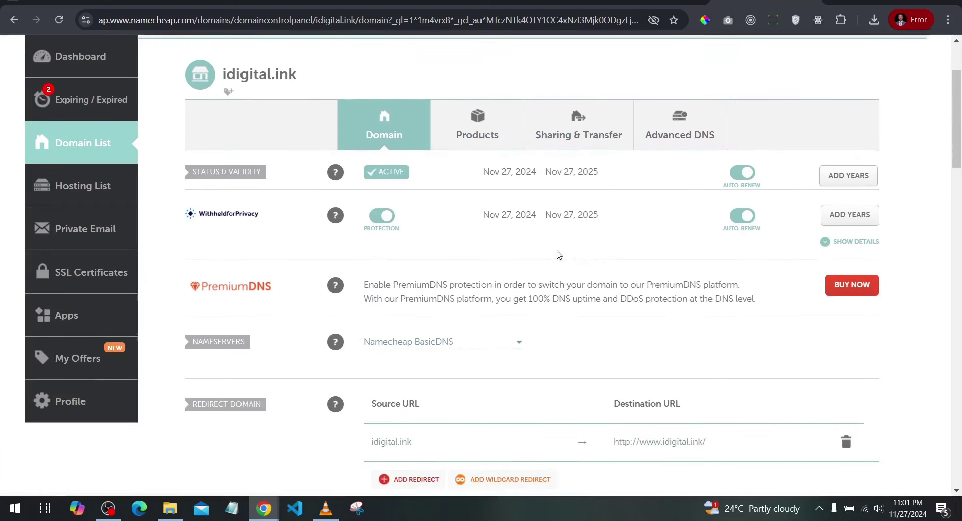
{"action": "scroll", "coordinate": [559, 255], "scroll_direction": "up", "scroll_amount": 1}
{"action": "left_click_drag", "start_coordinate": [304, 131], "coordinate": [230, 126]}
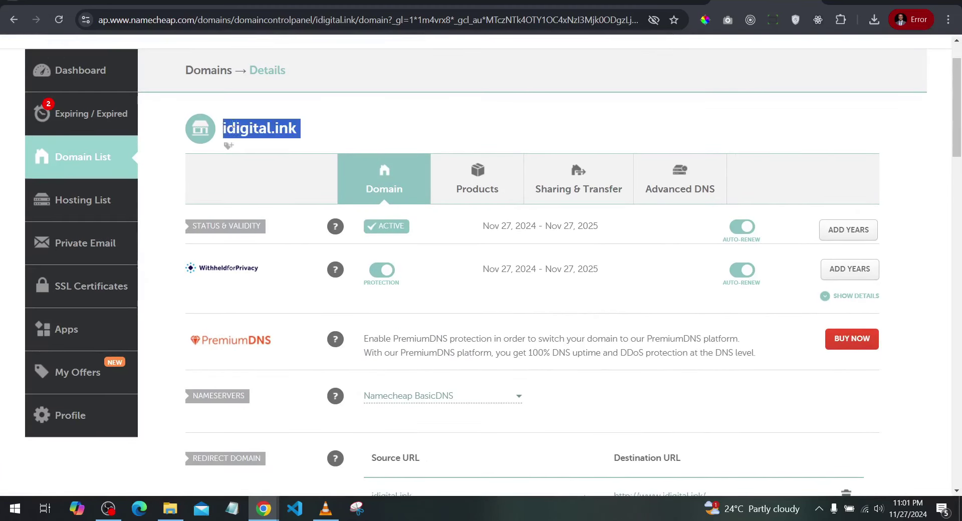
{"action": "right_click", "coordinate": [245, 124]}
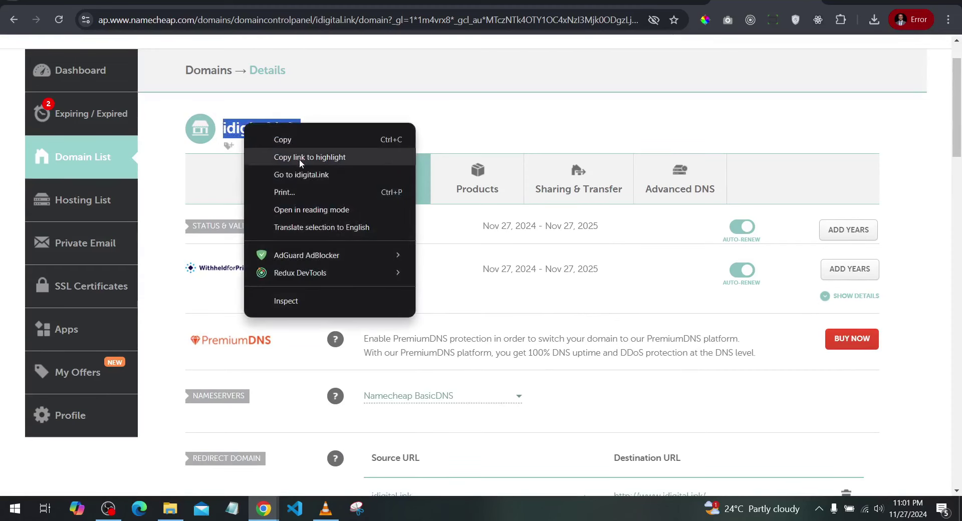
{"action": "left_click", "coordinate": [295, 140]}
Step: Test idigital.ink in a new tab, getting 'This site can't be reached', then return to Namecheap
{"action": "left_click", "coordinate": [845, 2]}
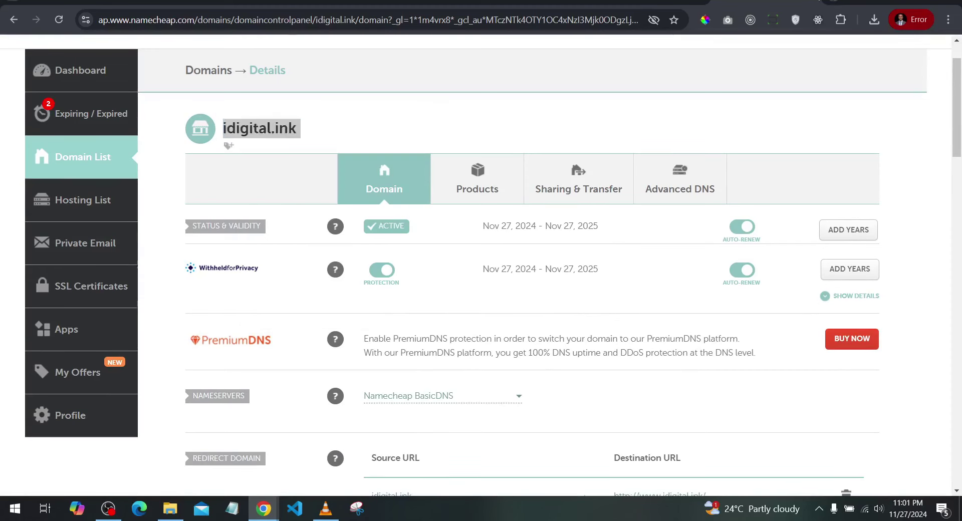
{"action": "key", "text": "ctrl+v"}
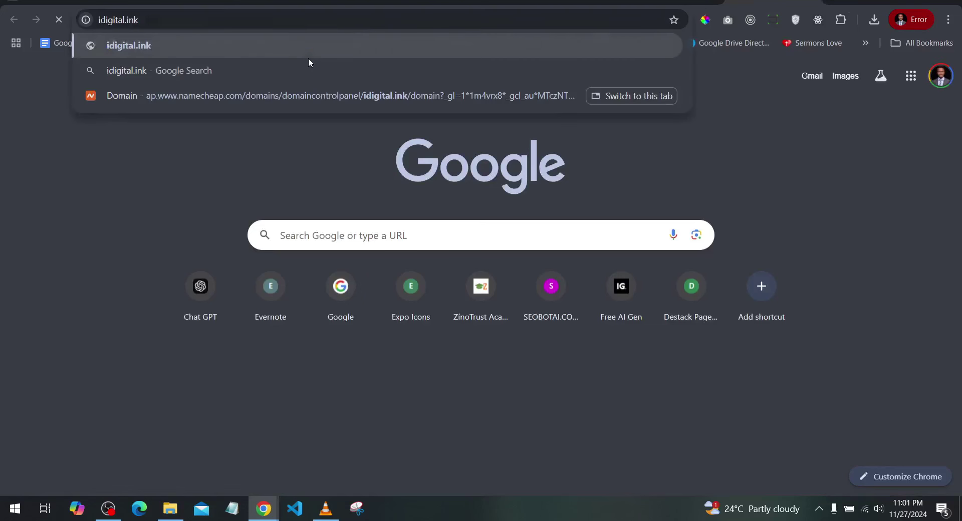
{"action": "key", "text": "Return"}
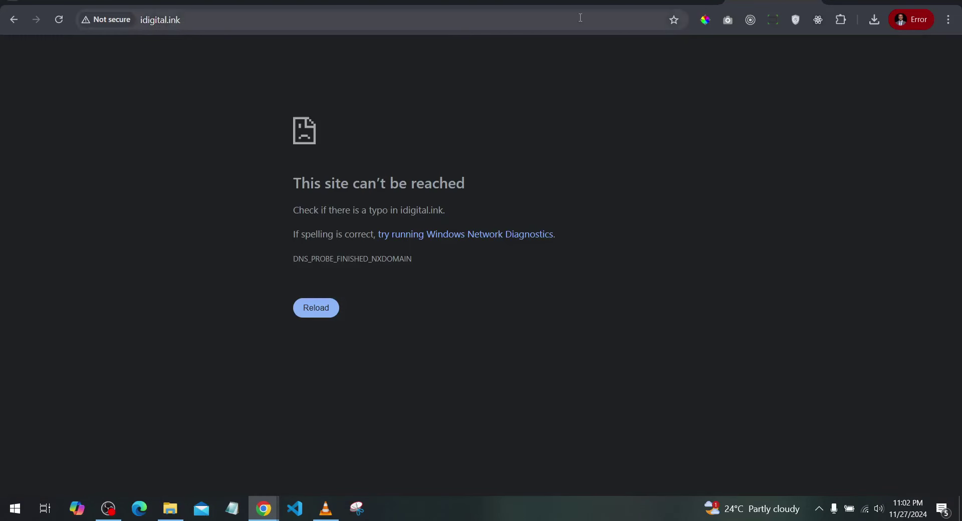
{"action": "left_click", "coordinate": [645, 3]}
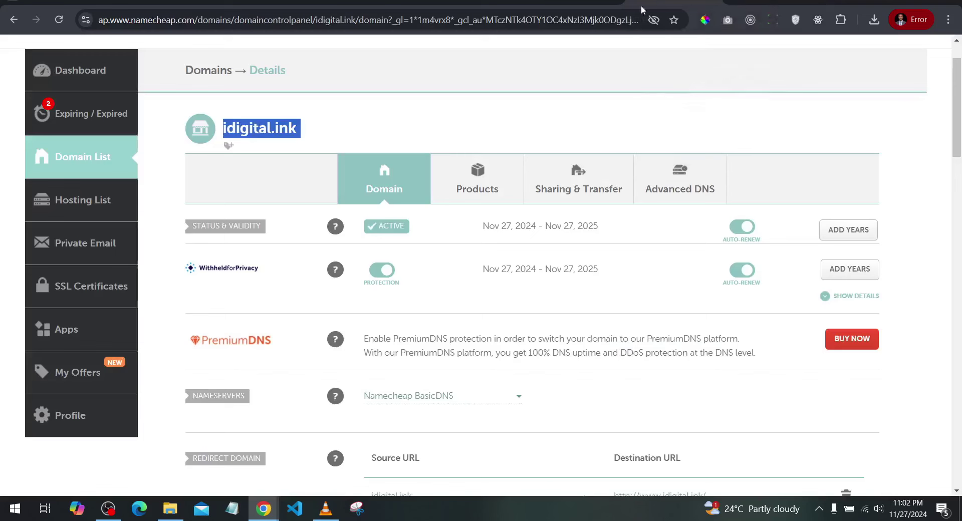
Step: Deselect the domain title and return to the Canva 'Getting Started' slide
{"action": "left_click", "coordinate": [297, 130]}
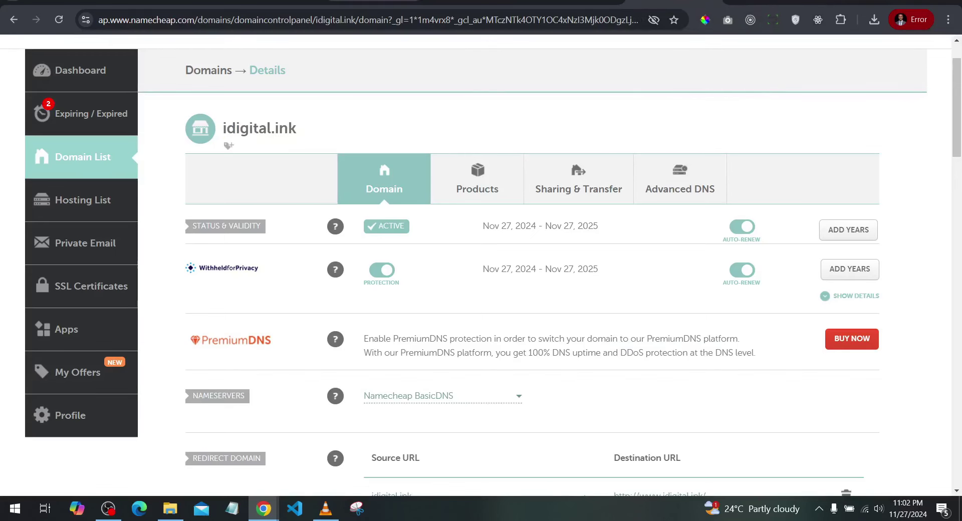
{"action": "left_click", "coordinate": [373, 3]}
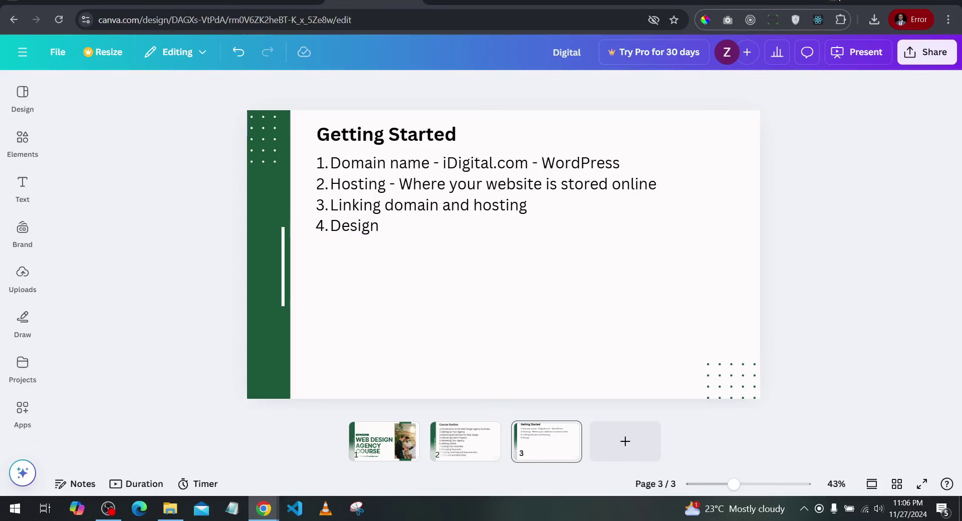
Step: Leave the Canva slide and open a new browser tab
{"action": "left_click", "coordinate": [825, 5]}
Step: Search Google for 'wordpress hosting' and browse the sponsored hosting offers in the results
{"action": "type", "text": "w"}
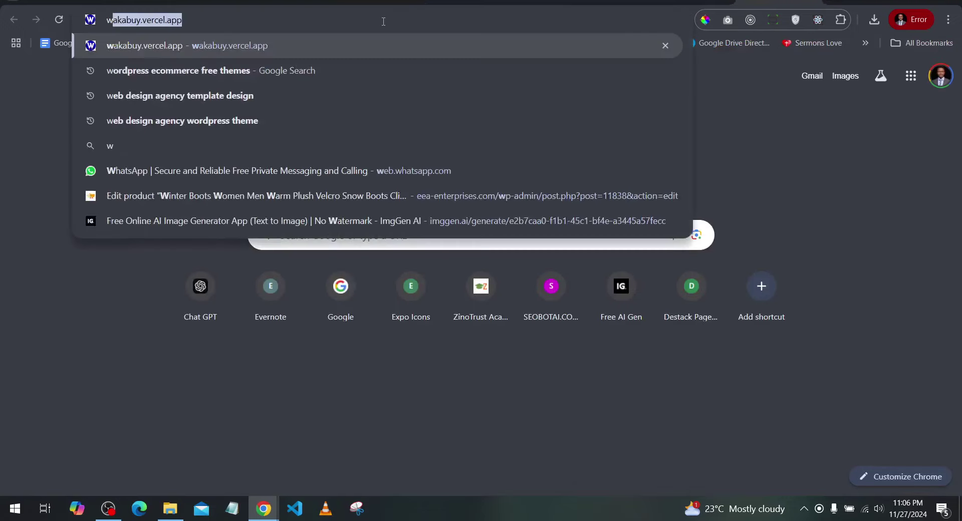
{"action": "type", "text": "ordpress "}
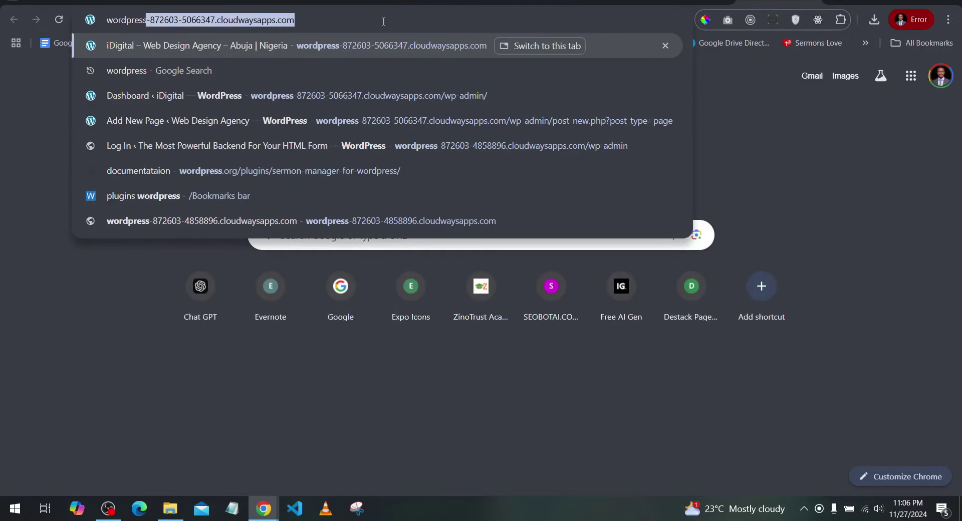
{"action": "type", "text": "ho"}
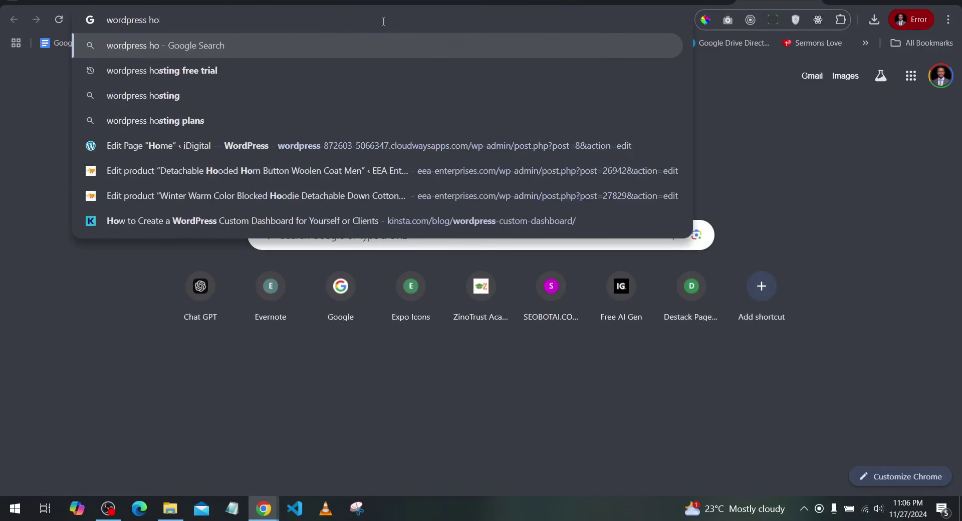
{"action": "type", "text": "sting"}
{"action": "key", "text": "Return"}
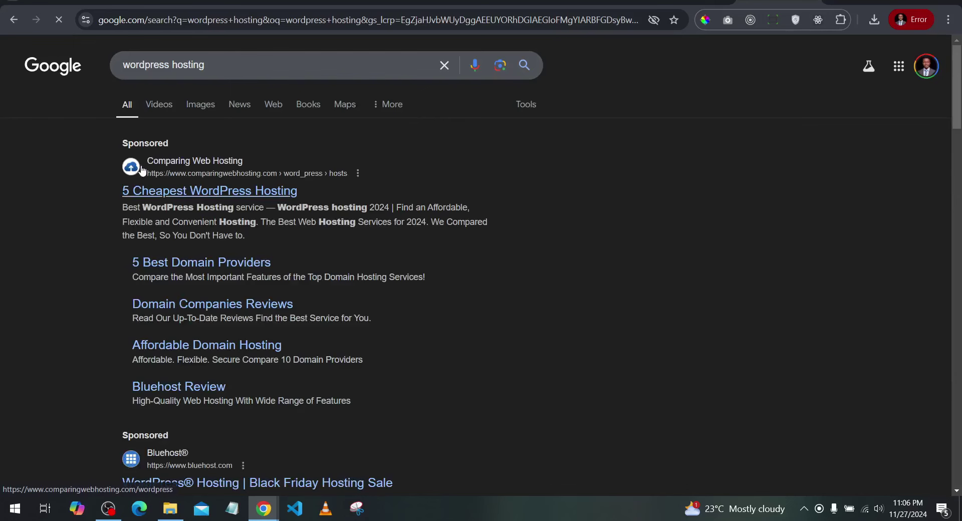
{"action": "scroll", "coordinate": [282, 292], "scroll_direction": "down", "scroll_amount": 1}
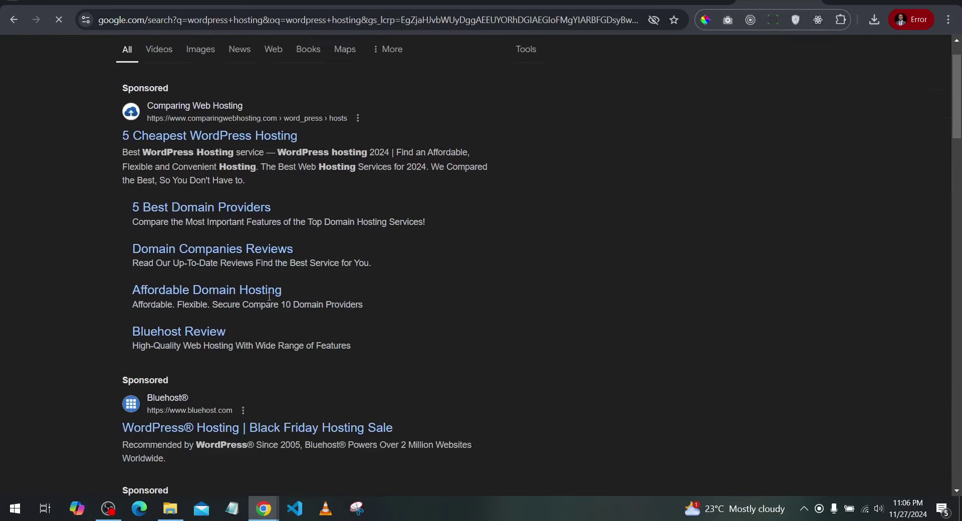
{"action": "left_click_drag", "start_coordinate": [142, 370], "coordinate": [171, 373]}
{"action": "scroll", "coordinate": [237, 278], "scroll_direction": "down", "scroll_amount": 3}
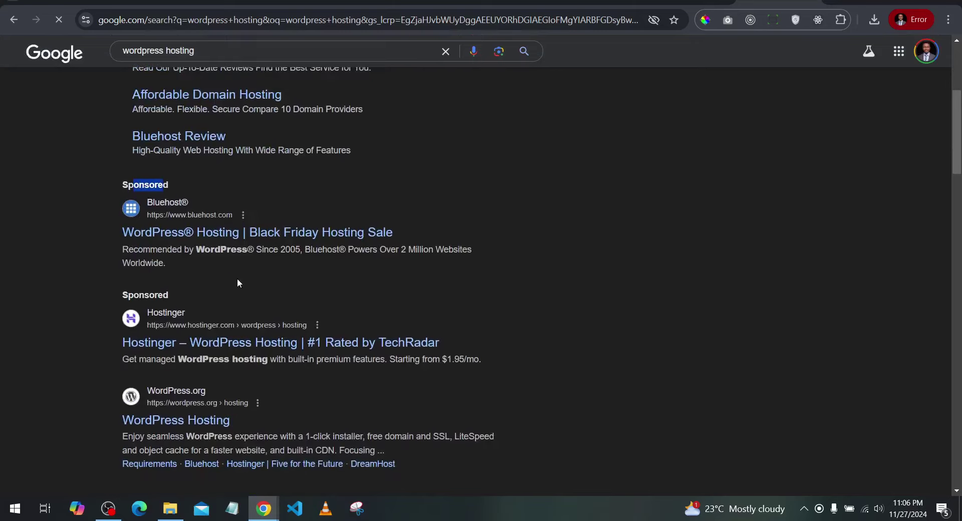
{"action": "left_click_drag", "start_coordinate": [134, 295], "coordinate": [195, 300]}
{"action": "scroll", "coordinate": [254, 271], "scroll_direction": "down", "scroll_amount": 2}
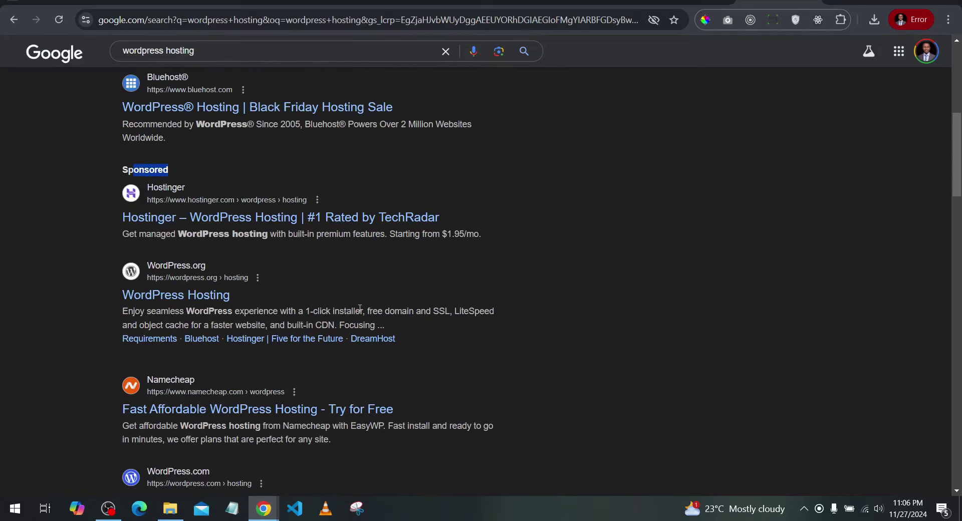
{"action": "scroll", "coordinate": [428, 261], "scroll_direction": "up", "scroll_amount": 3}
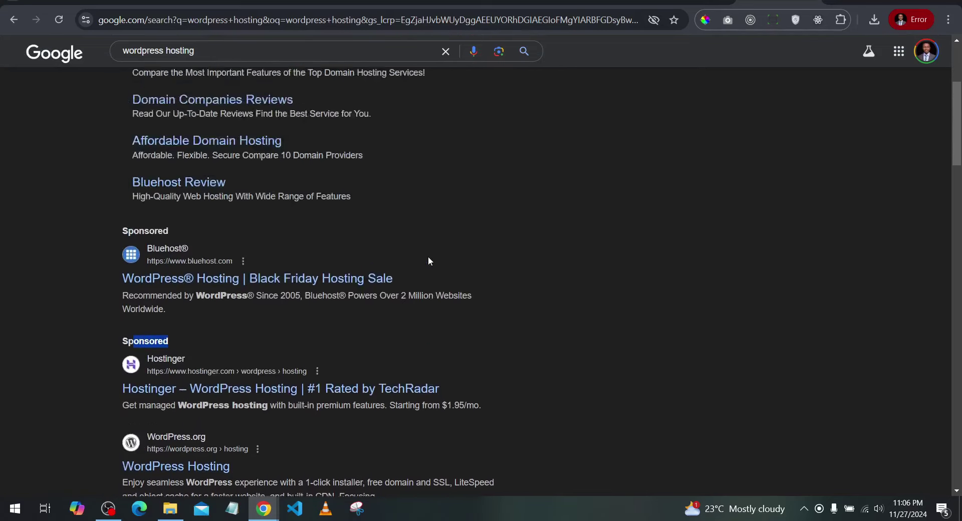
{"action": "scroll", "coordinate": [428, 261], "scroll_direction": "up", "scroll_amount": 4}
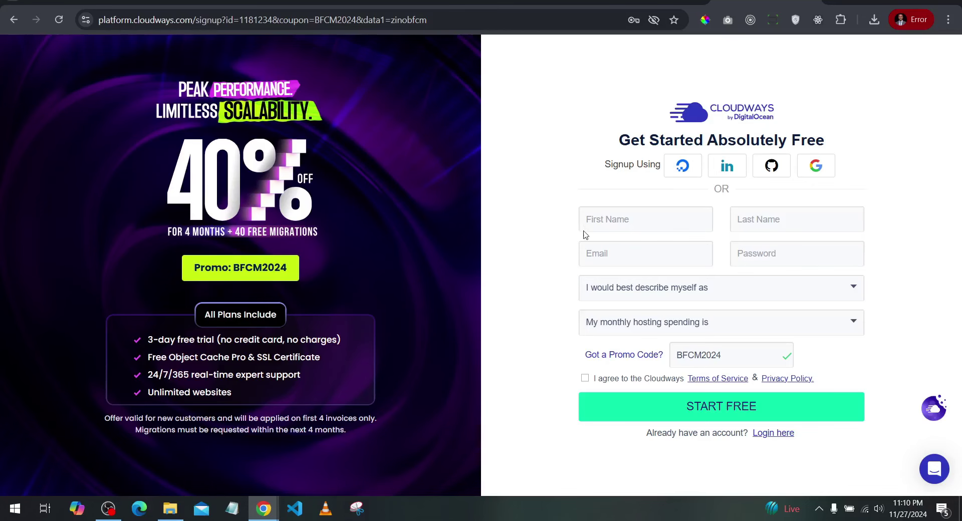
Step: Autofill the first and last name, enter the email address, and fill in the saved password
{"action": "left_click", "coordinate": [607, 220]}
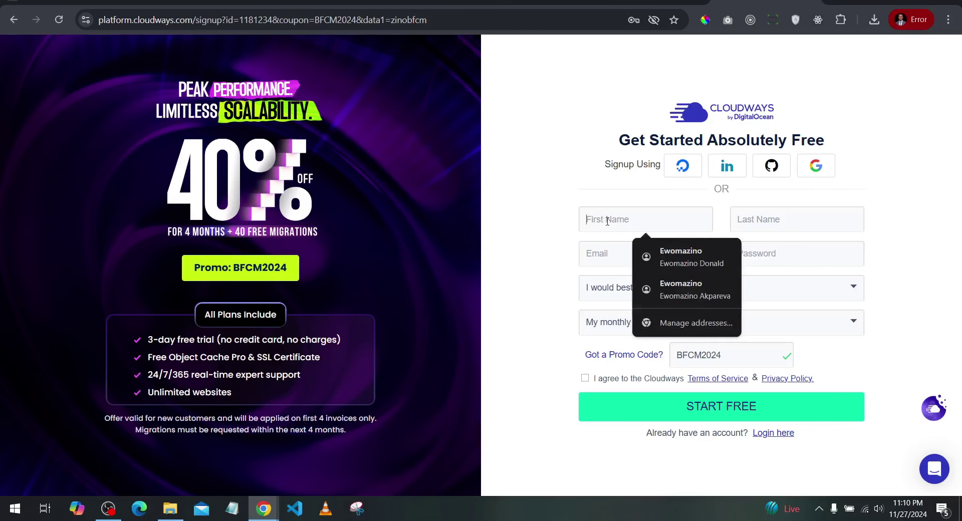
{"action": "left_click", "coordinate": [672, 247]}
{"action": "left_click", "coordinate": [627, 258]}
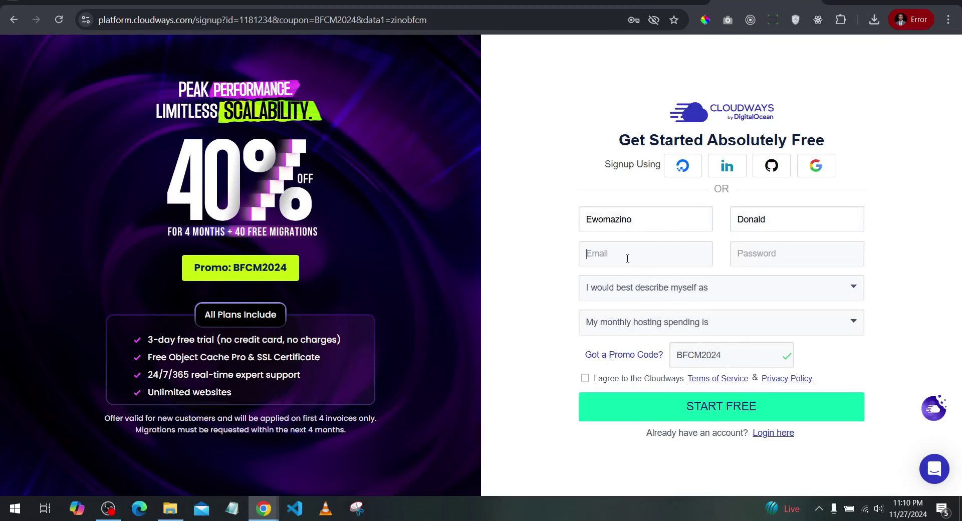
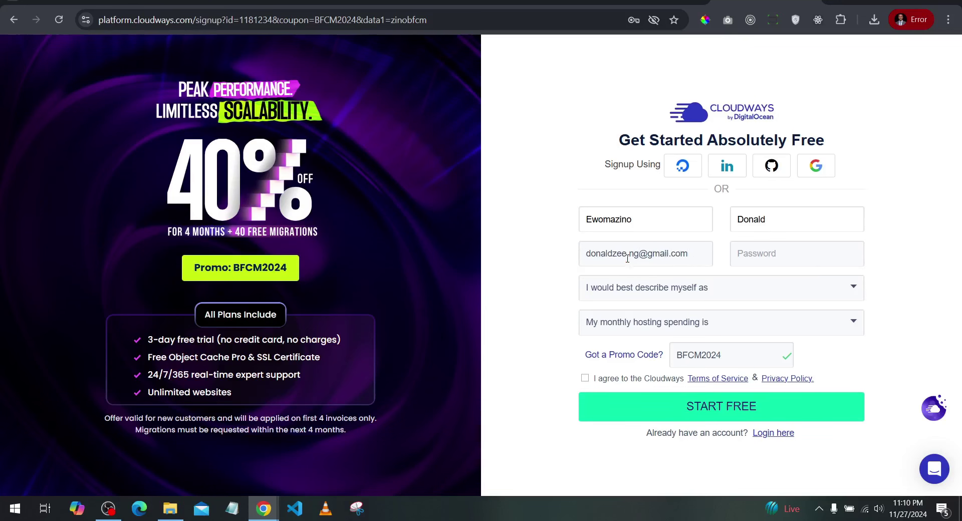
{"action": "key", "text": "ctrl+a"}
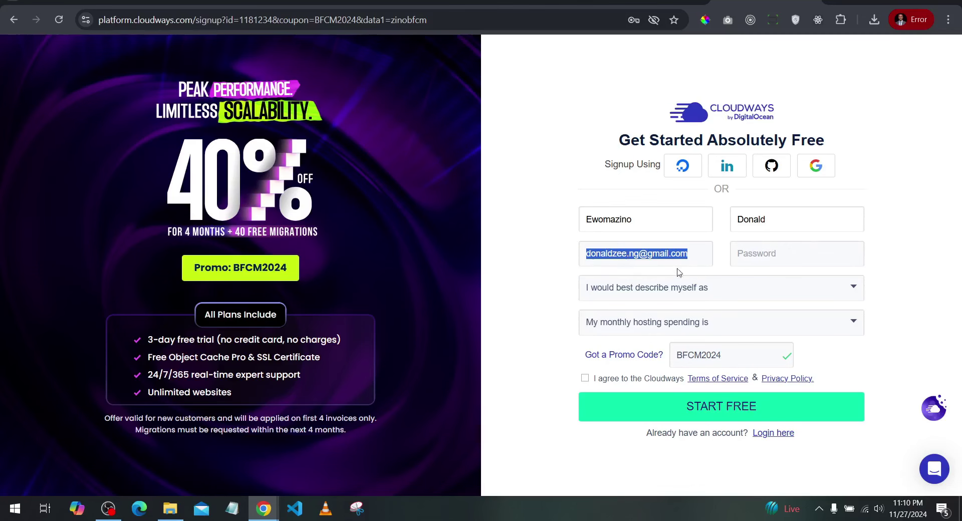
{"action": "left_click", "coordinate": [796, 249]}
{"action": "key", "text": "ctrl+v"}
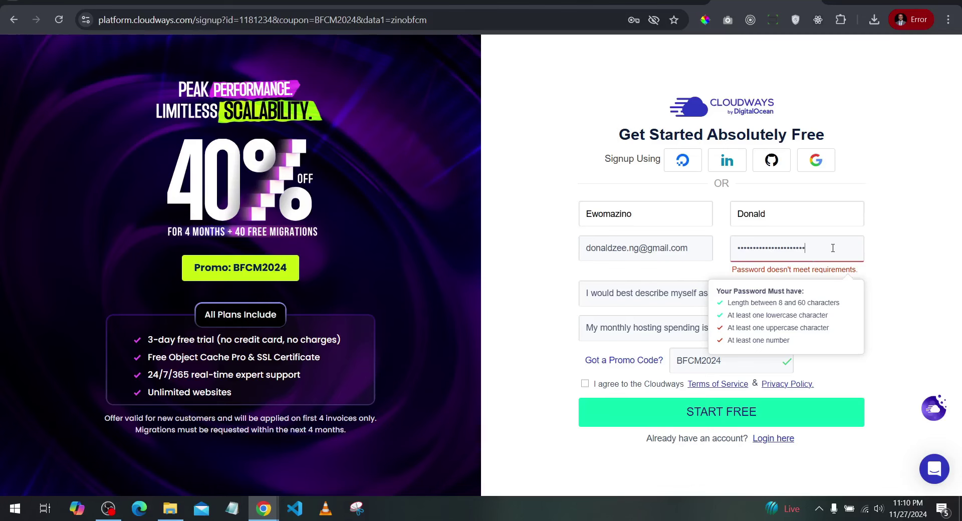
{"action": "key", "text": "BackSpace"}
{"action": "key", "text": "BackSpace"}
{"action": "key", "text": "BackSpace"}
{"action": "key", "text": "BackSpace"}
{"action": "key", "text": "BackSpace"}
{"action": "key", "text": "BackSpace"}
{"action": "key", "text": "BackSpace"}
{"action": "key", "text": "BackSpace"}
{"action": "key", "text": "BackSpace"}
{"action": "key", "text": "BackSpace"}
{"action": "key", "text": "BackSpace"}
{"action": "key", "text": "BackSpace"}
{"action": "key", "text": "BackSpace"}
{"action": "key", "text": "BackSpace"}
{"action": "key", "text": "BackSpace"}
{"action": "key", "text": "BackSpace"}
{"action": "key", "text": "BackSpace"}
{"action": "key", "text": "BackSpace"}
{"action": "key", "text": "BackSpace"}
{"action": "key", "text": "BackSpace"}
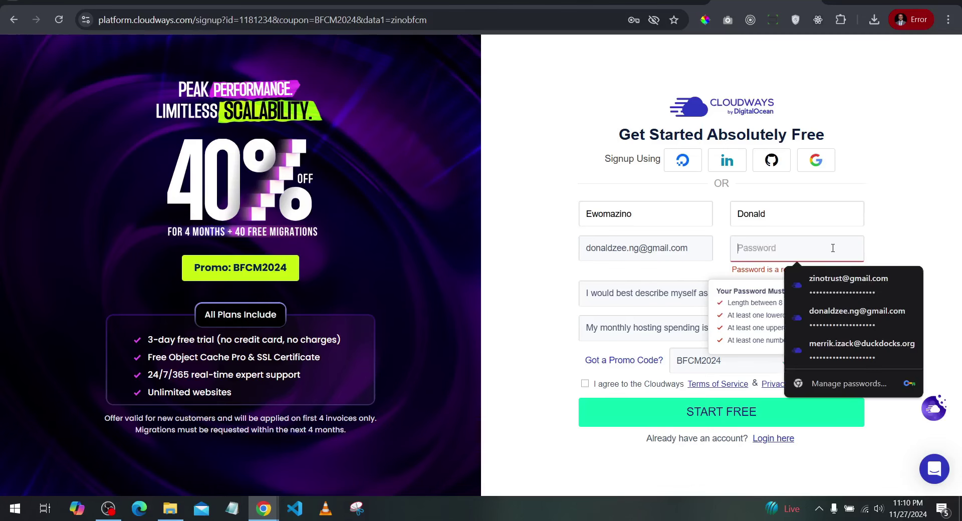
{"action": "left_click", "coordinate": [856, 318]}
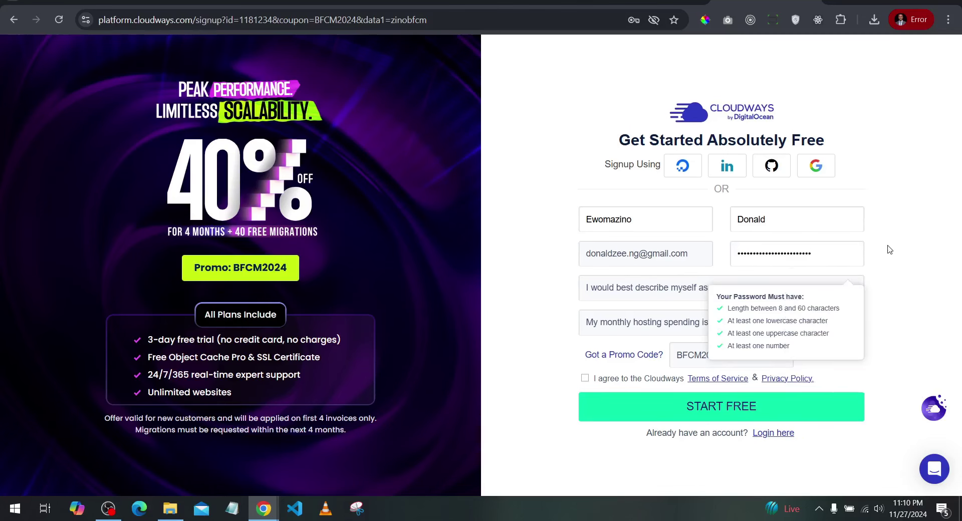
Step: Choose Digital Agency as user type and $0 - $50 (USD) monthly spending, then accept the terms
{"action": "left_click", "coordinate": [691, 293]}
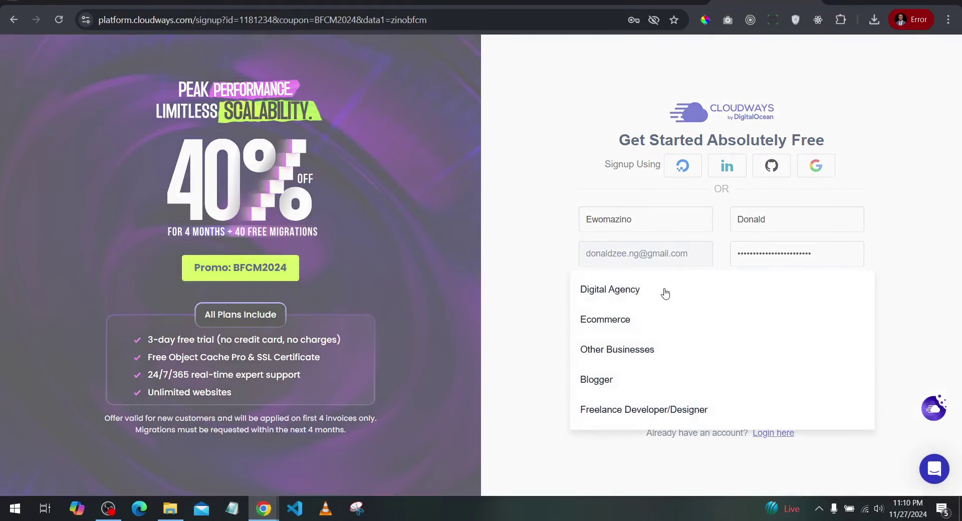
{"action": "left_click", "coordinate": [622, 293]}
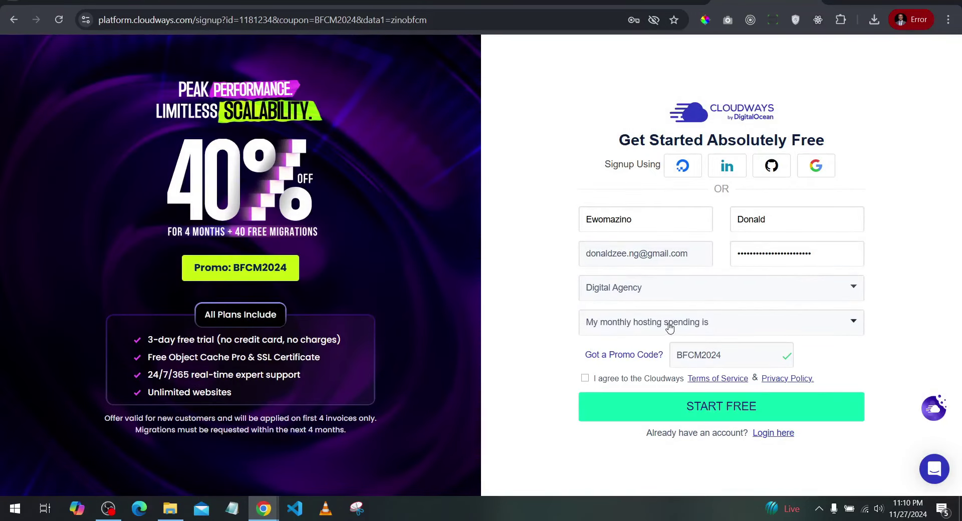
{"action": "left_click", "coordinate": [669, 327]}
{"action": "left_click", "coordinate": [620, 325]}
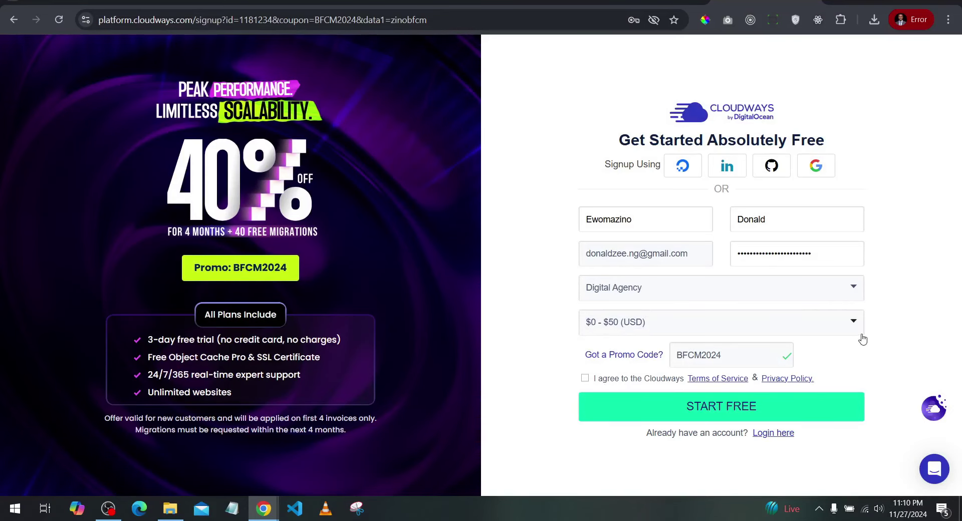
{"action": "left_click", "coordinate": [584, 379]}
Step: Submit the free signup form, then log in with the saved email and password
{"action": "left_click", "coordinate": [732, 416]}
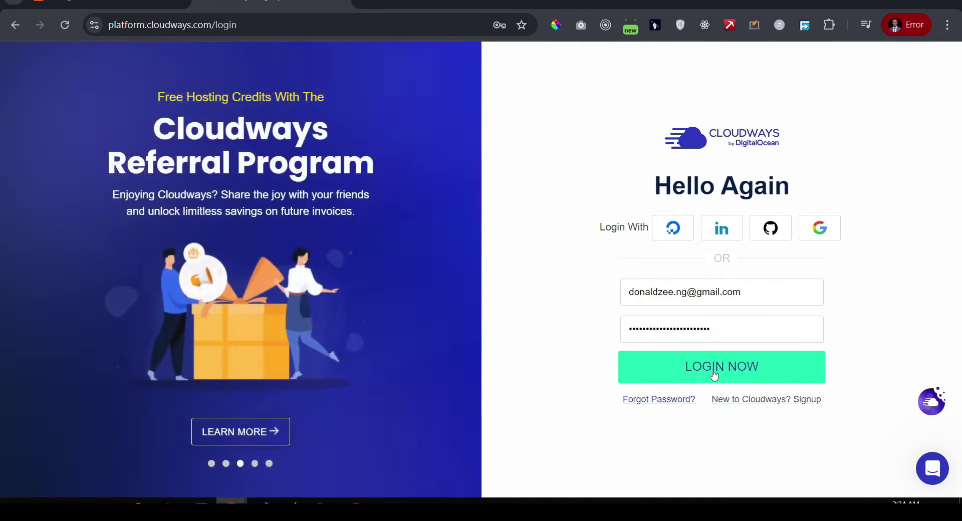
{"action": "left_click", "coordinate": [714, 371]}
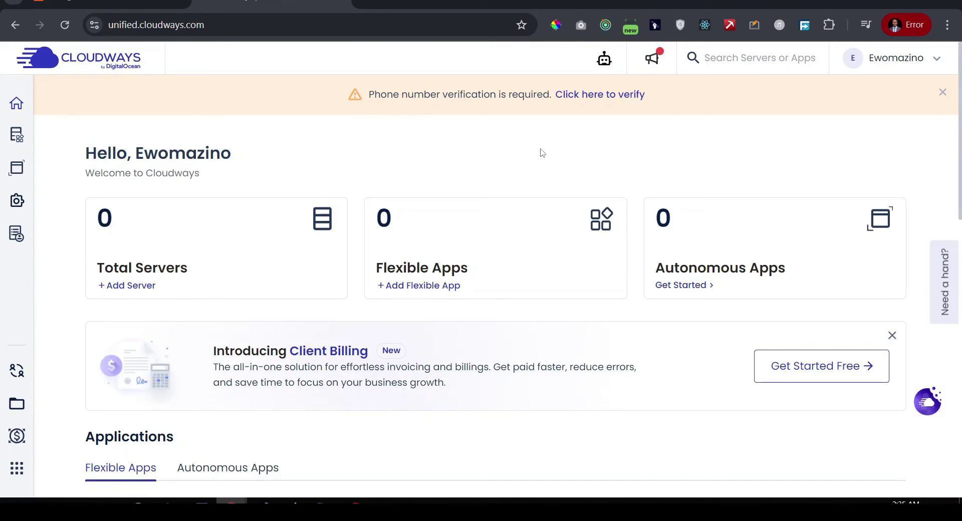
Step: Go to My Account from the account menu and open Payment & Address settings
{"action": "left_click", "coordinate": [938, 60]}
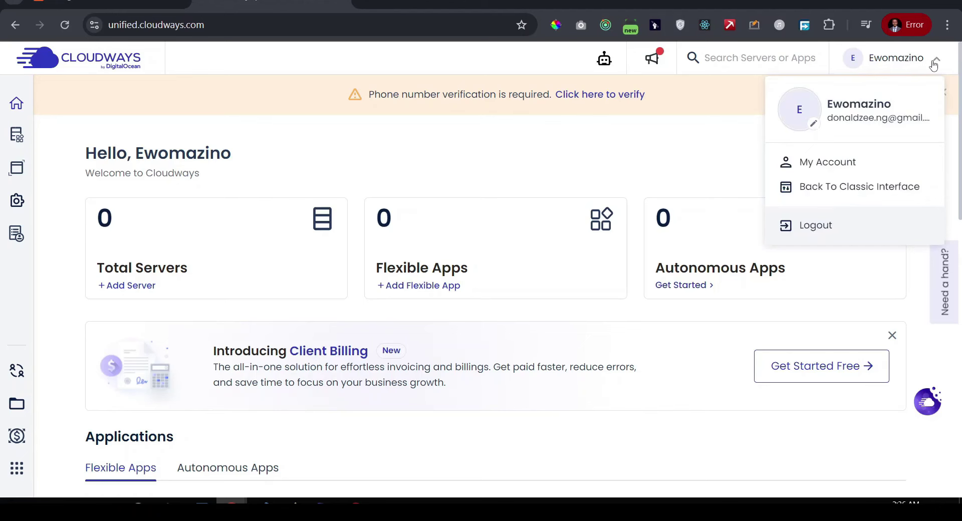
{"action": "left_click", "coordinate": [829, 164]}
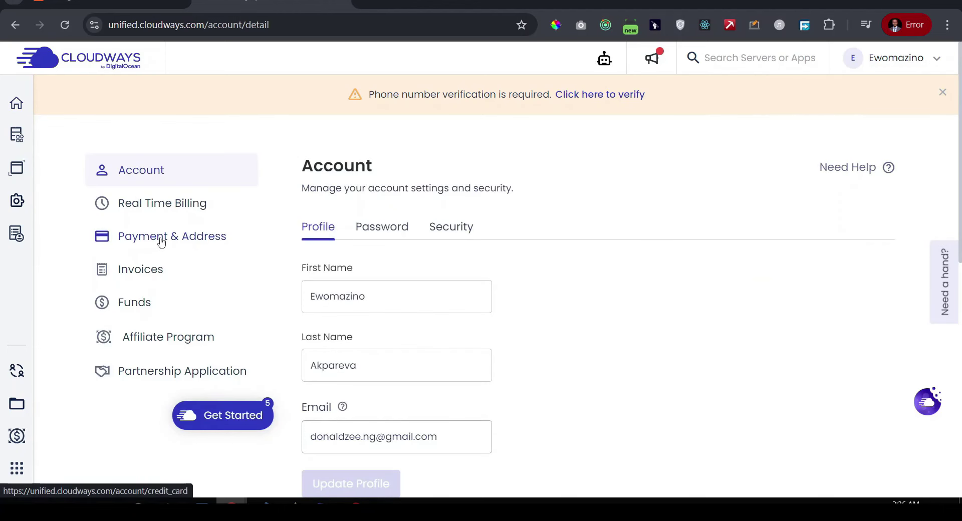
{"action": "left_click", "coordinate": [161, 240]}
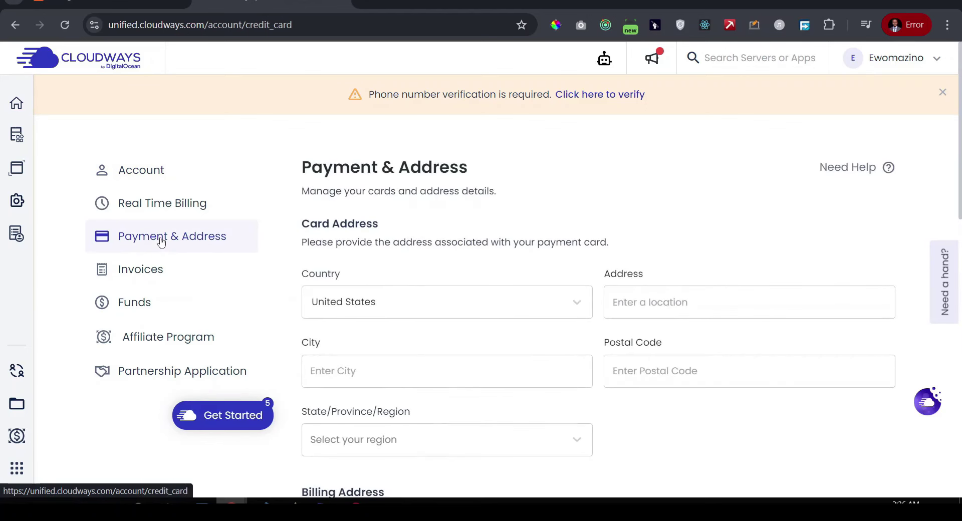
Step: Fill the card address from the saved Nigerian address, match the billing address, and start phone verification
{"action": "scroll", "coordinate": [708, 209], "scroll_direction": "down", "scroll_amount": 1}
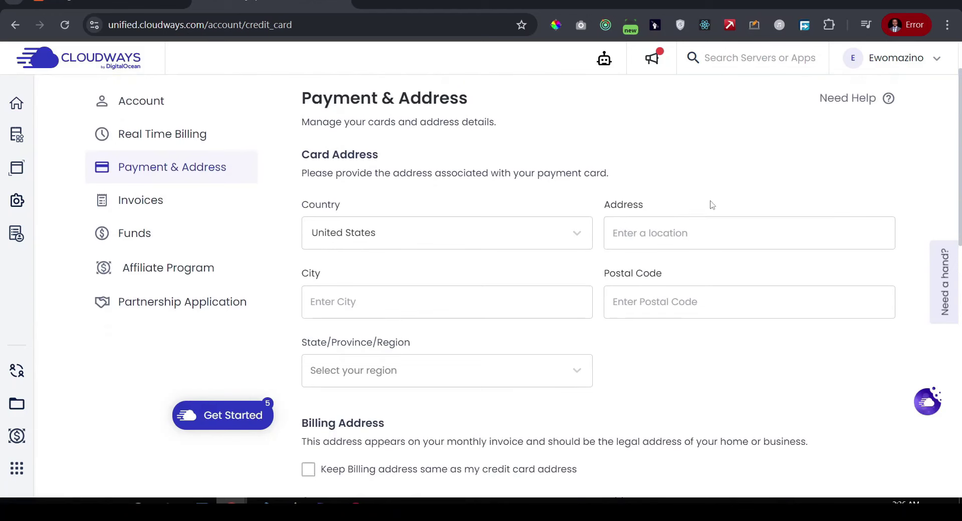
{"action": "left_click", "coordinate": [695, 232]}
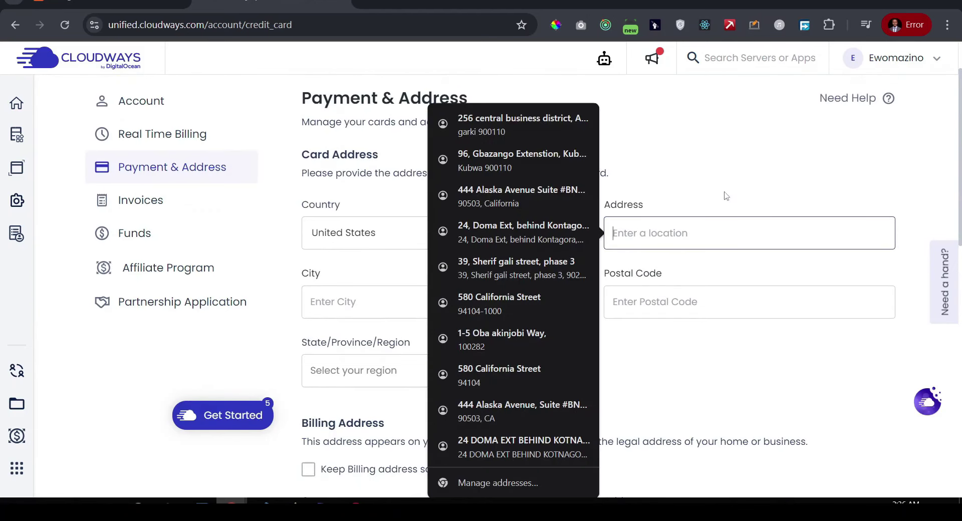
{"action": "left_click", "coordinate": [734, 171]}
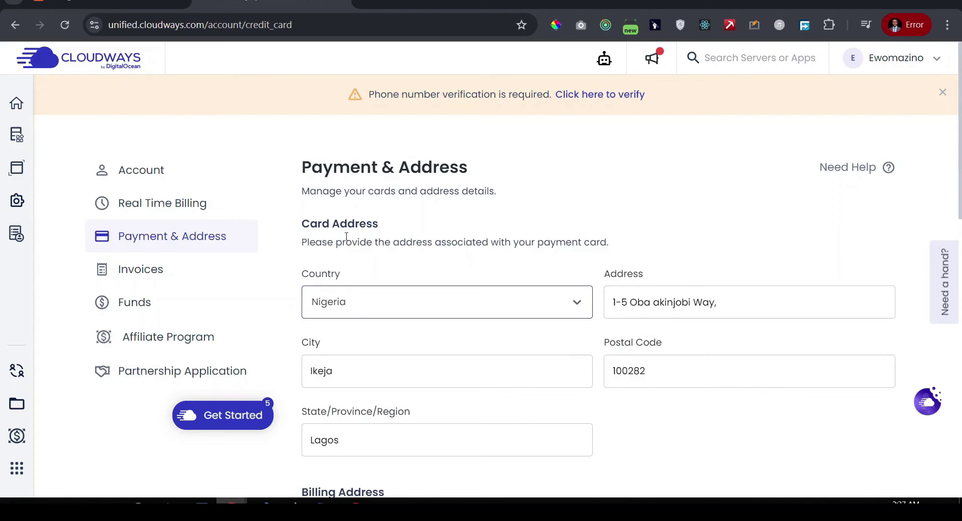
{"action": "scroll", "coordinate": [877, 242], "scroll_direction": "down", "scroll_amount": 7}
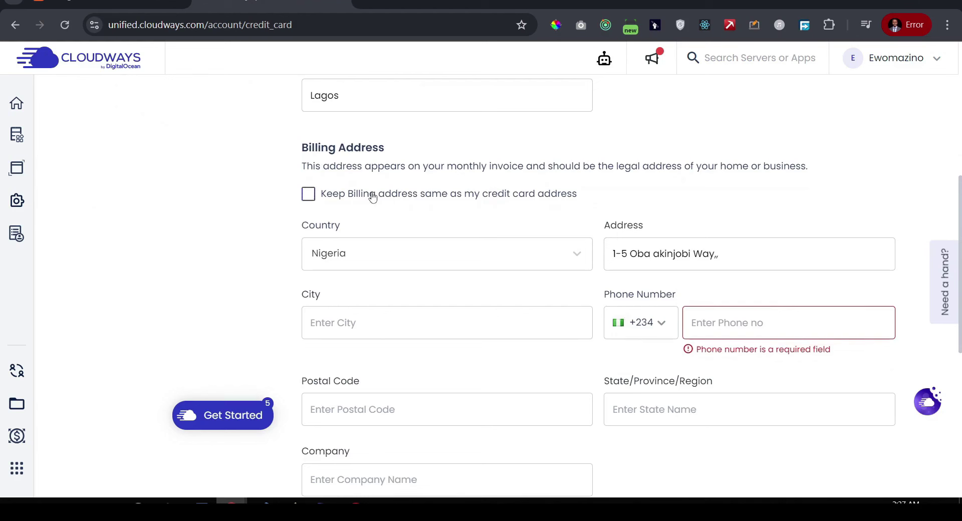
{"action": "left_click", "coordinate": [307, 194]}
{"action": "scroll", "coordinate": [816, 185], "scroll_direction": "down", "scroll_amount": 1}
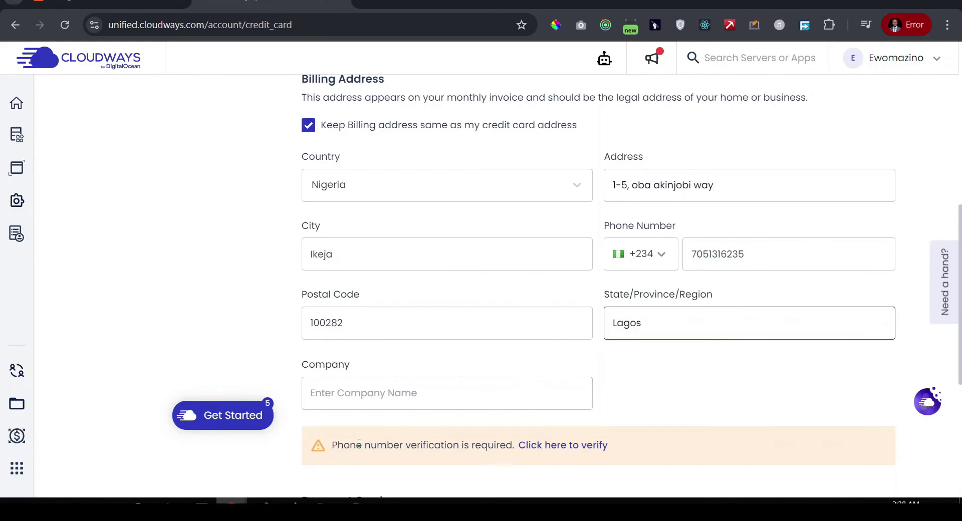
{"action": "left_click", "coordinate": [578, 452]}
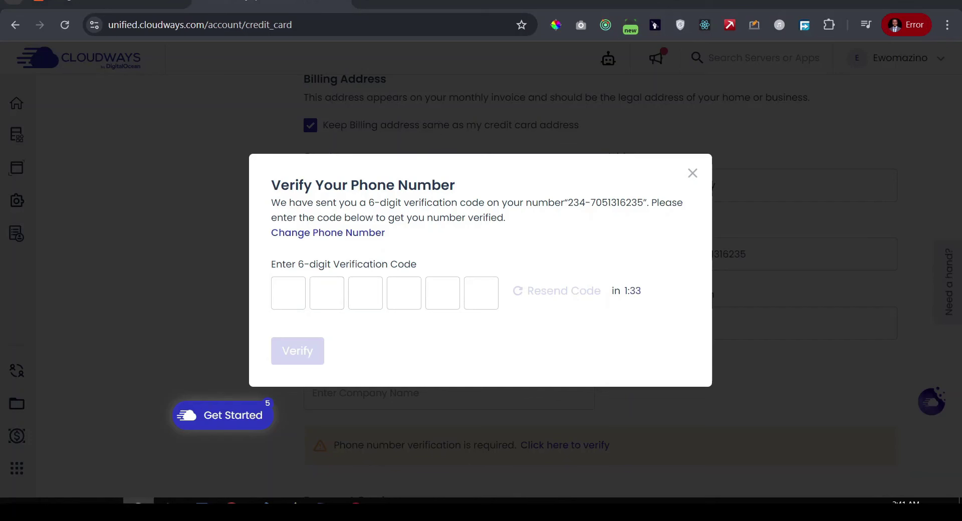
Step: Enter the 6-digit SMS verification code and submit it to verify the phone number
{"action": "left_click", "coordinate": [294, 293]}
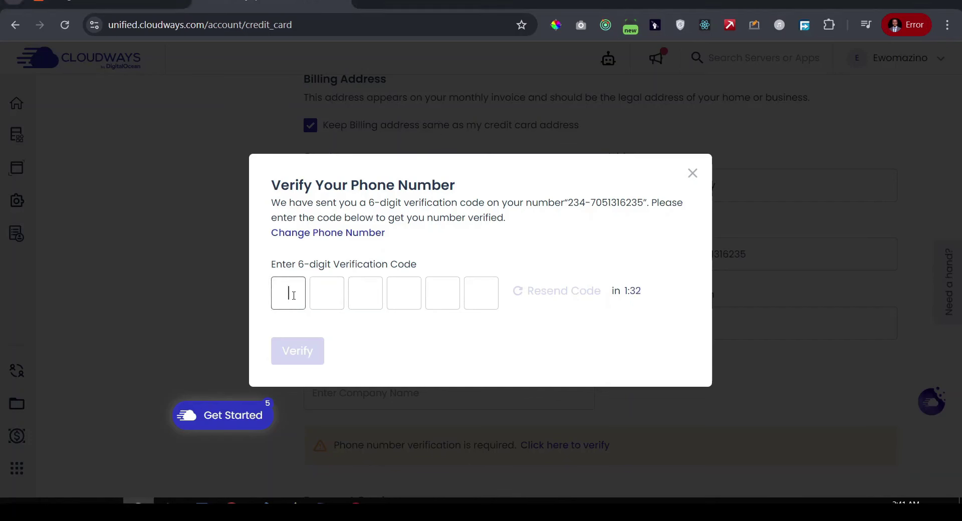
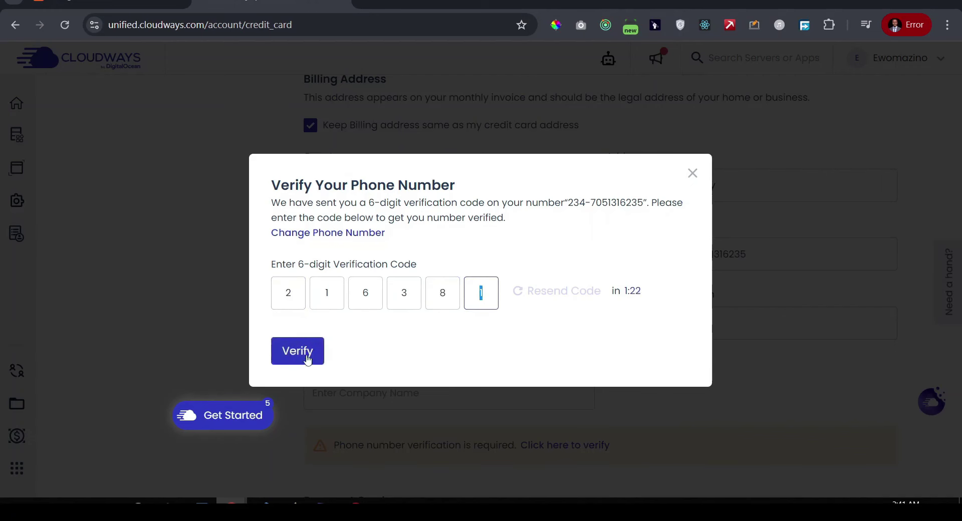
{"action": "left_click", "coordinate": [301, 356]}
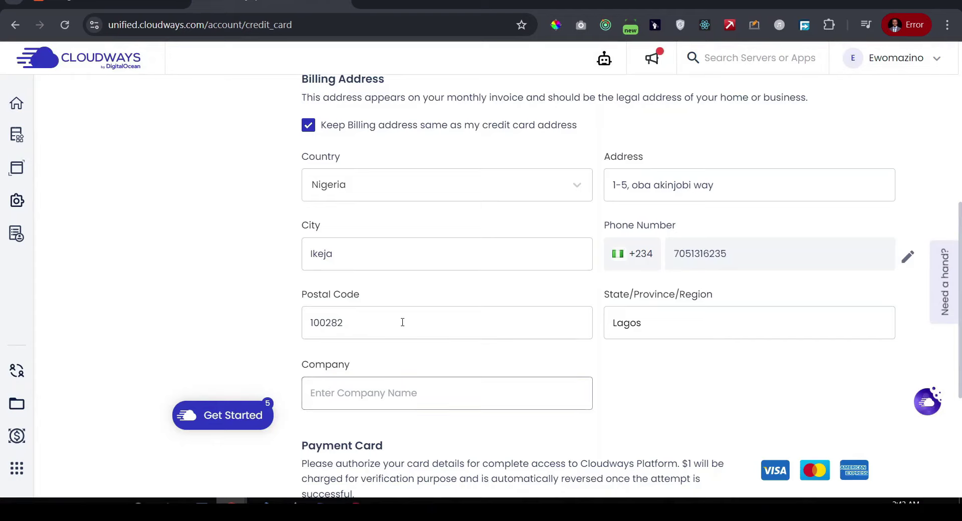
Step: Set the billing company to ZinoTrust and proceed to the card payment gateway
{"action": "scroll", "coordinate": [399, 351], "scroll_direction": "down", "scroll_amount": 3}
{"action": "left_click", "coordinate": [397, 261]}
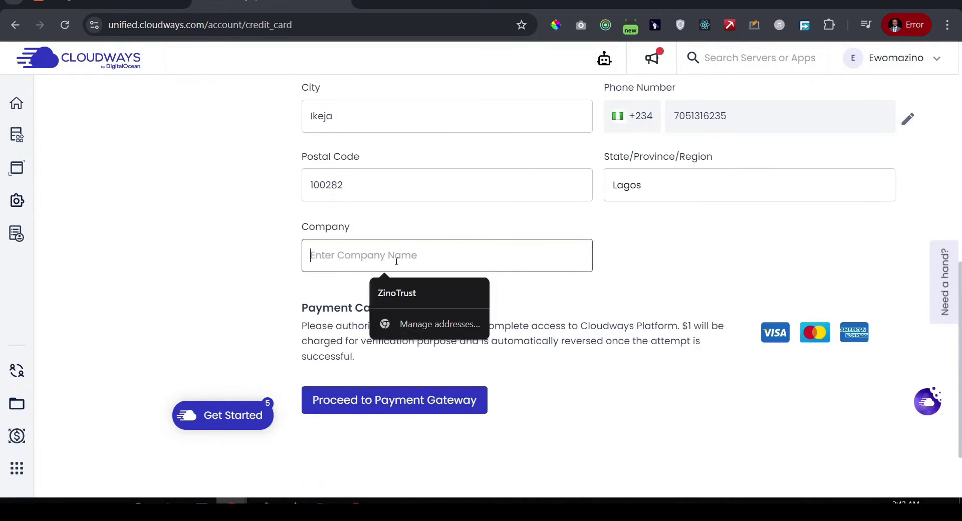
{"action": "left_click", "coordinate": [397, 293]}
{"action": "scroll", "coordinate": [689, 273], "scroll_direction": "up", "scroll_amount": 1}
{"action": "scroll", "coordinate": [675, 327], "scroll_direction": "down", "scroll_amount": 3}
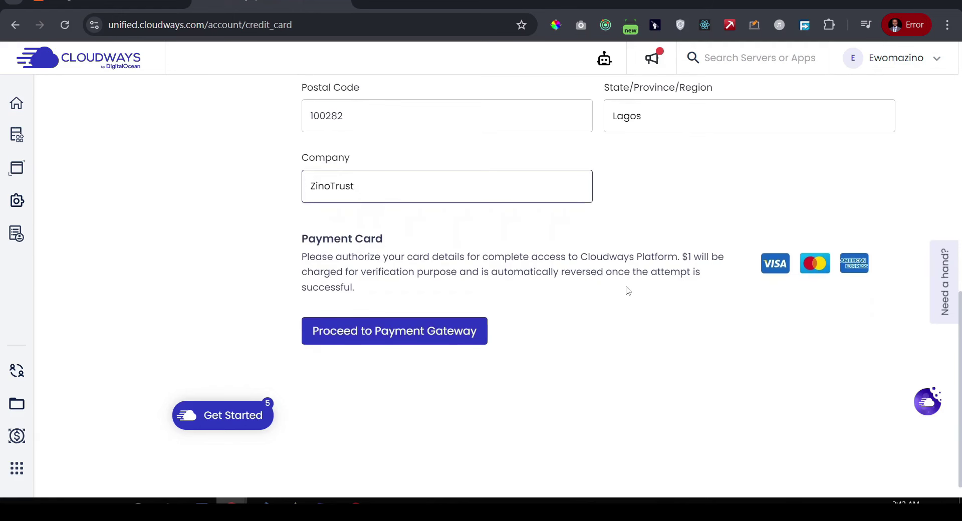
{"action": "left_click", "coordinate": [395, 337]}
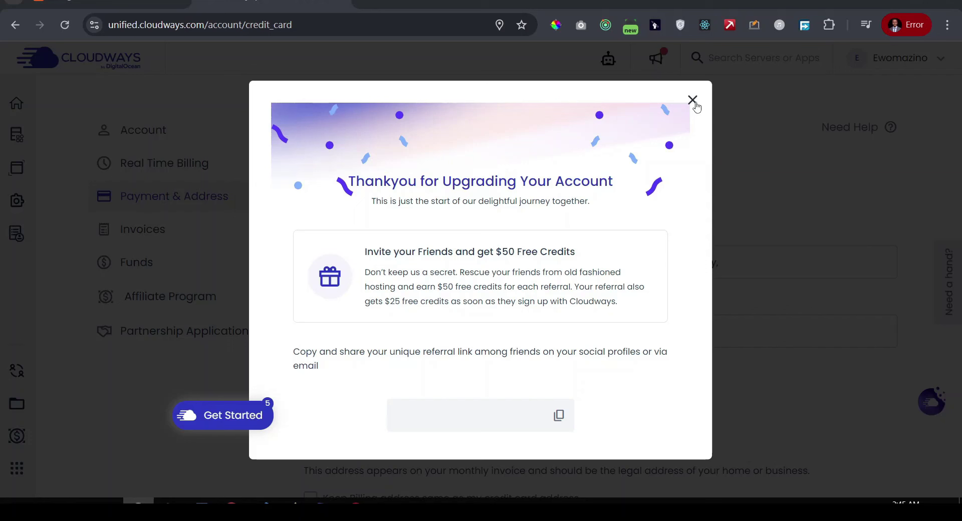
Step: Dismiss the upgrade thank-you message and go back to the Home dashboard
{"action": "left_click", "coordinate": [693, 101]}
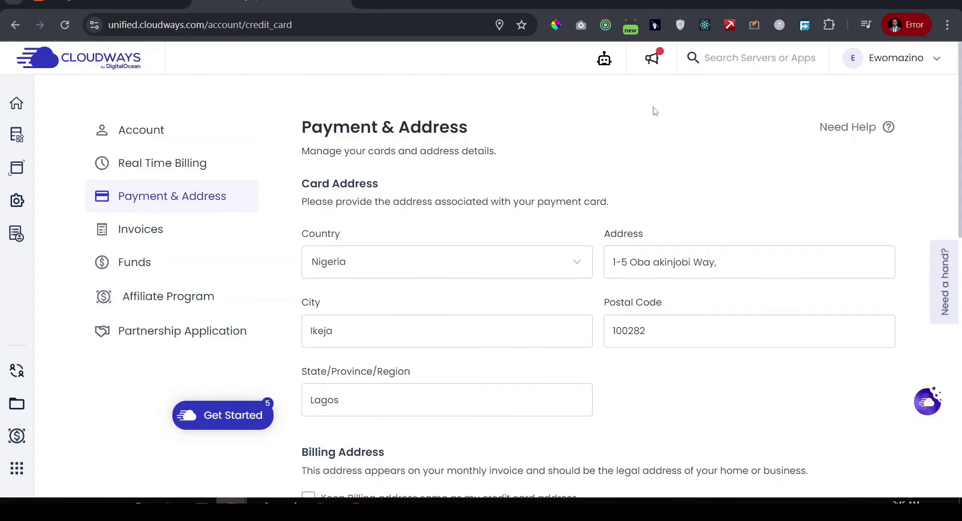
{"action": "left_click", "coordinate": [17, 105]}
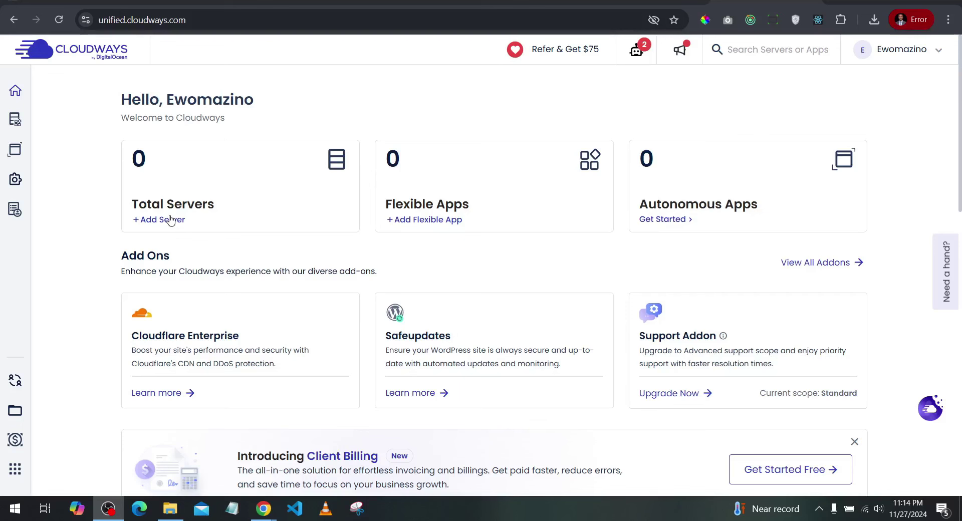
Step: Start a new server with WordPress Version 6.2.2 and name the application IDIGITAL
{"action": "left_click", "coordinate": [169, 221]}
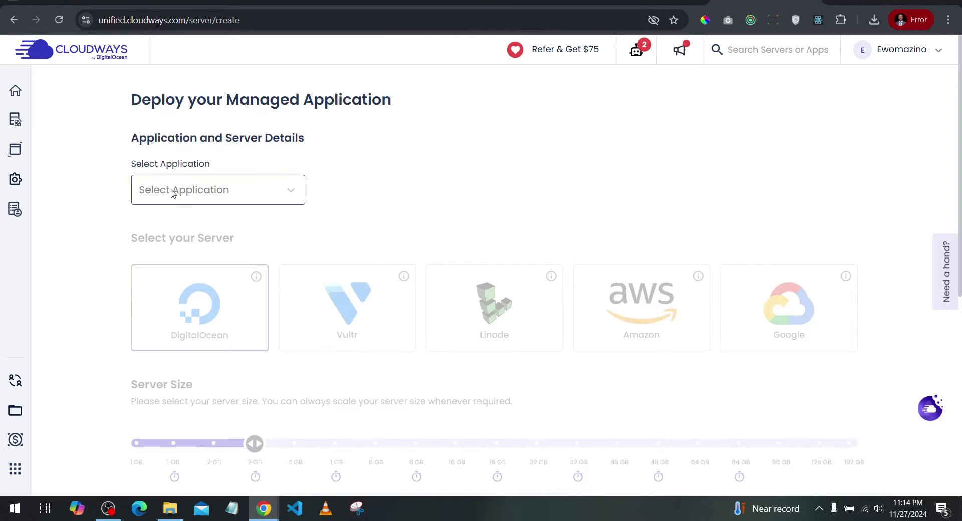
{"action": "left_click", "coordinate": [186, 195]}
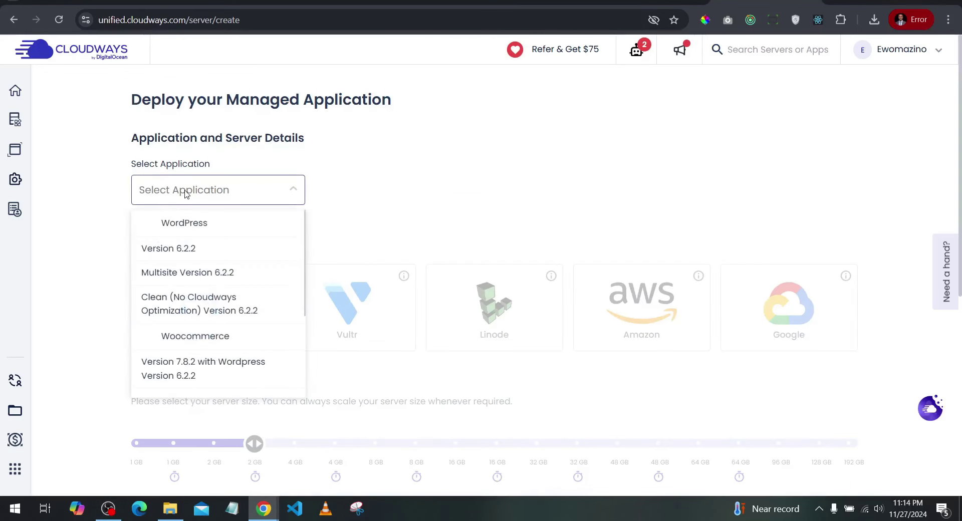
{"action": "left_click", "coordinate": [184, 225]}
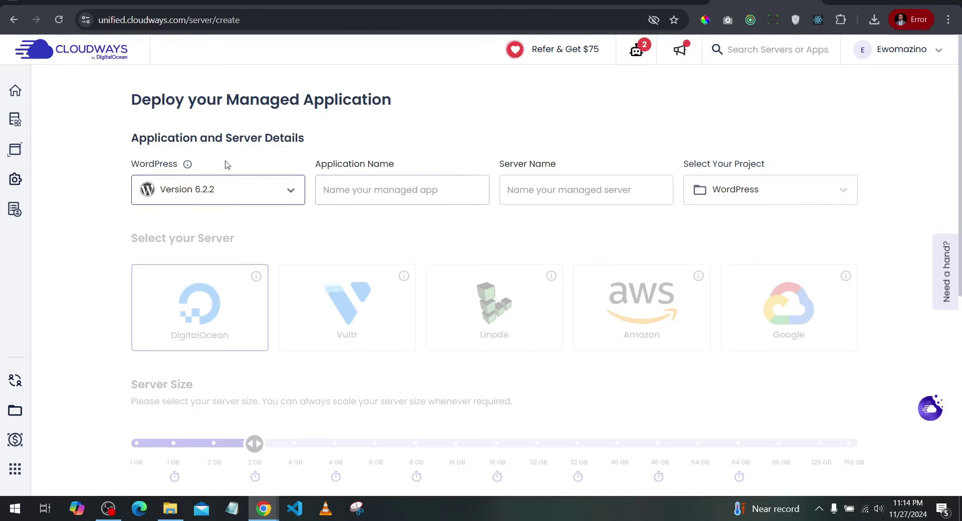
{"action": "left_click", "coordinate": [362, 192]}
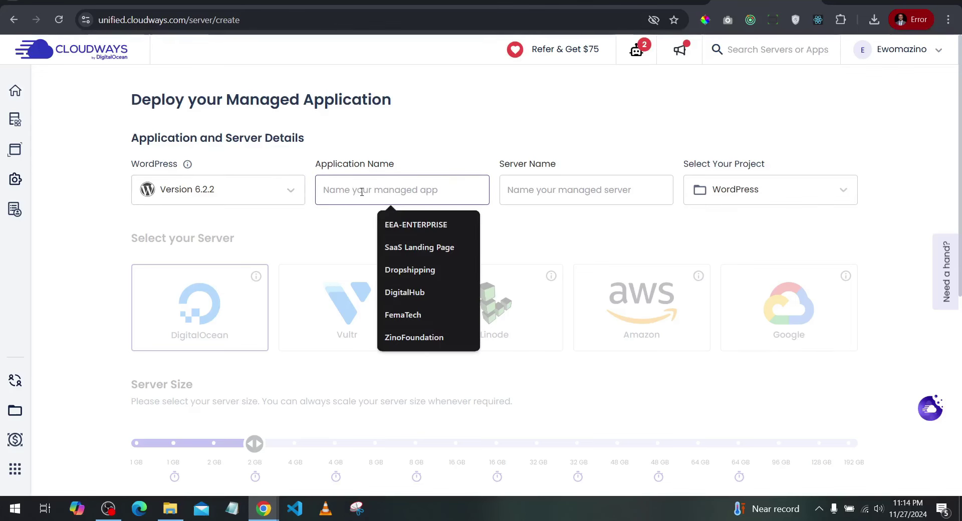
{"action": "left_click", "coordinate": [436, 129]}
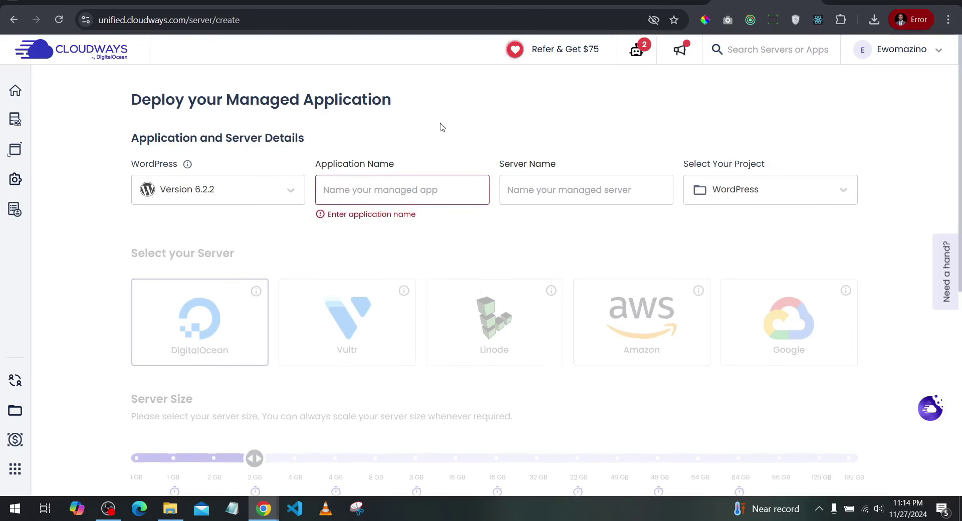
{"action": "left_click", "coordinate": [357, 192]}
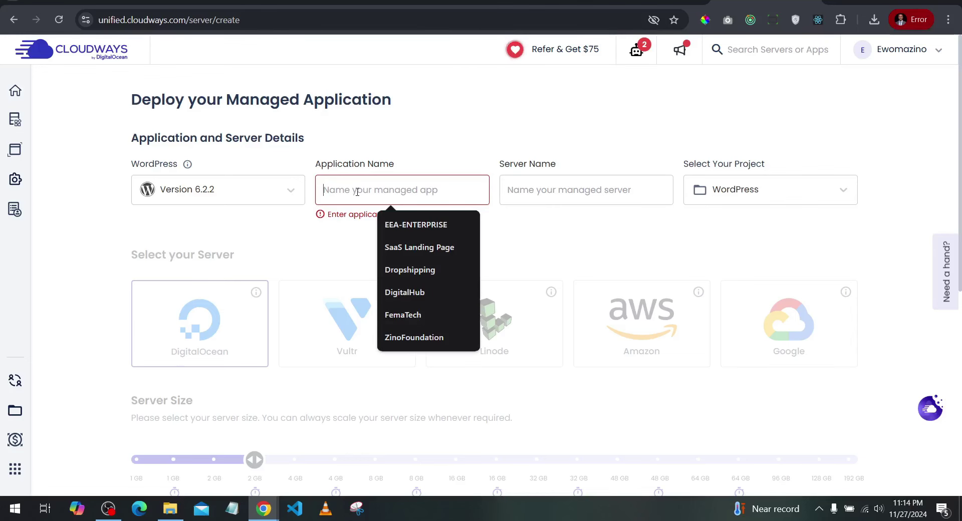
{"action": "type", "text": "Idl"}
{"action": "key", "text": "BackSpace"}
{"action": "key", "text": "BackSpace"}
{"action": "key", "text": "BackSpace"}
{"action": "type", "text": "I"}
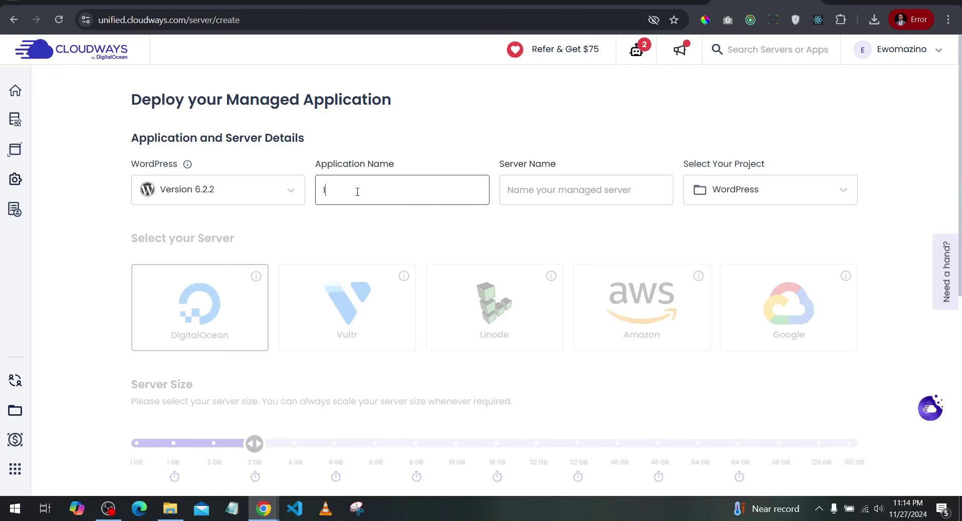
{"action": "type", "text": "DIGITAL"}
Step: Name the server WordPress Server and choose DigitalOcean as the provider
{"action": "left_click", "coordinate": [566, 193]}
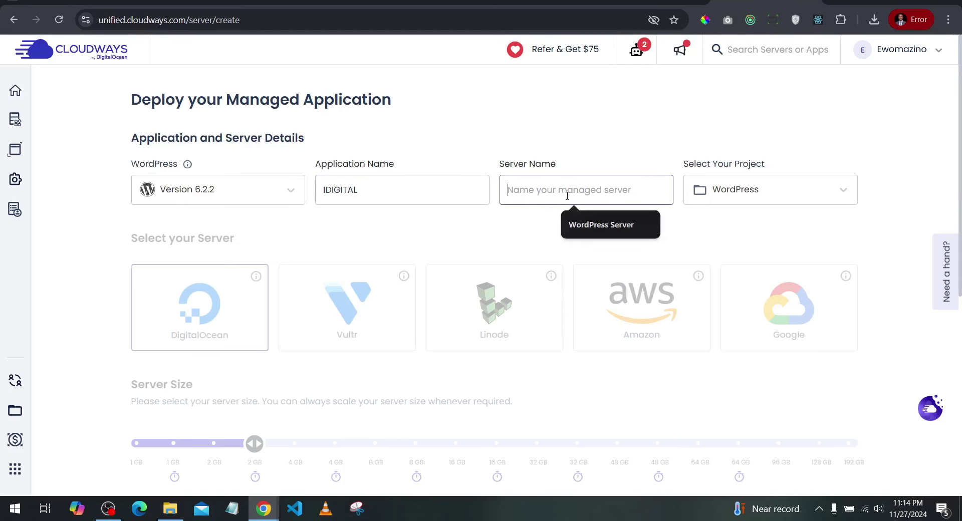
{"action": "left_click", "coordinate": [588, 224]}
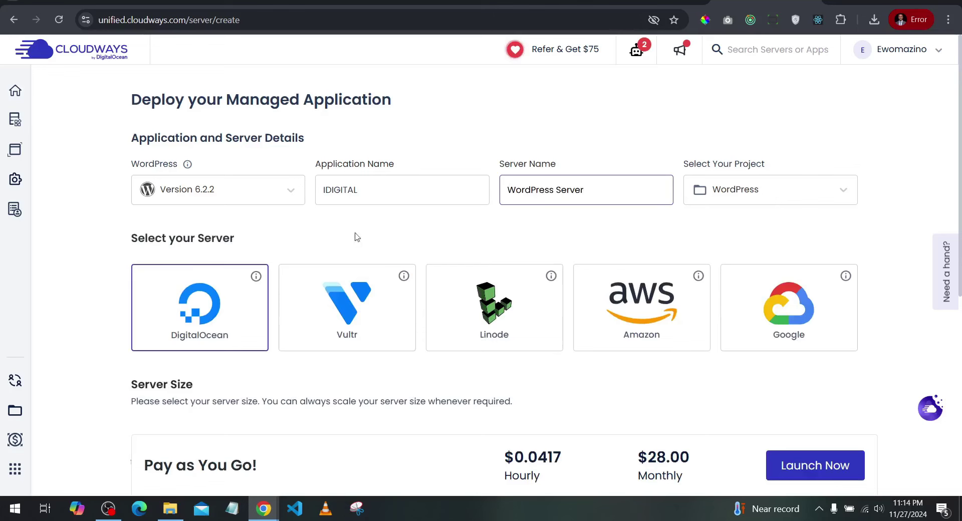
{"action": "left_click", "coordinate": [184, 299]}
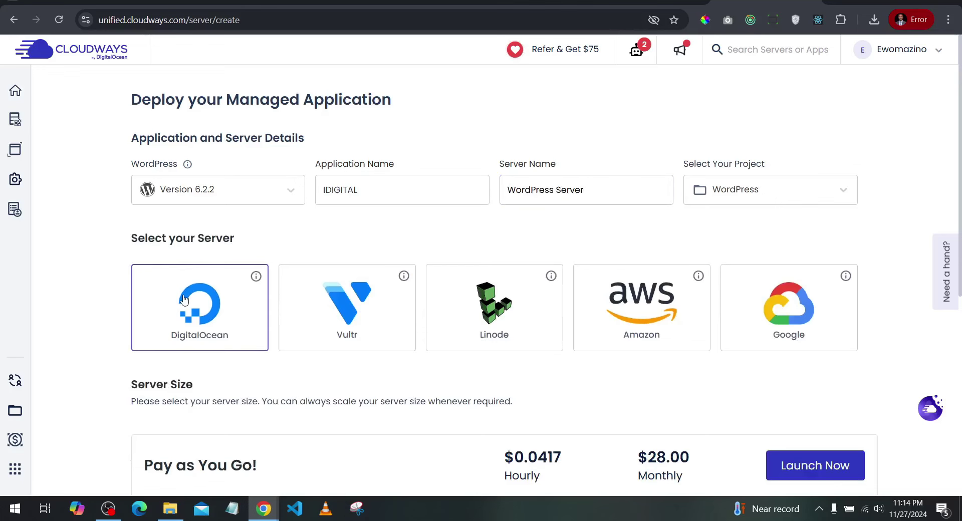
Step: Set the DigitalOcean server size to the 1 GB Premium plan
{"action": "scroll", "coordinate": [111, 266], "scroll_direction": "down", "scroll_amount": 2}
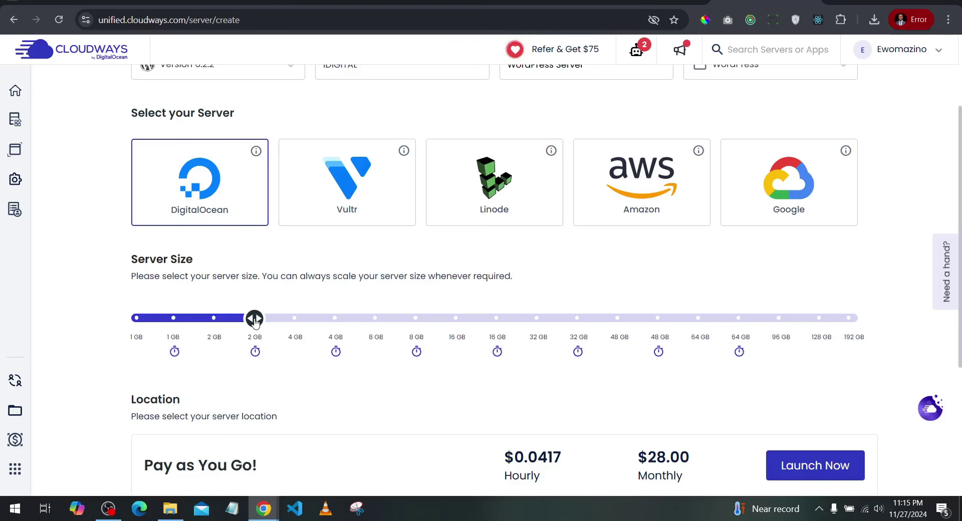
{"action": "left_click", "coordinate": [173, 319]}
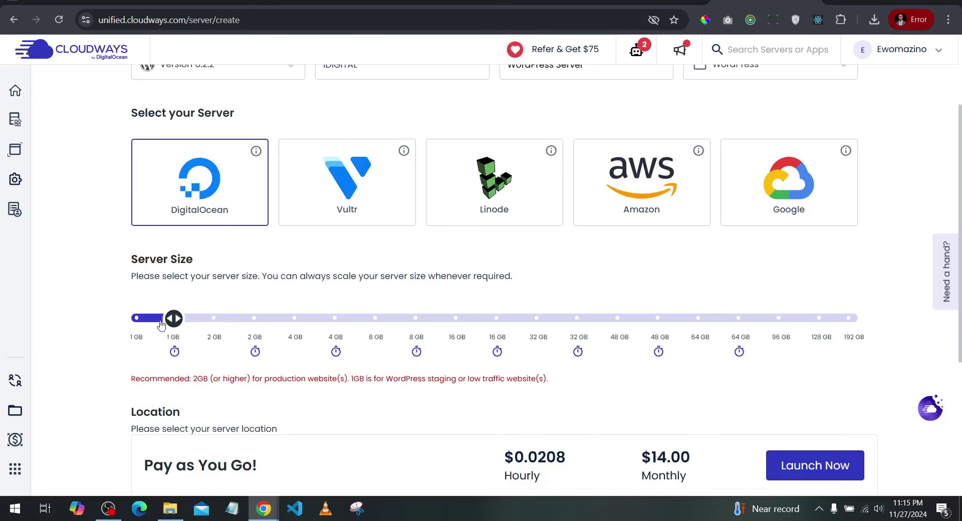
{"action": "left_click_drag", "start_coordinate": [172, 321], "coordinate": [116, 323]}
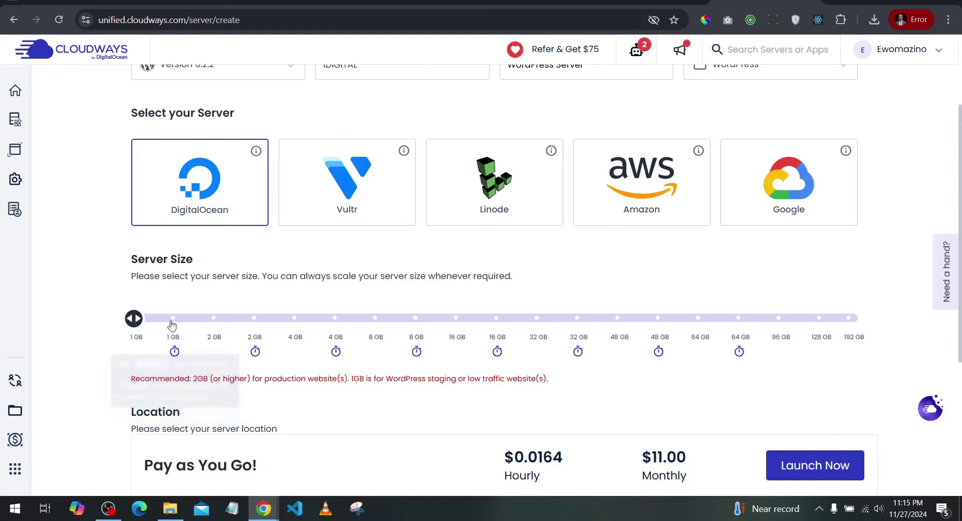
{"action": "mouse_move", "coordinate": [172, 325]}
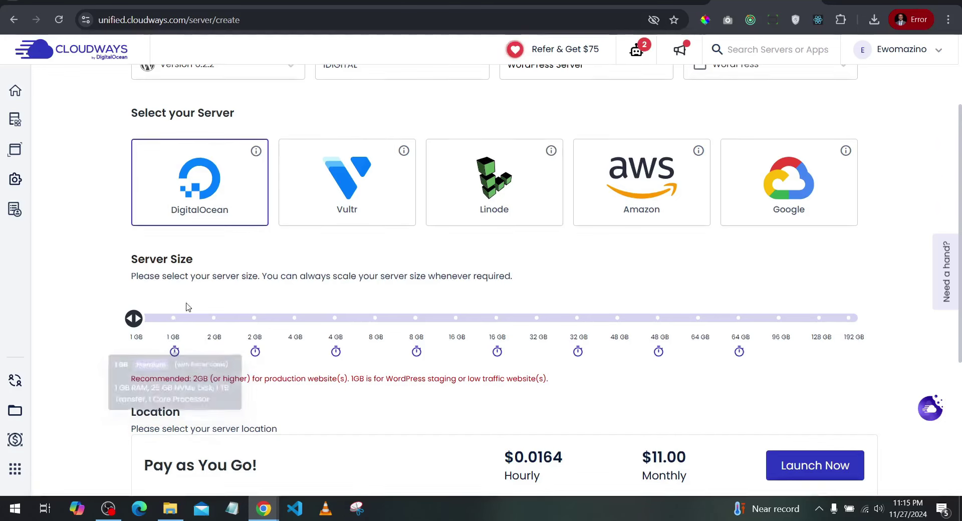
{"action": "left_click", "coordinate": [174, 319]}
{"action": "mouse_move", "coordinate": [175, 353]}
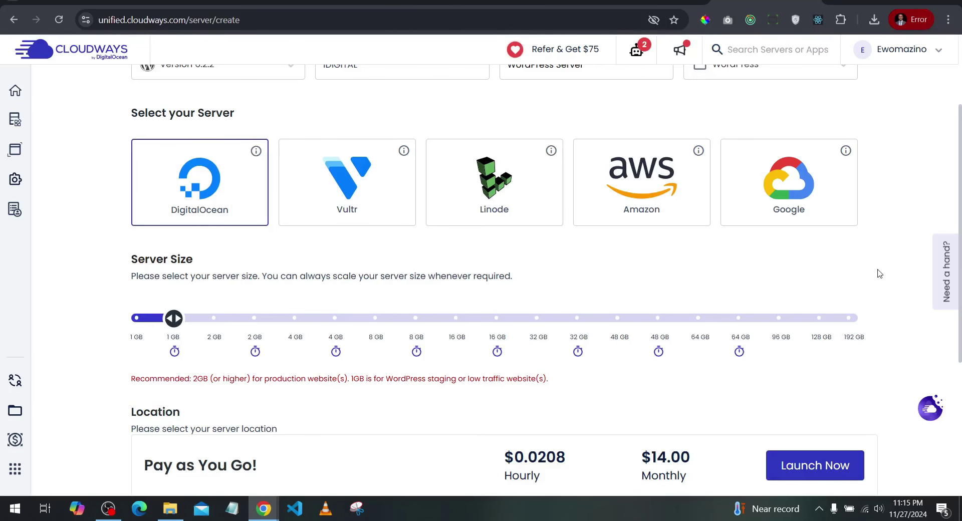
Step: Choose Frankfurt as the server location, priced at $14.00 monthly ($0.0208 hourly)
{"action": "scroll", "coordinate": [880, 273], "scroll_direction": "down", "scroll_amount": 2}
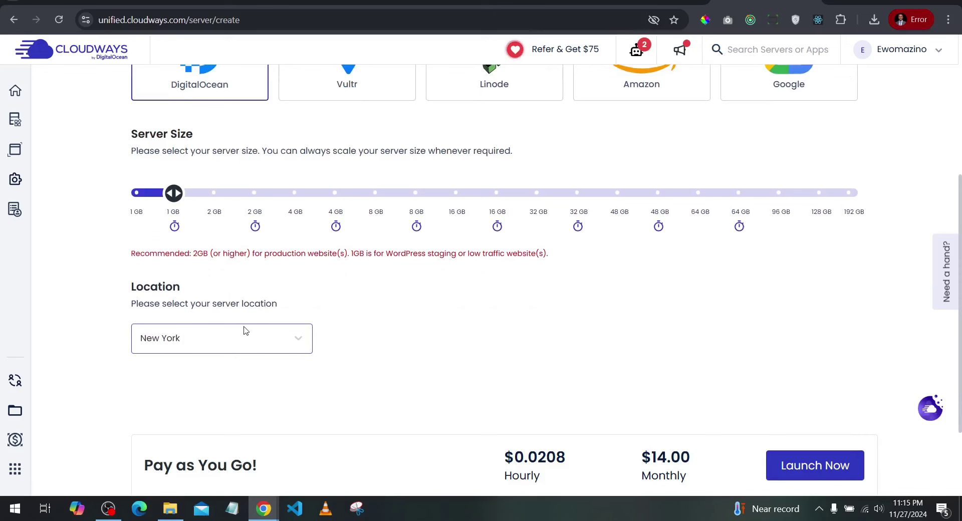
{"action": "left_click", "coordinate": [264, 340]}
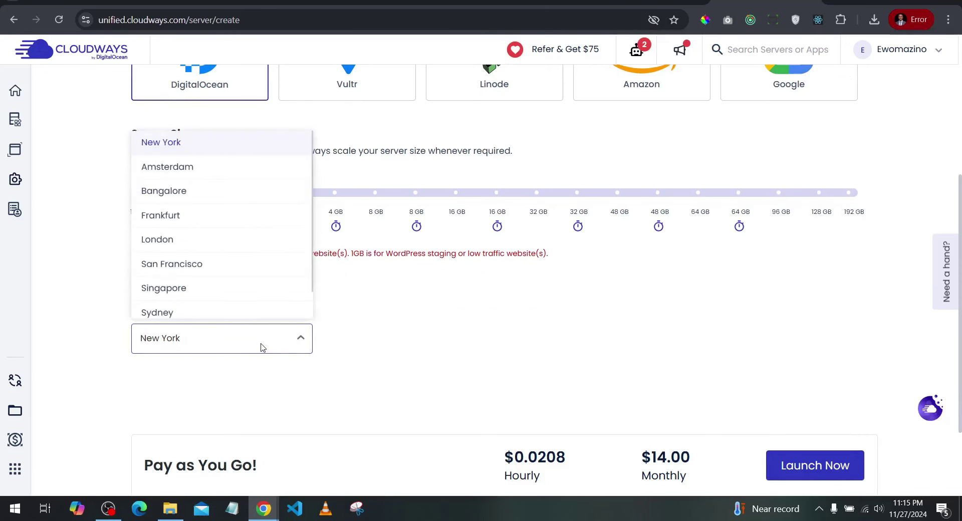
{"action": "left_click", "coordinate": [167, 216]}
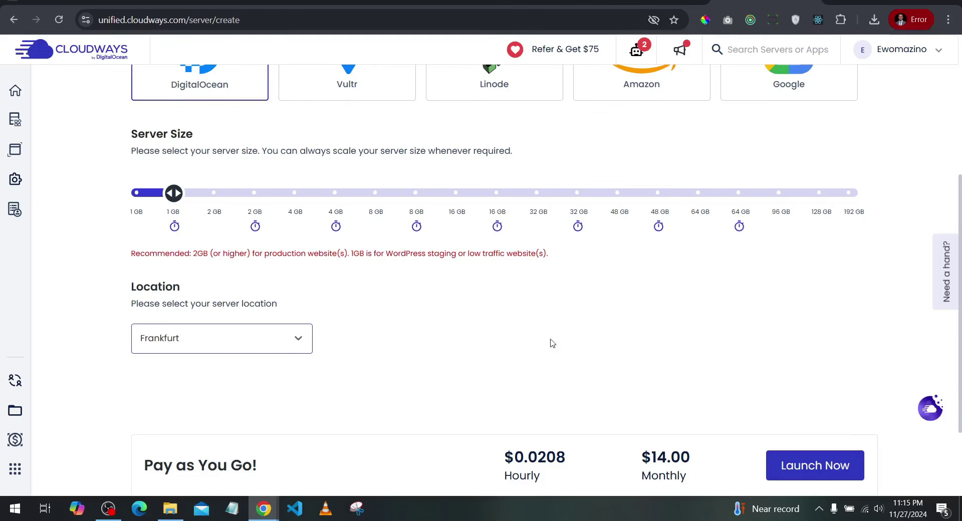
{"action": "scroll", "coordinate": [904, 264], "scroll_direction": "down", "scroll_amount": 2}
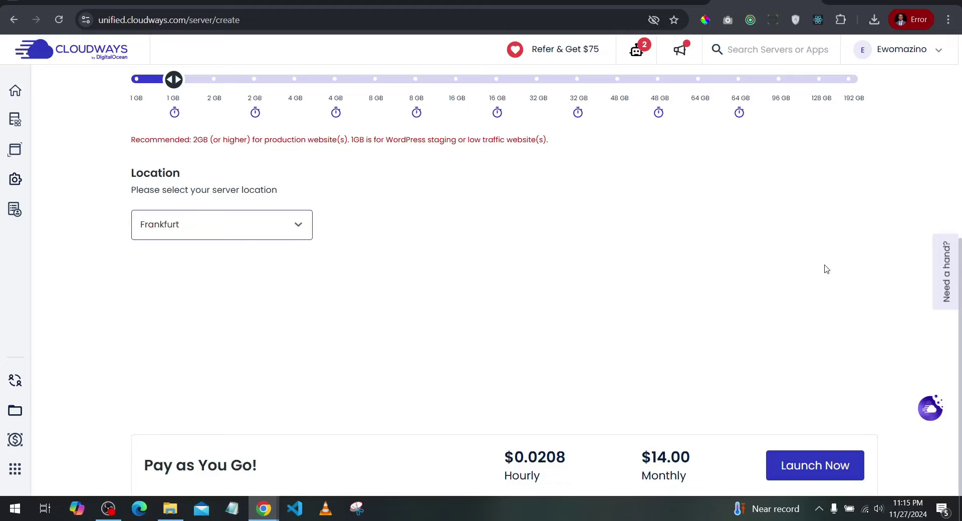
{"action": "scroll", "coordinate": [826, 280], "scroll_direction": "up", "scroll_amount": 2}
{"action": "scroll", "coordinate": [847, 339], "scroll_direction": "up", "scroll_amount": 3}
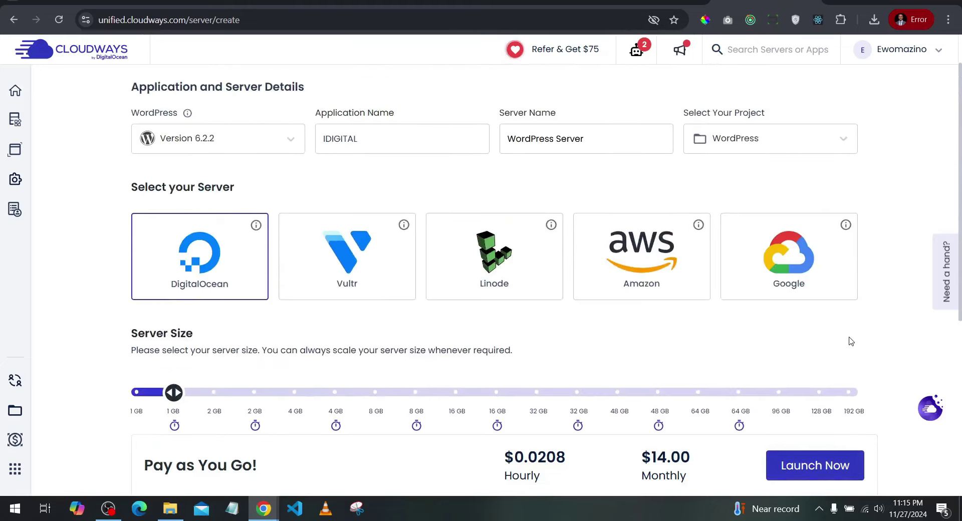
{"action": "scroll", "coordinate": [850, 350], "scroll_direction": "down", "scroll_amount": 2}
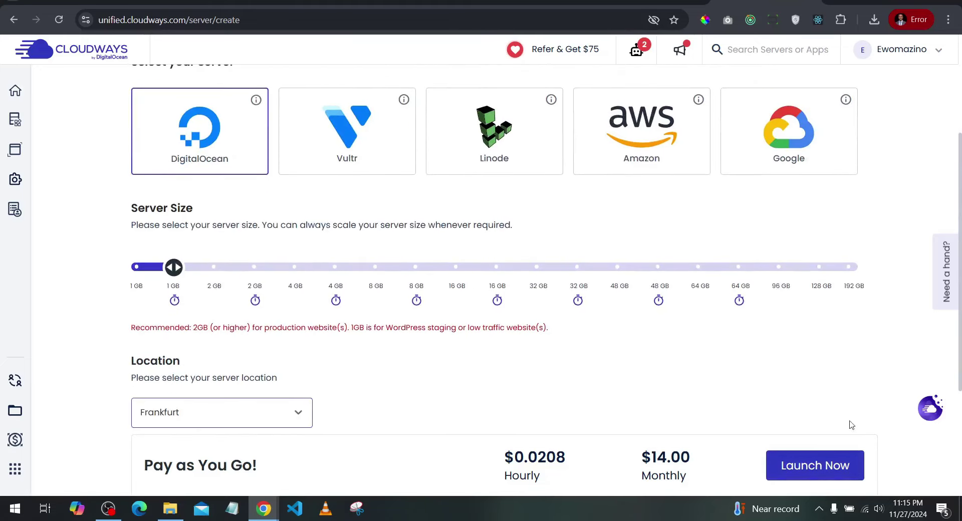
Step: Launch the 1 GB Frankfurt server, dismiss the referral popup, and view Applications listing IDIGITAL
{"action": "left_click", "coordinate": [814, 466]}
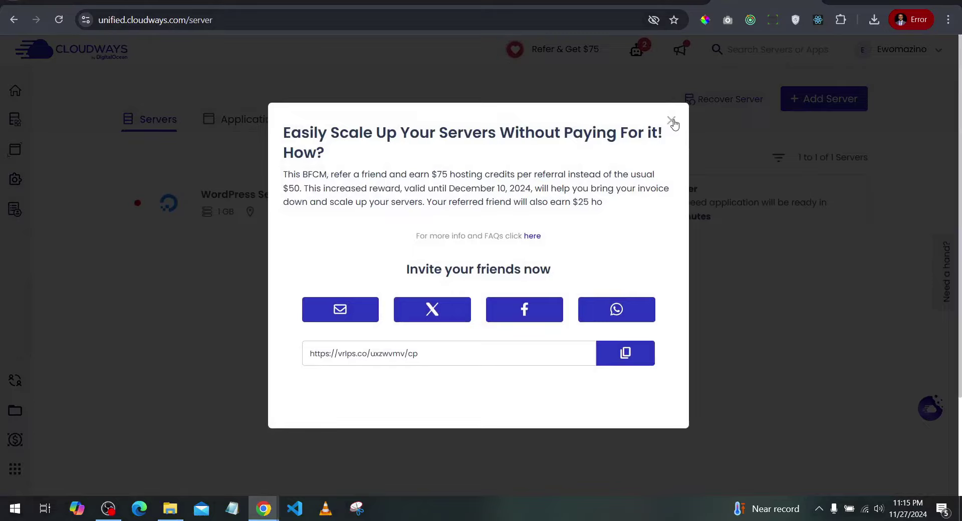
{"action": "left_click", "coordinate": [672, 122]}
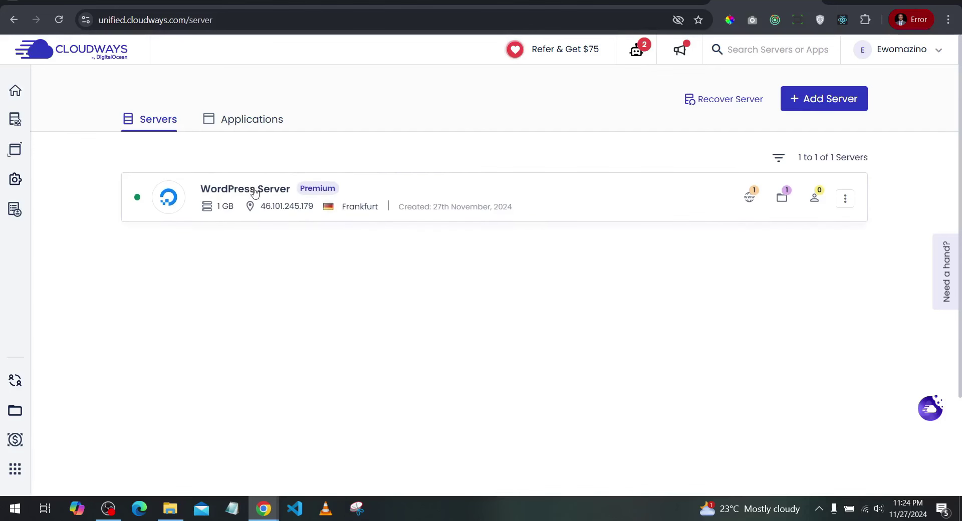
{"action": "left_click", "coordinate": [257, 120]}
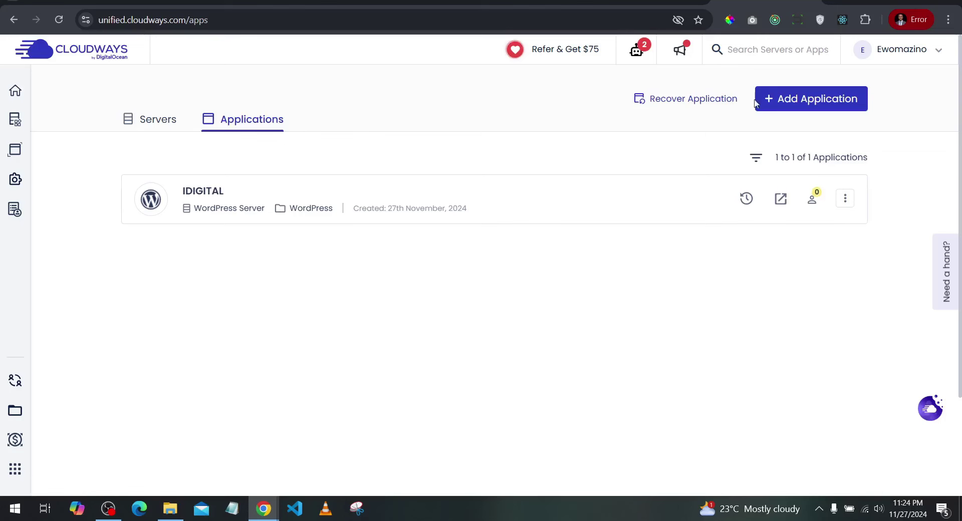
Step: Start a WordPress 6.2.2 application named ZULU on WordPress Server, then abandon it for Home
{"action": "left_click", "coordinate": [821, 104]}
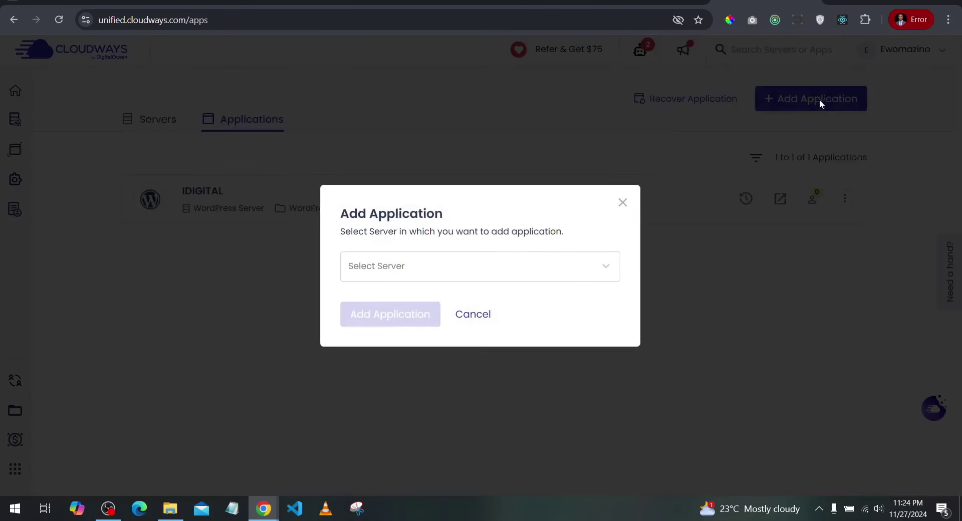
{"action": "left_click", "coordinate": [512, 268]}
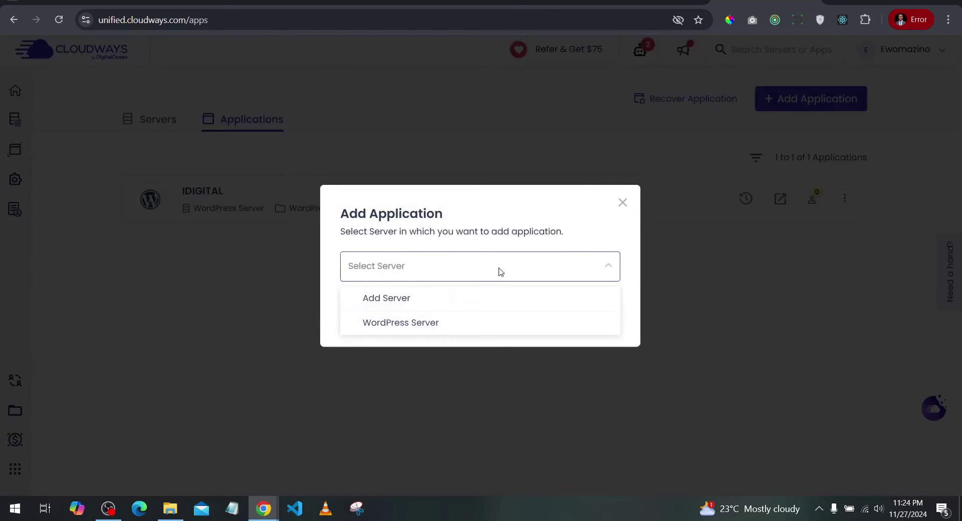
{"action": "left_click", "coordinate": [380, 325]}
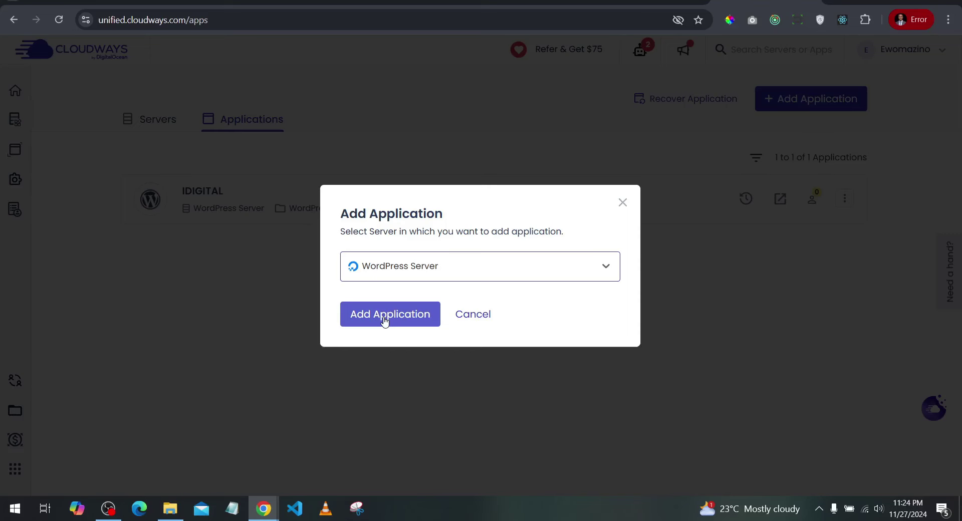
{"action": "left_click", "coordinate": [384, 322]}
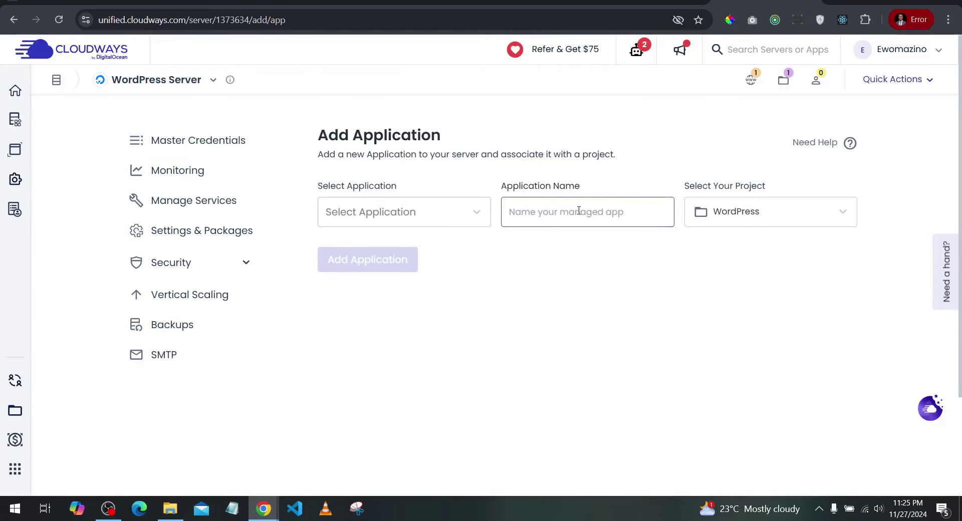
{"action": "left_click", "coordinate": [456, 212]}
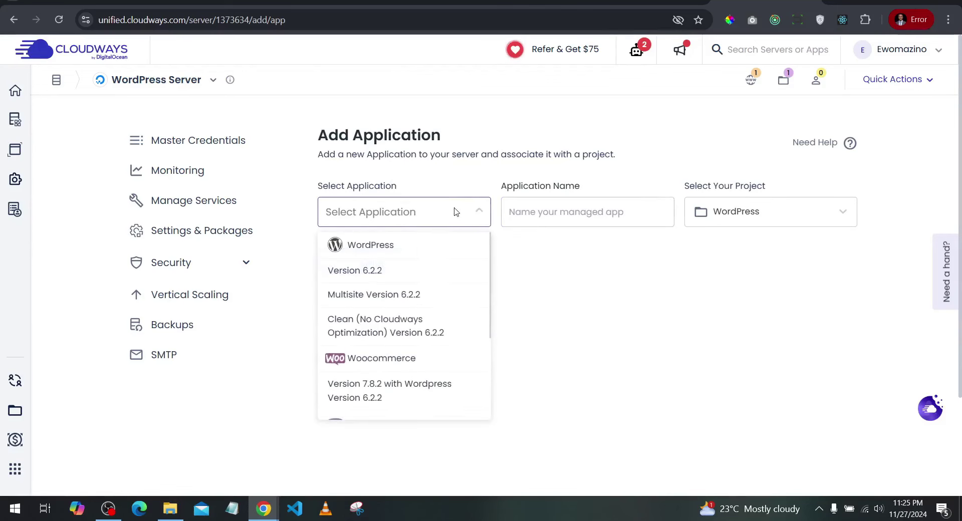
{"action": "left_click", "coordinate": [362, 248]}
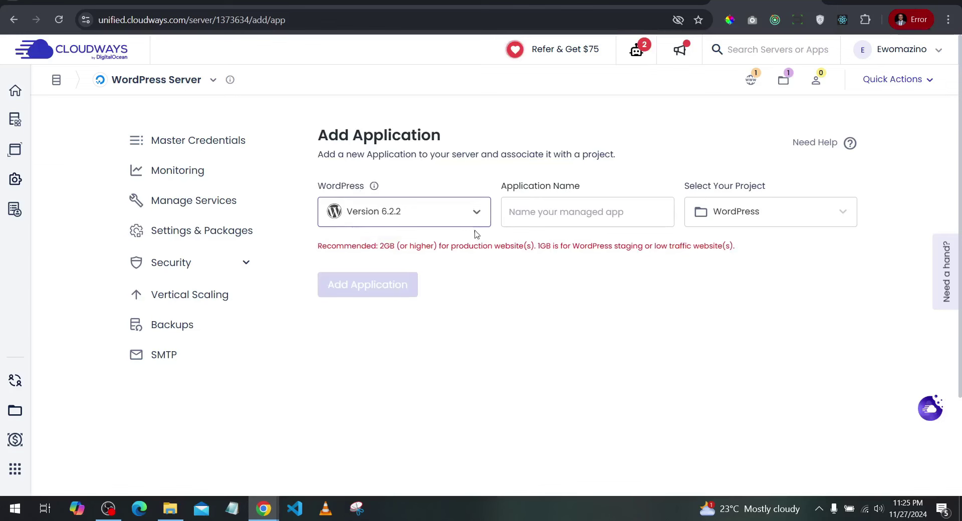
{"action": "left_click", "coordinate": [549, 215]}
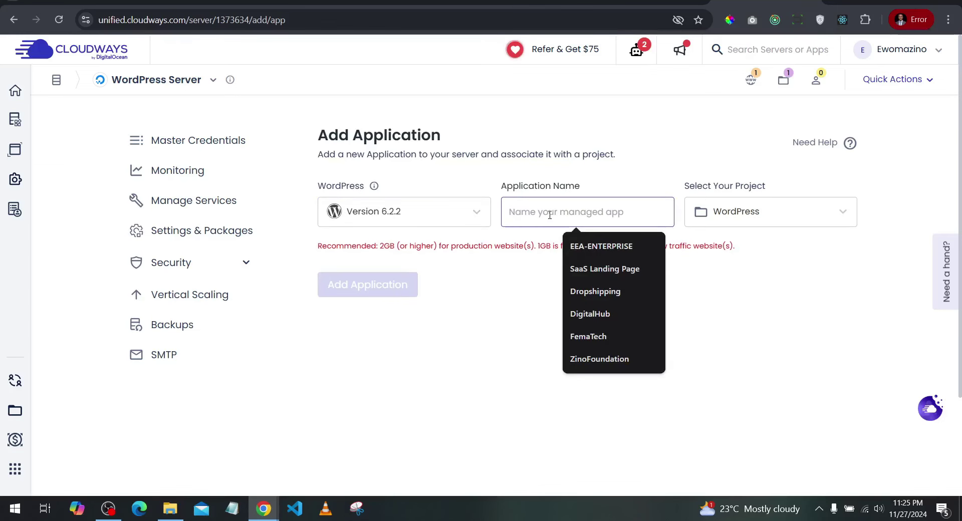
{"action": "type", "text": "ZULU"}
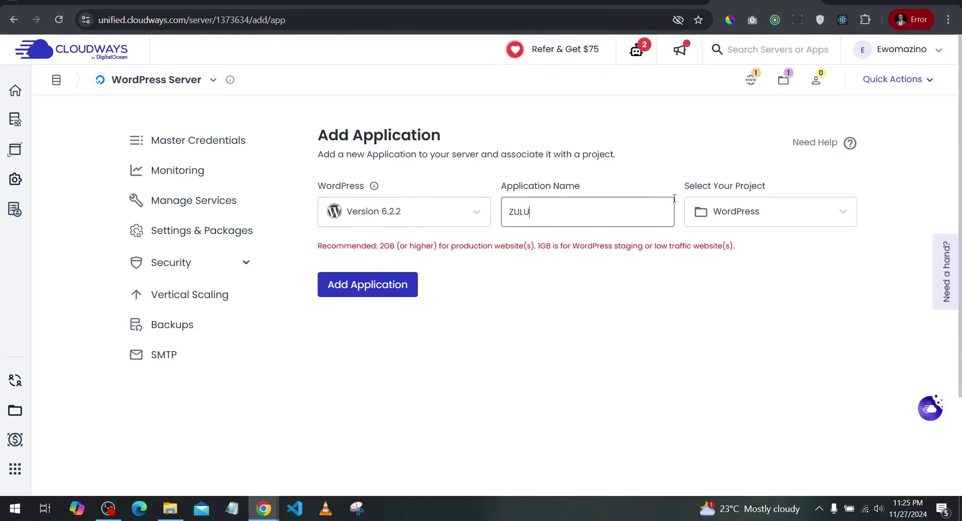
{"action": "left_click", "coordinate": [15, 92]}
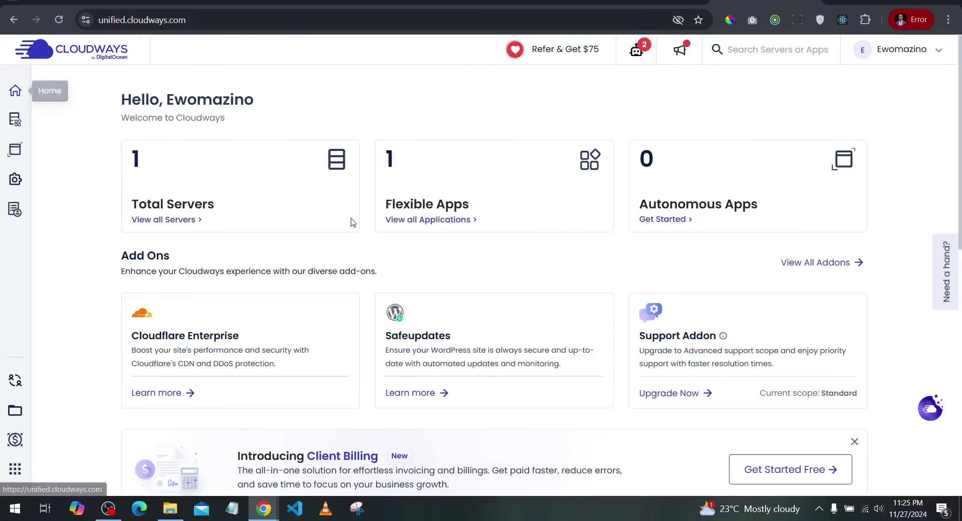
Step: Open IDIGITAL's access details and load its cloudwaysapps.com URL showing 'Hello world!' in a new tab
{"action": "left_click", "coordinate": [409, 221]}
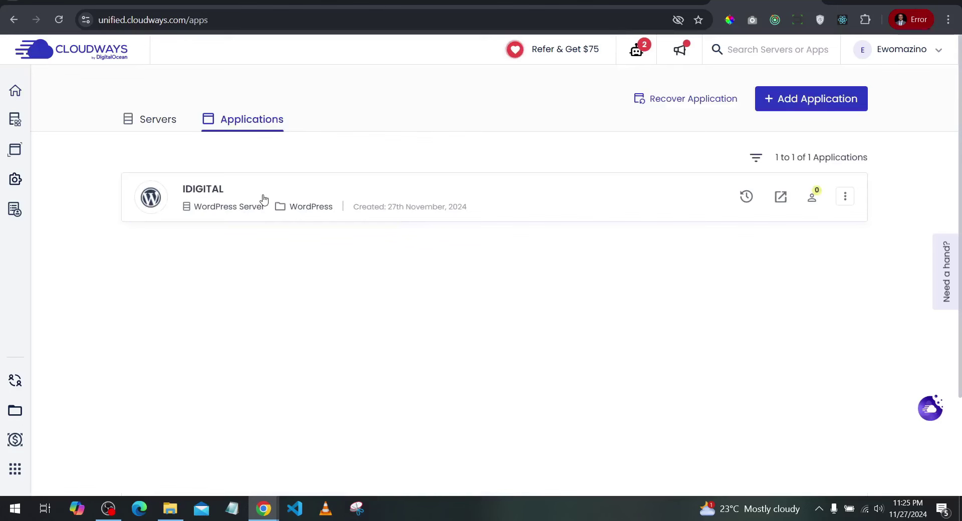
{"action": "left_click", "coordinate": [480, 191]}
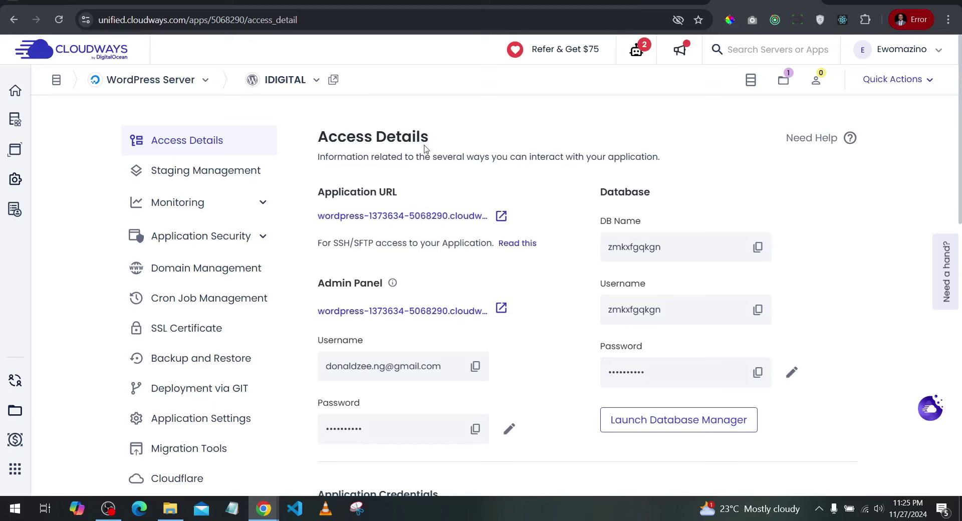
{"action": "left_click", "coordinate": [501, 217]}
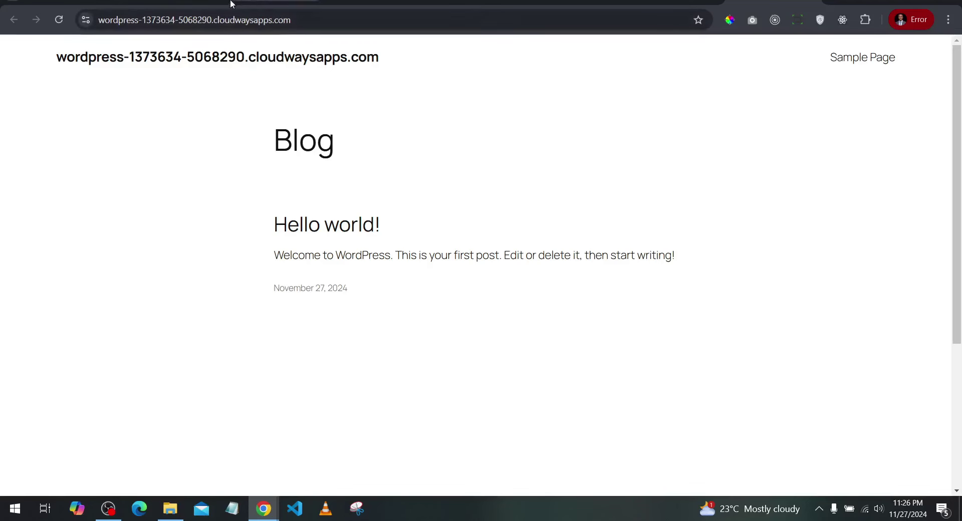
Step: Return to the Cloudways tab showing IDIGITAL's Access Details
{"action": "left_click", "coordinate": [673, 4]}
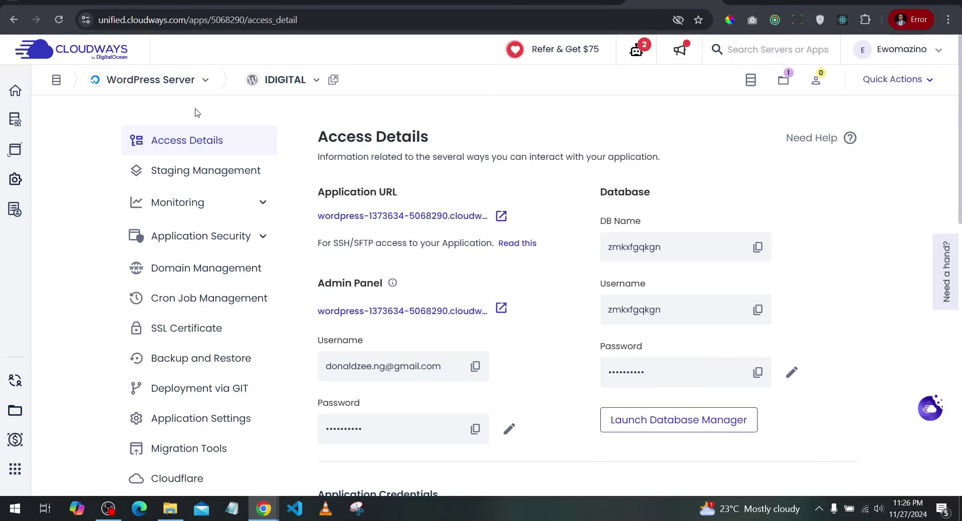
Step: Switch to the Canva deck's 'Getting Started' slide
{"action": "left_click", "coordinate": [369, 2]}
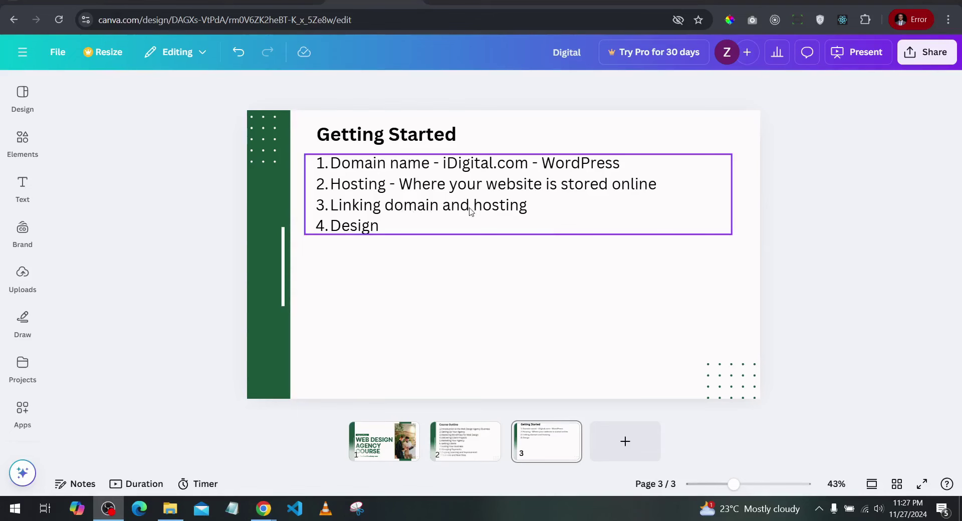
Step: Copy idigital.ink from Namecheap, load it in a new tab (HTTP ERROR 432), then return to Cloudways
{"action": "left_click", "coordinate": [473, 1]}
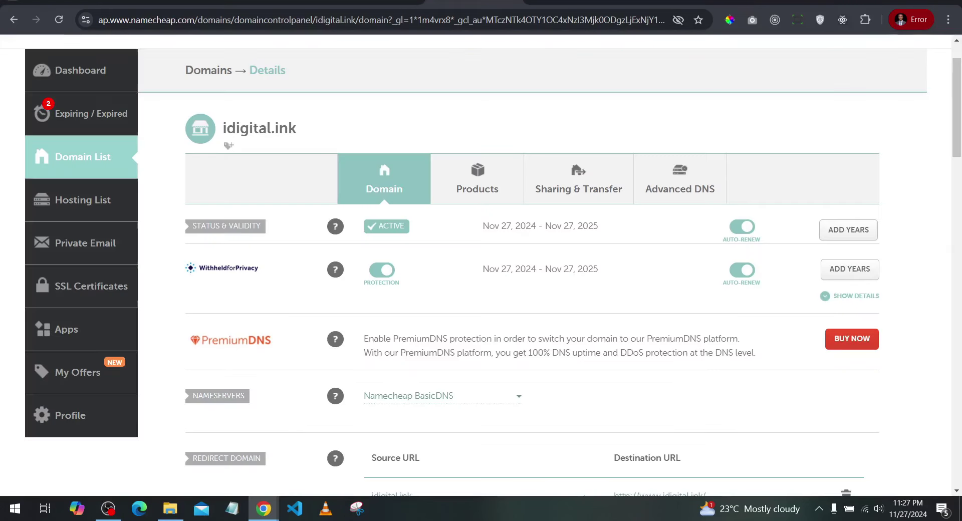
{"action": "left_click_drag", "start_coordinate": [313, 133], "coordinate": [224, 131]}
{"action": "right_click", "coordinate": [242, 128]}
{"action": "left_click", "coordinate": [281, 134]}
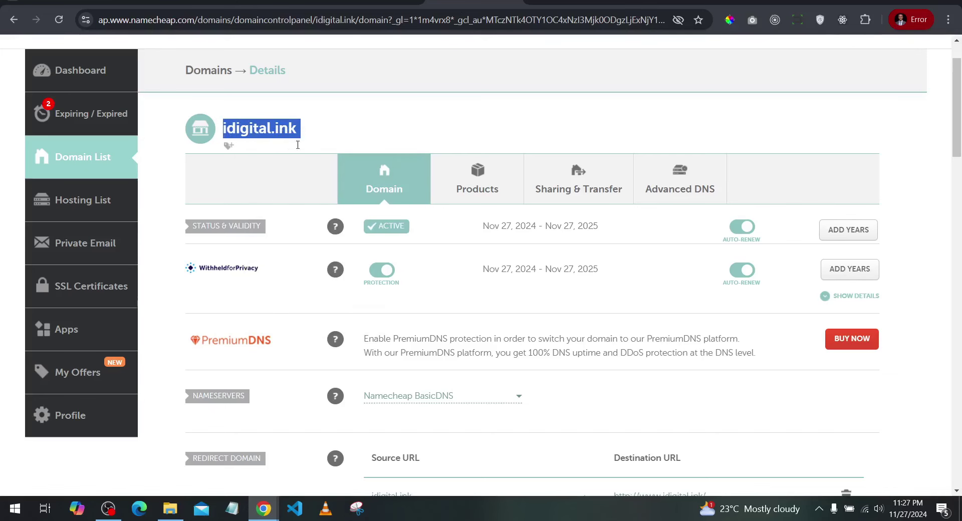
{"action": "key", "text": "ctrl+t"}
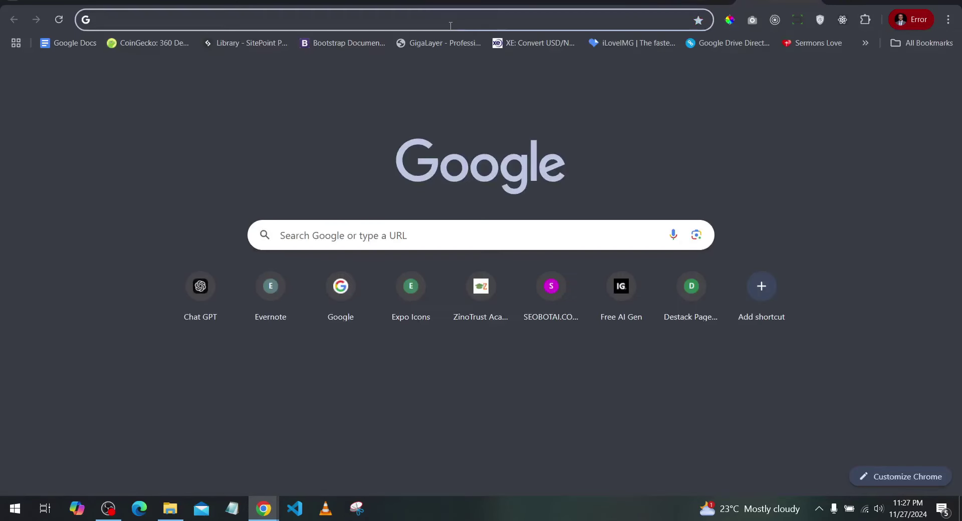
{"action": "key", "text": "ctrl+v"}
{"action": "key", "text": "Return"}
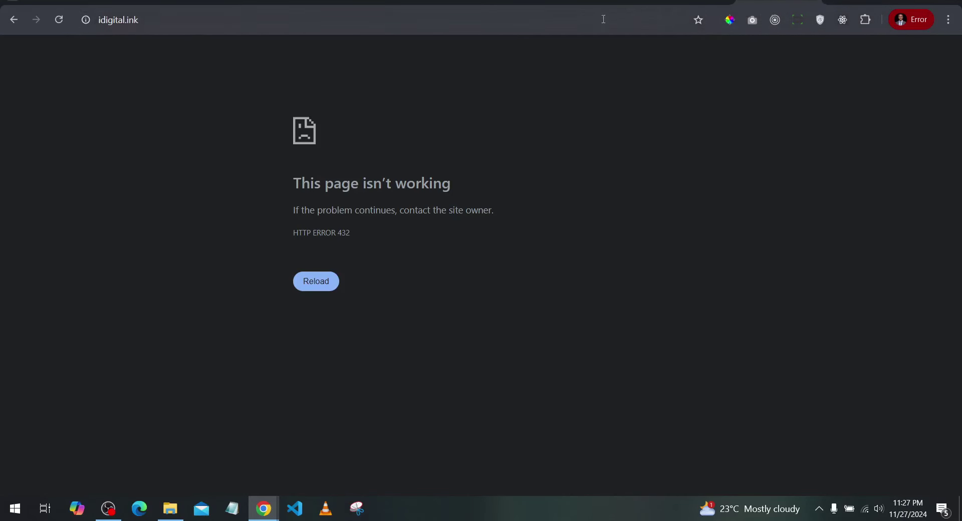
{"action": "left_click", "coordinate": [659, 3]}
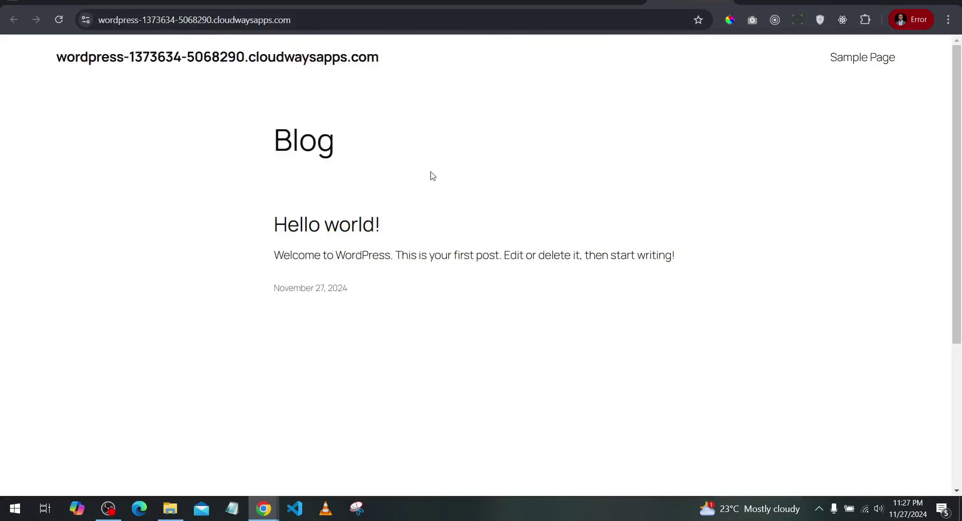
{"action": "left_click", "coordinate": [576, 4]}
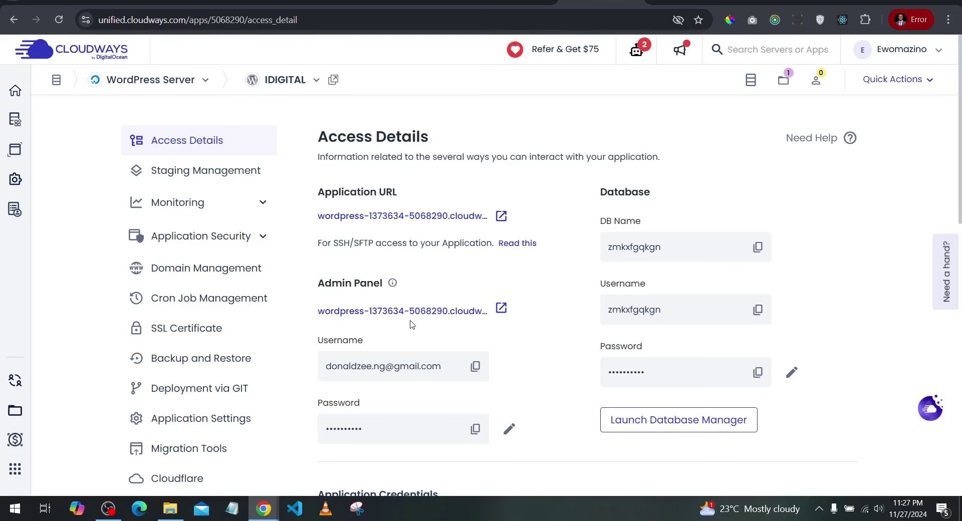
Step: Add idigital.ink as an alias domain in IDIGITAL's Domain Management, then return to Access Details
{"action": "left_click", "coordinate": [195, 269]}
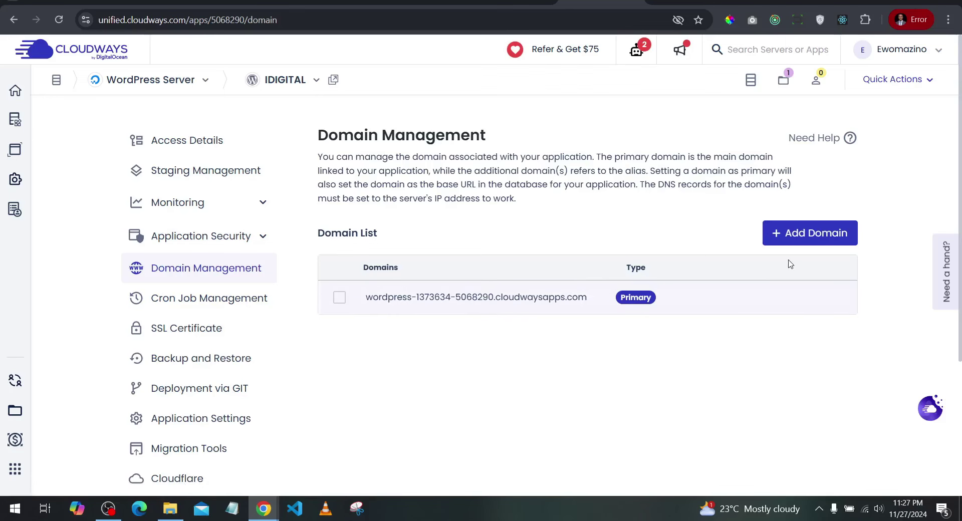
{"action": "left_click", "coordinate": [813, 238]}
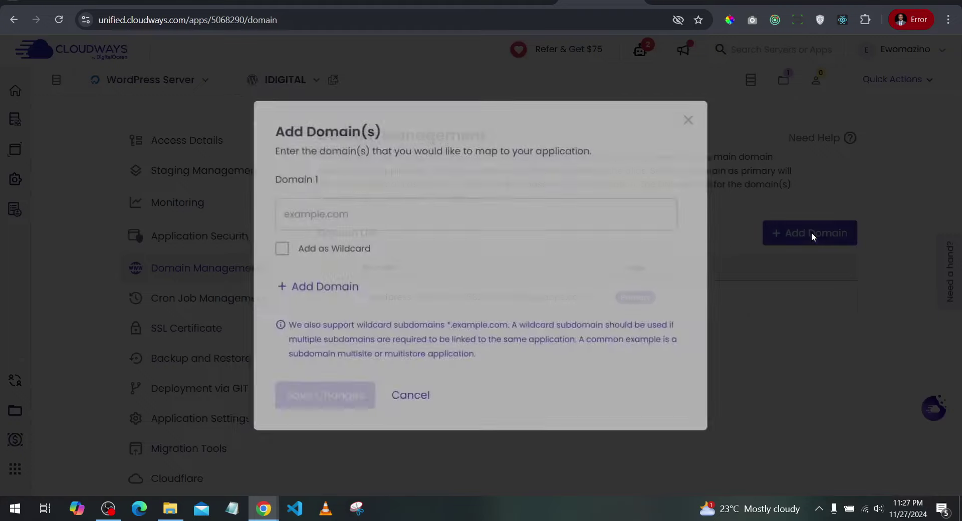
{"action": "left_click", "coordinate": [312, 221]}
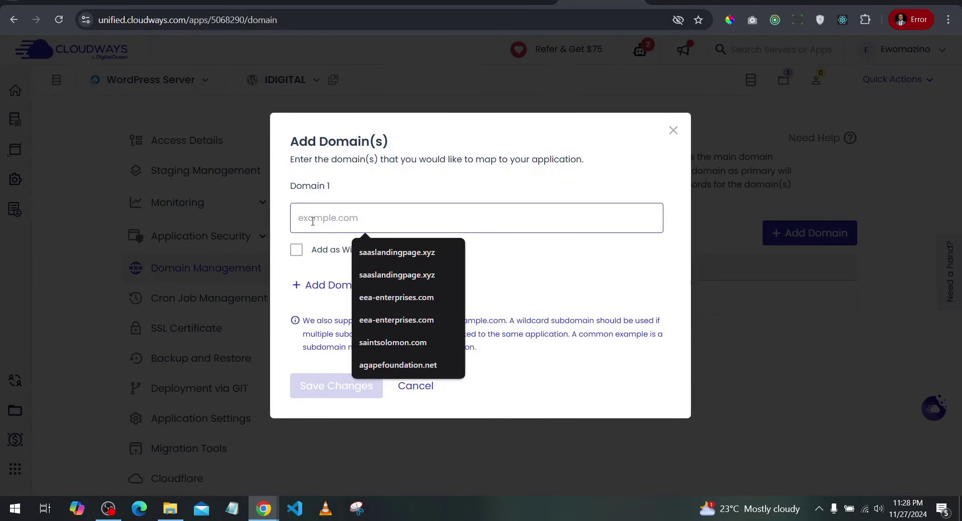
{"action": "key", "text": "ctrl+v"}
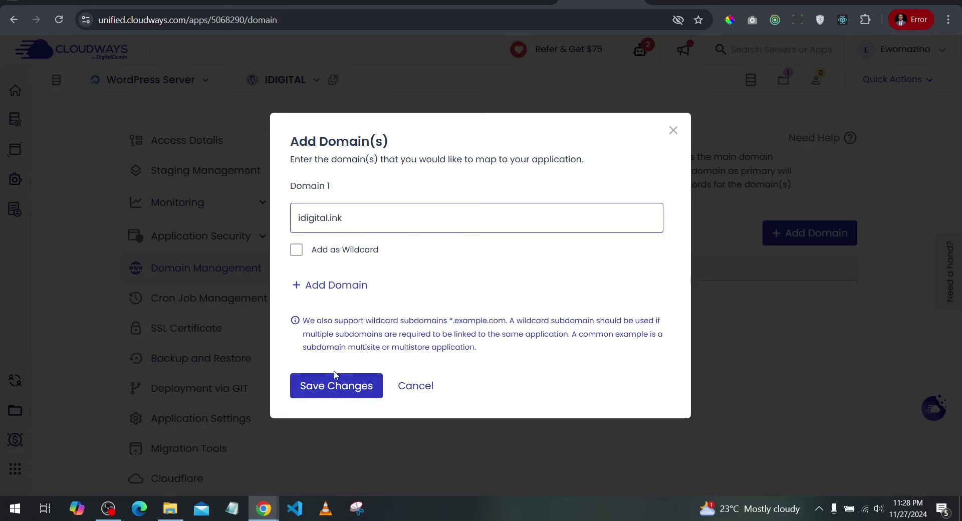
{"action": "left_click", "coordinate": [335, 391]}
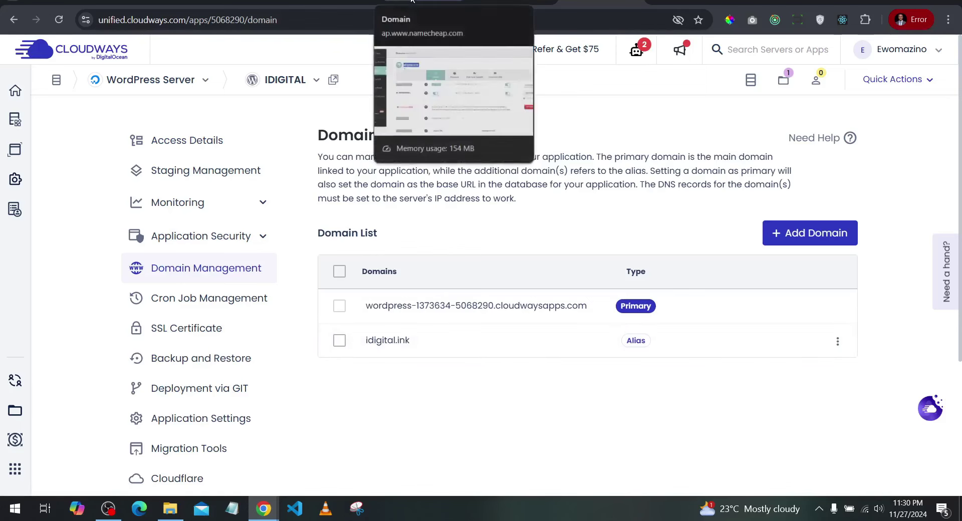
{"action": "left_click", "coordinate": [191, 144]}
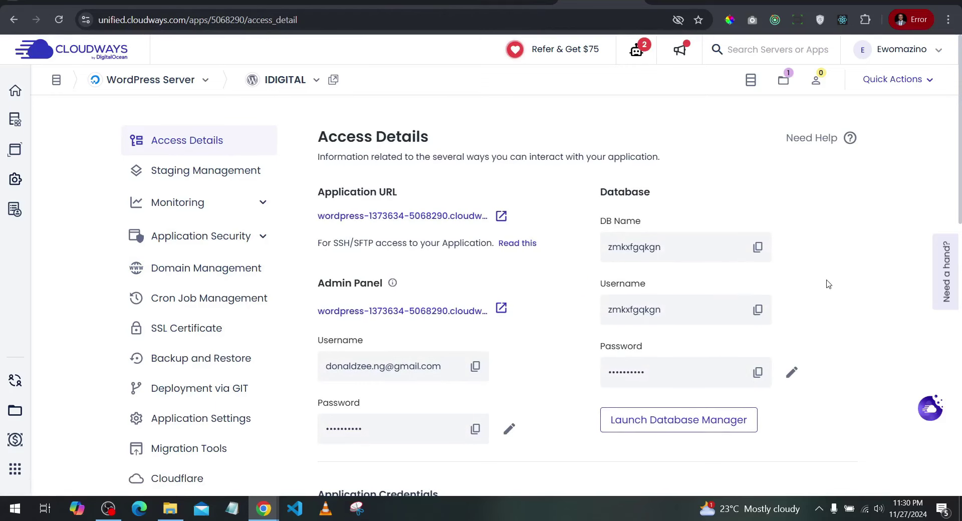
Step: Copy the public IP 46.101.245.179 and switch to Namecheap's idigital.ink details page
{"action": "scroll", "coordinate": [730, 315], "scroll_direction": "down", "scroll_amount": 3}
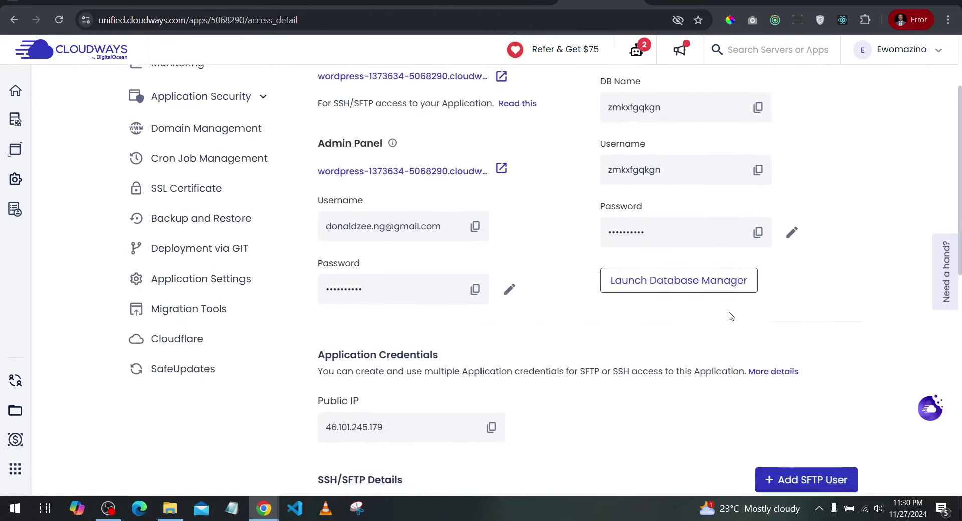
{"action": "scroll", "coordinate": [730, 315], "scroll_direction": "down", "scroll_amount": 2}
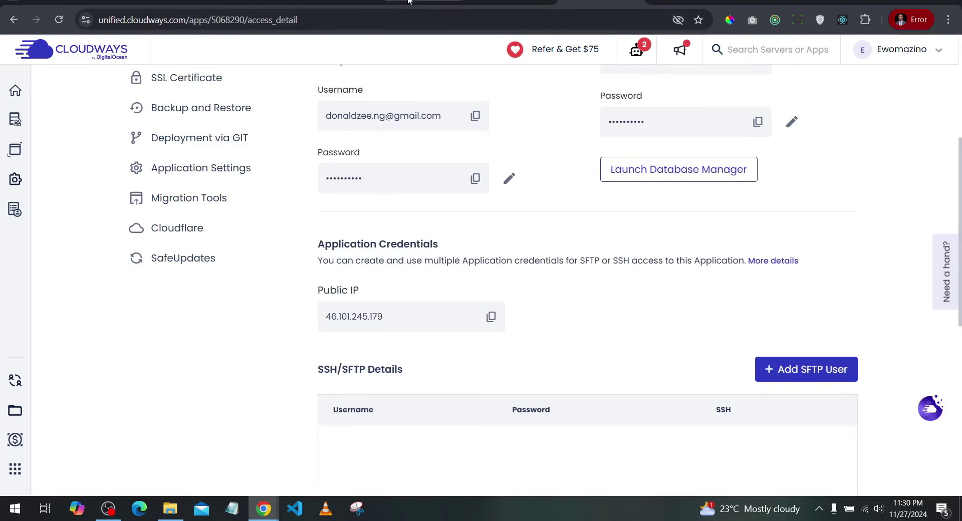
{"action": "left_click", "coordinate": [491, 321]}
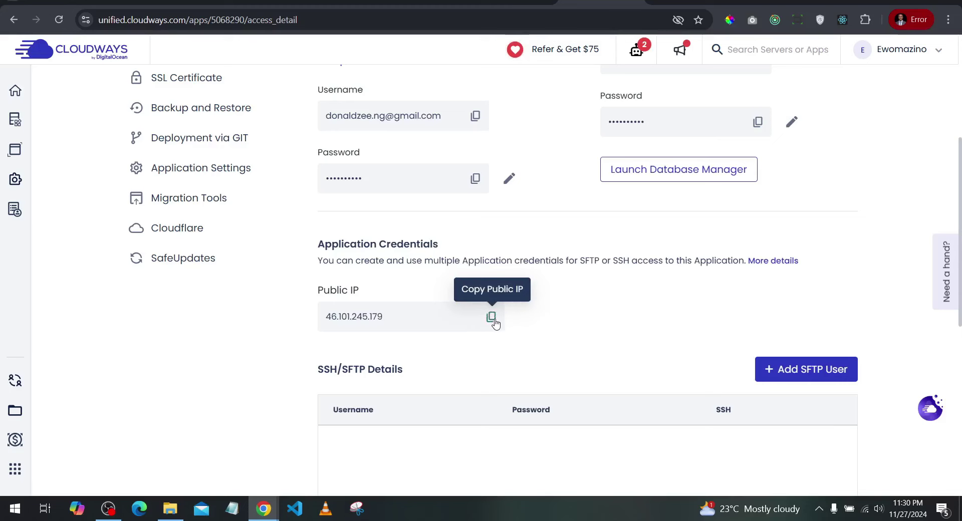
{"action": "left_click", "coordinate": [404, 2]}
{"action": "left_click", "coordinate": [403, 131]}
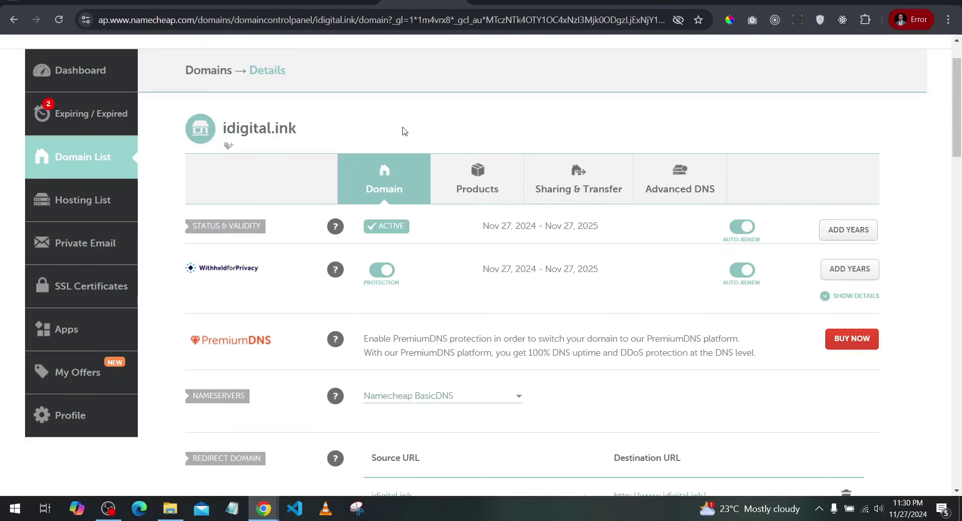
Step: Go to the Namecheap account Dashboard's Domain List
{"action": "scroll", "coordinate": [347, 152], "scroll_direction": "up", "scroll_amount": 1}
{"action": "scroll", "coordinate": [347, 152], "scroll_direction": "down", "scroll_amount": 1}
{"action": "scroll", "coordinate": [321, 157], "scroll_direction": "up", "scroll_amount": 2}
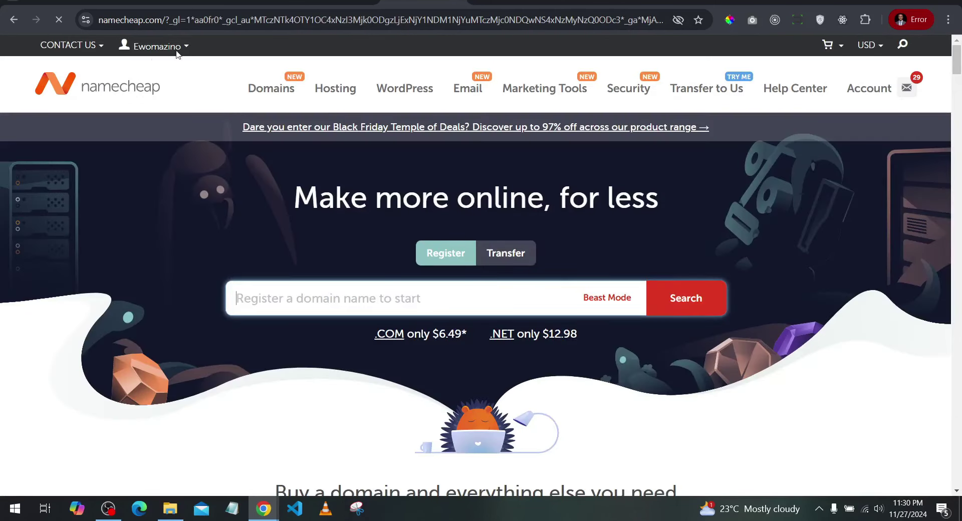
{"action": "mouse_move", "coordinate": [177, 53]}
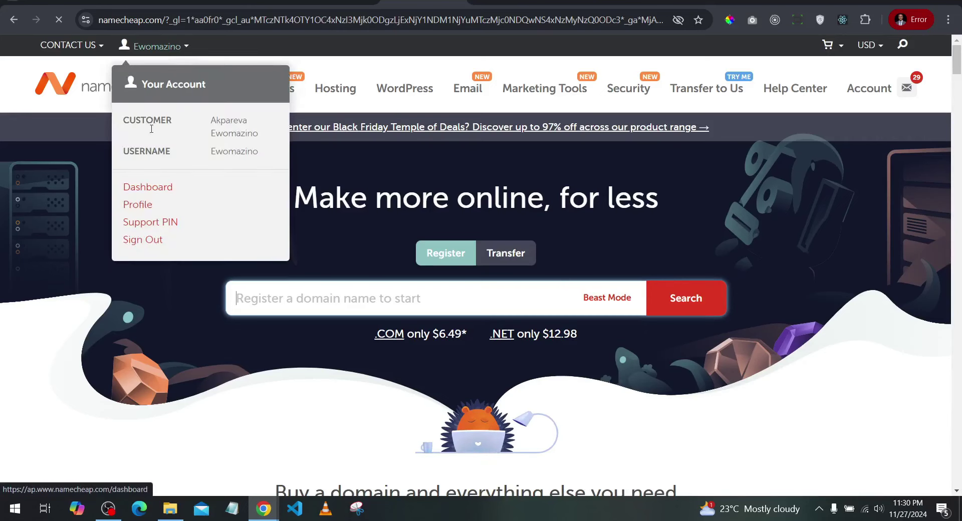
{"action": "left_click", "coordinate": [148, 188]}
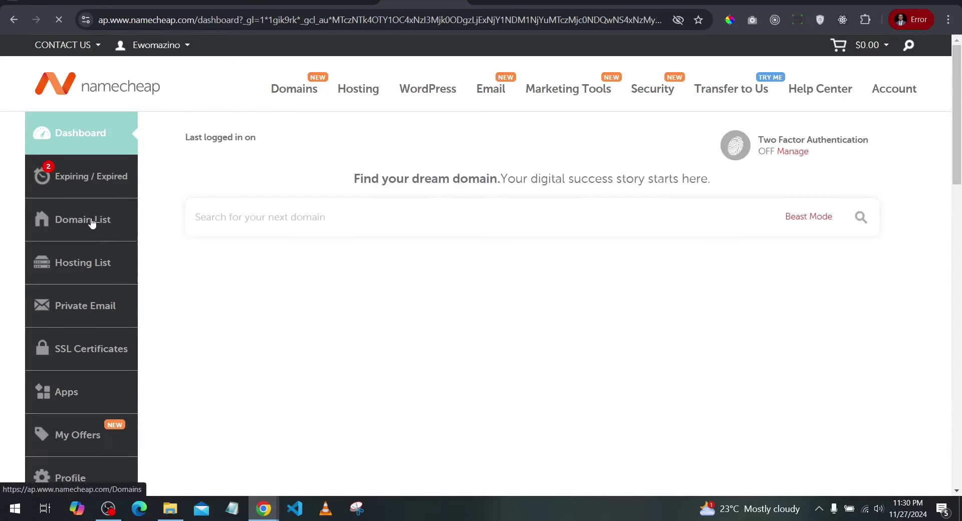
{"action": "left_click", "coordinate": [88, 222]}
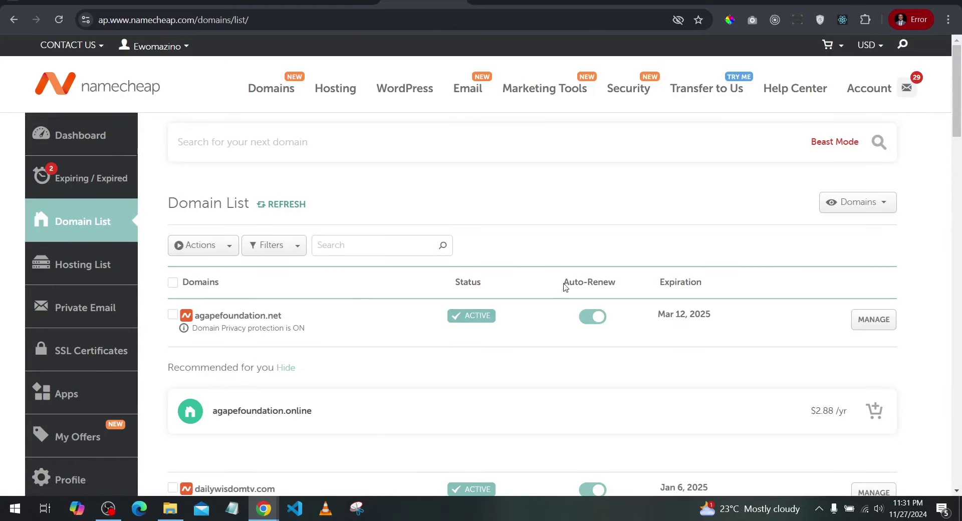
Step: Open Advanced DNS for idigital.ink, showing the www CNAME and URL redirect records
{"action": "scroll", "coordinate": [579, 278], "scroll_direction": "down", "scroll_amount": 4}
{"action": "scroll", "coordinate": [578, 278], "scroll_direction": "down", "scroll_amount": 1}
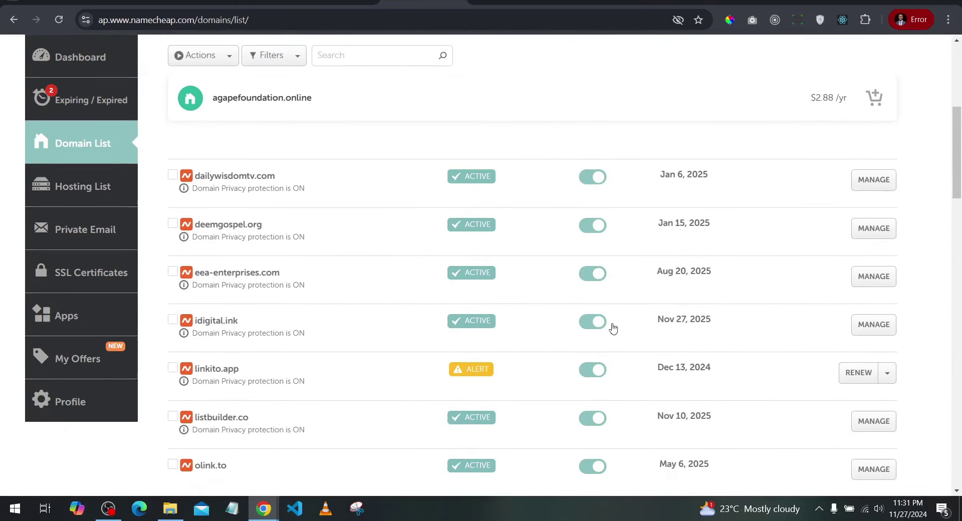
{"action": "left_click", "coordinate": [865, 329]}
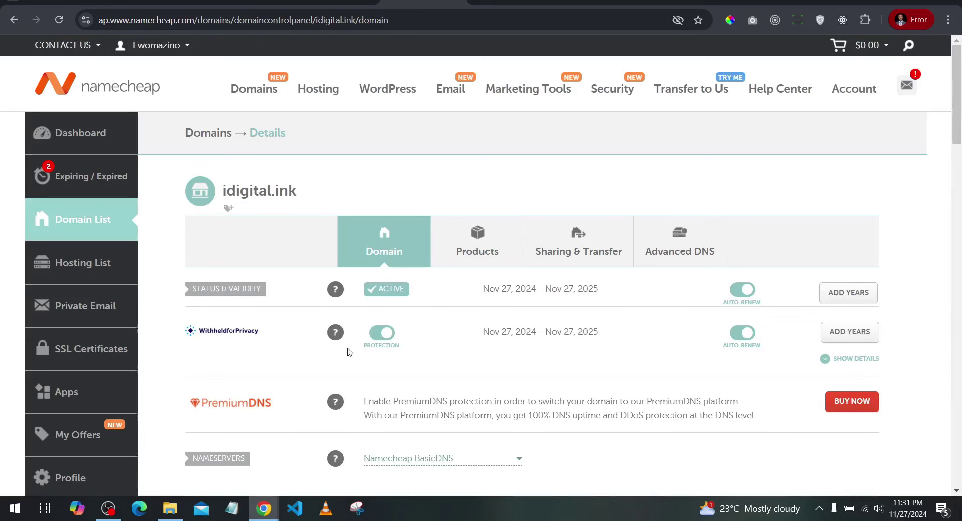
{"action": "scroll", "coordinate": [362, 343], "scroll_direction": "down", "scroll_amount": 3}
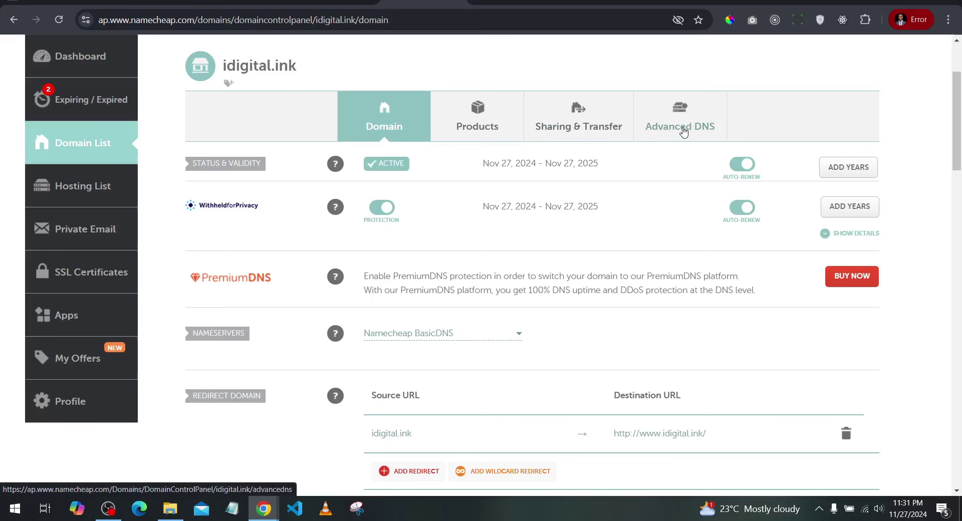
{"action": "left_click", "coordinate": [684, 132]}
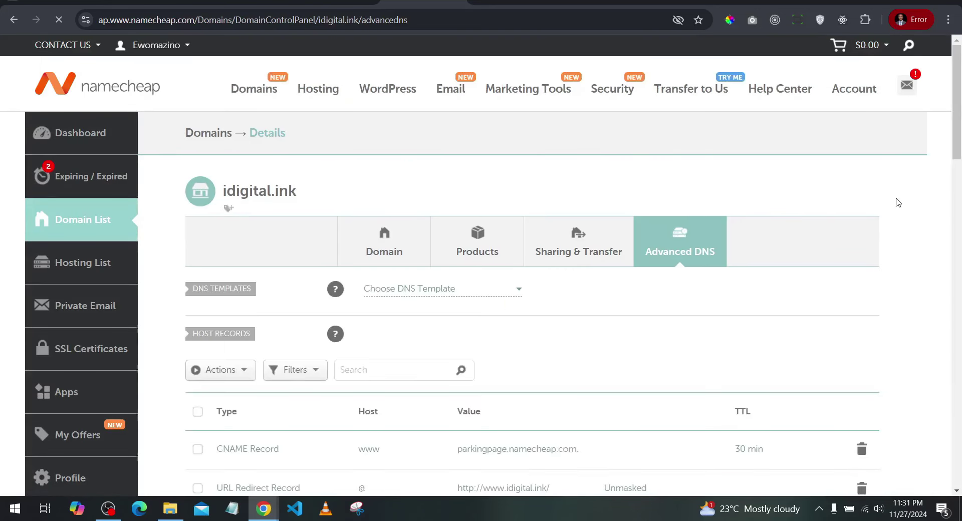
Step: Delete idigital.ink's www CNAME parking record and its URL redirect record
{"action": "scroll", "coordinate": [897, 203], "scroll_direction": "down", "scroll_amount": 1}
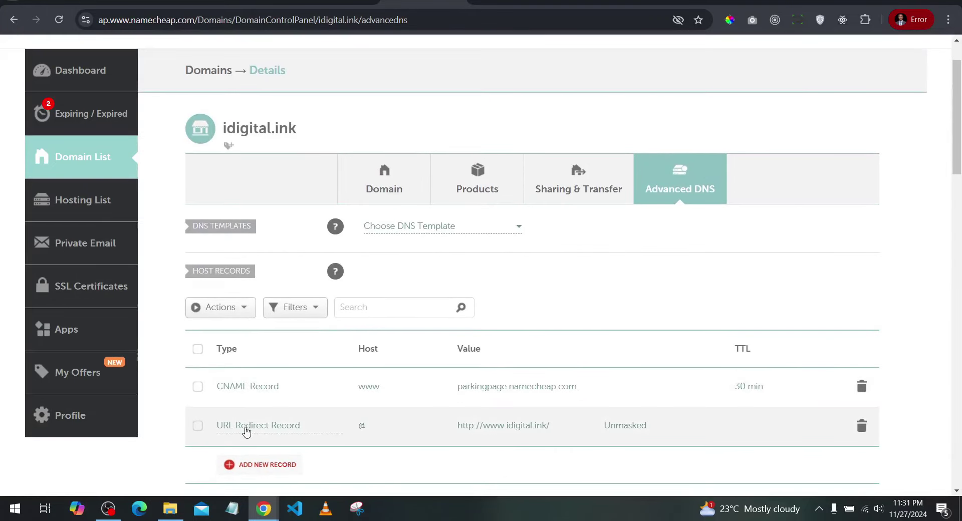
{"action": "left_click", "coordinate": [861, 388]}
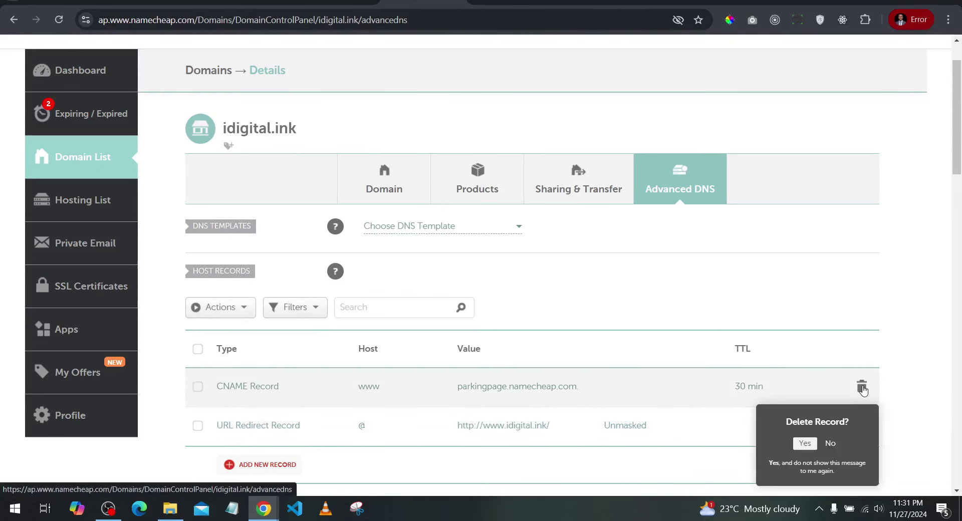
{"action": "left_click", "coordinate": [803, 449]}
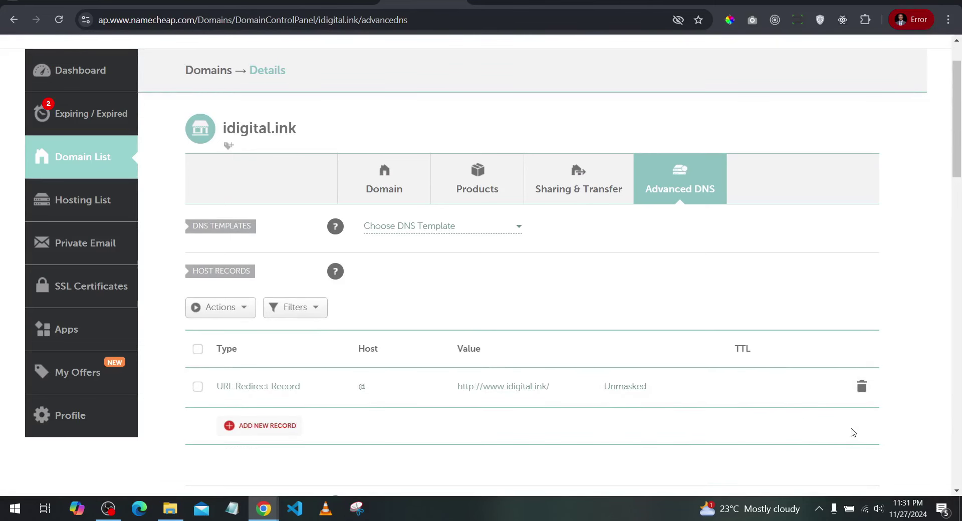
{"action": "left_click", "coordinate": [862, 388]}
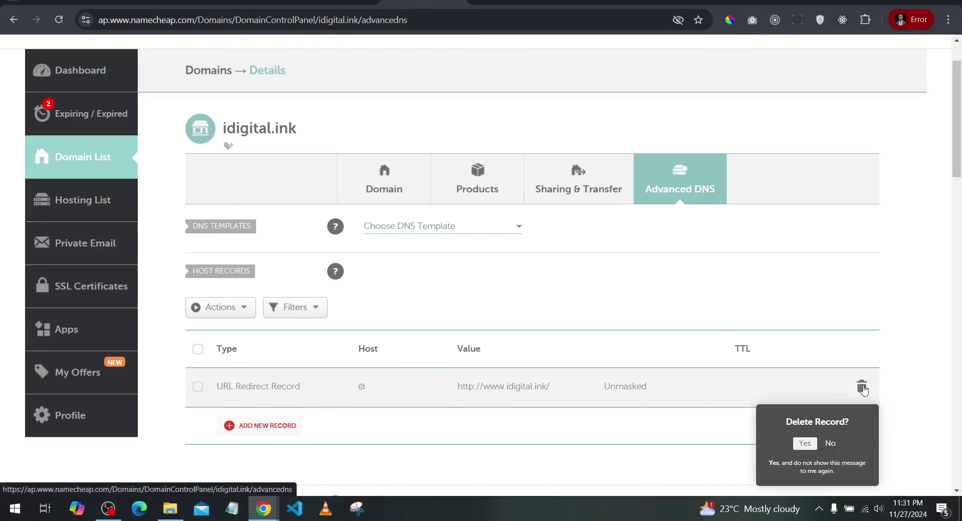
{"action": "left_click", "coordinate": [802, 444]}
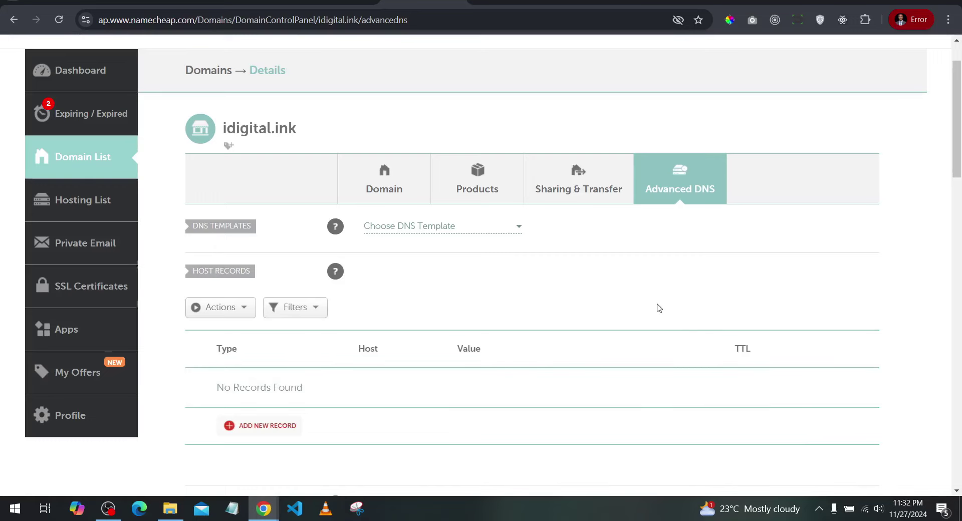
{"action": "scroll", "coordinate": [657, 307], "scroll_direction": "down", "scroll_amount": 3}
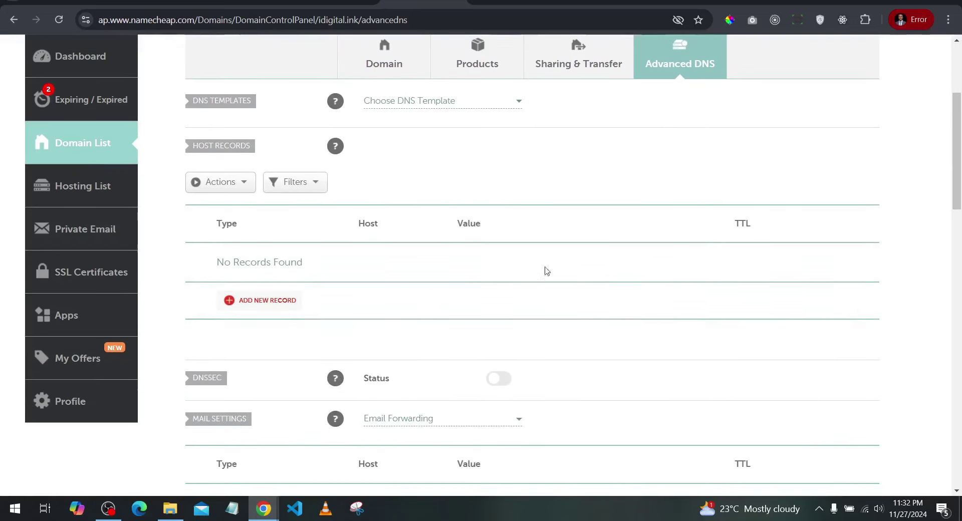
Step: Add and save an A Record with host @ pointing to 46.101.245.179
{"action": "left_click", "coordinate": [258, 301]}
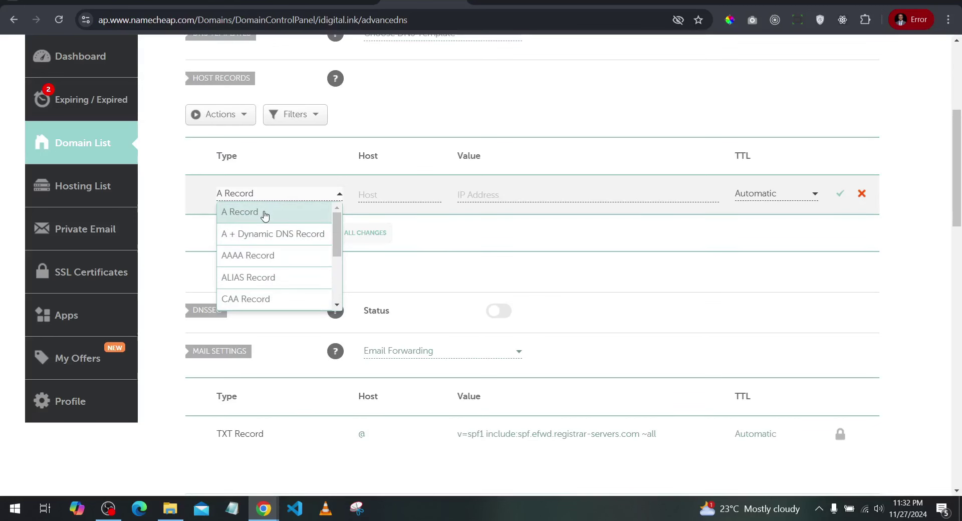
{"action": "left_click", "coordinate": [246, 214]}
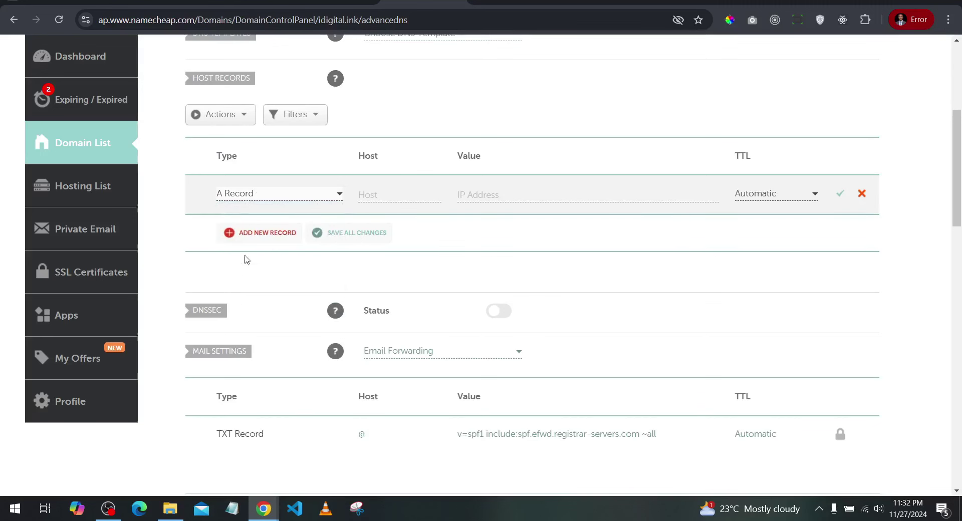
{"action": "left_click", "coordinate": [388, 192]}
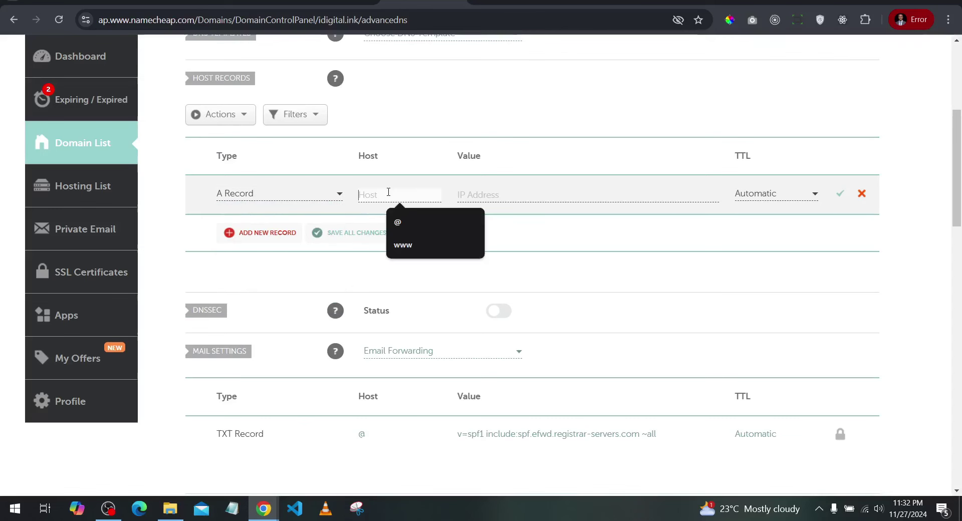
{"action": "left_click", "coordinate": [398, 222]}
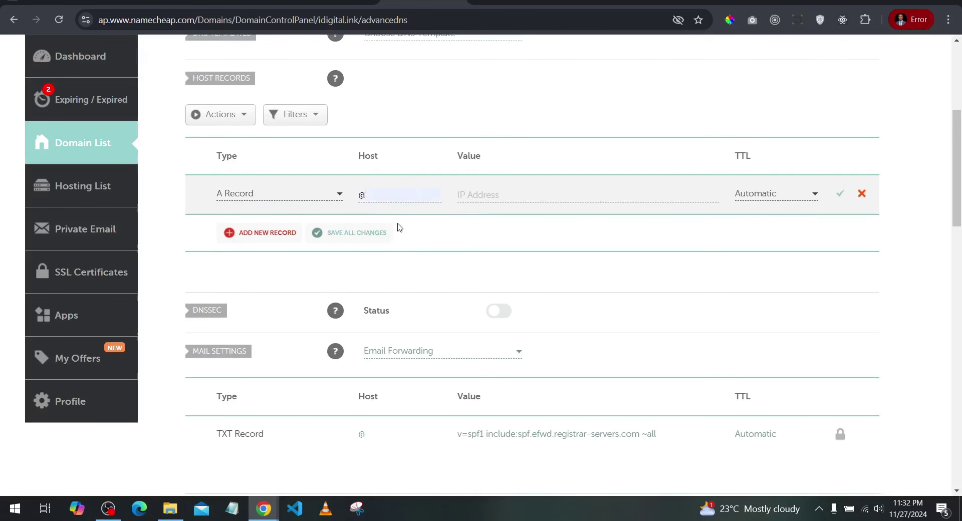
{"action": "left_click", "coordinate": [485, 193]}
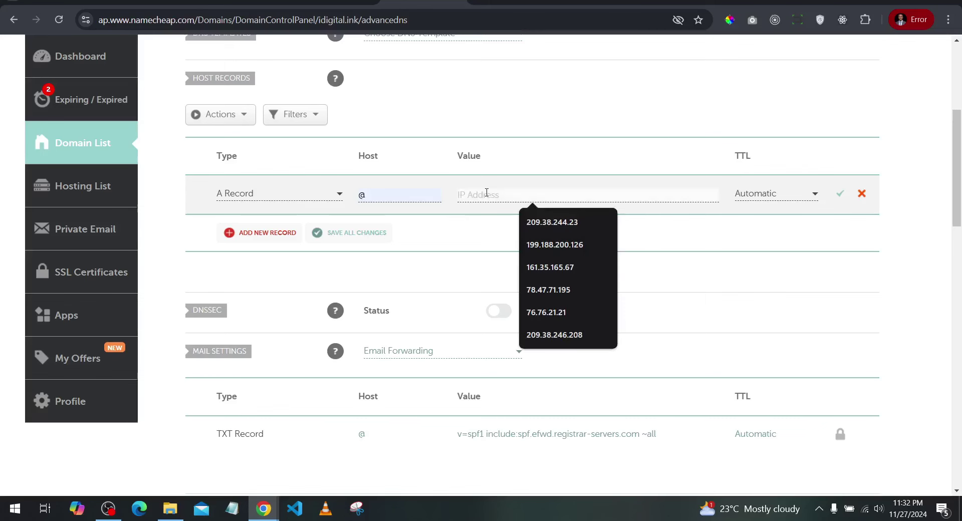
{"action": "type", "text": "46.101.245.179"}
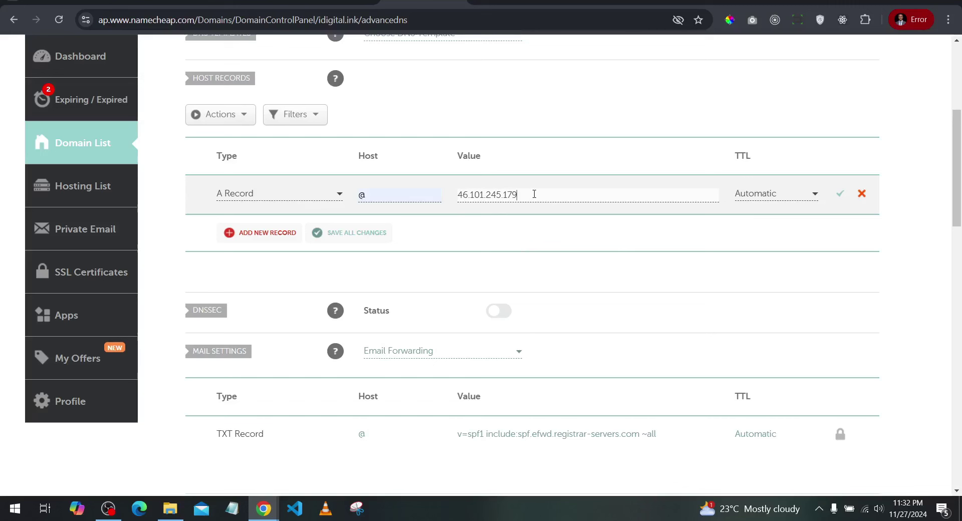
{"action": "left_click", "coordinate": [841, 197]}
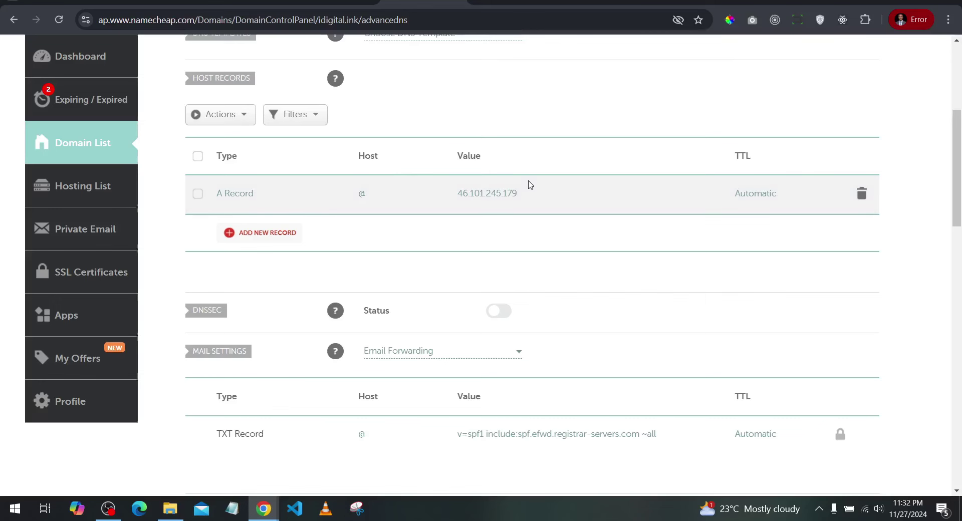
{"action": "left_click", "coordinate": [779, 2]}
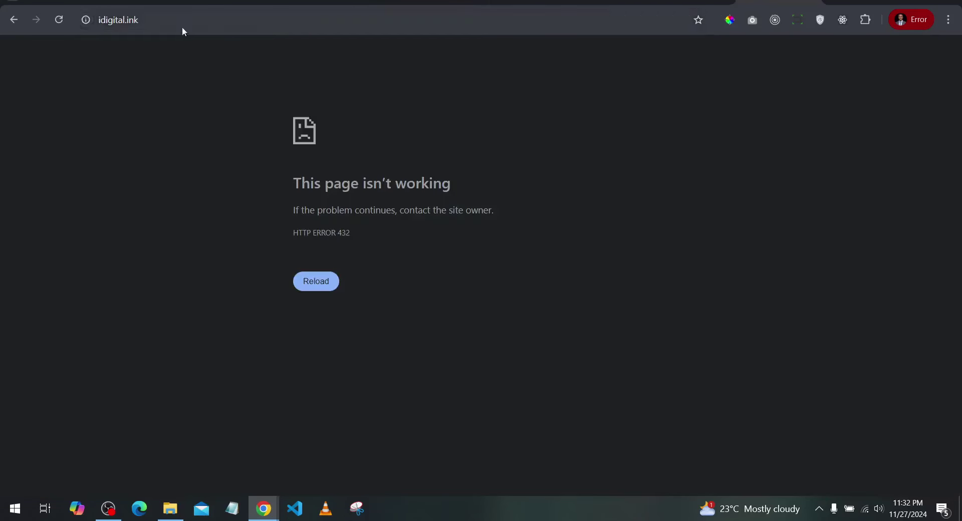
{"action": "left_click", "coordinate": [59, 20]}
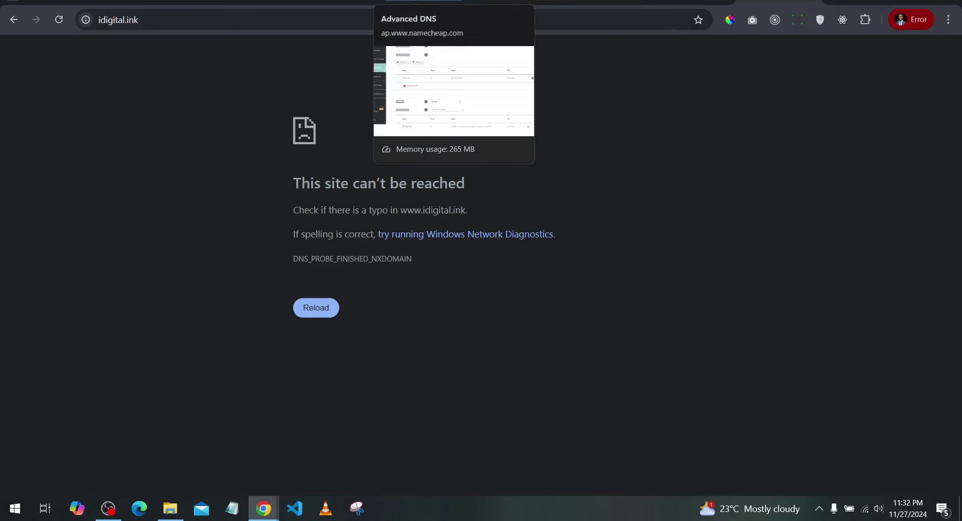
{"action": "left_click", "coordinate": [423, 4]}
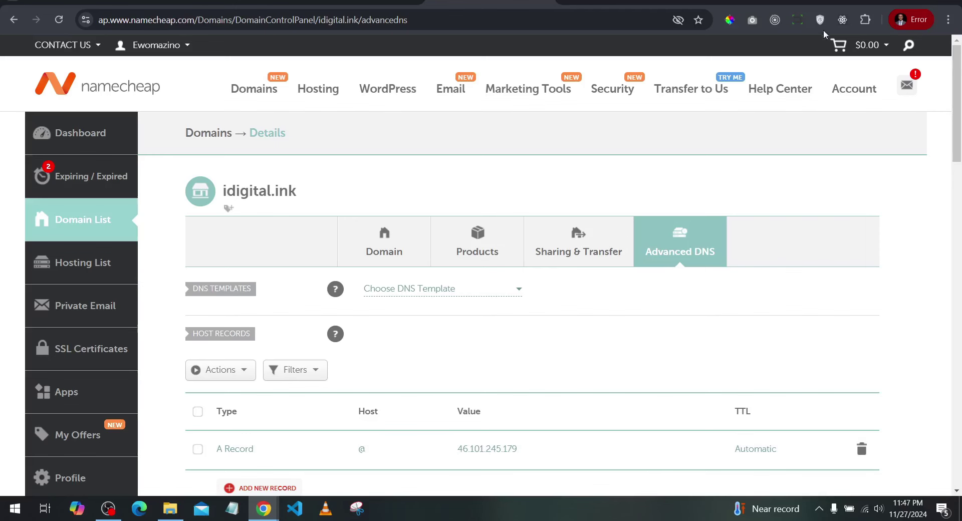
Step: Look up idigital.ink on whatsmydns.net to confirm it resolves to 46.101.245.179
{"action": "left_click", "coordinate": [835, 1]}
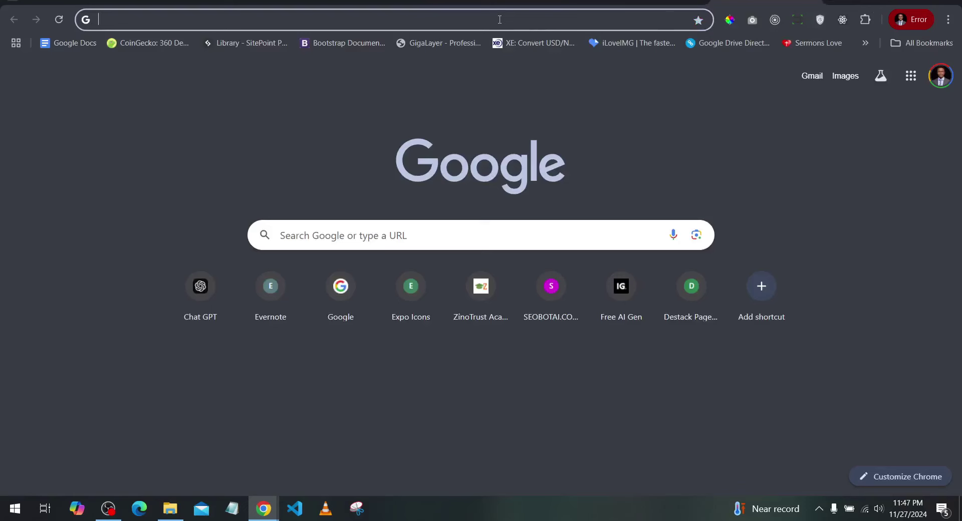
{"action": "type", "text": "wht"}
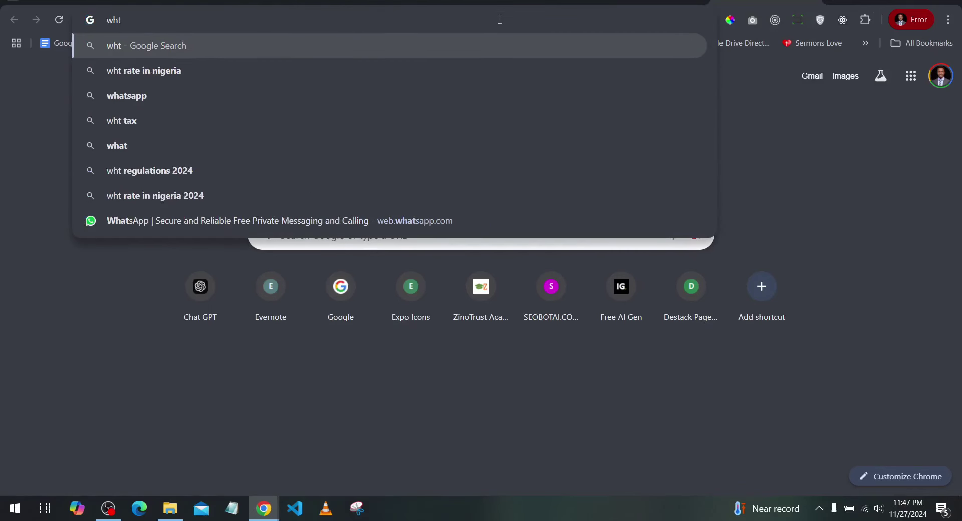
{"action": "key", "text": "BackSpace"}
{"action": "type", "text": "a"}
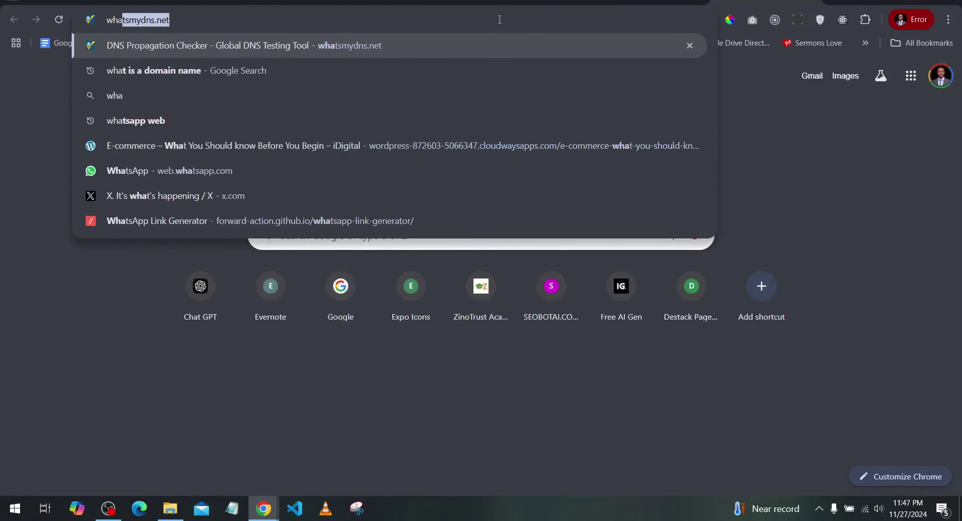
{"action": "key", "text": "Return"}
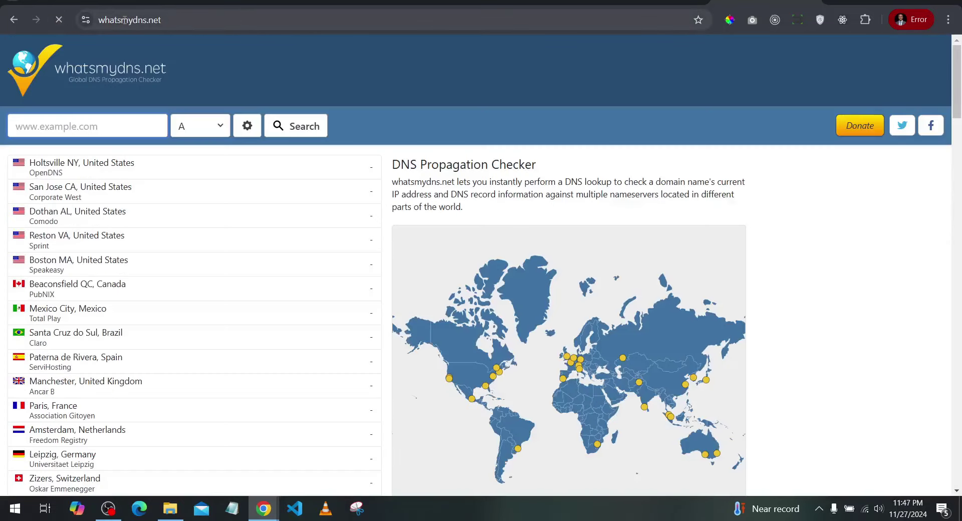
{"action": "left_click", "coordinate": [58, 124]}
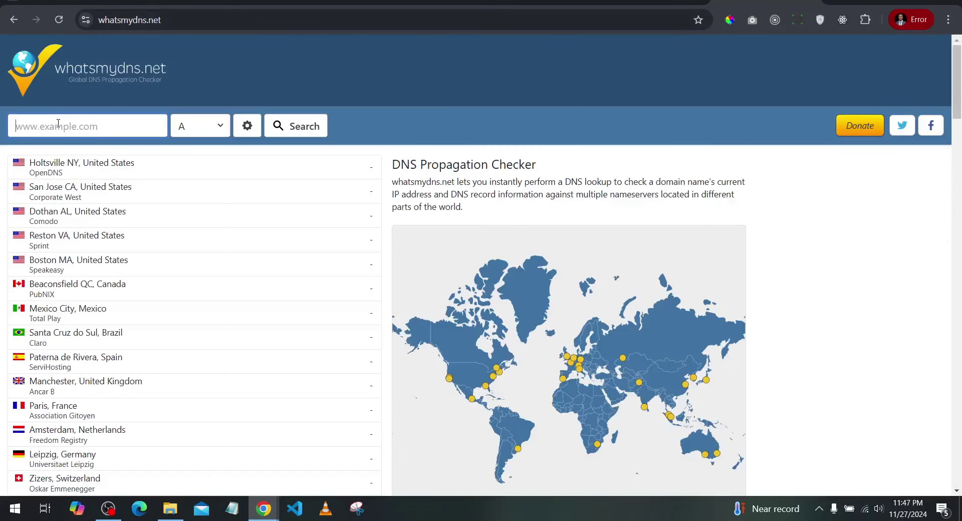
{"action": "type", "text": "i"}
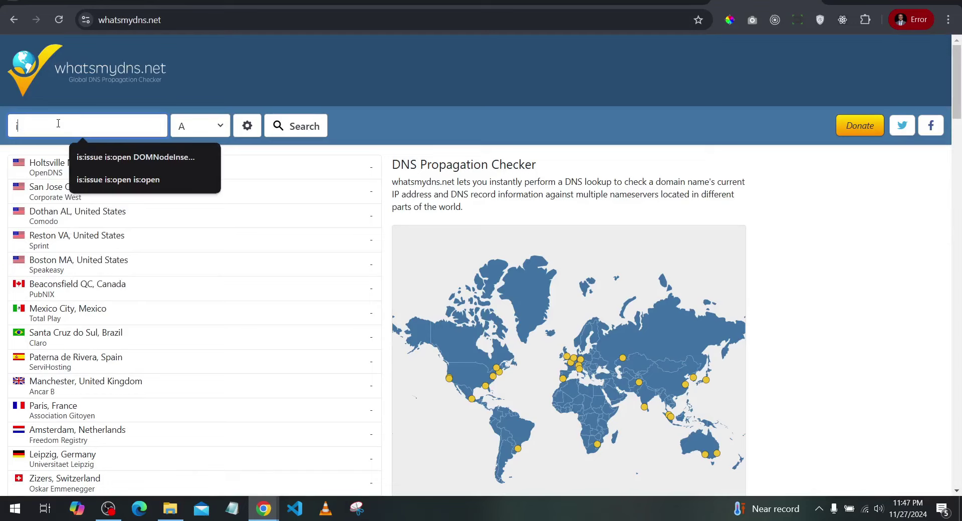
{"action": "type", "text": "digital.ink"}
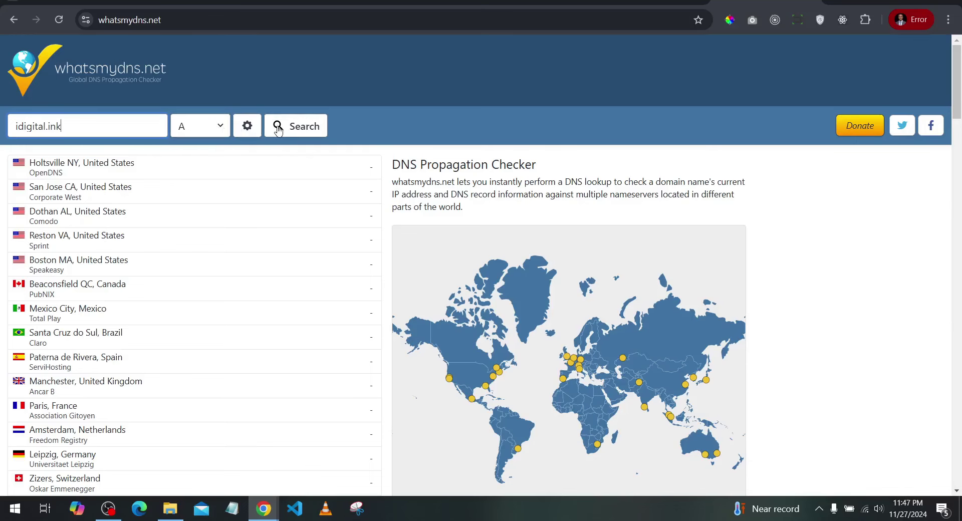
{"action": "left_click", "coordinate": [300, 130]}
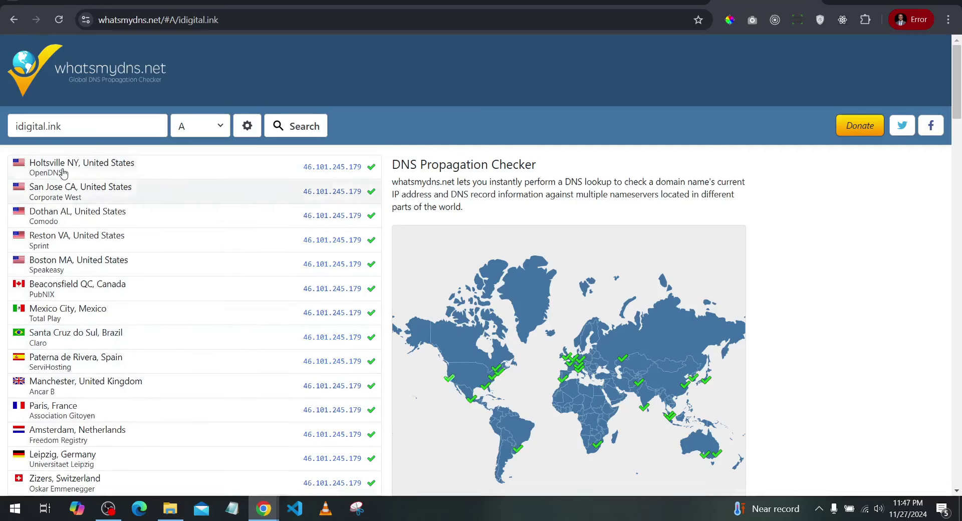
Step: Copy idigital.ink from the lookup field and open a blank new tab
{"action": "left_click", "coordinate": [27, 126]}
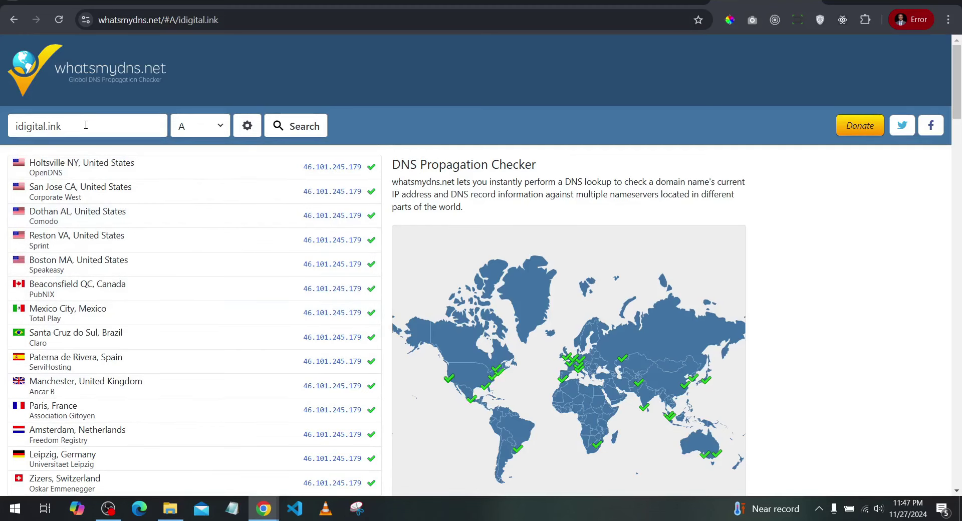
{"action": "left_click_drag", "start_coordinate": [86, 125], "coordinate": [15, 129]}
{"action": "key", "text": "ctrl+c"}
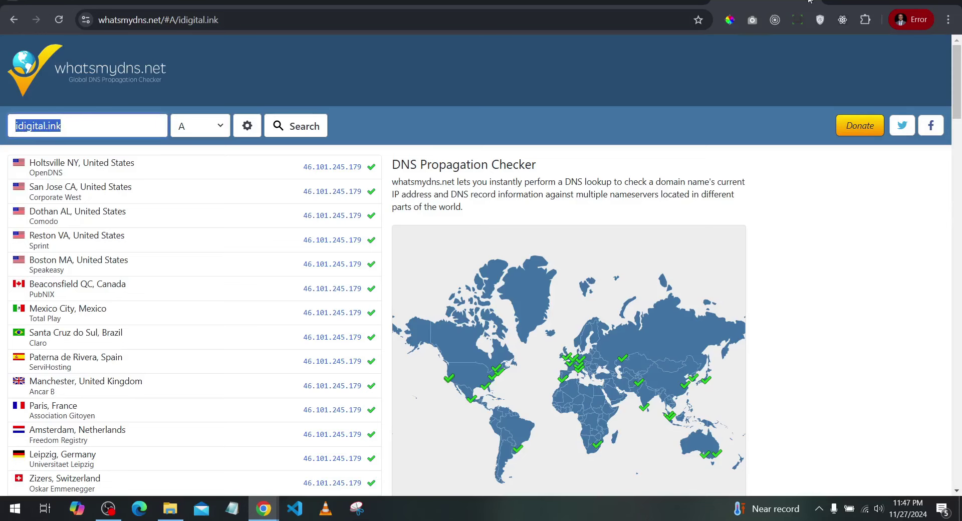
{"action": "left_click", "coordinate": [833, 1]}
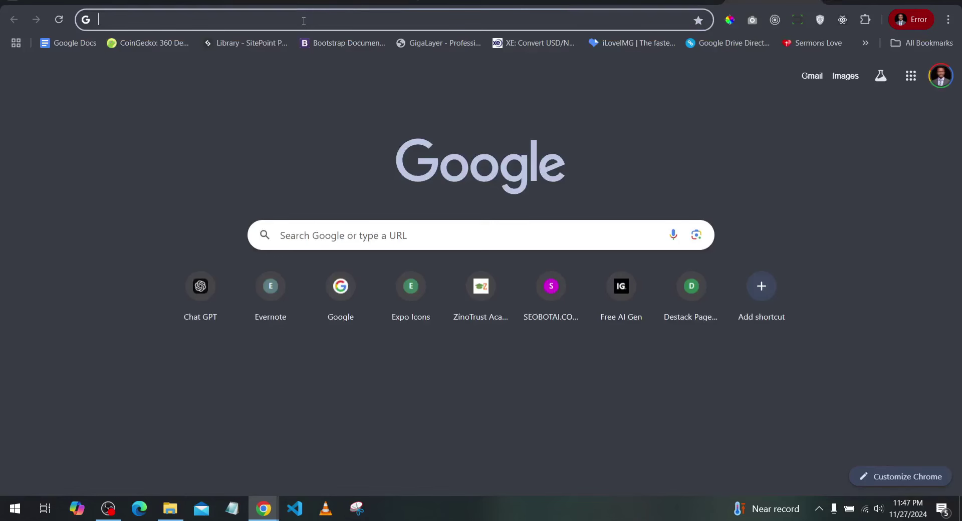
Step: Load idigital.ink, which returns a 404, then go back to Namecheap's Advanced DNS page
{"action": "key", "text": "ctrl+v"}
{"action": "key", "text": "Return"}
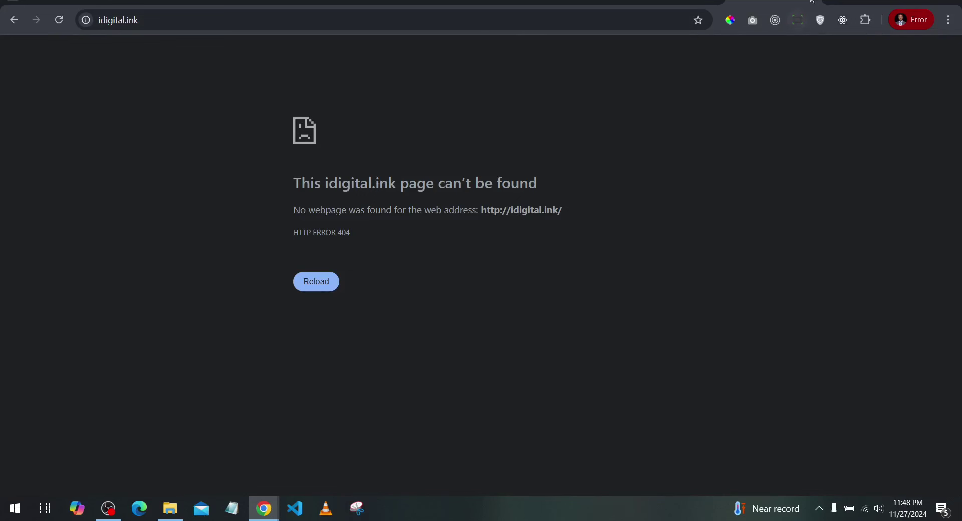
{"action": "left_click", "coordinate": [414, 4]}
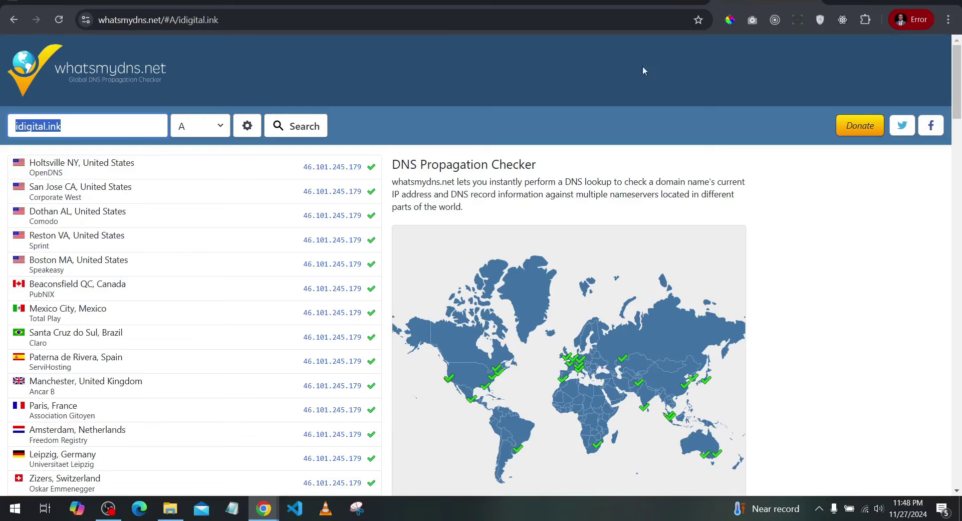
{"action": "left_click", "coordinate": [414, 4]}
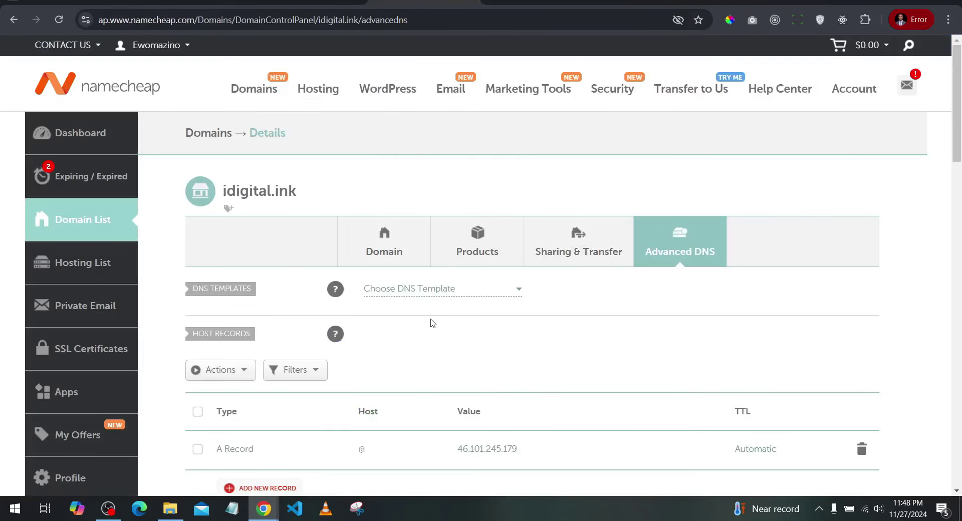
{"action": "scroll", "coordinate": [432, 323], "scroll_direction": "down", "scroll_amount": 3}
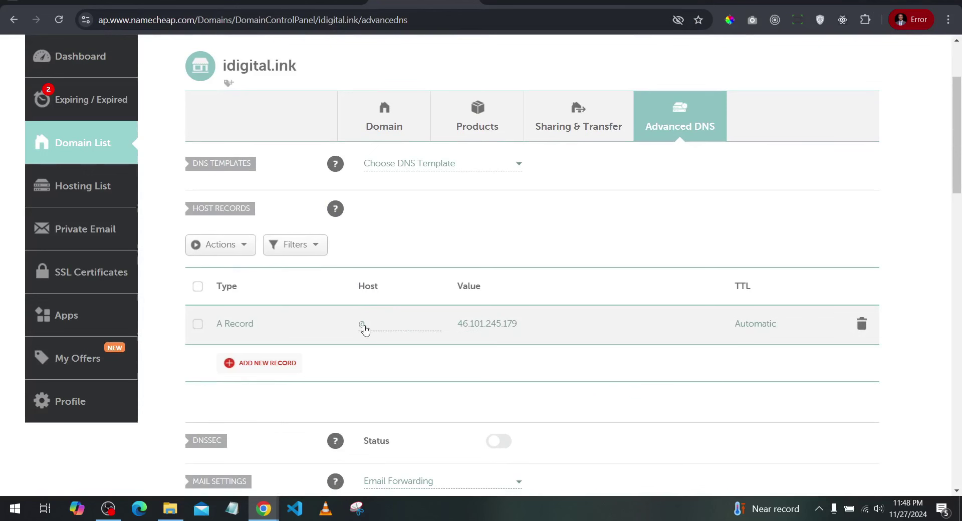
{"action": "left_click_drag", "start_coordinate": [530, 326], "coordinate": [459, 325]}
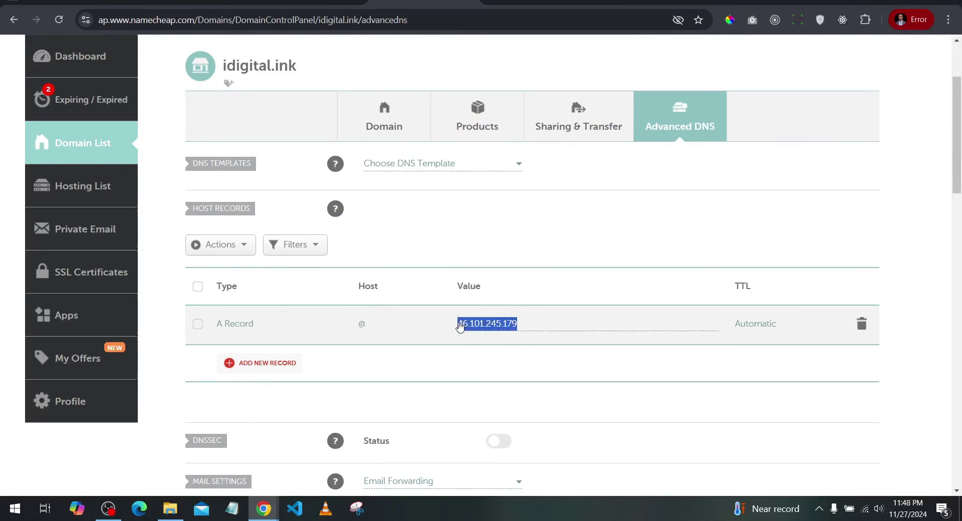
{"action": "left_click", "coordinate": [460, 325]}
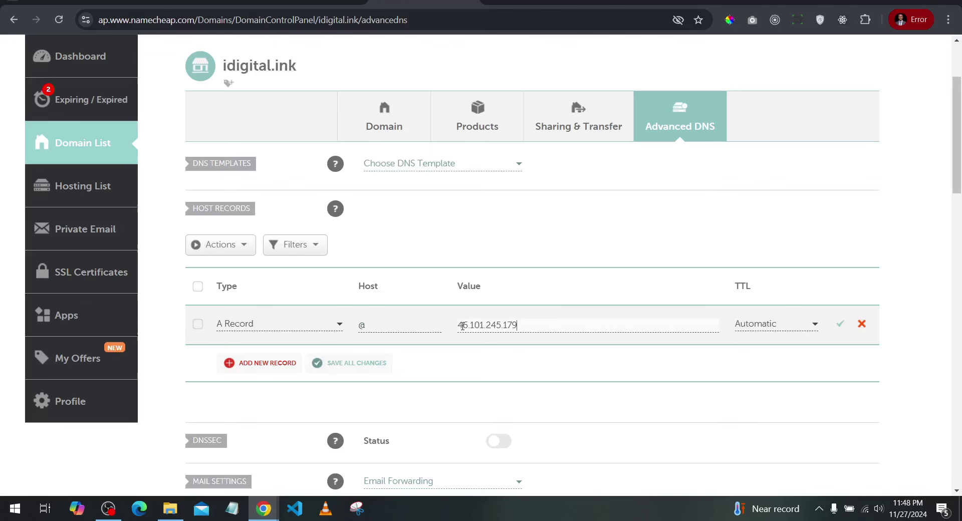
{"action": "left_click", "coordinate": [270, 364]}
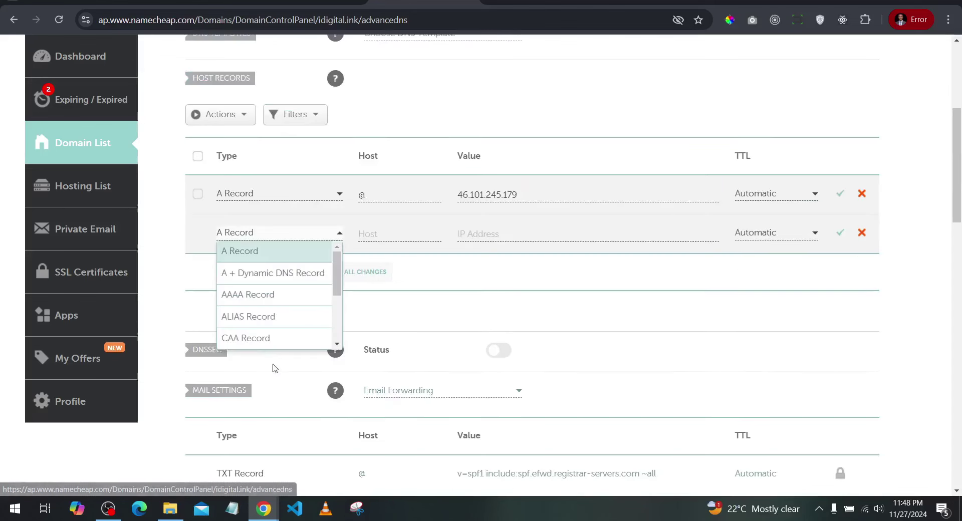
{"action": "left_click", "coordinate": [255, 251]}
{"action": "left_click", "coordinate": [381, 234]}
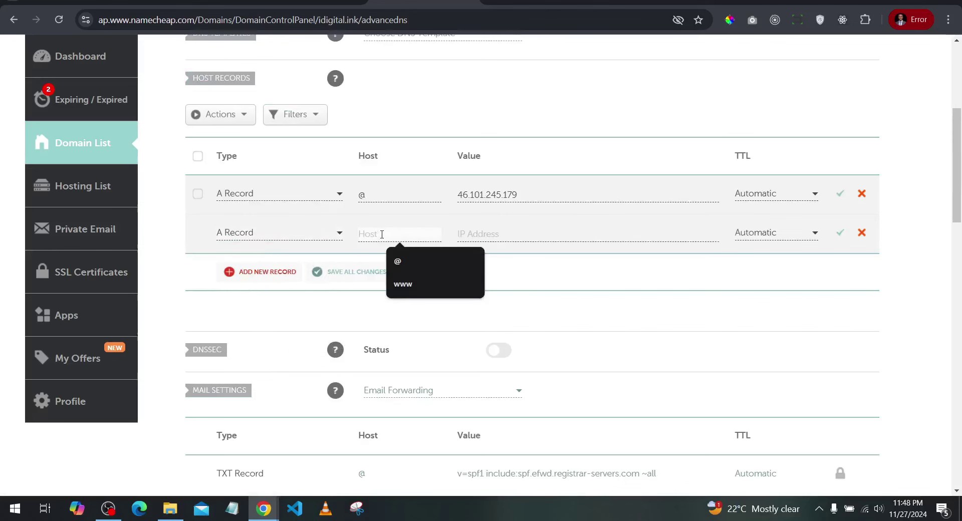
{"action": "left_click", "coordinate": [413, 286]}
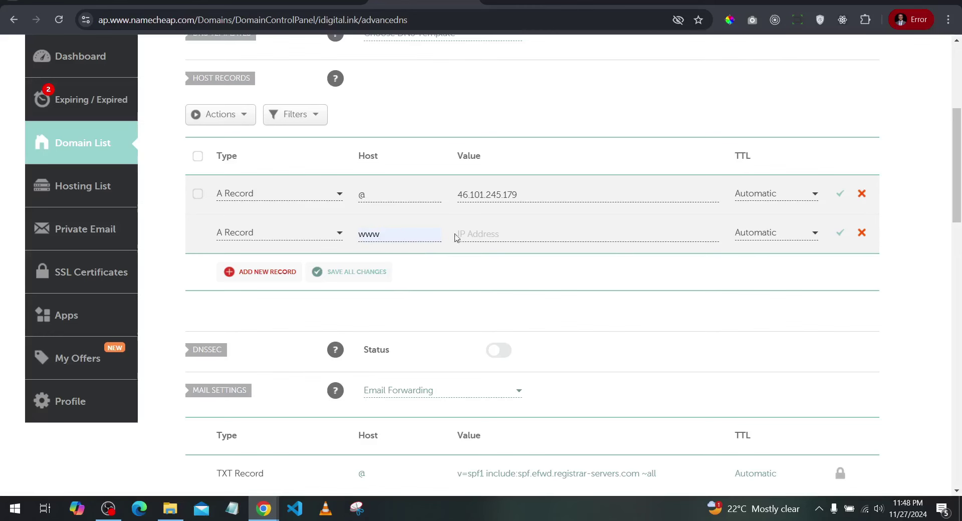
Step: Set the www record's value to 46.101.245.179, copied from the @ record, and save it
{"action": "left_click", "coordinate": [488, 237]}
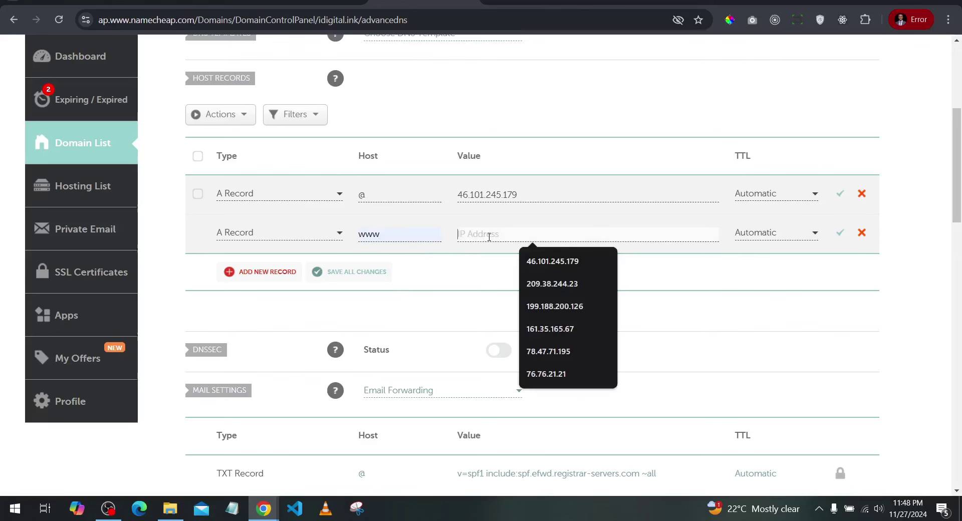
{"action": "key", "text": "ctrl+v"}
{"action": "left_click_drag", "start_coordinate": [516, 234], "coordinate": [448, 237]}
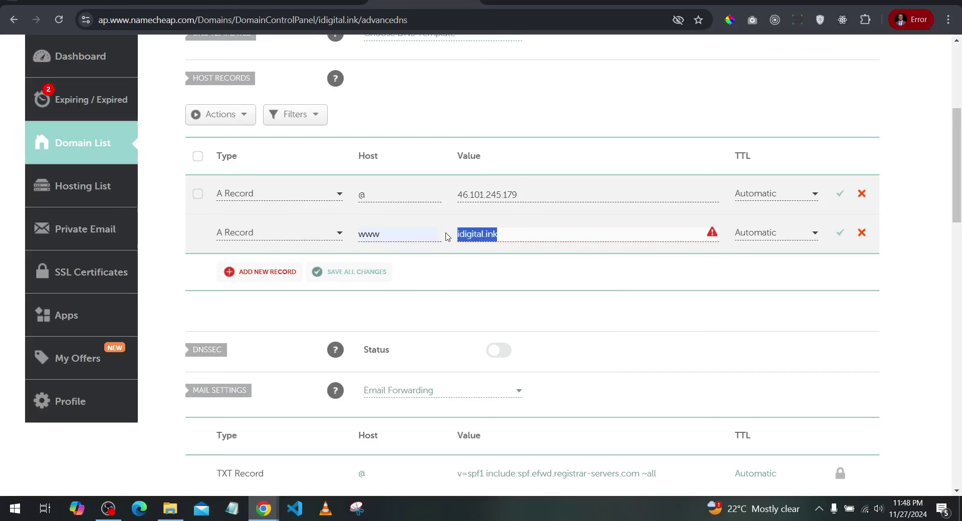
{"action": "key", "text": "BackSpace"}
{"action": "left_click_drag", "start_coordinate": [533, 194], "coordinate": [454, 195]}
{"action": "key", "text": "ctrl+c"}
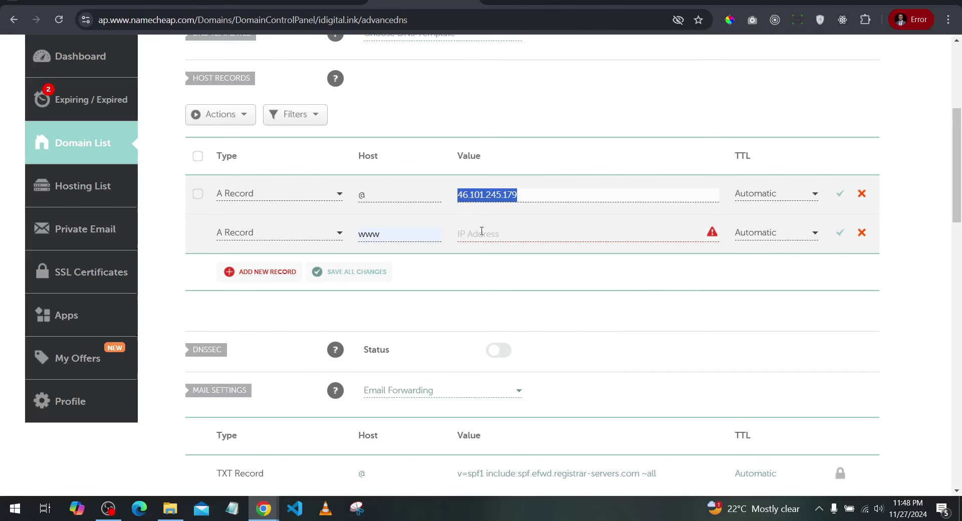
{"action": "left_click", "coordinate": [482, 231]}
{"action": "key", "text": "ctrl+v"}
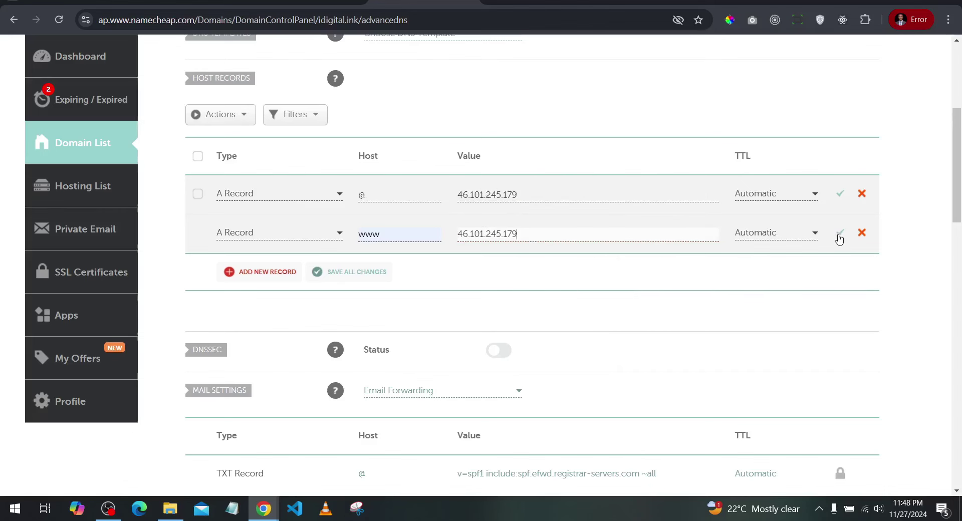
{"action": "left_click", "coordinate": [840, 234]}
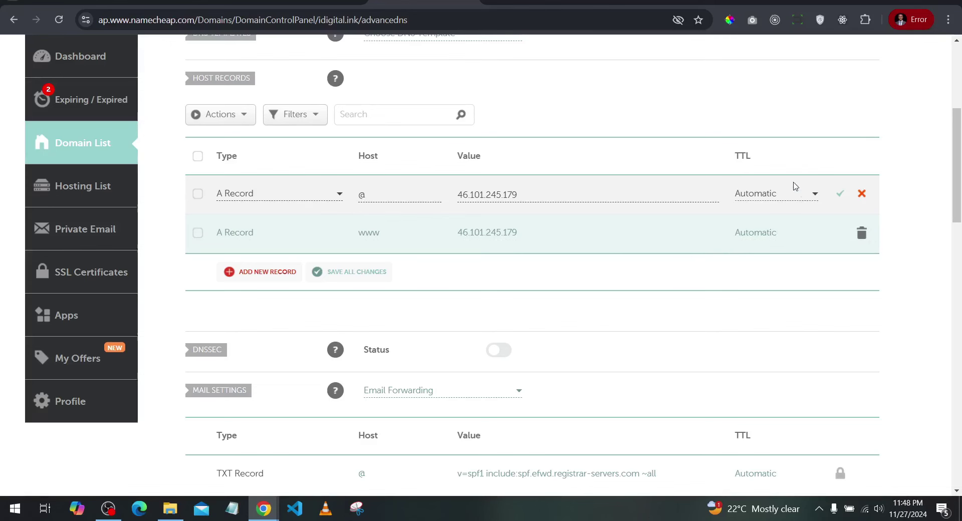
{"action": "scroll", "coordinate": [282, 226], "scroll_direction": "up", "scroll_amount": 1}
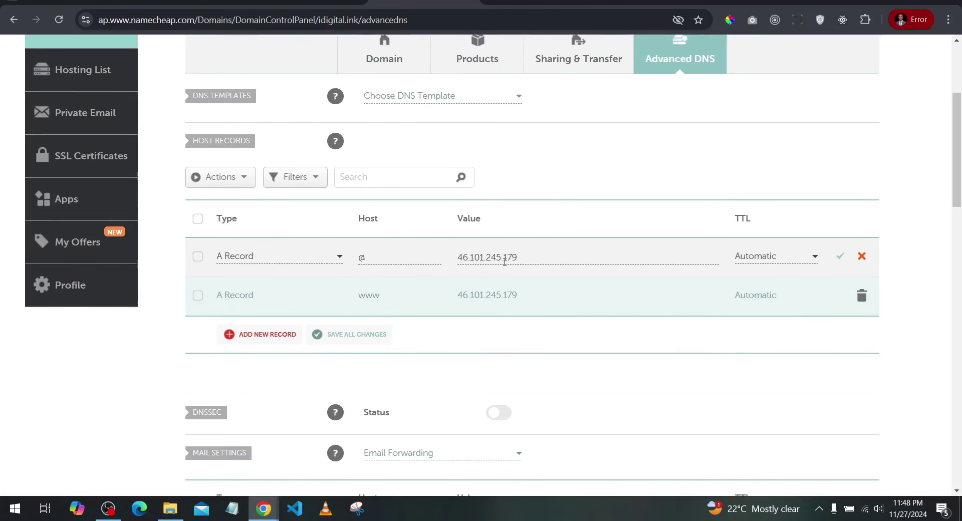
{"action": "left_click", "coordinate": [534, 3]}
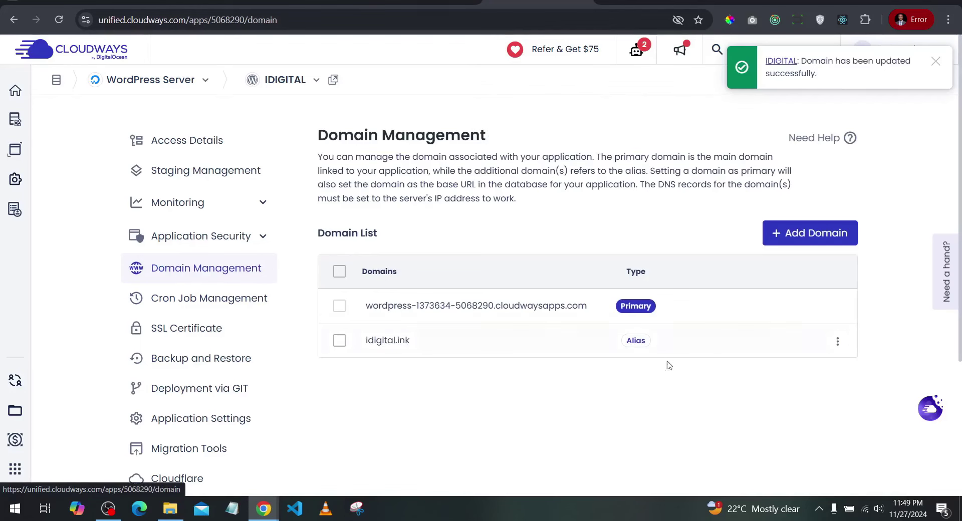
Step: Set idigital.ink as the primary domain of the IDIGITAL application in Cloudways
{"action": "double_click", "coordinate": [373, 343]}
{"action": "left_click", "coordinate": [426, 369]}
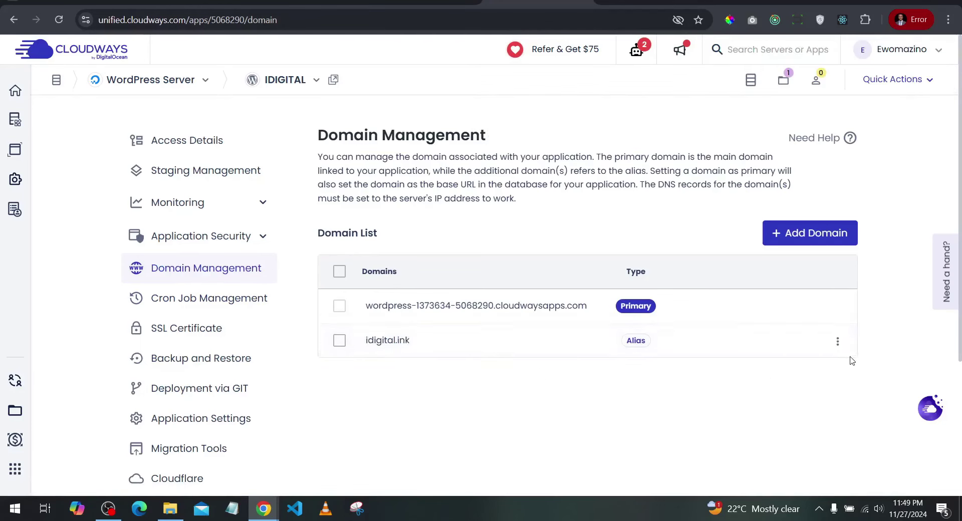
{"action": "left_click", "coordinate": [837, 345]}
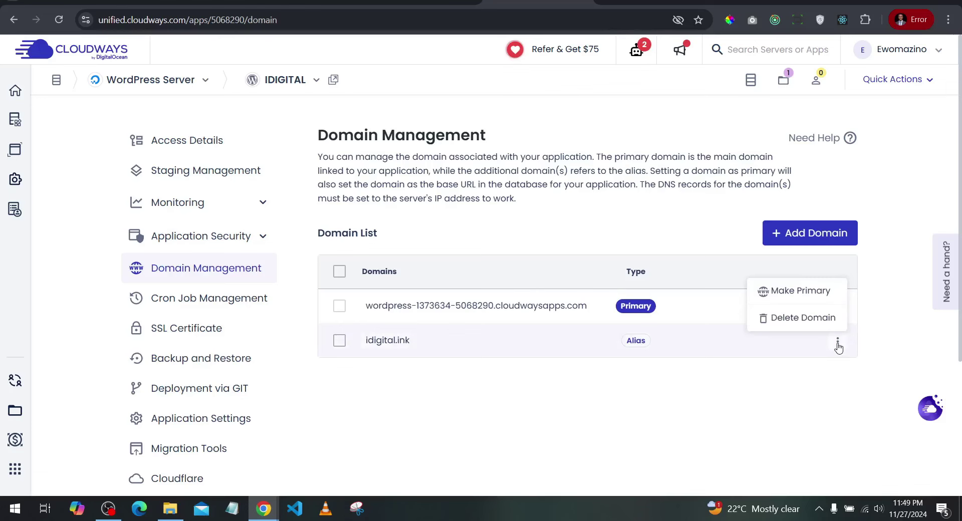
{"action": "left_click", "coordinate": [801, 291]}
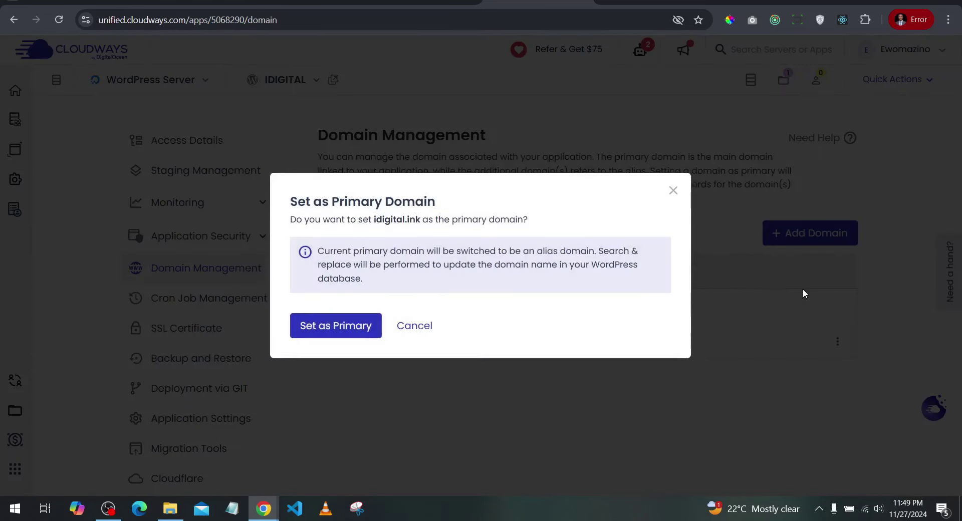
{"action": "left_click", "coordinate": [318, 327]}
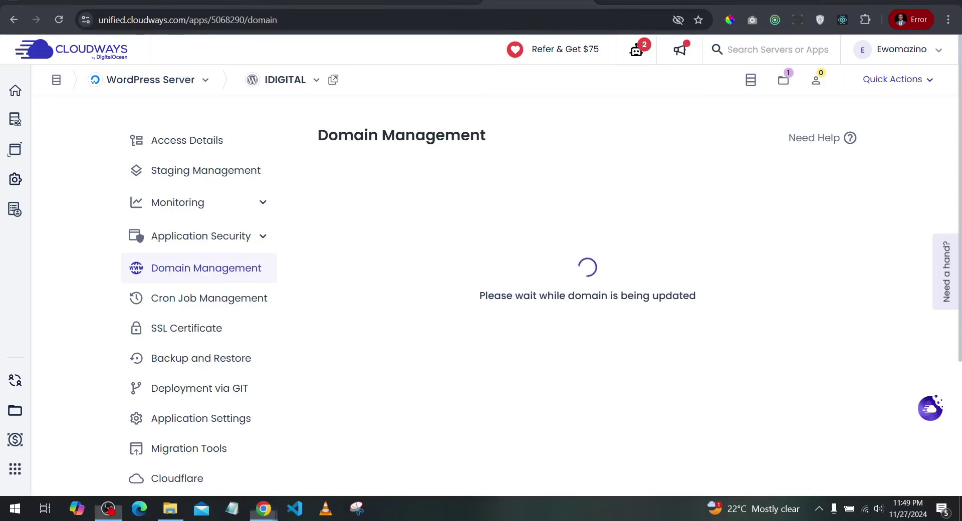
{"action": "key", "text": "ctrl+Tab"}
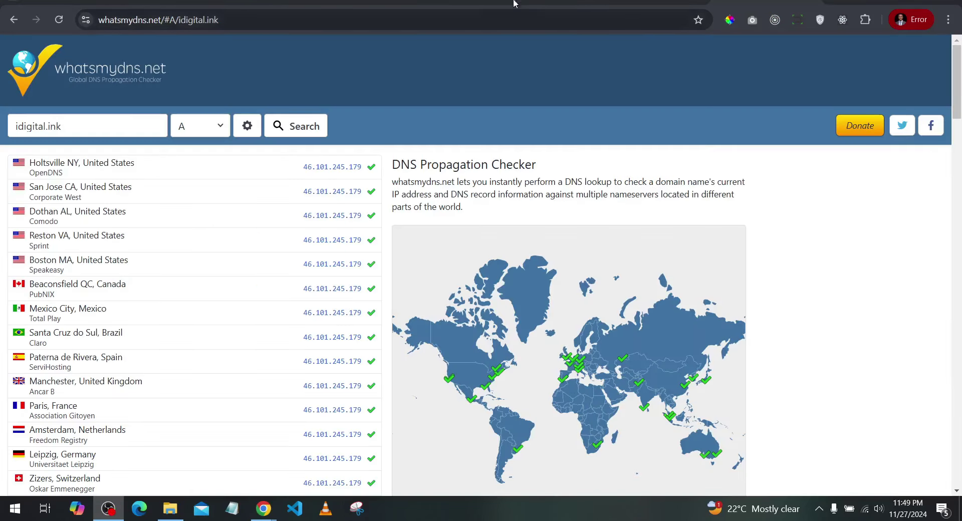
{"action": "left_click", "coordinate": [504, 2]}
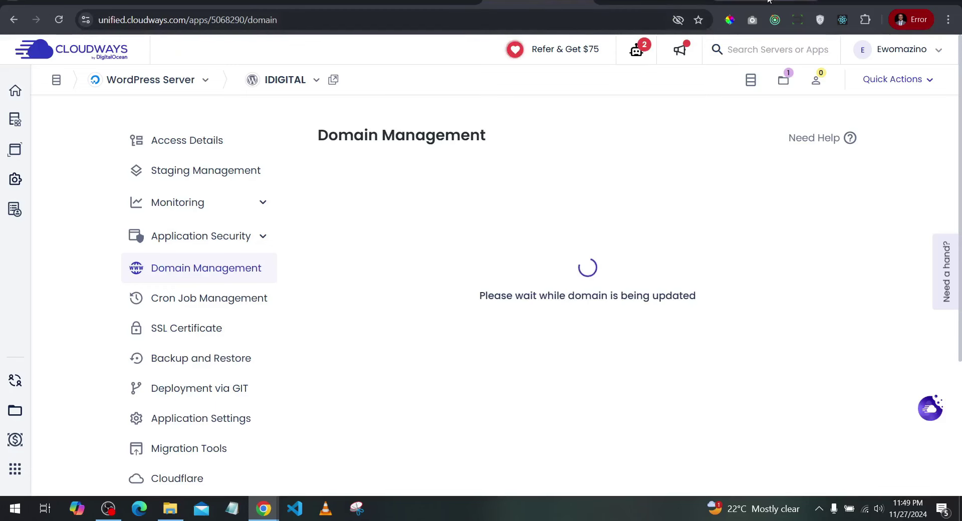
{"action": "left_click", "coordinate": [777, 2]}
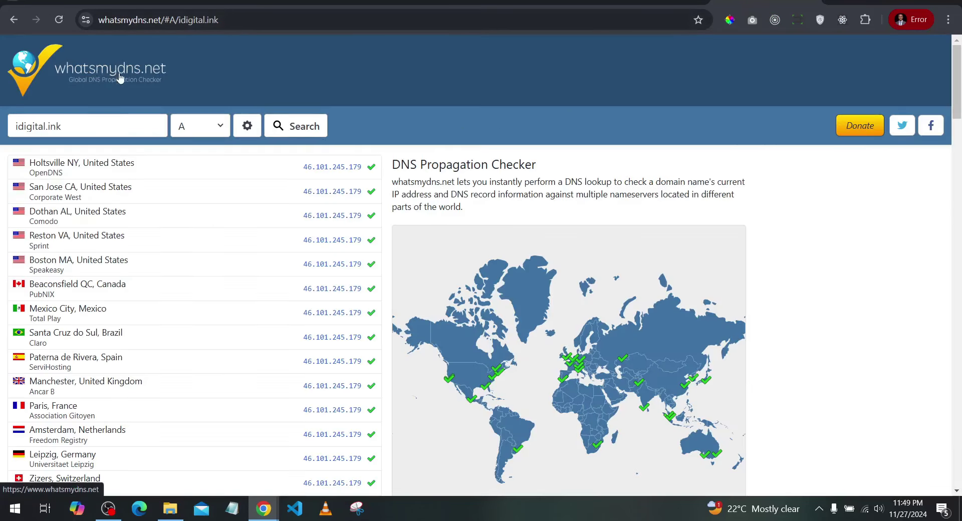
{"action": "left_click", "coordinate": [116, 129]}
{"action": "key", "text": "Home"}
{"action": "type", "text": "www."}
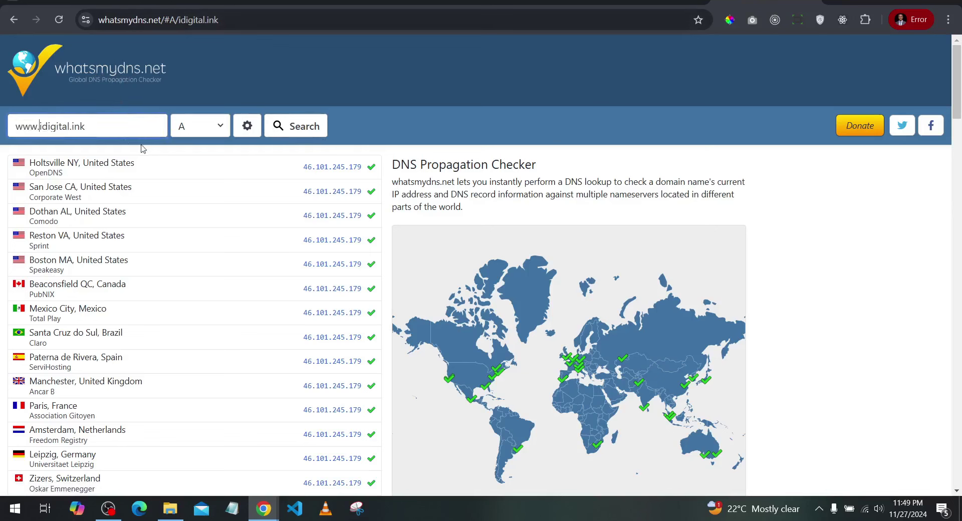
{"action": "left_click", "coordinate": [303, 132]}
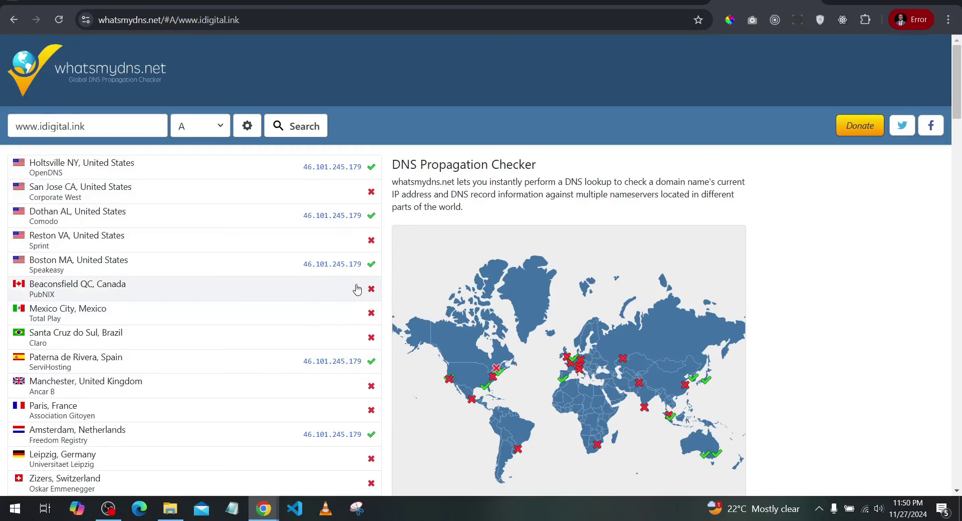
{"action": "scroll", "coordinate": [364, 289], "scroll_direction": "down", "scroll_amount": 5}
{"action": "scroll", "coordinate": [363, 261], "scroll_direction": "down", "scroll_amount": 3}
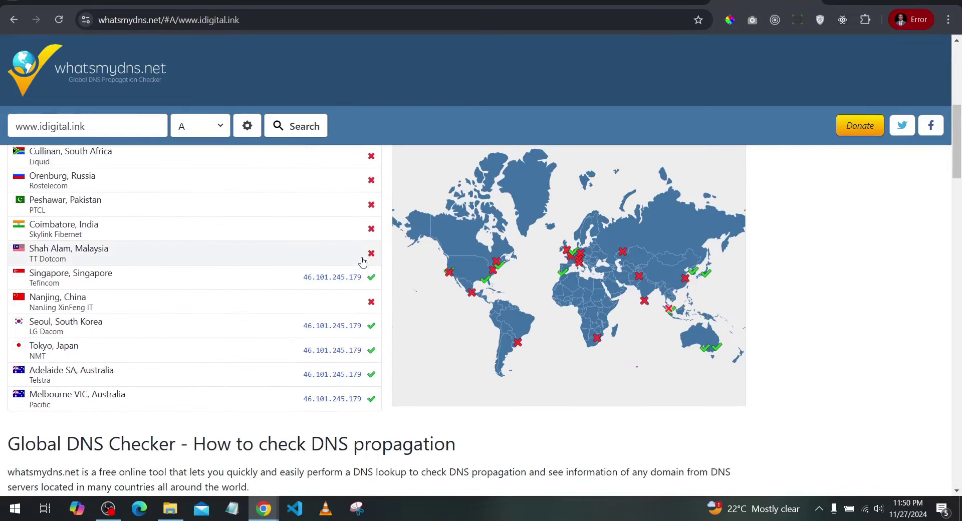
{"action": "scroll", "coordinate": [363, 260], "scroll_direction": "up", "scroll_amount": 6}
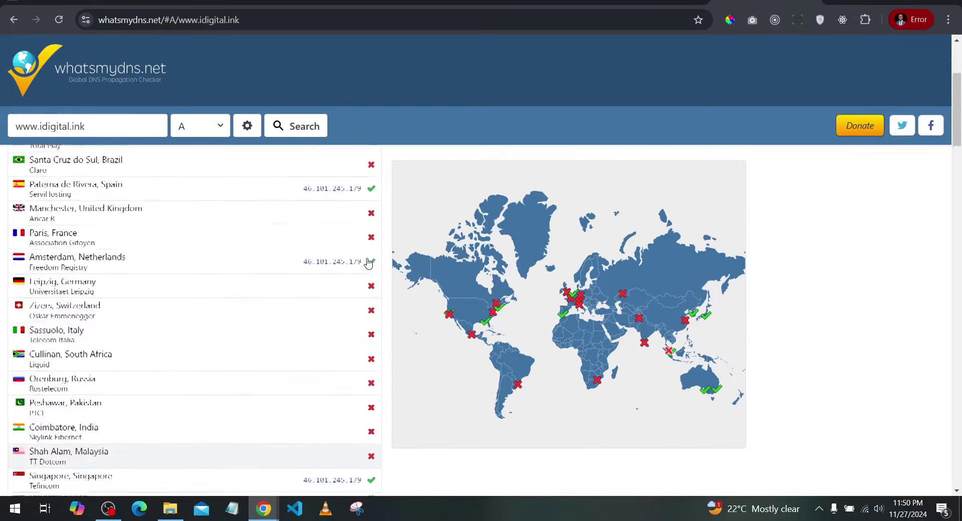
{"action": "scroll", "coordinate": [369, 263], "scroll_direction": "up", "scroll_amount": 2}
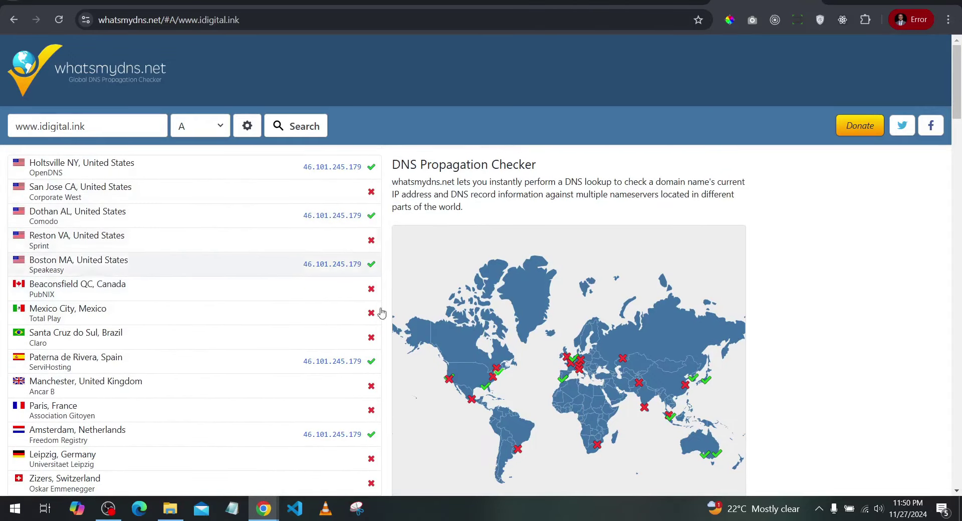
{"action": "left_click", "coordinate": [536, 2]}
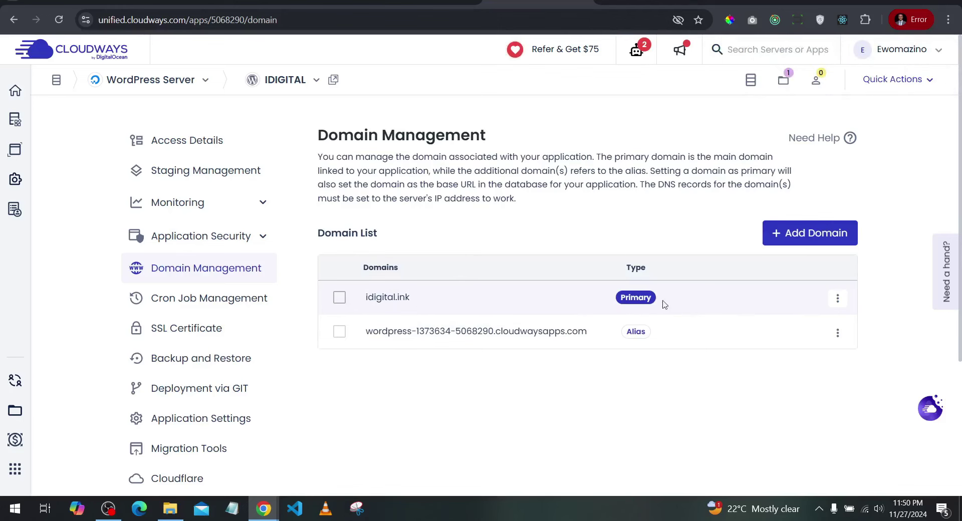
Step: Copy the primary domain idigital.ink and open a new browser tab
{"action": "left_click_drag", "start_coordinate": [425, 300], "coordinate": [367, 298]}
{"action": "key", "text": "ctrl+c"}
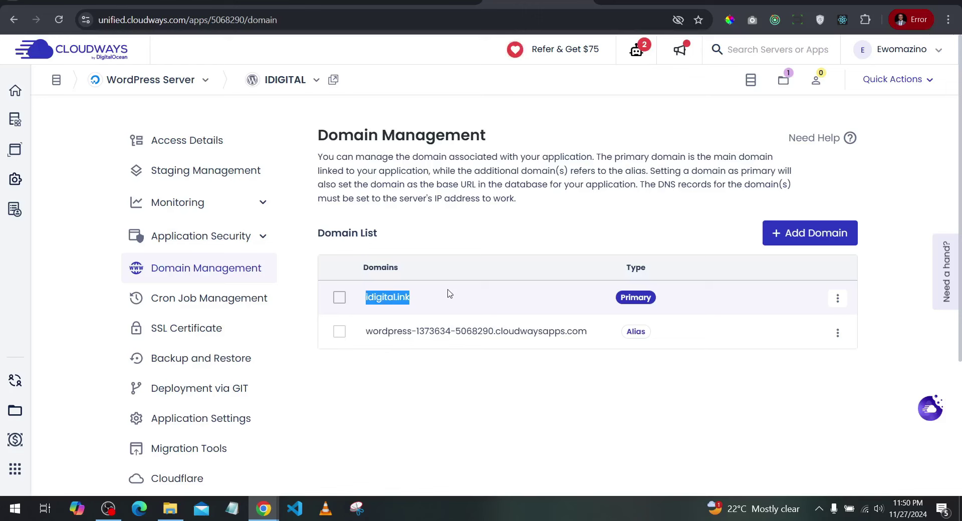
{"action": "key", "text": "ctrl+t"}
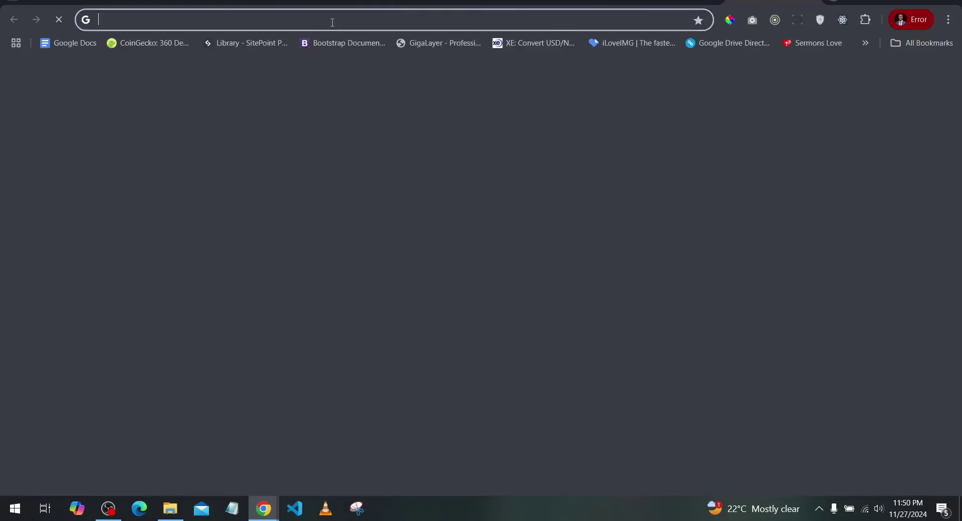
Step: Load idigital.ink in the new tab, which returns HTTP ERROR 404
{"action": "left_click", "coordinate": [325, 22]}
{"action": "key", "text": "ctrl+v"}
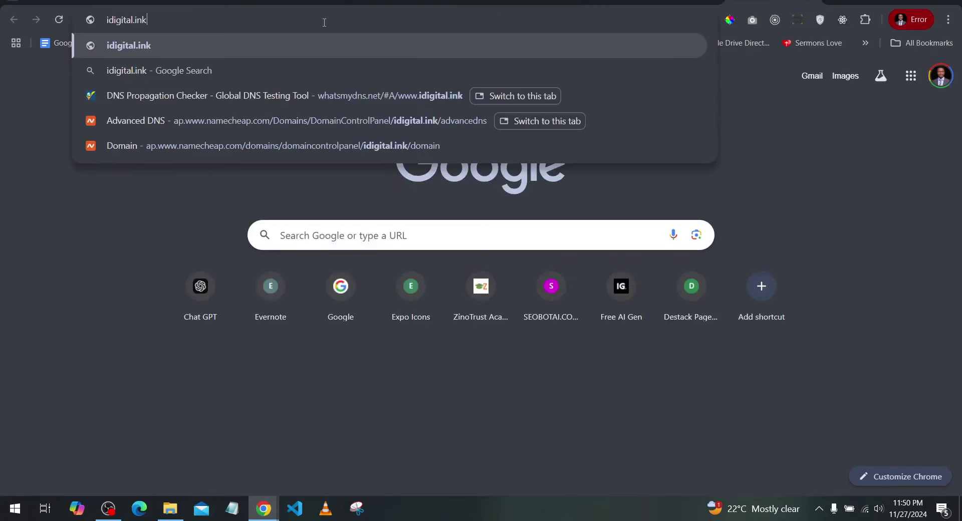
{"action": "key", "text": "Return"}
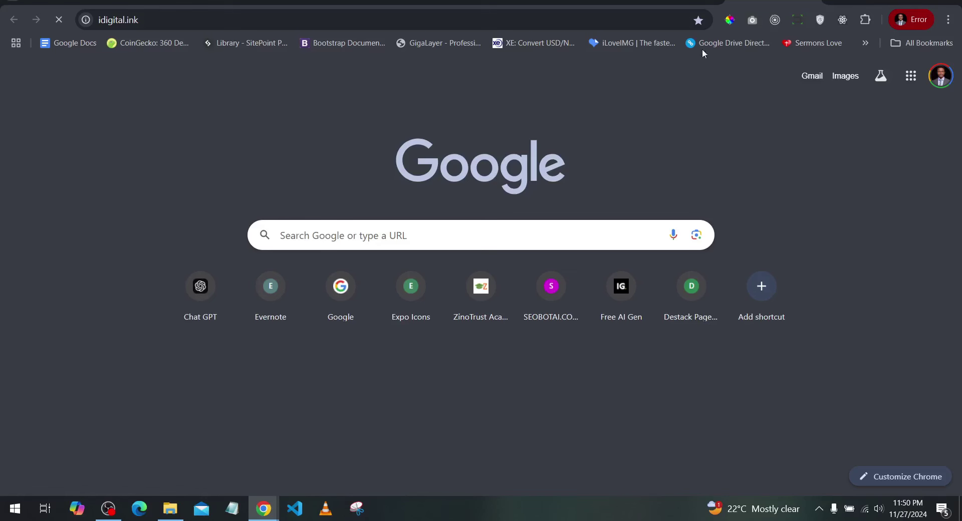
Step: Turn on the free VeePN connection via Amsterdam, Netherlands, and reload the site
{"action": "mouse_move", "coordinate": [663, 1]}
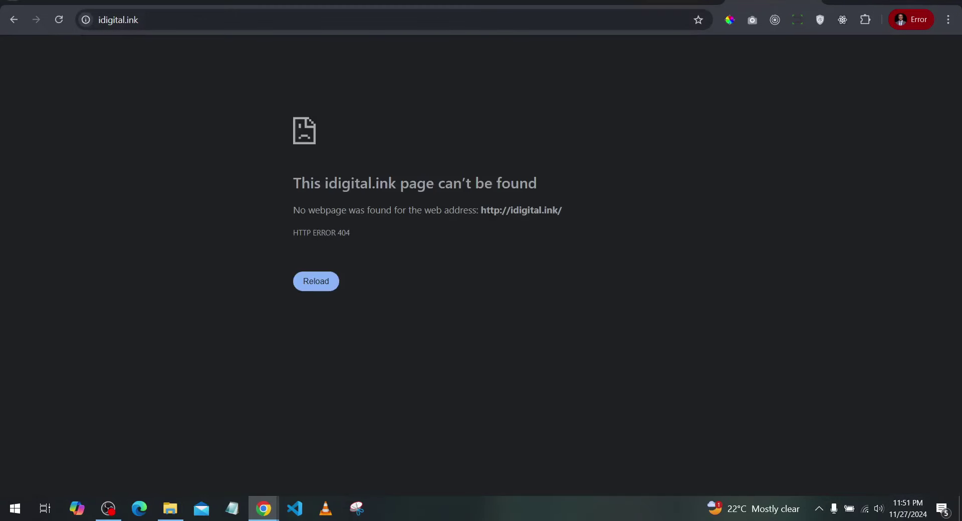
{"action": "left_click", "coordinate": [820, 20]}
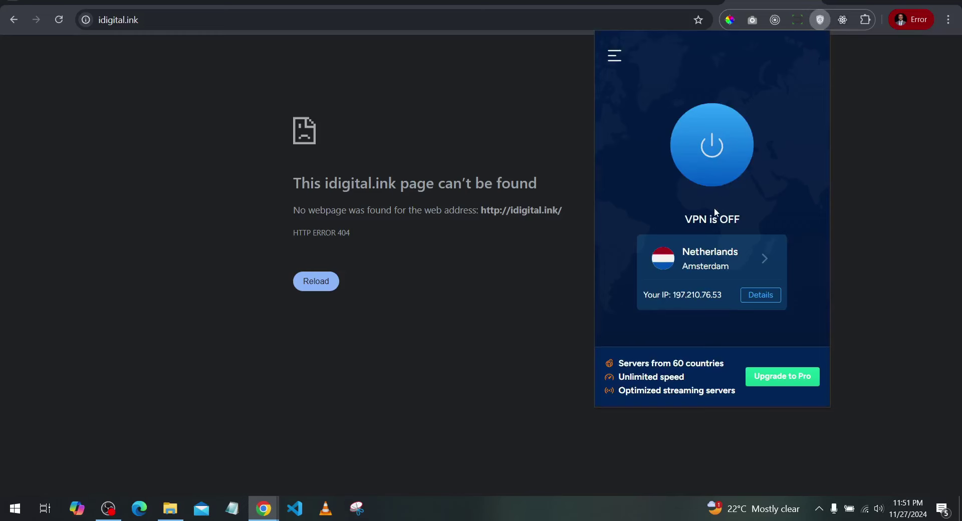
{"action": "left_click", "coordinate": [714, 150]}
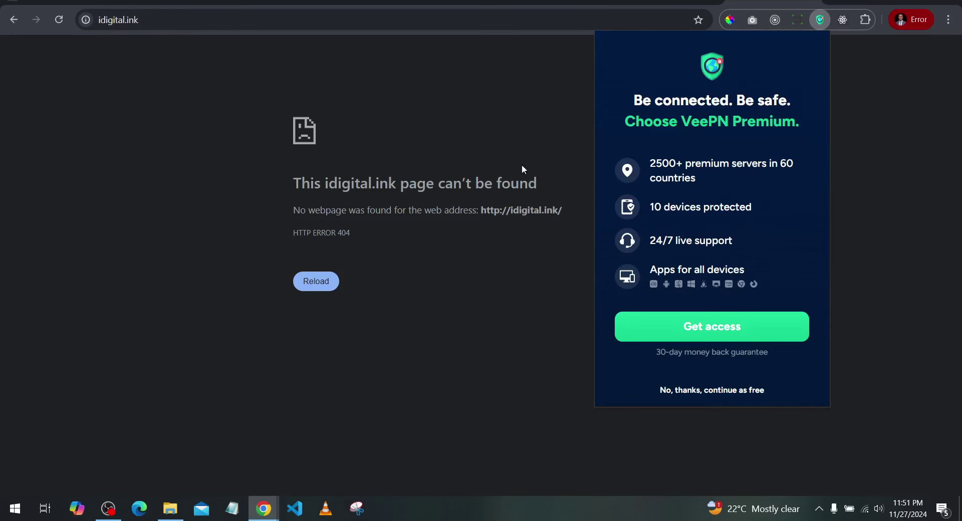
{"action": "left_click", "coordinate": [736, 390]}
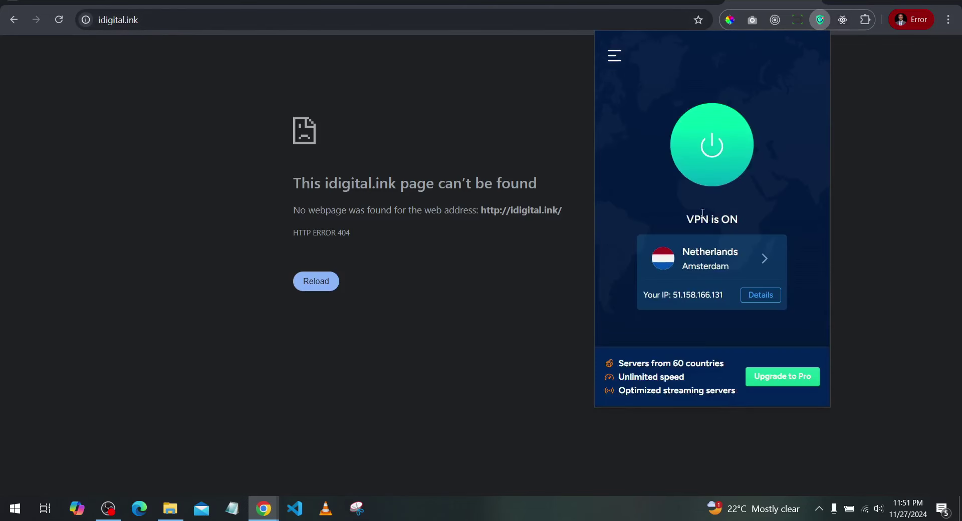
{"action": "left_click", "coordinate": [467, 94]}
{"action": "left_click", "coordinate": [171, 20]}
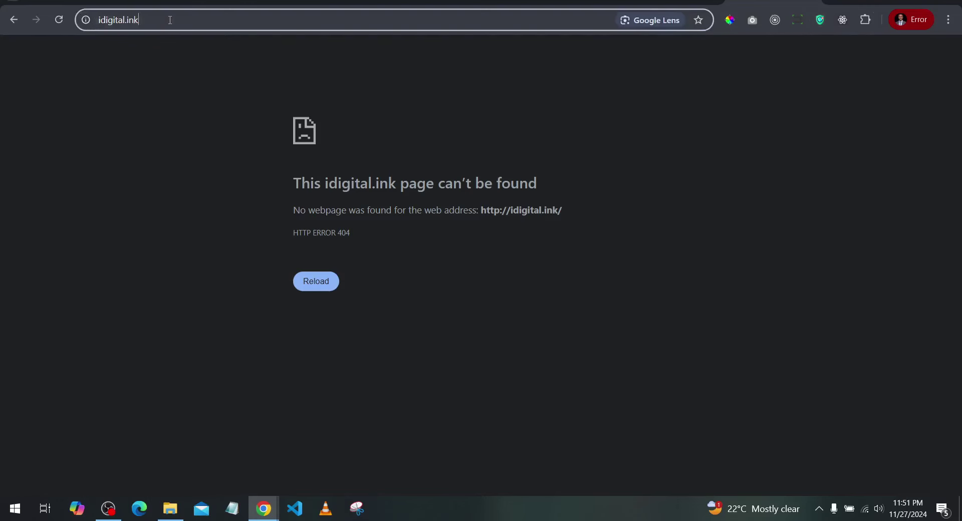
{"action": "key", "text": "Return"}
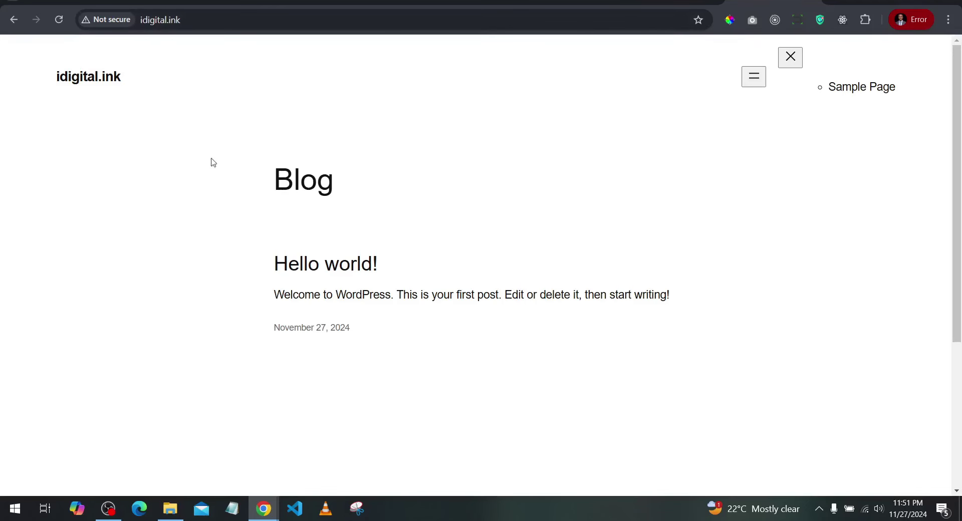
{"action": "left_click", "coordinate": [110, 22]}
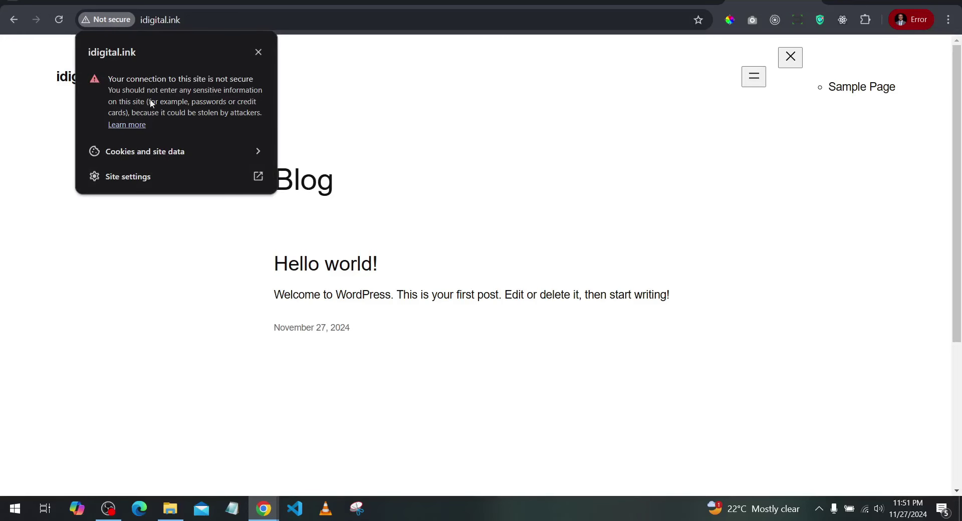
{"action": "left_click", "coordinate": [418, 115]}
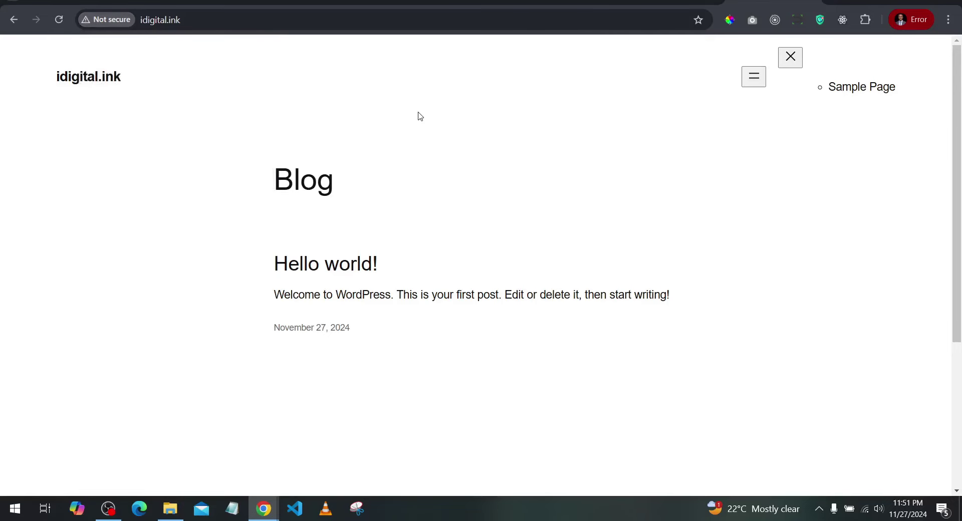
{"action": "left_click", "coordinate": [113, 21]}
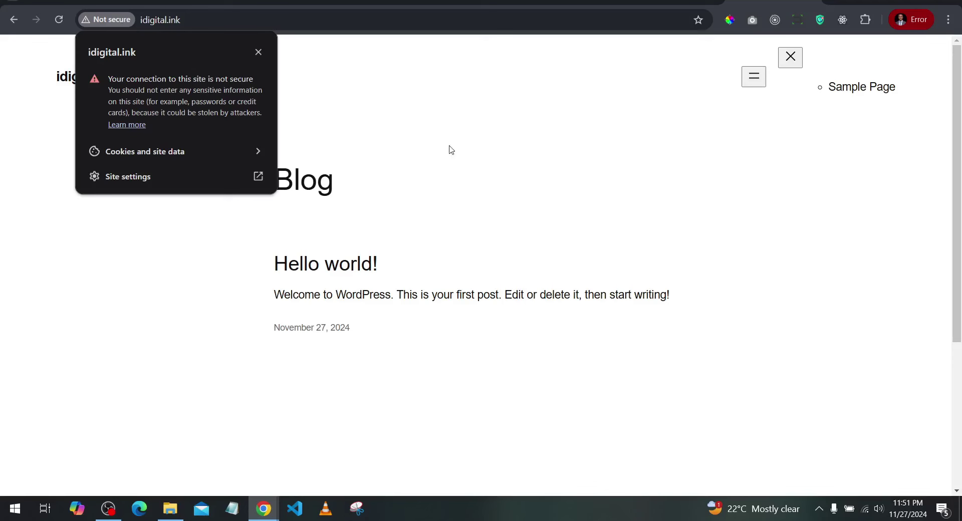
{"action": "left_click", "coordinate": [498, 145]}
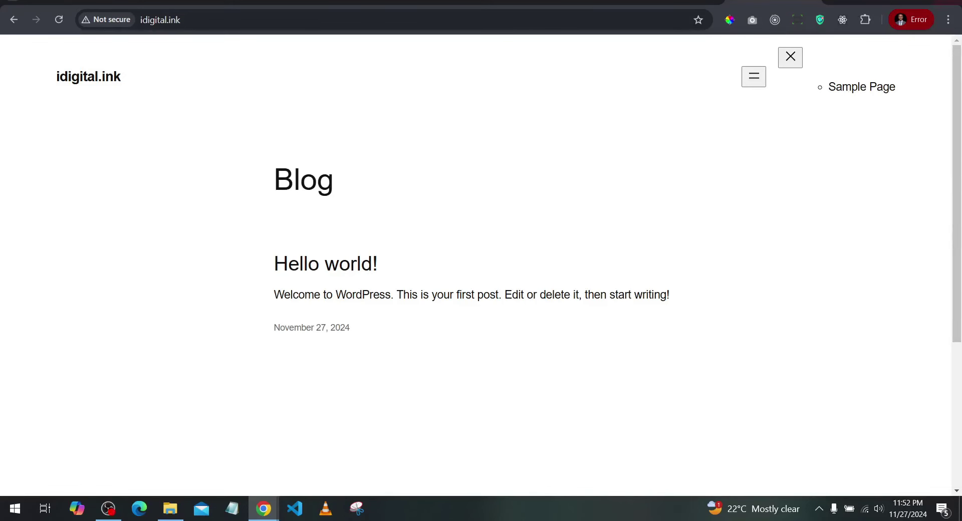
{"action": "left_click", "coordinate": [278, 3]}
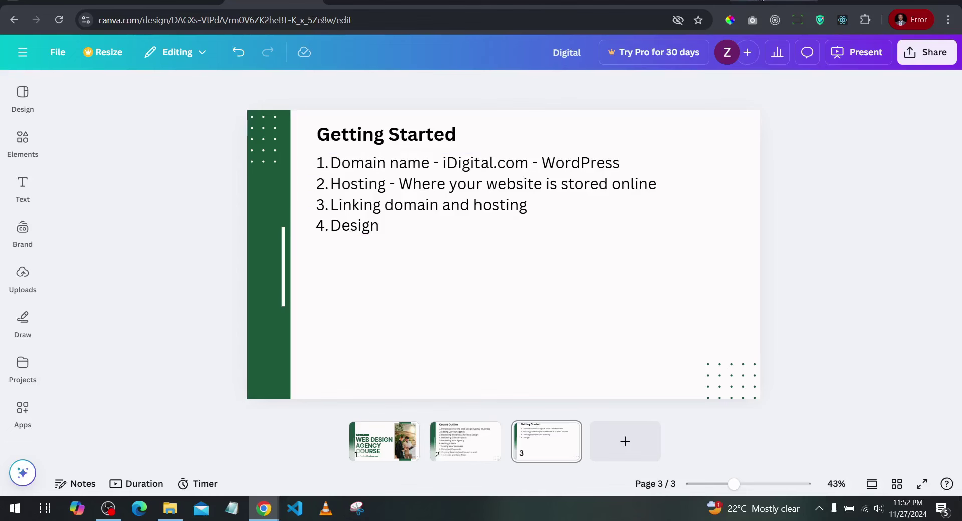
{"action": "left_click", "coordinate": [762, 1]}
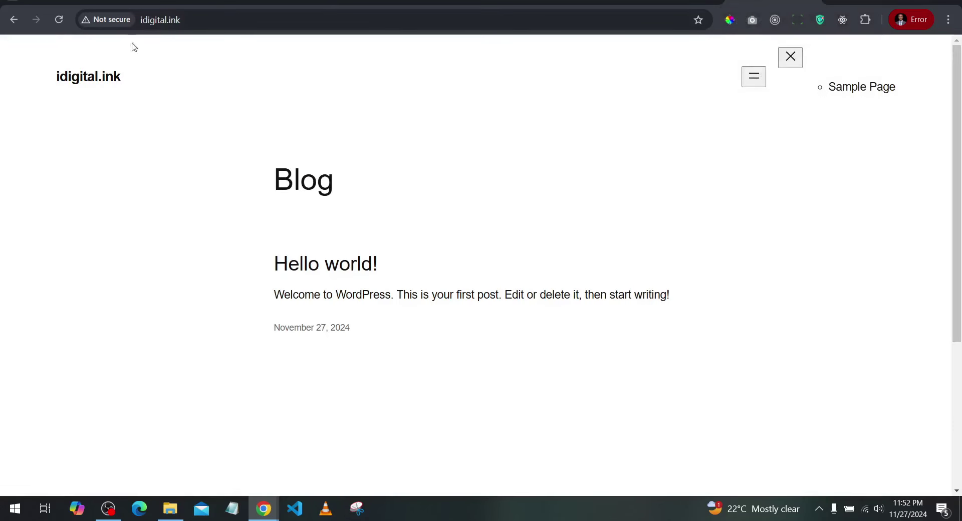
Step: Recheck the idigital.ink connection details (still Not secure), then open a new tab
{"action": "left_click", "coordinate": [104, 20]}
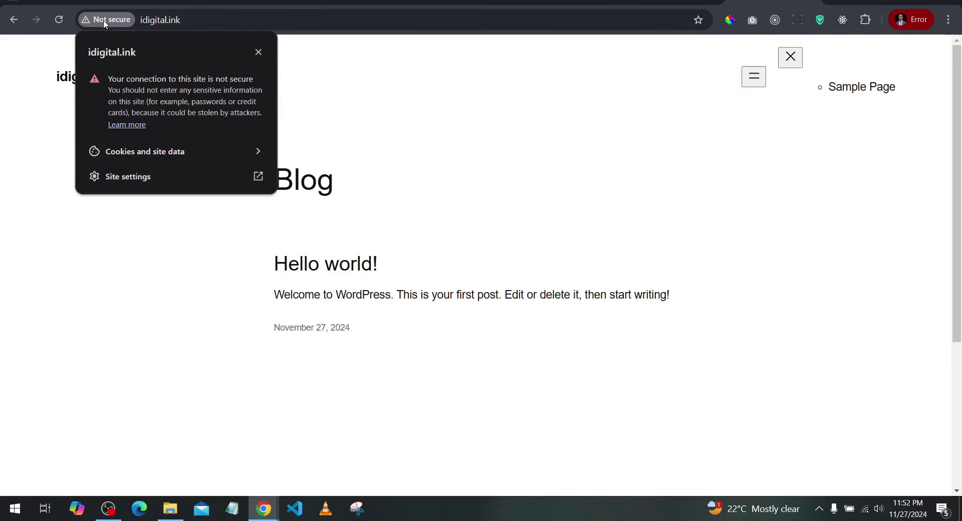
{"action": "left_click", "coordinate": [362, 132]}
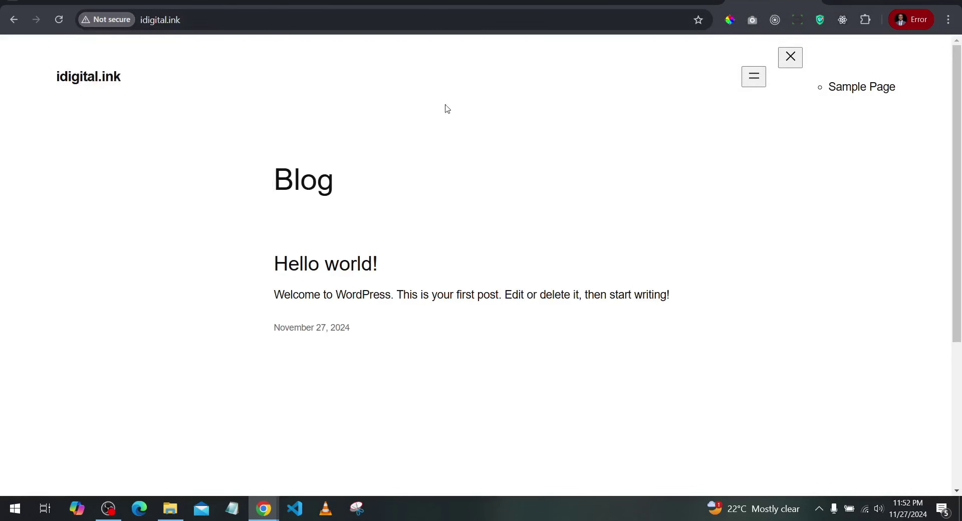
{"action": "left_click", "coordinate": [835, 1]}
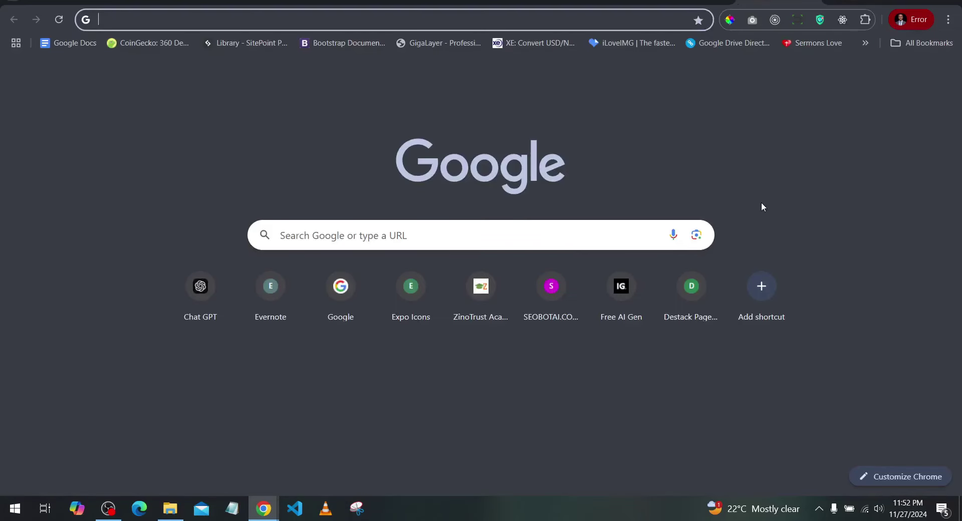
Step: Search Google for 'what is ssl', browse the results, then start a fresh tab
{"action": "type", "text": "what is s"}
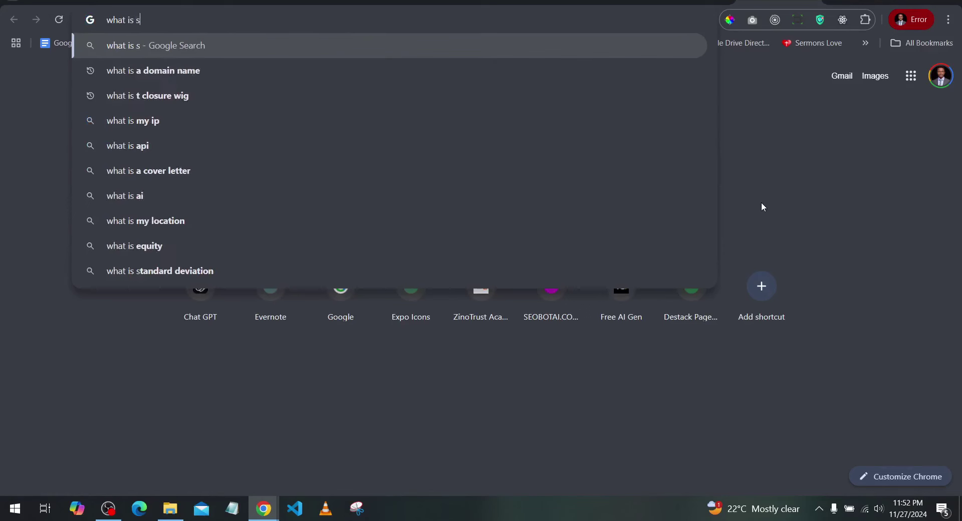
{"action": "type", "text": "sl"}
{"action": "key", "text": "Return"}
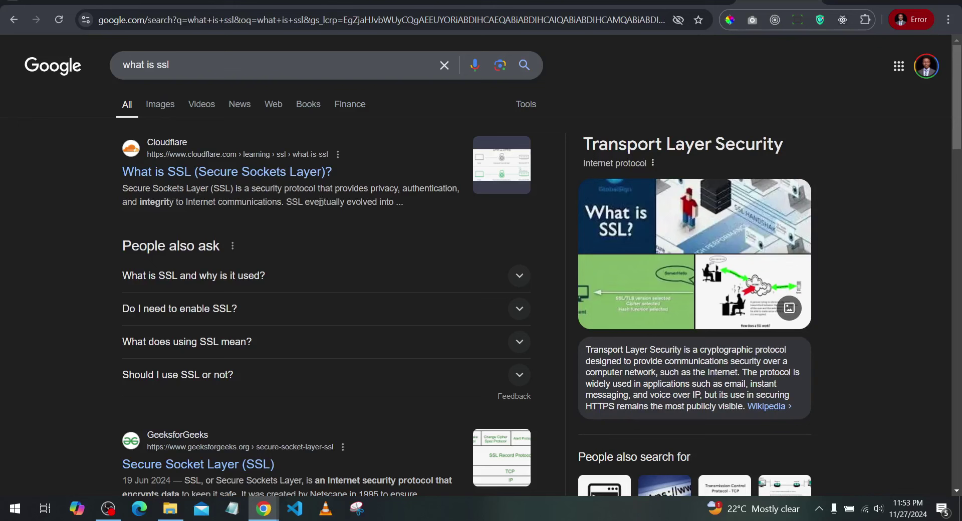
{"action": "scroll", "coordinate": [390, 181], "scroll_direction": "down", "scroll_amount": 1}
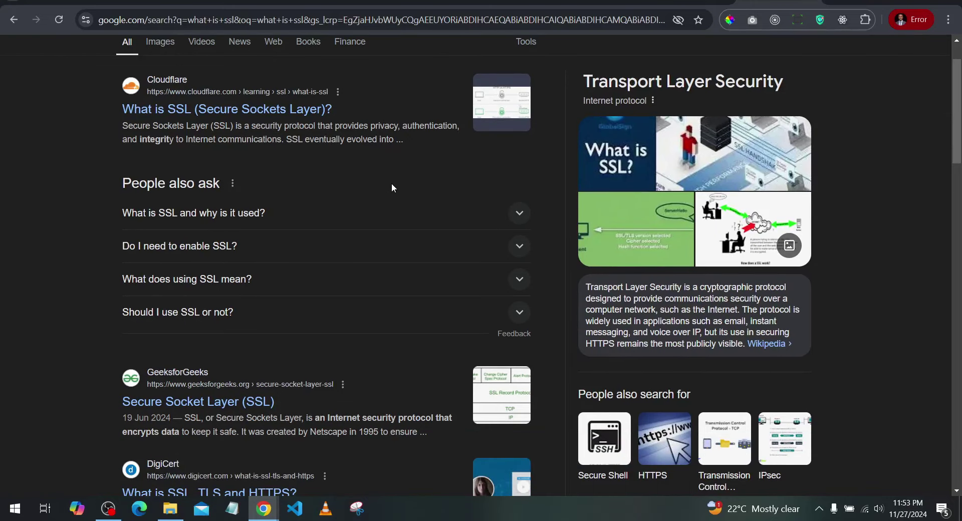
{"action": "scroll", "coordinate": [385, 203], "scroll_direction": "down", "scroll_amount": 1}
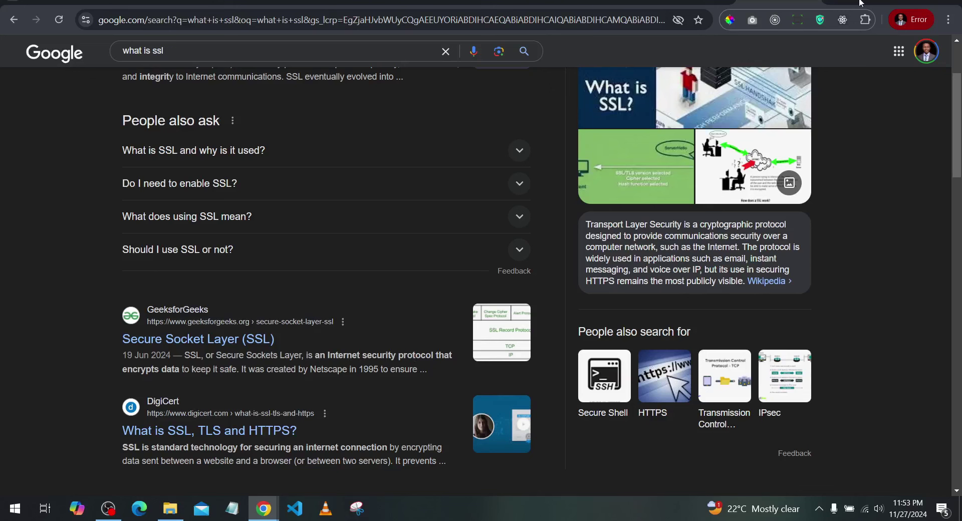
{"action": "key", "text": "ctrl+t"}
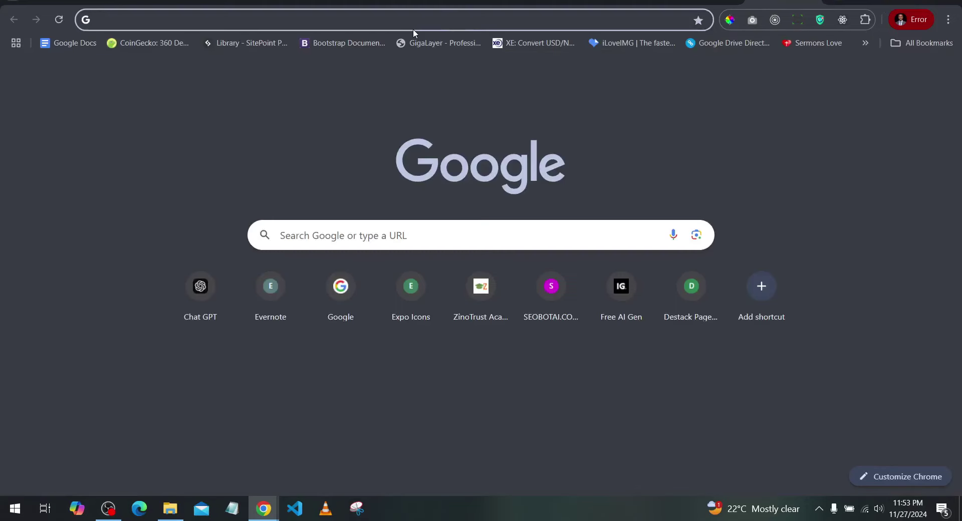
Step: Go to course.zinotrustacademy.com and bring up its login page
{"action": "type", "text": "course.zinotrustacademy.com"}
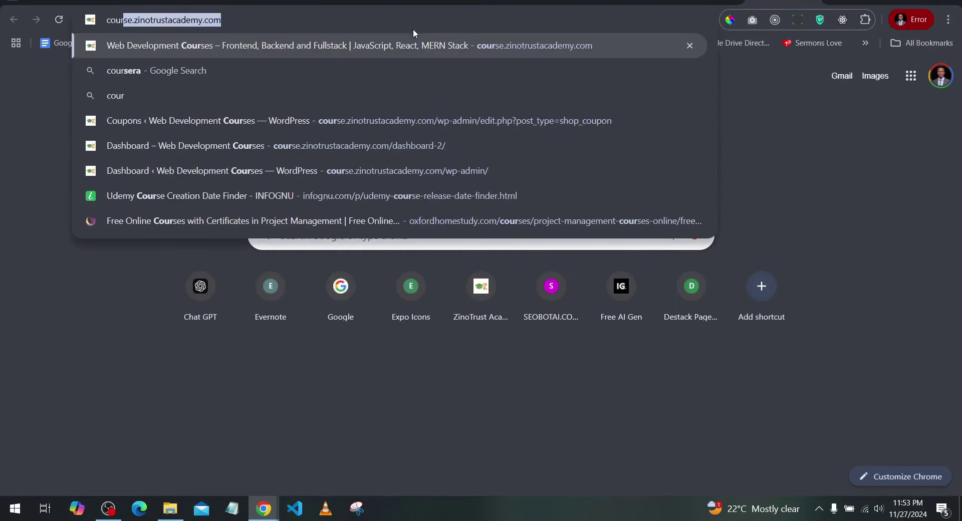
{"action": "key", "text": "Return"}
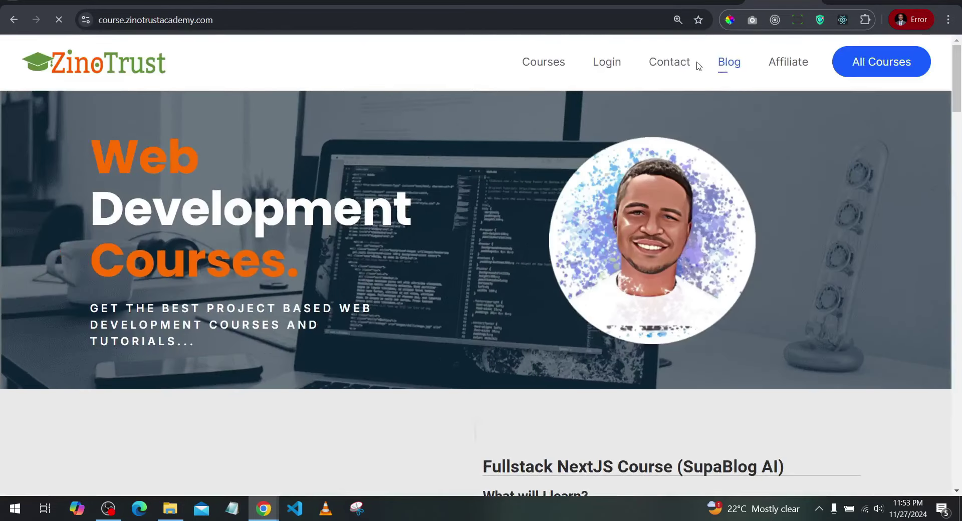
{"action": "left_click", "coordinate": [610, 67]}
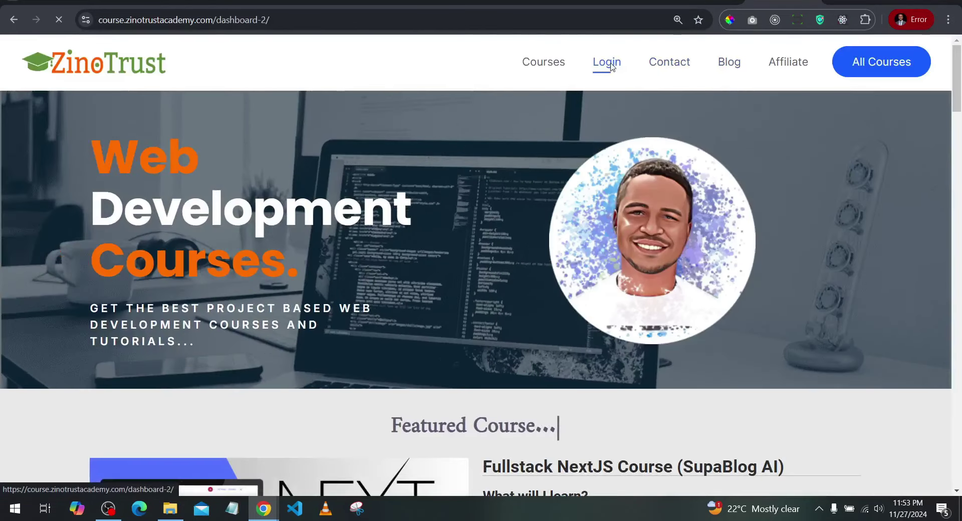
{"action": "scroll", "coordinate": [488, 216], "scroll_direction": "down", "scroll_amount": 3}
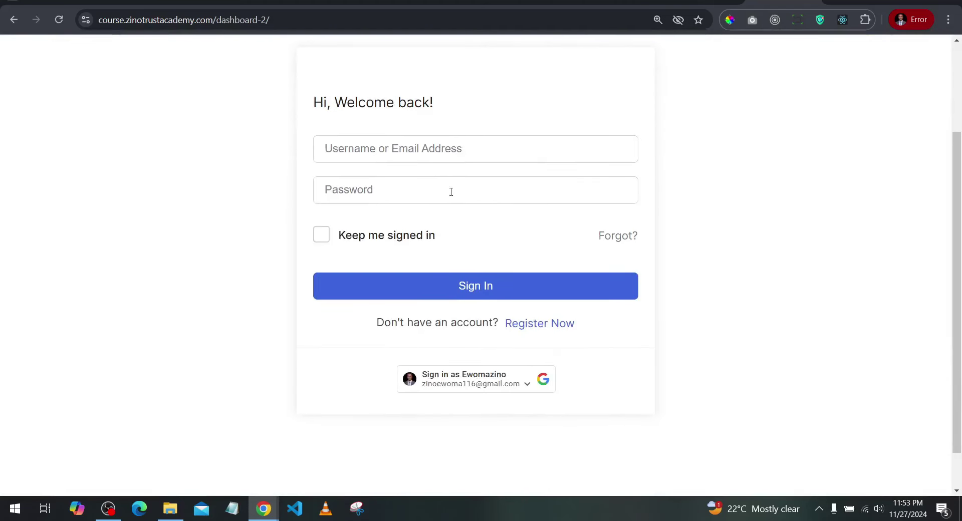
Step: Focus the empty Username and Password fields of the 'Hi, Welcome back!' form
{"action": "left_click", "coordinate": [420, 148]}
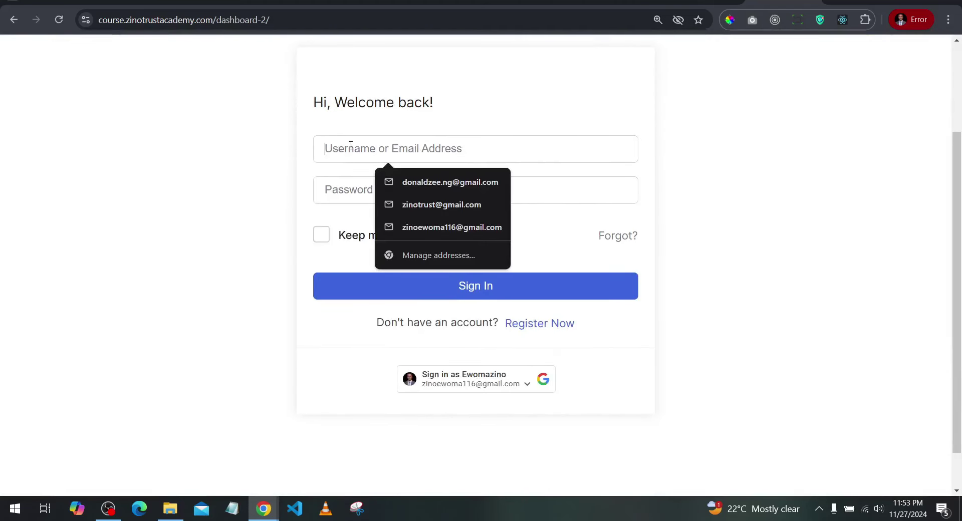
{"action": "left_click", "coordinate": [254, 186]}
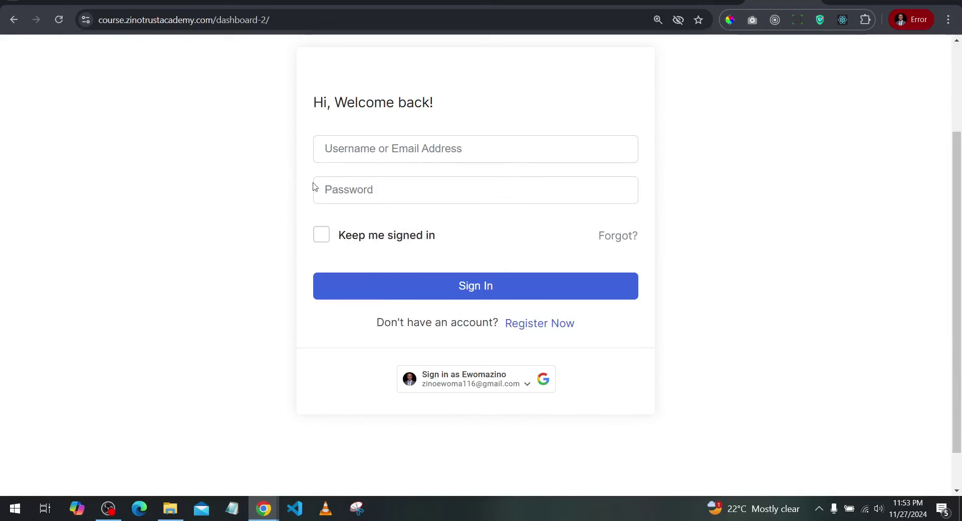
{"action": "scroll", "coordinate": [346, 181], "scroll_direction": "up", "scroll_amount": 1}
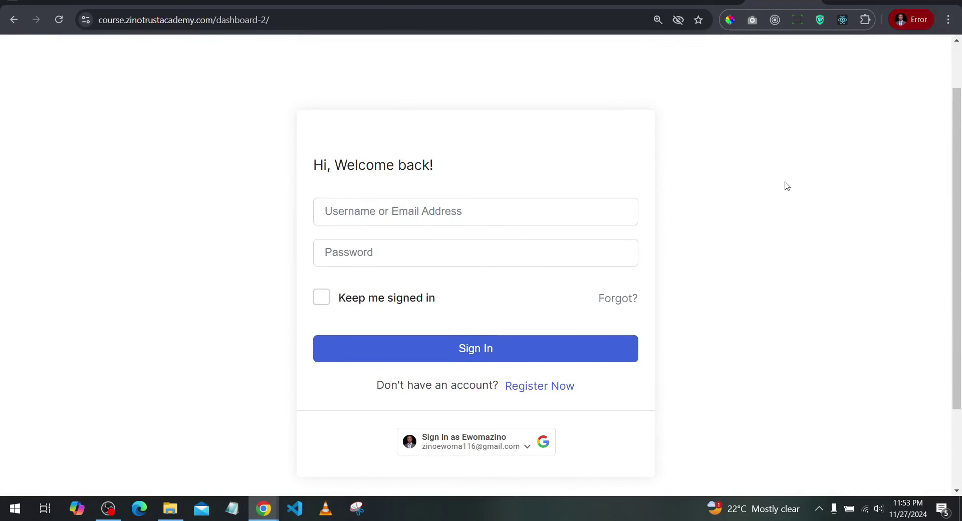
{"action": "left_click", "coordinate": [364, 210]}
{"action": "left_click", "coordinate": [352, 254]}
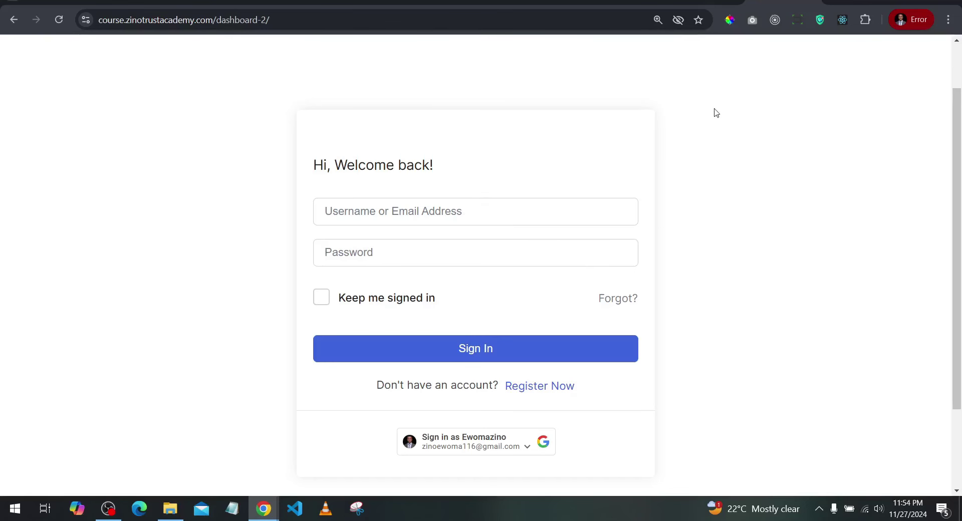
{"action": "left_click", "coordinate": [451, 216]}
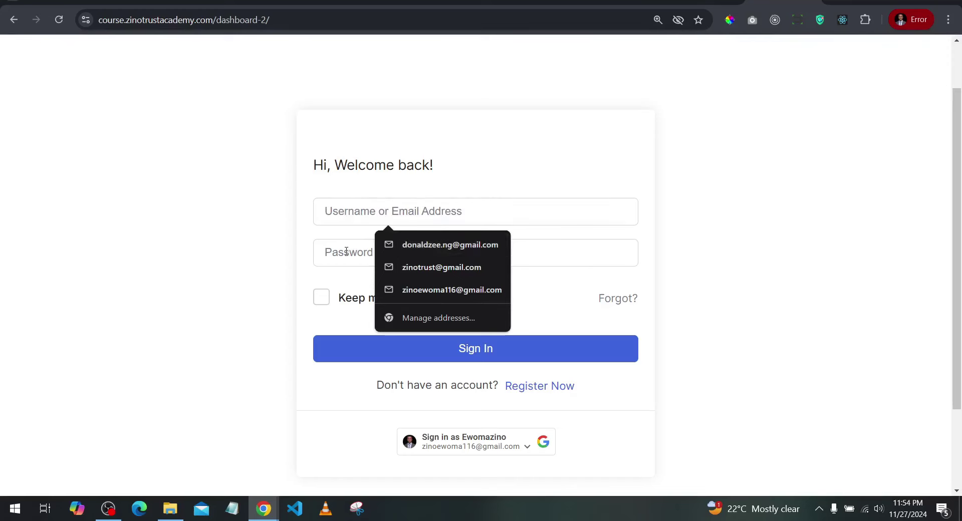
{"action": "key", "text": "Tab"}
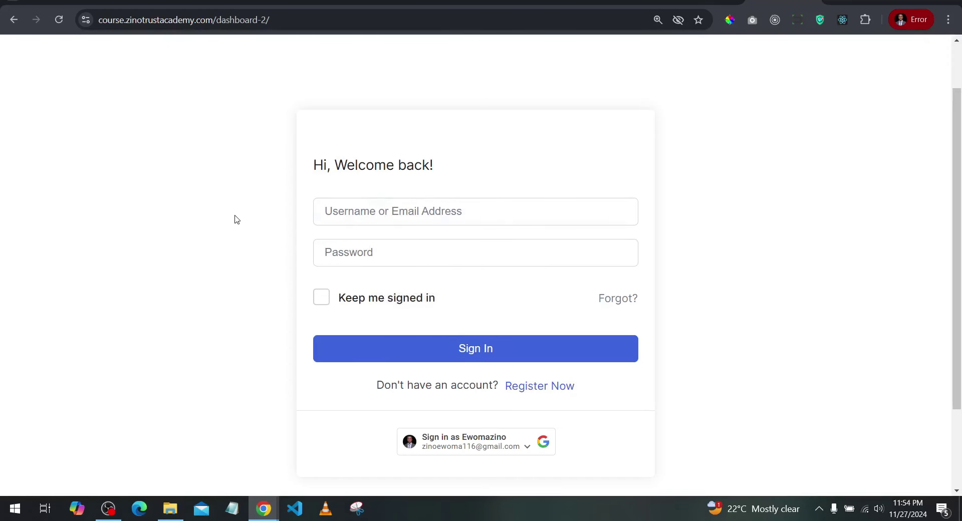
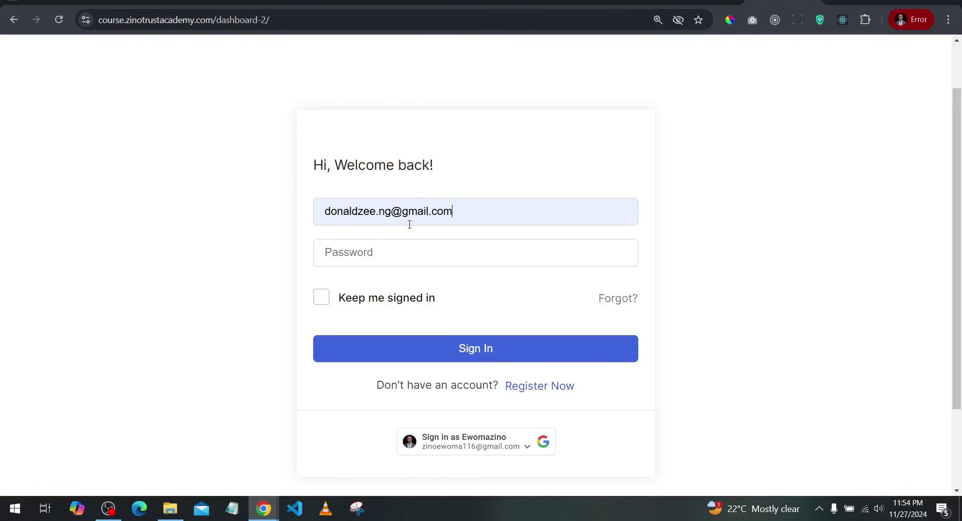
Step: Compare connection security of the course site and idigital.ink, then return to Cloudways Domain Management
{"action": "left_click", "coordinate": [85, 21]}
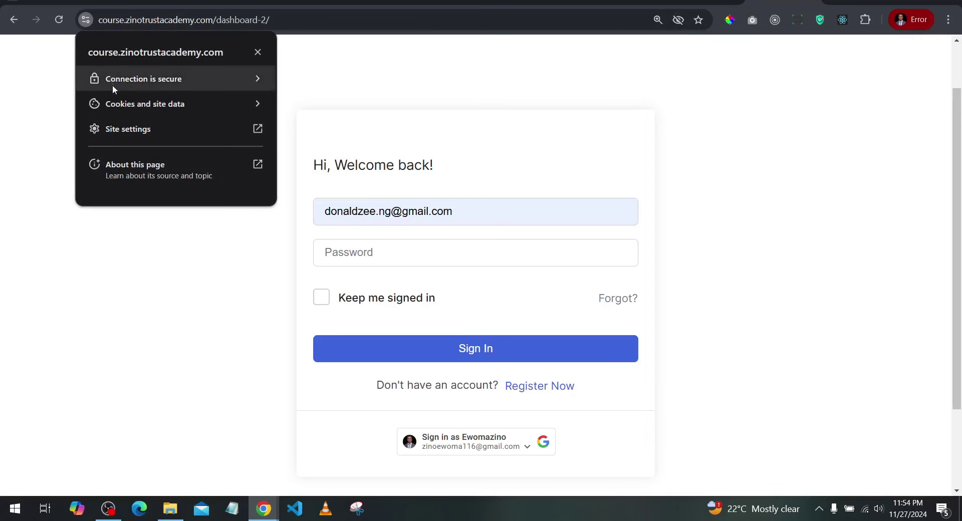
{"action": "left_click", "coordinate": [189, 80]}
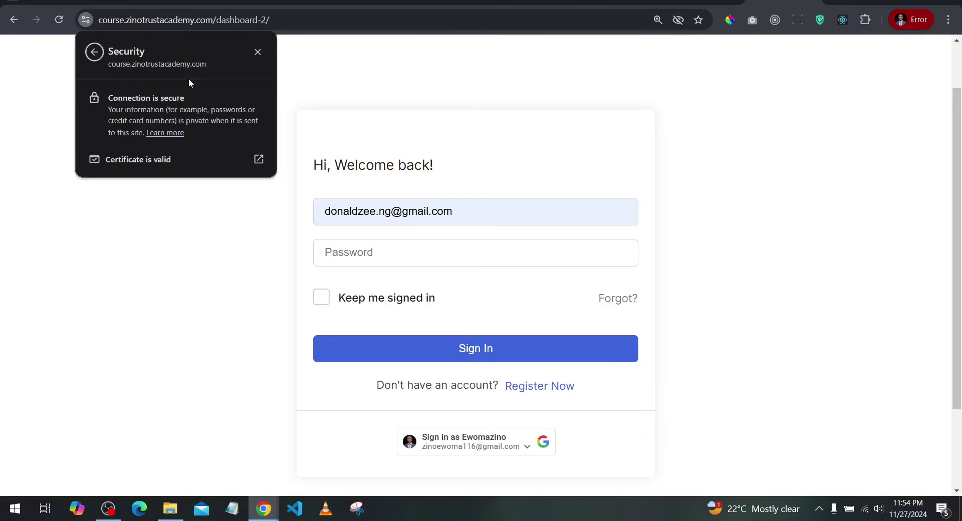
{"action": "left_click", "coordinate": [56, 81]}
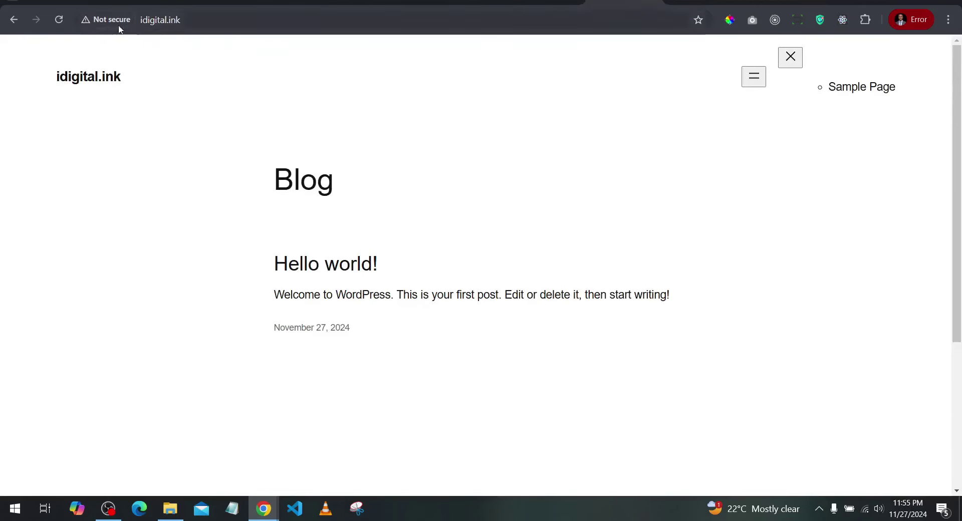
{"action": "left_click", "coordinate": [114, 21]}
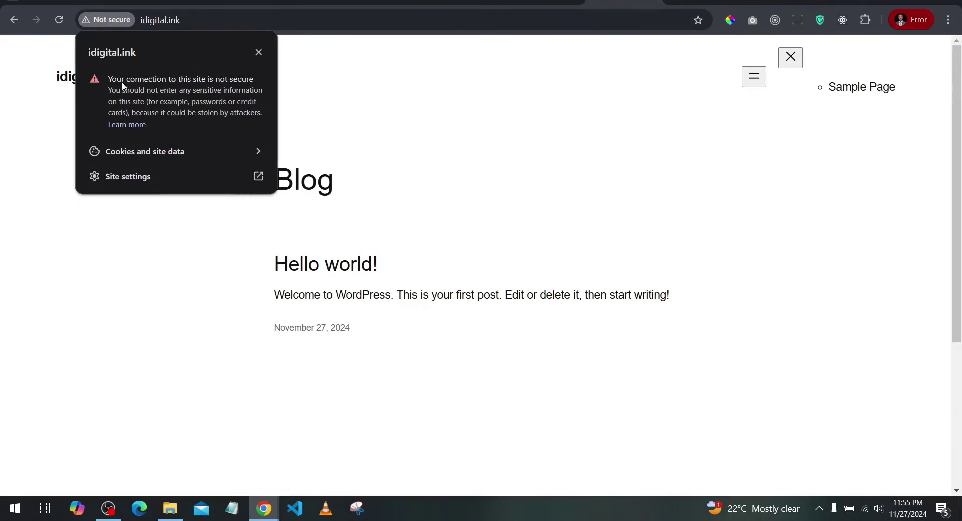
{"action": "left_click", "coordinate": [159, 250]}
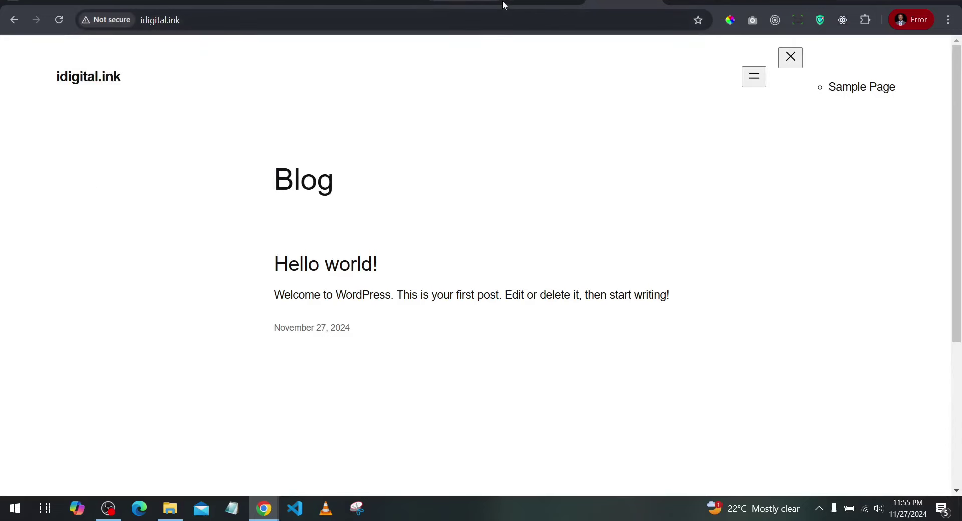
{"action": "left_click", "coordinate": [281, 3]}
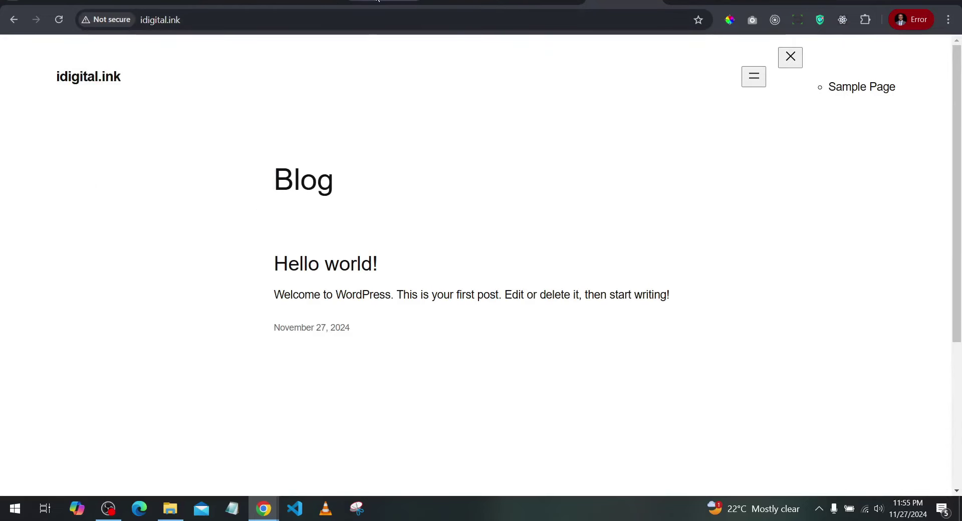
{"action": "left_click", "coordinate": [420, 408]}
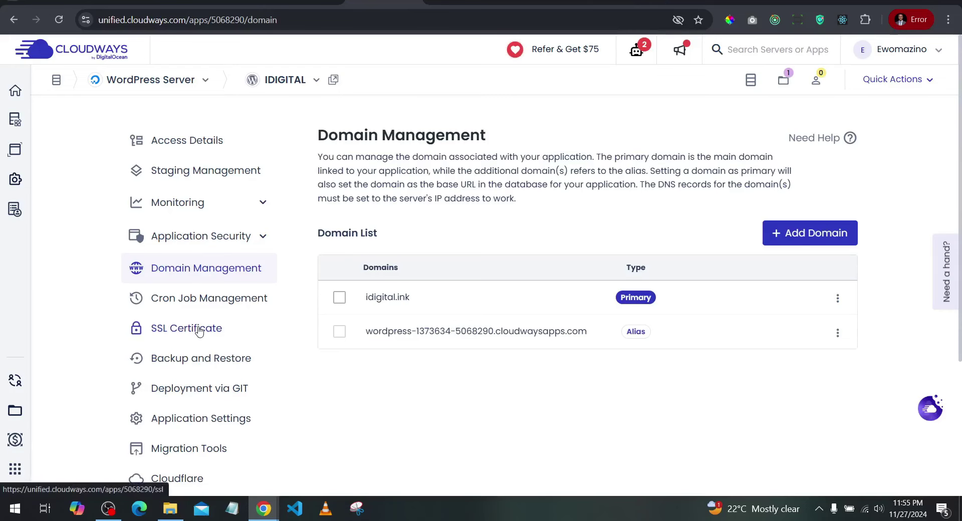
Step: Open the application's SSL Certificate page and autofill the Let's Encrypt e-mail with the saved address
{"action": "left_click", "coordinate": [199, 332]}
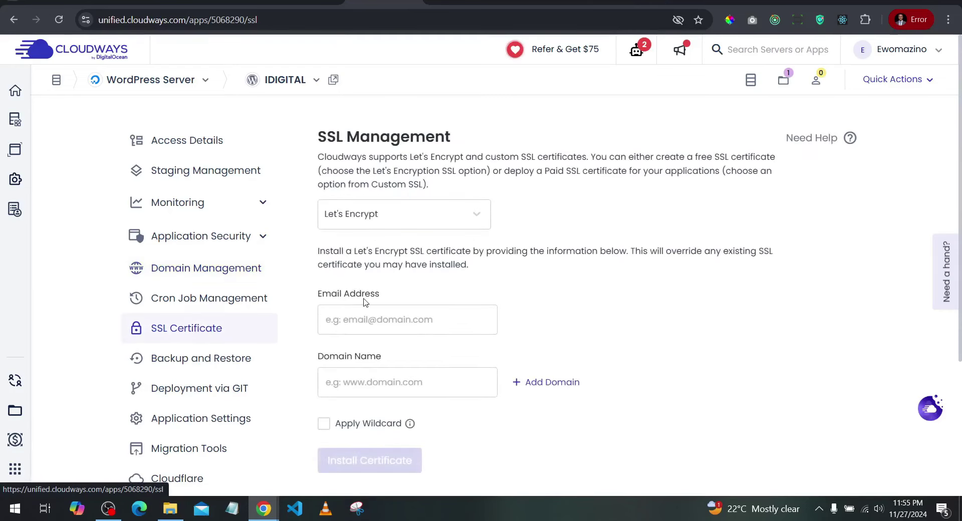
{"action": "left_click", "coordinate": [352, 316]}
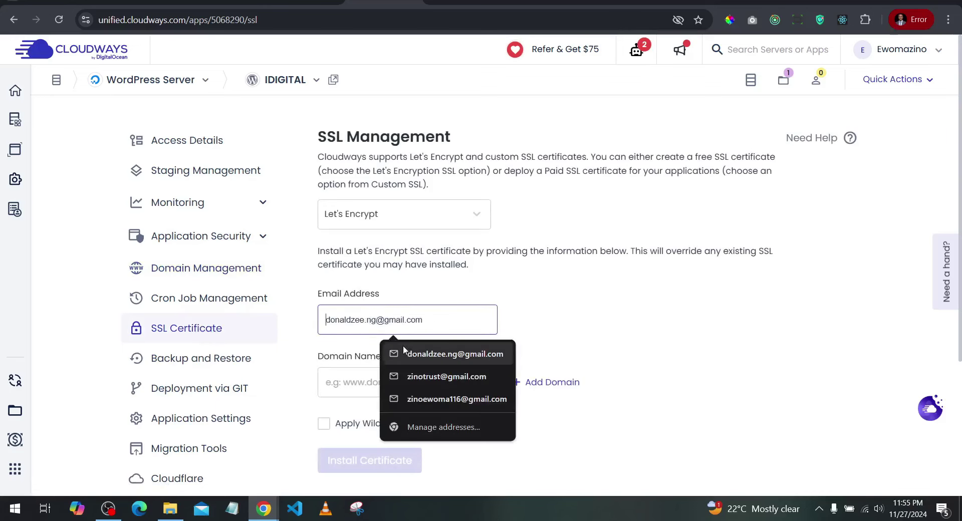
{"action": "left_click", "coordinate": [423, 355]}
{"action": "scroll", "coordinate": [541, 263], "scroll_direction": "down", "scroll_amount": 3}
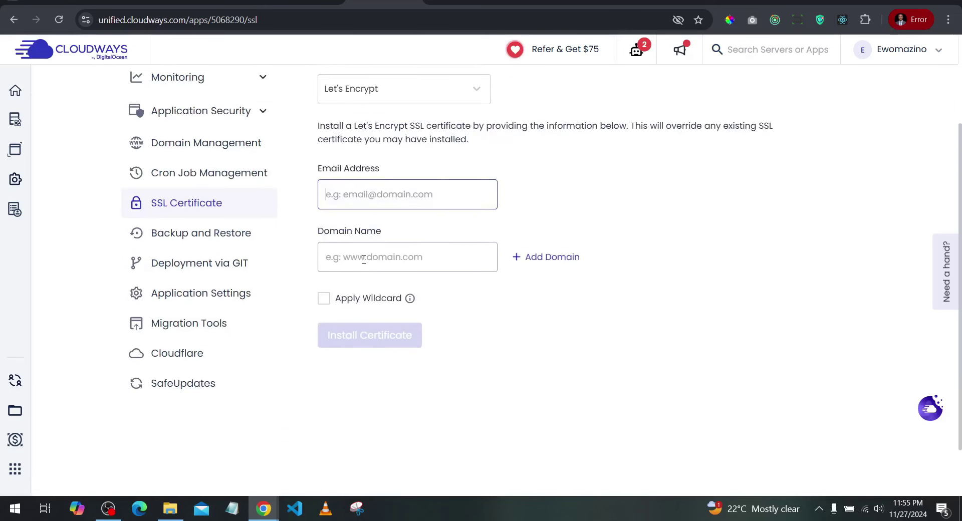
Step: Copy the idigital.ink site address from the blog tab
{"action": "left_click", "coordinate": [363, 385]}
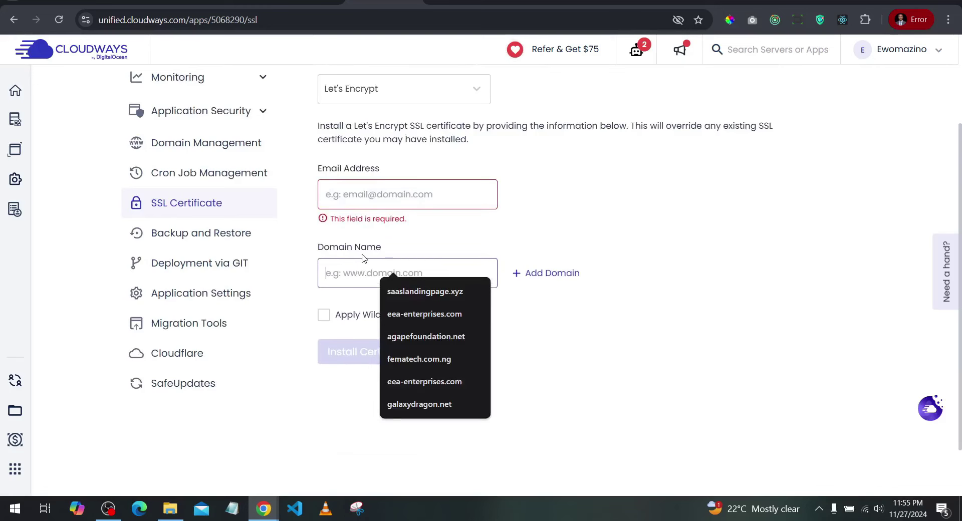
{"action": "mouse_move", "coordinate": [688, 1]}
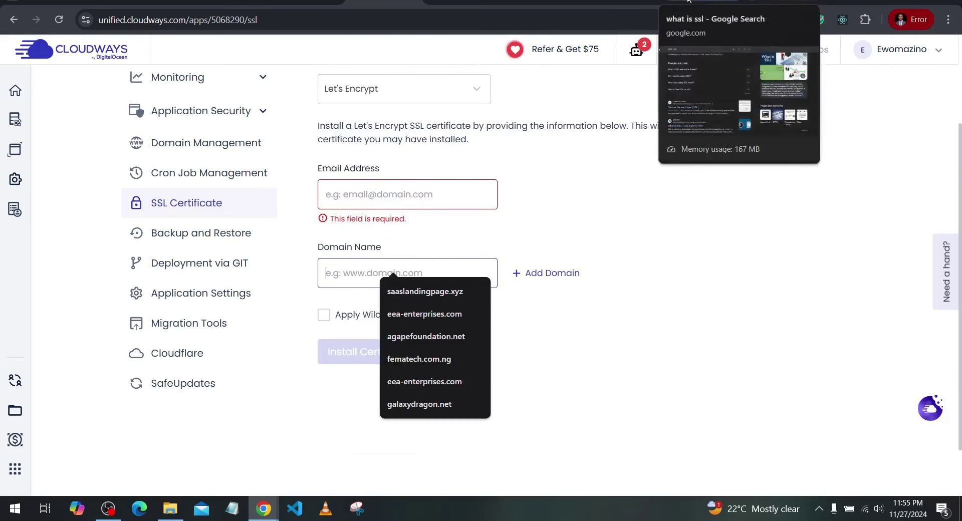
{"action": "left_click", "coordinate": [616, 7]}
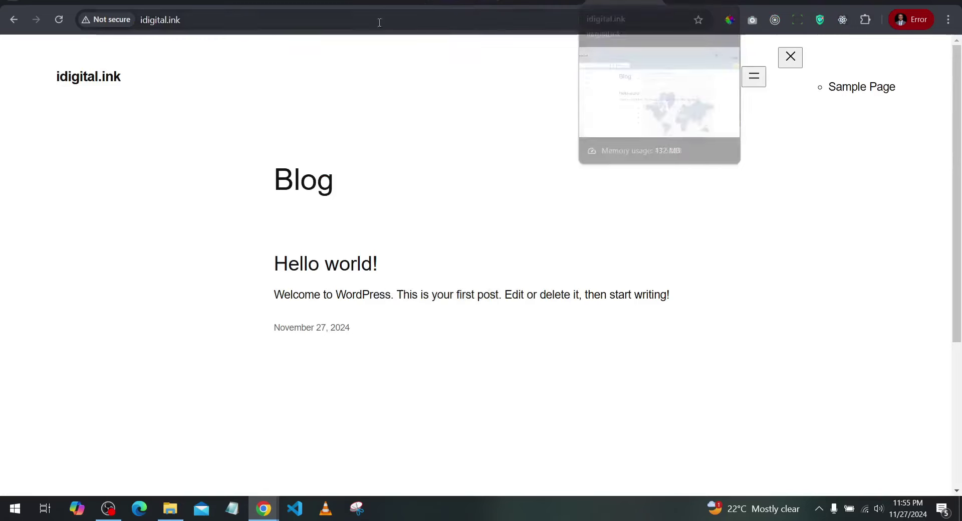
{"action": "left_click", "coordinate": [226, 20]}
{"action": "key", "text": "ctrl+c"}
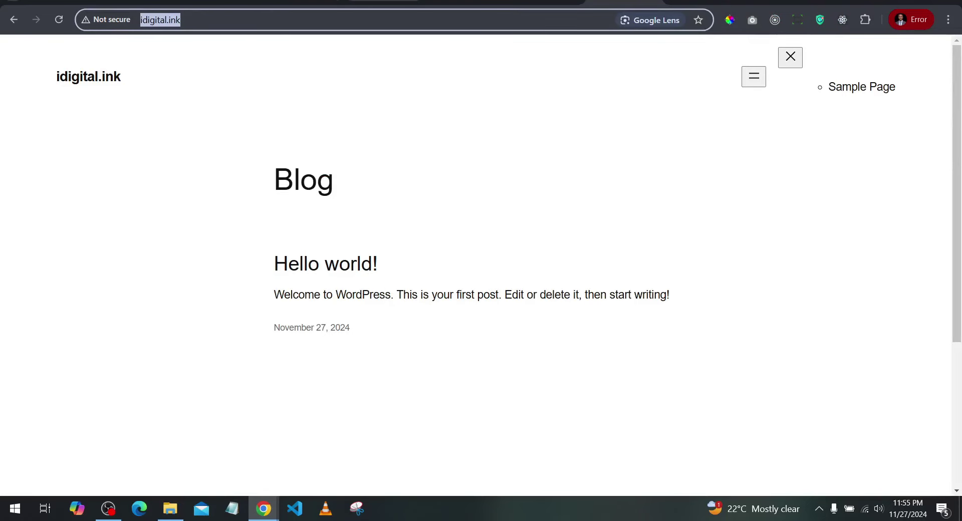
{"action": "left_click", "coordinate": [383, 2]}
{"action": "left_click", "coordinate": [382, 192]}
{"action": "left_click", "coordinate": [441, 229]}
{"action": "left_click", "coordinate": [376, 255]}
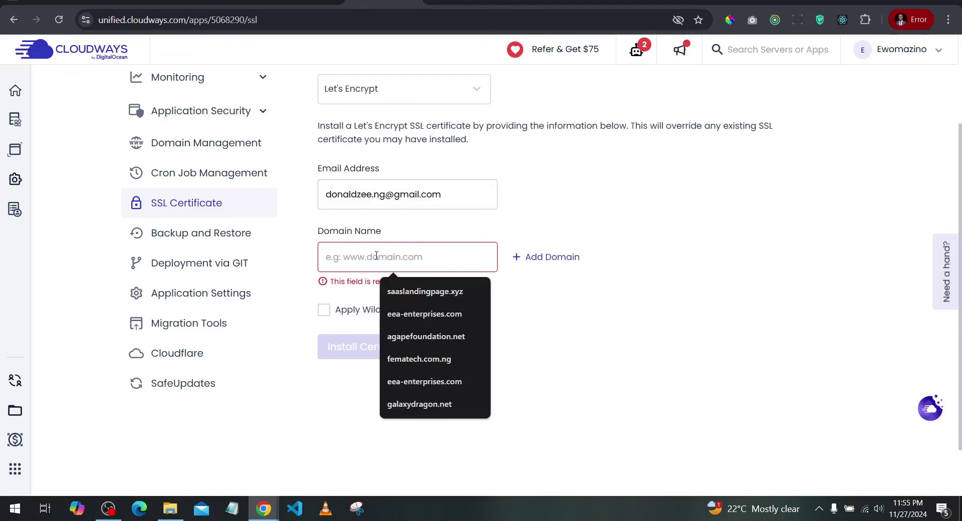
{"action": "key", "text": "ctrl+v"}
{"action": "left_click_drag", "start_coordinate": [353, 256], "coordinate": [307, 257]}
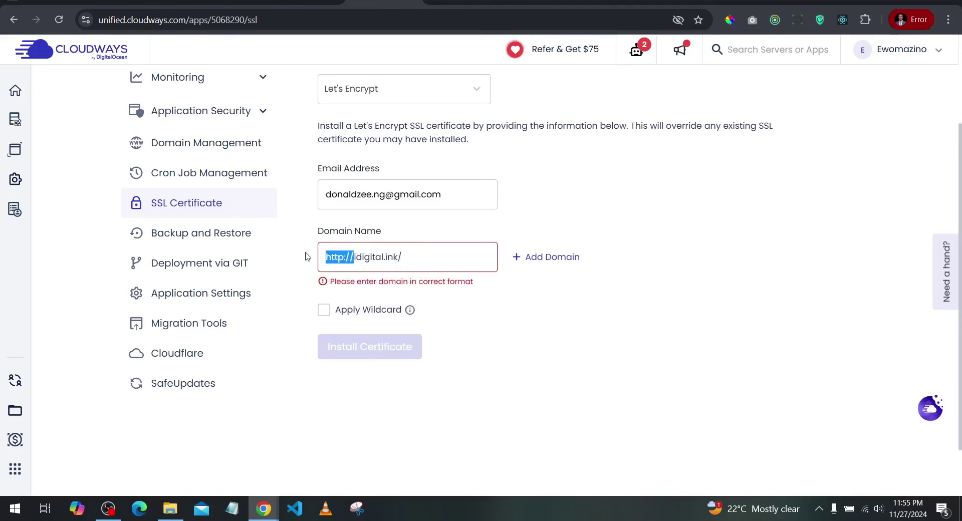
{"action": "type", "text": "www."}
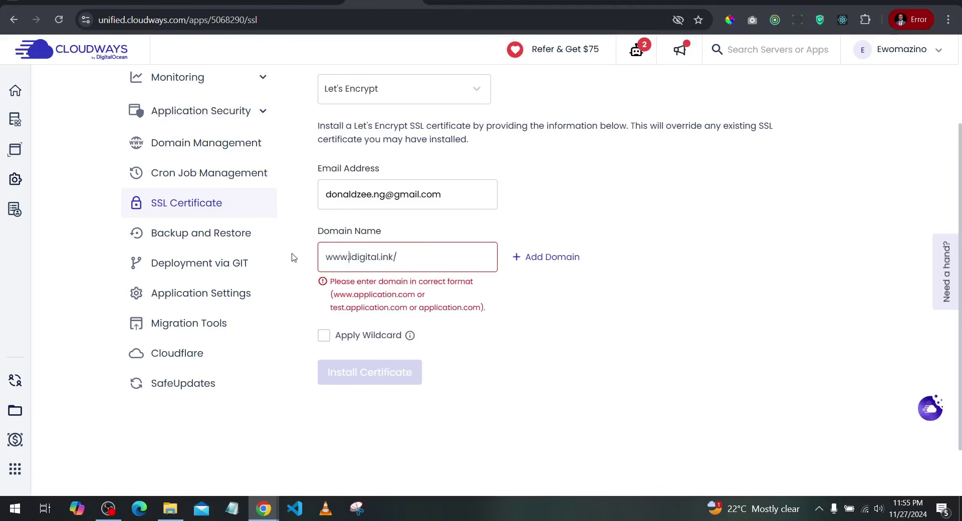
{"action": "left_click", "coordinate": [439, 261]}
{"action": "key", "text": "BackSpace"}
{"action": "scroll", "coordinate": [610, 243], "scroll_direction": "up", "scroll_amount": 3}
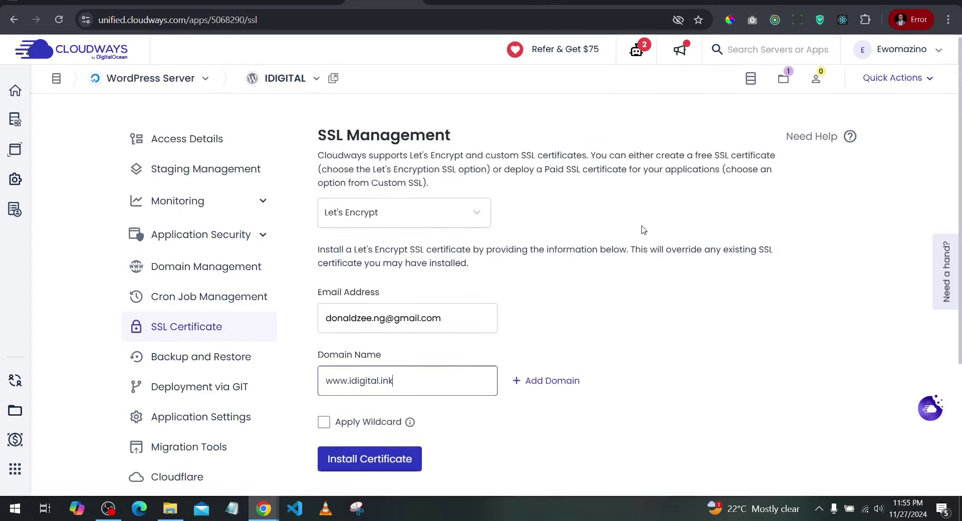
{"action": "left_click", "coordinate": [359, 466]}
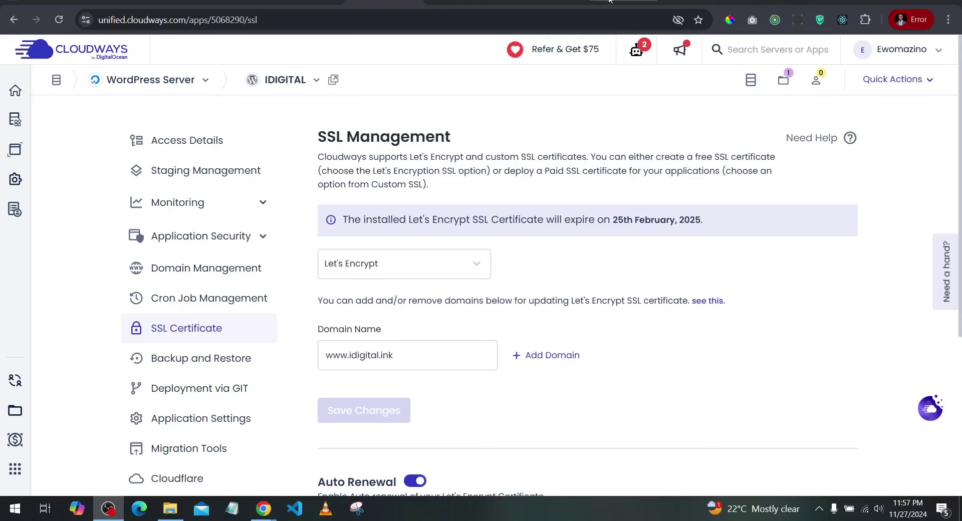
Step: Reload the idigital.ink blog and confirm it still loads without HTTPS
{"action": "left_click", "coordinate": [636, 4]}
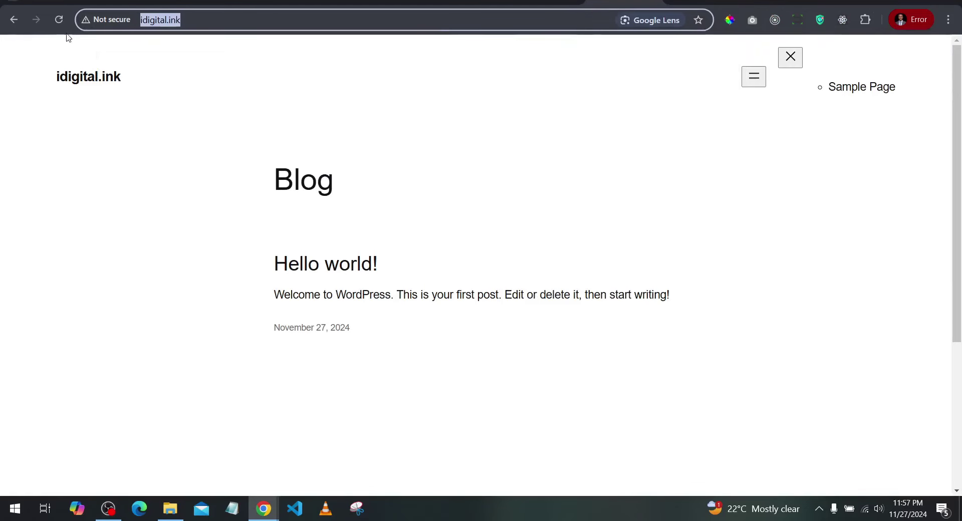
{"action": "left_click", "coordinate": [59, 20]}
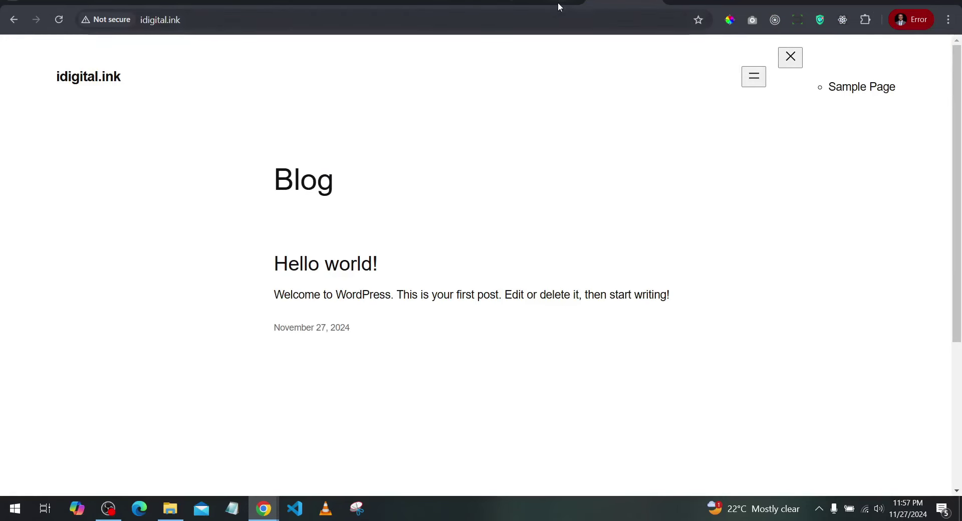
{"action": "left_click", "coordinate": [387, 20]}
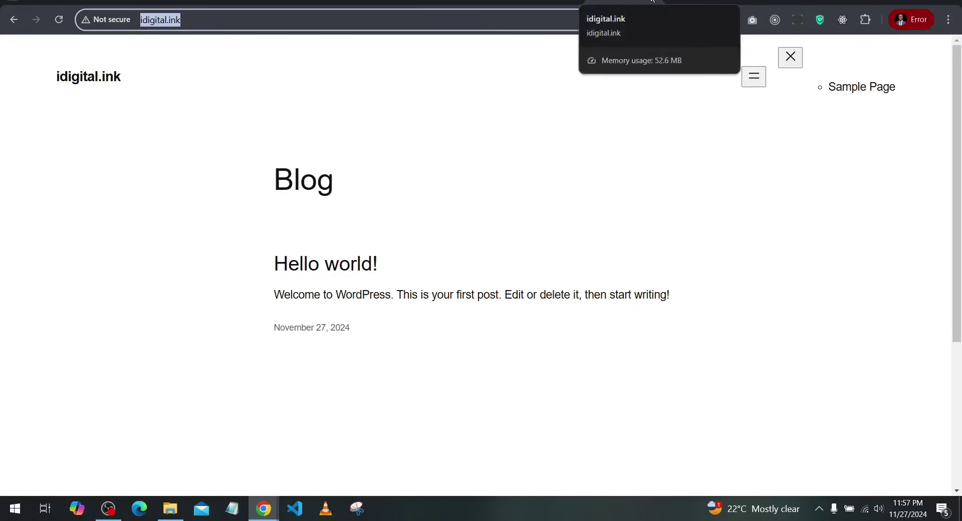
{"action": "left_click", "coordinate": [701, 1]}
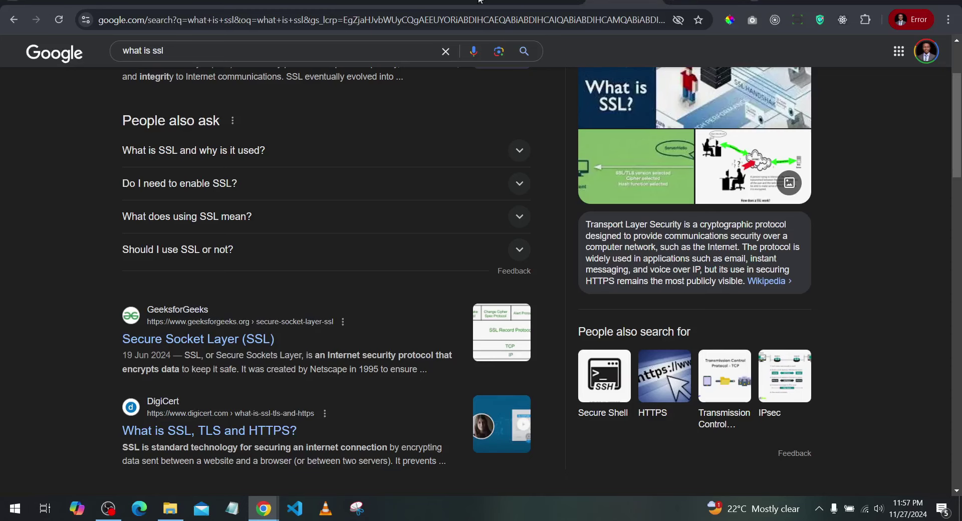
Step: Review the Cloudways SSL Management page, then go to the application's Access Details
{"action": "left_click", "coordinate": [381, 3]}
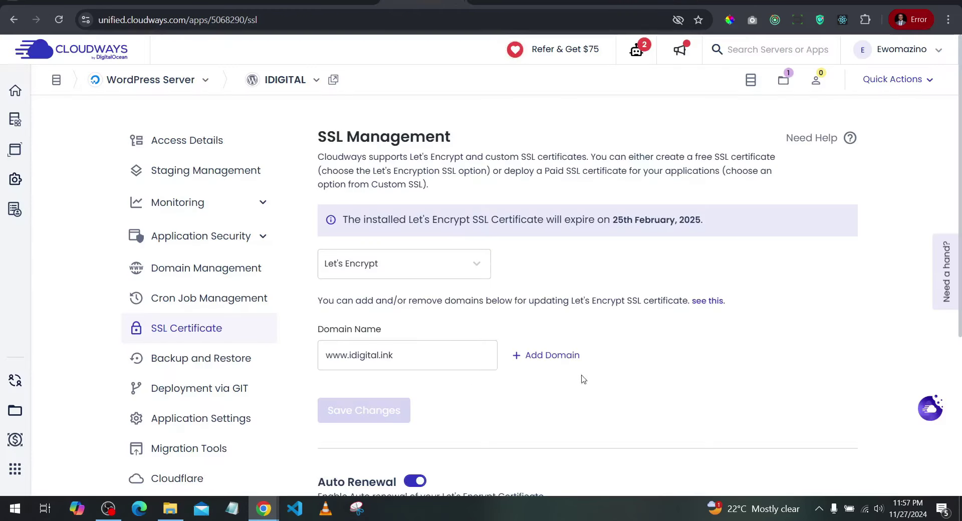
{"action": "scroll", "coordinate": [576, 391], "scroll_direction": "down", "scroll_amount": 4}
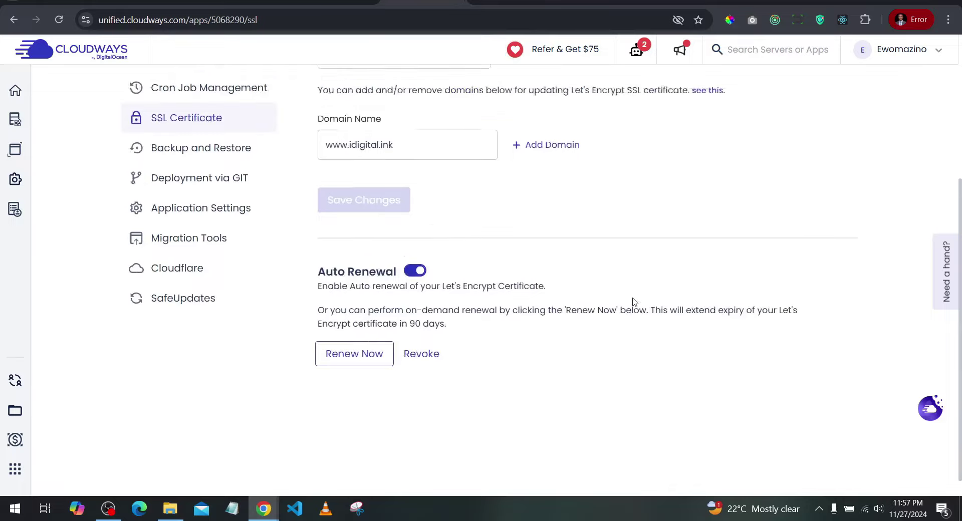
{"action": "scroll", "coordinate": [633, 302], "scroll_direction": "up", "scroll_amount": 4}
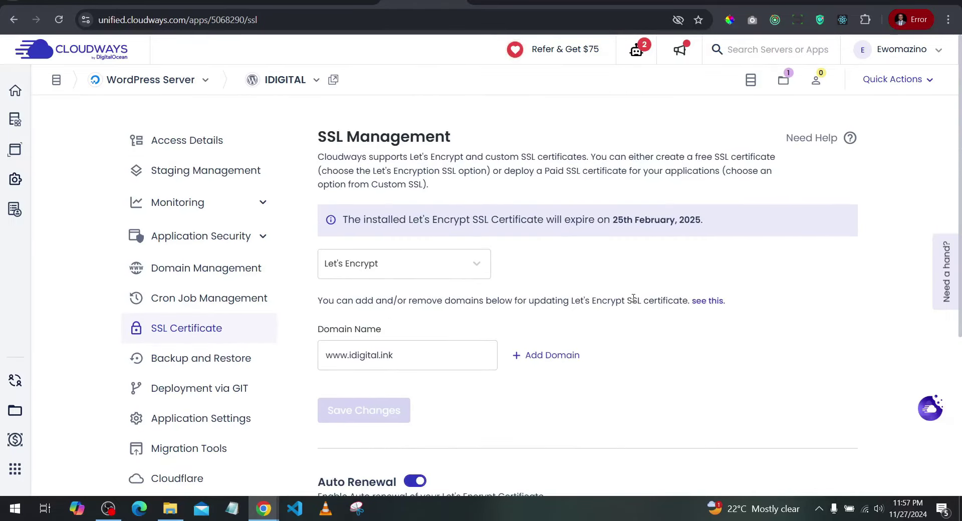
{"action": "left_click", "coordinate": [206, 144]}
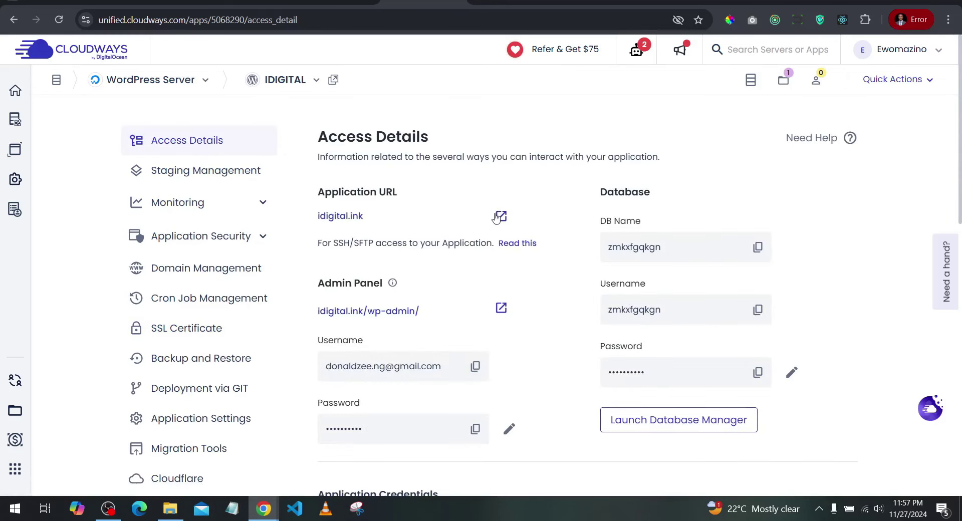
{"action": "left_click", "coordinate": [502, 217]}
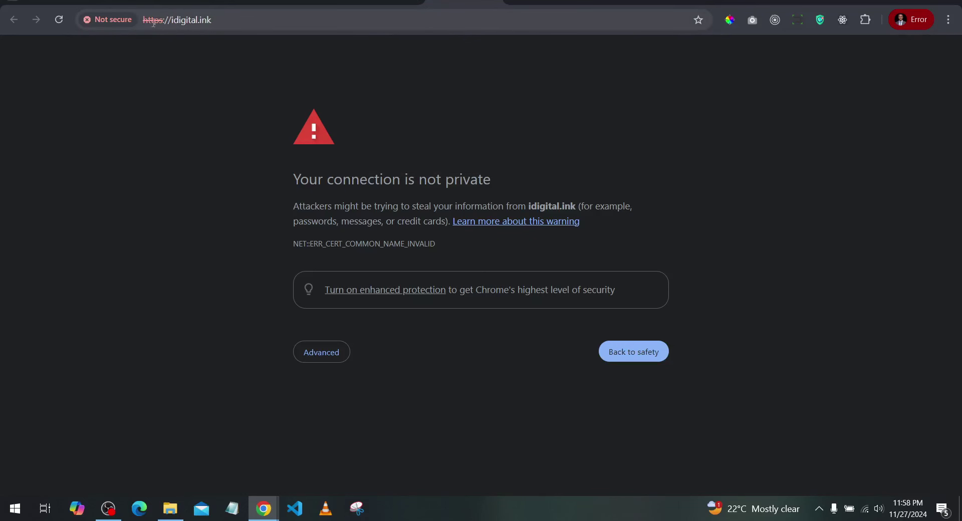
{"action": "left_click", "coordinate": [820, 20]}
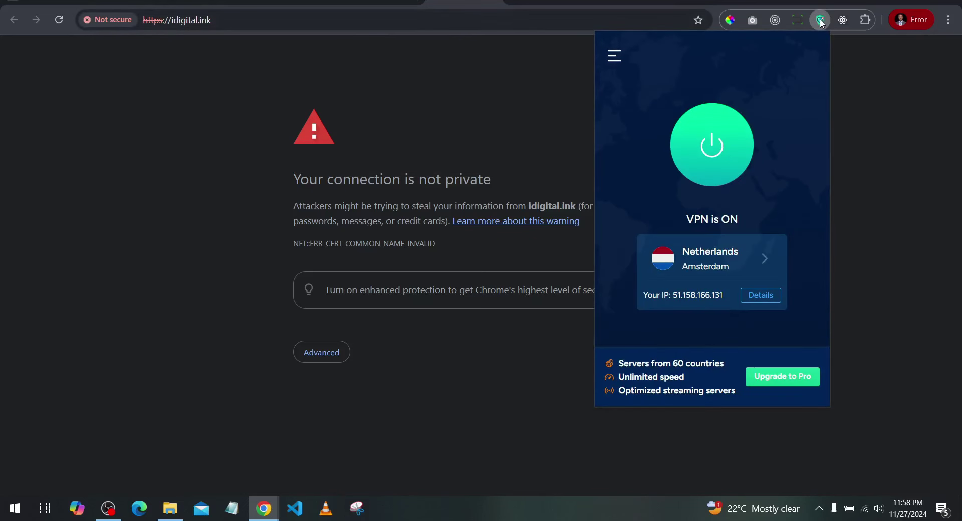
{"action": "left_click", "coordinate": [715, 151]}
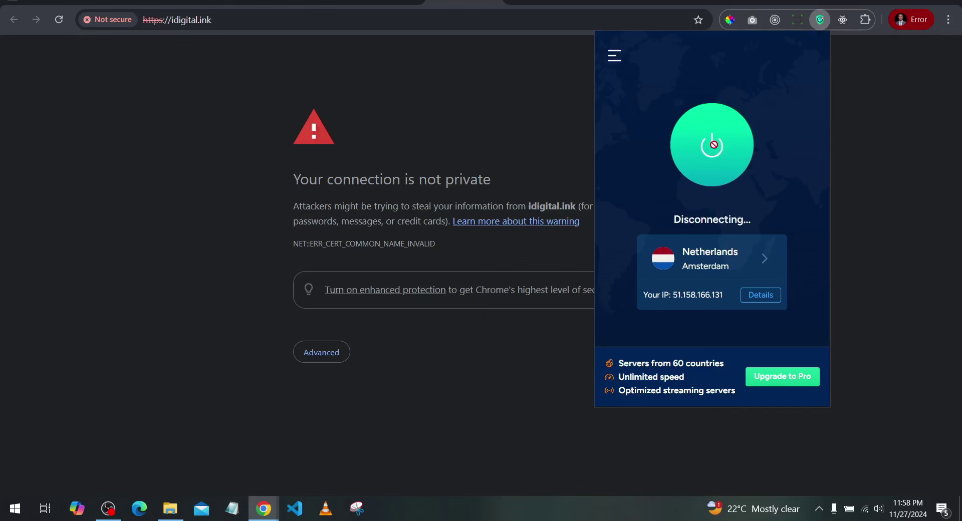
{"action": "left_click", "coordinate": [449, 85]}
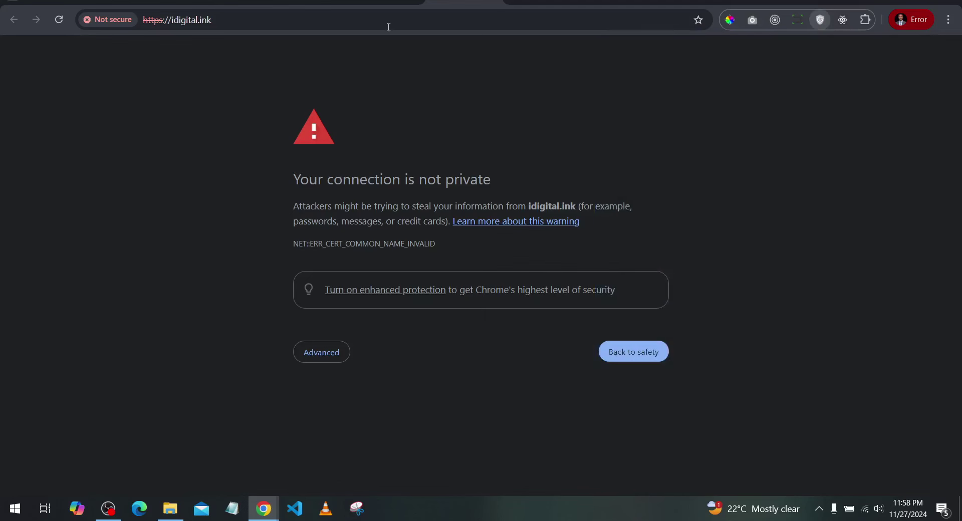
Step: Retest idigital.ink from the Access Details URL link and return to Cloudways
{"action": "left_click", "coordinate": [386, 2]}
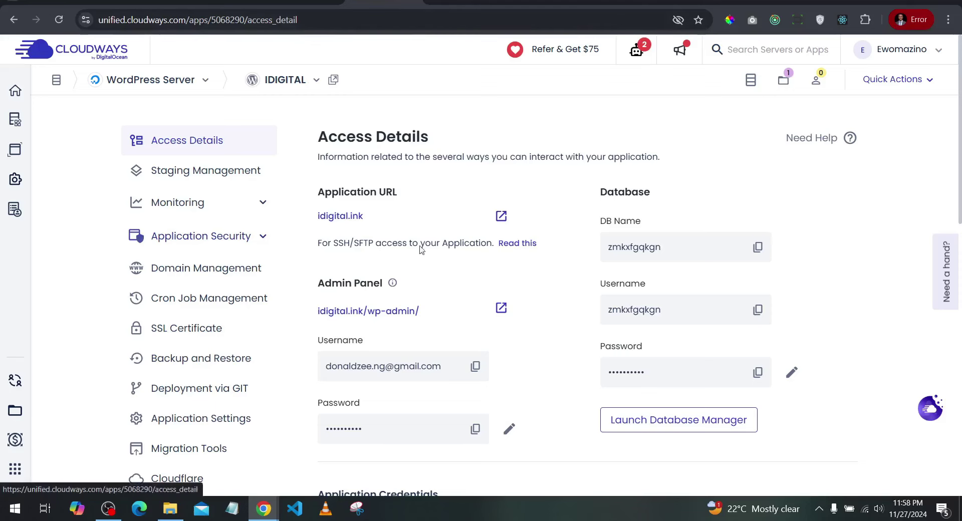
{"action": "scroll", "coordinate": [436, 250], "scroll_direction": "down", "scroll_amount": 4}
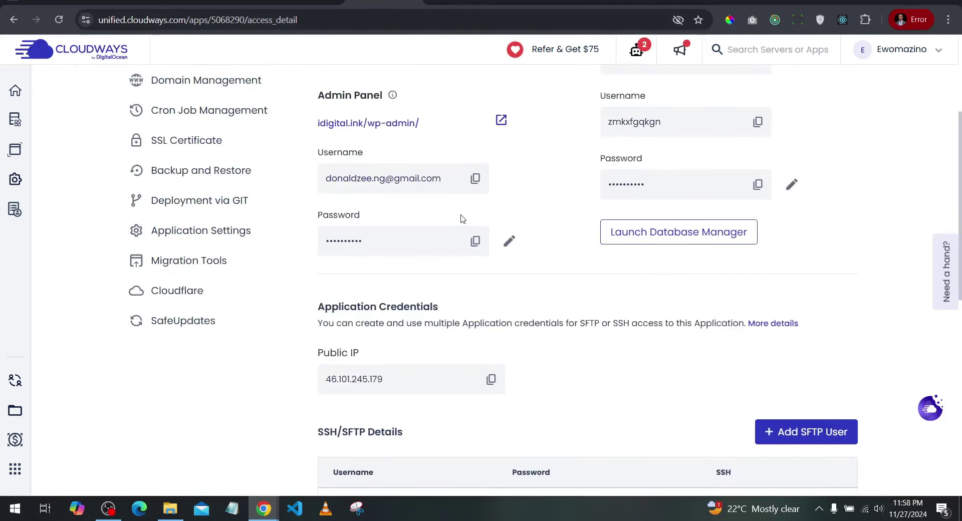
{"action": "scroll", "coordinate": [462, 219], "scroll_direction": "up", "scroll_amount": 3}
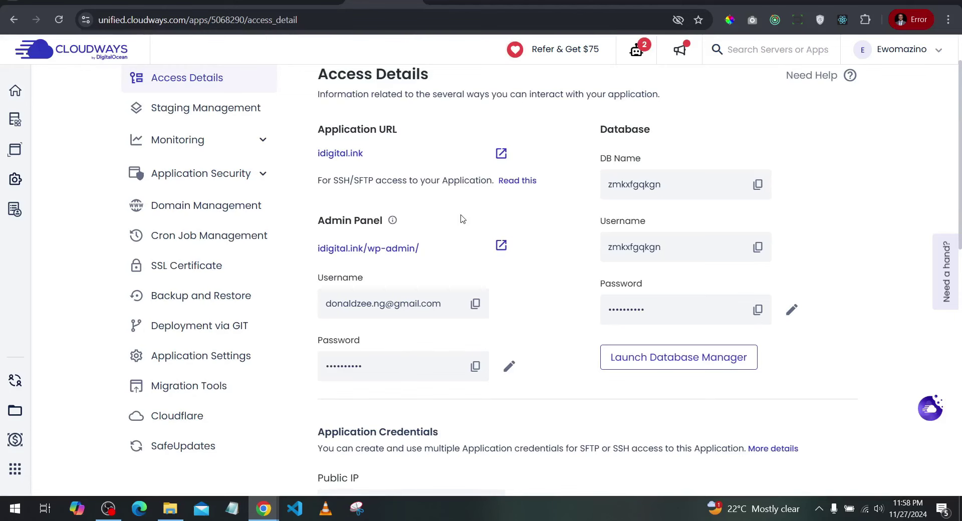
{"action": "left_click", "coordinate": [501, 153]}
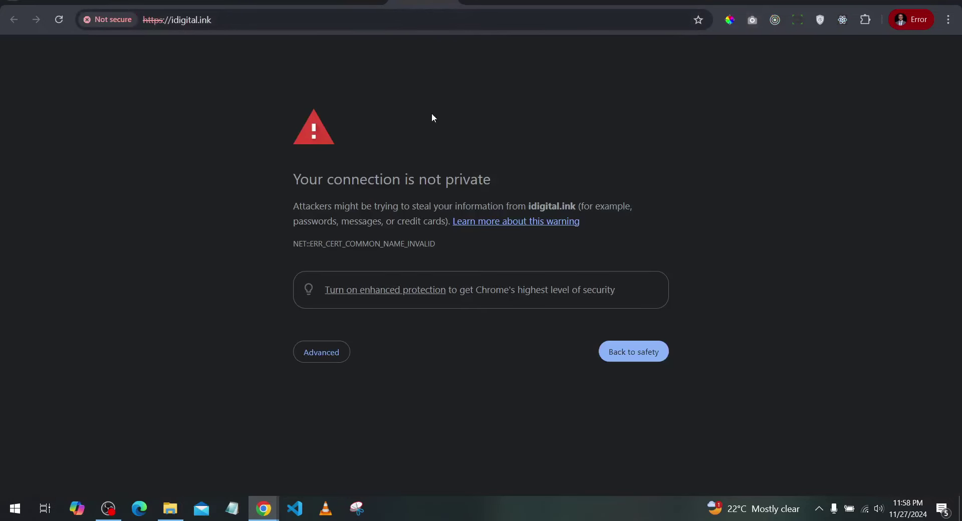
{"action": "left_click", "coordinate": [350, 3]}
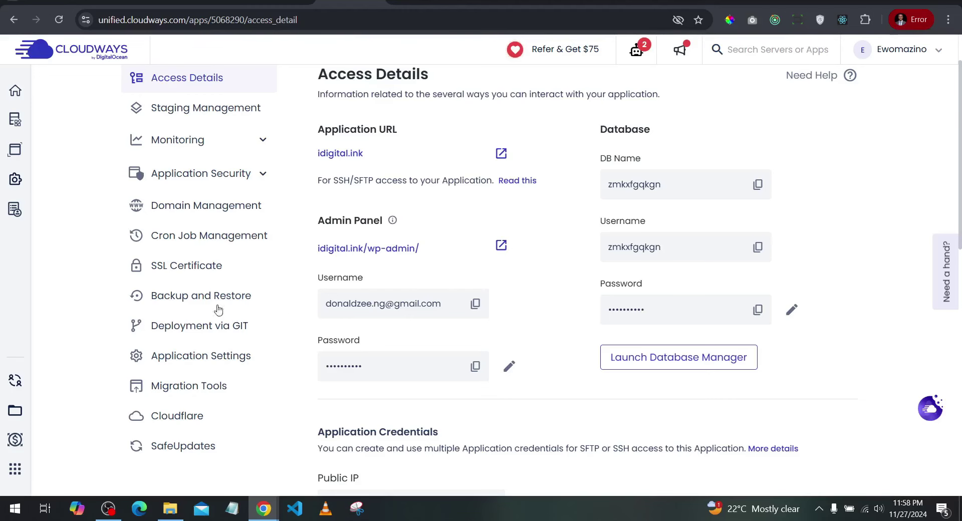
{"action": "left_click", "coordinate": [193, 269]}
{"action": "scroll", "coordinate": [451, 283], "scroll_direction": "down", "scroll_amount": 4}
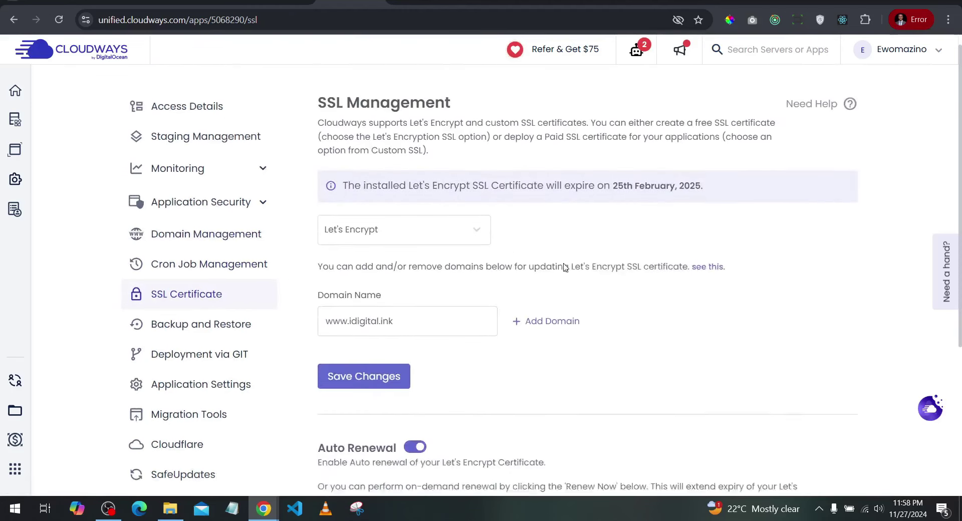
{"action": "left_click", "coordinate": [362, 230]}
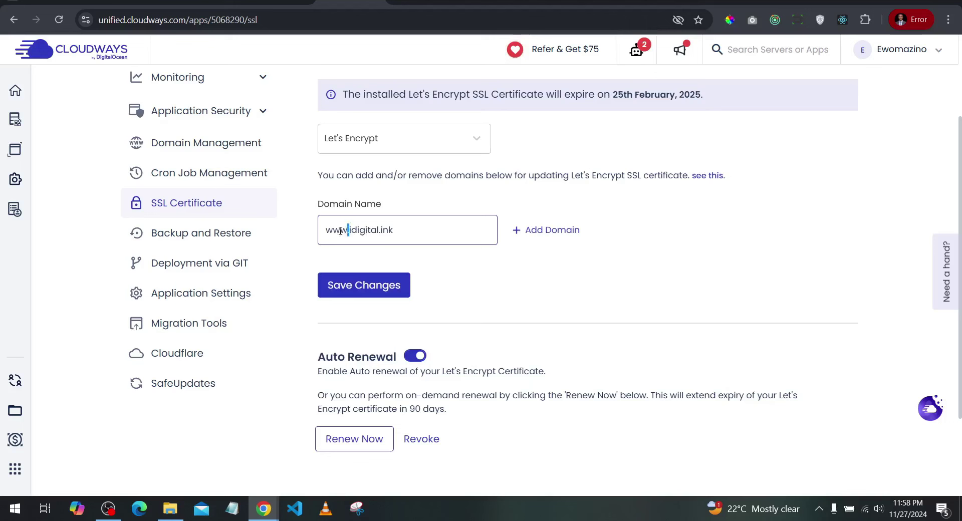
{"action": "left_click_drag", "start_coordinate": [340, 231], "coordinate": [324, 232]}
{"action": "key", "text": "BackSpace"}
{"action": "left_click", "coordinate": [364, 290]}
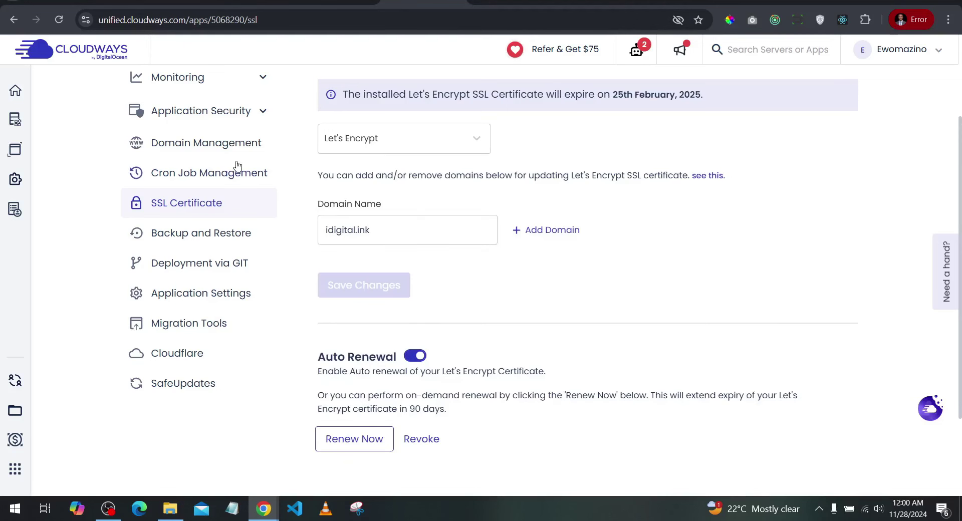
Step: Open idigital.ink from Access Details and verify its connection is secure with a valid certificate
{"action": "scroll", "coordinate": [198, 142], "scroll_direction": "up", "scroll_amount": 3}
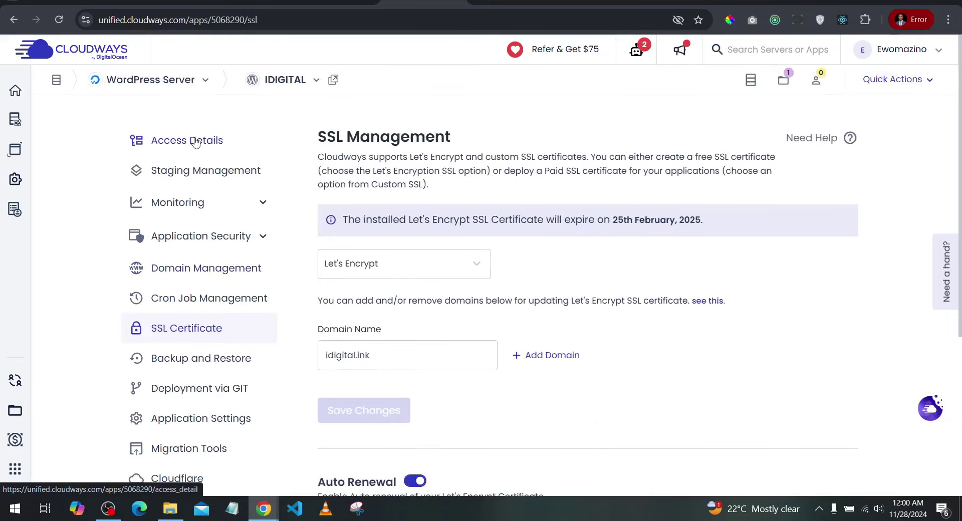
{"action": "left_click", "coordinate": [190, 141]}
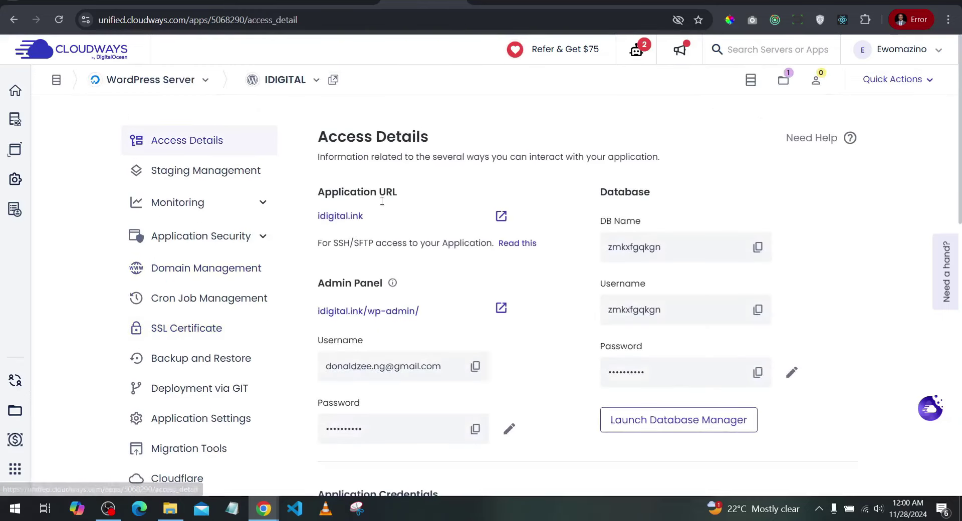
{"action": "left_click", "coordinate": [501, 216]}
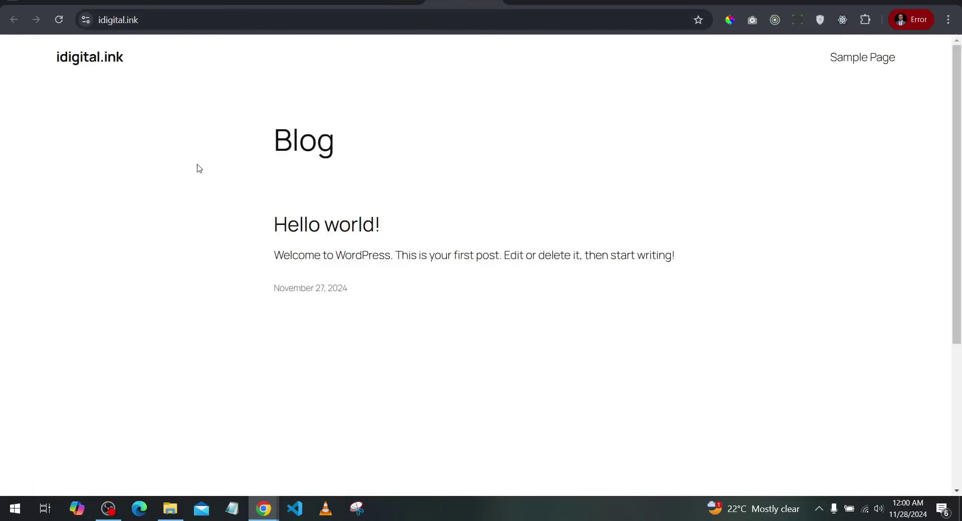
{"action": "left_click", "coordinate": [86, 21]}
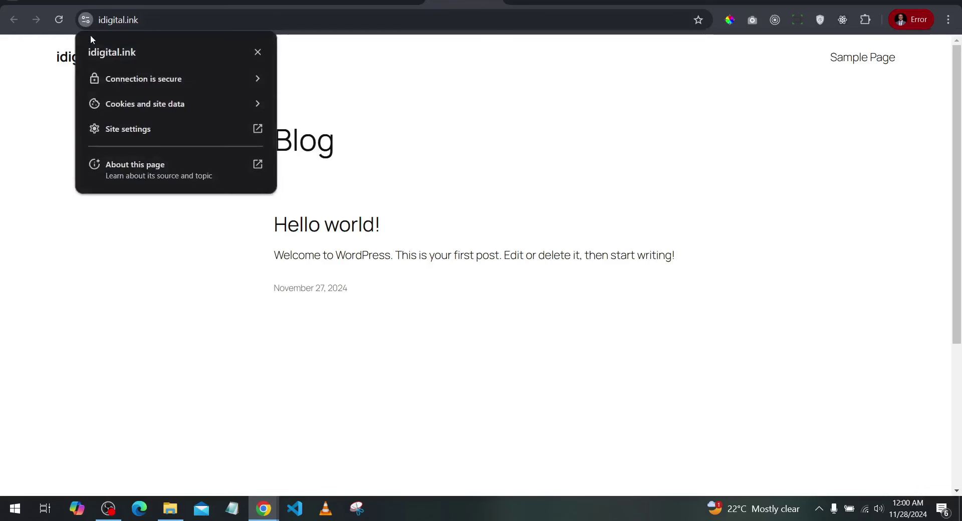
{"action": "left_click", "coordinate": [237, 78]}
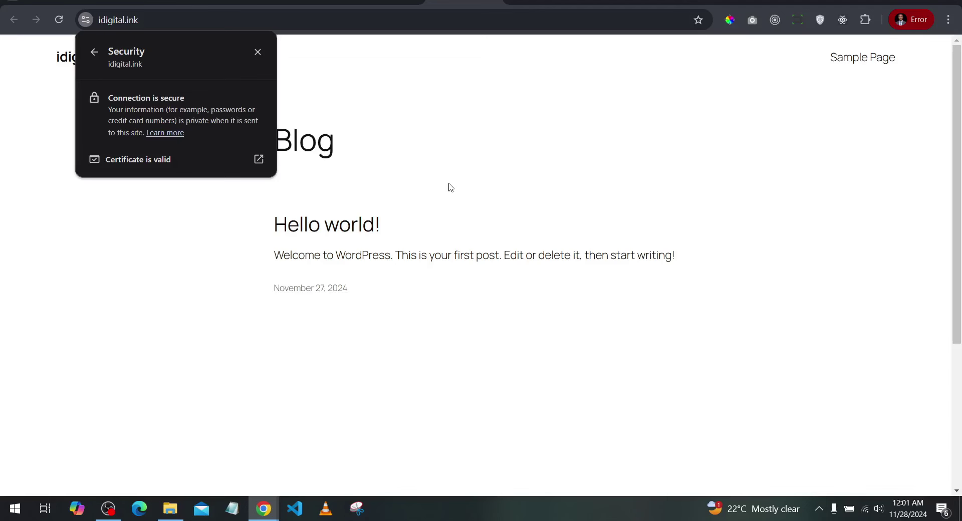
{"action": "left_click", "coordinate": [535, 343]}
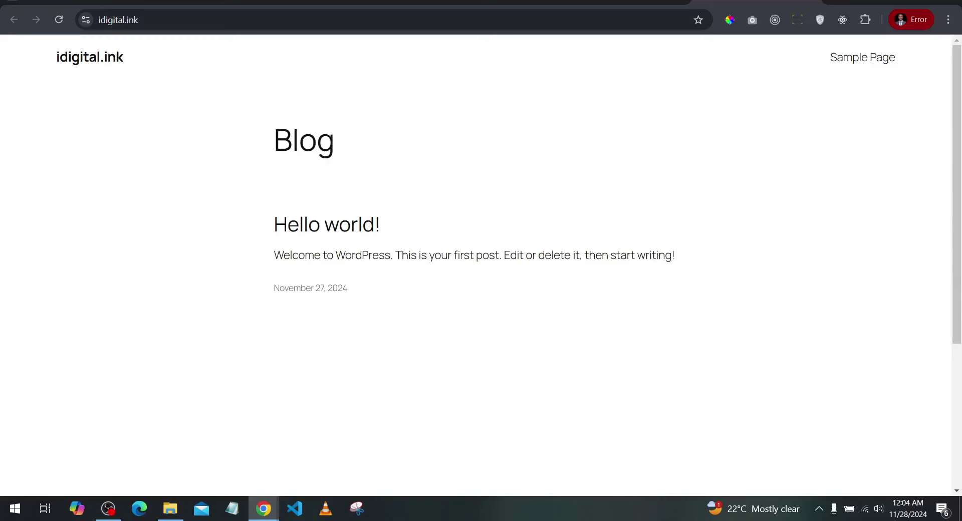
Step: On the Canva Getting Started slide, insert 'WordPress' before 'Dashboard' in the bullet list
{"action": "left_click", "coordinate": [338, 4]}
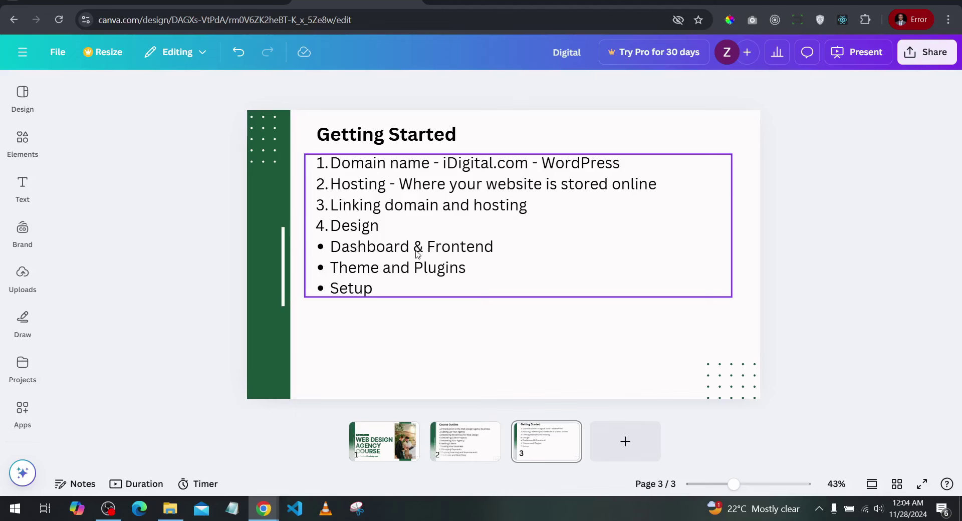
{"action": "left_click", "coordinate": [334, 248]}
{"action": "left_click", "coordinate": [334, 246]}
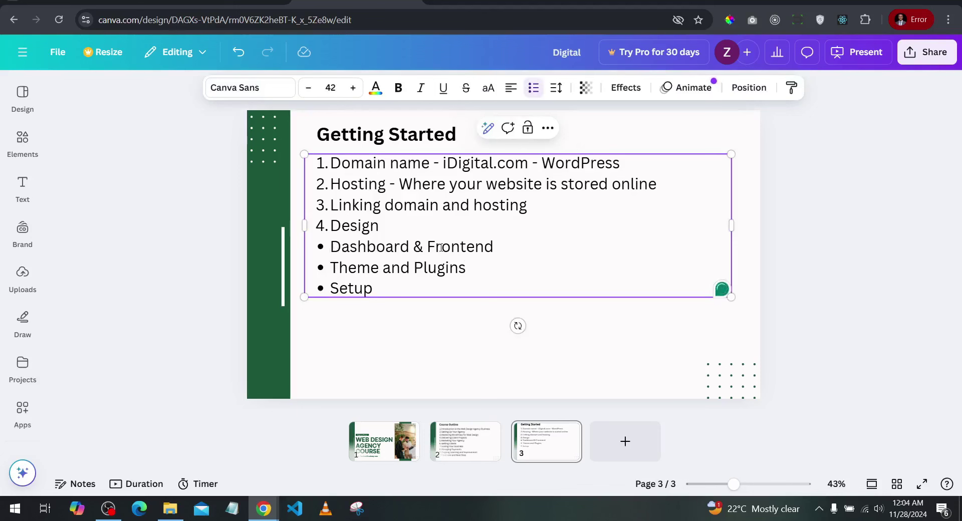
{"action": "type", "text": "WordPress"}
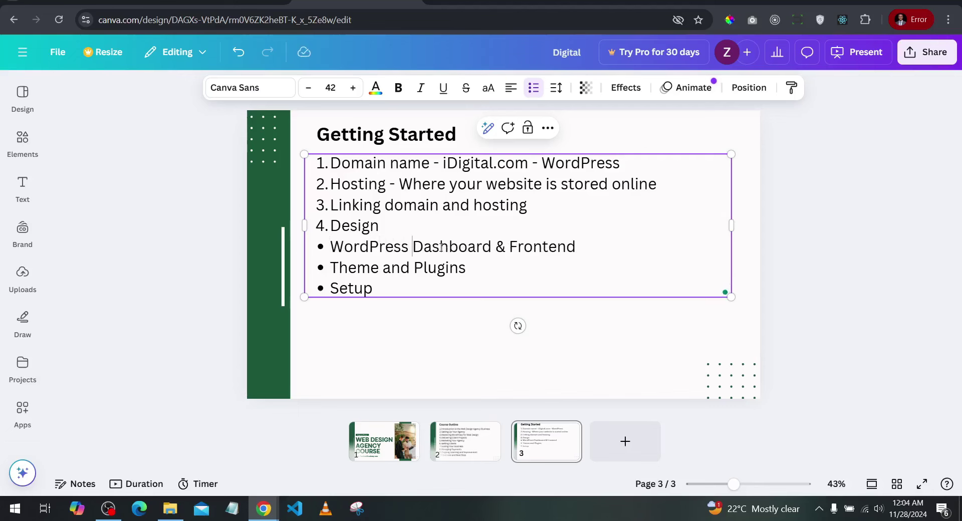
{"action": "left_click", "coordinate": [782, 216]}
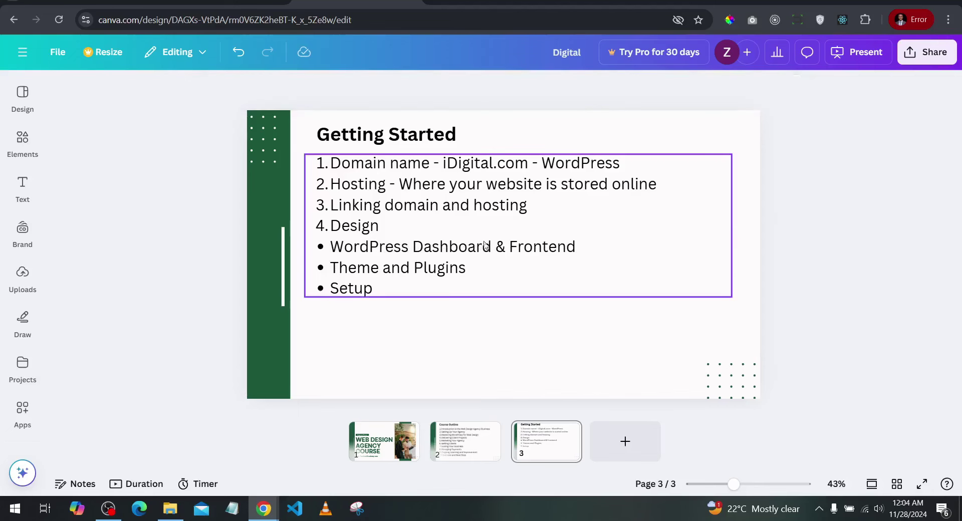
Step: Glance at the idigital.ink tab, then go back to Cloudways Access Details
{"action": "left_click", "coordinate": [704, 4]}
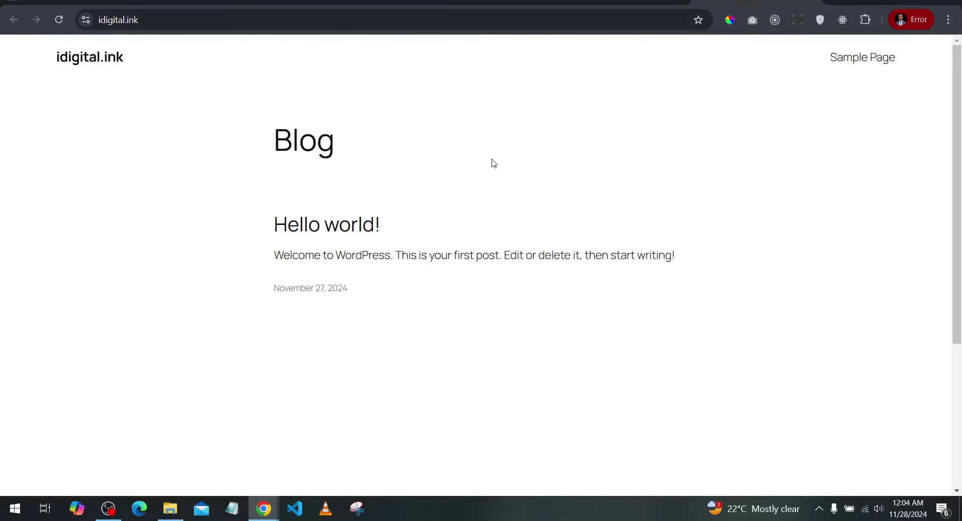
{"action": "left_click", "coordinate": [324, 3]}
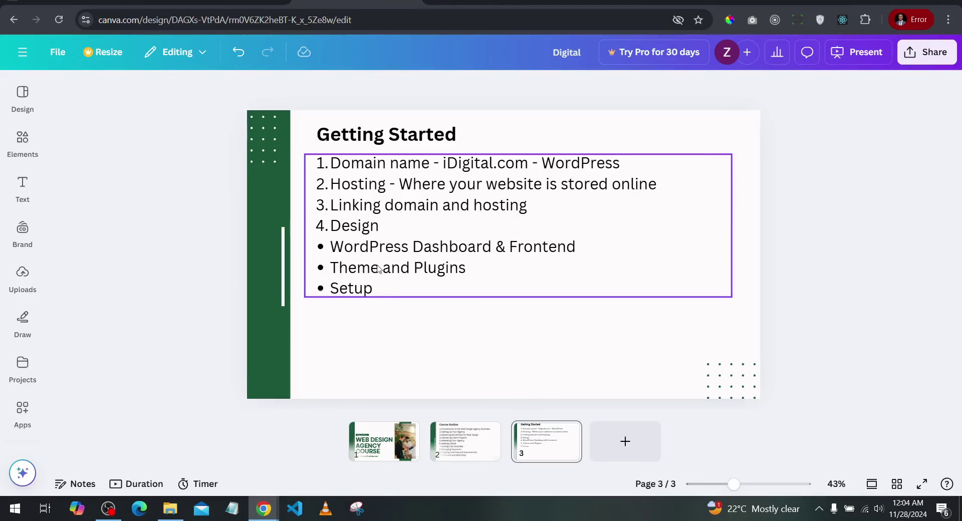
{"action": "key", "text": "ctrl+Tab"}
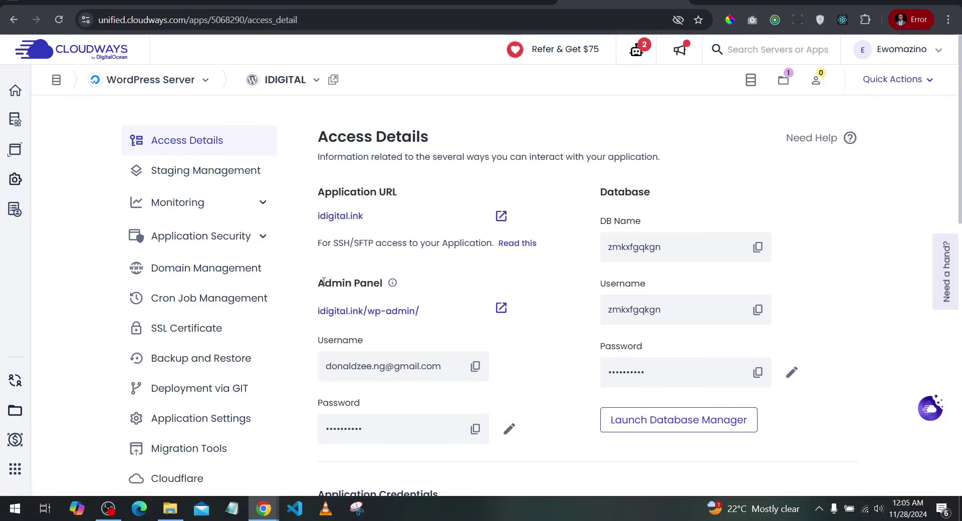
Step: Open the Admin Panel URL to reach the idigital.ink WordPress login page
{"action": "mouse_move", "coordinate": [392, 283]}
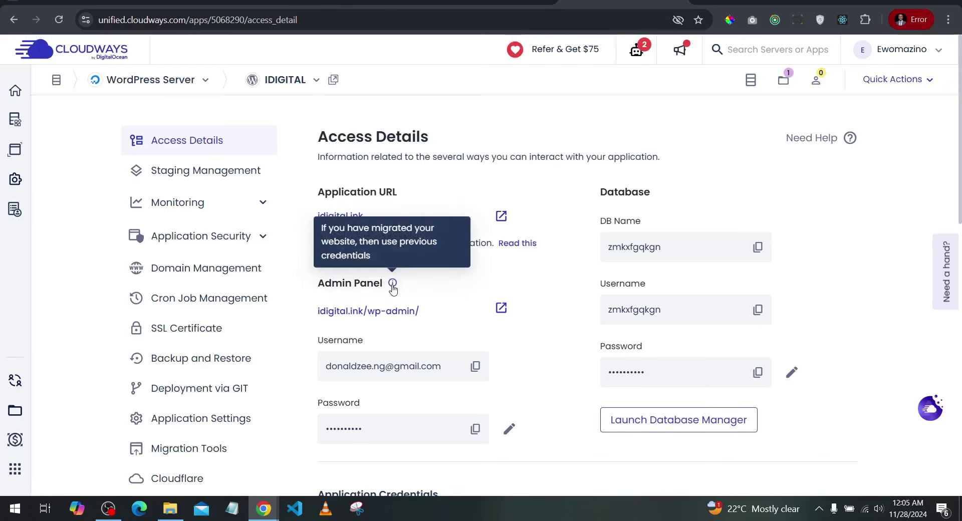
{"action": "left_click", "coordinate": [502, 309]}
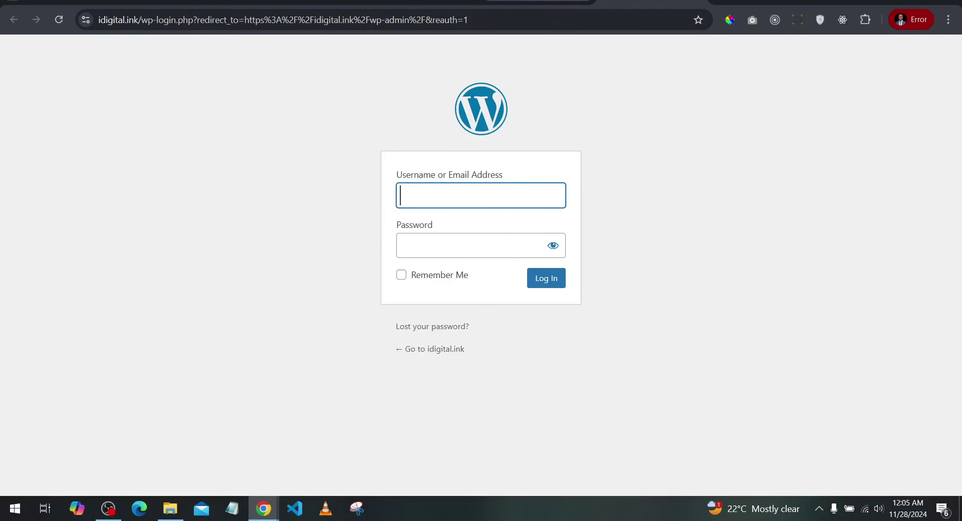
Step: Copy the WordPress admin password from Cloudways Access Details
{"action": "left_click", "coordinate": [540, 2]}
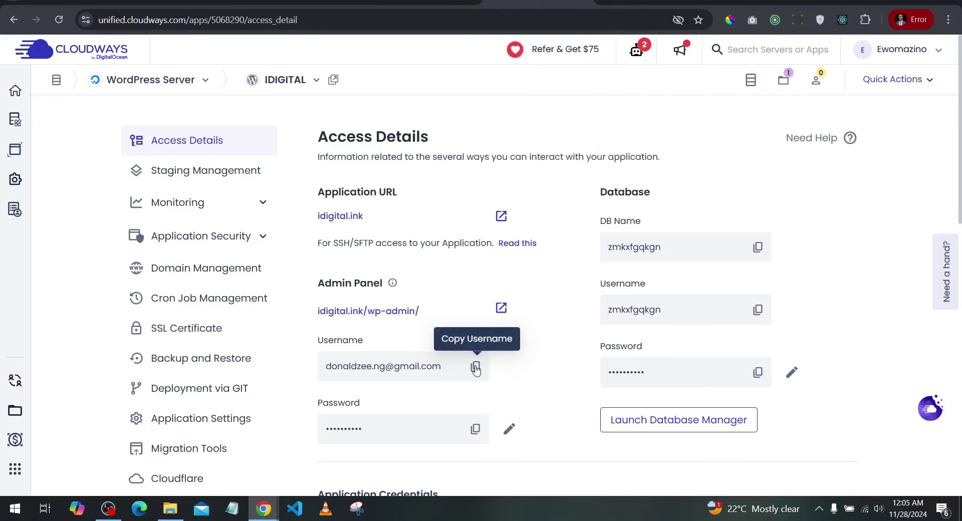
{"action": "left_click", "coordinate": [475, 430]}
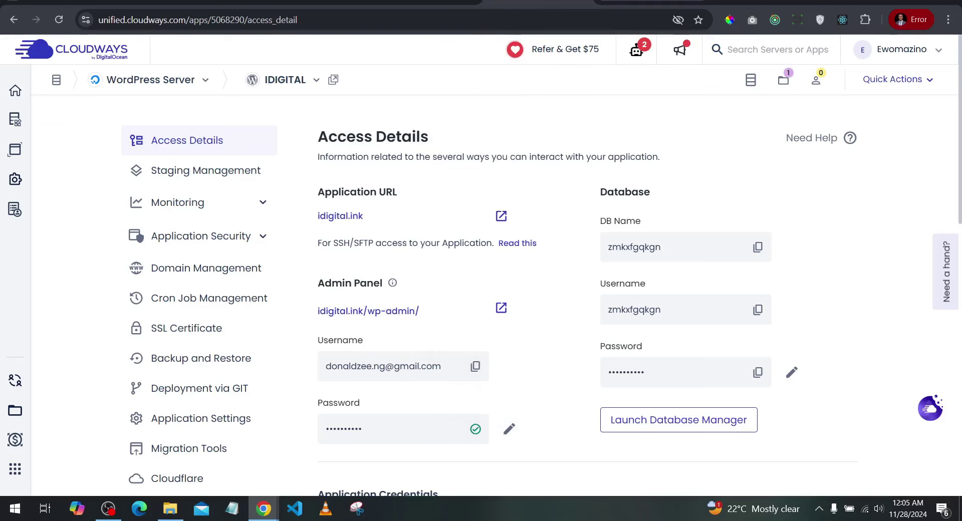
{"action": "left_click", "coordinate": [651, 2]}
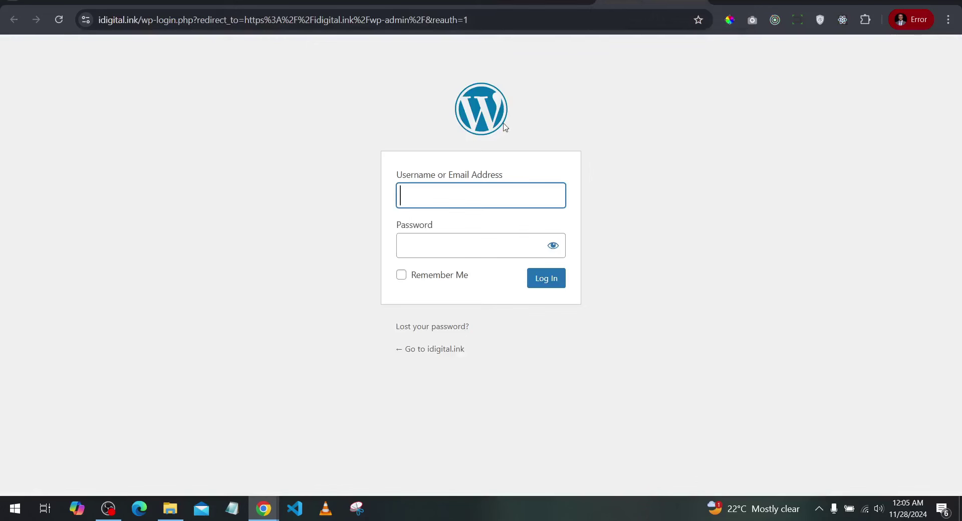
Step: Log in with the saved admin e-mail and pasted password, letting Chrome save the login
{"action": "left_click", "coordinate": [457, 190]}
{"action": "left_click", "coordinate": [491, 226]}
{"action": "left_click", "coordinate": [454, 246]}
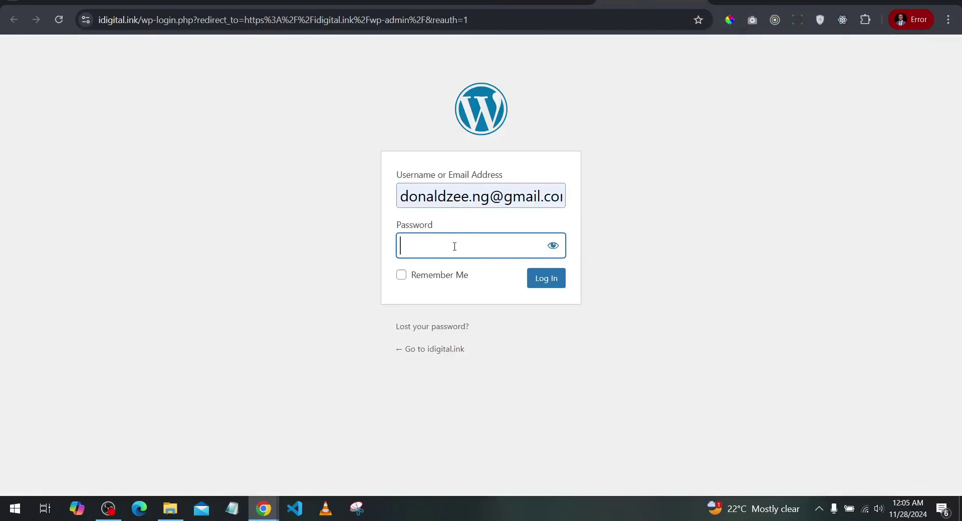
{"action": "key", "text": "ctrl+v"}
{"action": "left_click", "coordinate": [551, 282]}
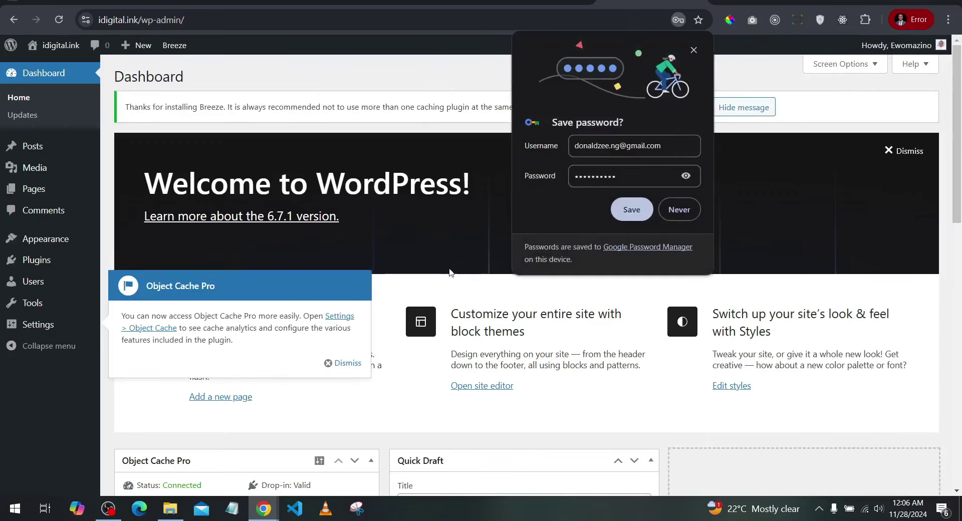
{"action": "left_click", "coordinate": [632, 211]}
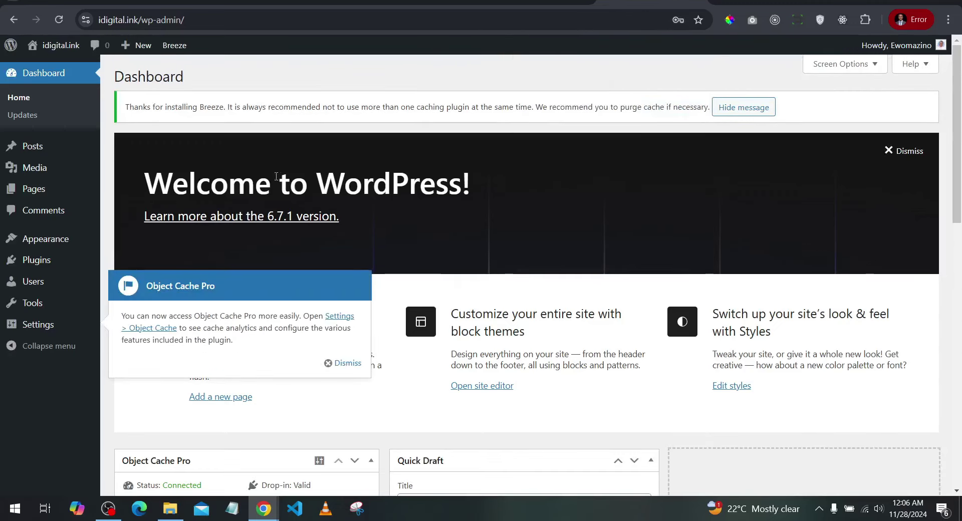
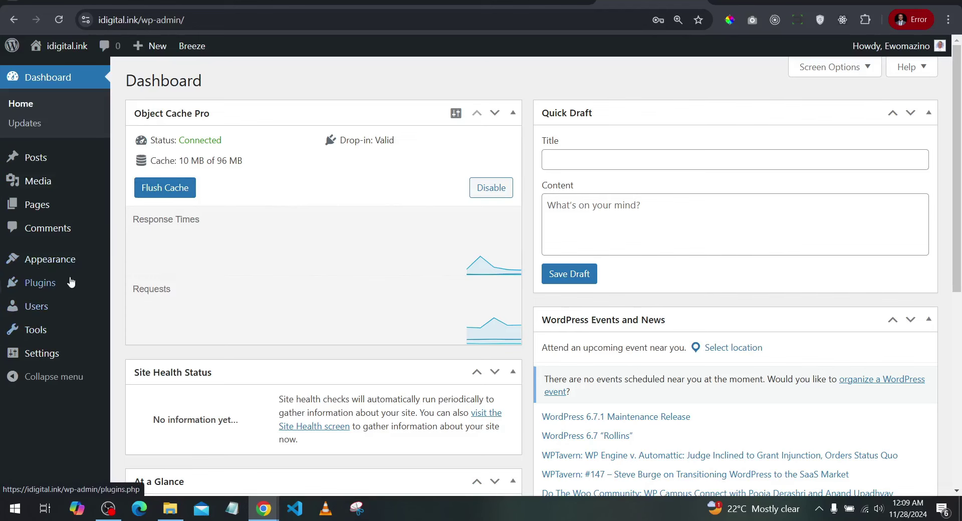
Step: In Screen Options, uncheck WordPress Events and News, Quick Draft and Activity
{"action": "mouse_move", "coordinate": [46, 289]}
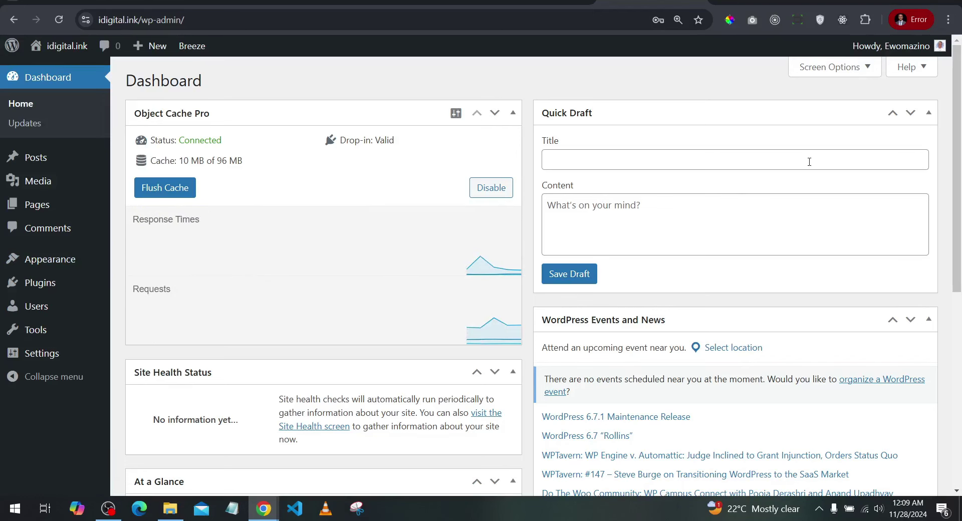
{"action": "left_click", "coordinate": [866, 71]}
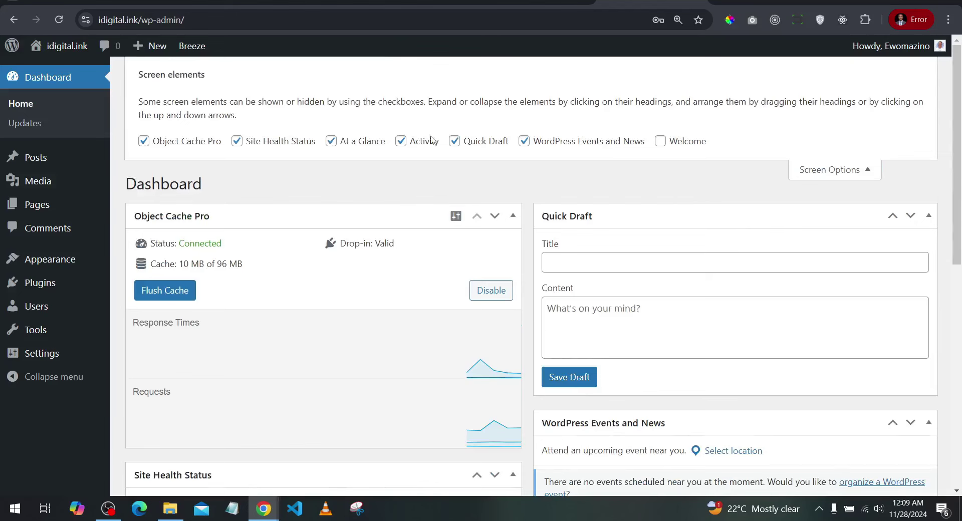
{"action": "left_click", "coordinate": [526, 143]}
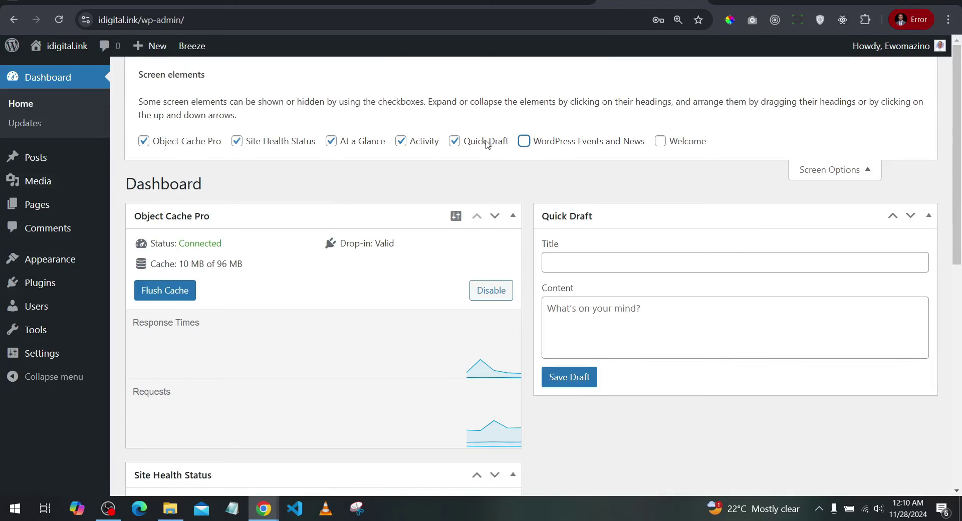
{"action": "left_click", "coordinate": [455, 142]}
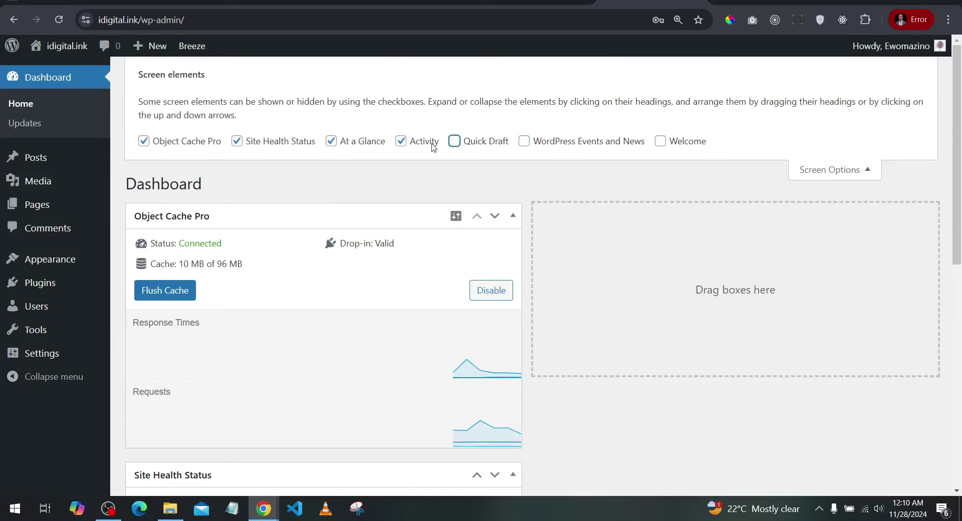
{"action": "scroll", "coordinate": [423, 148], "scroll_direction": "down", "scroll_amount": 3}
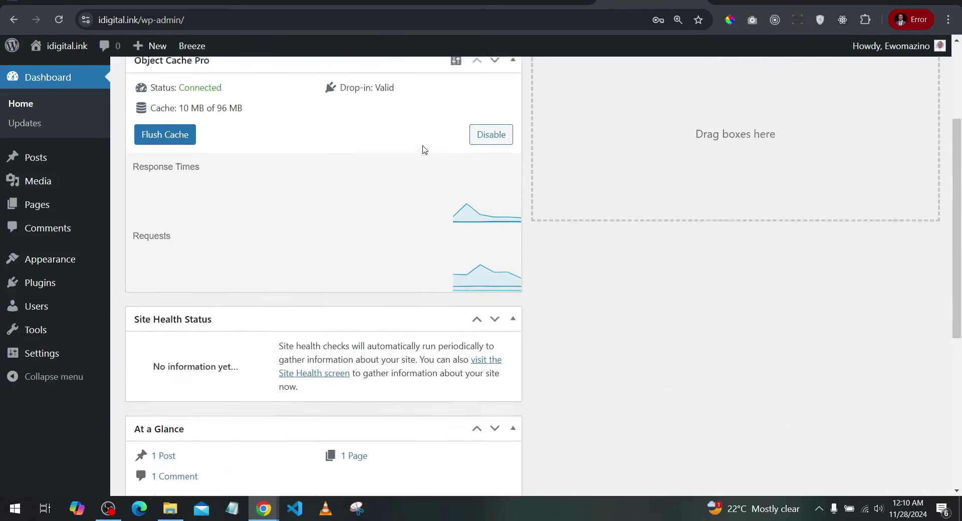
{"action": "scroll", "coordinate": [425, 150], "scroll_direction": "up", "scroll_amount": 3}
{"action": "scroll", "coordinate": [426, 153], "scroll_direction": "down", "scroll_amount": 4}
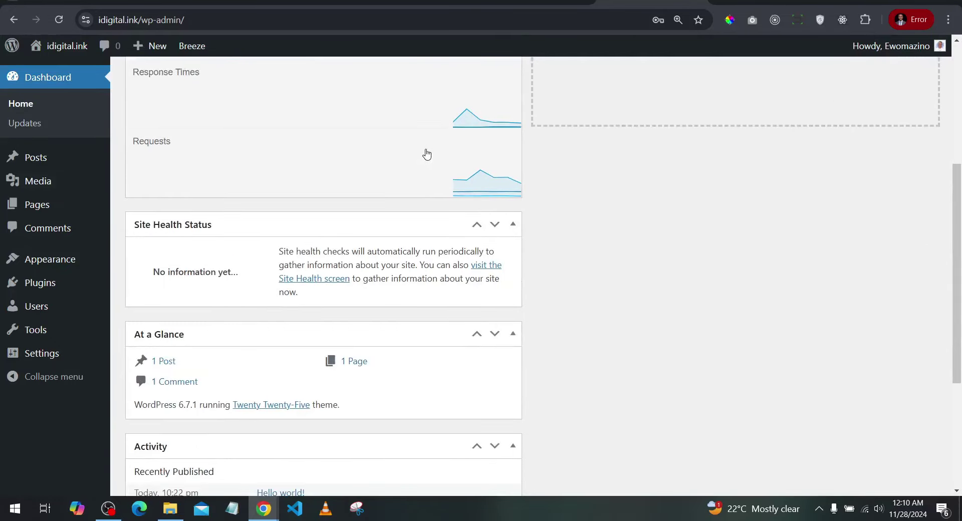
{"action": "scroll", "coordinate": [426, 154], "scroll_direction": "down", "scroll_amount": 1}
{"action": "scroll", "coordinate": [428, 153], "scroll_direction": "up", "scroll_amount": 5}
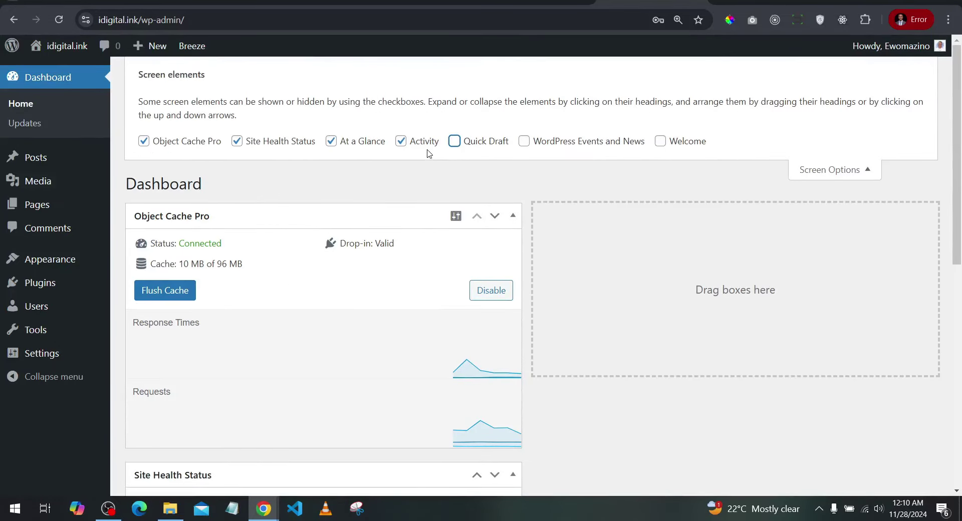
{"action": "left_click", "coordinate": [401, 144]}
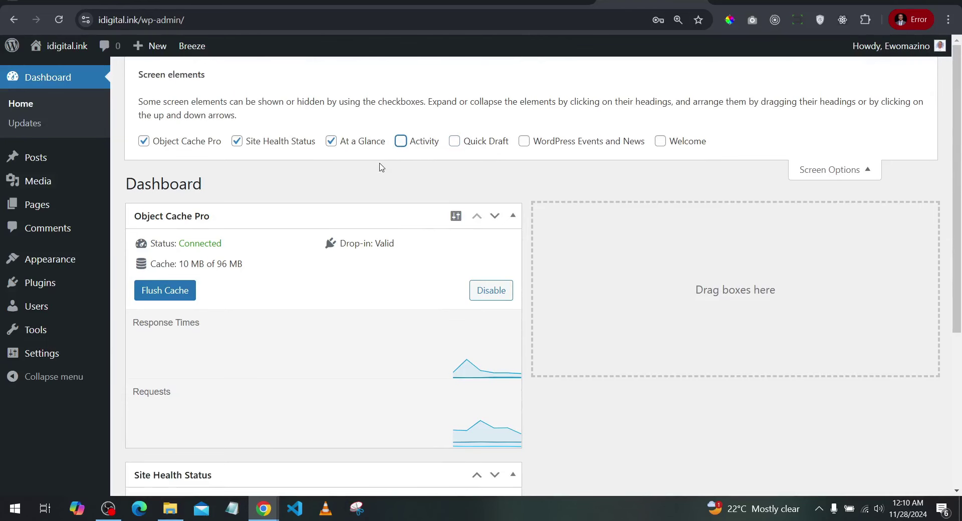
{"action": "scroll", "coordinate": [394, 181], "scroll_direction": "down", "scroll_amount": 3}
{"action": "scroll", "coordinate": [382, 172], "scroll_direction": "up", "scroll_amount": 1}
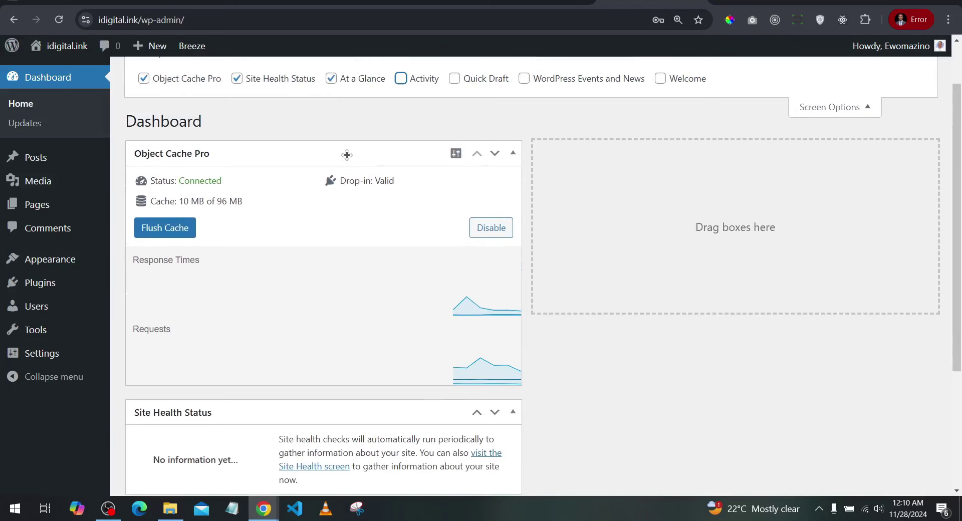
Step: Move Object Cache Pro right, place At a Glance above Site Health Status, then hide Site Health Status
{"action": "left_click_drag", "start_coordinate": [346, 154], "coordinate": [731, 185]}
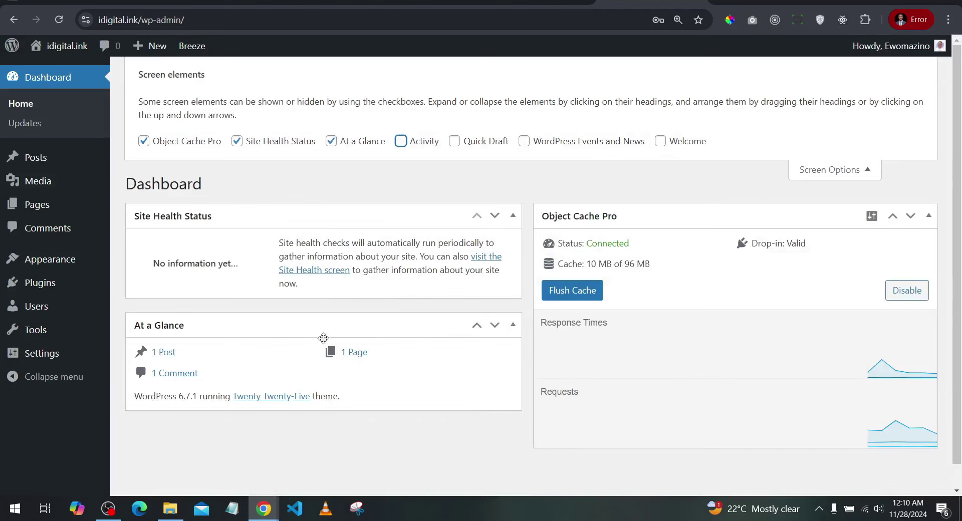
{"action": "left_click_drag", "start_coordinate": [242, 325], "coordinate": [267, 216]}
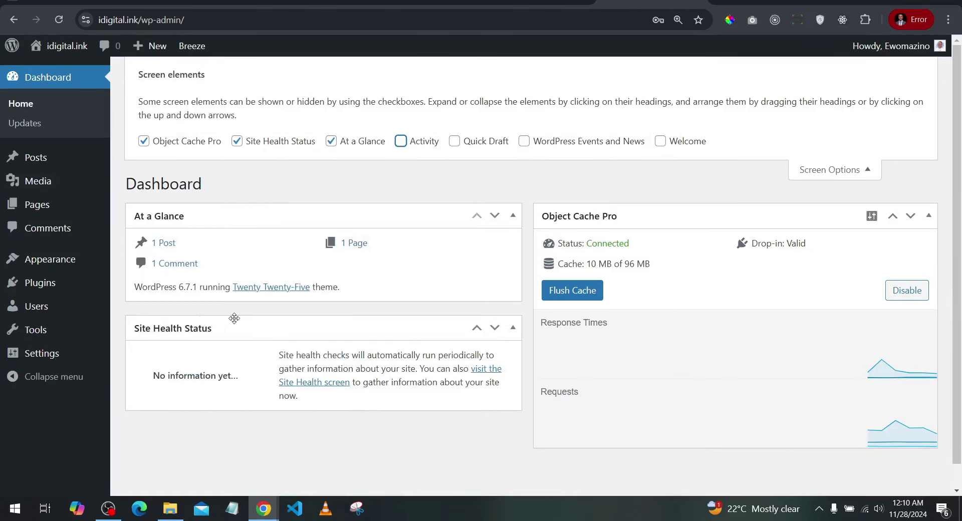
{"action": "scroll", "coordinate": [347, 239], "scroll_direction": "down", "scroll_amount": 1}
{"action": "scroll", "coordinate": [313, 181], "scroll_direction": "up", "scroll_amount": 1}
{"action": "left_click", "coordinate": [251, 143]}
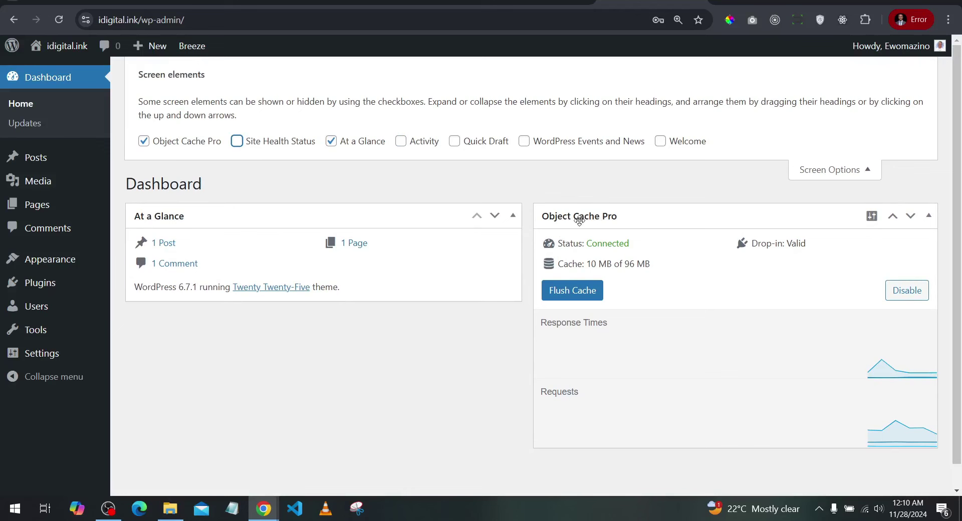
{"action": "left_click", "coordinate": [865, 173]}
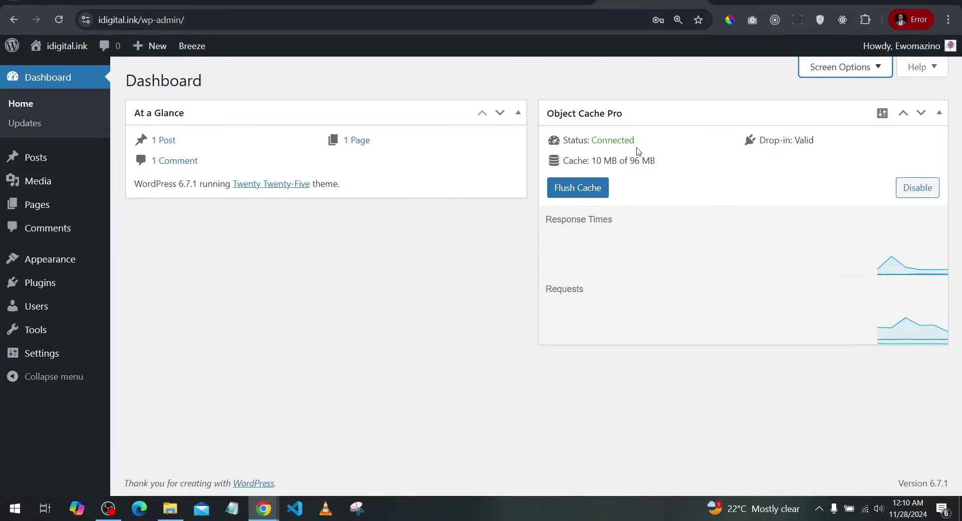
{"action": "mouse_move", "coordinate": [68, 260]}
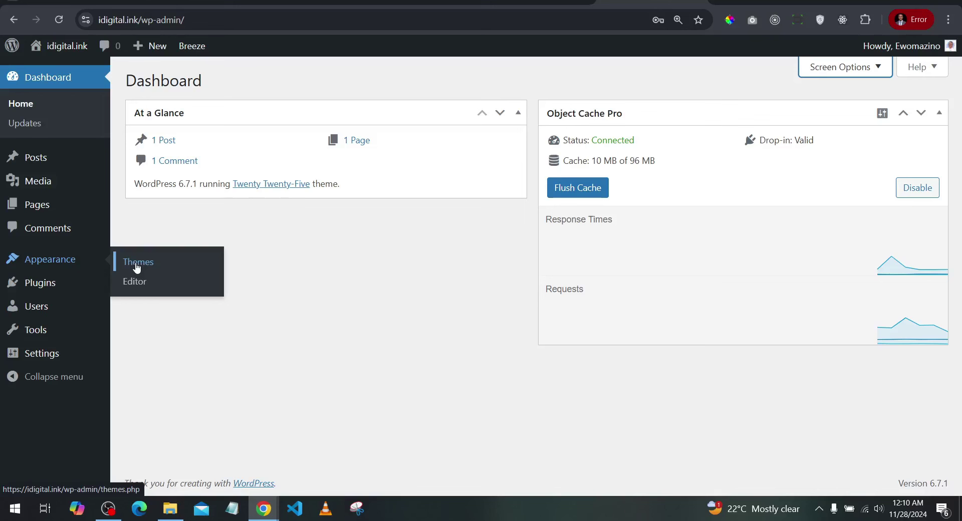
Step: From Appearance > Themes, open Add New Theme and browse the Popular themes
{"action": "left_click", "coordinate": [136, 265]}
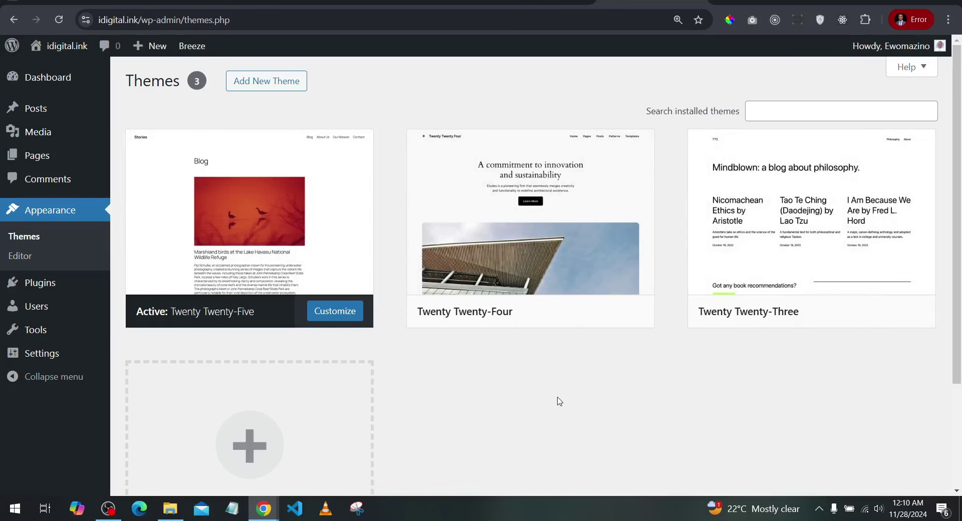
{"action": "left_click", "coordinate": [273, 88]}
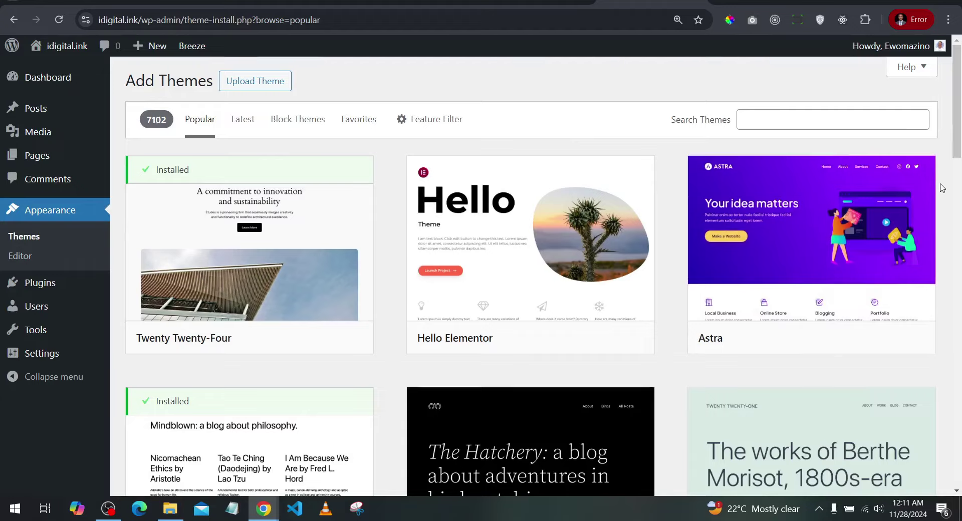
{"action": "scroll", "coordinate": [942, 188], "scroll_direction": "down", "scroll_amount": 10}
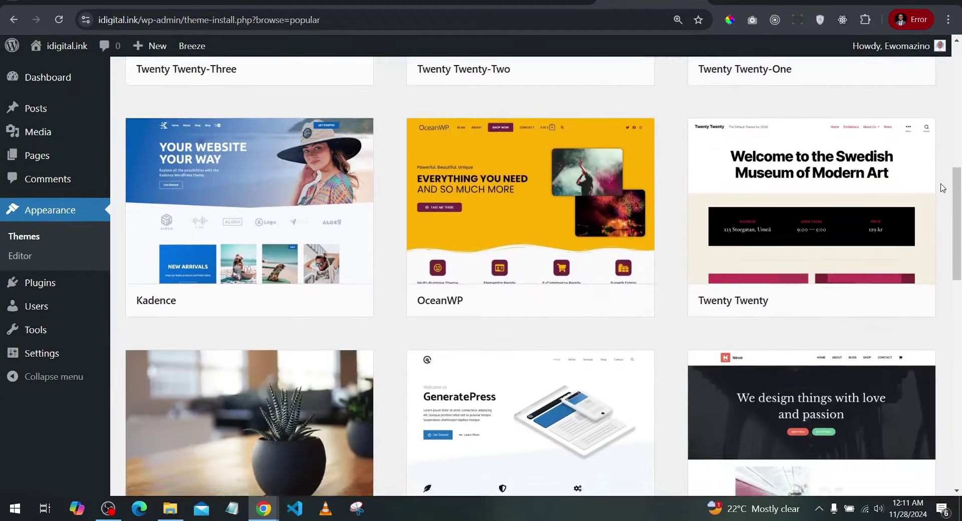
{"action": "scroll", "coordinate": [941, 188], "scroll_direction": "down", "scroll_amount": 10}
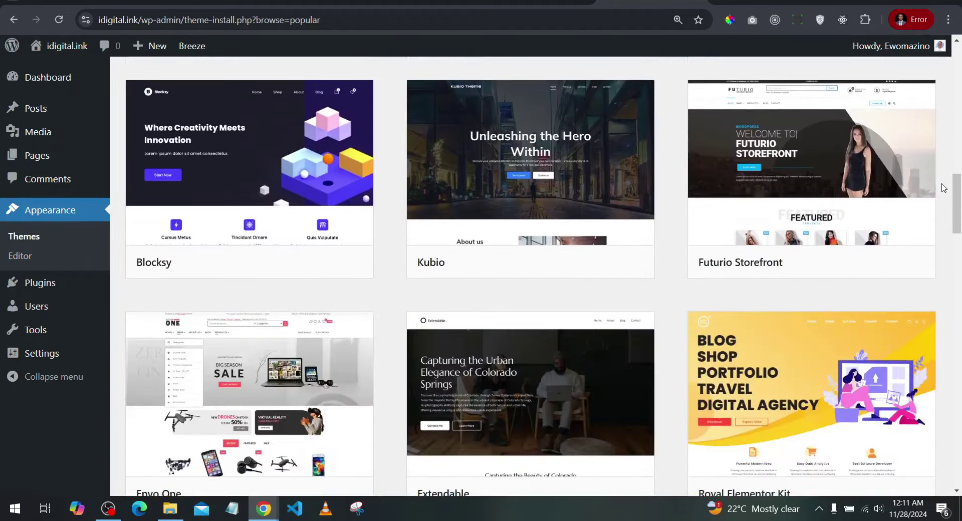
{"action": "scroll", "coordinate": [941, 188], "scroll_direction": "down", "scroll_amount": 3}
{"action": "scroll", "coordinate": [944, 188], "scroll_direction": "up", "scroll_amount": 14}
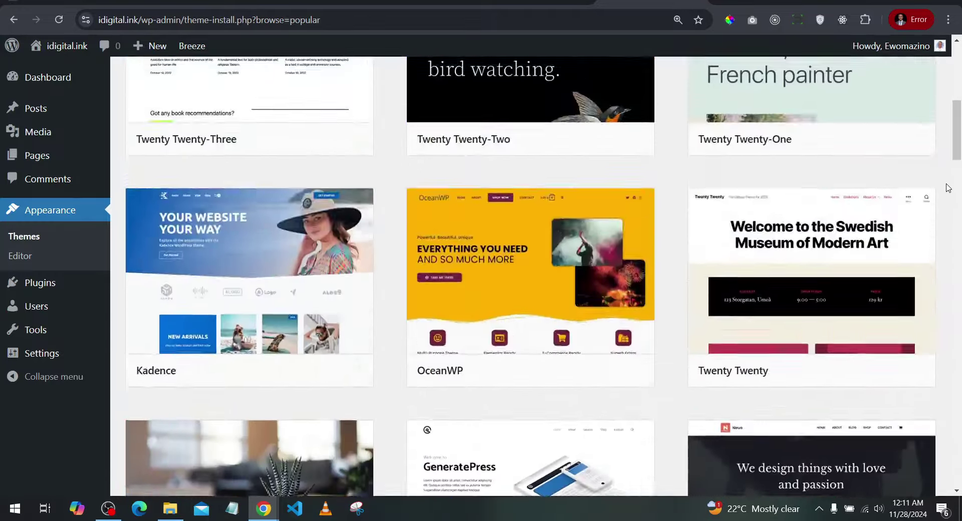
{"action": "scroll", "coordinate": [948, 188], "scroll_direction": "up", "scroll_amount": 7}
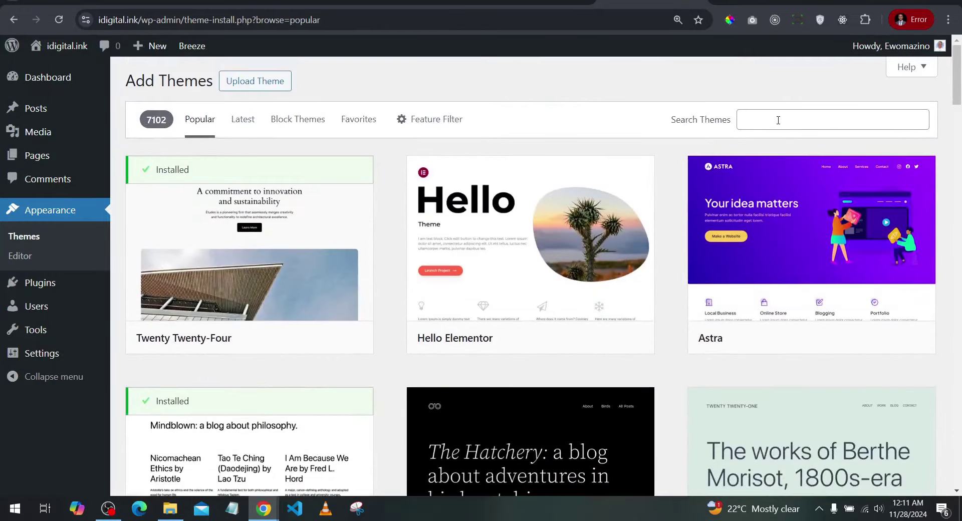
Step: Search the theme catalogue for 'shop' and browse the results
{"action": "left_click", "coordinate": [778, 120]}
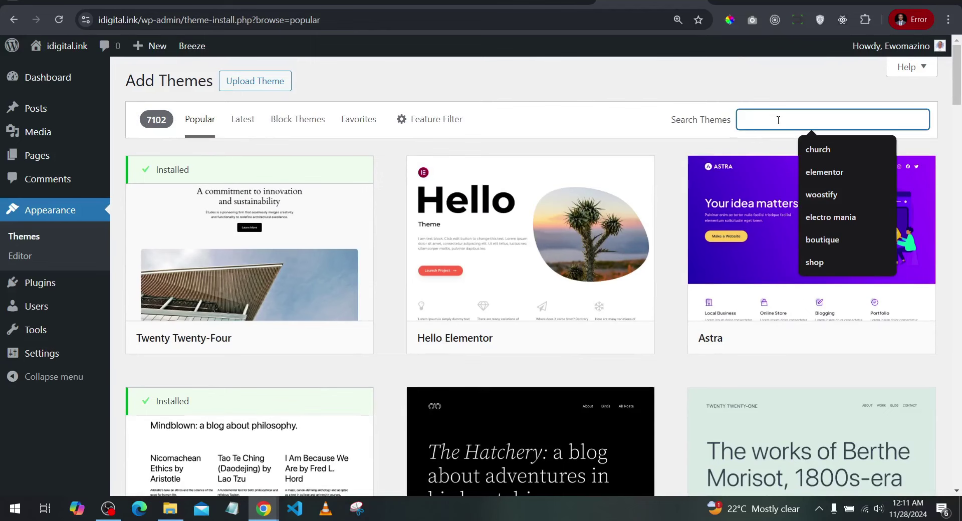
{"action": "type", "text": "shop"}
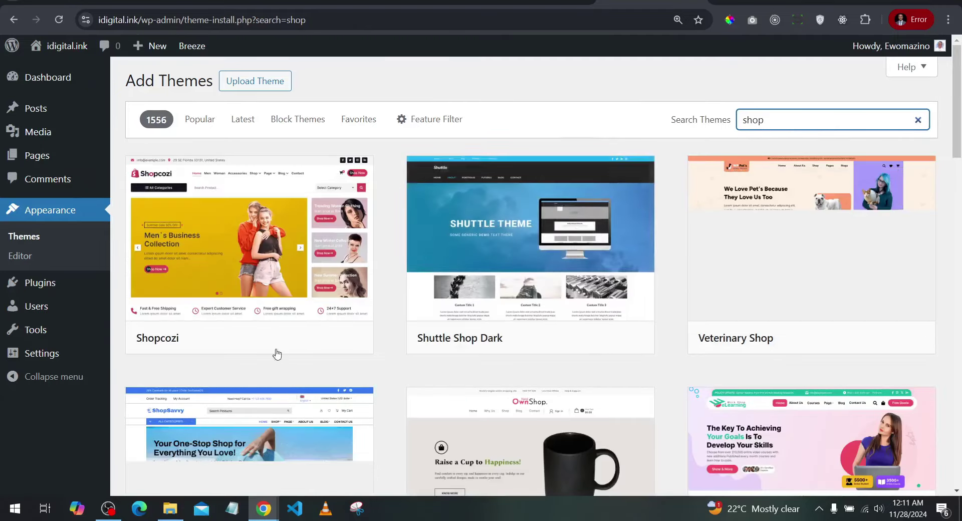
{"action": "scroll", "coordinate": [940, 240], "scroll_direction": "down", "scroll_amount": 1}
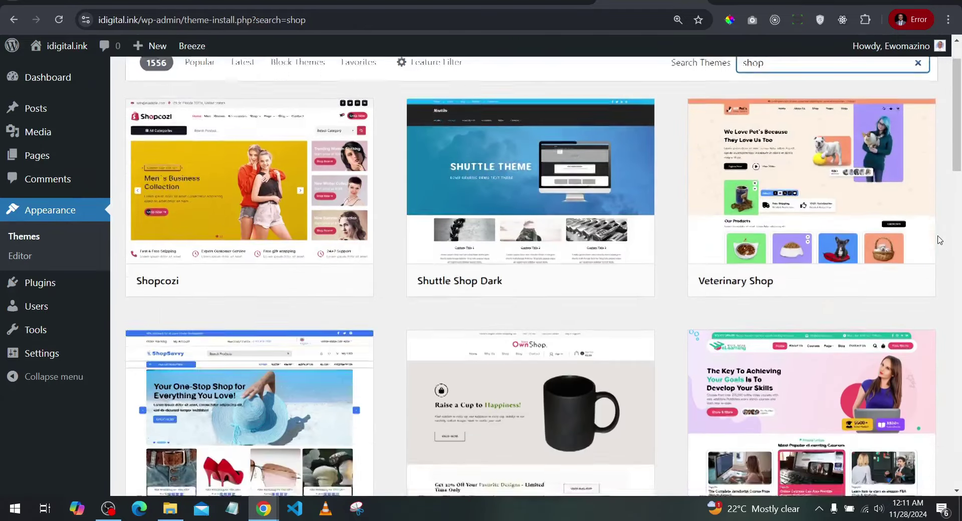
{"action": "scroll", "coordinate": [939, 240], "scroll_direction": "down", "scroll_amount": 5}
{"action": "scroll", "coordinate": [940, 237], "scroll_direction": "up", "scroll_amount": 6}
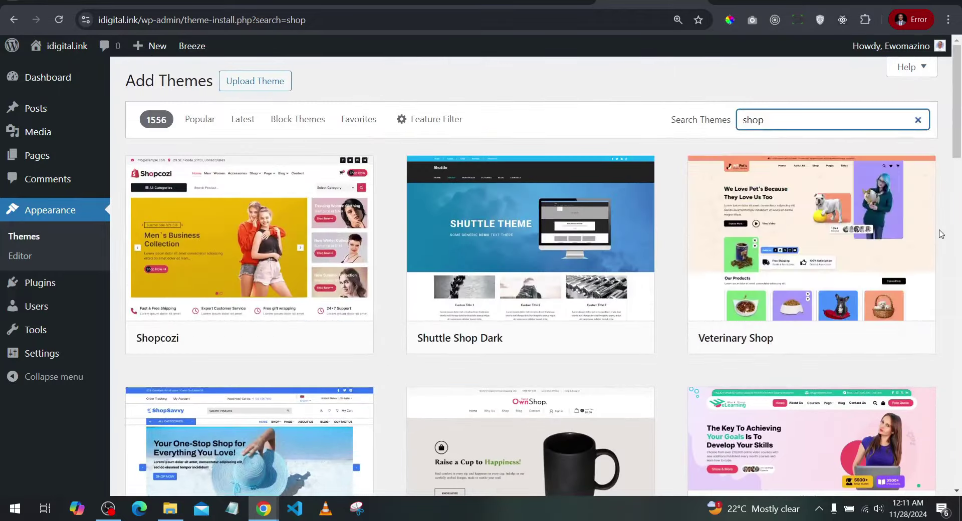
Step: Clear the search, return to Appearance > Themes and reopen Add New Theme
{"action": "key", "text": "BackSpace"}
{"action": "key", "text": "BackSpace"}
{"action": "key", "text": "BackSpace"}
{"action": "key", "text": "BackSpace"}
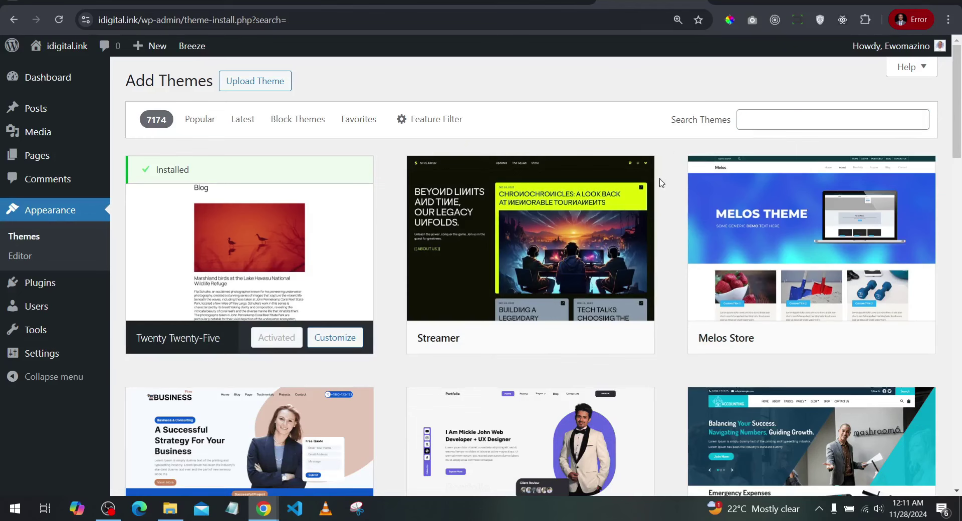
{"action": "mouse_move", "coordinate": [561, 281]}
{"action": "scroll", "coordinate": [561, 286], "scroll_direction": "down", "scroll_amount": 1}
{"action": "scroll", "coordinate": [453, 258], "scroll_direction": "up", "scroll_amount": 1}
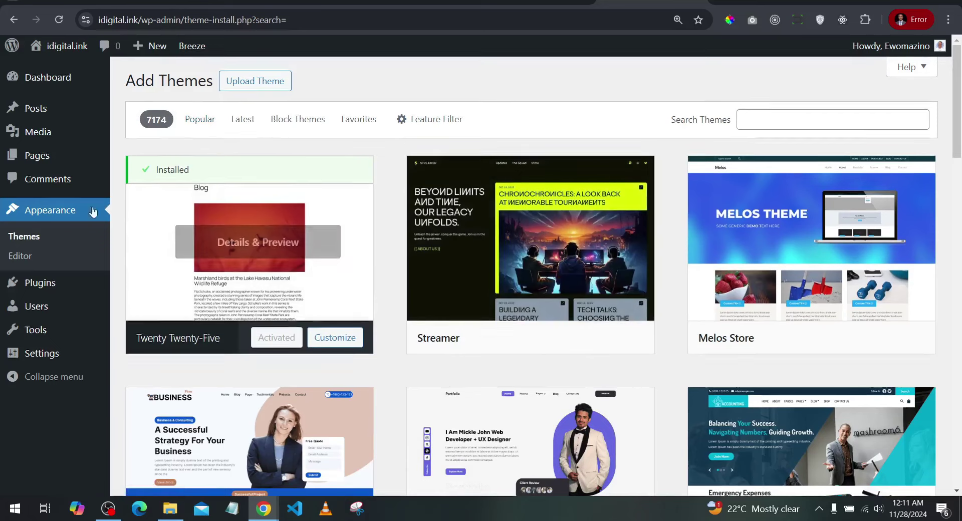
{"action": "left_click", "coordinate": [23, 239]}
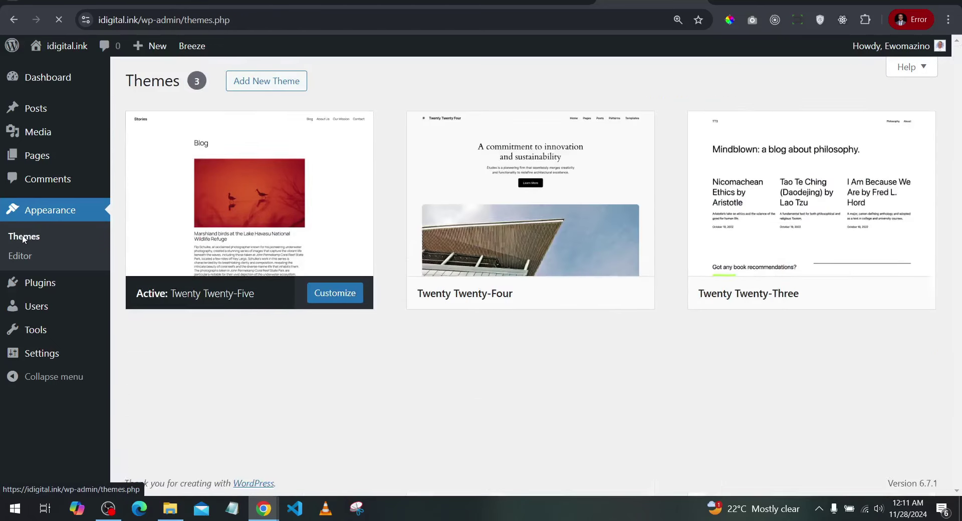
{"action": "left_click", "coordinate": [266, 82]}
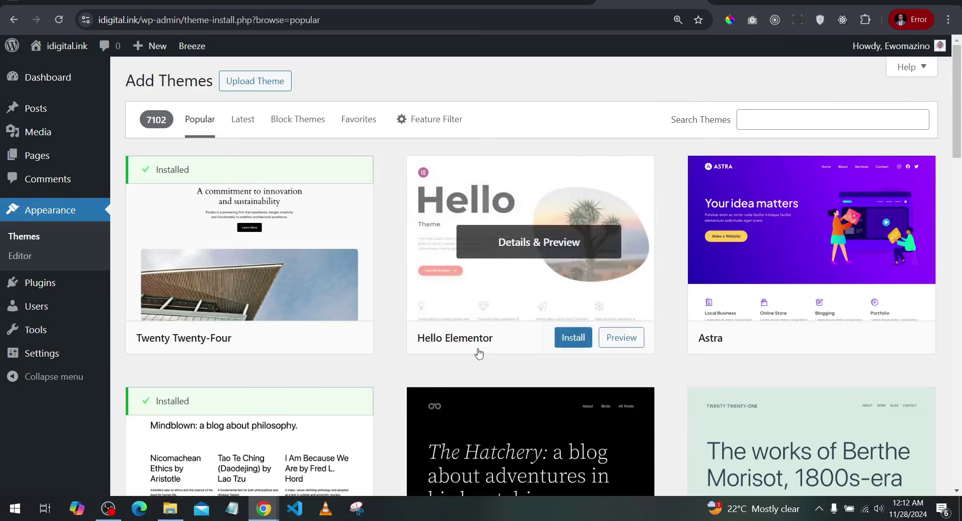
Step: Install and activate the Astra theme, then dismiss its starter templates banner
{"action": "mouse_move", "coordinate": [712, 343]}
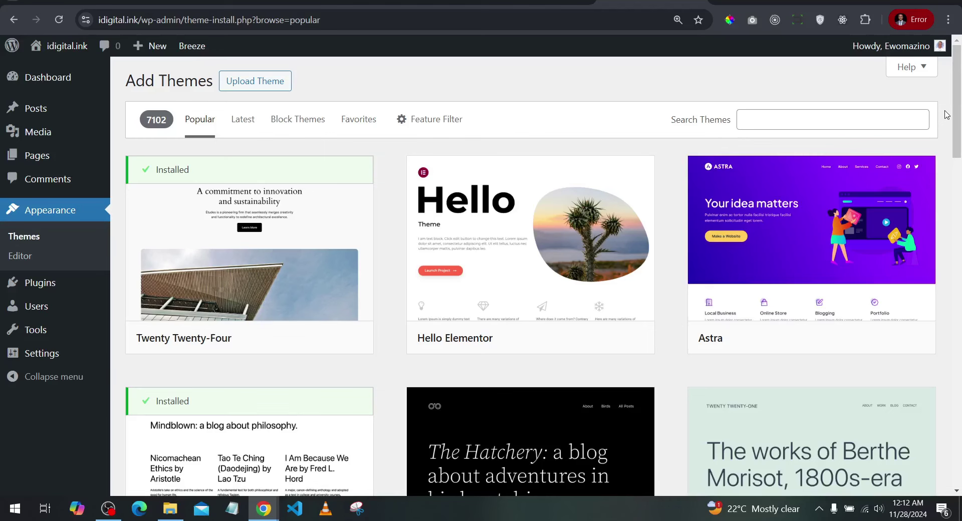
{"action": "mouse_move", "coordinate": [824, 198]}
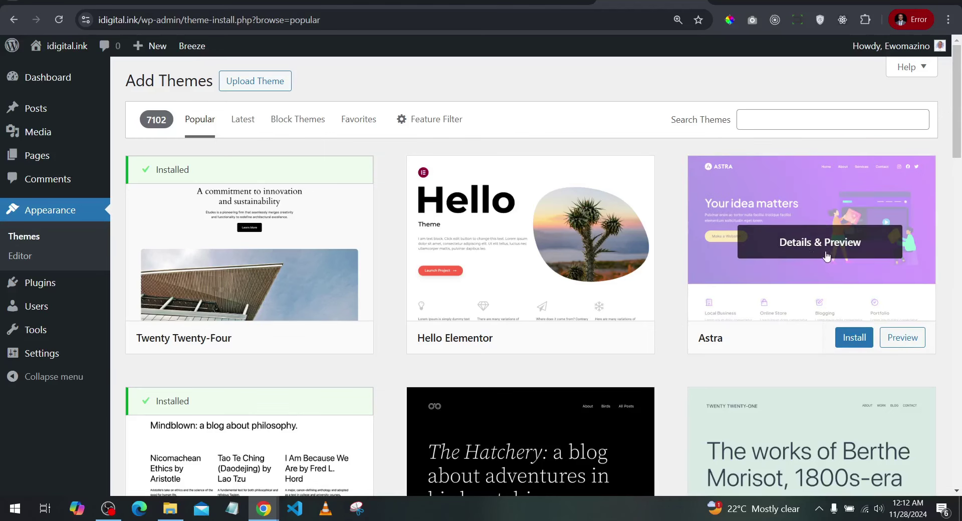
{"action": "left_click", "coordinate": [855, 340]}
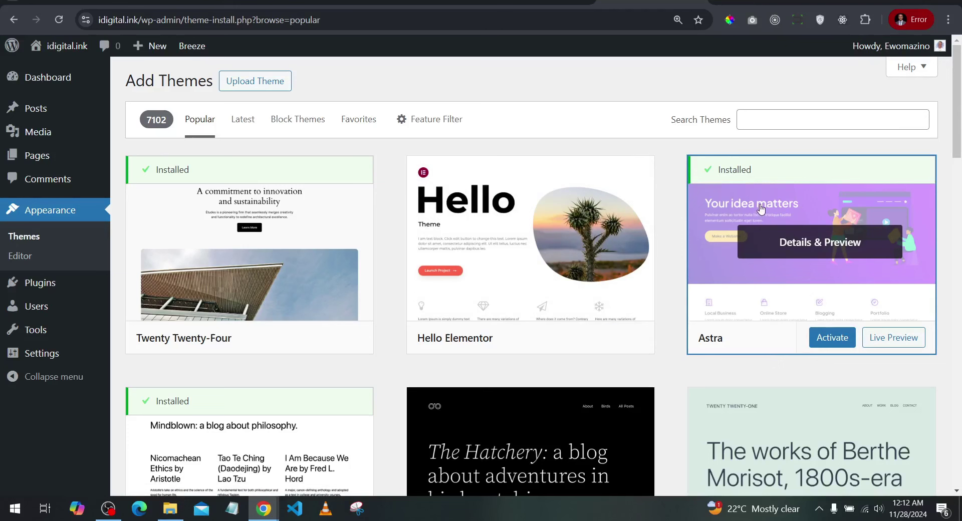
{"action": "left_click", "coordinate": [834, 344]}
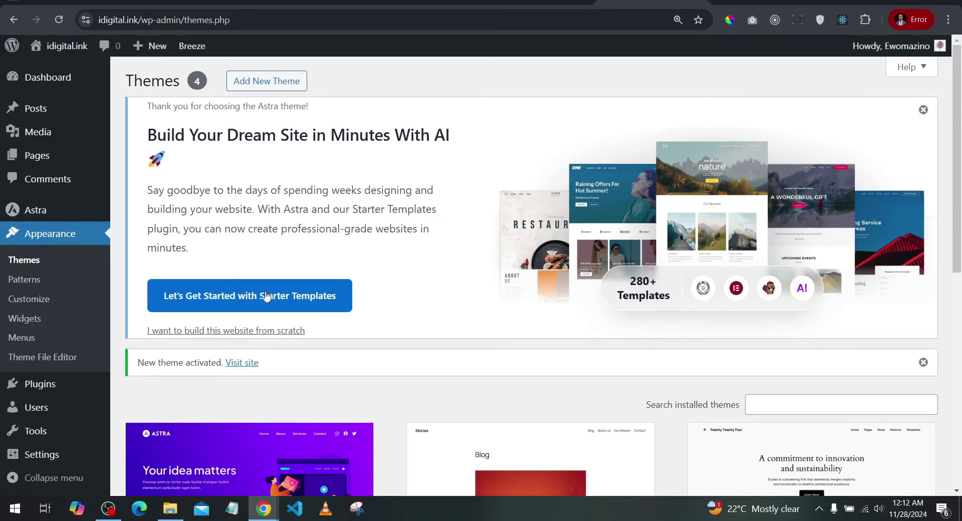
{"action": "left_click", "coordinate": [923, 110]}
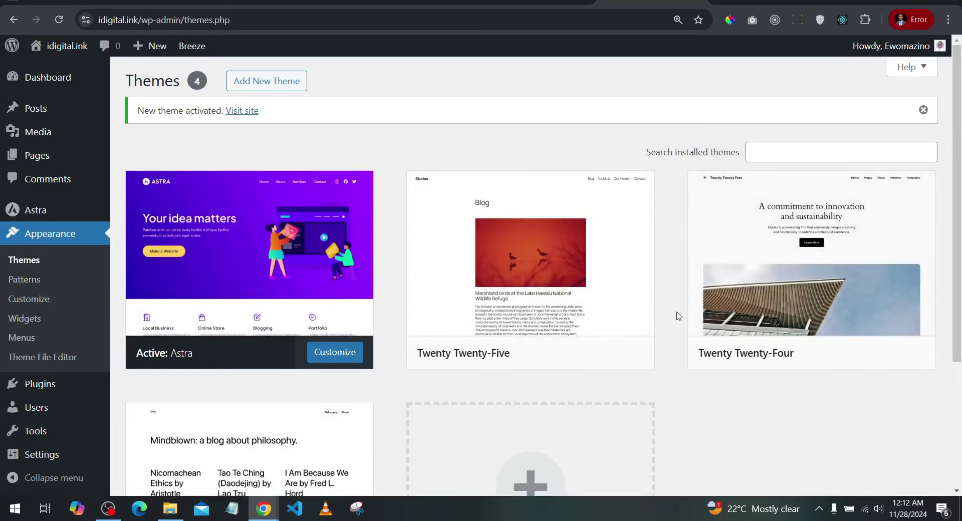
Step: Delete the Twenty Twenty-Three theme from its Theme Details
{"action": "scroll", "coordinate": [679, 315], "scroll_direction": "down", "scroll_amount": 1}
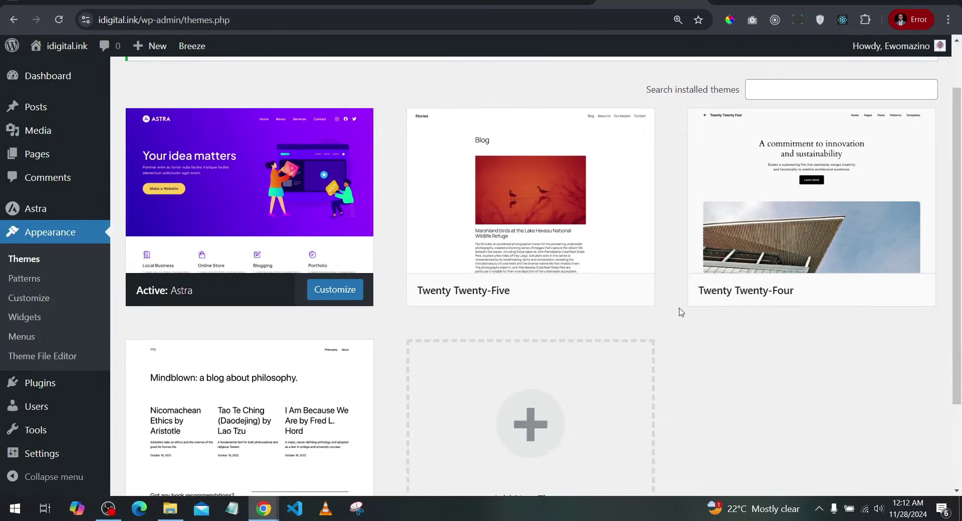
{"action": "scroll", "coordinate": [681, 311], "scroll_direction": "down", "scroll_amount": 2}
{"action": "mouse_move", "coordinate": [294, 329]}
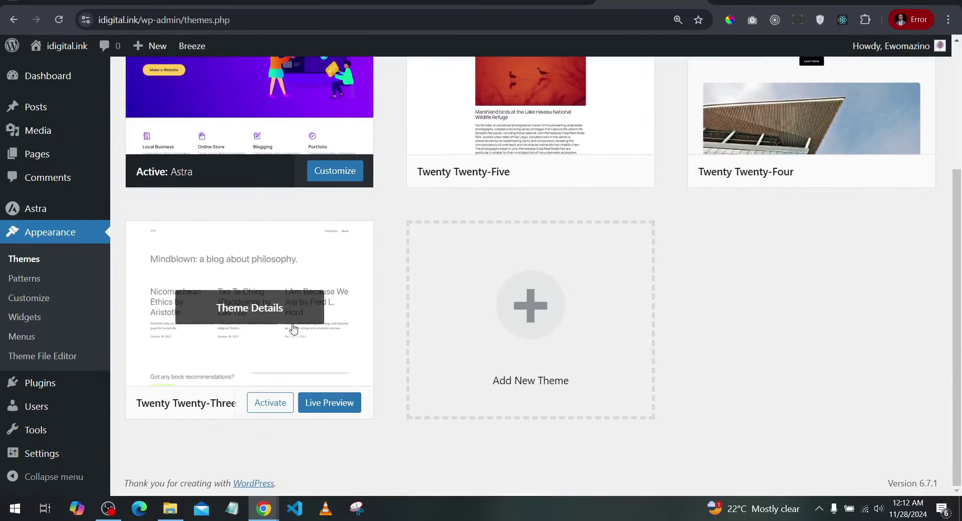
{"action": "left_click", "coordinate": [247, 309]}
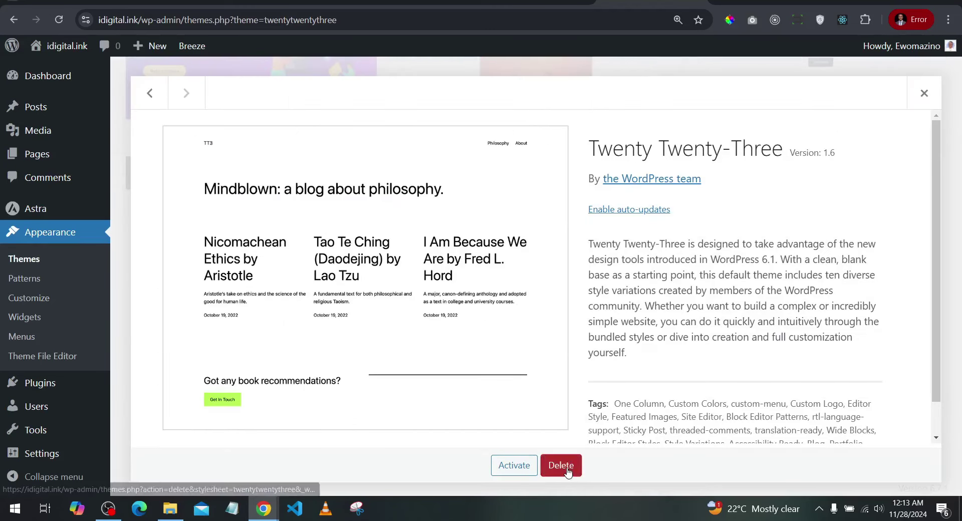
{"action": "left_click", "coordinate": [568, 472]}
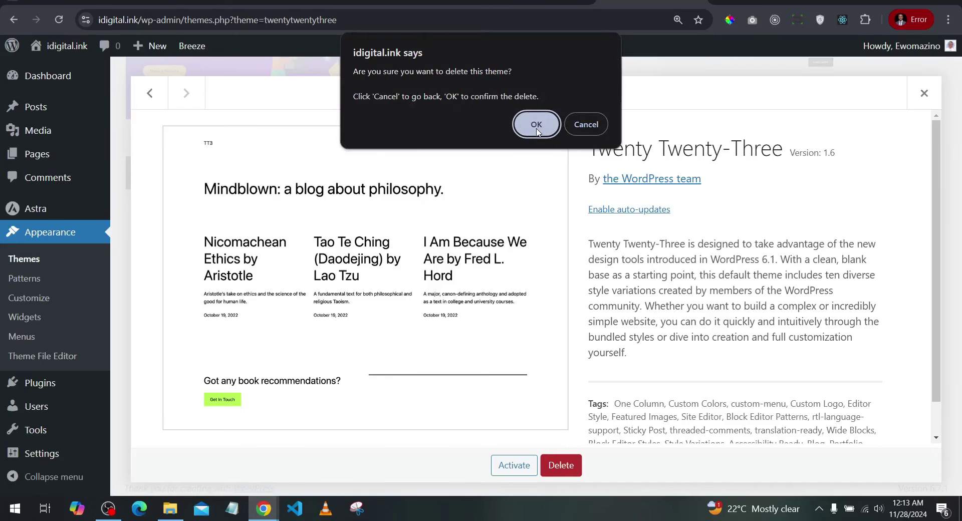
{"action": "left_click", "coordinate": [536, 125]}
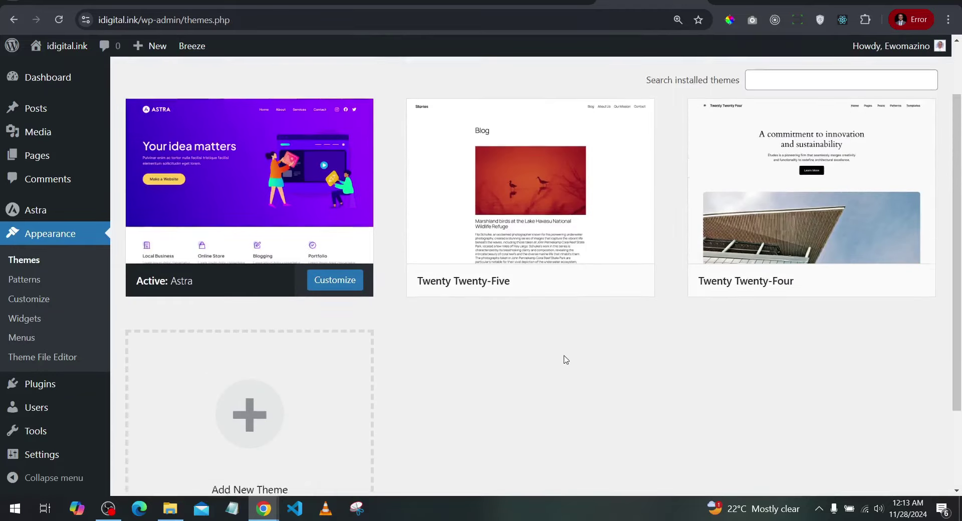
Step: Delete the Twenty Twenty-Five theme from its Theme Details
{"action": "mouse_move", "coordinate": [784, 189]}
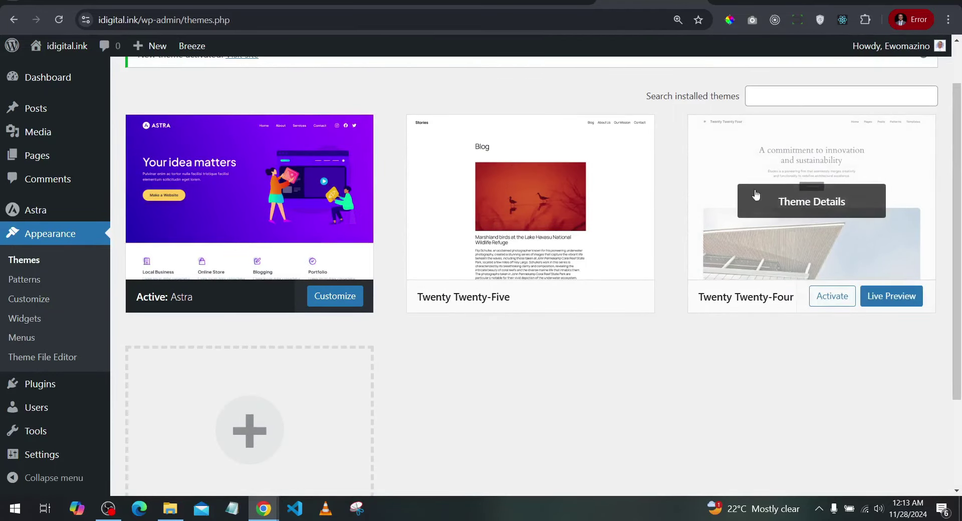
{"action": "mouse_move", "coordinate": [536, 206]}
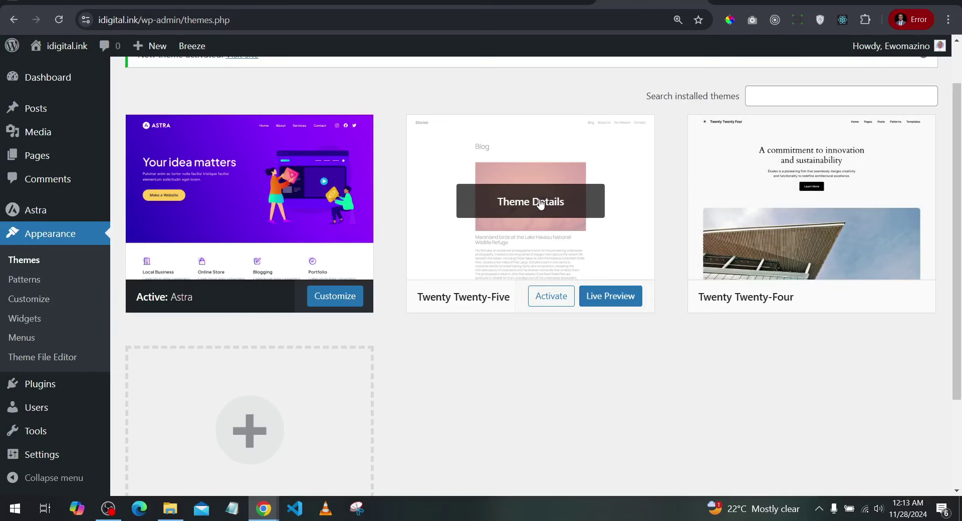
{"action": "left_click", "coordinate": [540, 203]}
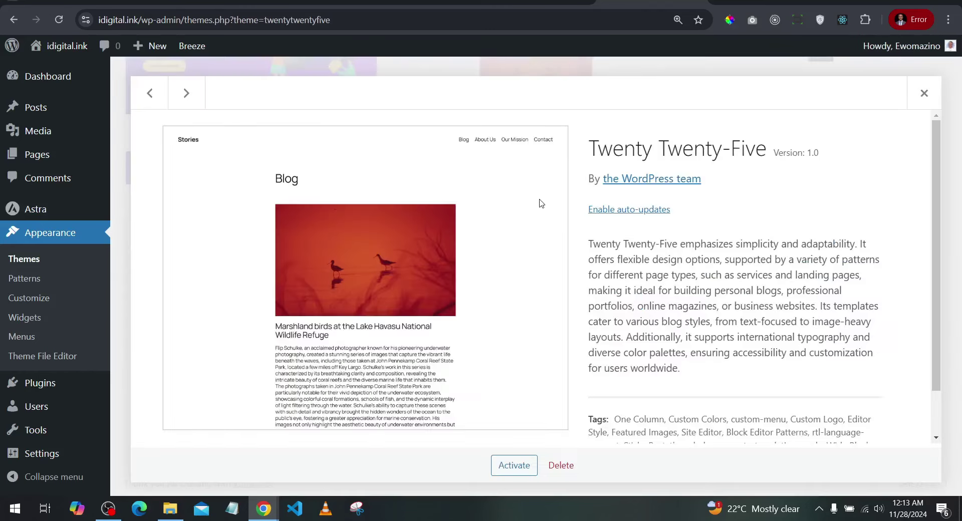
{"action": "left_click", "coordinate": [560, 471]}
{"action": "left_click", "coordinate": [538, 131]}
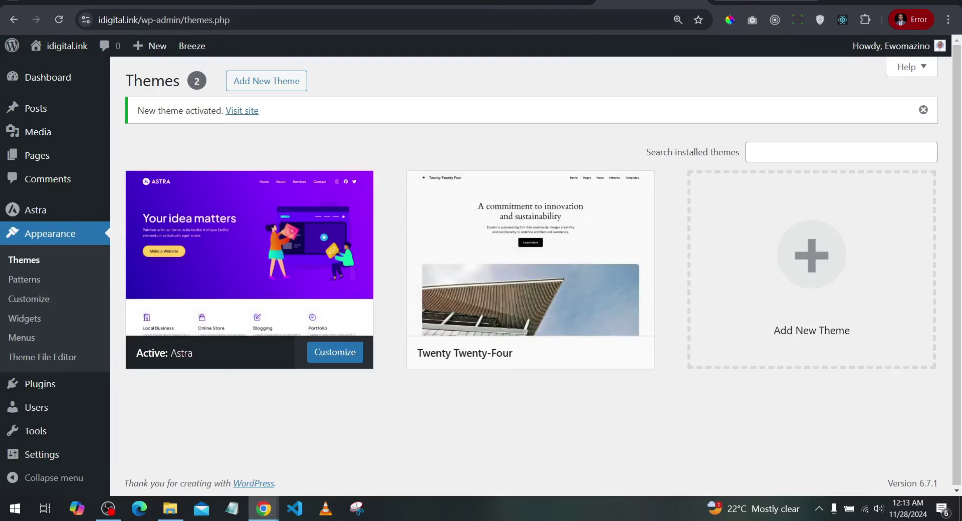
Step: Visit the live idigital.ink site, then switch to the Canva 'Getting Started' slide
{"action": "left_click", "coordinate": [242, 110]}
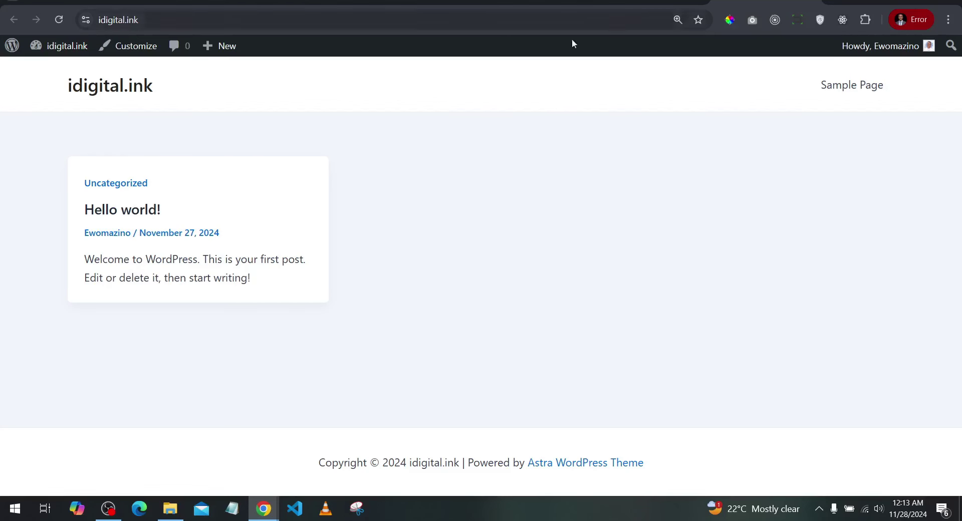
{"action": "left_click", "coordinate": [310, 1]}
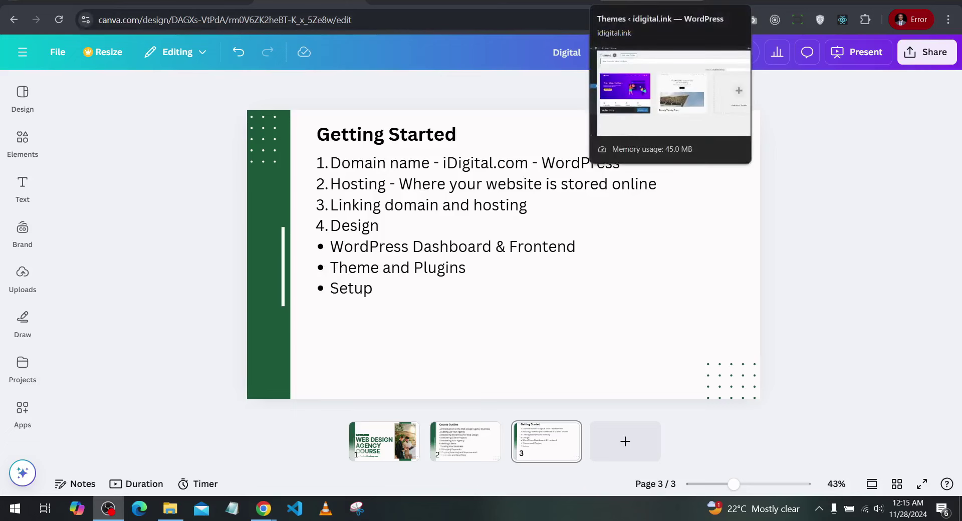
Step: Switch back to the 'Themes ‹ idigital.ink — WordPress' browser tab
{"action": "left_click", "coordinate": [646, 4]}
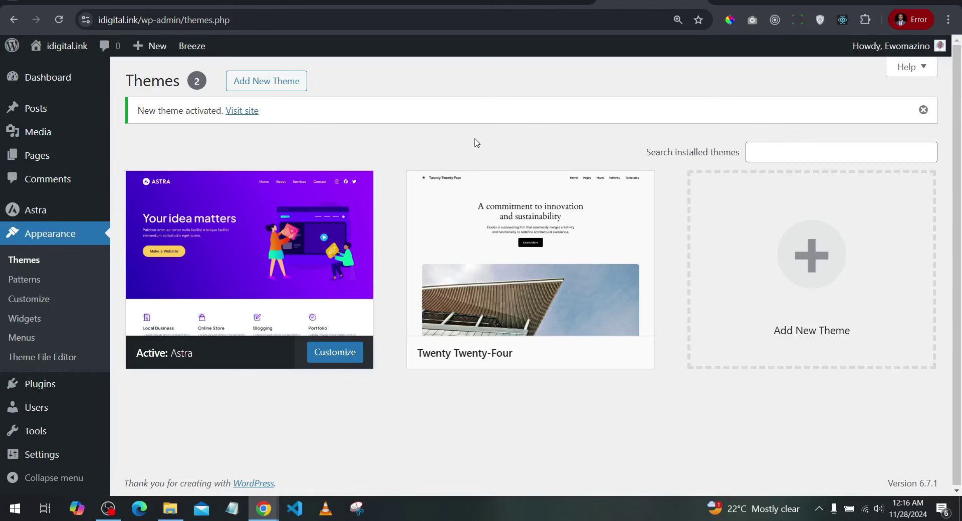
Step: Open Plugins > Add New Plugin and search for 'page builder'
{"action": "mouse_move", "coordinate": [70, 386]}
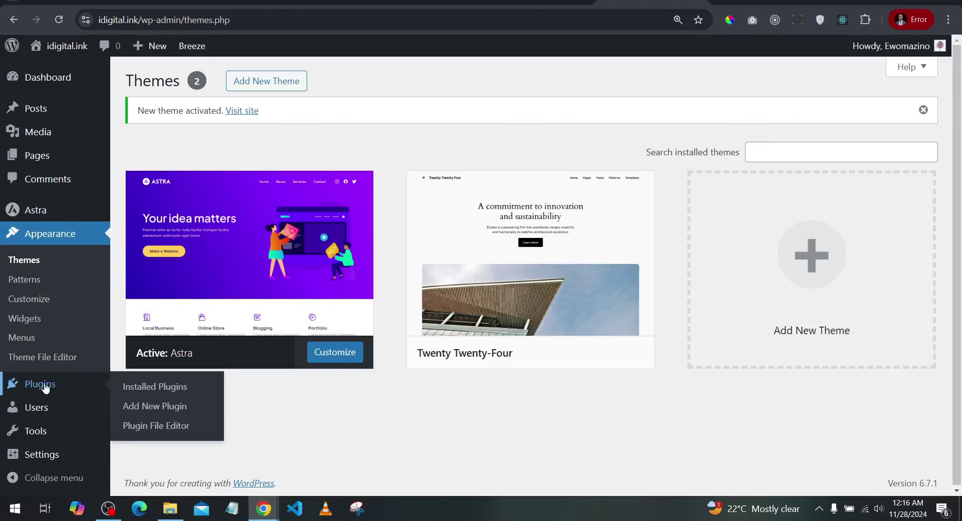
{"action": "left_click", "coordinate": [154, 407]}
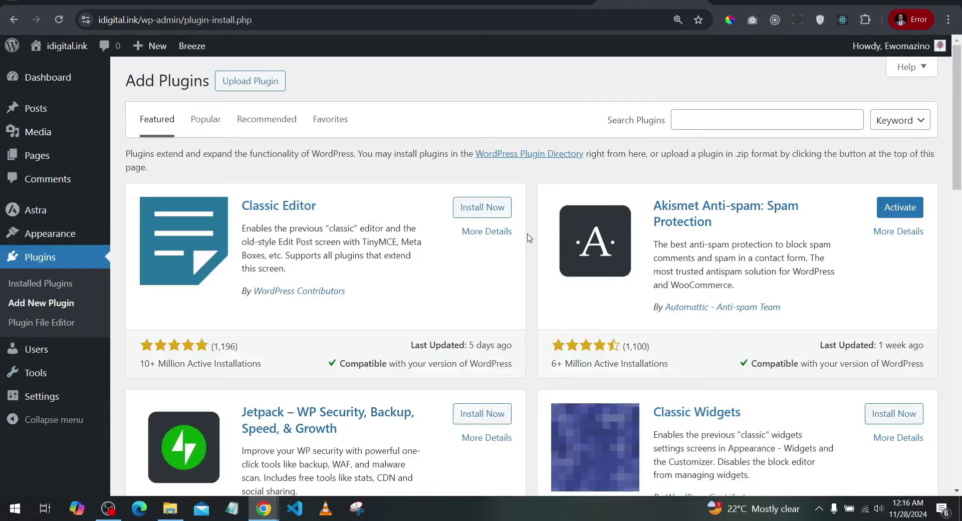
{"action": "scroll", "coordinate": [532, 242], "scroll_direction": "down", "scroll_amount": 3}
{"action": "scroll", "coordinate": [532, 242], "scroll_direction": "down", "scroll_amount": 15}
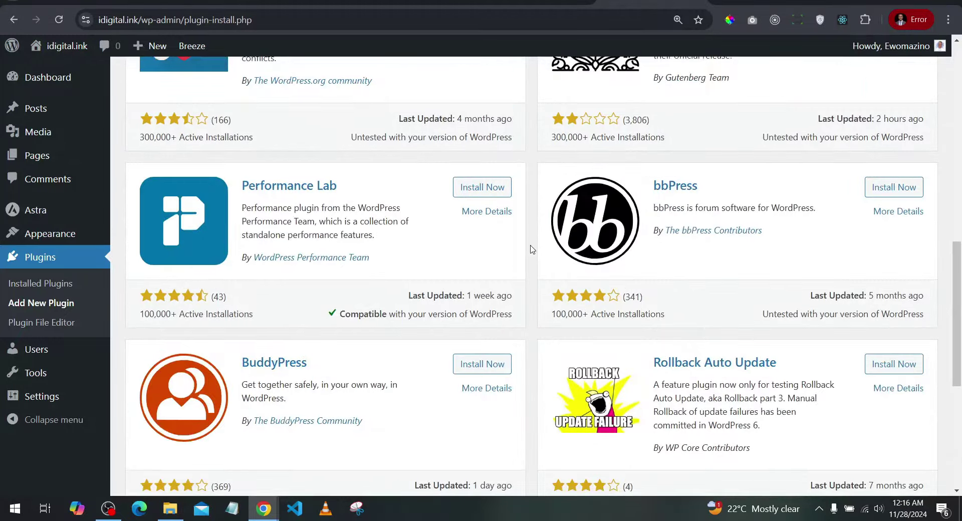
{"action": "scroll", "coordinate": [532, 254], "scroll_direction": "up", "scroll_amount": 18}
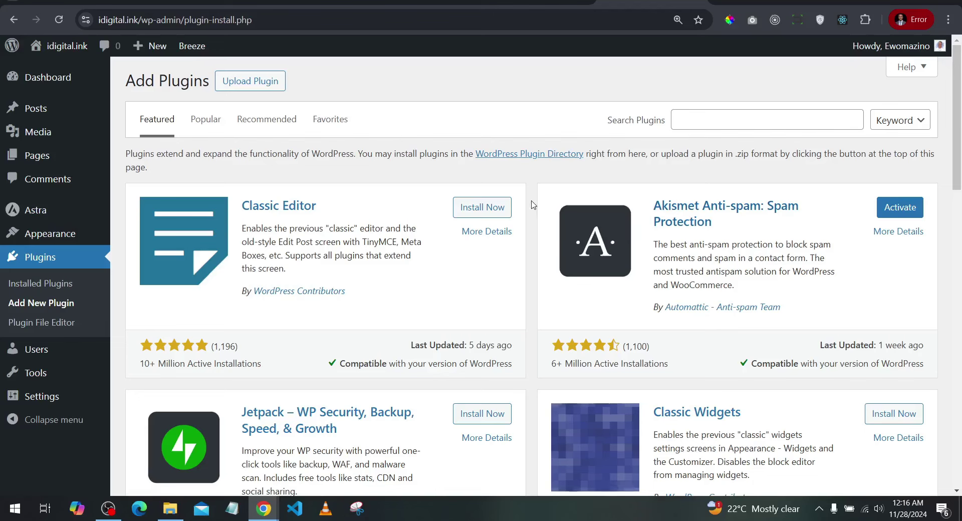
{"action": "left_click", "coordinate": [699, 119]}
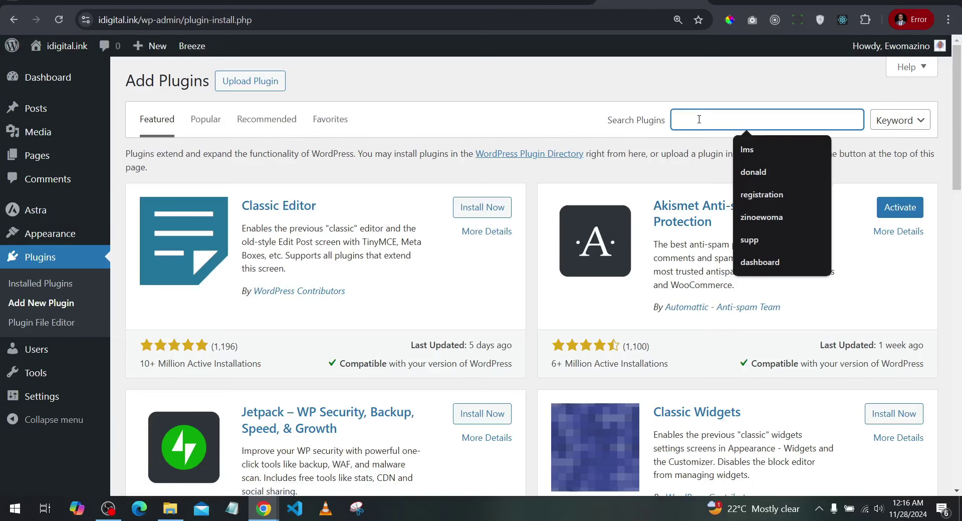
{"action": "type", "text": "page bu"}
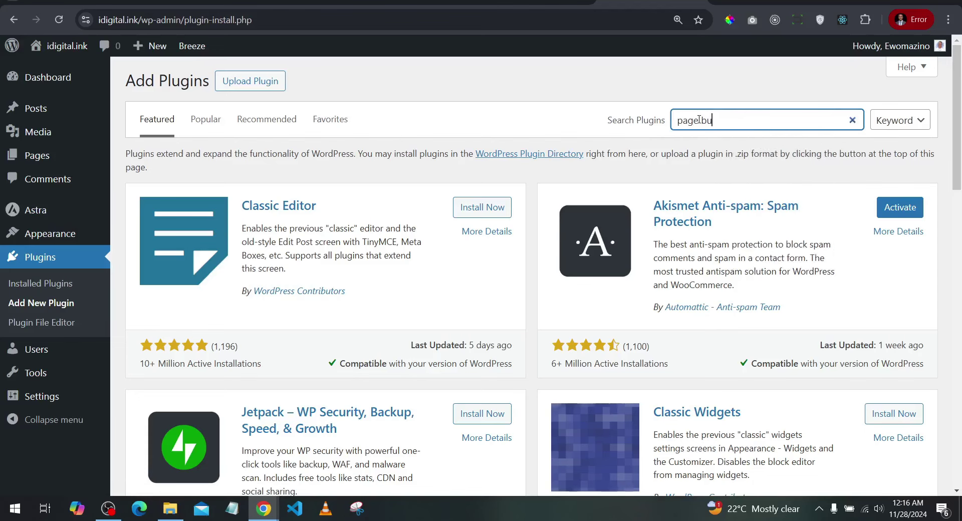
{"action": "type", "text": "ilder"}
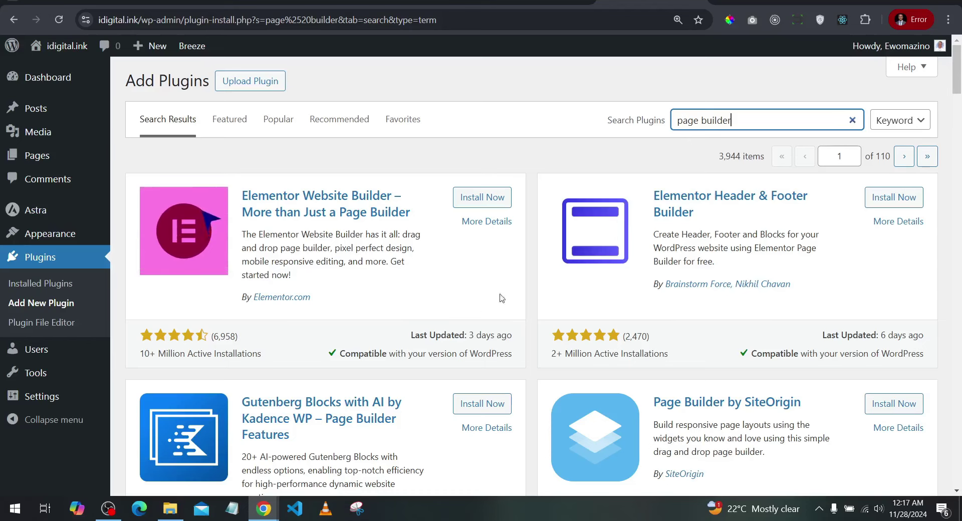
Step: Scroll through the page builder plugin results
{"action": "scroll", "coordinate": [563, 257], "scroll_direction": "down", "scroll_amount": 2}
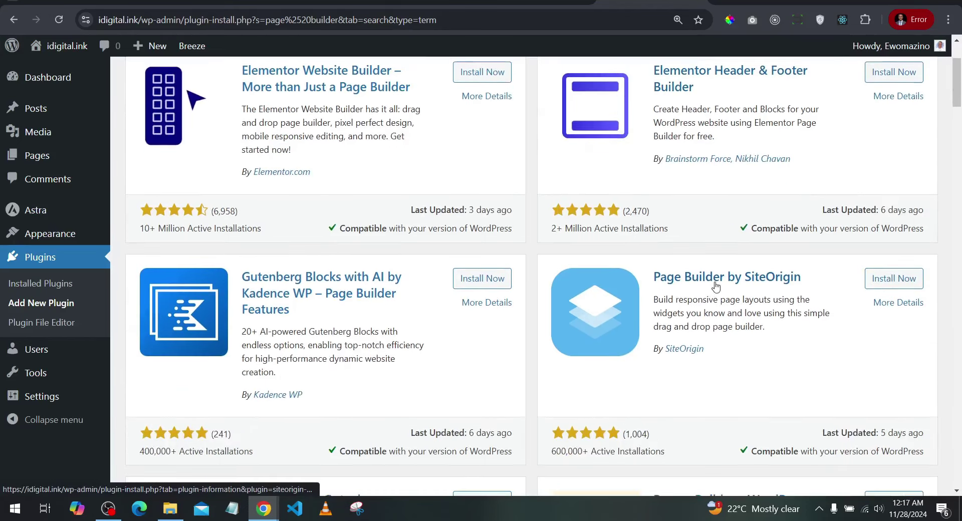
{"action": "scroll", "coordinate": [564, 231], "scroll_direction": "down", "scroll_amount": 5}
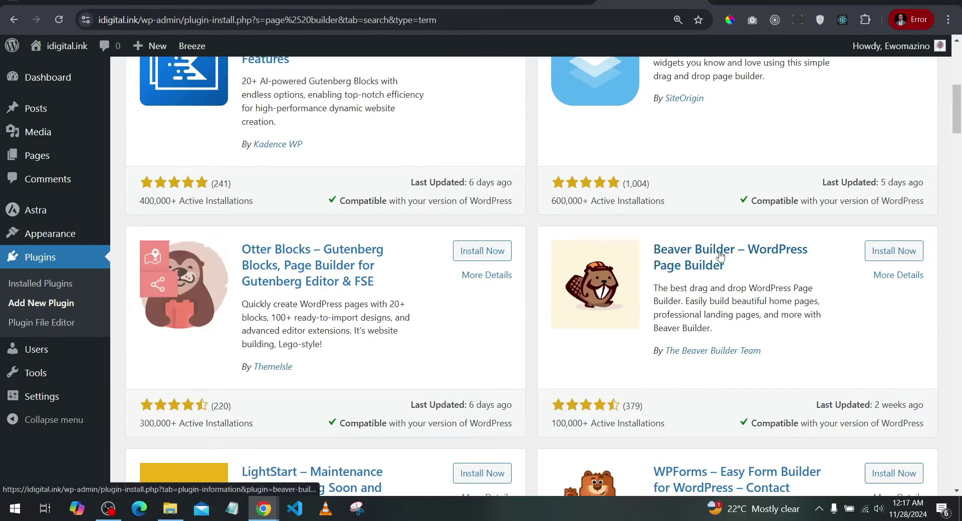
{"action": "scroll", "coordinate": [524, 240], "scroll_direction": "up", "scroll_amount": 7}
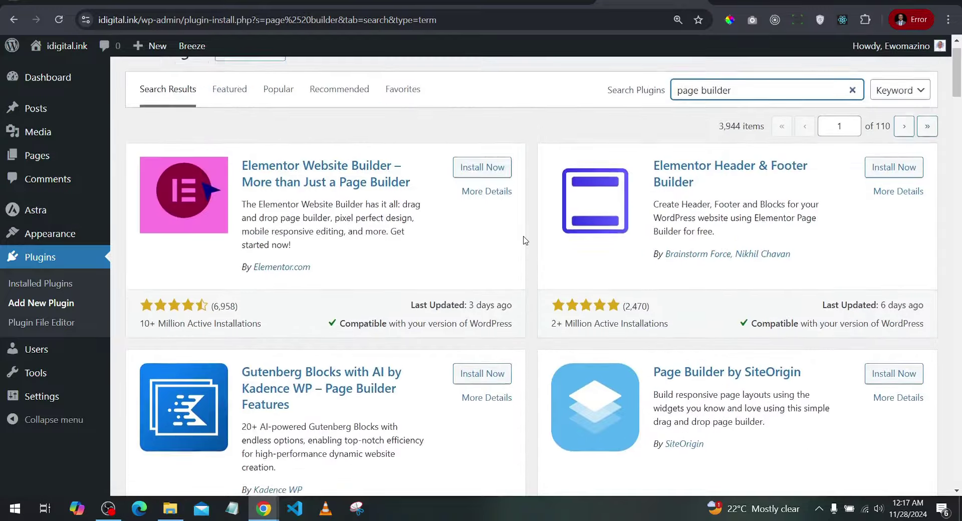
{"action": "scroll", "coordinate": [523, 240], "scroll_direction": "up", "scroll_amount": 1}
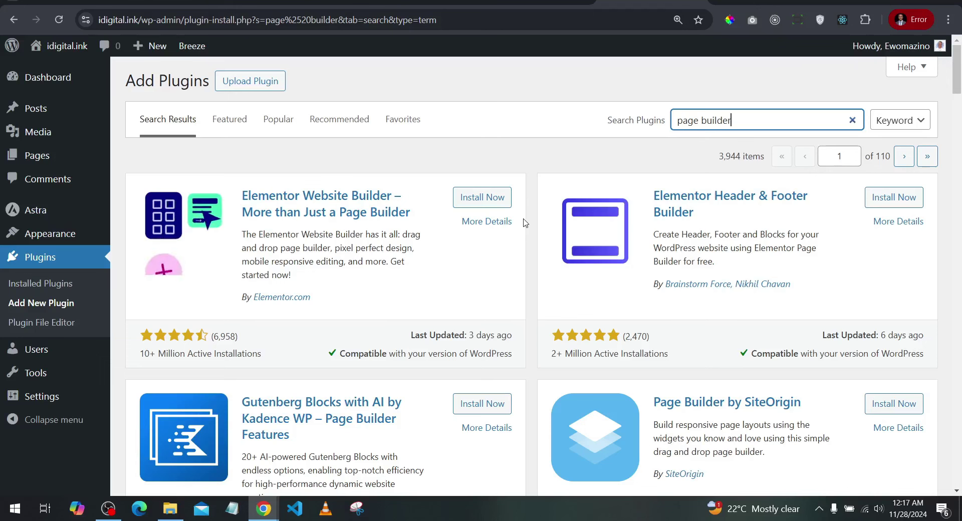
Step: Replace the search with 'contact form', review those results, then clear the search box
{"action": "left_click_drag", "start_coordinate": [731, 127], "coordinate": [645, 129]}
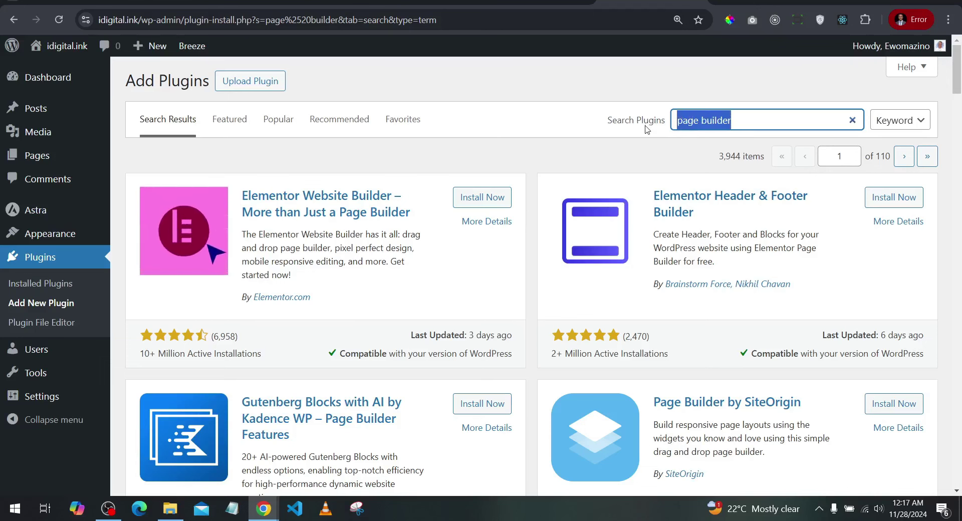
{"action": "type", "text": "contact"}
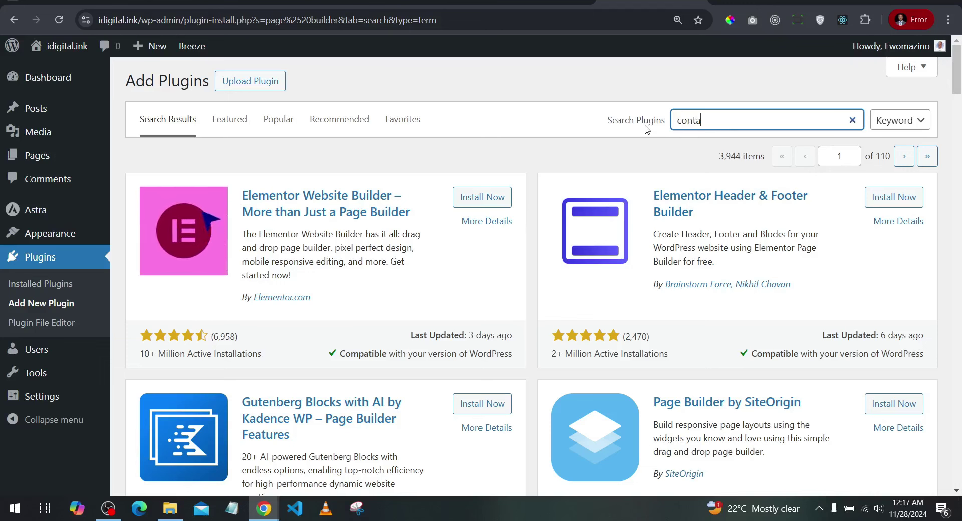
{"action": "type", "text": " form"}
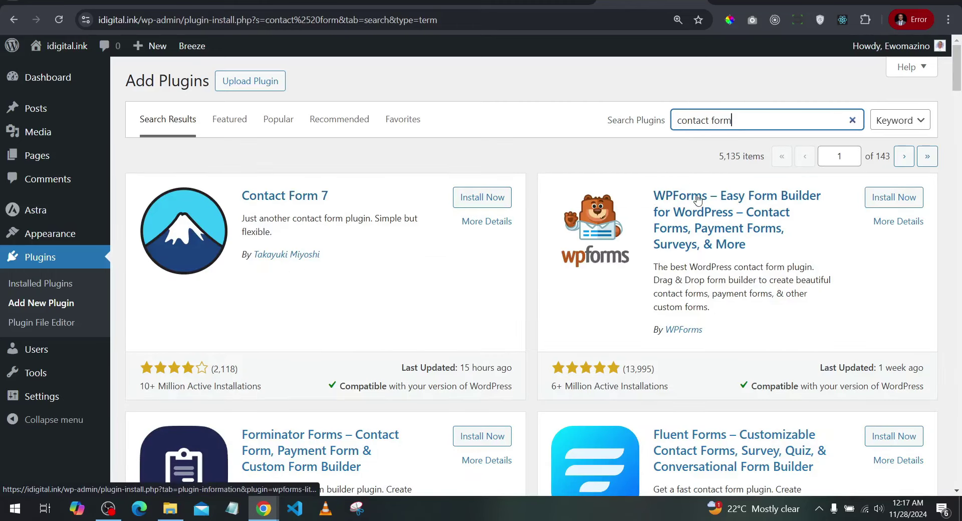
{"action": "scroll", "coordinate": [457, 231], "scroll_direction": "down", "scroll_amount": 3}
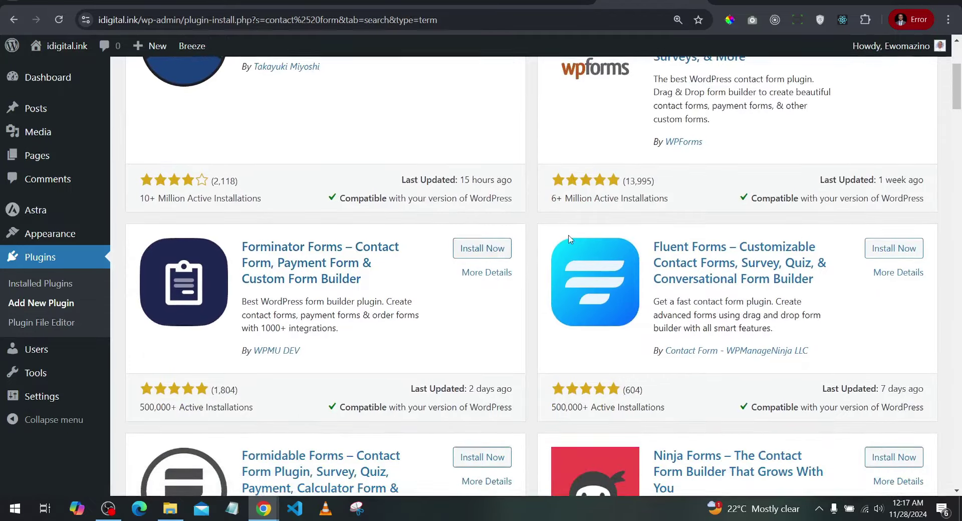
{"action": "scroll", "coordinate": [701, 242], "scroll_direction": "down", "scroll_amount": 2}
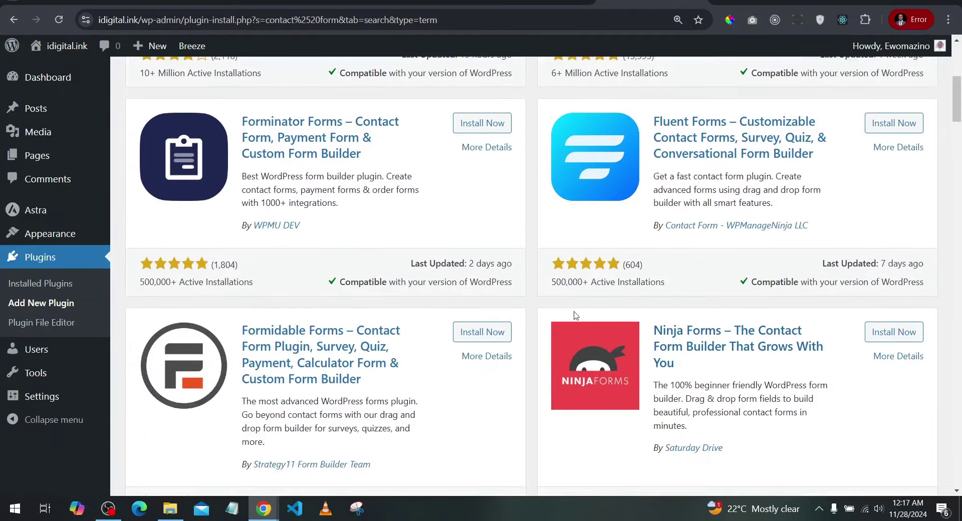
{"action": "scroll", "coordinate": [550, 253], "scroll_direction": "up", "scroll_amount": 5}
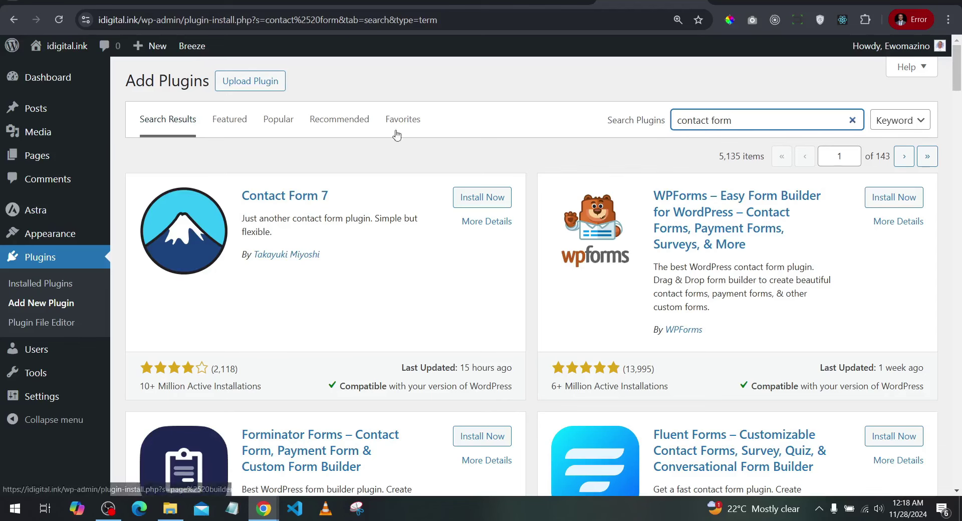
{"action": "left_click_drag", "start_coordinate": [753, 126], "coordinate": [678, 119]}
{"action": "type", "text": "c"}
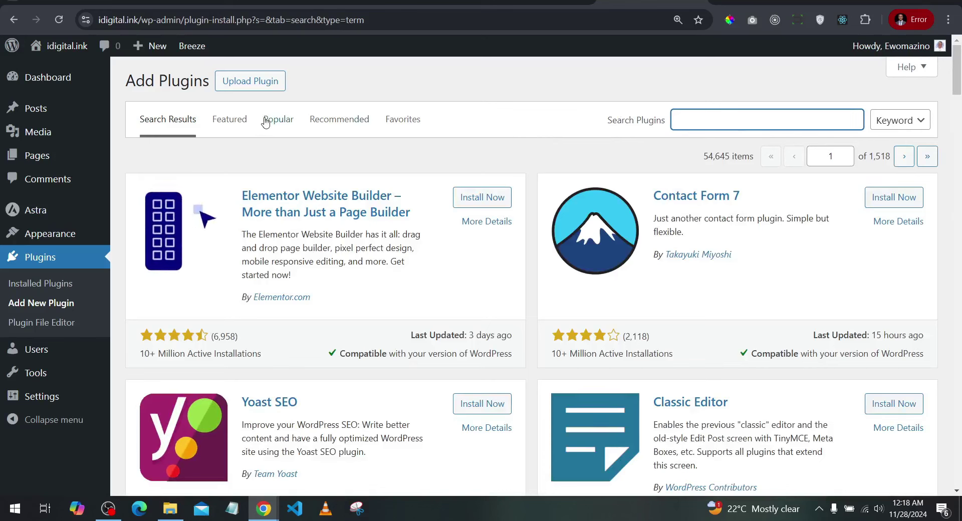
Step: Leave the plugin results and go to the All Pages list
{"action": "left_click", "coordinate": [320, 164]}
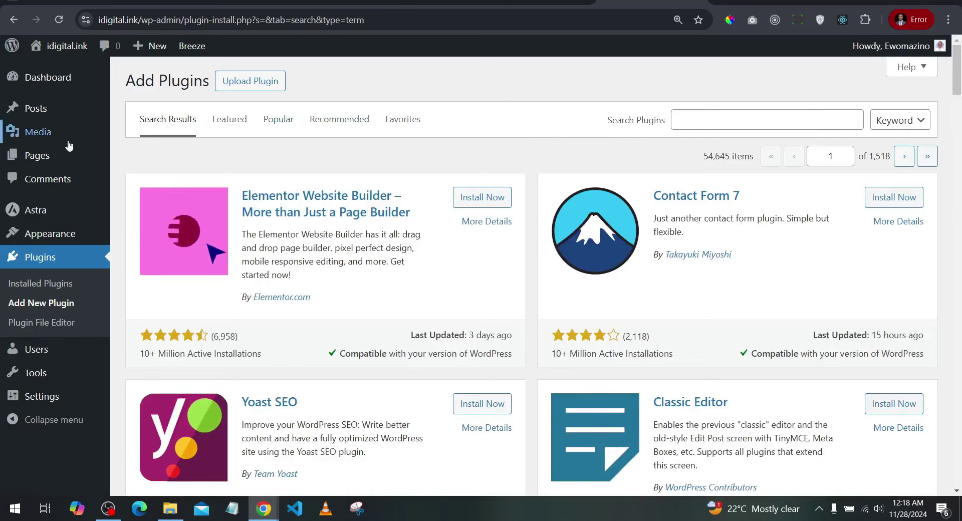
{"action": "mouse_move", "coordinate": [45, 159]}
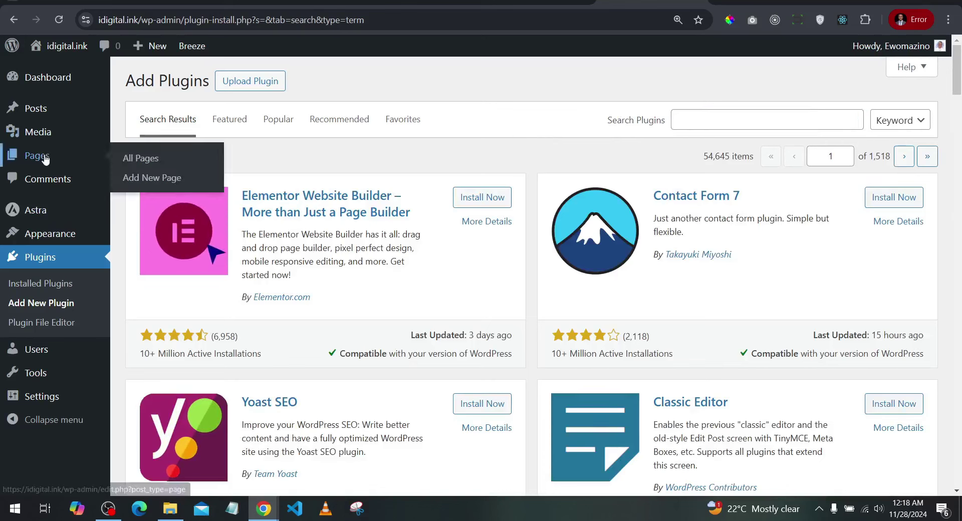
{"action": "left_click", "coordinate": [141, 160]}
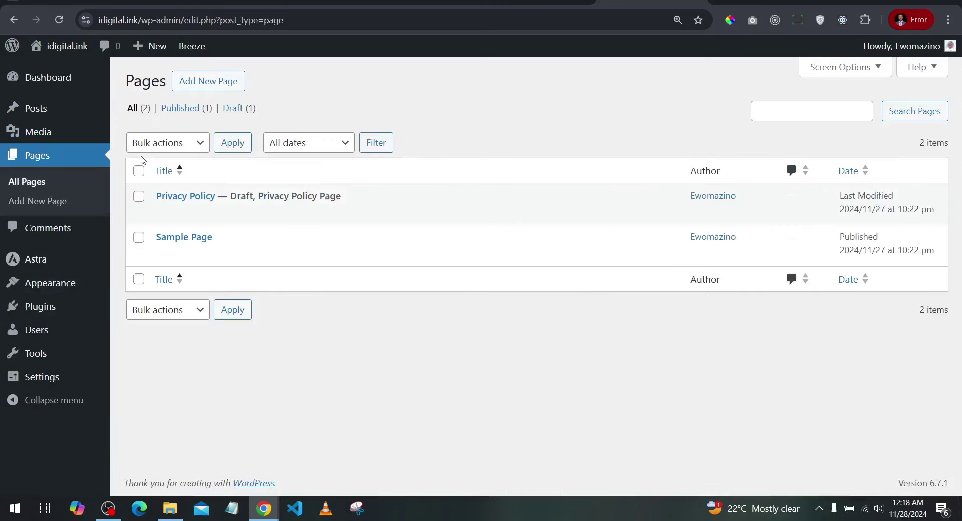
Step: Preview Sample Page and a new page in the block editor, then return to Pages
{"action": "mouse_move", "coordinate": [170, 239]}
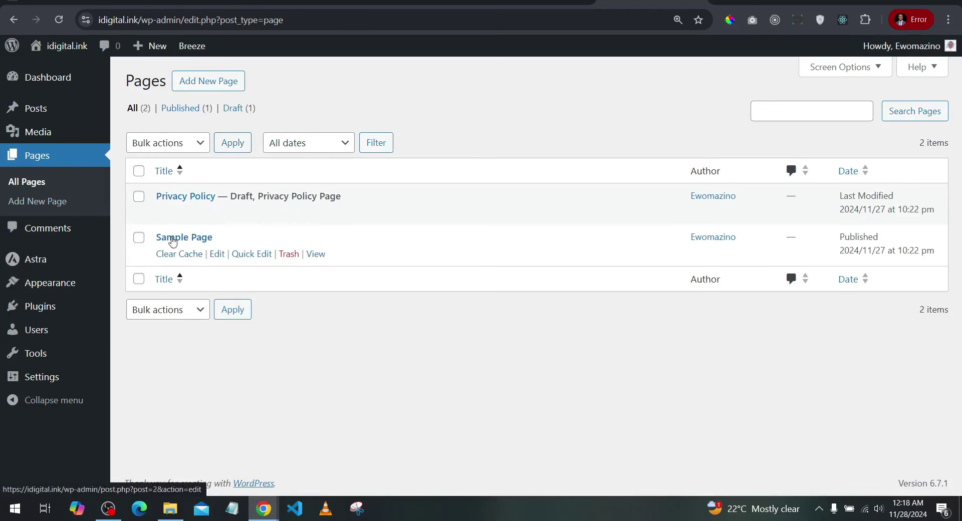
{"action": "left_click", "coordinate": [217, 259]}
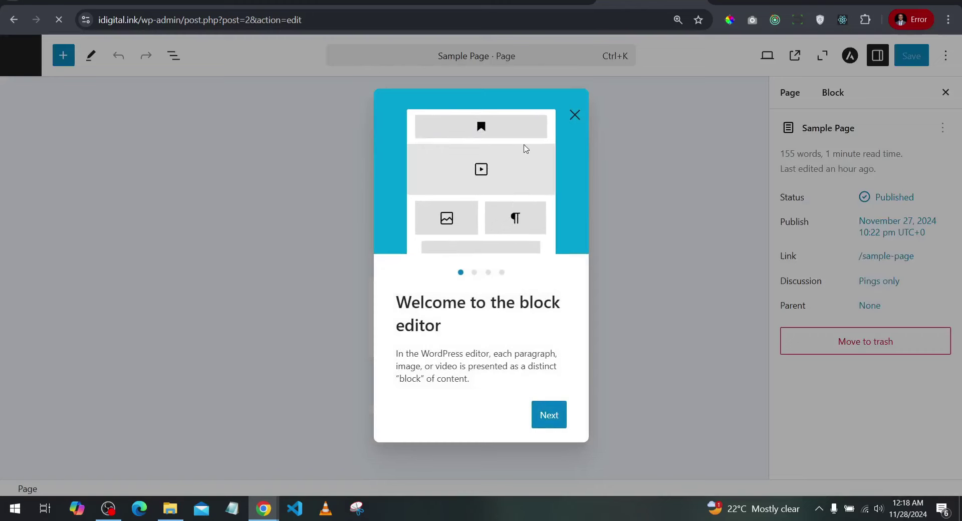
{"action": "left_click", "coordinate": [575, 114]}
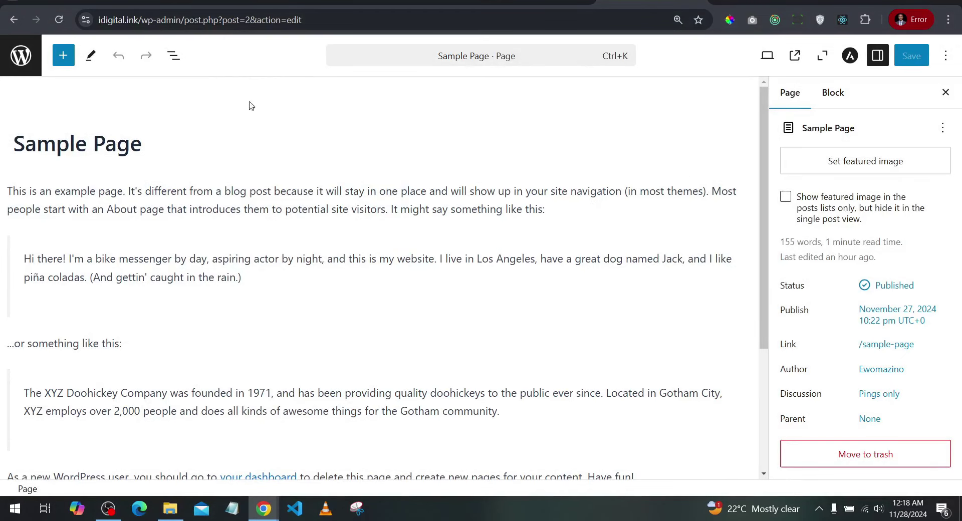
{"action": "left_click", "coordinate": [13, 20]}
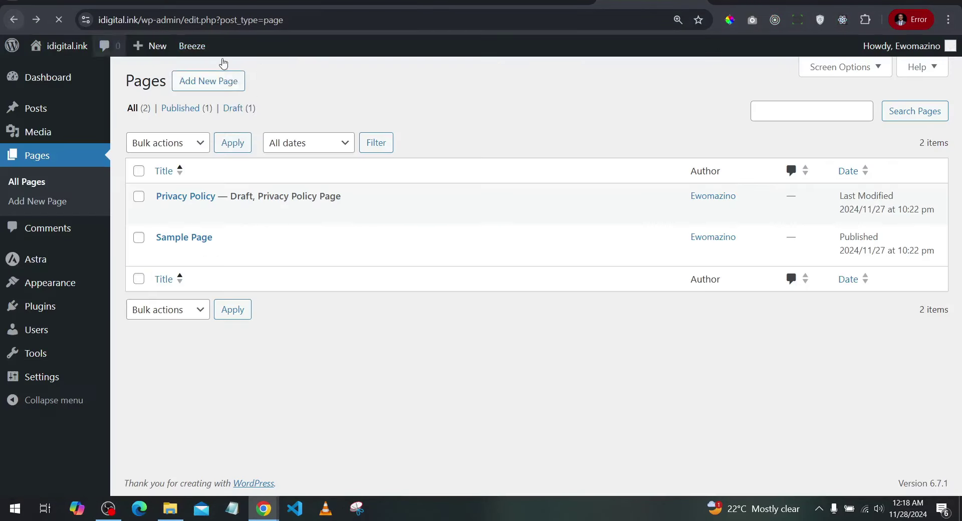
{"action": "left_click", "coordinate": [207, 85]}
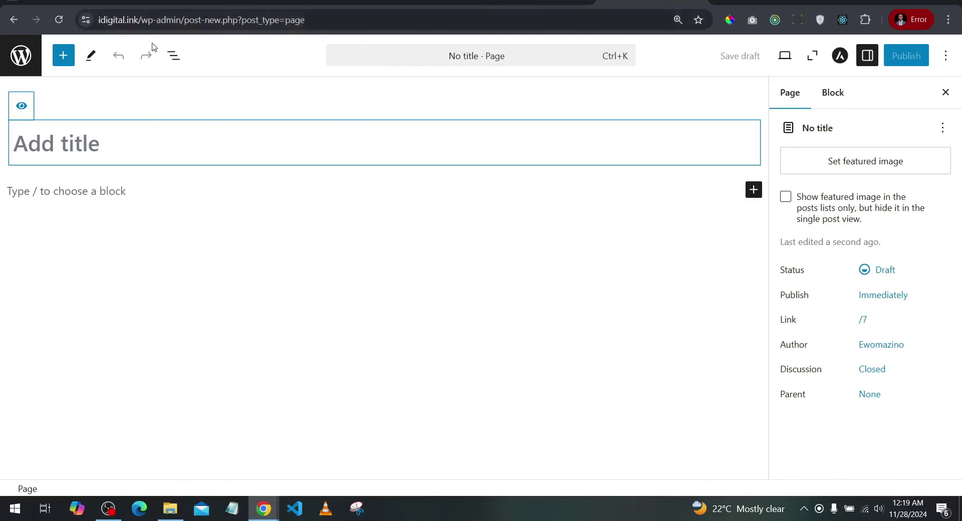
{"action": "left_click", "coordinate": [19, 20]}
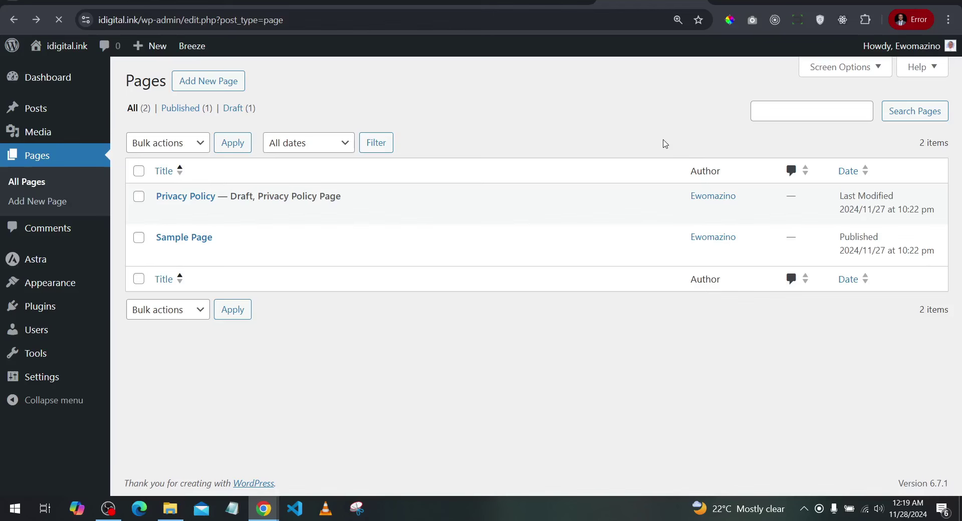
Step: Install and activate the Classic Editor plugin from Add New Plugin
{"action": "mouse_move", "coordinate": [71, 310]}
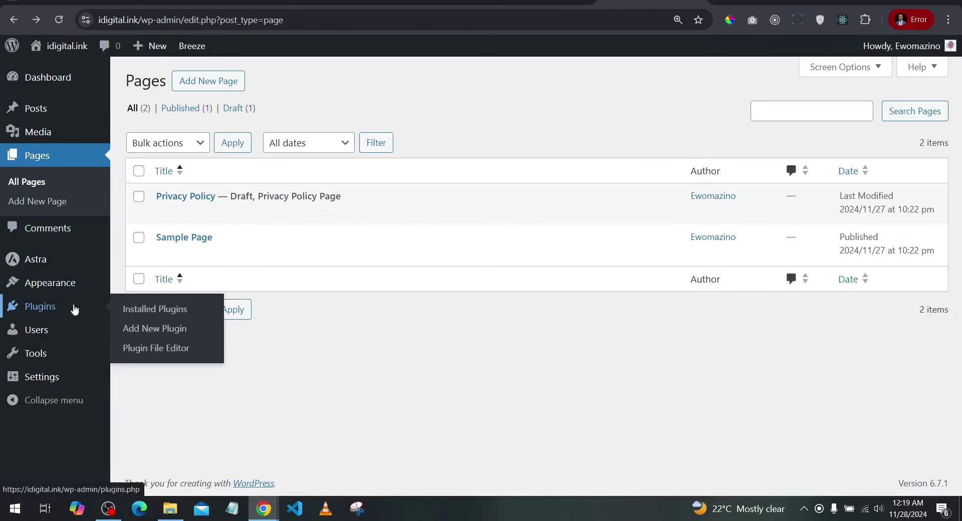
{"action": "left_click", "coordinate": [139, 334]}
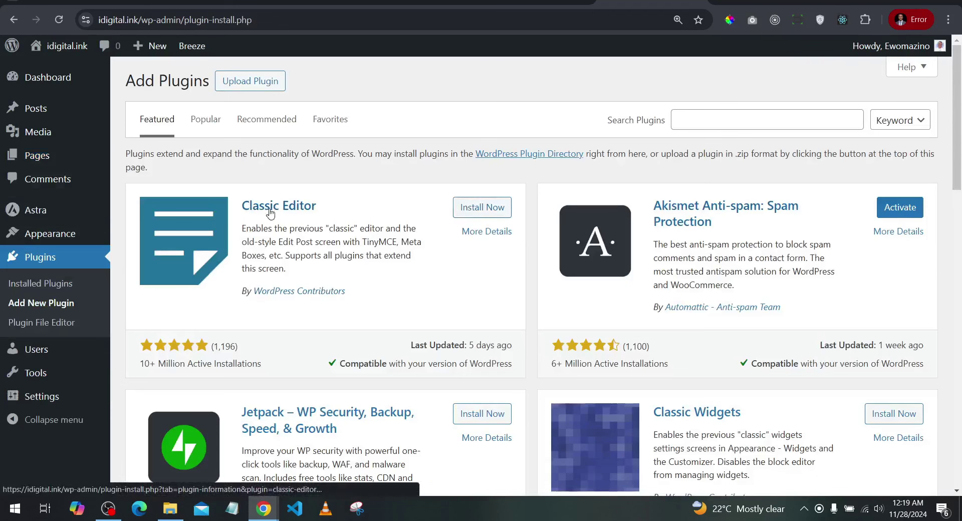
{"action": "left_click", "coordinate": [484, 209]}
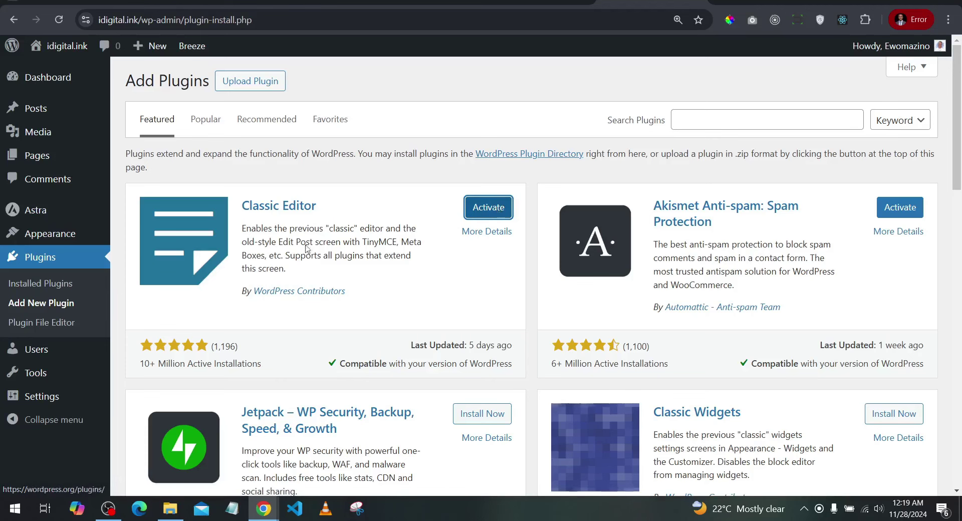
{"action": "left_click", "coordinate": [490, 213]}
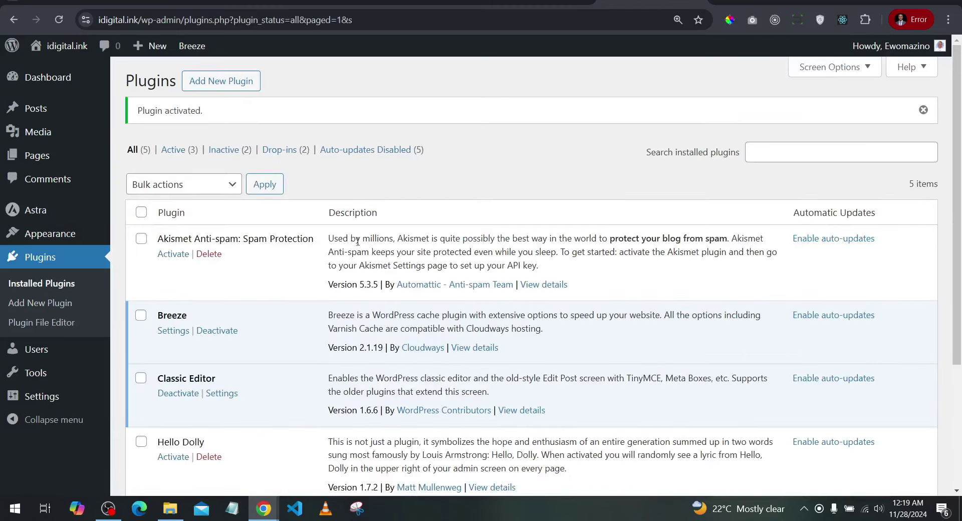
Step: Start a new blank page via Pages > Add New Page
{"action": "scroll", "coordinate": [358, 242], "scroll_direction": "down", "scroll_amount": 4}
{"action": "scroll", "coordinate": [484, 237], "scroll_direction": "up", "scroll_amount": 3}
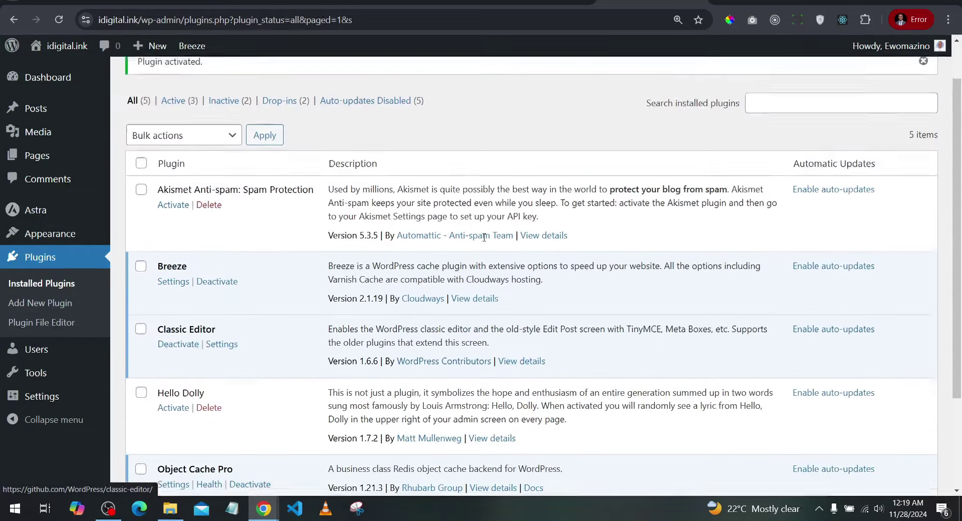
{"action": "scroll", "coordinate": [484, 237], "scroll_direction": "up", "scroll_amount": 1}
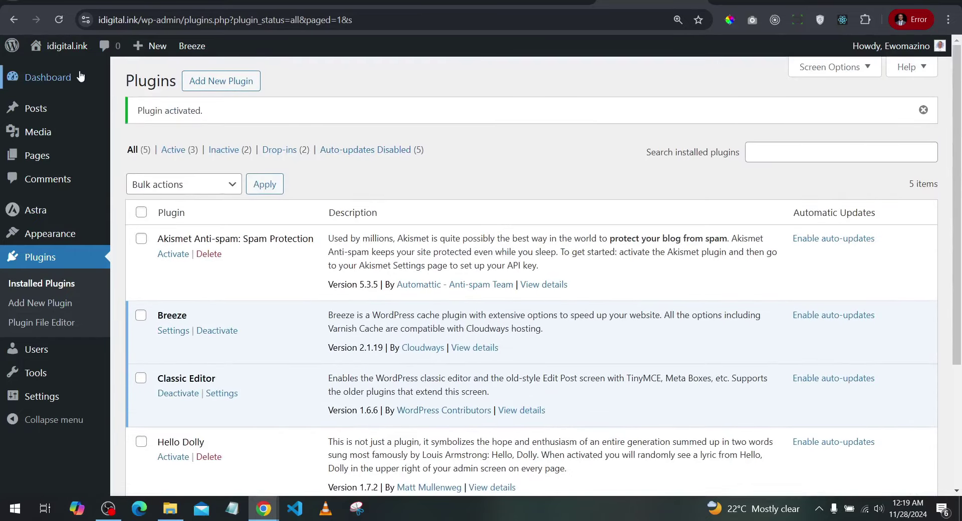
{"action": "mouse_move", "coordinate": [39, 159]}
{"action": "left_click", "coordinate": [144, 183]}
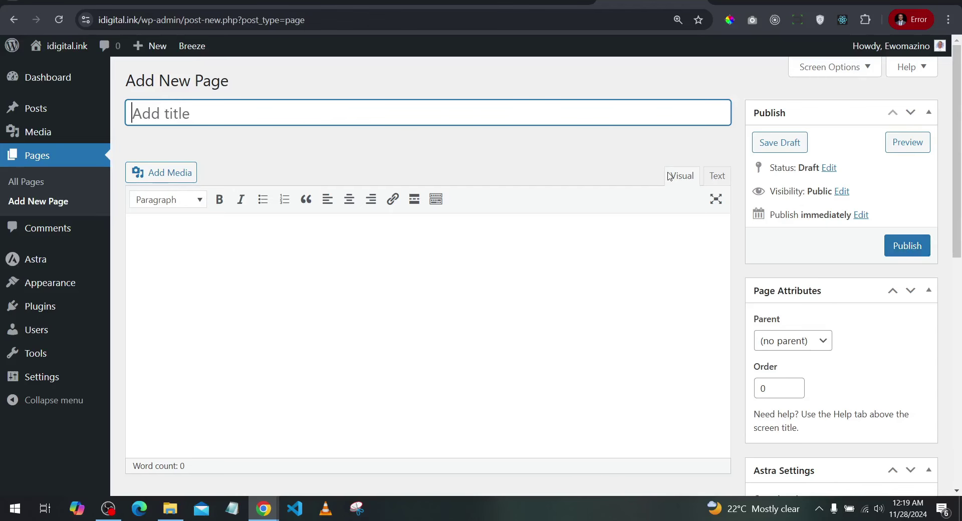
{"action": "scroll", "coordinate": [738, 246], "scroll_direction": "down", "scroll_amount": 5}
{"action": "scroll", "coordinate": [737, 248], "scroll_direction": "up", "scroll_amount": 5}
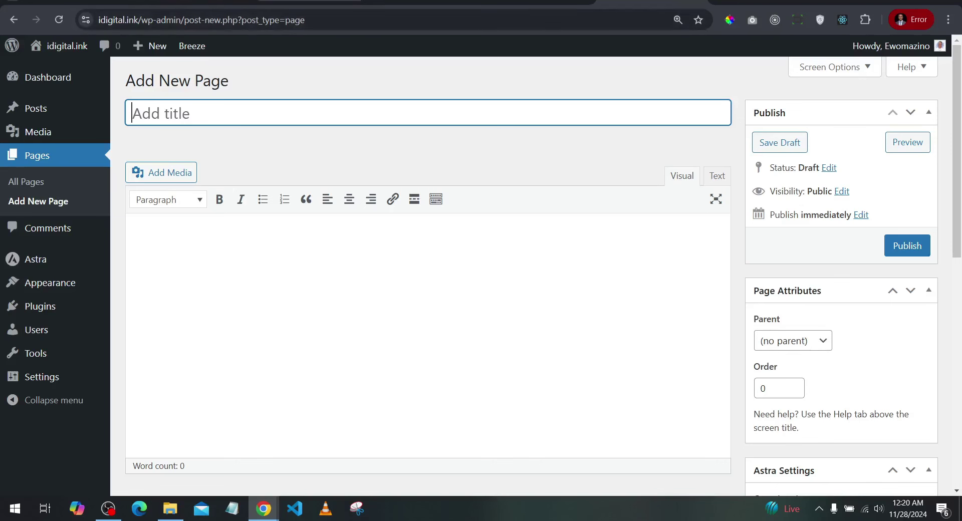
{"action": "left_click", "coordinate": [310, 1]}
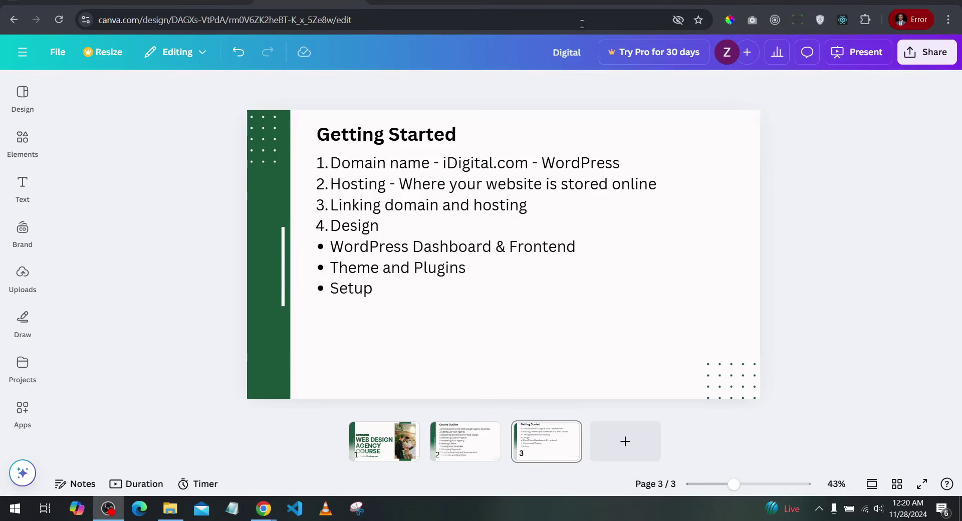
{"action": "left_click", "coordinate": [643, 1]}
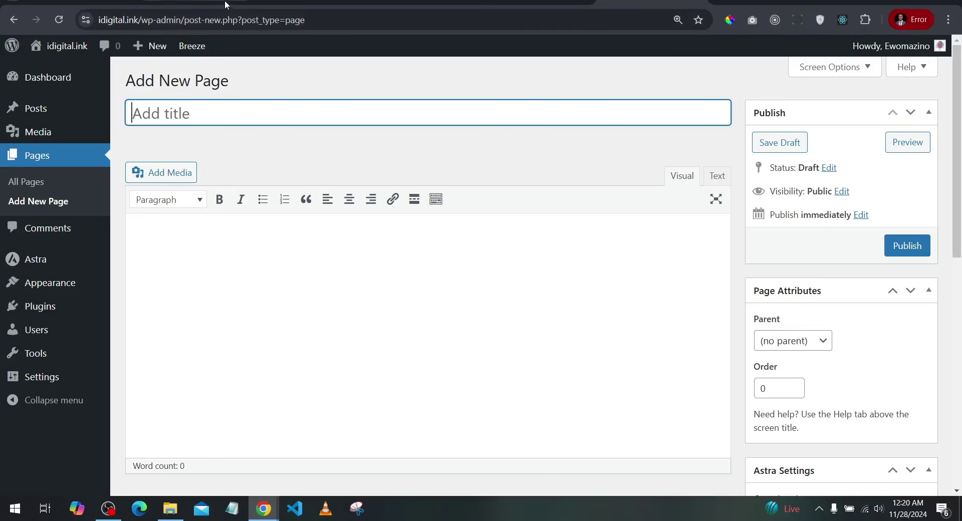
{"action": "left_click", "coordinate": [200, 2]}
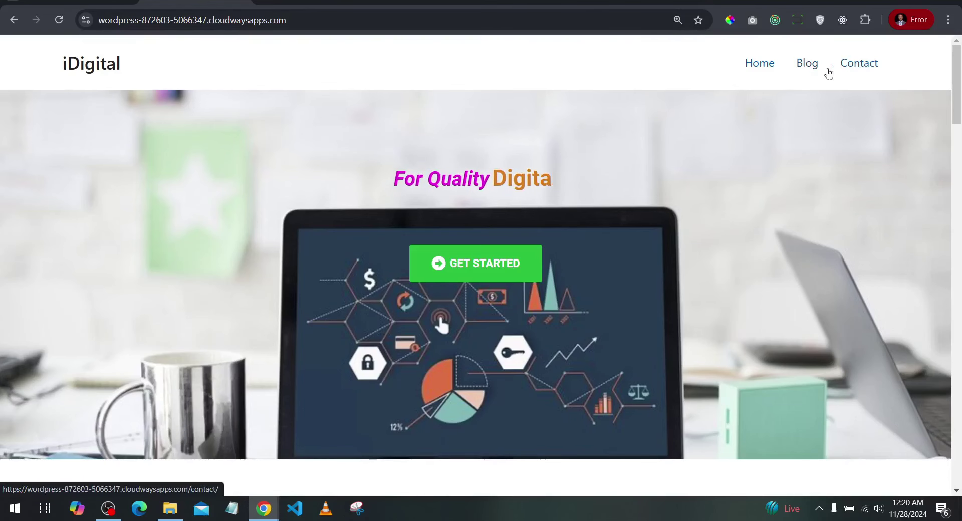
{"action": "left_click", "coordinate": [654, 2]}
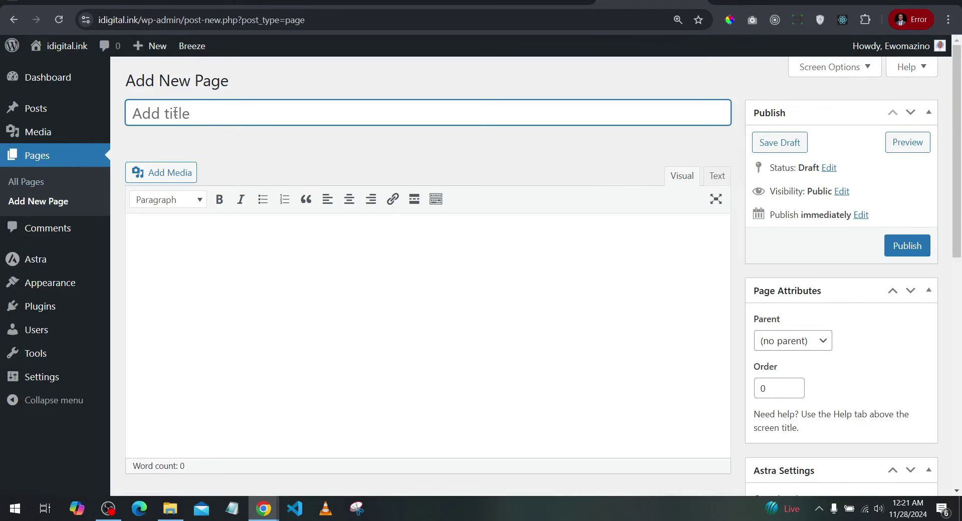
Step: Publish an empty page titled 'Home'
{"action": "type", "text": "HOME"}
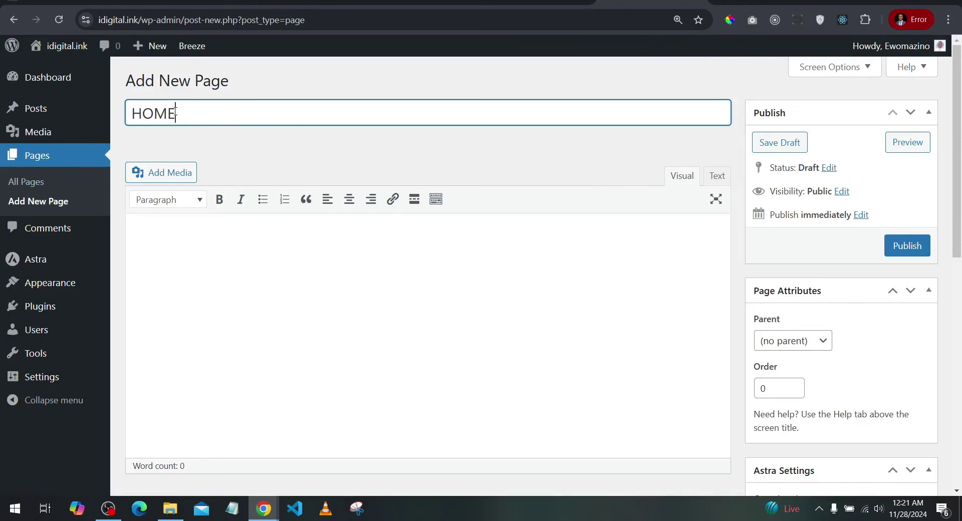
{"action": "key", "text": "BackSpace"}
{"action": "key", "text": "BackSpace"}
{"action": "key", "text": "BackSpace"}
{"action": "type", "text": "ome"}
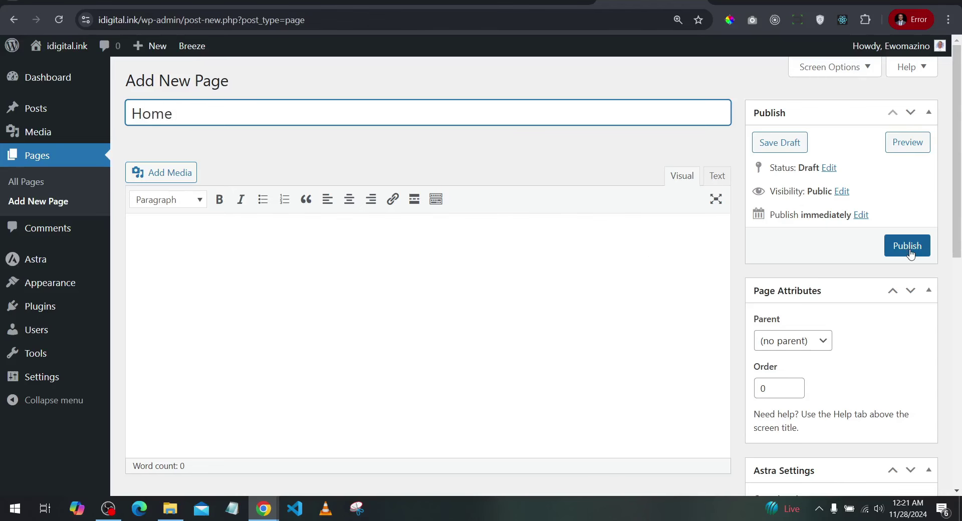
{"action": "left_click", "coordinate": [909, 249]}
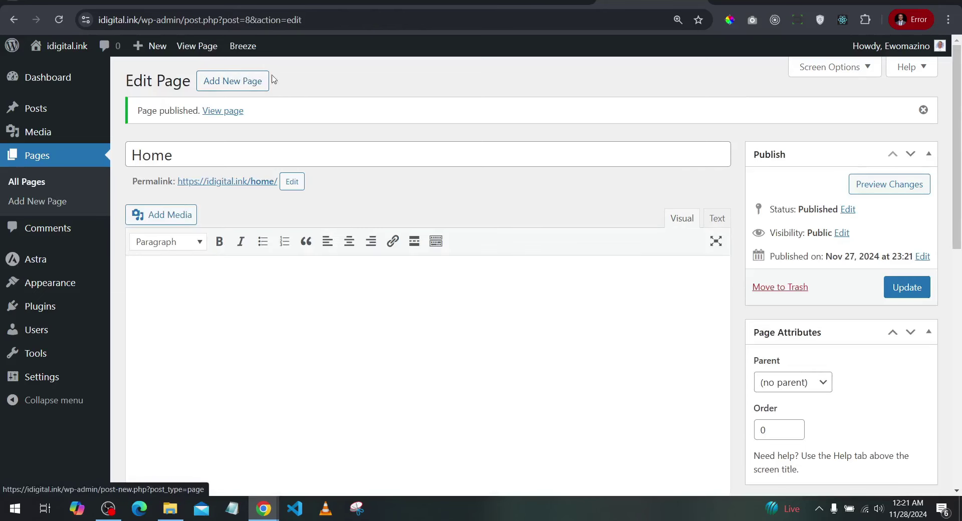
Step: Publish empty 'Contact' and 'Blog' pages, then switch to the live site tab
{"action": "left_click", "coordinate": [236, 82]}
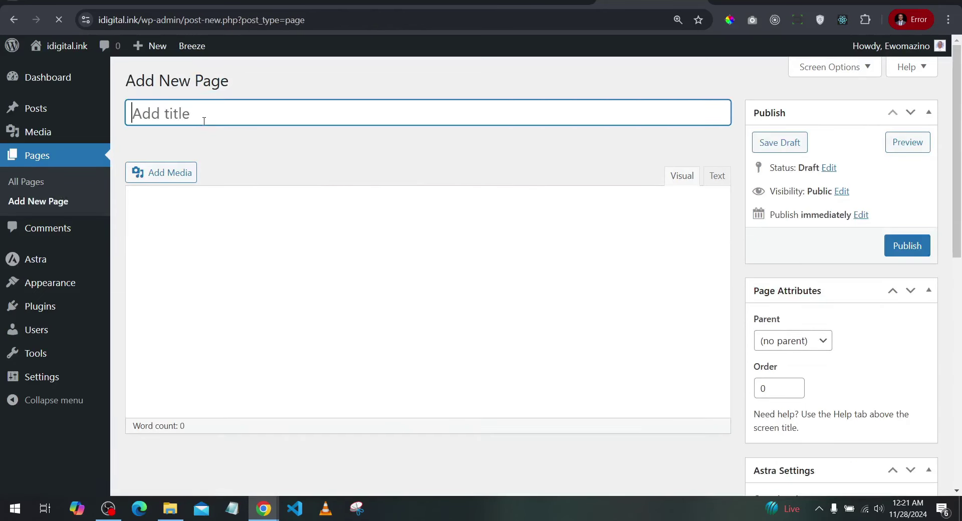
{"action": "type", "text": "Contact"}
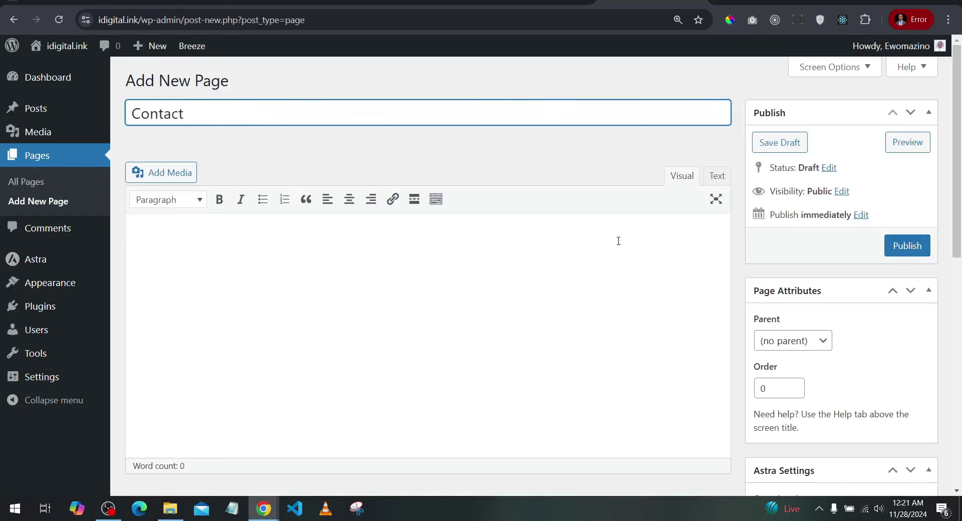
{"action": "left_click", "coordinate": [905, 247]}
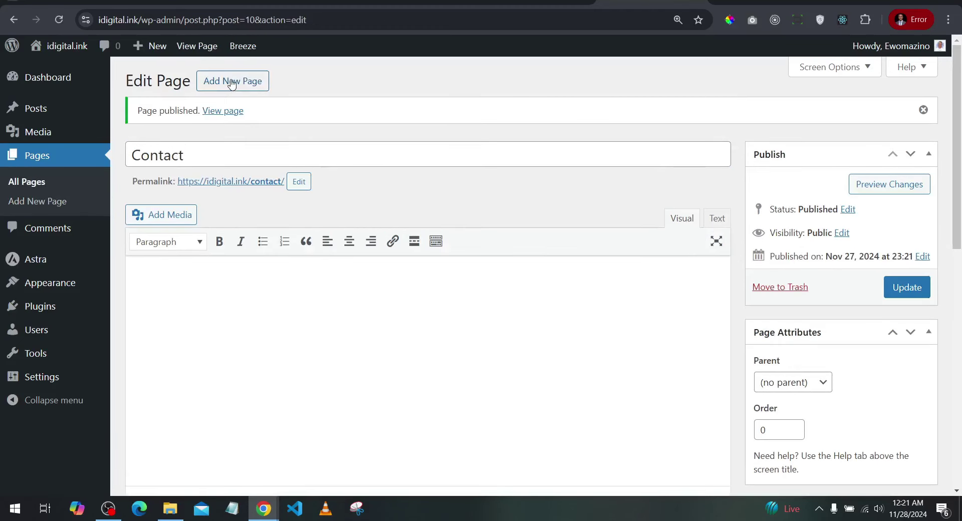
{"action": "left_click", "coordinate": [230, 80]}
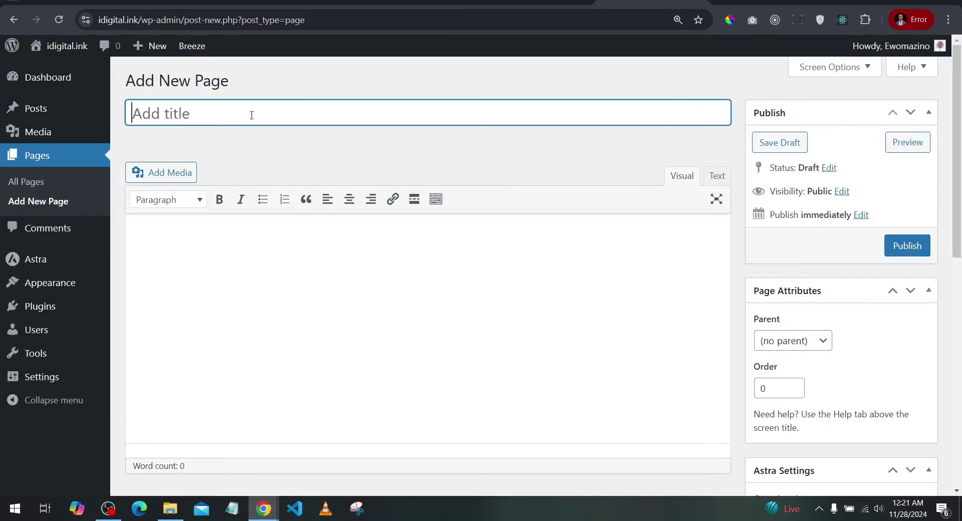
{"action": "type", "text": "Blog"}
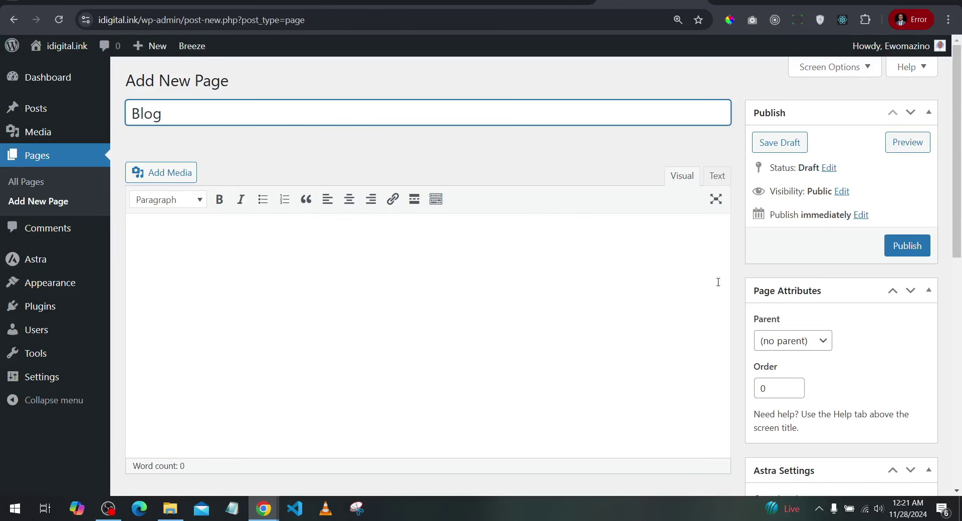
{"action": "left_click", "coordinate": [911, 250]}
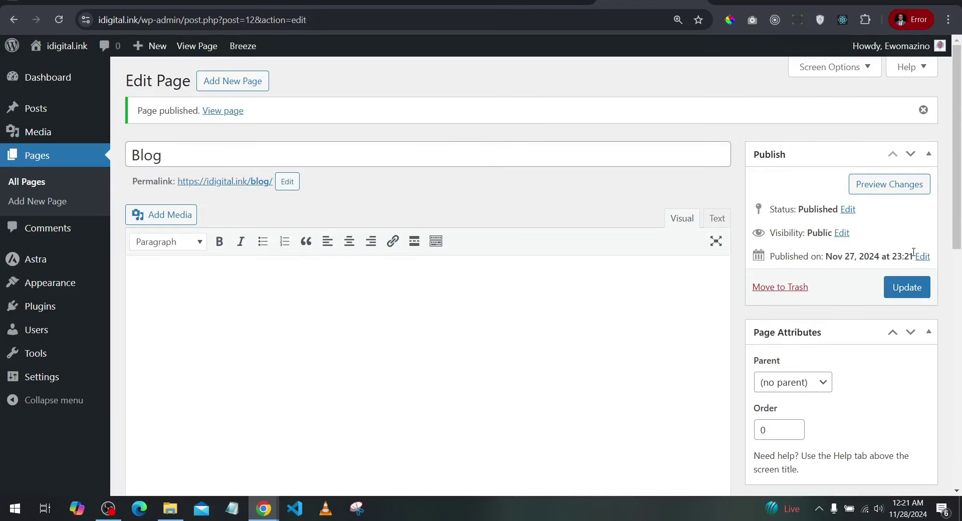
{"action": "left_click", "coordinate": [767, 1]}
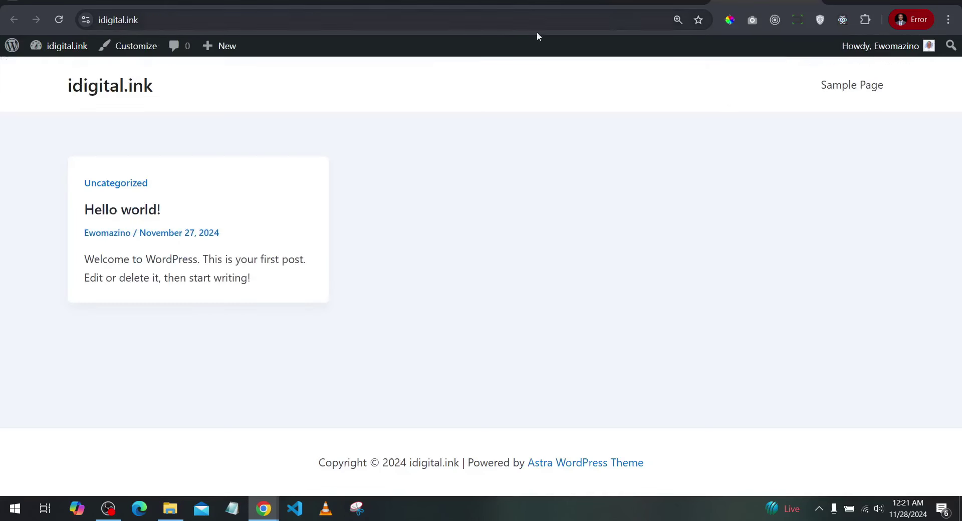
Step: Reload the front page, then return to wp-admin's All Pages list
{"action": "left_click", "coordinate": [86, 87]}
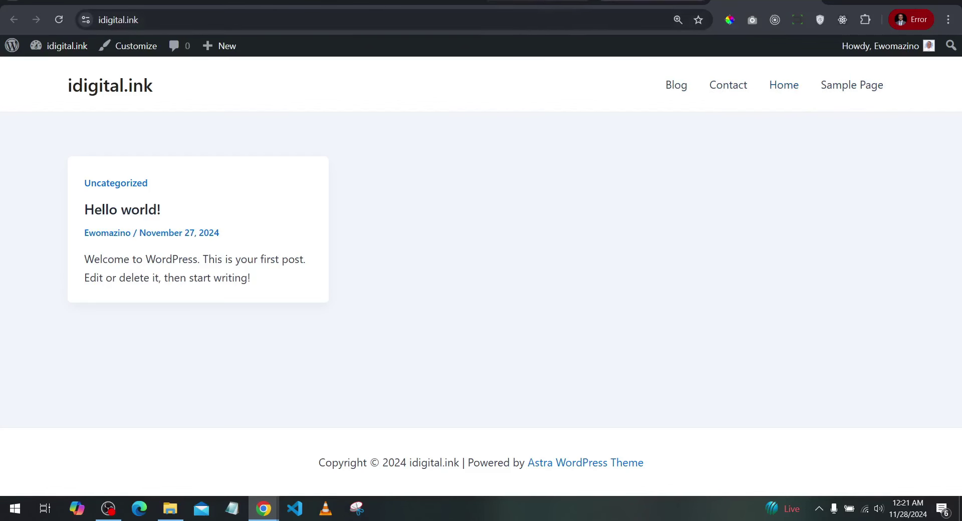
{"action": "key", "text": "ctrl+Tab"}
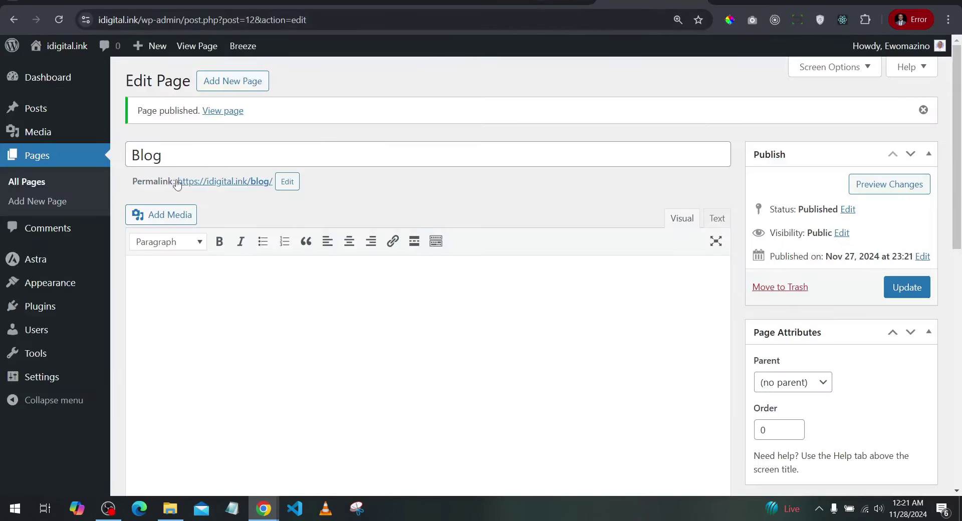
{"action": "left_click", "coordinate": [30, 186]}
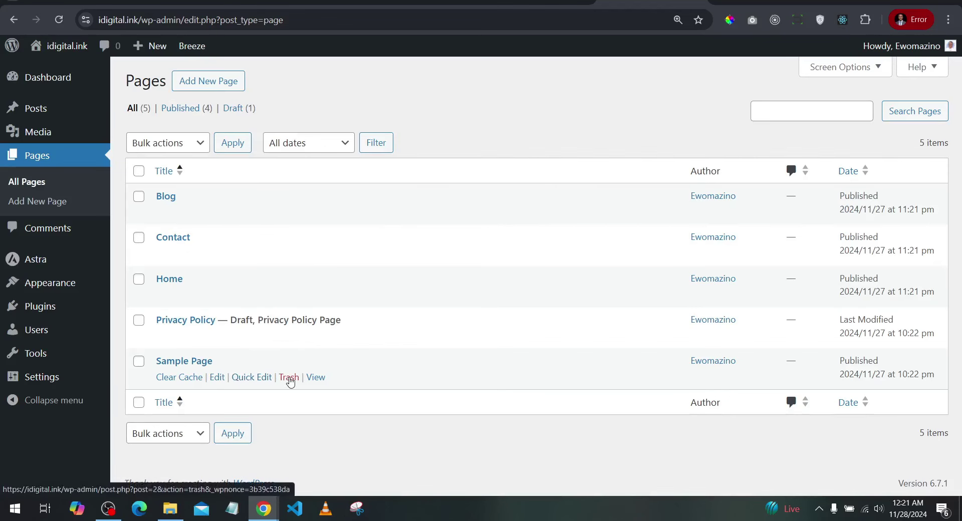
Step: Trash Sample Page and edit the Home page in the classic editor
{"action": "left_click", "coordinate": [289, 378]}
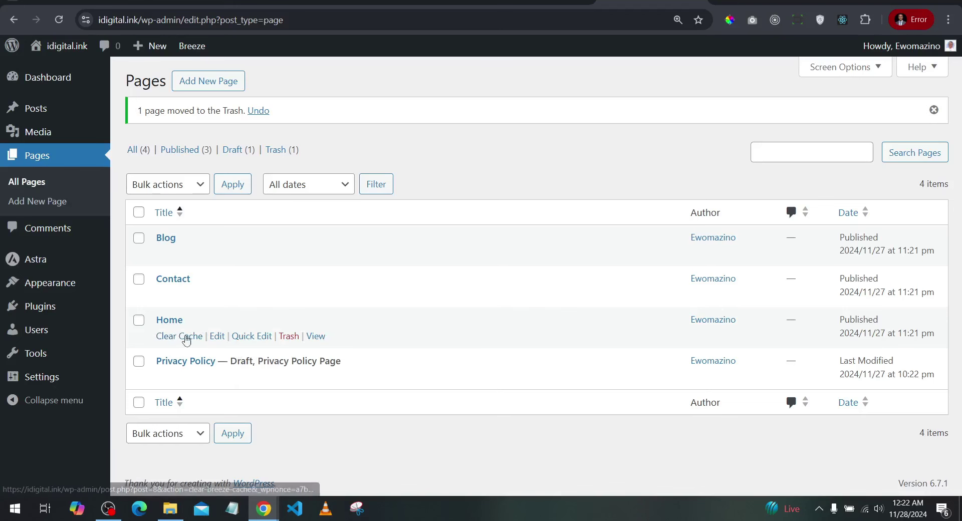
{"action": "left_click", "coordinate": [222, 339]}
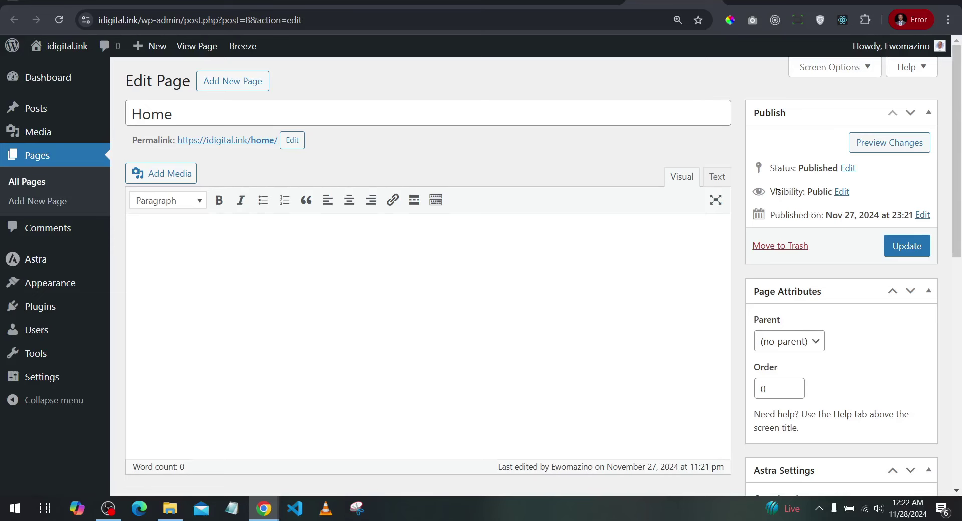
Step: Inspect Home's visibility and status options, cancelling so it stays Public and Published
{"action": "left_click", "coordinate": [844, 194]}
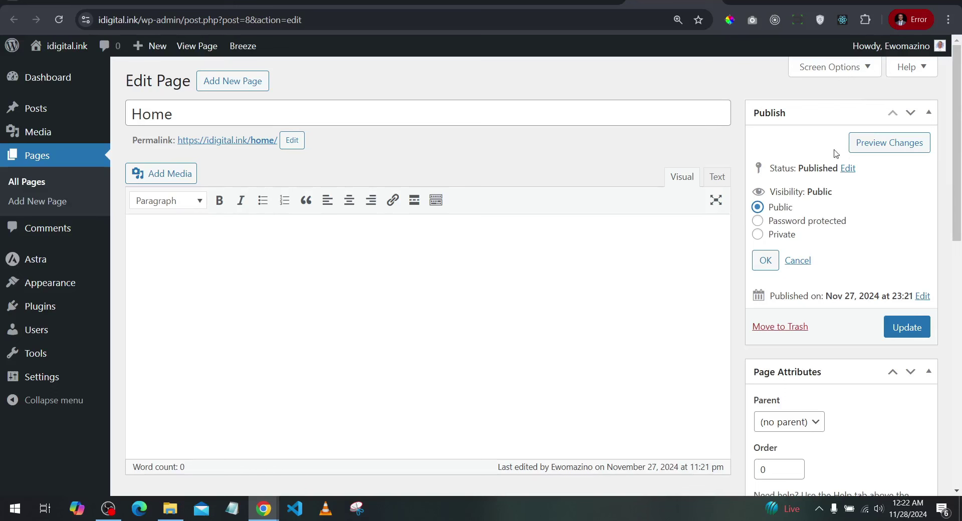
{"action": "left_click", "coordinate": [848, 169]}
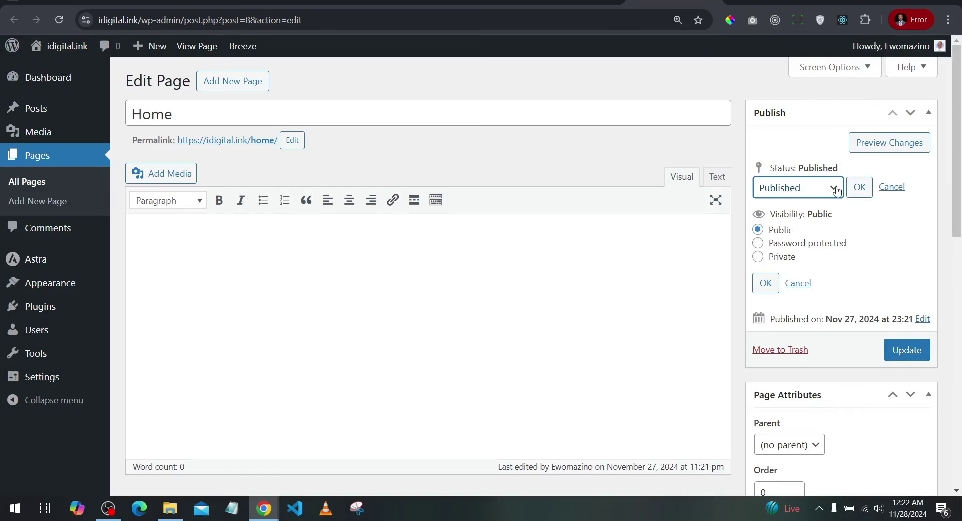
{"action": "left_click", "coordinate": [835, 190]}
{"action": "left_click", "coordinate": [886, 206]}
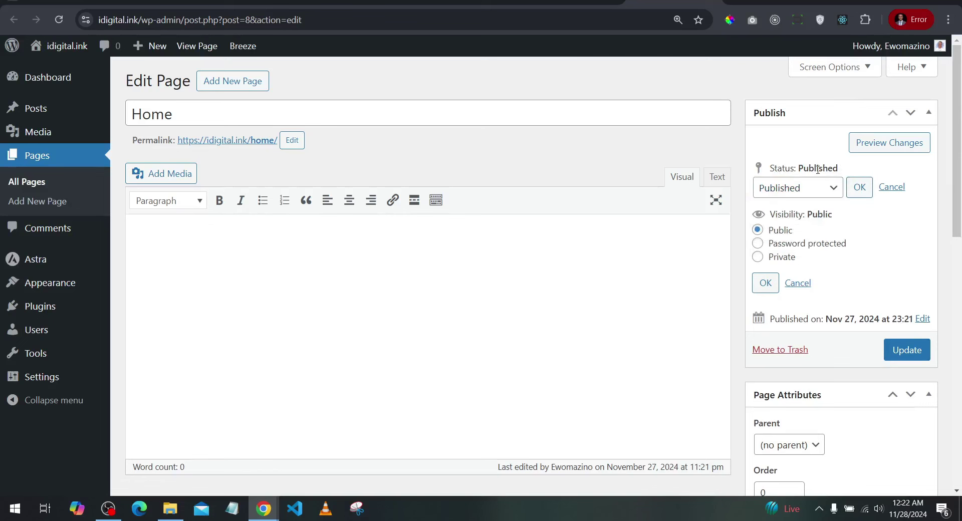
{"action": "left_click", "coordinate": [892, 187]}
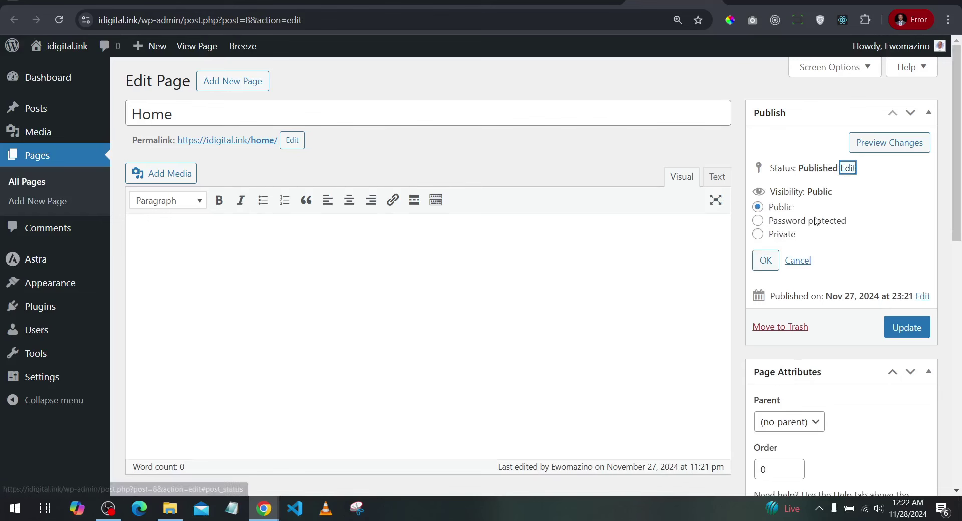
{"action": "left_click", "coordinate": [797, 260]}
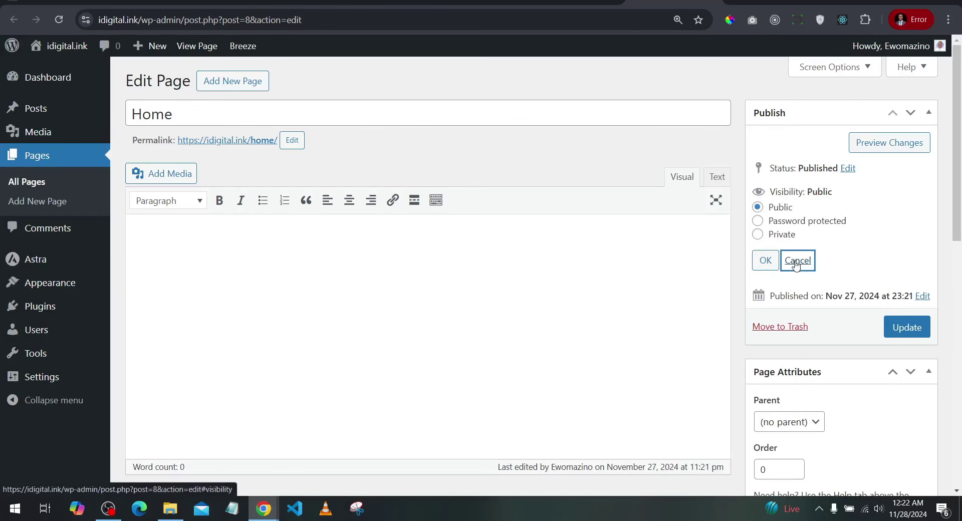
{"action": "left_click", "coordinate": [796, 262]}
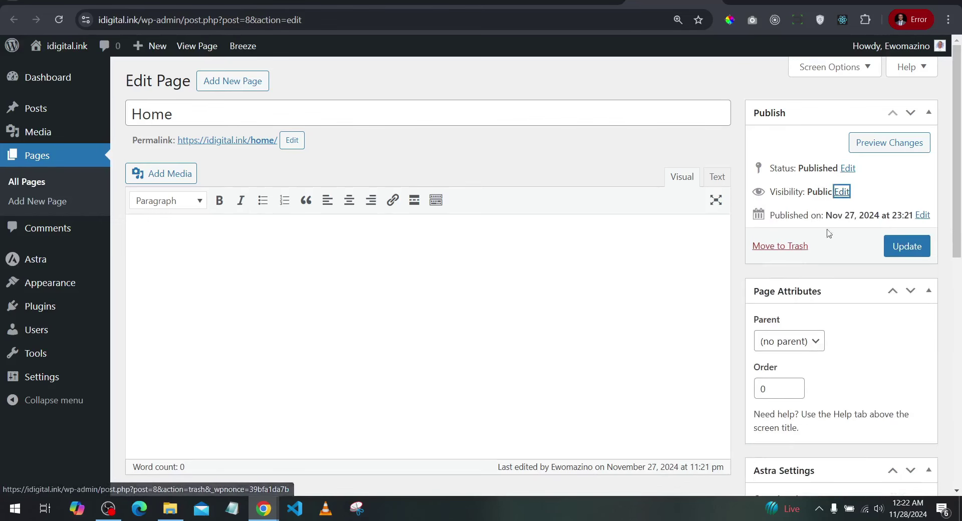
Step: Recheck the publish status, keep it Published, and return to All Pages
{"action": "left_click", "coordinate": [846, 169]}
{"action": "left_click", "coordinate": [797, 188]}
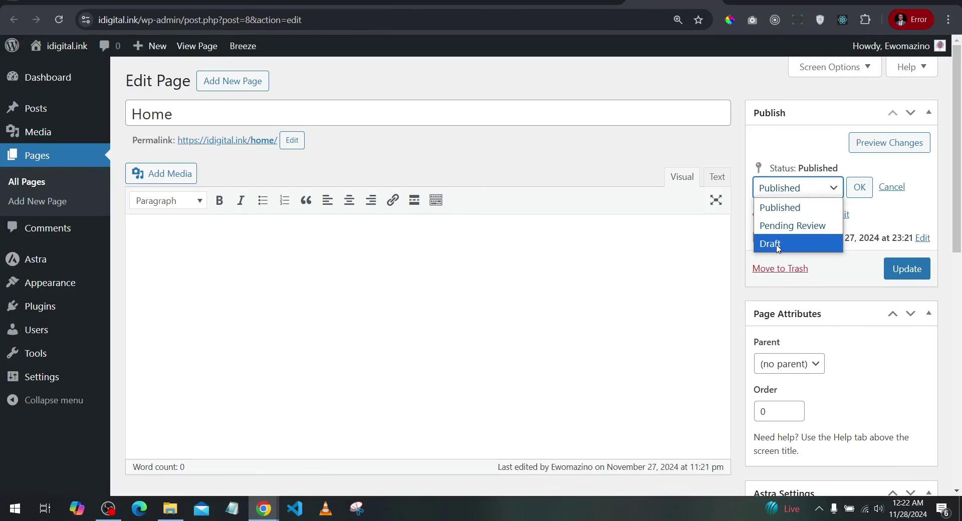
{"action": "left_click", "coordinate": [899, 210]}
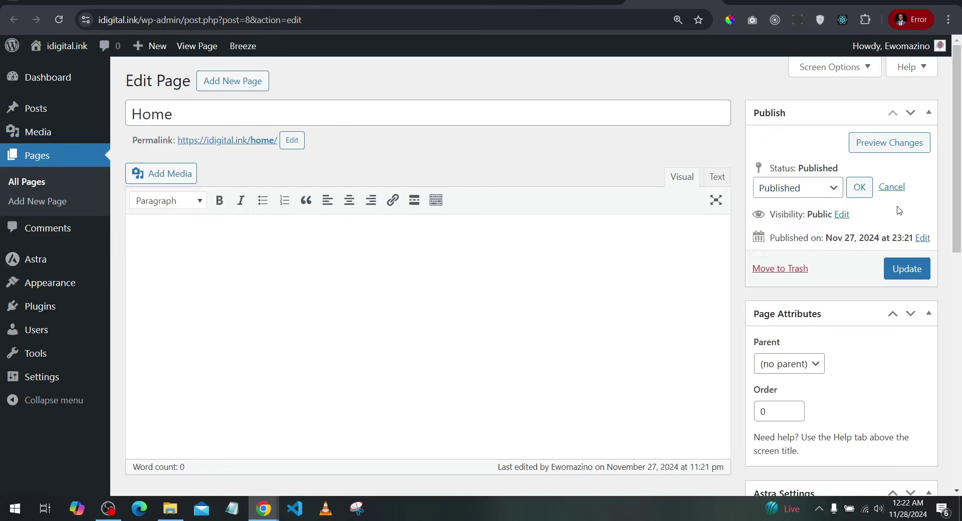
{"action": "left_click", "coordinate": [891, 187]}
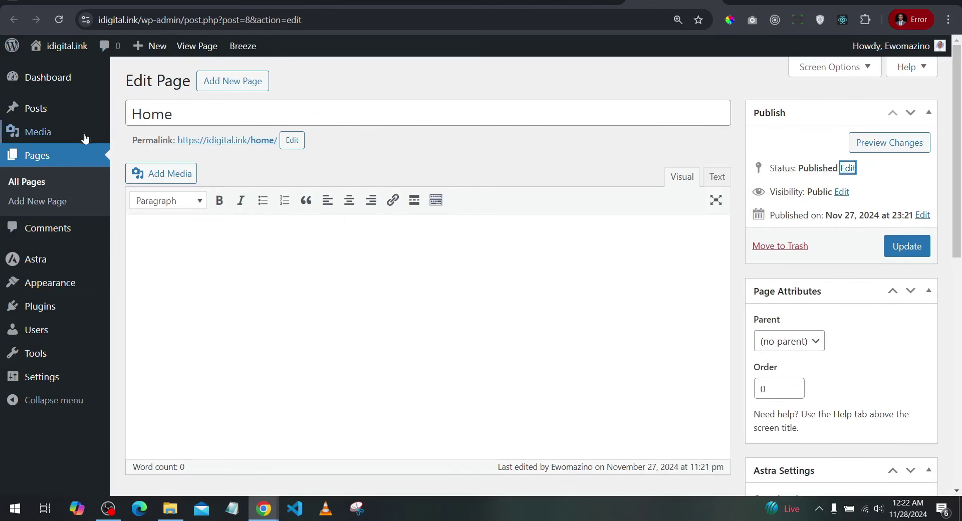
{"action": "left_click", "coordinate": [31, 182]}
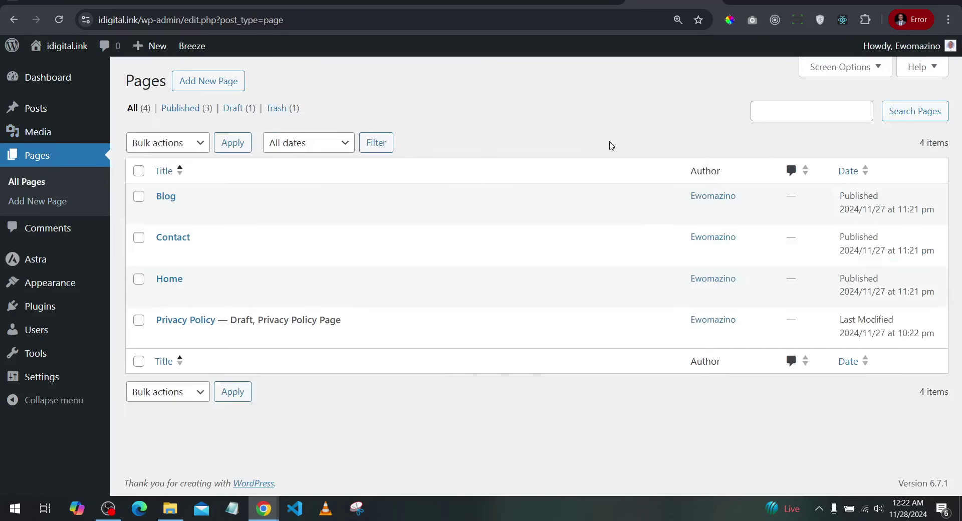
Step: View the live site, then head back to wp-admin toward Appearance > Menus
{"action": "left_click", "coordinate": [767, 2]}
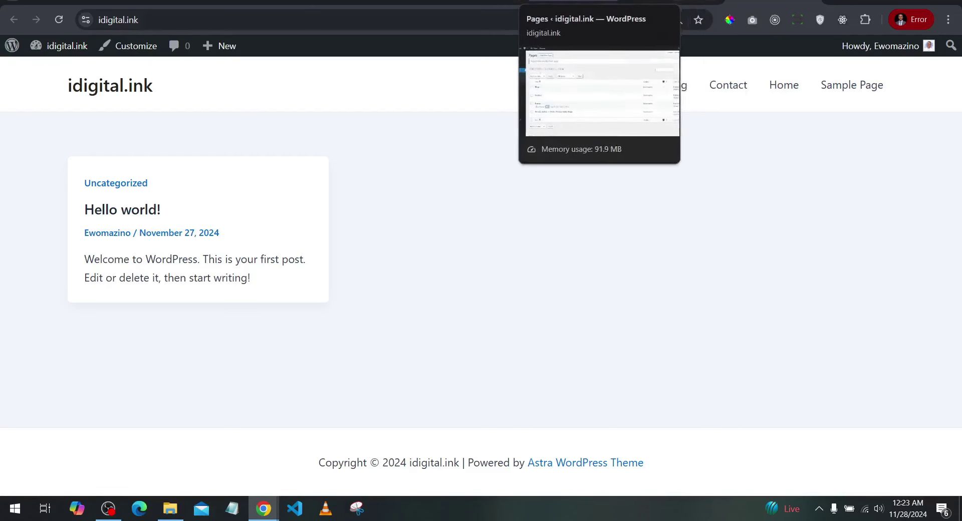
{"action": "left_click", "coordinate": [571, 2]}
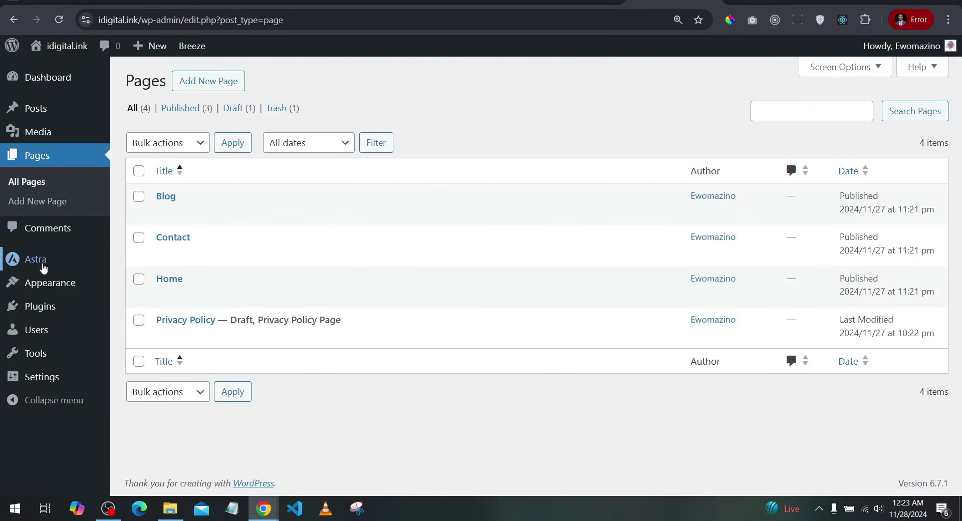
{"action": "mouse_move", "coordinate": [45, 283]}
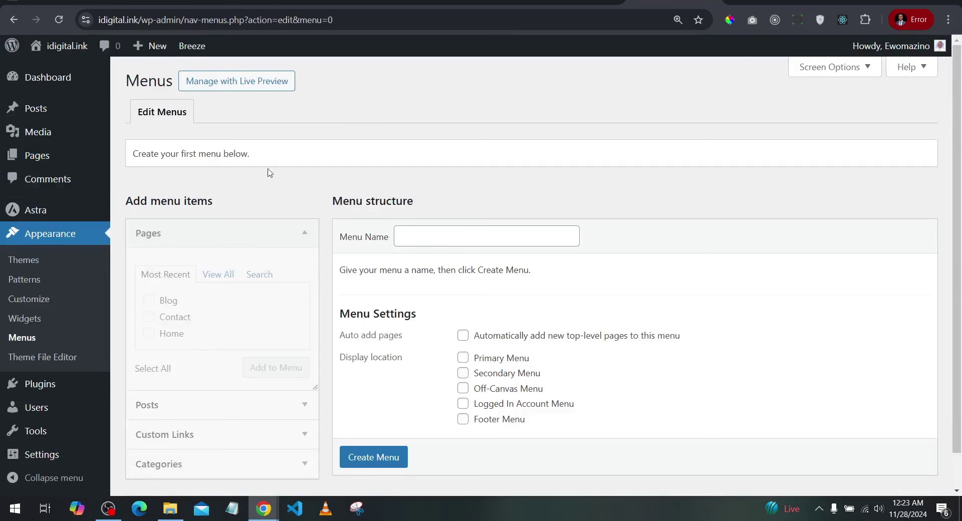
Step: Create a menu named 'Home Menu' assigned to the Primary Menu location
{"action": "left_click", "coordinate": [444, 232]}
{"action": "type", "text": "Home Menu"}
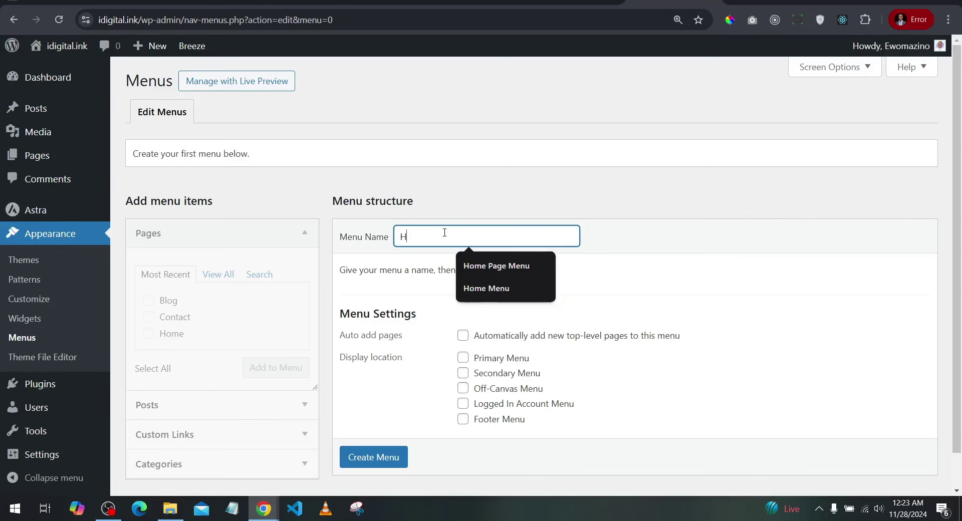
{"action": "left_click", "coordinate": [486, 288]}
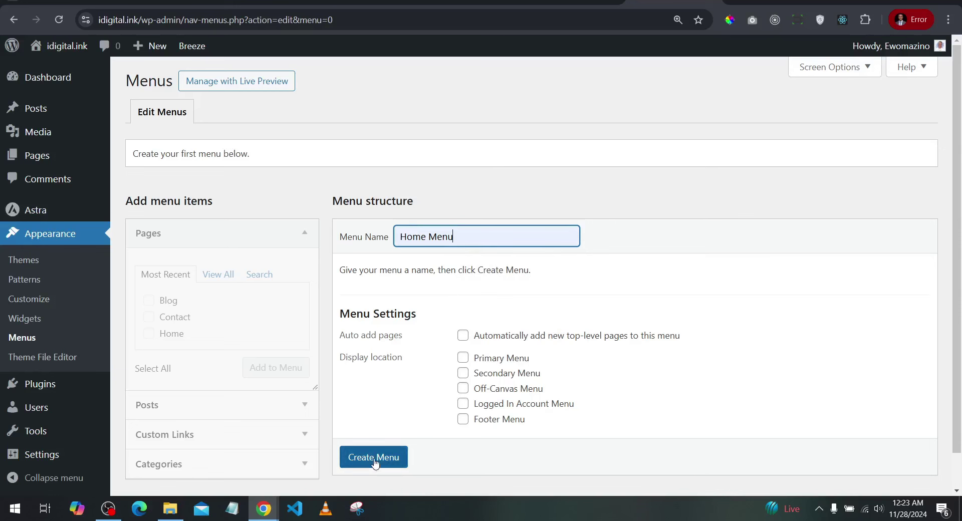
{"action": "left_click", "coordinate": [462, 358]}
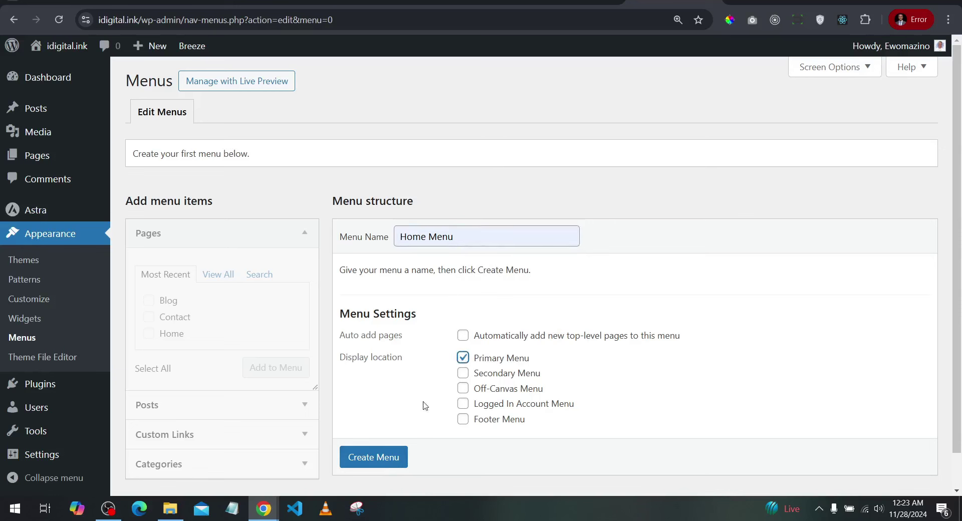
{"action": "left_click", "coordinate": [385, 456]}
{"action": "scroll", "coordinate": [386, 457], "scroll_direction": "down", "scroll_amount": 1}
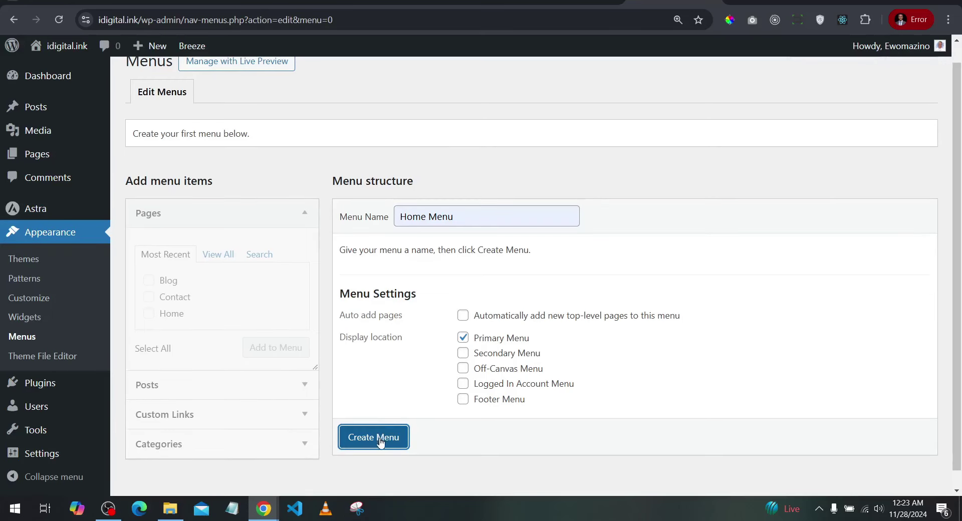
{"action": "left_click", "coordinate": [380, 442]}
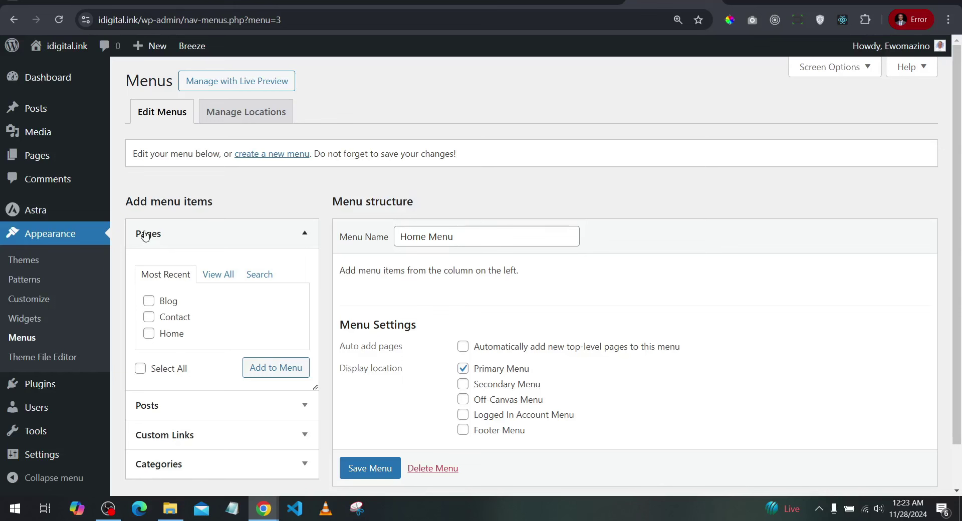
Step: Add the Blog, Contact and Home pages to Home Menu
{"action": "left_click", "coordinate": [149, 302]}
{"action": "left_click", "coordinate": [148, 317]}
{"action": "left_click", "coordinate": [148, 334]}
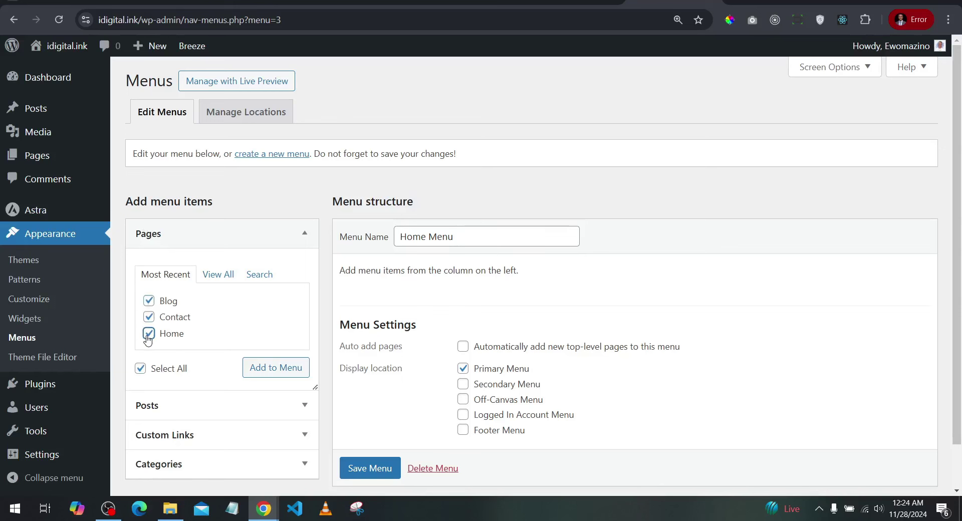
{"action": "left_click", "coordinate": [267, 370]}
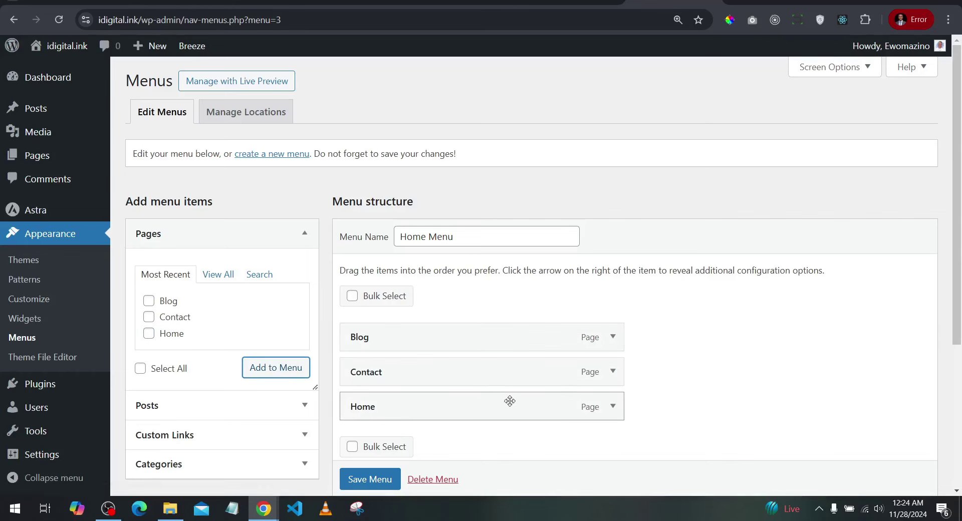
Step: Move Home to the top of the menu, save it, and switch to the live site
{"action": "left_click_drag", "start_coordinate": [510, 398], "coordinate": [511, 328]}
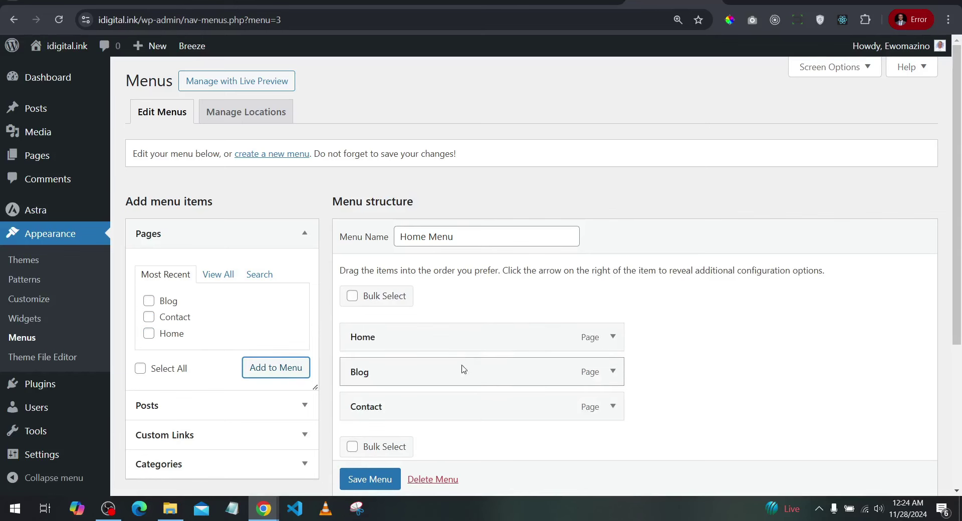
{"action": "left_click", "coordinate": [375, 480]}
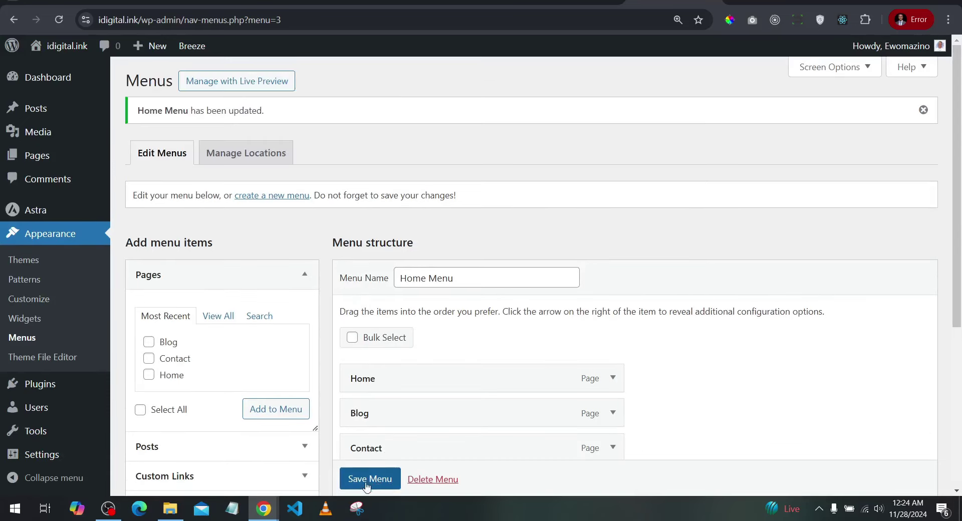
{"action": "left_click", "coordinate": [366, 481]}
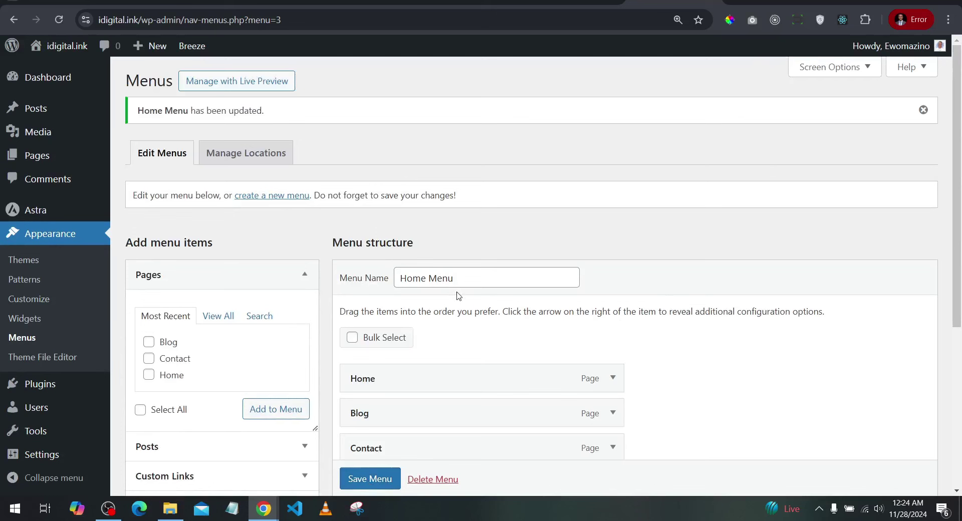
{"action": "left_click", "coordinate": [726, 4]}
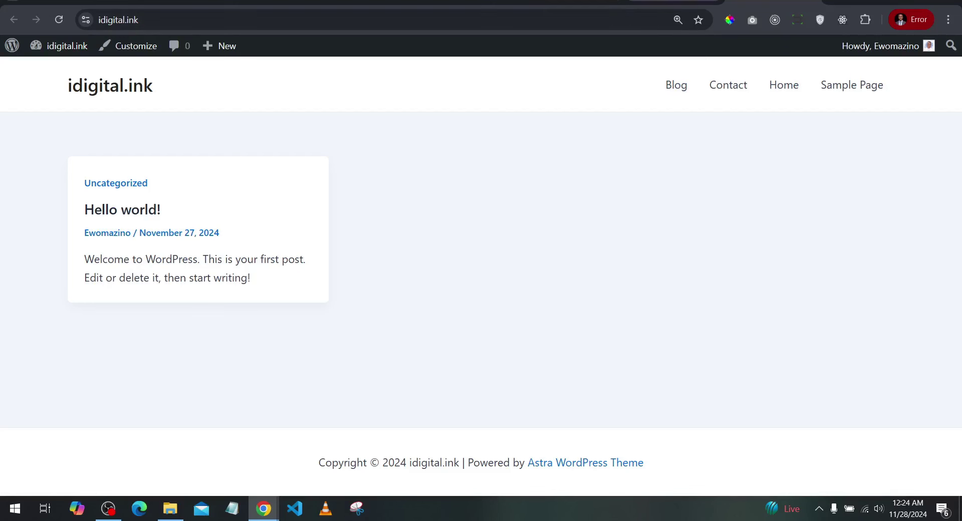
Step: Compare the live header with the admin, ending on the All Pages list
{"action": "key", "text": "ctrl+shift+Tab"}
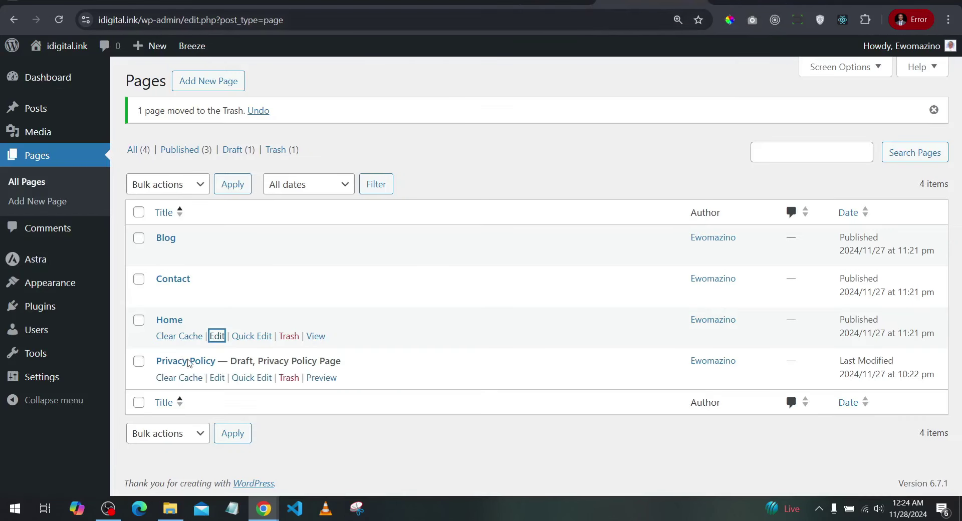
{"action": "key", "text": "ctrl+Tab"}
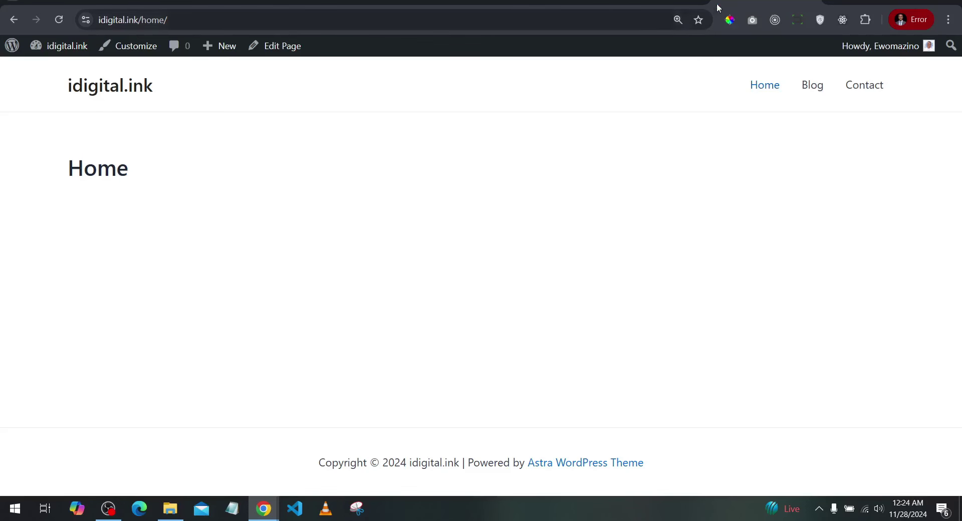
{"action": "key", "text": "ctrl+Tab"}
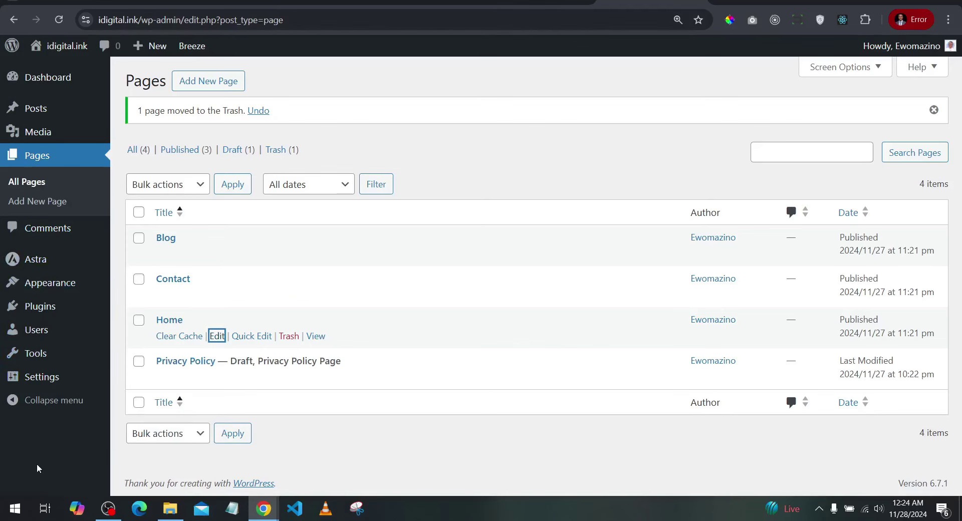
Step: Change the site title from the .ink version to iDigital
{"action": "mouse_move", "coordinate": [40, 379]}
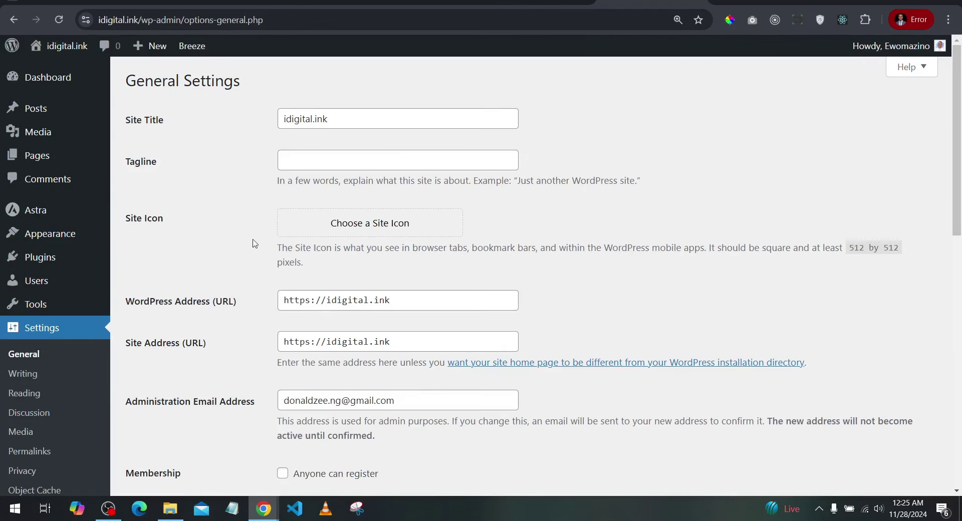
{"action": "left_click", "coordinate": [364, 117]}
{"action": "key", "text": "BackSpace"}
{"action": "key", "text": "BackSpace"}
{"action": "key", "text": "BackSpace"}
{"action": "key", "text": "BackSpace"}
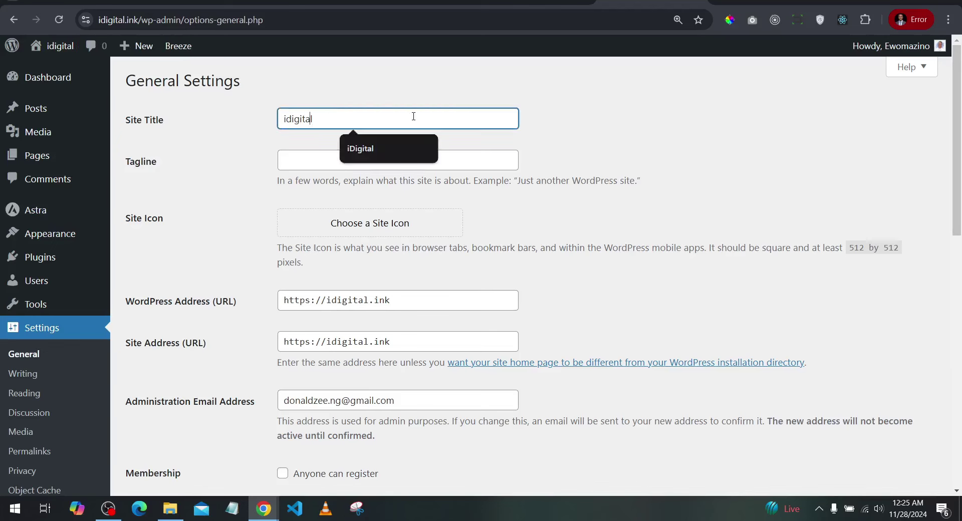
{"action": "left_click", "coordinate": [385, 151]}
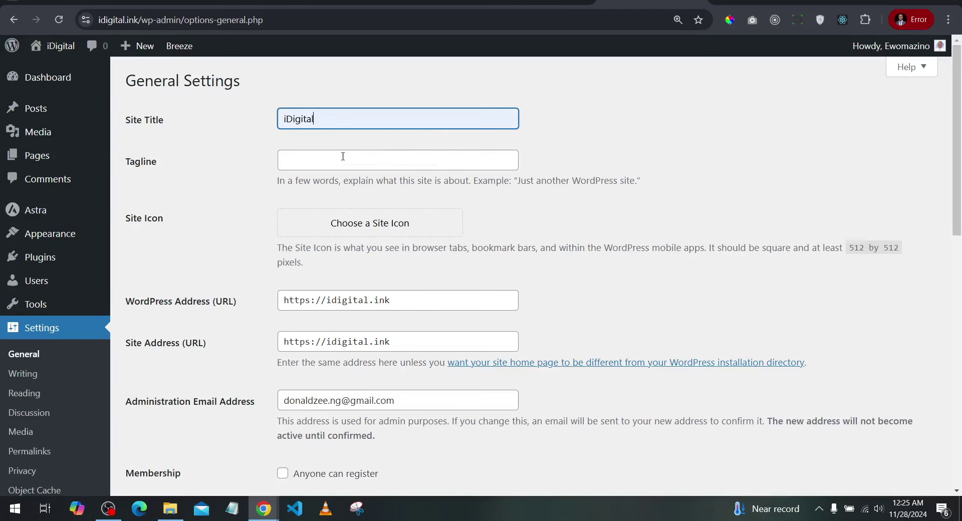
Step: Fill the tagline with 'Web Design Agency - Abuja | Nigeria' from autofill suggestions
{"action": "left_click", "coordinate": [320, 163]}
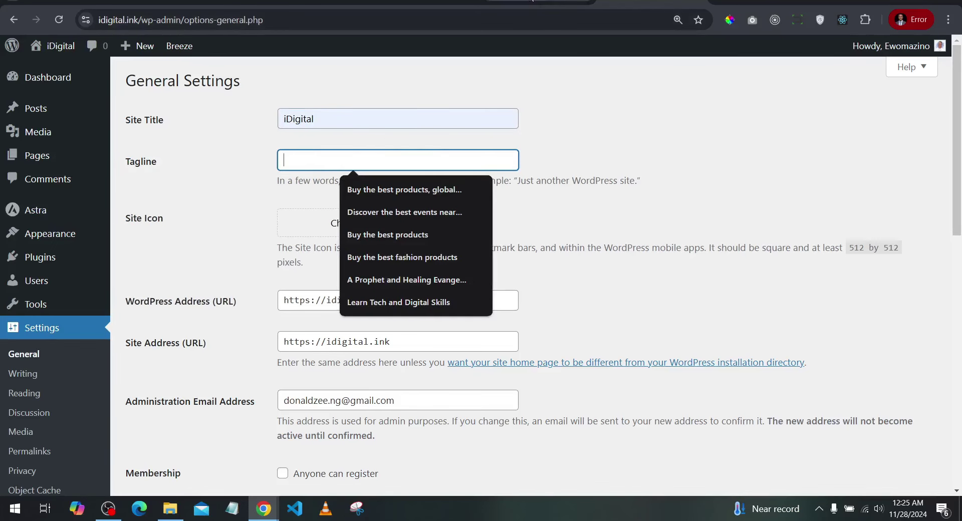
{"action": "left_click", "coordinate": [531, 2]}
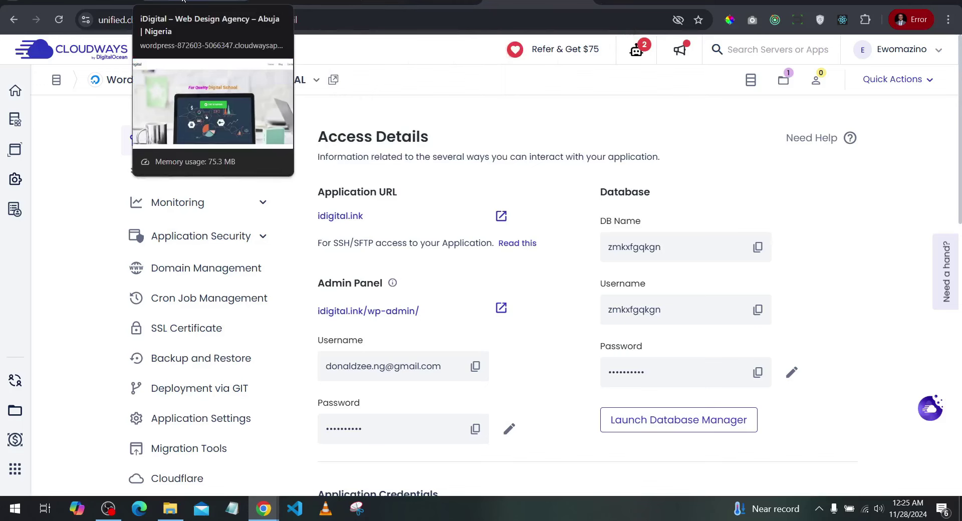
{"action": "left_click", "coordinate": [596, 5]}
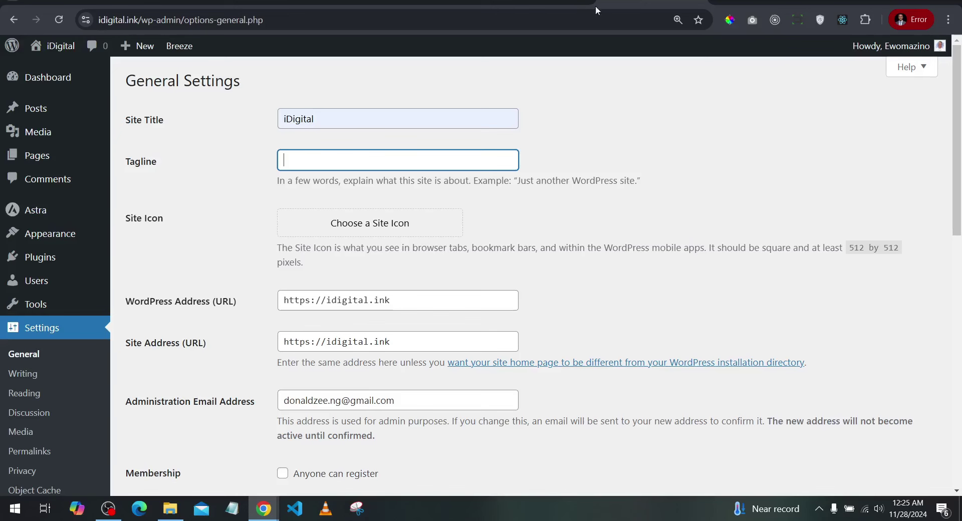
{"action": "left_click", "coordinate": [334, 162]}
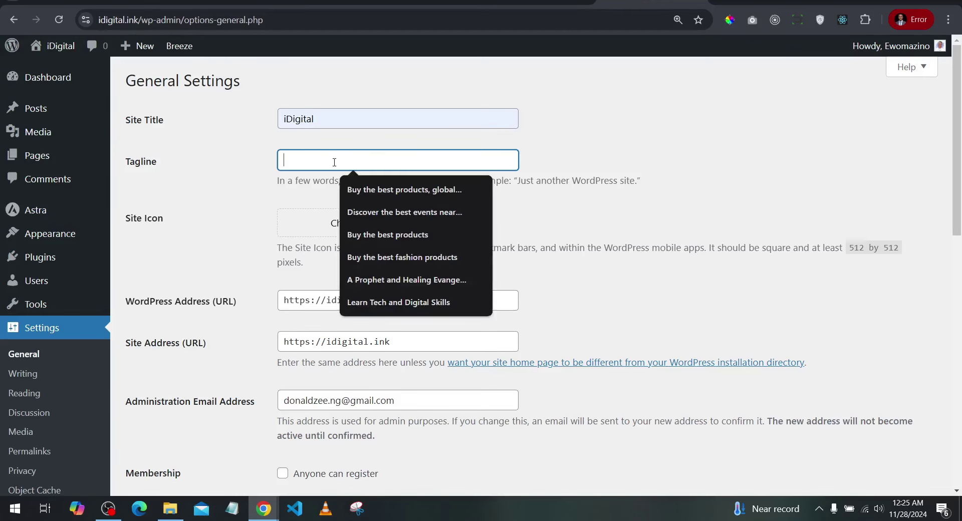
{"action": "type", "text": "W"}
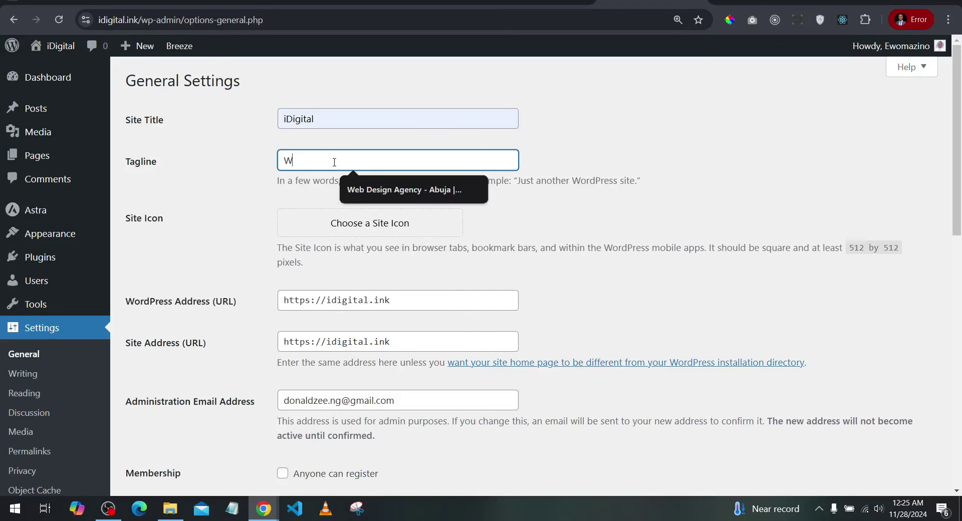
{"action": "left_click", "coordinate": [407, 190]}
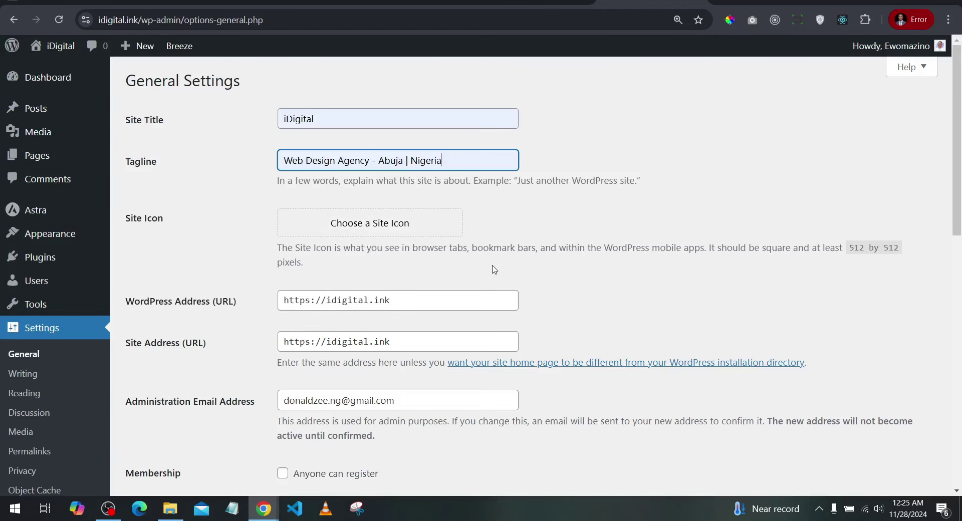
Step: Save the general settings and view the live Home page
{"action": "scroll", "coordinate": [490, 264], "scroll_direction": "down", "scroll_amount": 3}
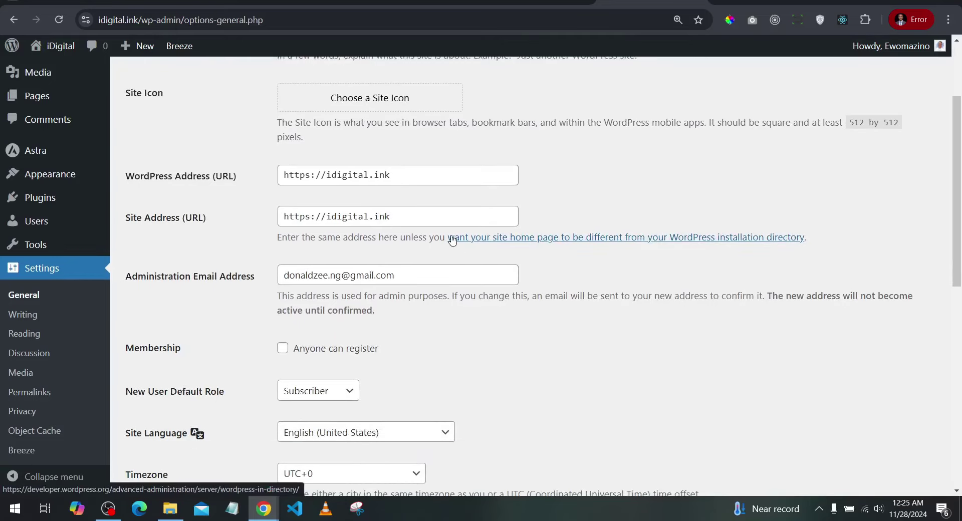
{"action": "scroll", "coordinate": [451, 239], "scroll_direction": "down", "scroll_amount": 2}
{"action": "scroll", "coordinate": [402, 230], "scroll_direction": "down", "scroll_amount": 7}
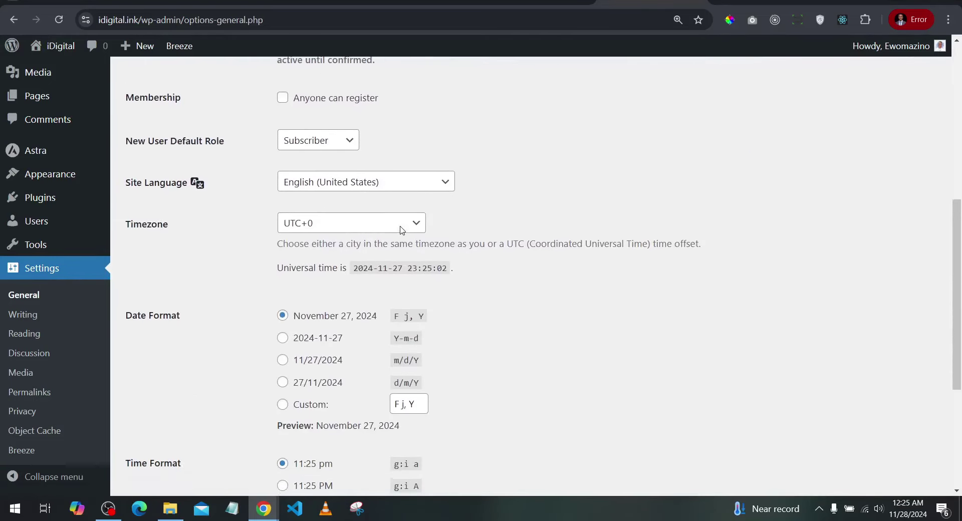
{"action": "left_click", "coordinate": [168, 418]}
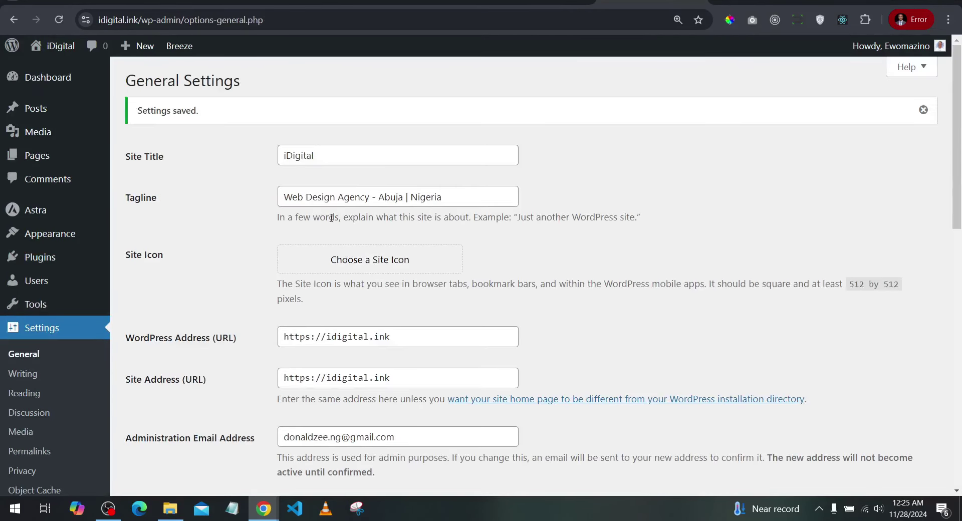
{"action": "left_click", "coordinate": [751, 1]}
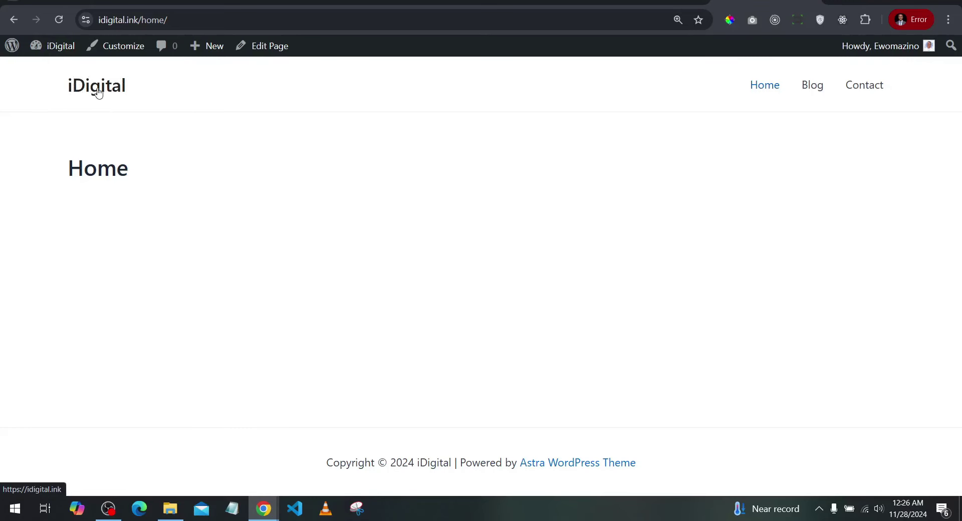
Step: Return to the admin tab and review the Writing Settings page
{"action": "left_click", "coordinate": [649, 0]}
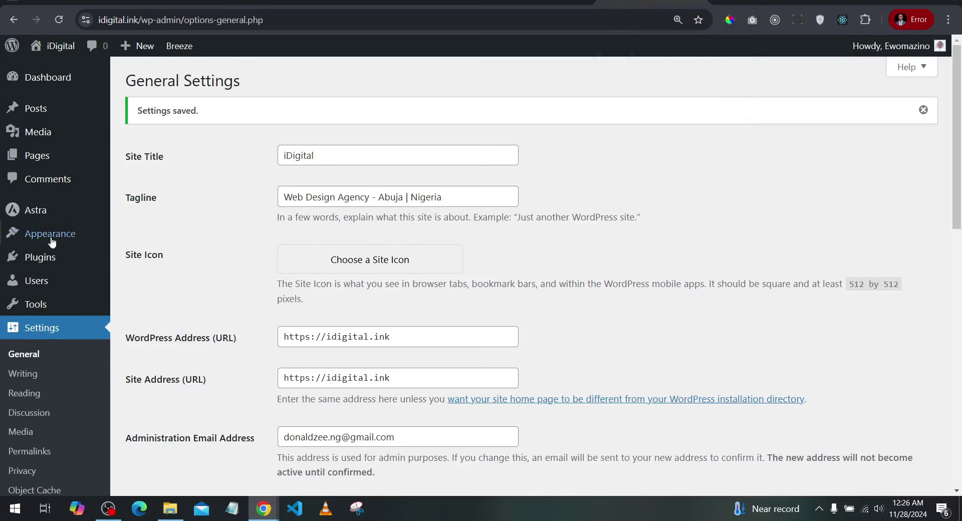
{"action": "left_click", "coordinate": [22, 373]}
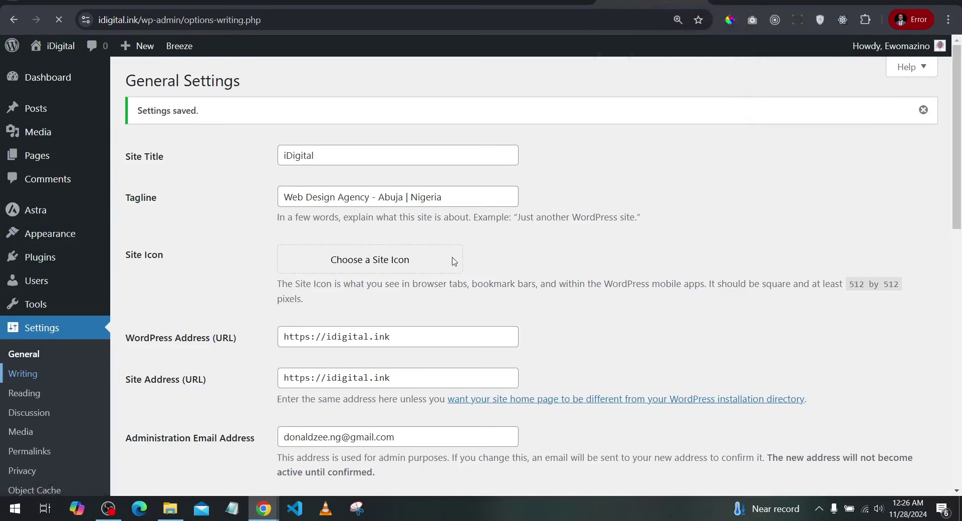
{"action": "scroll", "coordinate": [465, 213], "scroll_direction": "down", "scroll_amount": 4}
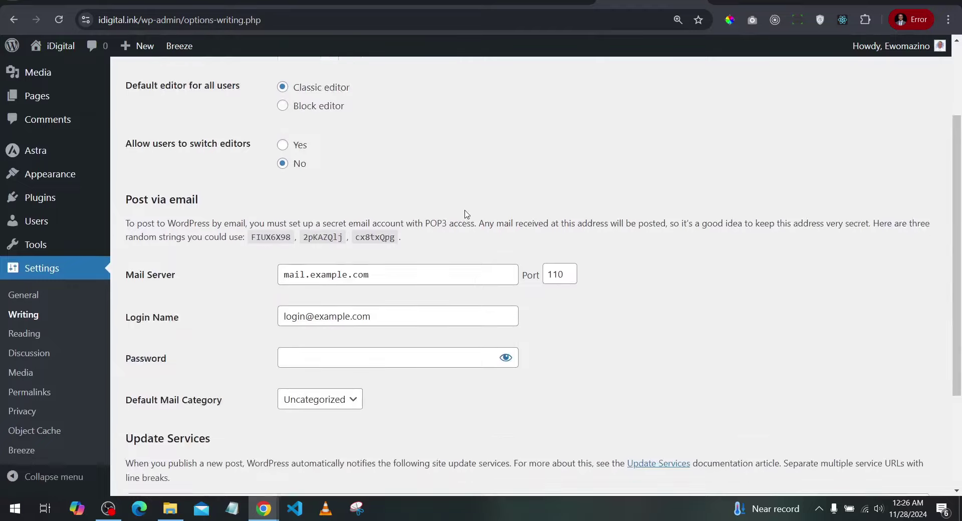
{"action": "scroll", "coordinate": [466, 211], "scroll_direction": "down", "scroll_amount": 1}
{"action": "scroll", "coordinate": [466, 209], "scroll_direction": "up", "scroll_amount": 5}
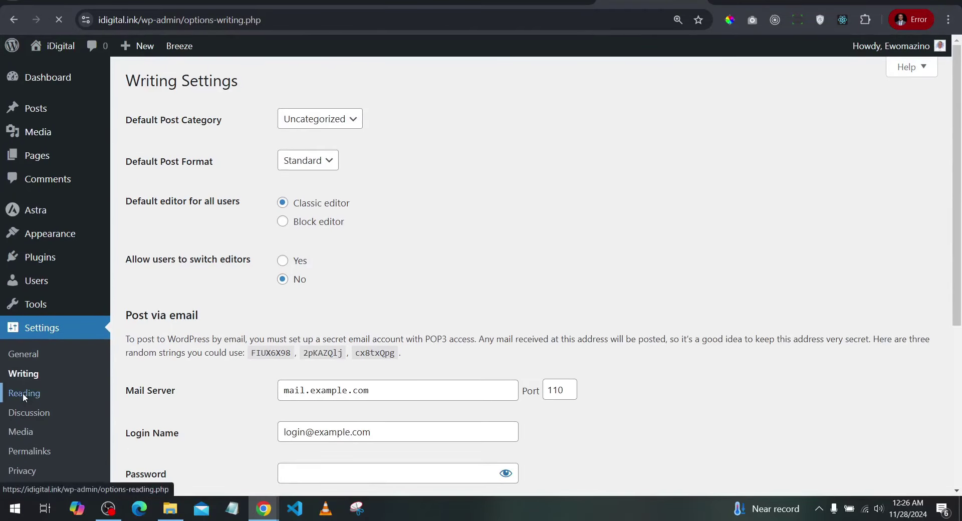
Step: Set Reading to a static Home homepage and Blog posts page, save, then go to Discussion
{"action": "left_click", "coordinate": [22, 393]}
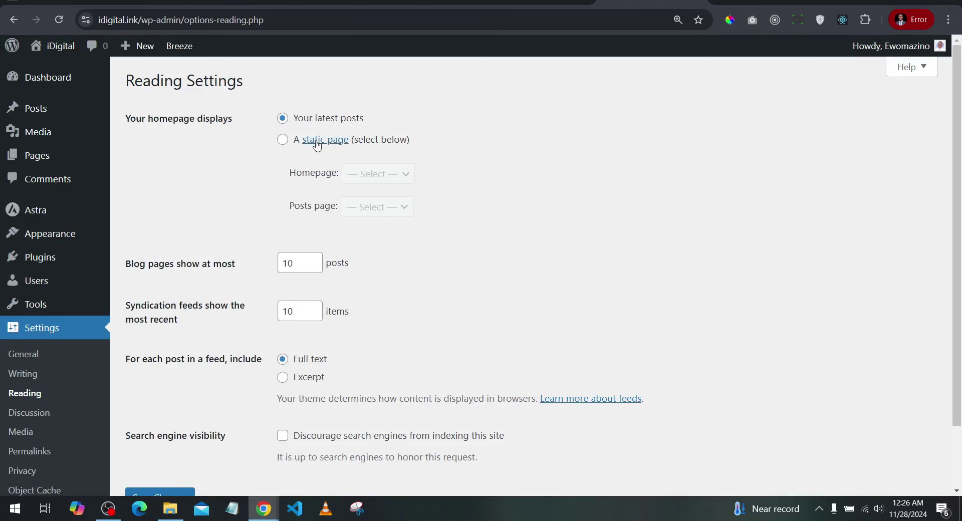
{"action": "left_click", "coordinate": [283, 144]}
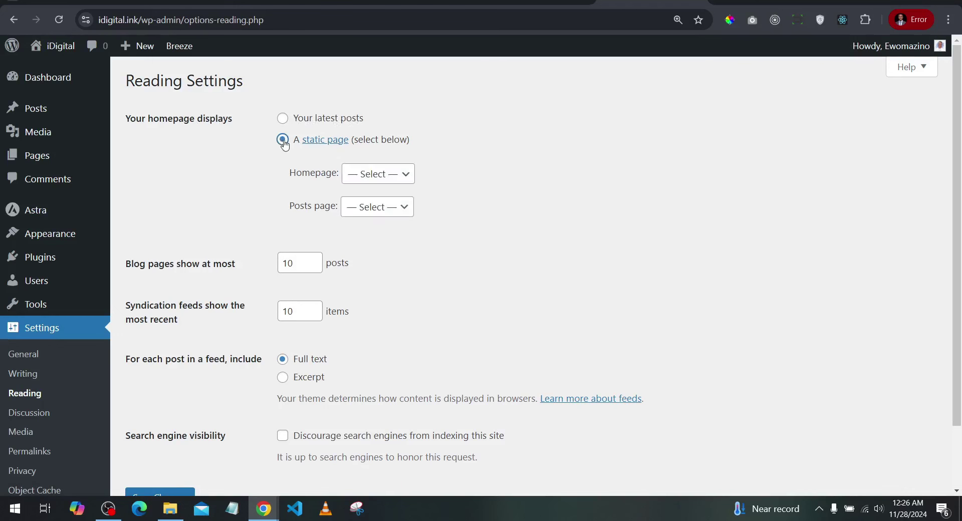
{"action": "left_click", "coordinate": [394, 179]}
{"action": "left_click", "coordinate": [370, 248]}
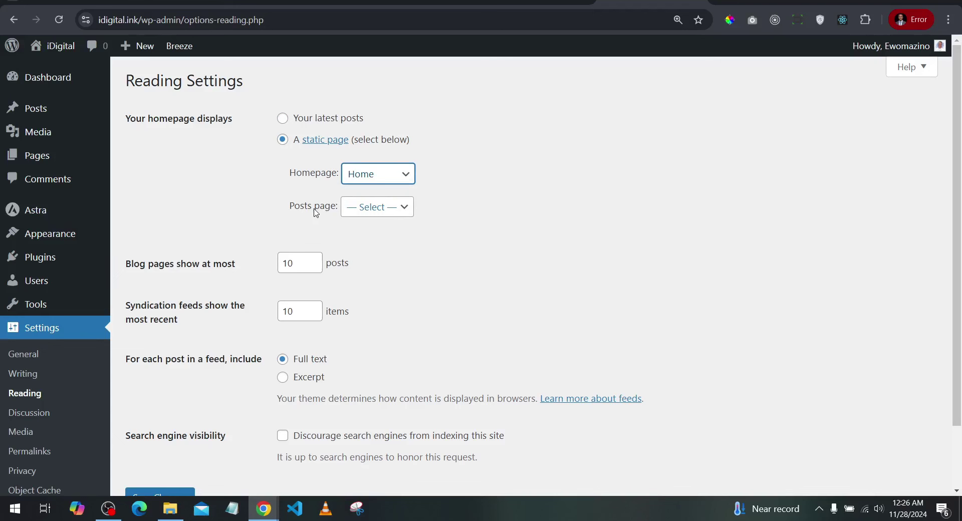
{"action": "left_click", "coordinate": [379, 207]}
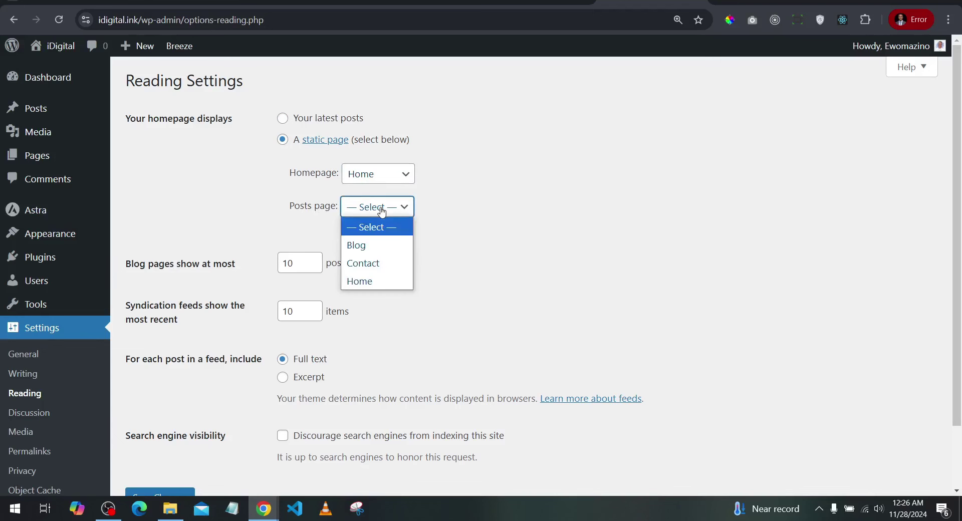
{"action": "left_click", "coordinate": [370, 247]}
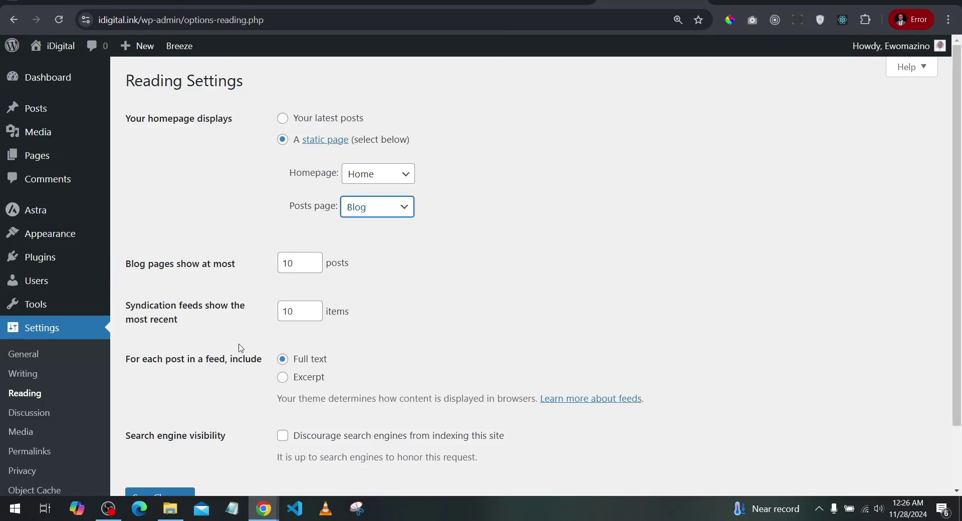
{"action": "scroll", "coordinate": [246, 283], "scroll_direction": "down", "scroll_amount": 2}
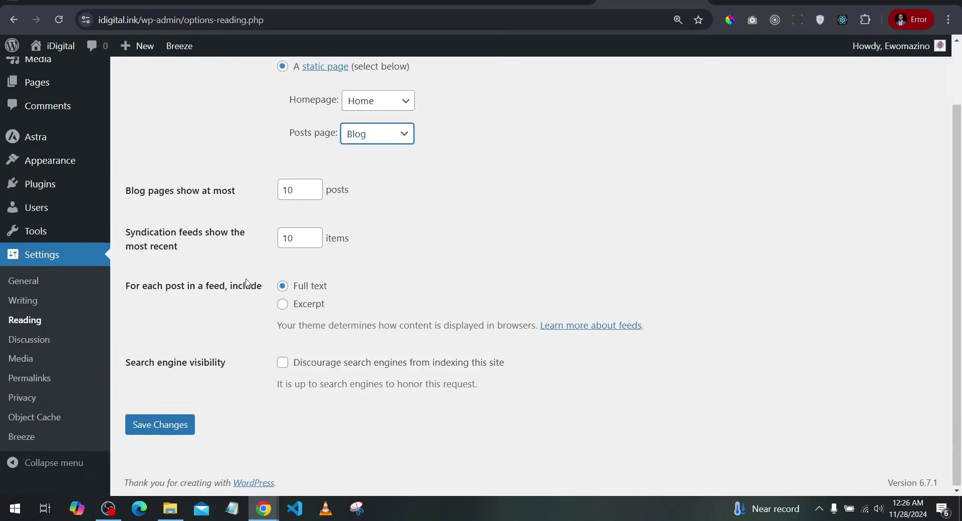
{"action": "left_click", "coordinate": [163, 426]}
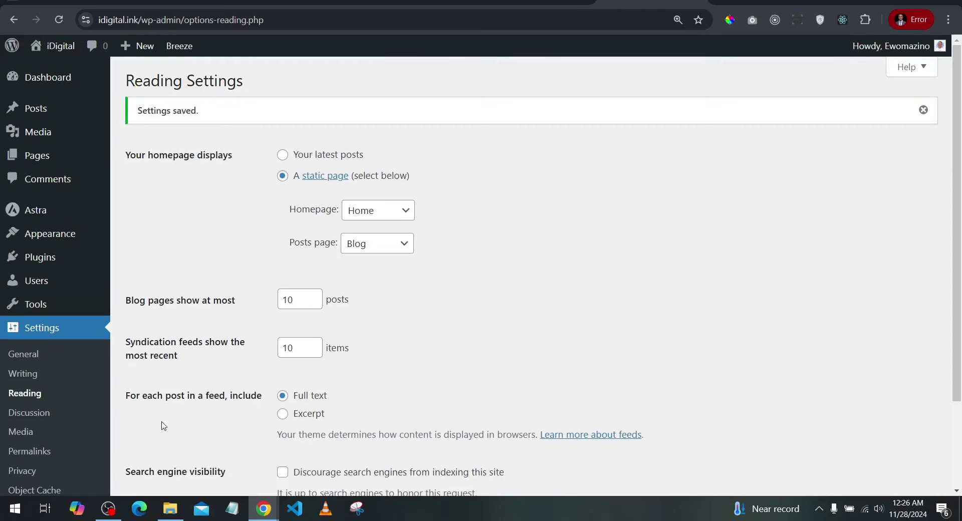
{"action": "left_click", "coordinate": [41, 414]}
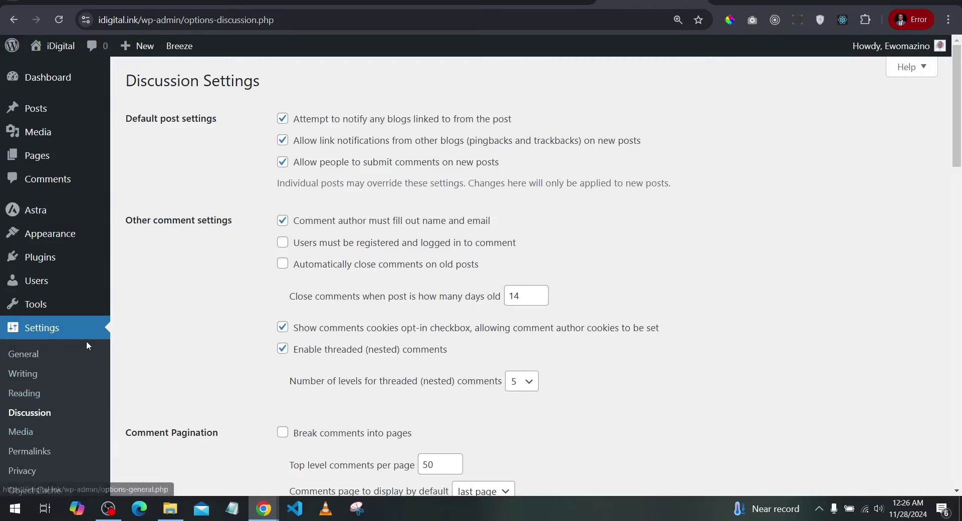
Step: Scroll through Permalink Settings to confirm the Post name (/%postname%/) structure is selected
{"action": "scroll", "coordinate": [75, 354], "scroll_direction": "down", "scroll_amount": 3}
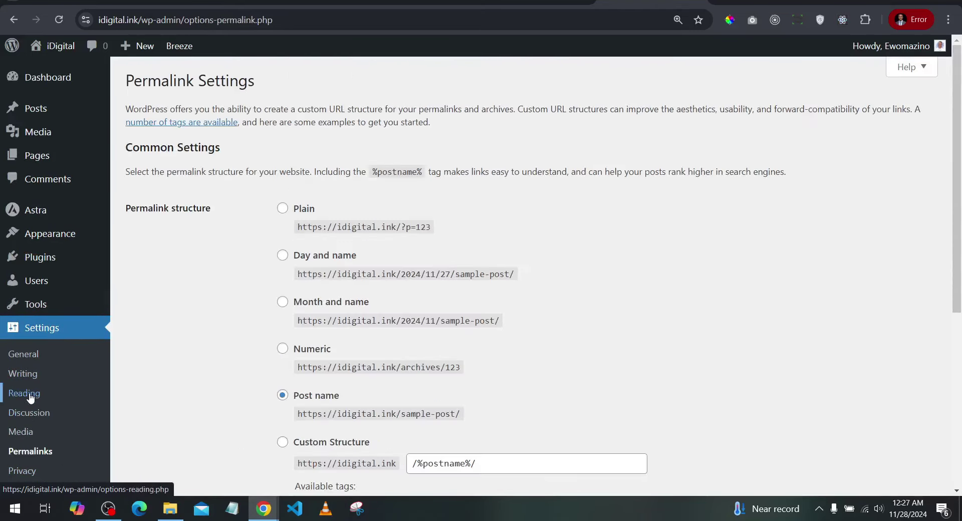
{"action": "scroll", "coordinate": [473, 245], "scroll_direction": "down", "scroll_amount": 1}
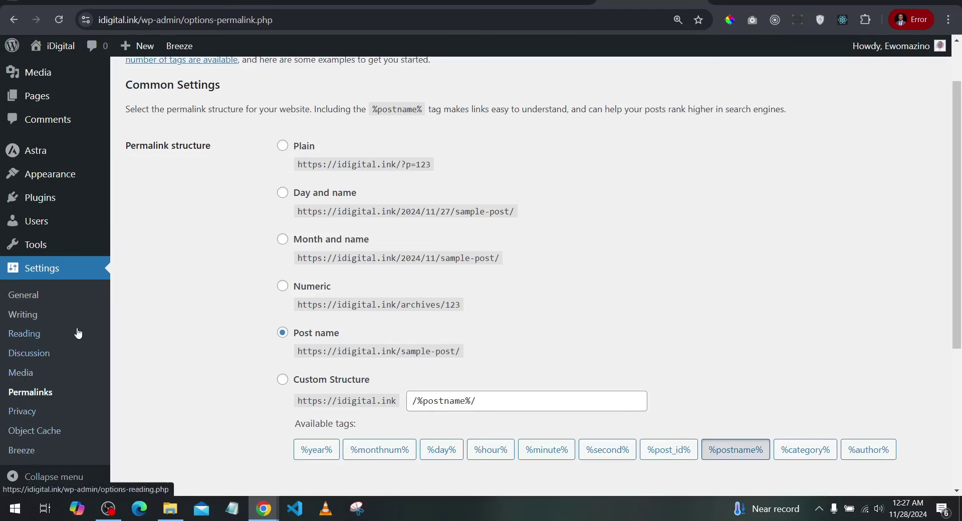
{"action": "scroll", "coordinate": [78, 334], "scroll_direction": "up", "scroll_amount": 3}
{"action": "scroll", "coordinate": [260, 296], "scroll_direction": "down", "scroll_amount": 5}
{"action": "scroll", "coordinate": [266, 297], "scroll_direction": "up", "scroll_amount": 5}
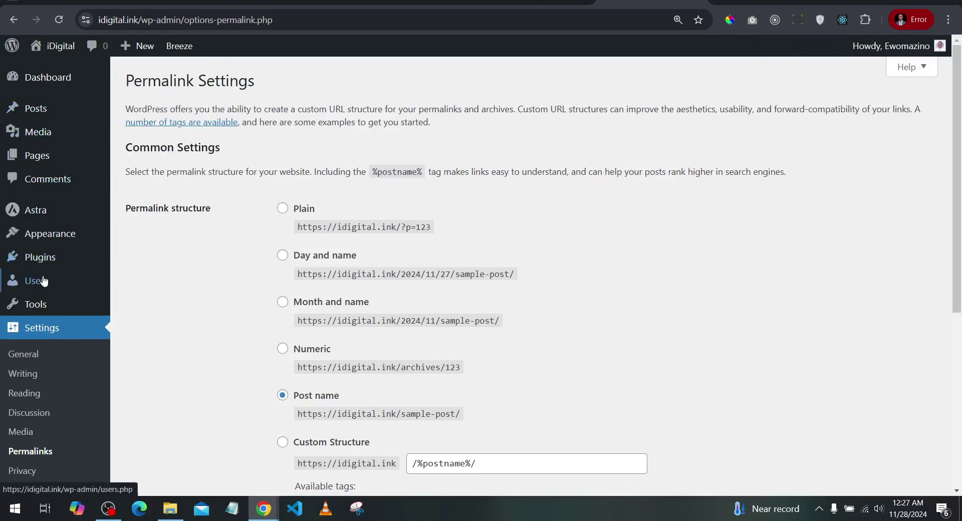
Step: Delete the Hello Dolly plugin from the installed plugins list
{"action": "mouse_move", "coordinate": [15, 263]}
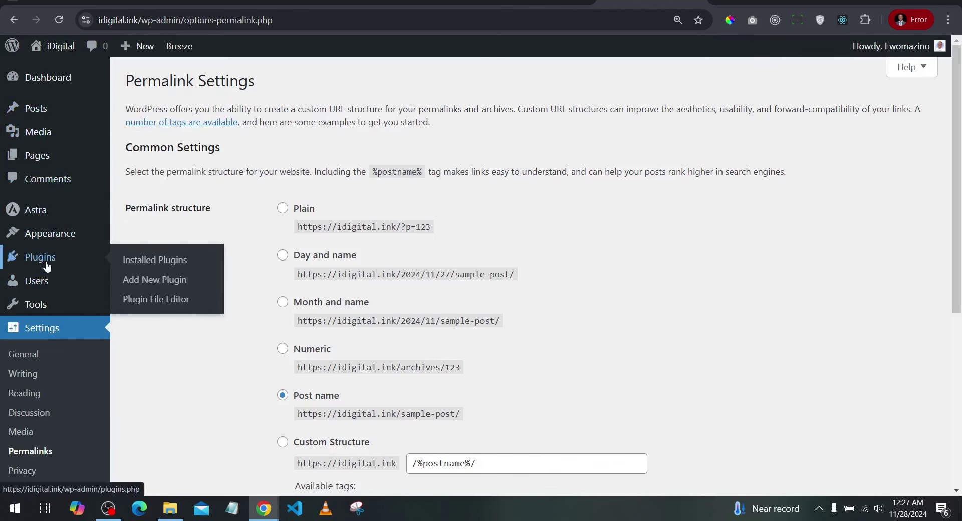
{"action": "left_click", "coordinate": [137, 264]}
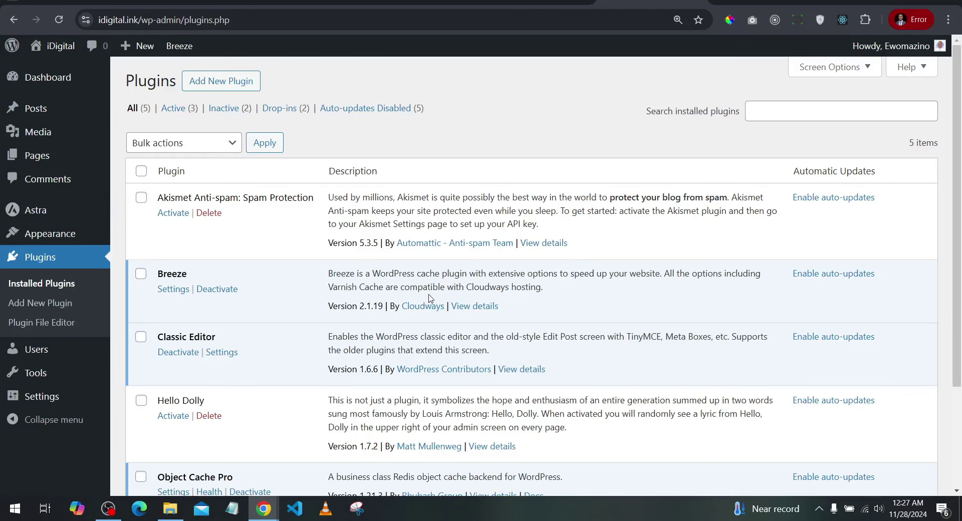
{"action": "scroll", "coordinate": [467, 288], "scroll_direction": "down", "scroll_amount": 1}
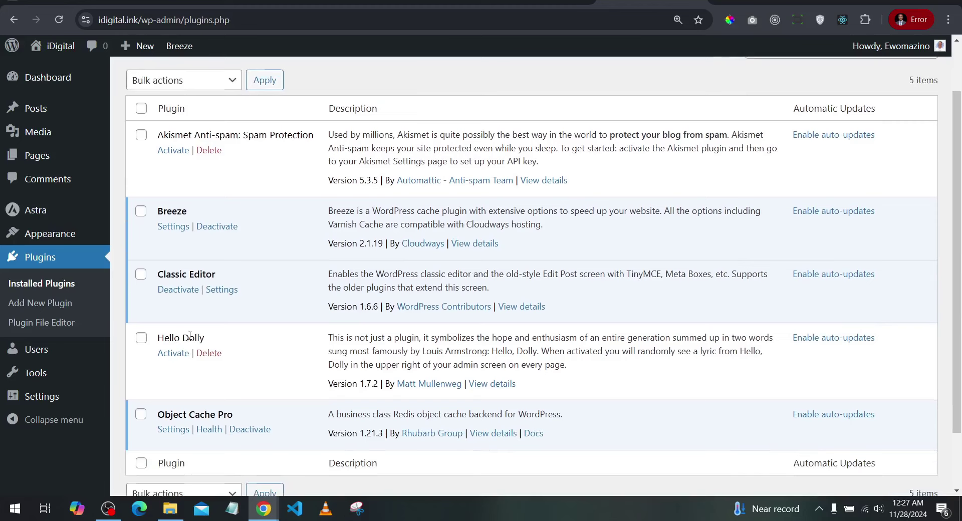
{"action": "left_click", "coordinate": [213, 355]}
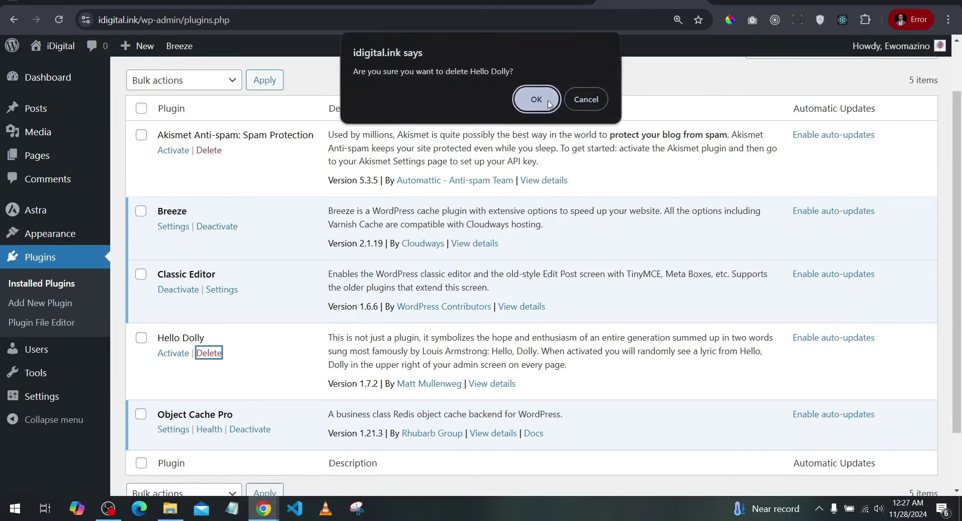
{"action": "left_click", "coordinate": [536, 99]}
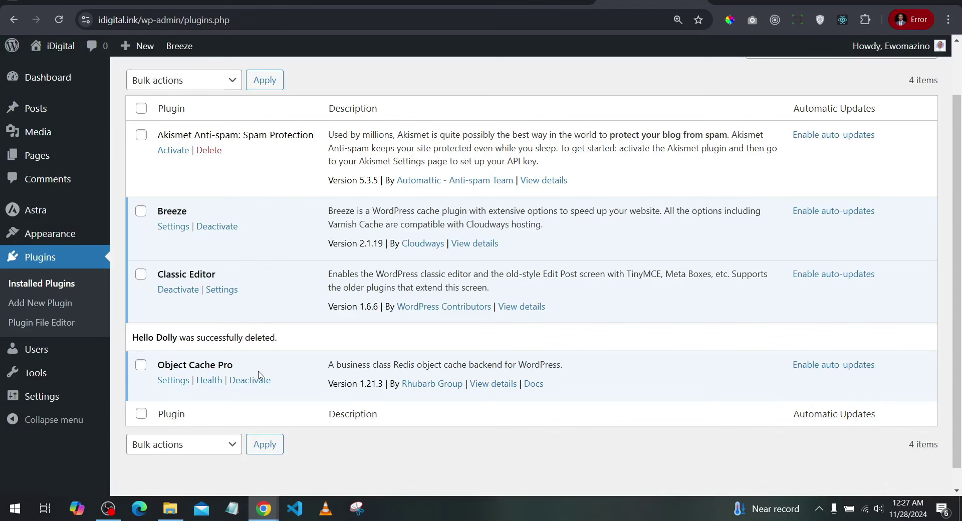
Step: Deactivate the Breeze caching plugin and delete it along with its data
{"action": "left_click", "coordinate": [217, 227]}
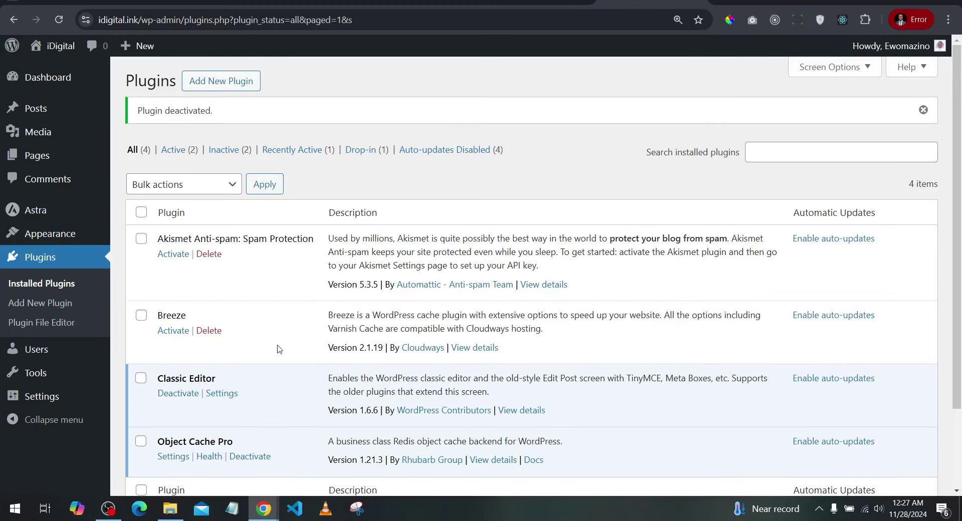
{"action": "left_click", "coordinate": [209, 331]}
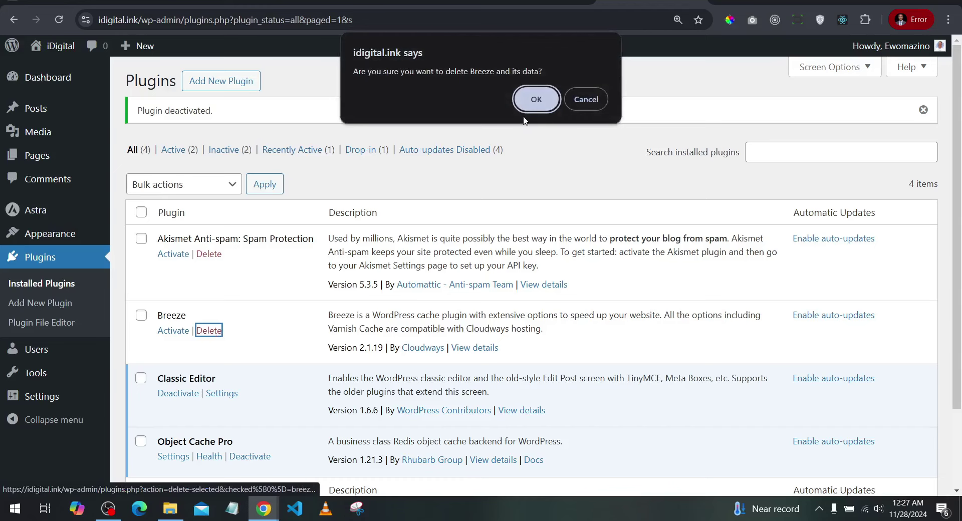
{"action": "left_click", "coordinate": [523, 99]}
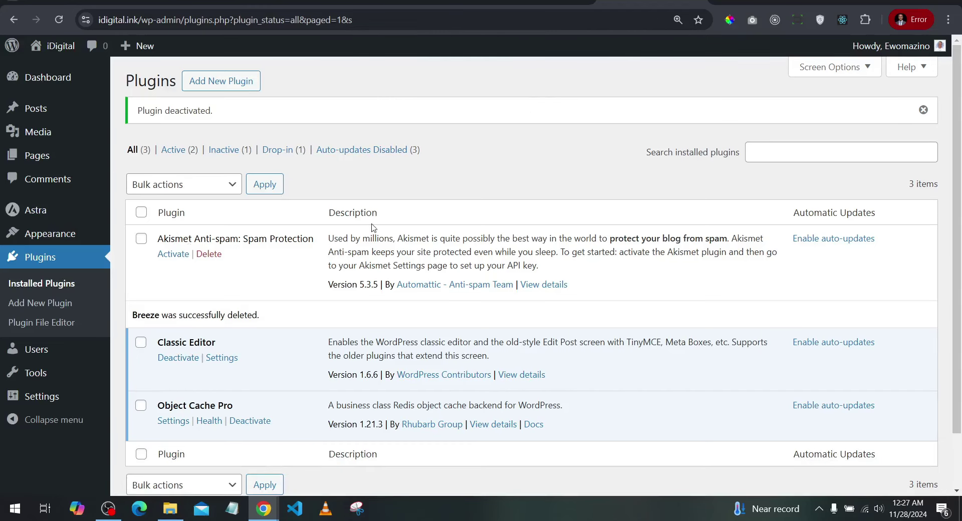
{"action": "scroll", "coordinate": [373, 228], "scroll_direction": "down", "scroll_amount": 2}
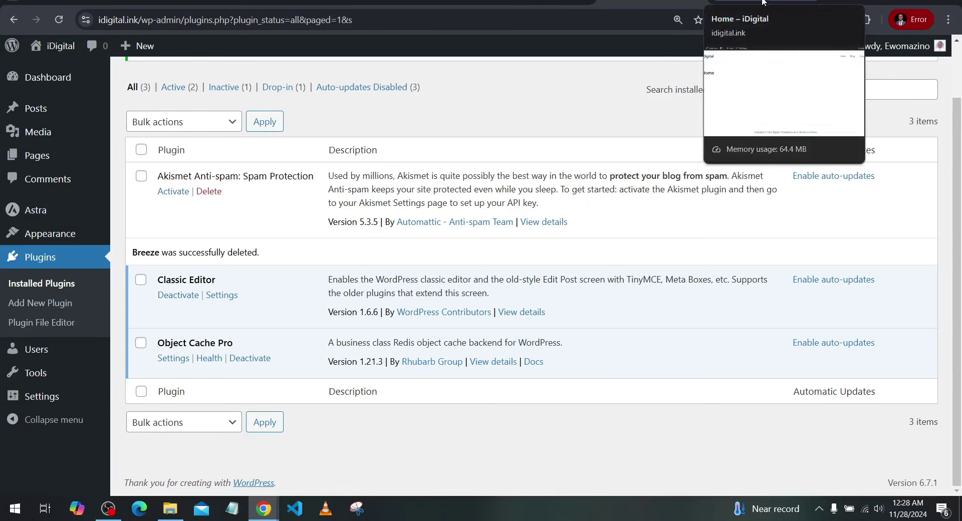
Step: Reload the live Home page to check the updated site
{"action": "left_click", "coordinate": [765, 1]}
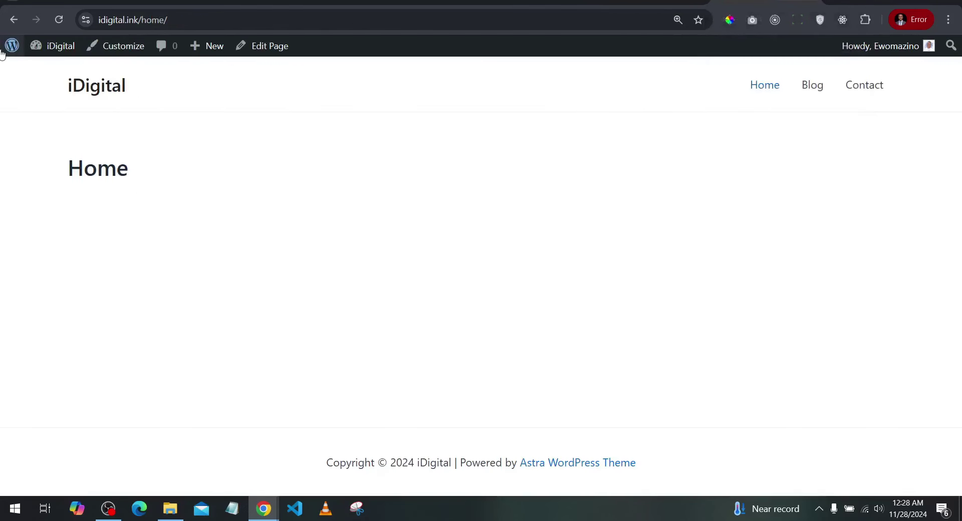
{"action": "left_click", "coordinate": [111, 86]}
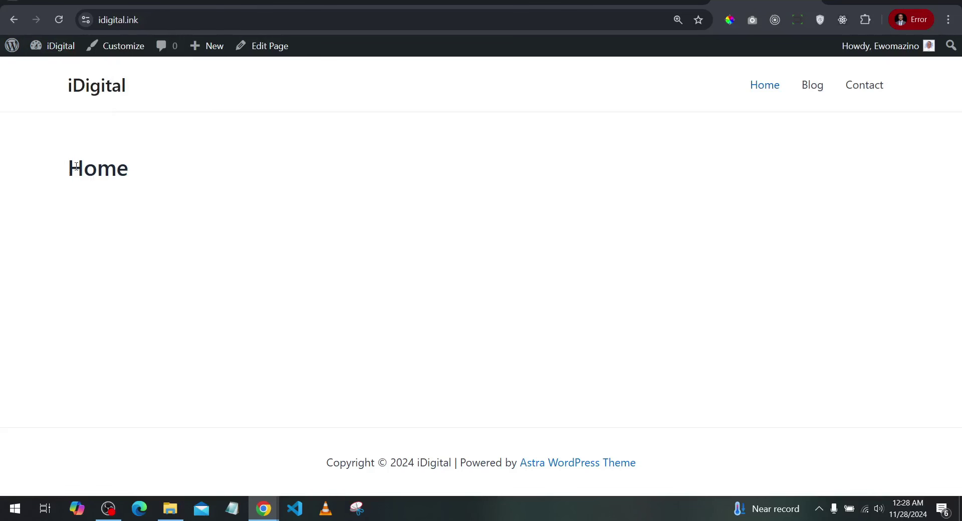
{"action": "left_click_drag", "start_coordinate": [75, 167], "coordinate": [118, 170]}
{"action": "left_click", "coordinate": [285, 180]}
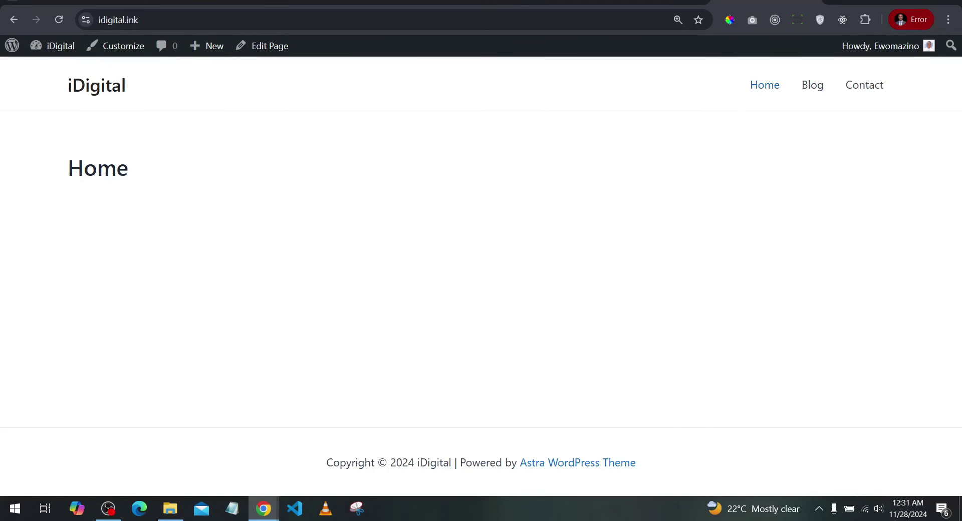
{"action": "key", "text": "alt+Tab"}
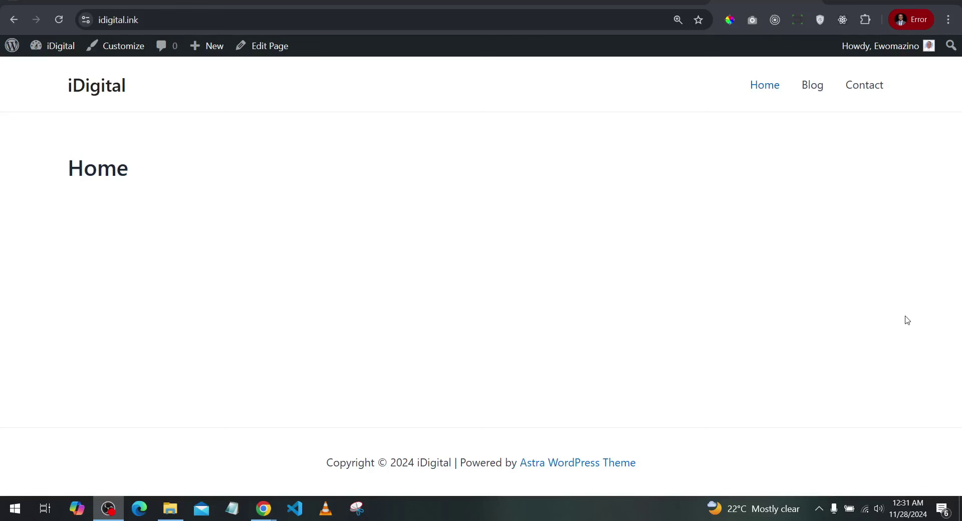
{"action": "key", "text": "alt+Tab"}
{"action": "key", "text": "ctrl+Tab"}
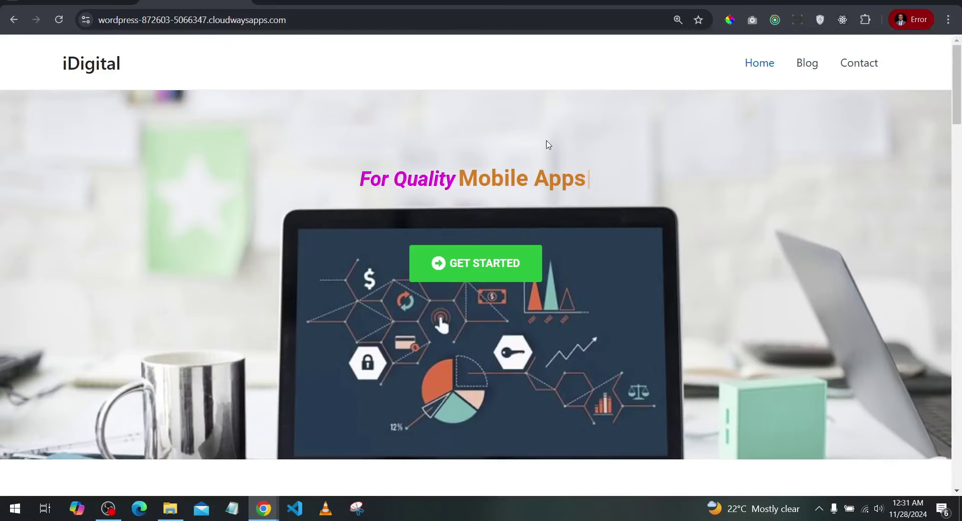
{"action": "left_click", "coordinate": [764, 2]}
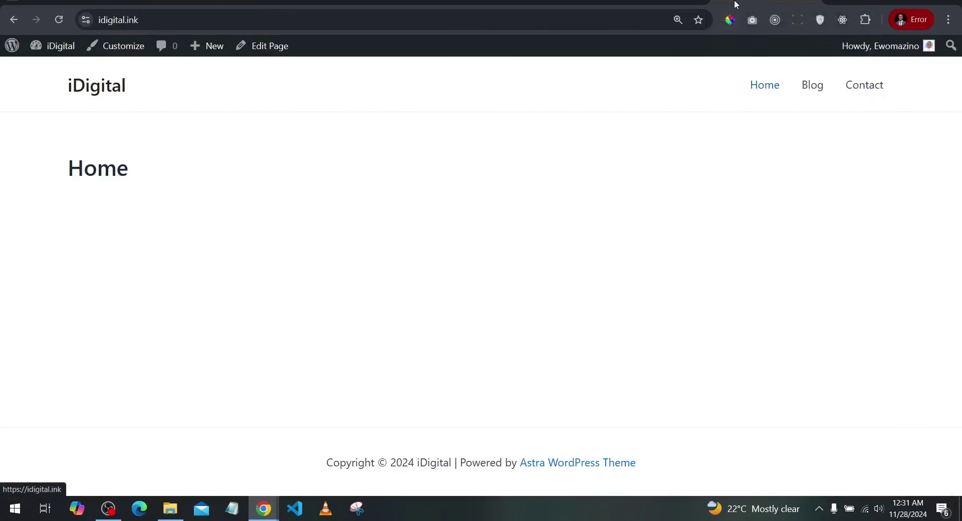
Step: Back on the Plugins tab, open Appearance > Customize in a new browser tab
{"action": "left_click", "coordinate": [651, 2]}
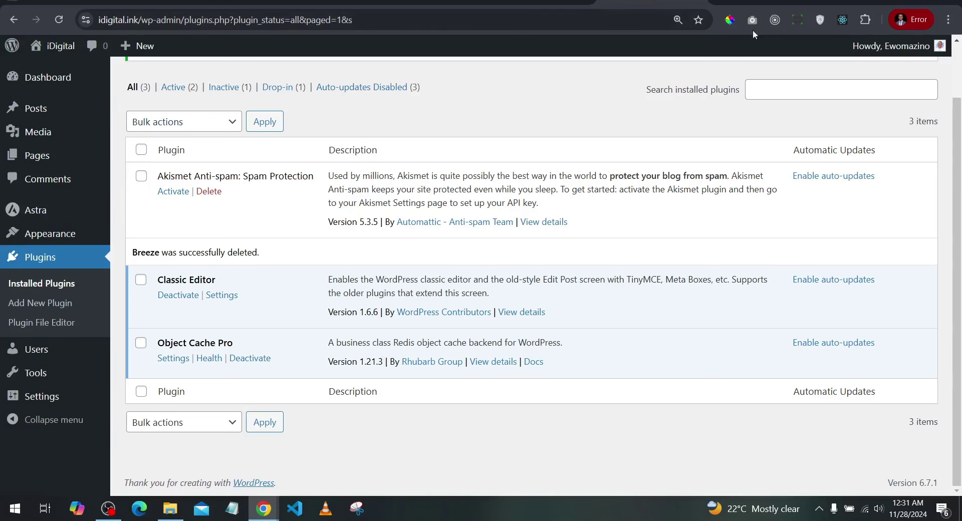
{"action": "left_click", "coordinate": [749, 2]}
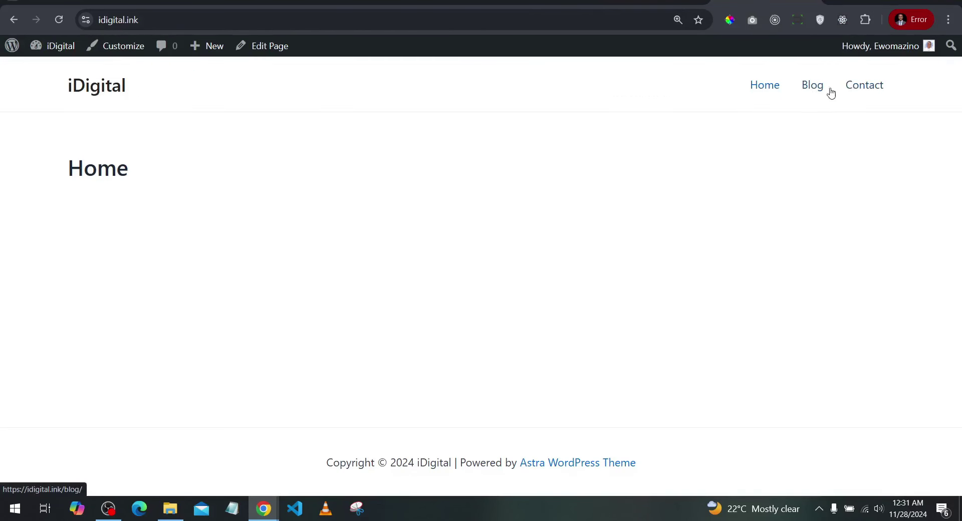
{"action": "left_click", "coordinate": [643, 2]}
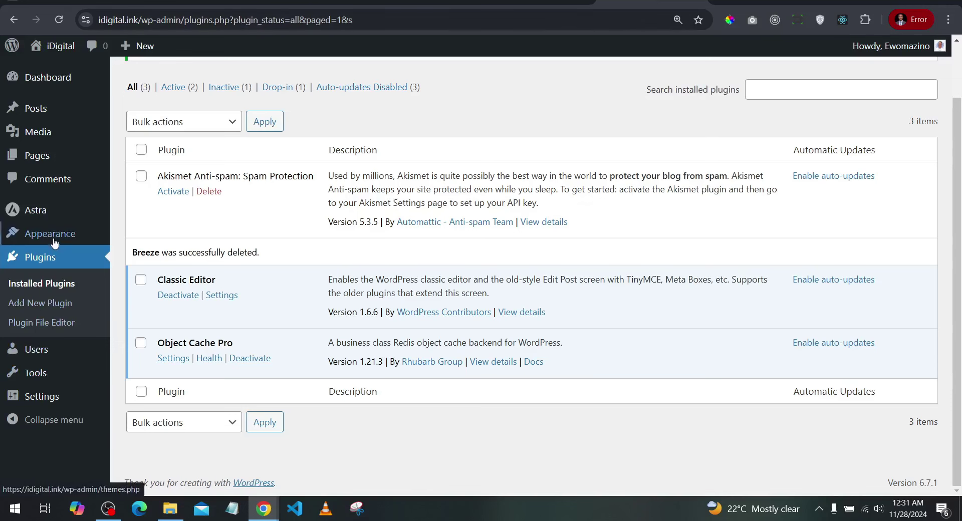
{"action": "mouse_move", "coordinate": [54, 242]}
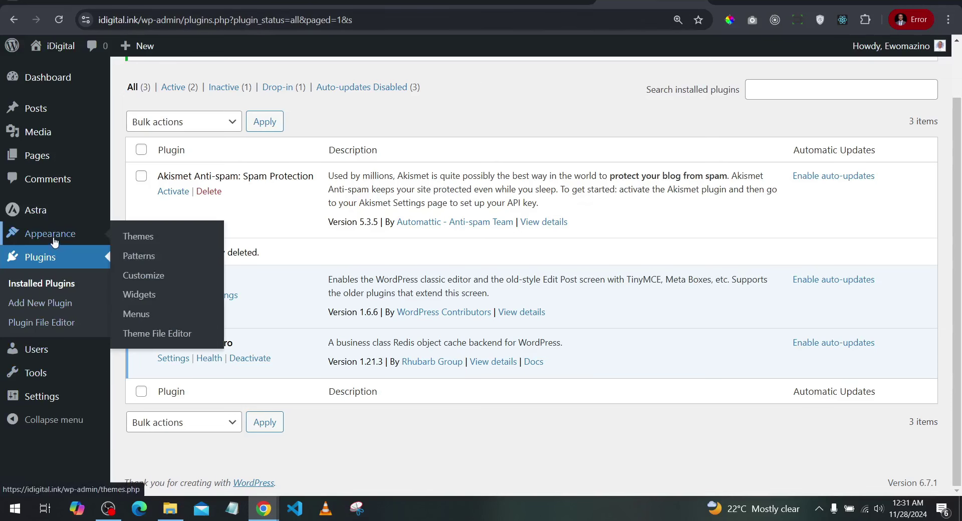
{"action": "right_click", "coordinate": [146, 278]}
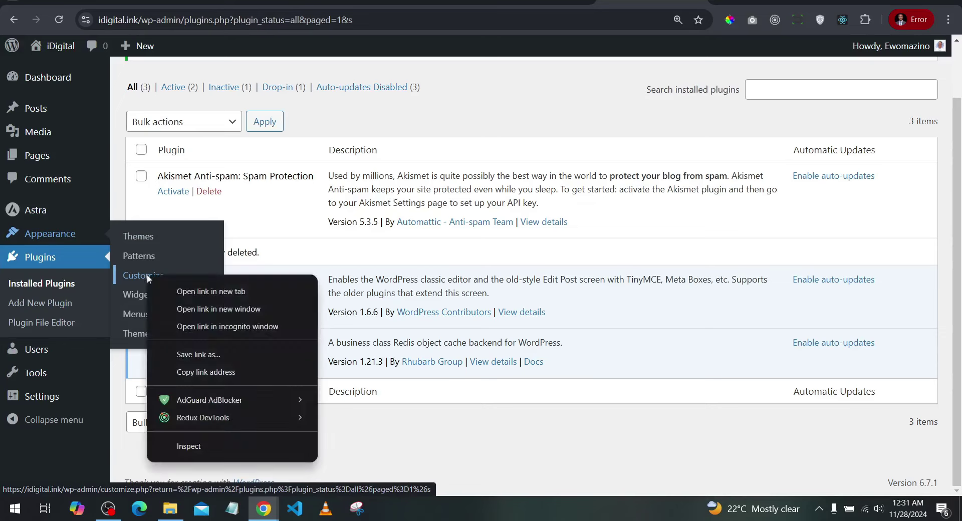
{"action": "left_click", "coordinate": [192, 290]}
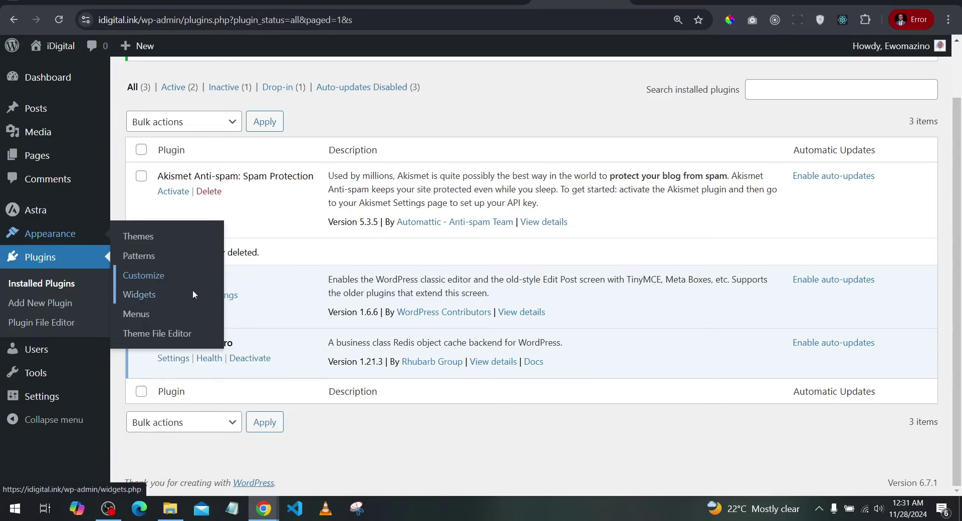
Step: In the Customizer, reach the menu locations via Header Builder > Primary Menu > Configure Menu
{"action": "left_click", "coordinate": [666, 1]}
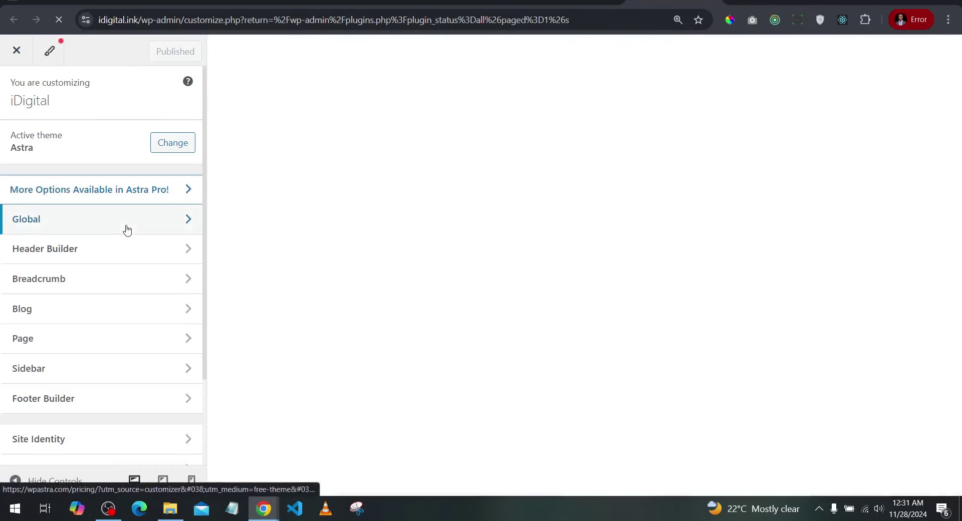
{"action": "left_click", "coordinate": [112, 254]}
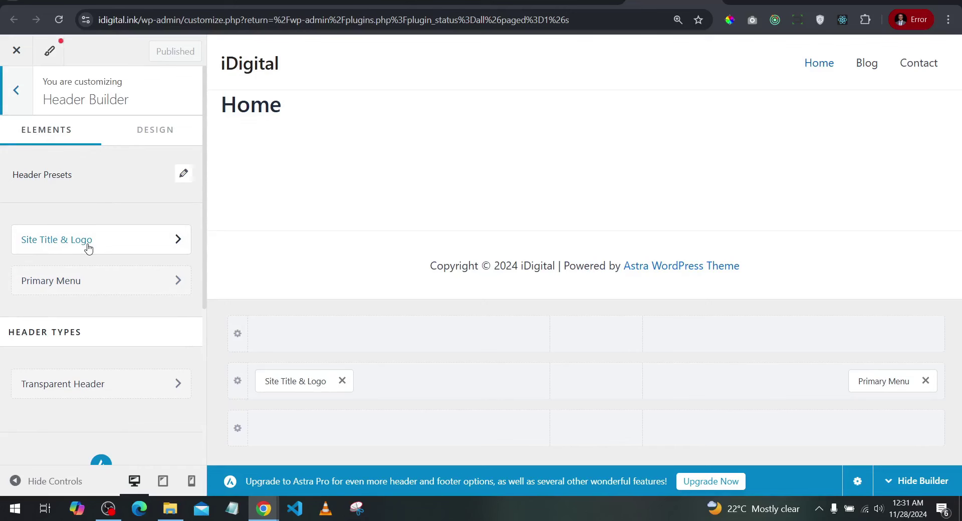
{"action": "left_click", "coordinate": [112, 284]}
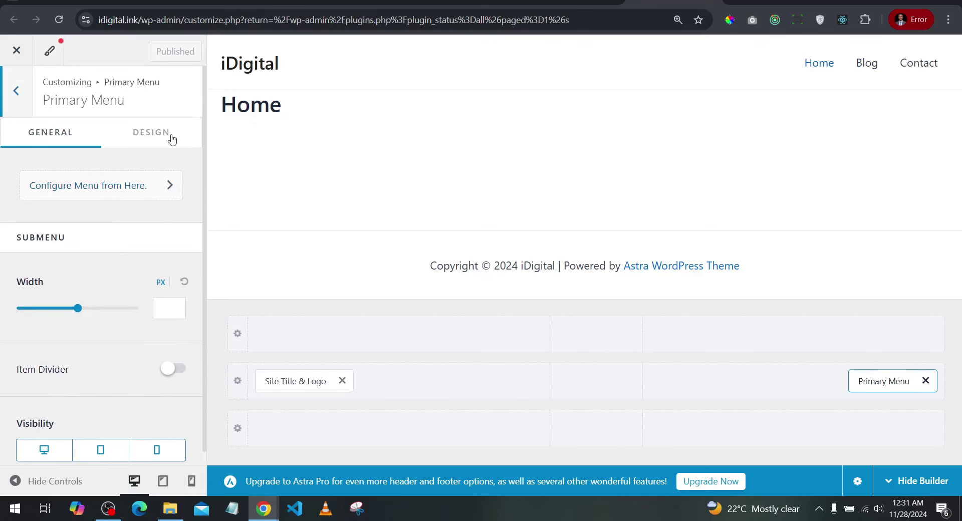
{"action": "left_click", "coordinate": [159, 186]}
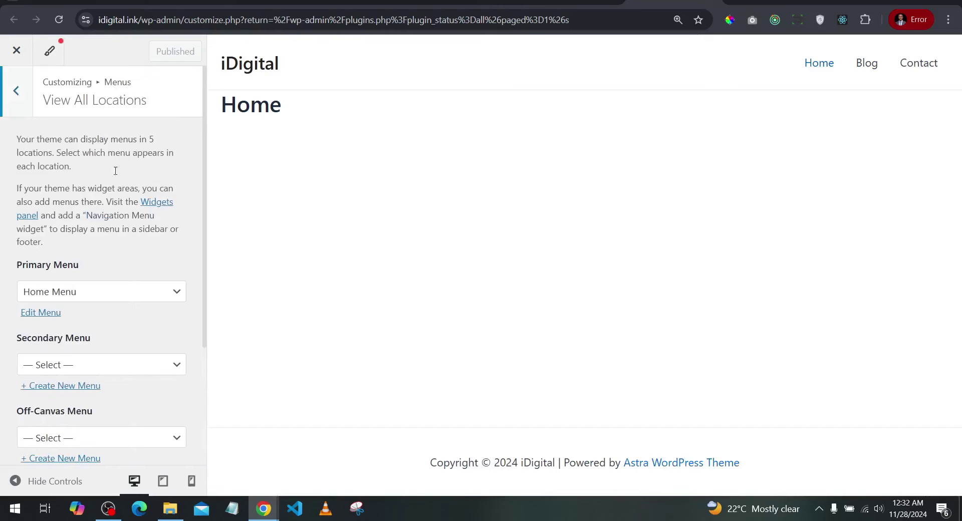
{"action": "scroll", "coordinate": [141, 213], "scroll_direction": "down", "scroll_amount": 3}
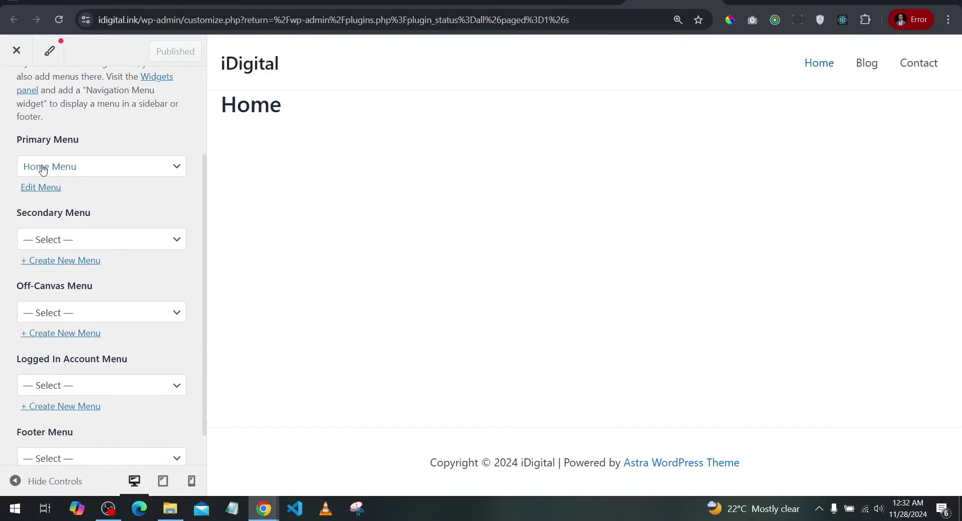
Step: Assign Home Menu to the Secondary, Off-Canvas and Logged In Account menus and publish
{"action": "left_click", "coordinate": [142, 243]}
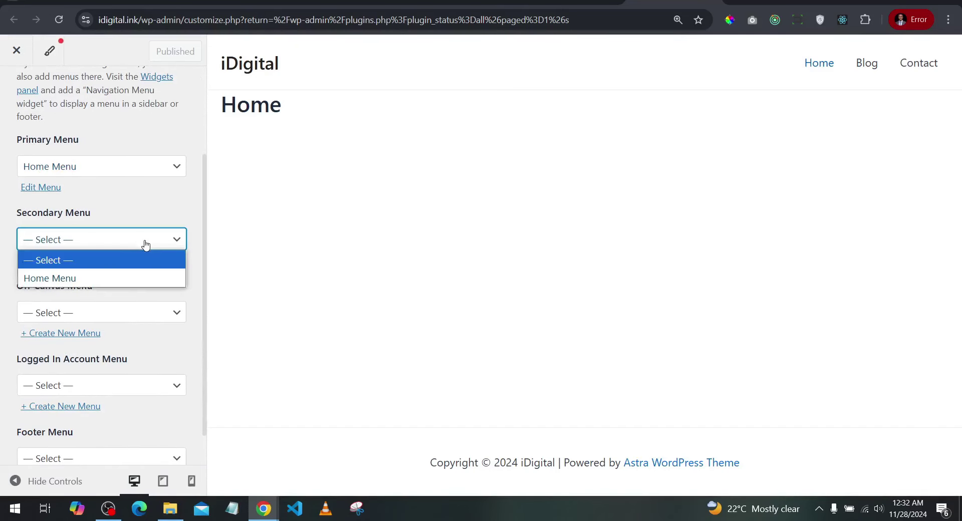
{"action": "left_click", "coordinate": [104, 277]}
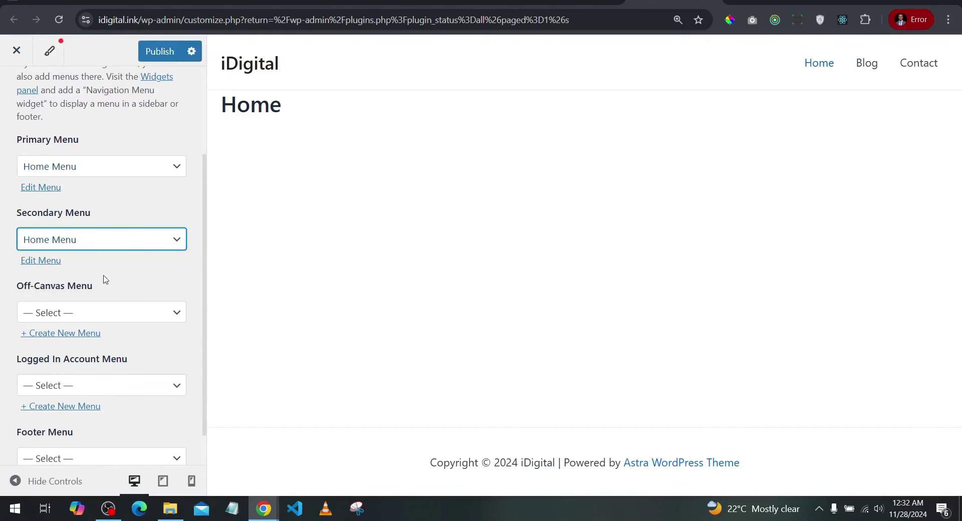
{"action": "left_click", "coordinate": [103, 315]}
{"action": "left_click", "coordinate": [88, 352]}
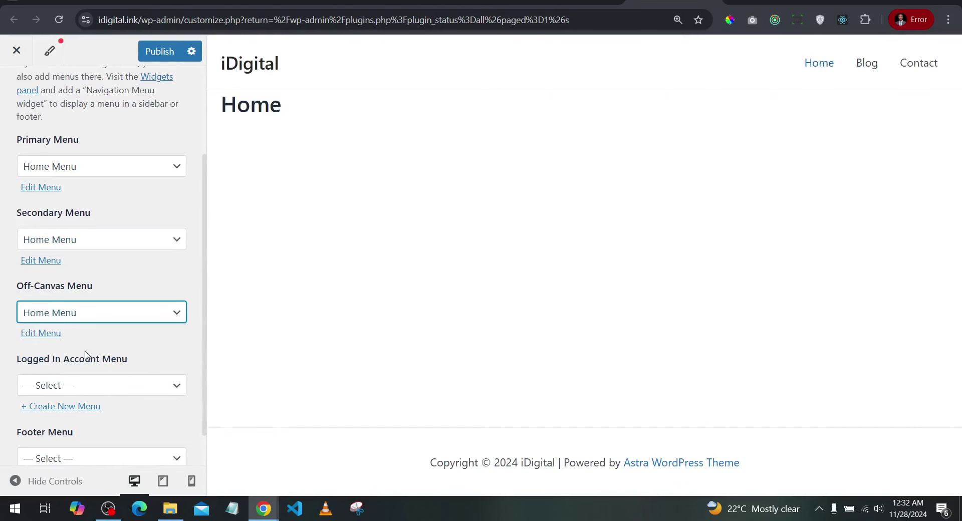
{"action": "left_click", "coordinate": [80, 394]}
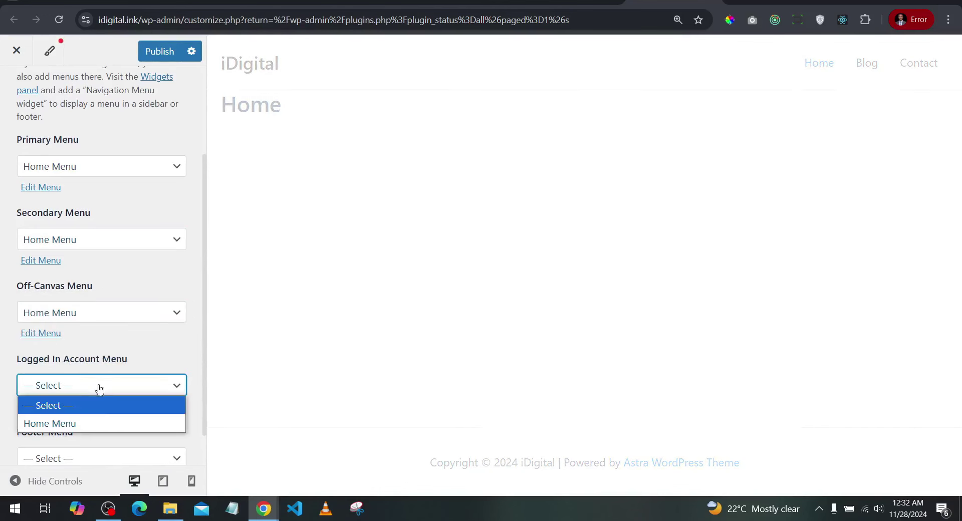
{"action": "left_click", "coordinate": [82, 422]}
{"action": "left_click", "coordinate": [154, 54]}
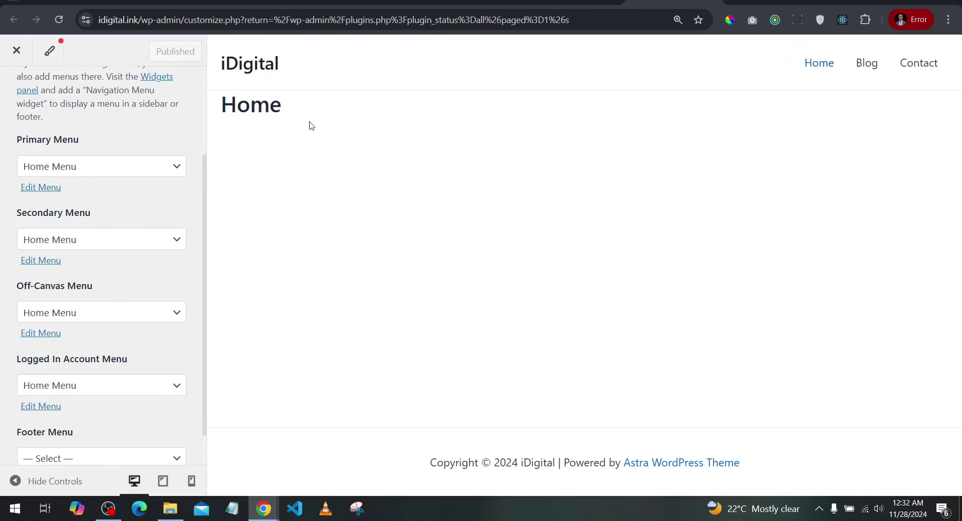
Step: Check the live site, then return to the installed plugins admin tab
{"action": "left_click", "coordinate": [764, 1]}
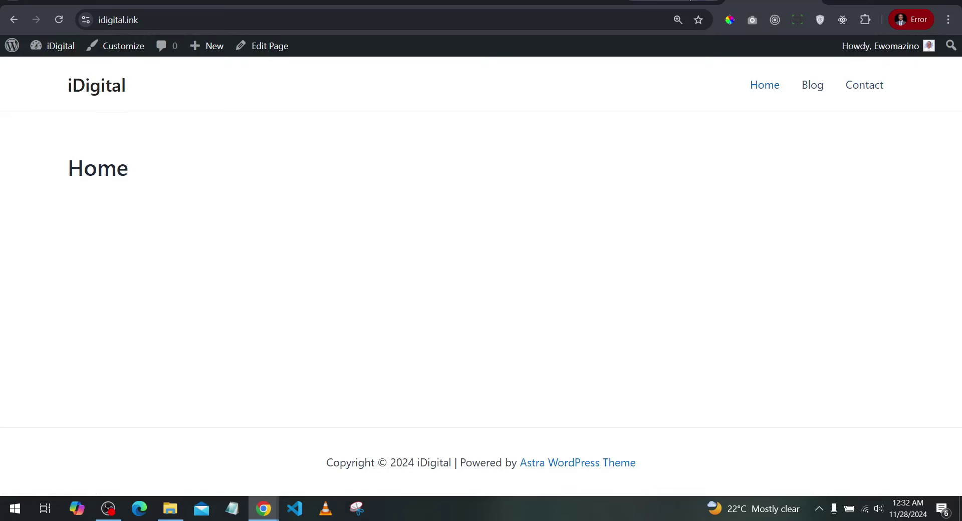
{"action": "left_click", "coordinate": [657, 2]}
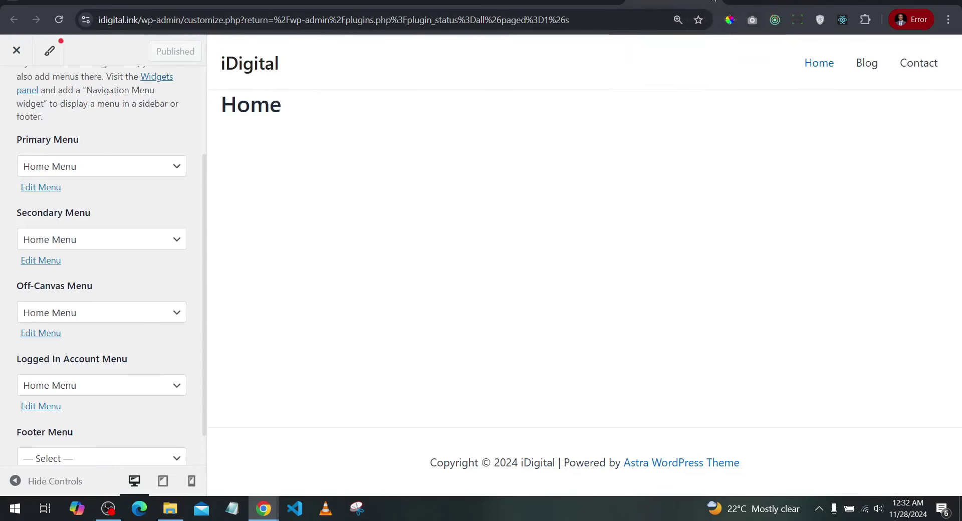
{"action": "left_click", "coordinate": [660, 2]}
{"action": "left_click", "coordinate": [585, 2]}
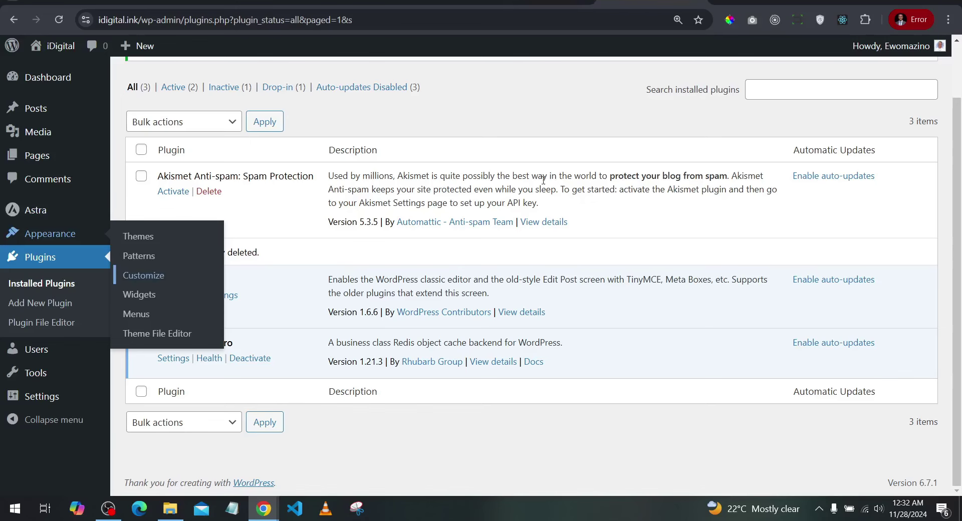
Step: From the All Pages list, open the Home page for editing
{"action": "scroll", "coordinate": [505, 130], "scroll_direction": "up", "scroll_amount": 2}
{"action": "mouse_move", "coordinate": [40, 157]}
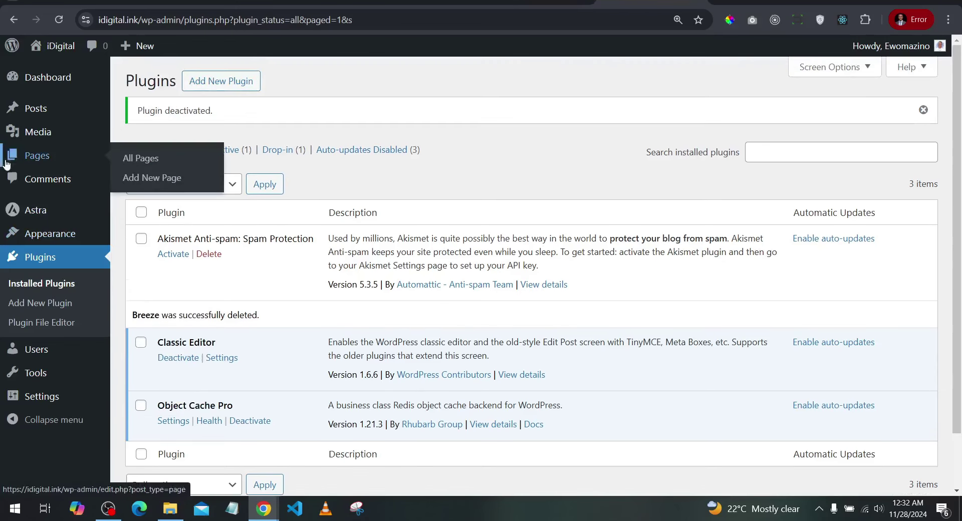
{"action": "left_click", "coordinate": [133, 158]}
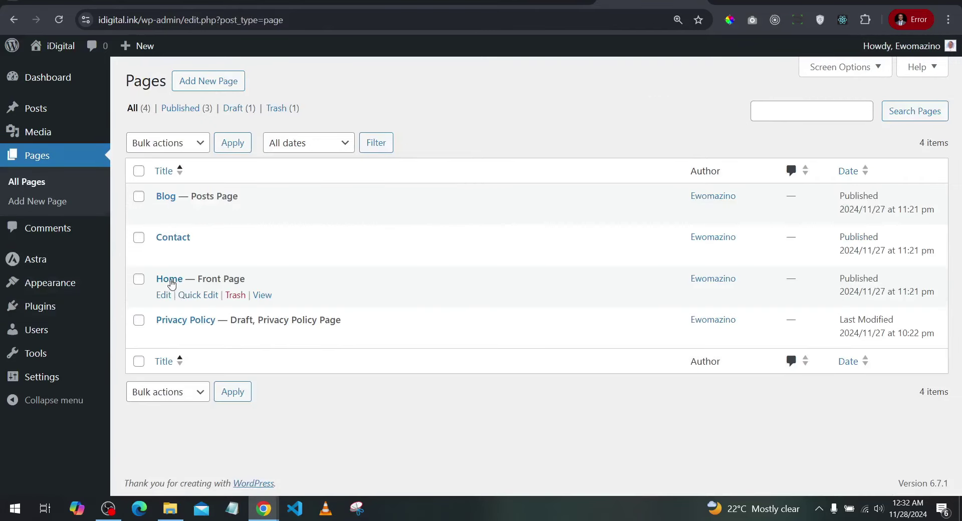
{"action": "left_click", "coordinate": [162, 296]}
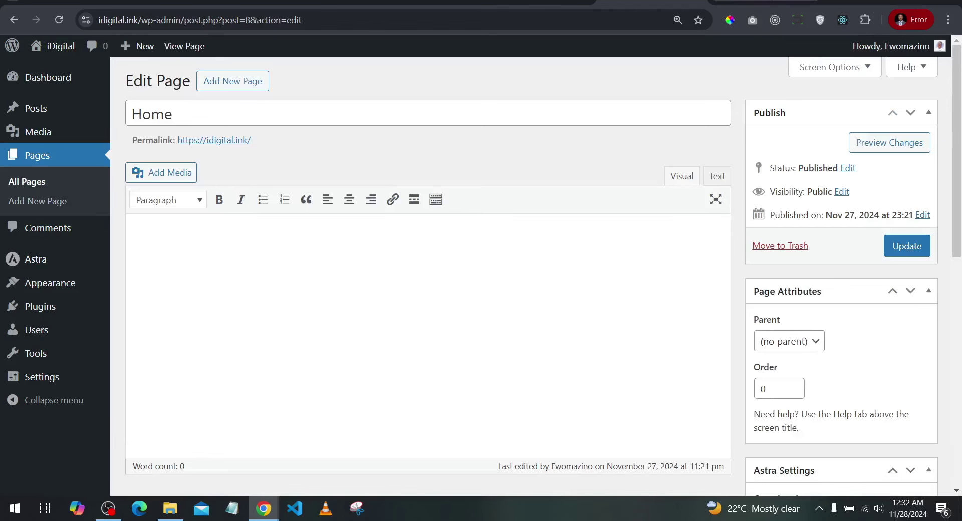
Step: Check the Home heading on the live front page, then open Home in the admin editor
{"action": "left_click", "coordinate": [750, 5]}
{"action": "left_click_drag", "start_coordinate": [138, 176], "coordinate": [75, 173]}
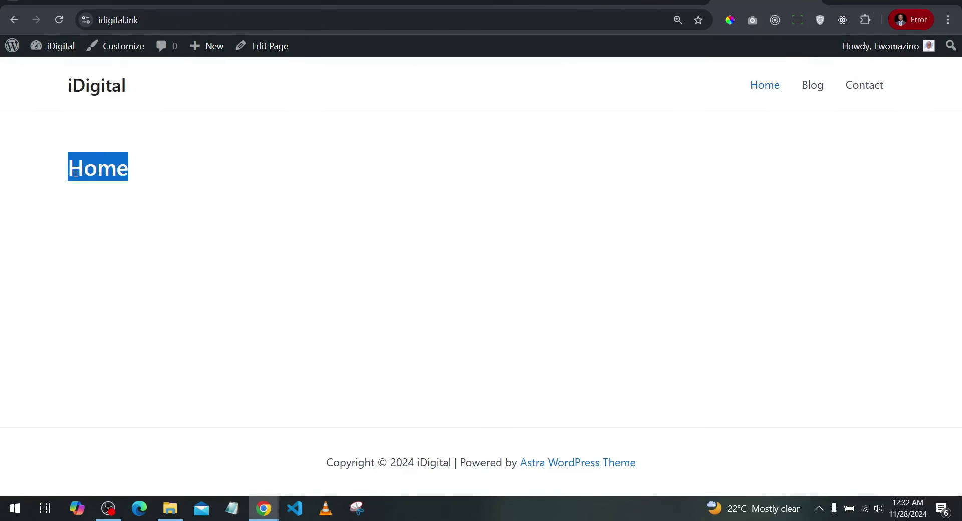
{"action": "left_click", "coordinate": [152, 173]}
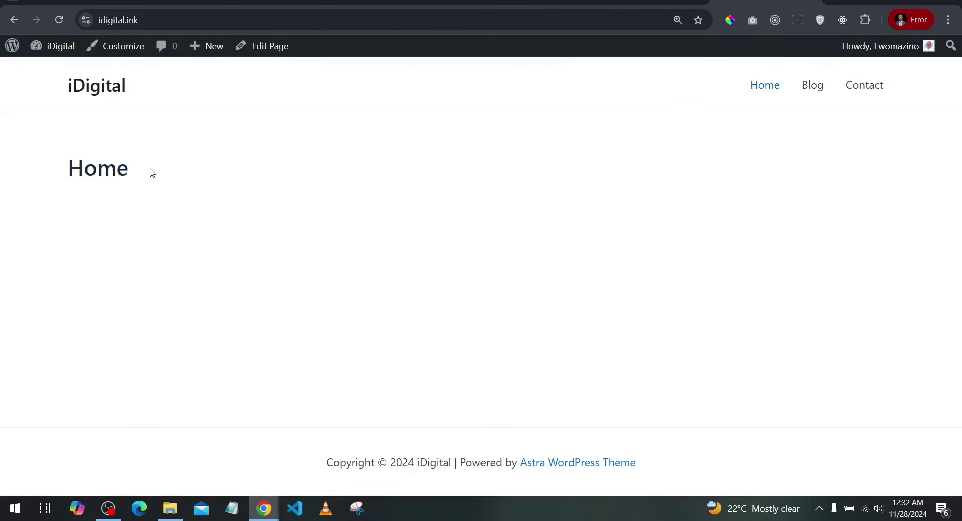
{"action": "left_click", "coordinate": [195, 4]}
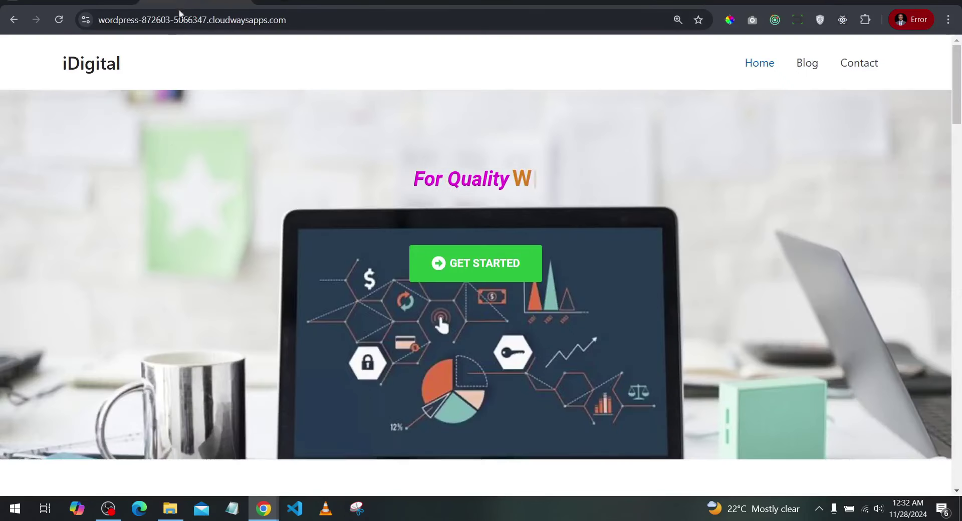
{"action": "left_click", "coordinate": [701, 5]}
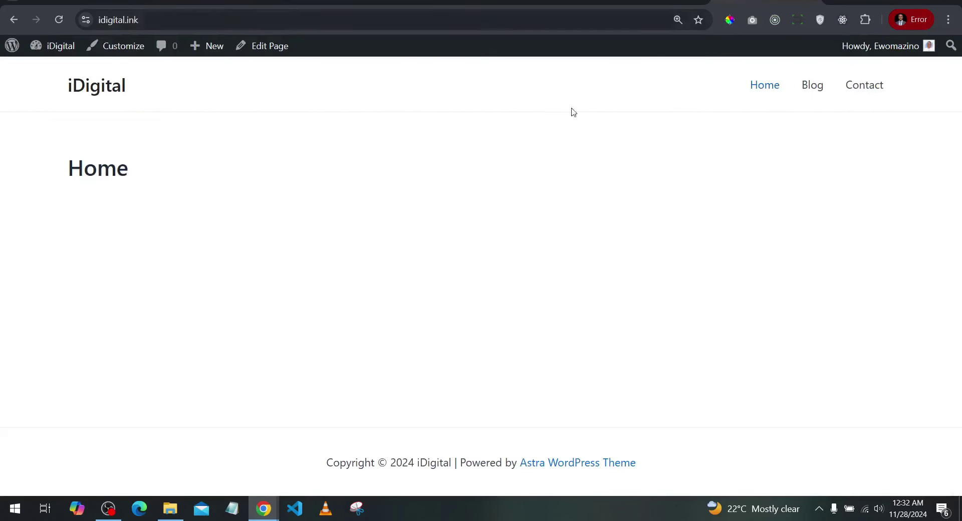
{"action": "left_click", "coordinate": [634, 4]}
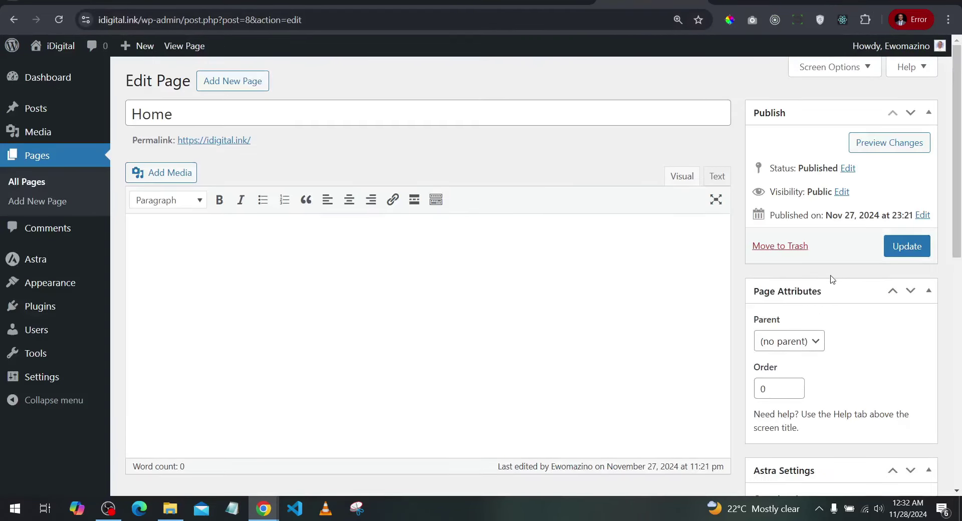
Step: Tick Disable Title under Astra Settings' Disable Sections for the Home page
{"action": "scroll", "coordinate": [831, 273], "scroll_direction": "down", "scroll_amount": 2}
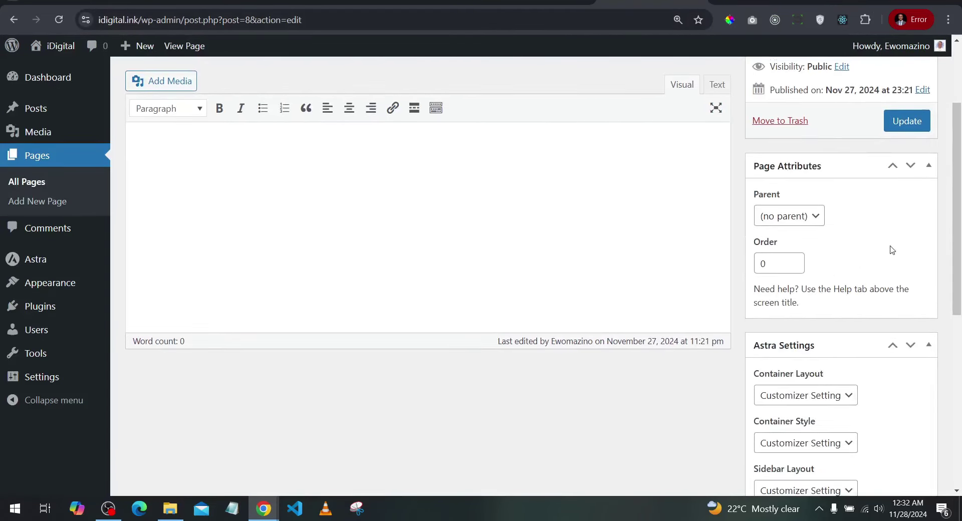
{"action": "scroll", "coordinate": [891, 250], "scroll_direction": "down", "scroll_amount": 2}
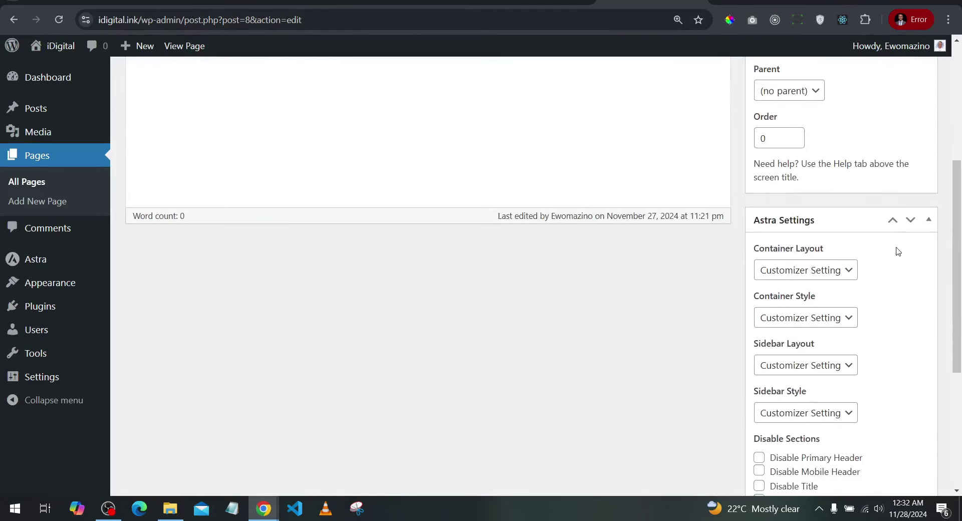
{"action": "scroll", "coordinate": [898, 251], "scroll_direction": "down", "scroll_amount": 1}
{"action": "scroll", "coordinate": [899, 252], "scroll_direction": "down", "scroll_amount": 1}
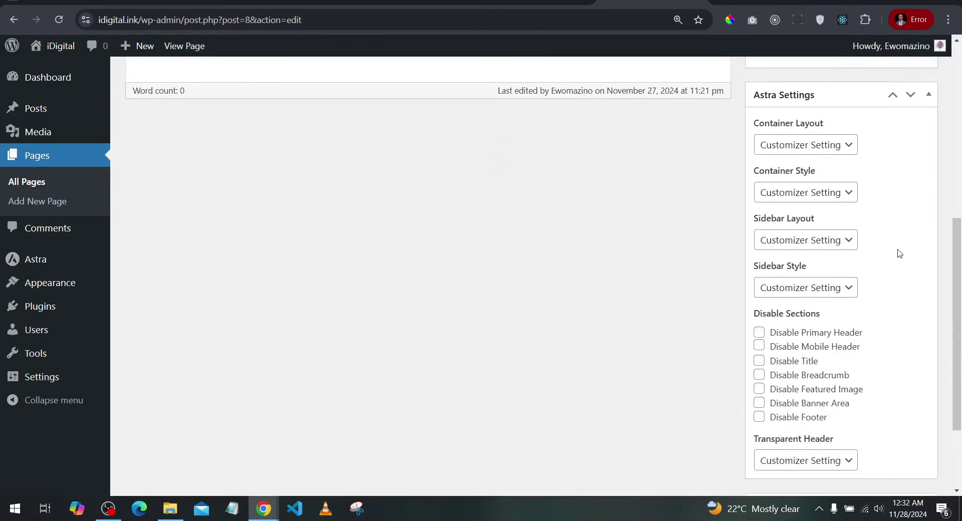
{"action": "scroll", "coordinate": [899, 253], "scroll_direction": "down", "scroll_amount": 2}
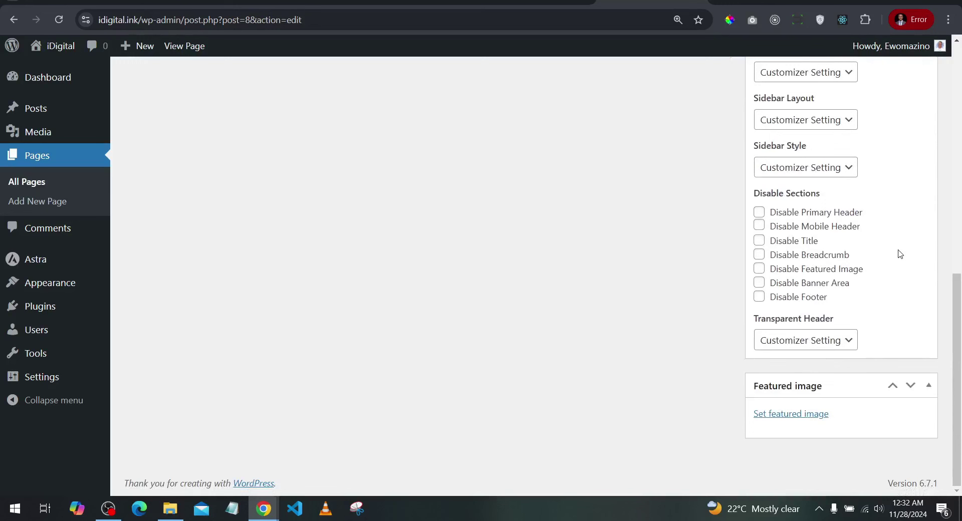
{"action": "left_click", "coordinate": [759, 242]}
Step: Update the Home page to save the hidden-title setting
{"action": "scroll", "coordinate": [900, 243], "scroll_direction": "up", "scroll_amount": 6}
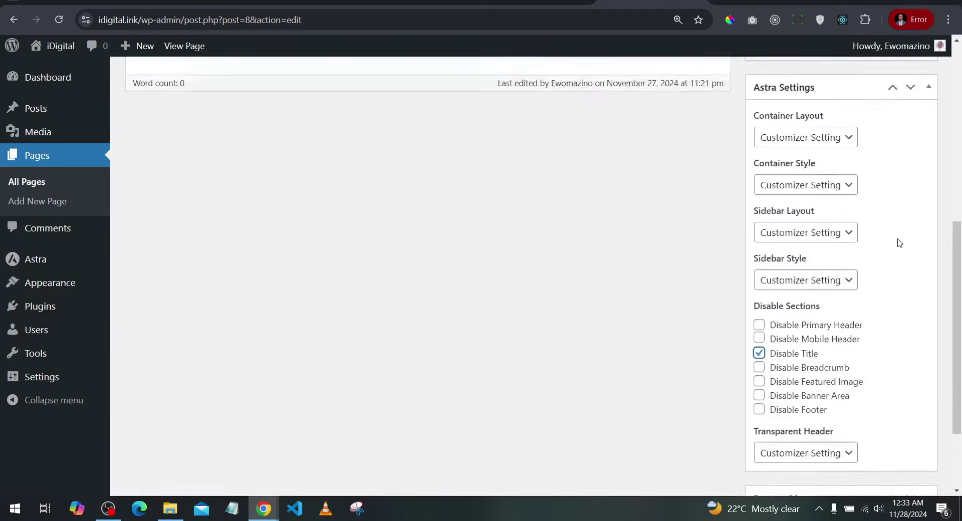
{"action": "scroll", "coordinate": [899, 243], "scroll_direction": "up", "scroll_amount": 3}
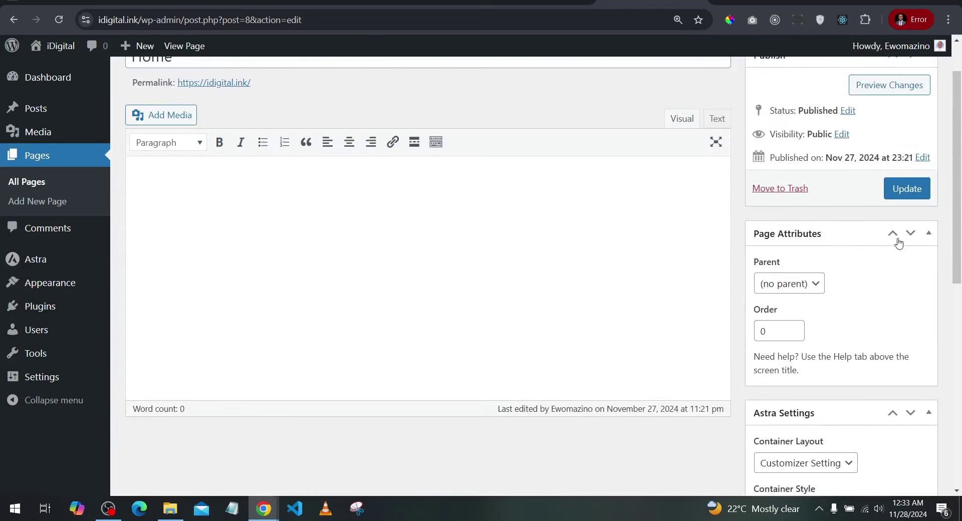
{"action": "scroll", "coordinate": [899, 243], "scroll_direction": "down", "scroll_amount": 5}
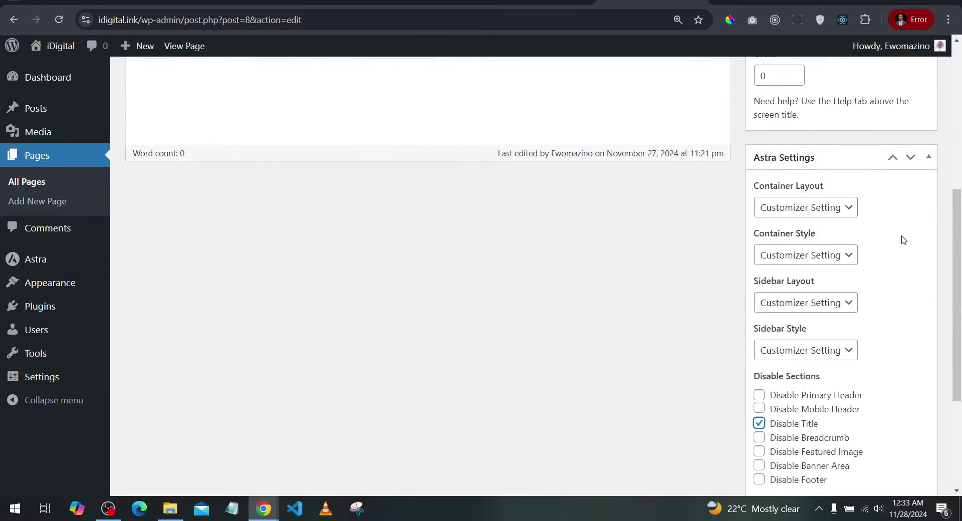
{"action": "scroll", "coordinate": [901, 240], "scroll_direction": "down", "scroll_amount": 4}
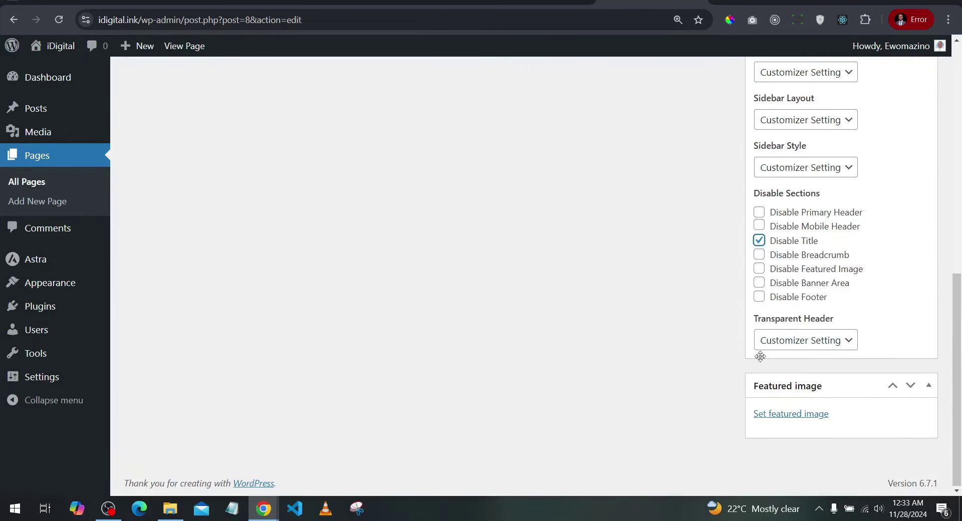
{"action": "scroll", "coordinate": [842, 253], "scroll_direction": "up", "scroll_amount": 9}
{"action": "left_click", "coordinate": [911, 250]}
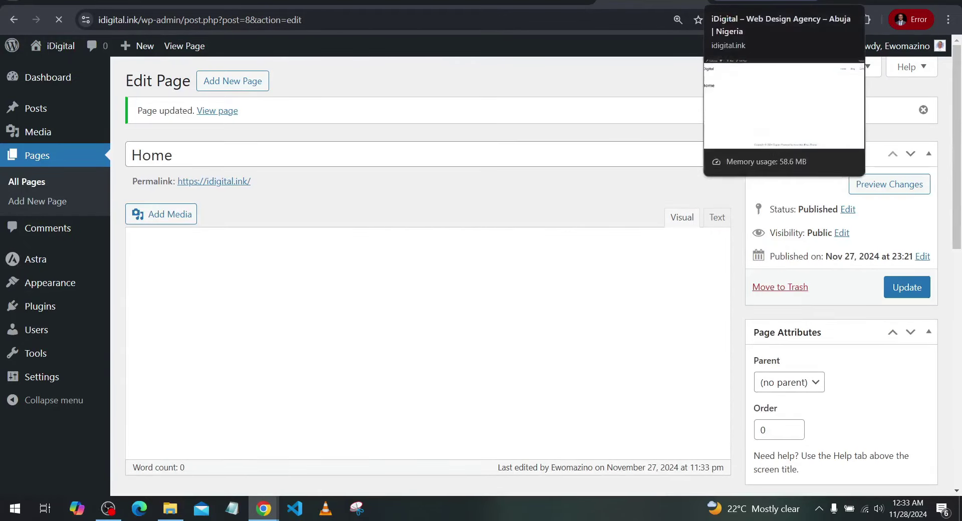
{"action": "left_click", "coordinate": [761, 2]}
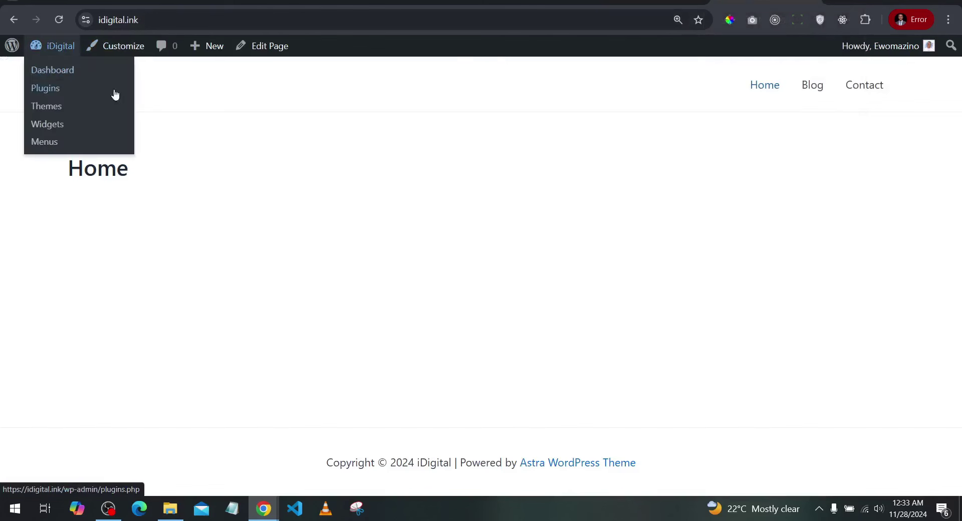
{"action": "left_click", "coordinate": [59, 20]}
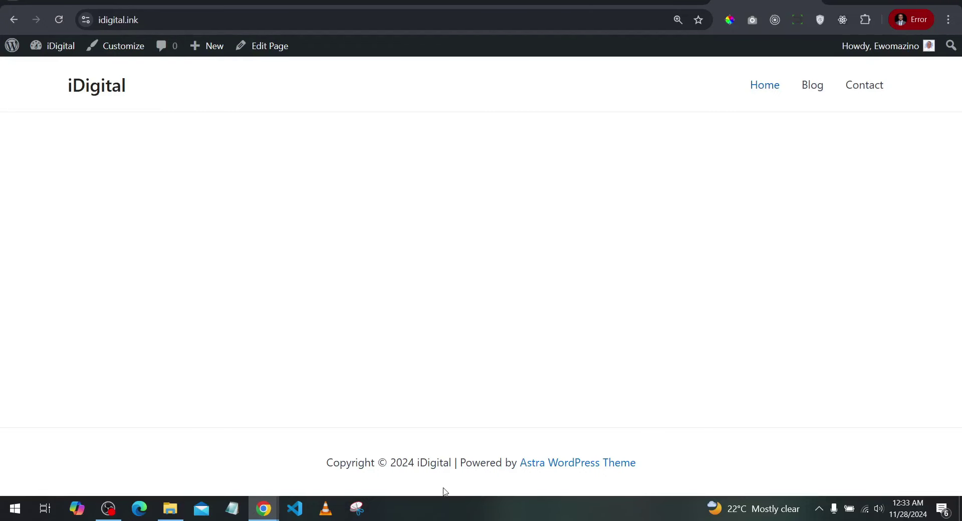
{"action": "left_click_drag", "start_coordinate": [341, 463], "coordinate": [450, 464]}
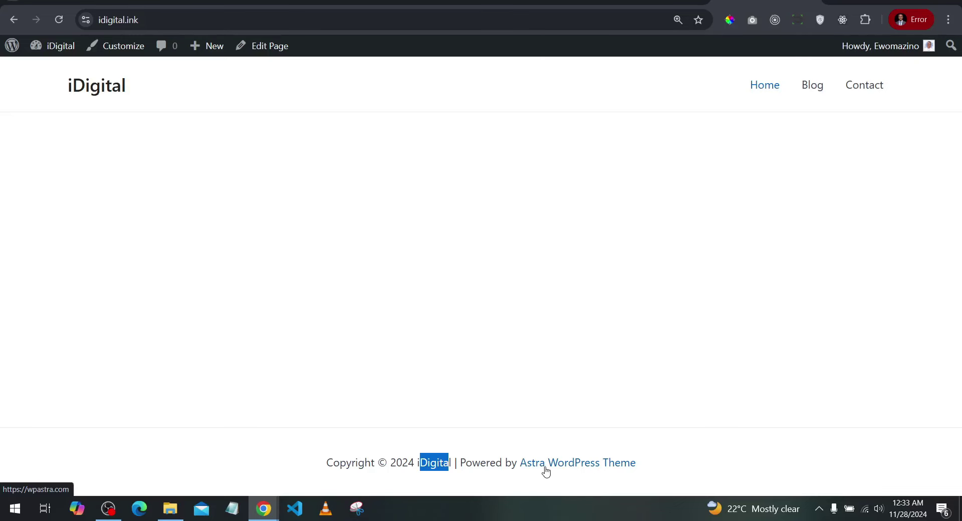
{"action": "left_click", "coordinate": [646, 2]}
{"action": "mouse_move", "coordinate": [58, 284]}
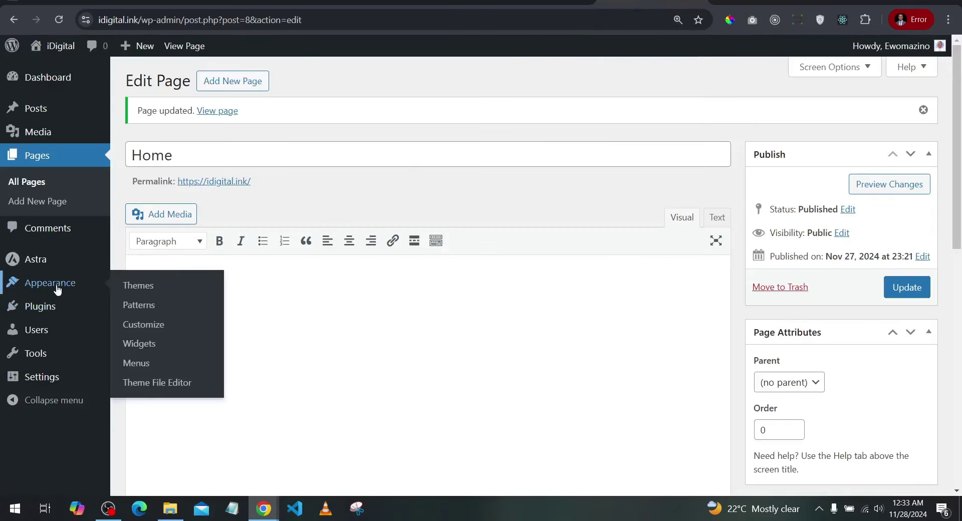
Step: Open the Customizer in a new tab and go to Footer Builder > Copyright element
{"action": "right_click", "coordinate": [144, 328]}
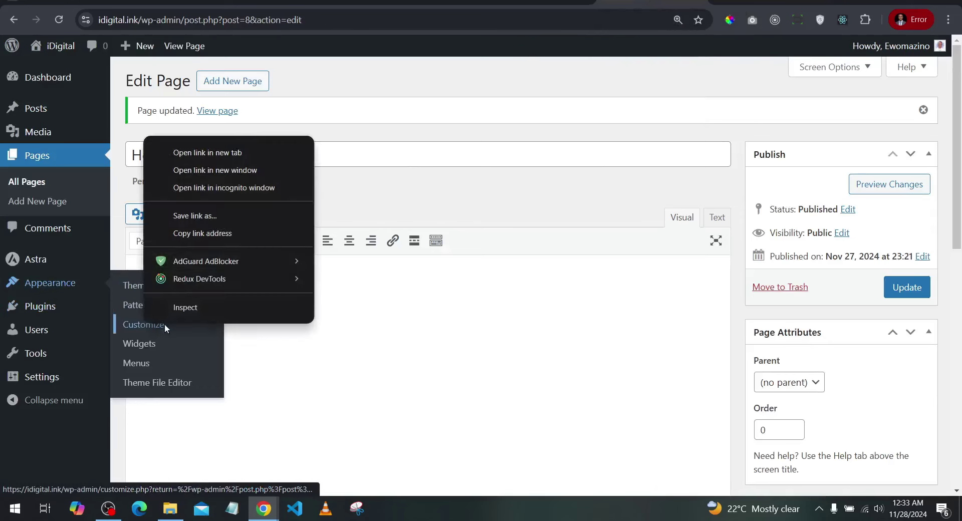
{"action": "left_click", "coordinate": [190, 149]}
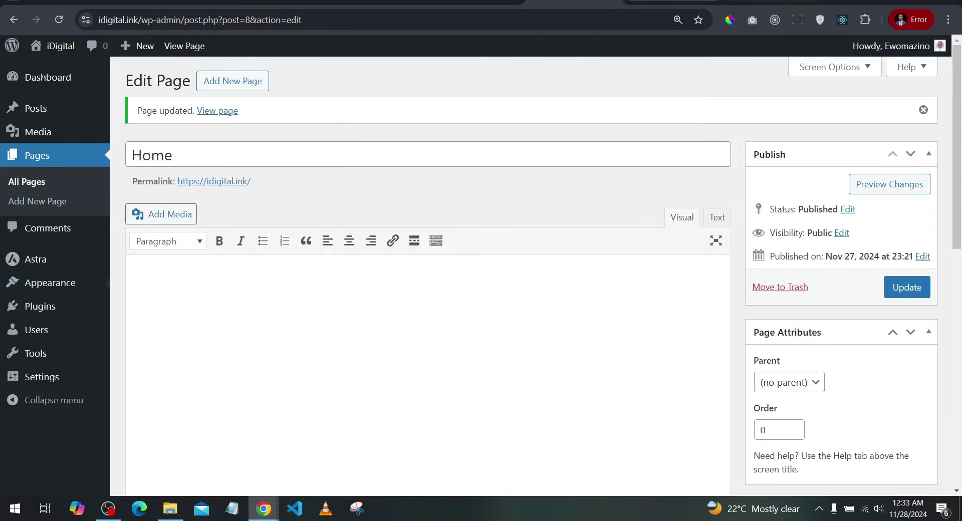
{"action": "left_click", "coordinate": [758, 6]}
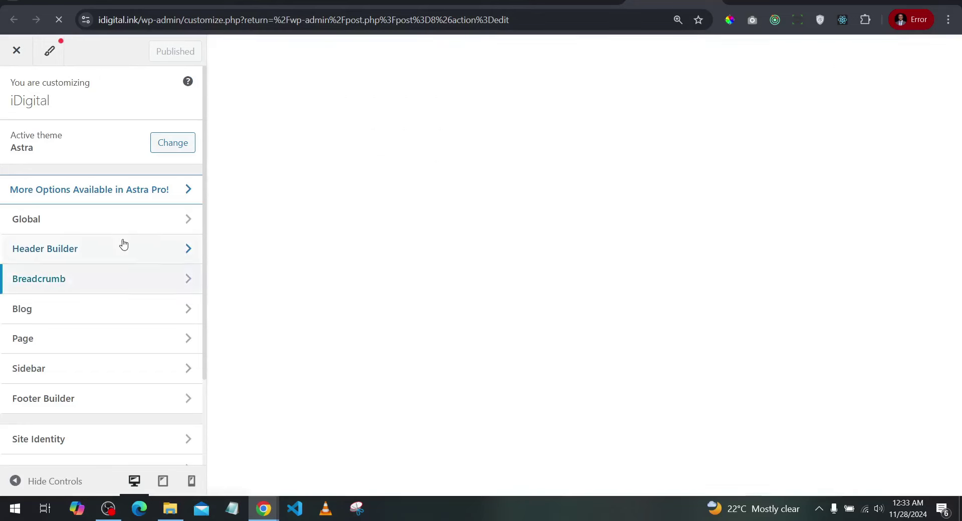
{"action": "scroll", "coordinate": [122, 242], "scroll_direction": "down", "scroll_amount": 1}
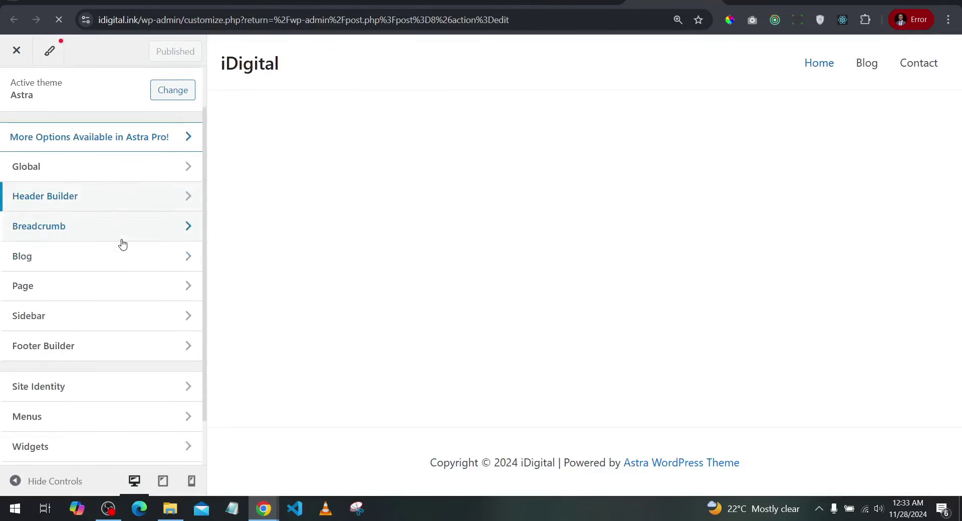
{"action": "left_click", "coordinate": [170, 336]}
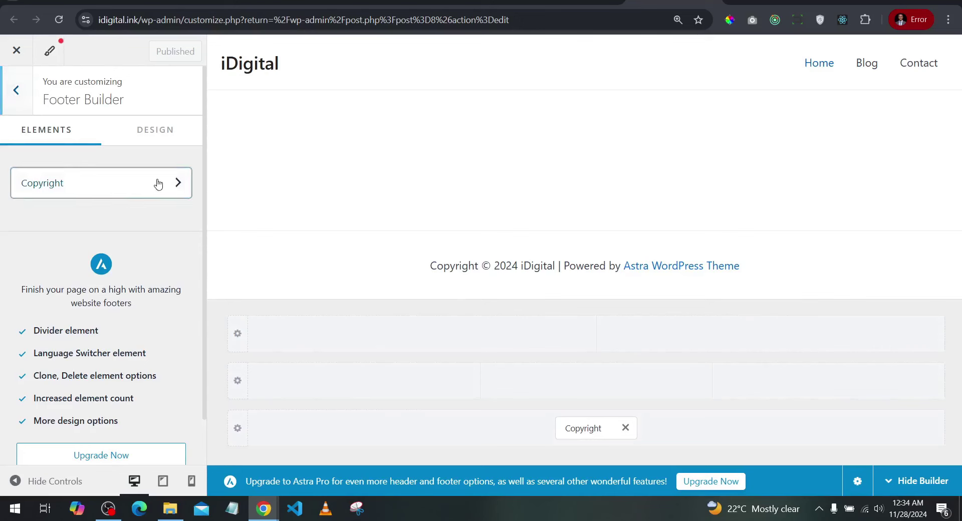
{"action": "left_click", "coordinate": [157, 183]}
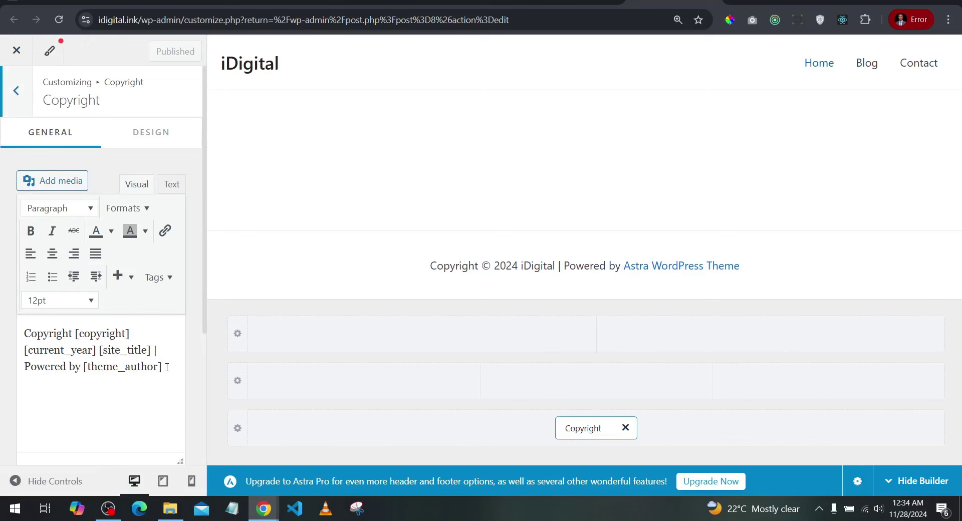
Step: Delete the 'Powered by' theme credit from the footer and publish the change
{"action": "left_click_drag", "start_coordinate": [167, 366], "coordinate": [150, 349]}
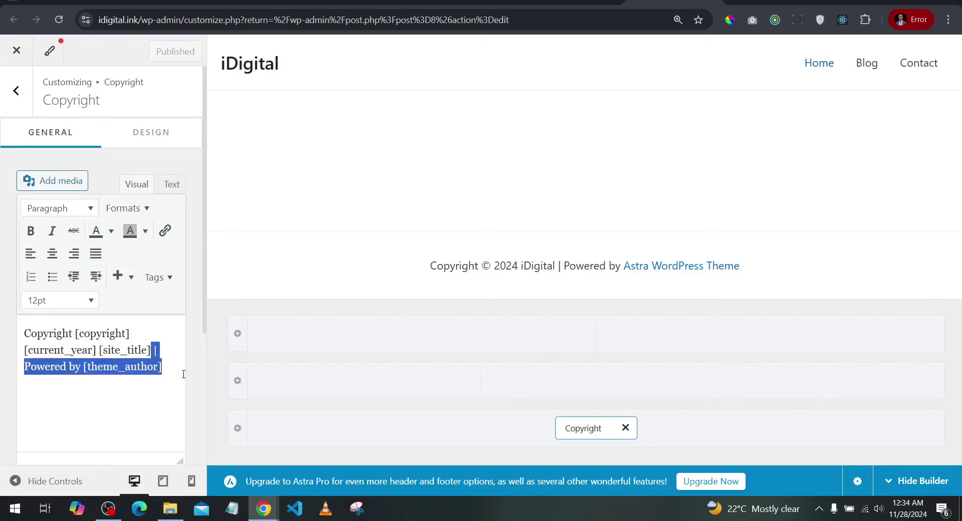
{"action": "key", "text": "BackSpace"}
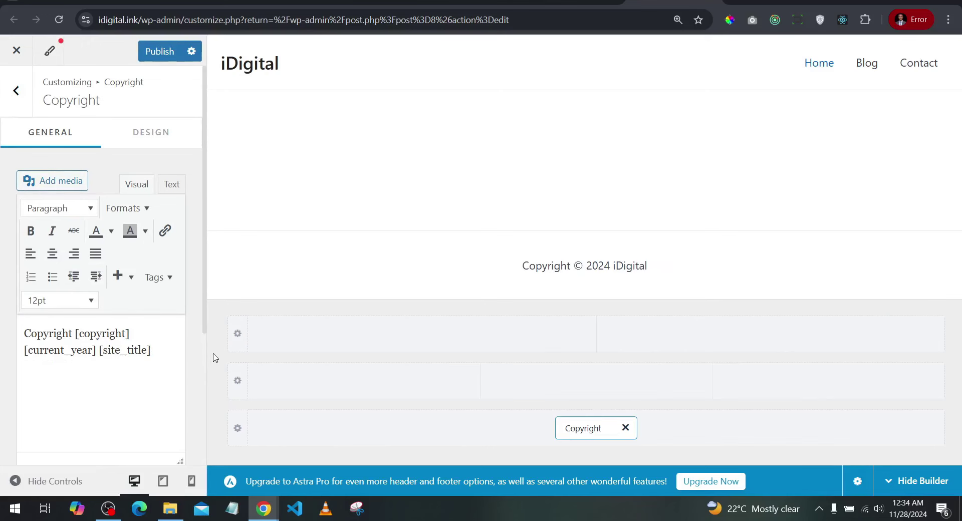
{"action": "left_click", "coordinate": [155, 52]}
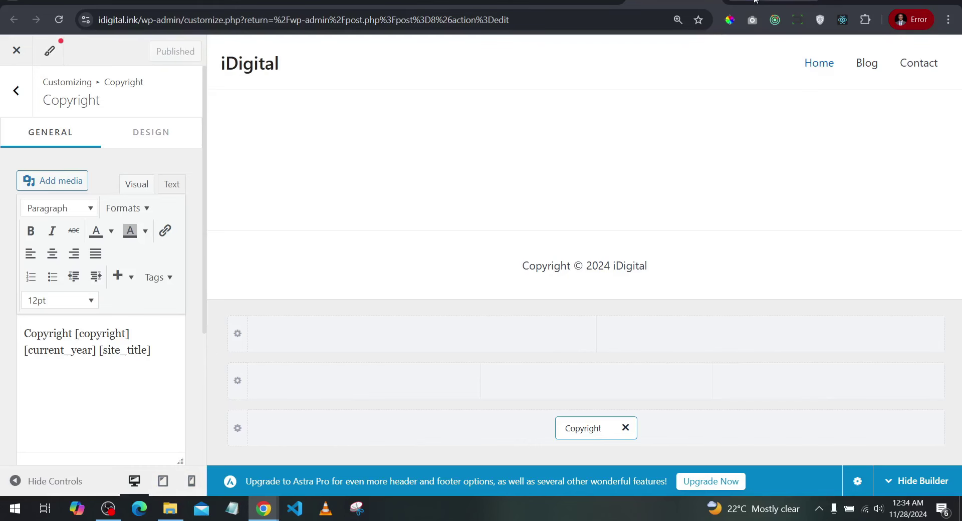
Step: Reload the live idigital.ink site to confirm the footer, then return to Home's edit screen
{"action": "left_click", "coordinate": [738, 9]}
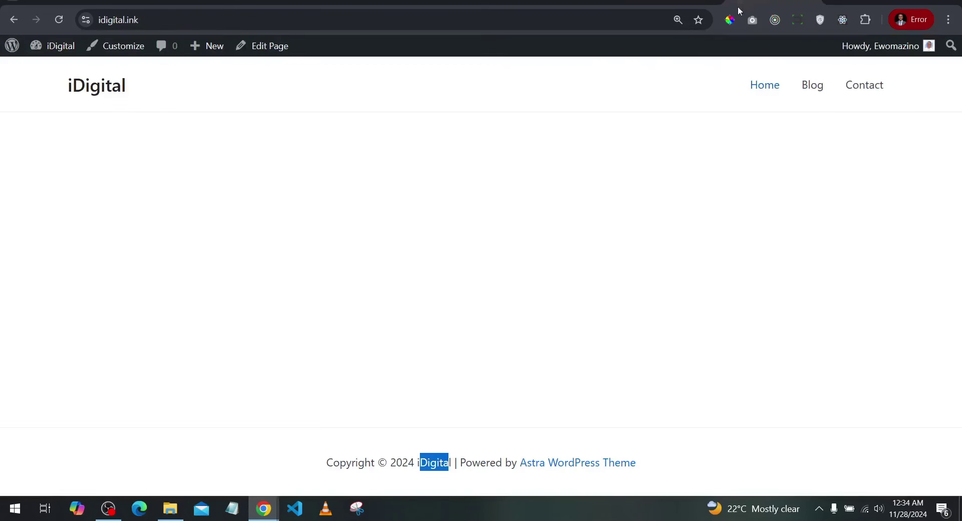
{"action": "left_click", "coordinate": [59, 20]}
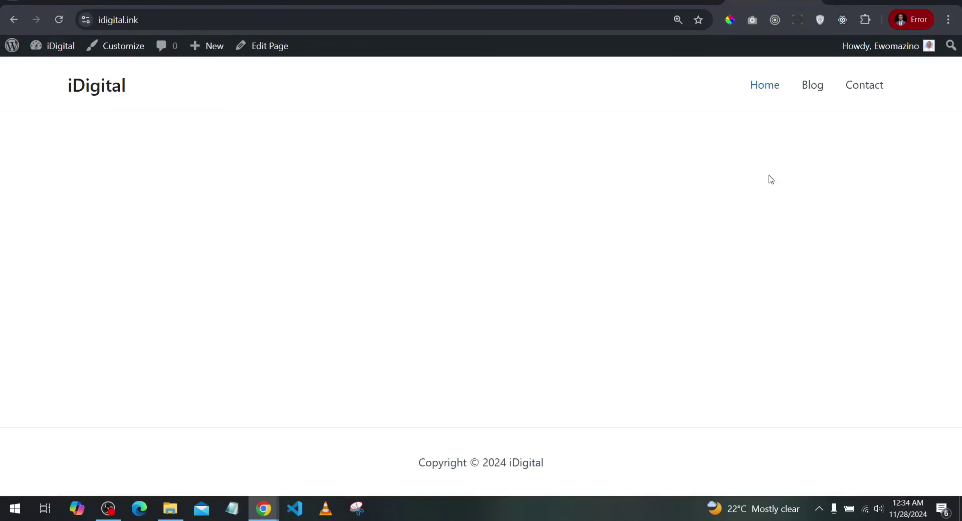
{"action": "left_click", "coordinate": [673, 1]}
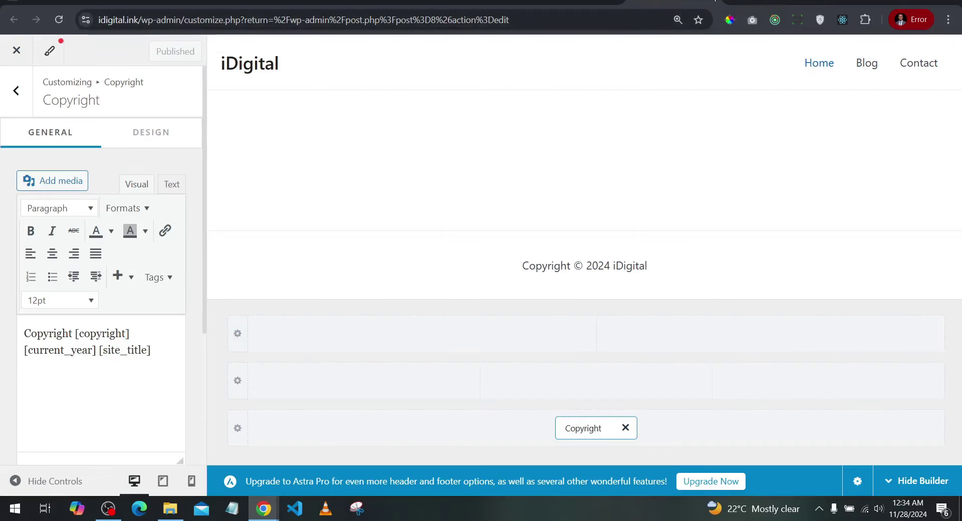
{"action": "left_click", "coordinate": [700, 1]}
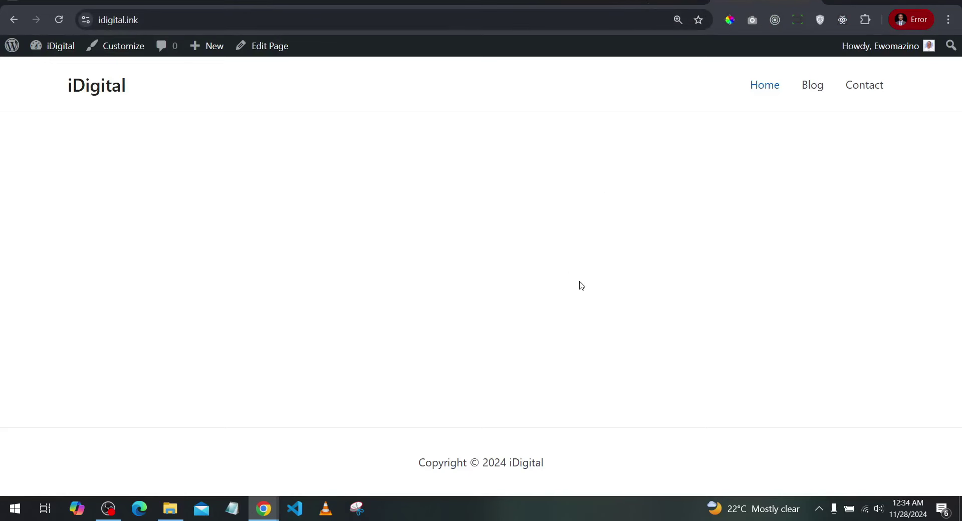
{"action": "left_click", "coordinate": [185, 1]}
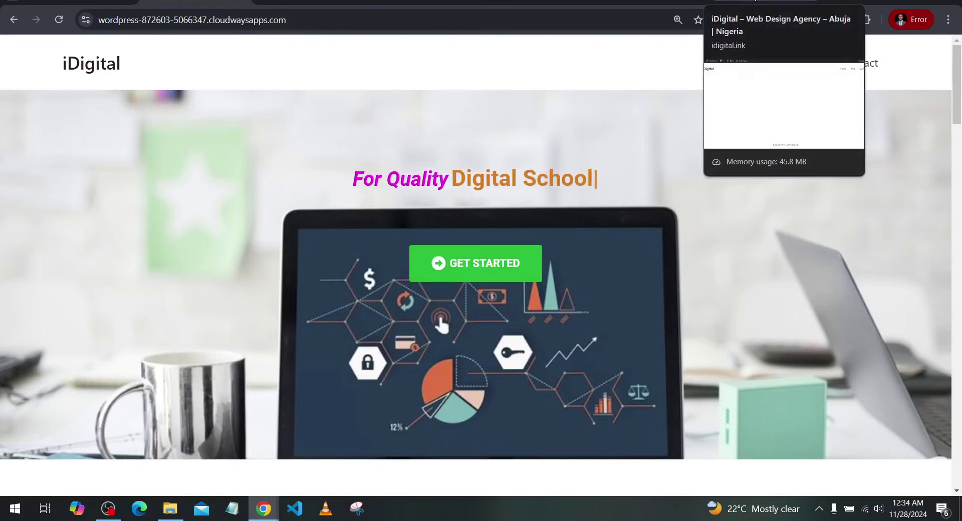
{"action": "left_click", "coordinate": [755, 1]}
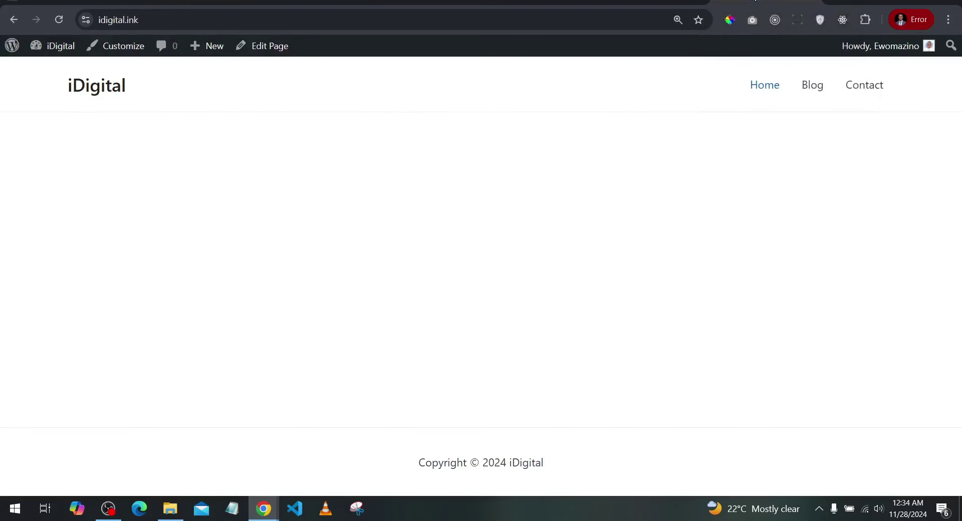
{"action": "left_click", "coordinate": [656, 1]}
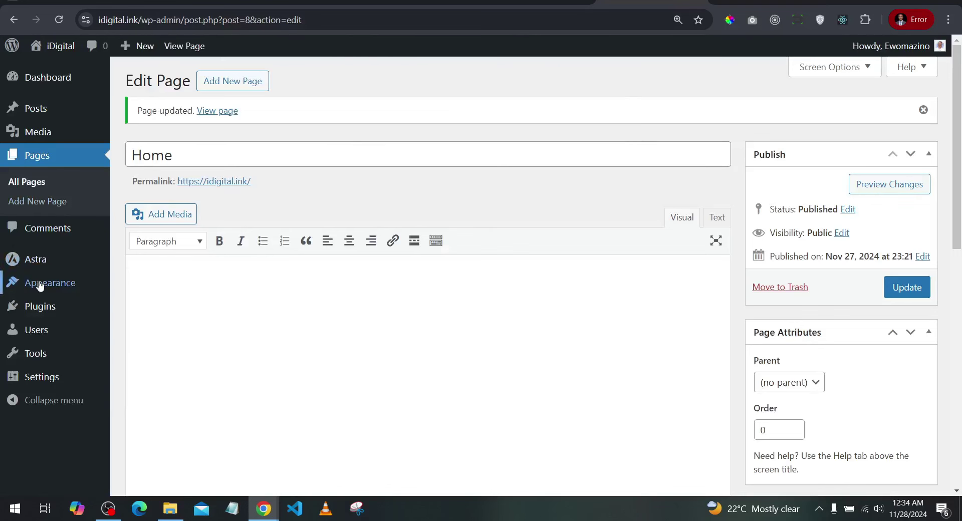
Step: Search the plugin directory for 'elemen' and install Elementor and Essential Addons for Elementor
{"action": "mouse_move", "coordinate": [46, 313]}
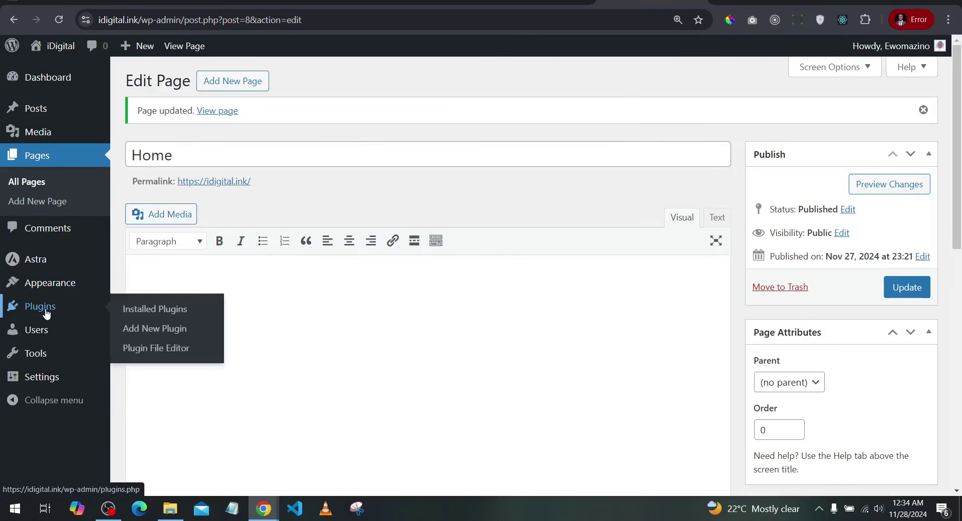
{"action": "left_click", "coordinate": [150, 330]}
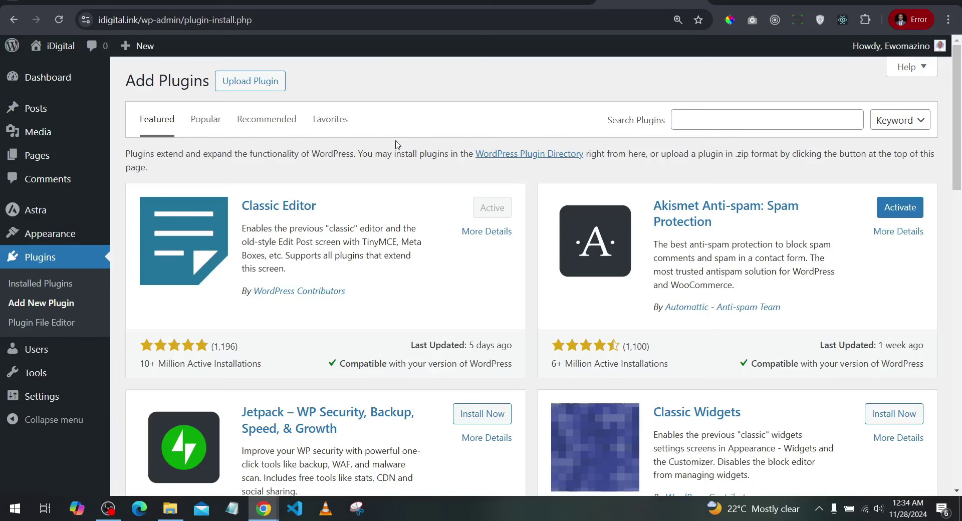
{"action": "left_click", "coordinate": [705, 118]}
{"action": "type", "text": "elementor"}
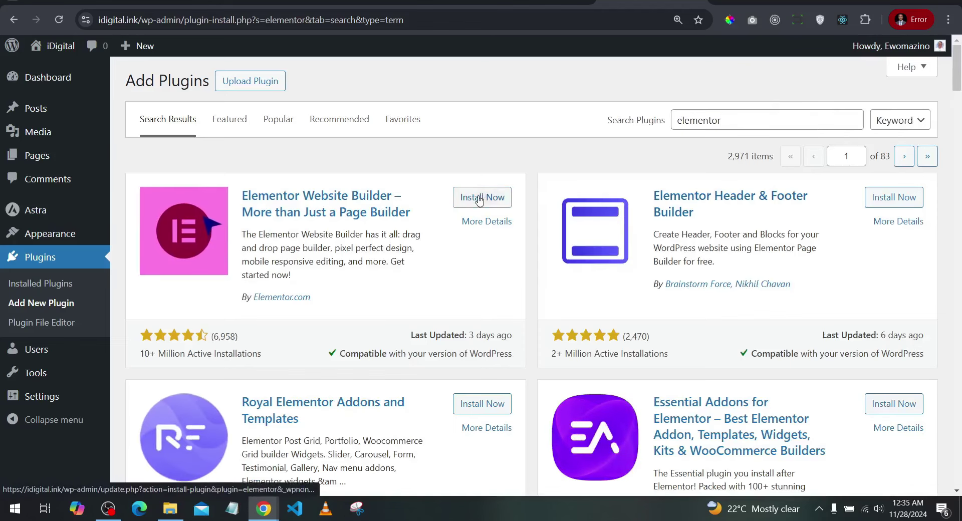
{"action": "left_click", "coordinate": [480, 198]}
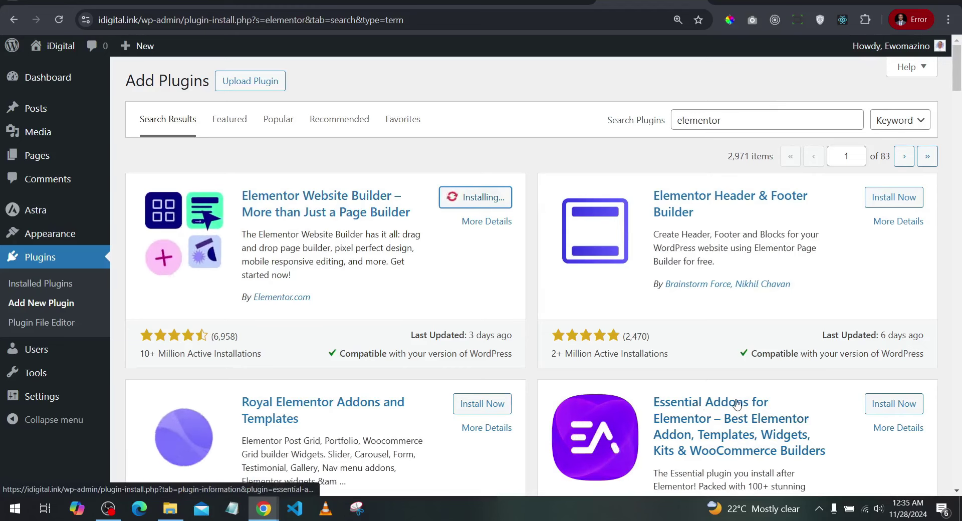
{"action": "left_click", "coordinate": [902, 410]}
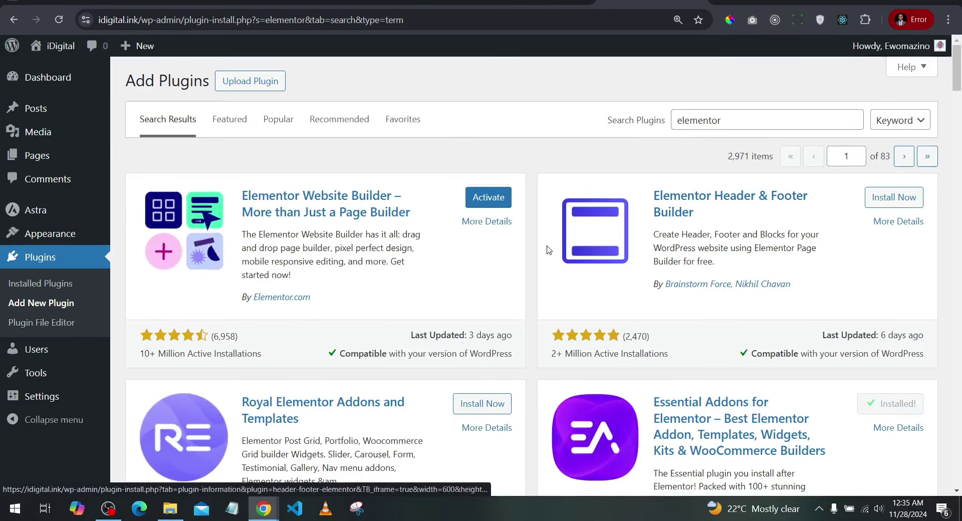
Step: Activate the Elementor and Essential Addons for Elementor plugins
{"action": "left_click", "coordinate": [490, 200]}
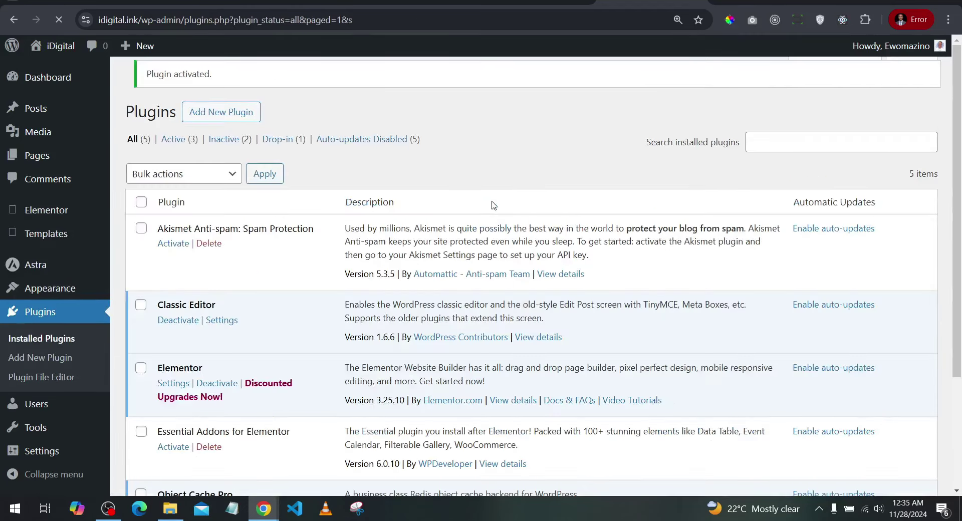
{"action": "scroll", "coordinate": [288, 285], "scroll_direction": "down", "scroll_amount": 3}
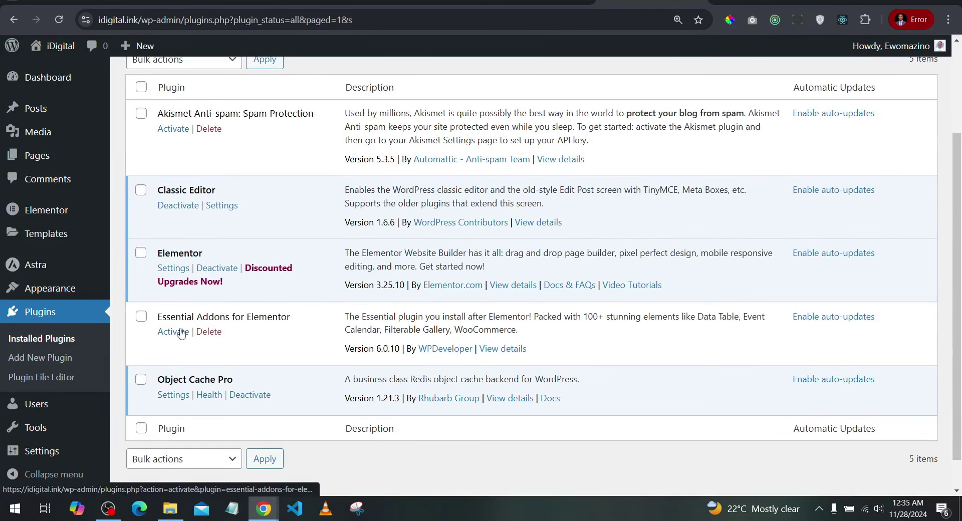
{"action": "left_click", "coordinate": [176, 332]}
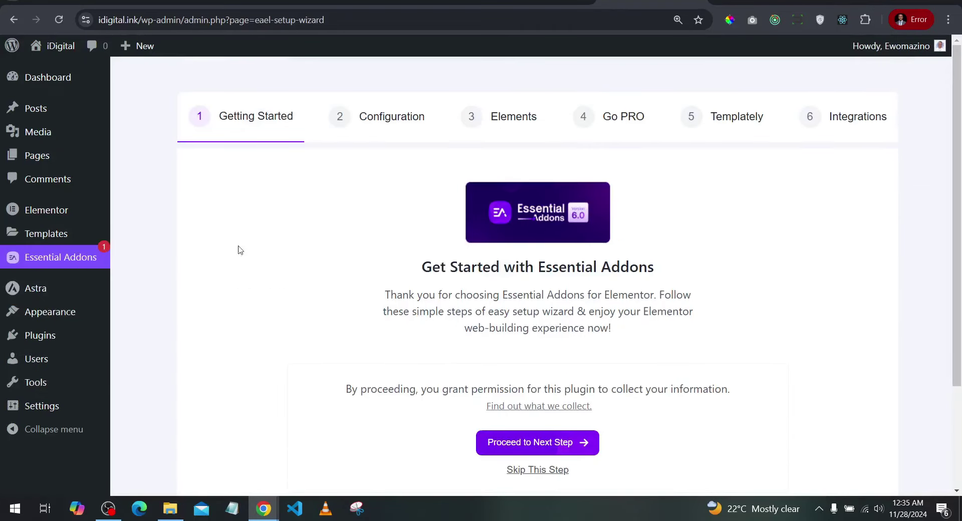
Step: Open Home's edit screen in a new tab from All Pages and launch it with Elementor
{"action": "mouse_move", "coordinate": [46, 164]}
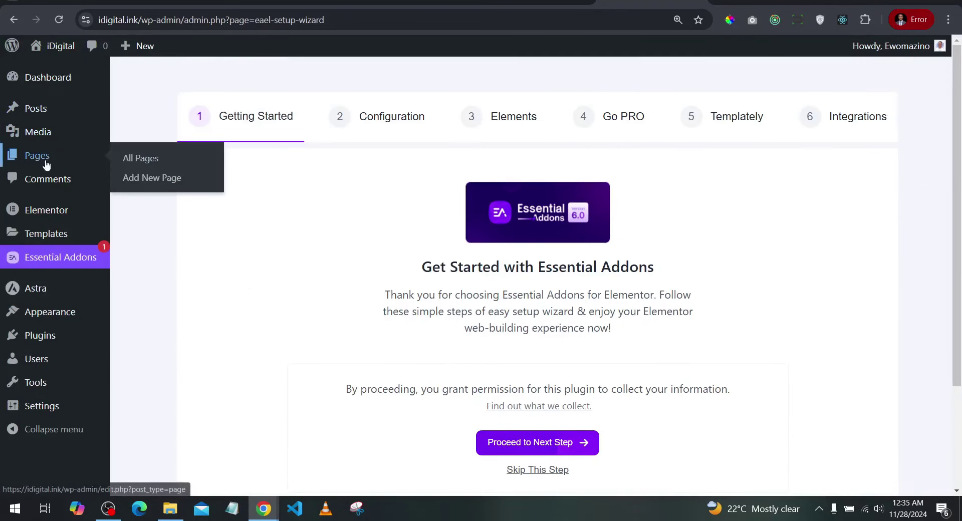
{"action": "left_click", "coordinate": [140, 159]}
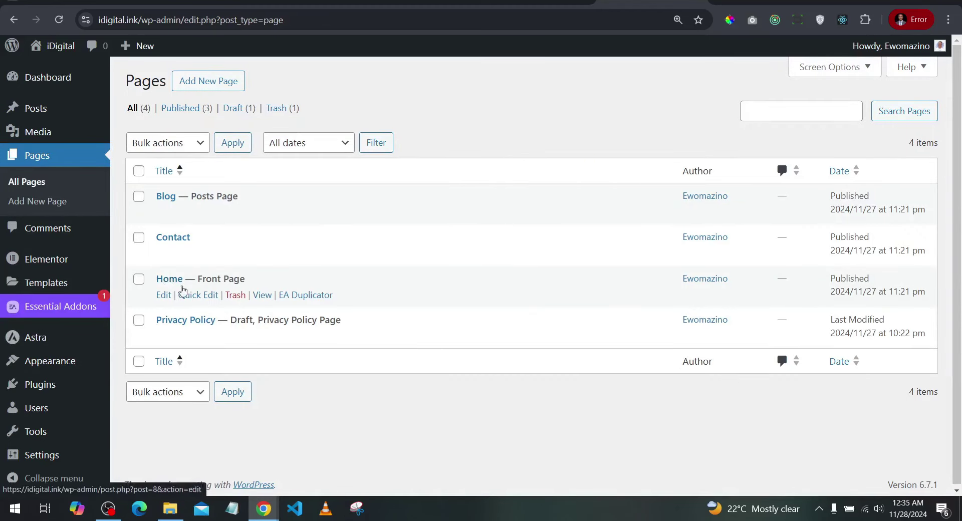
{"action": "right_click", "coordinate": [160, 299]}
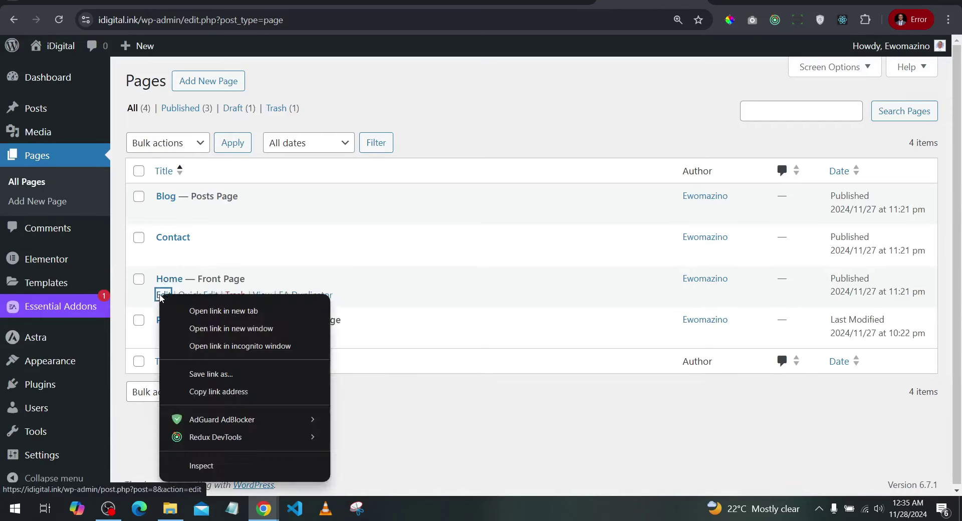
{"action": "left_click", "coordinate": [190, 310]}
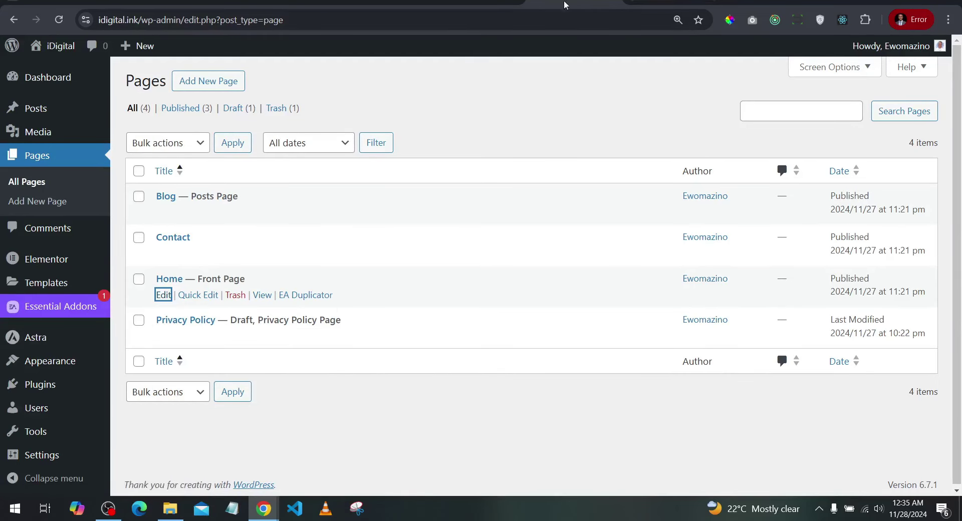
{"action": "left_click", "coordinate": [637, 6]}
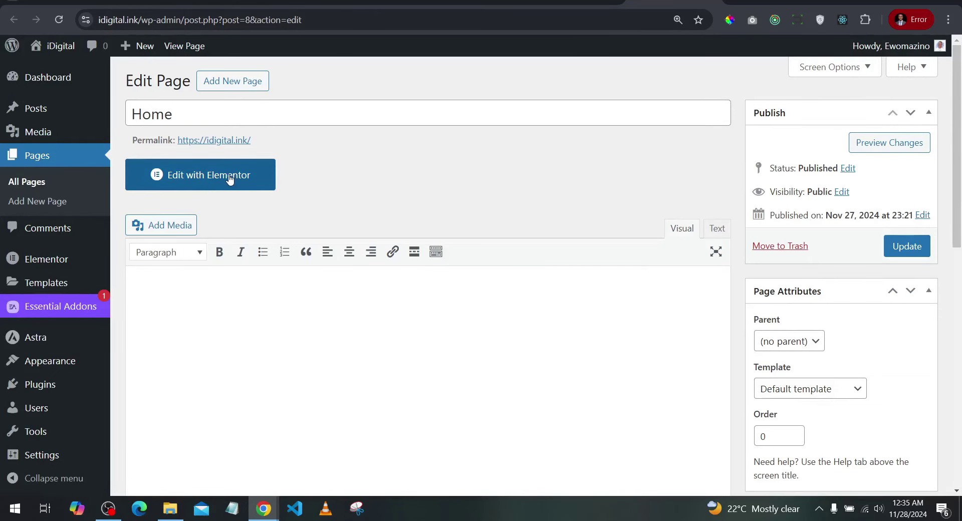
{"action": "left_click", "coordinate": [230, 179]}
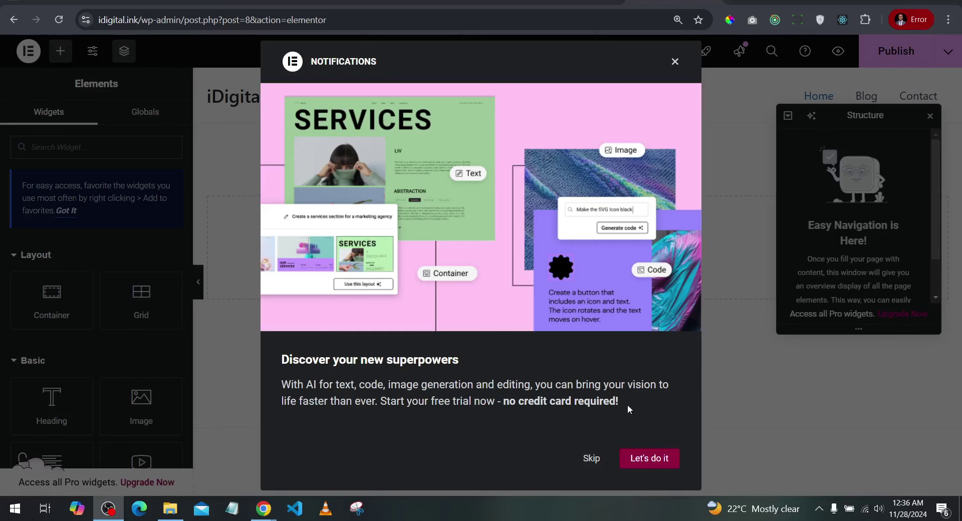
Step: Skip the AI notifications popup, close the Structure panel, and begin adding a new container
{"action": "left_click", "coordinate": [601, 458]}
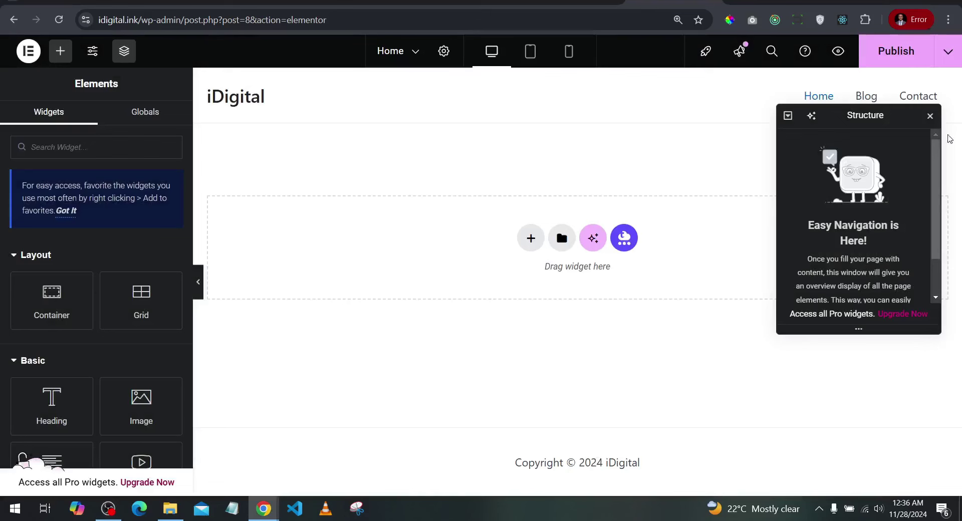
{"action": "left_click", "coordinate": [930, 116]}
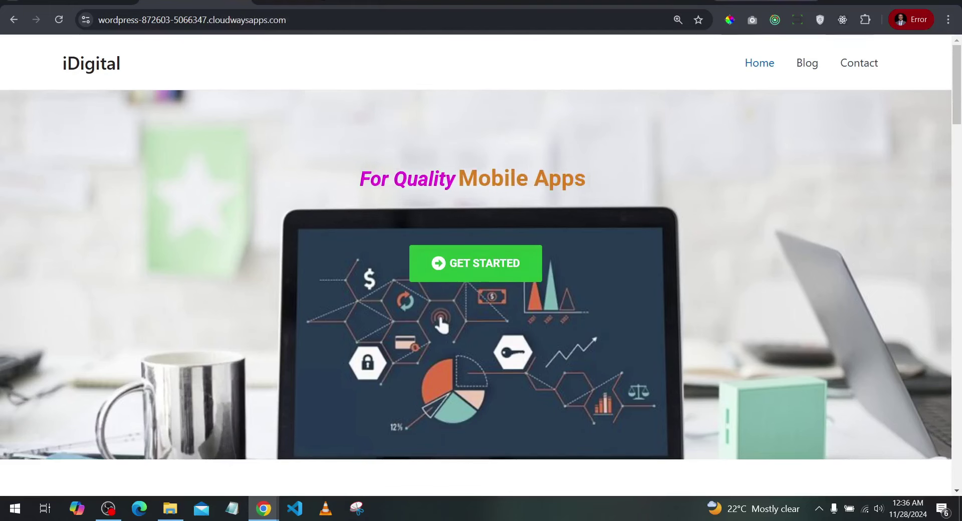
{"action": "left_click", "coordinate": [767, 2]}
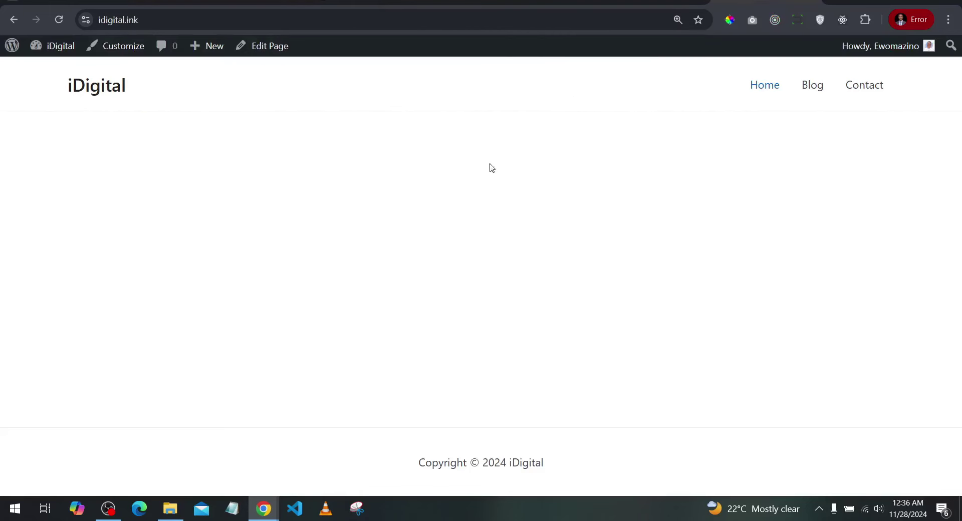
{"action": "left_click", "coordinate": [613, 2]}
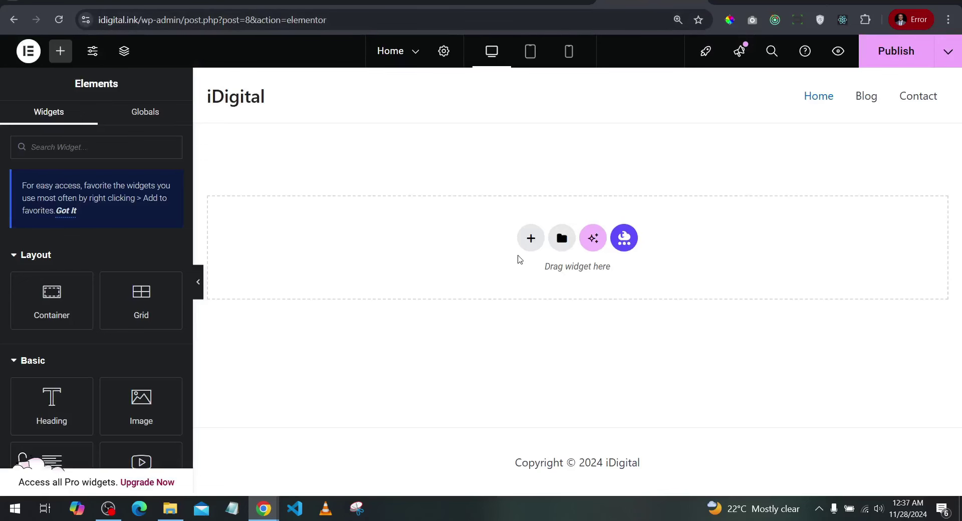
{"action": "left_click", "coordinate": [531, 239]}
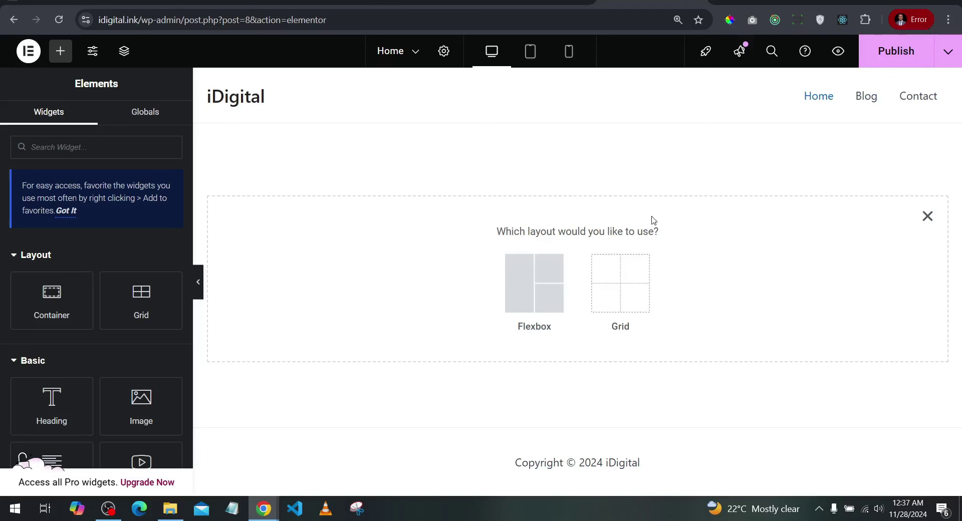
Step: Pick a Flexbox layout with a single-column structure, then check it against the reference homepage
{"action": "left_click", "coordinate": [531, 280]}
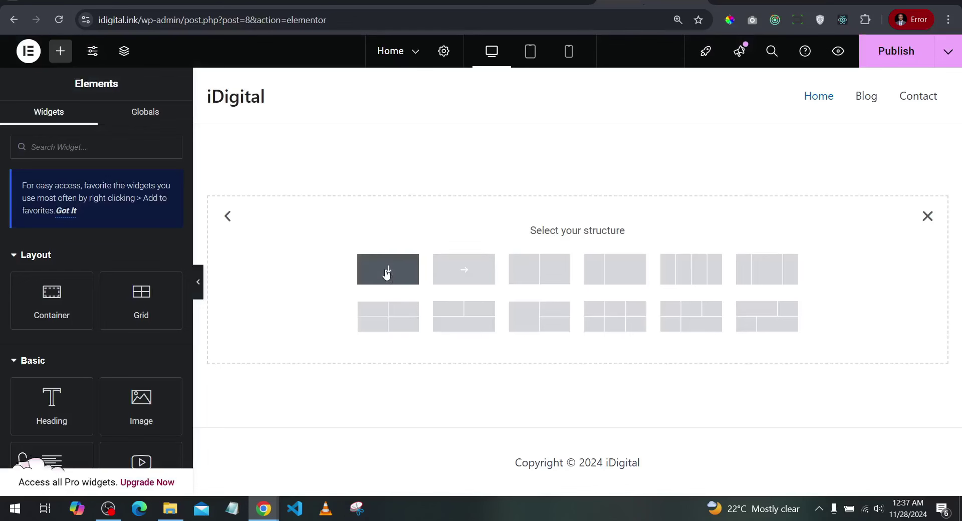
{"action": "left_click", "coordinate": [386, 273]}
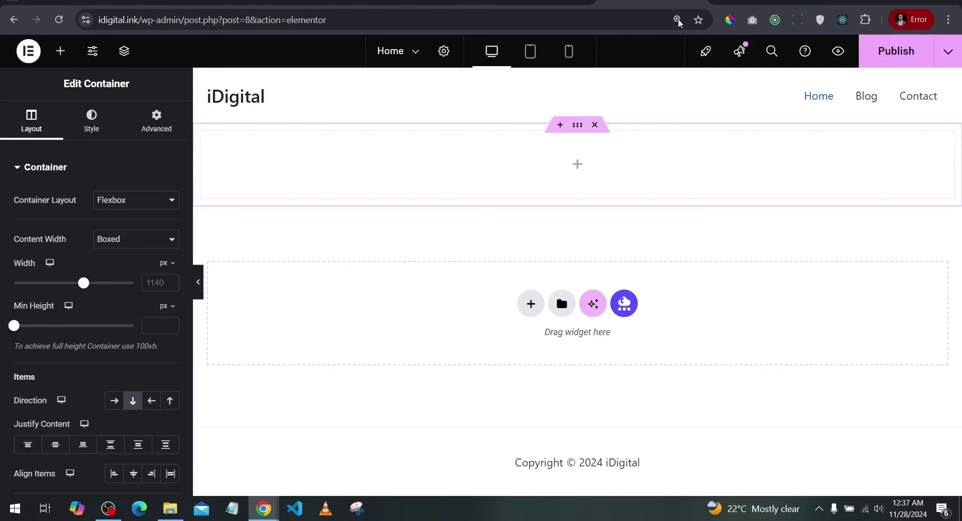
{"action": "left_click", "coordinate": [180, 1]}
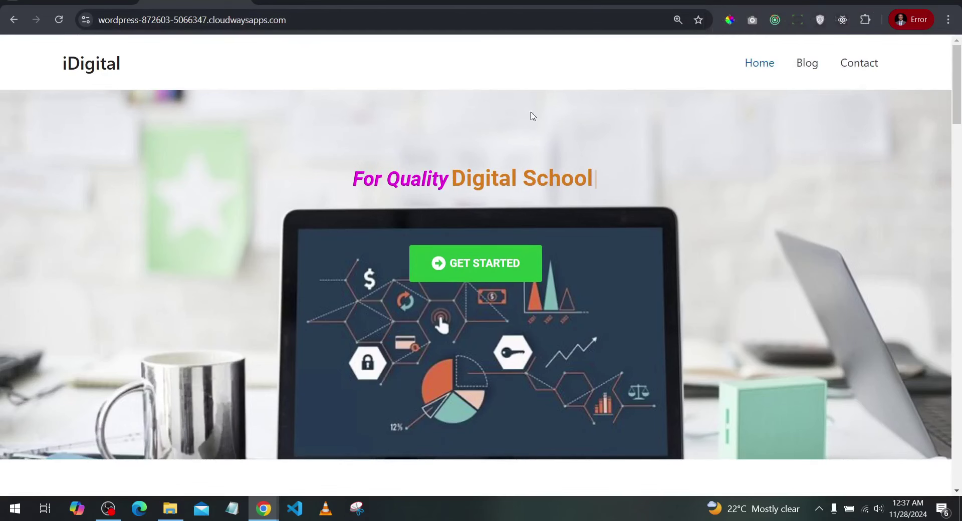
{"action": "scroll", "coordinate": [477, 321], "scroll_direction": "down", "scroll_amount": 3}
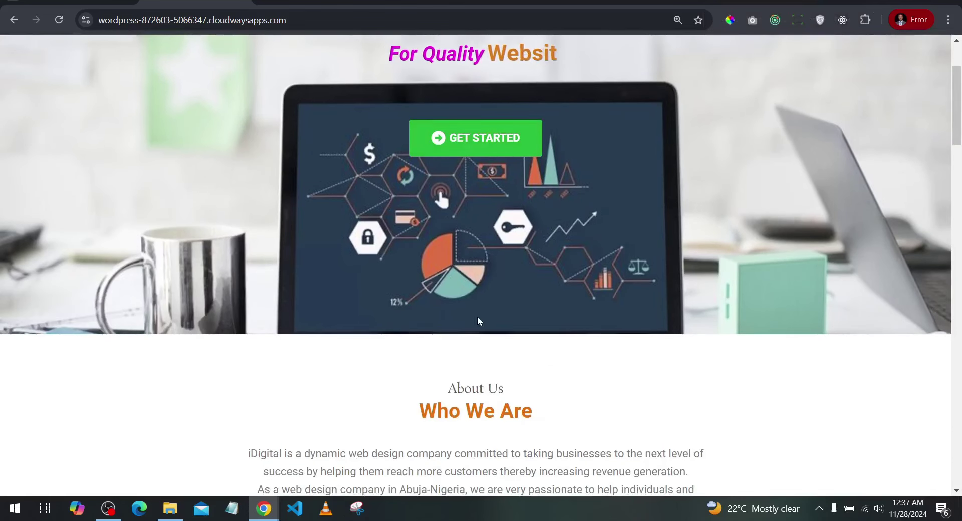
{"action": "scroll", "coordinate": [434, 248], "scroll_direction": "up", "scroll_amount": 3}
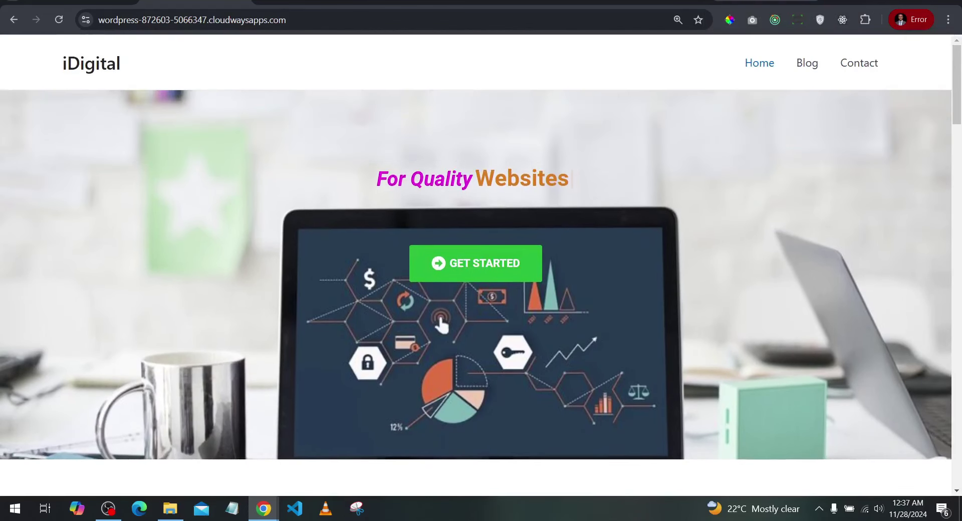
{"action": "key", "text": "ctrl+Tab"}
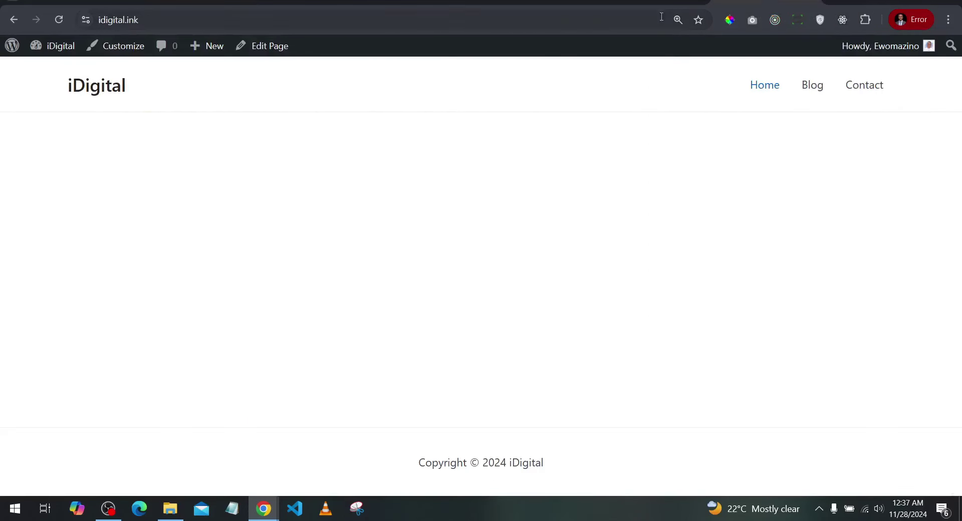
{"action": "key", "text": "ctrl+Tab"}
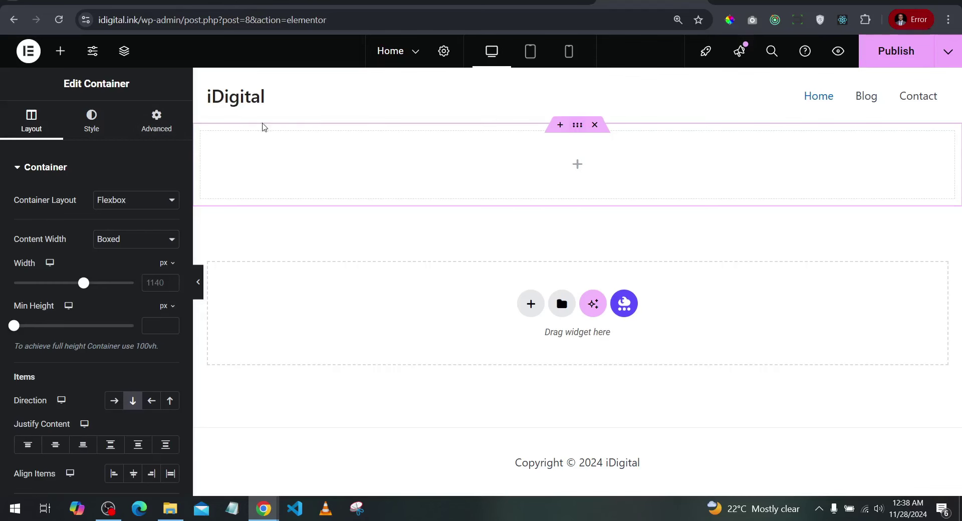
Step: Give the hero container a Classic background type and open the media picker for its image
{"action": "left_click", "coordinate": [92, 129]}
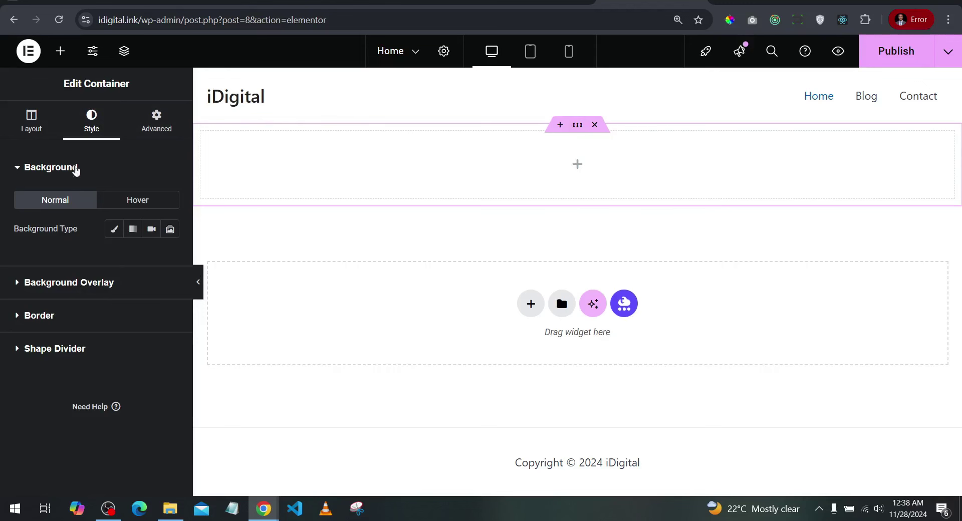
{"action": "left_click", "coordinate": [112, 234]}
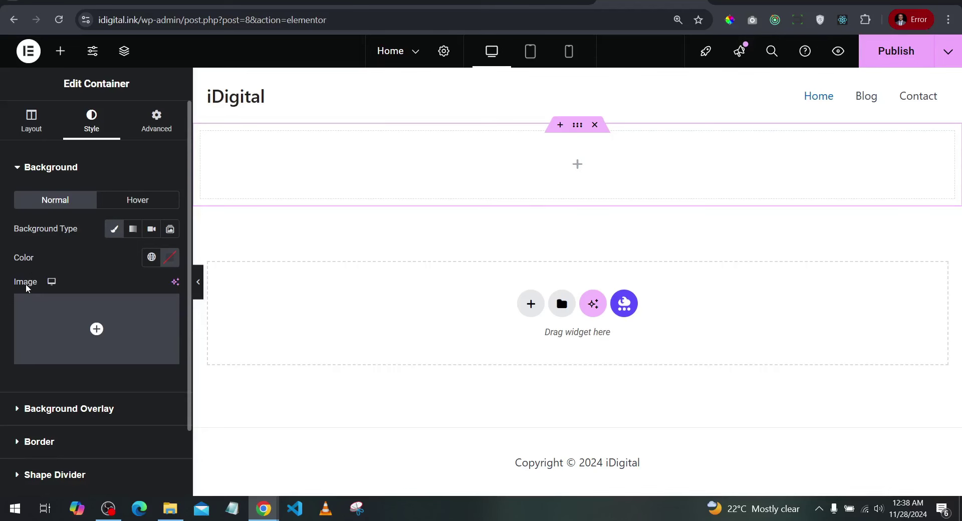
{"action": "mouse_move", "coordinate": [96, 328]}
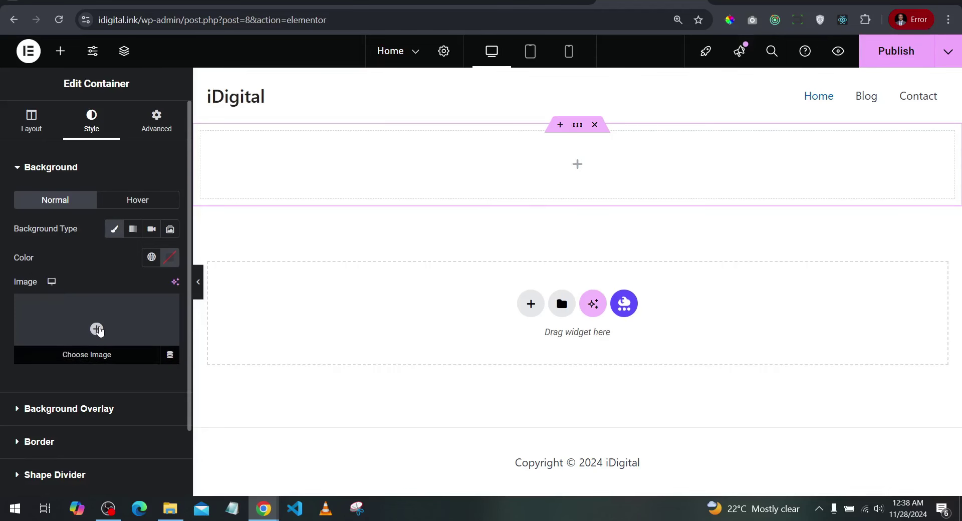
{"action": "left_click", "coordinate": [97, 329]}
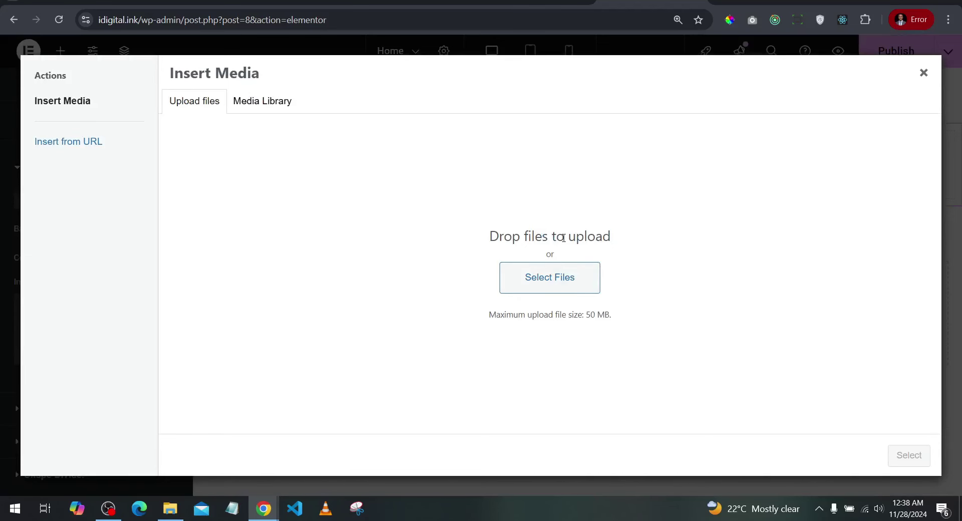
Step: Upload laptop-bg.jpg into the media library and choose it as the background image
{"action": "left_click", "coordinate": [188, 104]}
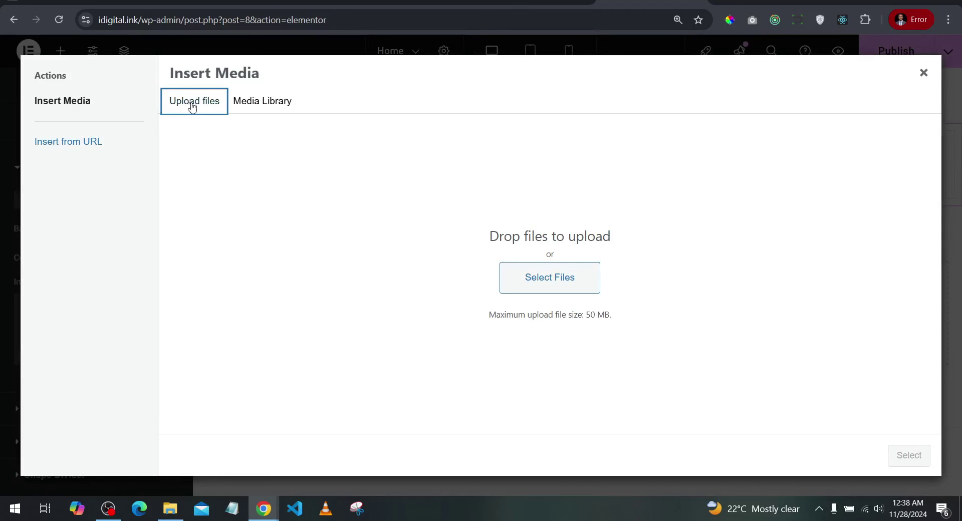
{"action": "left_click", "coordinate": [546, 284]}
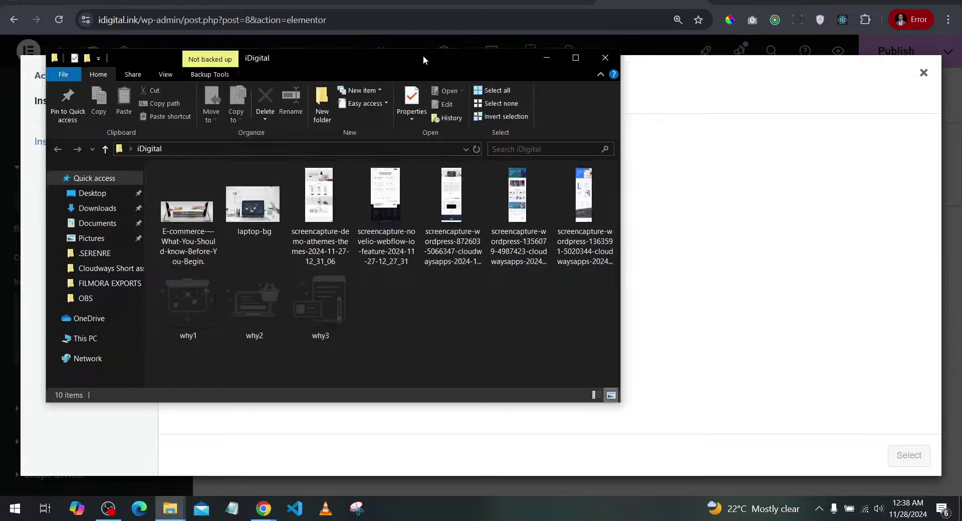
{"action": "left_click_drag", "start_coordinate": [423, 56], "coordinate": [697, 85]}
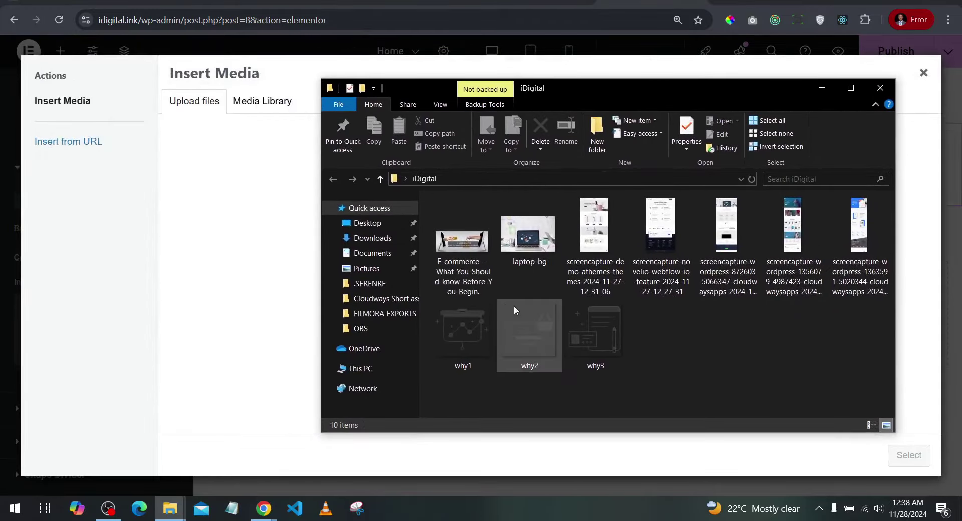
{"action": "left_click_drag", "start_coordinate": [623, 88], "coordinate": [678, 81]}
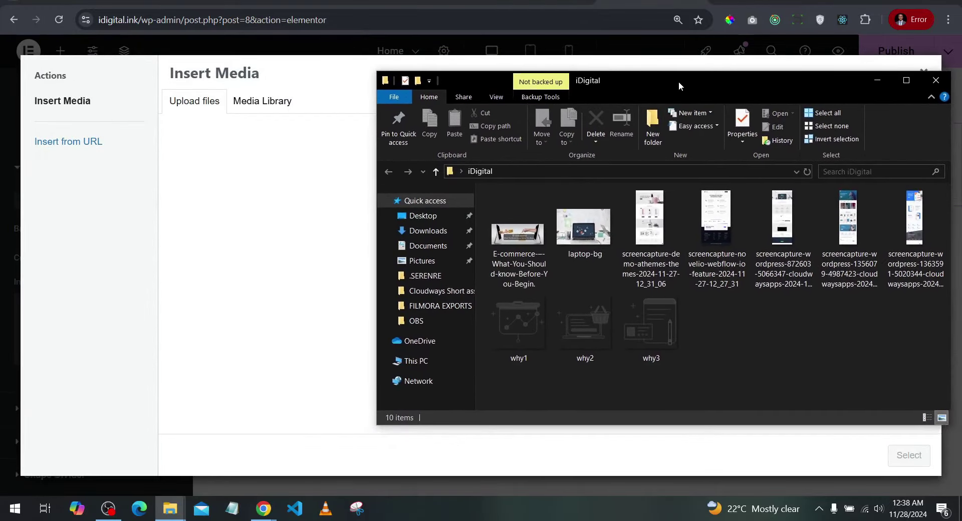
{"action": "left_click", "coordinate": [584, 229]}
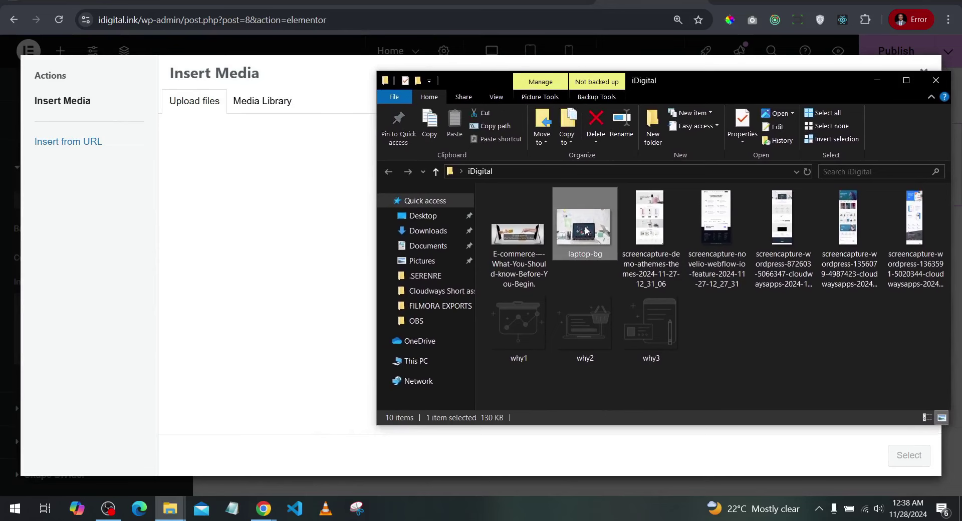
{"action": "left_click_drag", "start_coordinate": [585, 230], "coordinate": [317, 216]}
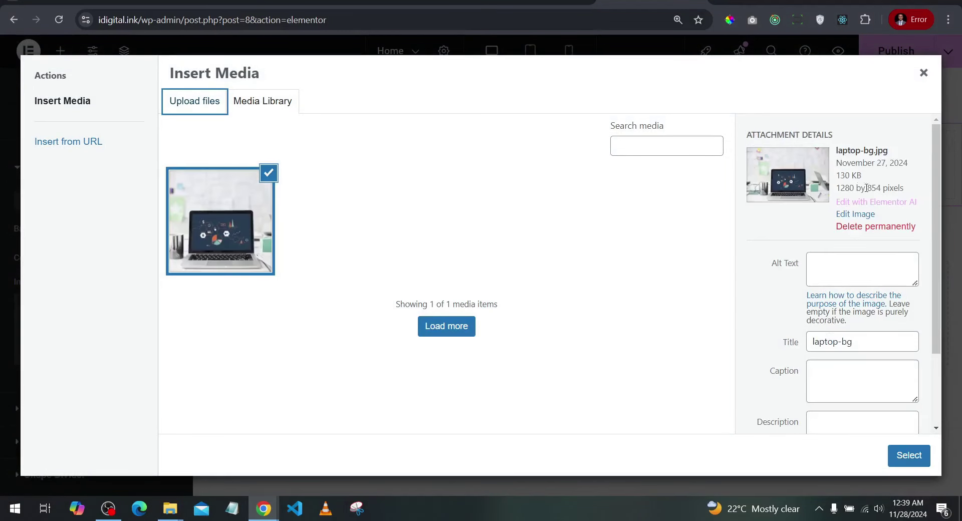
{"action": "left_click", "coordinate": [908, 459]}
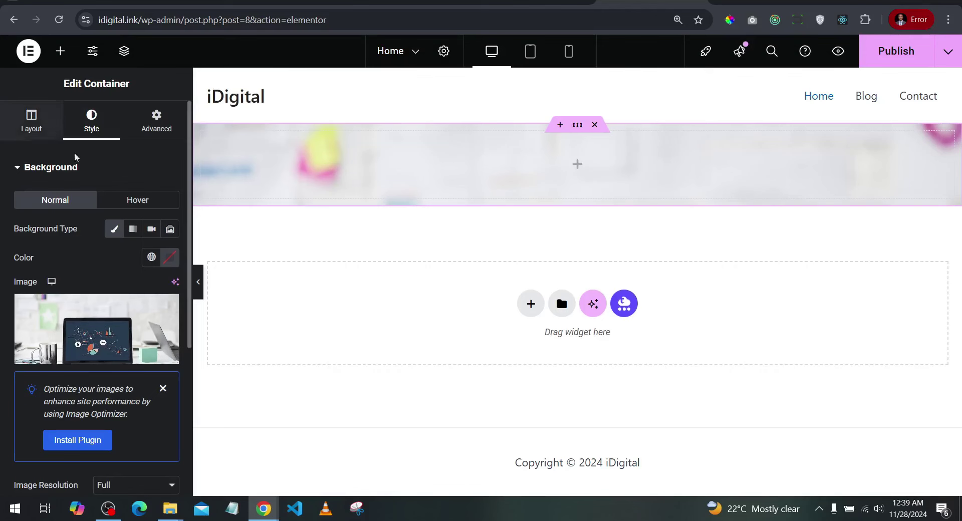
Step: Set the background image position to Center Center
{"action": "scroll", "coordinate": [131, 275], "scroll_direction": "down", "scroll_amount": 4}
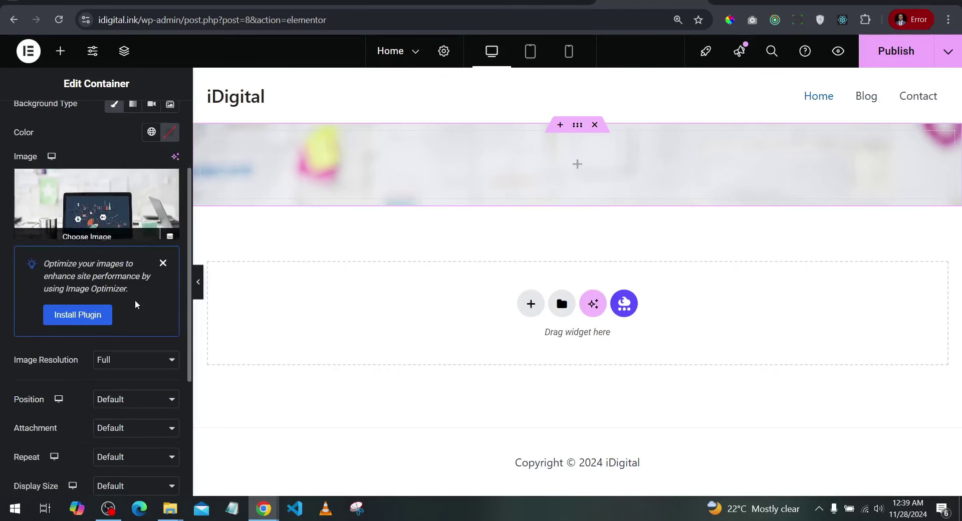
{"action": "scroll", "coordinate": [136, 301], "scroll_direction": "down", "scroll_amount": 1}
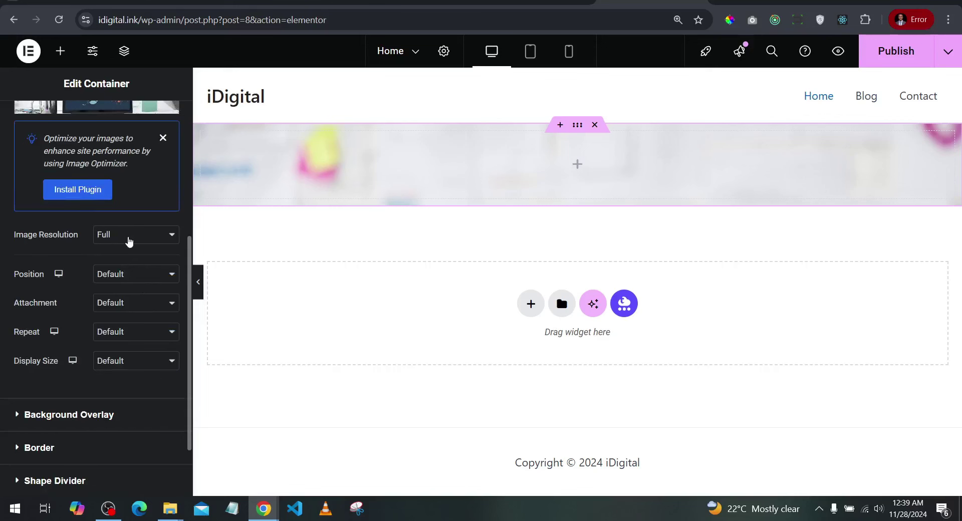
{"action": "left_click", "coordinate": [125, 275]}
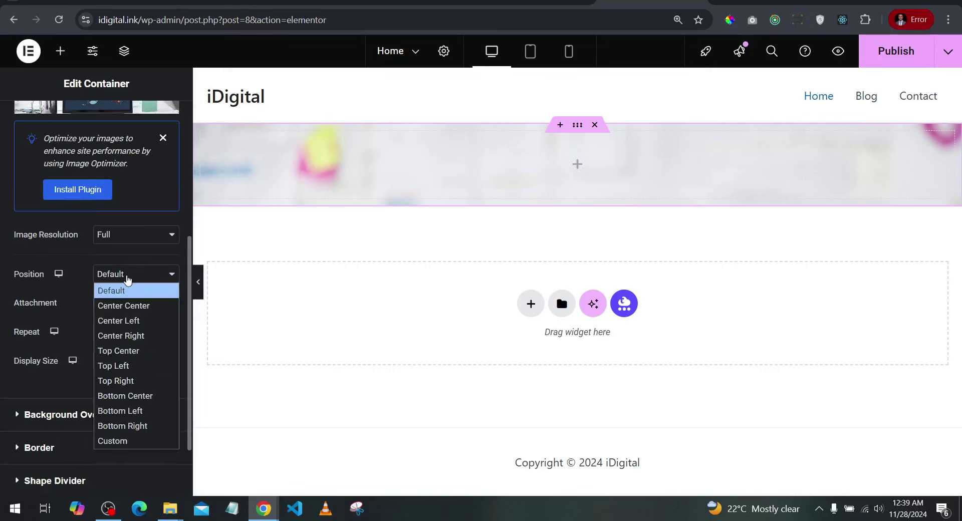
{"action": "left_click", "coordinate": [126, 307]}
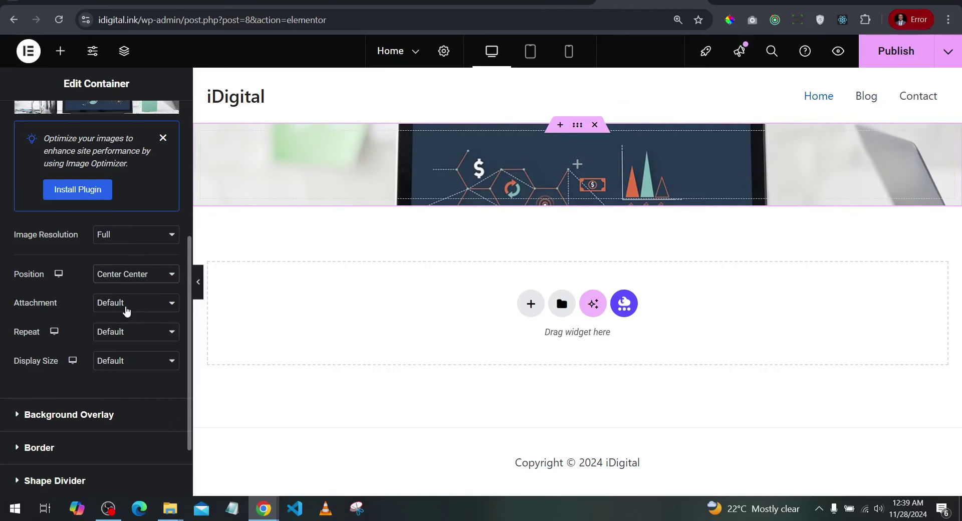
{"action": "left_click", "coordinate": [141, 275]}
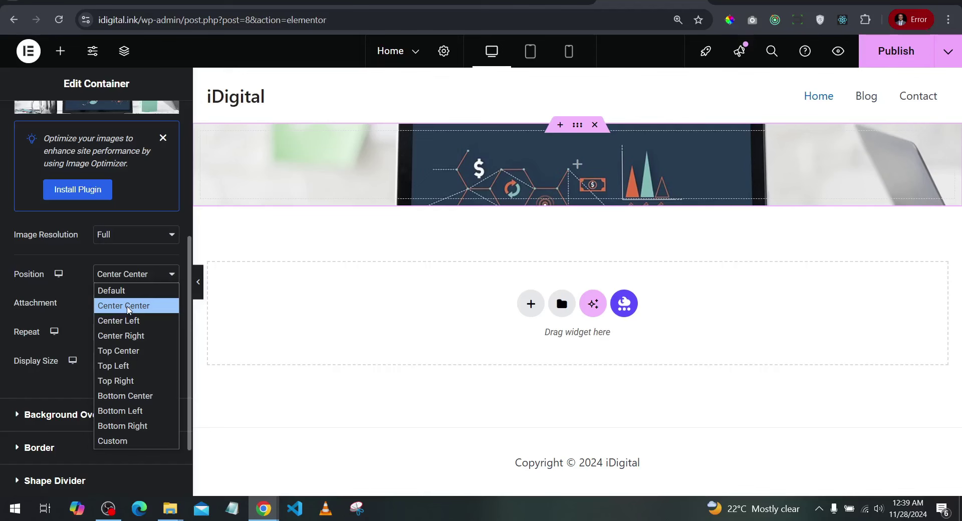
{"action": "left_click", "coordinate": [124, 351]}
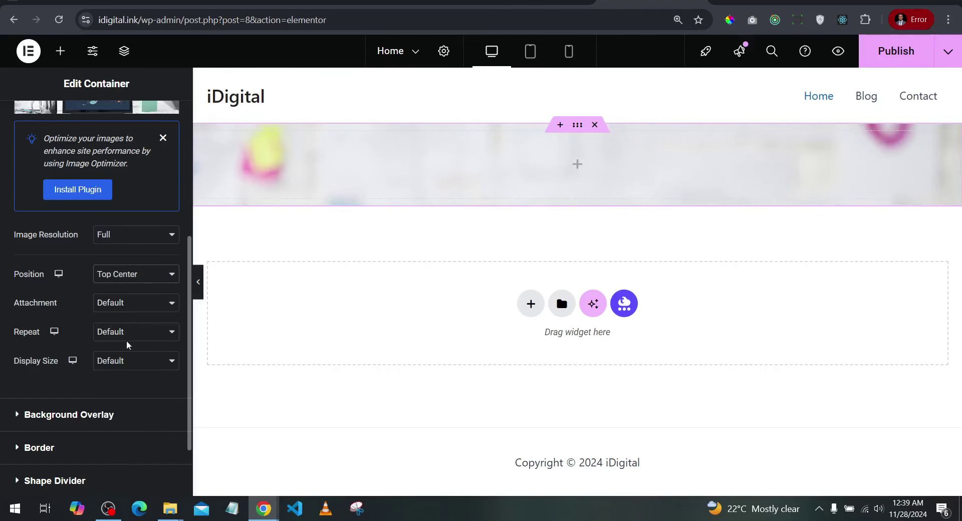
{"action": "left_click", "coordinate": [135, 279]}
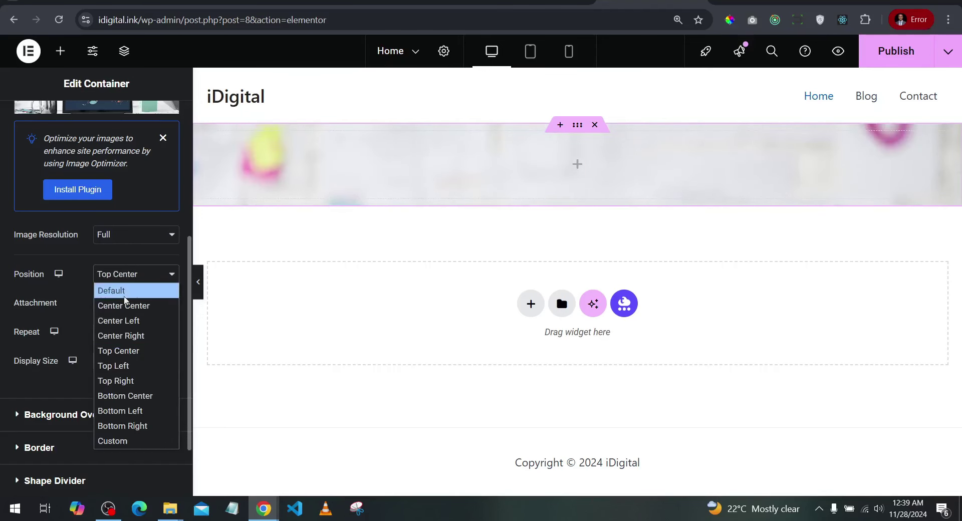
{"action": "left_click", "coordinate": [127, 305]}
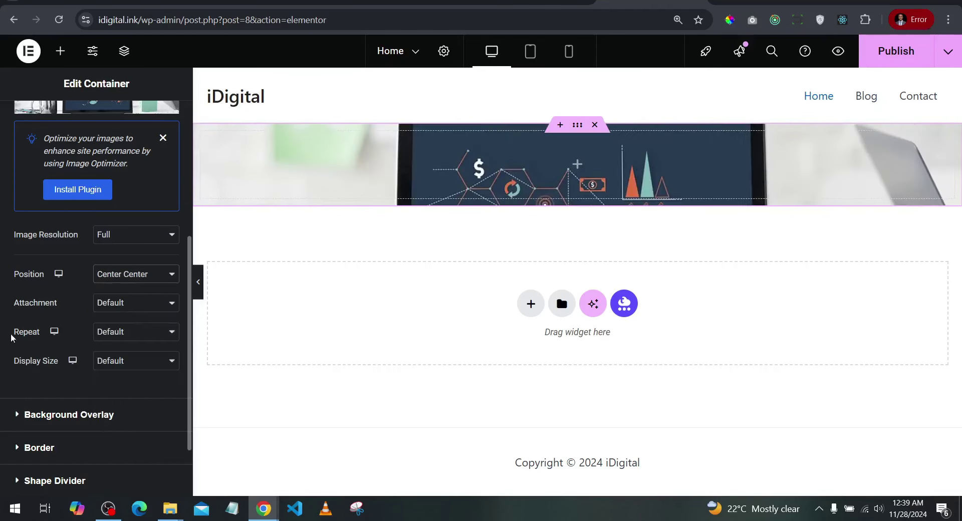
Step: Make the background image No-repeat with Cover display size
{"action": "left_click", "coordinate": [131, 334]}
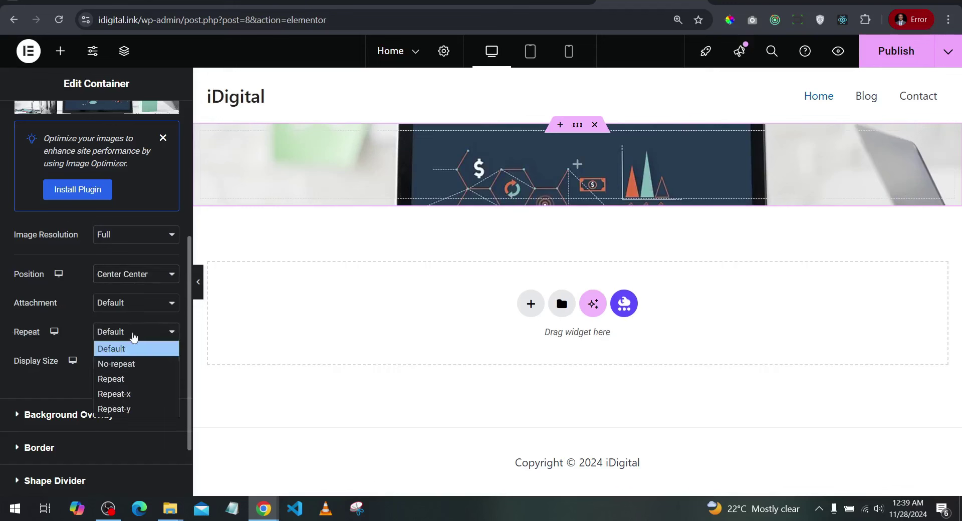
{"action": "left_click", "coordinate": [124, 364]}
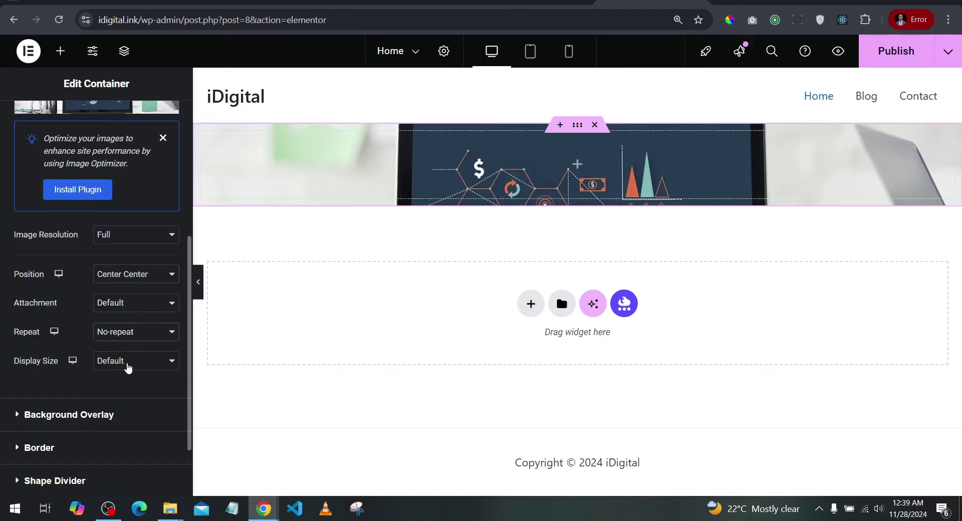
{"action": "left_click", "coordinate": [130, 364]}
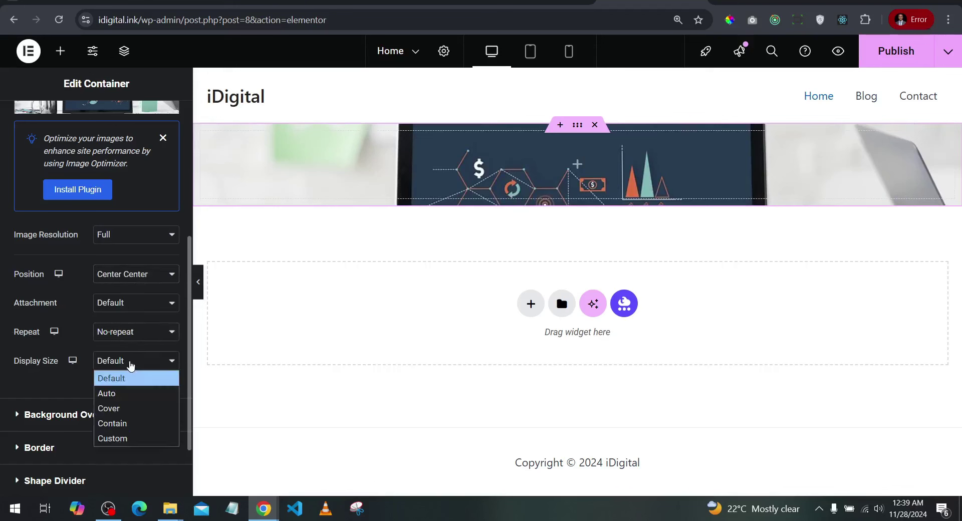
{"action": "left_click", "coordinate": [118, 409]}
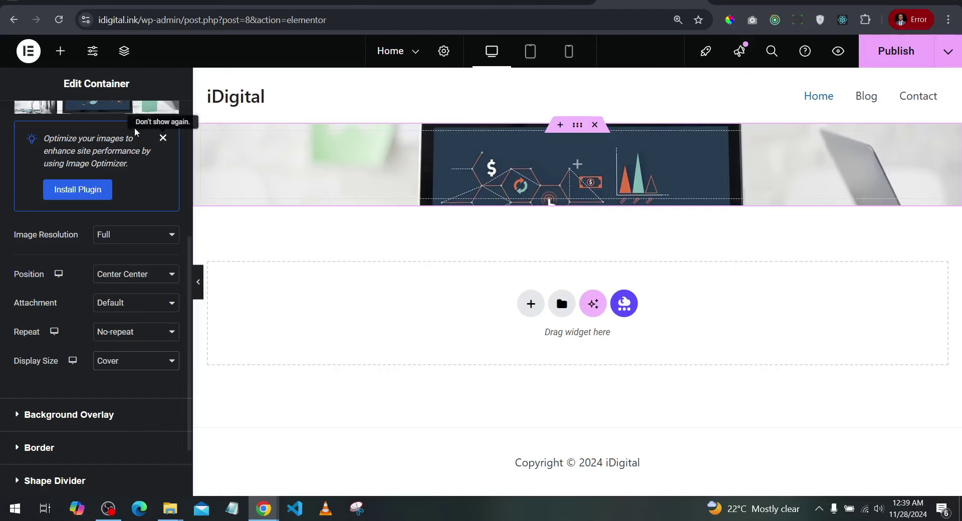
{"action": "scroll", "coordinate": [90, 155], "scroll_direction": "up", "scroll_amount": 5}
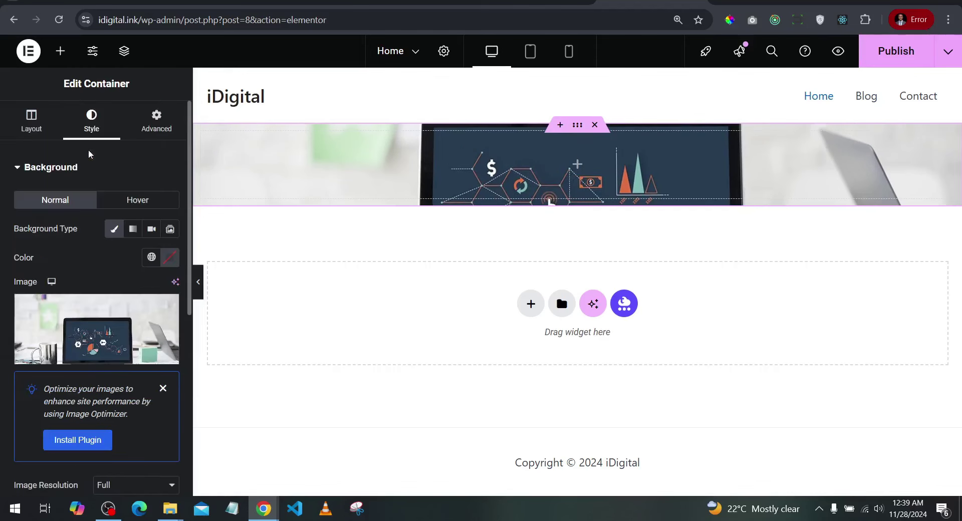
Step: Raise the hero container's minimum height to about 447 px and check it on the live site
{"action": "left_click", "coordinate": [28, 134]}
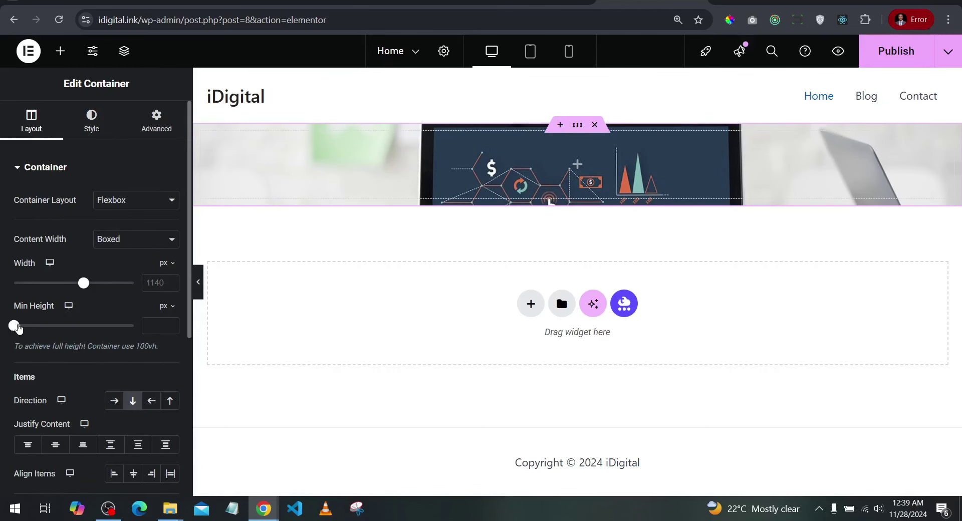
{"action": "left_click_drag", "start_coordinate": [14, 326], "coordinate": [52, 334]}
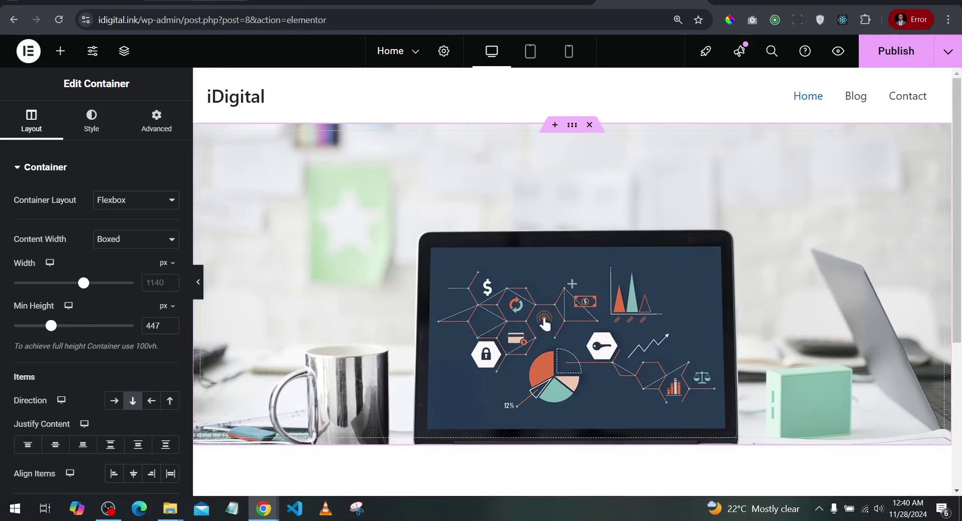
{"action": "left_click", "coordinate": [189, 1]}
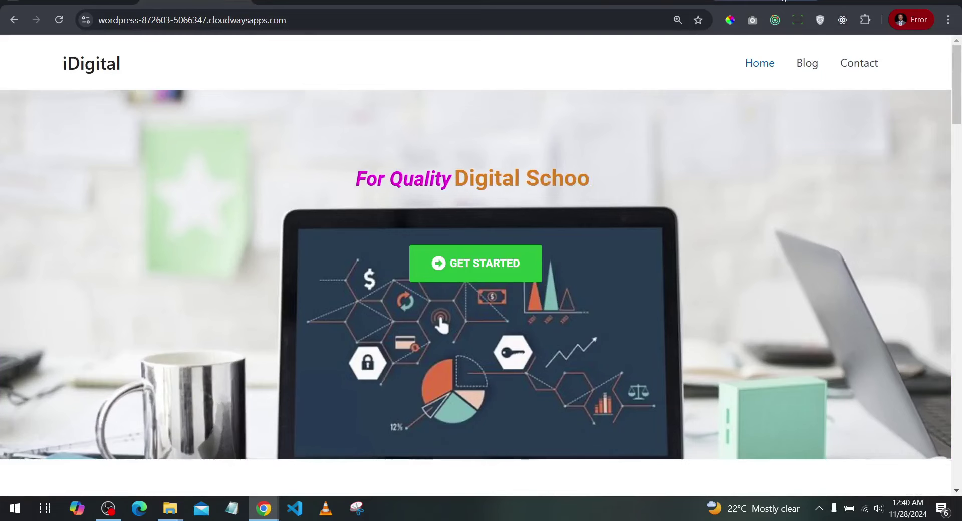
Step: Go back from the live site tab to the Elementor editor tab
{"action": "left_click", "coordinate": [766, 2]}
{"action": "left_click", "coordinate": [641, 4]}
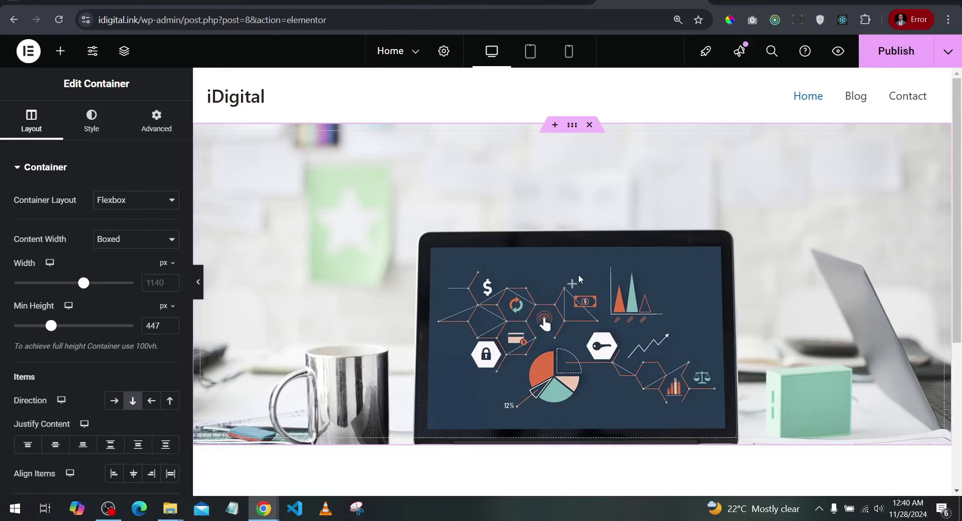
Step: Search the widgets for 'text' and add a Fancy Text widget to the hero container
{"action": "left_click", "coordinate": [60, 52]}
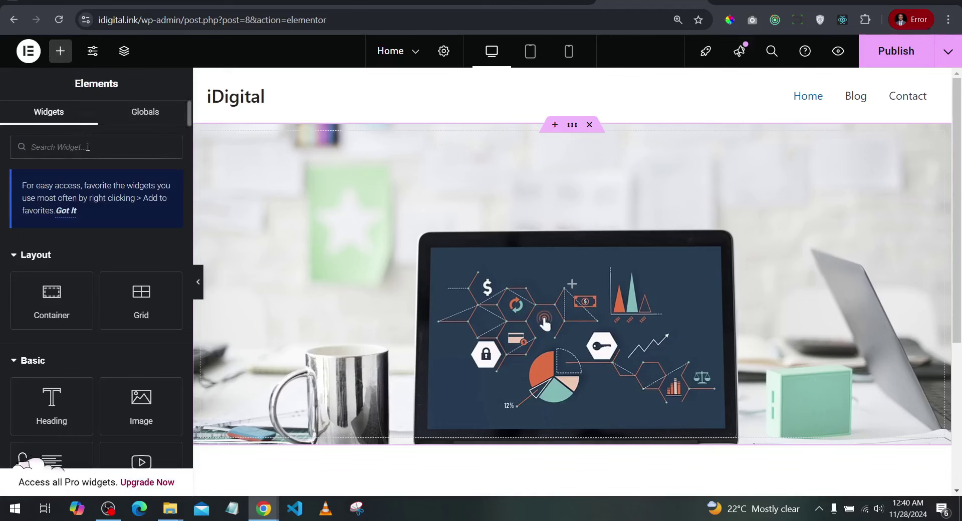
{"action": "type", "text": "text"}
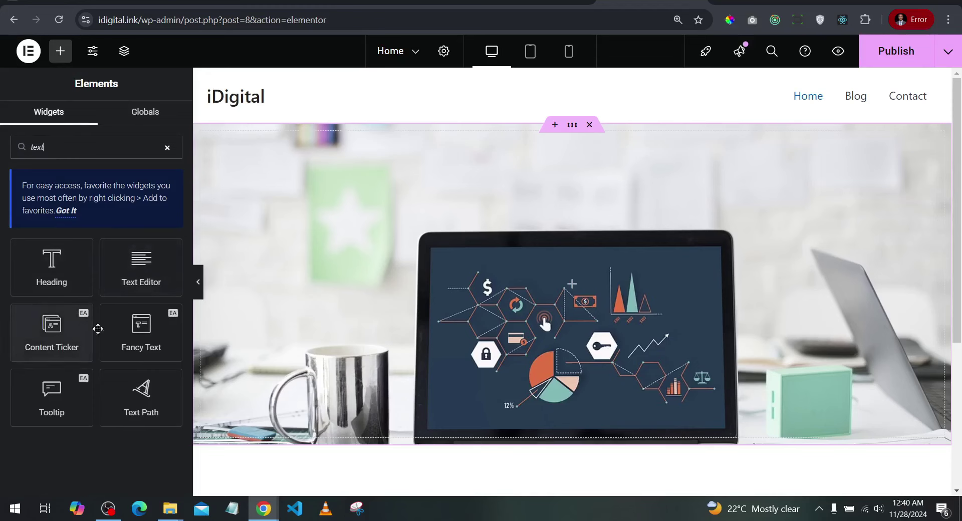
{"action": "left_click_drag", "start_coordinate": [140, 329], "coordinate": [565, 280]}
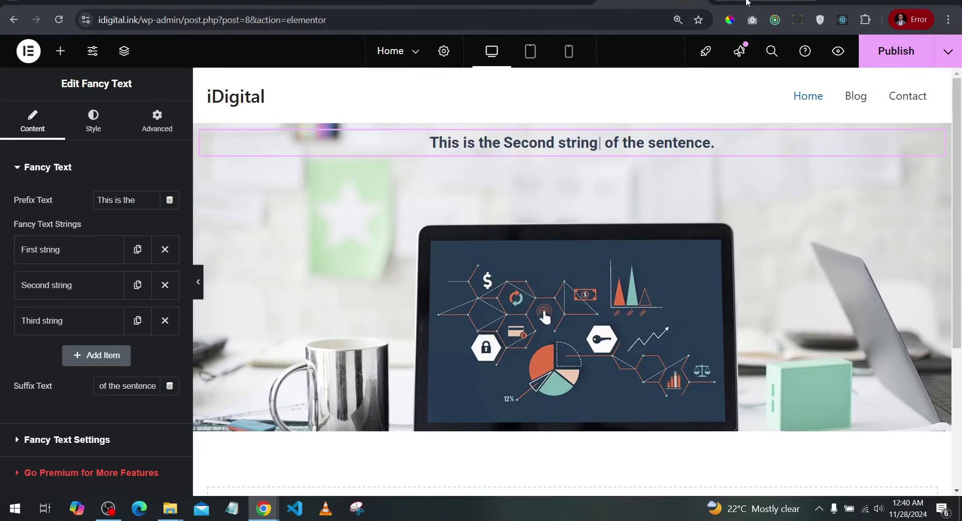
Step: Compare with the live site, then open the hero container's settings
{"action": "left_click", "coordinate": [190, 2]}
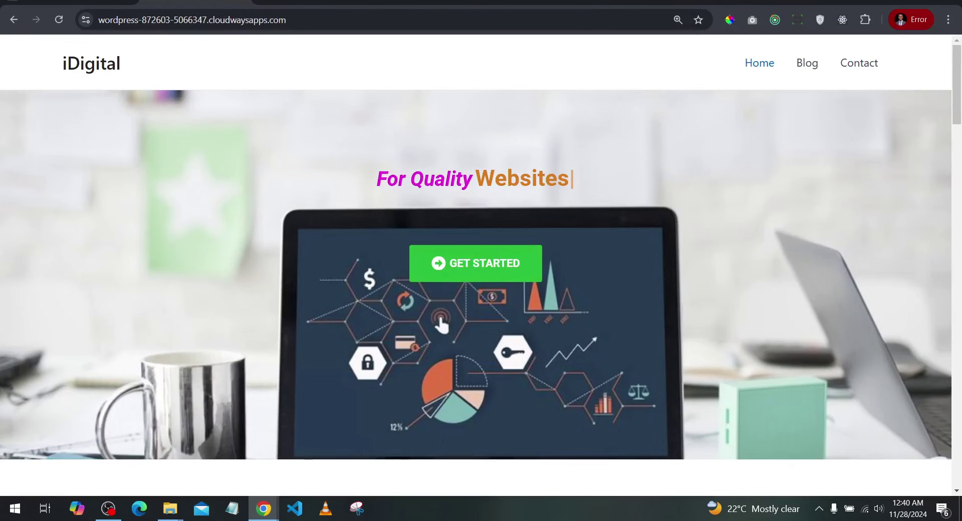
{"action": "left_click", "coordinate": [651, 3]}
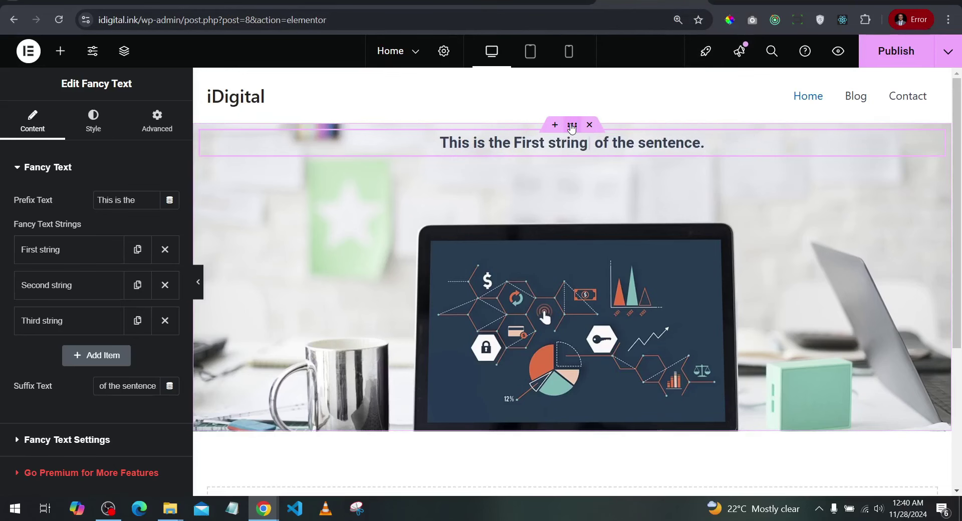
{"action": "left_click", "coordinate": [572, 125]}
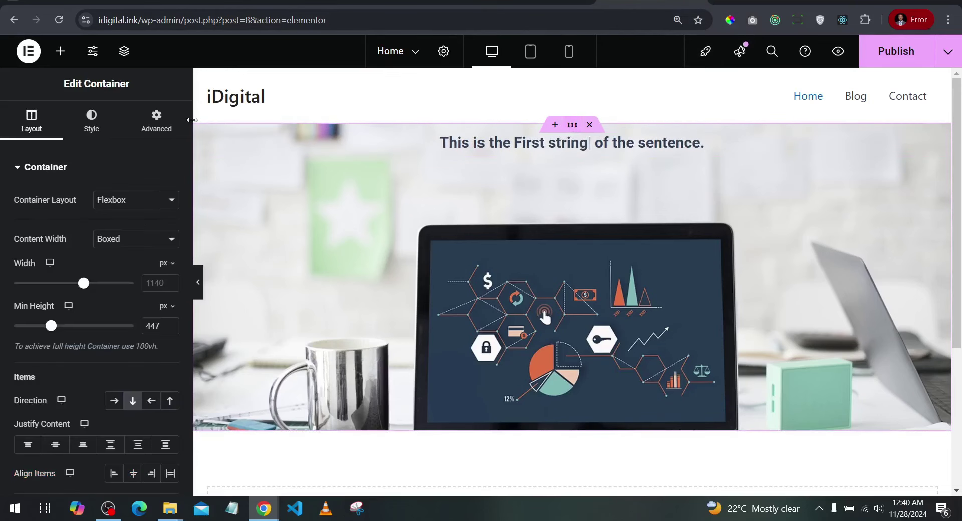
Step: Unlink the container padding and set the top padding to 100 px
{"action": "left_click", "coordinate": [159, 130]}
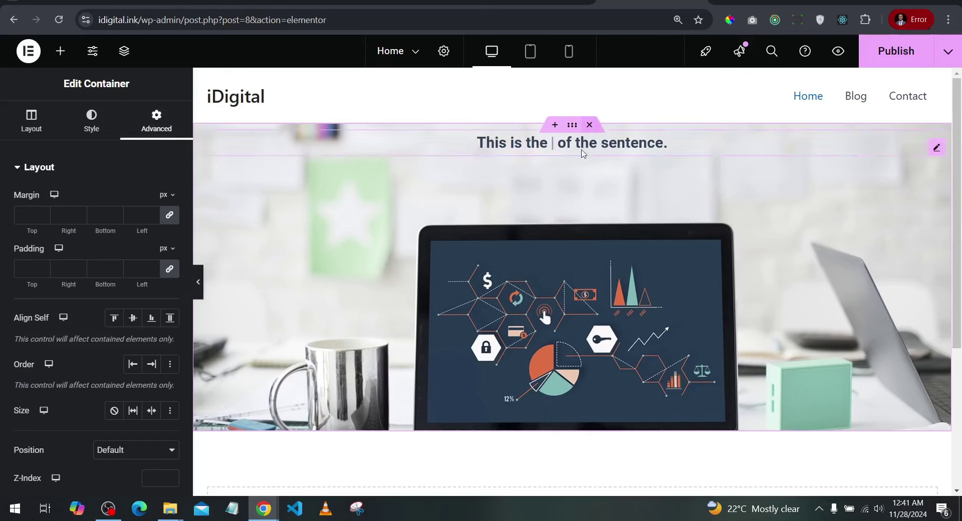
{"action": "left_click", "coordinate": [170, 270]}
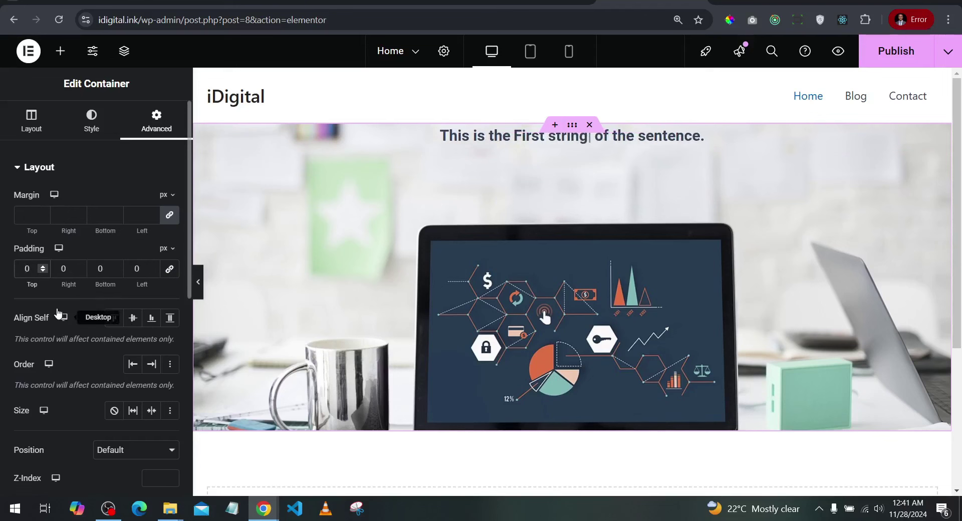
{"action": "type", "text": "100"}
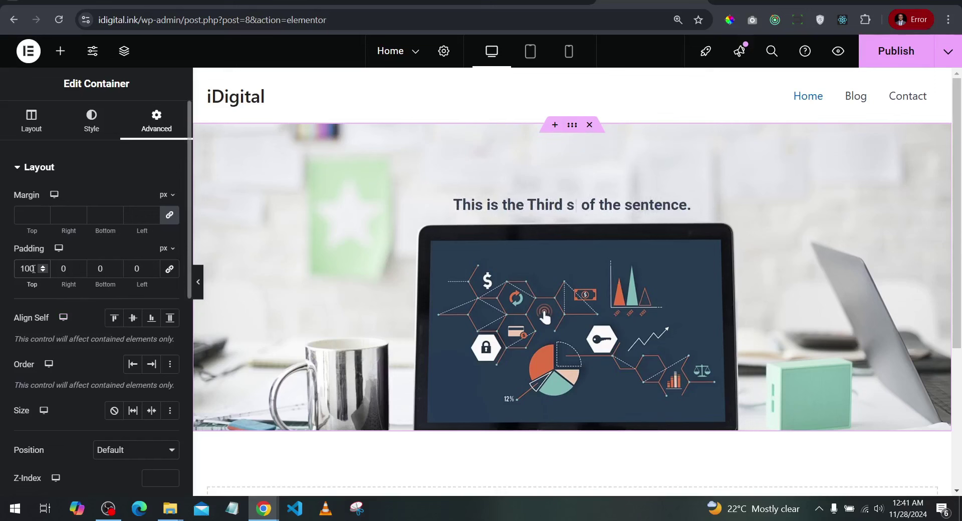
{"action": "key", "text": "BackSpace"}
{"action": "key", "text": "BackSpace"}
{"action": "key", "text": "BackSpace"}
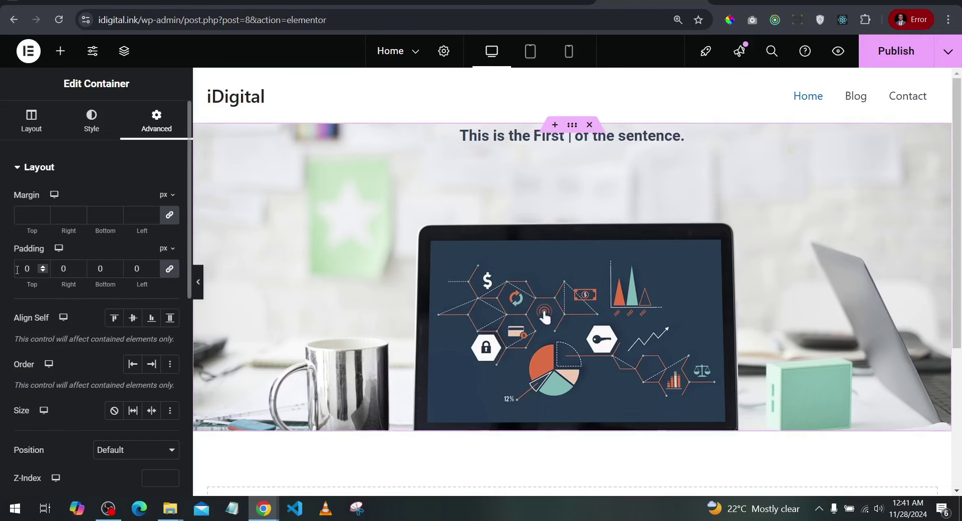
{"action": "type", "text": "100"}
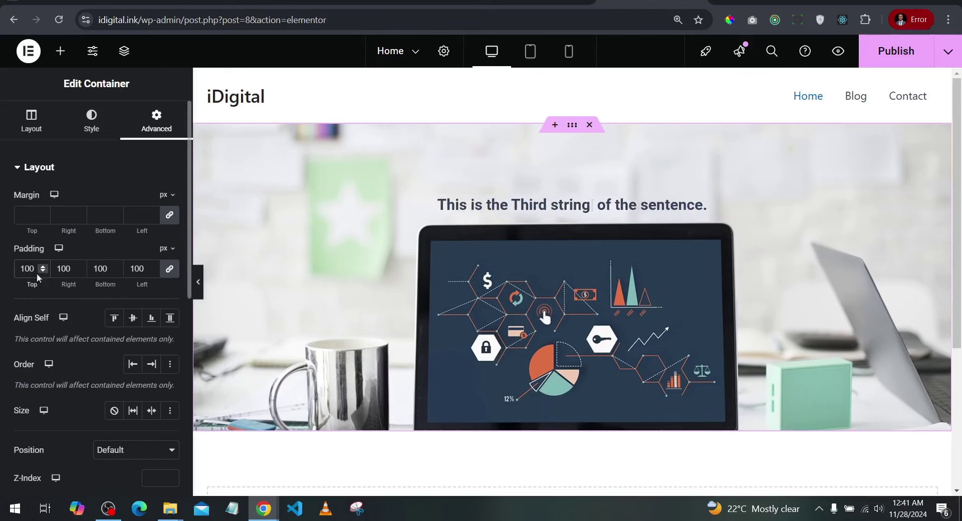
{"action": "key", "text": "BackSpace"}
{"action": "key", "text": "BackSpace"}
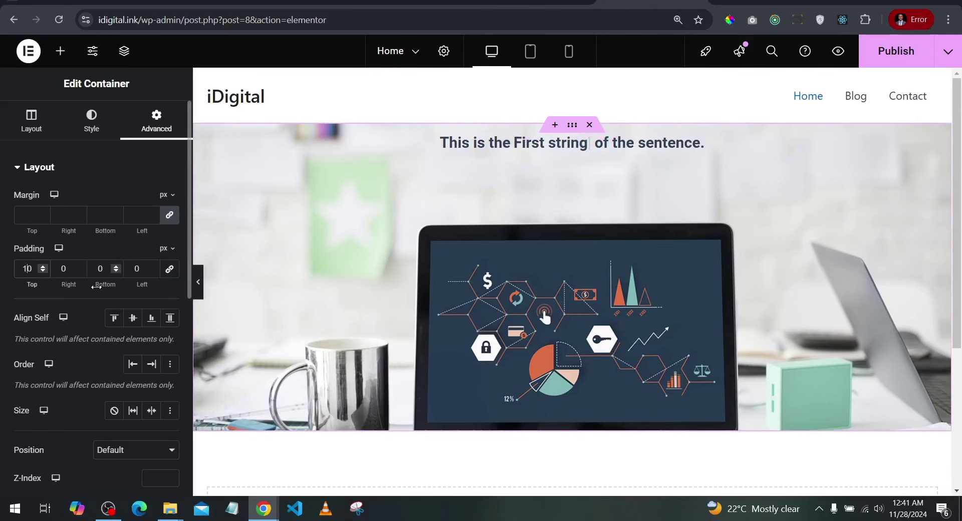
{"action": "type", "text": "100"}
{"action": "key", "text": "BackSpace"}
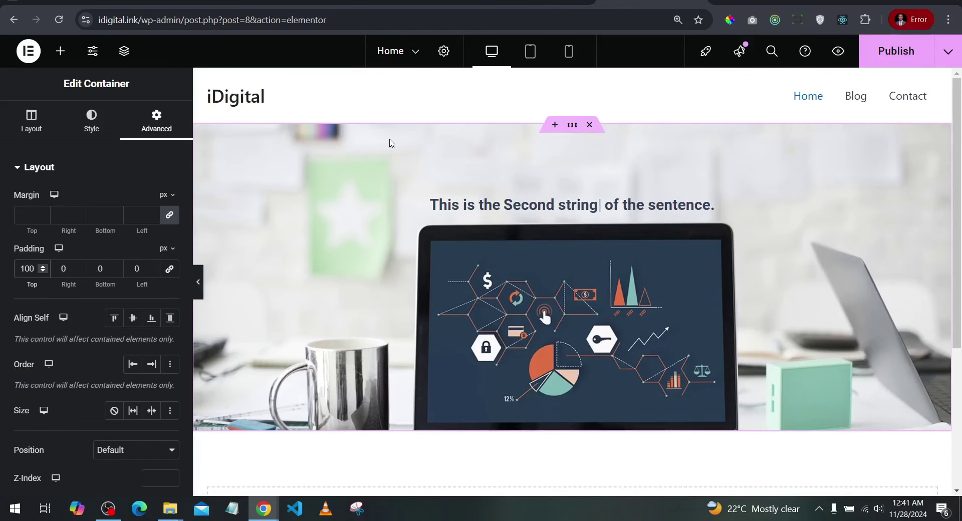
Step: Set the bottom padding to 100 px and compare the result on the live site
{"action": "left_click", "coordinate": [108, 265]}
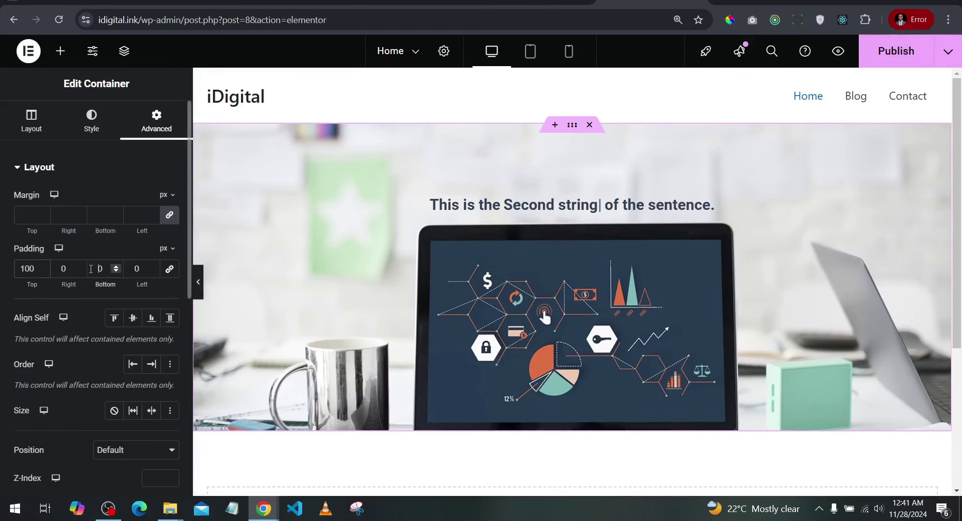
{"action": "type", "text": "100"}
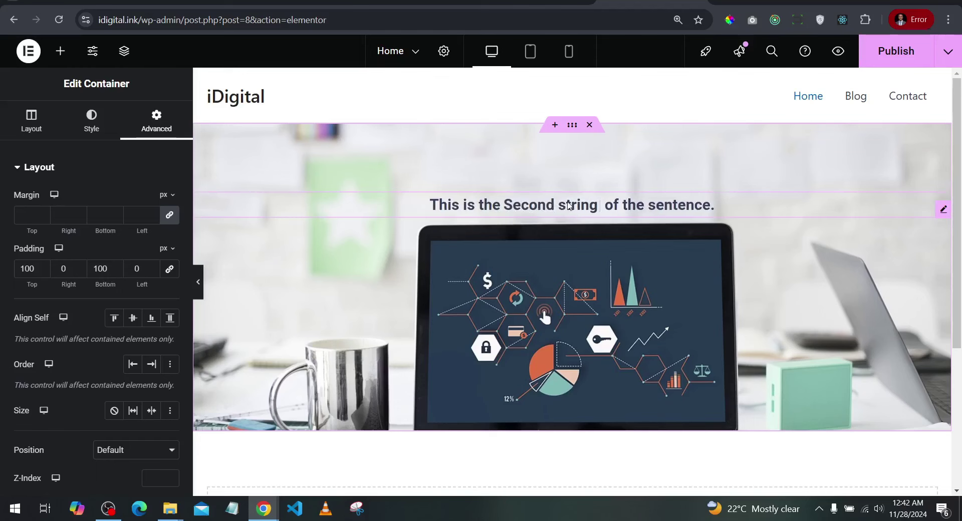
{"action": "left_click", "coordinate": [198, 1]}
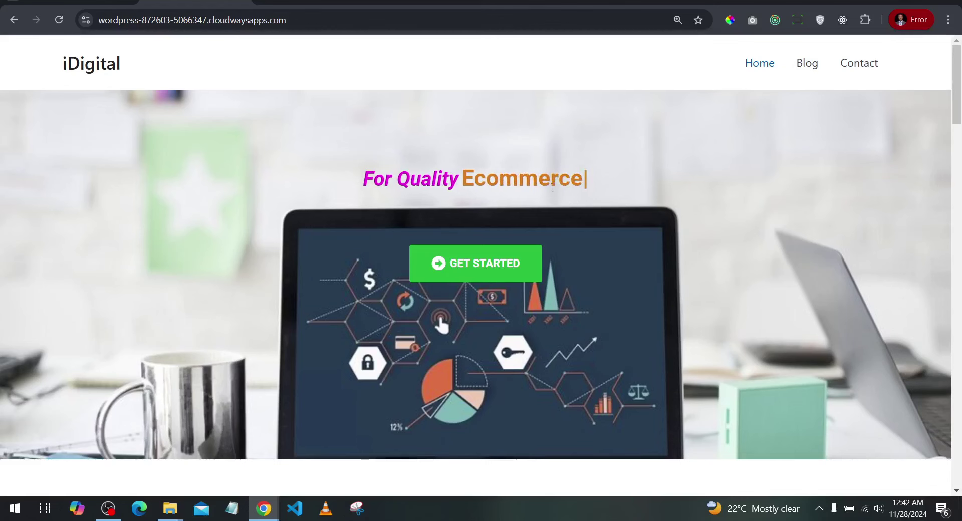
{"action": "left_click", "coordinate": [755, 1]}
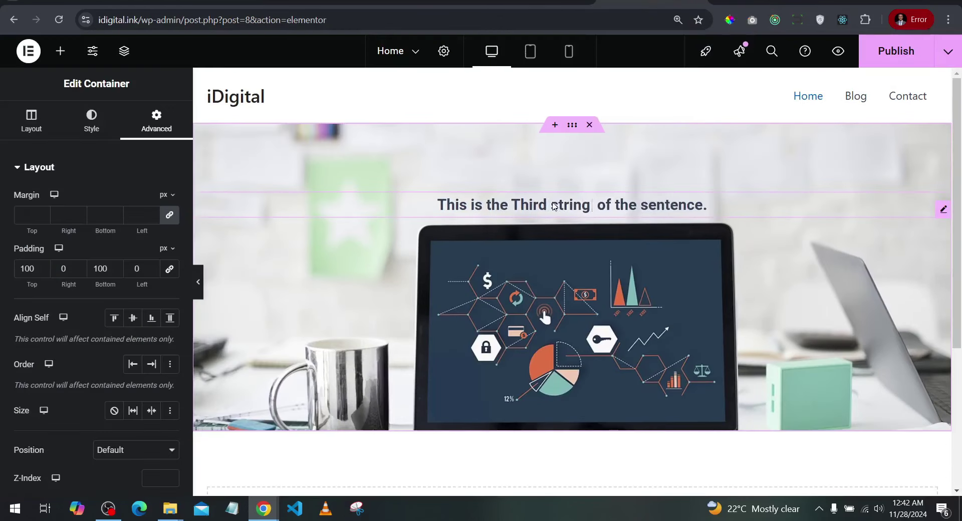
Step: Change the Fancy Text prefix to 'For Quality' and clear the 'of the sentence' suffix
{"action": "left_click", "coordinate": [667, 207]}
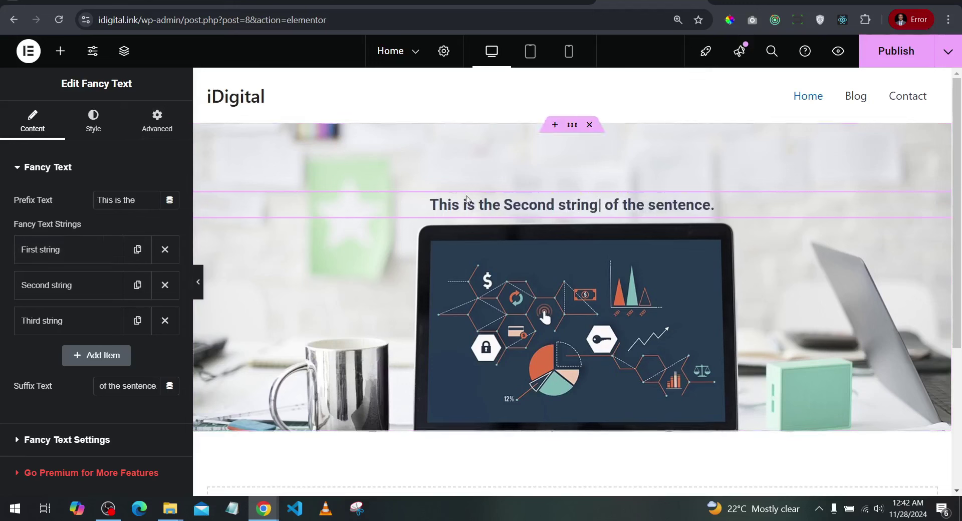
{"action": "left_click_drag", "start_coordinate": [145, 199], "coordinate": [70, 200]}
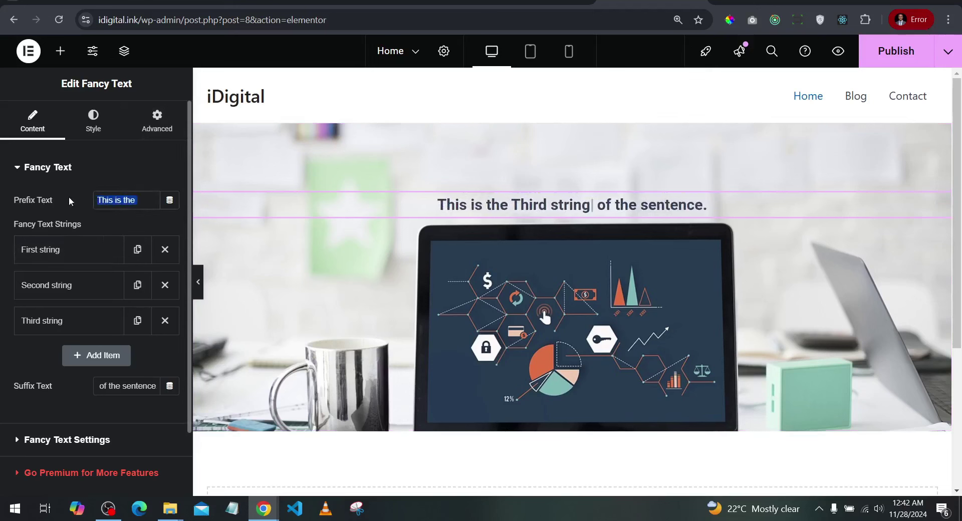
{"action": "type", "text": "For"}
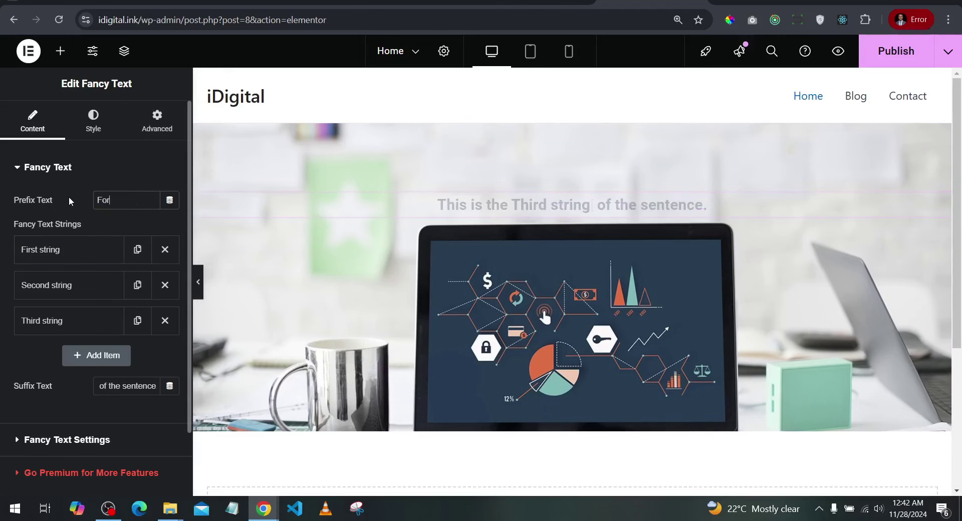
{"action": "type", "text": " Qua"}
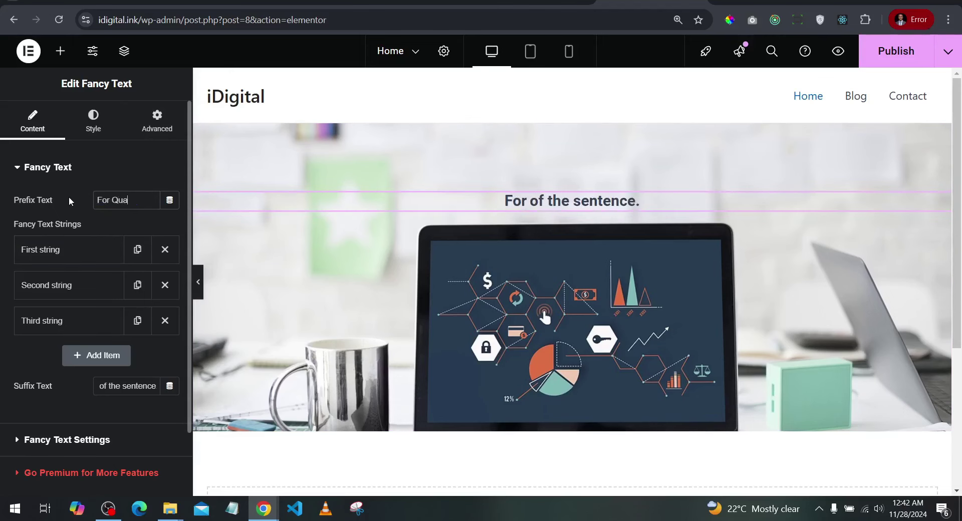
{"action": "type", "text": "lity"}
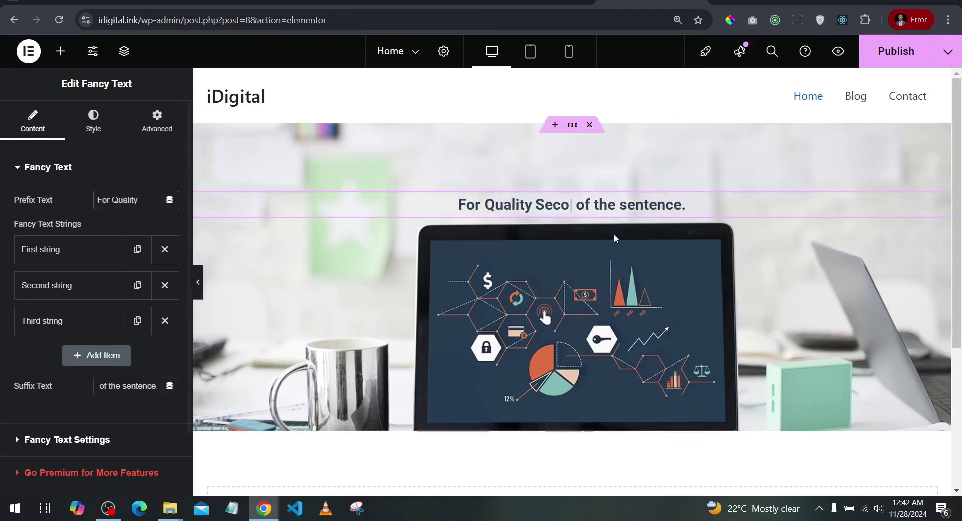
{"action": "left_click", "coordinate": [115, 386]}
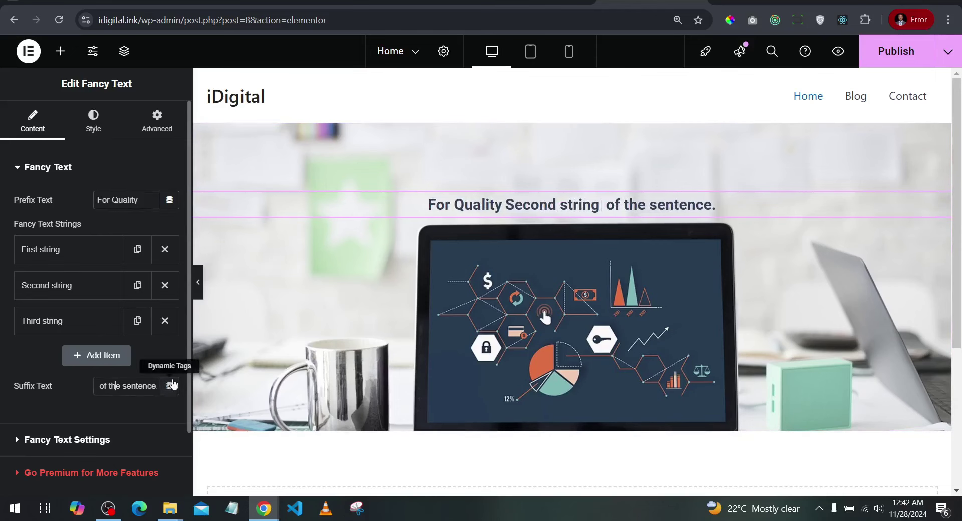
{"action": "key", "text": "ctrl+a"}
{"action": "key", "text": "BackSpace"}
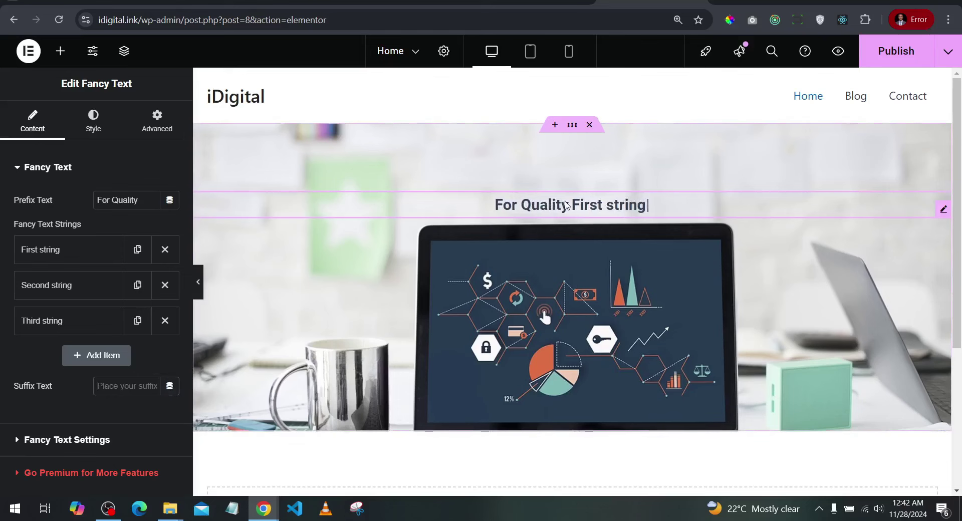
Step: Replace the three rotating strings with 'Websites', 'Ecommerce' and 'Mobile Apps'
{"action": "left_click", "coordinate": [78, 257]}
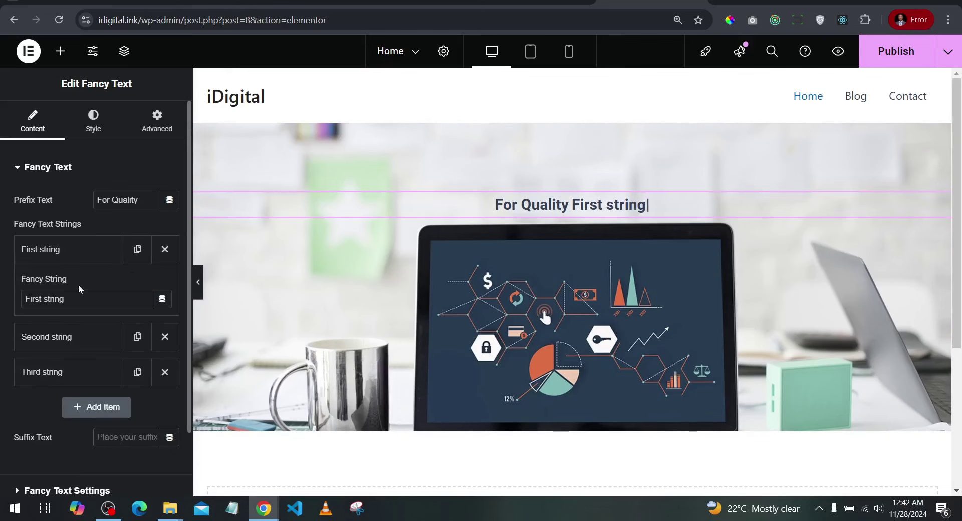
{"action": "triple_click", "coordinate": [75, 299]}
{"action": "type", "text": "W"}
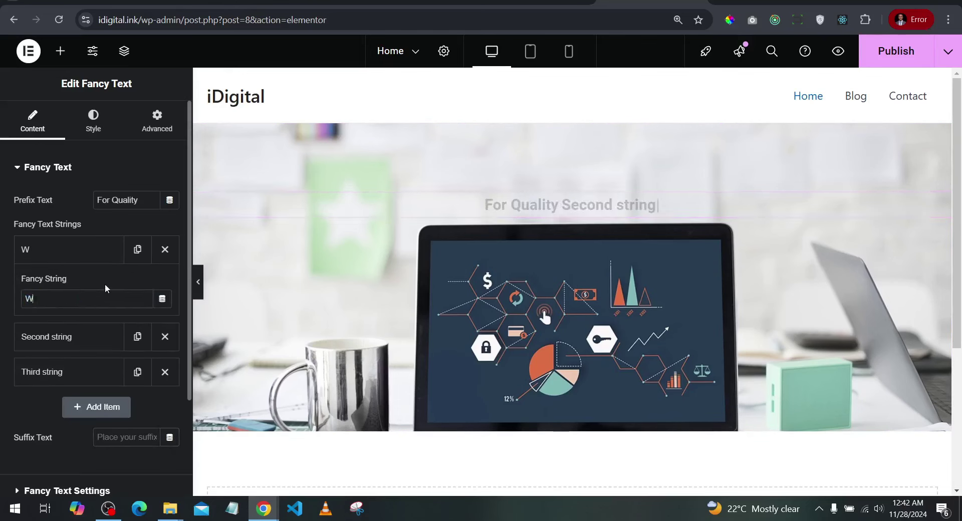
{"action": "type", "text": "ebsites"}
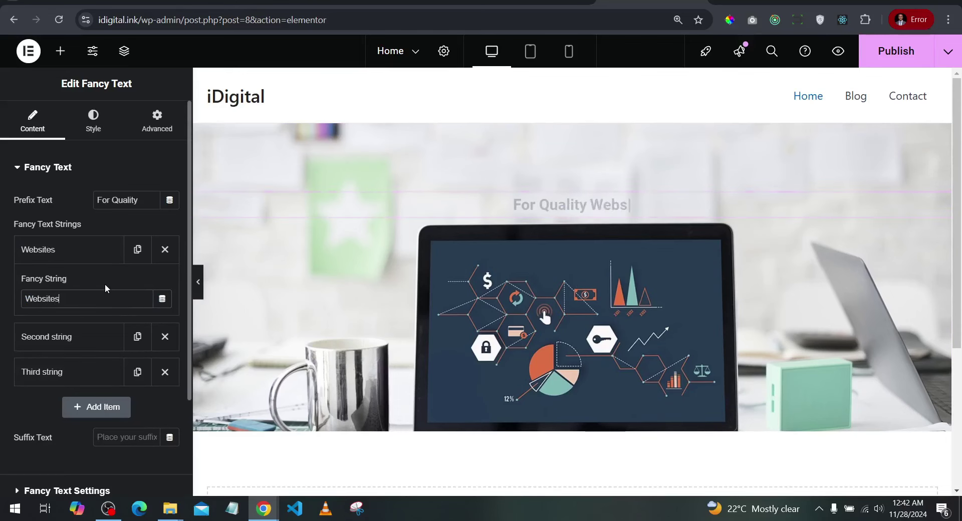
{"action": "left_click", "coordinate": [77, 253]}
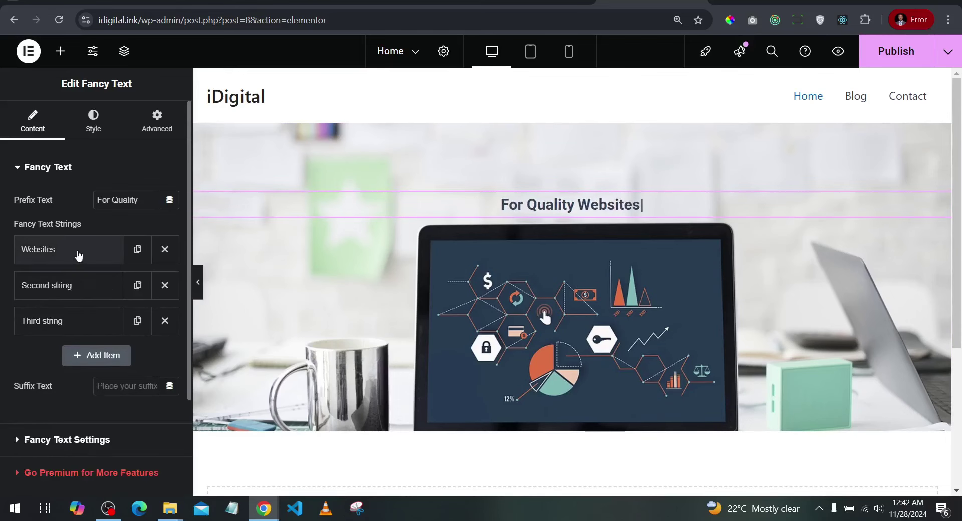
{"action": "left_click", "coordinate": [65, 284]}
{"action": "left_click_drag", "start_coordinate": [91, 329], "coordinate": [11, 338]}
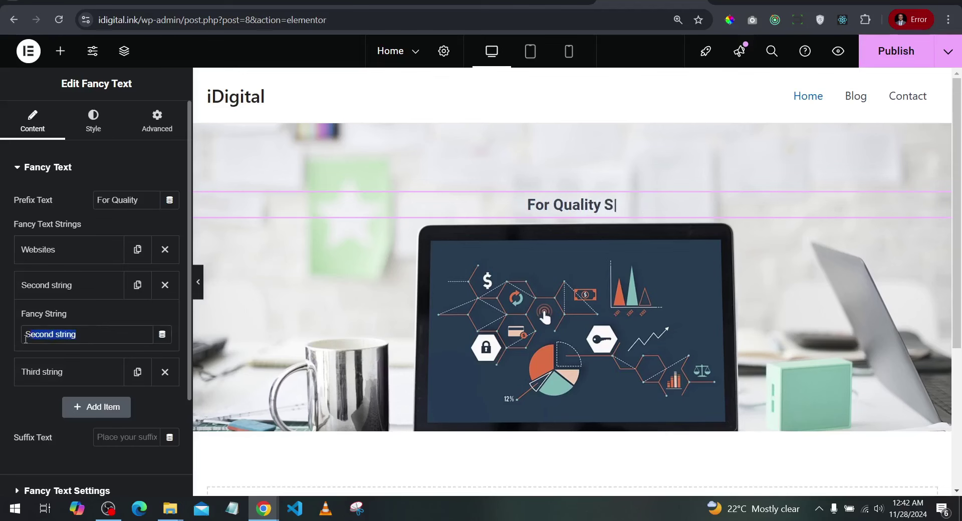
{"action": "type", "text": "Ecommerce"}
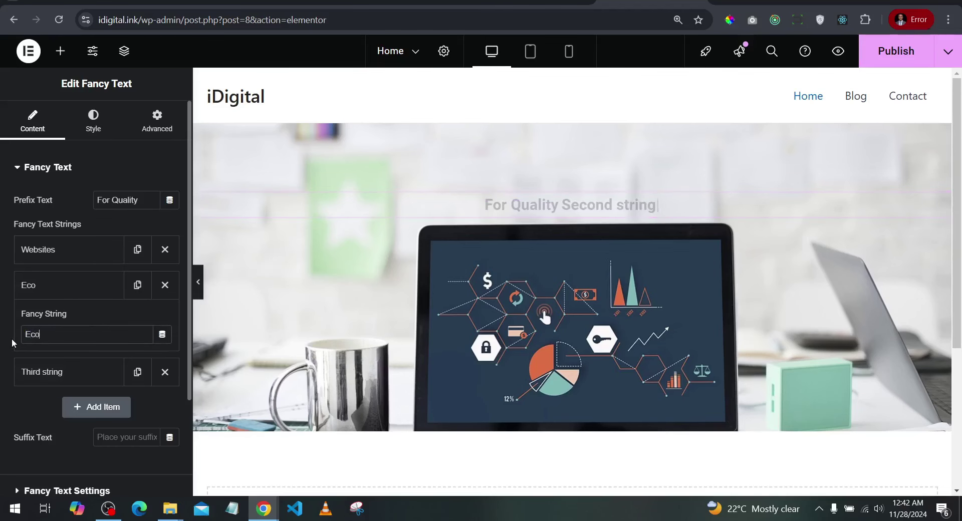
{"action": "left_click", "coordinate": [80, 372]}
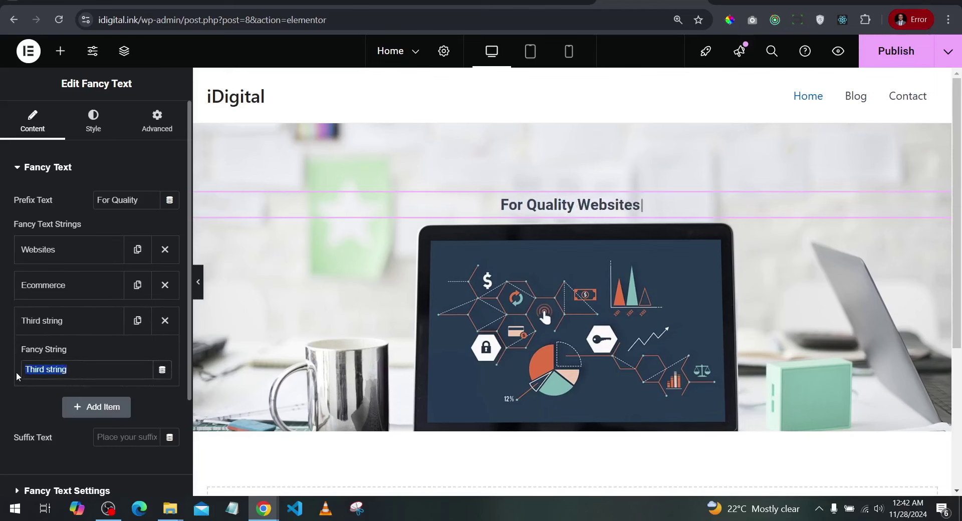
{"action": "type", "text": "Mobile"}
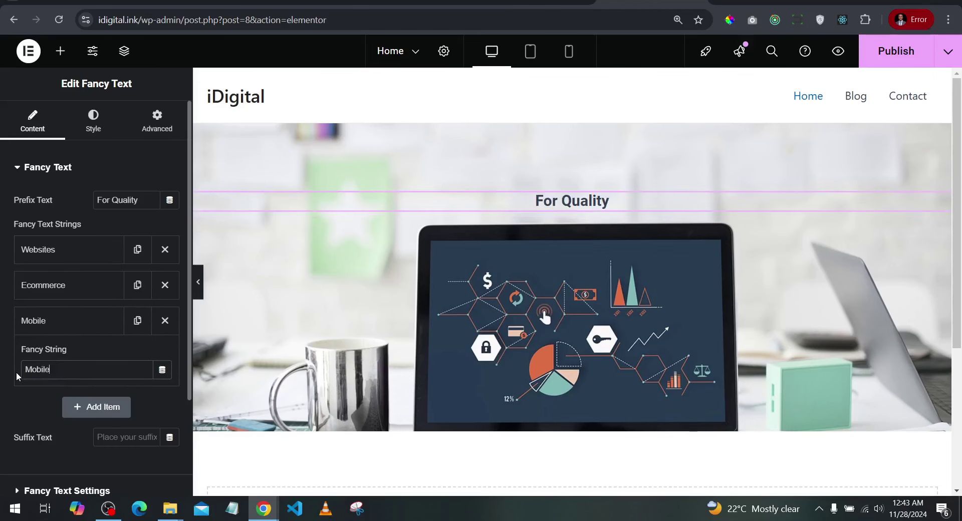
{"action": "type", "text": " Apps"}
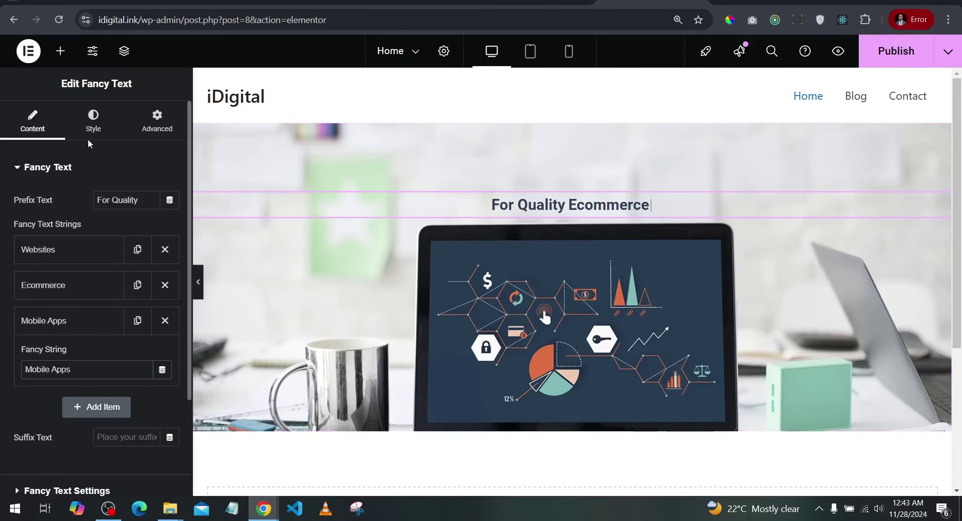
Step: Color the 'For Quality' prefix text magenta (#F61AD5)
{"action": "left_click", "coordinate": [93, 125]}
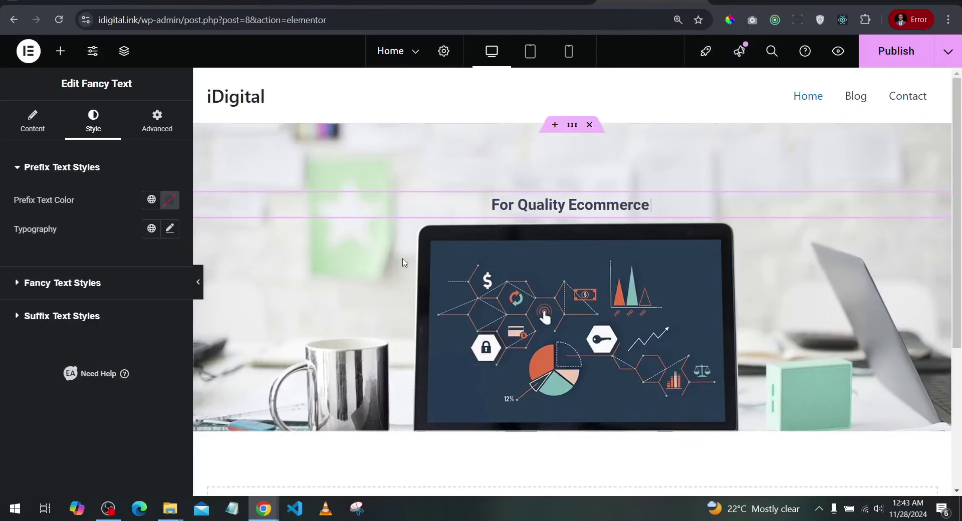
{"action": "left_click", "coordinate": [171, 203]}
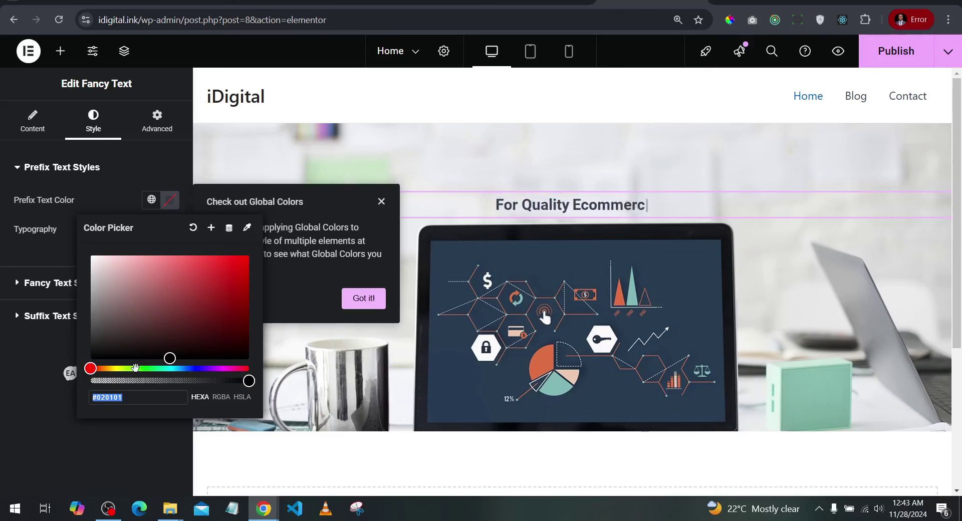
{"action": "left_click", "coordinate": [232, 377]}
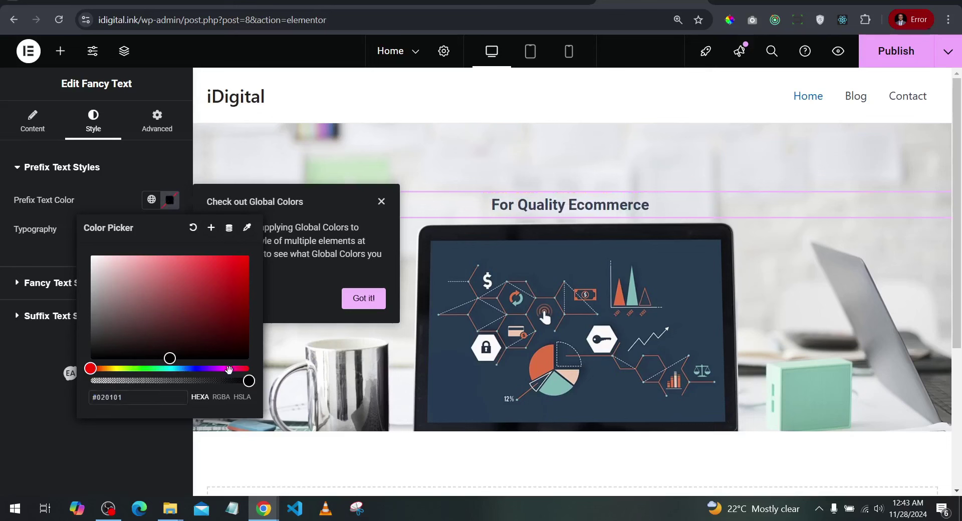
{"action": "left_click", "coordinate": [227, 369]}
{"action": "left_click_drag", "start_coordinate": [227, 290], "coordinate": [232, 259]}
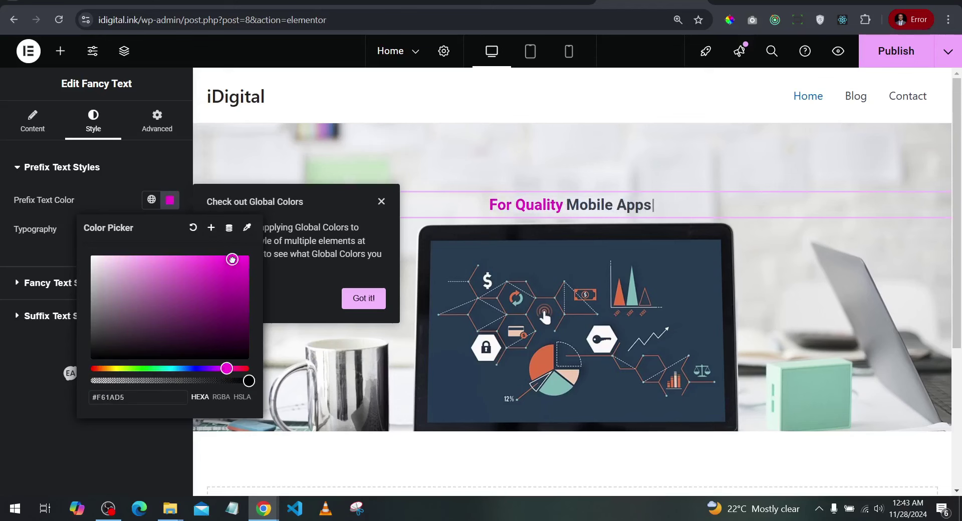
{"action": "left_click", "coordinate": [34, 230]}
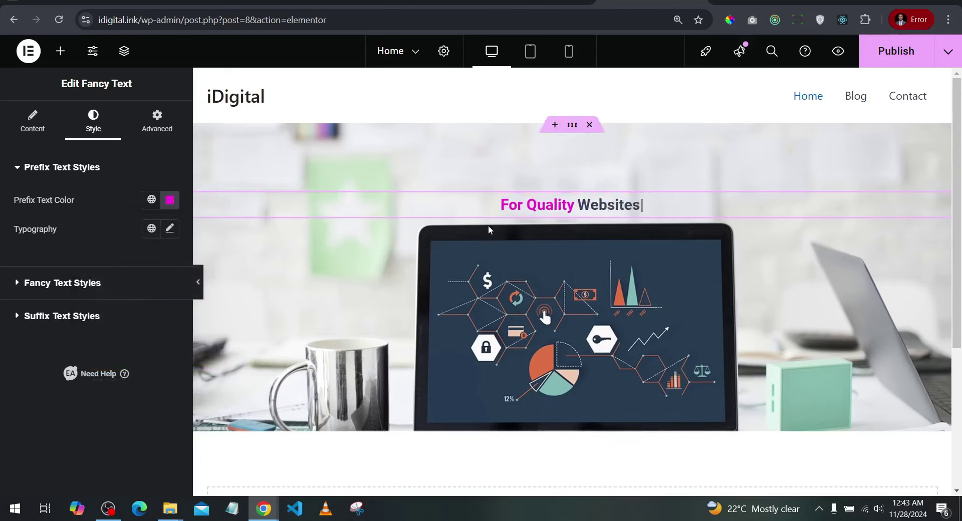
Step: Set the prefix typography size to 32 px
{"action": "left_click", "coordinate": [170, 230]}
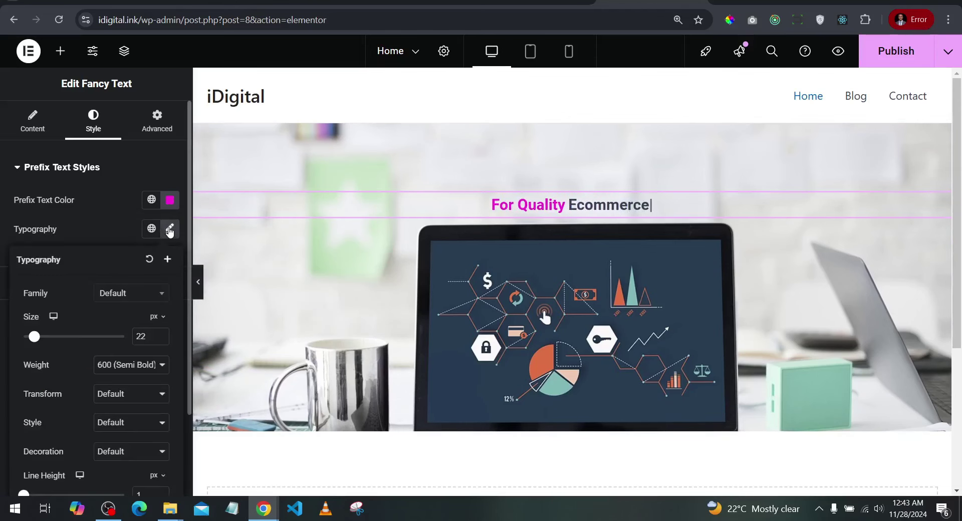
{"action": "left_click_drag", "start_coordinate": [34, 337], "coordinate": [40, 336]}
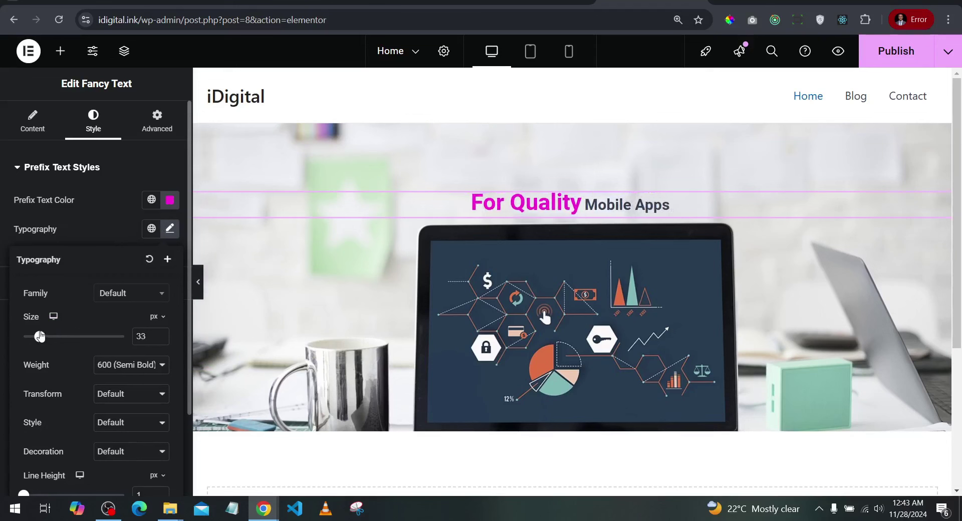
{"action": "left_click_drag", "start_coordinate": [40, 336], "coordinate": [39, 336]}
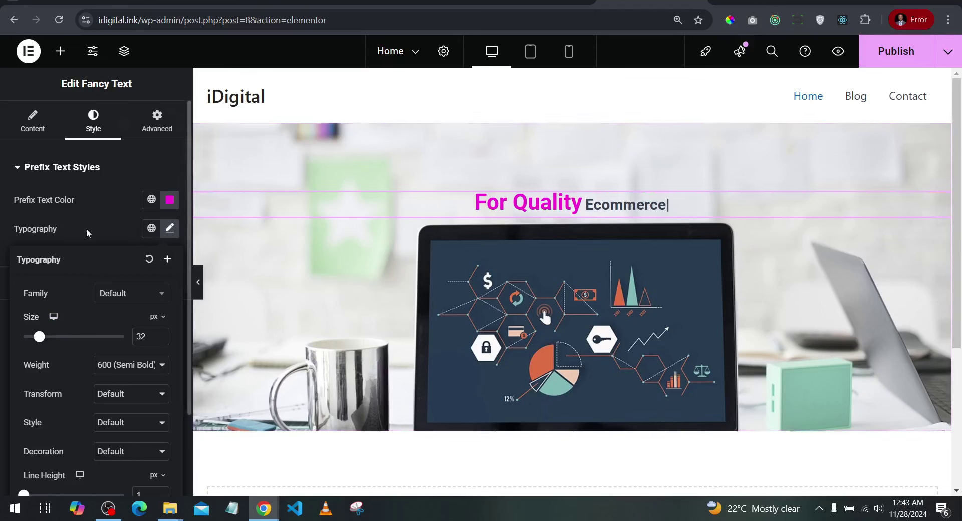
{"action": "left_click", "coordinate": [99, 170]}
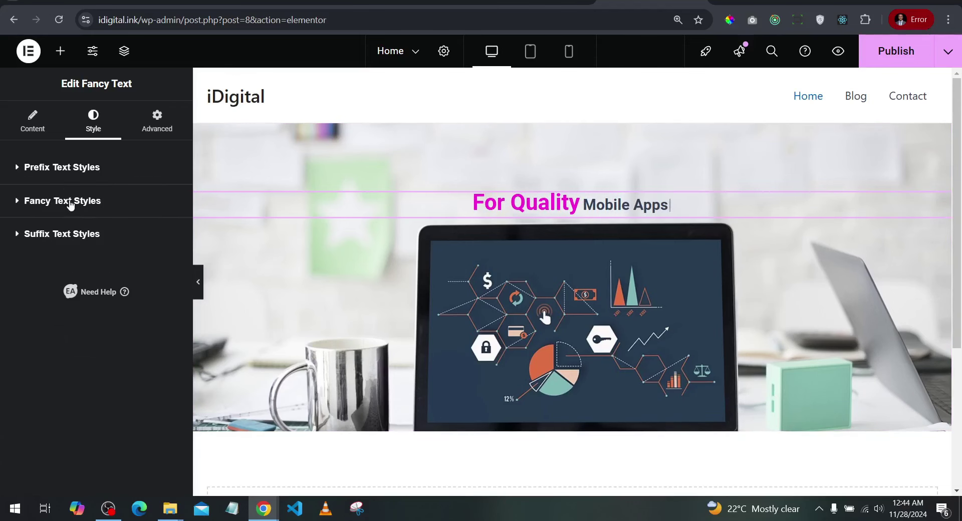
Step: Make the rotating fancy words a gold solid colour
{"action": "left_click", "coordinate": [70, 203]}
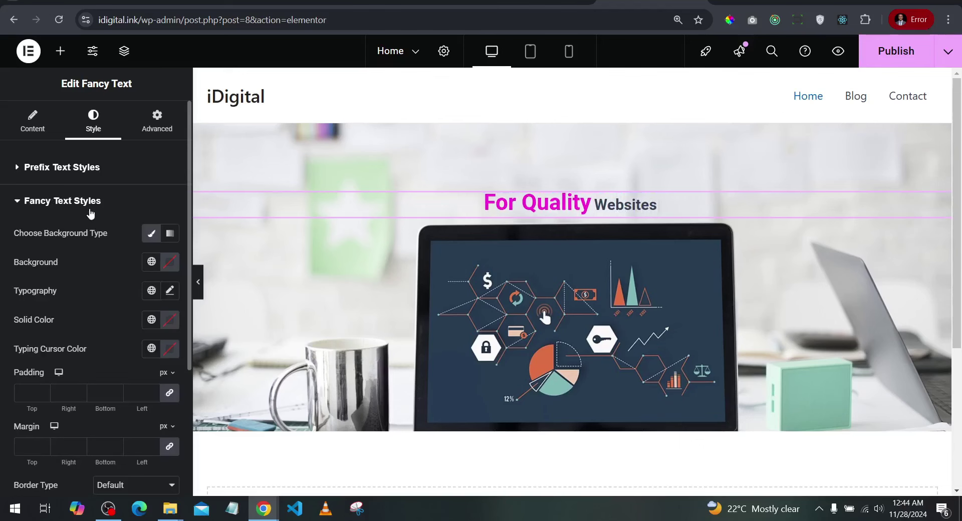
{"action": "left_click", "coordinate": [170, 320]}
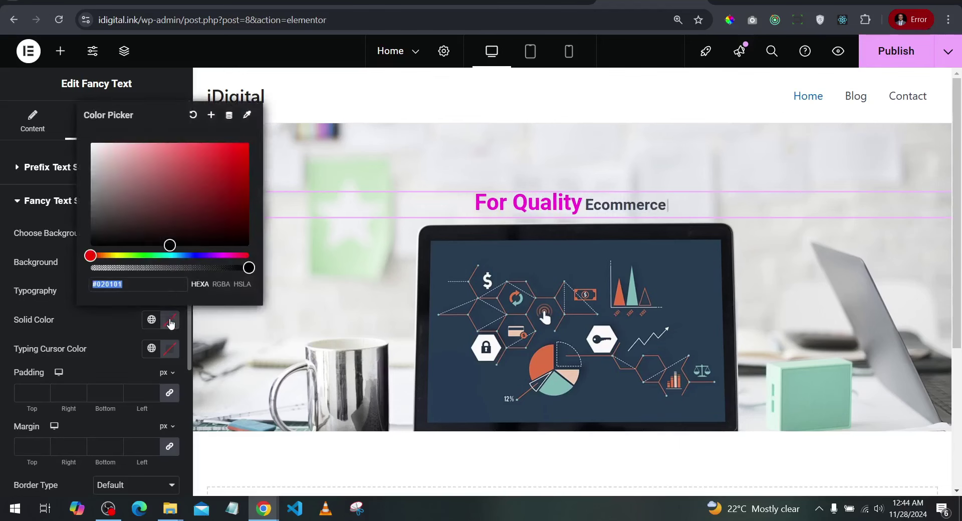
{"action": "left_click", "coordinate": [100, 255]}
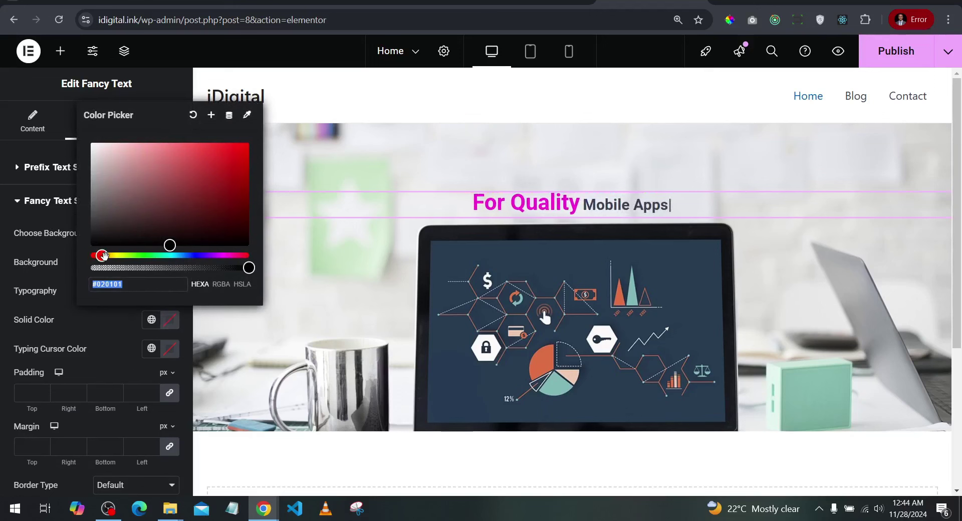
{"action": "left_click_drag", "start_coordinate": [102, 255], "coordinate": [108, 257]}
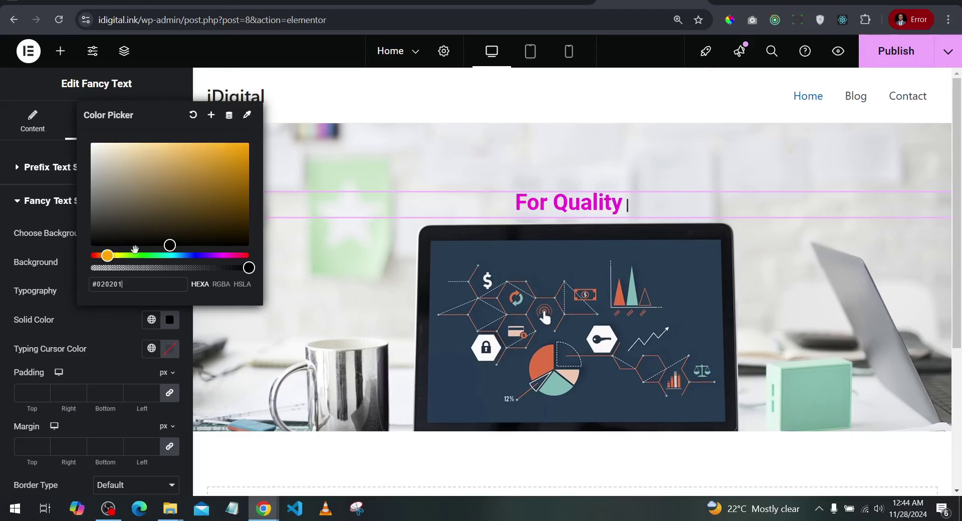
{"action": "left_click_drag", "start_coordinate": [219, 184], "coordinate": [250, 157]}
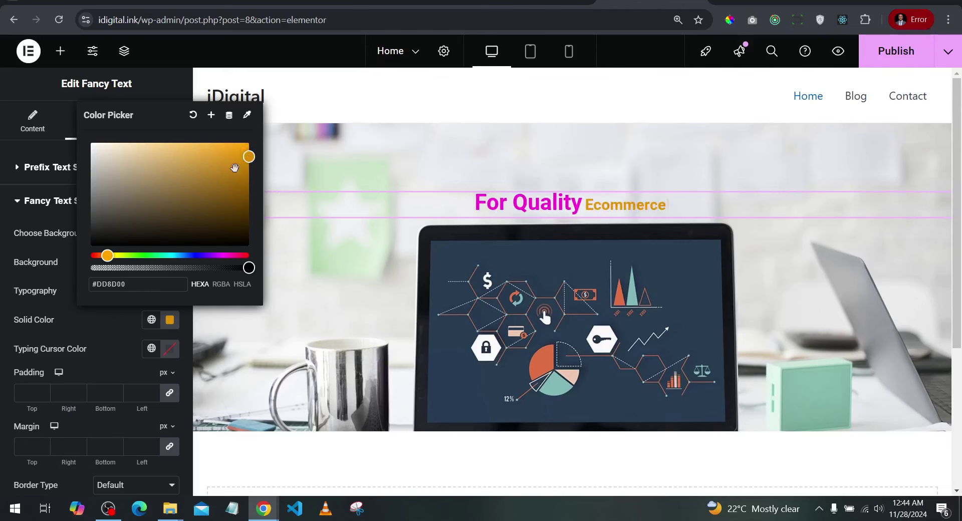
{"action": "left_click", "coordinate": [122, 354]}
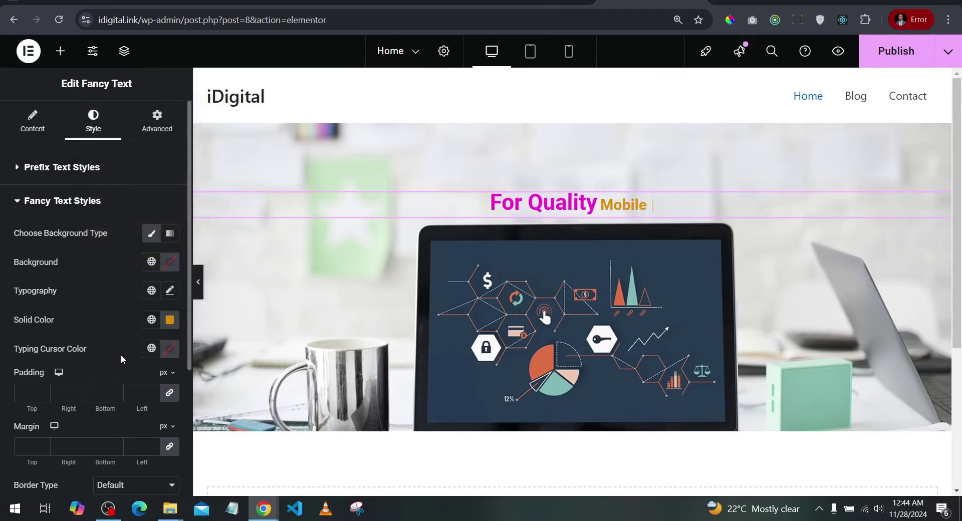
Step: Enlarge the fancy words' typography to 36 px and compare with the live site
{"action": "left_click", "coordinate": [169, 292]}
{"action": "left_click_drag", "start_coordinate": [34, 399], "coordinate": [41, 398]}
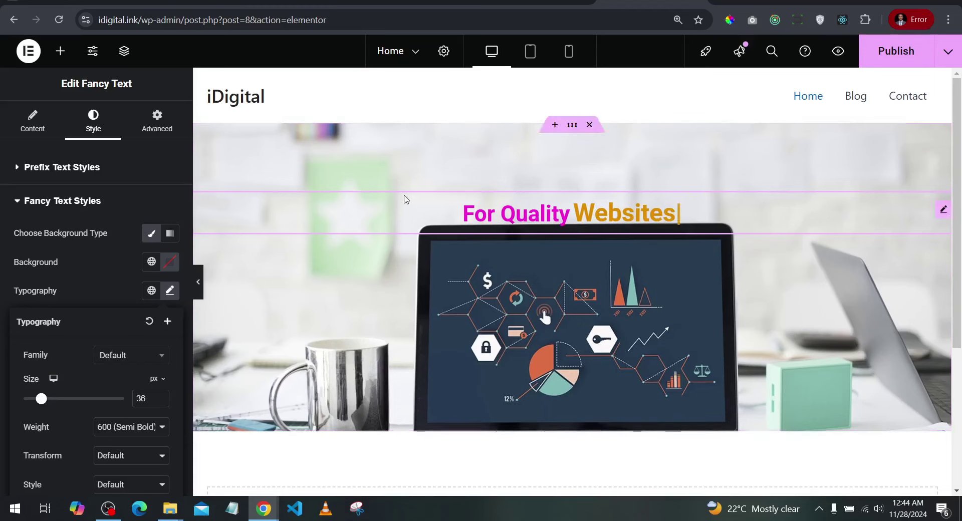
{"action": "left_click", "coordinate": [224, 2]}
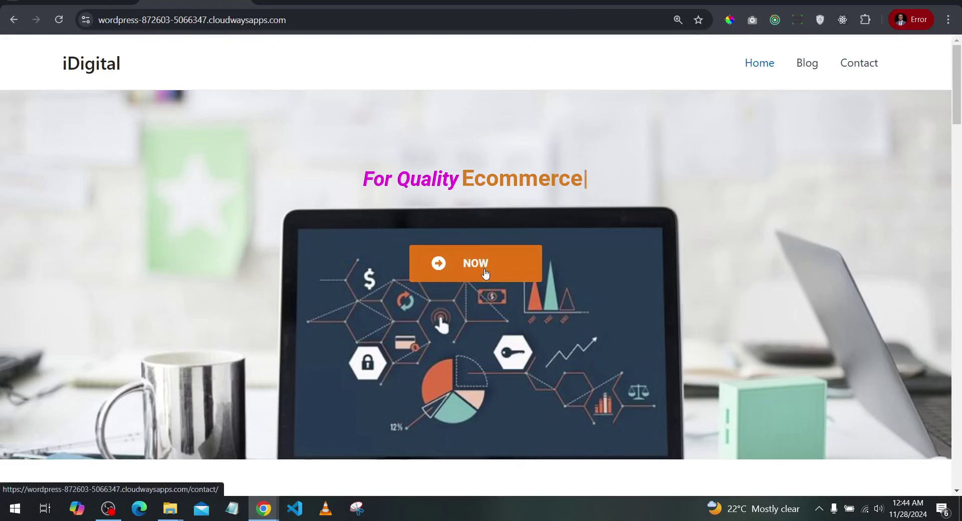
Step: Publish the Home page and reload the live site to check the magenta and gold heading
{"action": "left_click", "coordinate": [690, 5]}
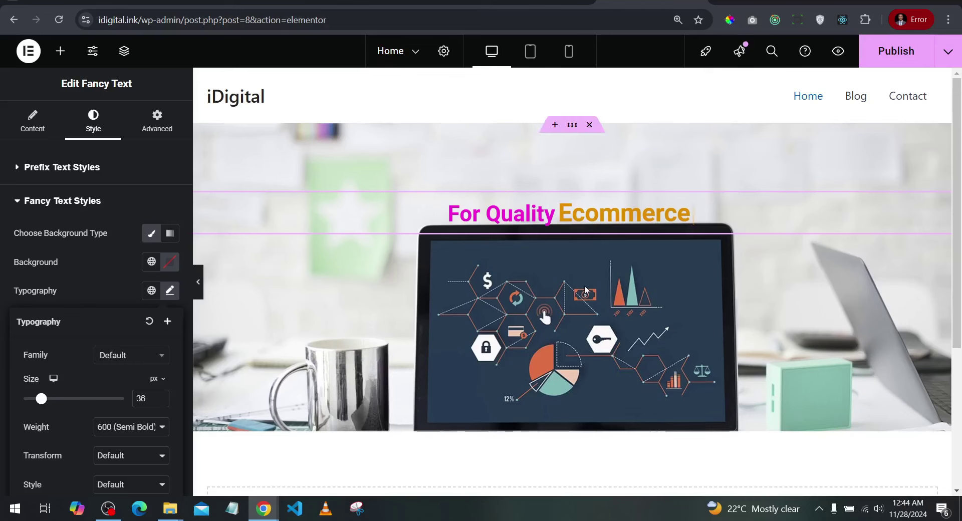
{"action": "left_click", "coordinate": [58, 54]}
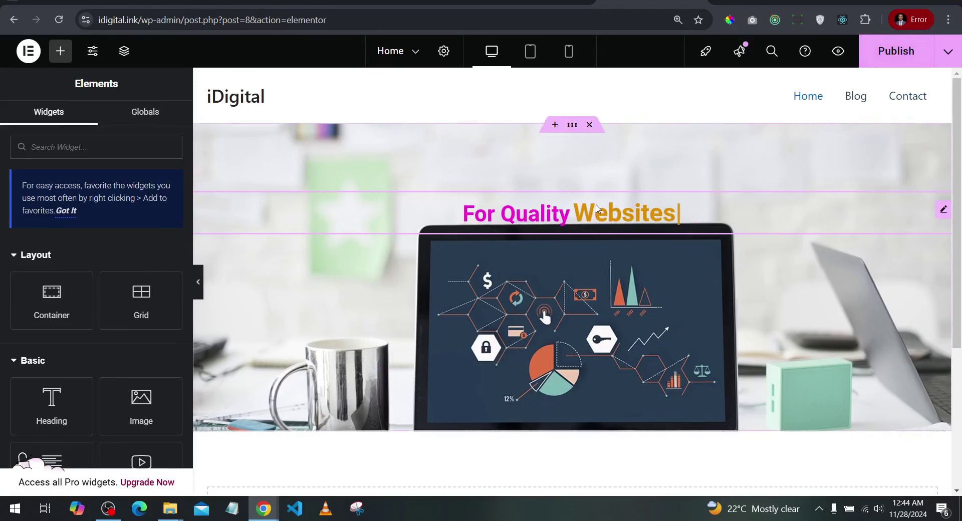
{"action": "left_click", "coordinate": [893, 54]}
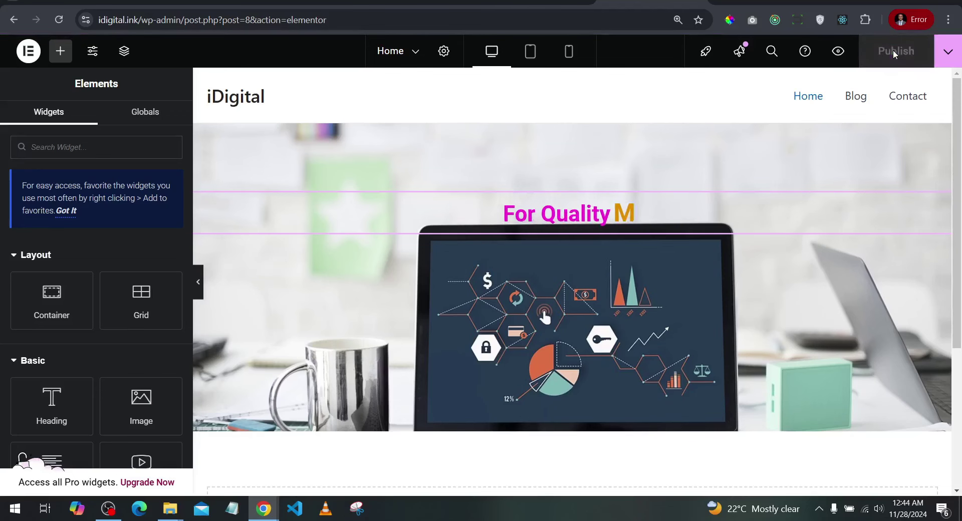
{"action": "left_click", "coordinate": [758, 3]}
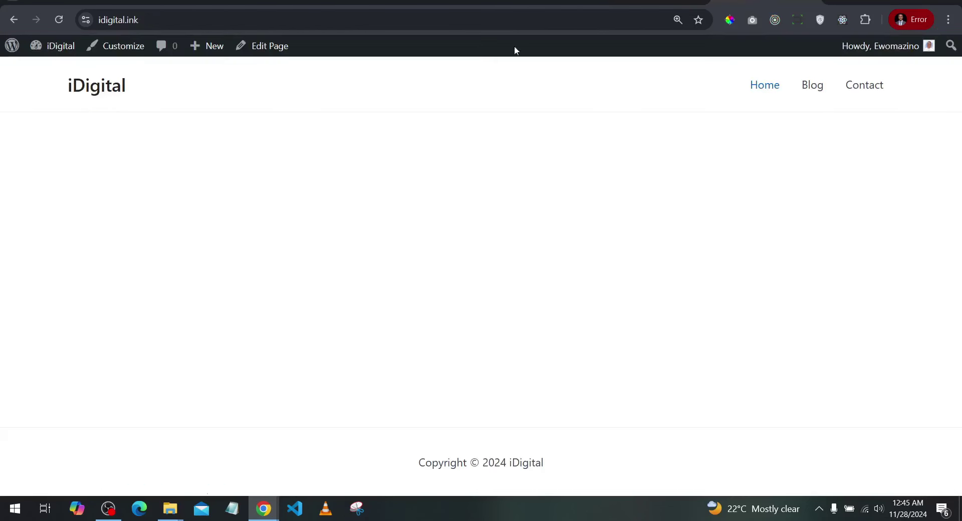
{"action": "left_click", "coordinate": [86, 97]}
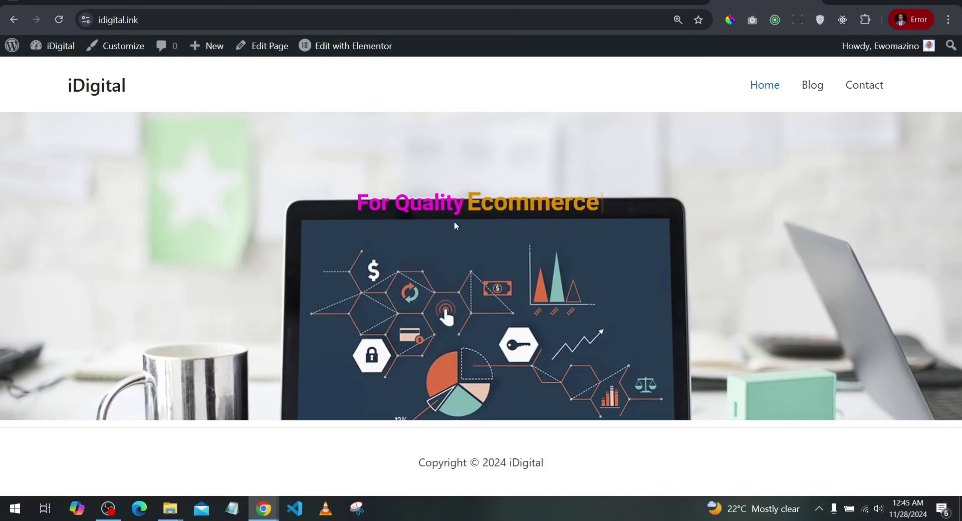
{"action": "left_click", "coordinate": [644, 2]}
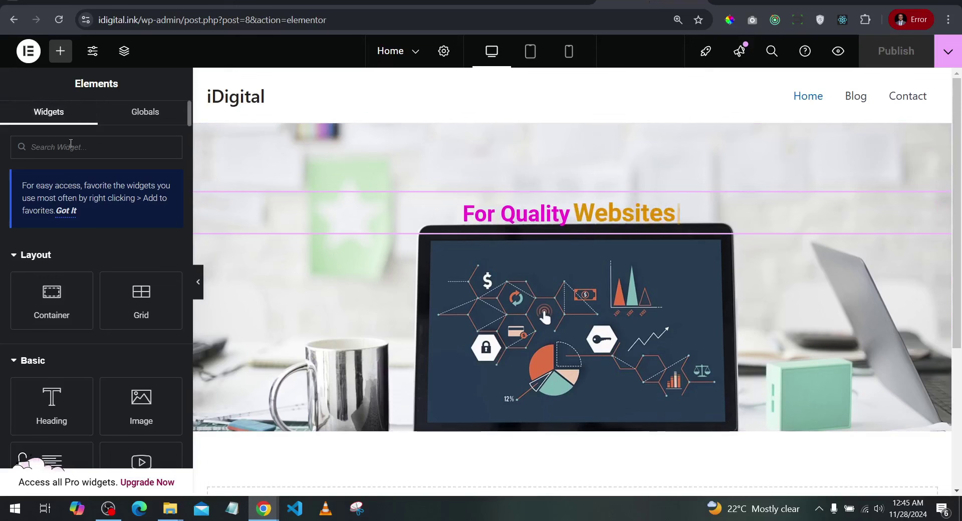
Step: Search 'but' and drop a Creative Button widget below the Fancy Text heading
{"action": "type", "text": "but"}
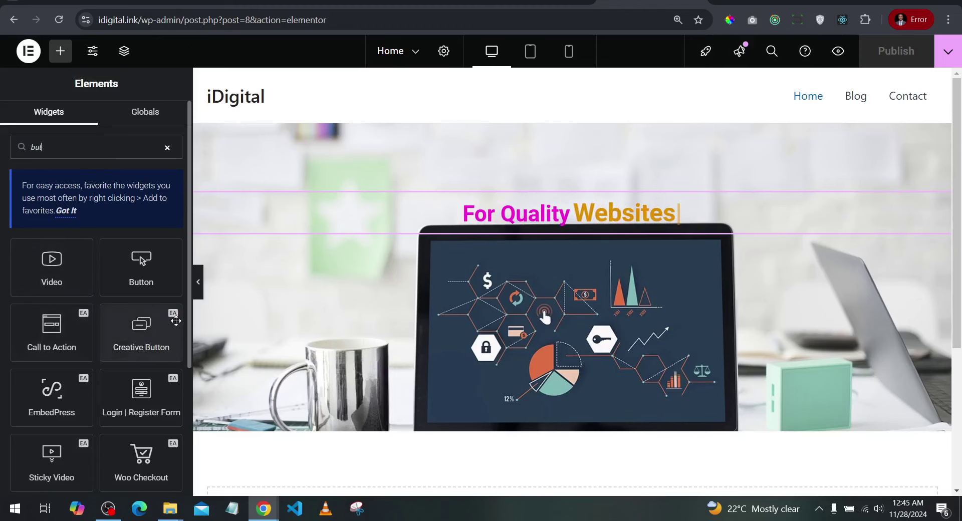
{"action": "left_click_drag", "start_coordinate": [175, 319], "coordinate": [526, 224]}
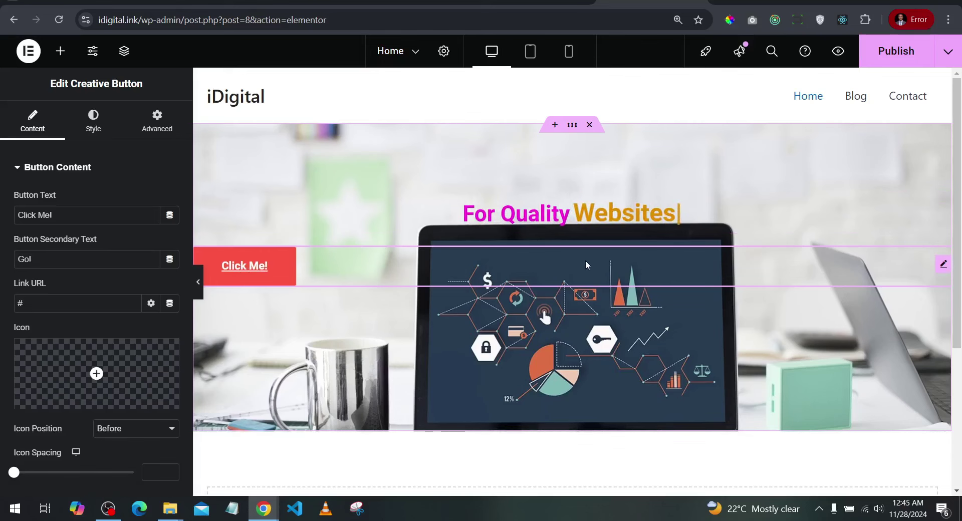
Step: Set the Creative Button's alignment to Center in its Style settings
{"action": "scroll", "coordinate": [136, 319], "scroll_direction": "down", "scroll_amount": 2}
{"action": "scroll", "coordinate": [120, 281], "scroll_direction": "up", "scroll_amount": 1}
{"action": "scroll", "coordinate": [120, 281], "scroll_direction": "up", "scroll_amount": 2}
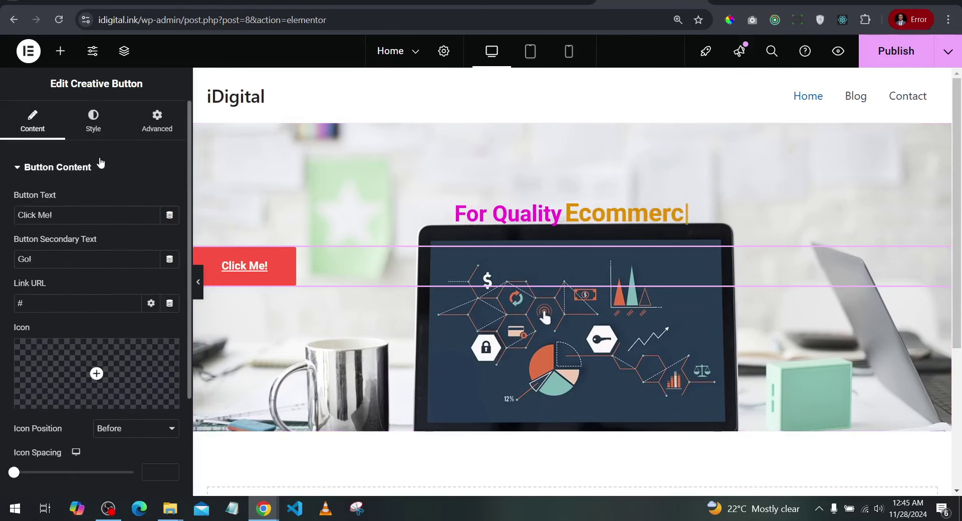
{"action": "left_click", "coordinate": [95, 125]}
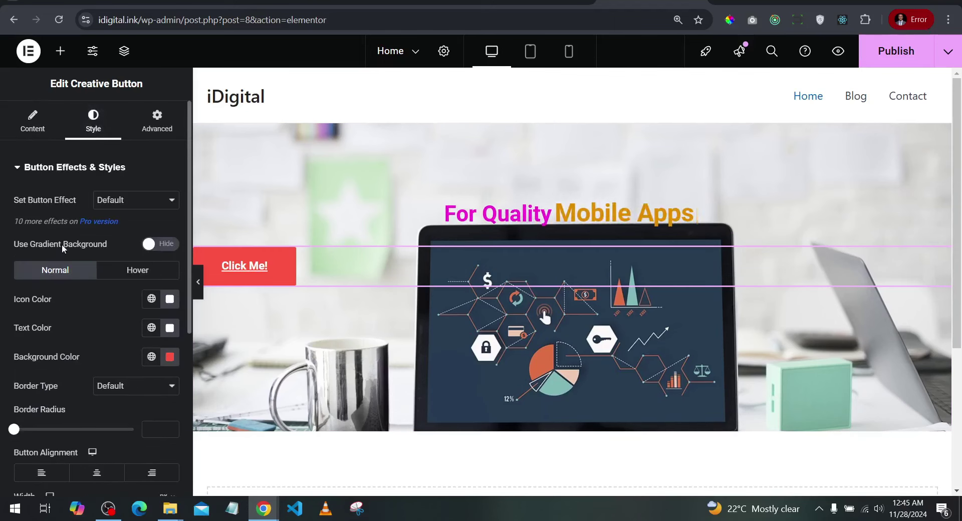
{"action": "scroll", "coordinate": [80, 318], "scroll_direction": "down", "scroll_amount": 1}
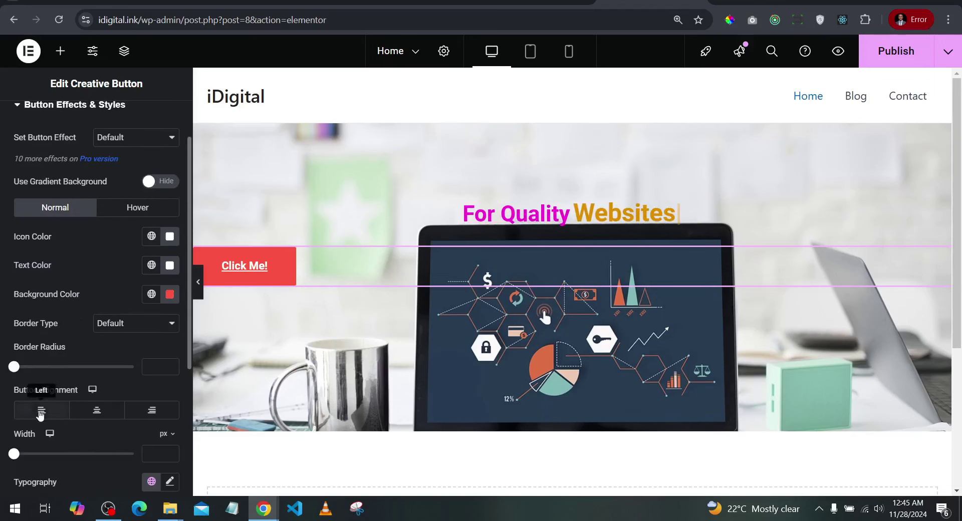
{"action": "left_click", "coordinate": [96, 411]}
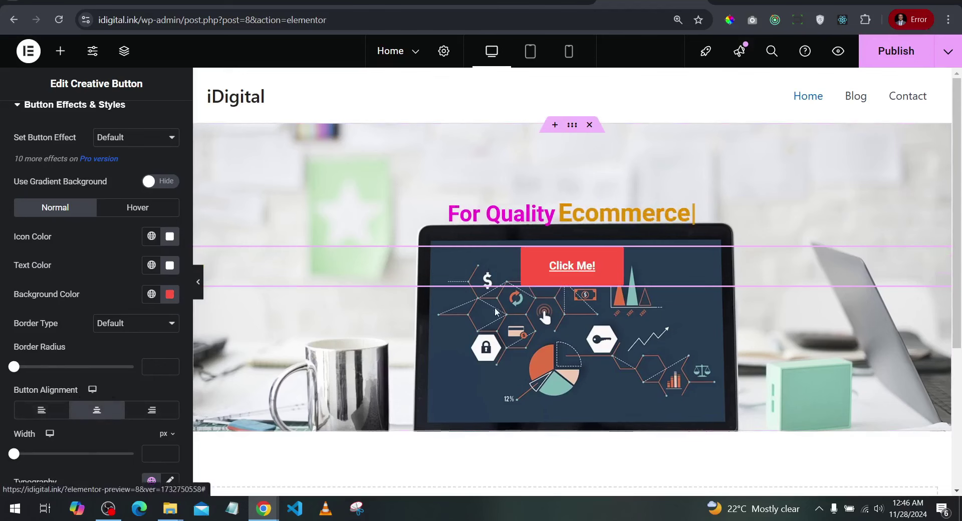
{"action": "scroll", "coordinate": [112, 236], "scroll_direction": "up", "scroll_amount": 1}
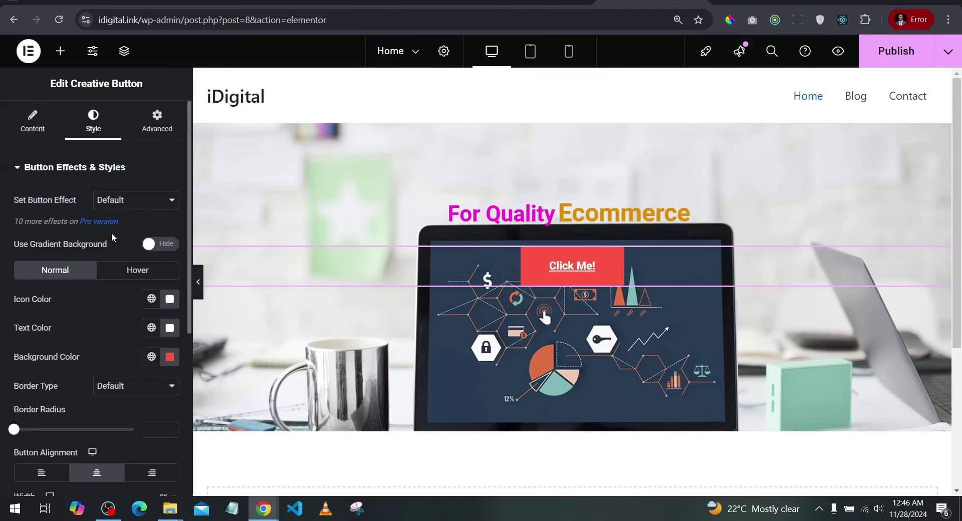
{"action": "left_click", "coordinate": [32, 122]}
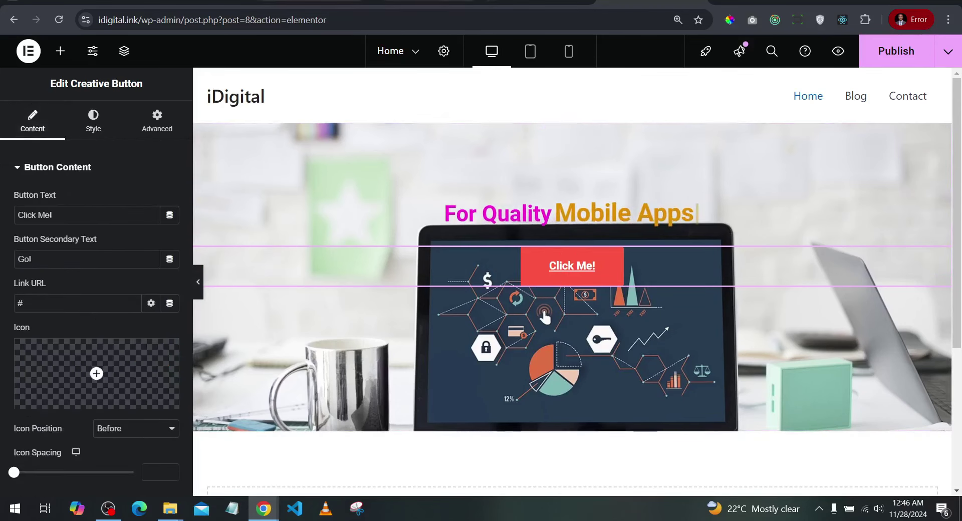
Step: Change the button text to 'GET STARTED' and the secondary text to 'NOW'
{"action": "left_click", "coordinate": [708, 2]}
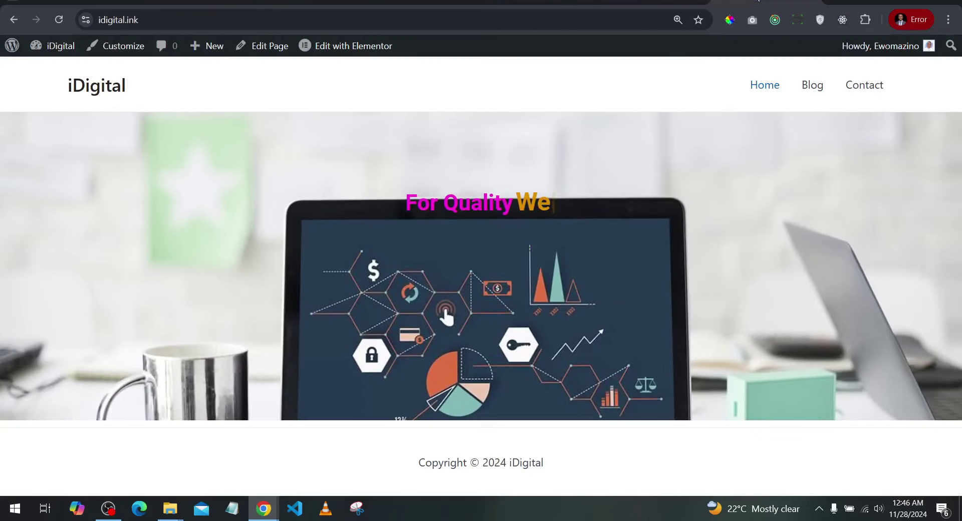
{"action": "left_click", "coordinate": [766, 2]}
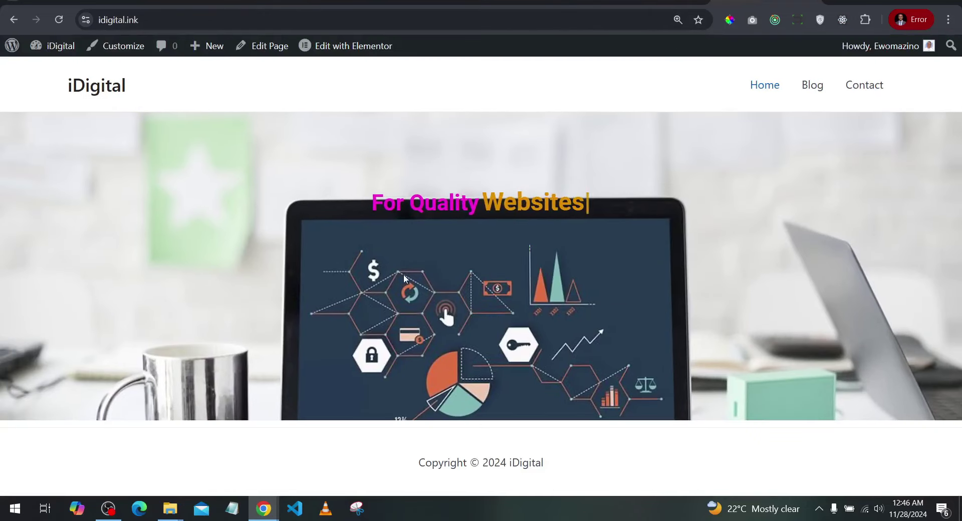
{"action": "left_click", "coordinate": [642, 3]}
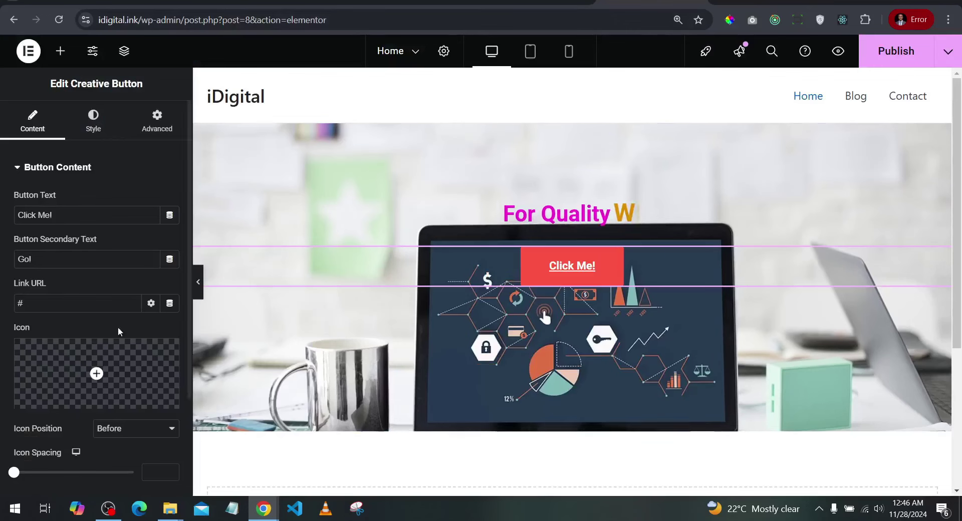
{"action": "left_click_drag", "start_coordinate": [67, 216], "coordinate": [3, 216]}
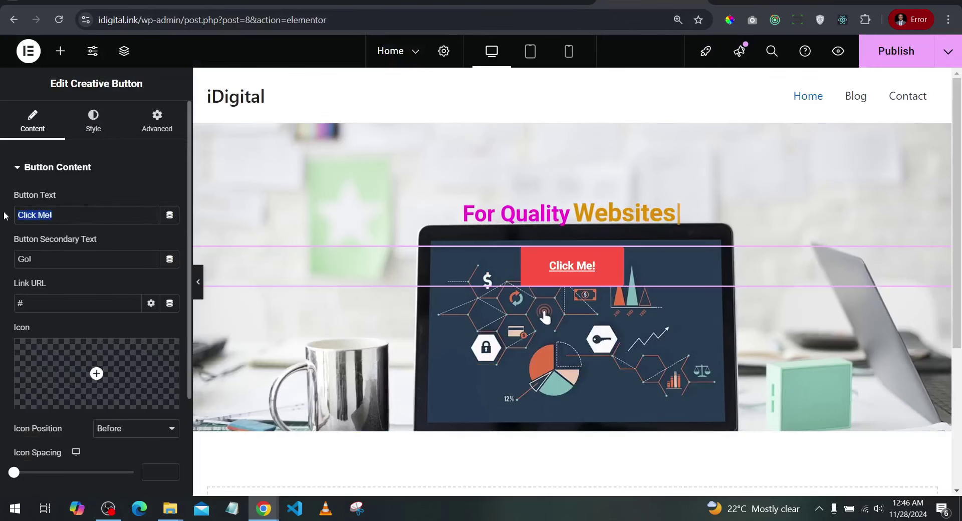
{"action": "type", "text": "G"}
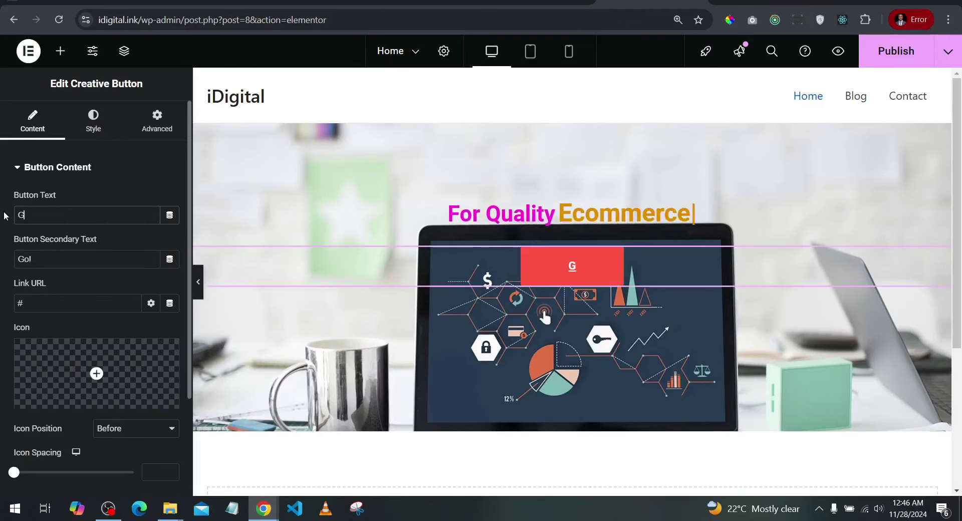
{"action": "left_click", "coordinate": [196, 1]}
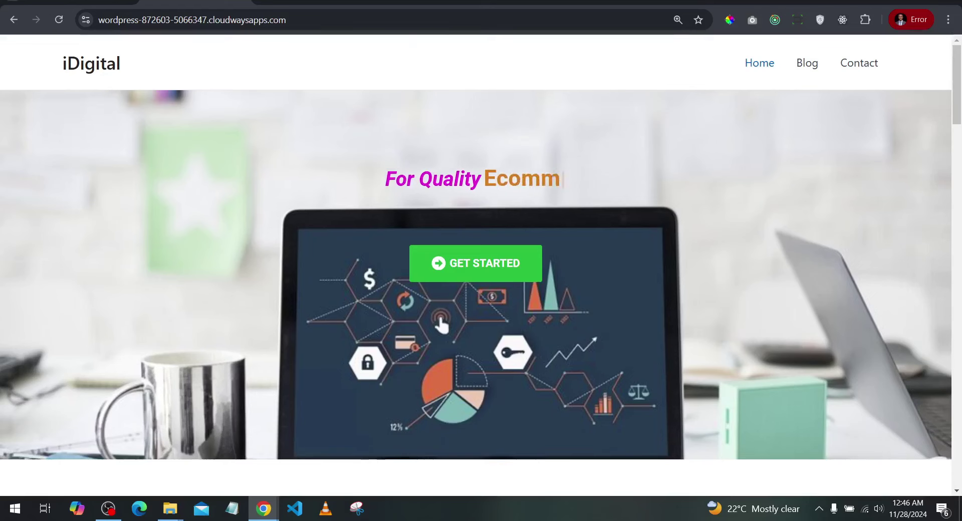
{"action": "left_click", "coordinate": [777, 2]}
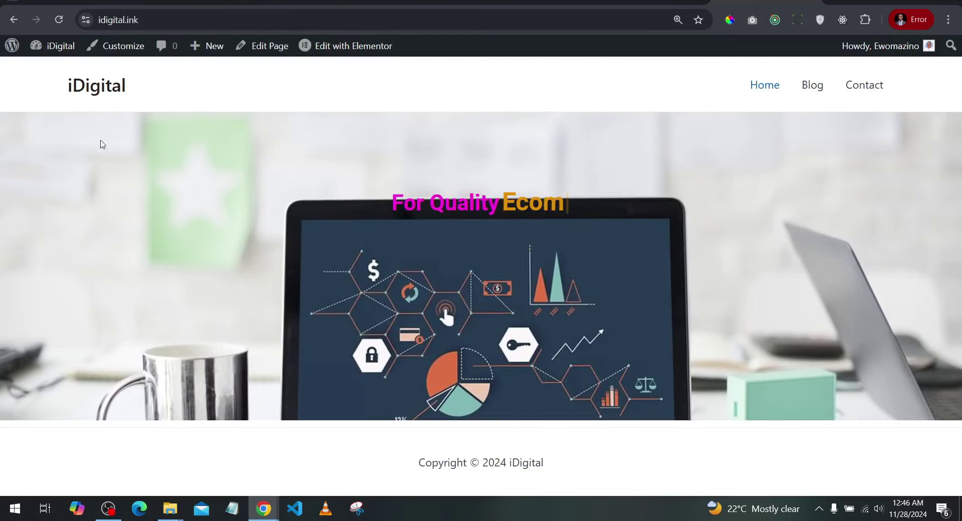
{"action": "left_click", "coordinate": [563, 4]}
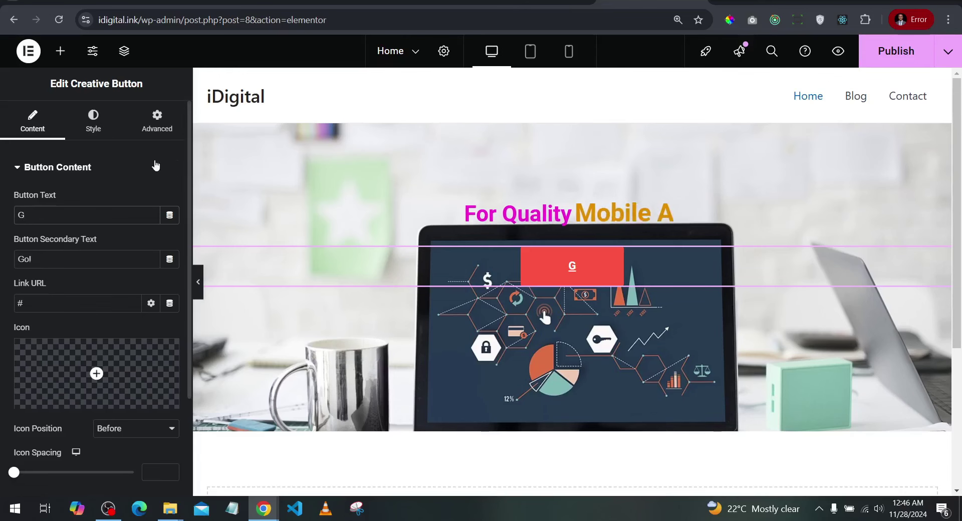
{"action": "type", "text": "ET"}
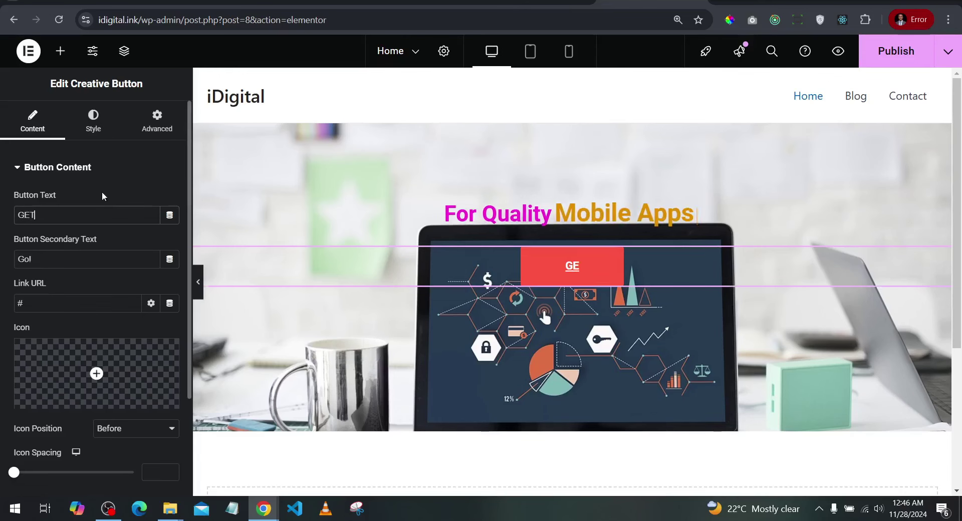
{"action": "type", "text": " STARTED"}
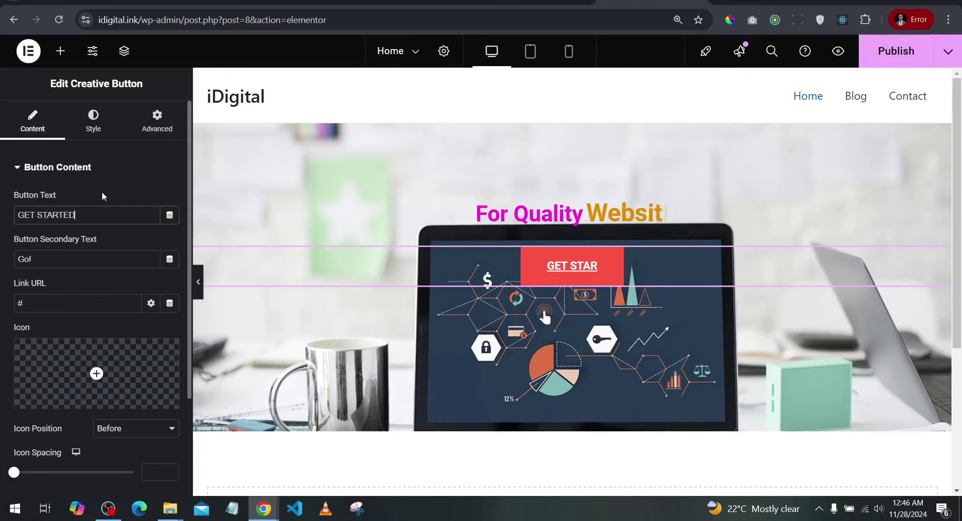
{"action": "left_click_drag", "start_coordinate": [50, 259], "coordinate": [6, 262]}
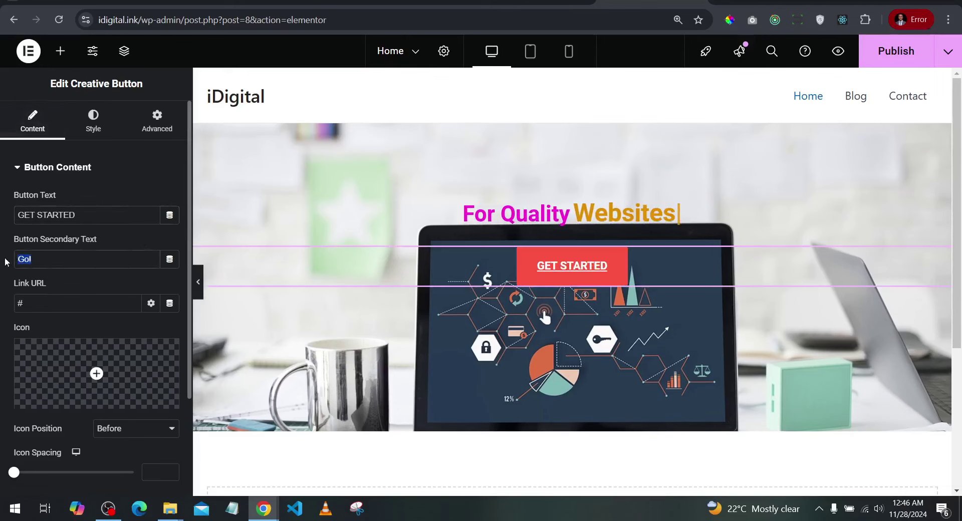
{"action": "type", "text": "NOW"}
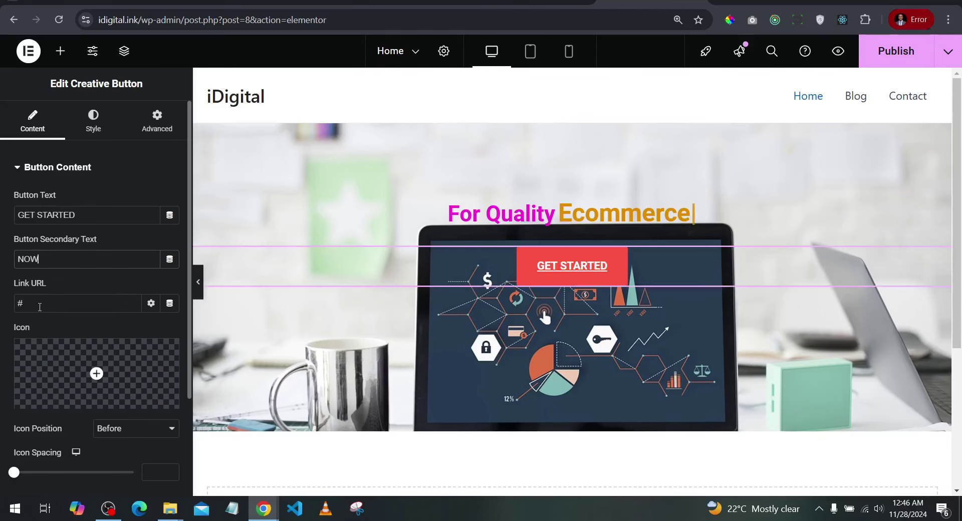
{"action": "left_click", "coordinate": [766, 2]}
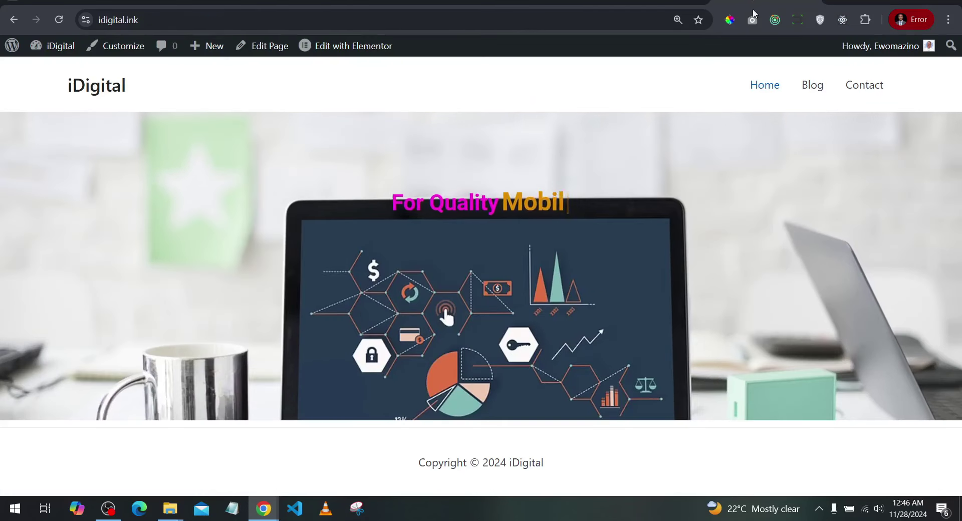
{"action": "right_click", "coordinate": [863, 87]}
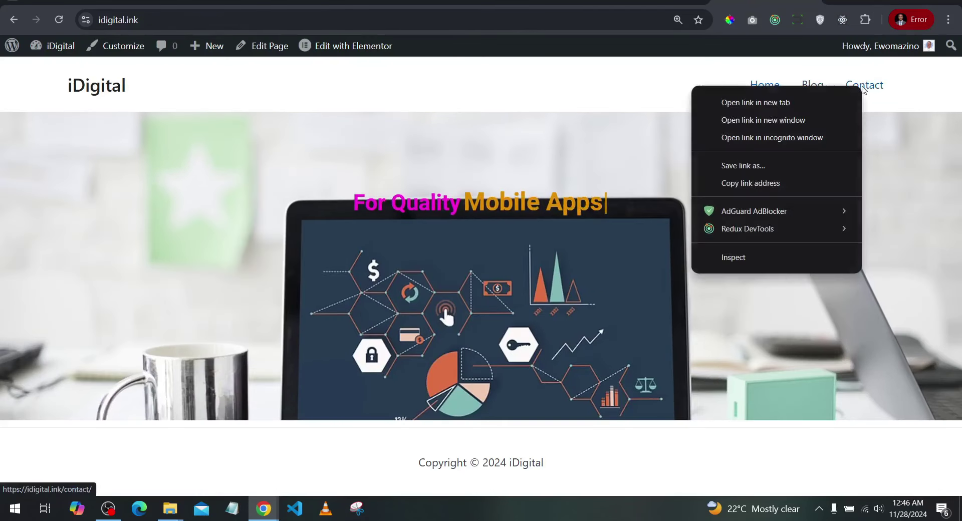
{"action": "left_click", "coordinate": [749, 184]}
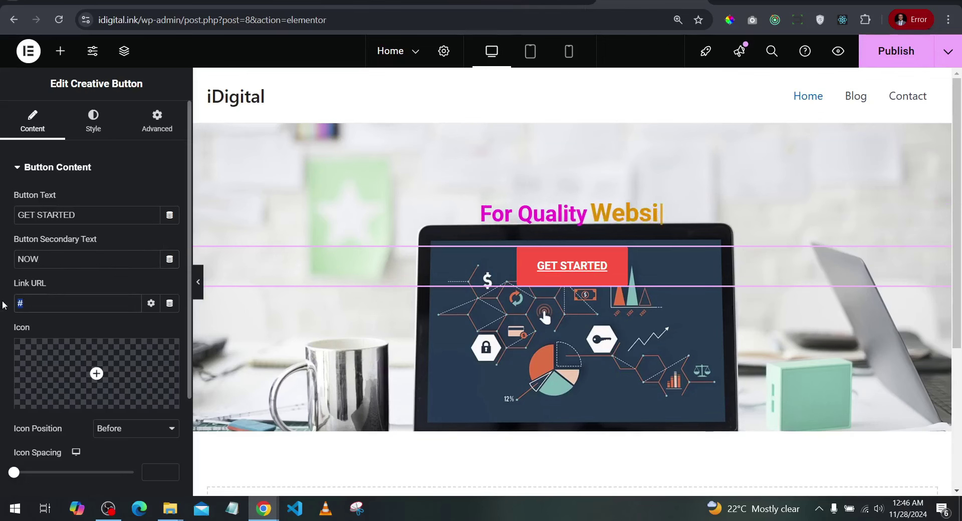
{"action": "double_click", "coordinate": [33, 300]}
{"action": "key", "text": "ctrl+v"}
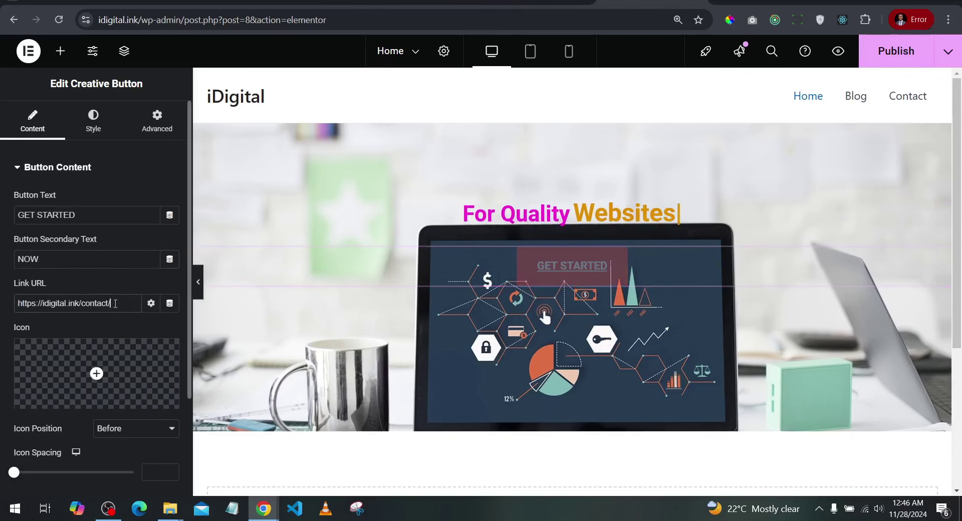
{"action": "mouse_move", "coordinate": [124, 376]}
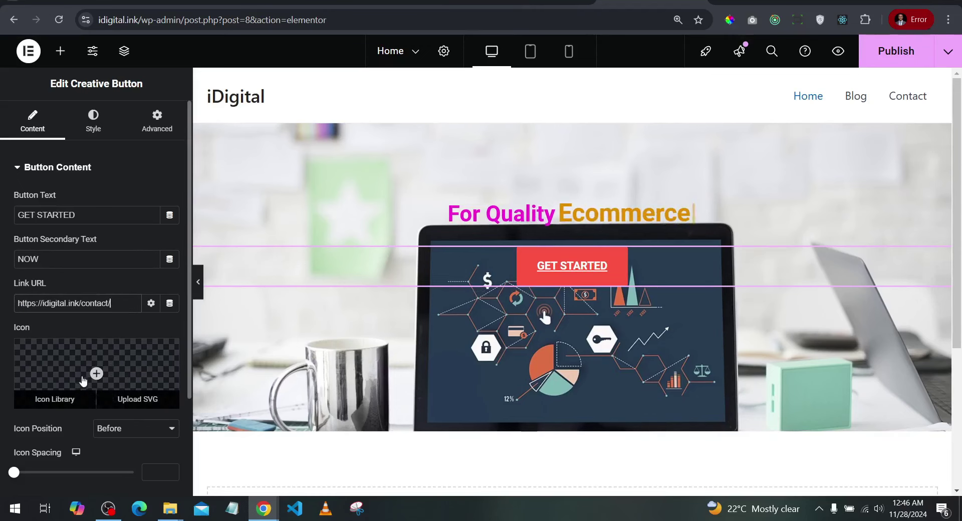
Step: Insert the circled right-arrow icon, found by filtering 'ARROW', into the button
{"action": "left_click", "coordinate": [83, 381]}
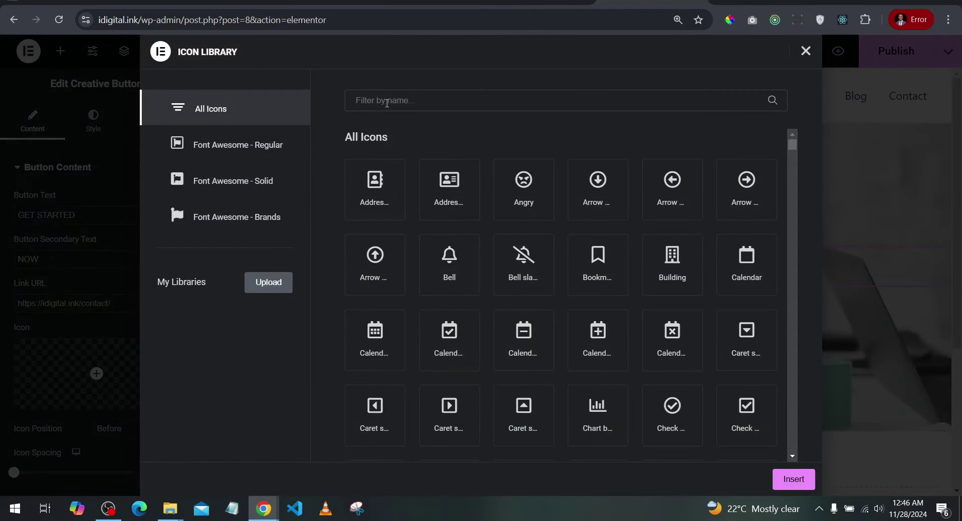
{"action": "left_click", "coordinate": [386, 103]}
{"action": "type", "text": "ARROW"}
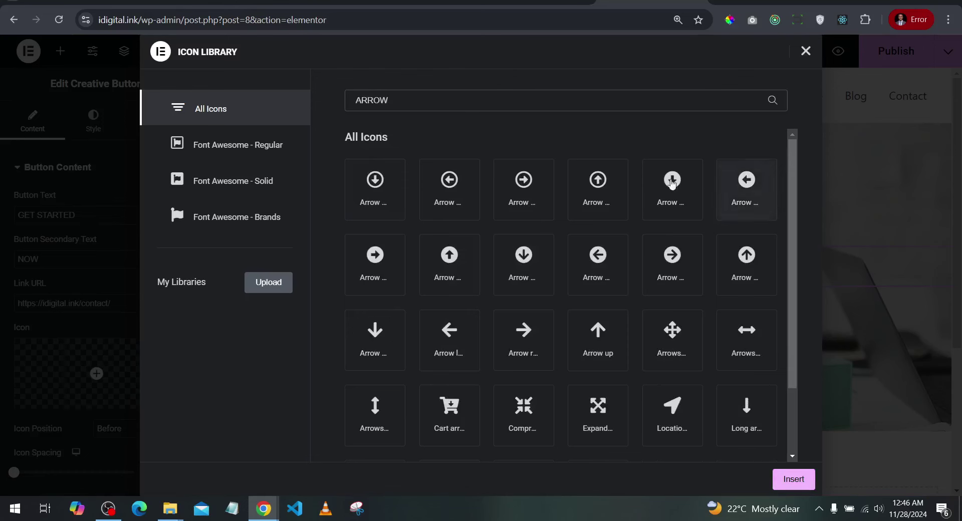
{"action": "left_click", "coordinate": [375, 258]}
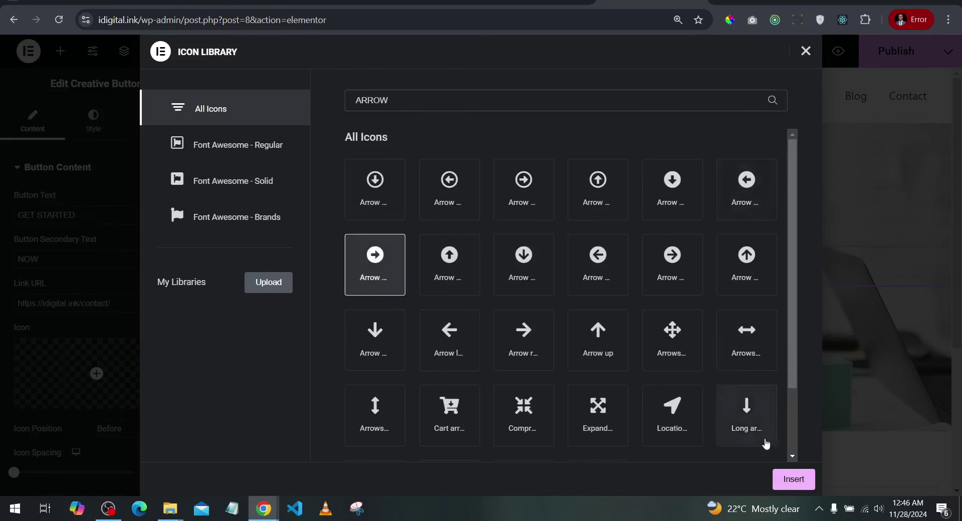
{"action": "left_click", "coordinate": [793, 479]}
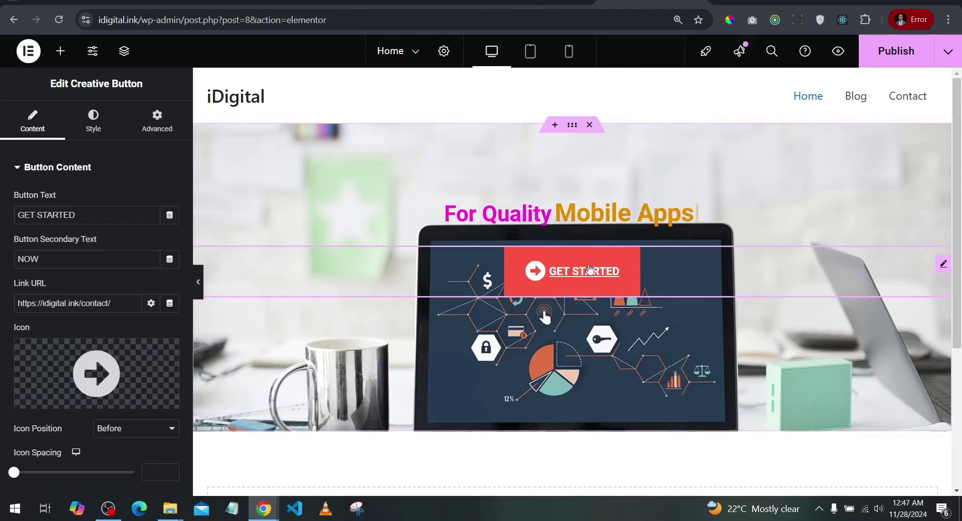
Step: Bring up the button's Style settings and its list of button effects
{"action": "scroll", "coordinate": [115, 285], "scroll_direction": "down", "scroll_amount": 3}
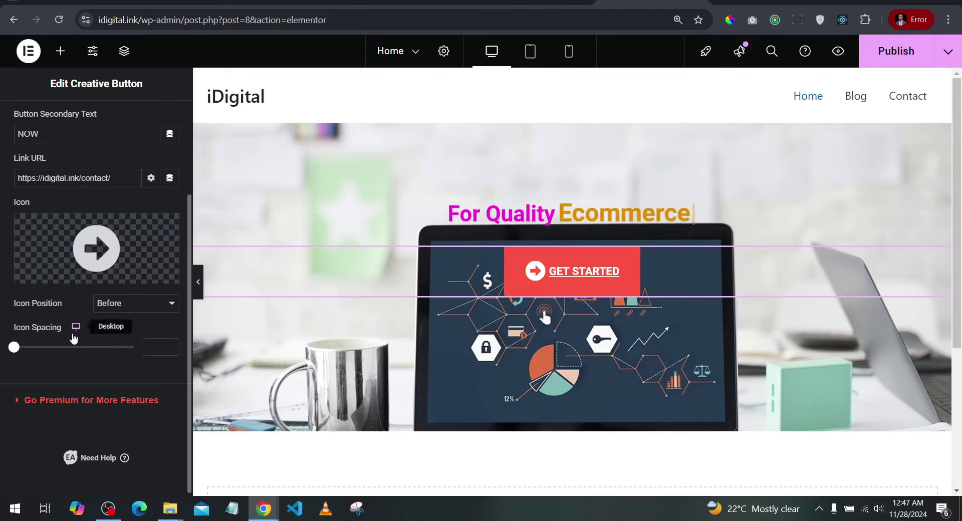
{"action": "scroll", "coordinate": [117, 187], "scroll_direction": "up", "scroll_amount": 3}
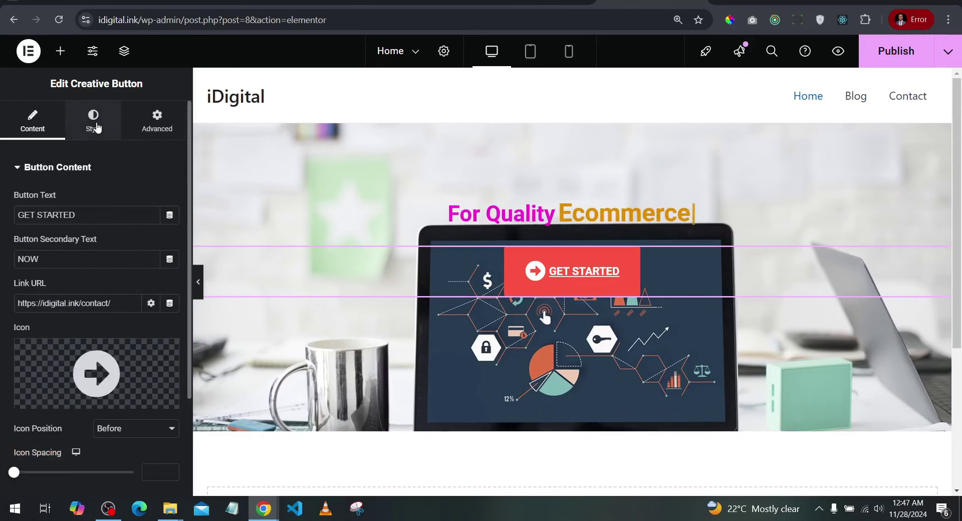
{"action": "left_click", "coordinate": [97, 128]}
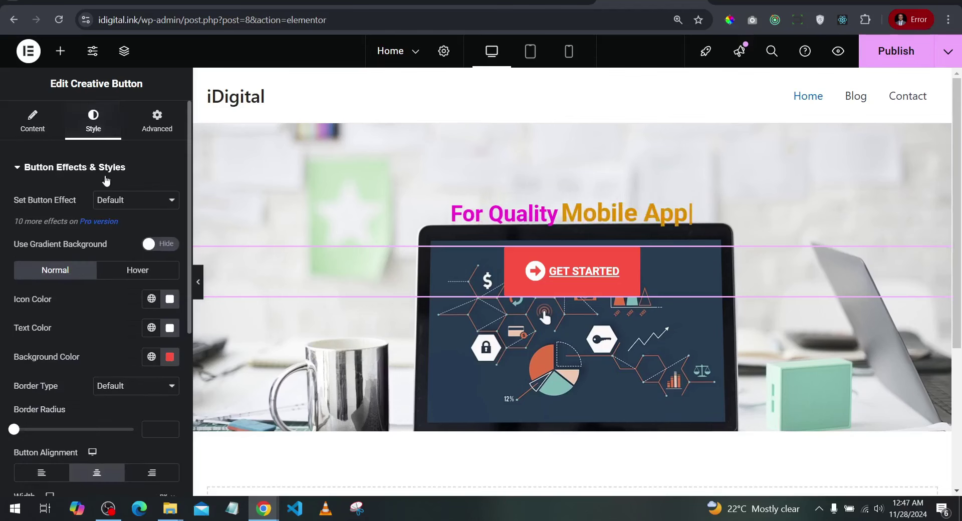
{"action": "left_click", "coordinate": [135, 203]}
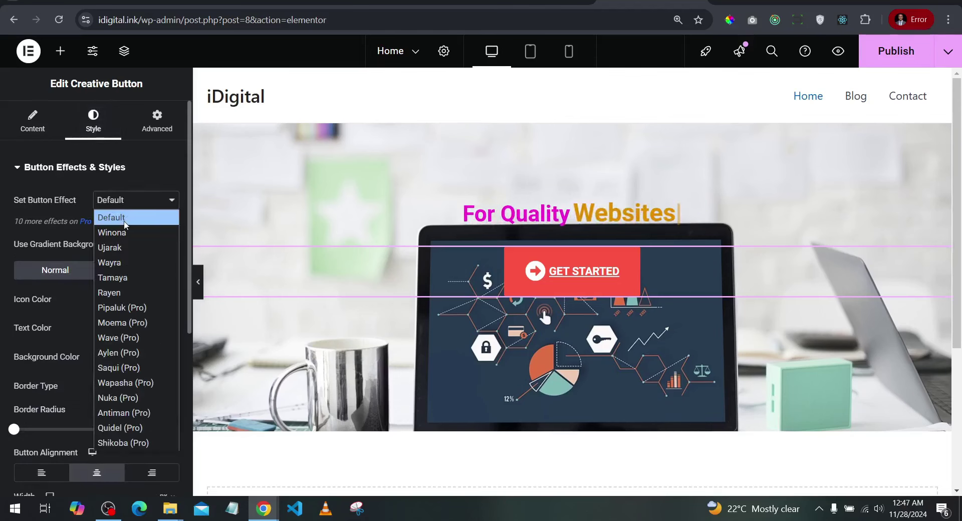
Step: Apply the Winona effect from the Set Button Effect list to the GET STARTED button
{"action": "left_click", "coordinate": [378, 111]}
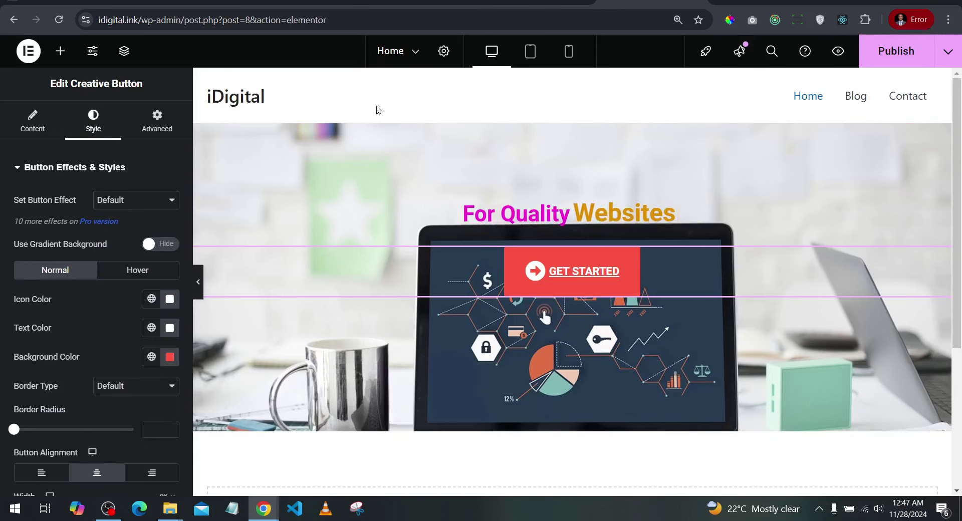
{"action": "key", "text": "Escape"}
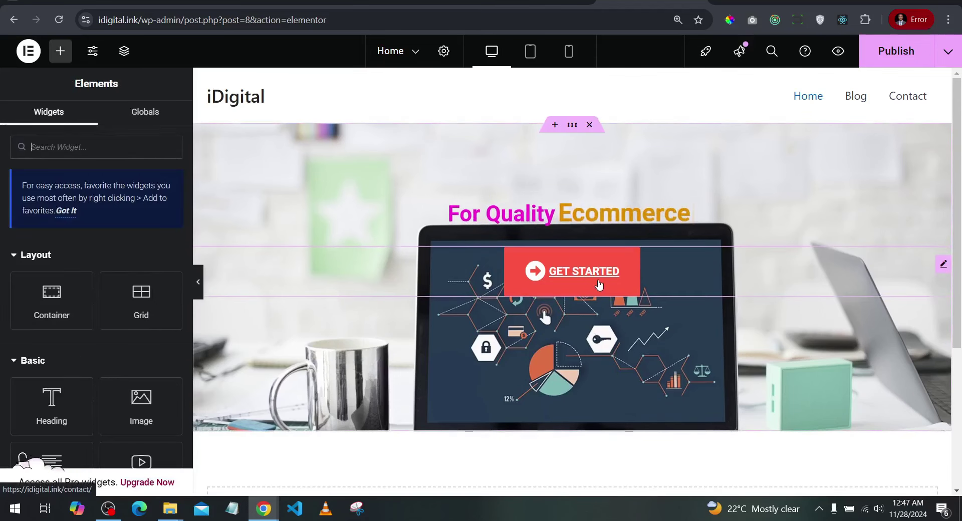
{"action": "left_click", "coordinate": [690, 267]}
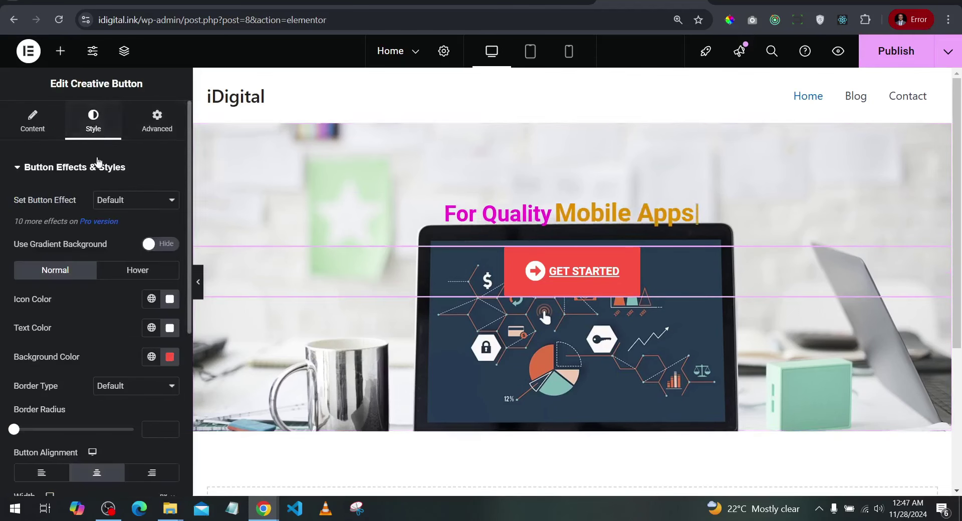
{"action": "left_click", "coordinate": [121, 200]}
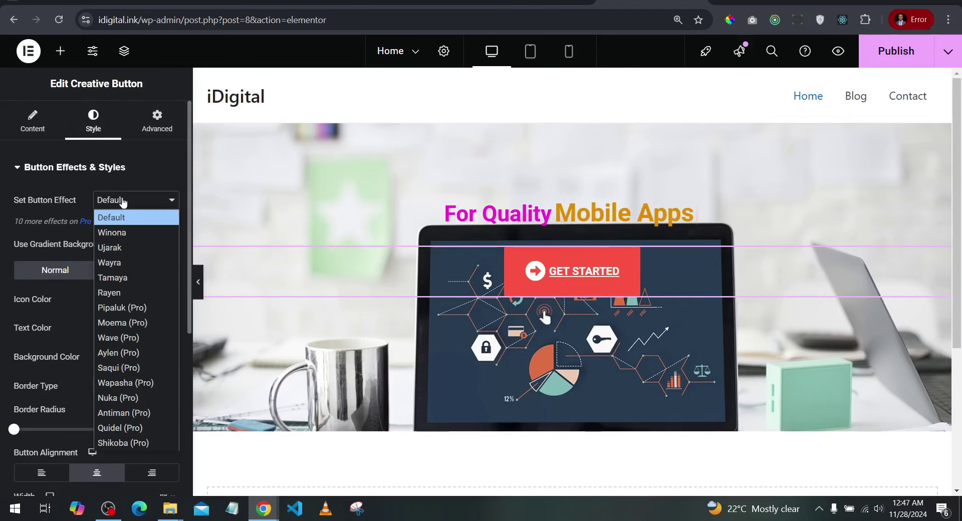
{"action": "left_click", "coordinate": [118, 236]}
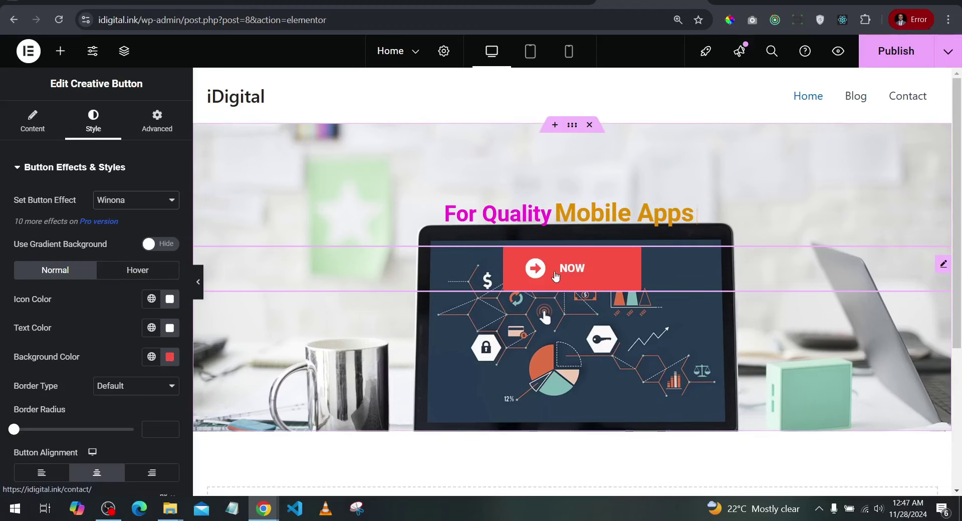
Step: Change the button's normal background from red to green #0F970F, then compare on the live site
{"action": "left_click", "coordinate": [191, 4]}
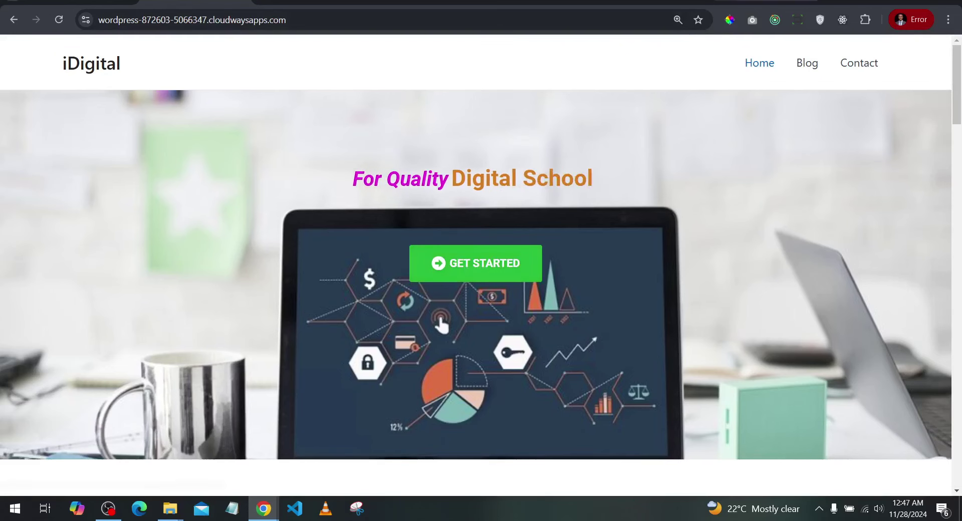
{"action": "left_click", "coordinate": [757, 1]}
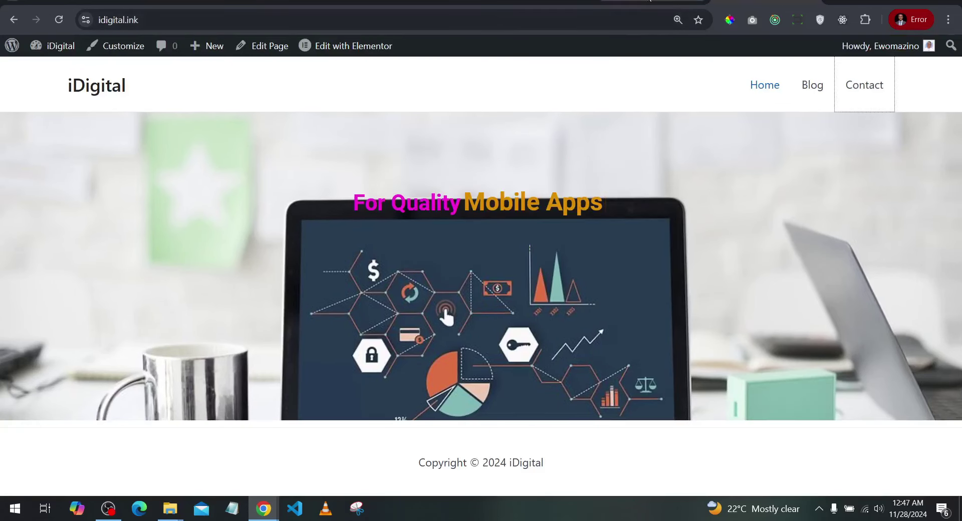
{"action": "left_click", "coordinate": [634, 3]}
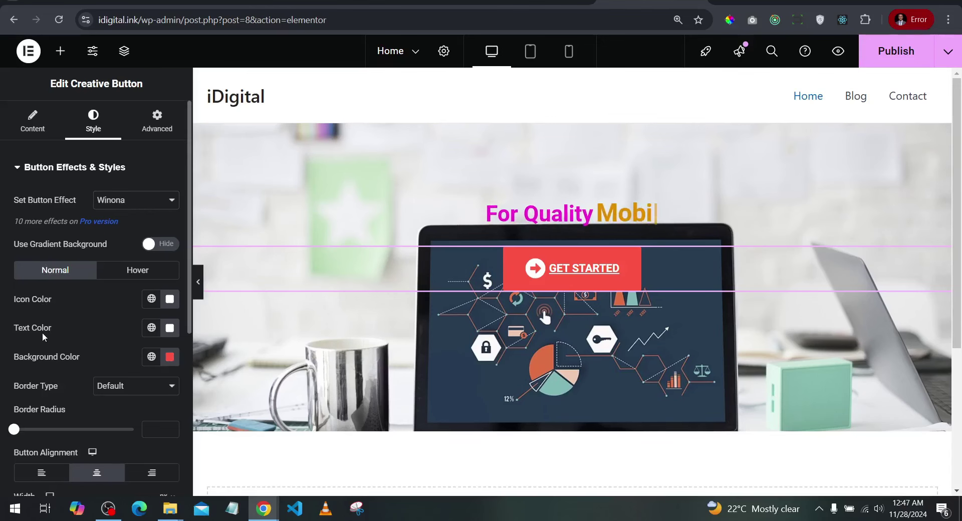
{"action": "left_click", "coordinate": [170, 357]}
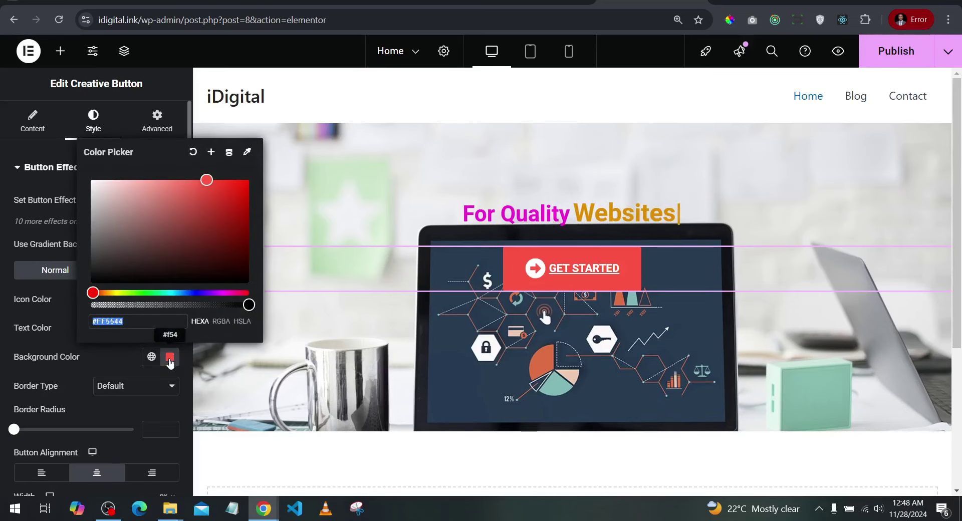
{"action": "left_click", "coordinate": [146, 292]}
{"action": "left_click_drag", "start_coordinate": [214, 186], "coordinate": [233, 221]}
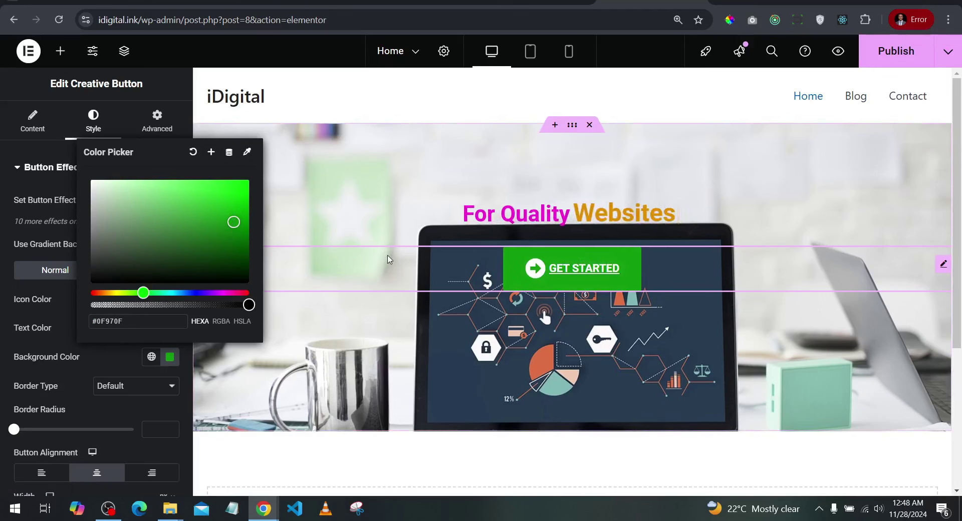
{"action": "left_click", "coordinate": [175, 2]}
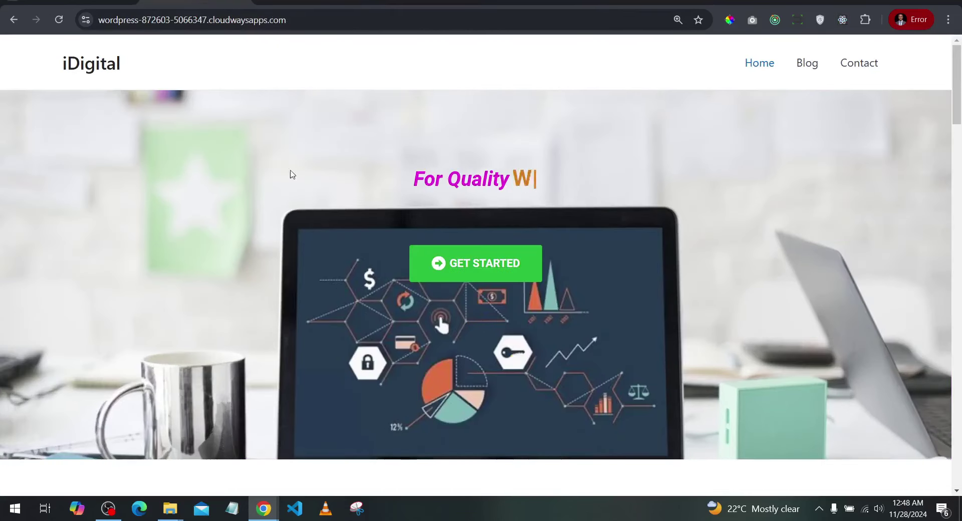
Step: After reviewing the live site, brighten the button background to green #20B61F
{"action": "scroll", "coordinate": [641, 289], "scroll_direction": "down", "scroll_amount": 6}
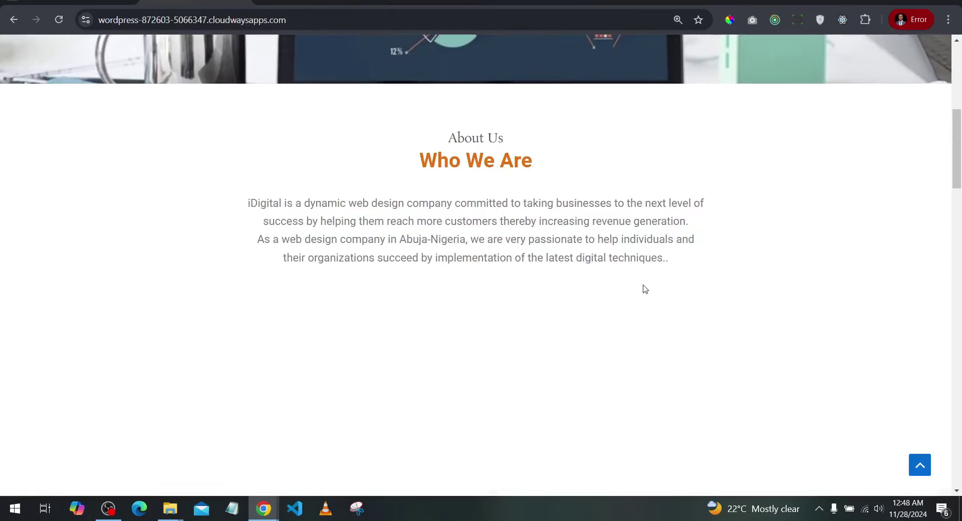
{"action": "scroll", "coordinate": [484, 142], "scroll_direction": "down", "scroll_amount": 4}
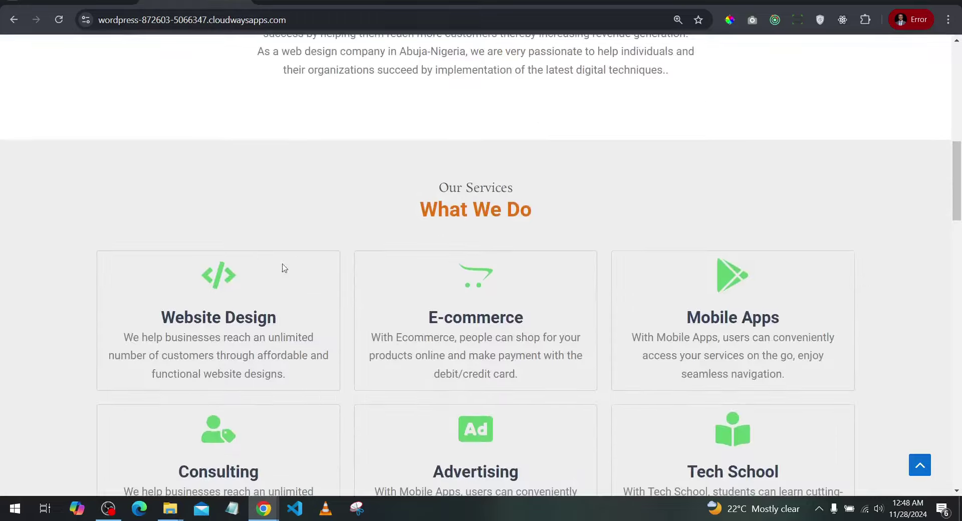
{"action": "scroll", "coordinate": [631, 299], "scroll_direction": "down", "scroll_amount": 6}
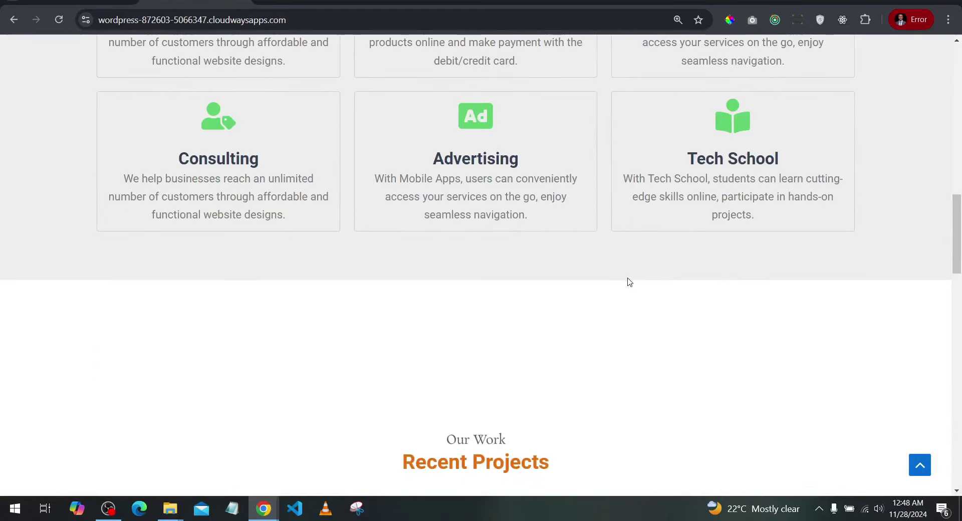
{"action": "scroll", "coordinate": [627, 283], "scroll_direction": "down", "scroll_amount": 7}
{"action": "scroll", "coordinate": [621, 284], "scroll_direction": "down", "scroll_amount": 15}
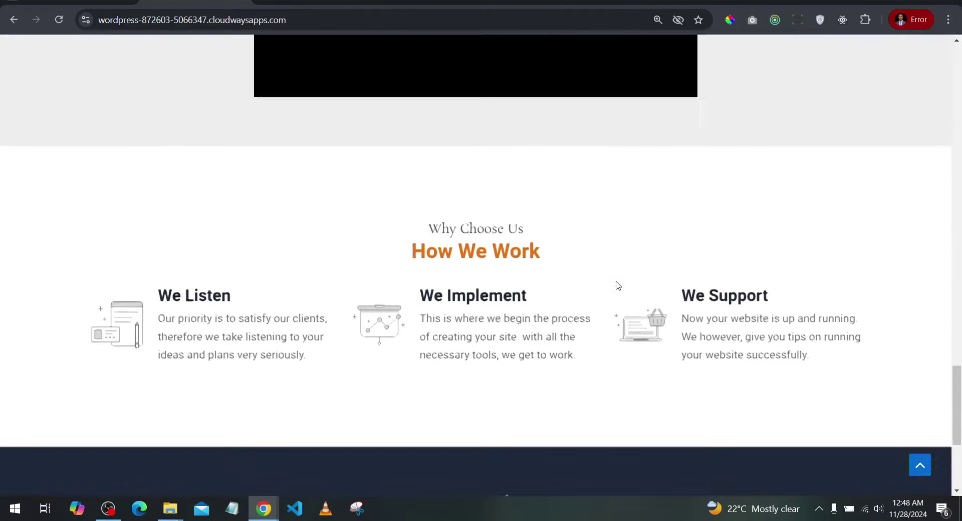
{"action": "scroll", "coordinate": [616, 284], "scroll_direction": "up", "scroll_amount": 6}
{"action": "scroll", "coordinate": [616, 283], "scroll_direction": "up", "scroll_amount": 20}
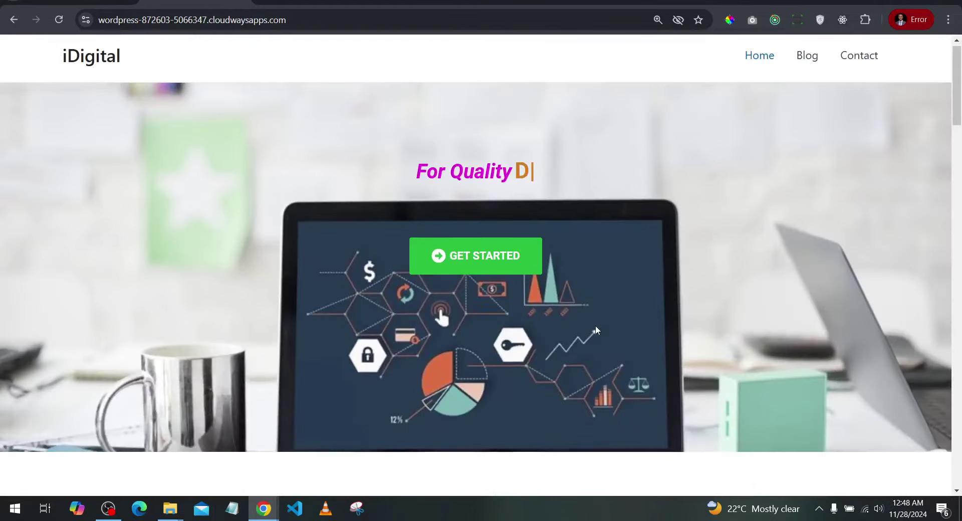
{"action": "left_click", "coordinate": [674, 2]}
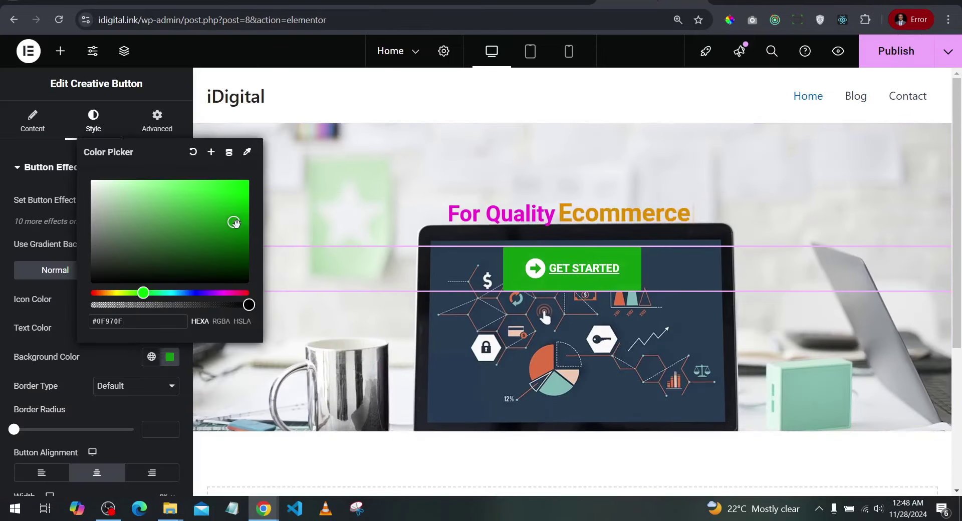
{"action": "left_click_drag", "start_coordinate": [234, 221], "coordinate": [221, 209]}
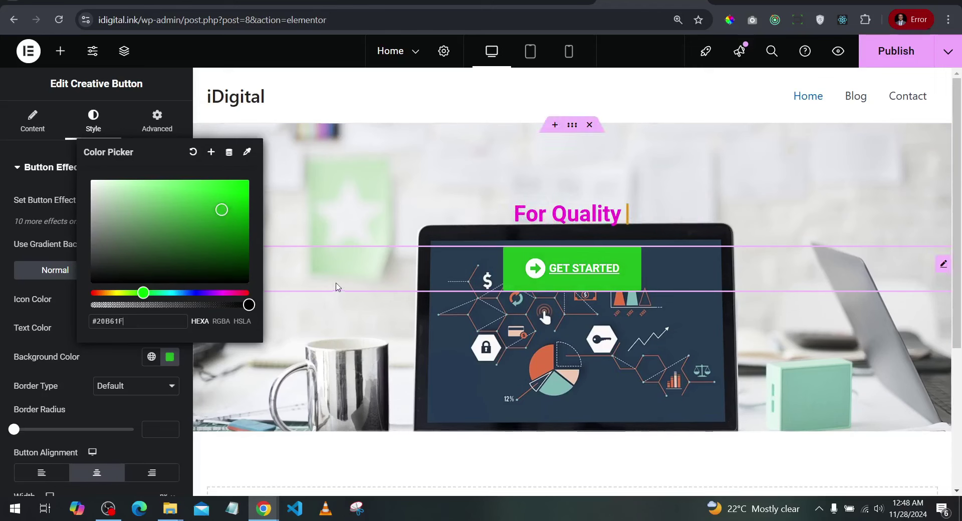
{"action": "left_click", "coordinate": [59, 293]}
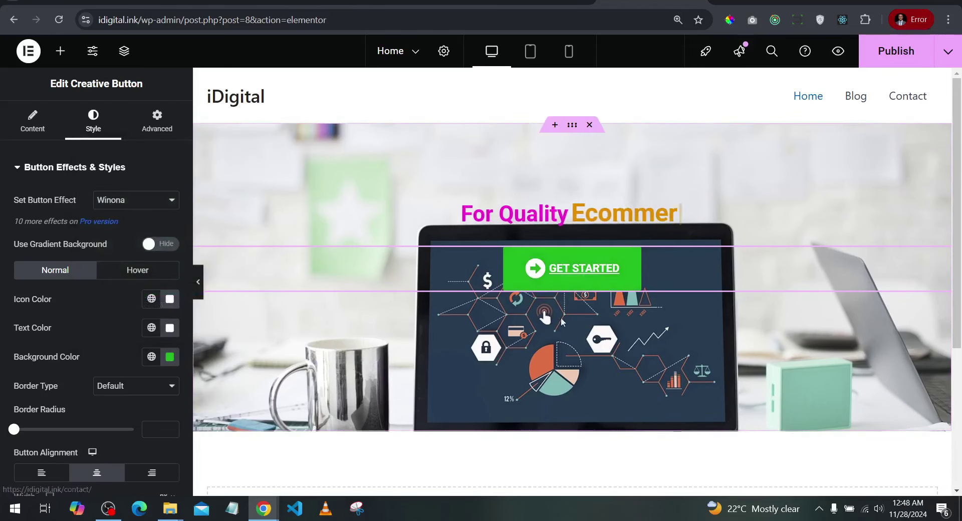
Step: Set the button's hover background colour to orange #EC8A0E
{"action": "left_click", "coordinate": [143, 272]}
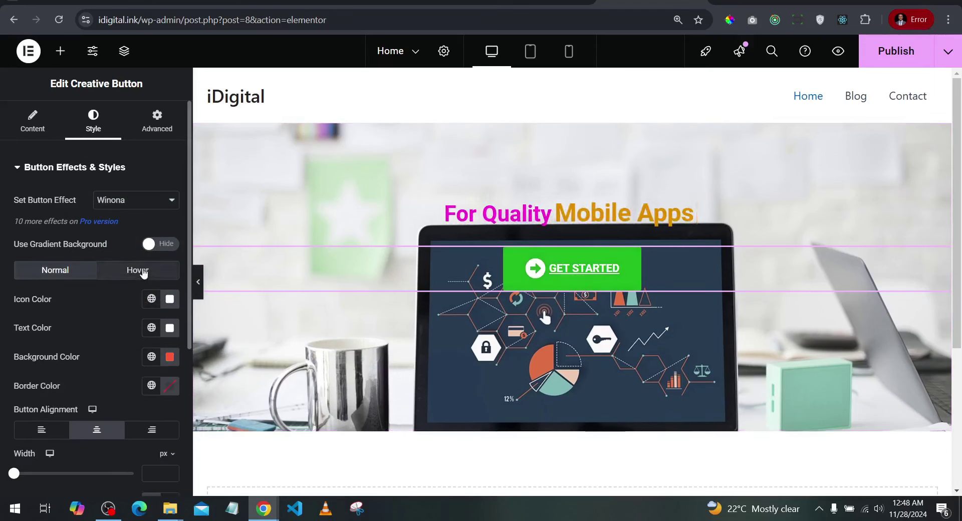
{"action": "left_click", "coordinate": [169, 358]}
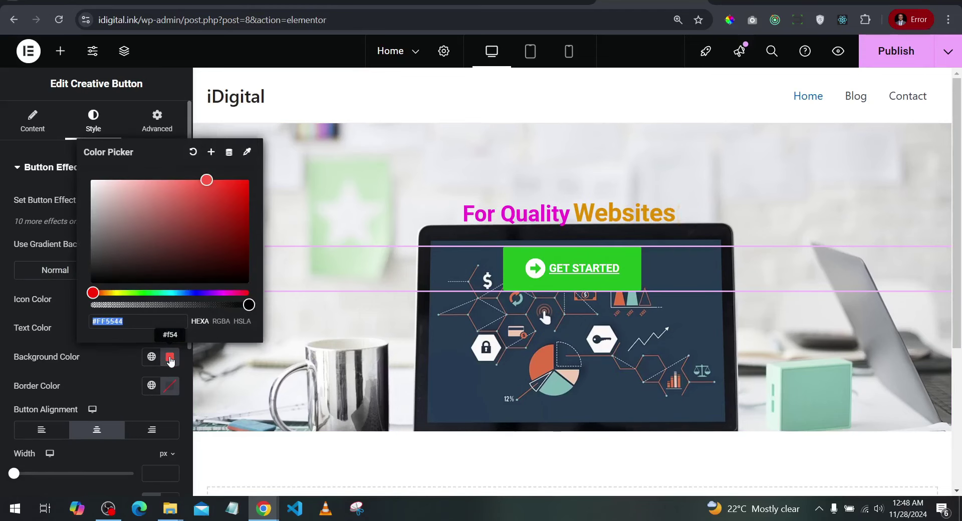
{"action": "left_click", "coordinate": [105, 293]}
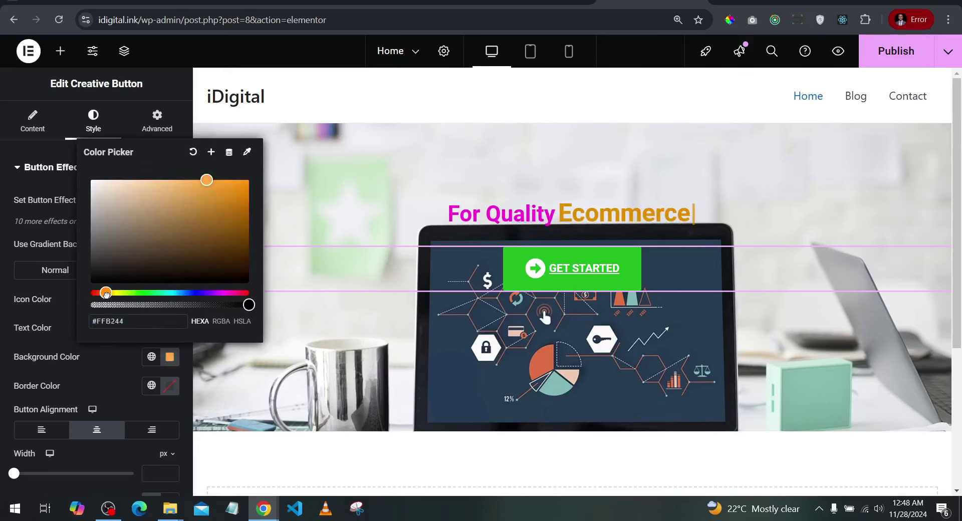
{"action": "left_click_drag", "start_coordinate": [209, 238], "coordinate": [249, 205]}
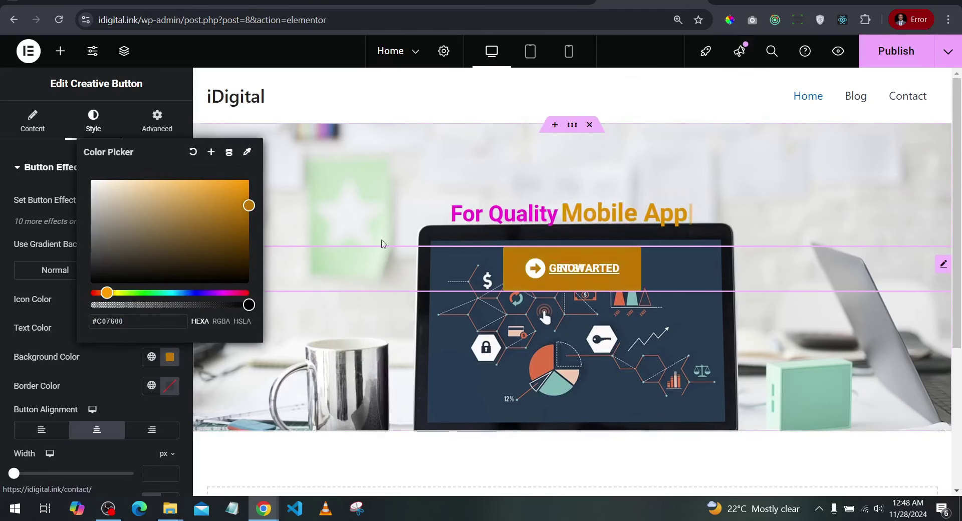
{"action": "left_click", "coordinate": [236, 193]}
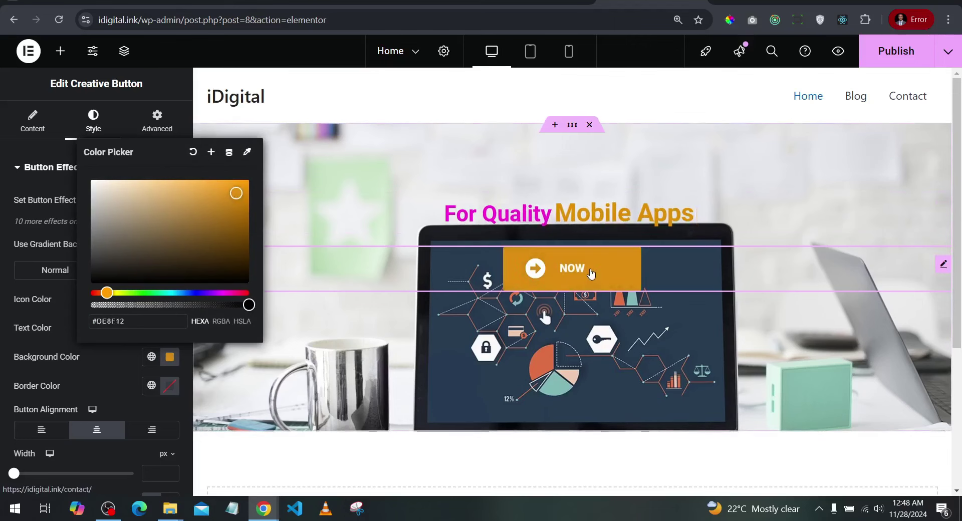
{"action": "left_click", "coordinate": [110, 293]}
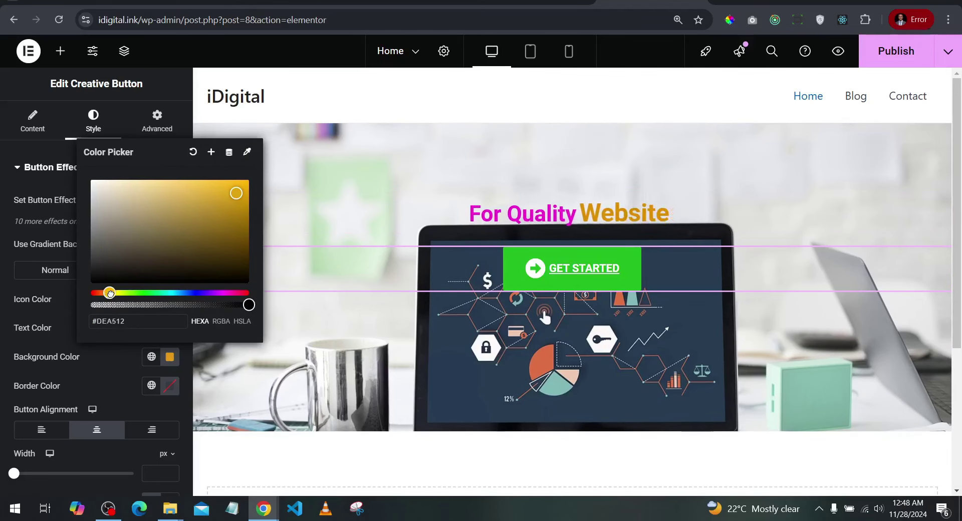
{"action": "left_click_drag", "start_coordinate": [110, 294], "coordinate": [108, 292]}
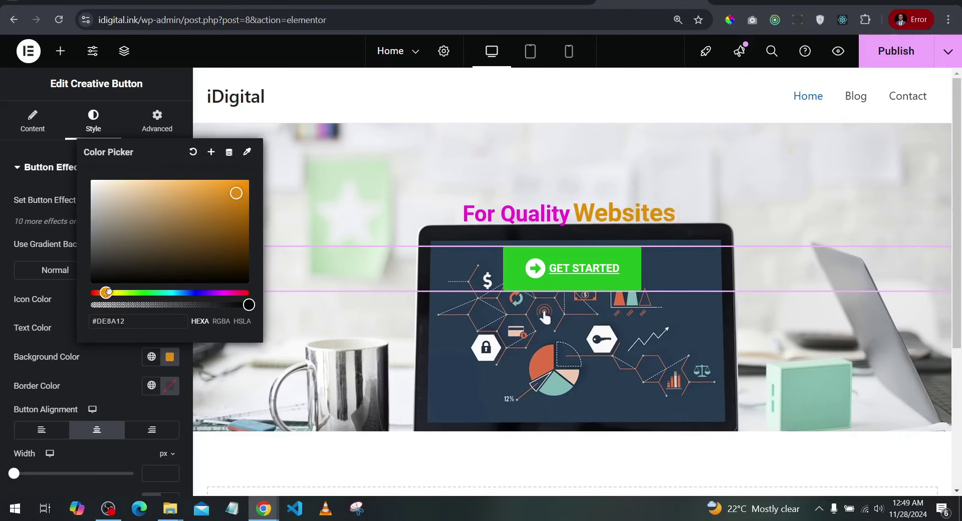
{"action": "left_click", "coordinate": [238, 219]}
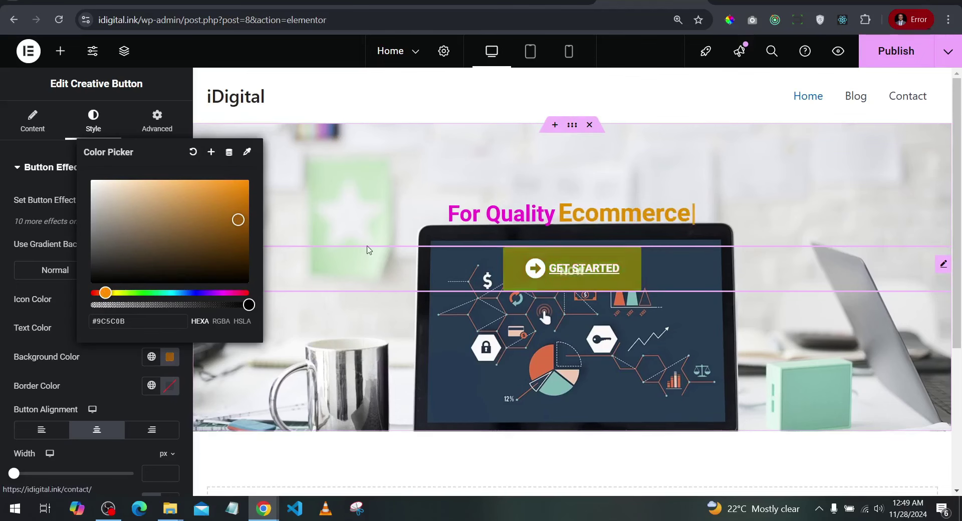
{"action": "left_click_drag", "start_coordinate": [238, 219], "coordinate": [240, 187]}
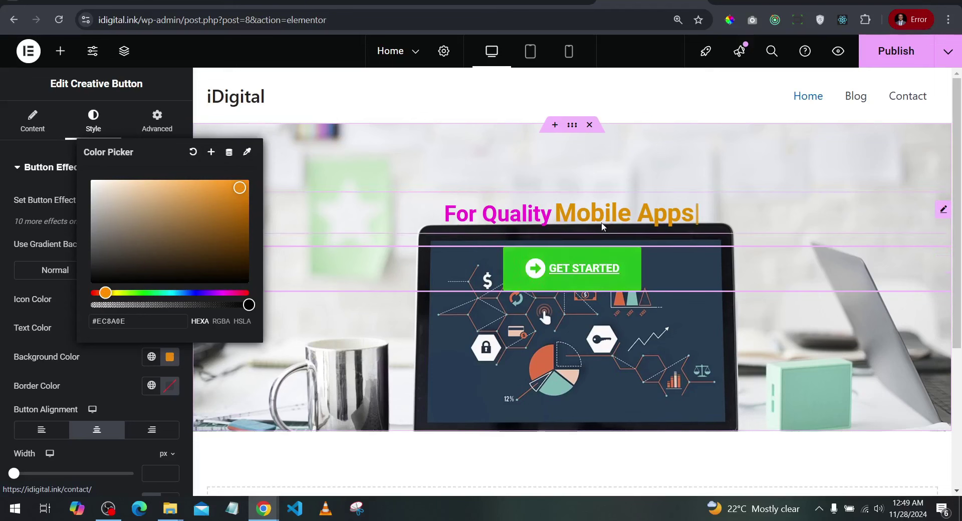
{"action": "left_click", "coordinate": [150, 321]}
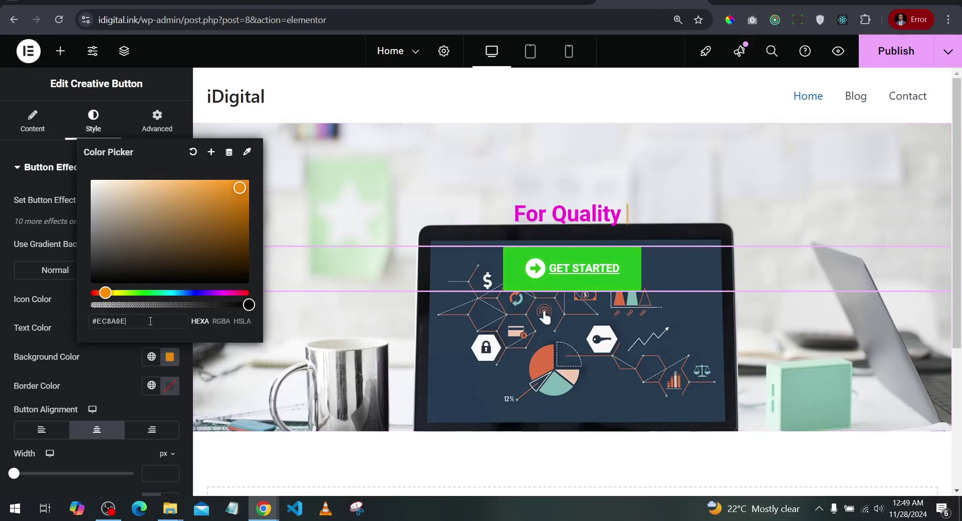
{"action": "left_click_drag", "start_coordinate": [151, 321], "coordinate": [83, 323]}
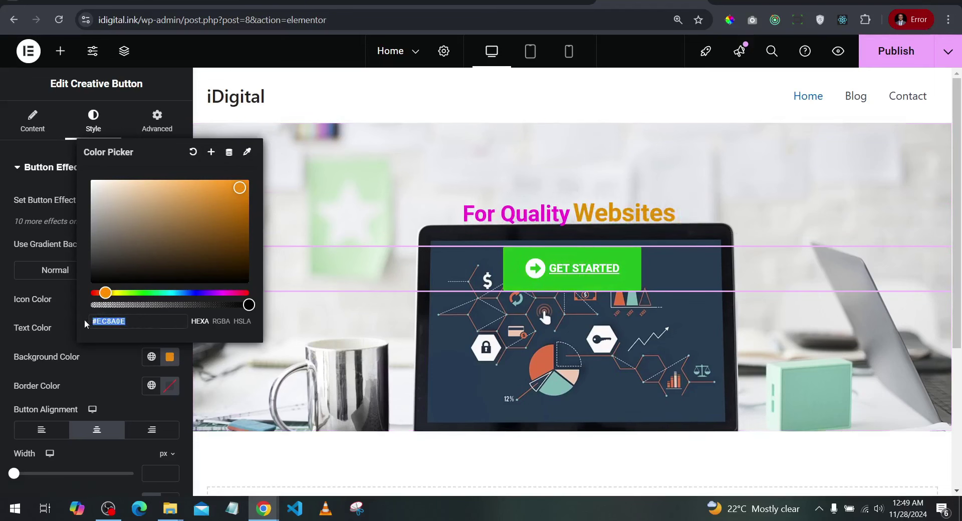
{"action": "left_click", "coordinate": [119, 357]}
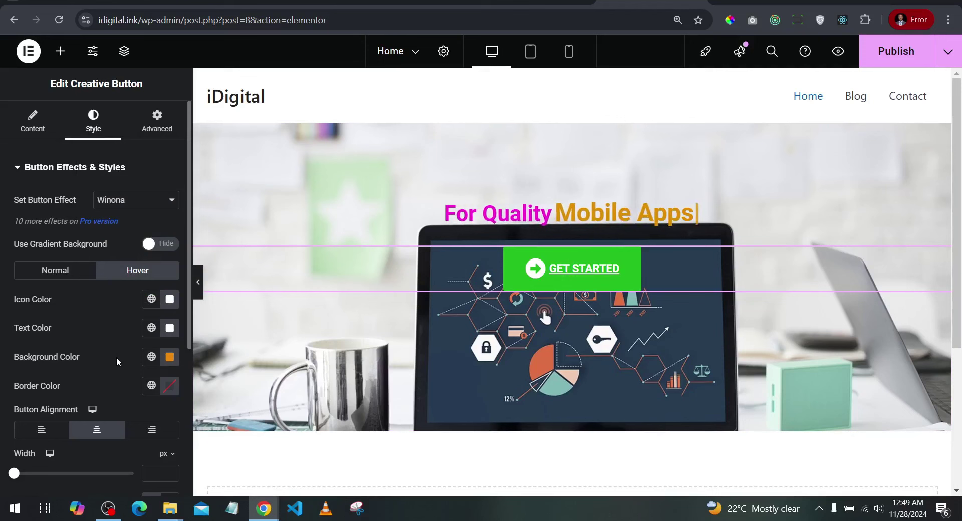
Step: Browse the existing global colours list and close it without picking one
{"action": "left_click", "coordinate": [151, 358]}
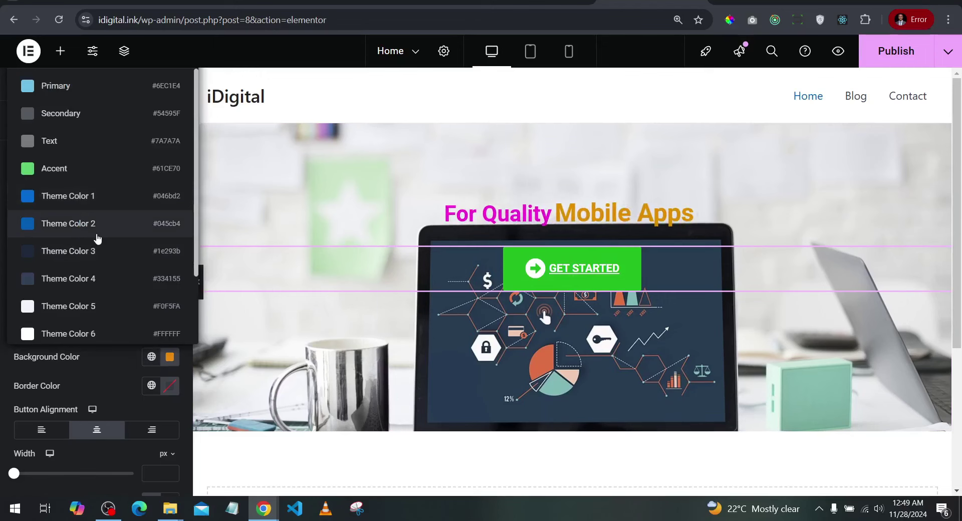
{"action": "scroll", "coordinate": [107, 146], "scroll_direction": "down", "scroll_amount": 2}
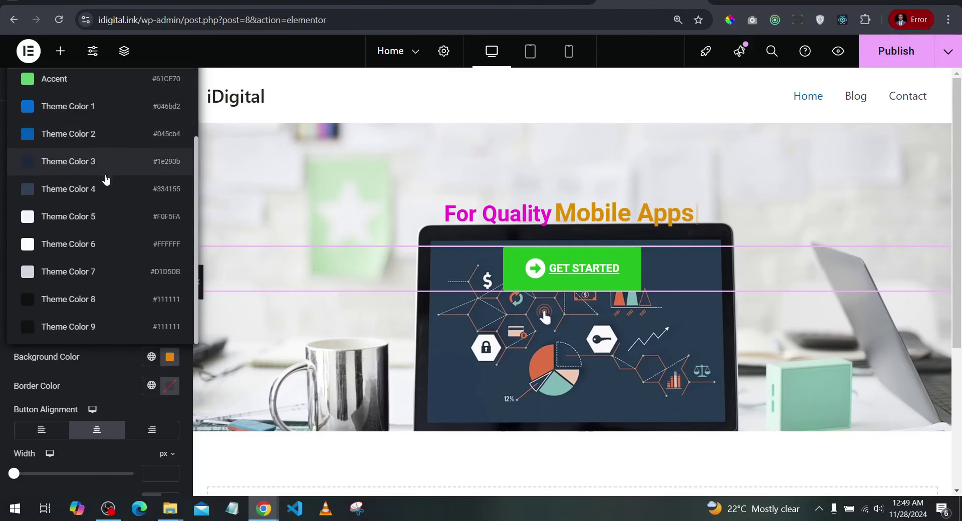
{"action": "scroll", "coordinate": [103, 215], "scroll_direction": "up", "scroll_amount": 2}
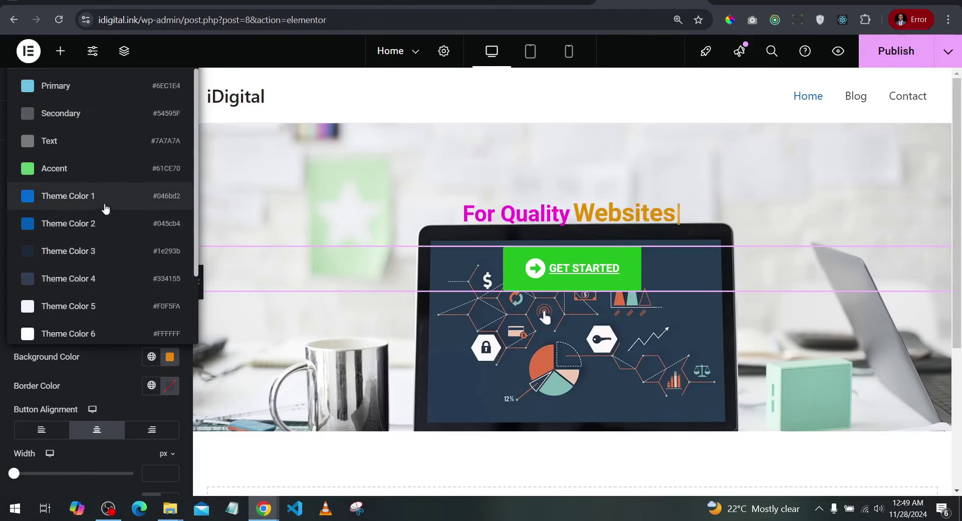
{"action": "scroll", "coordinate": [105, 208], "scroll_direction": "down", "scroll_amount": 2}
{"action": "left_click", "coordinate": [95, 353]}
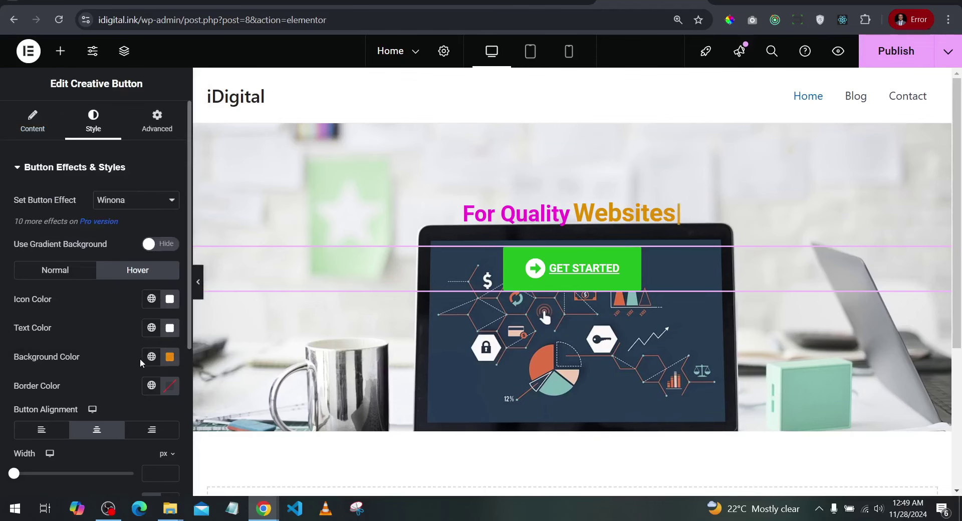
Step: Create a global colour named 'orange' from the button's hover background swatch
{"action": "left_click", "coordinate": [170, 357]}
{"action": "left_click", "coordinate": [211, 152]}
{"action": "type", "text": "orange"}
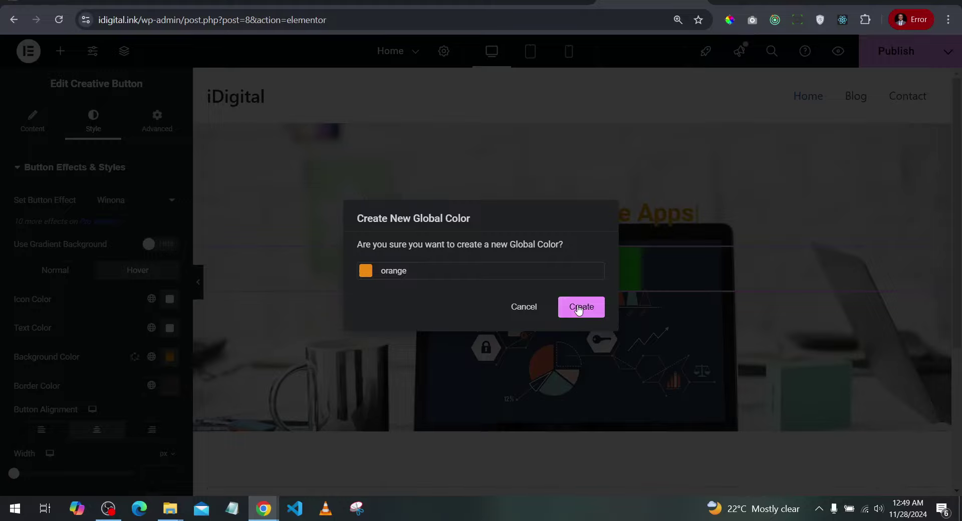
{"action": "left_click", "coordinate": [579, 307]}
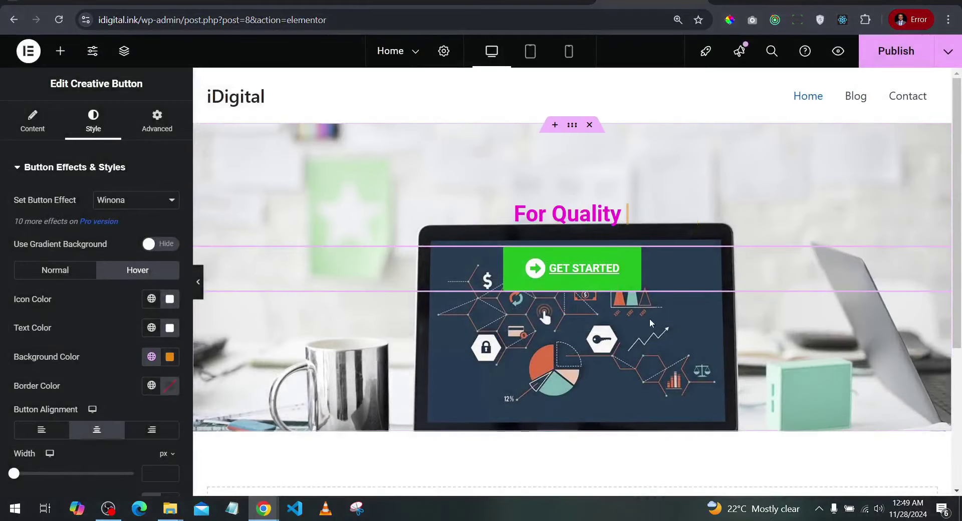
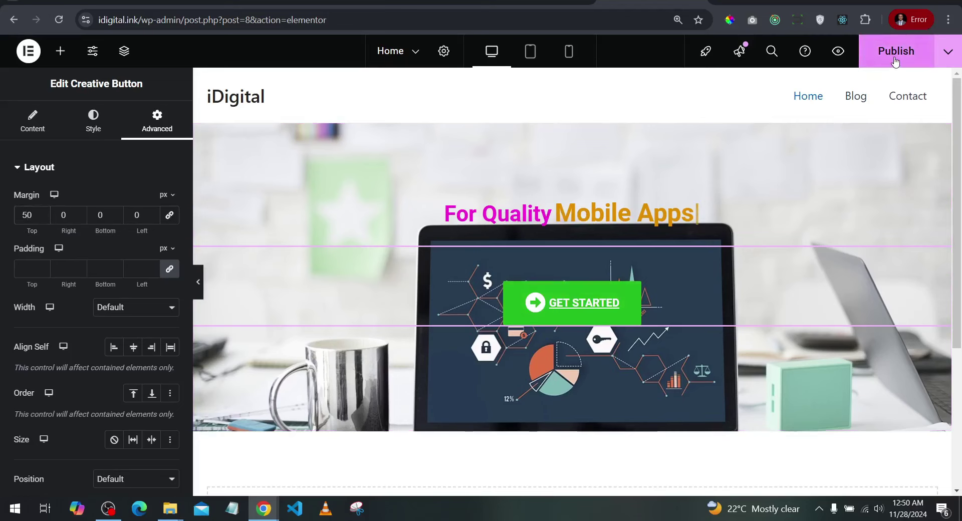
Step: Publish the homepage, then test the hero button and site logo links on the live idigital.ink site
{"action": "left_click", "coordinate": [884, 64]}
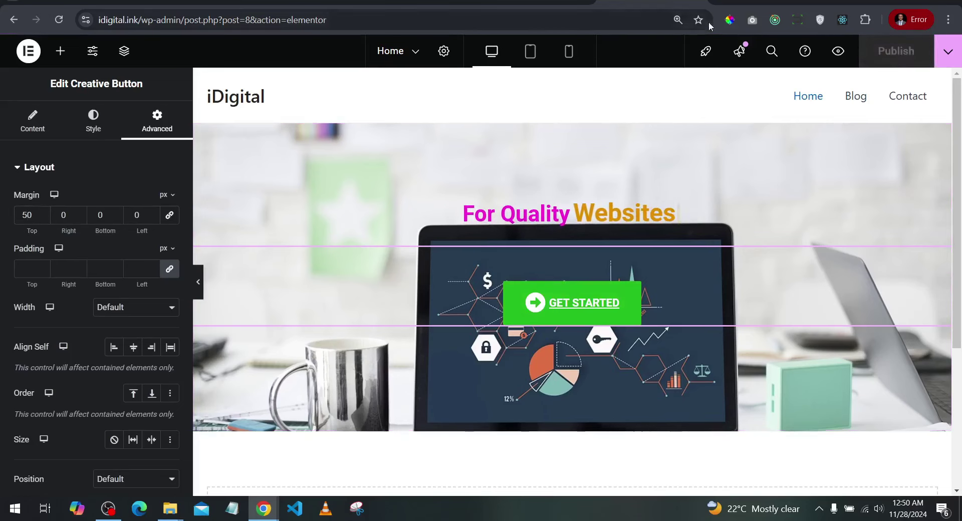
{"action": "left_click", "coordinate": [767, 4]}
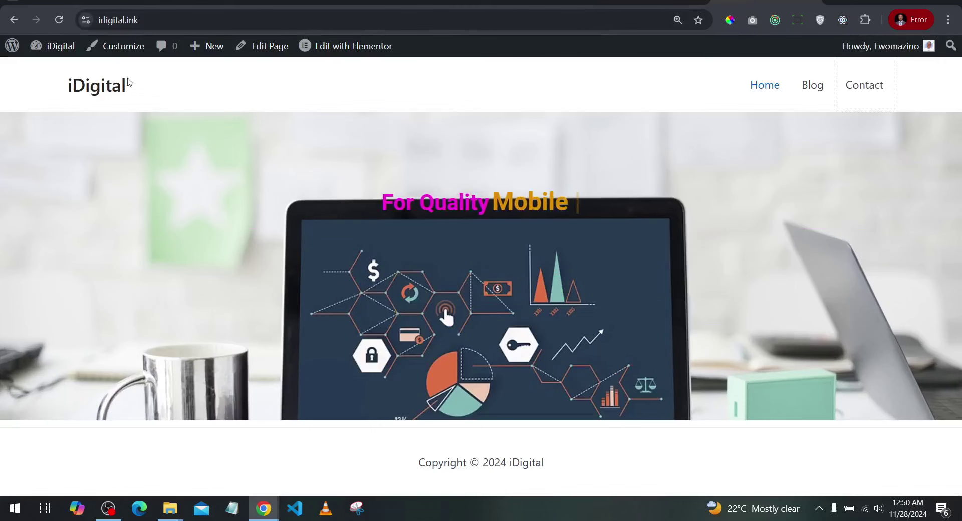
{"action": "left_click", "coordinate": [83, 91]}
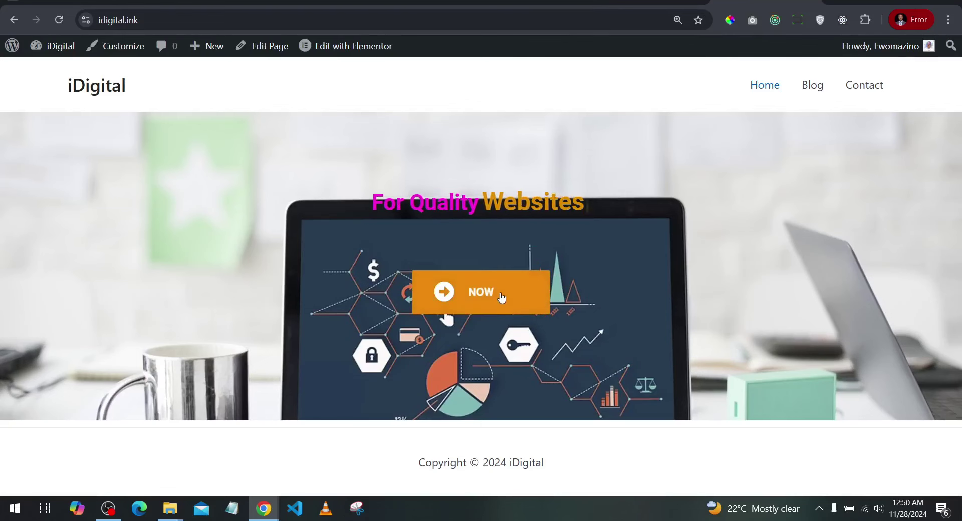
{"action": "left_click", "coordinate": [500, 294]}
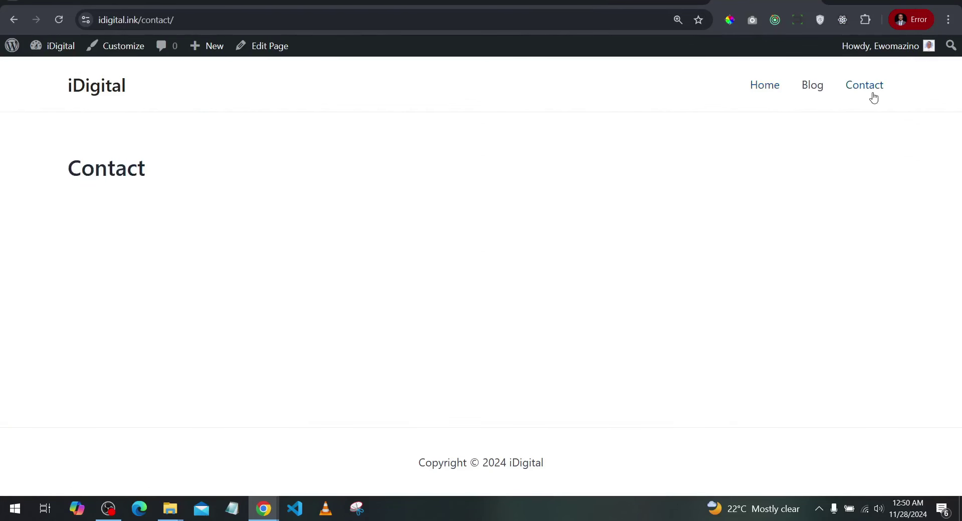
{"action": "left_click", "coordinate": [100, 92]}
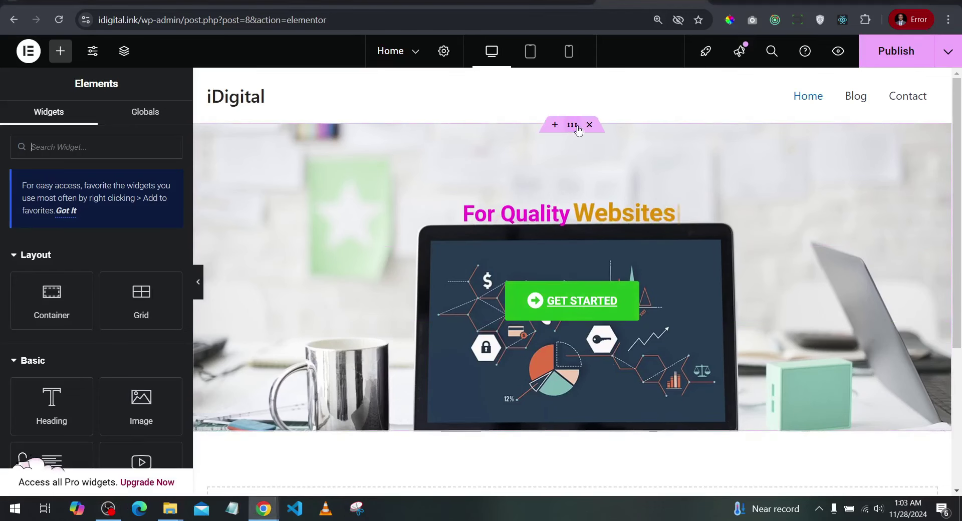
Step: Raise the hero container's minimum height from 447 to 488 px and publish
{"action": "left_click", "coordinate": [519, 237]}
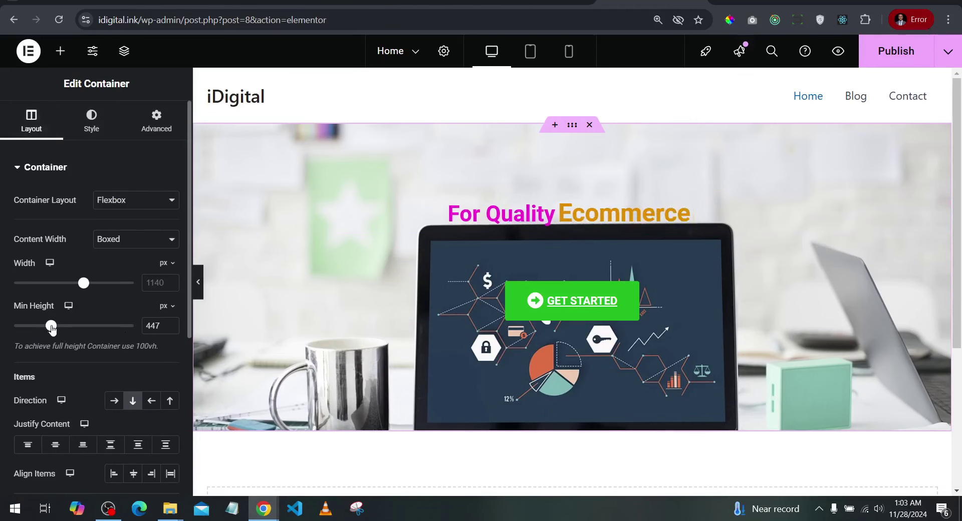
{"action": "left_click_drag", "start_coordinate": [52, 326], "coordinate": [55, 326]}
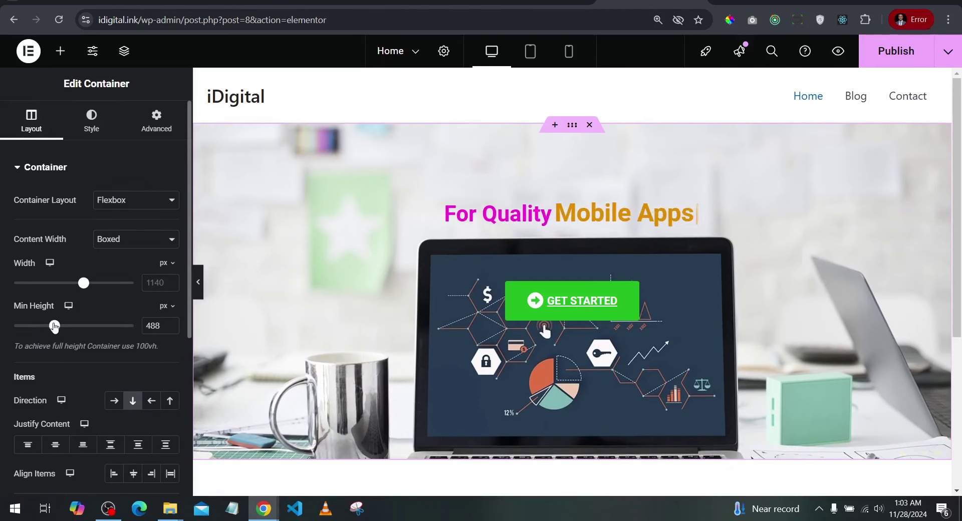
{"action": "left_click", "coordinate": [892, 53]}
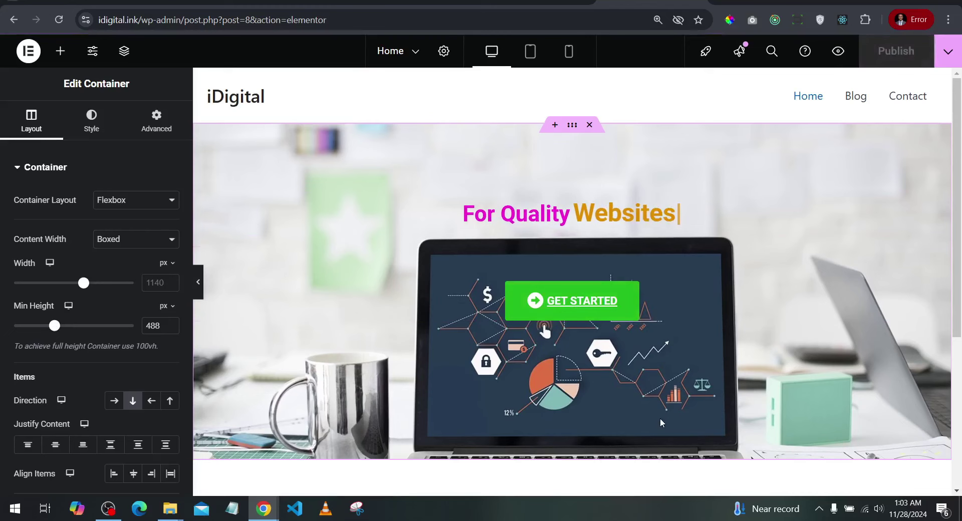
Step: Compare the reference site with the live idigital.ink homepage
{"action": "left_click", "coordinate": [203, 2]}
{"action": "scroll", "coordinate": [519, 207], "scroll_direction": "down", "scroll_amount": 6}
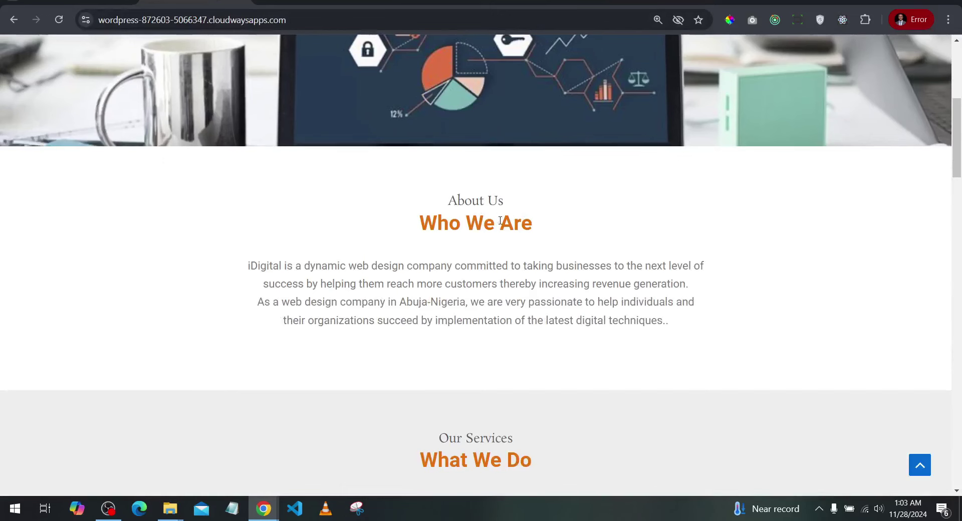
{"action": "left_click", "coordinate": [766, 1]}
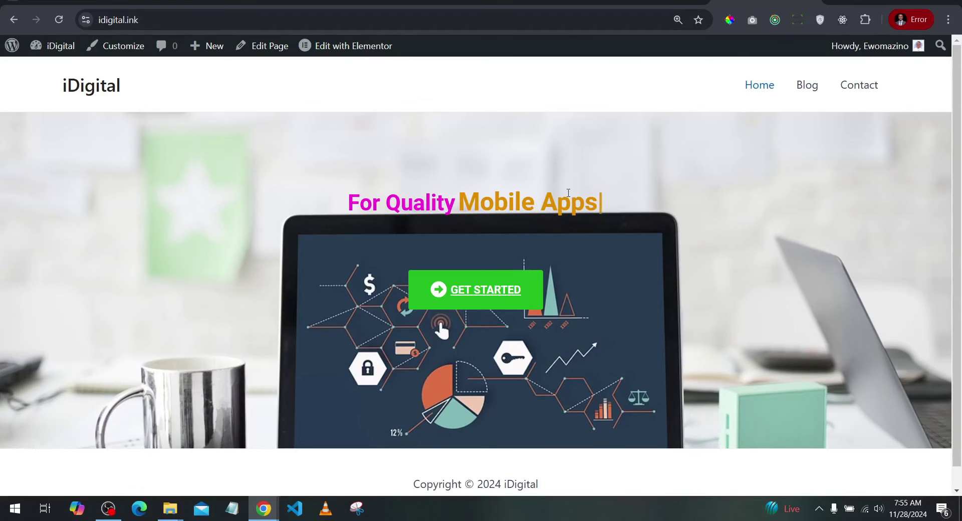
Step: Add a Flexbox section below the hero using the three-column structure with a wider middle column
{"action": "left_click", "coordinate": [651, 8]}
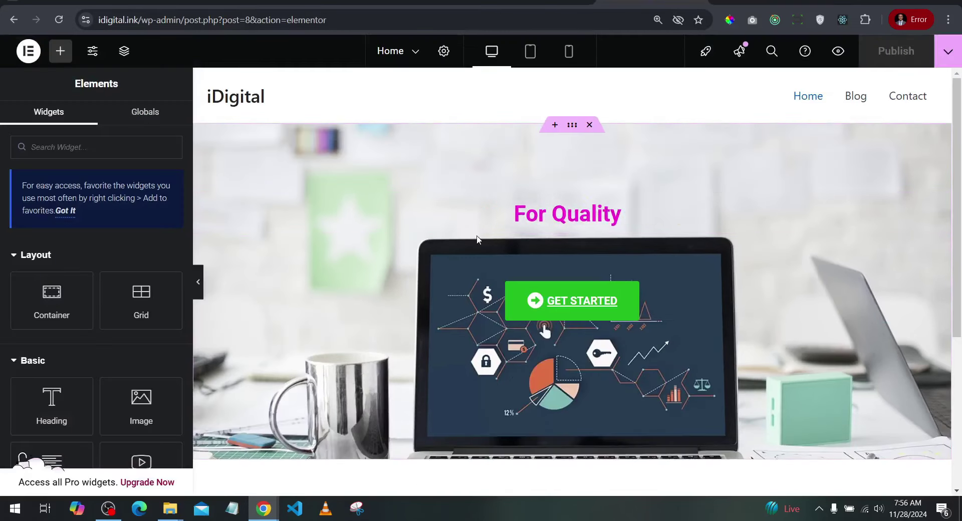
{"action": "scroll", "coordinate": [476, 240], "scroll_direction": "down", "scroll_amount": 4}
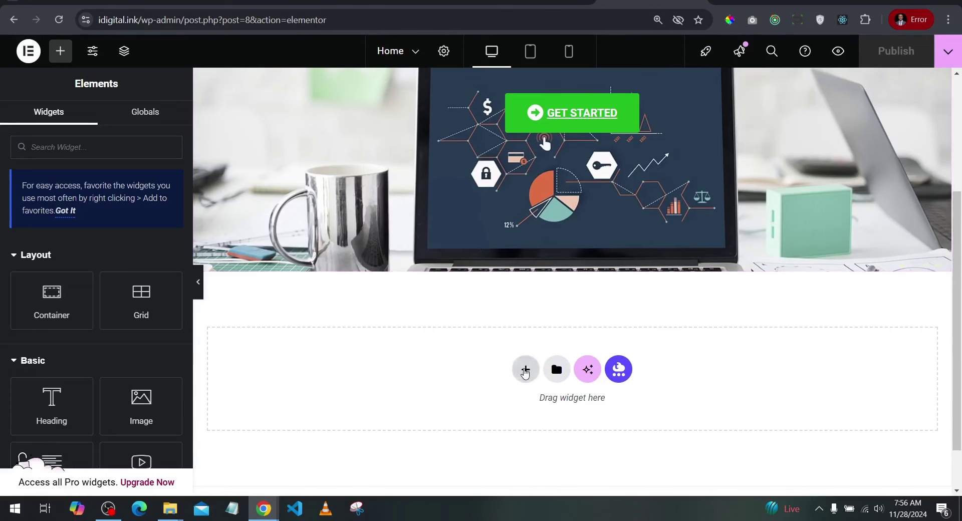
{"action": "left_click", "coordinate": [525, 371]}
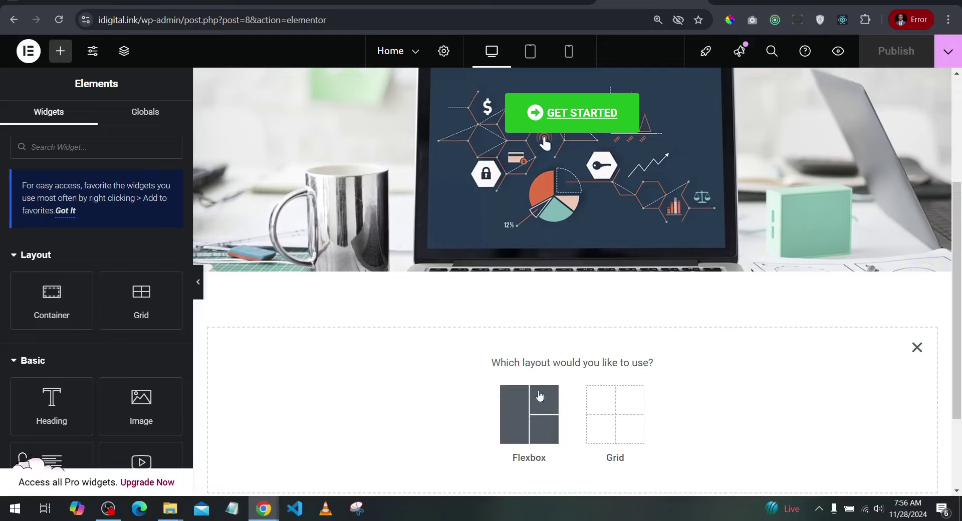
{"action": "scroll", "coordinate": [526, 413], "scroll_direction": "down", "scroll_amount": 1}
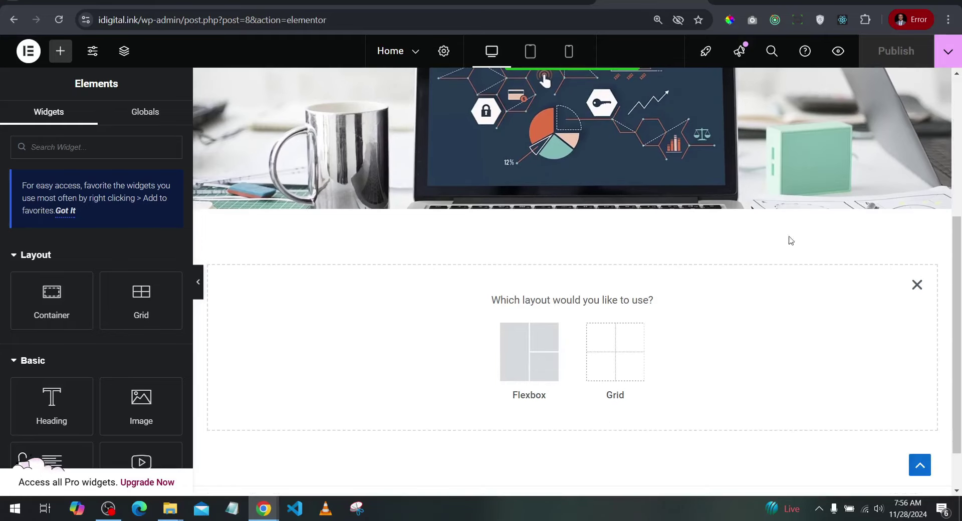
{"action": "left_click", "coordinate": [513, 351]}
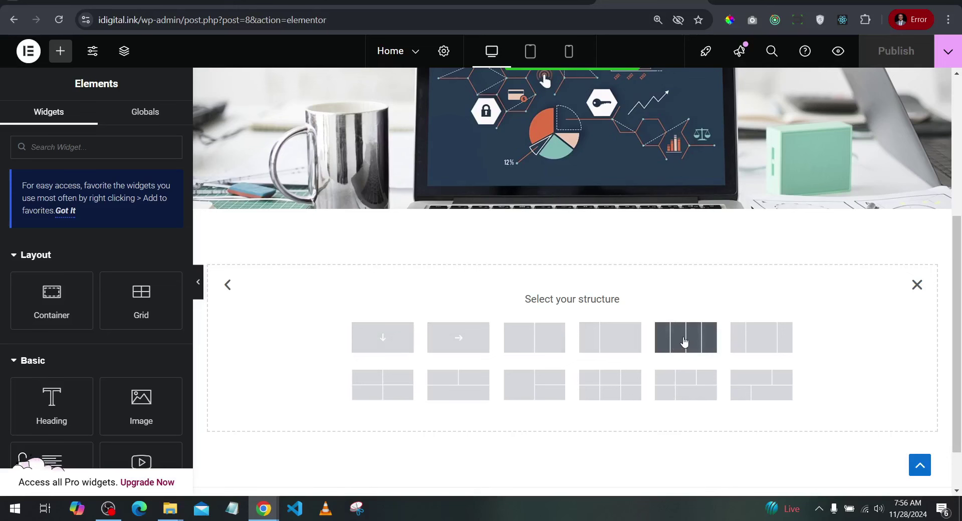
{"action": "left_click", "coordinate": [764, 341]}
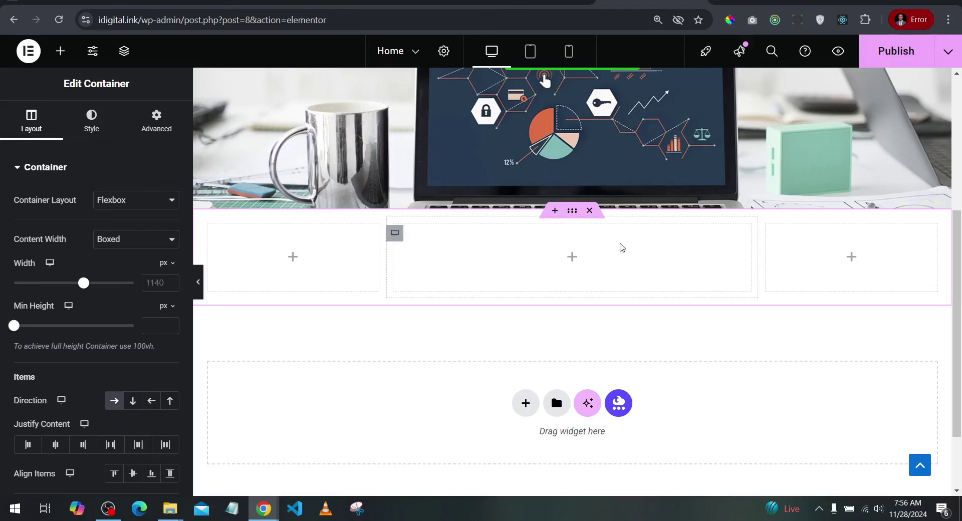
Step: Check the reference About Us section, then place an inner Container in the middle column
{"action": "left_click", "coordinate": [185, 2]}
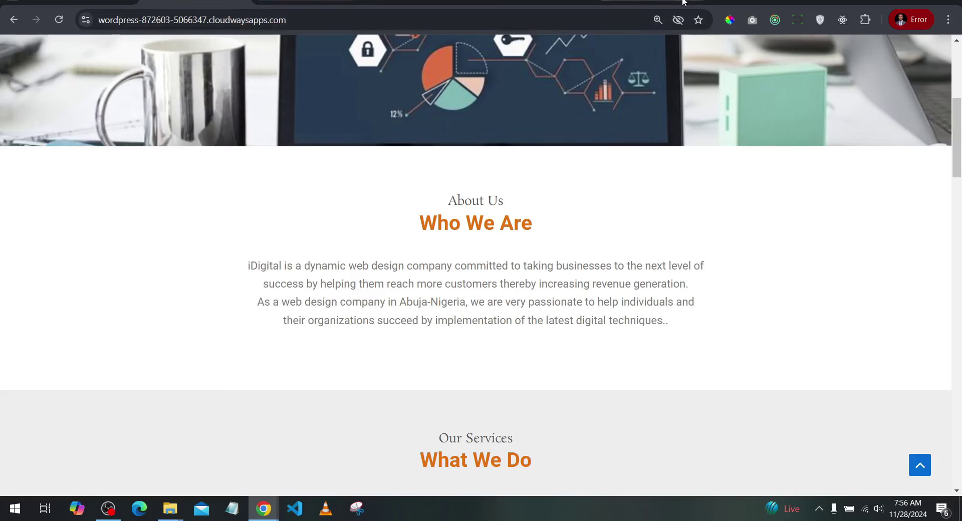
{"action": "left_click", "coordinate": [651, 2]}
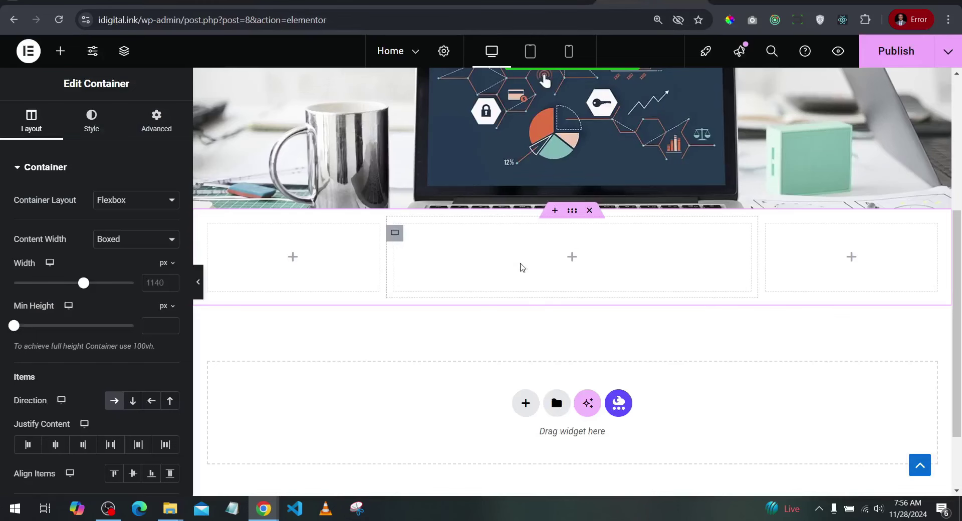
{"action": "left_click", "coordinate": [61, 55]}
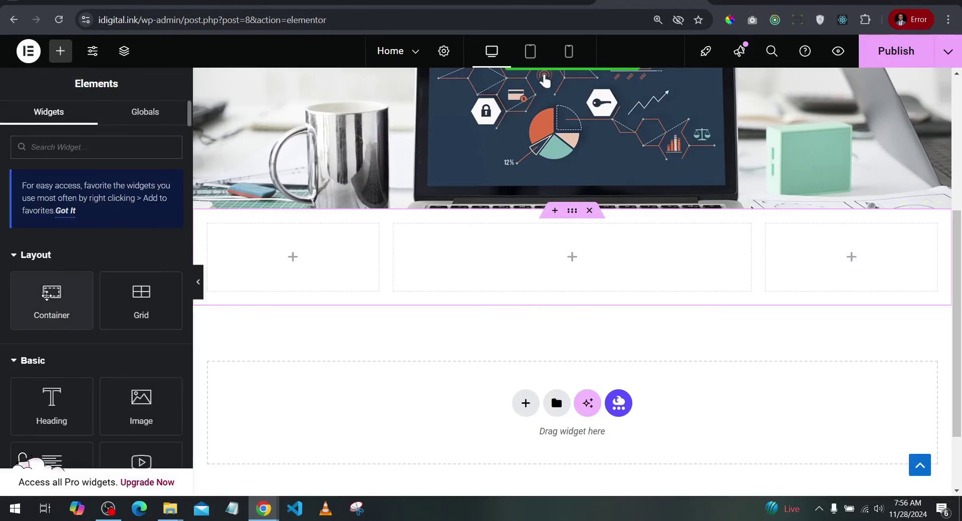
{"action": "left_click_drag", "start_coordinate": [47, 296], "coordinate": [520, 273]}
Step: Drop two stacked Heading widgets into the middle column's container
{"action": "left_click", "coordinate": [60, 51]}
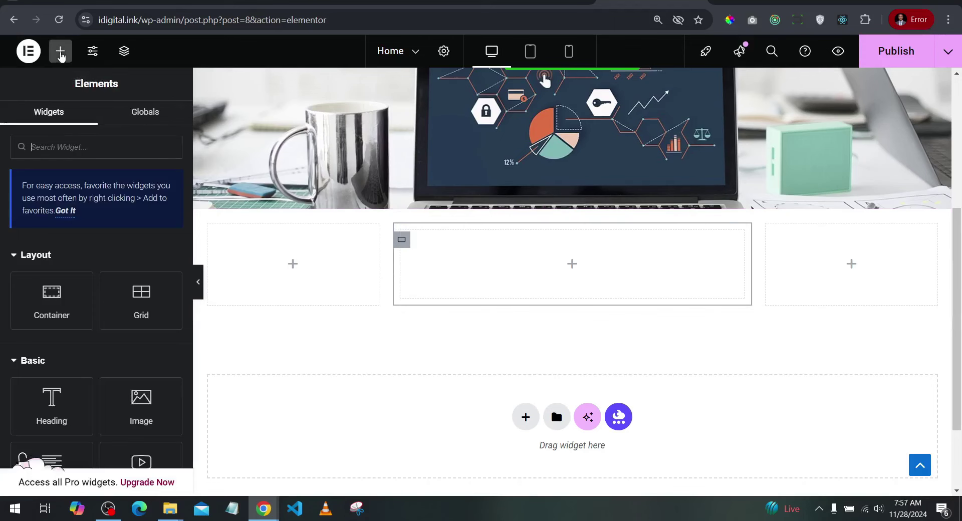
{"action": "left_click_drag", "start_coordinate": [52, 397], "coordinate": [586, 259]}
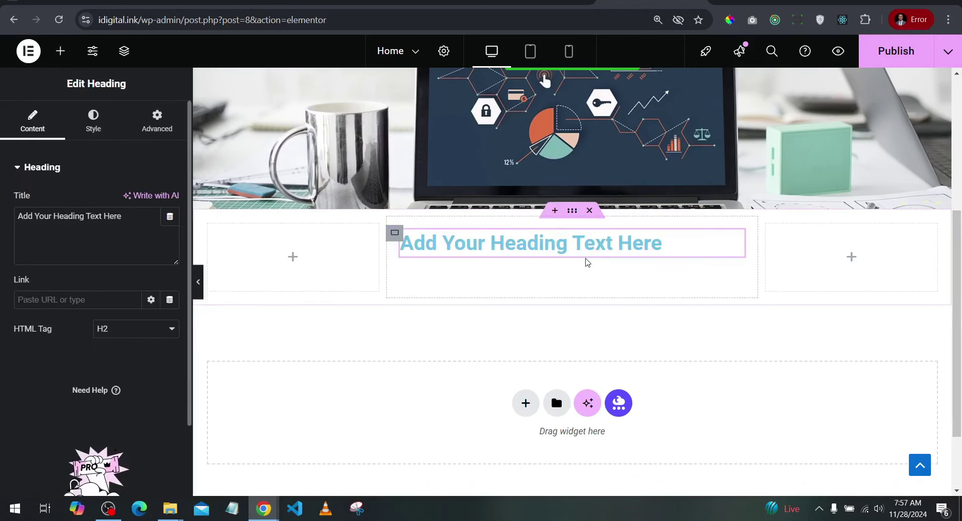
{"action": "left_click", "coordinate": [61, 53]}
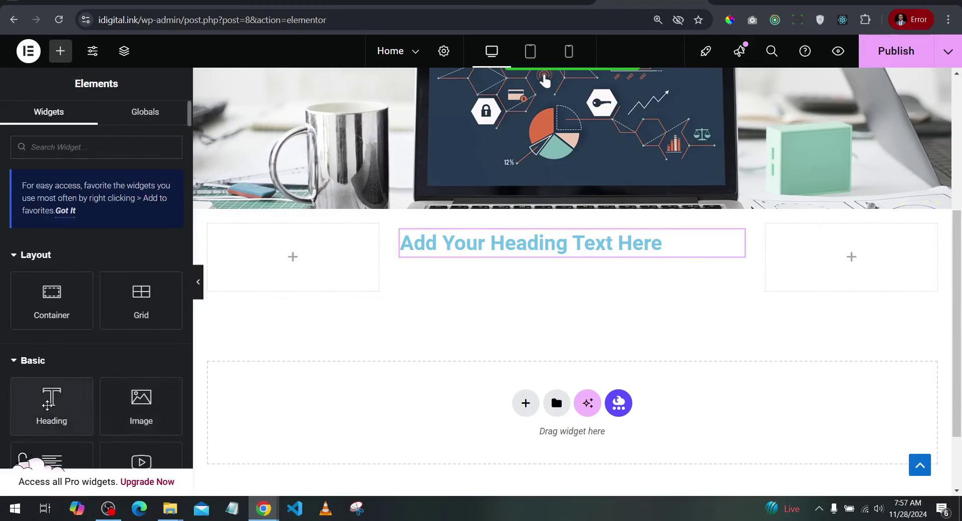
{"action": "left_click_drag", "start_coordinate": [48, 406], "coordinate": [542, 266]}
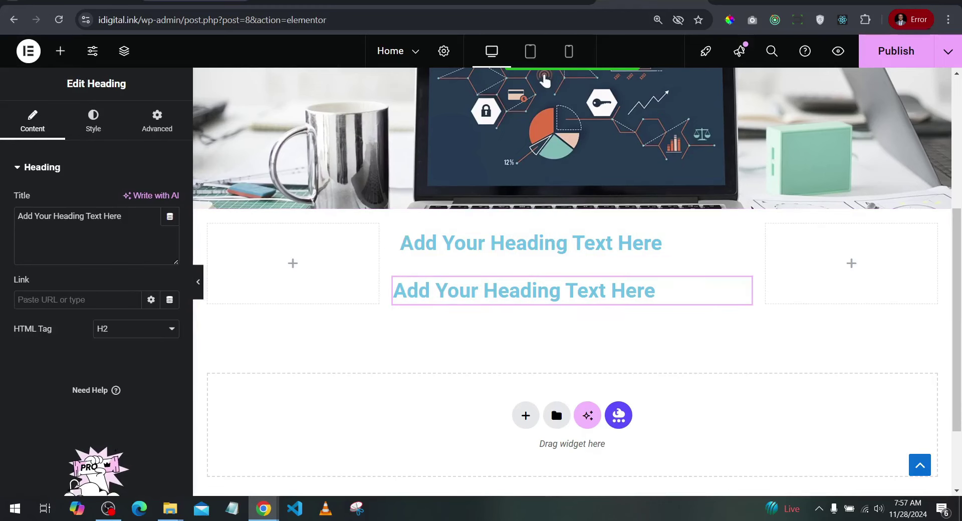
Step: Retitle the first heading 'About Us' after checking the reference site
{"action": "key", "text": "ctrl+Tab"}
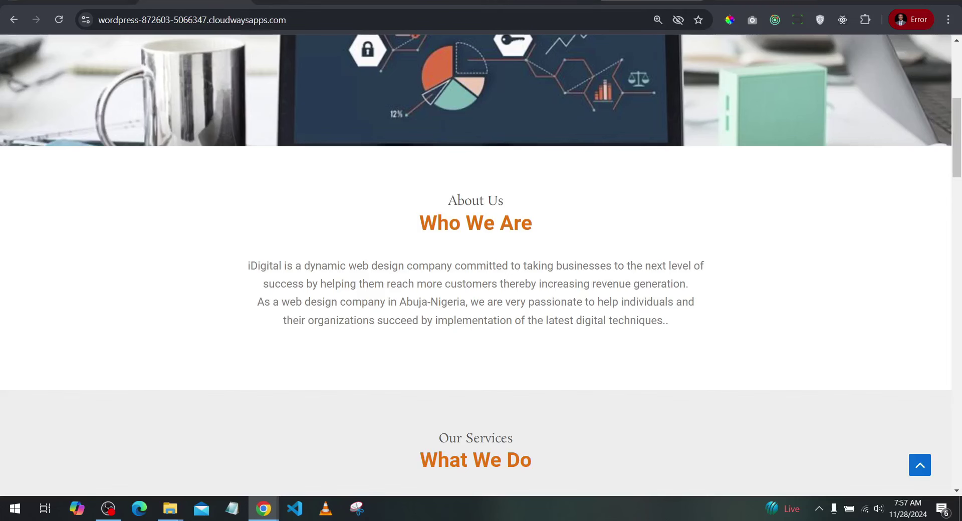
{"action": "left_click", "coordinate": [651, 3]}
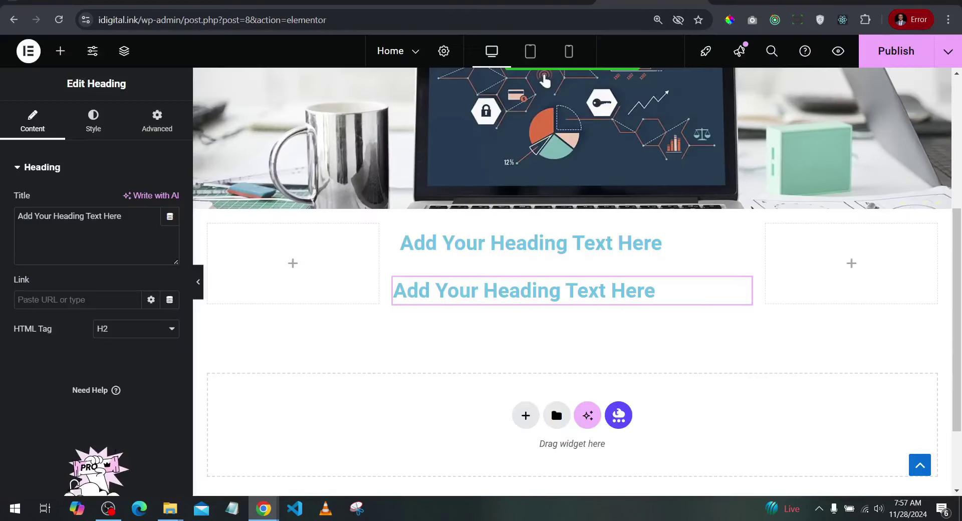
{"action": "left_click", "coordinate": [502, 248]}
{"action": "left_click", "coordinate": [136, 216]}
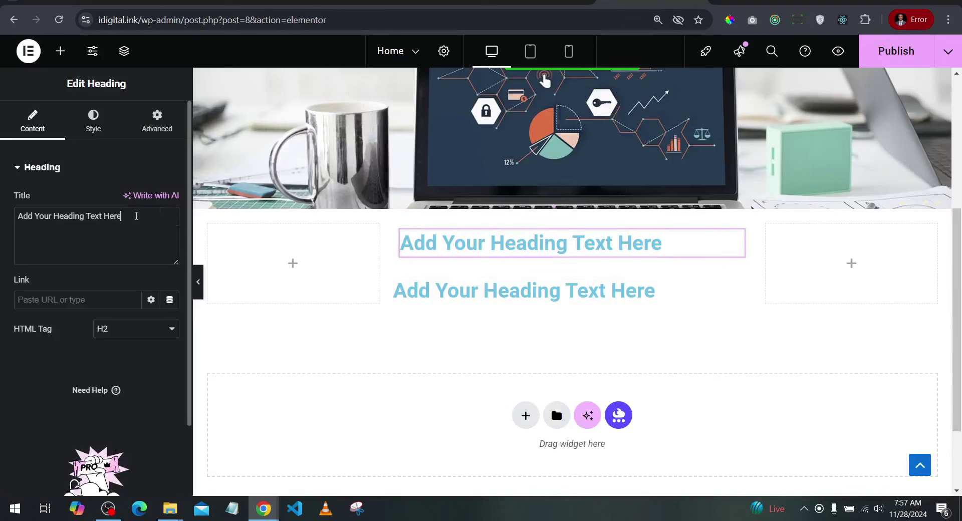
{"action": "key", "text": "ctrl+a"}
{"action": "type", "text": "A"}
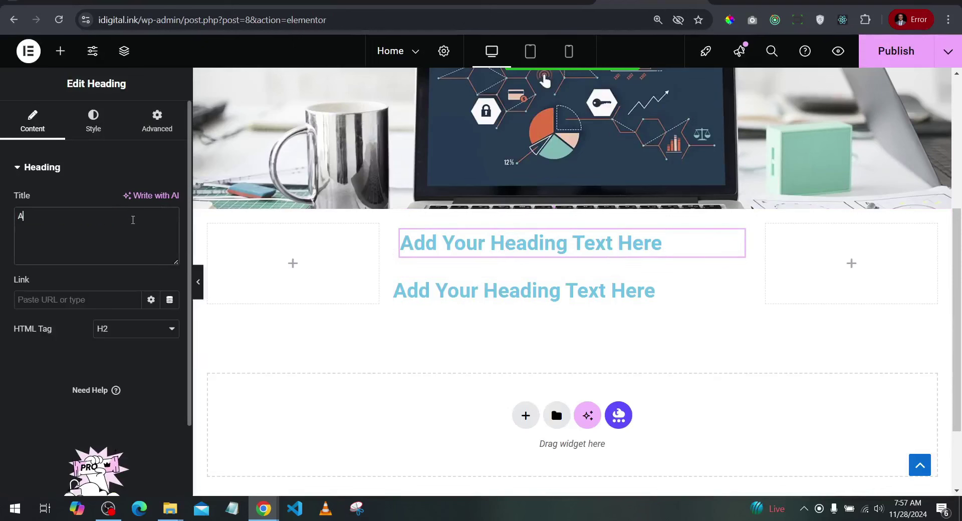
{"action": "type", "text": "bout"}
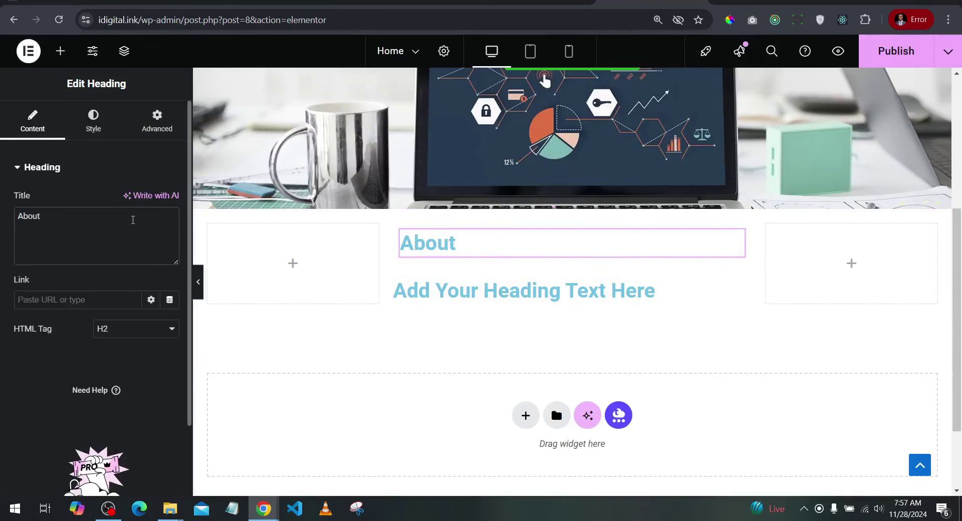
{"action": "type", "text": " Us"}
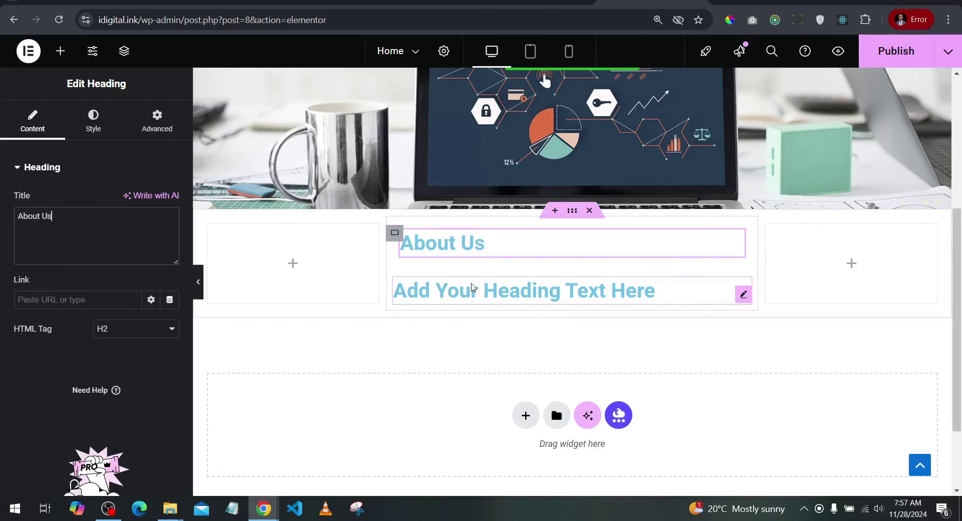
Step: Retitle the second heading 'Who We Are'
{"action": "left_click", "coordinate": [471, 286]}
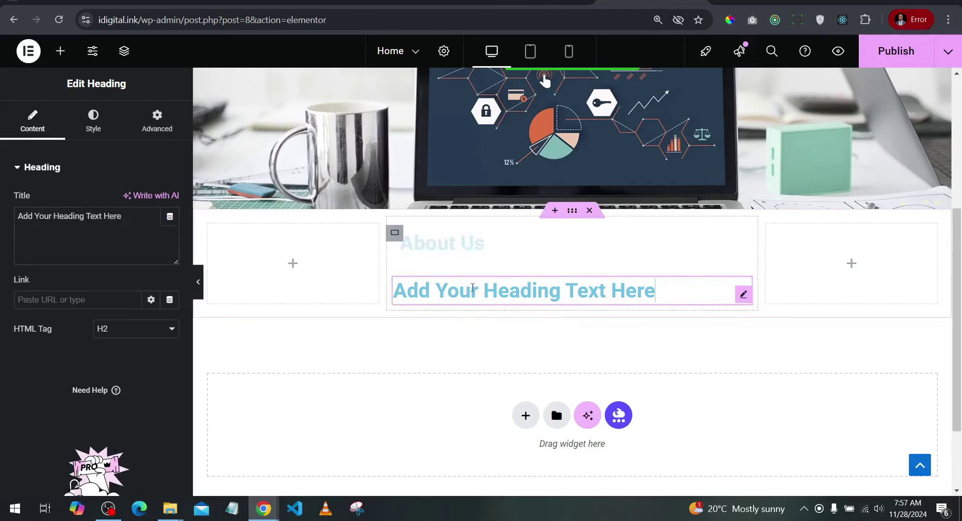
{"action": "triple_click", "coordinate": [117, 221]}
{"action": "type", "text": "W"}
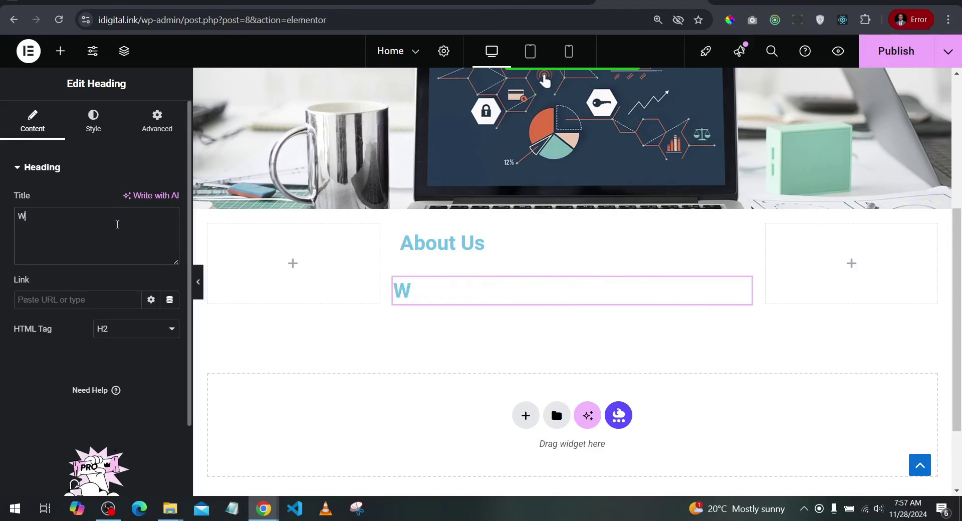
{"action": "type", "text": "ho W"}
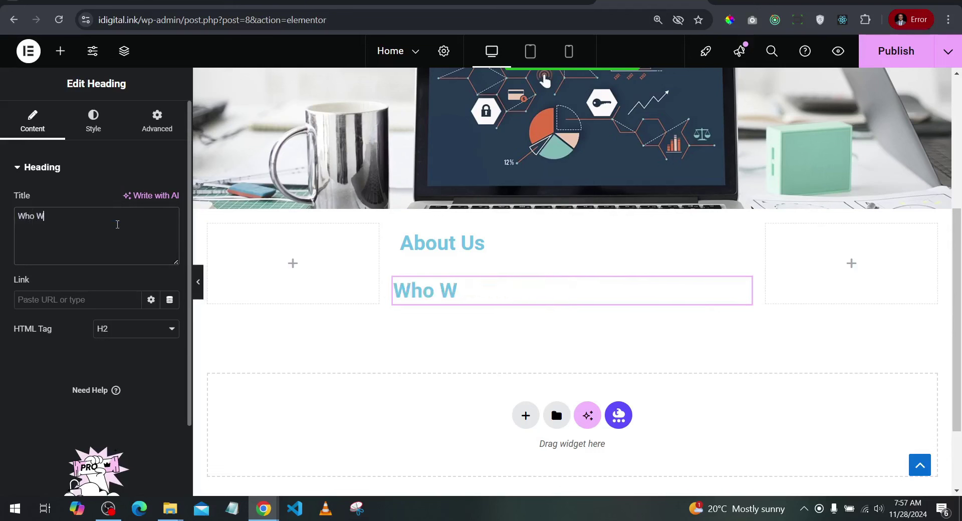
{"action": "type", "text": "e Are"}
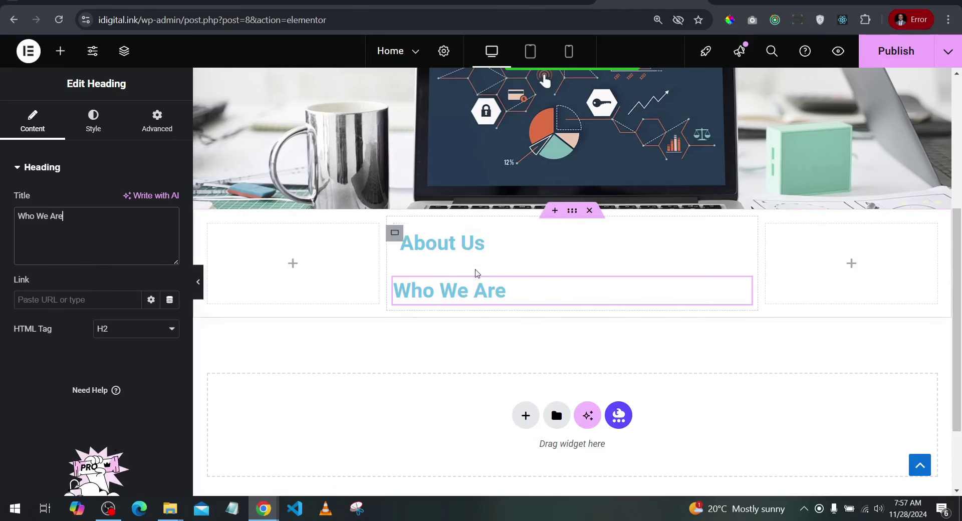
{"action": "left_click", "coordinate": [92, 124]}
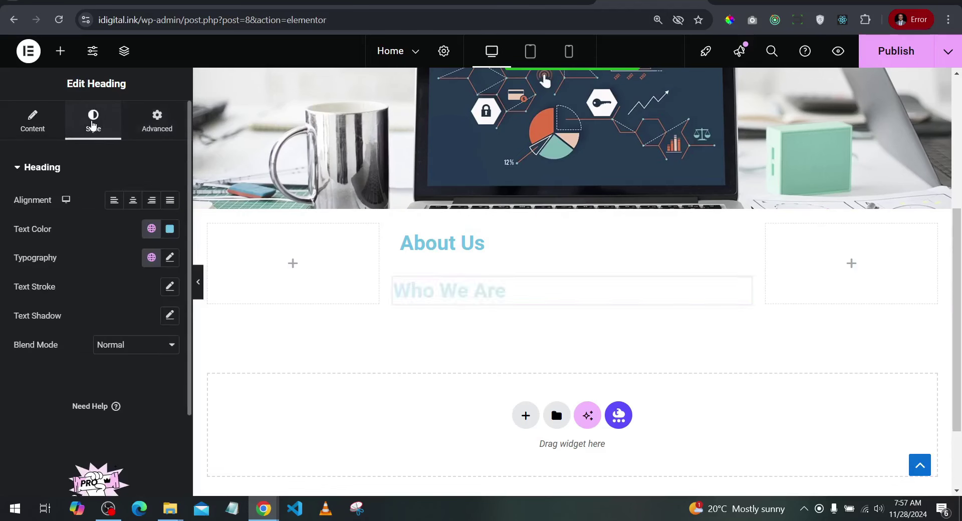
Step: Centre-align both the Who We Are and About Us headings
{"action": "left_click", "coordinate": [133, 201]}
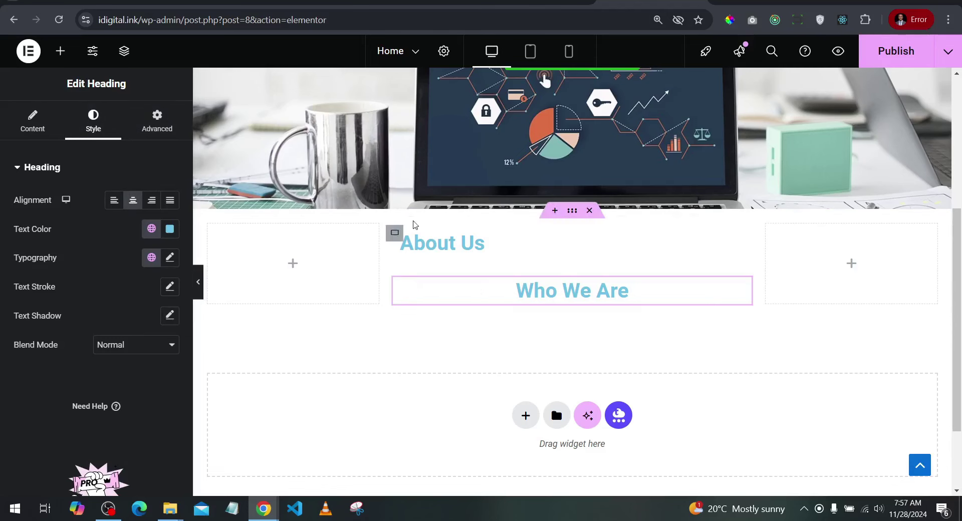
{"action": "left_click", "coordinate": [434, 245]}
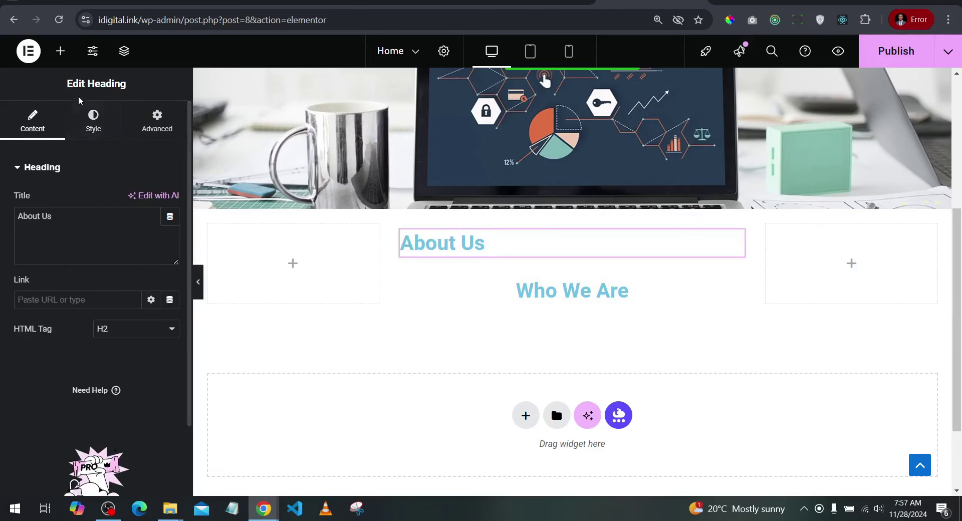
{"action": "left_click", "coordinate": [94, 121]}
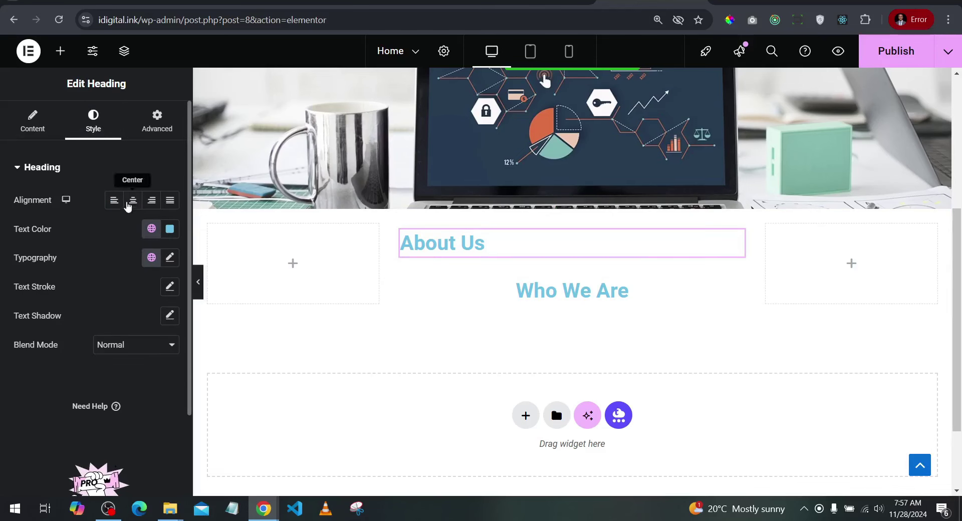
{"action": "left_click", "coordinate": [131, 201]}
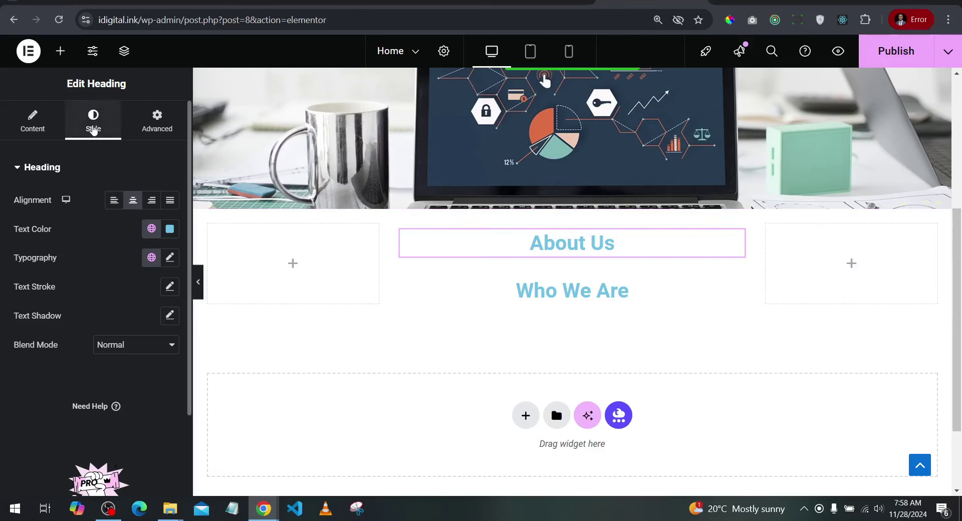
Step: Colour the About Us heading with global Theme Color 4 (dark slate)
{"action": "left_click", "coordinate": [170, 229]}
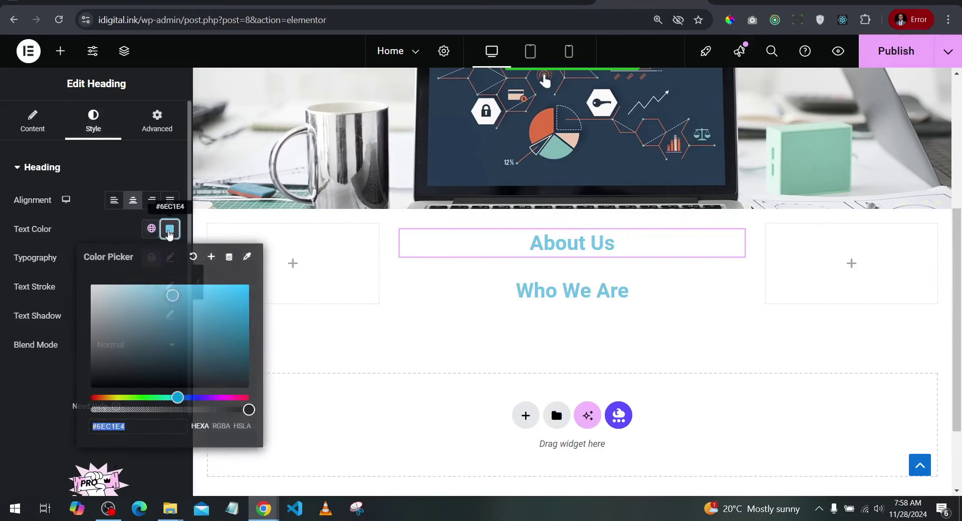
{"action": "left_click", "coordinate": [151, 230]}
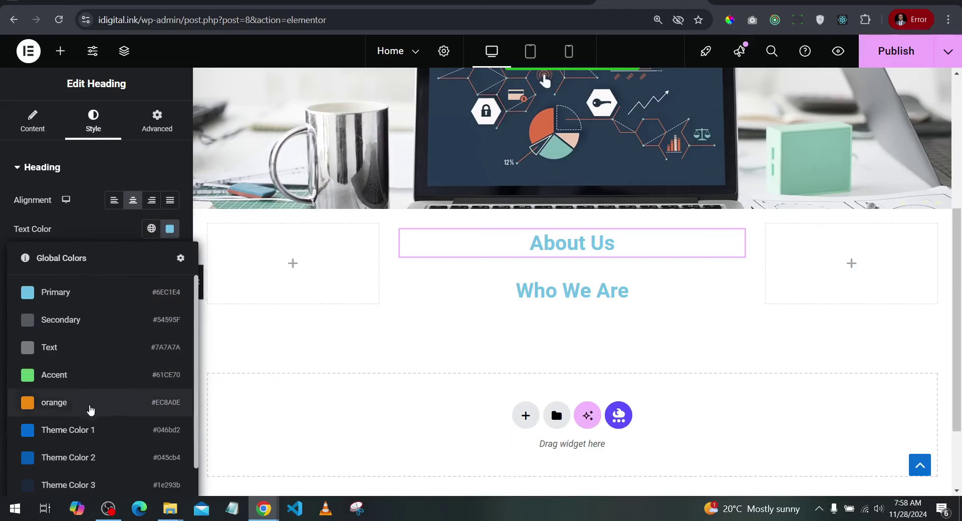
{"action": "scroll", "coordinate": [88, 370], "scroll_direction": "down", "scroll_amount": 3}
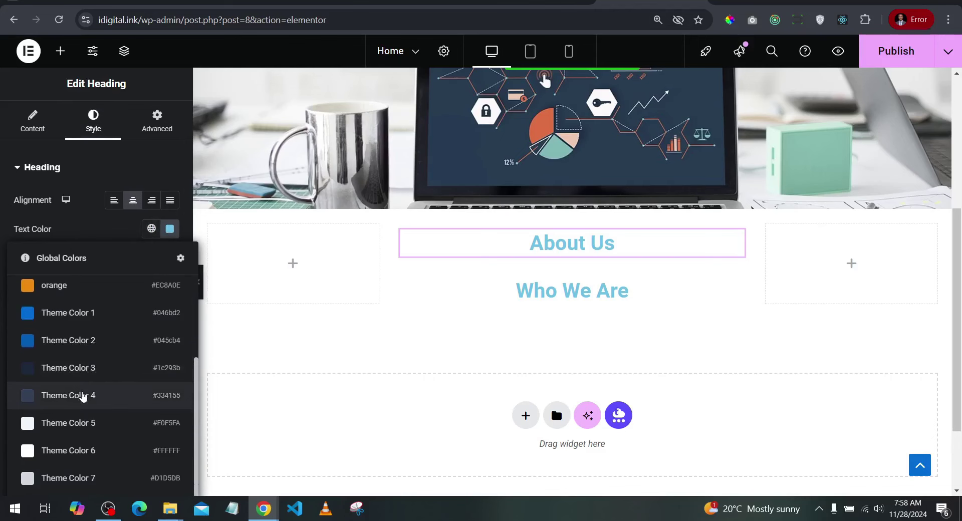
{"action": "left_click", "coordinate": [83, 396]}
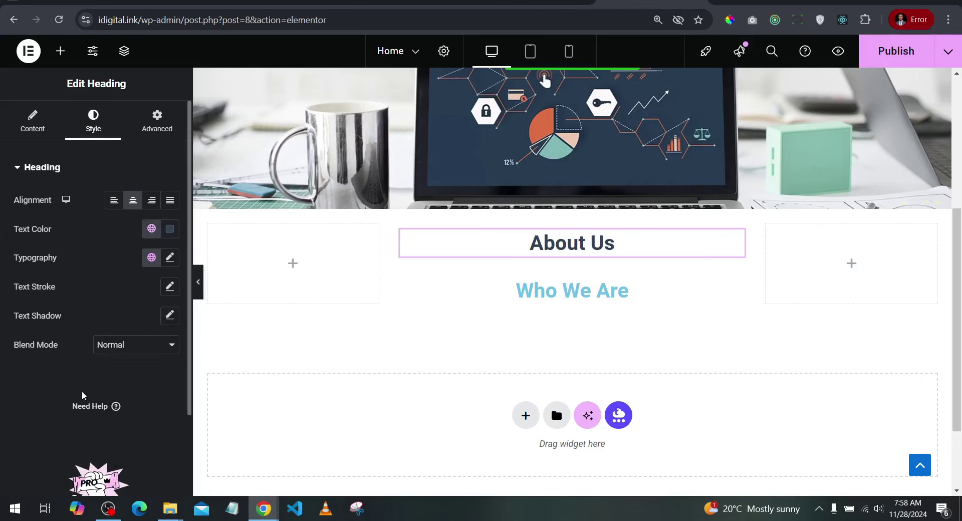
Step: Set About Us typography to Rosarivo, 17 px, weight 500 (Medium)
{"action": "left_click", "coordinate": [170, 258]}
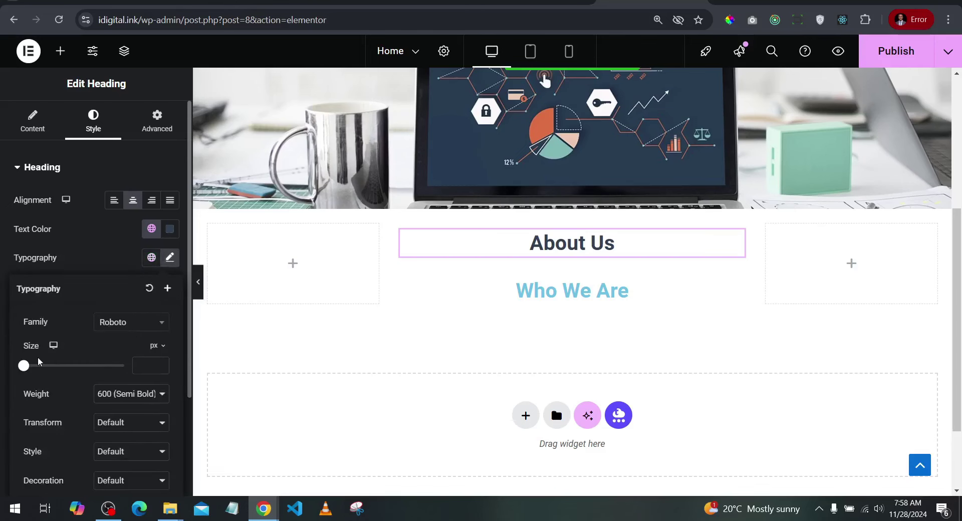
{"action": "left_click_drag", "start_coordinate": [24, 367], "coordinate": [34, 370]}
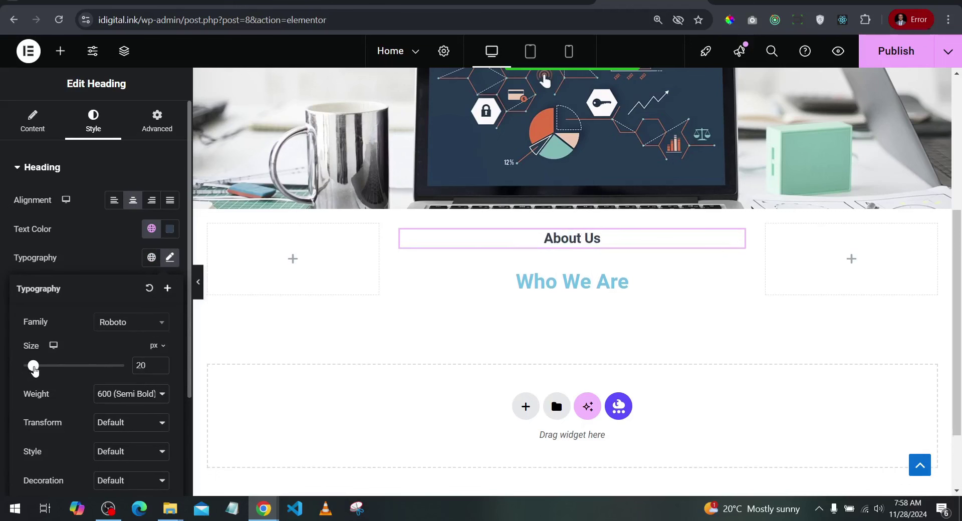
{"action": "left_click", "coordinate": [126, 323]}
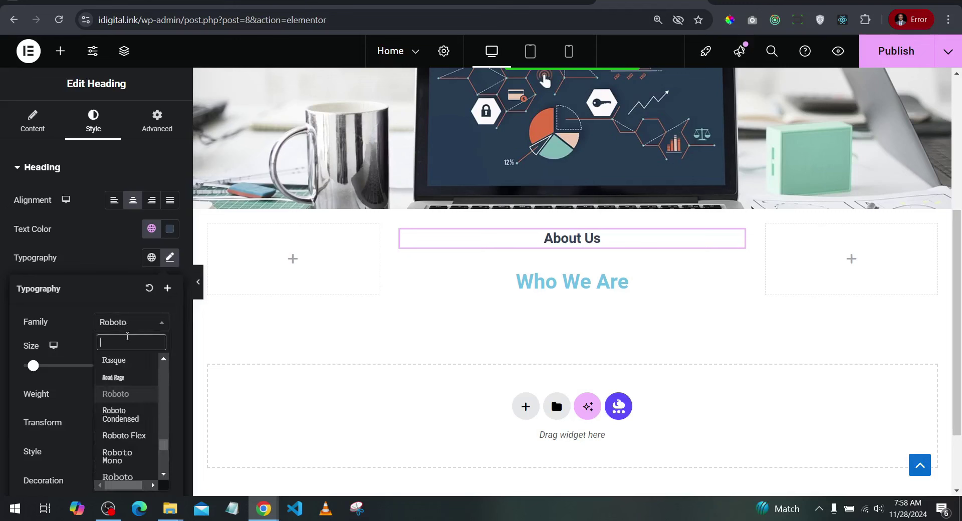
{"action": "type", "text": "rosa"}
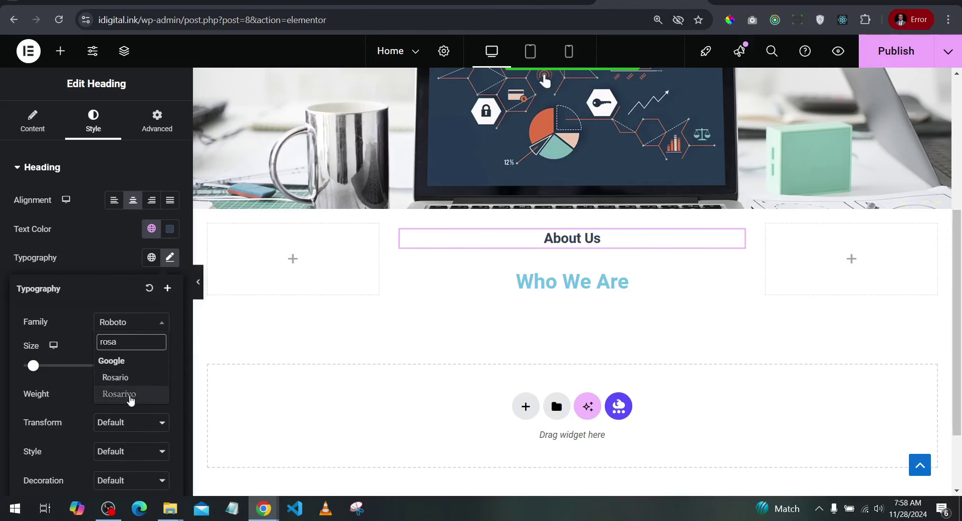
{"action": "left_click", "coordinate": [129, 399]}
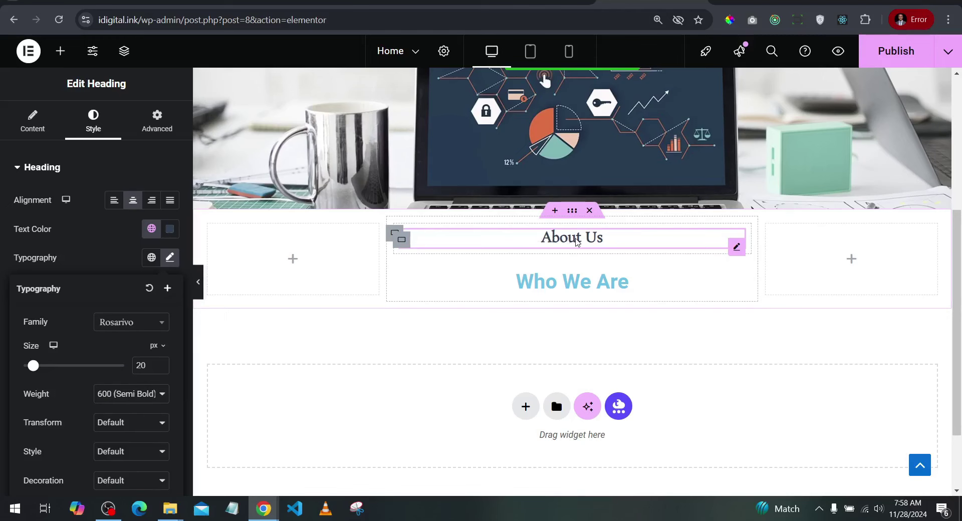
{"action": "left_click", "coordinate": [160, 370]}
{"action": "left_click", "coordinate": [160, 370]}
{"action": "left_click", "coordinate": [160, 370]}
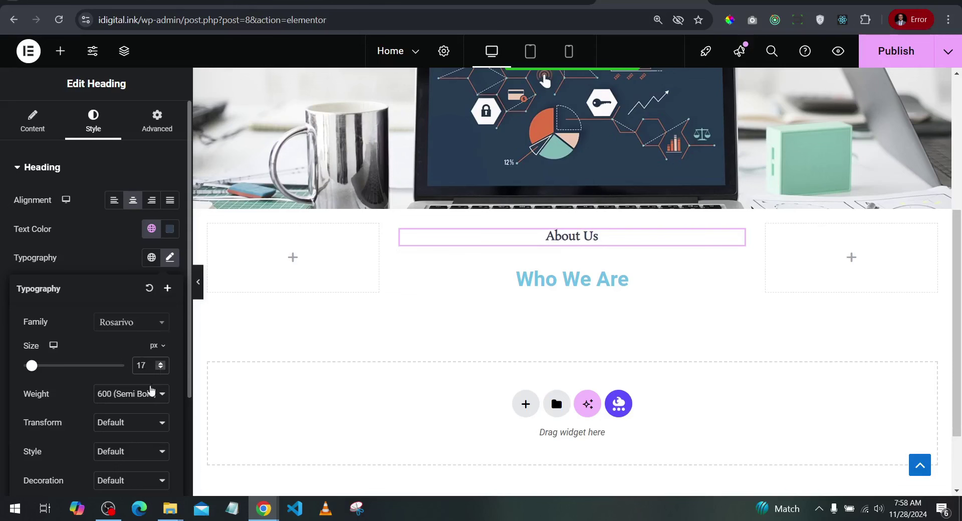
{"action": "left_click", "coordinate": [131, 393]}
{"action": "left_click", "coordinate": [126, 458]}
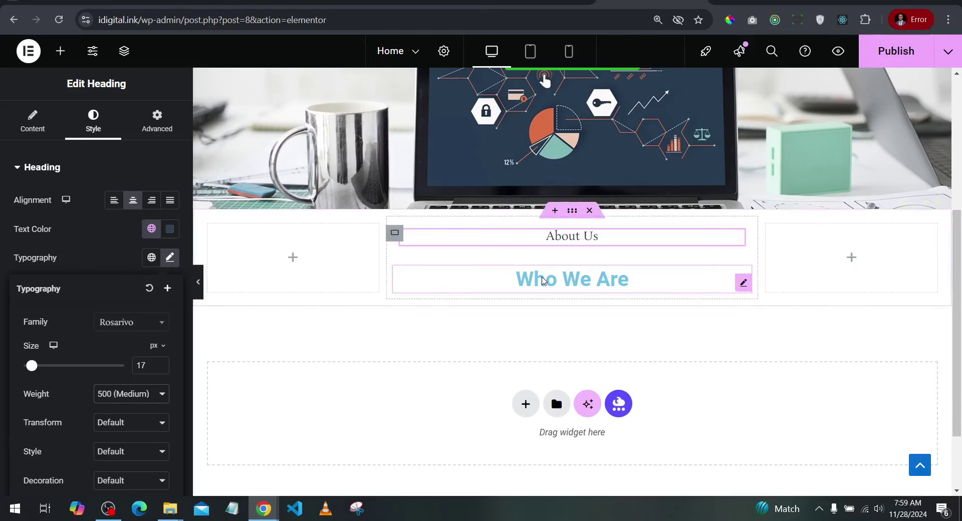
{"action": "left_click", "coordinate": [542, 284]}
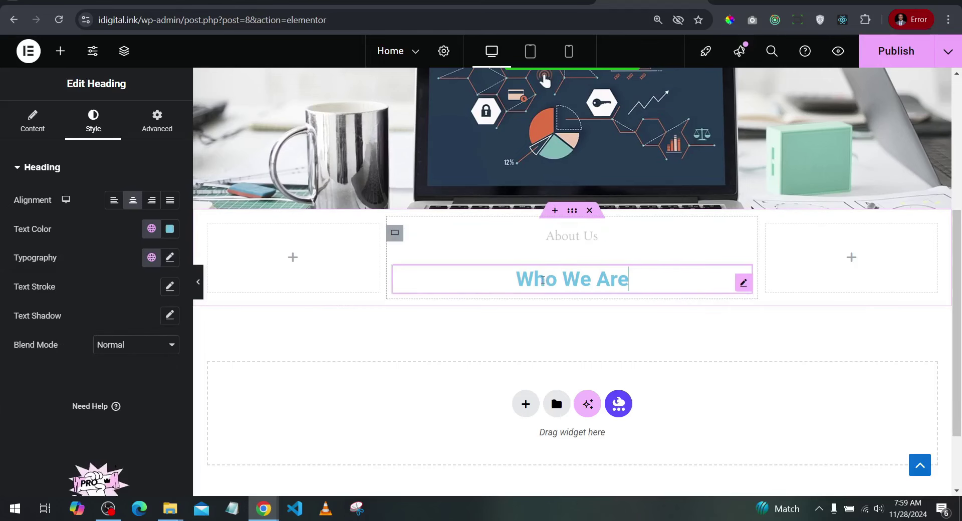
Step: Give the Who We Are heading the site's global orange text colour
{"action": "left_click", "coordinate": [151, 229]}
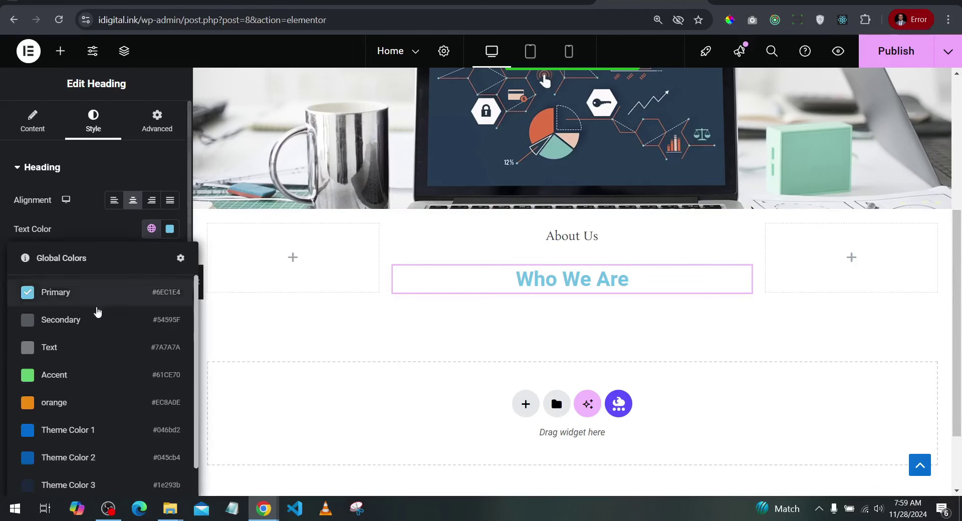
{"action": "left_click", "coordinate": [69, 402]}
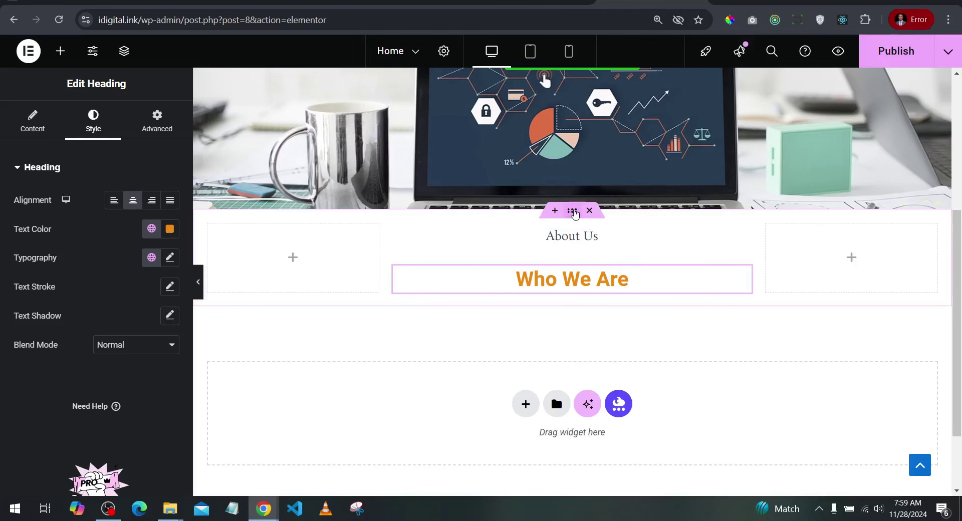
{"action": "left_click", "coordinate": [573, 211]}
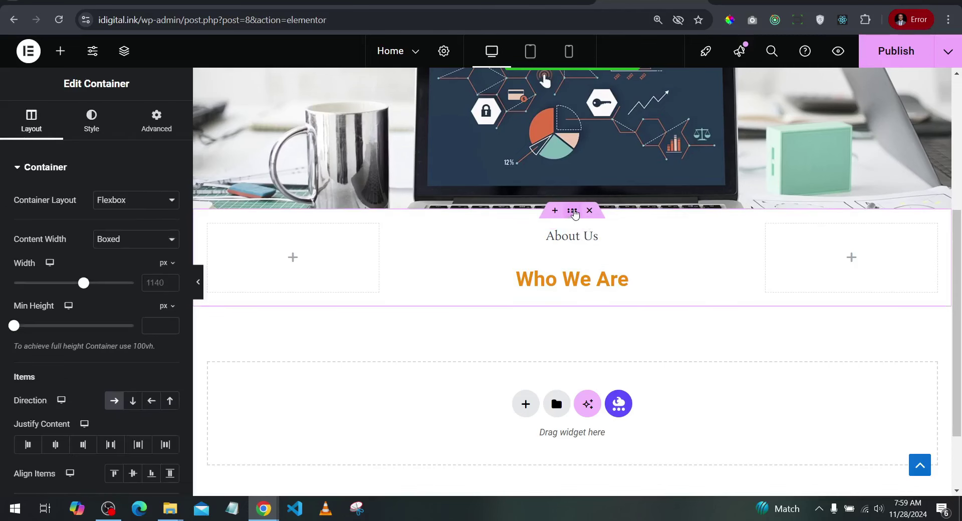
Step: Set the section's padding to 50, 0, 50, 0 px and preview it on the live site
{"action": "left_click", "coordinate": [159, 126]}
{"action": "left_click", "coordinate": [32, 268]}
{"action": "type", "text": "50"}
{"action": "left_click", "coordinate": [100, 268]}
{"action": "type", "text": "50"}
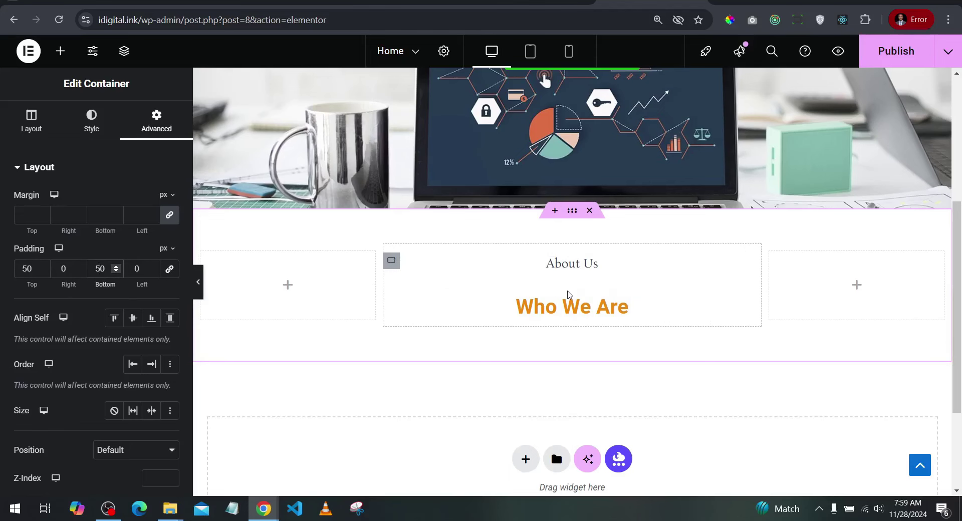
{"action": "left_click", "coordinate": [330, 7]}
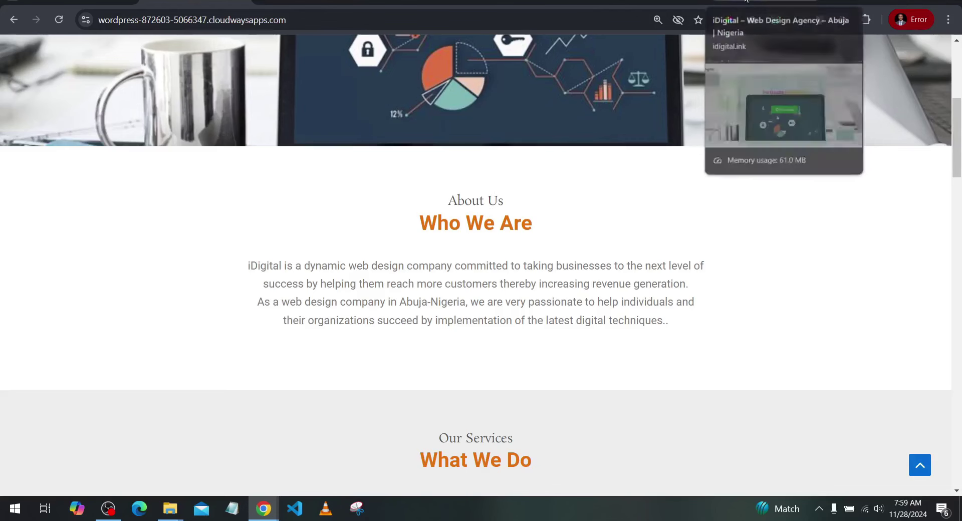
{"action": "left_click", "coordinate": [663, 2]}
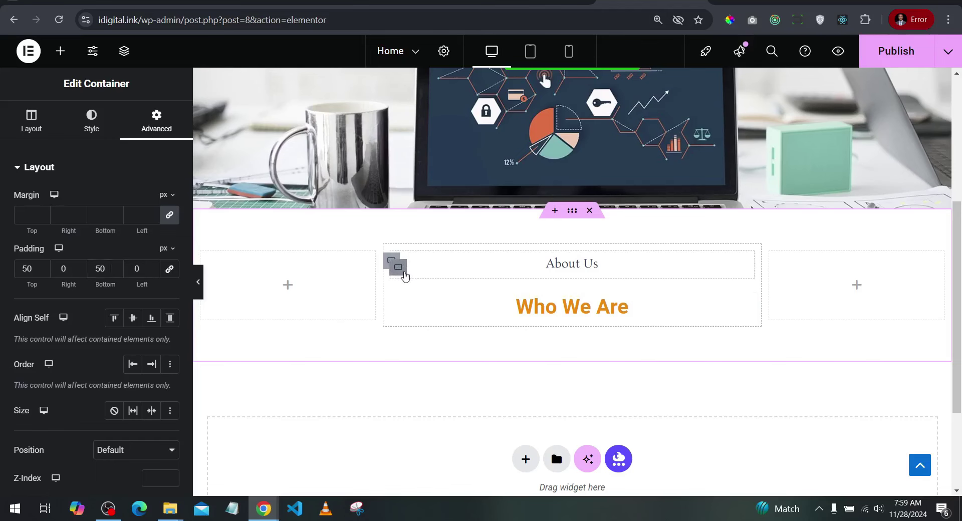
Step: Link the column and row gap values of the container holding both headings
{"action": "left_click", "coordinate": [397, 267]}
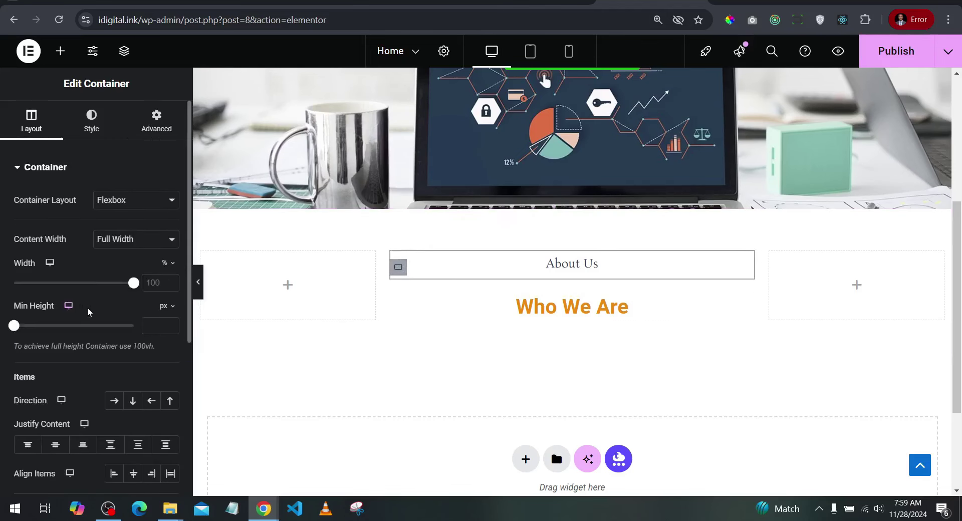
{"action": "scroll", "coordinate": [92, 312], "scroll_direction": "down", "scroll_amount": 2}
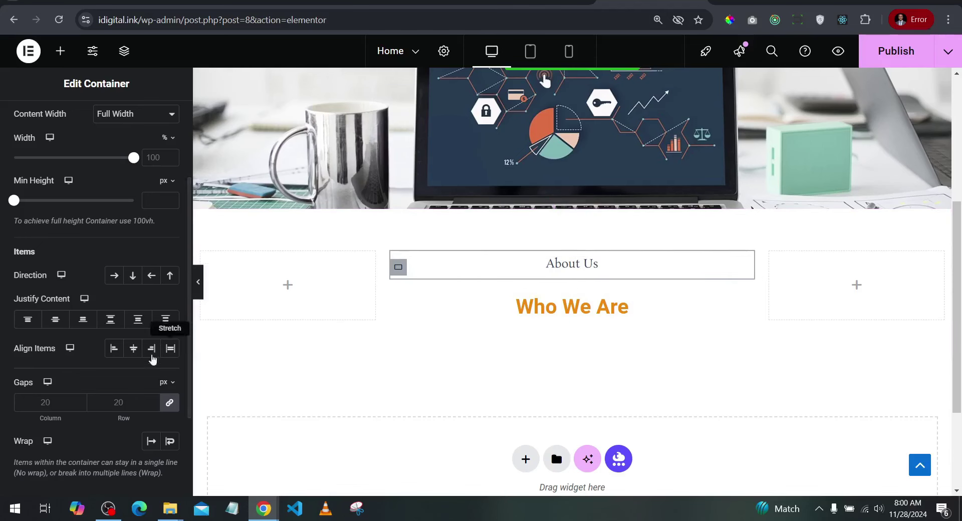
{"action": "left_click", "coordinate": [170, 404]}
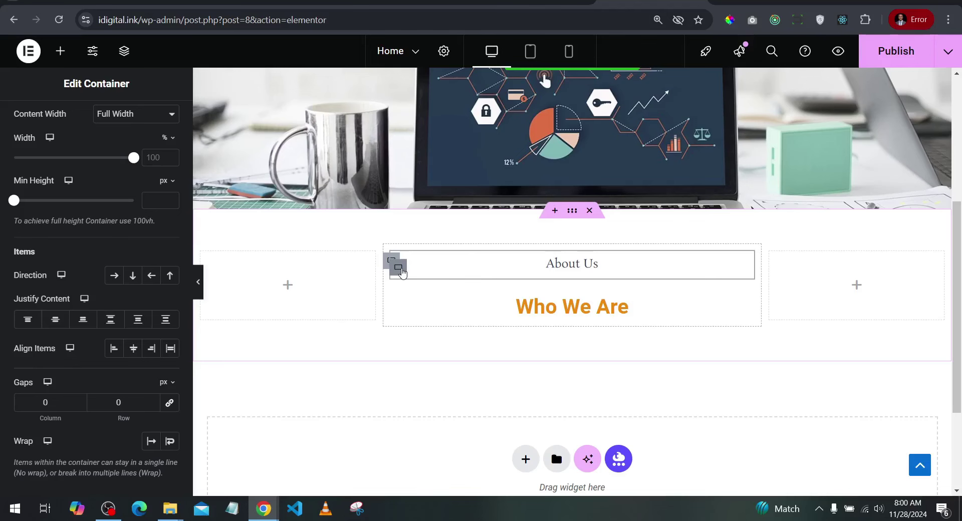
{"action": "left_click", "coordinate": [169, 404]}
{"action": "left_click", "coordinate": [525, 308]}
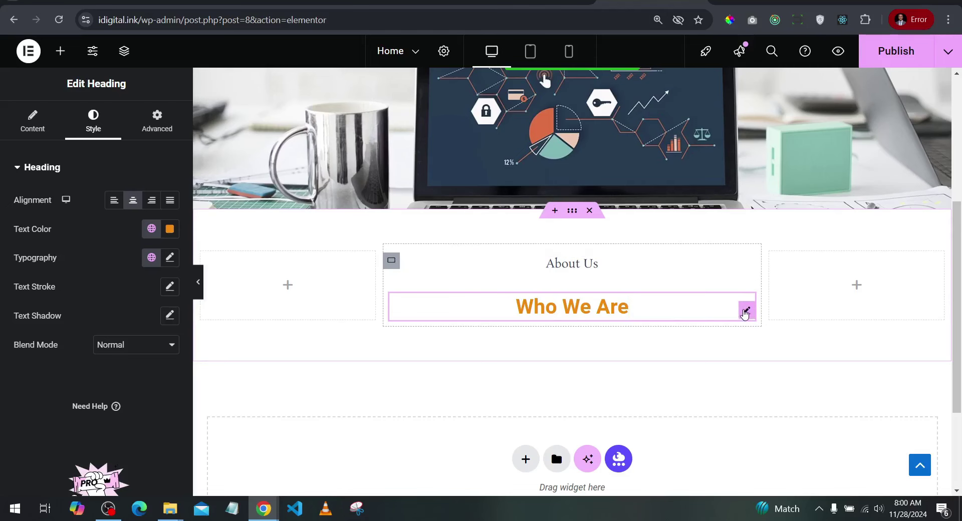
Step: Reposition the Who We Are heading within the heading container
{"action": "left_click", "coordinate": [294, 309]}
{"action": "scroll", "coordinate": [95, 301], "scroll_direction": "down", "scroll_amount": 5}
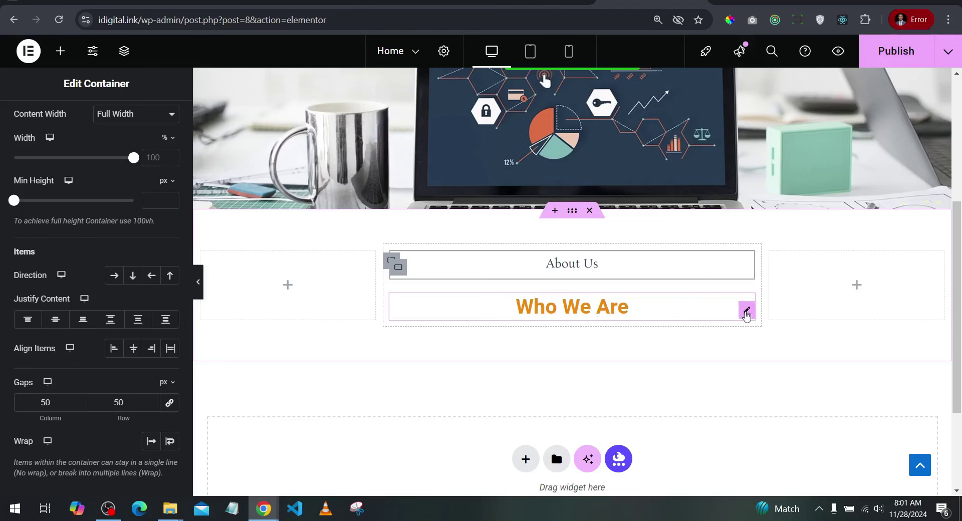
{"action": "left_click_drag", "start_coordinate": [734, 294], "coordinate": [692, 279]}
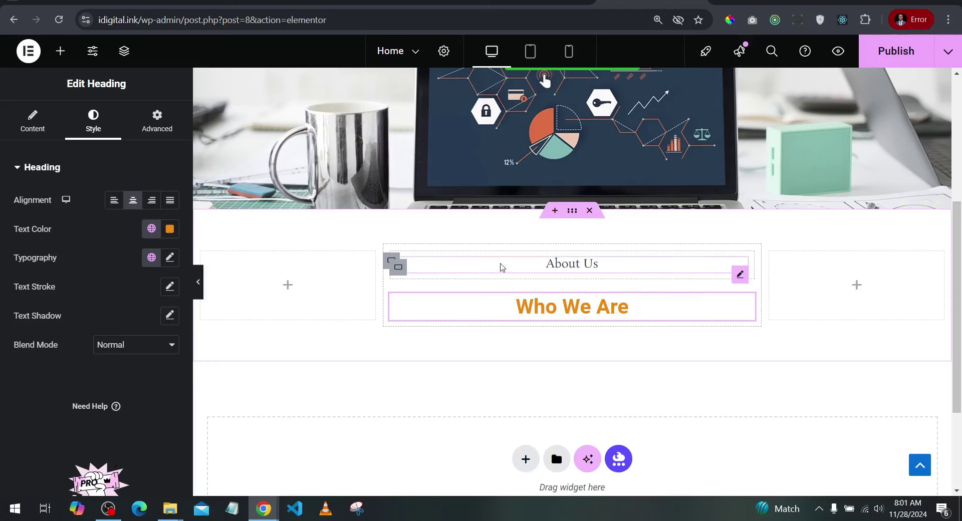
{"action": "left_click_drag", "start_coordinate": [745, 311], "coordinate": [605, 271]}
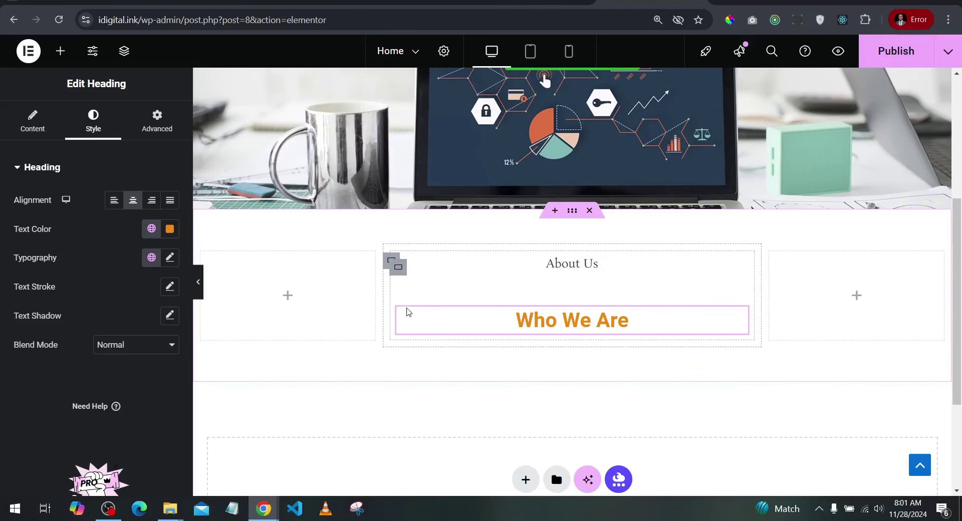
Step: Set the middle column's linked gaps to 0 px, then copy the reference About Us paragraph
{"action": "left_click", "coordinate": [399, 271]}
{"action": "scroll", "coordinate": [86, 371], "scroll_direction": "down", "scroll_amount": 3}
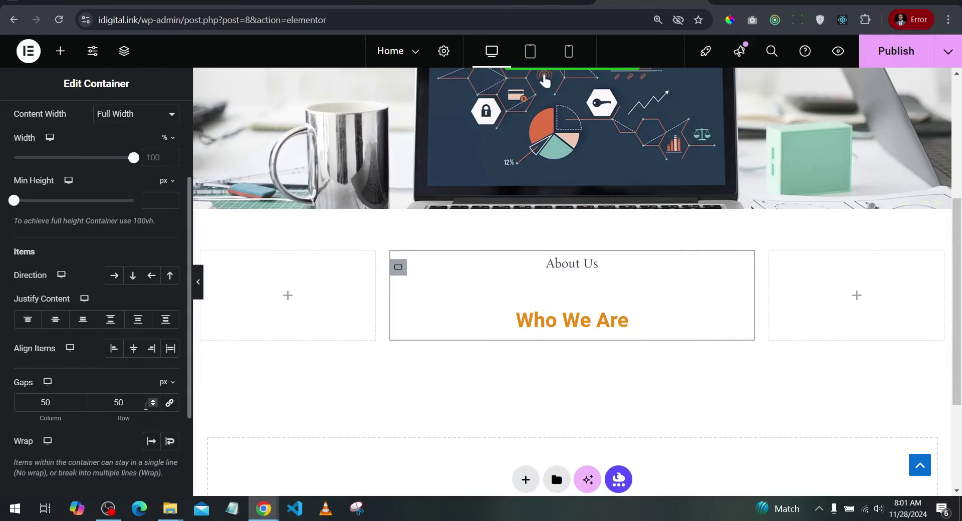
{"action": "left_click", "coordinate": [169, 403]}
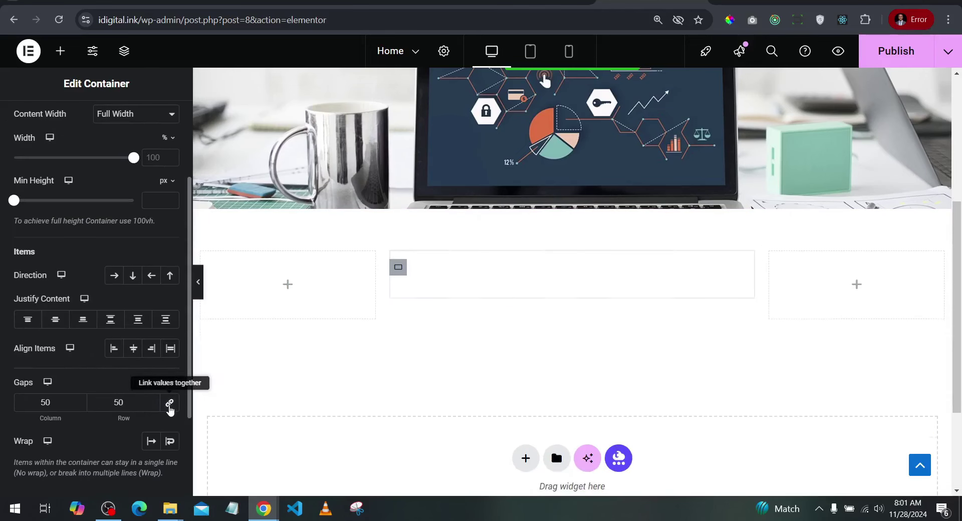
{"action": "left_click_drag", "start_coordinate": [127, 399], "coordinate": [106, 400]}
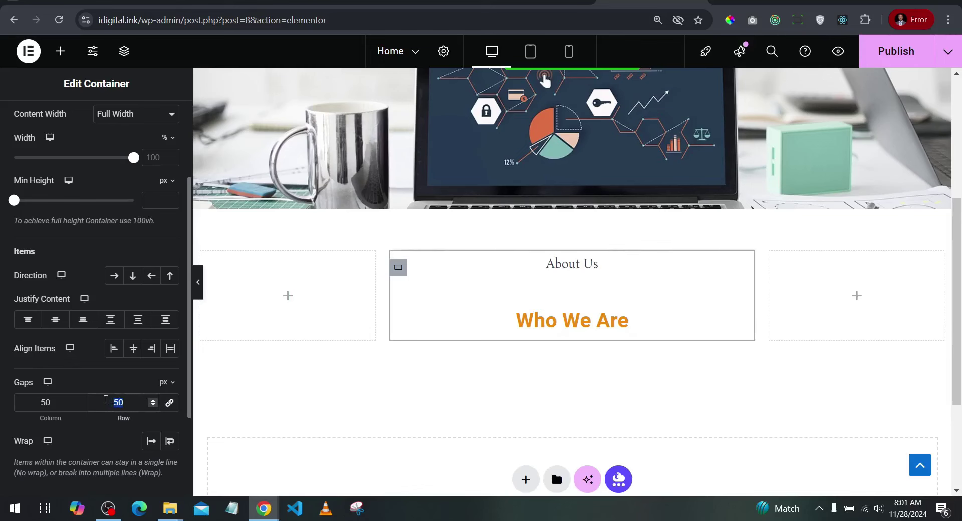
{"action": "type", "text": "0"}
{"action": "left_click", "coordinate": [23, 398]}
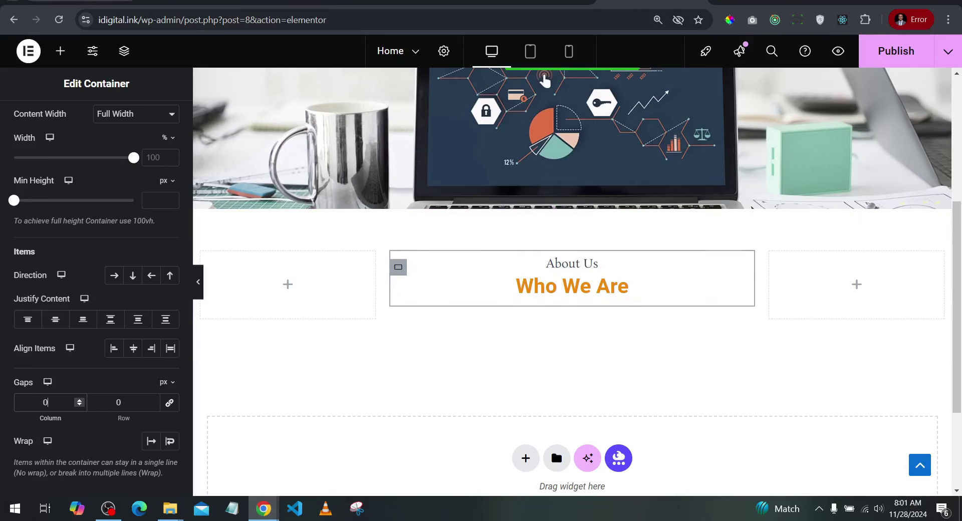
{"action": "left_click", "coordinate": [235, 2]}
{"action": "left_click_drag", "start_coordinate": [615, 320], "coordinate": [273, 266]}
{"action": "key", "text": "ctrl+c"}
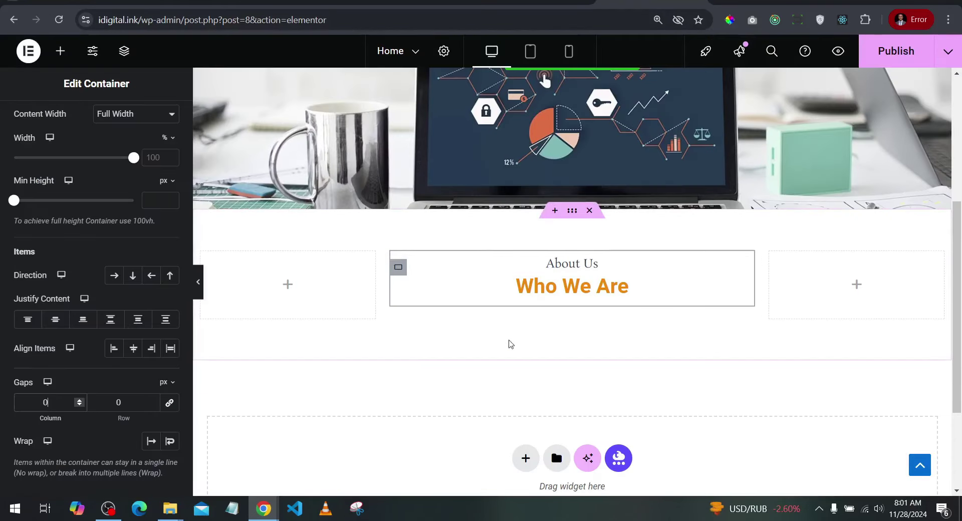
Step: Add a Text Editor under 'Who We Are', paste the iDigital web design paragraph, and centre it
{"action": "left_click", "coordinate": [60, 51]}
{"action": "scroll", "coordinate": [87, 379], "scroll_direction": "down", "scroll_amount": 3}
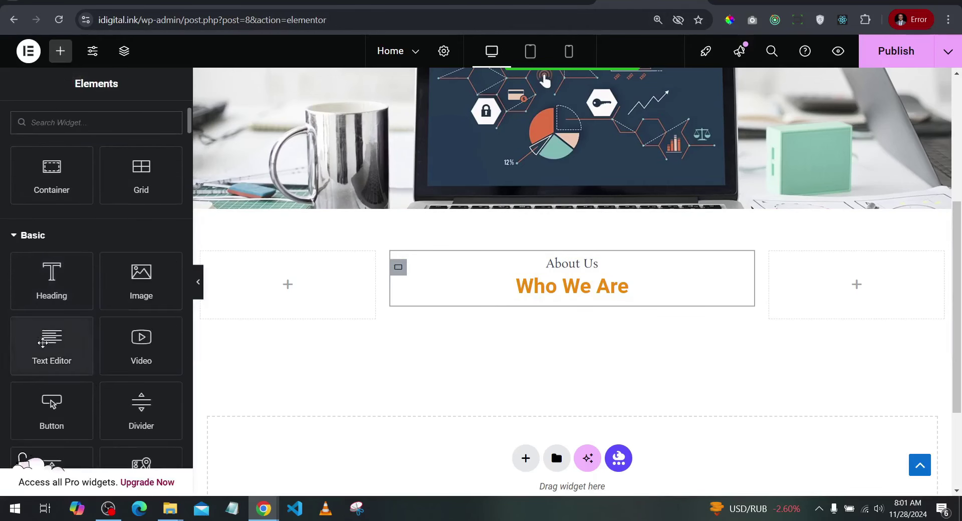
{"action": "left_click_drag", "start_coordinate": [43, 342], "coordinate": [572, 304]}
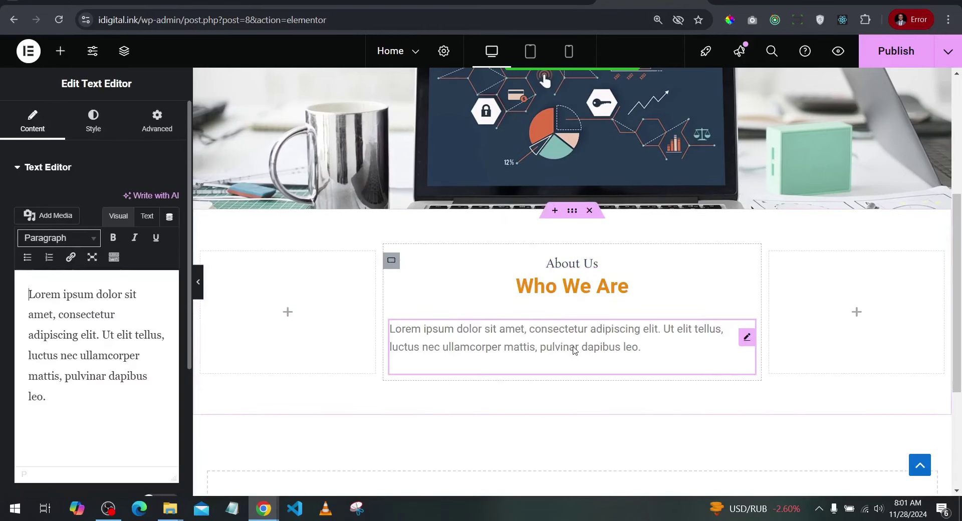
{"action": "triple_click", "coordinate": [71, 401]}
{"action": "key", "text": "ctrl+v"}
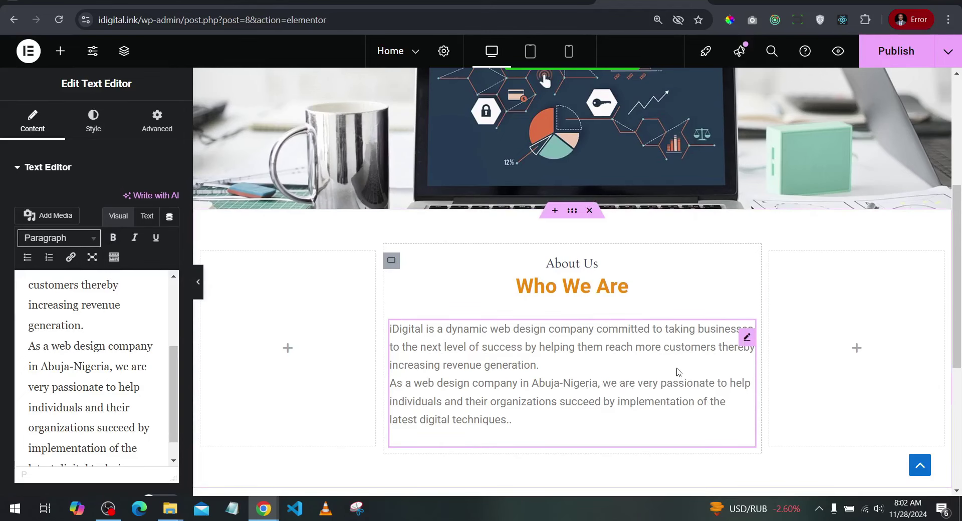
{"action": "left_click", "coordinate": [102, 120]}
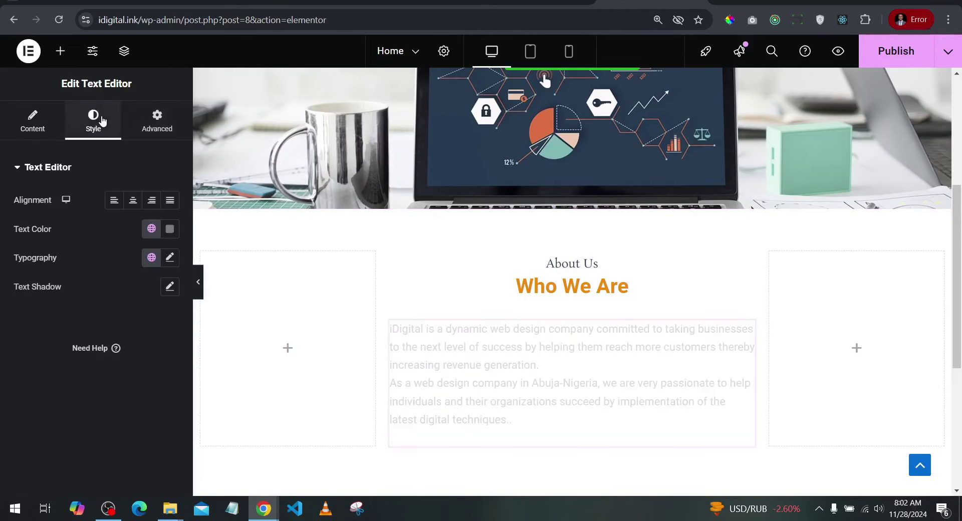
{"action": "left_click", "coordinate": [133, 201]}
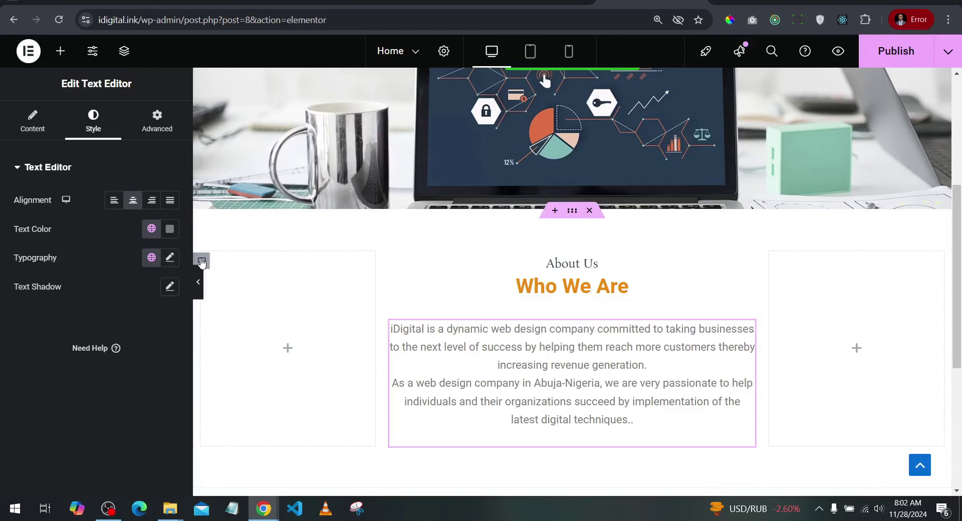
Step: Resize the side columns to 20% width each and the middle About Us column to 60%
{"action": "left_click", "coordinate": [202, 260]}
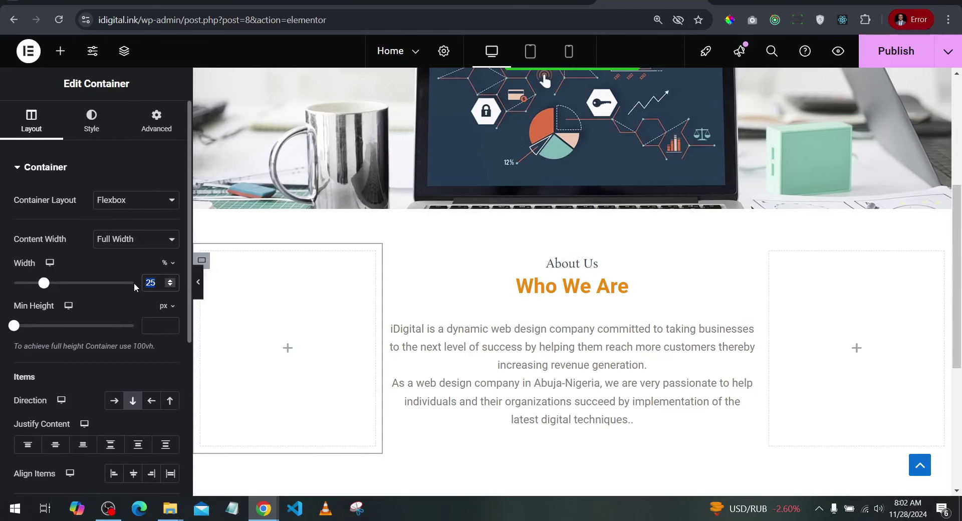
{"action": "type", "text": "20"}
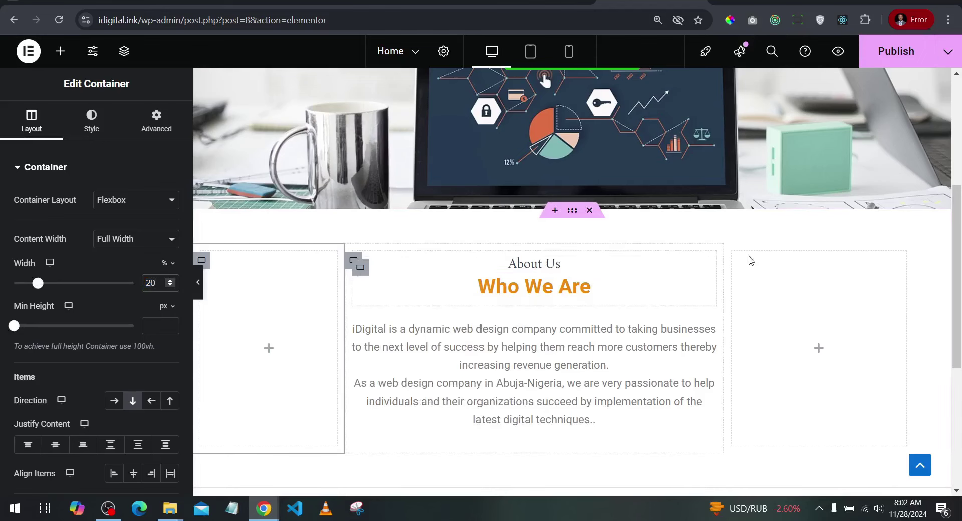
{"action": "left_click", "coordinate": [732, 260]}
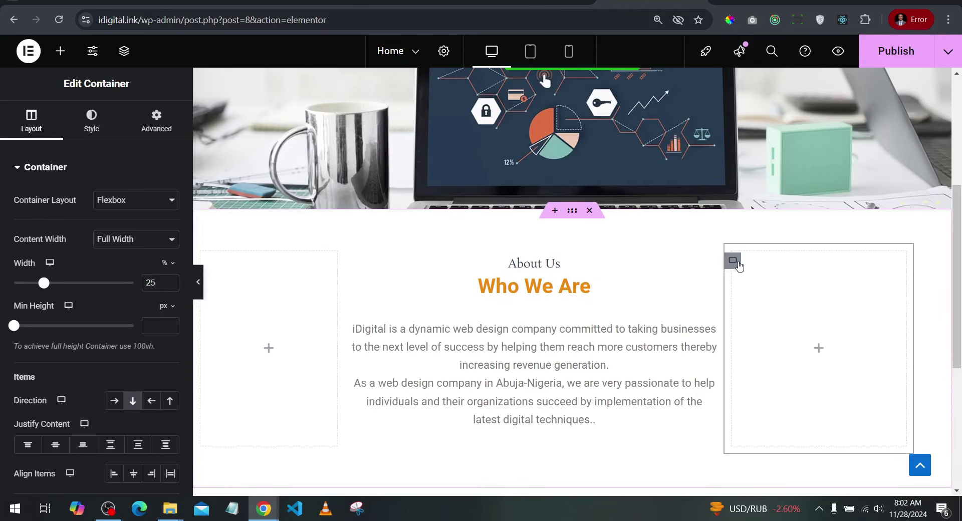
{"action": "left_click_drag", "start_coordinate": [156, 283], "coordinate": [123, 288]}
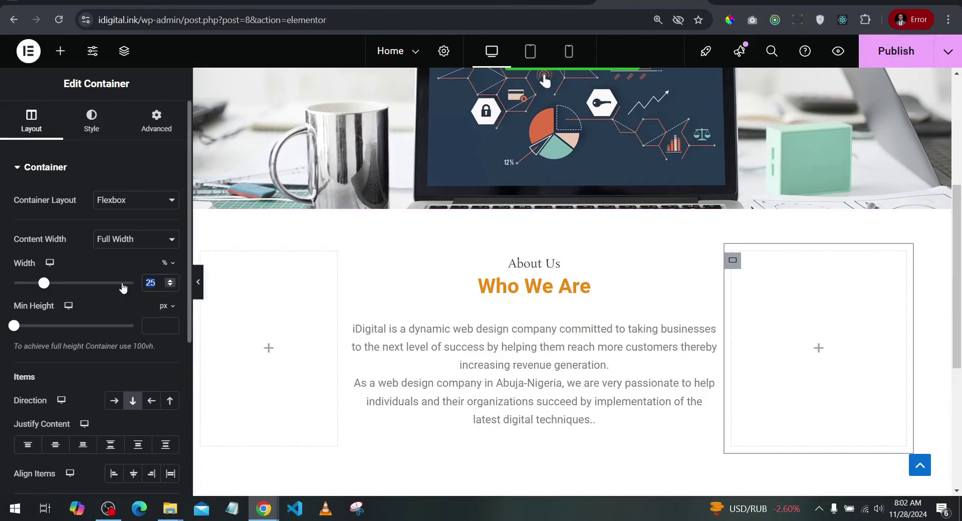
{"action": "type", "text": "20"}
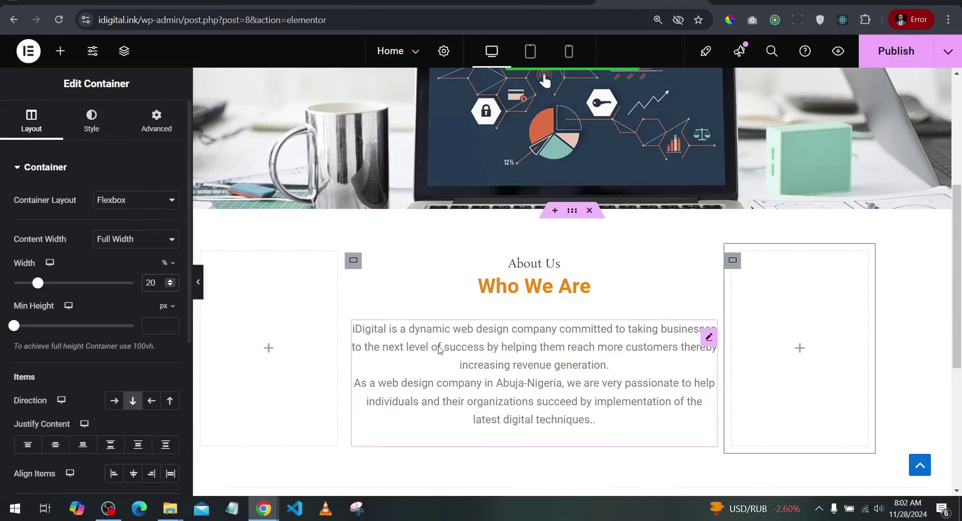
{"action": "left_click", "coordinate": [351, 260]}
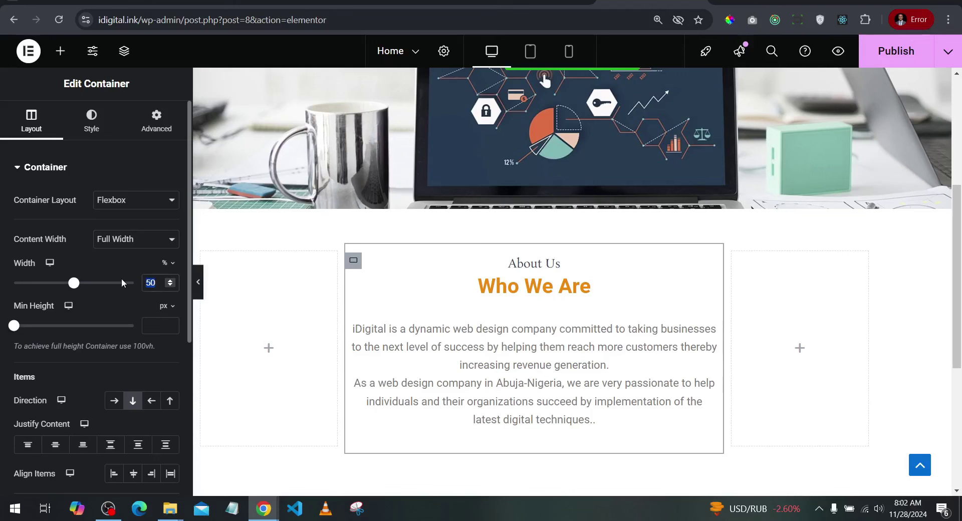
{"action": "type", "text": "60"}
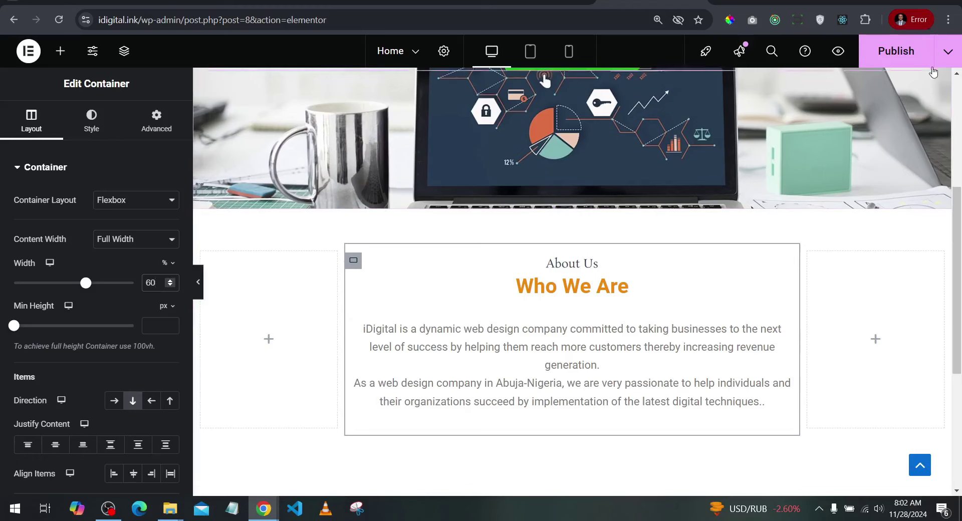
Step: Publish the page and reload the live idigital.ink homepage to view the About Us section
{"action": "left_click", "coordinate": [885, 56]}
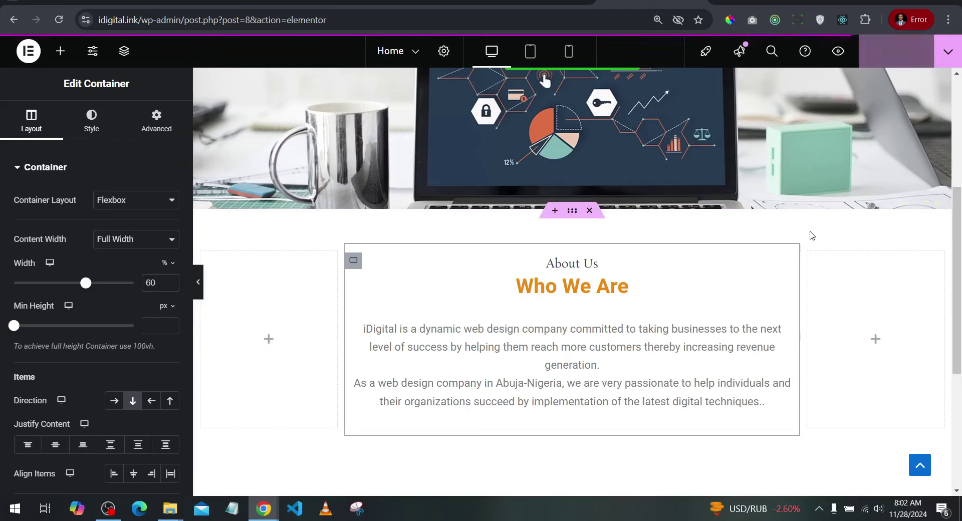
{"action": "left_click", "coordinate": [796, 3]}
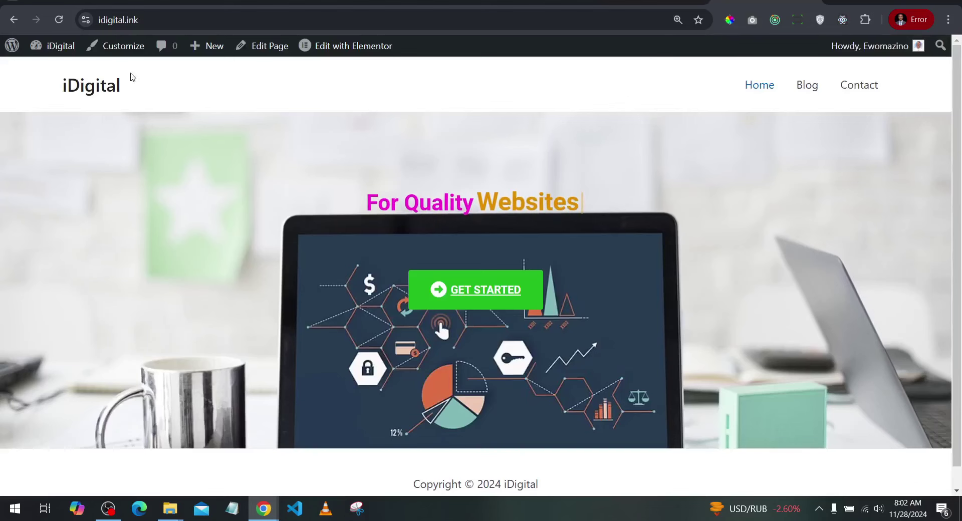
{"action": "key", "text": "F5"}
{"action": "scroll", "coordinate": [694, 228], "scroll_direction": "down", "scroll_amount": 5}
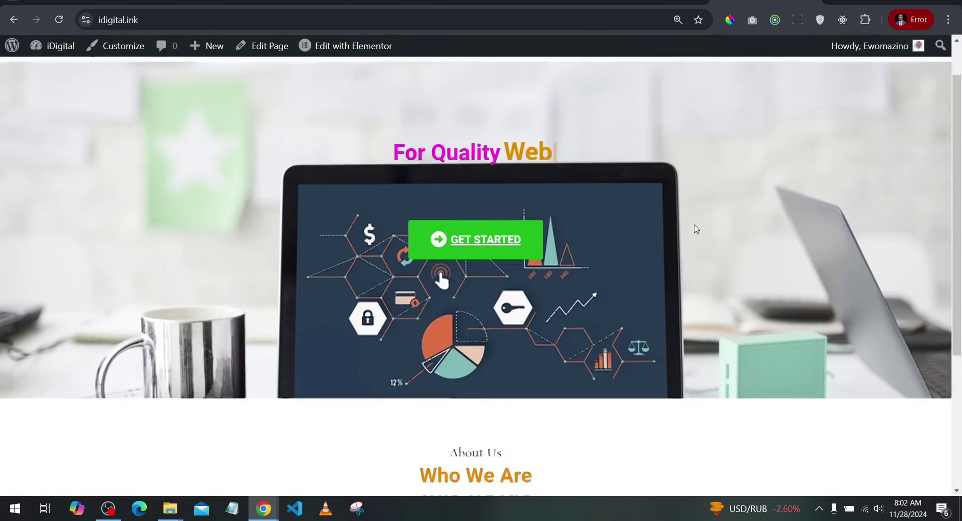
{"action": "scroll", "coordinate": [694, 231], "scroll_direction": "down", "scroll_amount": 1}
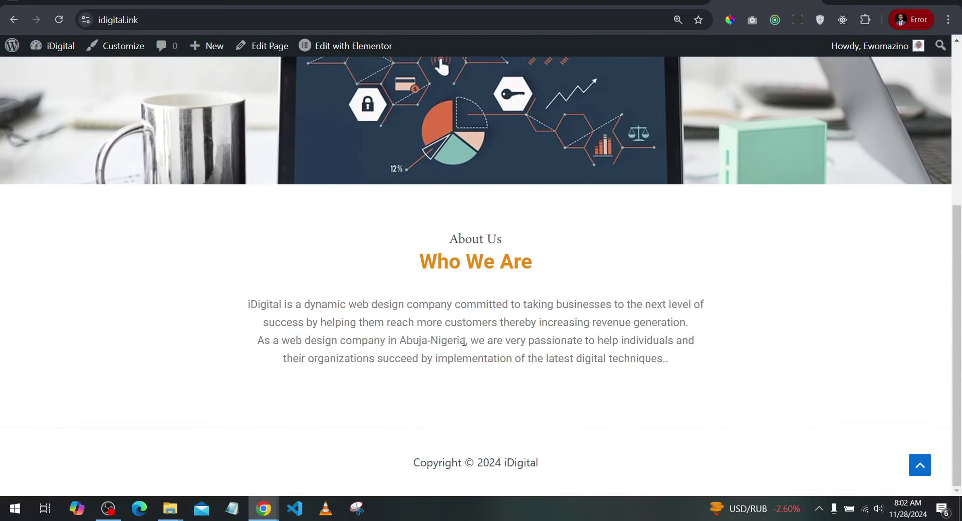
Step: Scroll through the reference site's six What We Do service cards, then return to Elementor
{"action": "left_click", "coordinate": [197, 2]}
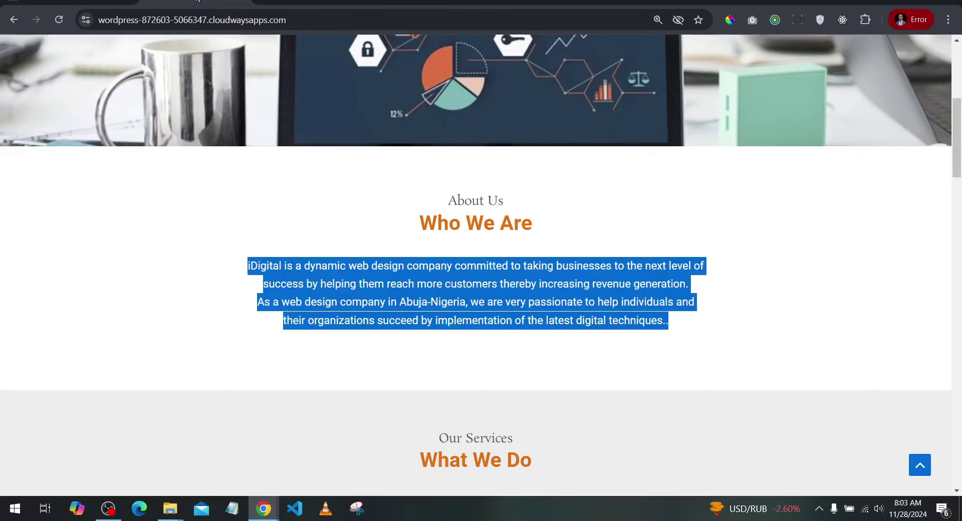
{"action": "left_click", "coordinate": [704, 226]}
{"action": "scroll", "coordinate": [696, 226], "scroll_direction": "down", "scroll_amount": 3}
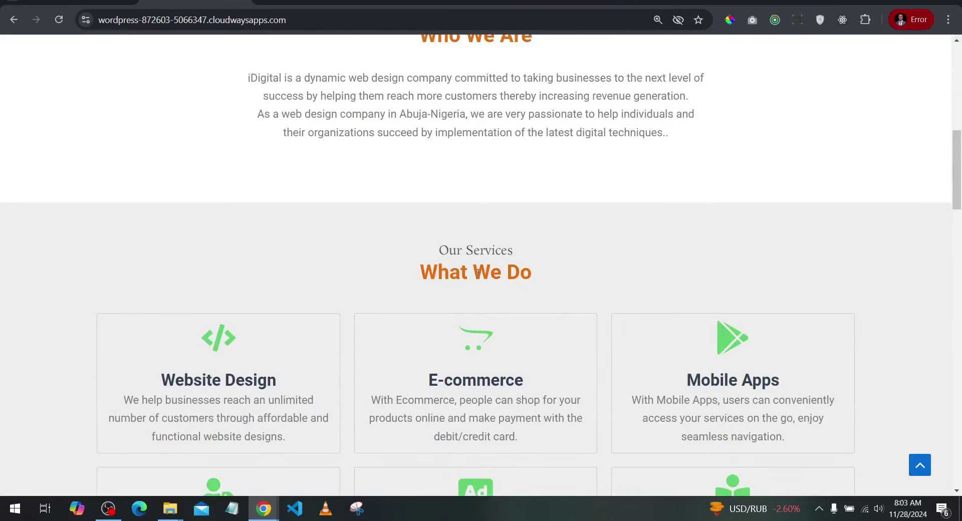
{"action": "scroll", "coordinate": [550, 230], "scroll_direction": "up", "scroll_amount": 1}
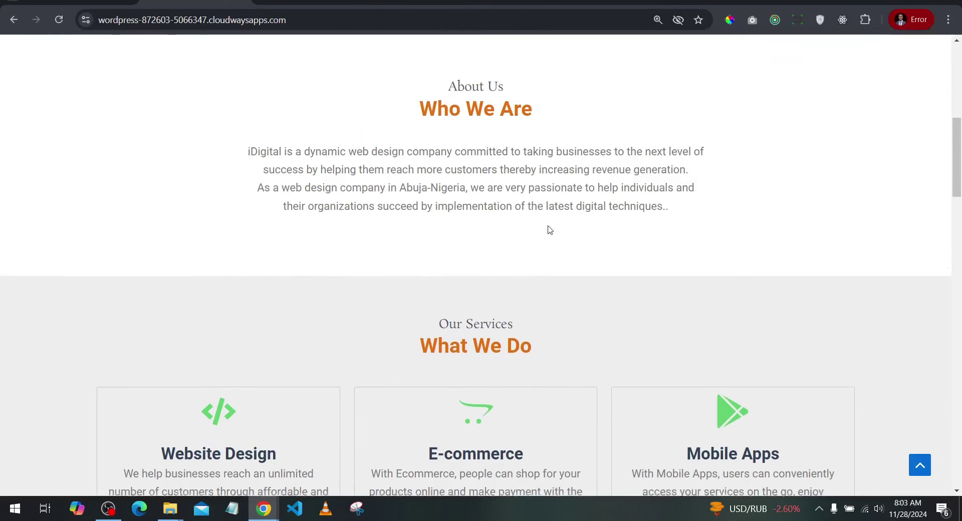
{"action": "scroll", "coordinate": [549, 229], "scroll_direction": "up", "scroll_amount": 1}
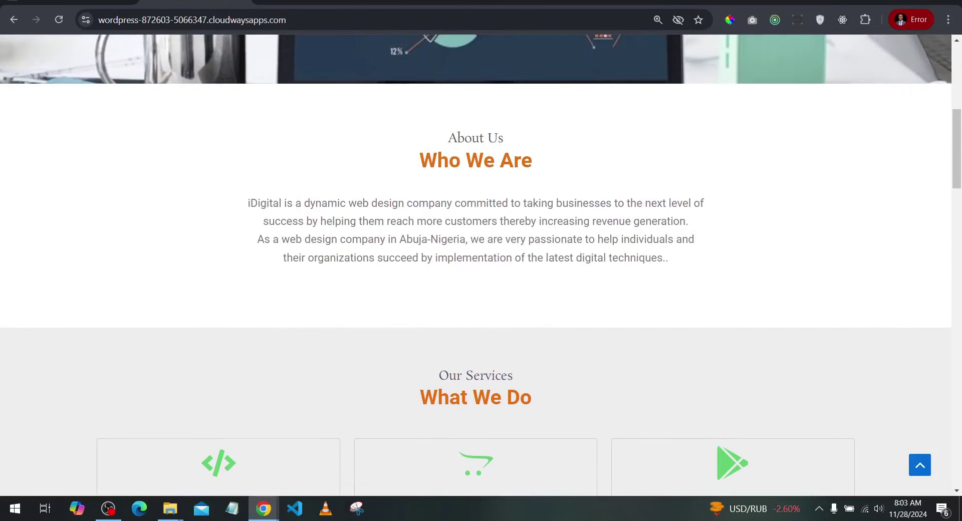
{"action": "key", "text": "alt+Tab"}
{"action": "left_click", "coordinate": [585, 193]}
{"action": "scroll", "coordinate": [584, 193], "scroll_direction": "down", "scroll_amount": 3}
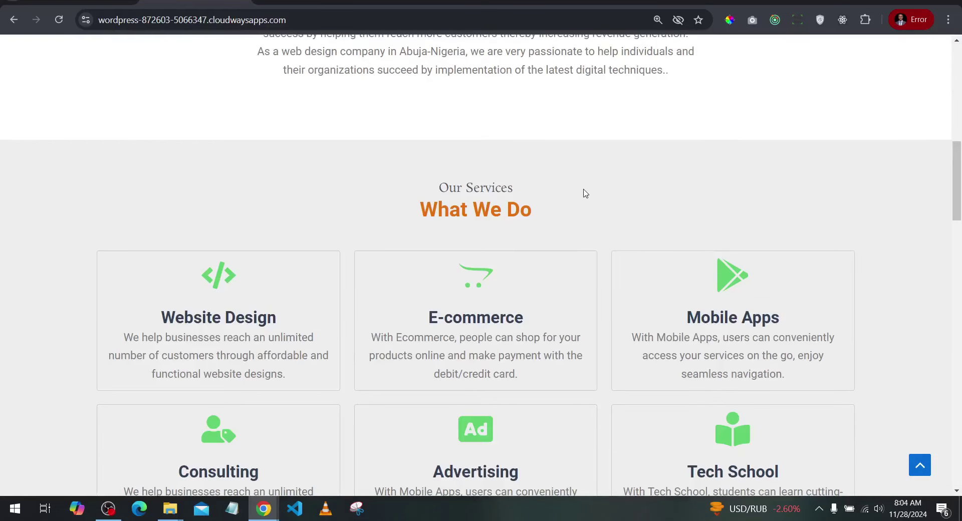
{"action": "key", "text": "alt+Tab"}
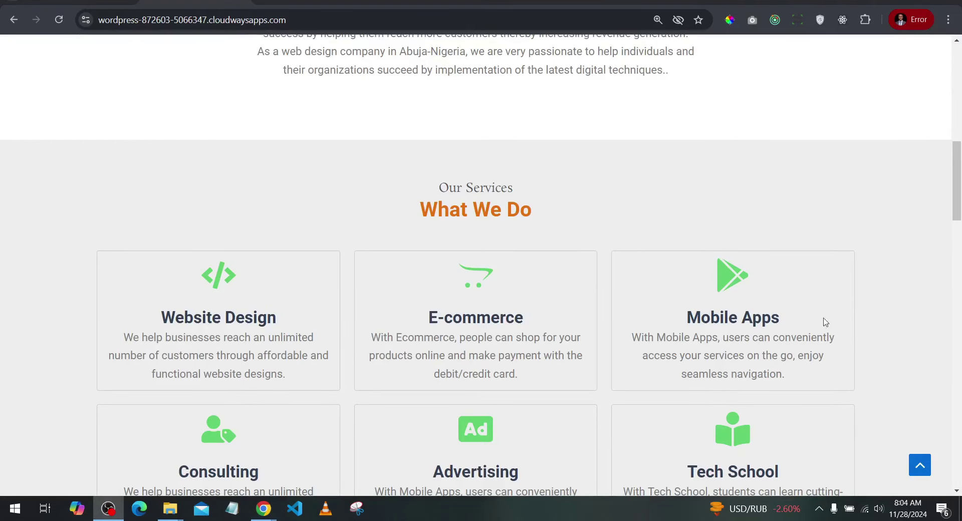
{"action": "scroll", "coordinate": [566, 253], "scroll_direction": "down", "scroll_amount": 4}
{"action": "scroll", "coordinate": [495, 208], "scroll_direction": "up", "scroll_amount": 1}
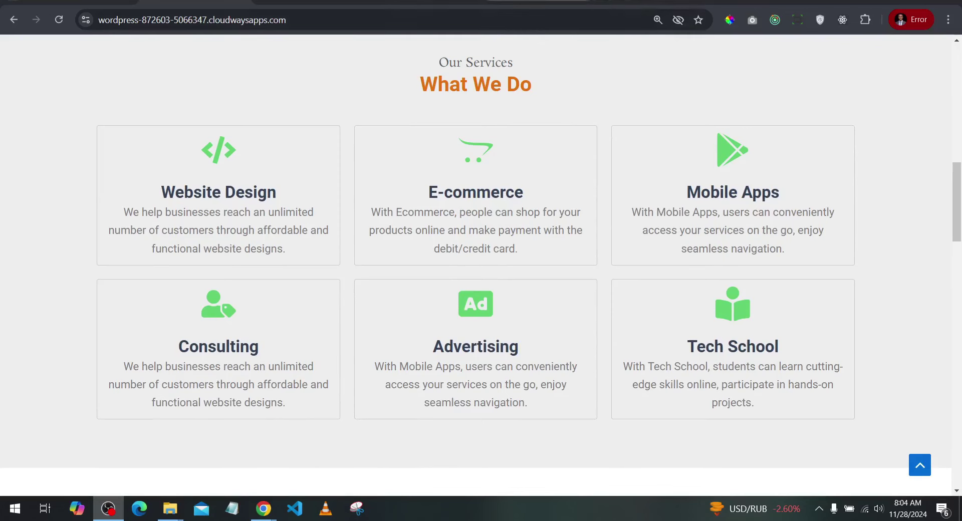
{"action": "left_click", "coordinate": [651, 2]}
{"action": "scroll", "coordinate": [501, 325], "scroll_direction": "down", "scroll_amount": 4}
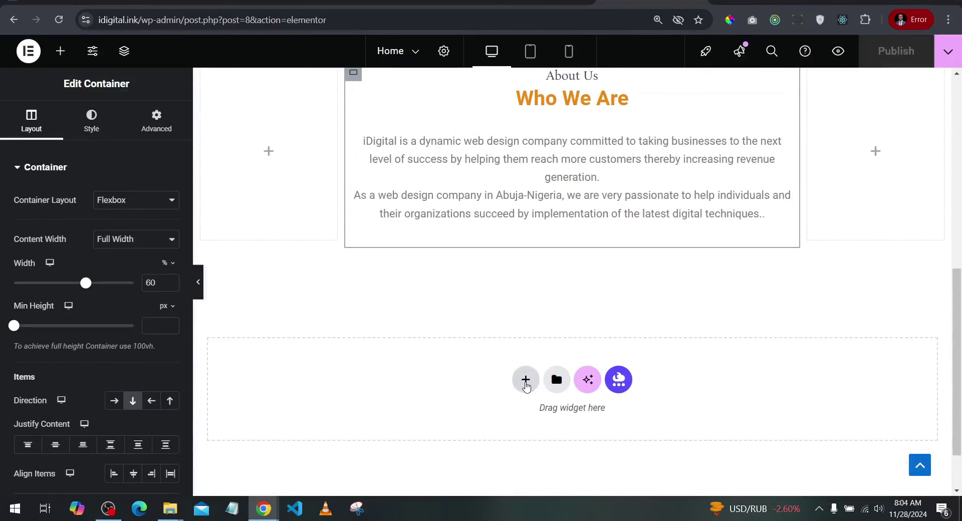
Step: Add a new single-column flexbox container below the About Us block
{"action": "left_click", "coordinate": [525, 383]}
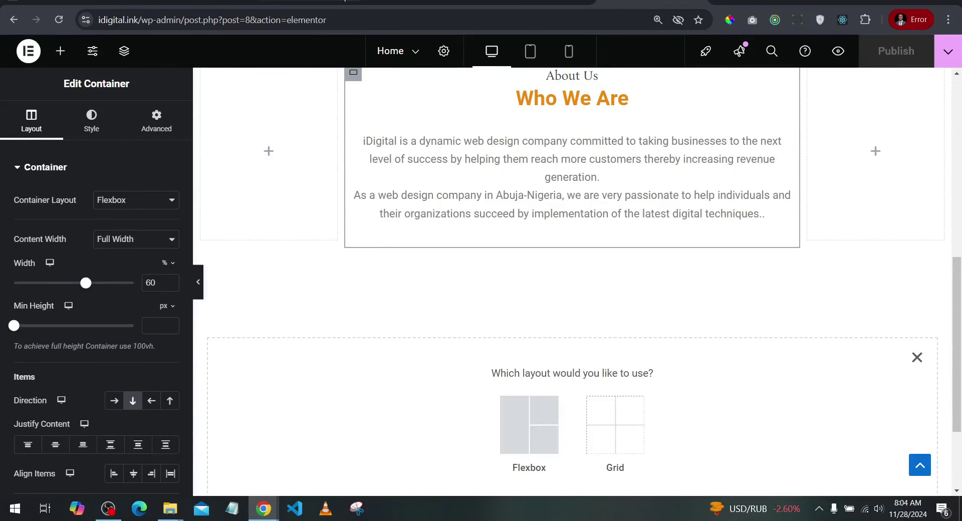
{"action": "left_click", "coordinate": [195, 2]}
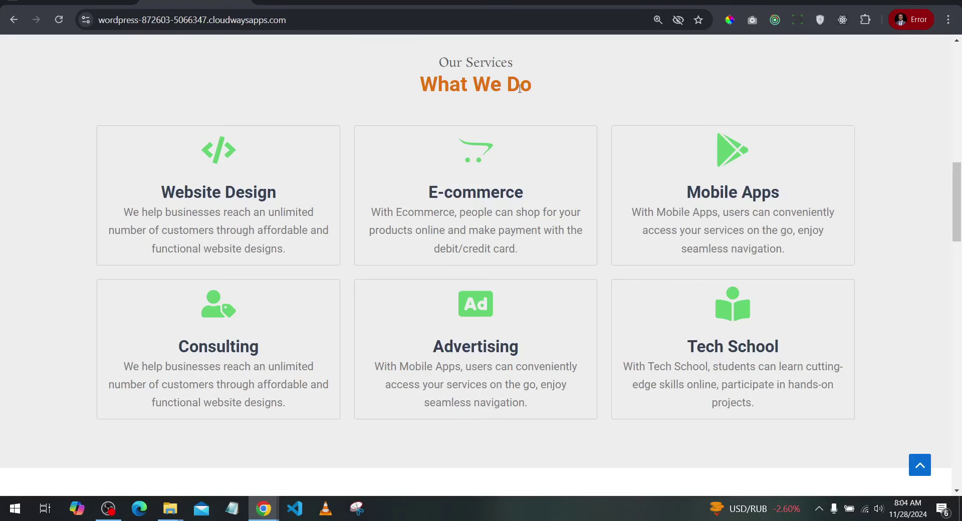
{"action": "scroll", "coordinate": [530, 133], "scroll_direction": "up", "scroll_amount": 1}
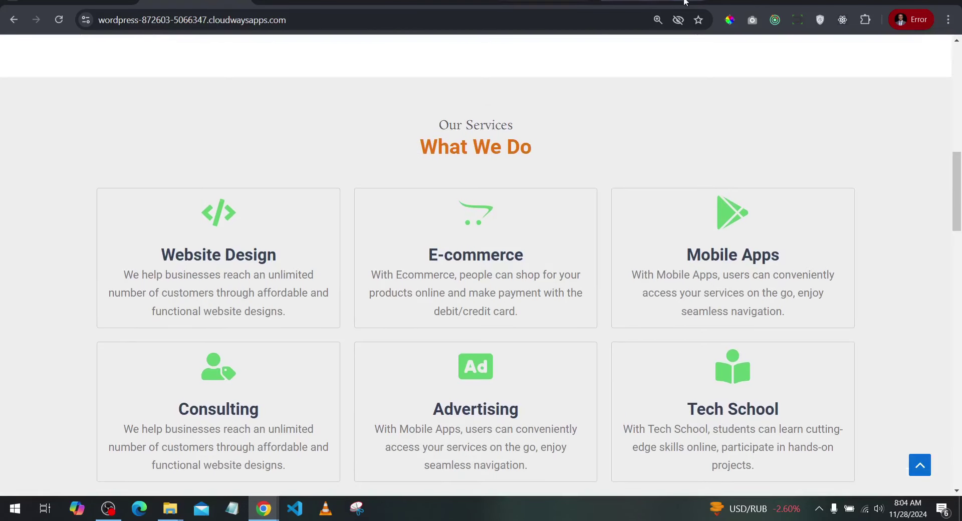
{"action": "left_click", "coordinate": [651, 2]}
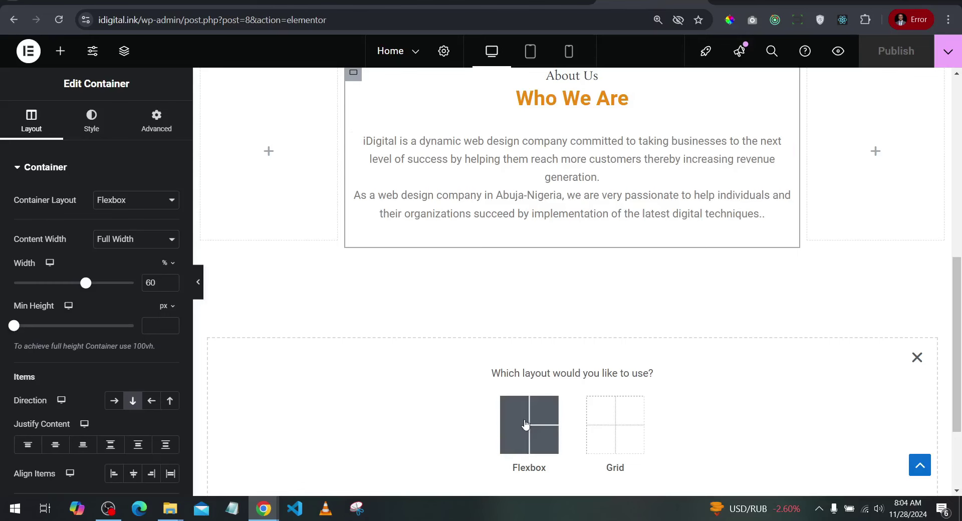
{"action": "scroll", "coordinate": [518, 331], "scroll_direction": "down", "scroll_amount": 1}
{"action": "left_click", "coordinate": [515, 375]}
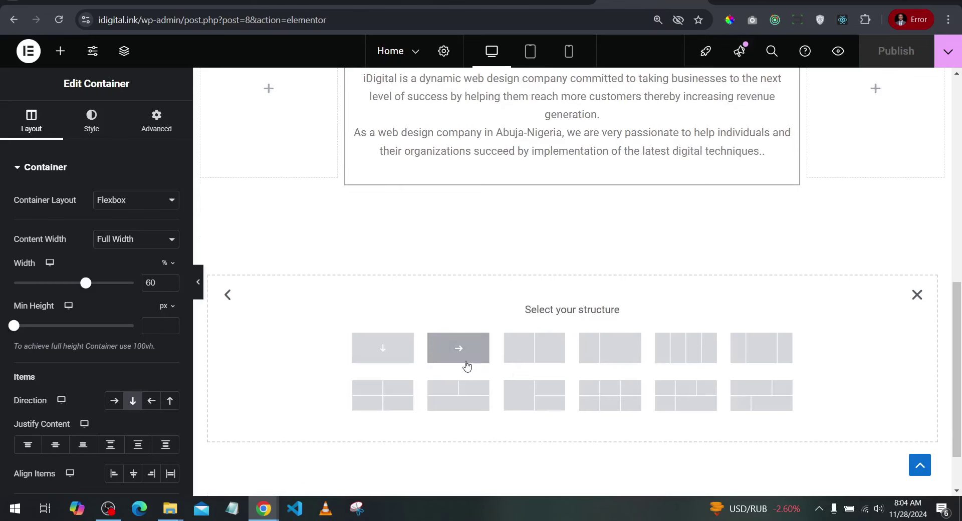
{"action": "left_click", "coordinate": [379, 349]}
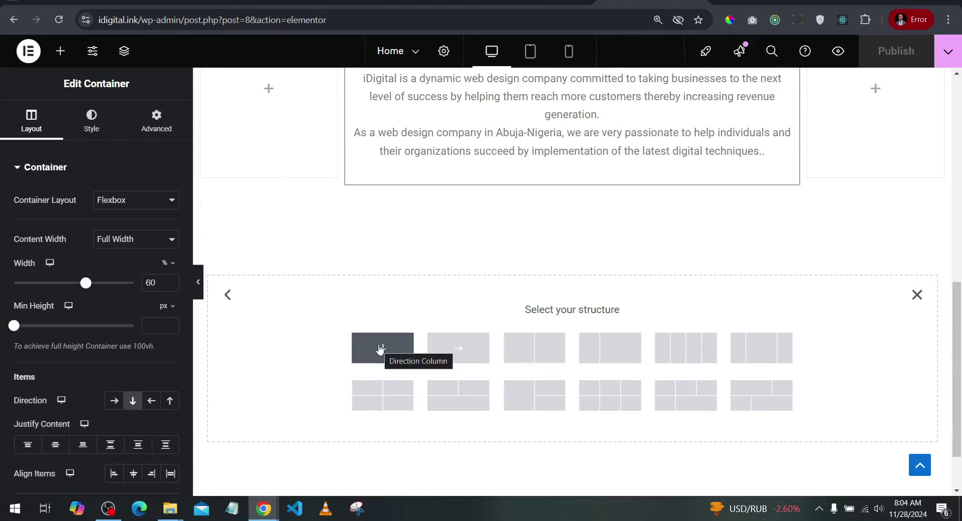
{"action": "left_click", "coordinate": [379, 348]}
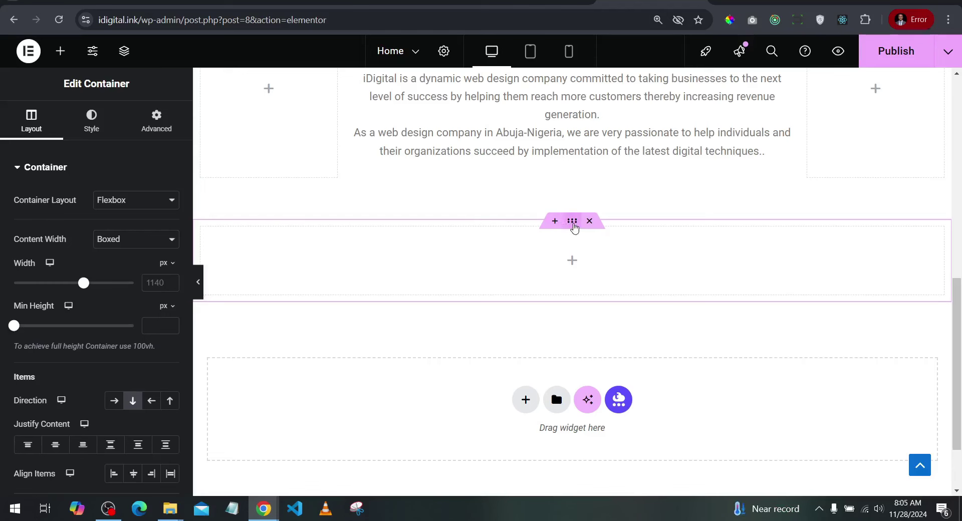
Step: Set the new container's top and bottom padding to 50 px
{"action": "left_click", "coordinate": [159, 124]}
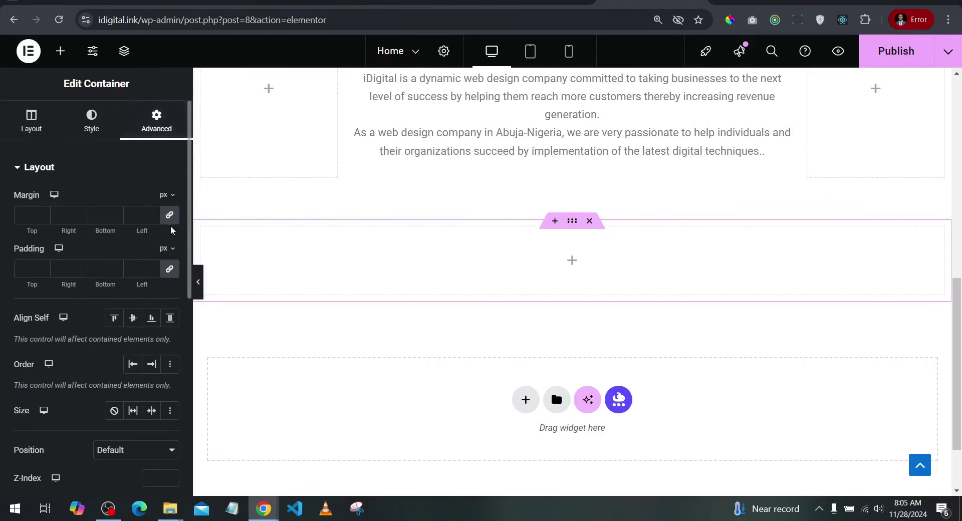
{"action": "left_click", "coordinate": [170, 271]}
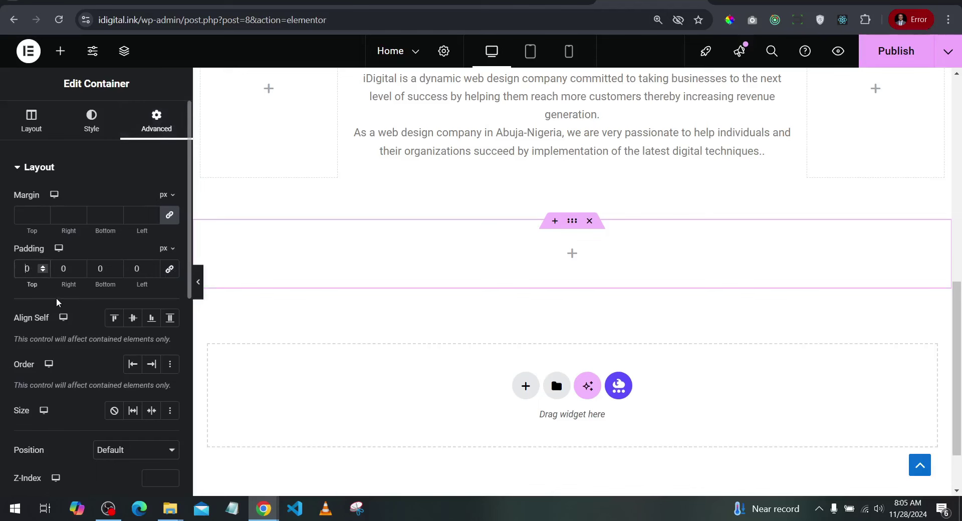
{"action": "type", "text": "5"}
{"action": "left_click", "coordinate": [97, 268]}
{"action": "type", "text": "5"}
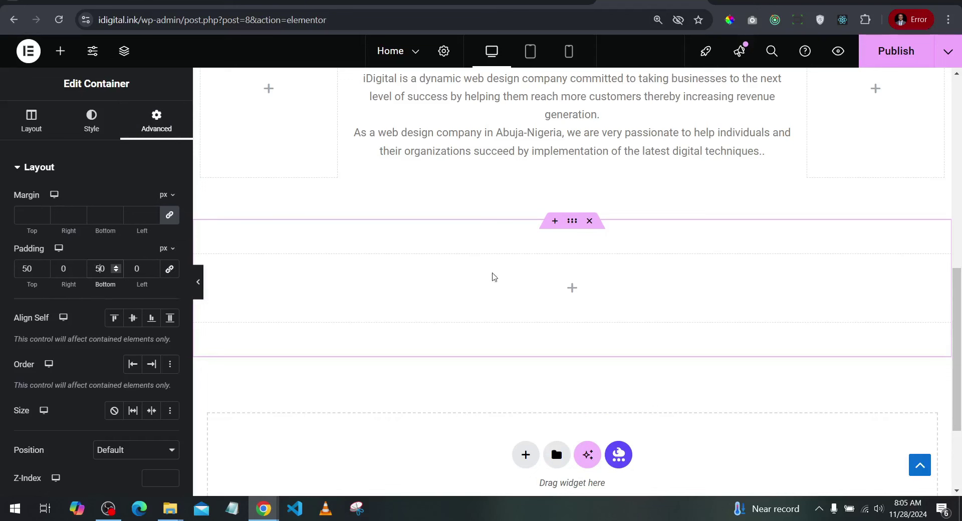
Step: Give the container a classic #eee light grey background colour
{"action": "left_click", "coordinate": [91, 123]}
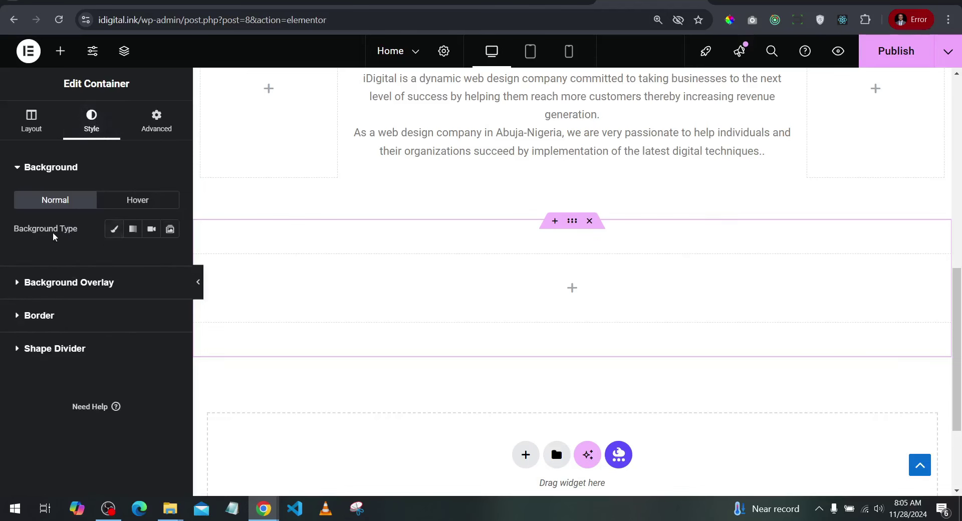
{"action": "left_click", "coordinate": [116, 231]}
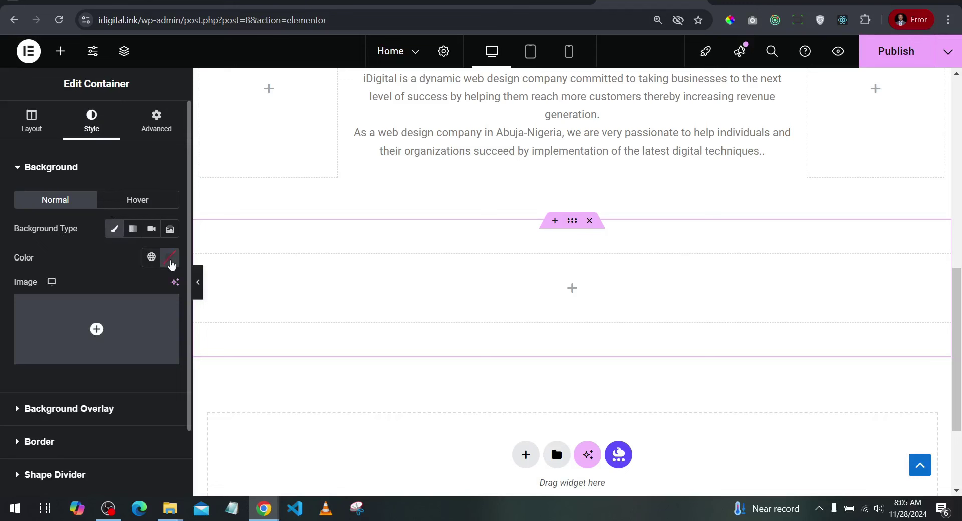
{"action": "left_click", "coordinate": [170, 258]}
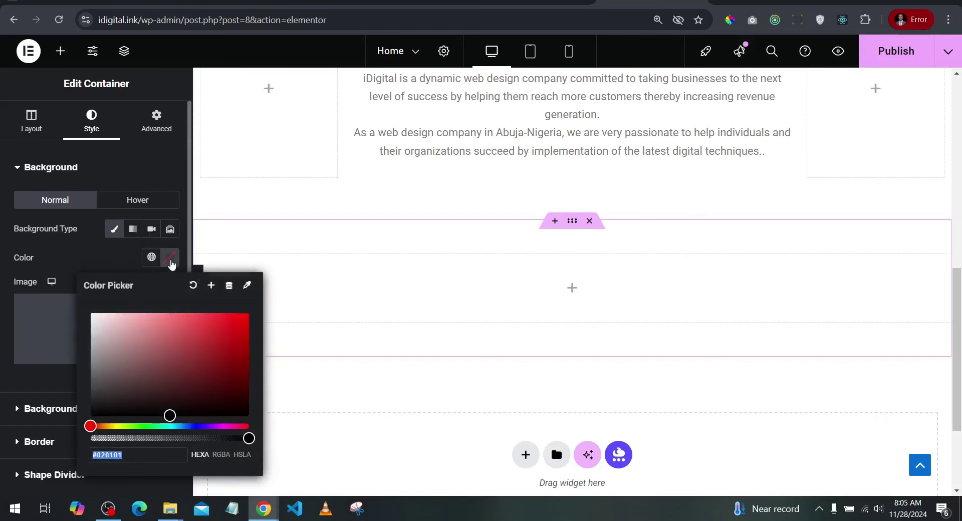
{"action": "left_click", "coordinate": [143, 454]}
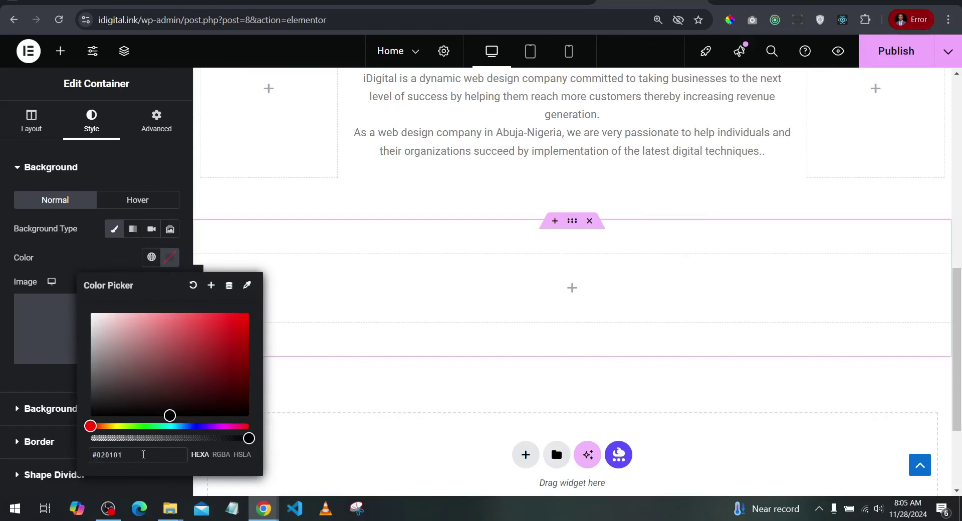
{"action": "key", "text": "BackSpace"}
{"action": "key", "text": "BackSpace"}
{"action": "key", "text": "BackSpace"}
{"action": "key", "text": "BackSpace"}
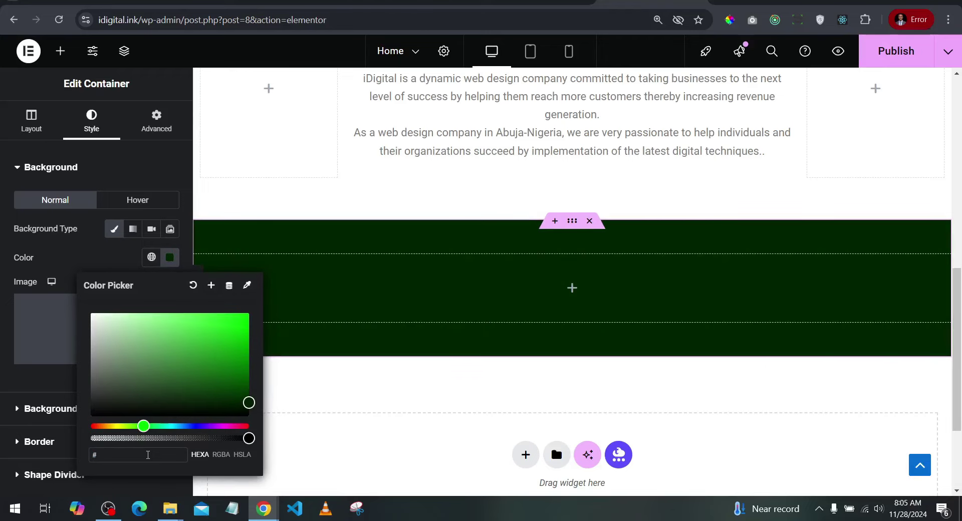
{"action": "type", "text": "eee"}
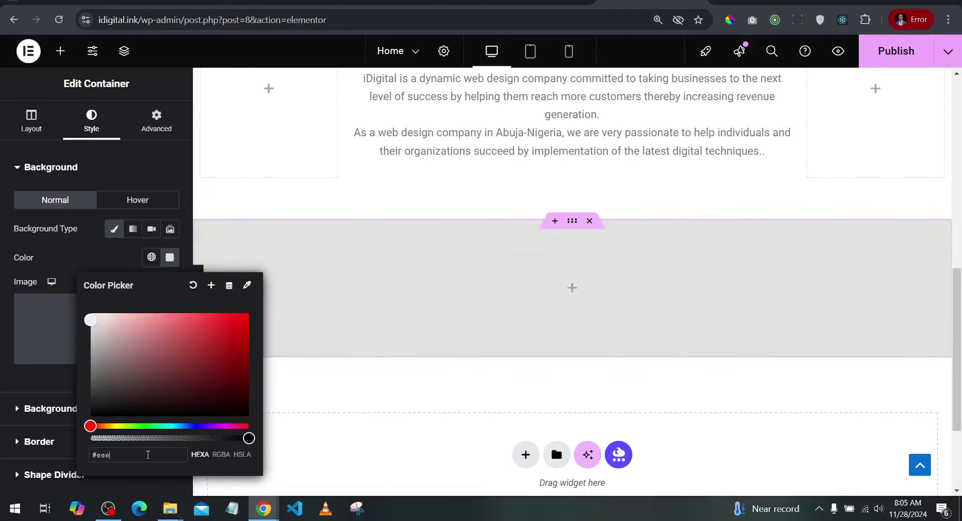
{"action": "left_click", "coordinate": [452, 404]}
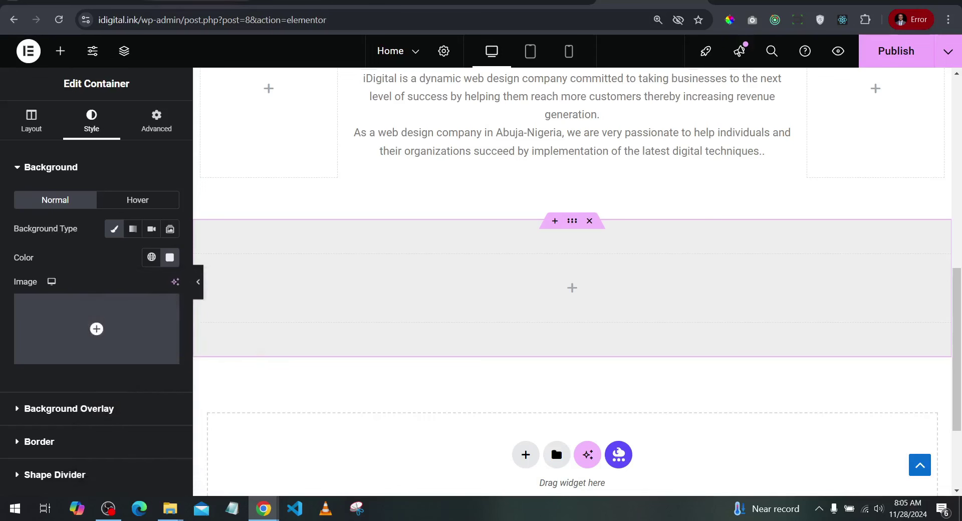
{"action": "key", "text": "ctrl+Tab"}
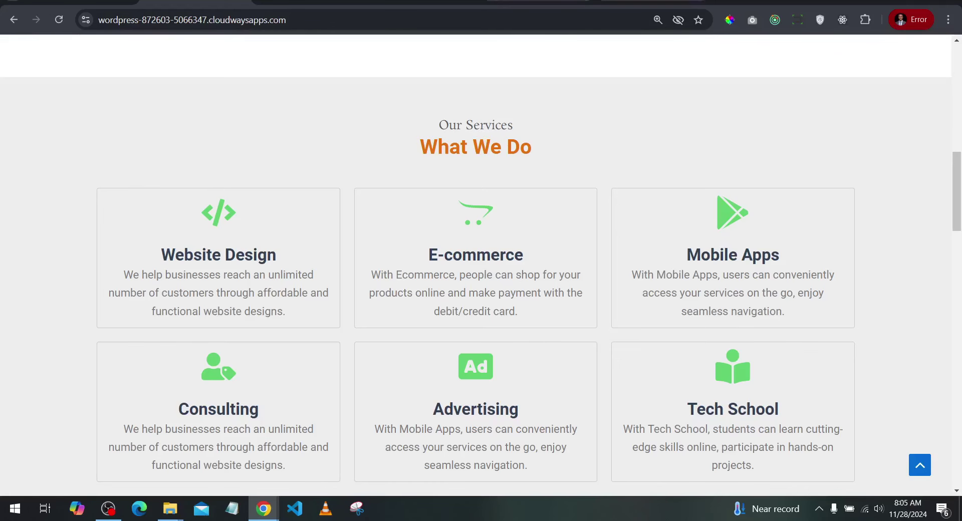
{"action": "key", "text": "ctrl+shift+Tab"}
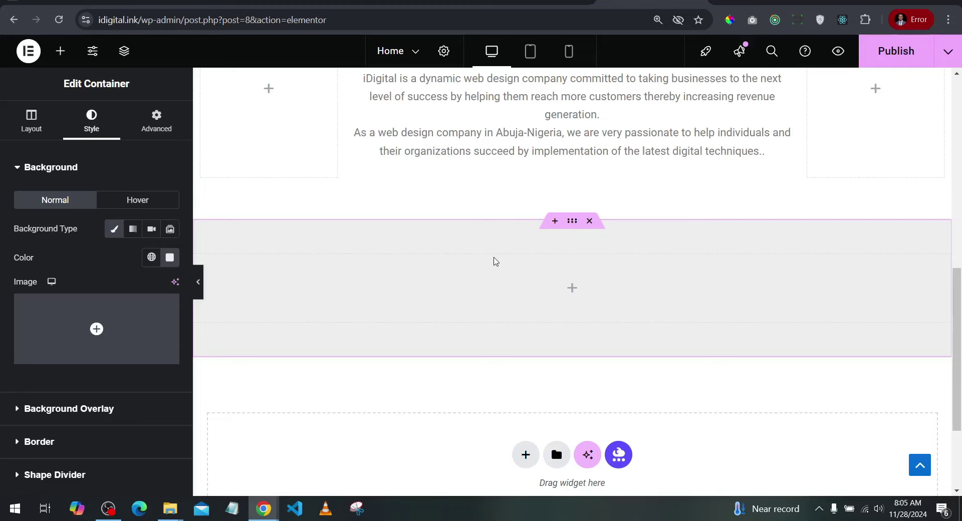
Step: Copy the About Us / Who We Are heading container and paste it into the grey section
{"action": "scroll", "coordinate": [494, 261], "scroll_direction": "up", "scroll_amount": 3}
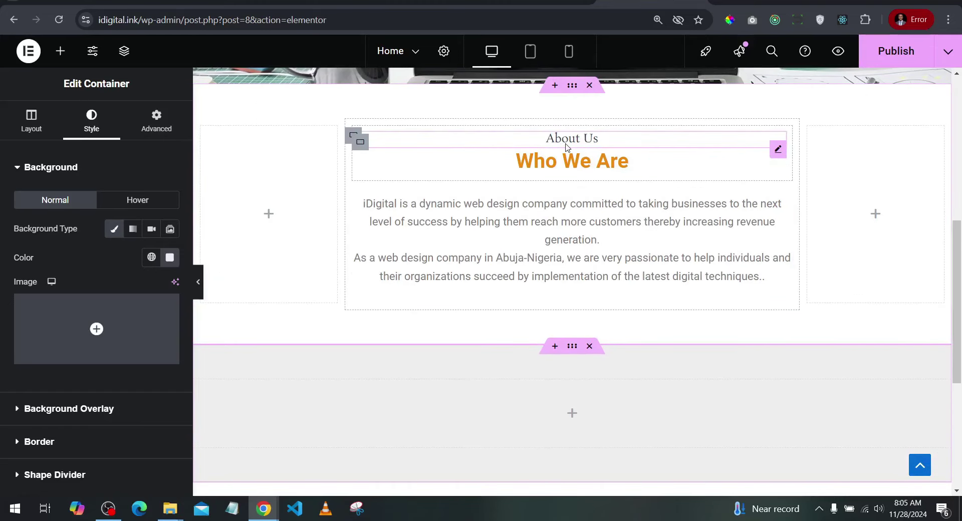
{"action": "right_click", "coordinate": [360, 145]}
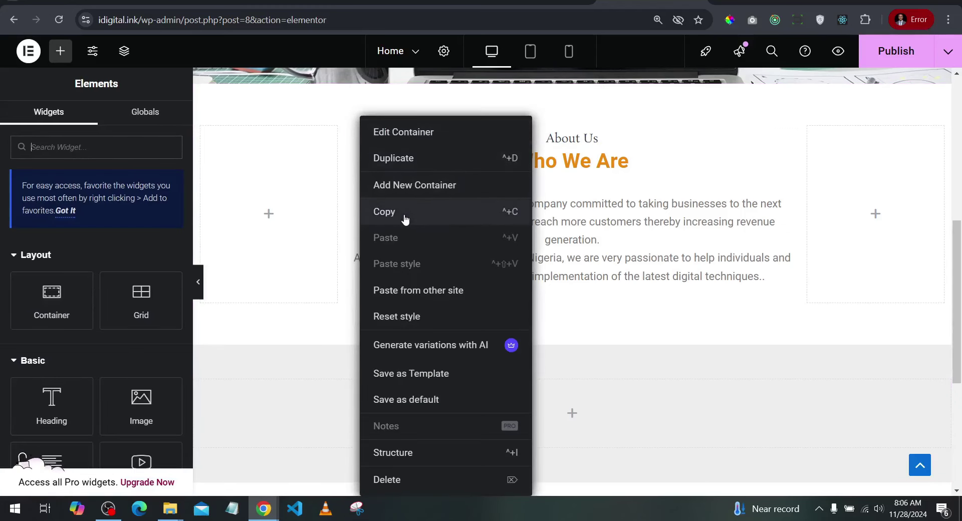
{"action": "left_click", "coordinate": [405, 215]}
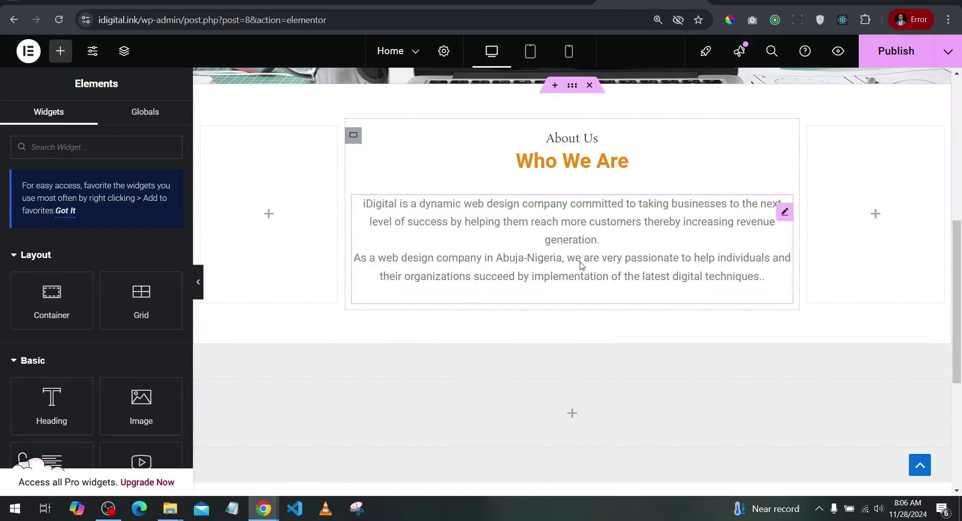
{"action": "scroll", "coordinate": [600, 277], "scroll_direction": "down", "scroll_amount": 4}
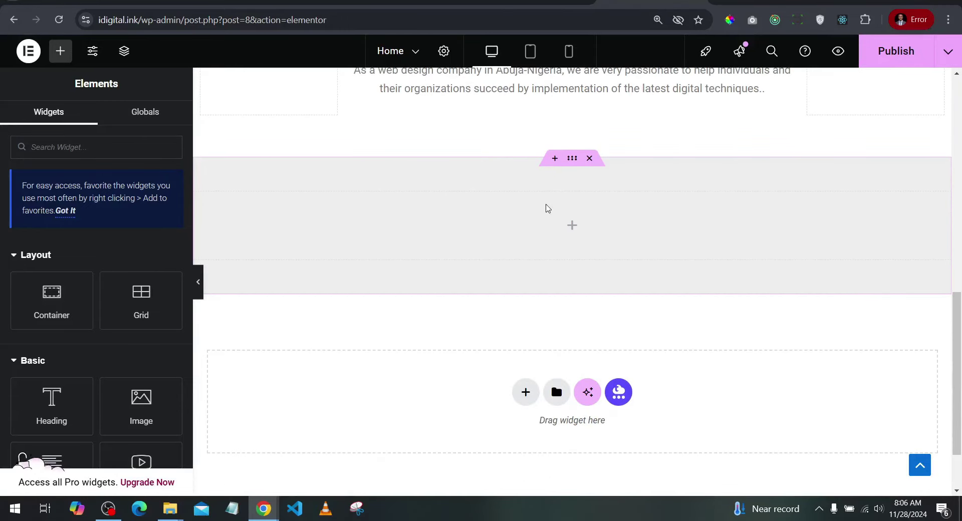
{"action": "right_click", "coordinate": [547, 208]}
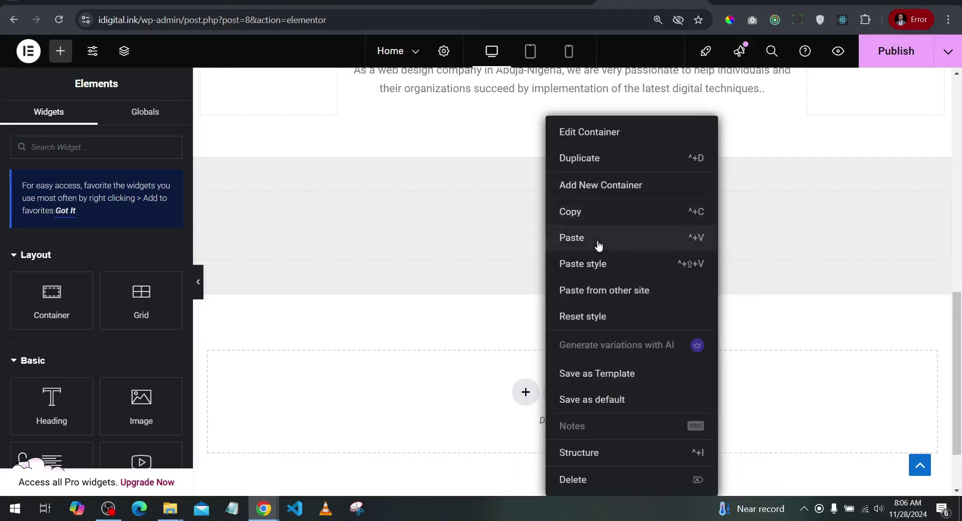
{"action": "left_click", "coordinate": [598, 245]}
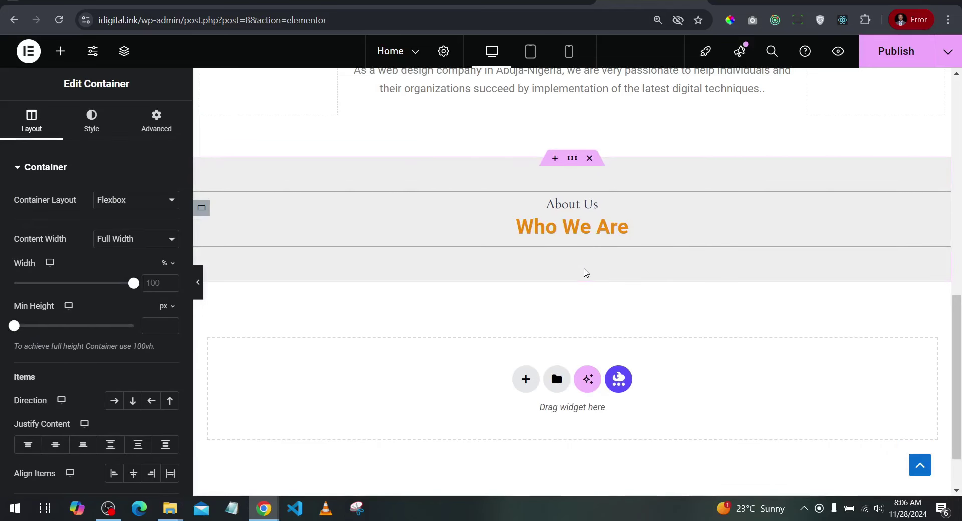
Step: Change the pasted About Us heading title to 'Our Services'
{"action": "left_click", "coordinate": [600, 205]}
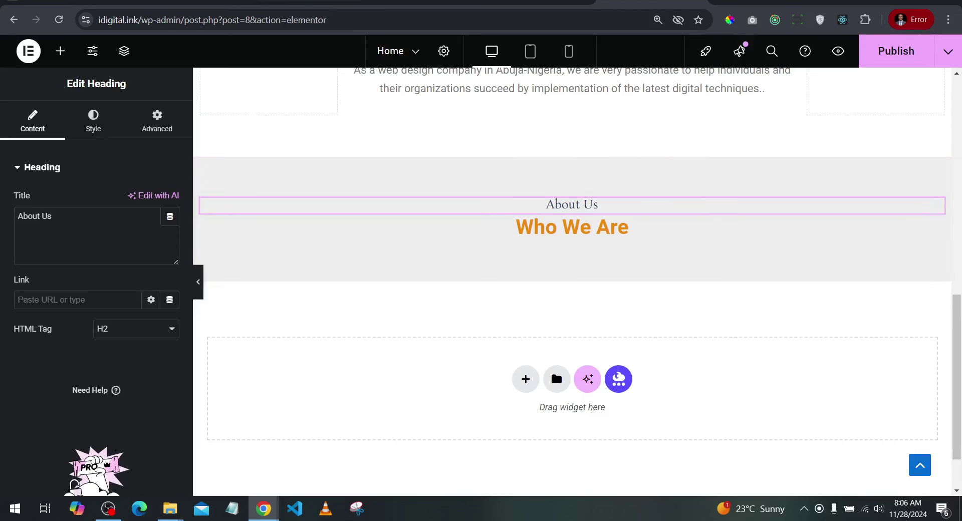
{"action": "left_click", "coordinate": [195, 2]}
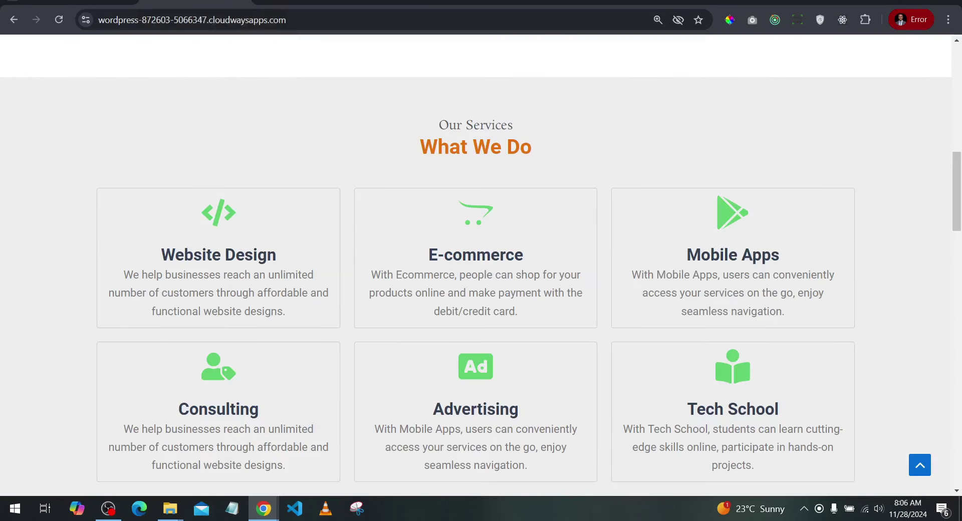
{"action": "left_click", "coordinate": [756, 5]}
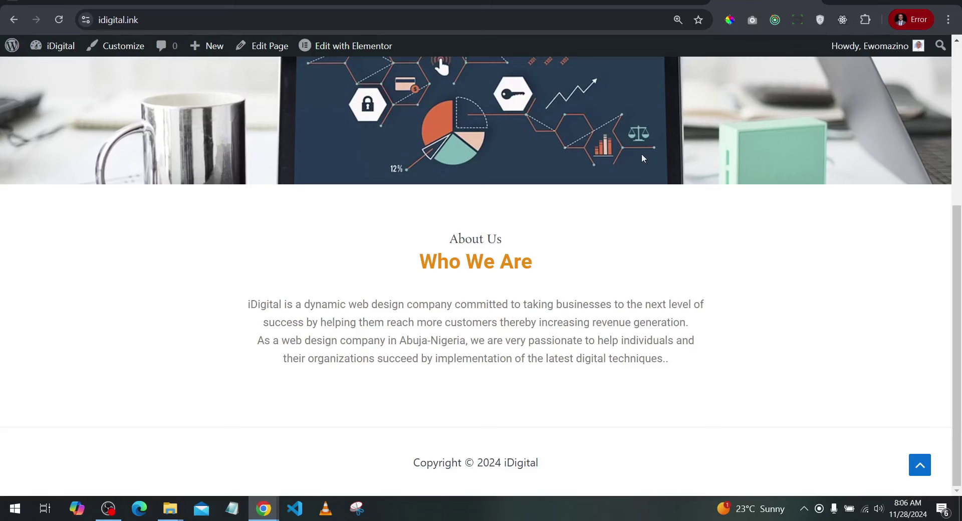
{"action": "left_click", "coordinate": [646, 3]}
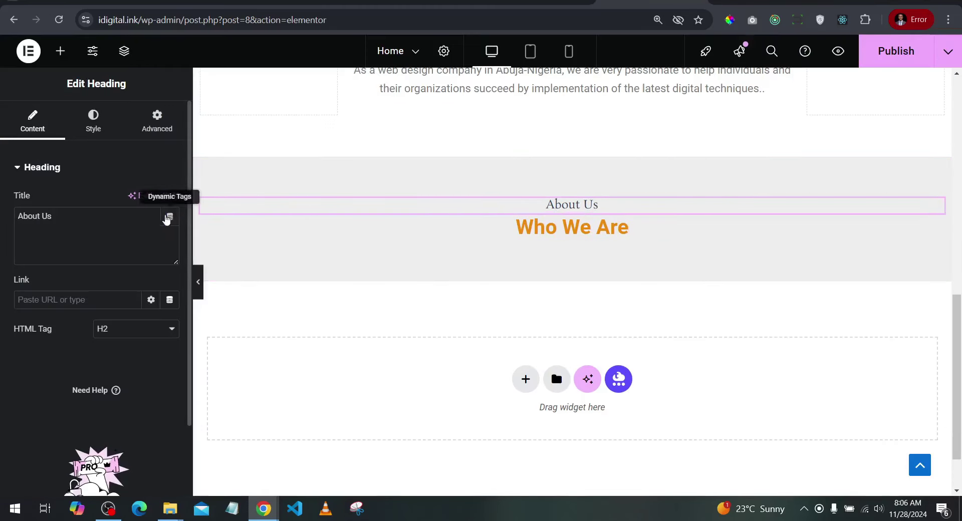
{"action": "left_click_drag", "start_coordinate": [52, 216], "coordinate": [17, 215]}
{"action": "type", "text": "Ou"}
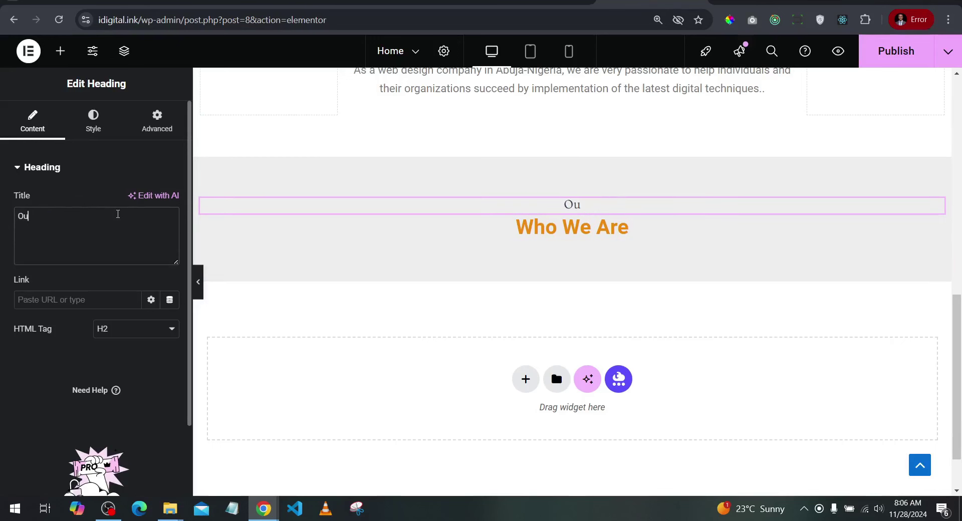
{"action": "type", "text": "r Services"}
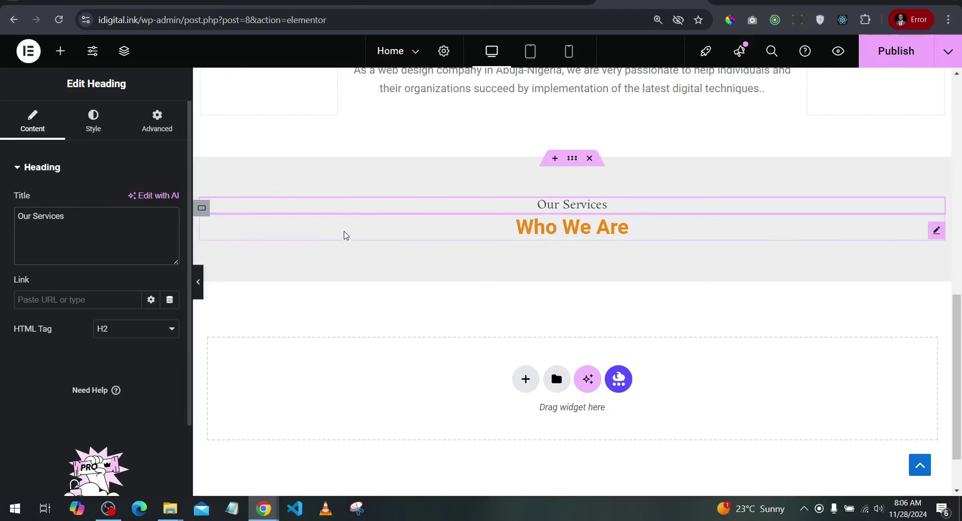
Step: Retitle the Who We Are heading 'What We Do' and view the reference services grid
{"action": "left_click", "coordinate": [550, 232]}
{"action": "left_click", "coordinate": [52, 227]}
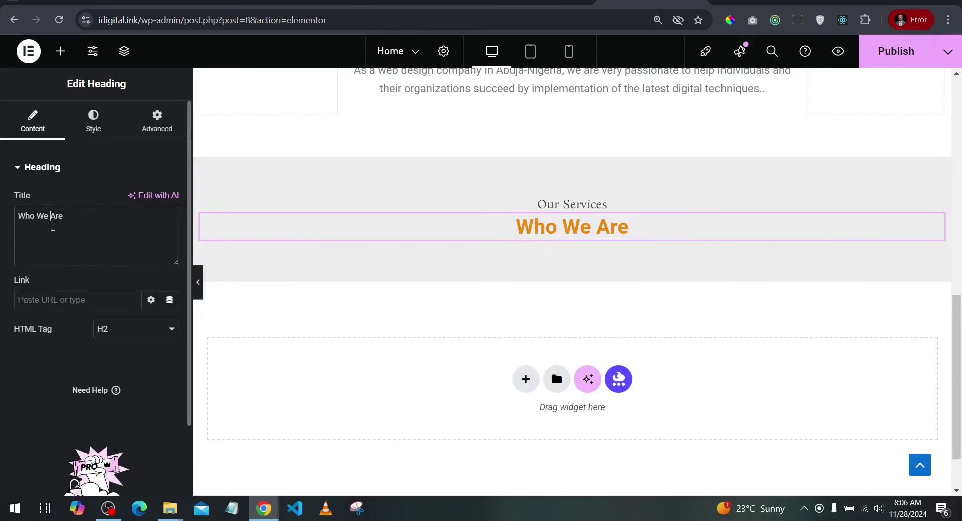
{"action": "key", "text": "ctrl+a"}
{"action": "type", "text": "What"}
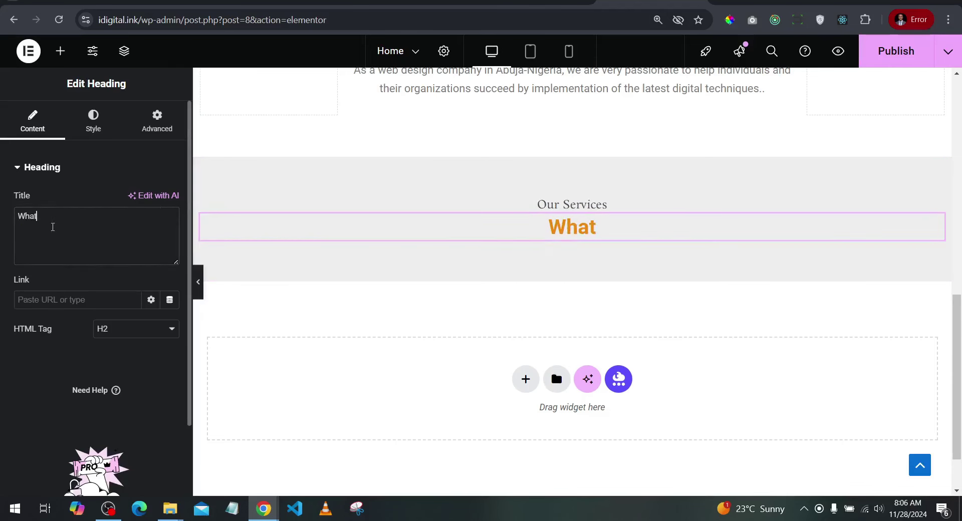
{"action": "type", "text": " We Do"}
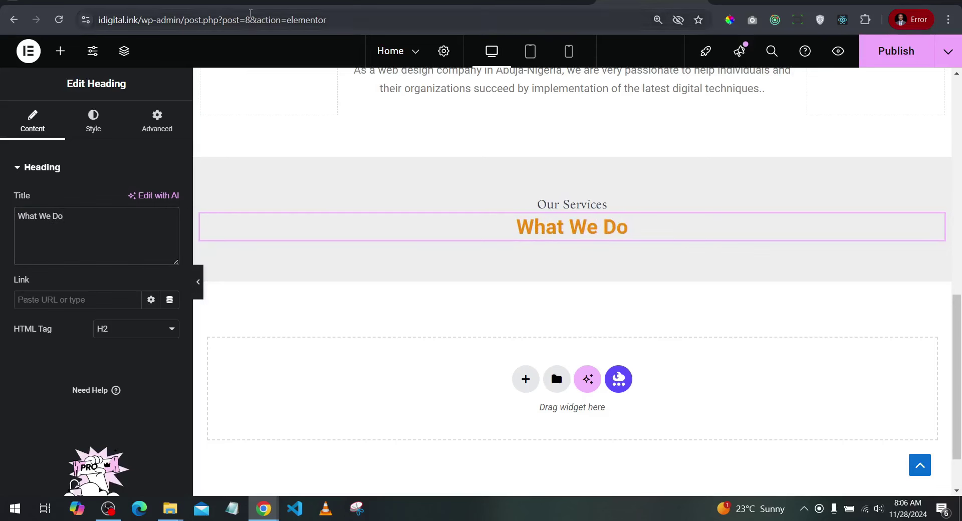
{"action": "left_click", "coordinate": [200, 3]}
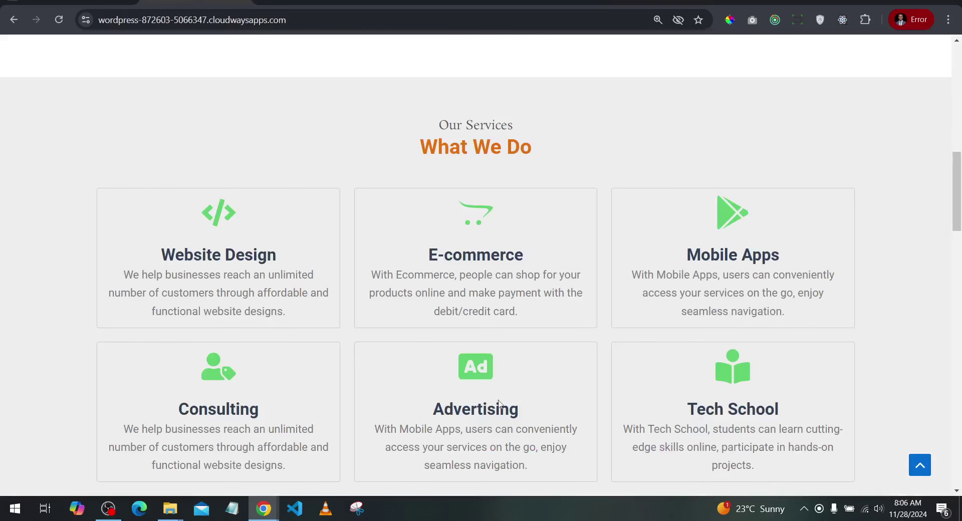
{"action": "scroll", "coordinate": [491, 343], "scroll_direction": "down", "scroll_amount": 1}
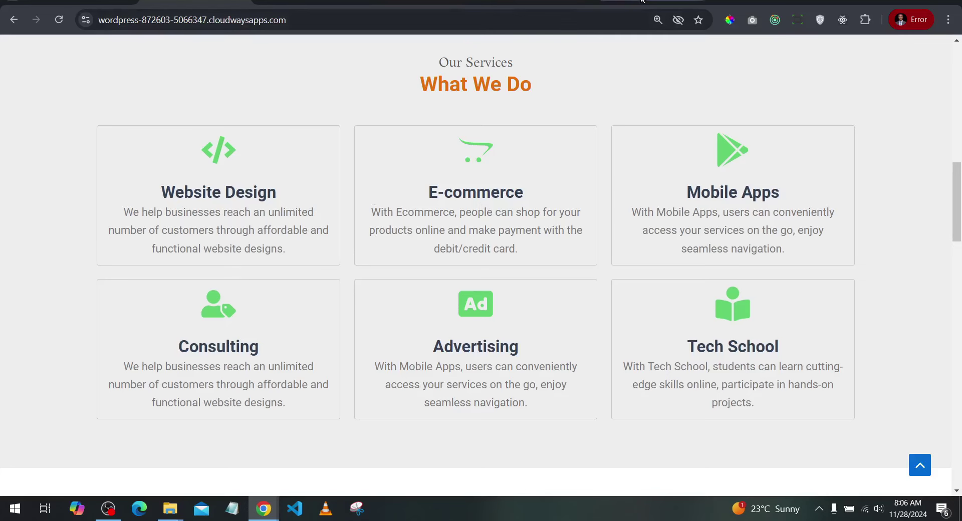
Step: Drop a Grid container beneath the What We Do heading, discarding a mistaken container
{"action": "left_click", "coordinate": [661, 6]}
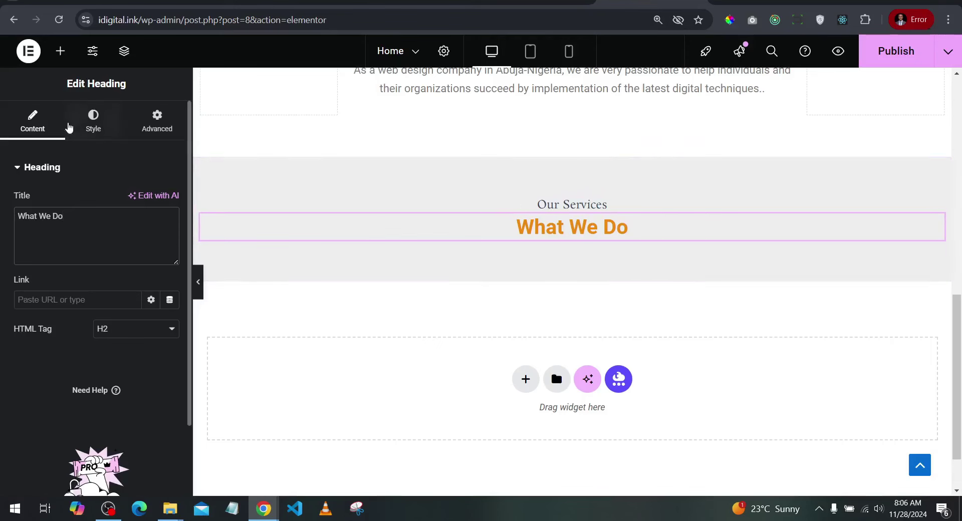
{"action": "left_click", "coordinate": [62, 53]}
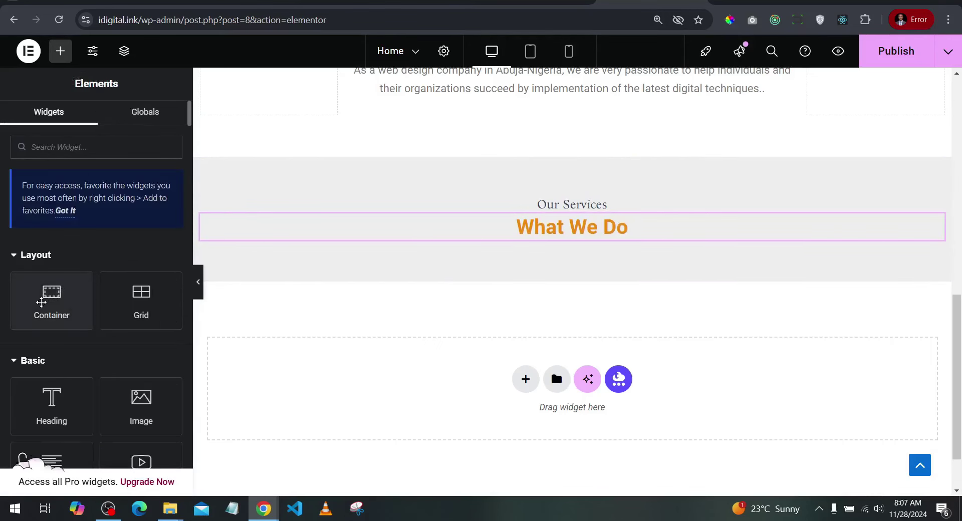
{"action": "left_click_drag", "start_coordinate": [41, 301], "coordinate": [572, 238]}
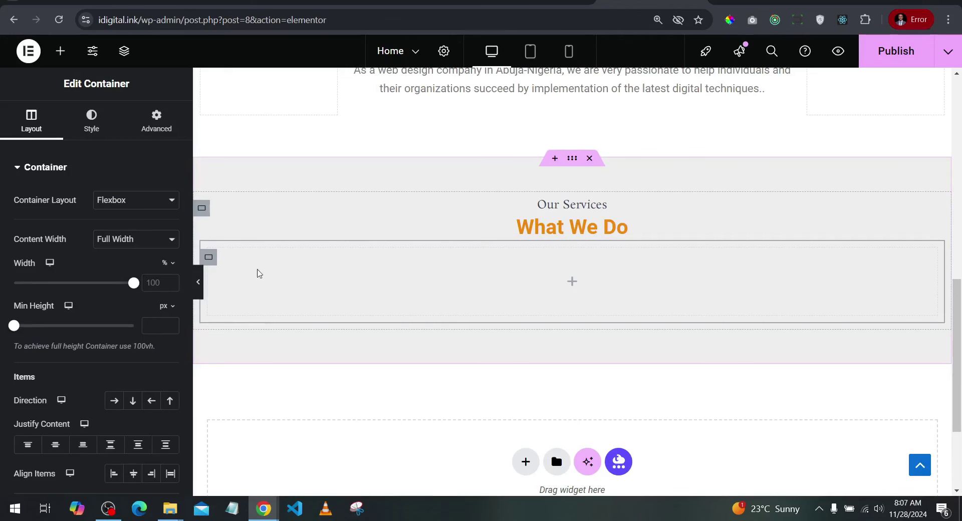
{"action": "key", "text": "Delete"}
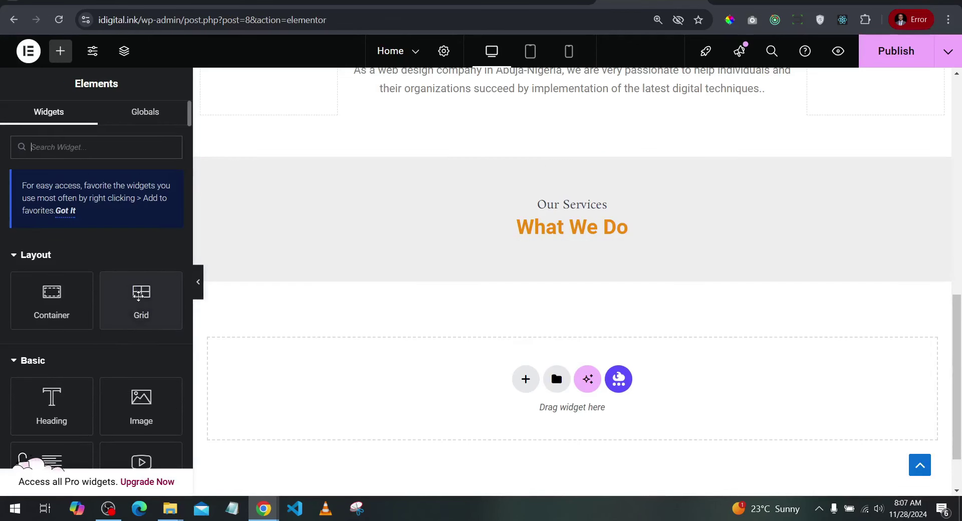
{"action": "left_click_drag", "start_coordinate": [139, 295], "coordinate": [564, 236]}
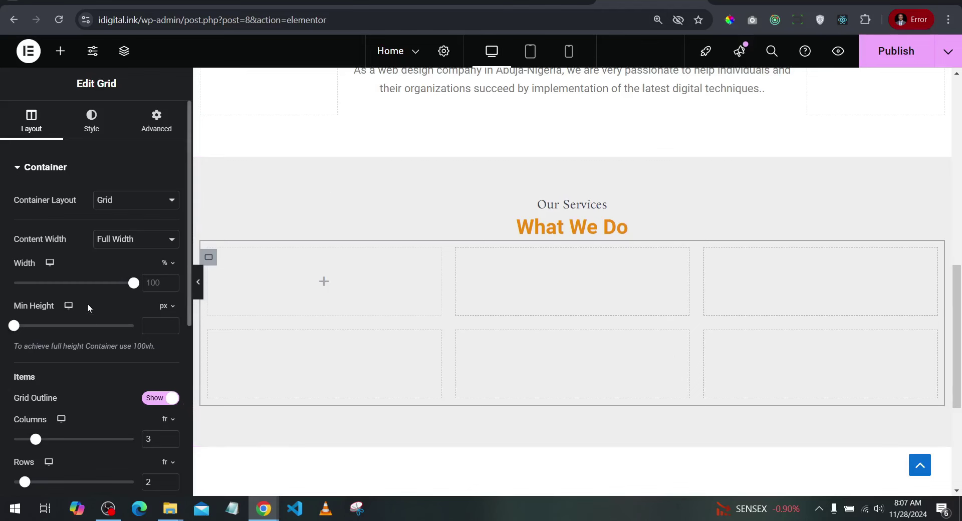
Step: Set the grid to 3 columns and 2 rows, then filter widgets by 'icon'
{"action": "scroll", "coordinate": [87, 303], "scroll_direction": "down", "scroll_amount": 3}
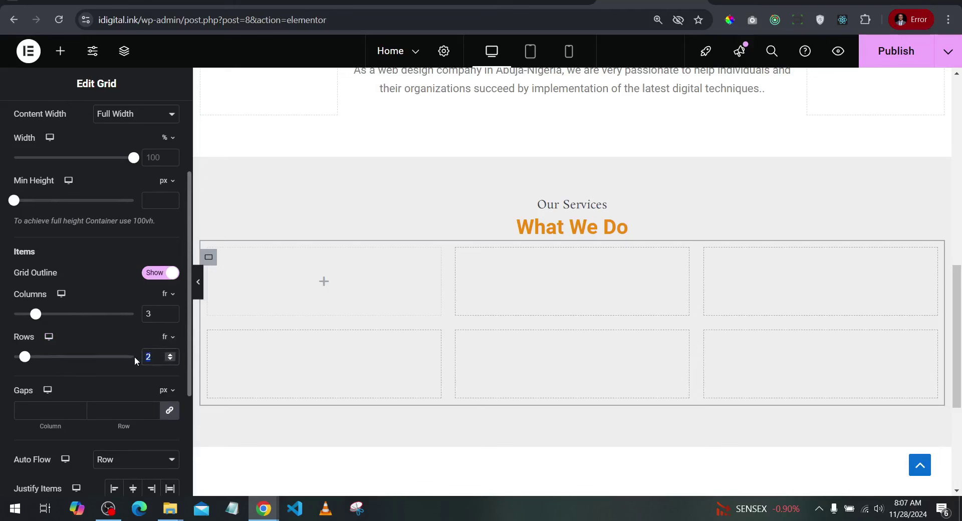
{"action": "type", "text": "3"}
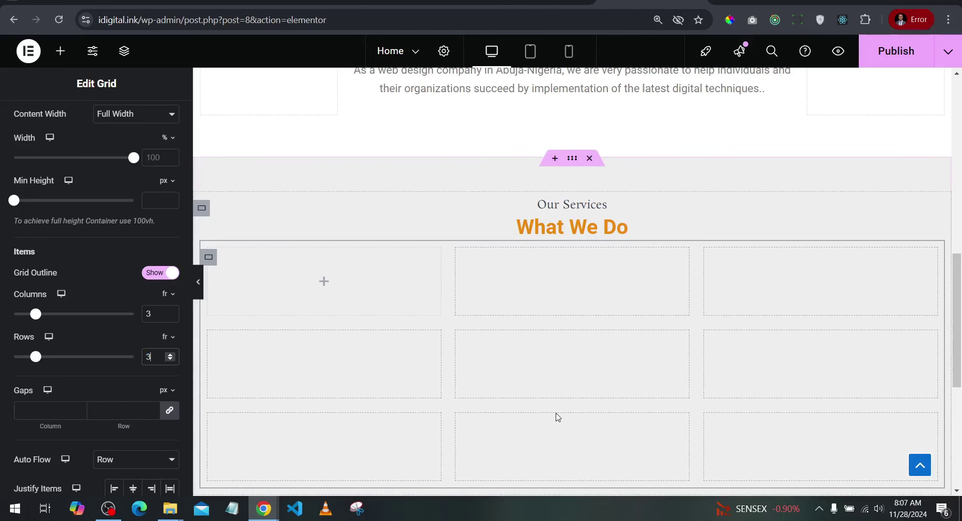
{"action": "left_click_drag", "start_coordinate": [153, 357], "coordinate": [141, 358]}
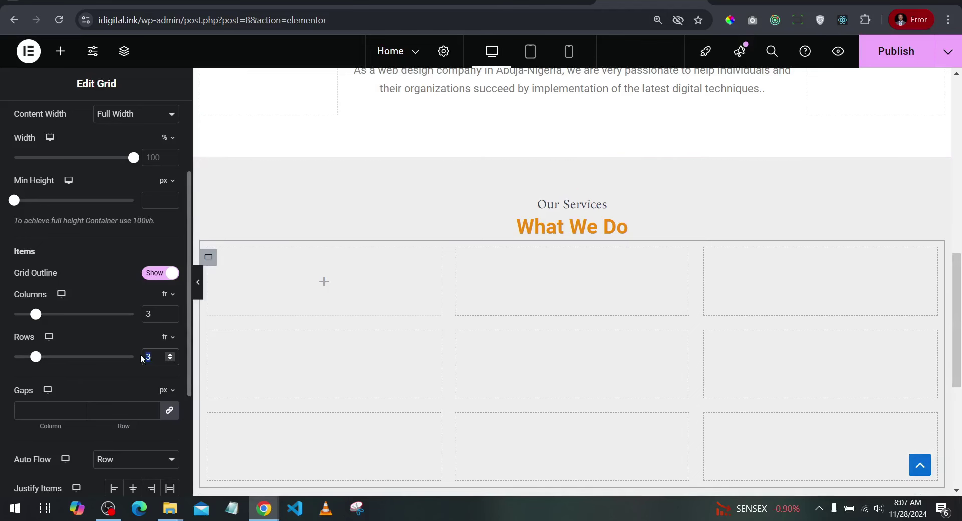
{"action": "type", "text": "1"}
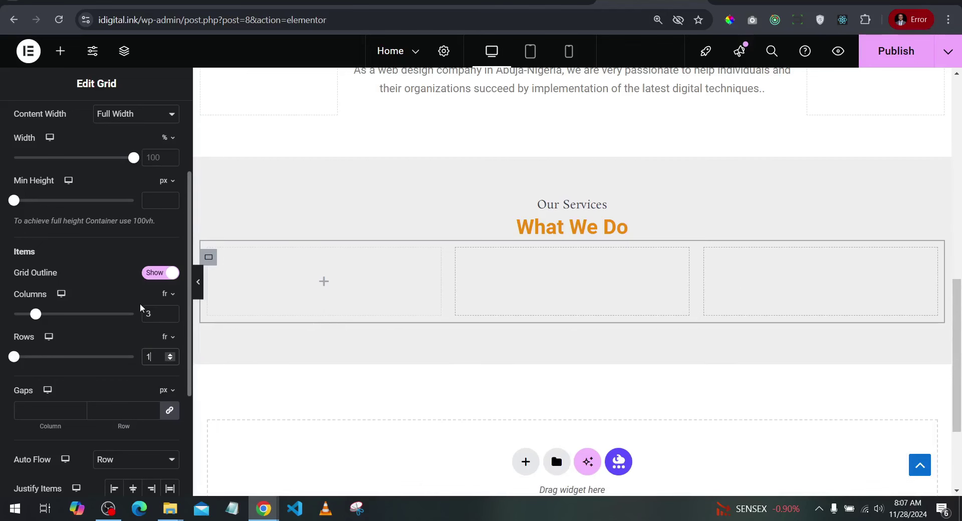
{"action": "left_click_drag", "start_coordinate": [151, 314], "coordinate": [142, 316]}
{"action": "type", "text": "2"}
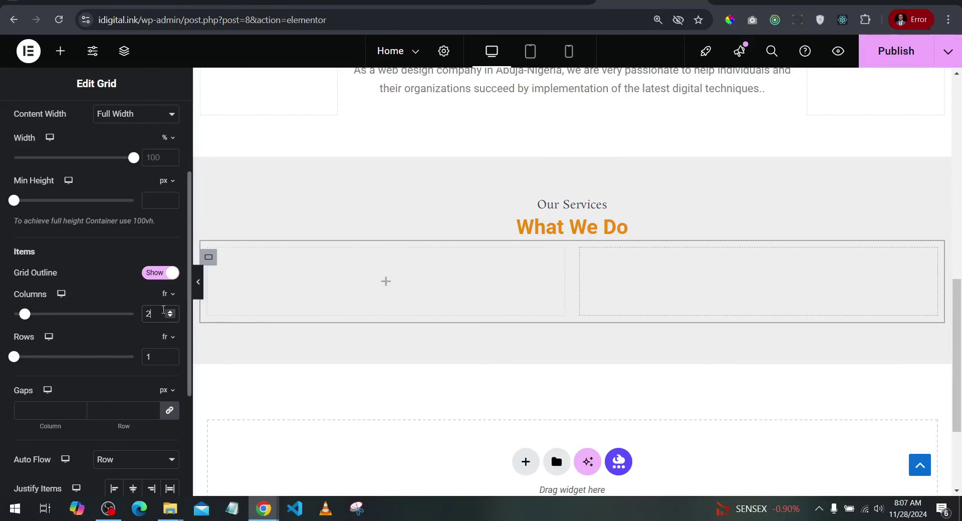
{"action": "key", "text": "BackSpace"}
{"action": "type", "text": "3"}
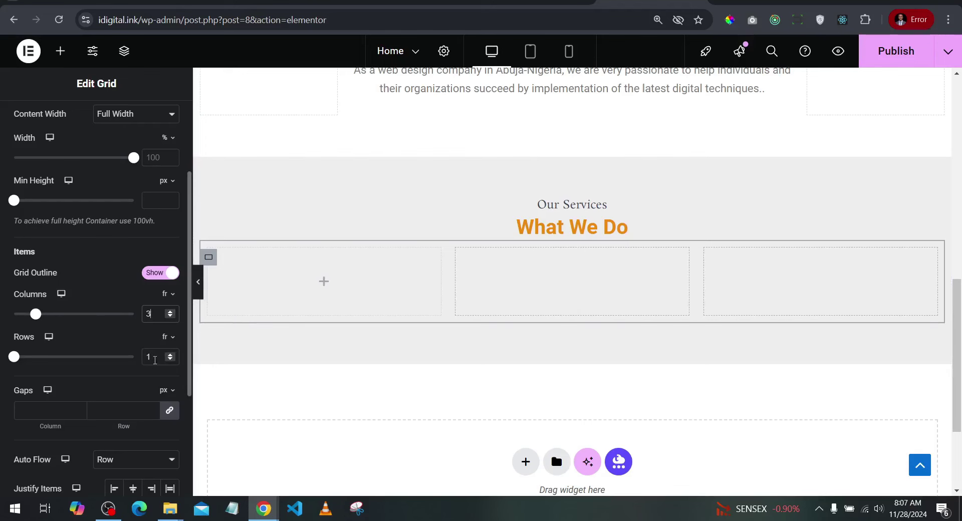
{"action": "double_click", "coordinate": [150, 357]}
{"action": "type", "text": "2"}
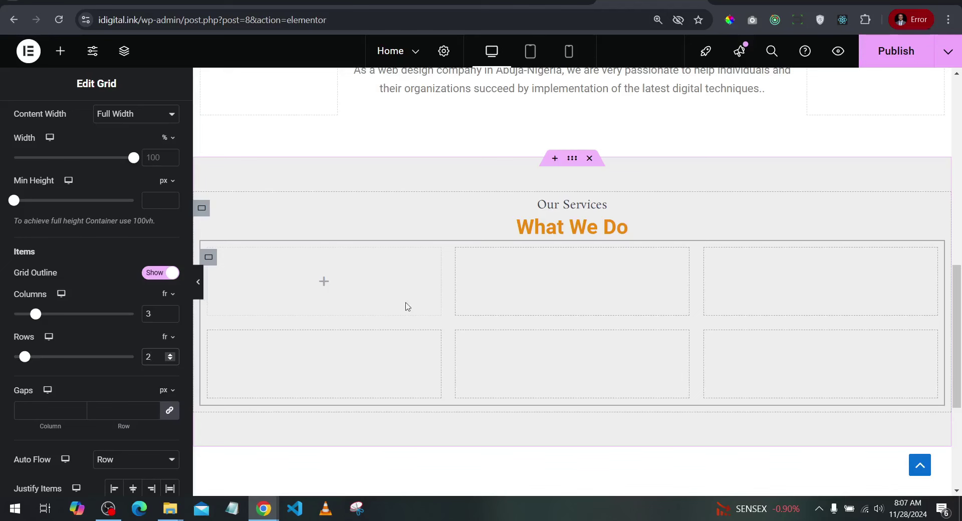
{"action": "left_click", "coordinate": [60, 52]}
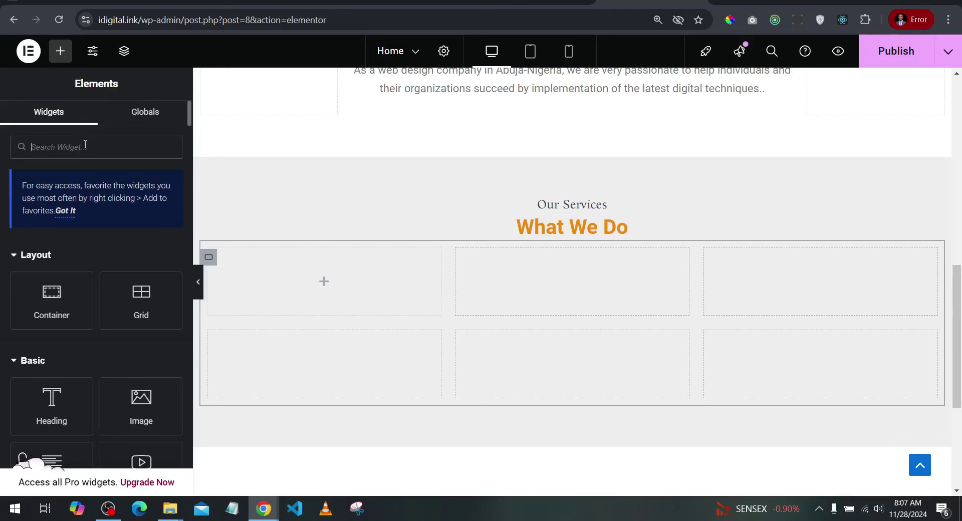
{"action": "type", "text": "icon"}
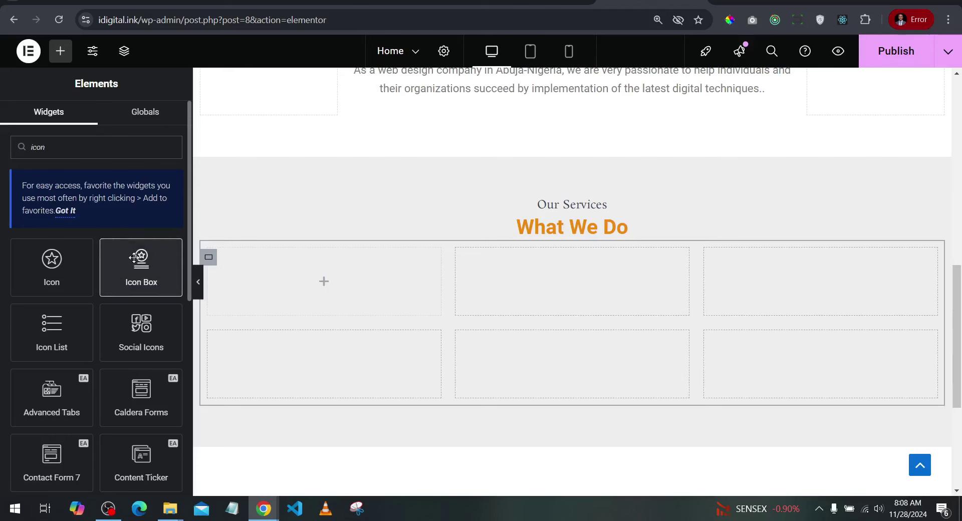
Step: Drop an Icon Box into the first grid cell and copy the reference Website Design description
{"action": "left_click_drag", "start_coordinate": [134, 258], "coordinate": [321, 281]}
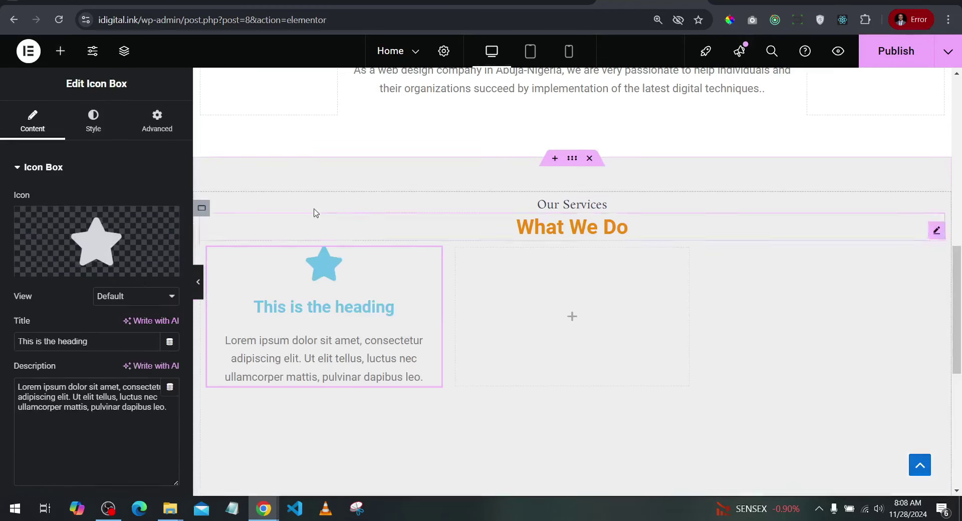
{"action": "left_click", "coordinate": [185, 2]}
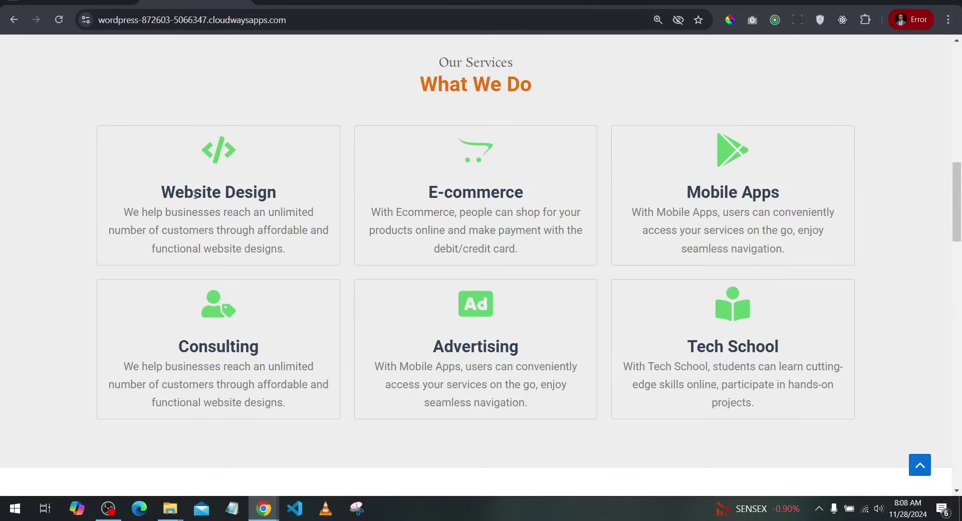
{"action": "left_click_drag", "start_coordinate": [159, 193], "coordinate": [275, 191]}
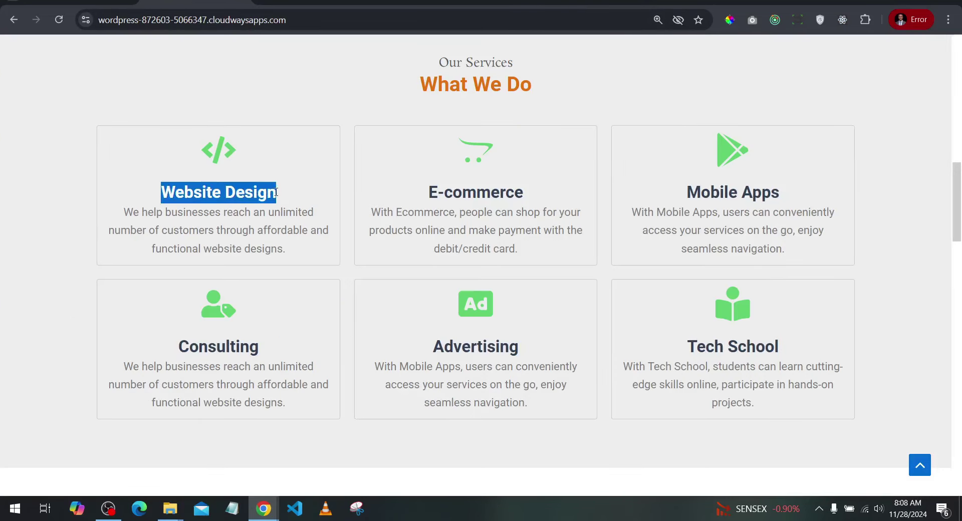
{"action": "left_click_drag", "start_coordinate": [289, 250], "coordinate": [124, 212]}
{"action": "key", "text": "ctrl+c"}
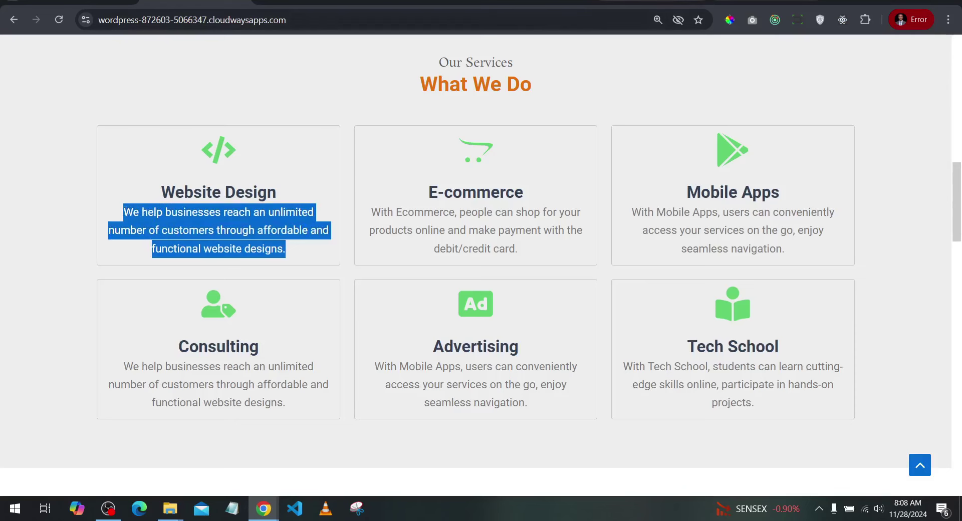
{"action": "key", "text": "ctrl+Tab"}
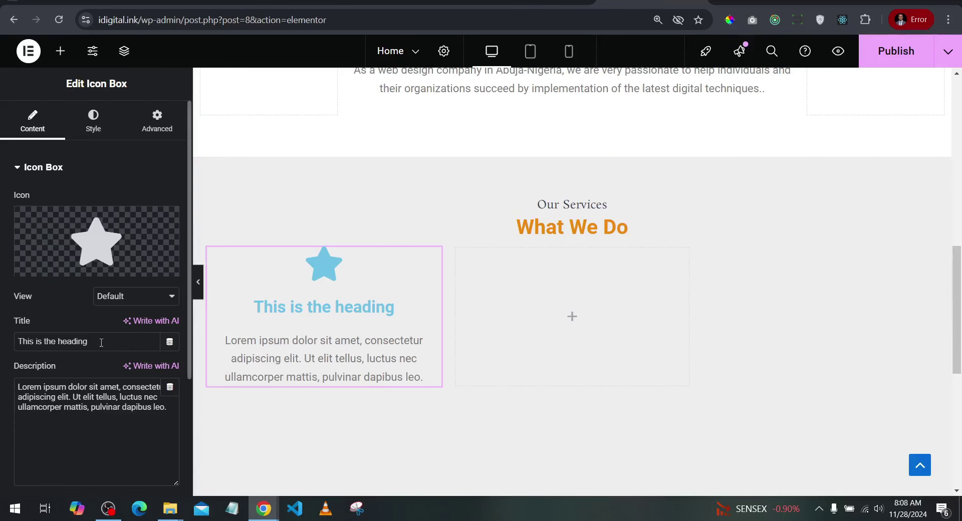
Step: Title the Icon Box 'Web Design' and paste the copied description as its text
{"action": "left_click_drag", "start_coordinate": [121, 341], "coordinate": [1, 344]}
{"action": "type", "text": "Web "}
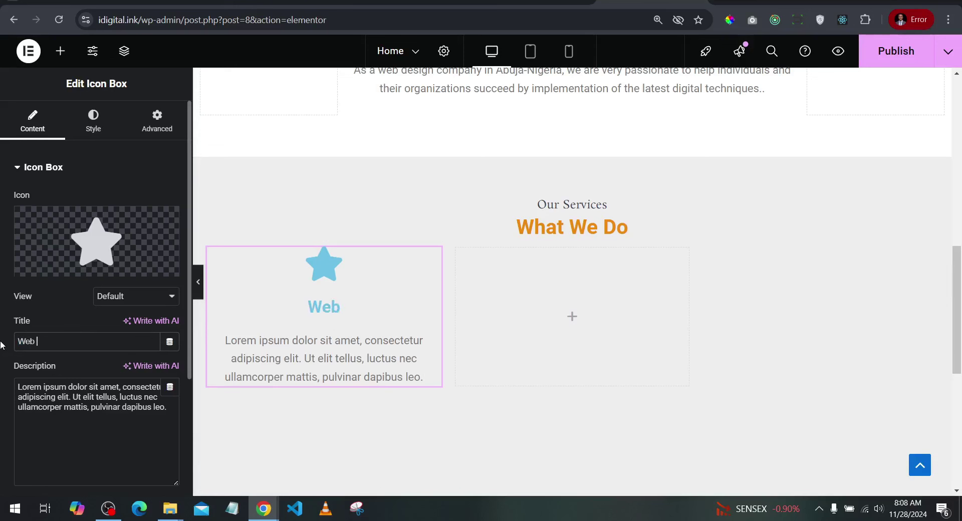
{"action": "type", "text": "Design"}
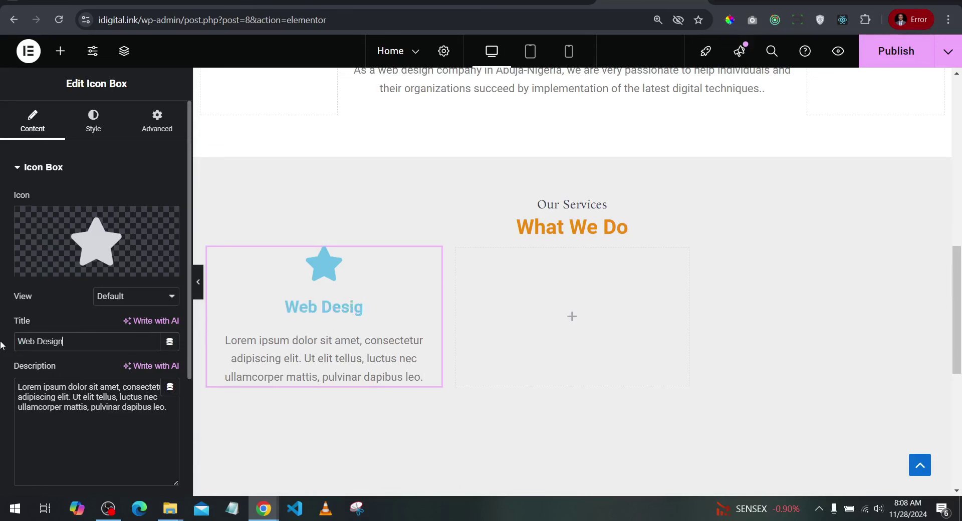
{"action": "left_click", "coordinate": [59, 395]}
{"action": "key", "text": "ctrl+a"}
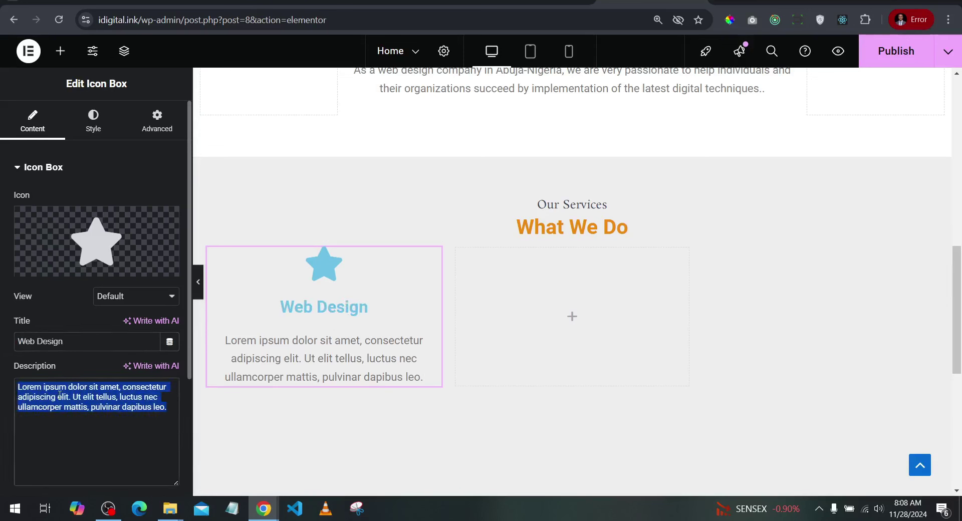
{"action": "key", "text": "ctrl+v"}
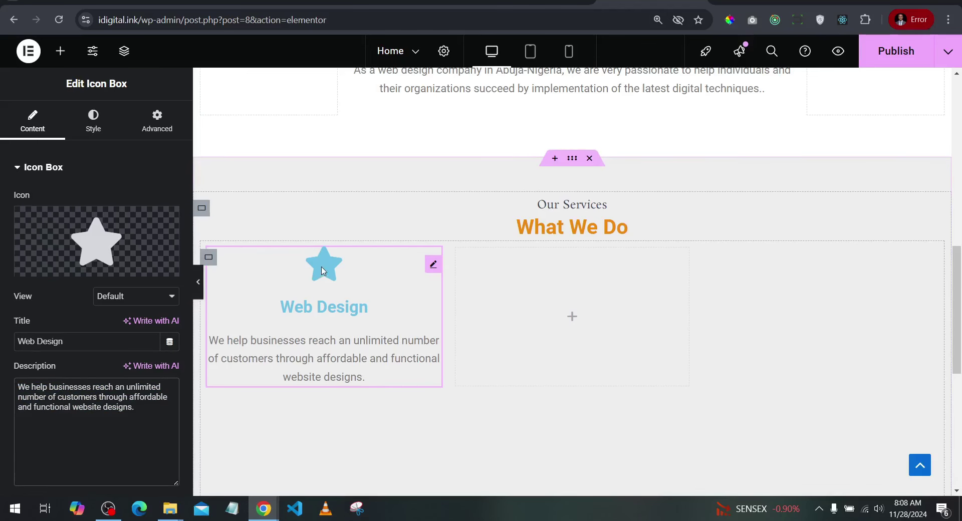
Step: Replace the Web Design card's star icon with the Code (</>) icon
{"action": "left_click", "coordinate": [113, 241]}
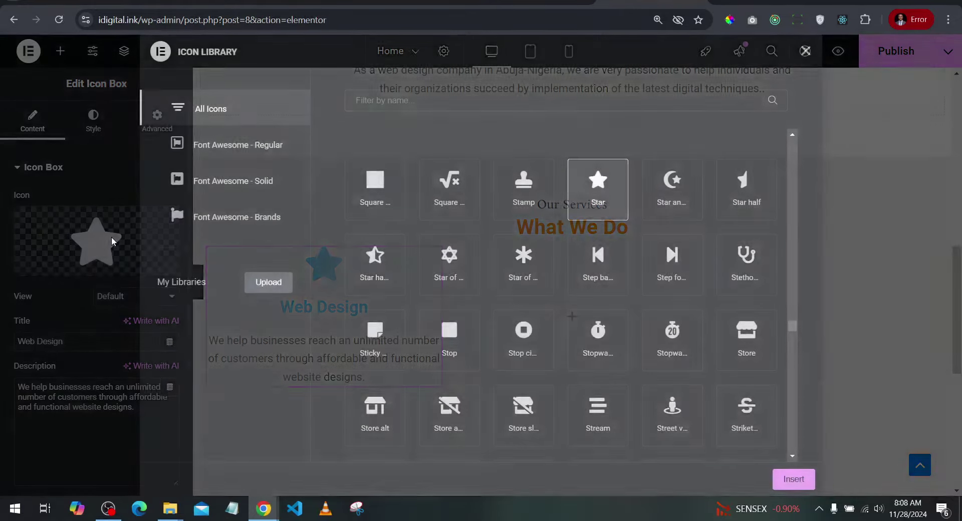
{"action": "left_click", "coordinate": [446, 98]}
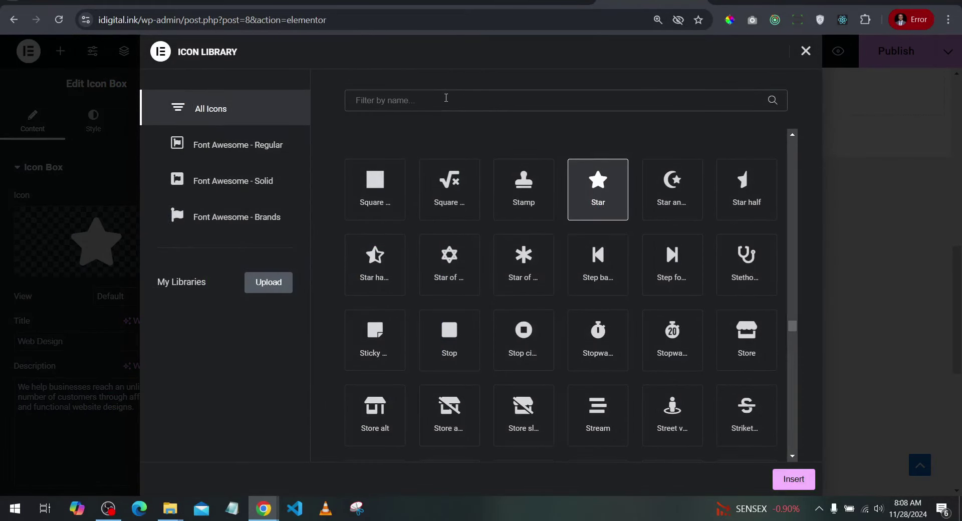
{"action": "type", "text": "code"}
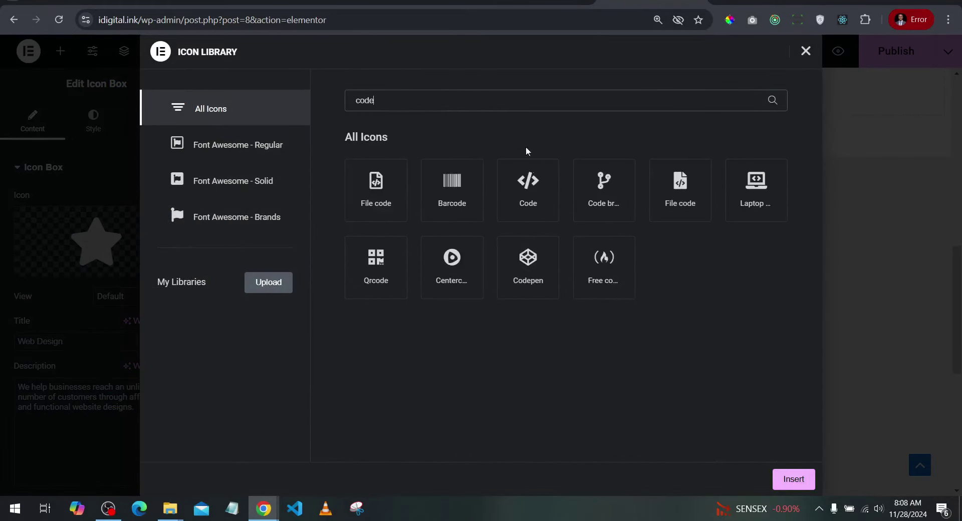
{"action": "left_click", "coordinate": [529, 185]}
{"action": "left_click", "coordinate": [798, 482]}
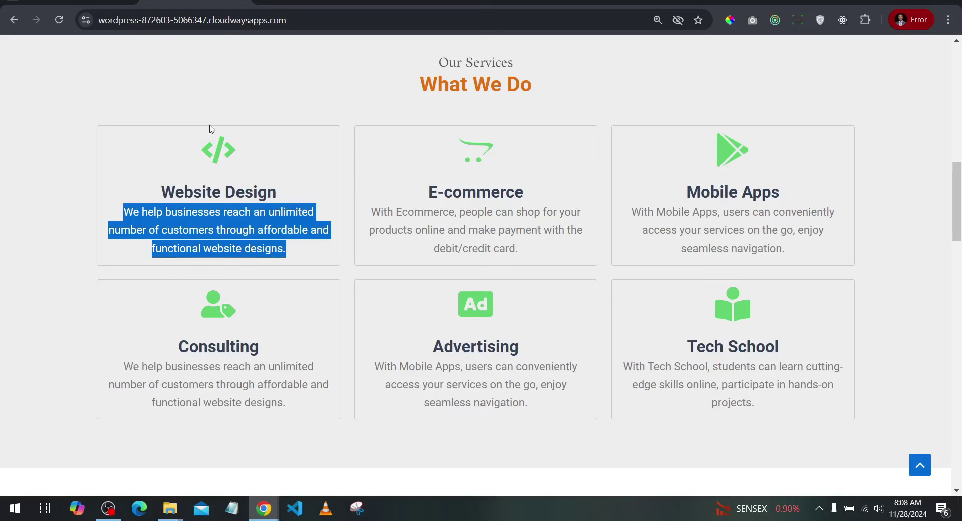
{"action": "left_click", "coordinate": [210, 129]}
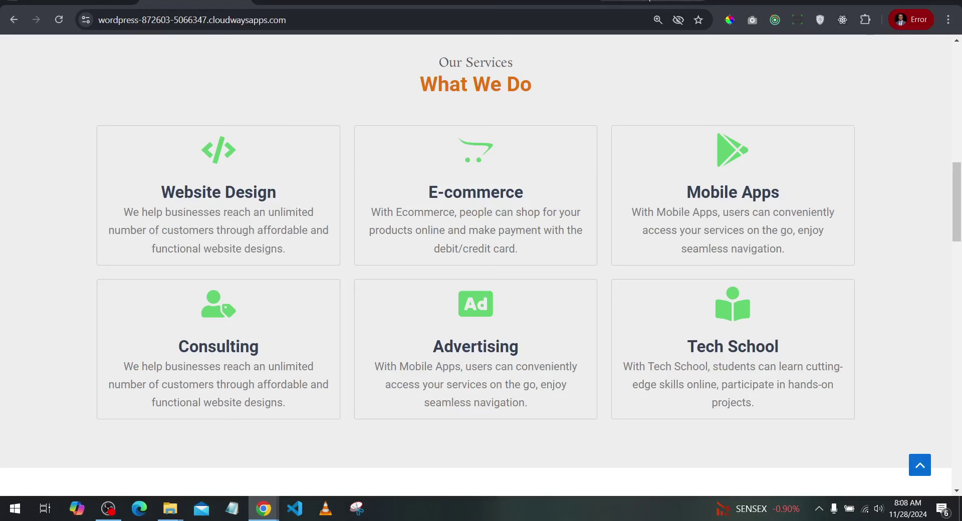
Step: Compare the card with the live site's services grid, then return to the editor
{"action": "left_click", "coordinate": [648, 1]}
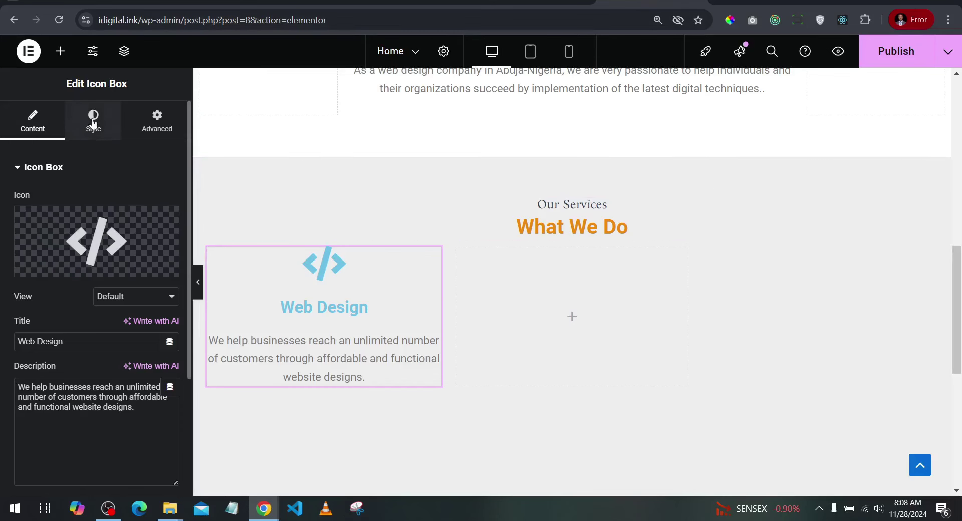
{"action": "left_click", "coordinate": [176, 2]}
{"action": "left_click", "coordinate": [766, 2]}
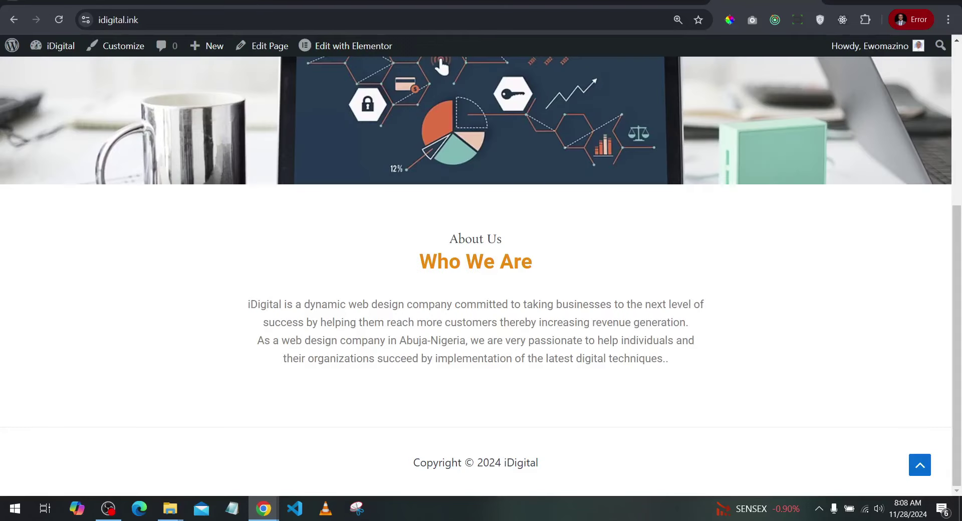
{"action": "left_click", "coordinate": [648, 2]}
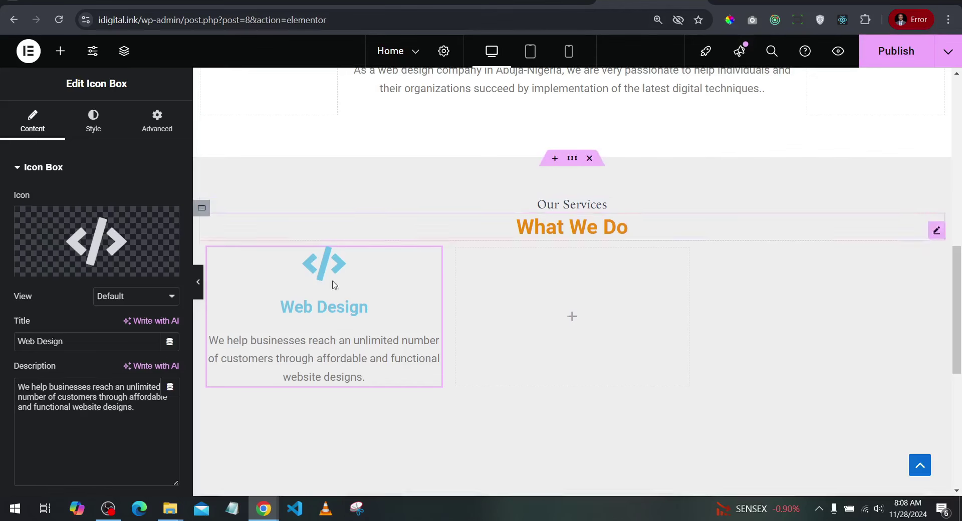
Step: Set the Web Design icon's primary colour to the global Accent green
{"action": "left_click", "coordinate": [92, 120]}
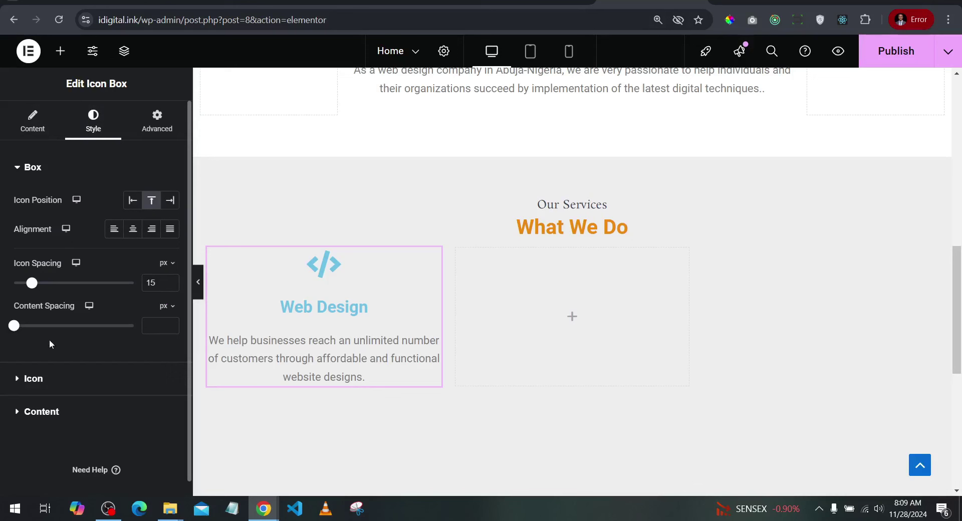
{"action": "left_click", "coordinate": [33, 378]}
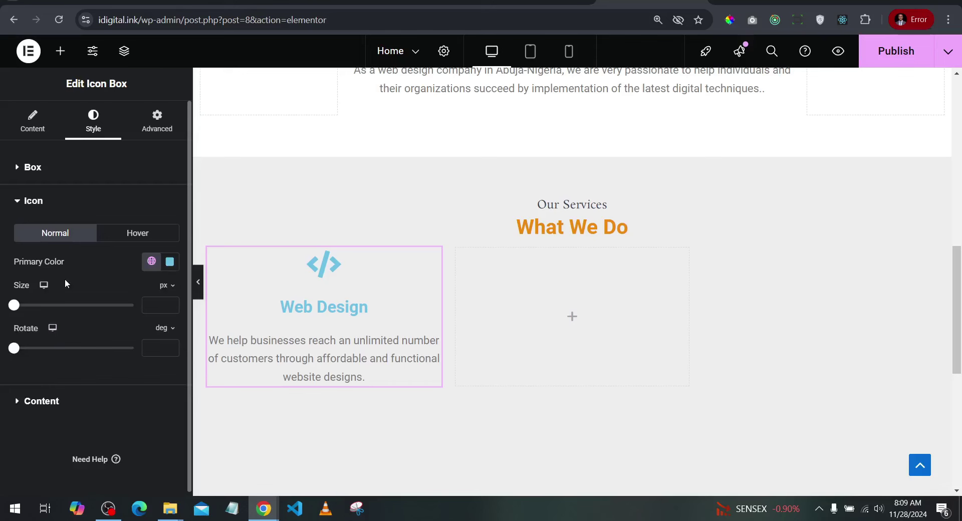
{"action": "left_click", "coordinate": [151, 261]}
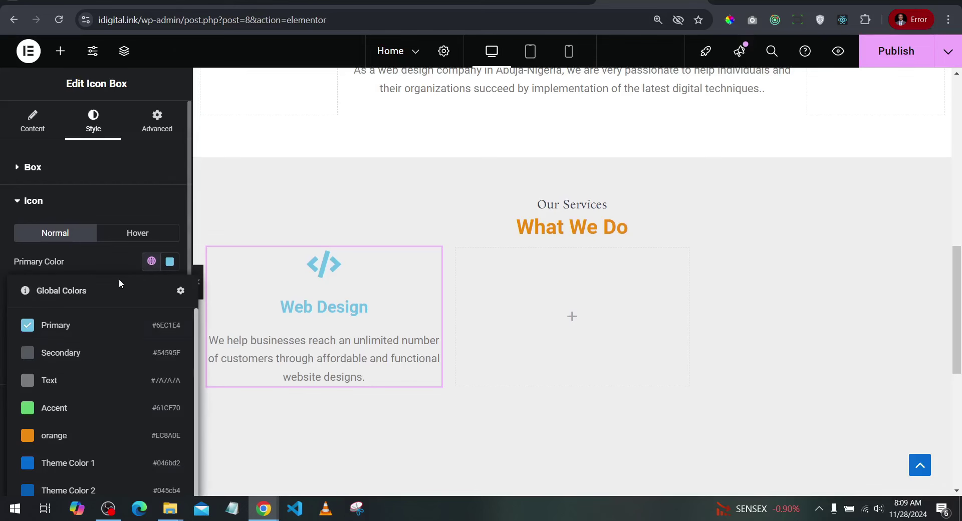
{"action": "scroll", "coordinate": [87, 372], "scroll_direction": "down", "scroll_amount": 2}
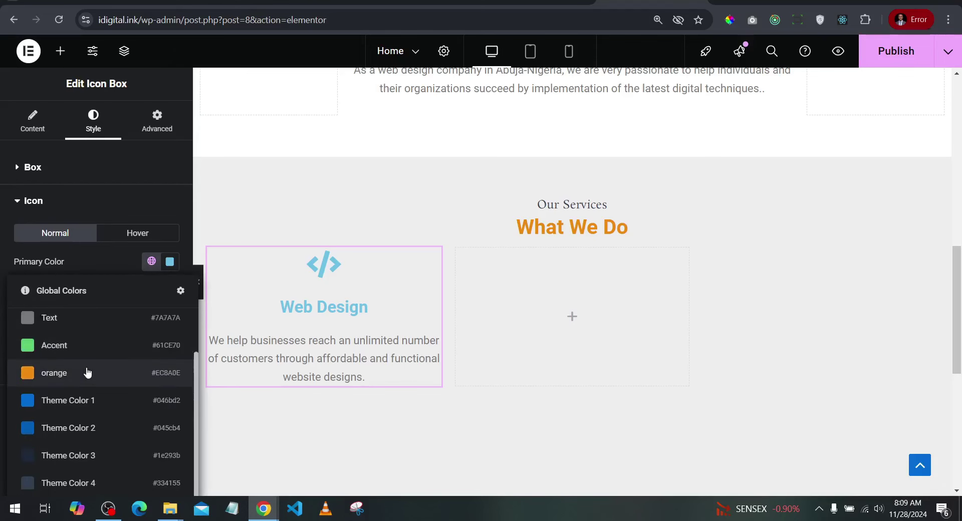
{"action": "scroll", "coordinate": [88, 372], "scroll_direction": "down", "scroll_amount": 1}
{"action": "scroll", "coordinate": [85, 379], "scroll_direction": "up", "scroll_amount": 1}
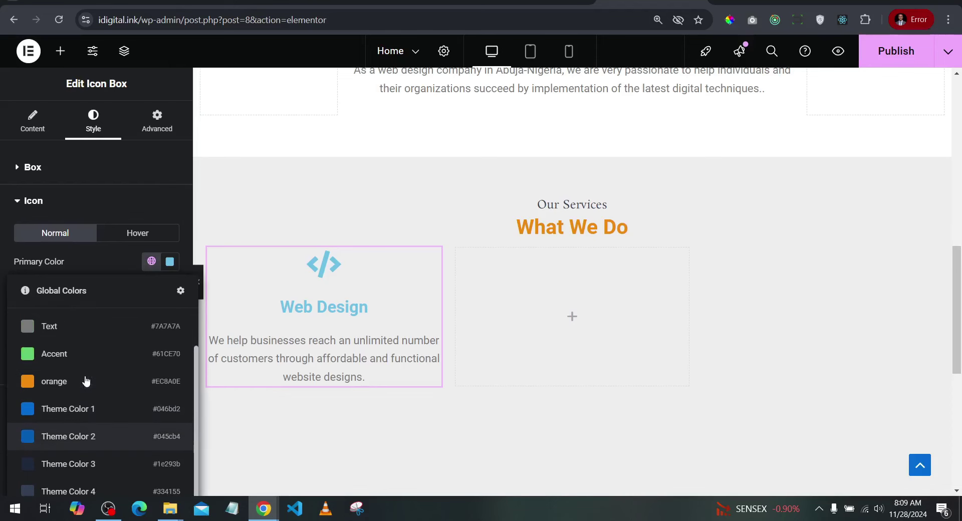
{"action": "left_click", "coordinate": [75, 353]}
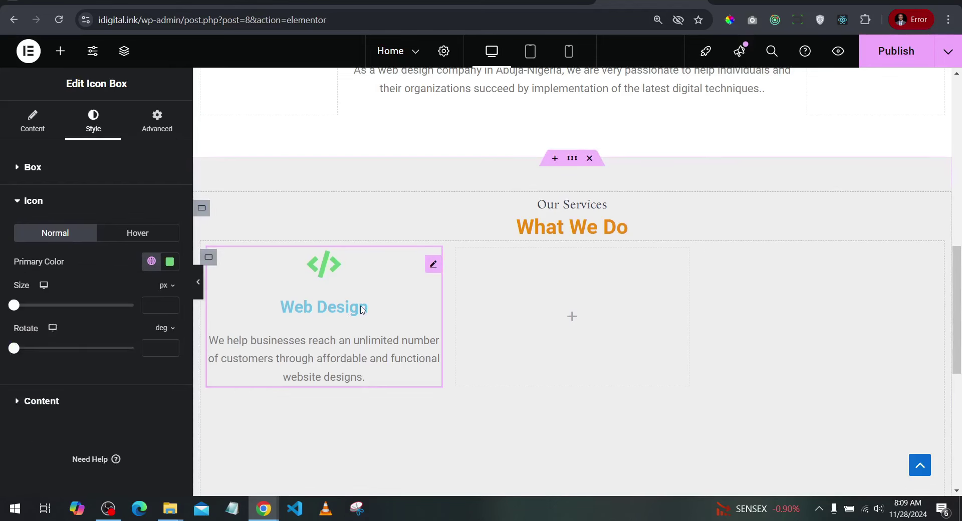
{"action": "left_click", "coordinate": [48, 200]}
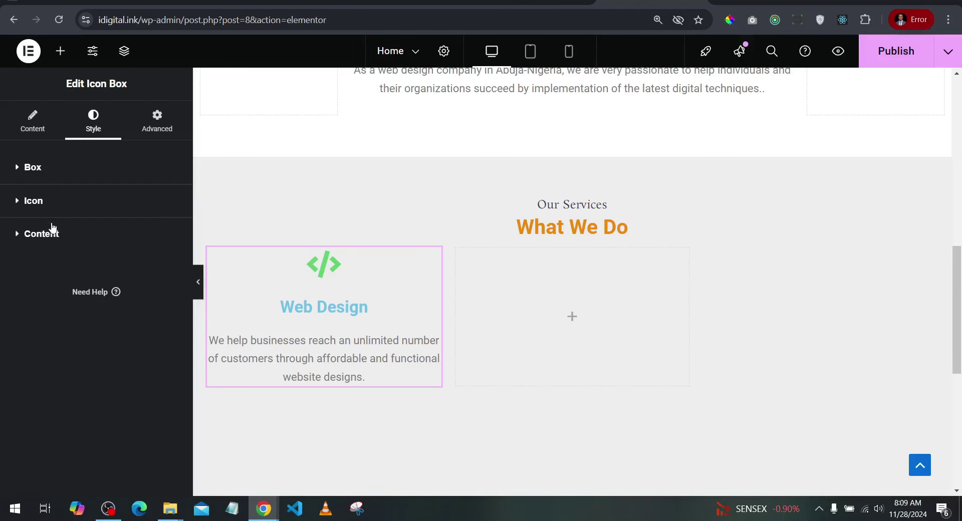
Step: Set the title colour to global Theme Color 3, a dark navy
{"action": "left_click", "coordinate": [50, 242]}
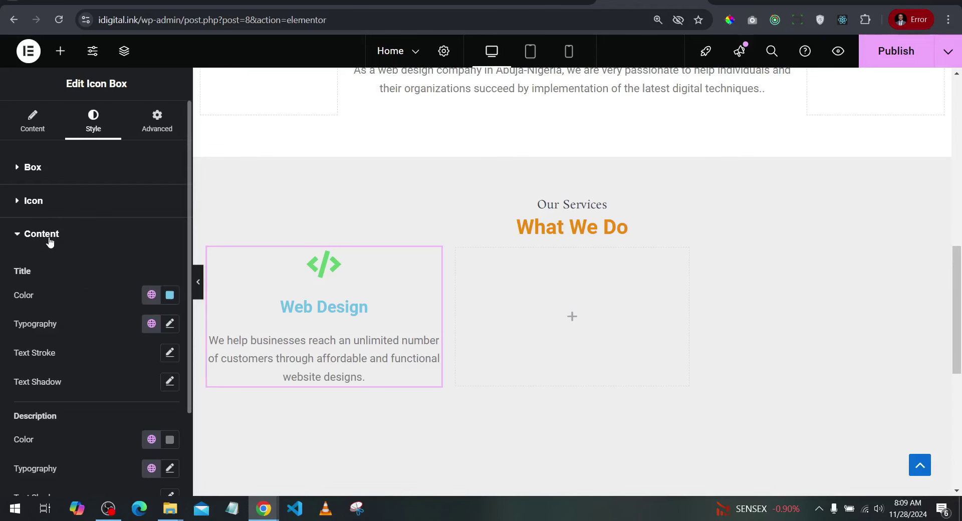
{"action": "left_click", "coordinate": [150, 296]}
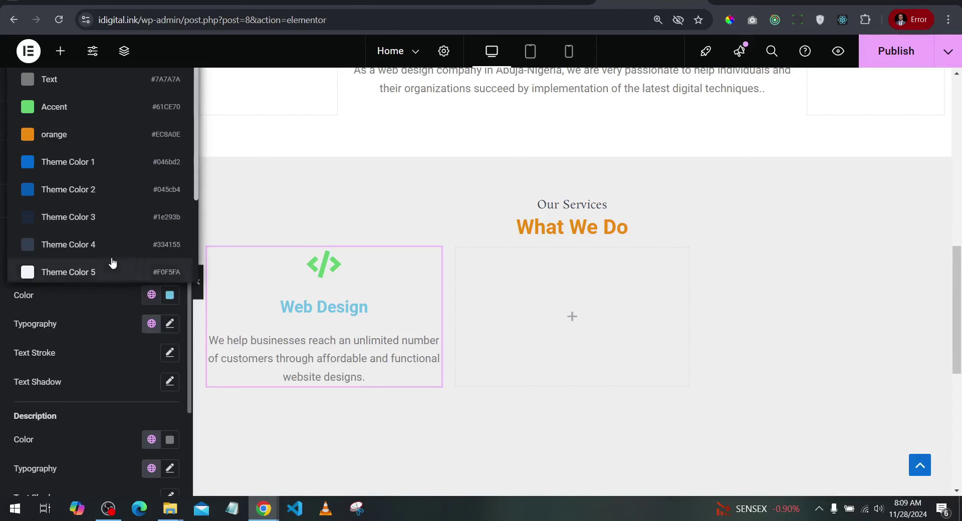
{"action": "left_click", "coordinate": [87, 219]}
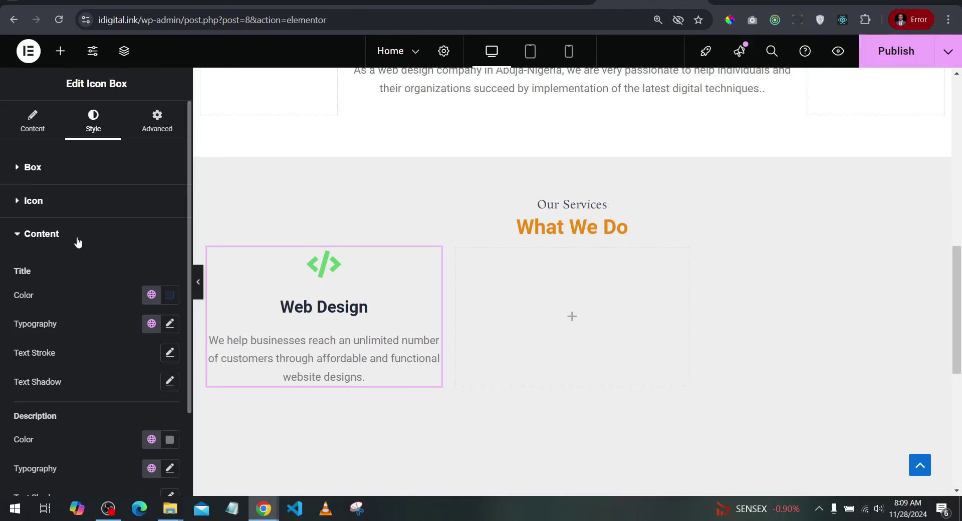
{"action": "scroll", "coordinate": [77, 236], "scroll_direction": "down", "scroll_amount": 1}
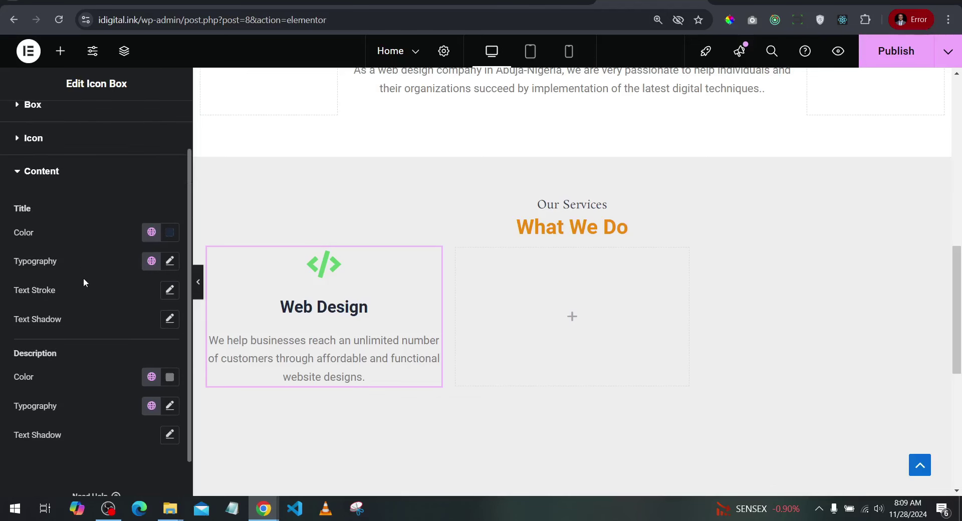
{"action": "scroll", "coordinate": [84, 279], "scroll_direction": "down", "scroll_amount": 1}
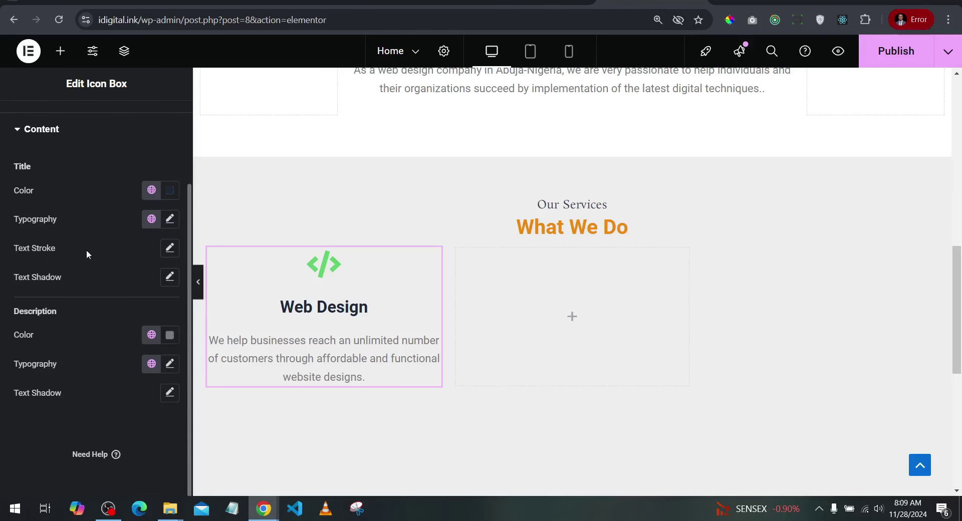
{"action": "scroll", "coordinate": [44, 168], "scroll_direction": "up", "scroll_amount": 2}
{"action": "scroll", "coordinate": [39, 171], "scroll_direction": "down", "scroll_amount": 1}
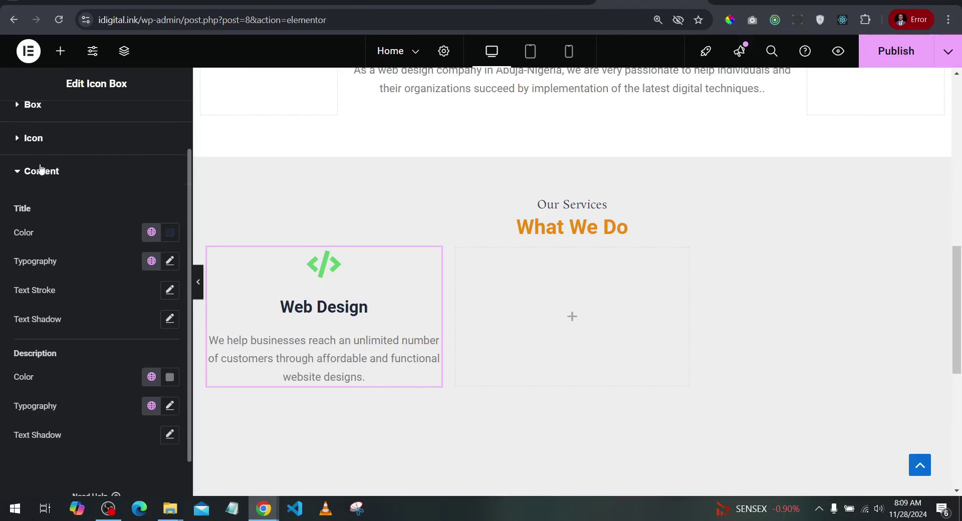
Step: Reduce the content spacing below the title to 1 and compare with the live grid
{"action": "left_click", "coordinate": [37, 106]}
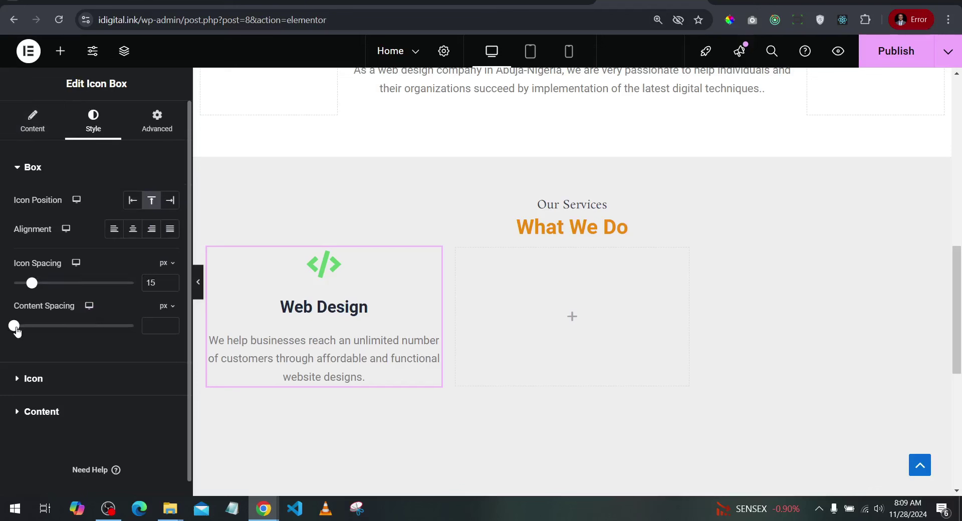
{"action": "left_click_drag", "start_coordinate": [15, 328], "coordinate": [16, 327]}
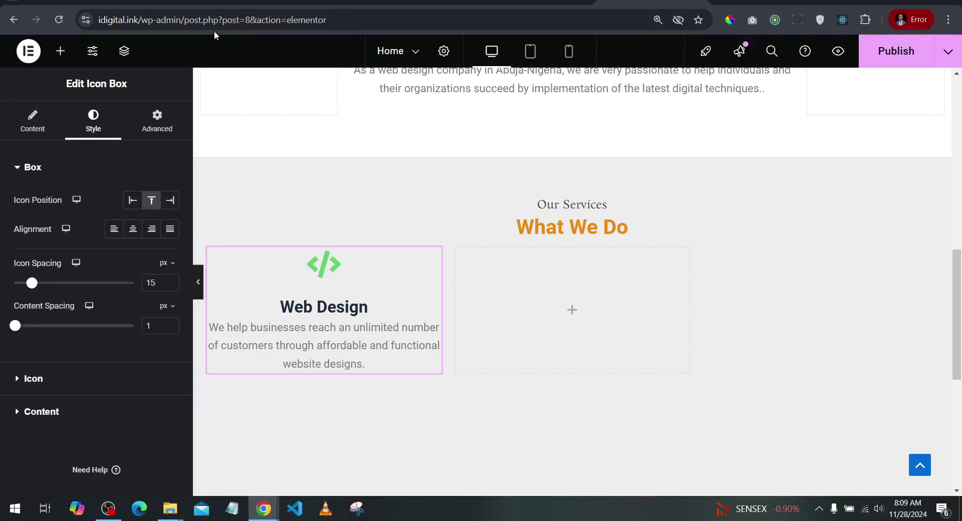
{"action": "left_click", "coordinate": [196, 2]}
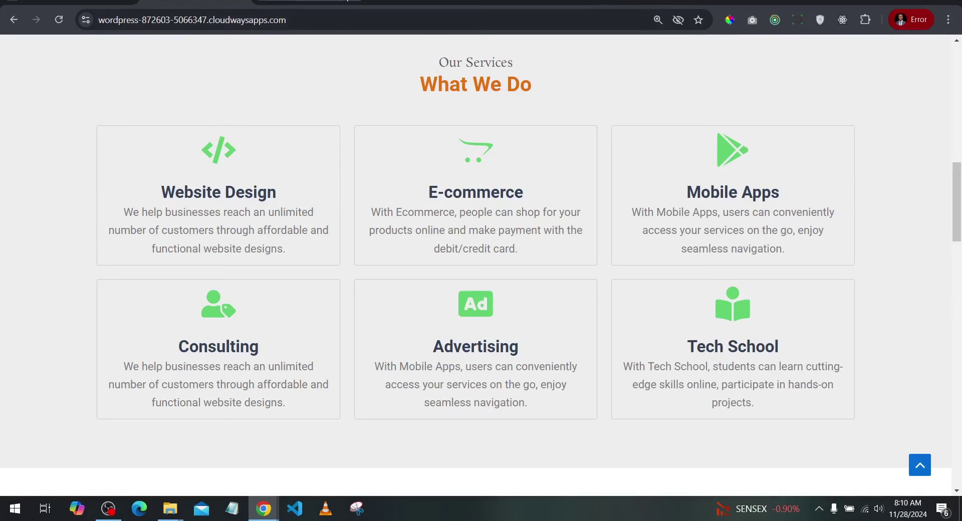
{"action": "left_click", "coordinate": [541, 2]}
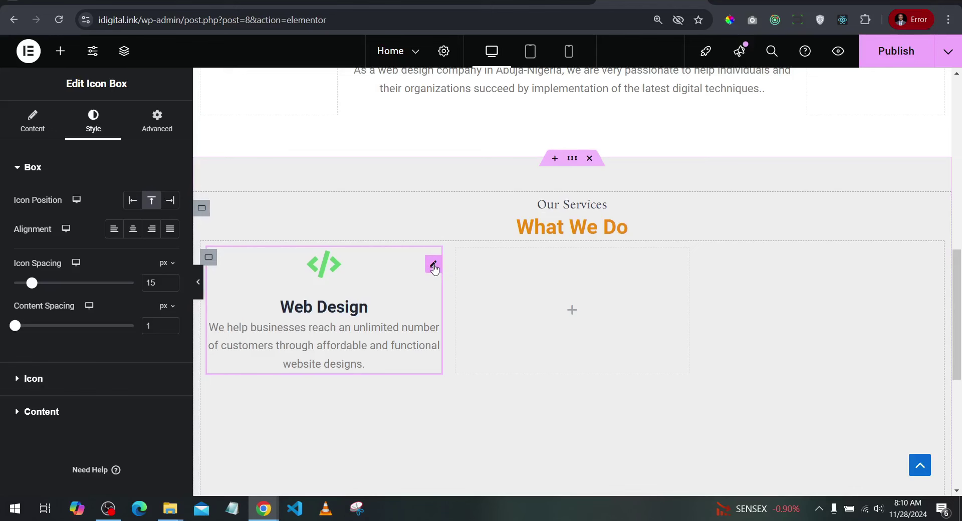
Step: Increase the icon box's padding on all sides in the layout settings
{"action": "left_click", "coordinate": [163, 124]}
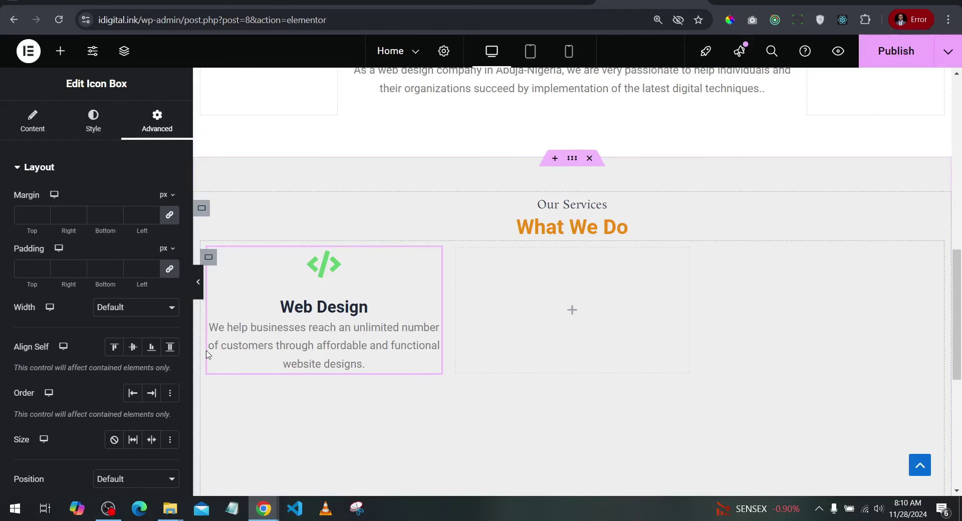
{"action": "left_click", "coordinate": [153, 267]}
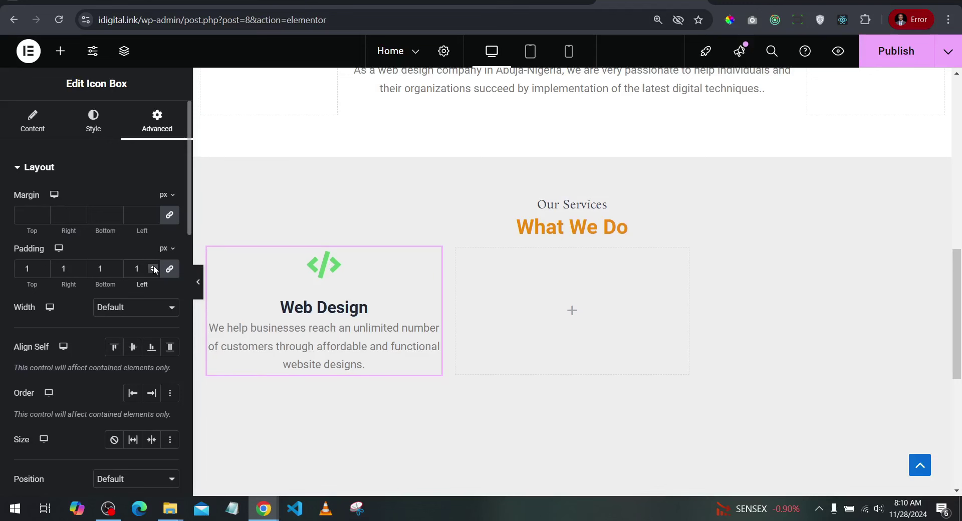
{"action": "left_click", "coordinate": [153, 267]}
{"action": "left_click", "coordinate": [153, 267]}
{"action": "left_click", "coordinate": [154, 267]}
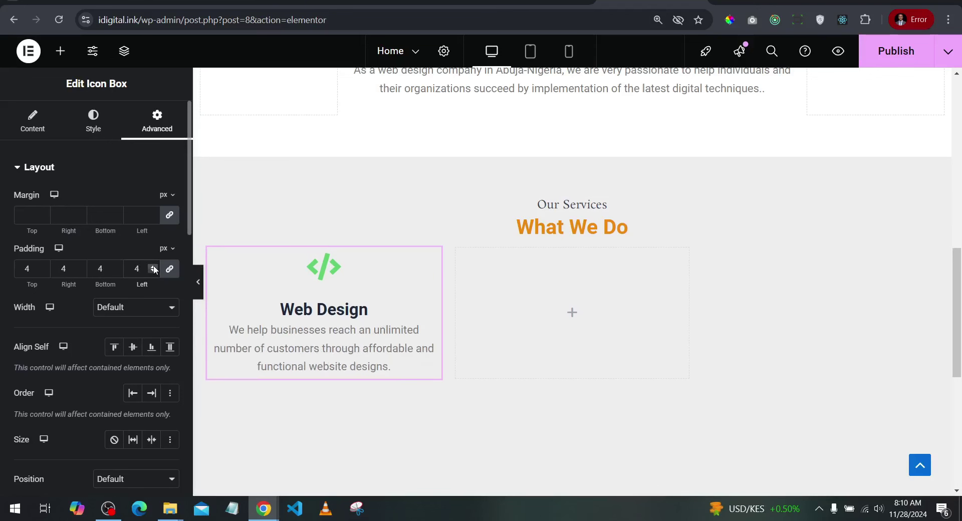
{"action": "left_click", "coordinate": [153, 267]}
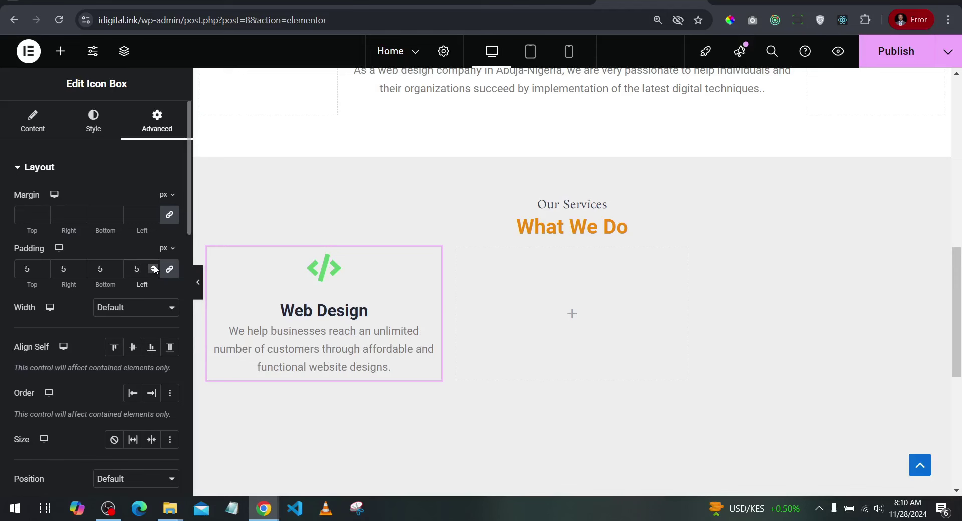
{"action": "left_click", "coordinate": [46, 168]}
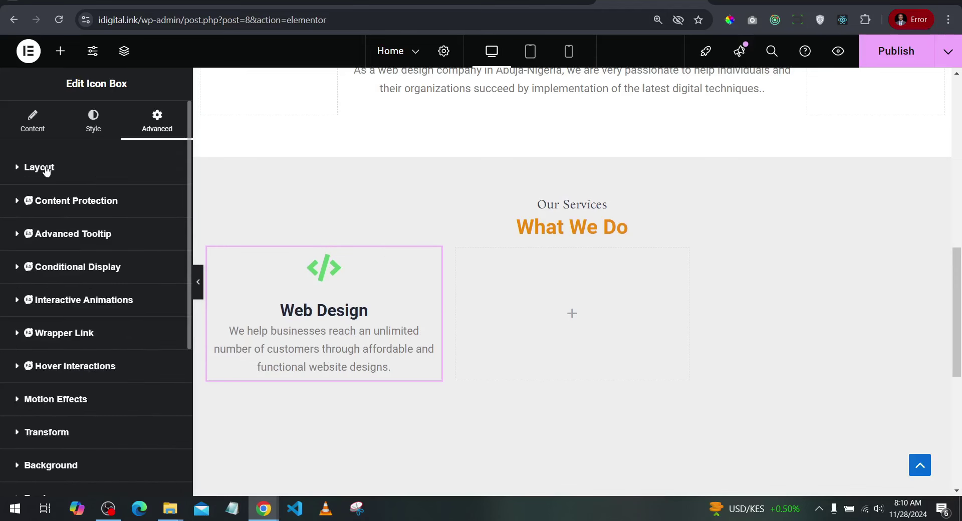
{"action": "left_click", "coordinate": [90, 125]}
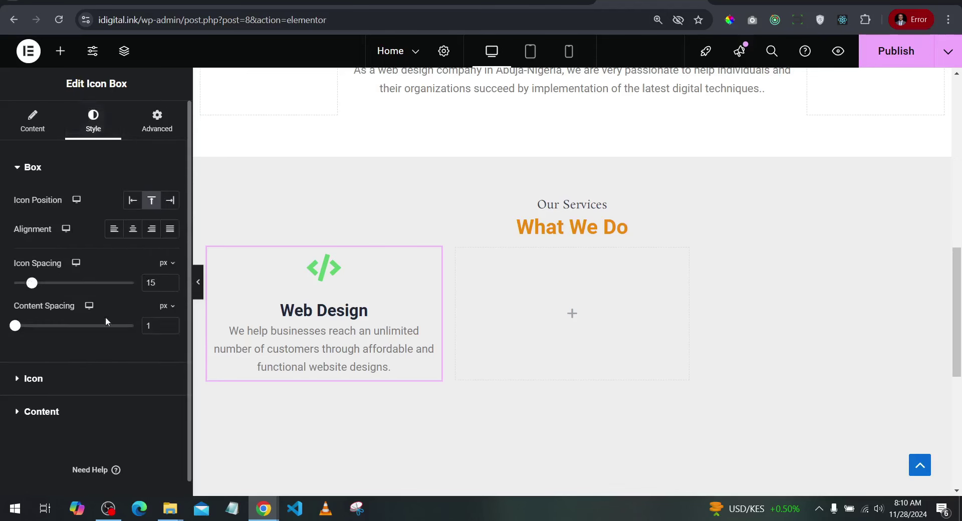
{"action": "left_click", "coordinate": [158, 122]}
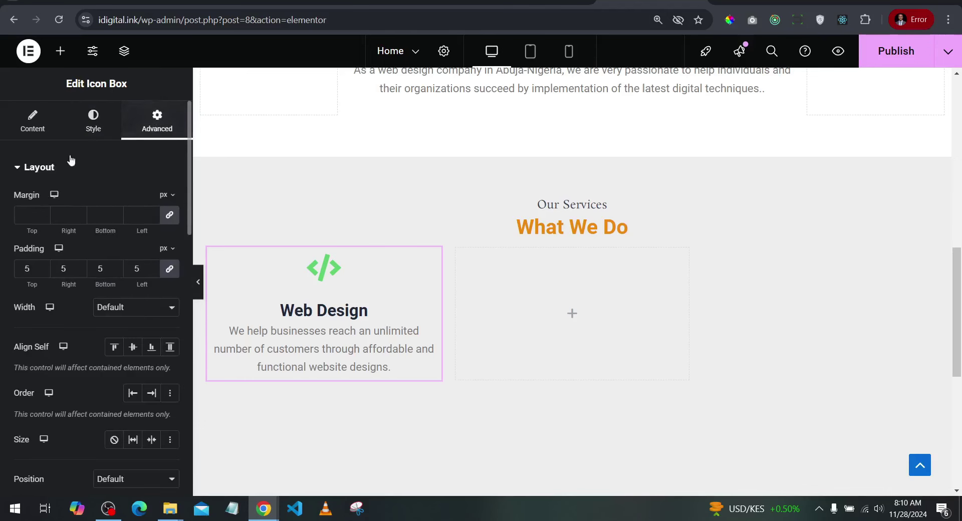
{"action": "left_click", "coordinate": [49, 169]}
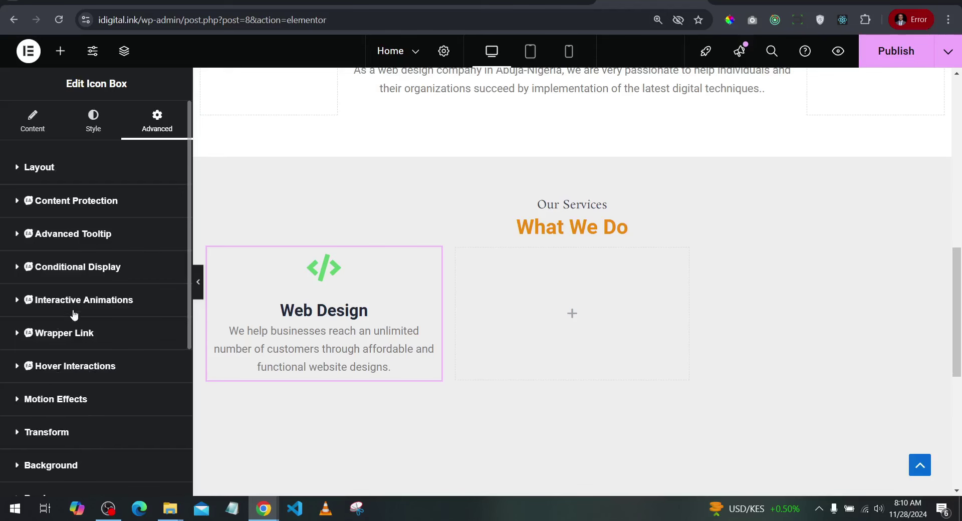
{"action": "scroll", "coordinate": [103, 301], "scroll_direction": "down", "scroll_amount": 3}
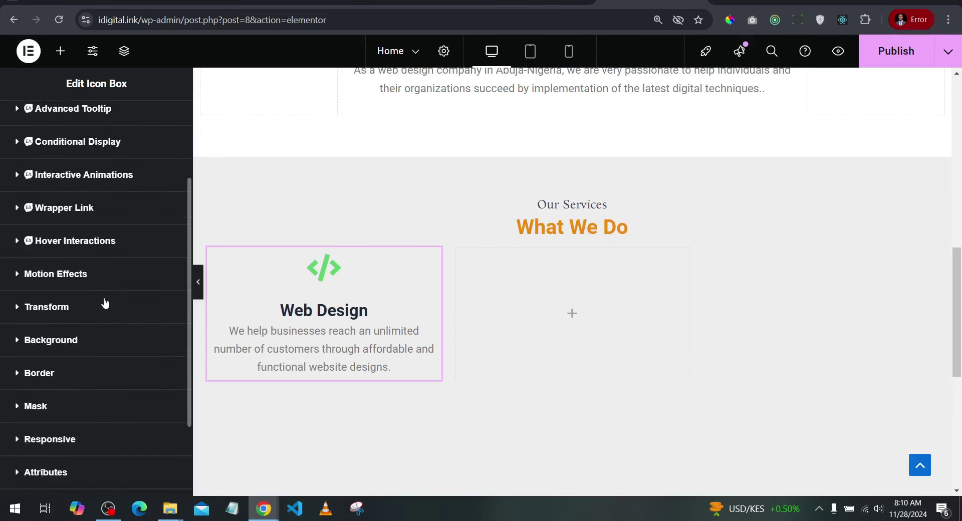
Step: Make the card's border solid, 1 px on all sides, in light grey #E7E5E5
{"action": "left_click", "coordinate": [44, 375]}
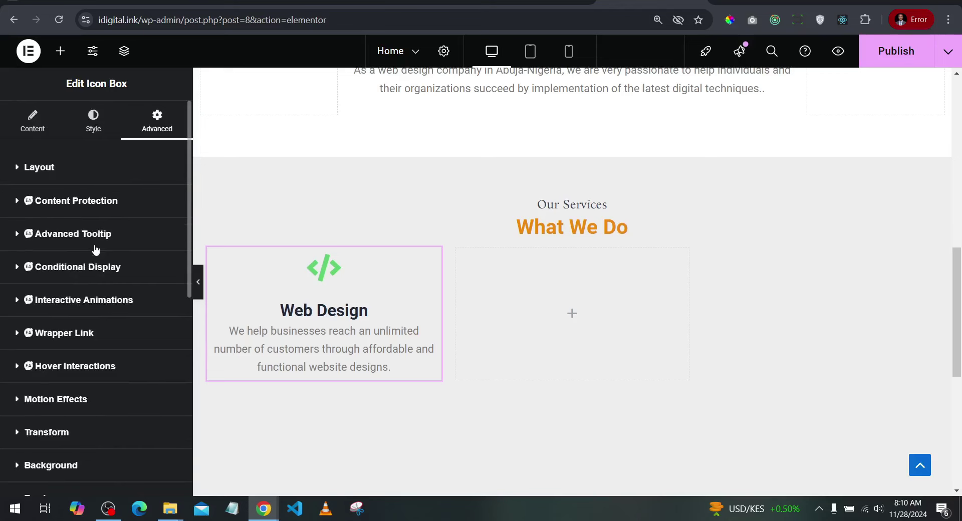
{"action": "scroll", "coordinate": [122, 330], "scroll_direction": "down", "scroll_amount": 1}
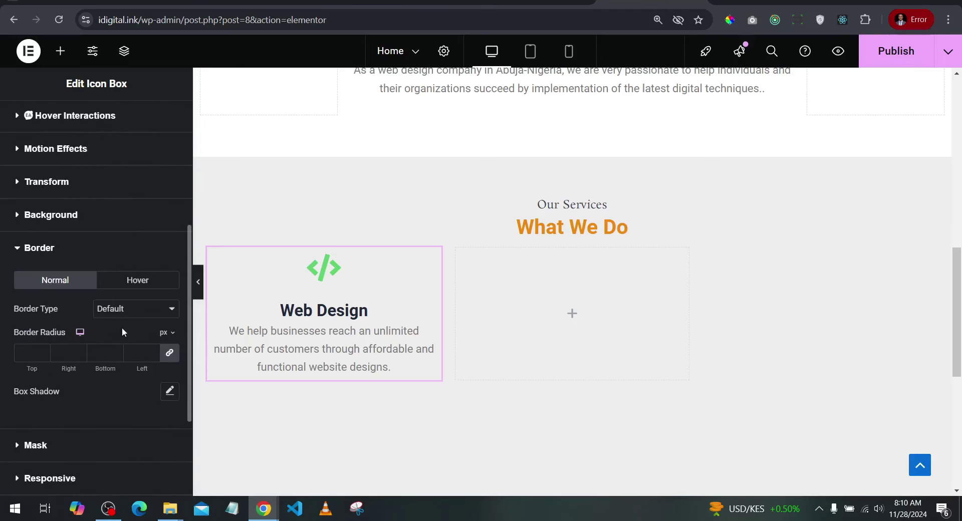
{"action": "left_click", "coordinate": [158, 319]}
{"action": "left_click", "coordinate": [114, 356]}
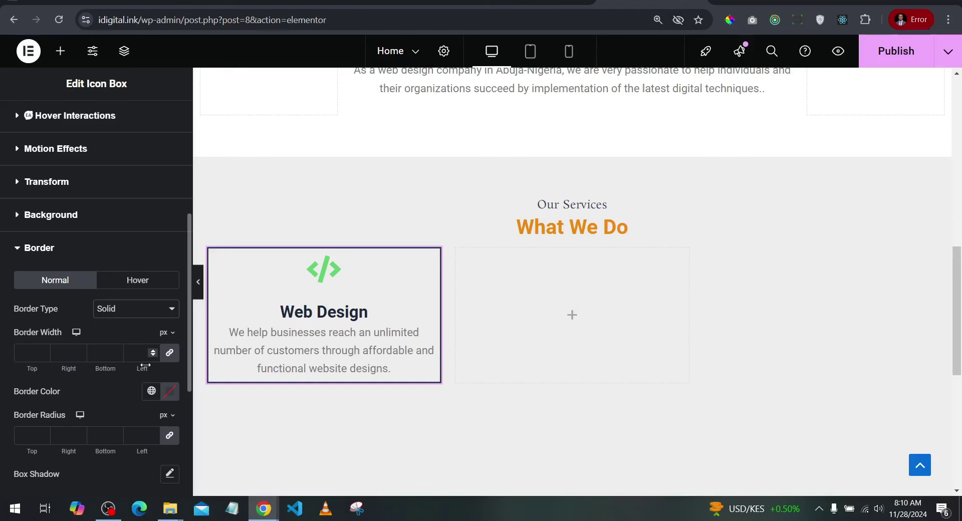
{"action": "left_click", "coordinate": [154, 351]}
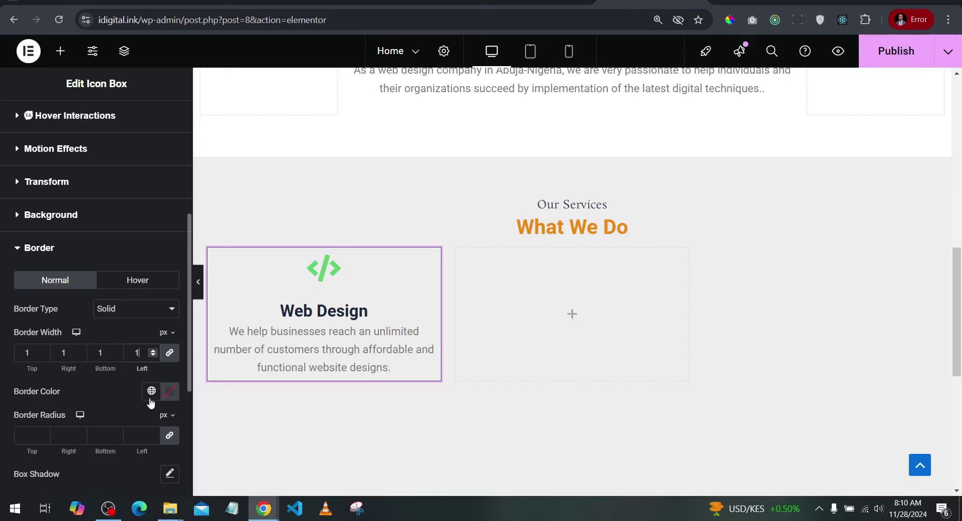
{"action": "left_click", "coordinate": [170, 393]}
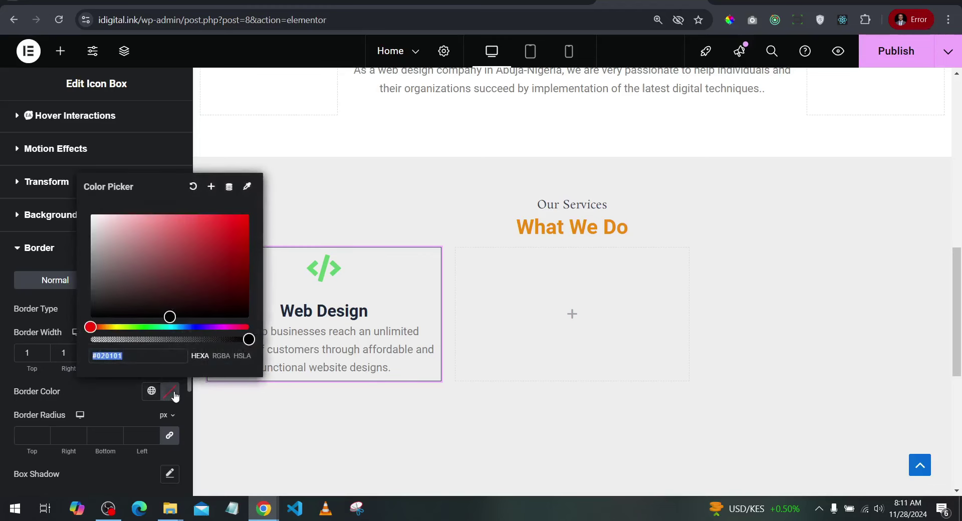
{"action": "left_click", "coordinate": [92, 225]}
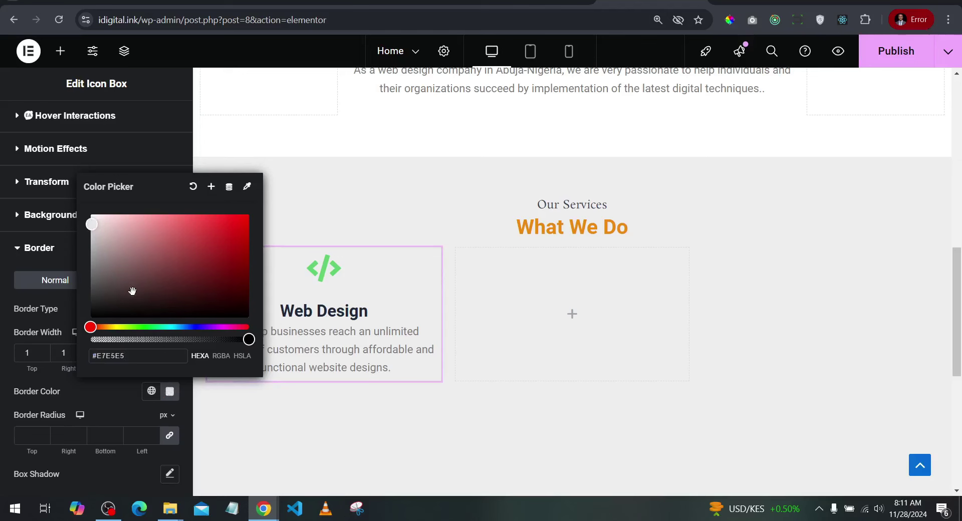
{"action": "left_click", "coordinate": [107, 392]}
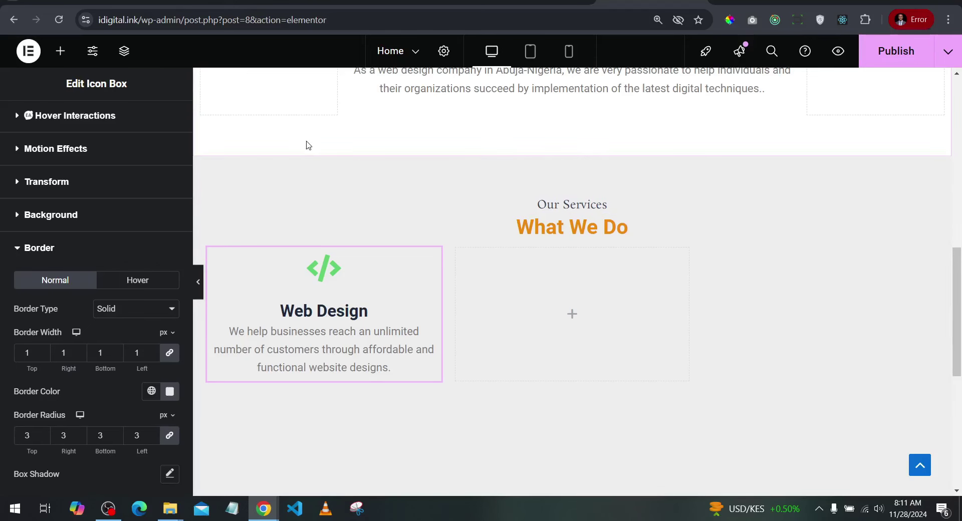
Step: Publish the page, then reload the live idigital.ink homepage and scroll to What We Do
{"action": "left_click", "coordinate": [891, 52]}
{"action": "left_click", "coordinate": [766, 1]}
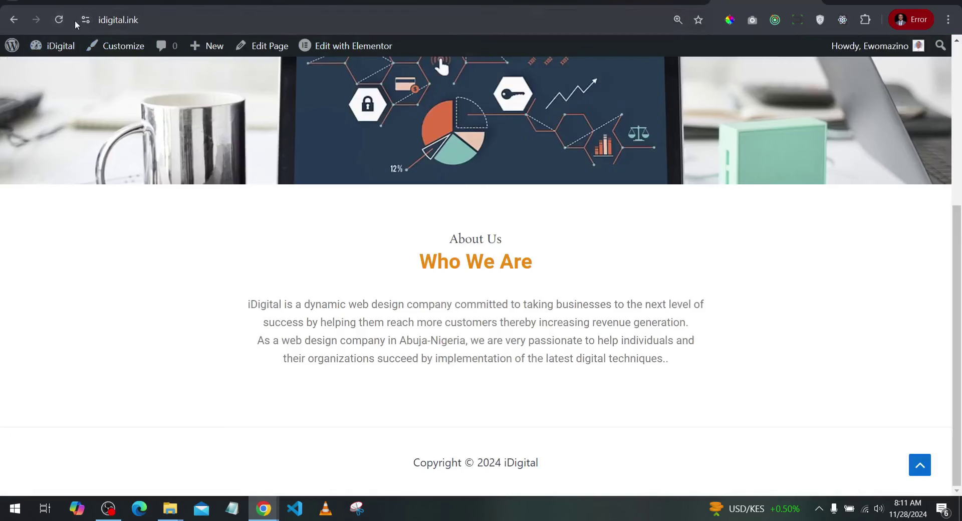
{"action": "left_click", "coordinate": [59, 19]}
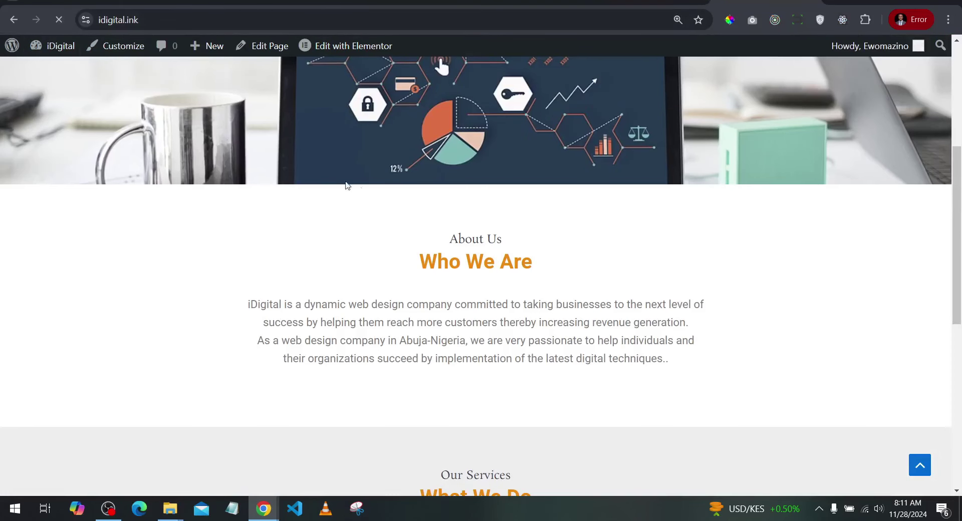
{"action": "scroll", "coordinate": [475, 198], "scroll_direction": "down", "scroll_amount": 3}
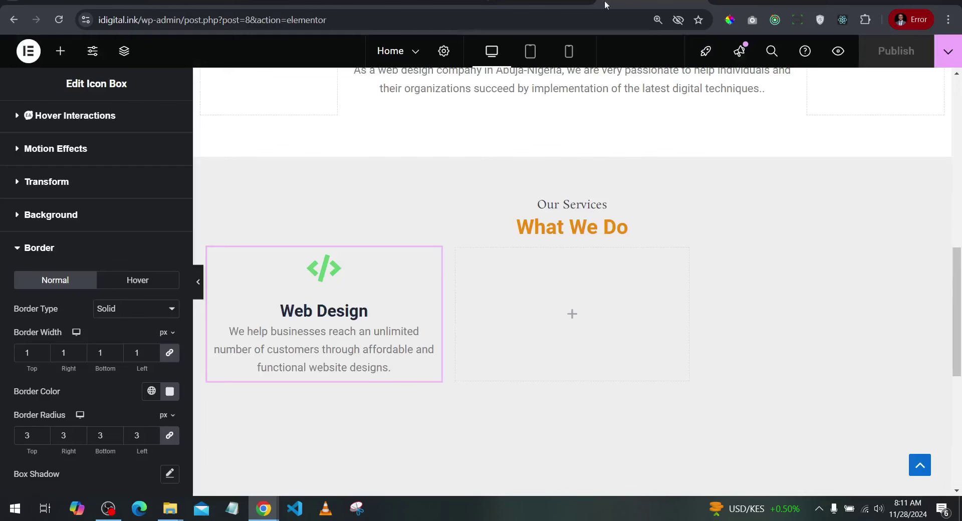
{"action": "left_click", "coordinate": [541, 2]}
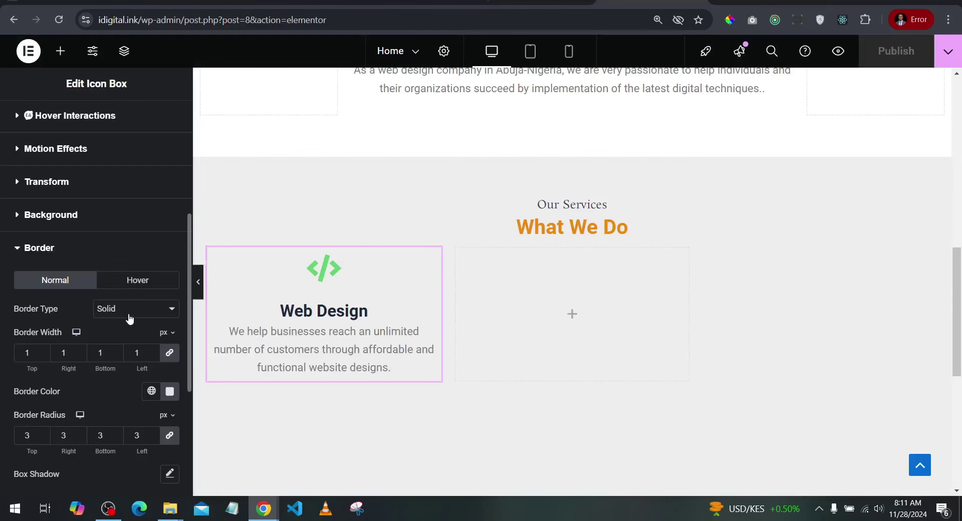
Step: Darken the card's border colour to a grey and preview the page without the panel
{"action": "left_click", "coordinate": [170, 392]}
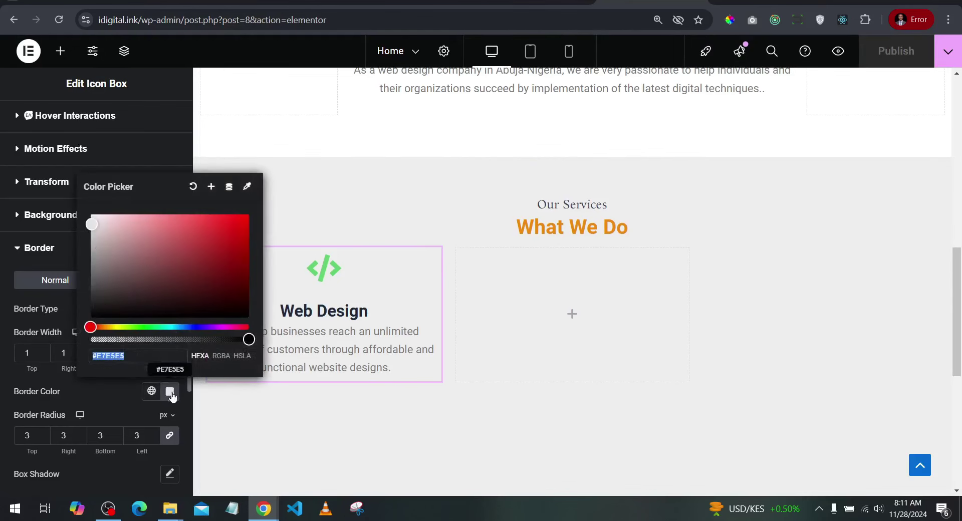
{"action": "left_click_drag", "start_coordinate": [92, 225], "coordinate": [96, 259]}
{"action": "left_click", "coordinate": [372, 144]}
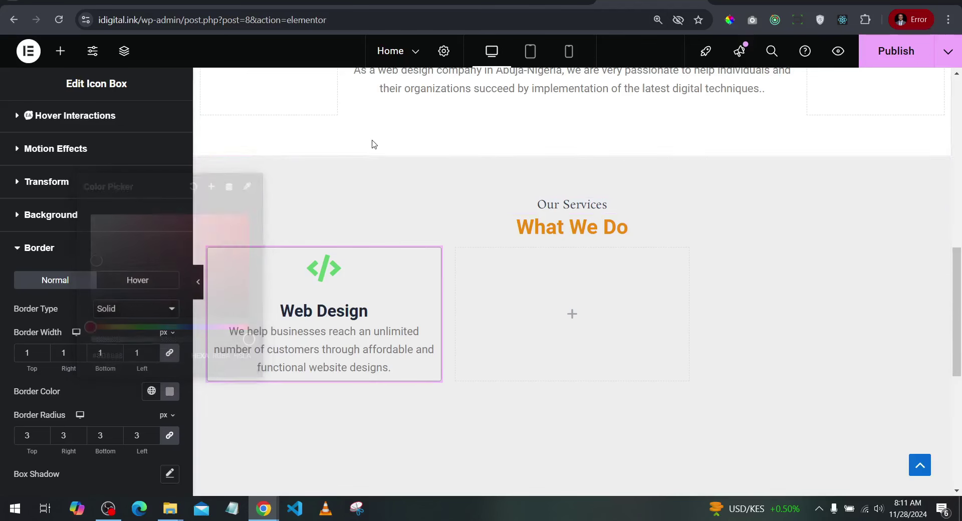
{"action": "left_click", "coordinate": [199, 284]}
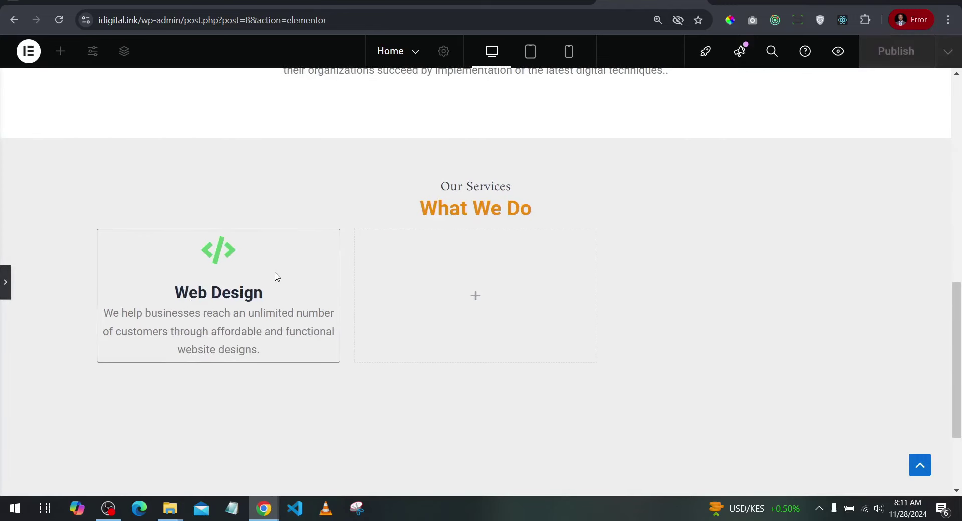
{"action": "left_click", "coordinate": [7, 282]}
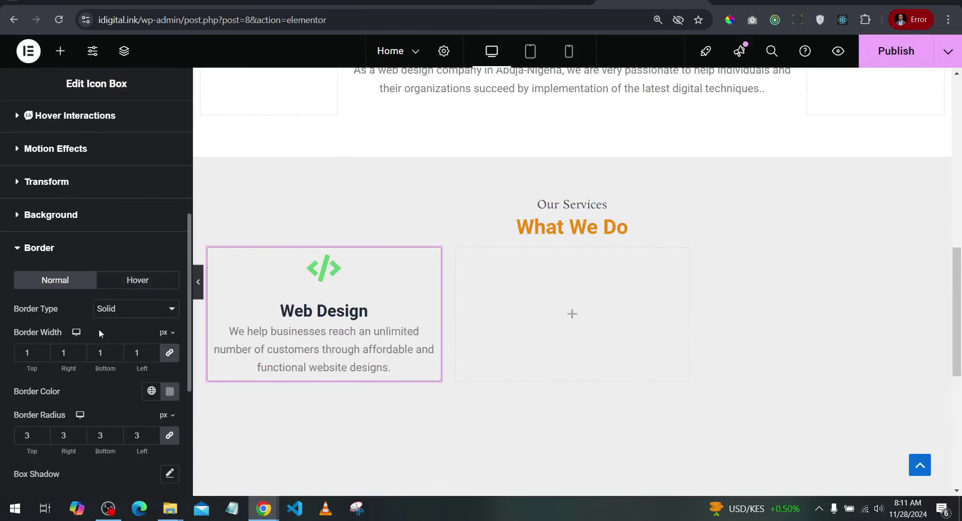
Step: Adjust the border to a medium grey (#A8A5A5) and preview again
{"action": "left_click", "coordinate": [170, 396]}
{"action": "left_click_drag", "start_coordinate": [95, 260], "coordinate": [92, 242]}
{"action": "left_click", "coordinate": [340, 181]}
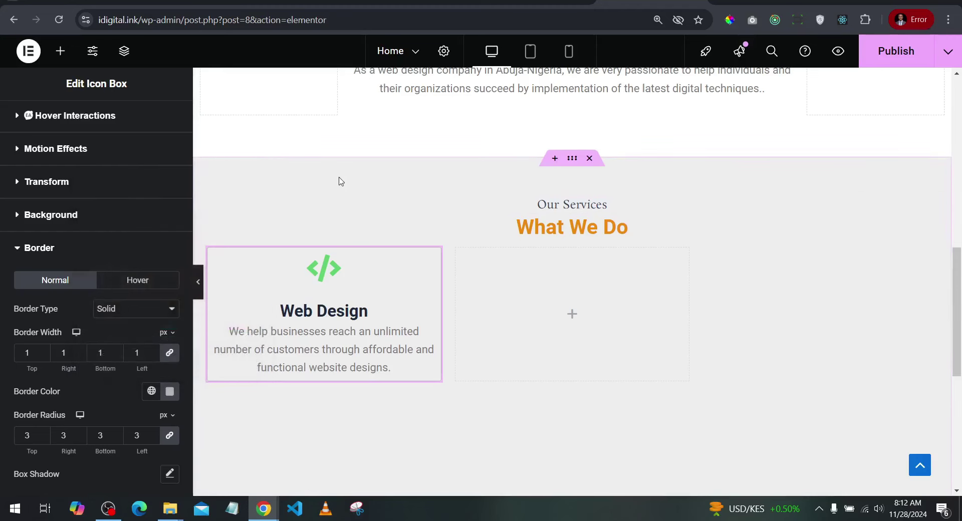
{"action": "left_click", "coordinate": [198, 284]}
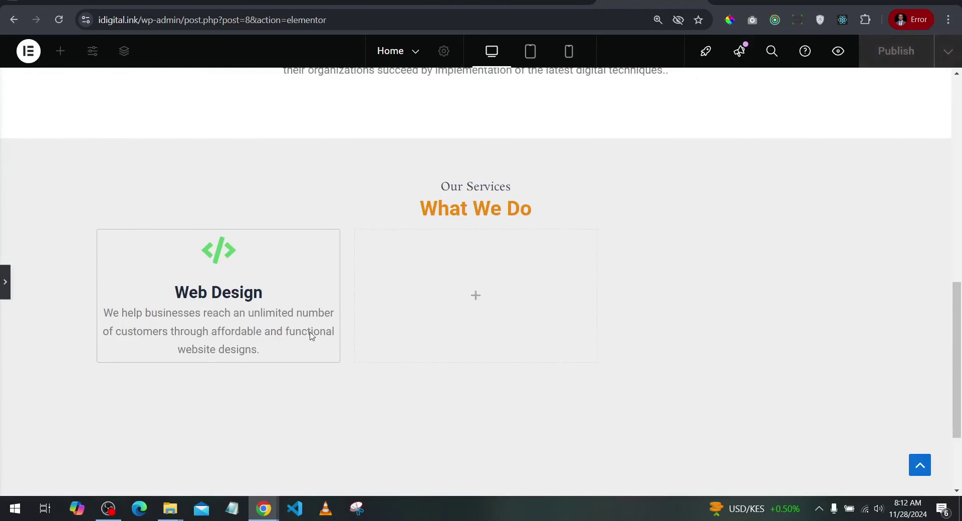
Step: Compare against the reference and live service cards, then publish the new border colour
{"action": "left_click", "coordinate": [182, 1]}
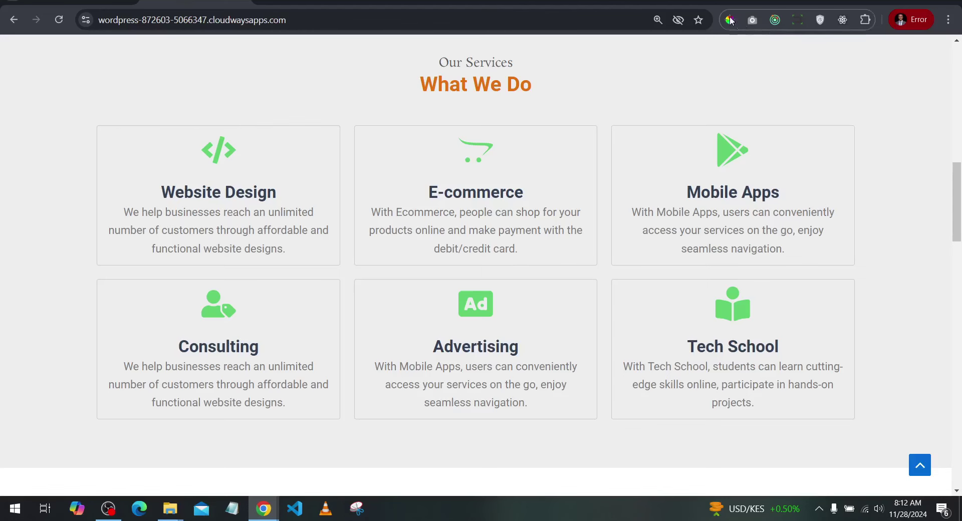
{"action": "left_click", "coordinate": [661, 2]}
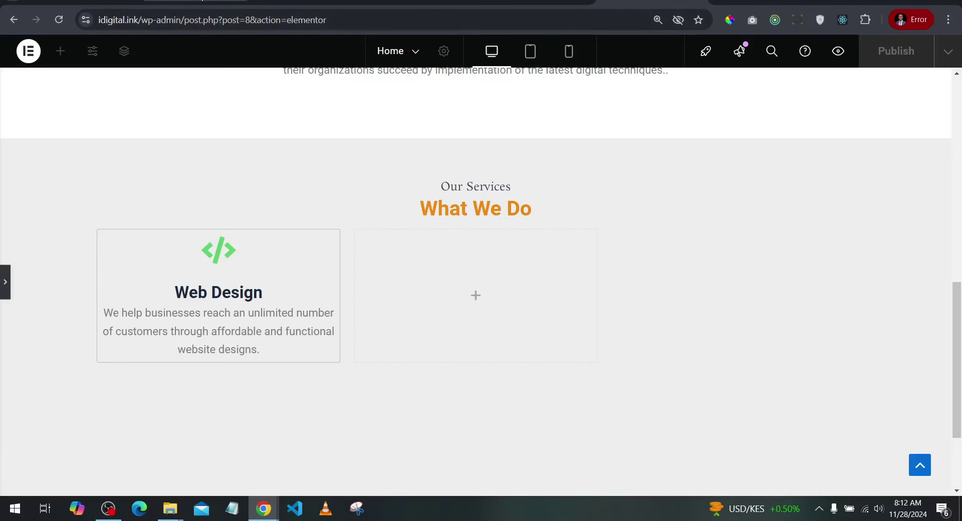
{"action": "left_click", "coordinate": [195, 2]}
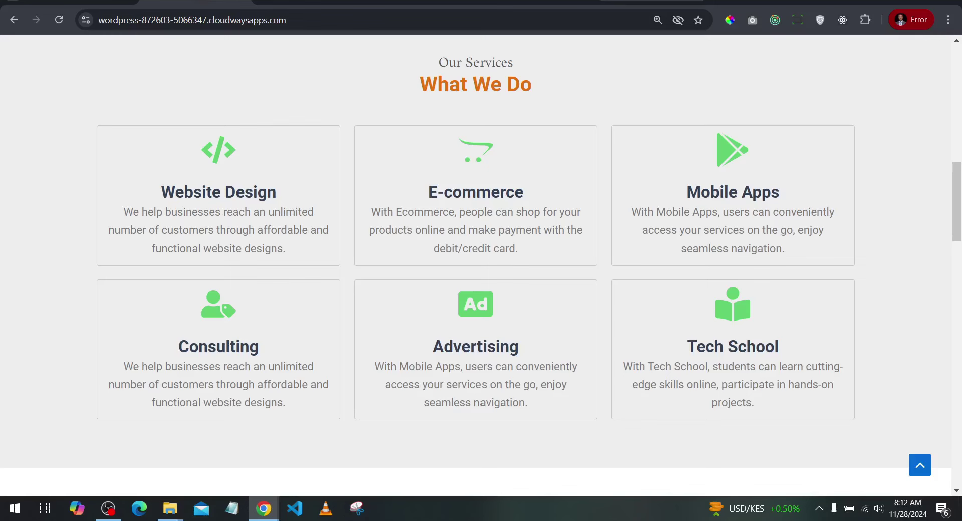
{"action": "left_click", "coordinate": [766, 2]}
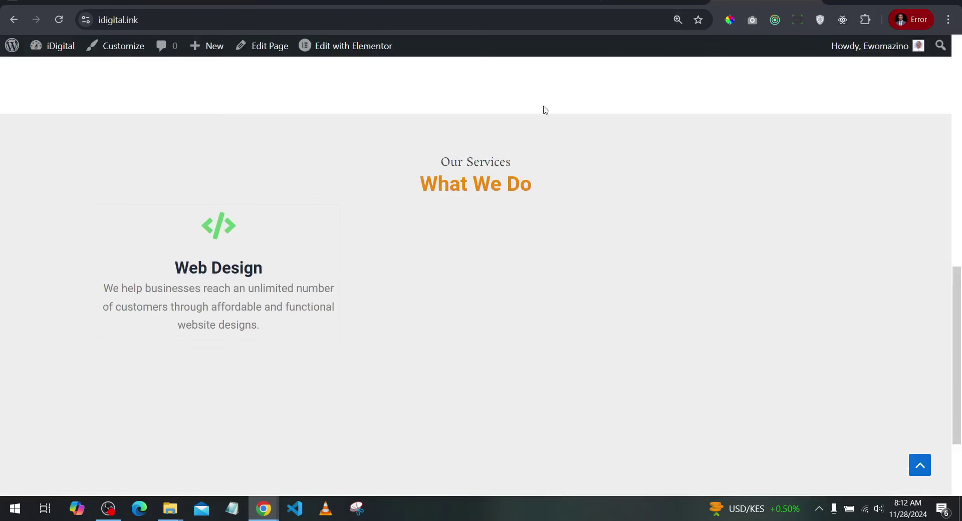
{"action": "left_click", "coordinate": [651, 1]}
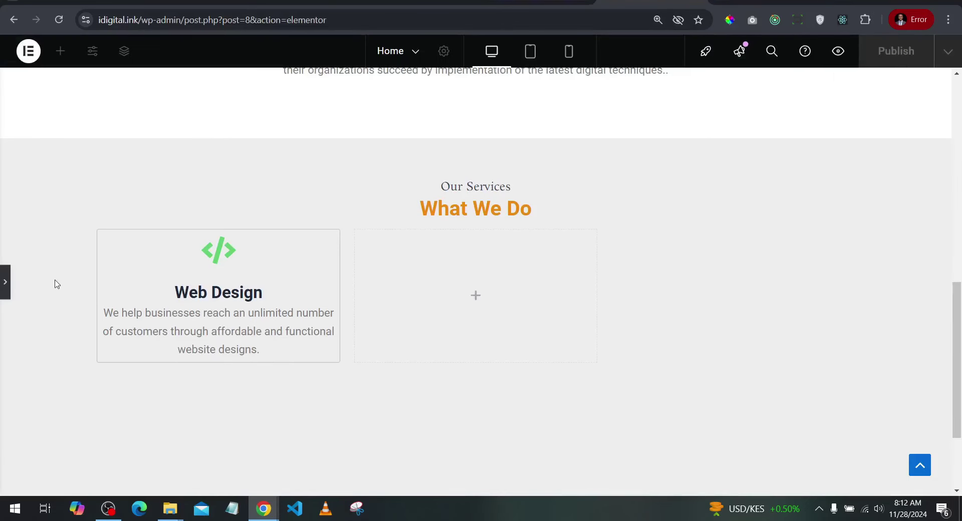
{"action": "left_click", "coordinate": [9, 287]}
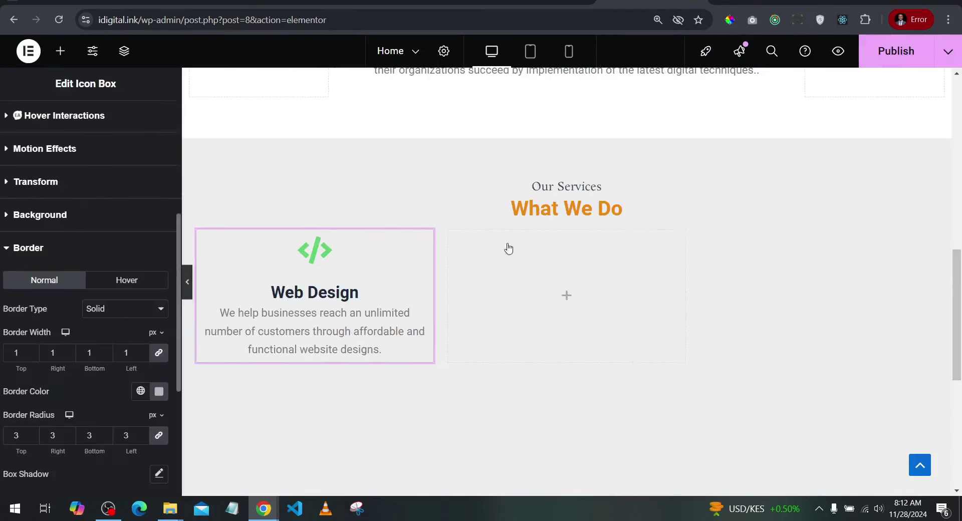
{"action": "left_click", "coordinate": [896, 50]}
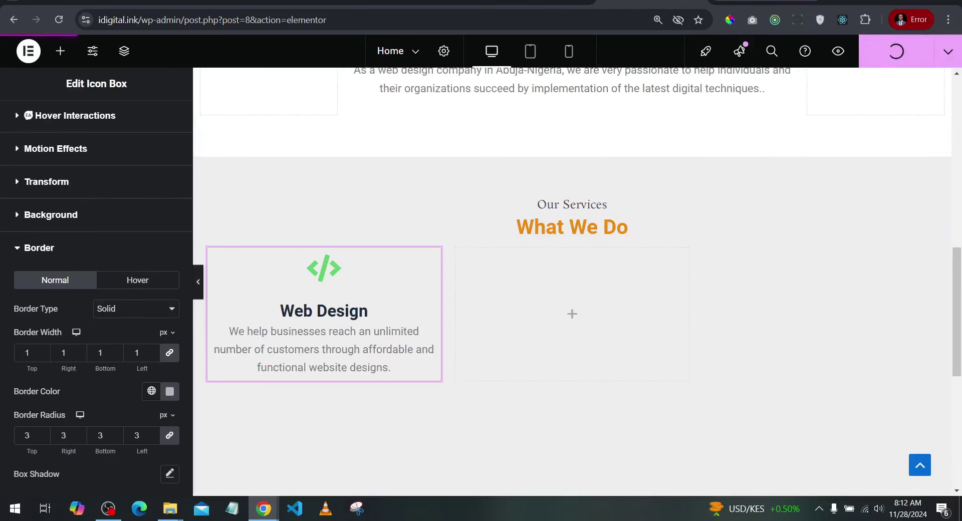
Step: Lighten the Web Design border to a paler grey, publish, and check the live homepage
{"action": "left_click", "coordinate": [821, 125]}
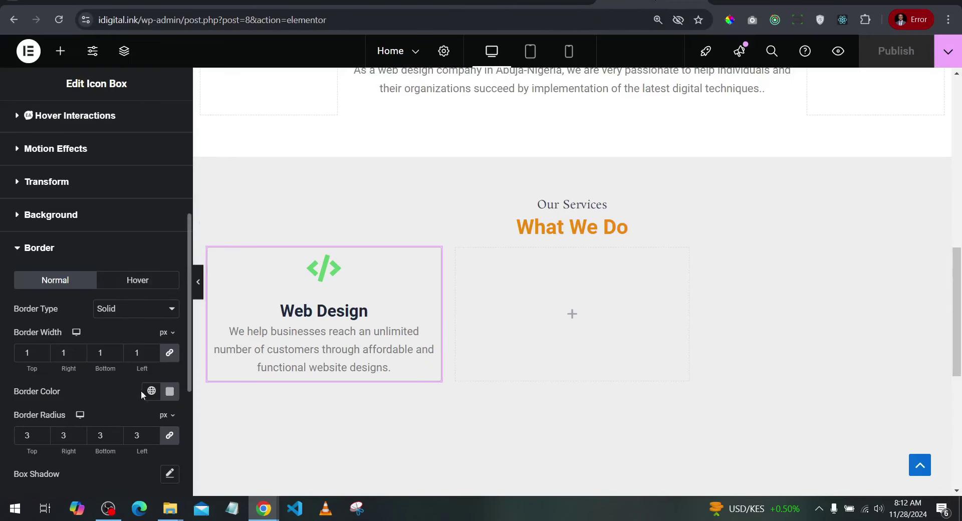
{"action": "left_click", "coordinate": [170, 391]}
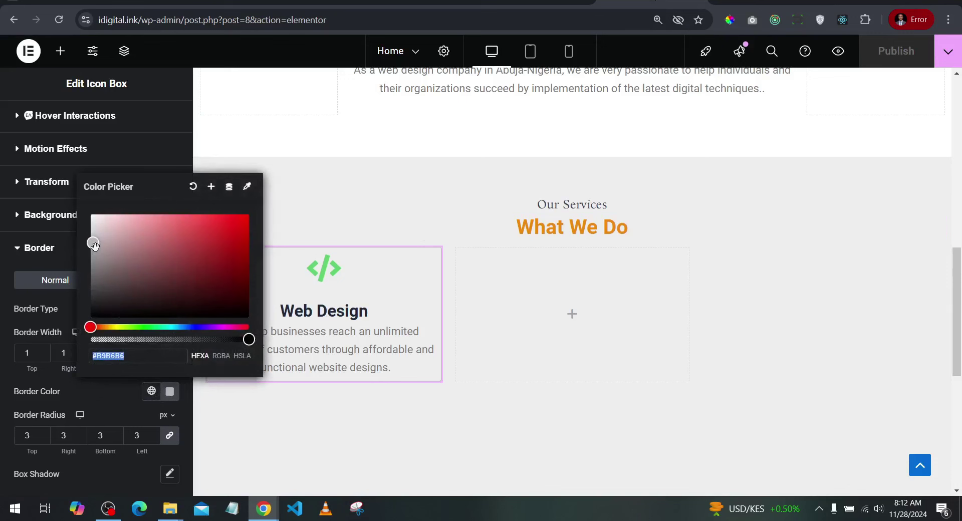
{"action": "left_click", "coordinate": [96, 245]}
{"action": "left_click_drag", "start_coordinate": [96, 245], "coordinate": [94, 233]}
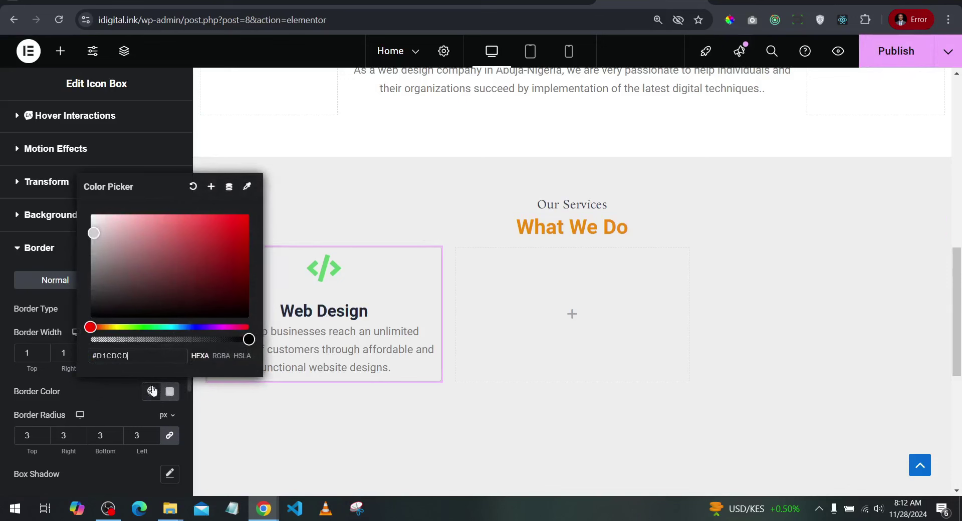
{"action": "left_click", "coordinate": [119, 398]}
{"action": "left_click", "coordinate": [897, 55]}
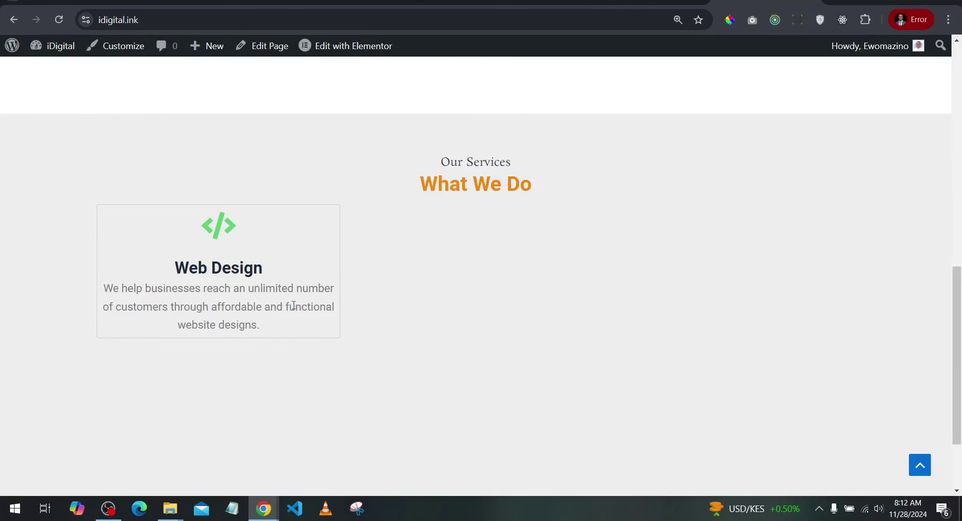
{"action": "left_click", "coordinate": [353, 45]}
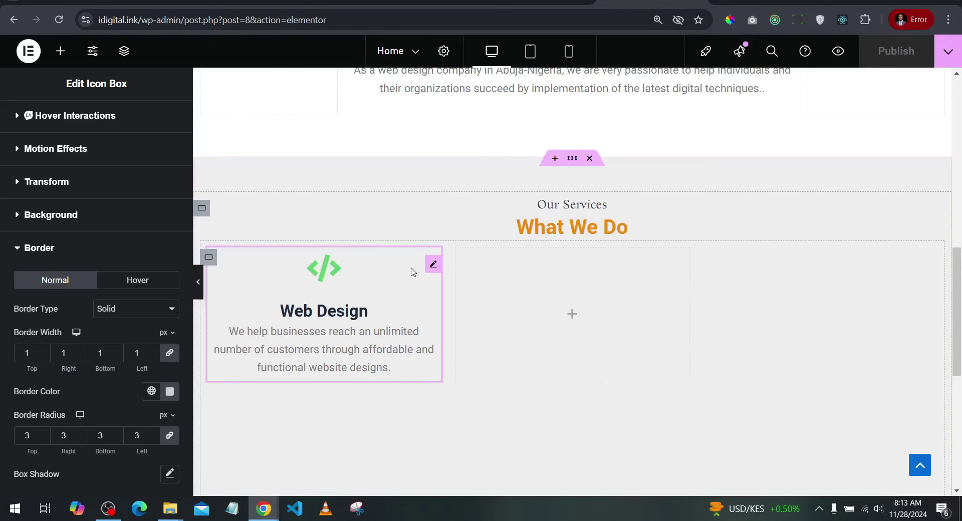
Step: Copy the Web Design card and paste it into the five empty cells, forming two rows of three
{"action": "right_click", "coordinate": [433, 265]}
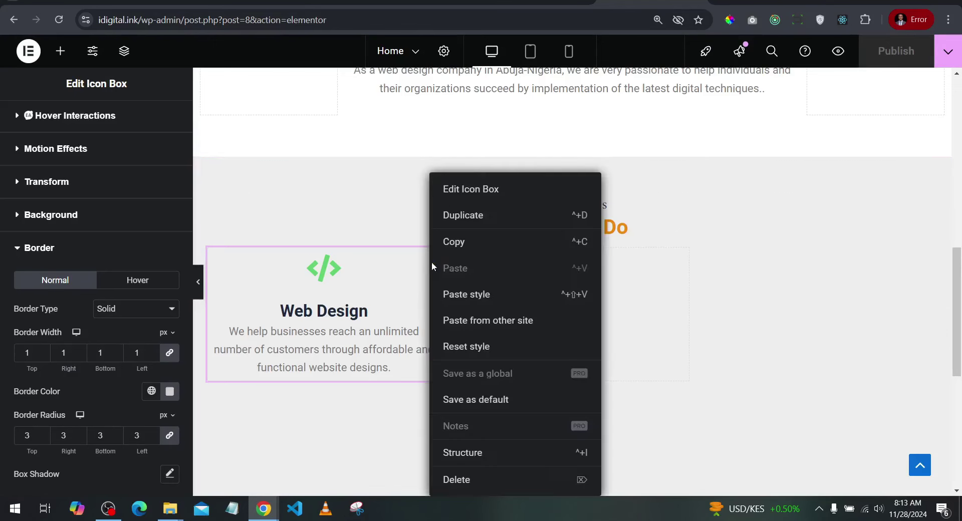
{"action": "left_click", "coordinate": [458, 243]}
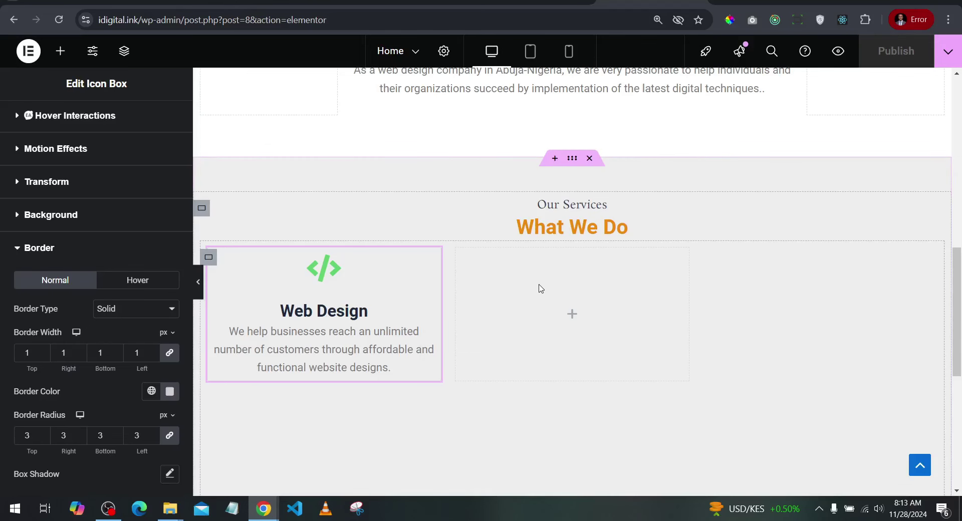
{"action": "right_click", "coordinate": [573, 292]}
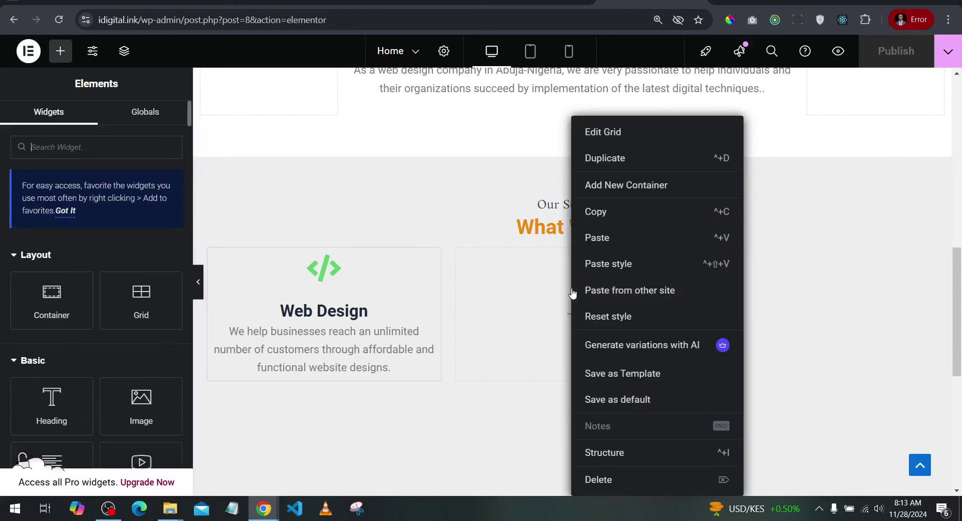
{"action": "left_click", "coordinate": [601, 238]}
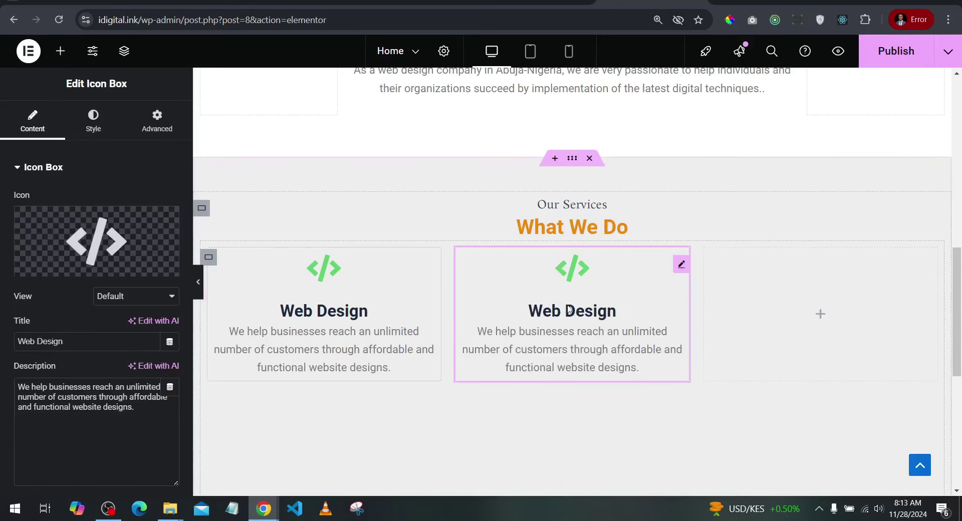
{"action": "right_click", "coordinate": [770, 284]}
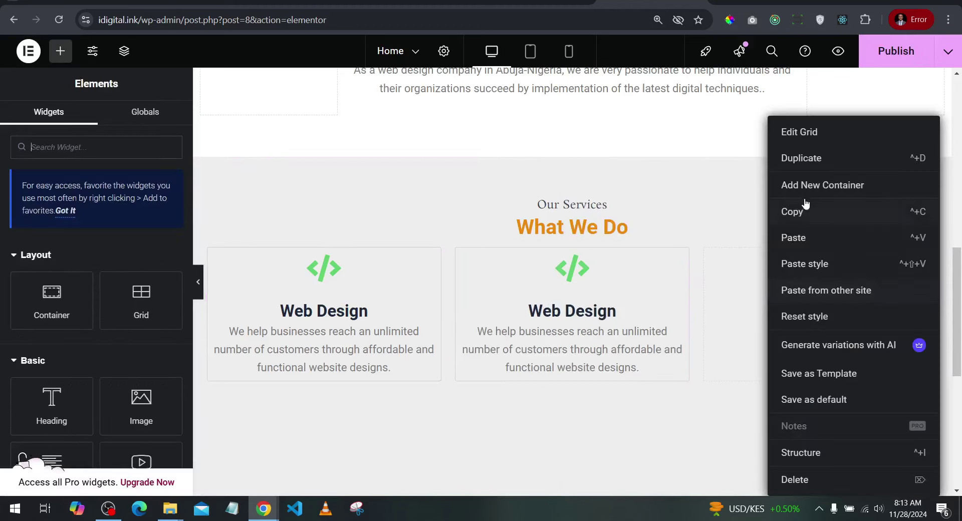
{"action": "left_click", "coordinate": [794, 238]}
{"action": "scroll", "coordinate": [326, 269], "scroll_direction": "down", "scroll_amount": 4}
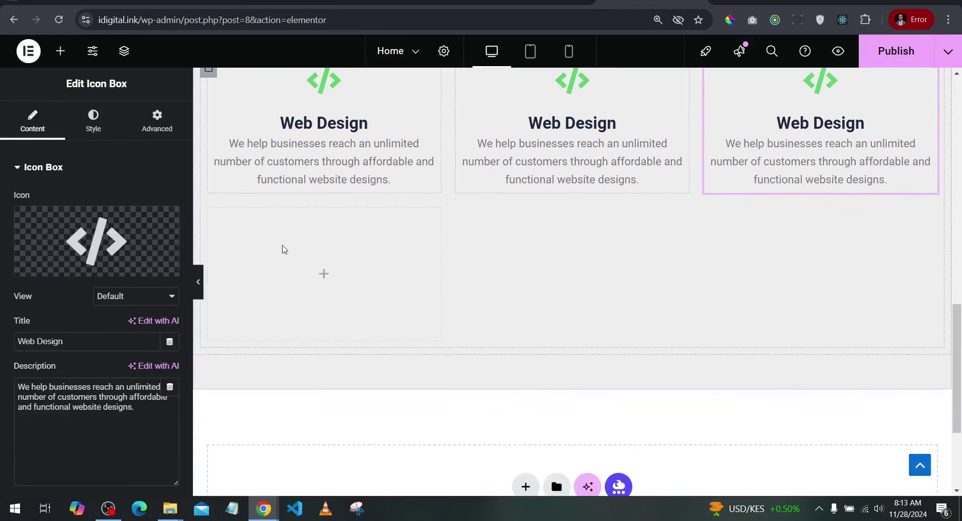
{"action": "right_click", "coordinate": [282, 249]}
{"action": "left_click", "coordinate": [312, 240]}
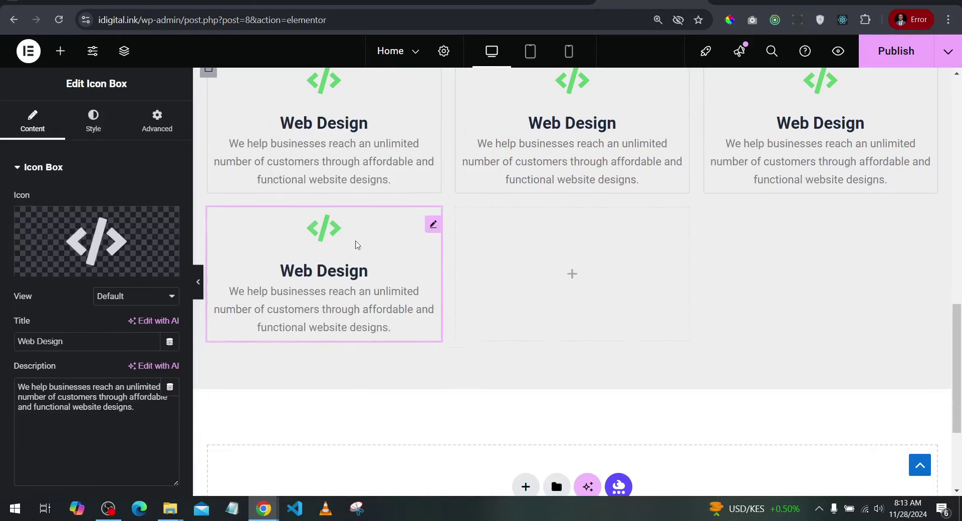
{"action": "right_click", "coordinate": [511, 256]}
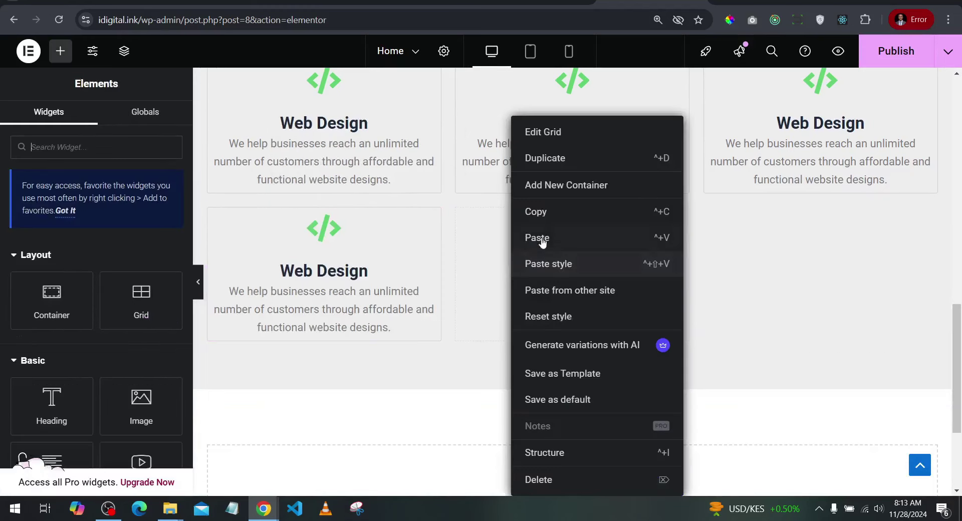
{"action": "left_click", "coordinate": [550, 241]}
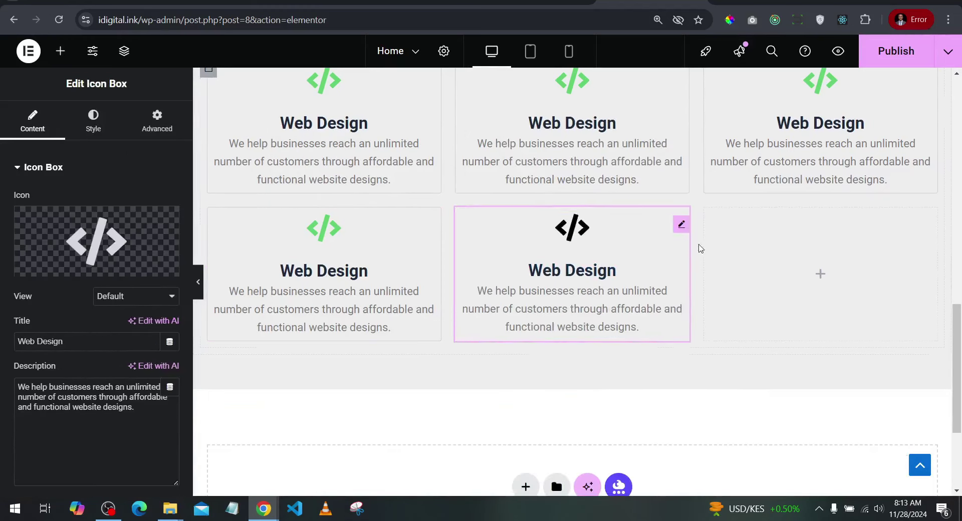
{"action": "right_click", "coordinate": [756, 249]}
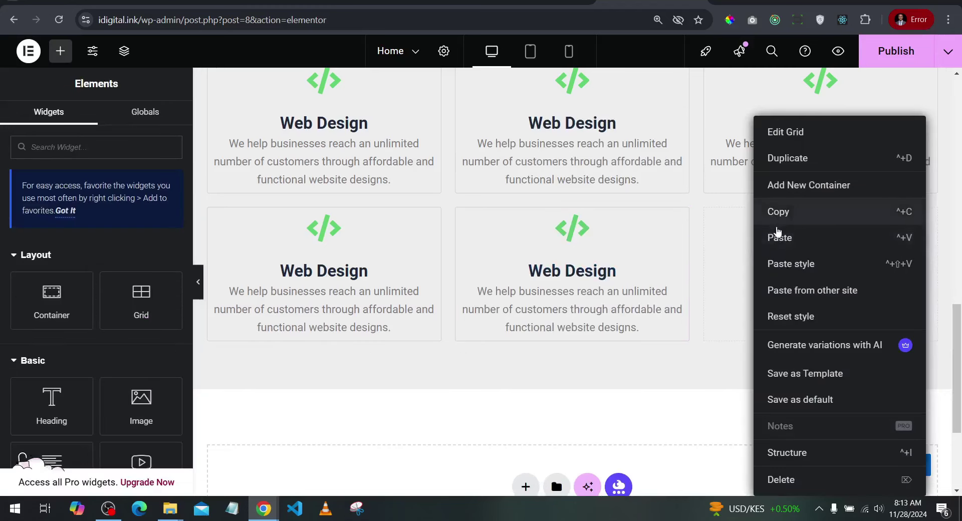
{"action": "left_click", "coordinate": [777, 236]}
{"action": "scroll", "coordinate": [633, 253], "scroll_direction": "up", "scroll_amount": 3}
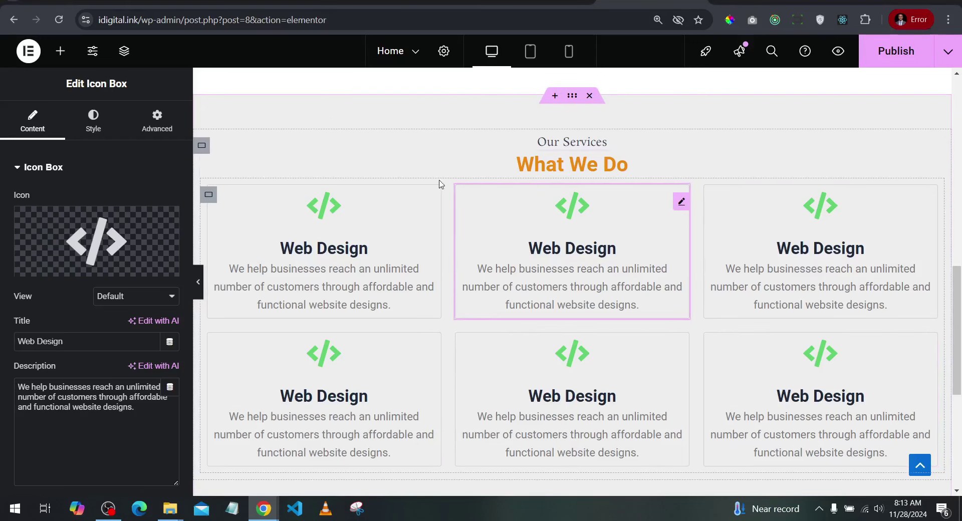
Step: Retitle the second card 'E-commerce' and paste in the reference site's description
{"action": "key", "text": "ctrl+Tab"}
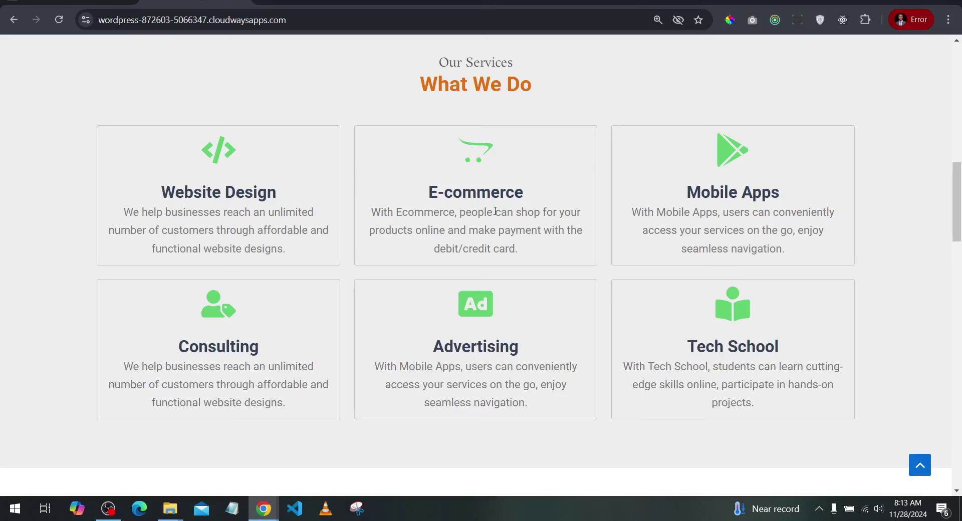
{"action": "left_click_drag", "start_coordinate": [525, 193], "coordinate": [421, 194]}
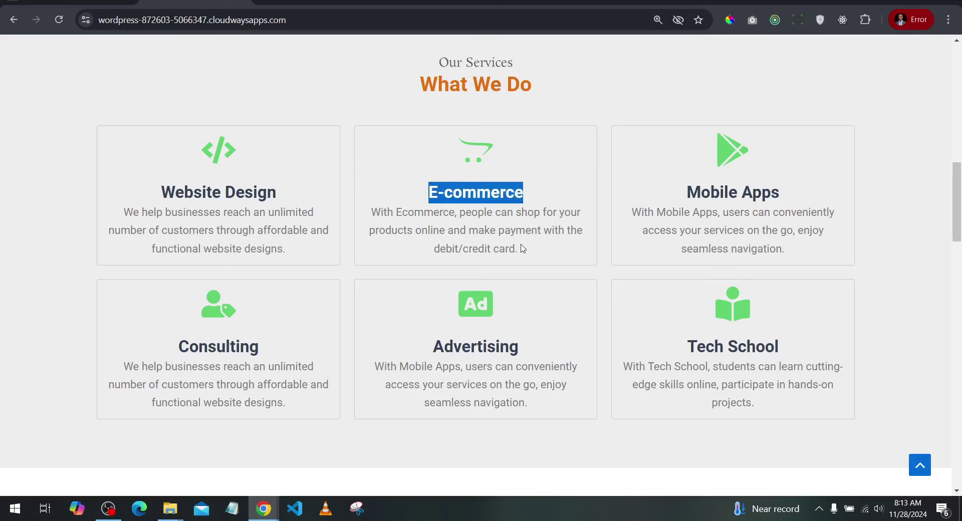
{"action": "left_click_drag", "start_coordinate": [521, 249], "coordinate": [371, 213]}
{"action": "key", "text": "ctrl+c"}
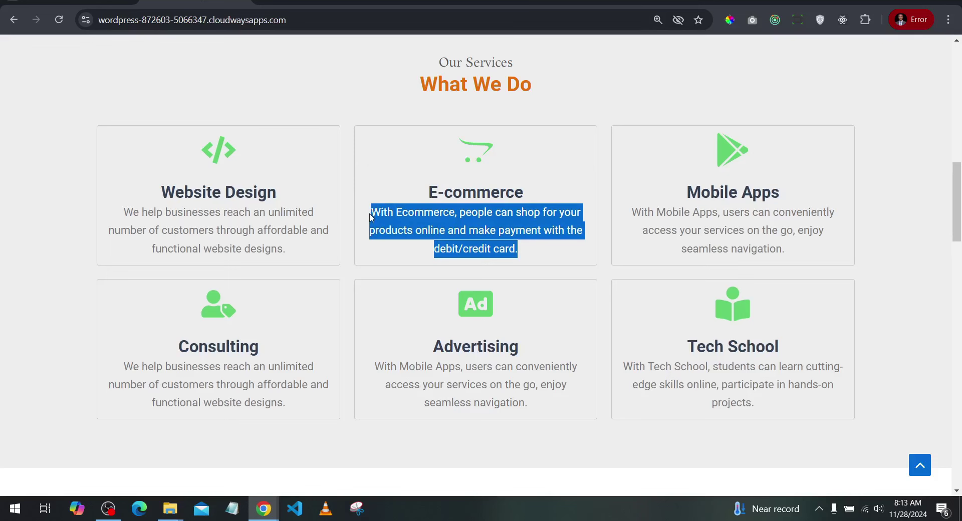
{"action": "left_click", "coordinate": [651, 2]}
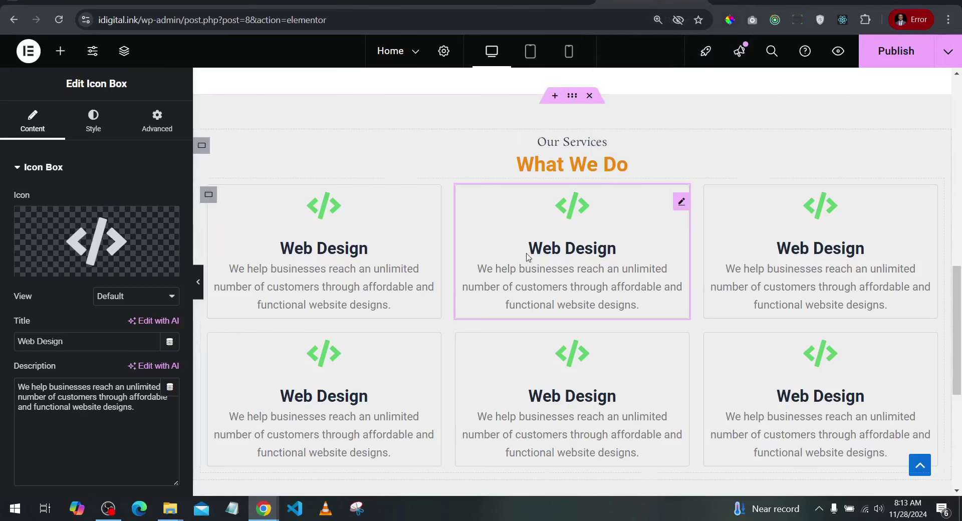
{"action": "left_click_drag", "start_coordinate": [74, 339], "coordinate": [2, 338]}
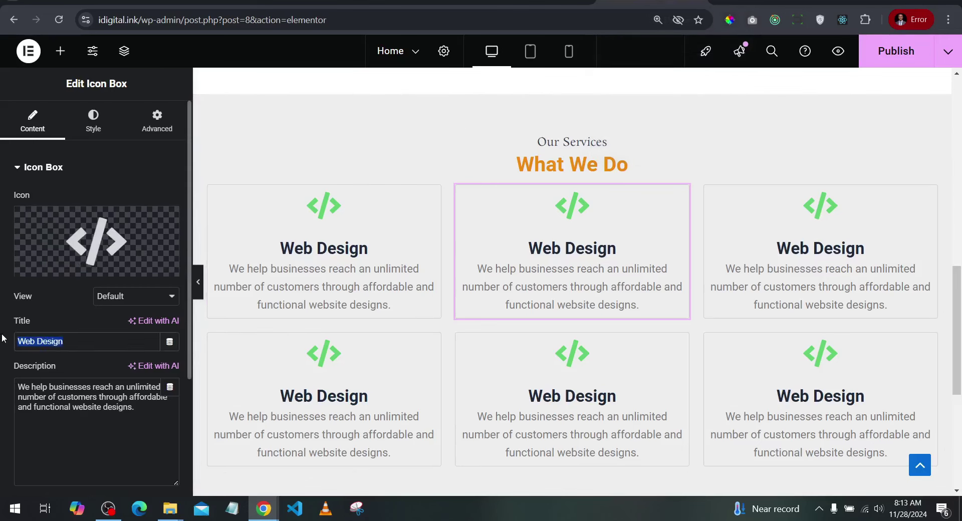
{"action": "type", "text": "E-cm"}
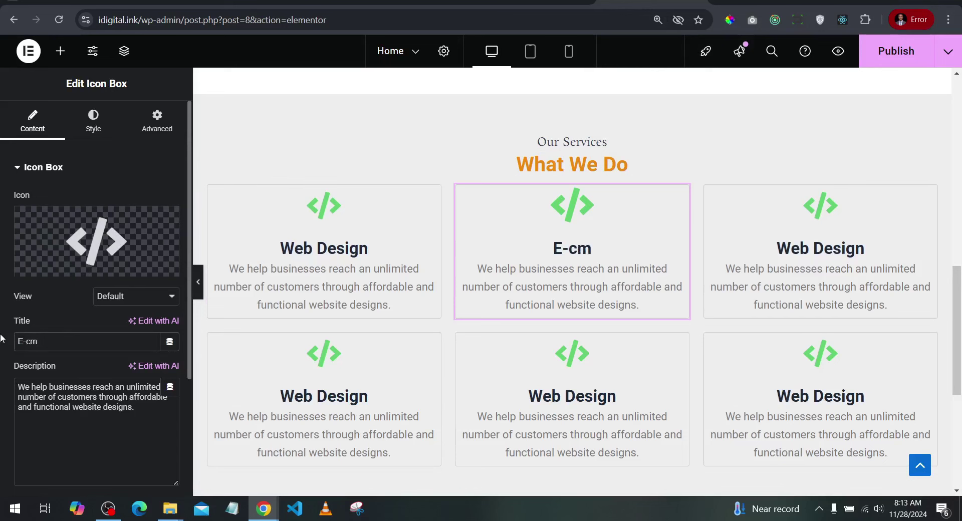
{"action": "key", "text": "BackSpace"}
{"action": "type", "text": "ommerce"}
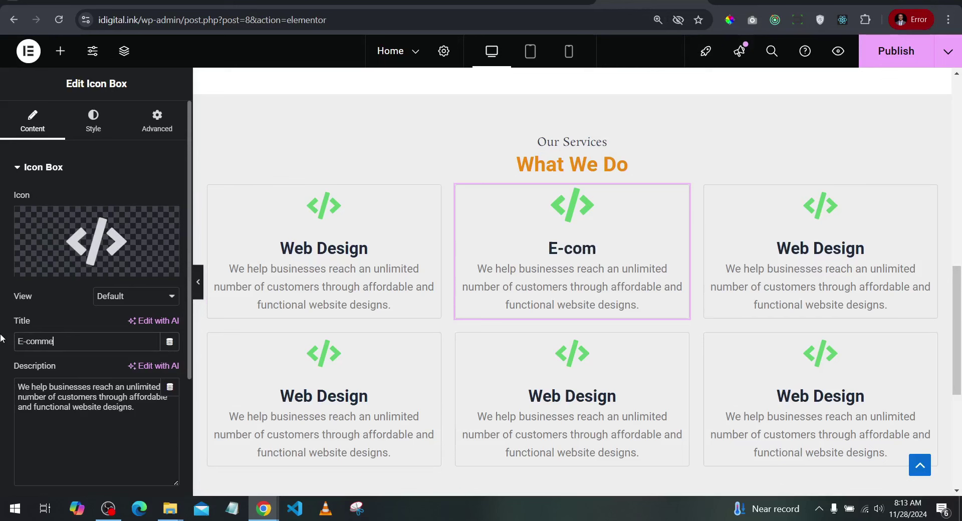
{"action": "left_click", "coordinate": [72, 408]}
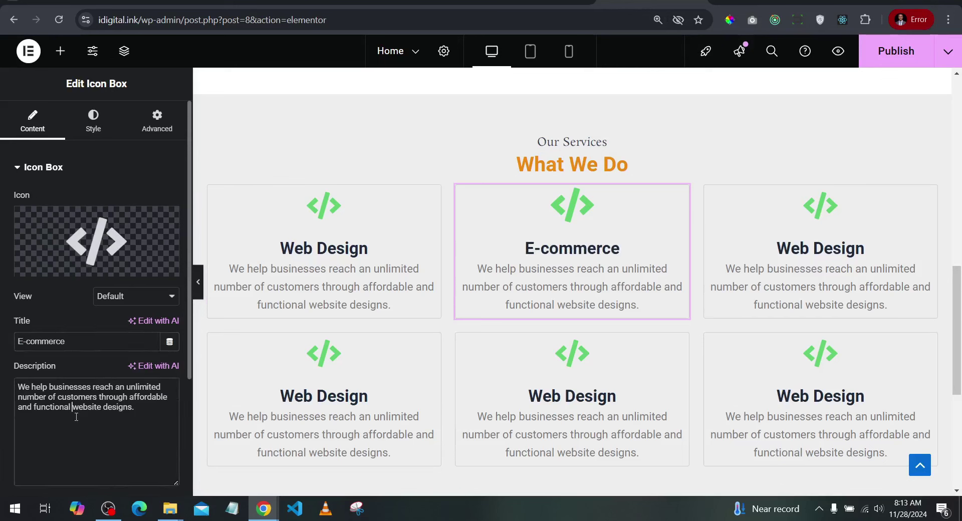
{"action": "key", "text": "ctrl+a"}
{"action": "key", "text": "ctrl+v"}
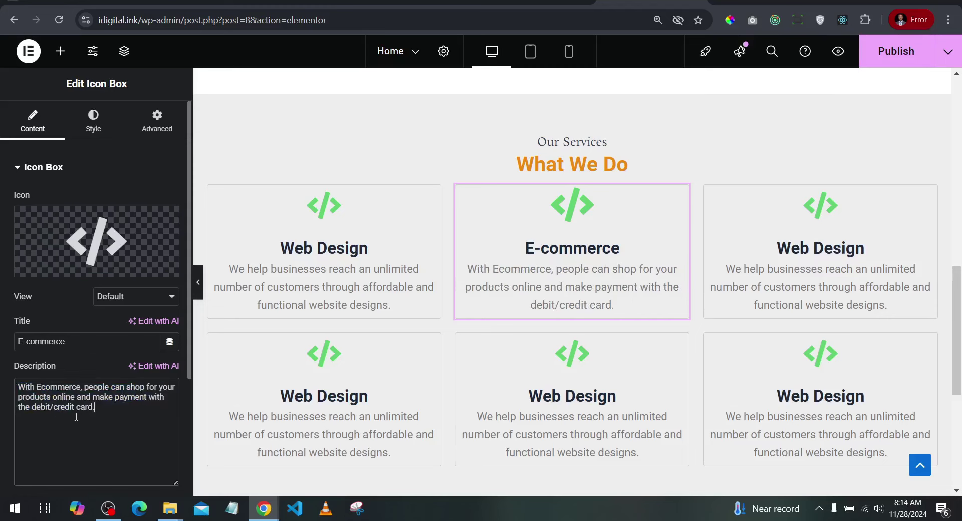
Step: Give the E-commerce card the Opencart shopping cart icon
{"action": "left_click", "coordinate": [62, 234]}
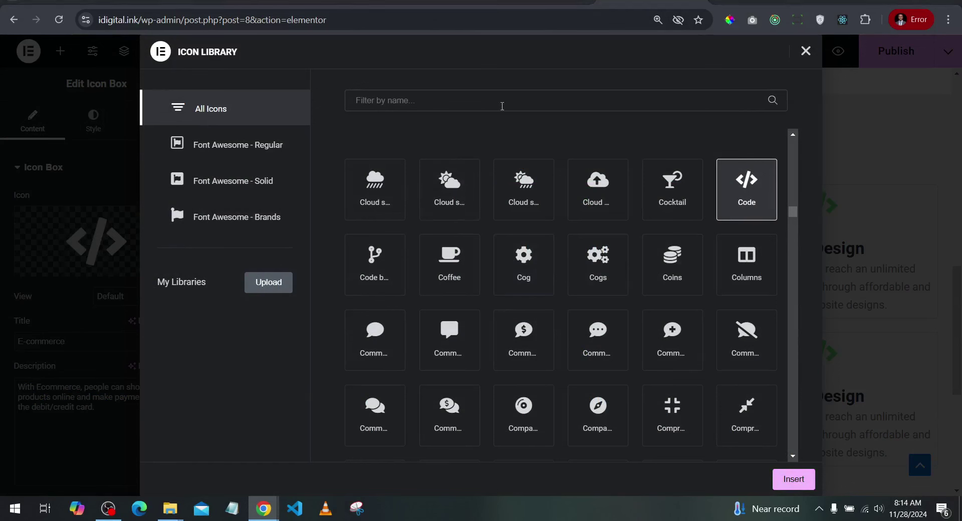
{"action": "left_click", "coordinate": [445, 105]}
{"action": "type", "text": "open"}
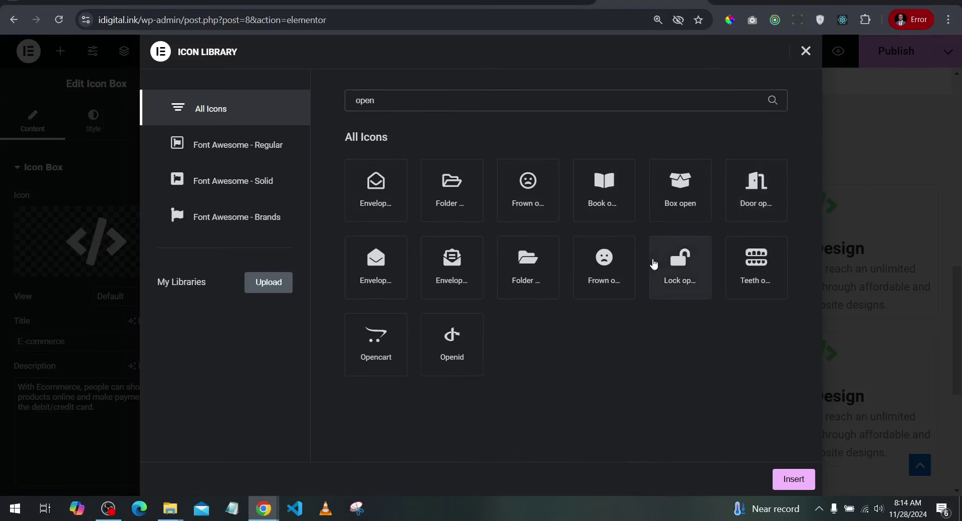
{"action": "left_click", "coordinate": [377, 341]}
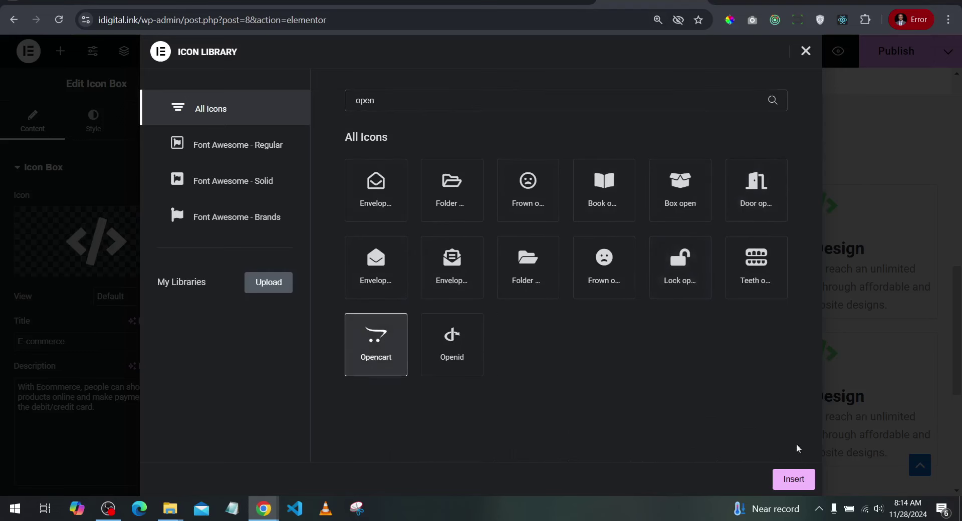
{"action": "left_click", "coordinate": [793, 480]}
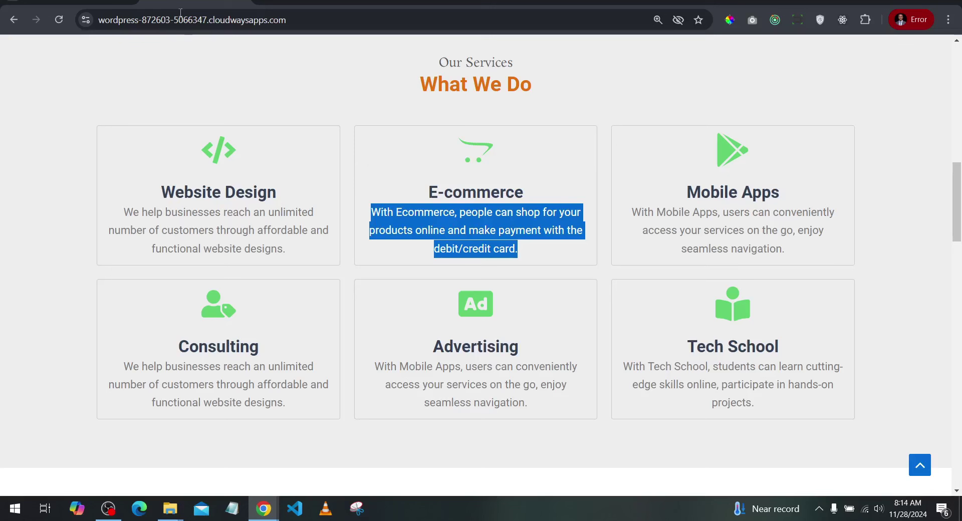
Step: Retitle the third card 'Mobile Apps' and paste in the reference site's description
{"action": "left_click", "coordinate": [804, 249]}
{"action": "left_click_drag", "start_coordinate": [804, 249], "coordinate": [639, 218]}
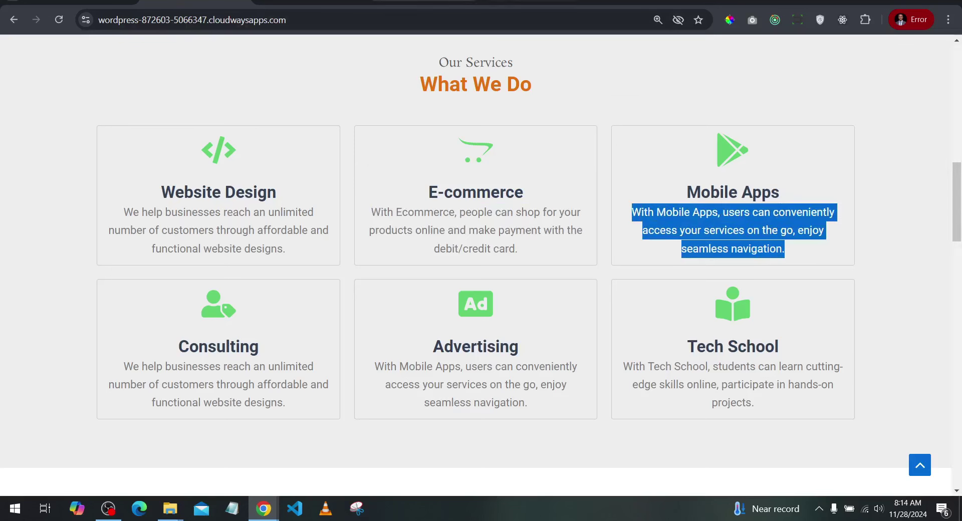
{"action": "left_click", "coordinate": [646, 6]}
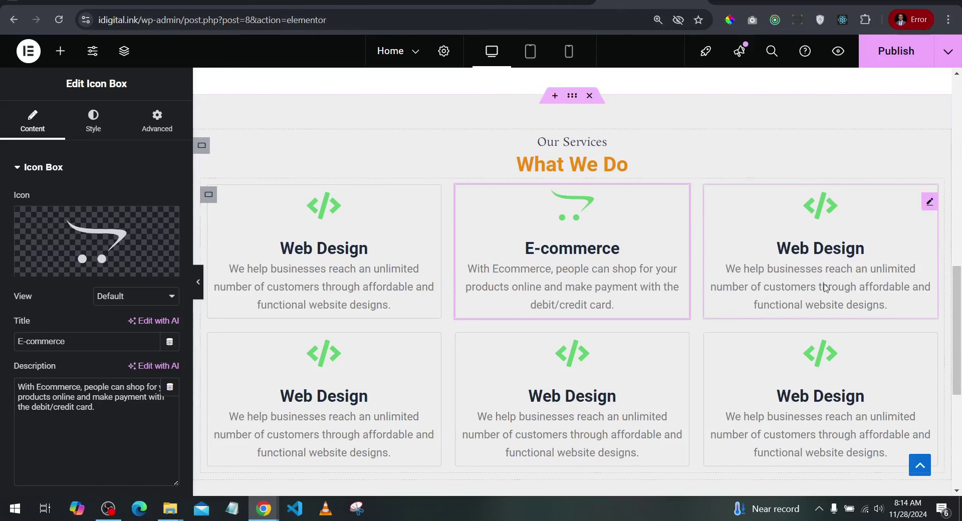
{"action": "left_click", "coordinate": [786, 285]}
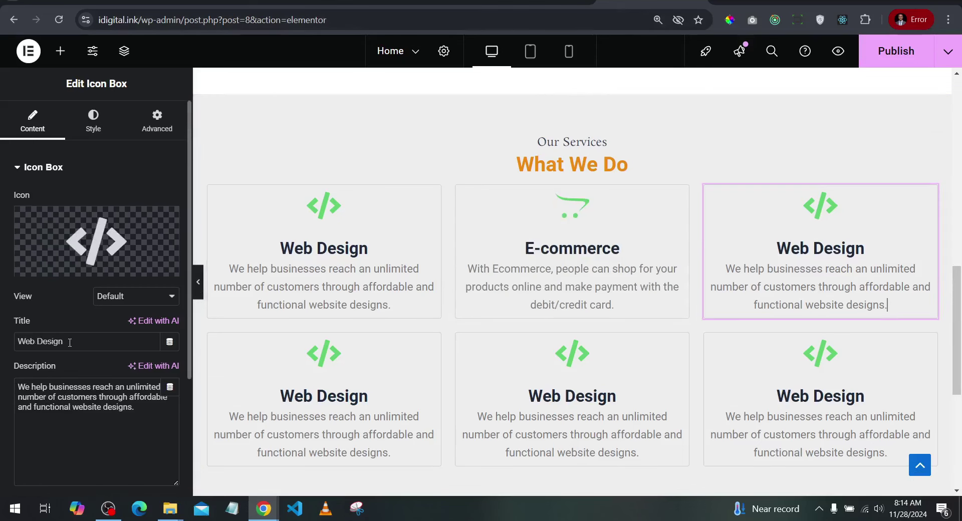
{"action": "left_click_drag", "start_coordinate": [70, 342], "coordinate": [9, 341]}
{"action": "type", "text": "Mob"}
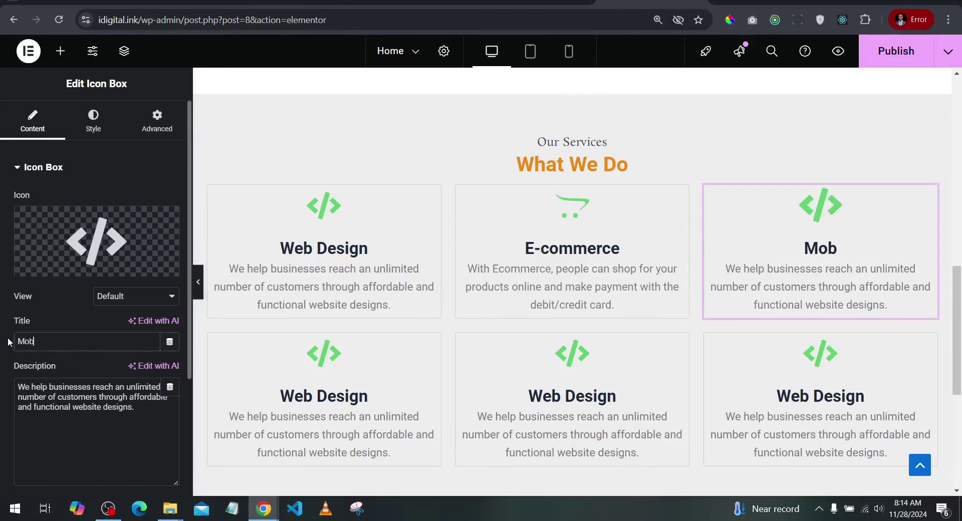
{"action": "type", "text": "ile Apps"}
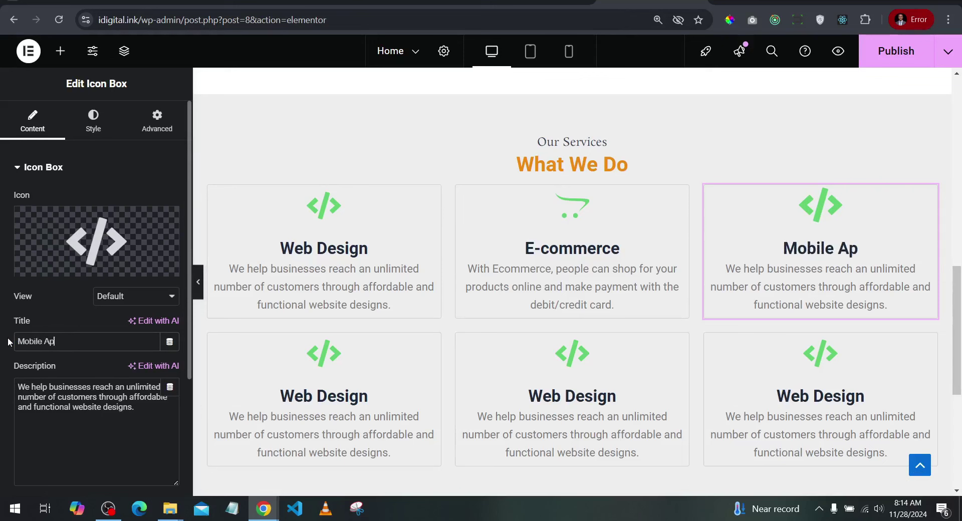
{"action": "left_click", "coordinate": [108, 408]}
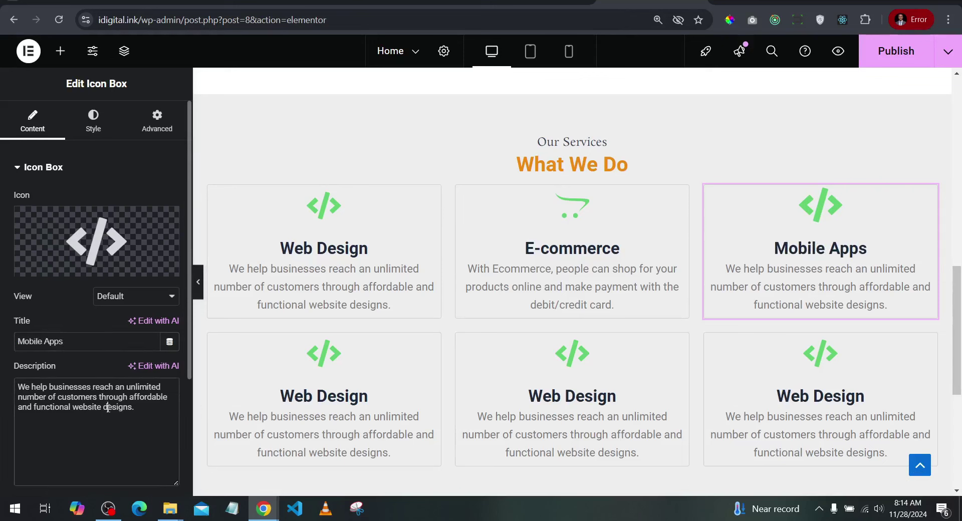
{"action": "key", "text": "ctrl+a"}
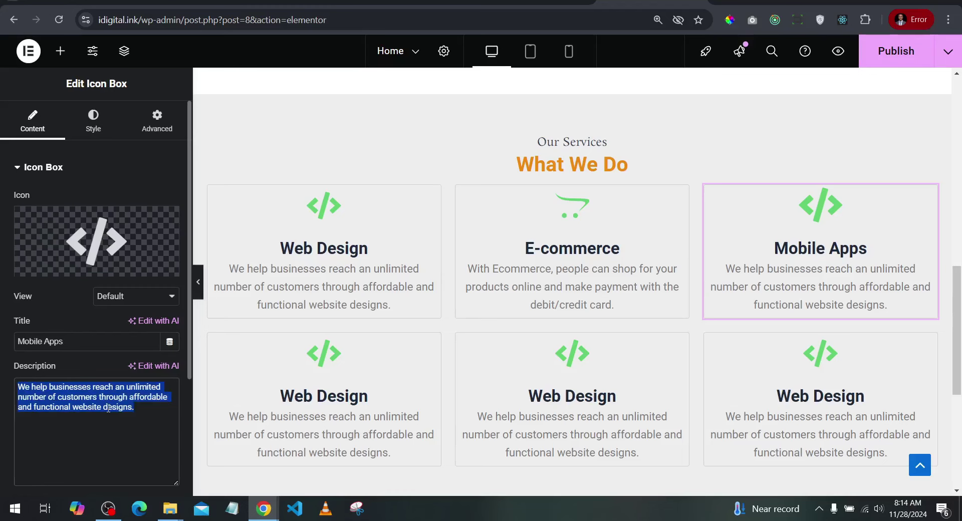
{"action": "type", "text": "With Mobile Apps, users can conveniently access your services on the go, enjoy seamless navigation."}
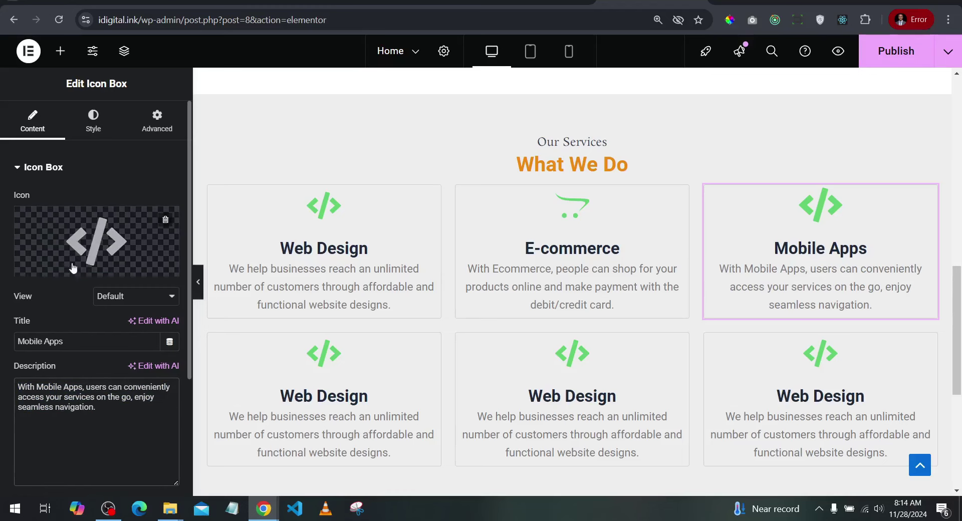
Step: Set the Mobile Apps card's icon to Google Play
{"action": "left_click", "coordinate": [85, 226]}
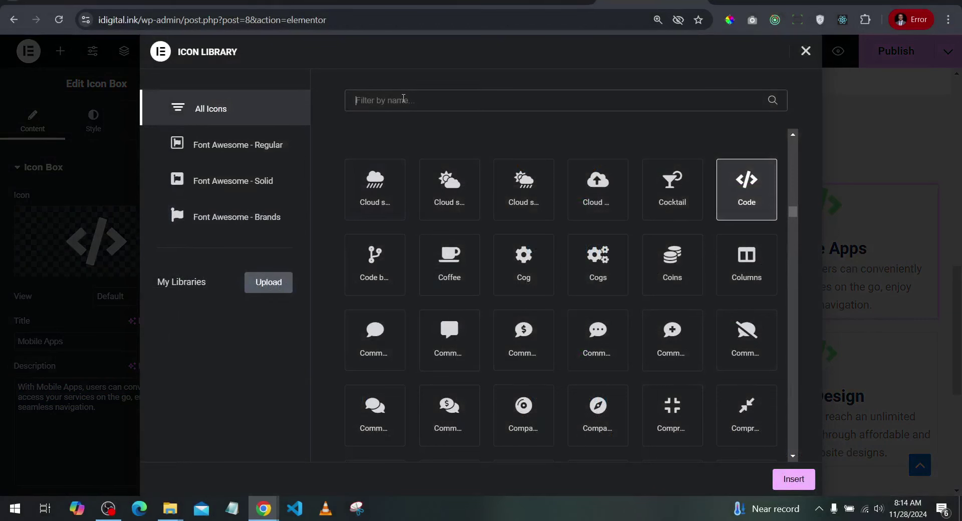
{"action": "type", "text": "play"}
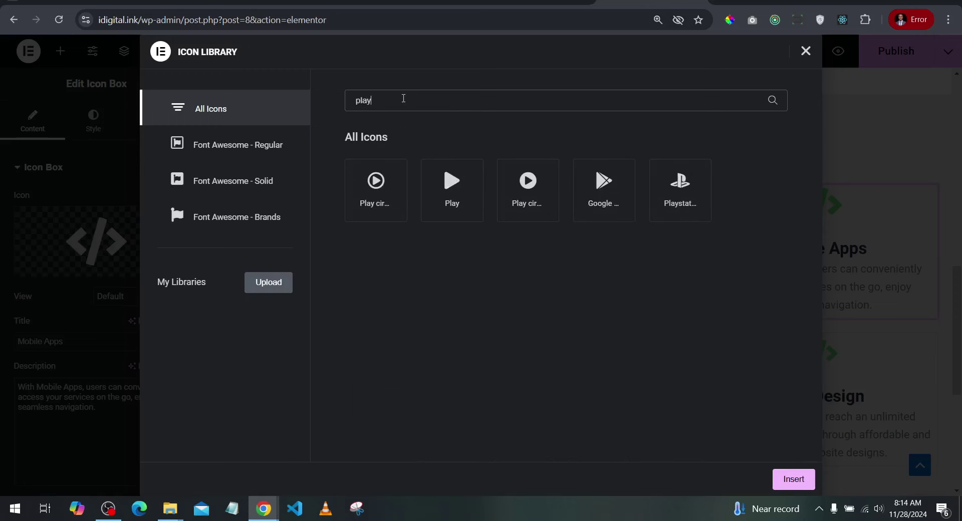
{"action": "left_click", "coordinate": [596, 186]}
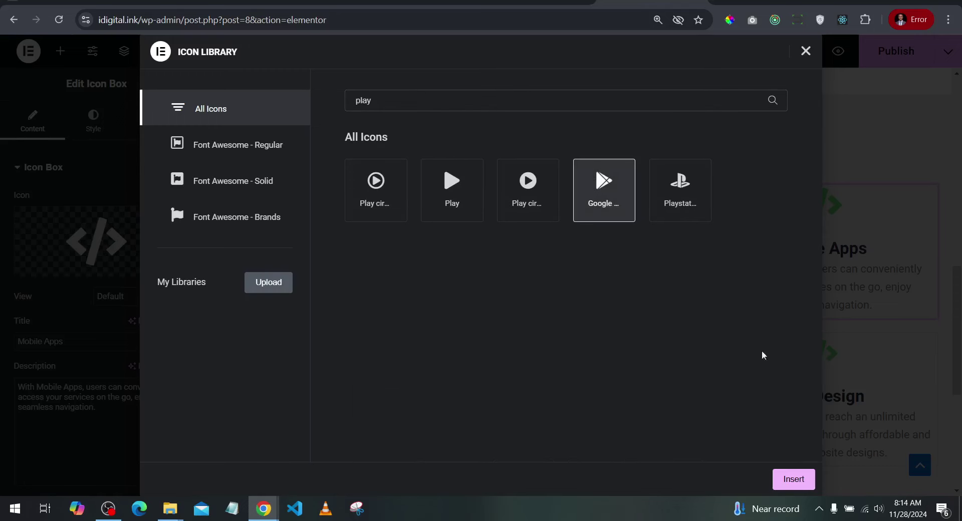
{"action": "left_click", "coordinate": [787, 480]}
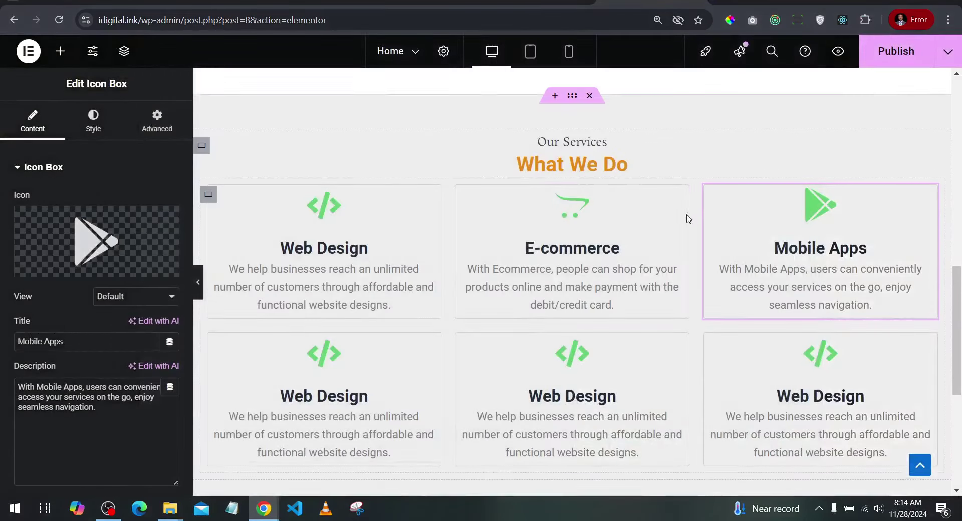
{"action": "scroll", "coordinate": [686, 217], "scroll_direction": "down", "scroll_amount": 3}
{"action": "key", "text": "ctrl+Tab"}
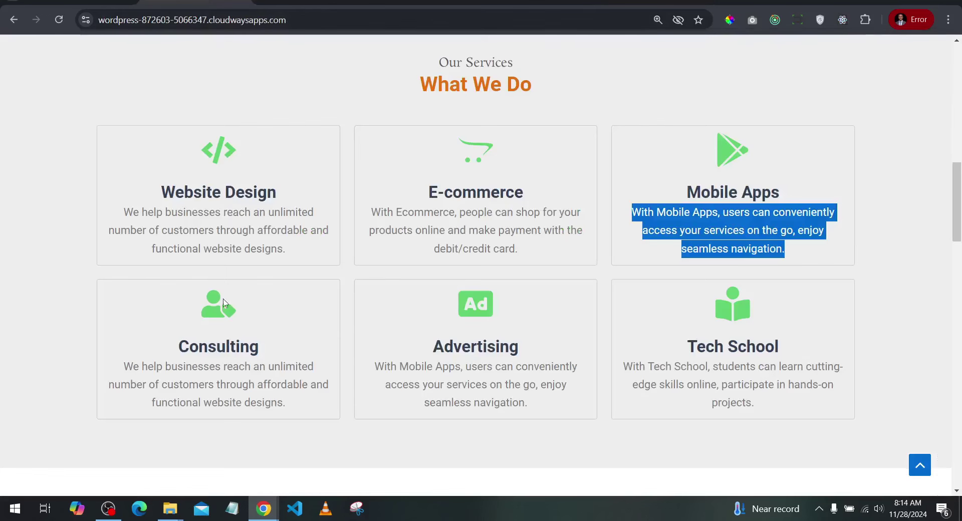
Step: Retitle the lower-left card 'Consulting'
{"action": "left_click_drag", "start_coordinate": [266, 351], "coordinate": [178, 341]}
{"action": "key", "text": "ctrl+c"}
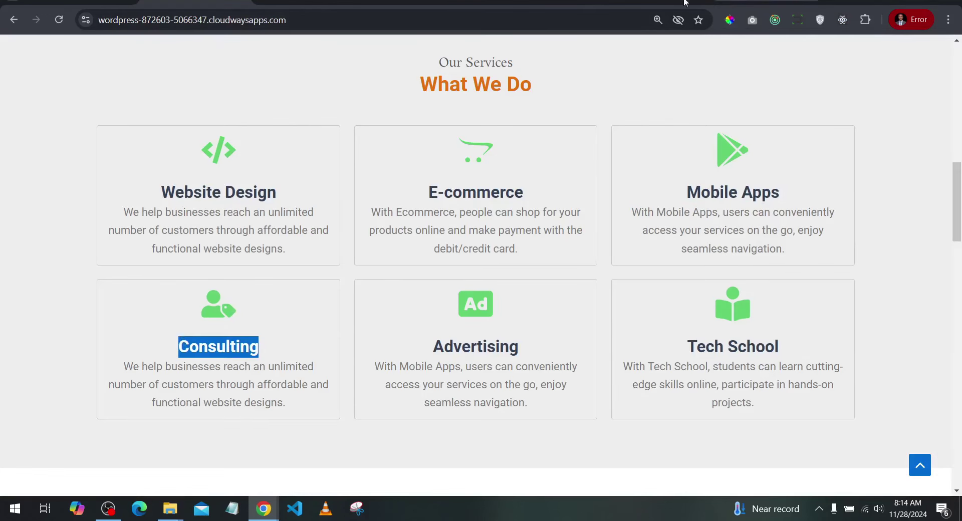
{"action": "key", "text": "ctrl+shift+Tab"}
{"action": "left_click", "coordinate": [358, 224]}
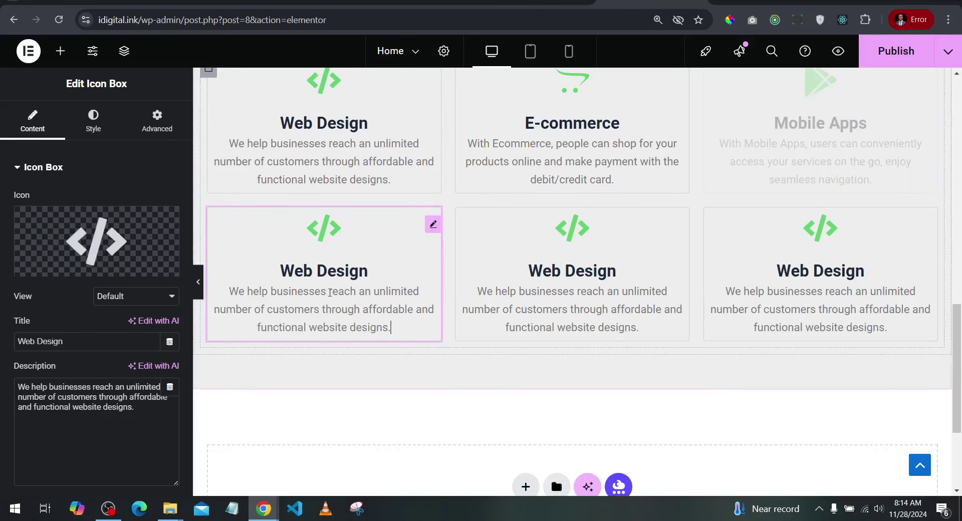
{"action": "left_click_drag", "start_coordinate": [64, 342], "coordinate": [1, 345]}
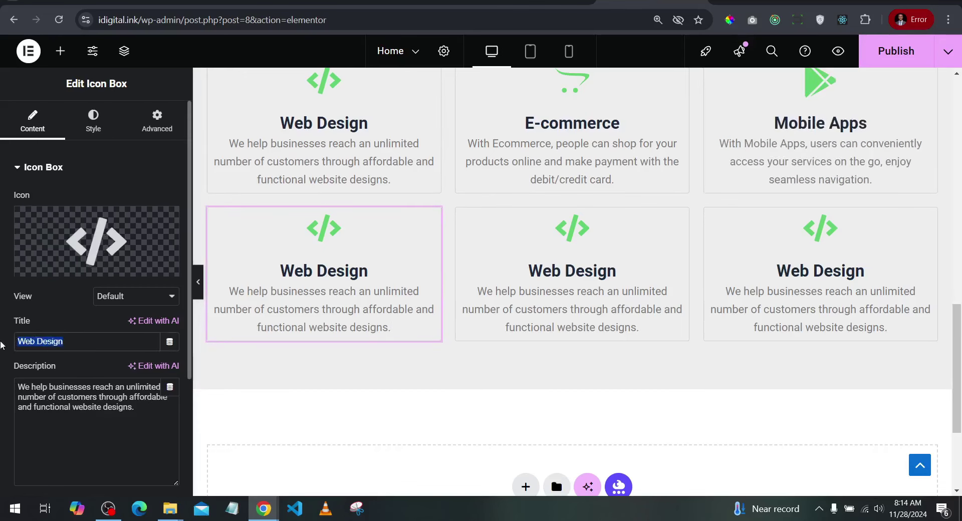
{"action": "type", "text": "Consulti"}
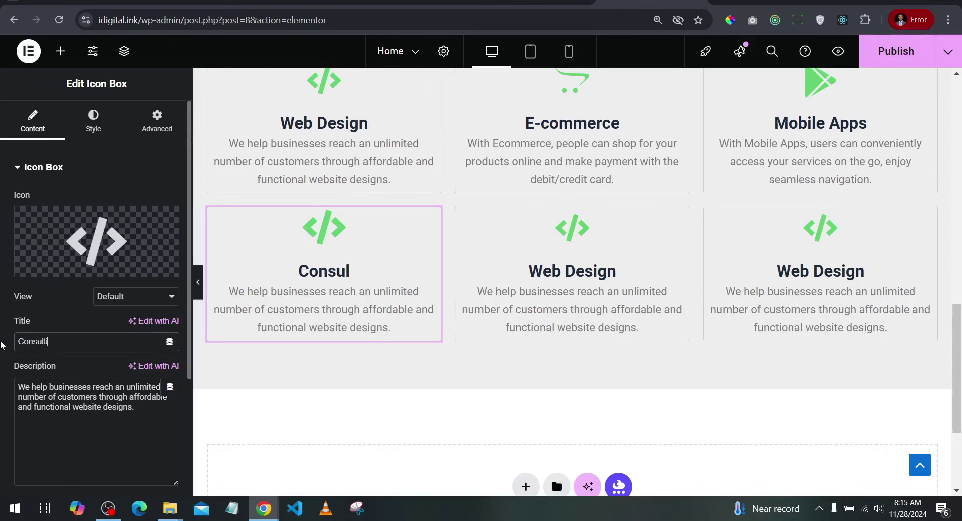
{"action": "type", "text": "ng"}
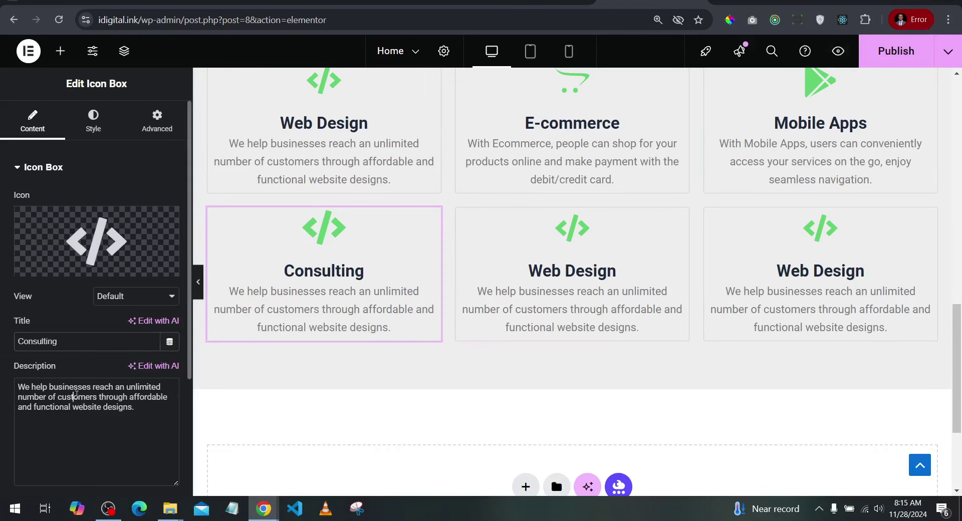
{"action": "left_click", "coordinate": [75, 396]}
{"action": "key", "text": "ctrl+a"}
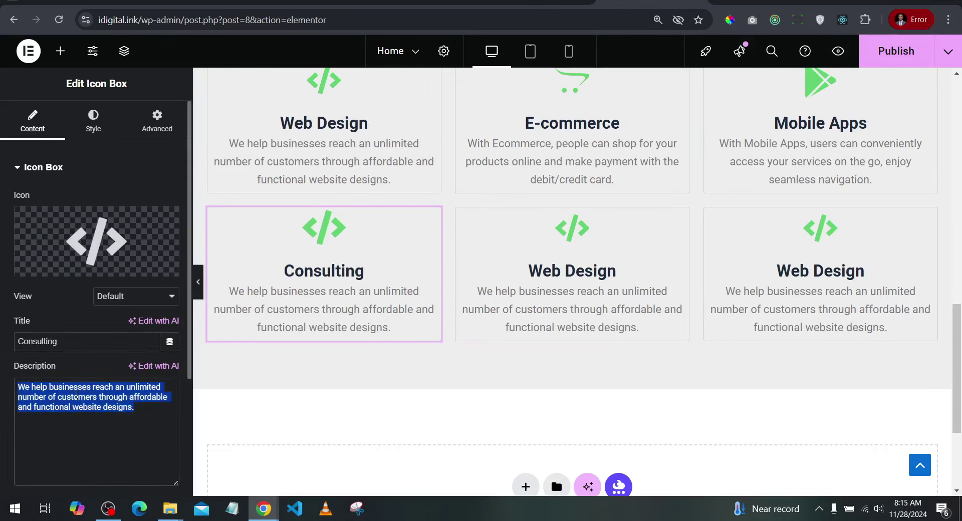
{"action": "key", "text": "ctrl+v"}
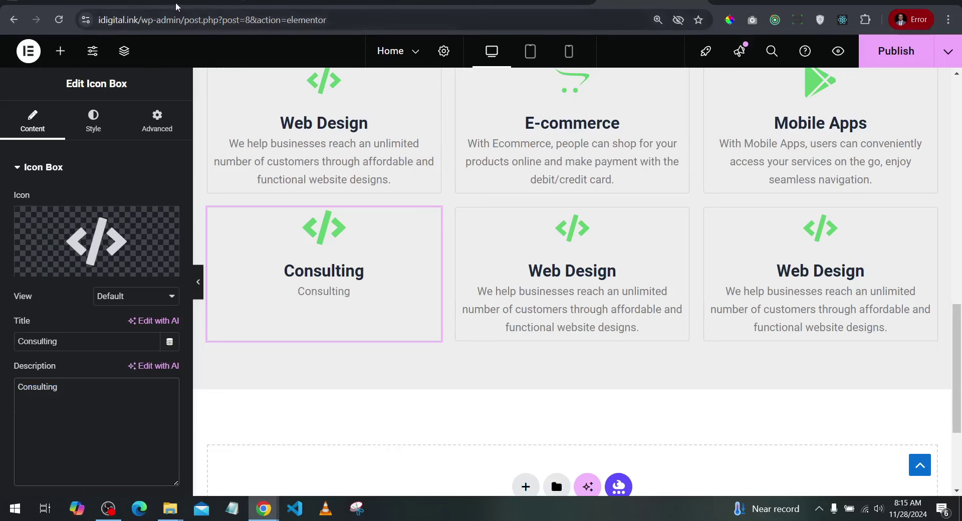
Step: Copy the Consulting description from the reference site into the card's description
{"action": "left_click", "coordinate": [180, 1]}
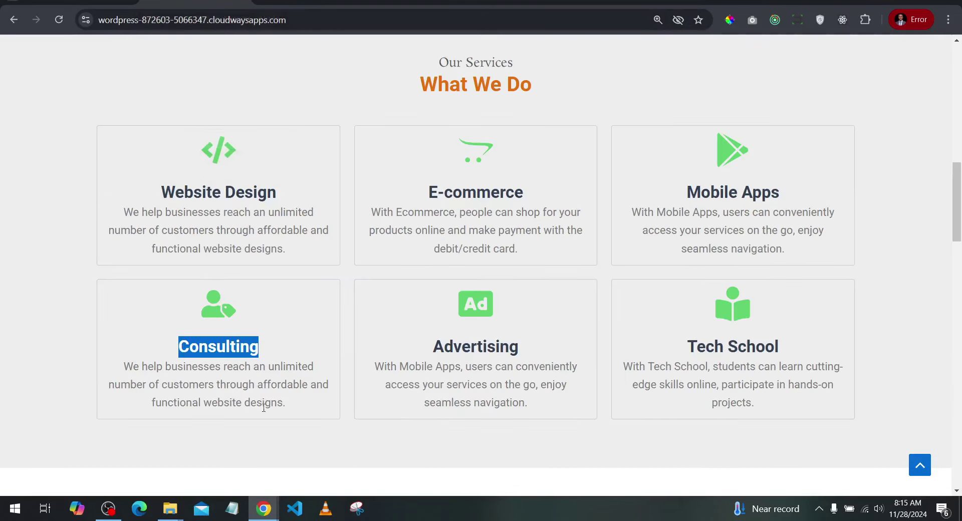
{"action": "left_click_drag", "start_coordinate": [285, 403], "coordinate": [120, 367]}
{"action": "key", "text": "ctrl+c"}
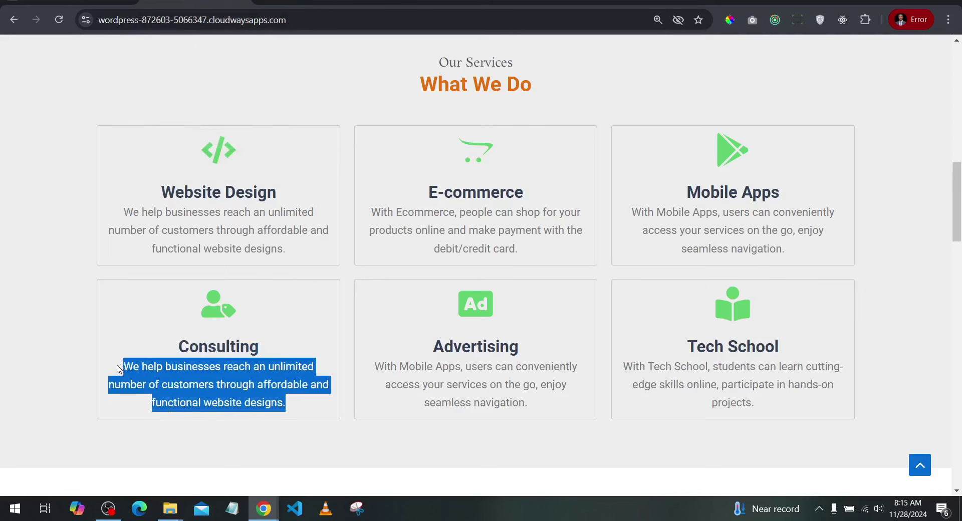
{"action": "left_click", "coordinate": [634, 2]}
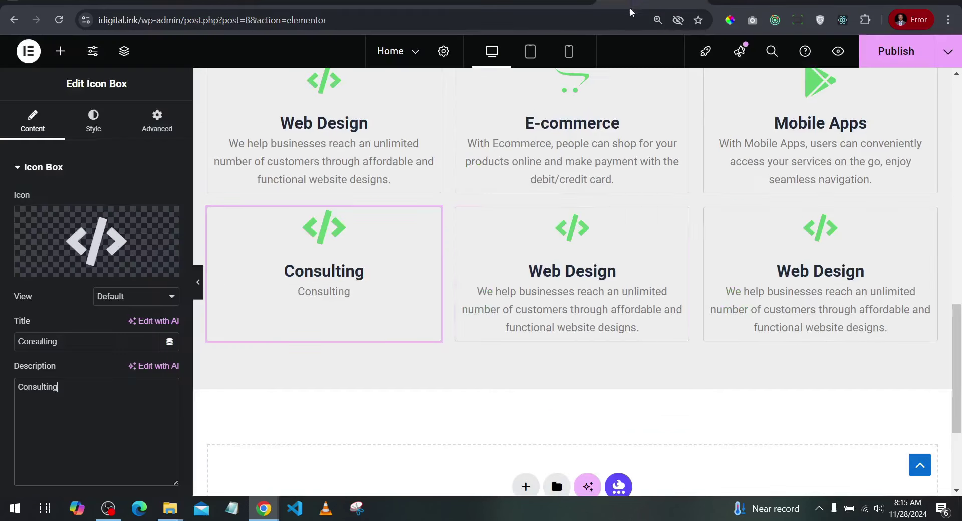
{"action": "left_click_drag", "start_coordinate": [91, 404], "coordinate": [18, 381]}
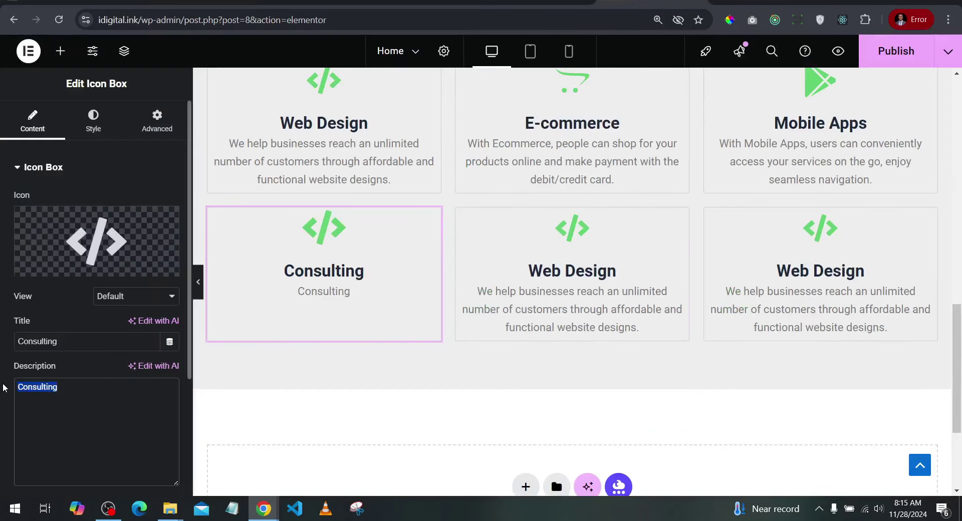
{"action": "key", "text": "ctrl+v"}
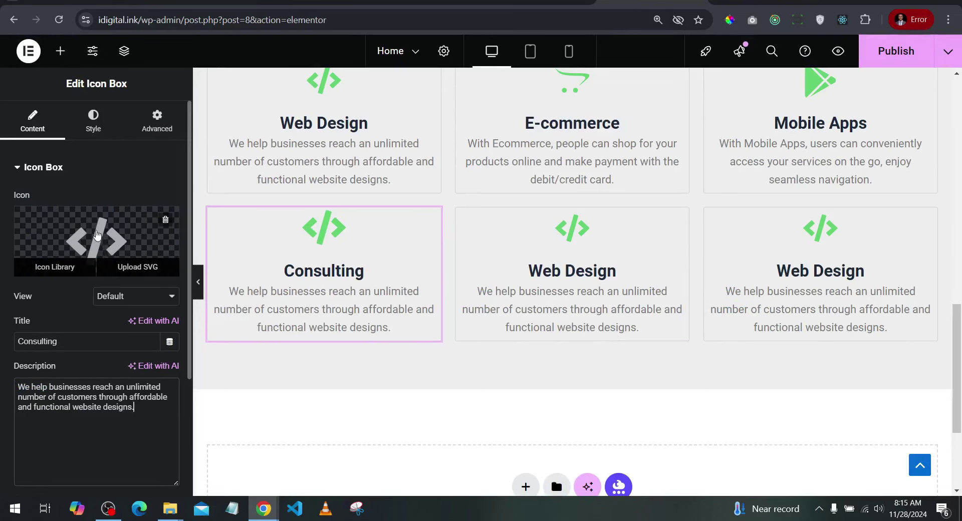
Step: Give the Consulting card the User tag icon
{"action": "left_click", "coordinate": [97, 236]}
{"action": "left_click", "coordinate": [447, 100]}
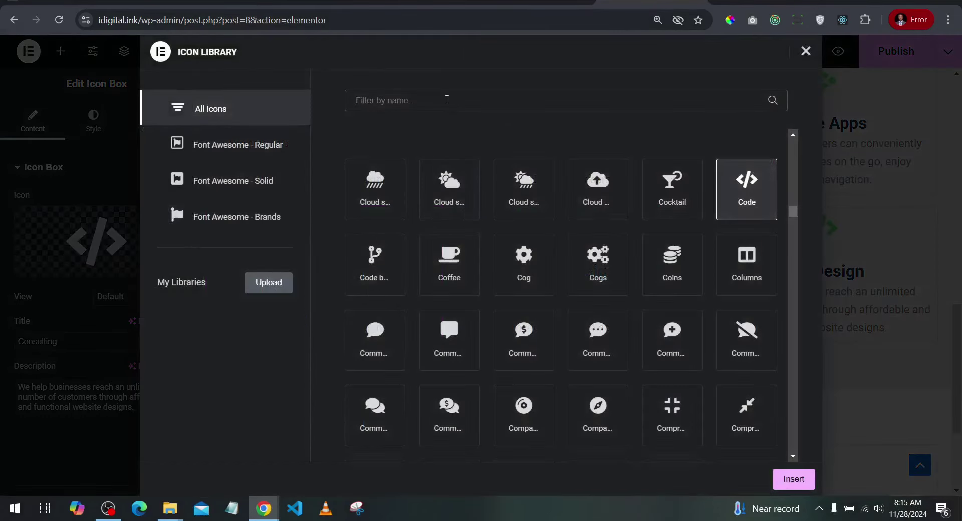
{"action": "type", "text": "user"}
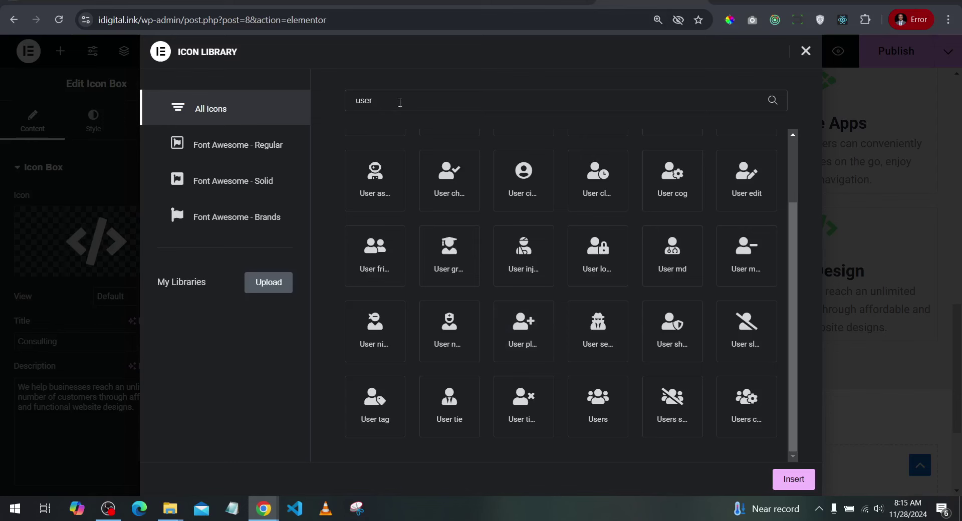
{"action": "type", "text": "t"}
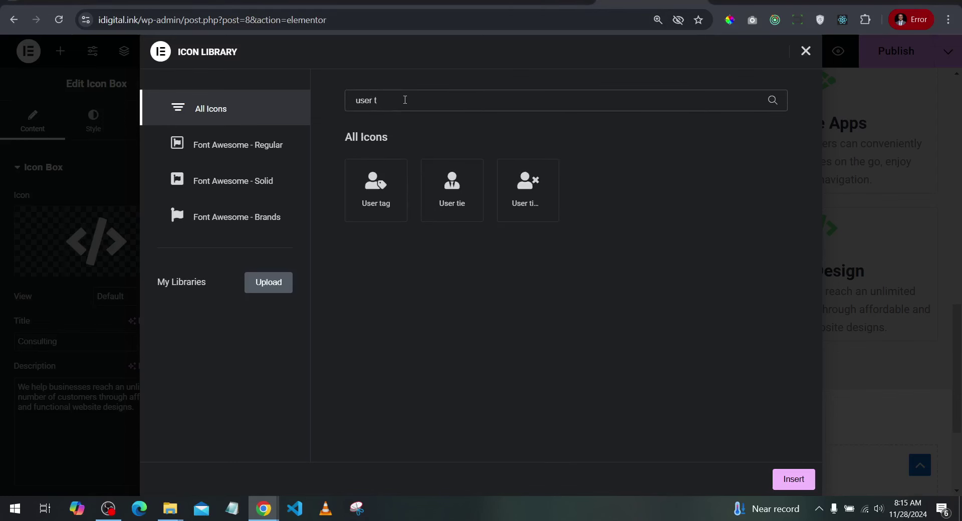
{"action": "left_click", "coordinate": [376, 190]}
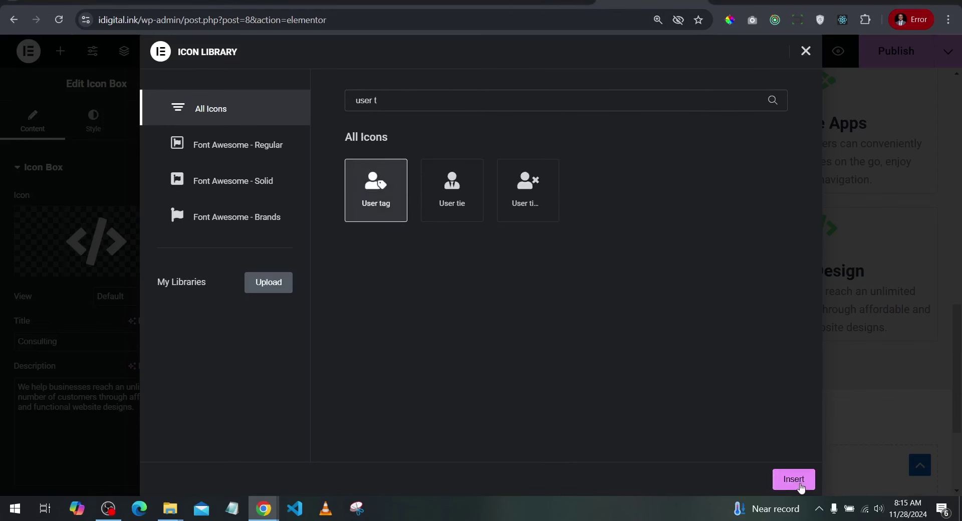
{"action": "left_click", "coordinate": [794, 479]}
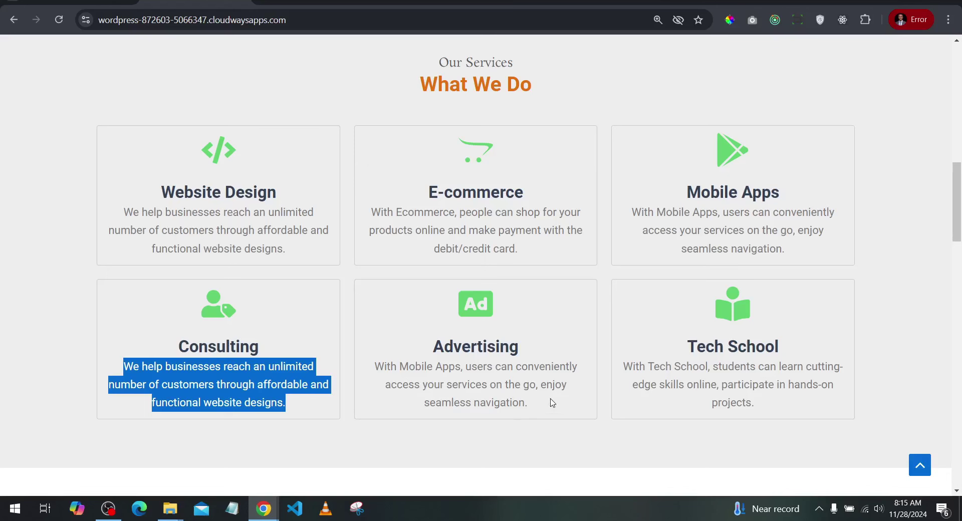
{"action": "left_click_drag", "start_coordinate": [551, 404], "coordinate": [374, 371]}
{"action": "key", "text": "ctrl+c"}
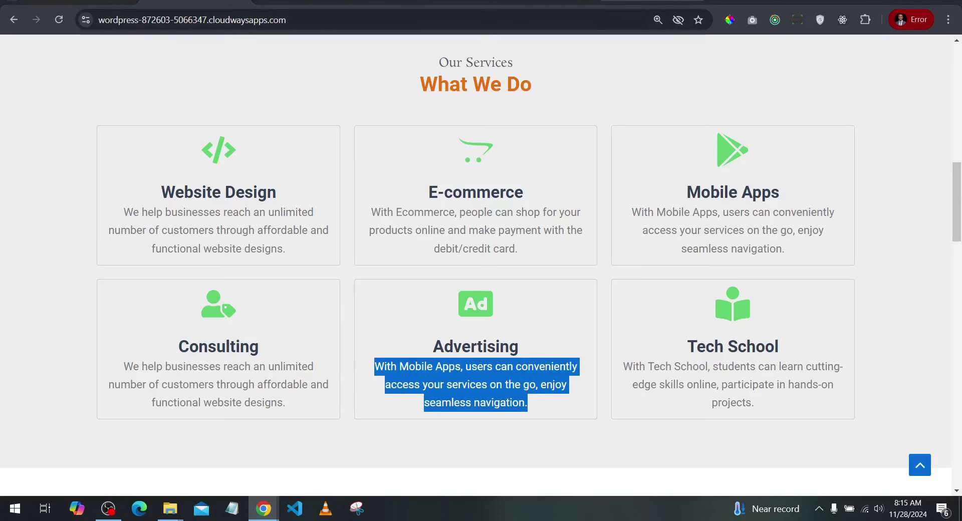
Step: Retitle the middle lower Icon Box 'Advertising' and paste in the mobile-apps description
{"action": "left_click", "coordinate": [652, 3]}
{"action": "left_click", "coordinate": [535, 312]}
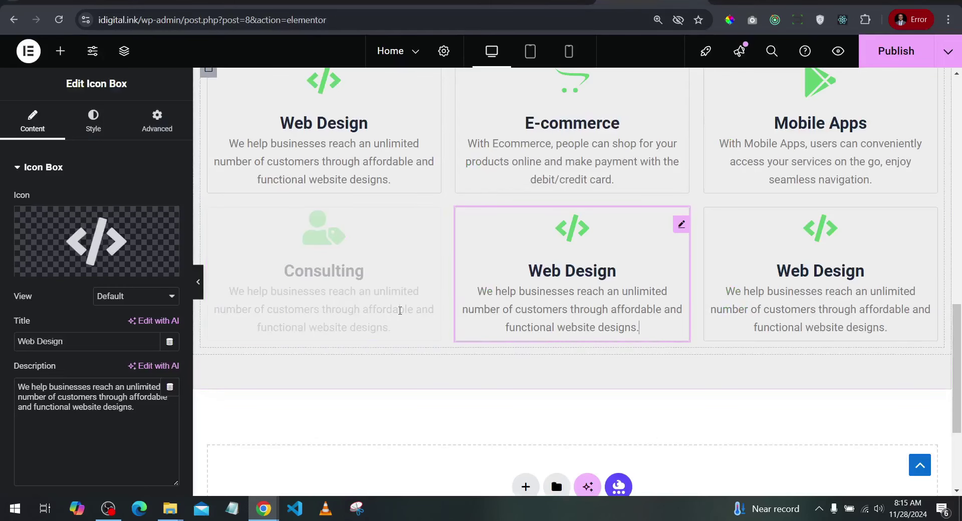
{"action": "left_click_drag", "start_coordinate": [88, 341], "coordinate": [1, 350]}
{"action": "type", "text": "A"}
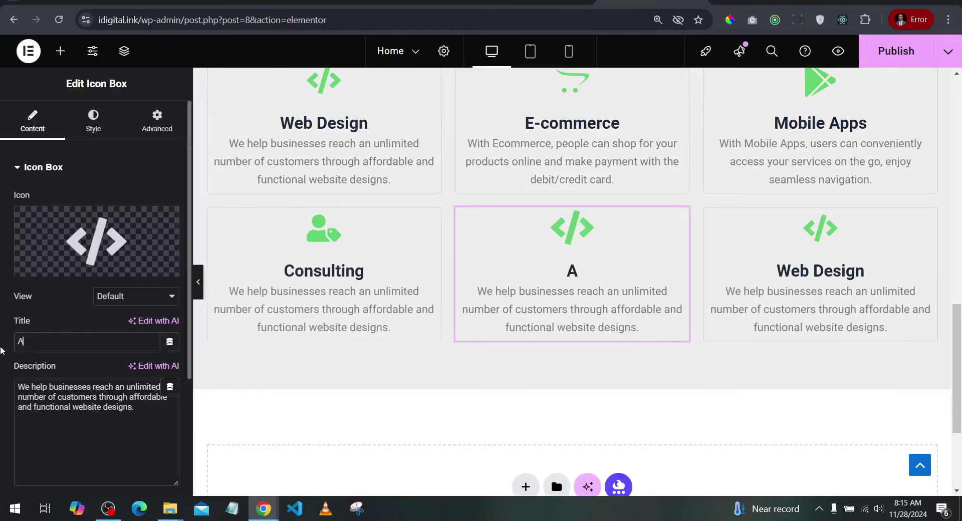
{"action": "type", "text": "dvertising"}
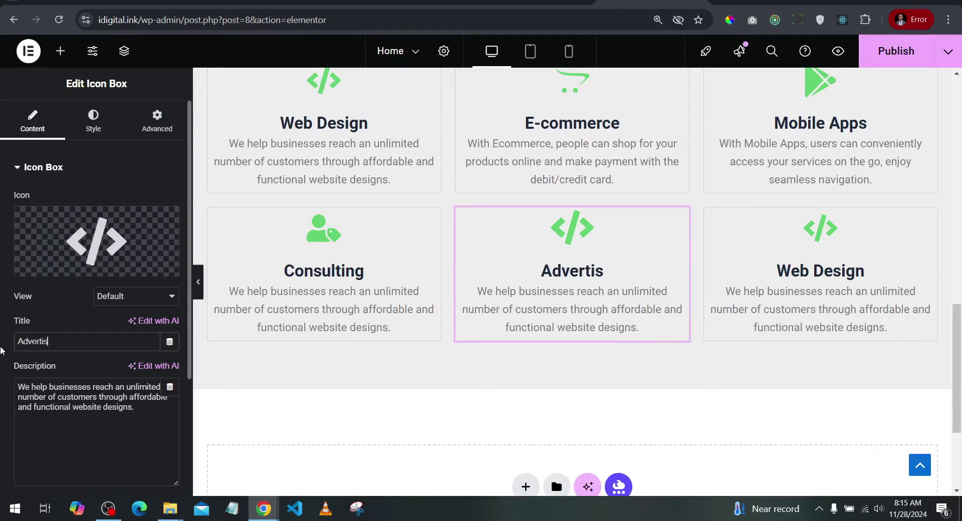
{"action": "left_click", "coordinate": [96, 400]}
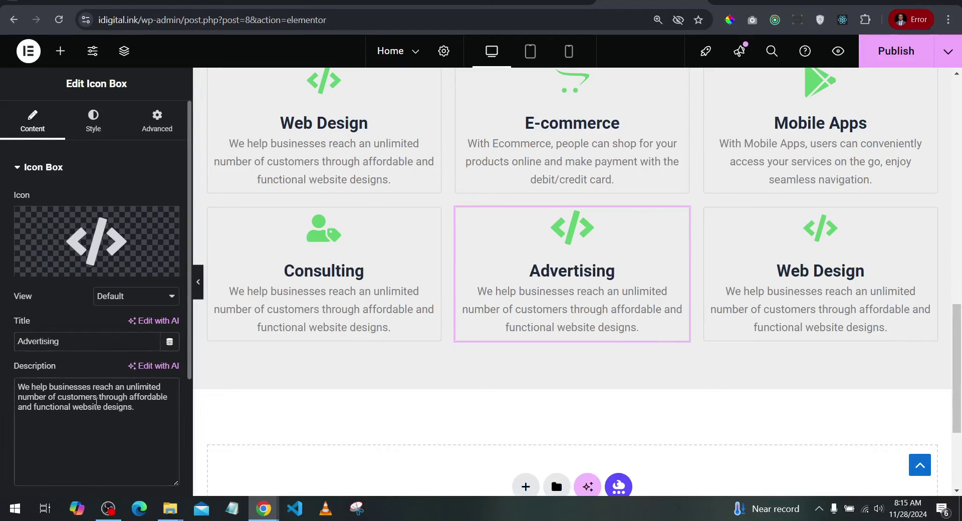
{"action": "key", "text": "ctrl+a"}
{"action": "key", "text": "ctrl+v"}
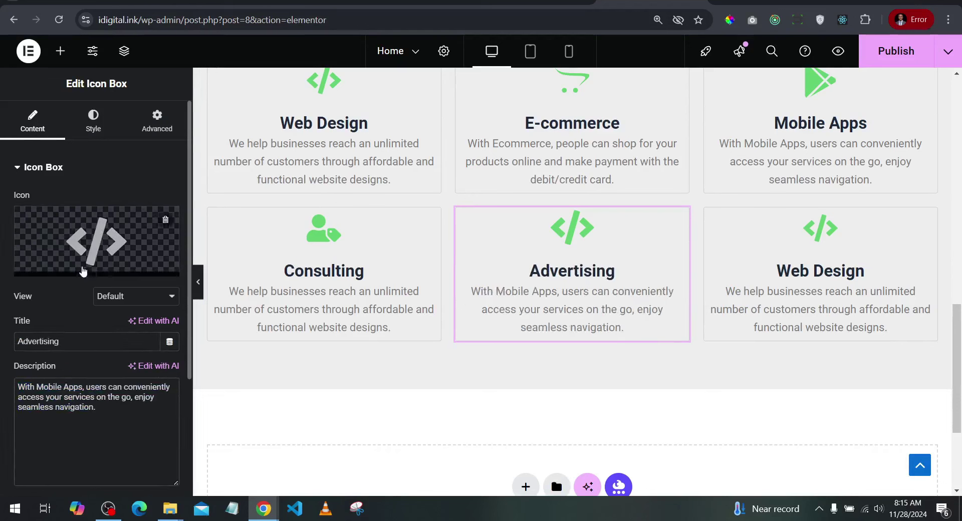
Step: Search the icon library for 'ad' and choose the Adversal icon
{"action": "left_click", "coordinate": [83, 236]}
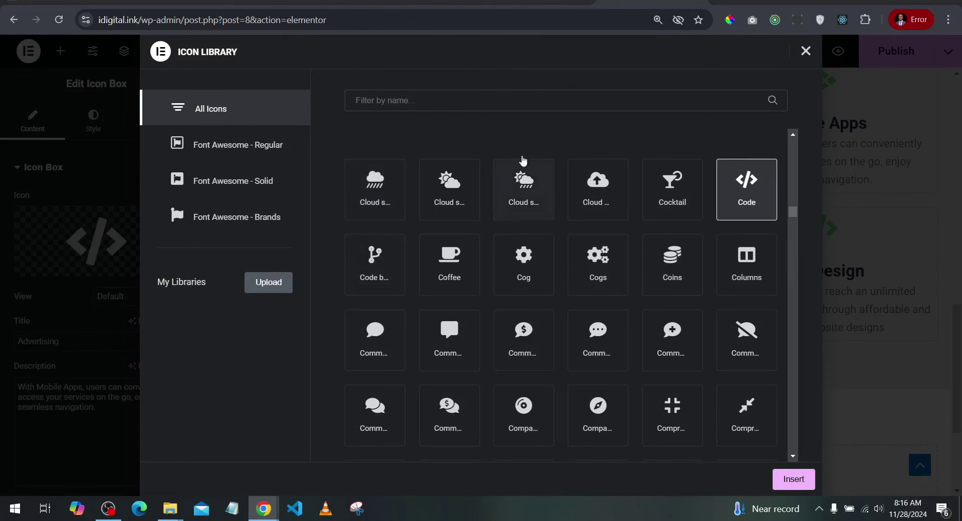
{"action": "left_click", "coordinate": [419, 101]}
{"action": "type", "text": "ad"}
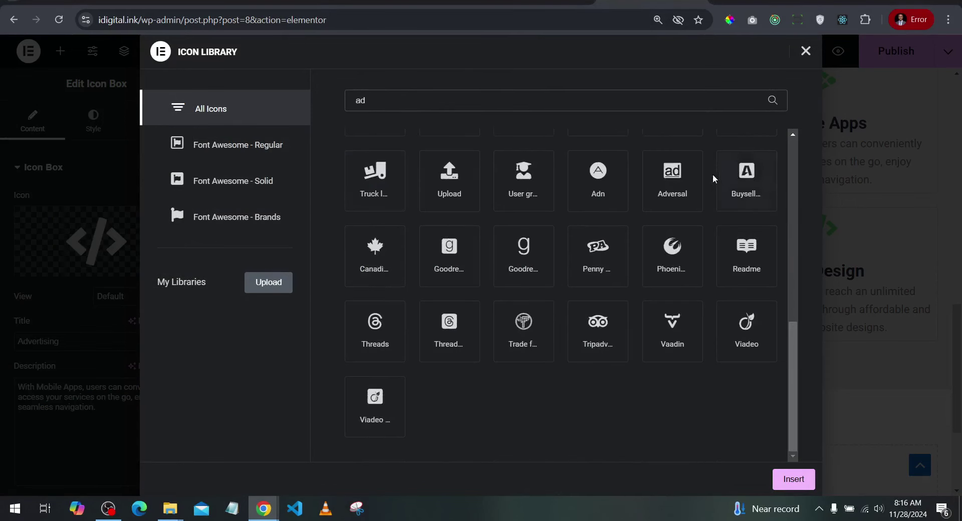
{"action": "left_click", "coordinate": [671, 185]}
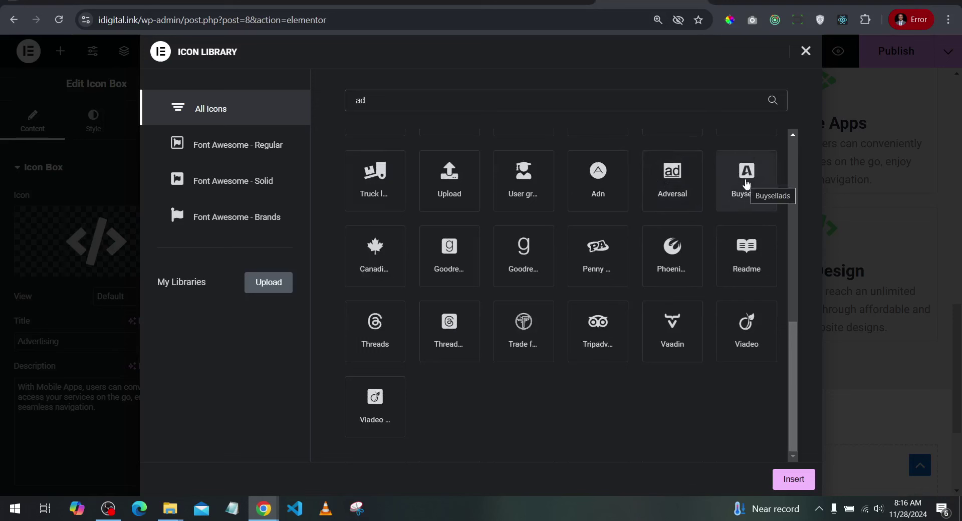
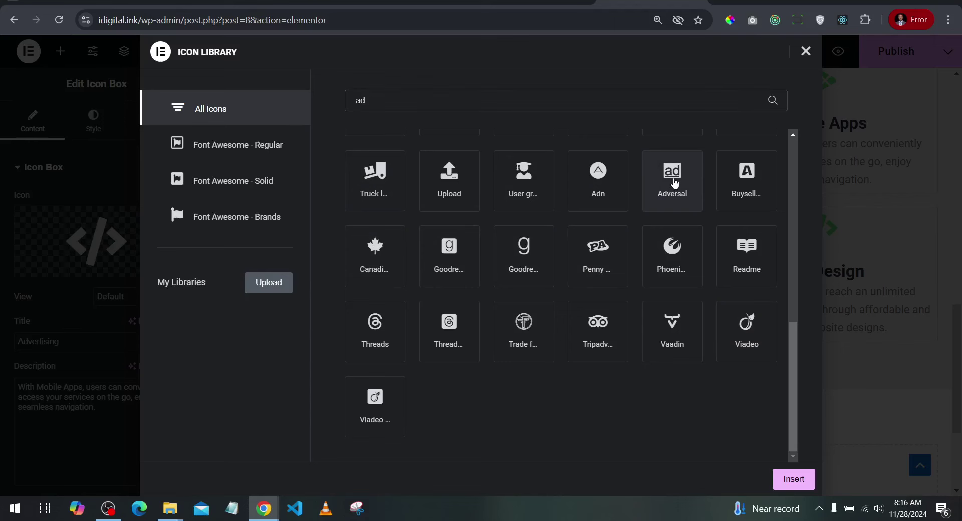
Step: Insert the Adversal icon into the Advertising card and copy the Tech School description from the live site
{"action": "left_click", "coordinate": [674, 184]}
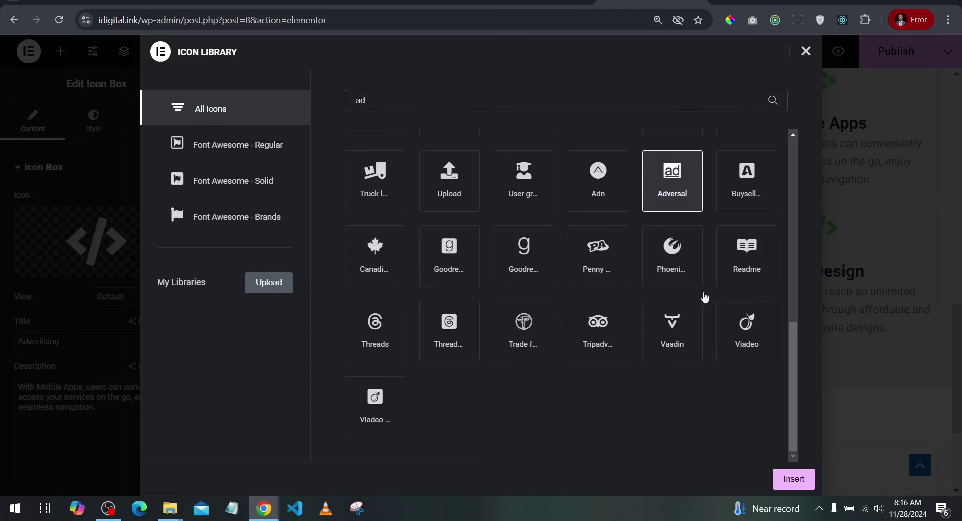
{"action": "left_click", "coordinate": [793, 479]}
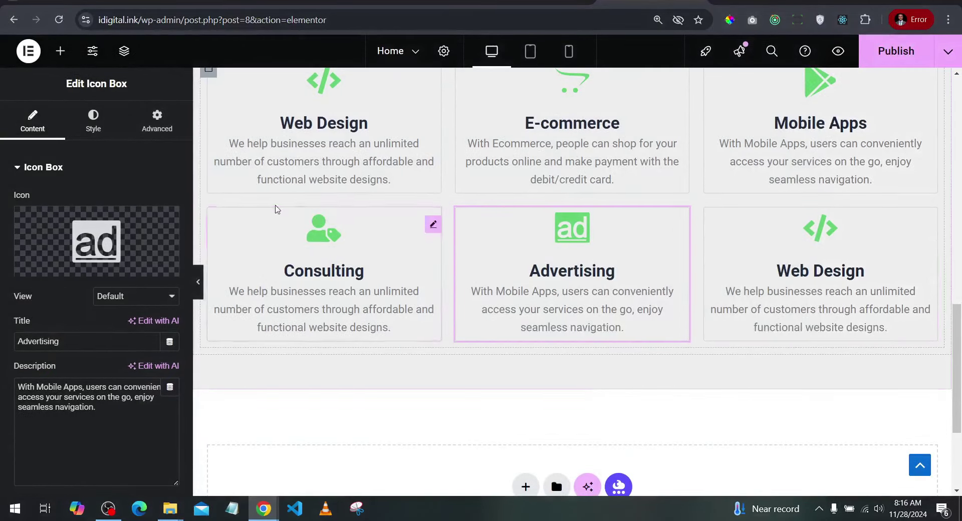
{"action": "left_click", "coordinate": [205, 7]}
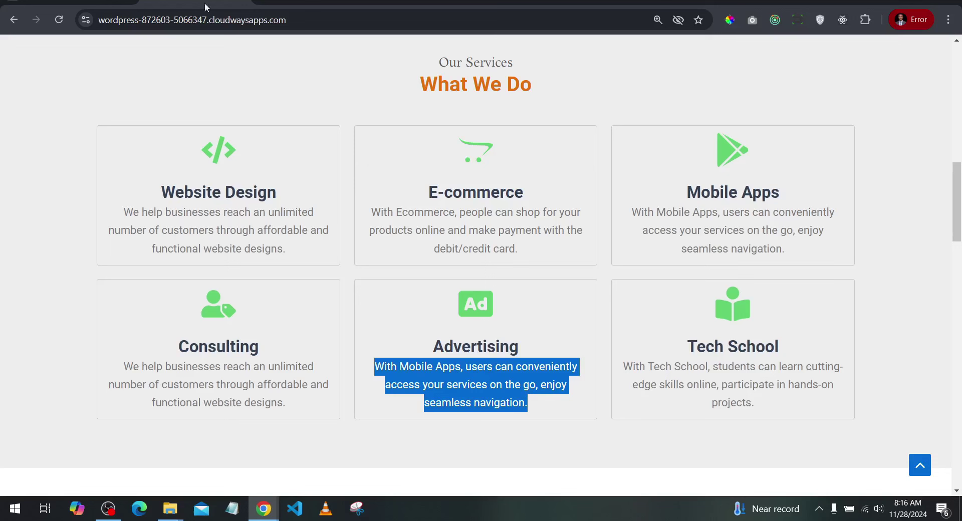
{"action": "left_click", "coordinate": [551, 317]}
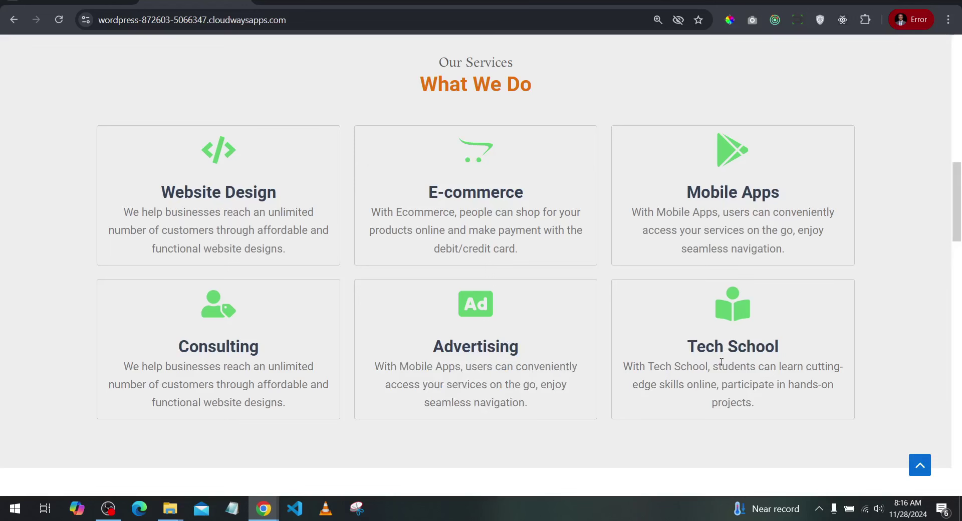
{"action": "left_click_drag", "start_coordinate": [794, 402], "coordinate": [615, 373]}
{"action": "key", "text": "ctrl+c"}
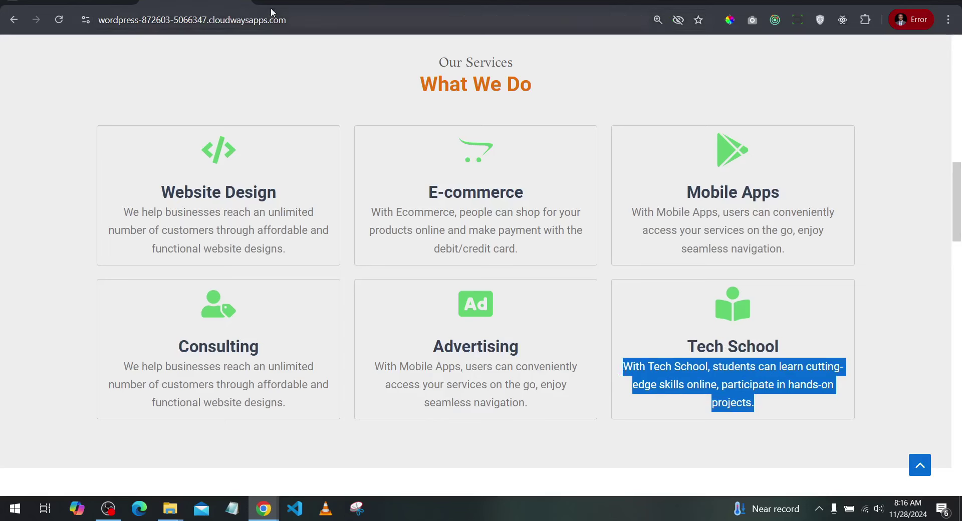
{"action": "left_click", "coordinate": [668, 2]}
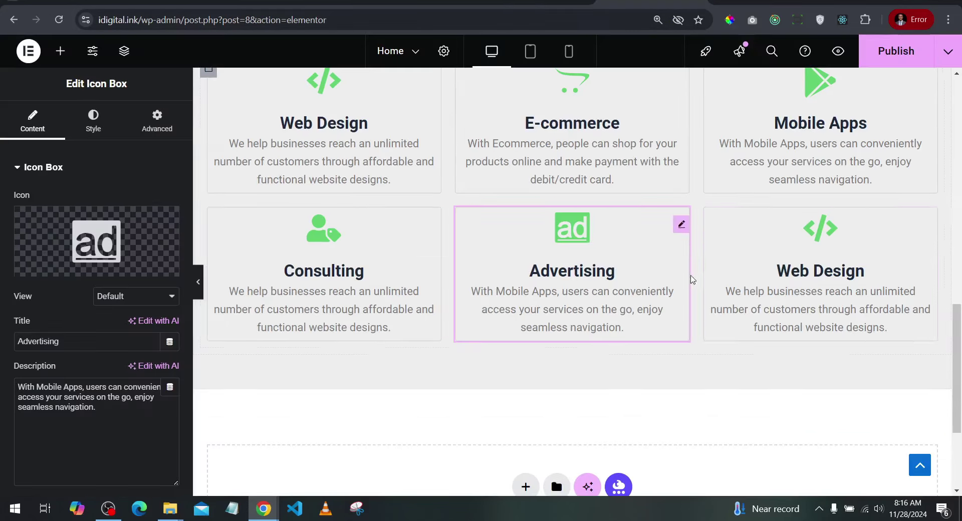
Step: Retitle the last Web Design card 'Tech School' and paste in its copied description
{"action": "left_click", "coordinate": [798, 278]}
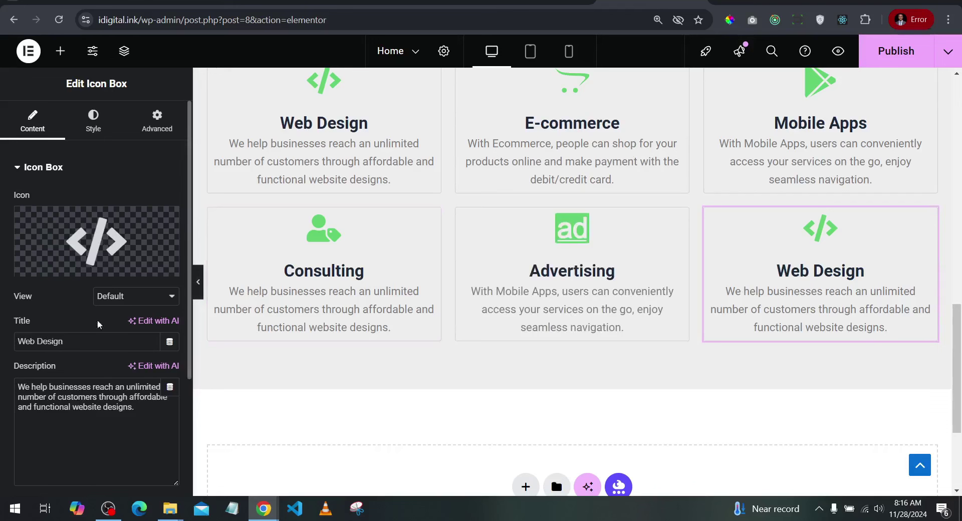
{"action": "left_click_drag", "start_coordinate": [56, 343], "coordinate": [2, 345]}
{"action": "type", "text": "Te"}
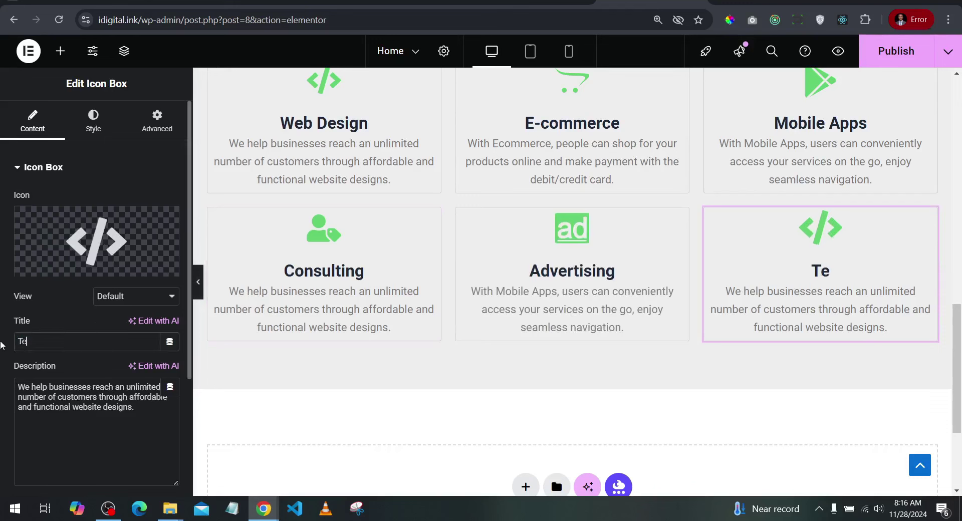
{"action": "type", "text": "ch School"}
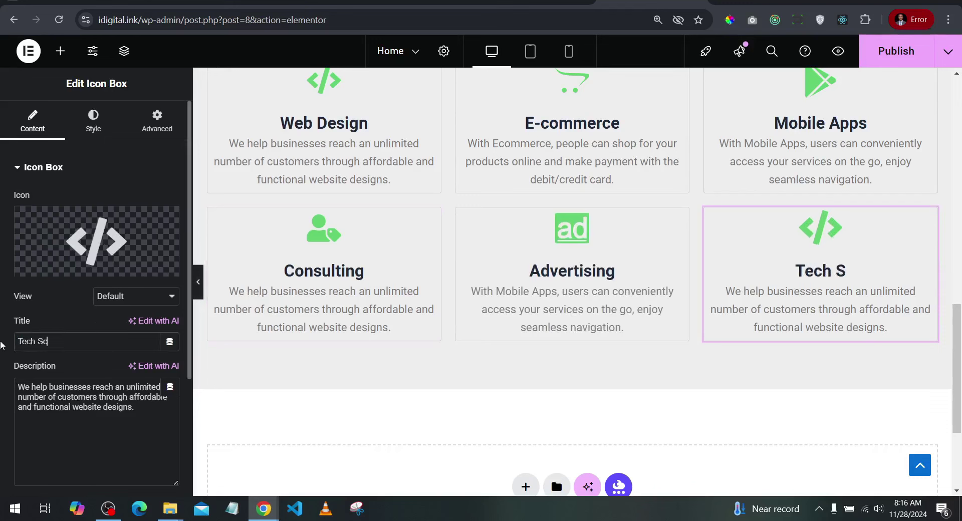
{"action": "left_click", "coordinate": [143, 410]}
{"action": "key", "text": "ctrl+a"}
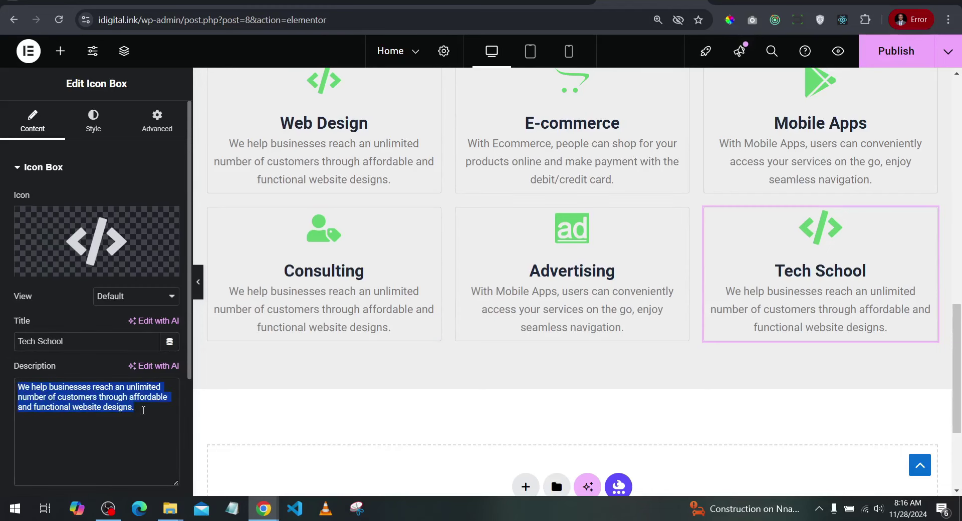
{"action": "key", "text": "ctrl+v"}
Step: Give the Tech School card the Book reader icon
{"action": "left_click", "coordinate": [71, 264]}
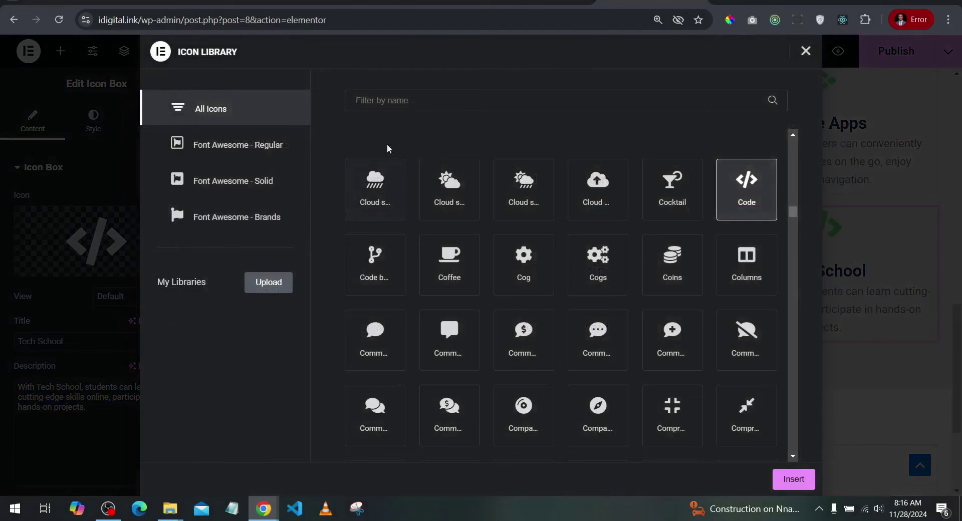
{"action": "type", "text": "book"}
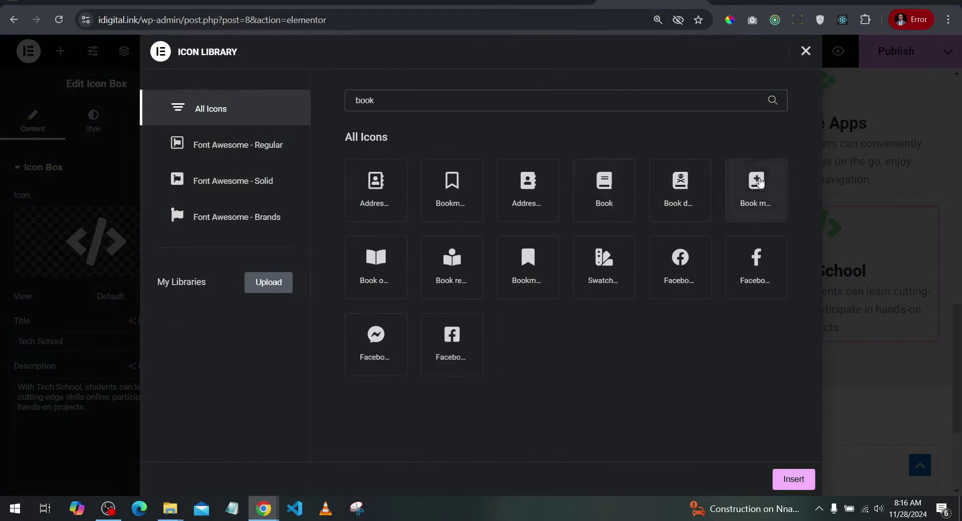
{"action": "left_click", "coordinate": [454, 261]}
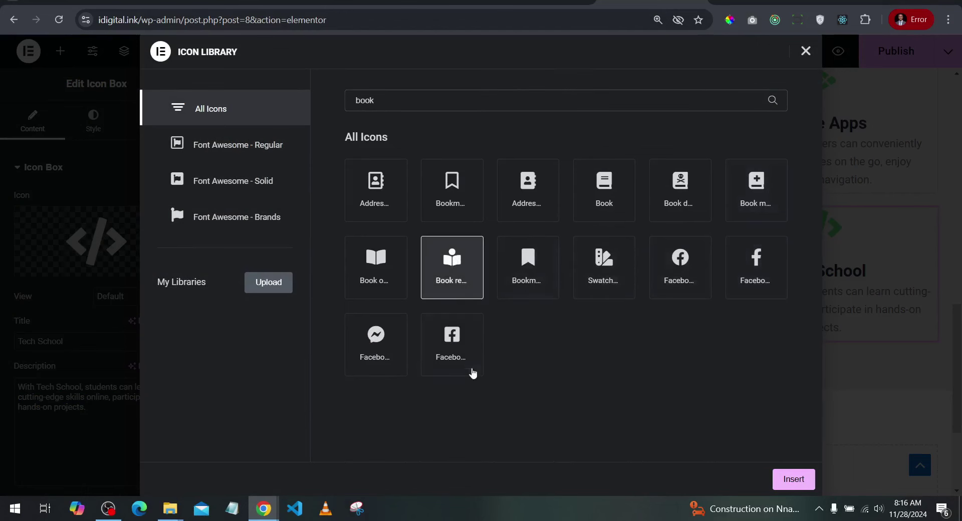
{"action": "left_click", "coordinate": [791, 484]}
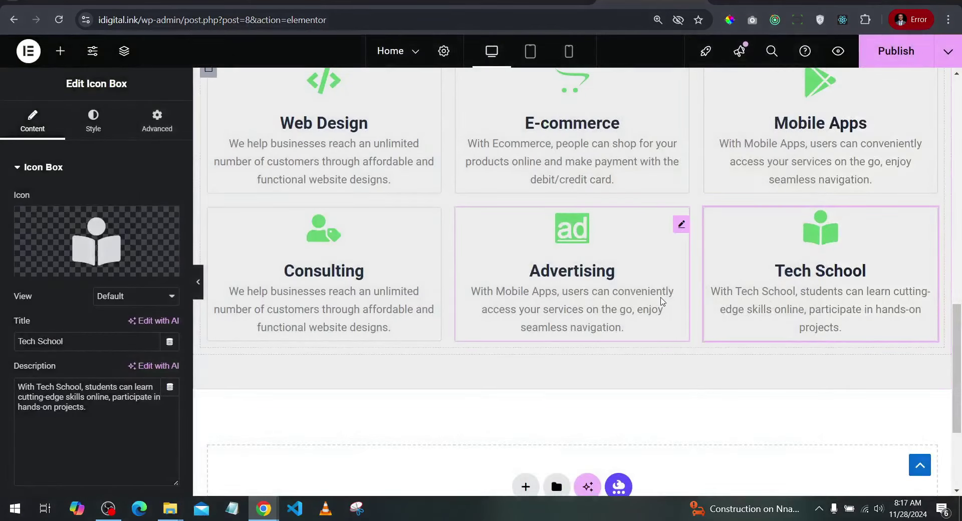
{"action": "scroll", "coordinate": [661, 302], "scroll_direction": "up", "scroll_amount": 1}
{"action": "scroll", "coordinate": [662, 301], "scroll_direction": "up", "scroll_amount": 1}
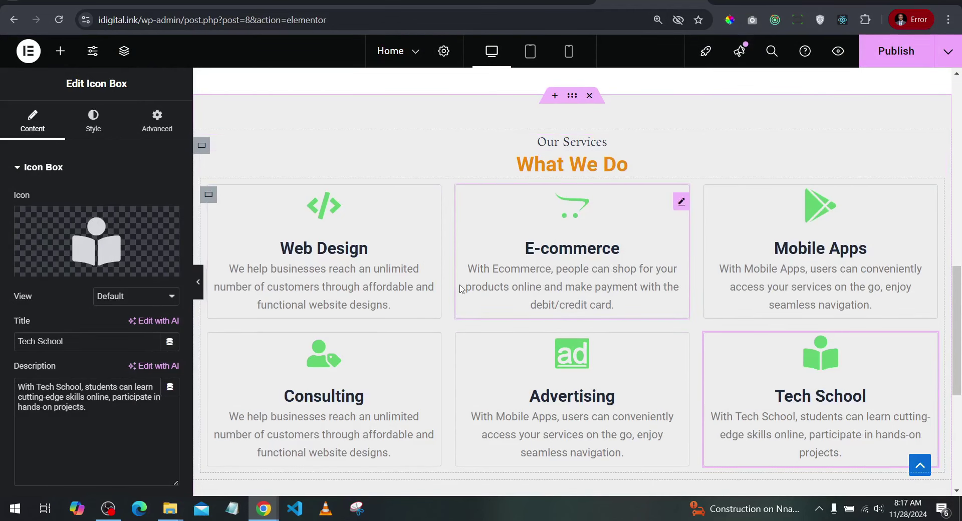
Step: Set an unlinked 30 px top margin on the services grid container, keeping padding at 0
{"action": "left_click", "coordinate": [209, 195]}
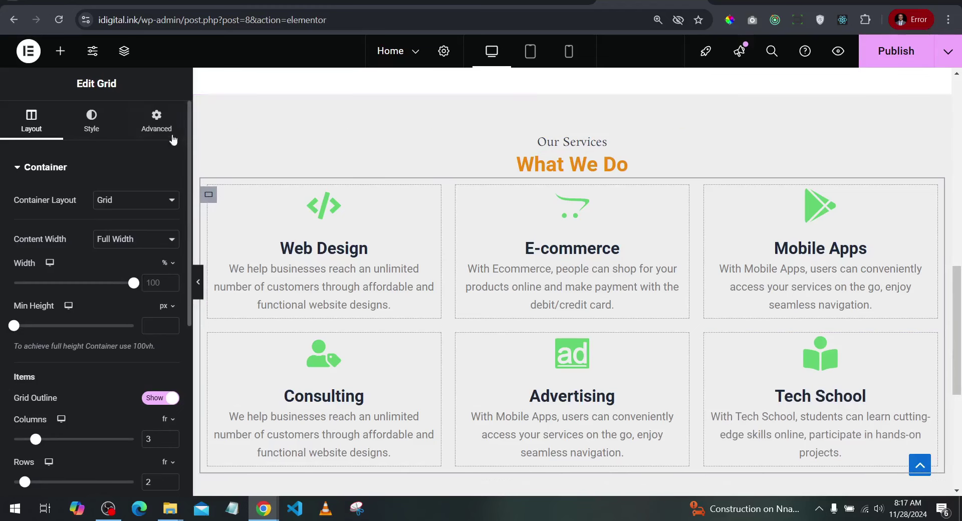
{"action": "left_click", "coordinate": [156, 125]}
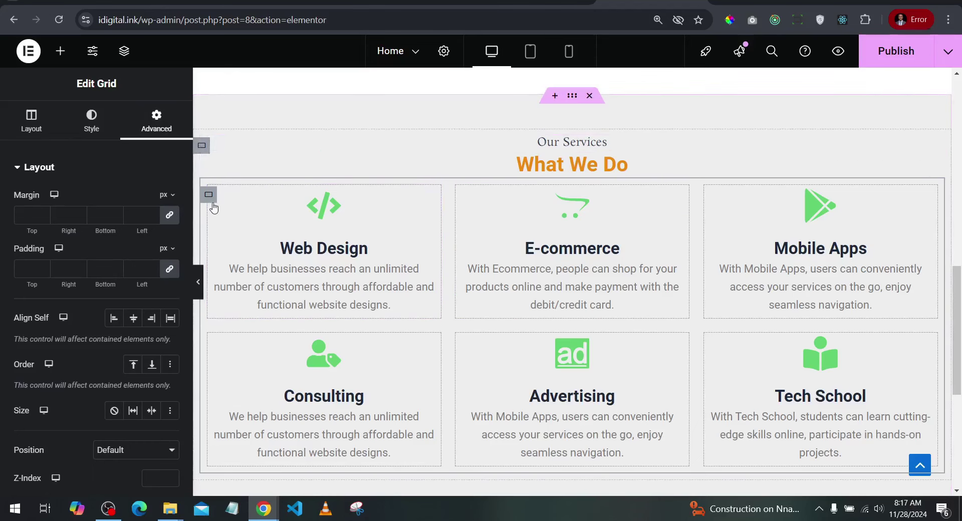
{"action": "left_click", "coordinate": [172, 219]}
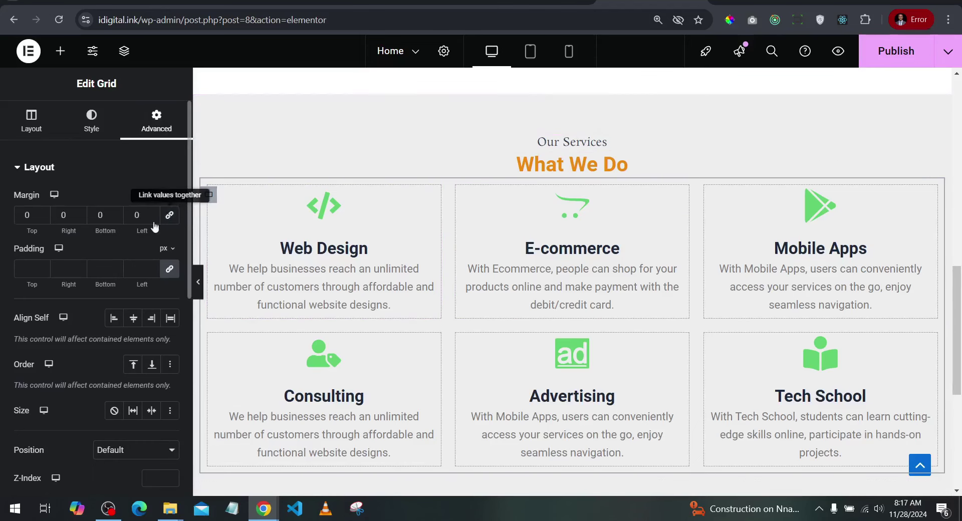
{"action": "left_click", "coordinate": [22, 214]}
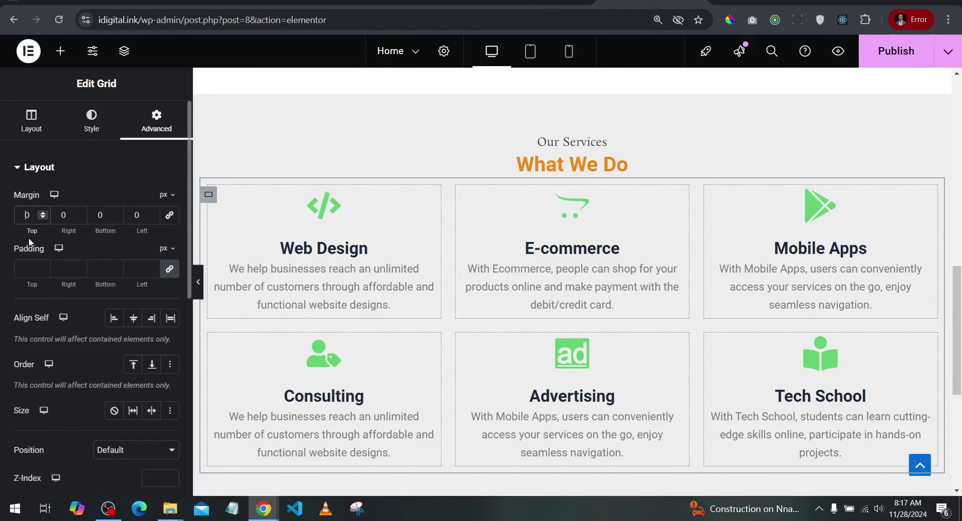
{"action": "type", "text": "3"}
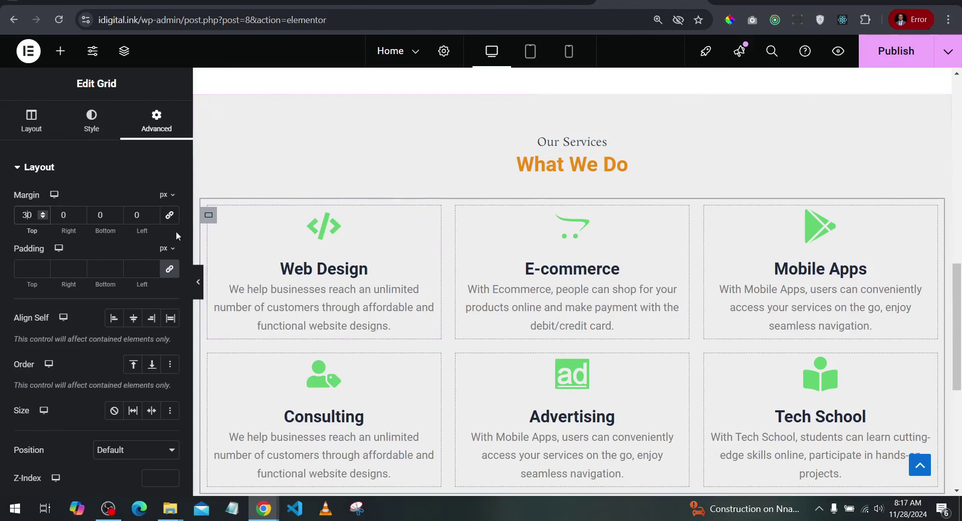
{"action": "key", "text": "BackSpace"}
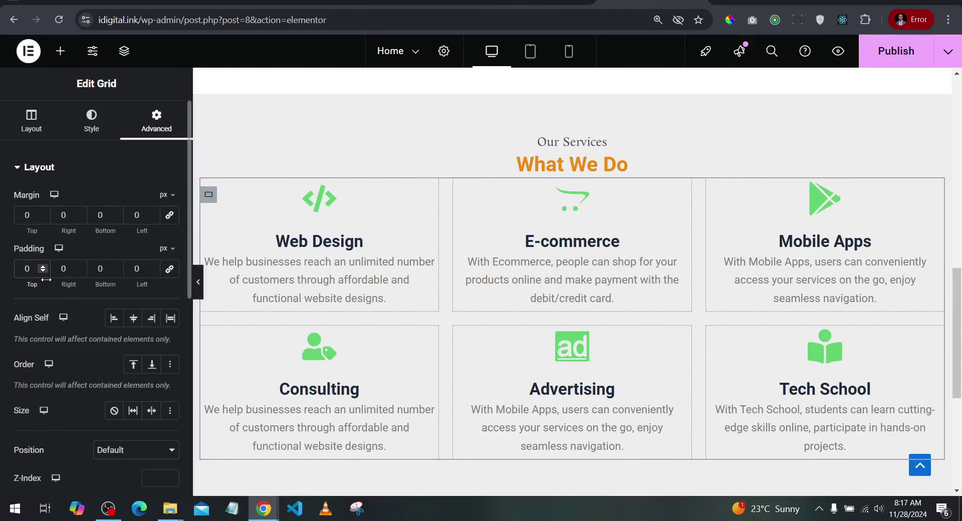
{"action": "left_click_drag", "start_coordinate": [46, 279], "coordinate": [61, 279]}
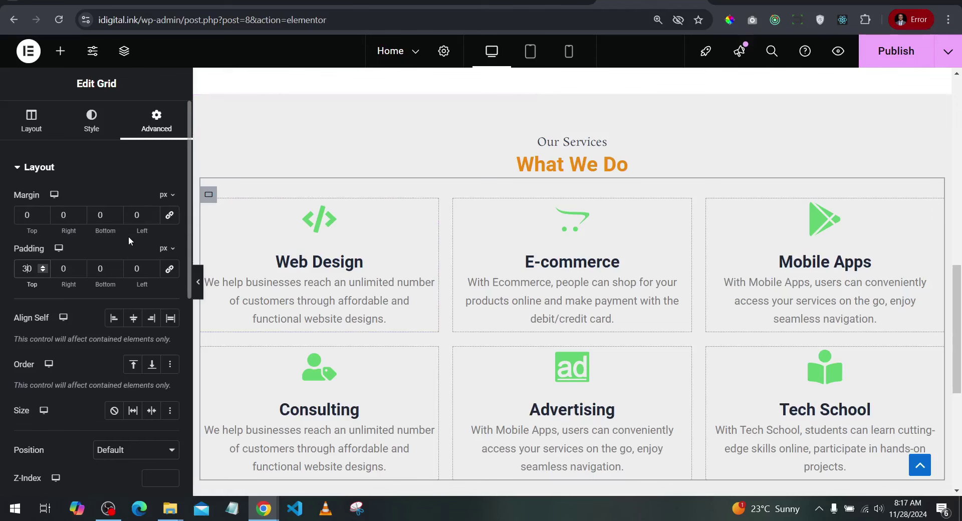
{"action": "key", "text": "ctrl+z"}
{"action": "left_click", "coordinate": [28, 213]}
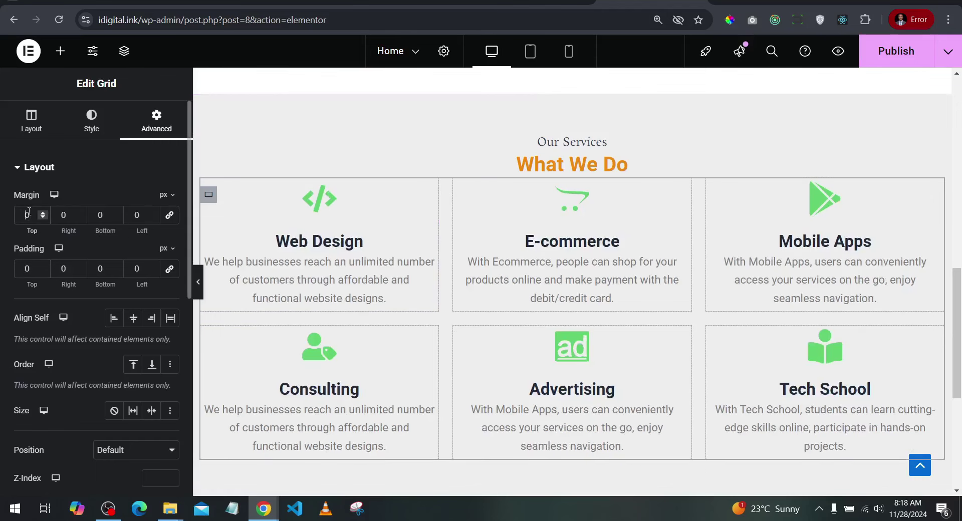
{"action": "type", "text": "3"}
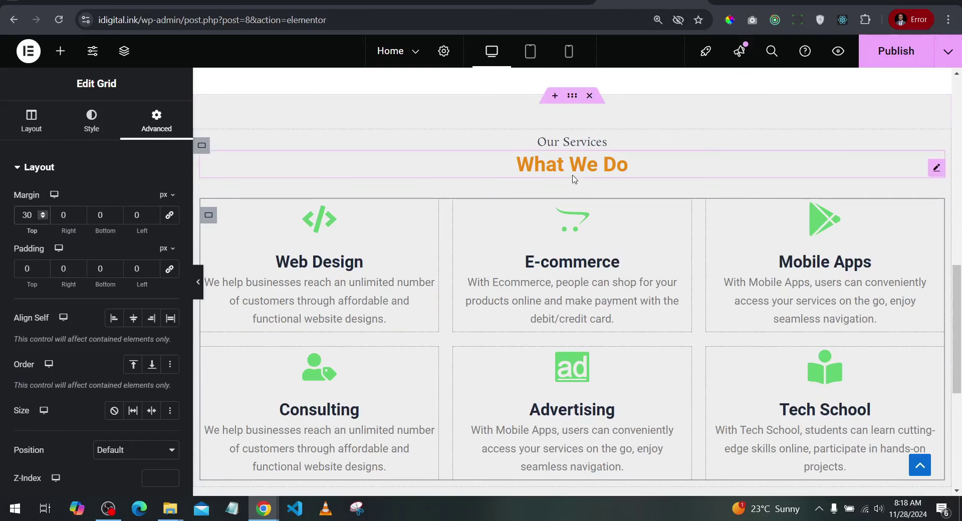
Step: Publish the homepage and reload the live idigital.ink site to see the changes
{"action": "left_click", "coordinate": [894, 51]}
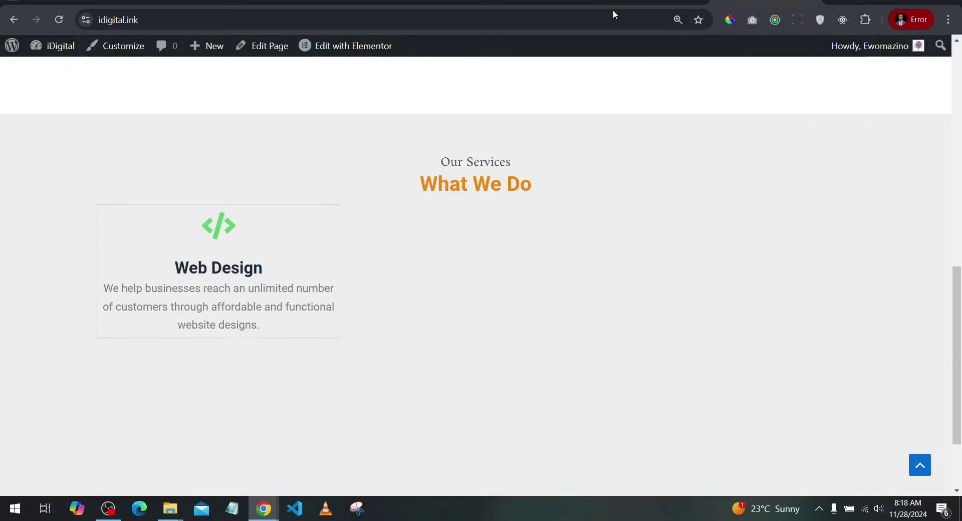
{"action": "left_click", "coordinate": [613, 2]}
{"action": "left_click", "coordinate": [59, 20]}
{"action": "scroll", "coordinate": [678, 228], "scroll_direction": "down", "scroll_amount": 3}
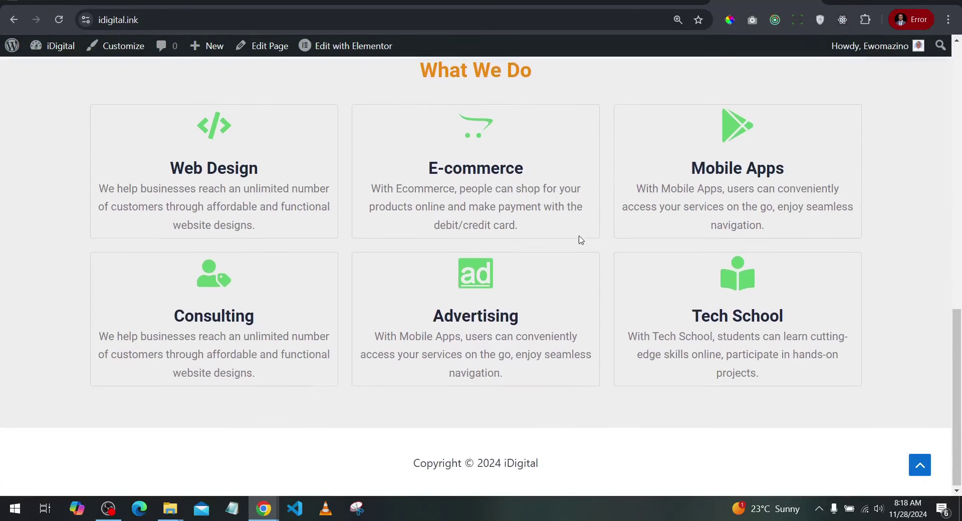
{"action": "scroll", "coordinate": [580, 240], "scroll_direction": "up", "scroll_amount": 1}
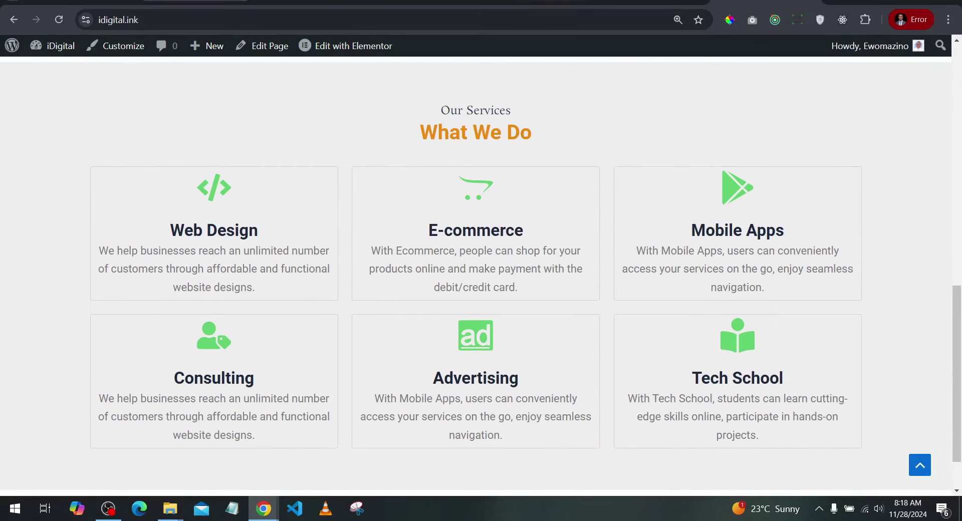
Step: Scroll the live site's six What We Do service cards down to the copyright footer
{"action": "left_click", "coordinate": [431, 1]}
{"action": "scroll", "coordinate": [549, 219], "scroll_direction": "down", "scroll_amount": 5}
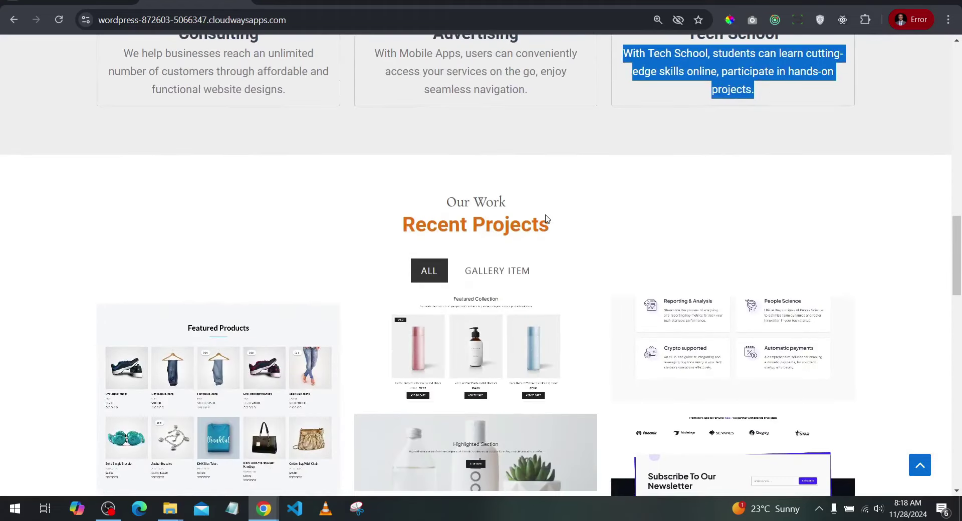
{"action": "left_click", "coordinate": [630, 208]}
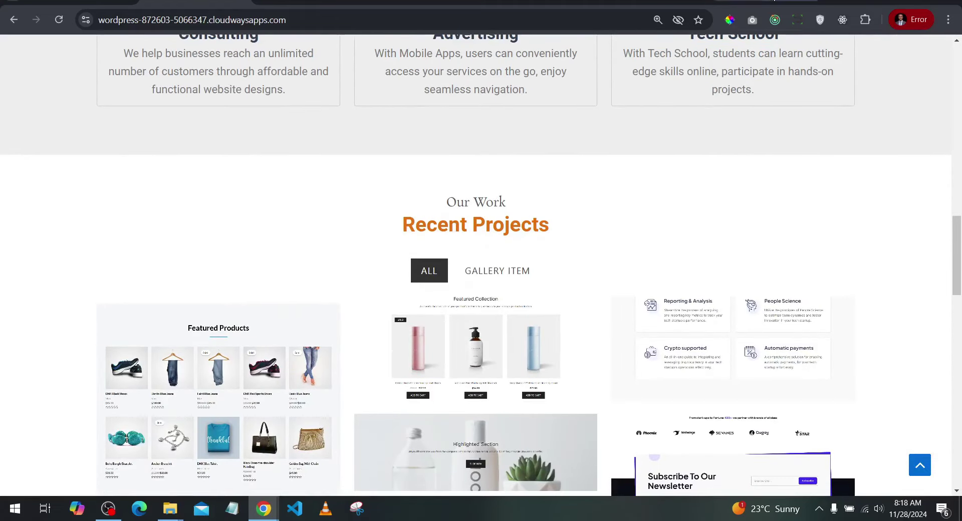
{"action": "left_click", "coordinate": [775, 3]}
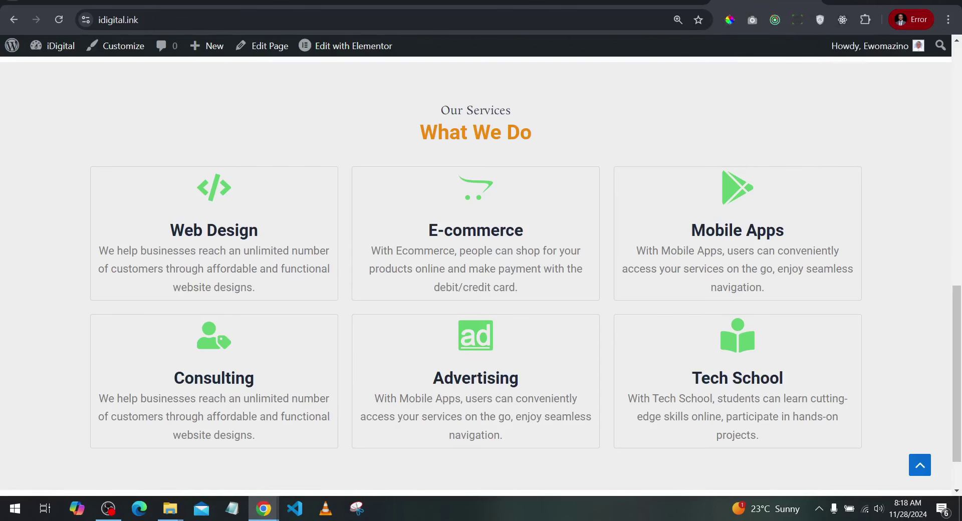
{"action": "key", "text": "alt+Tab"}
{"action": "key", "text": "alt+Tab"}
{"action": "scroll", "coordinate": [611, 285], "scroll_direction": "down", "scroll_amount": 2}
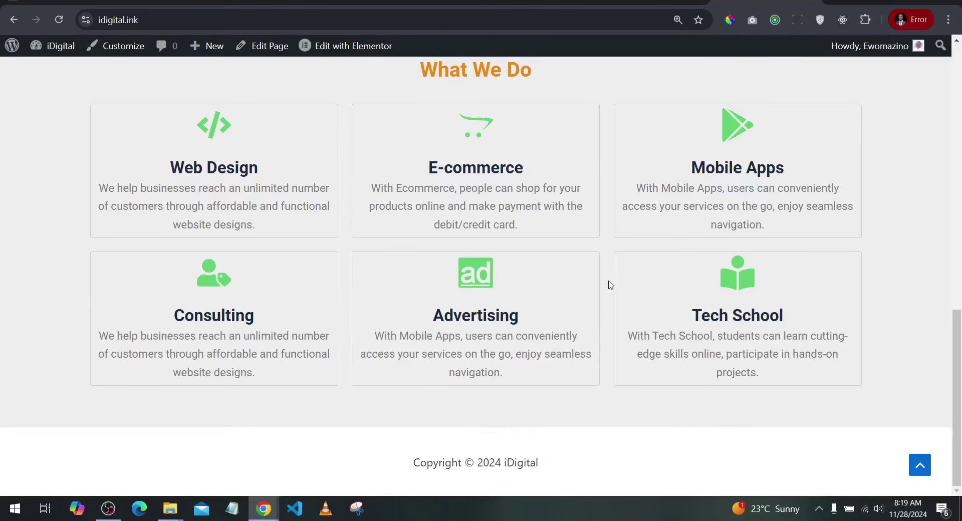
{"action": "key", "text": "alt+Tab"}
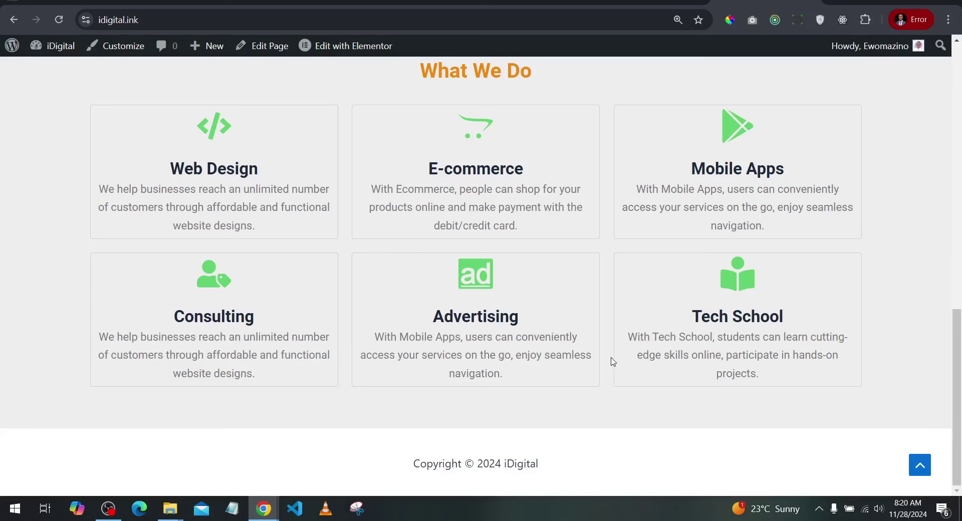
{"action": "scroll", "coordinate": [611, 358], "scroll_direction": "up", "scroll_amount": 1}
{"action": "scroll", "coordinate": [611, 358], "scroll_direction": "down", "scroll_amount": 1}
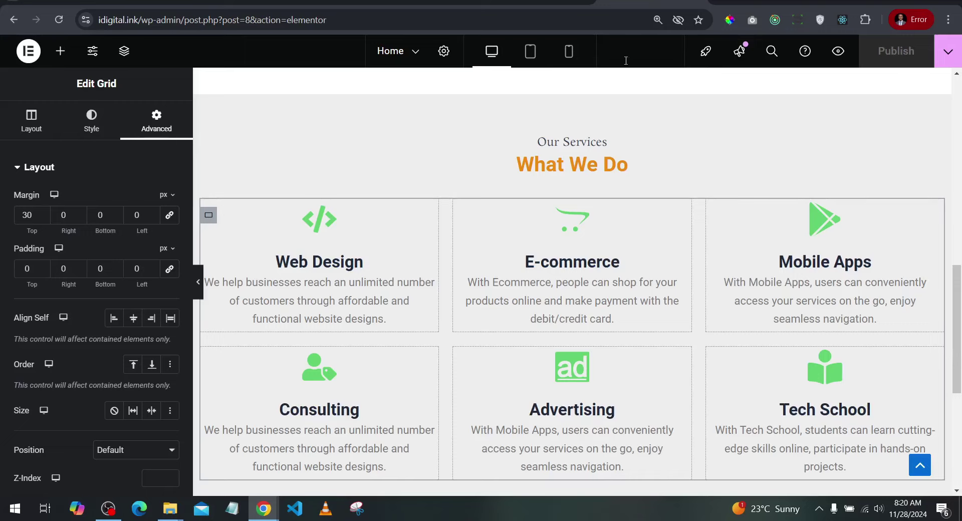
Step: Add a new single-column Flexbox container below the services grid
{"action": "scroll", "coordinate": [553, 409], "scroll_direction": "down", "scroll_amount": 5}
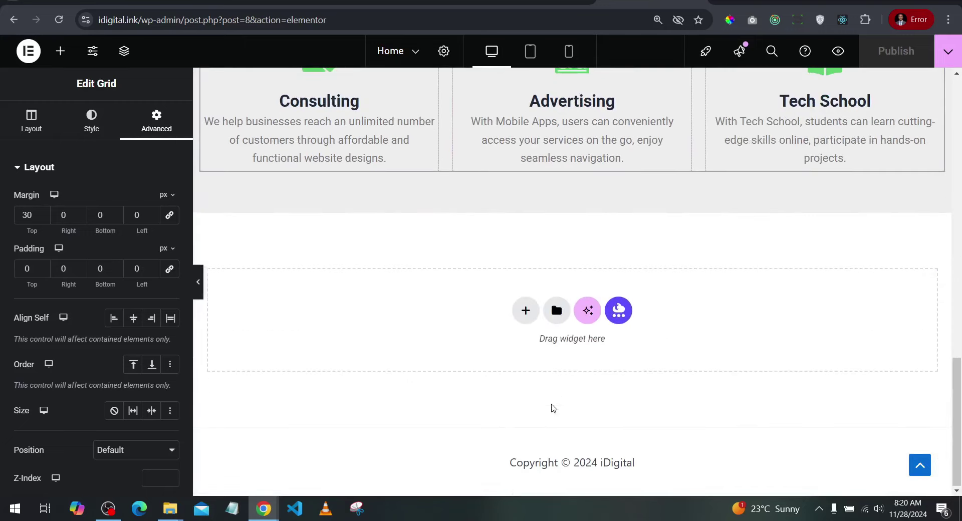
{"action": "left_click", "coordinate": [526, 310]}
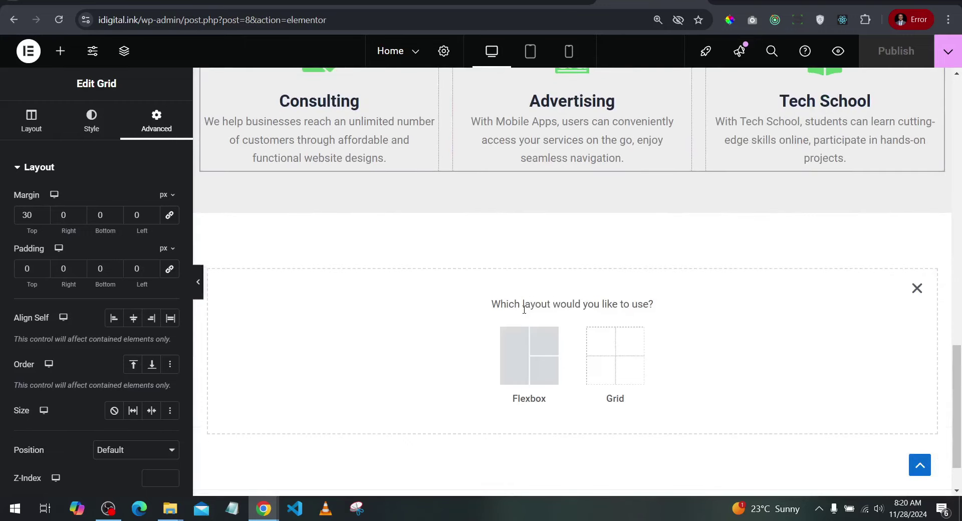
{"action": "left_click", "coordinate": [517, 353]}
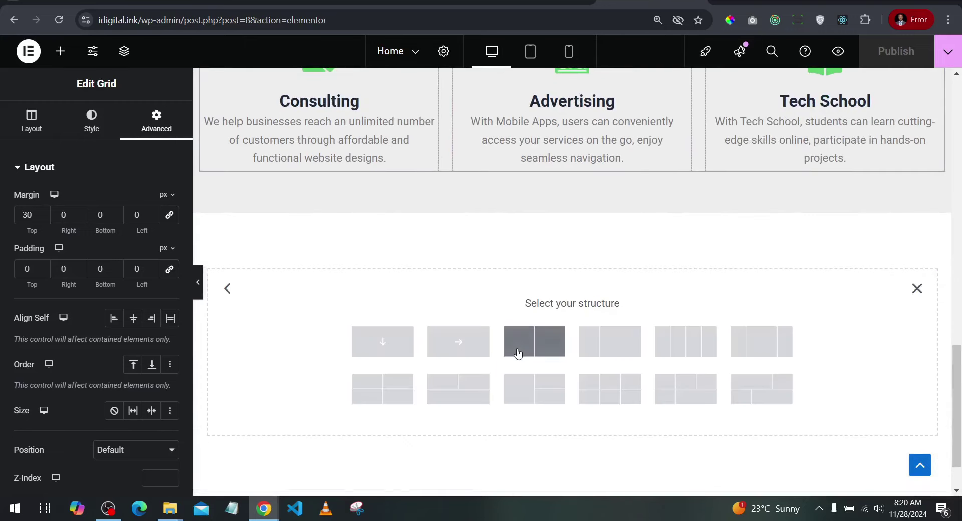
{"action": "left_click", "coordinate": [382, 341]}
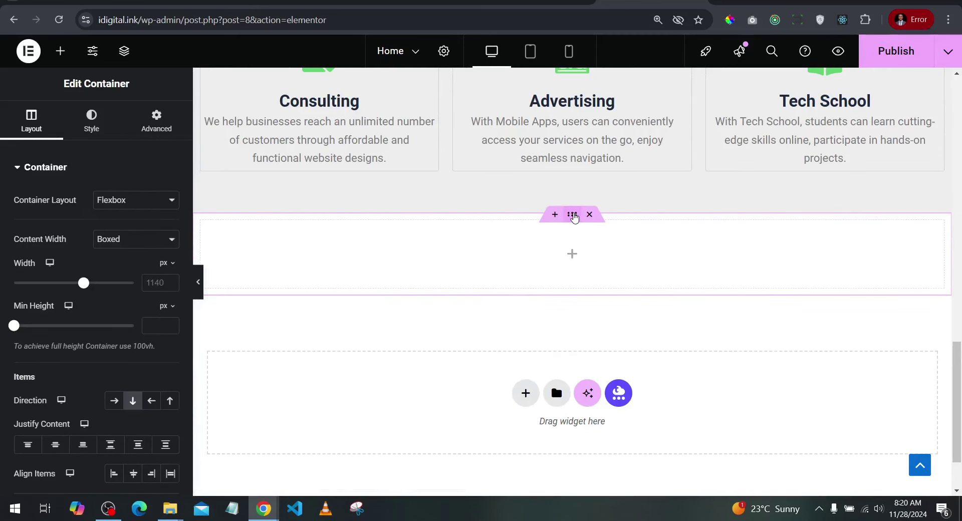
Step: Unlink the new container's padding and set top and bottom to 50 px
{"action": "left_click", "coordinate": [157, 128]}
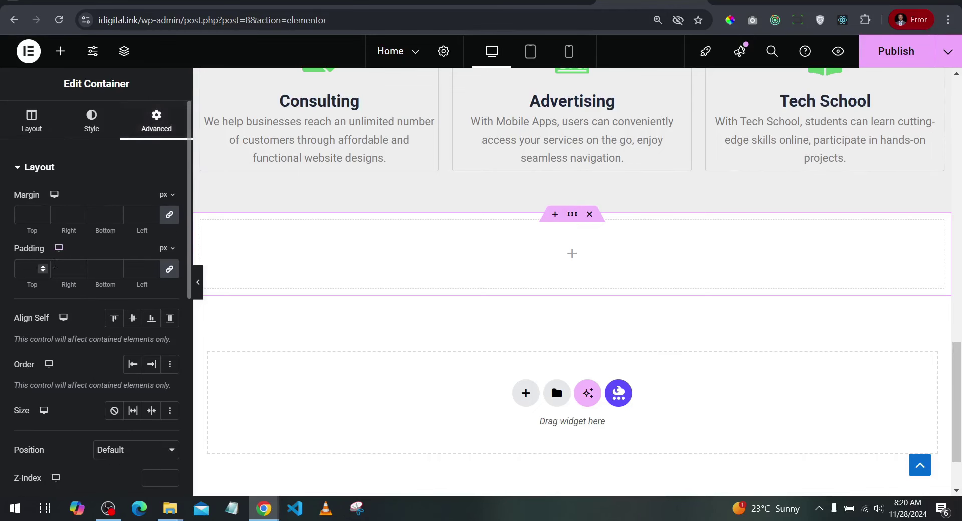
{"action": "left_click", "coordinate": [169, 270]}
{"action": "left_click", "coordinate": [170, 270]}
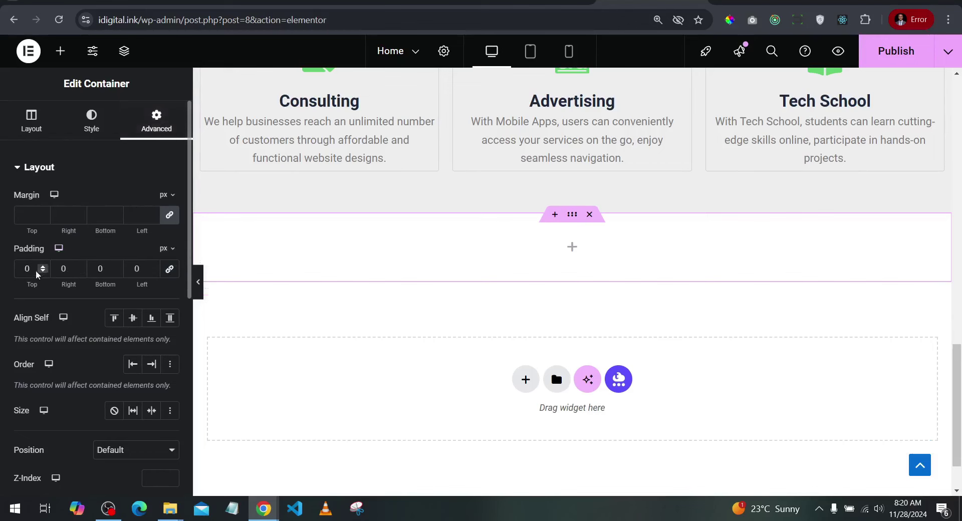
{"action": "type", "text": "5"}
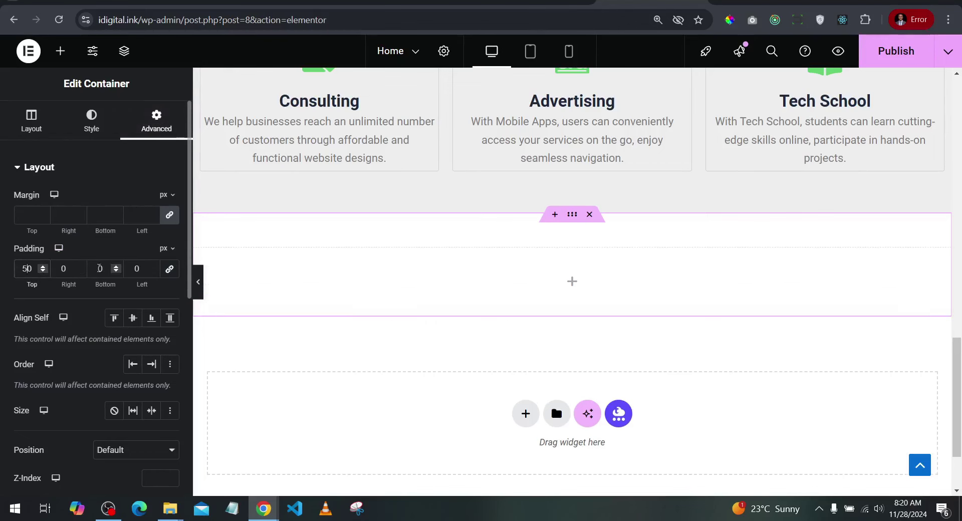
{"action": "left_click", "coordinate": [92, 268]}
{"action": "type", "text": "5"}
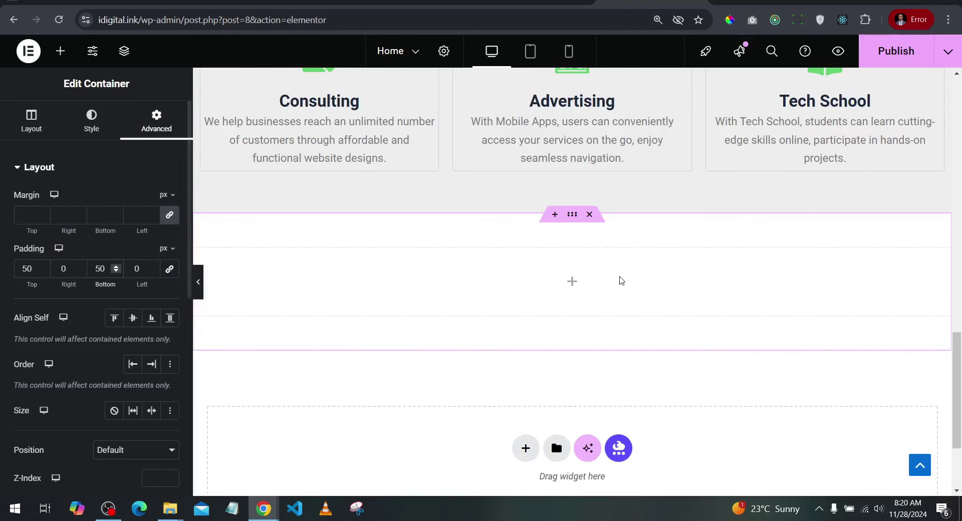
{"action": "scroll", "coordinate": [619, 281], "scroll_direction": "up", "scroll_amount": 10}
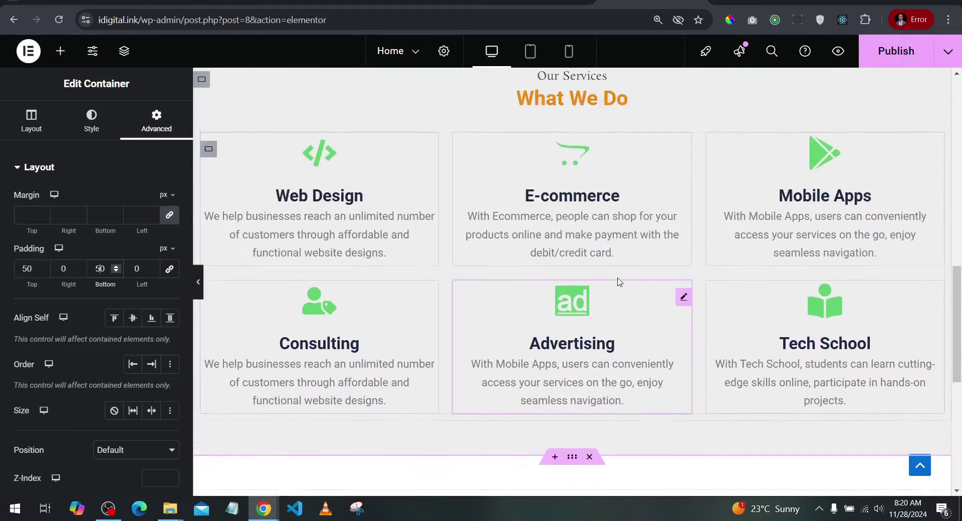
{"action": "scroll", "coordinate": [621, 282], "scroll_direction": "up", "scroll_amount": 8}
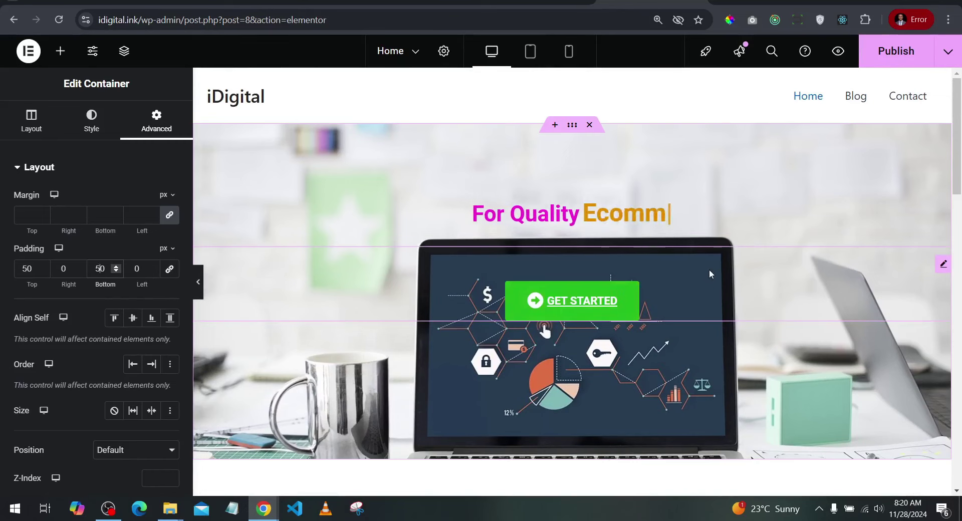
{"action": "scroll", "coordinate": [792, 304], "scroll_direction": "down", "scroll_amount": 1}
{"action": "scroll", "coordinate": [791, 304], "scroll_direction": "down", "scroll_amount": 7}
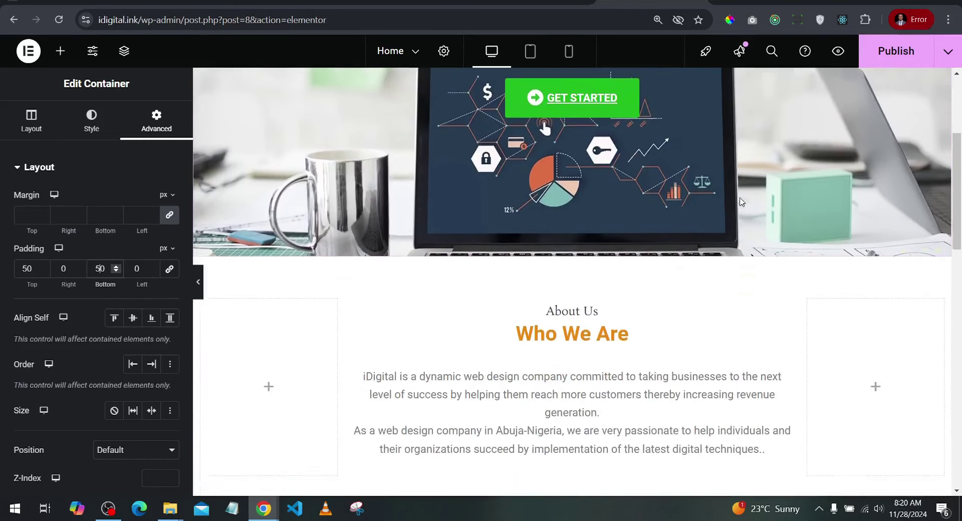
{"action": "scroll", "coordinate": [566, 237], "scroll_direction": "down", "scroll_amount": 5}
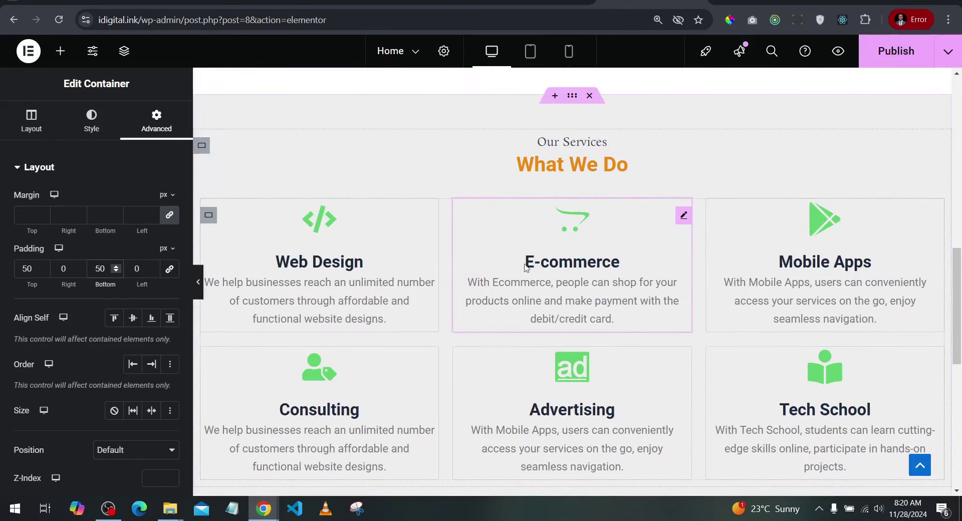
{"action": "scroll", "coordinate": [676, 271], "scroll_direction": "down", "scroll_amount": 6}
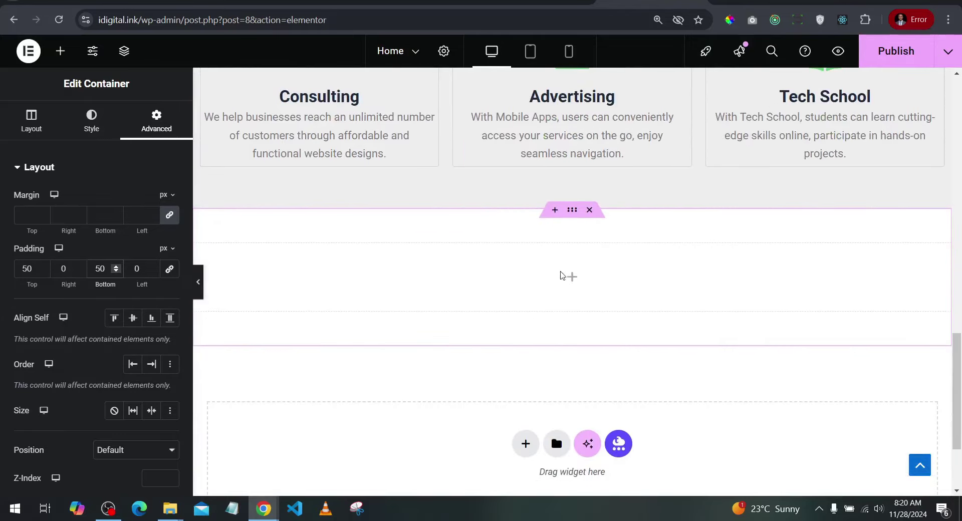
{"action": "scroll", "coordinate": [599, 290], "scroll_direction": "up", "scroll_amount": 9}
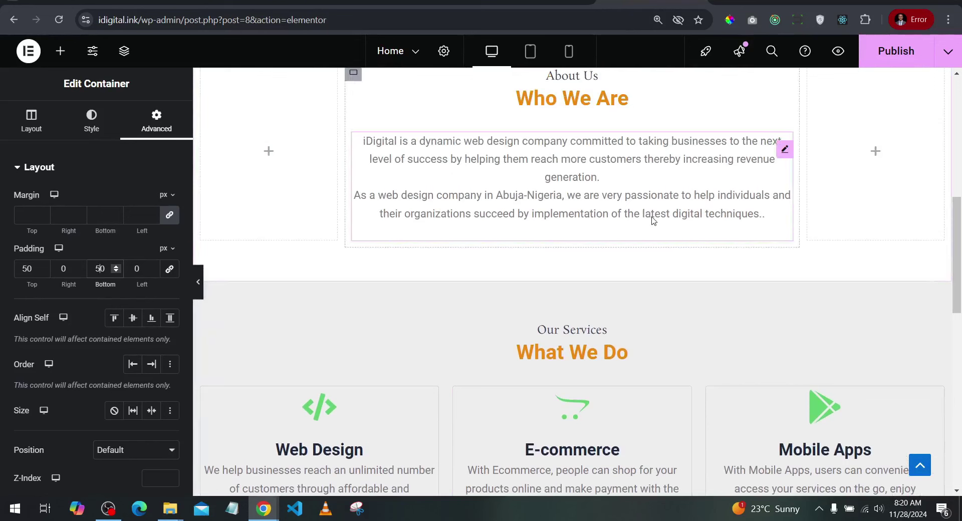
{"action": "scroll", "coordinate": [653, 220], "scroll_direction": "down", "scroll_amount": 10}
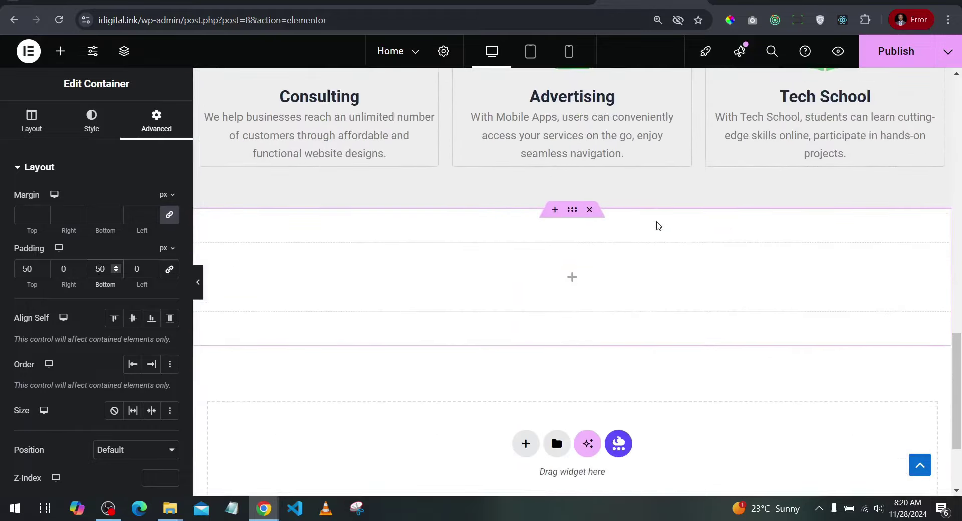
Step: Copy the Our Services section into the empty container, then delete that pasted copy
{"action": "scroll", "coordinate": [619, 202], "scroll_direction": "up", "scroll_amount": 2}
{"action": "scroll", "coordinate": [519, 219], "scroll_direction": "up", "scroll_amount": 5}
{"action": "scroll", "coordinate": [520, 219], "scroll_direction": "up", "scroll_amount": 2}
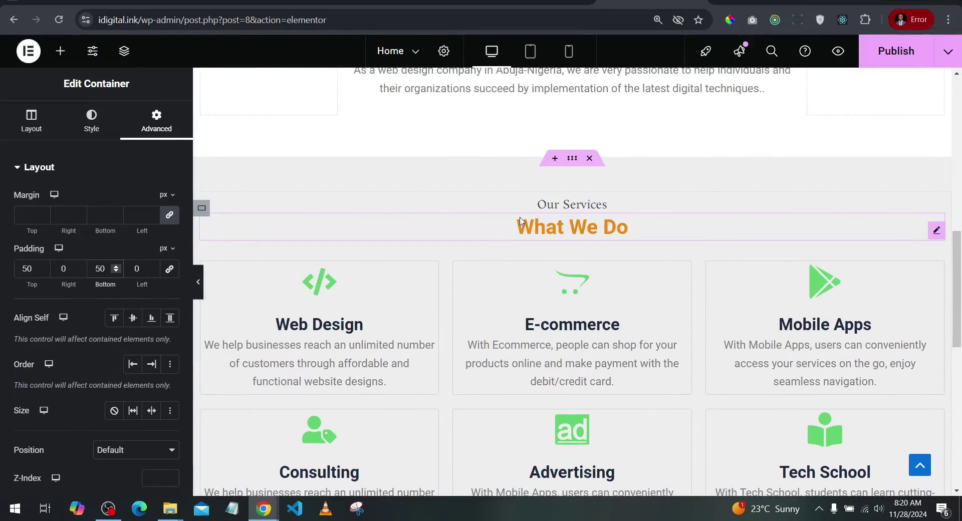
{"action": "right_click", "coordinate": [202, 211]}
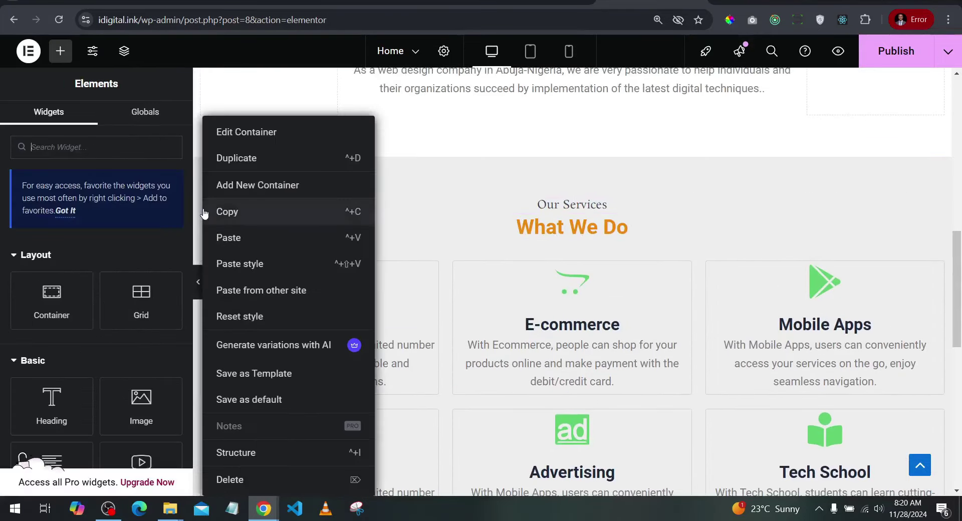
{"action": "left_click", "coordinate": [244, 213]}
{"action": "scroll", "coordinate": [533, 264], "scroll_direction": "down", "scroll_amount": 7}
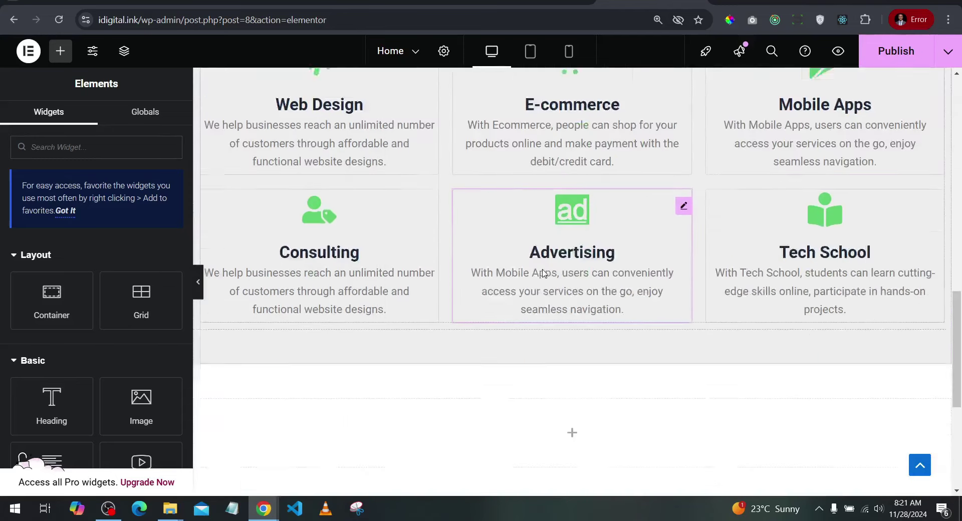
{"action": "right_click", "coordinate": [541, 273]}
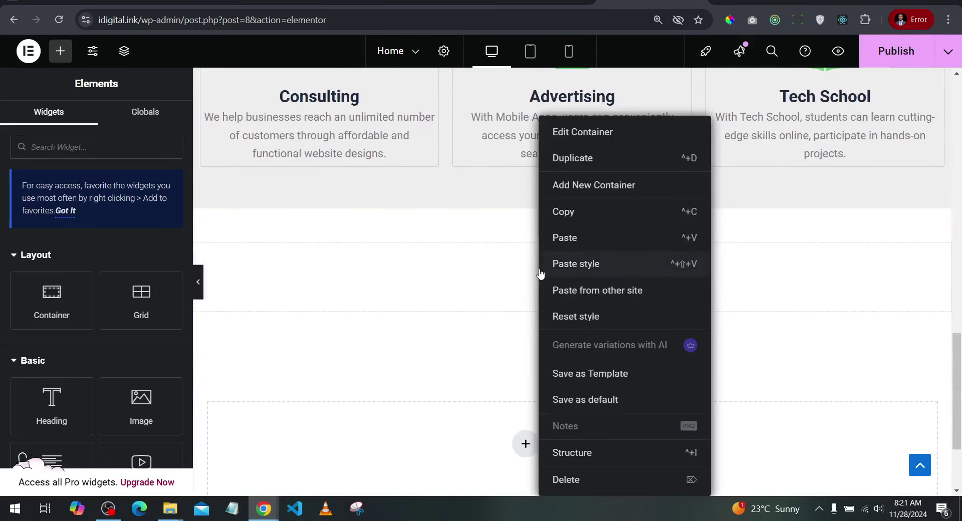
{"action": "left_click", "coordinate": [564, 289]}
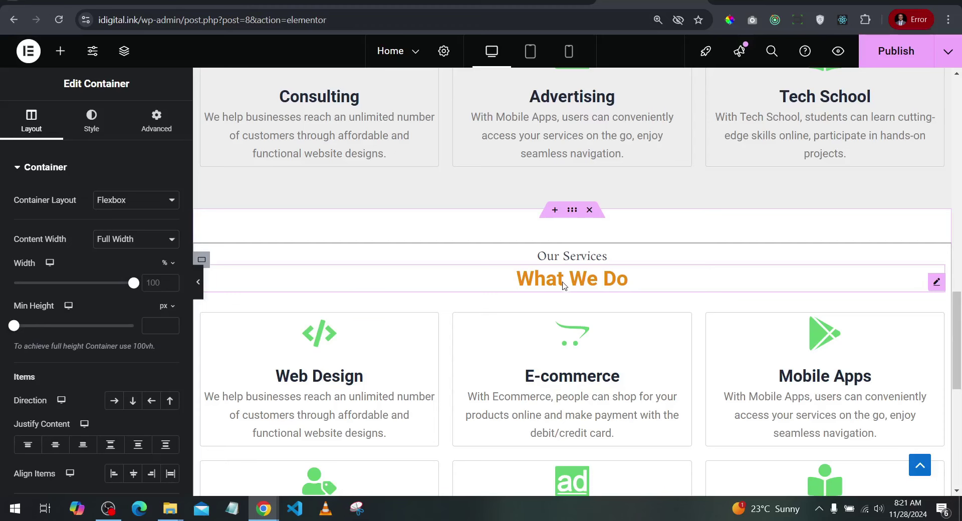
{"action": "key", "text": "Delete"}
Step: Copy the About Us / Who We Are heading pair and paste it into the empty container
{"action": "scroll", "coordinate": [584, 267], "scroll_direction": "down", "scroll_amount": 3}
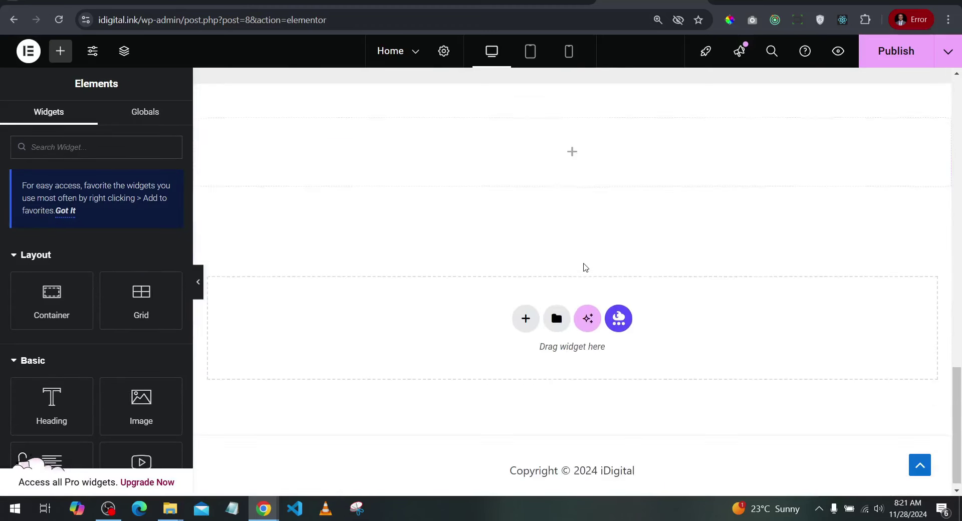
{"action": "scroll", "coordinate": [585, 267], "scroll_direction": "up", "scroll_amount": 6}
{"action": "scroll", "coordinate": [586, 267], "scroll_direction": "down", "scroll_amount": 3}
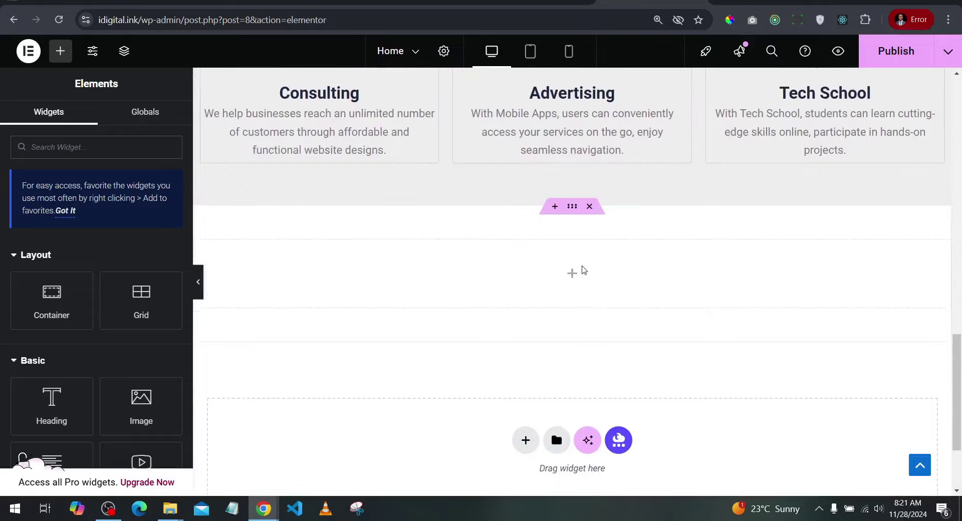
{"action": "scroll", "coordinate": [583, 268], "scroll_direction": "up", "scroll_amount": 6}
{"action": "scroll", "coordinate": [583, 269], "scroll_direction": "up", "scroll_amount": 6}
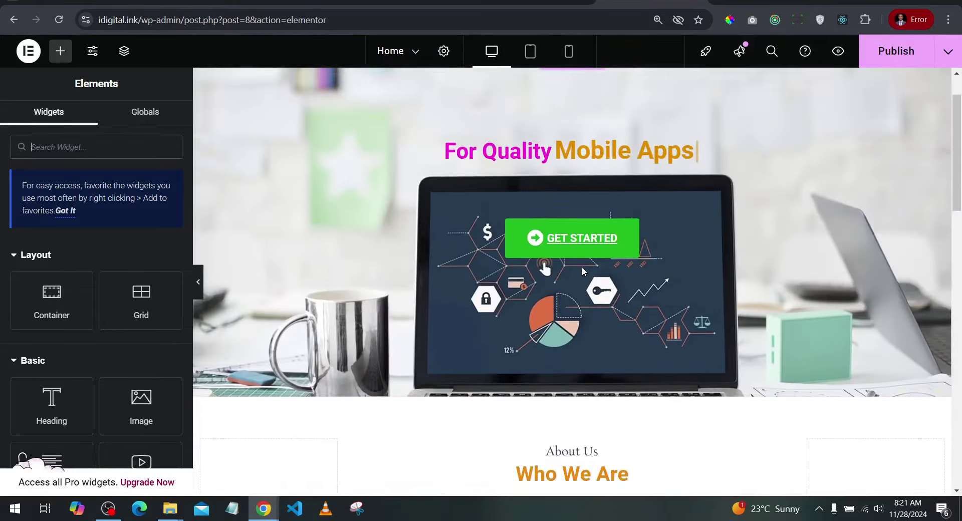
{"action": "scroll", "coordinate": [551, 266], "scroll_direction": "down", "scroll_amount": 4}
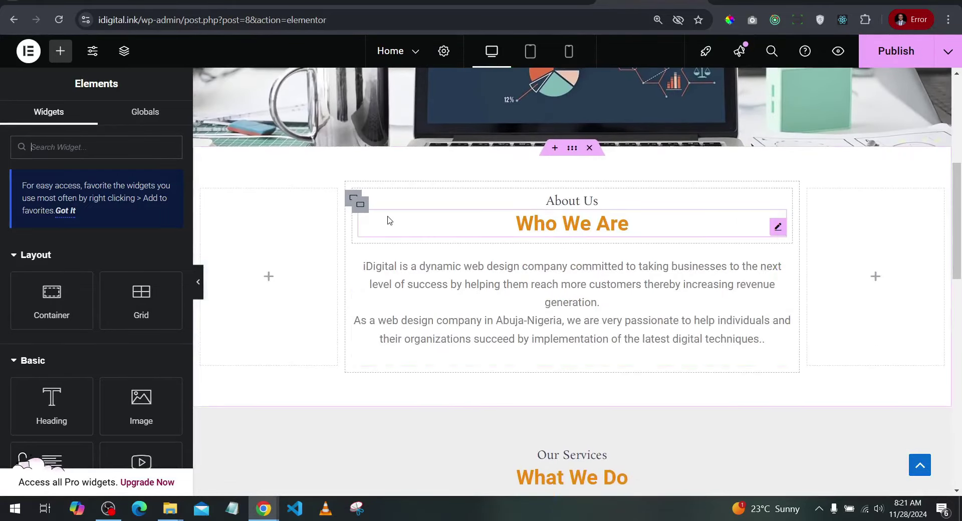
{"action": "right_click", "coordinate": [360, 207]}
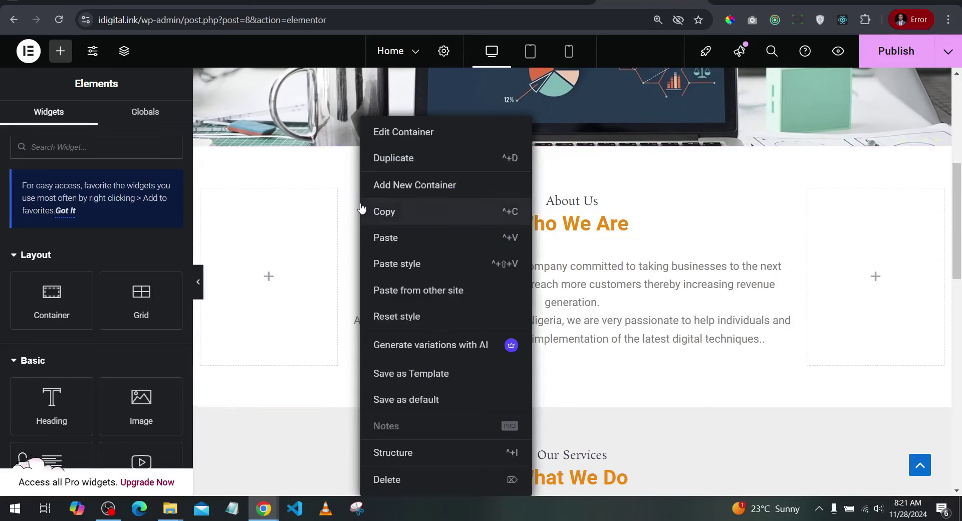
{"action": "left_click", "coordinate": [407, 213]}
{"action": "scroll", "coordinate": [485, 220], "scroll_direction": "down", "scroll_amount": 15}
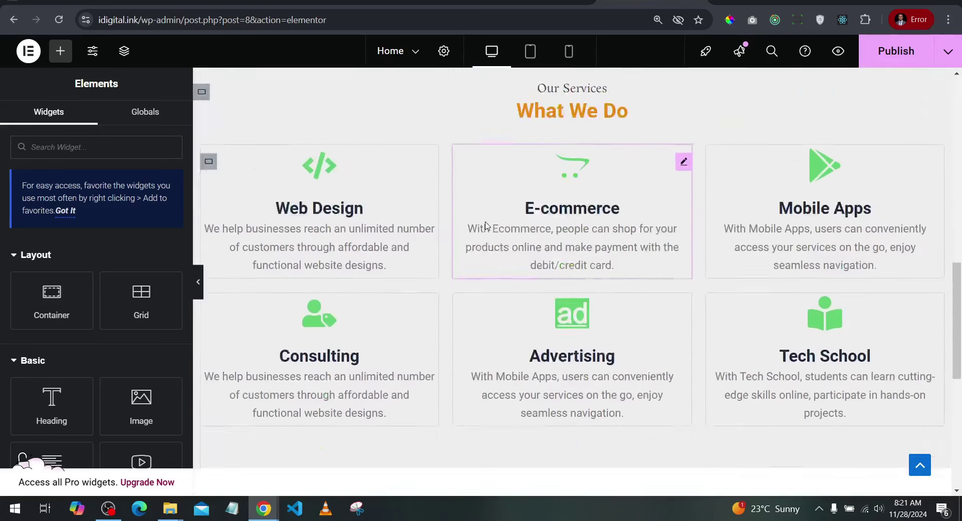
{"action": "scroll", "coordinate": [566, 171], "scroll_direction": "up", "scroll_amount": 2}
{"action": "scroll", "coordinate": [566, 171], "scroll_direction": "up", "scroll_amount": 1}
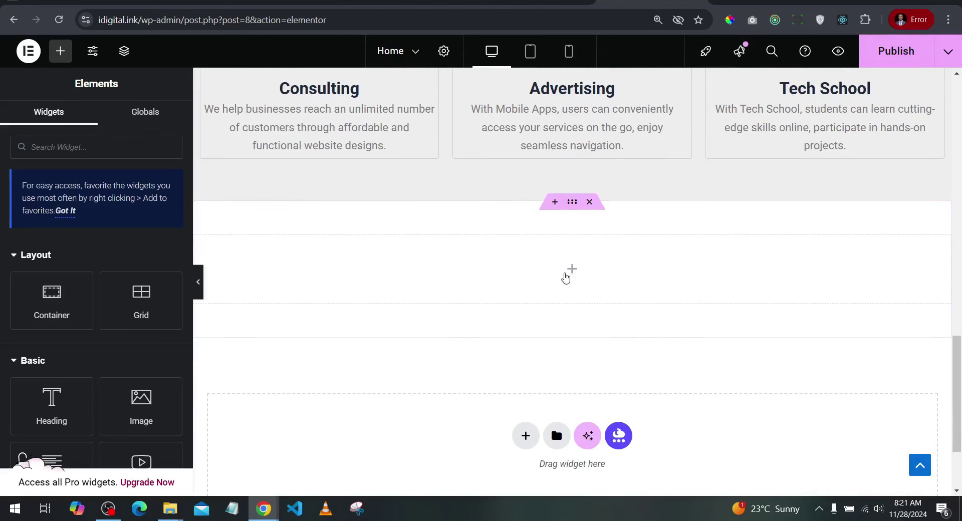
{"action": "right_click", "coordinate": [517, 256]}
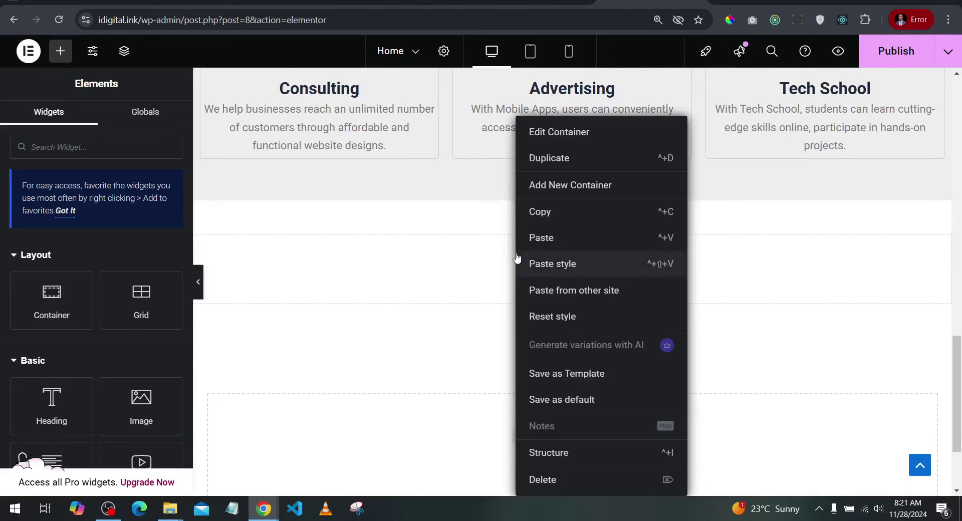
{"action": "left_click", "coordinate": [567, 239]}
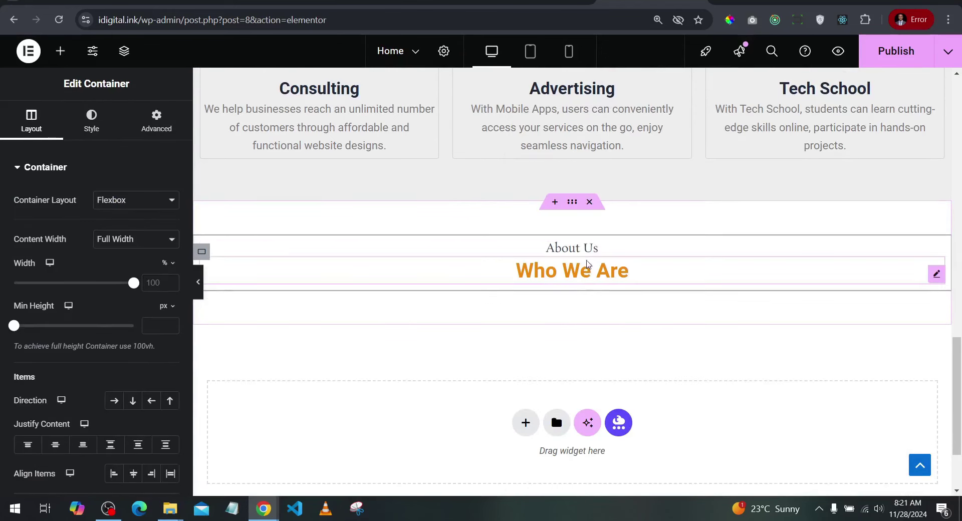
Step: Retitle the pasted About Us heading to 'Our Work'
{"action": "left_click", "coordinate": [587, 250]}
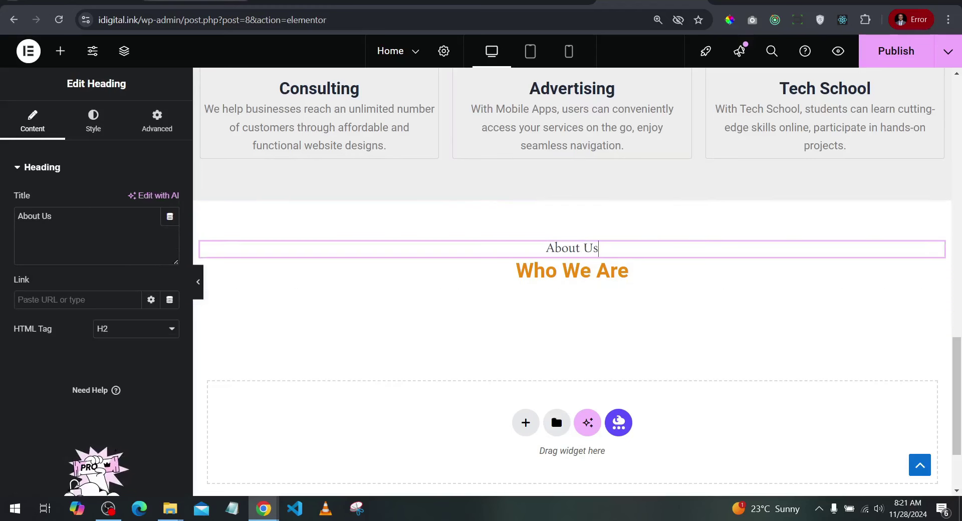
{"action": "left_click", "coordinate": [196, 2]}
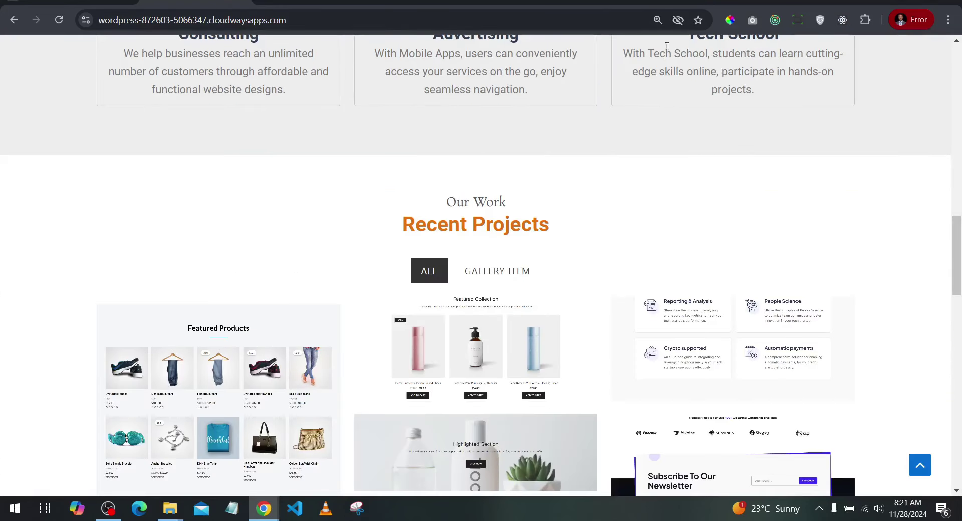
{"action": "left_click", "coordinate": [651, 1]}
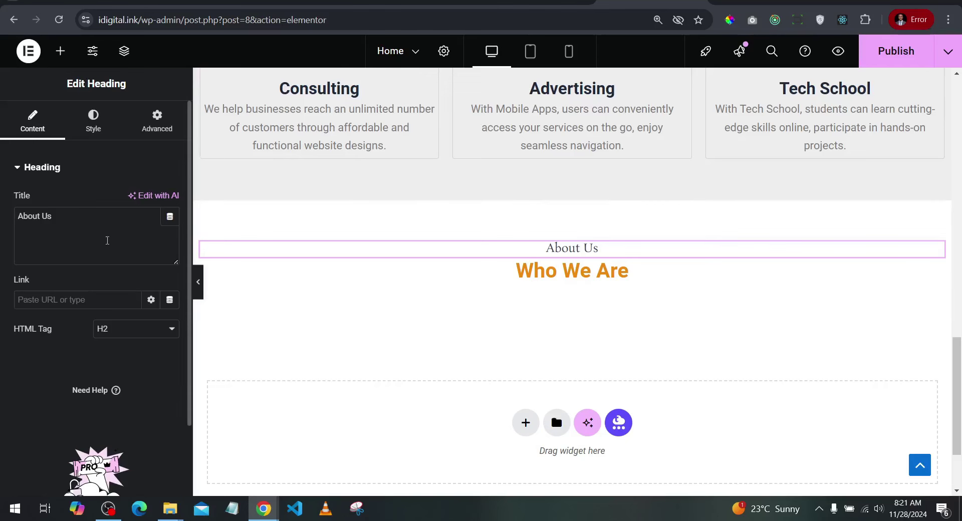
{"action": "left_click_drag", "start_coordinate": [107, 240], "coordinate": [0, 214]}
{"action": "type", "text": "O"}
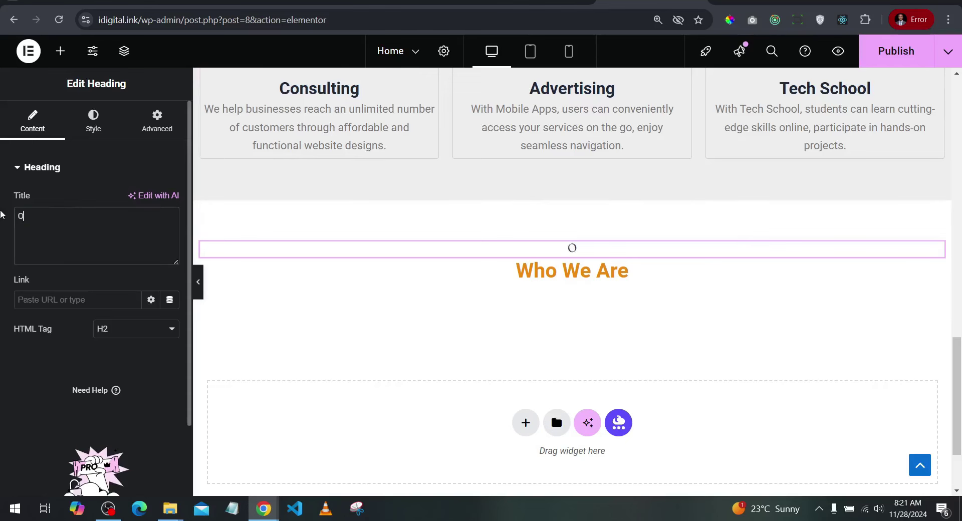
{"action": "type", "text": "ur Work"}
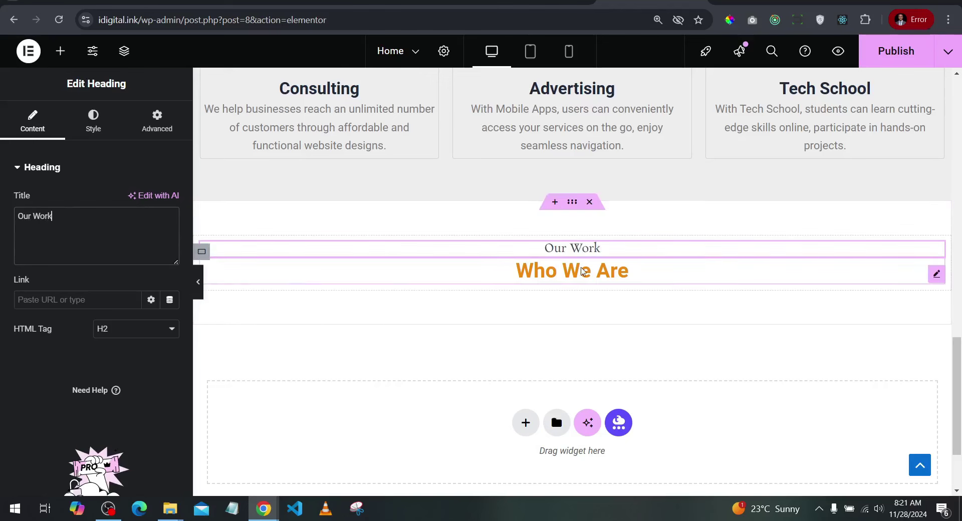
Step: Retitle the Who We Are heading to 'Recent Projects', comparing against the live site
{"action": "left_click", "coordinate": [589, 272]}
{"action": "triple_click", "coordinate": [122, 224]}
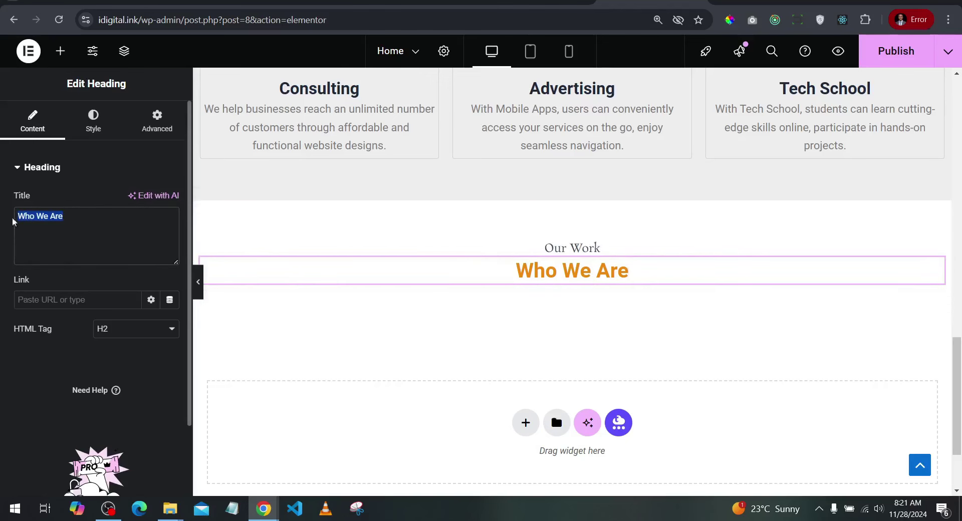
{"action": "type", "text": "Recent"}
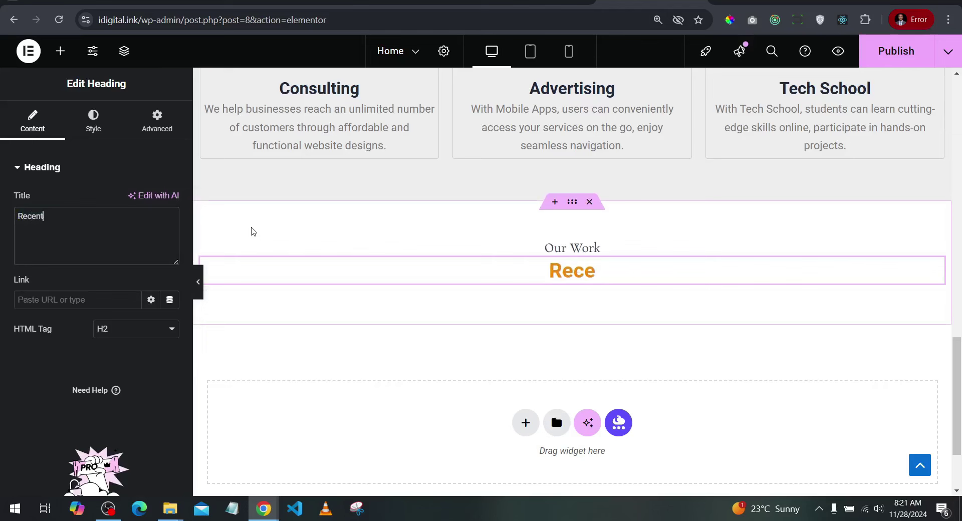
{"action": "type", "text": " Projects"}
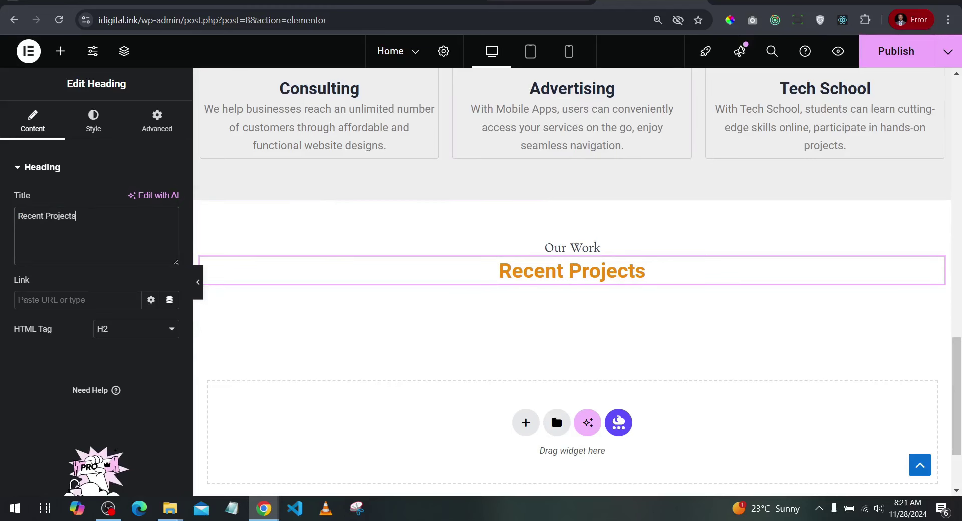
{"action": "left_click", "coordinate": [196, 2]}
{"action": "scroll", "coordinate": [505, 273], "scroll_direction": "down", "scroll_amount": 2}
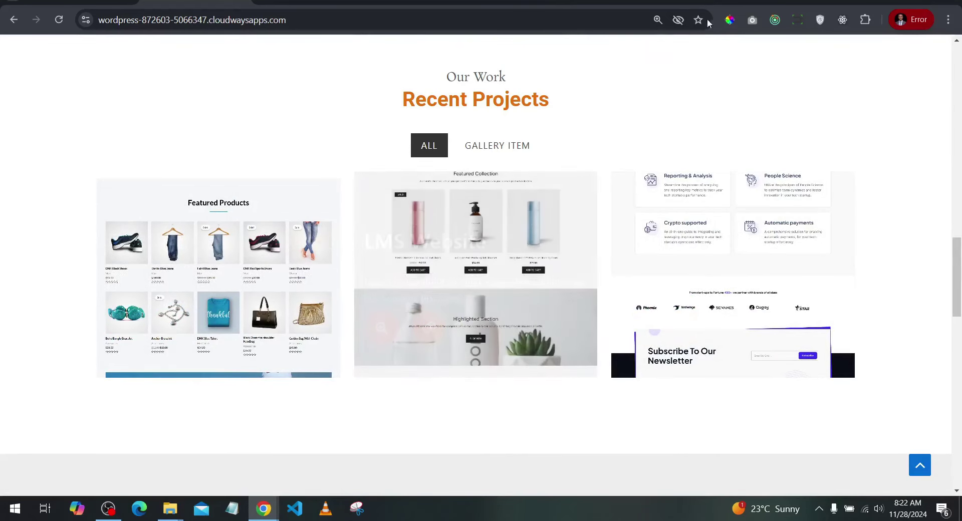
{"action": "left_click", "coordinate": [665, 1]}
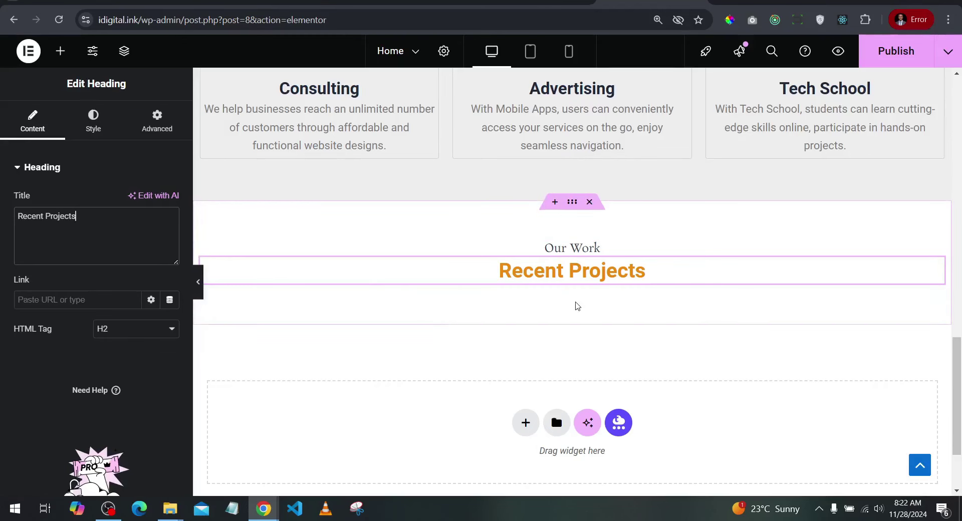
Step: Add a container under Recent Projects with a 30 px top margin, then search widgets for 'gall'
{"action": "left_click", "coordinate": [59, 57]}
{"action": "left_click_drag", "start_coordinate": [47, 300], "coordinate": [541, 279]}
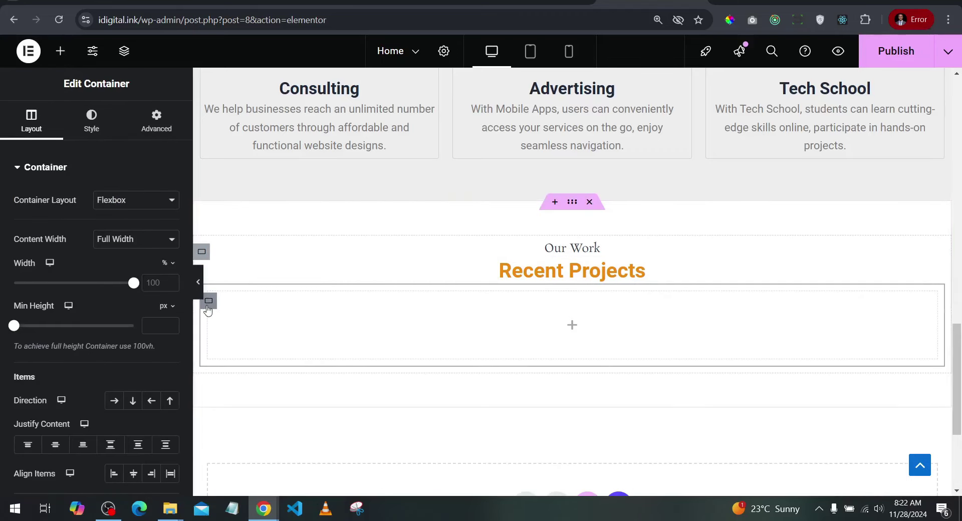
{"action": "left_click", "coordinate": [157, 128]}
{"action": "left_click", "coordinate": [170, 215]}
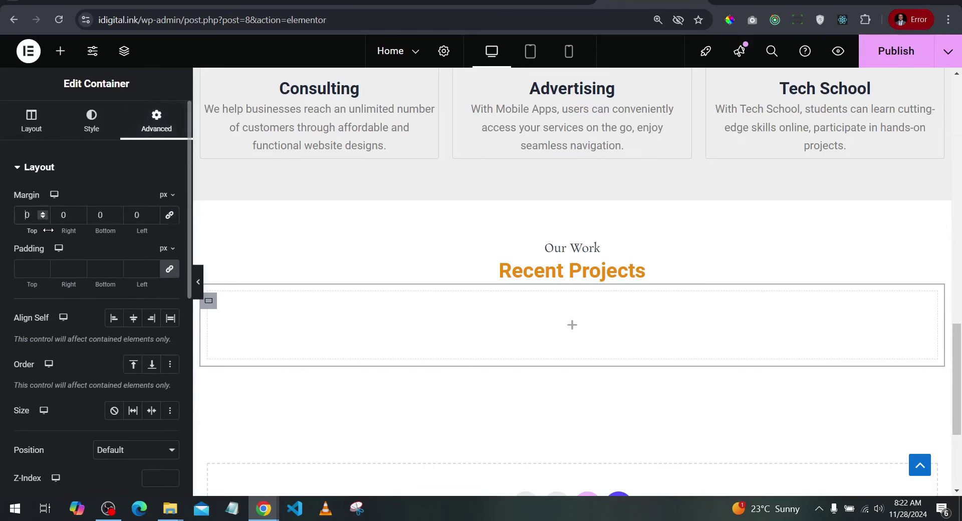
{"action": "type", "text": "3"}
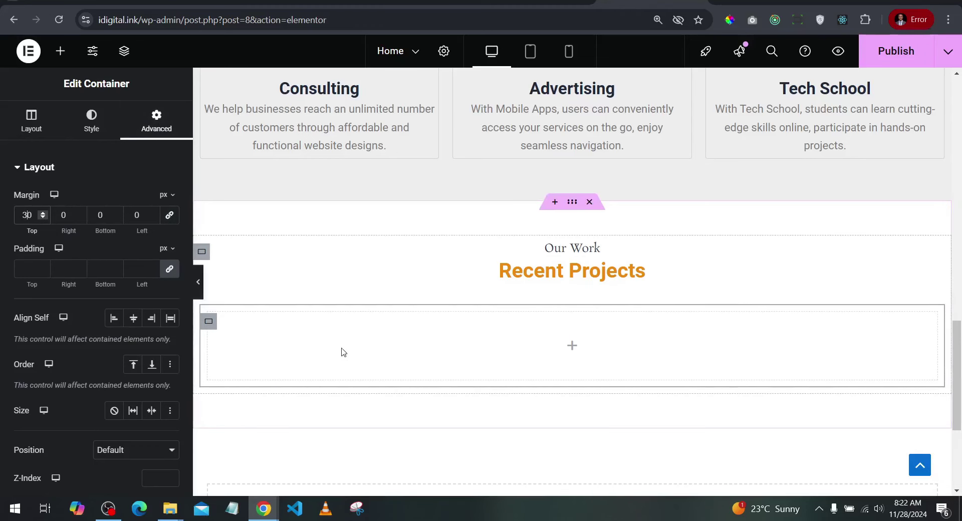
{"action": "left_click", "coordinate": [60, 51]}
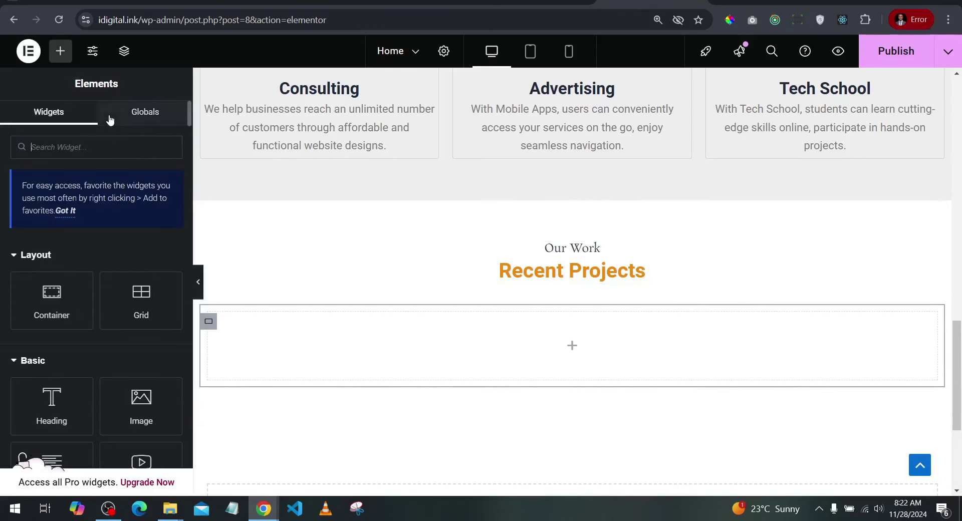
{"action": "type", "text": "gall"}
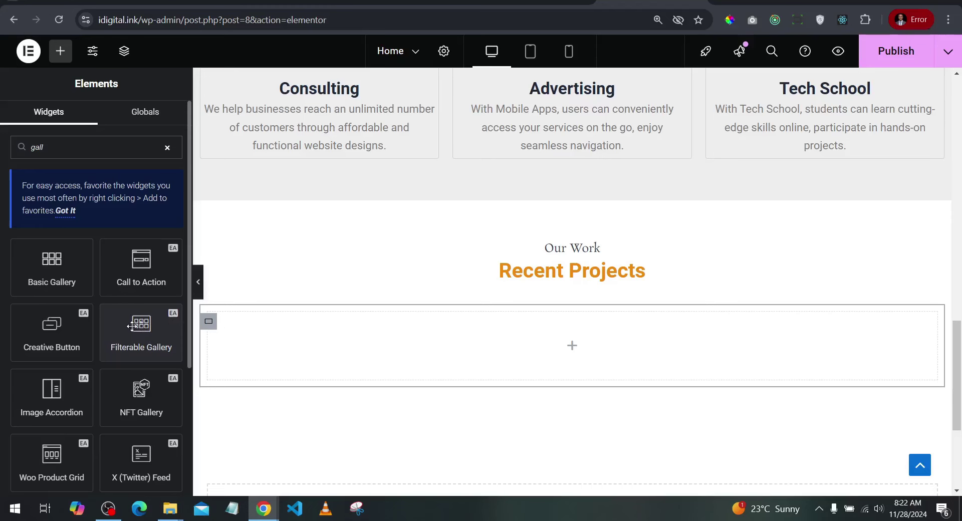
Step: Drop a Filterable Gallery widget into the new container and set Items to show to 3
{"action": "left_click_drag", "start_coordinate": [132, 326], "coordinate": [539, 352]}
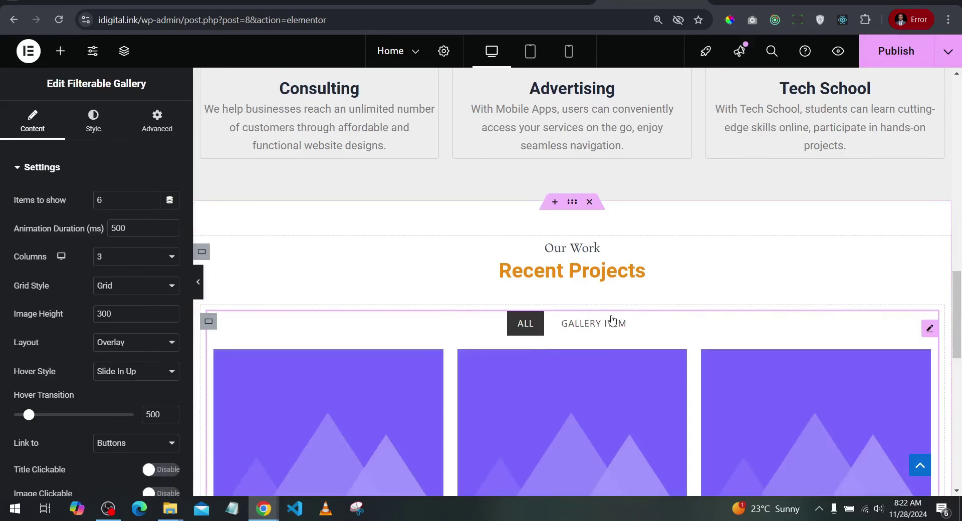
{"action": "scroll", "coordinate": [612, 319], "scroll_direction": "down", "scroll_amount": 5}
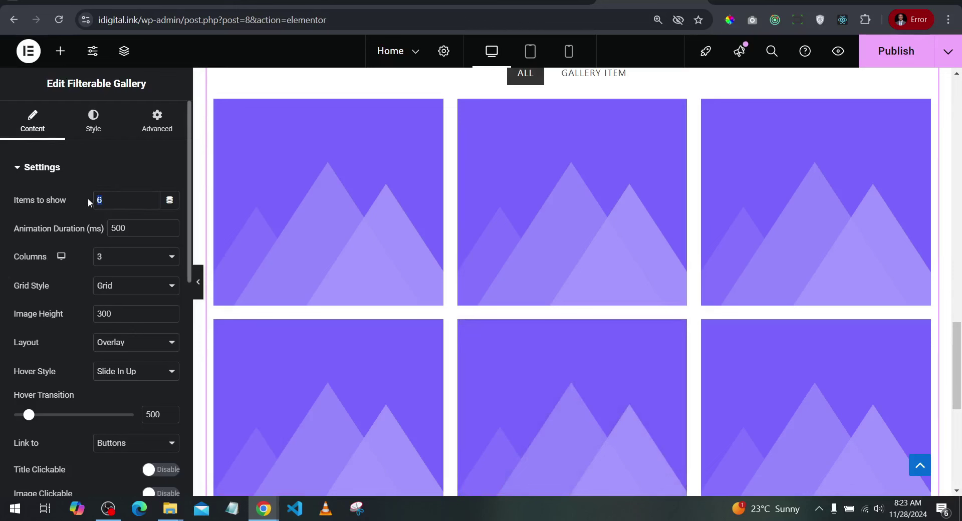
{"action": "type", "text": "3"}
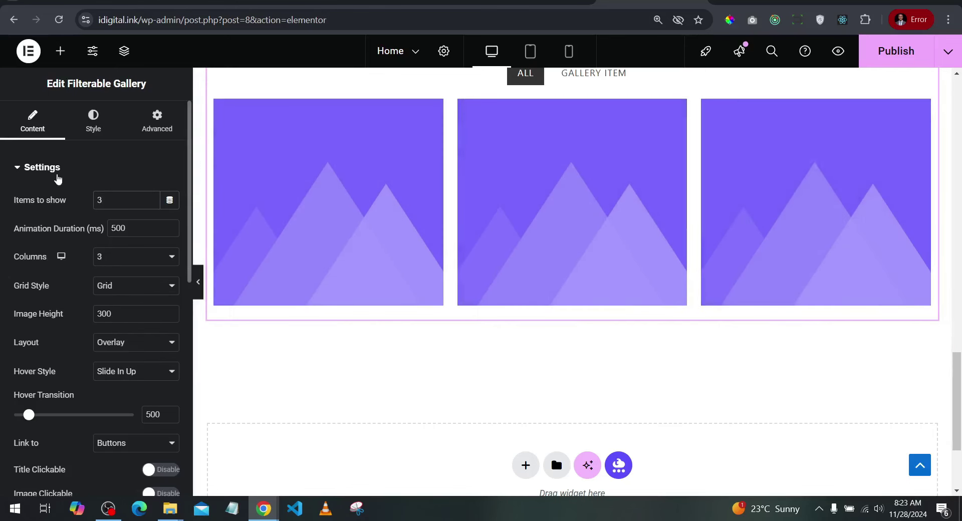
{"action": "left_click", "coordinate": [42, 167]}
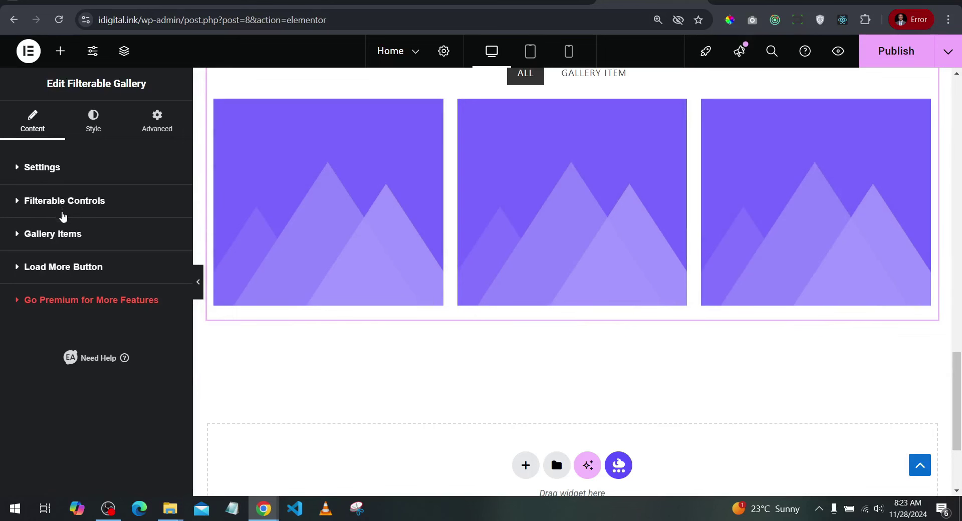
Step: Delete three gallery items from the list, leaving three
{"action": "left_click", "coordinate": [63, 238]}
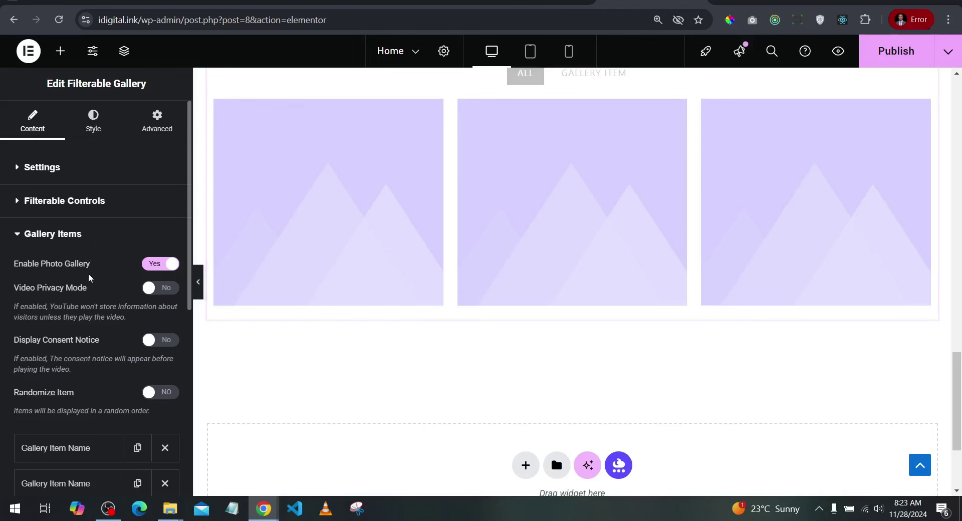
{"action": "scroll", "coordinate": [89, 277], "scroll_direction": "down", "scroll_amount": 5}
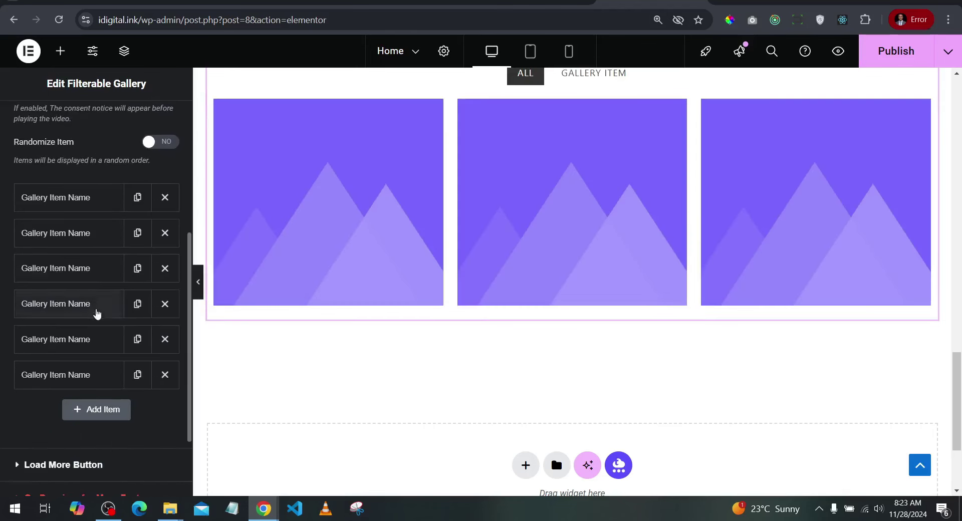
{"action": "left_click", "coordinate": [166, 379]}
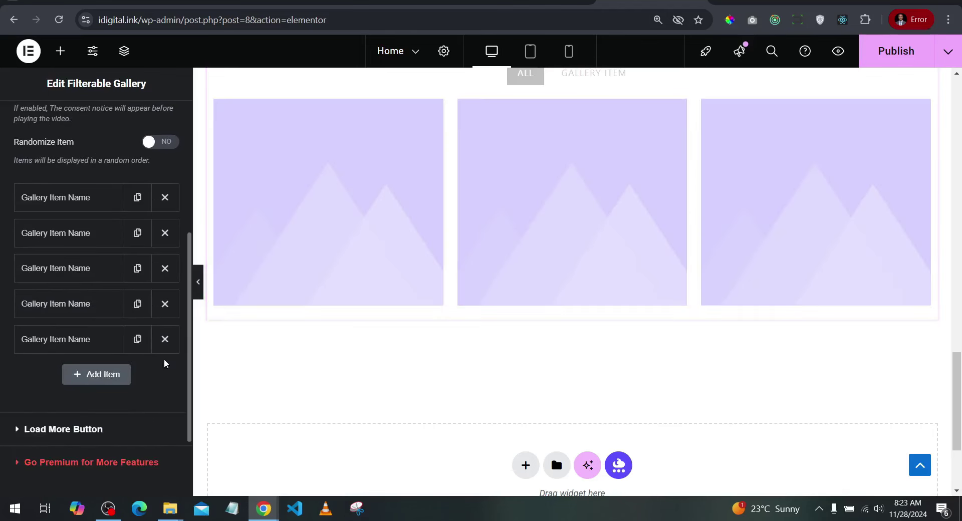
{"action": "left_click", "coordinate": [164, 341]}
{"action": "left_click", "coordinate": [166, 306]}
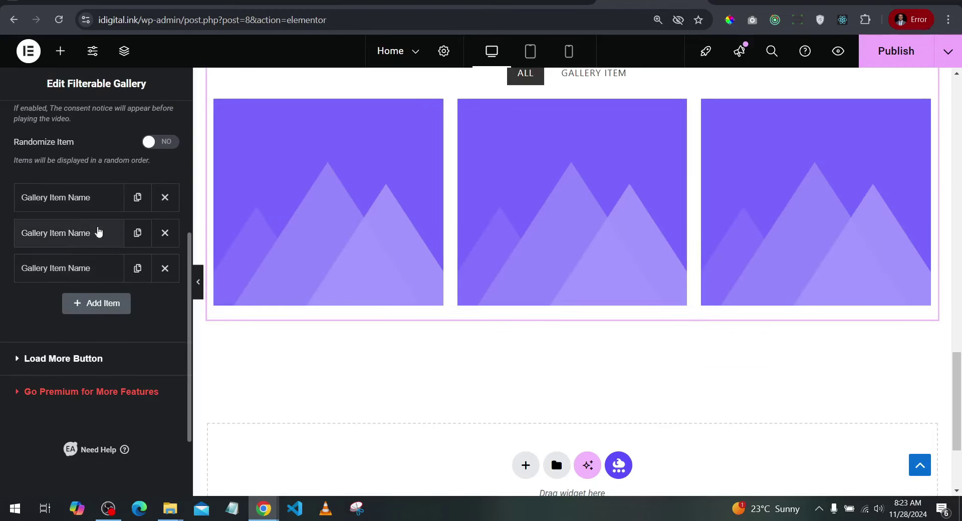
{"action": "mouse_move", "coordinate": [302, 190]}
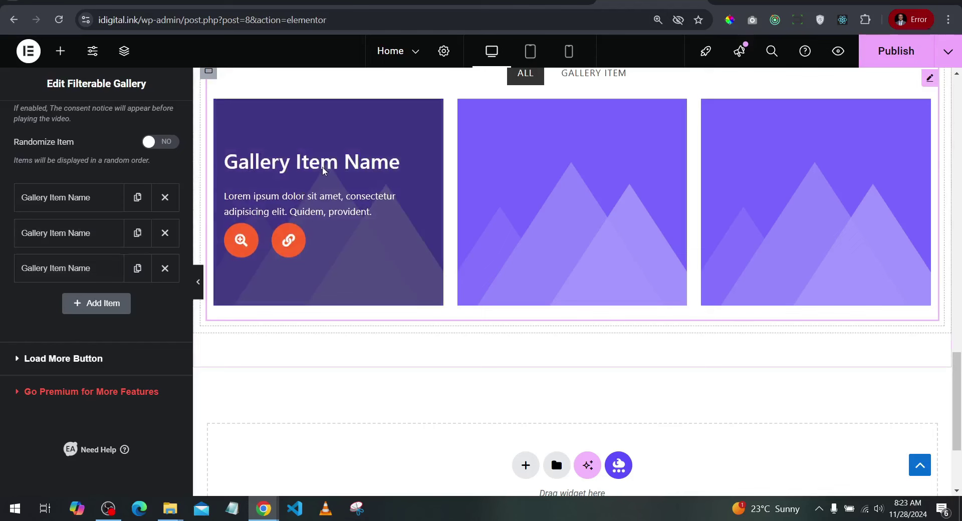
Step: Rename the first gallery item to 'E-commerce' and check its hover overlay
{"action": "left_click", "coordinate": [70, 202]}
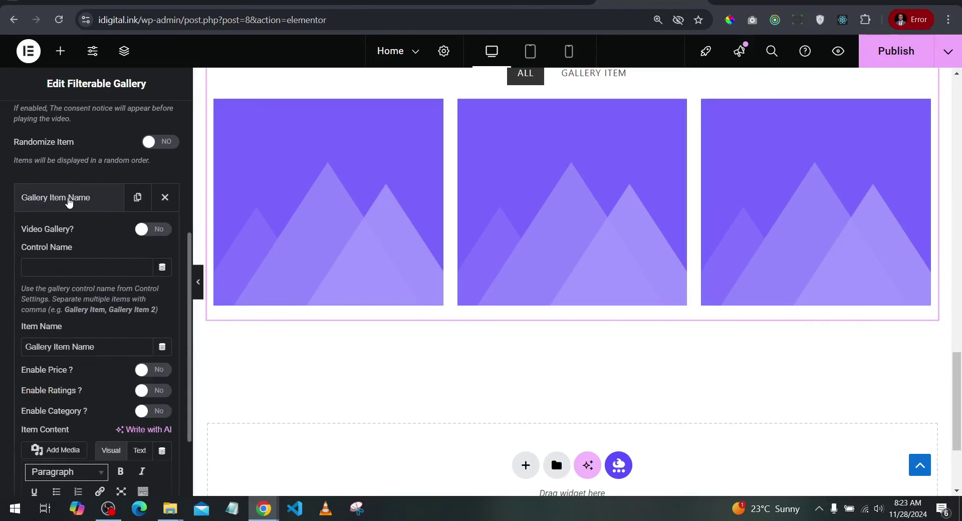
{"action": "scroll", "coordinate": [105, 264], "scroll_direction": "down", "scroll_amount": 3}
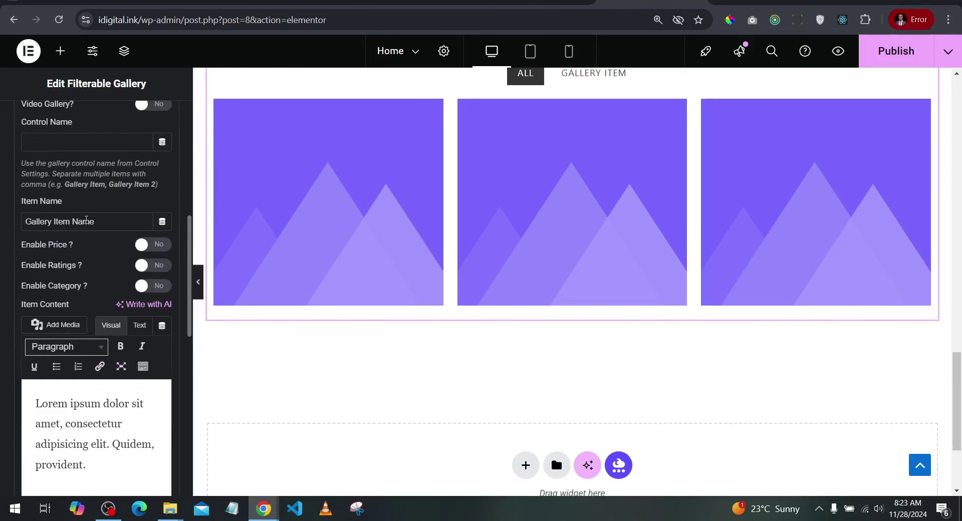
{"action": "left_click", "coordinate": [207, 1]}
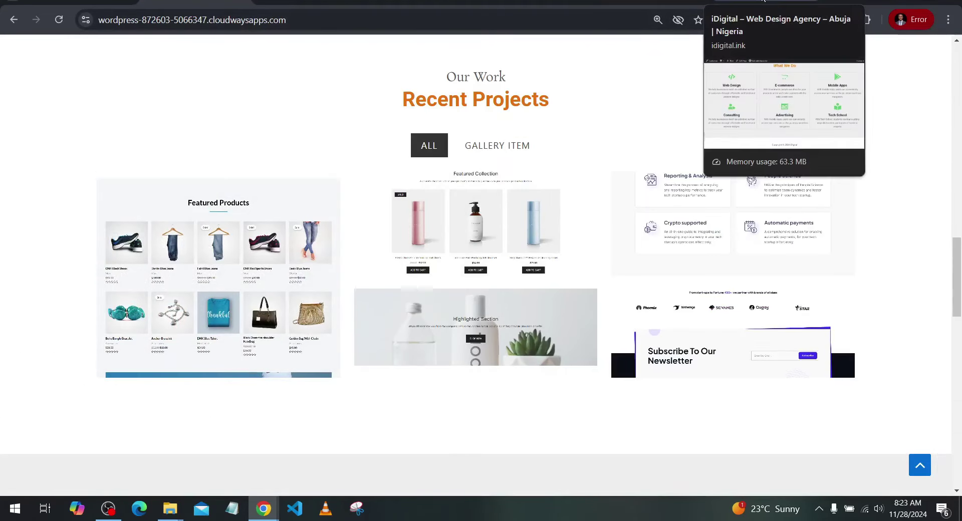
{"action": "left_click", "coordinate": [654, 3]}
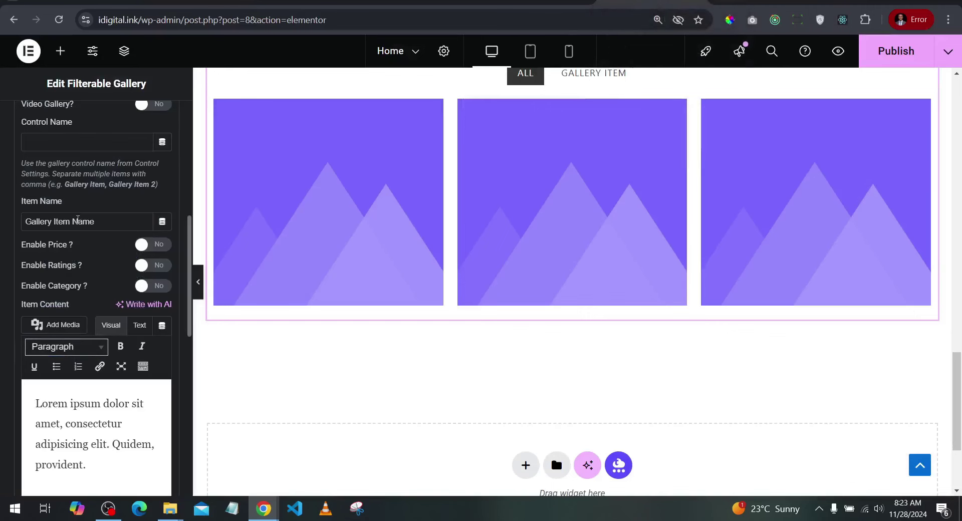
{"action": "left_click_drag", "start_coordinate": [111, 219], "coordinate": [14, 223]}
{"action": "type", "text": "E-C"}
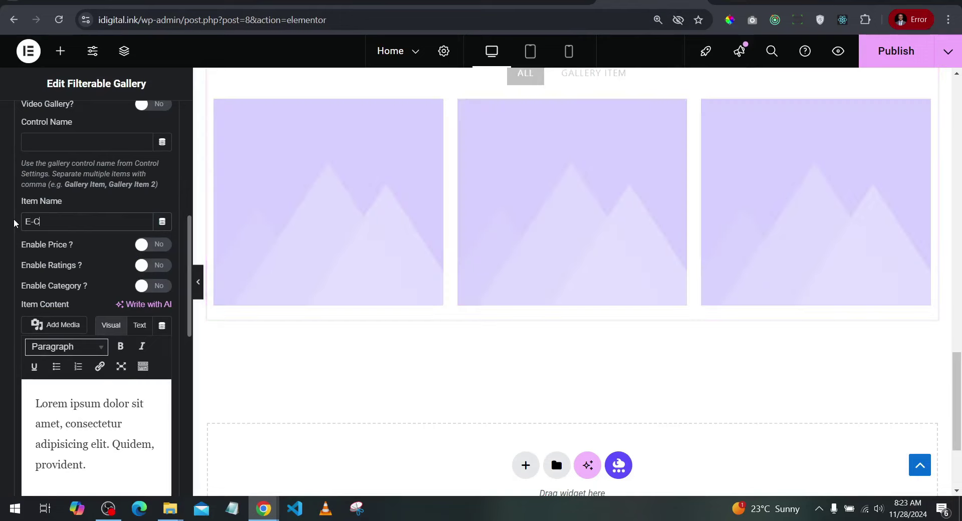
{"action": "key", "text": "BackSpace"}
{"action": "type", "text": "commerce"}
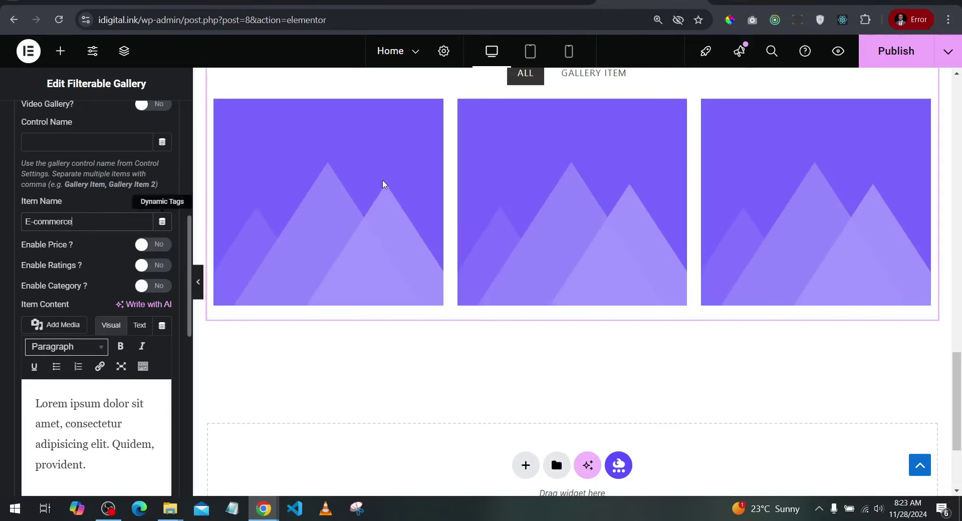
{"action": "mouse_move", "coordinate": [365, 180]}
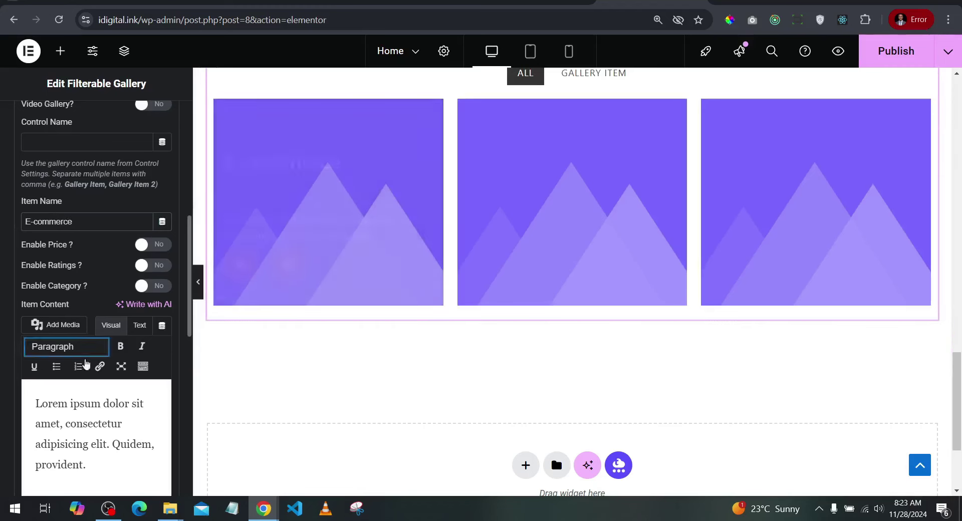
{"action": "left_click_drag", "start_coordinate": [93, 466], "coordinate": [37, 405]}
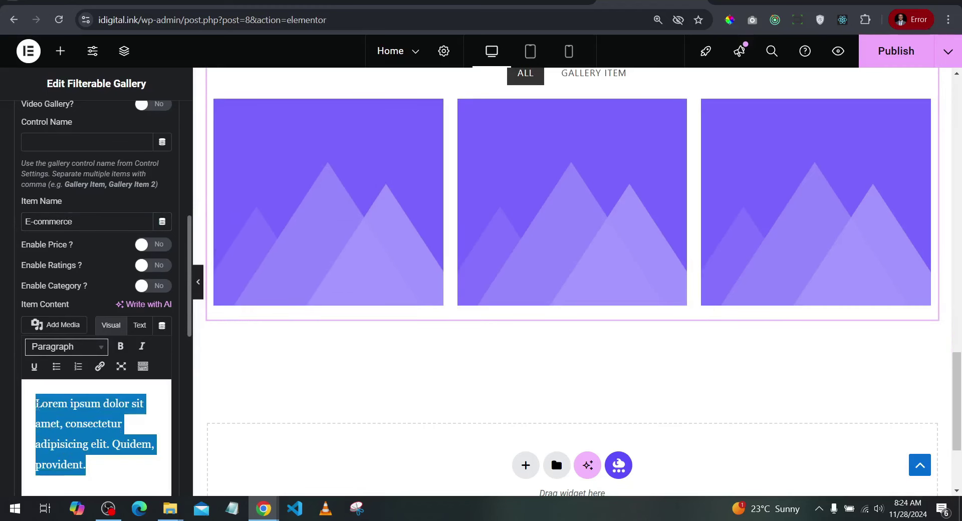
{"action": "left_click", "coordinate": [101, 468]}
{"action": "mouse_move", "coordinate": [270, 168]}
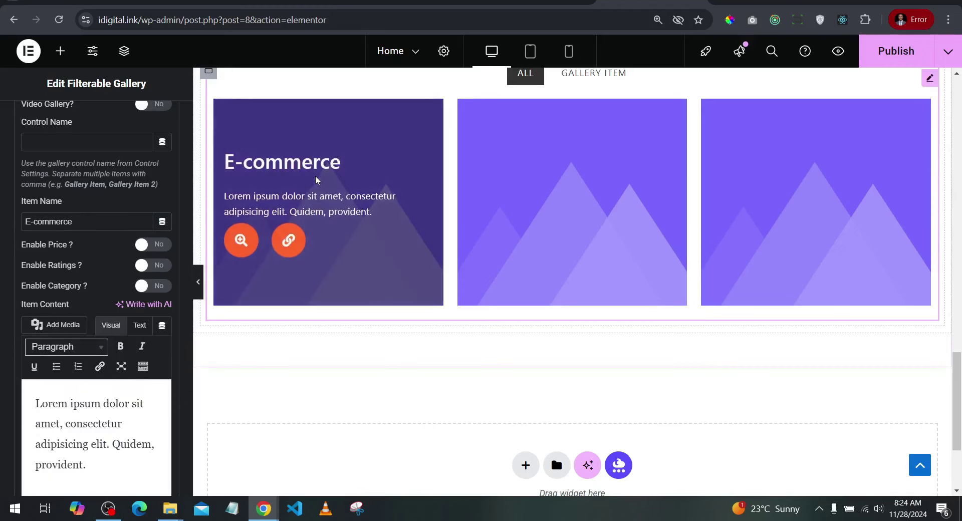
Step: Open the first gallery item's image uploader and bring up the iDigital folder window beside it
{"action": "scroll", "coordinate": [108, 233], "scroll_direction": "down", "scroll_amount": 4}
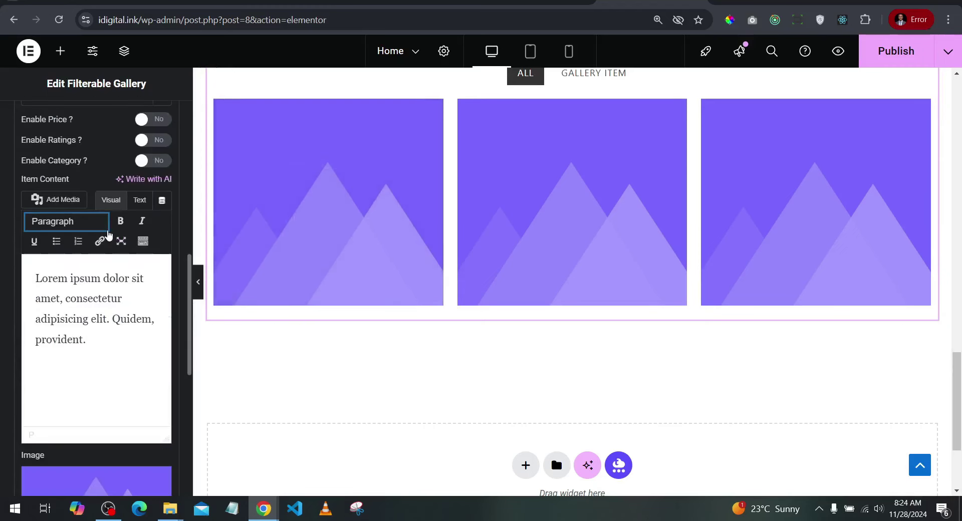
{"action": "mouse_move", "coordinate": [107, 419]}
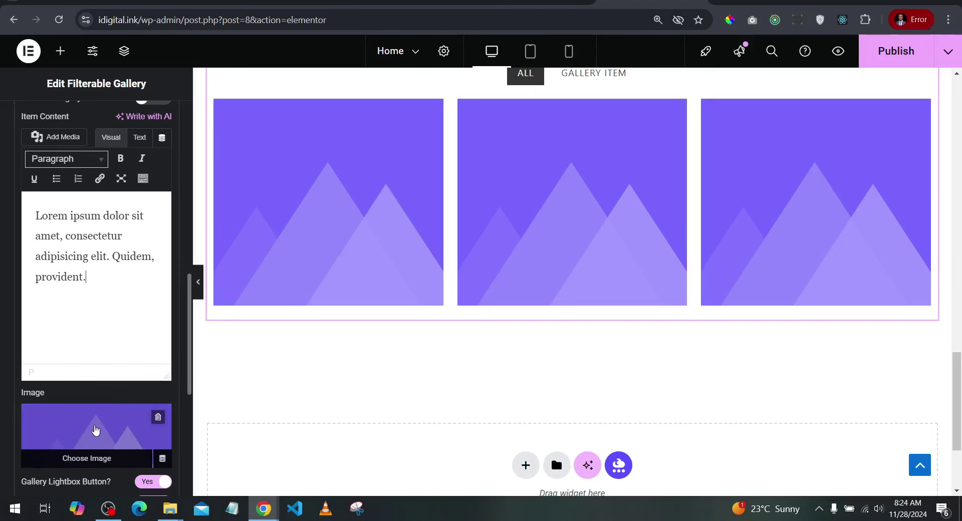
{"action": "left_click", "coordinate": [87, 459]}
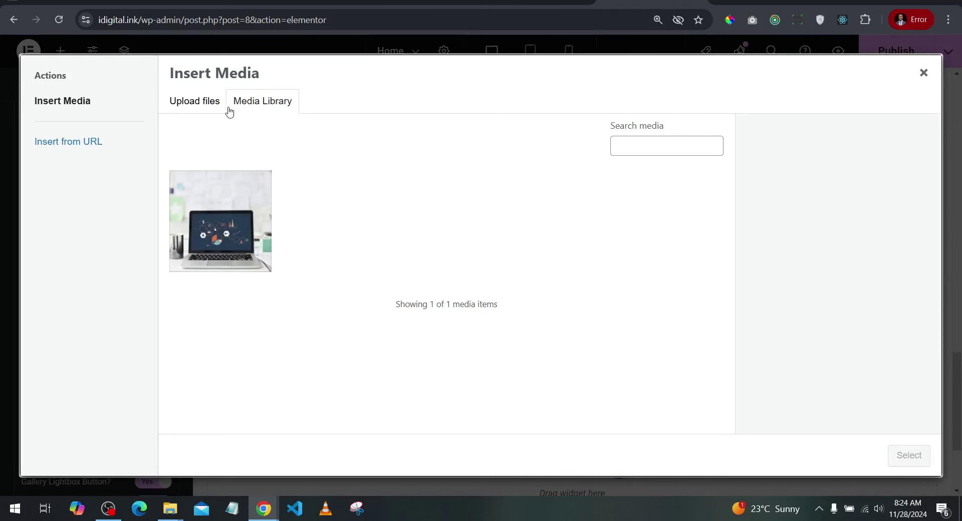
{"action": "left_click", "coordinate": [208, 104]}
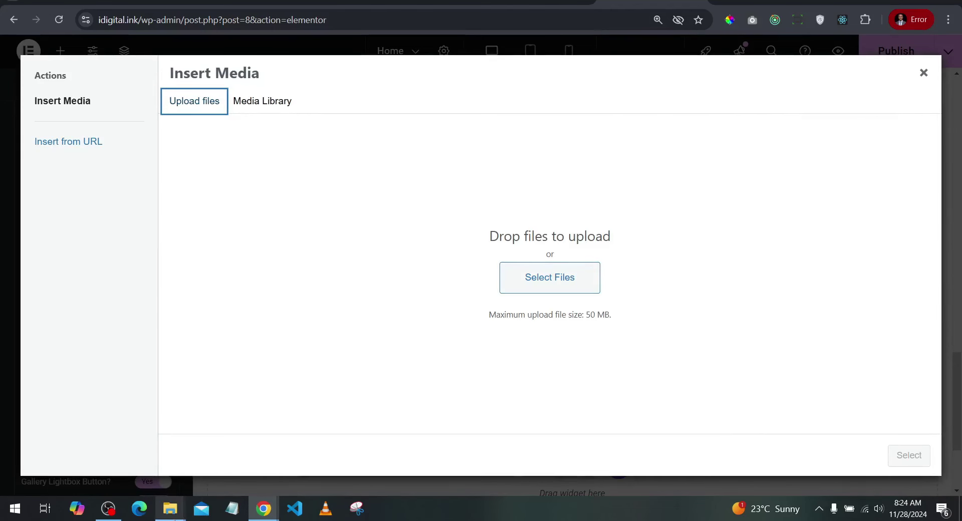
{"action": "mouse_move", "coordinate": [173, 514]}
{"action": "left_click", "coordinate": [214, 482]}
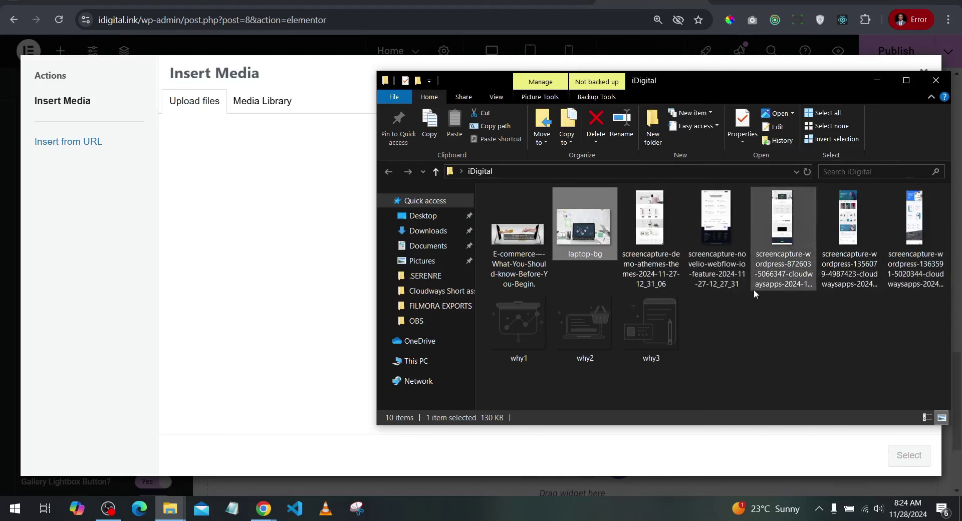
Step: Select the athemes, novelio and wordpress-1356079 screenshots and drag them into the media library
{"action": "left_click", "coordinate": [653, 216]}
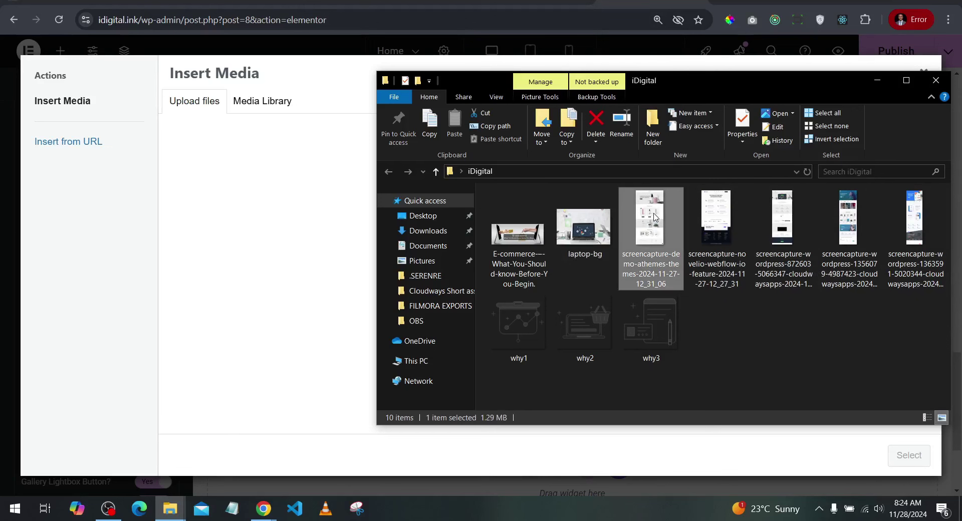
{"action": "left_click", "coordinate": [714, 214], "text": "ctrl"}
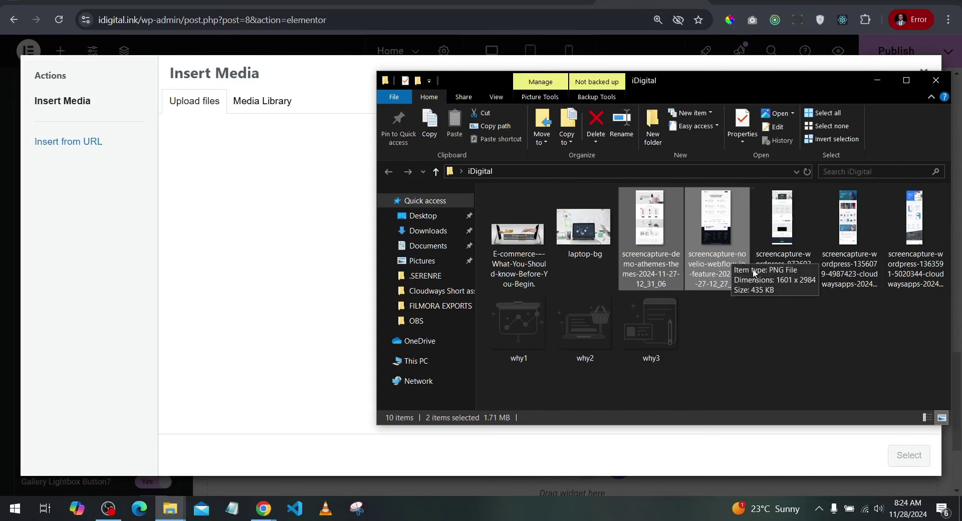
{"action": "left_click", "coordinate": [850, 216], "text": "ctrl"}
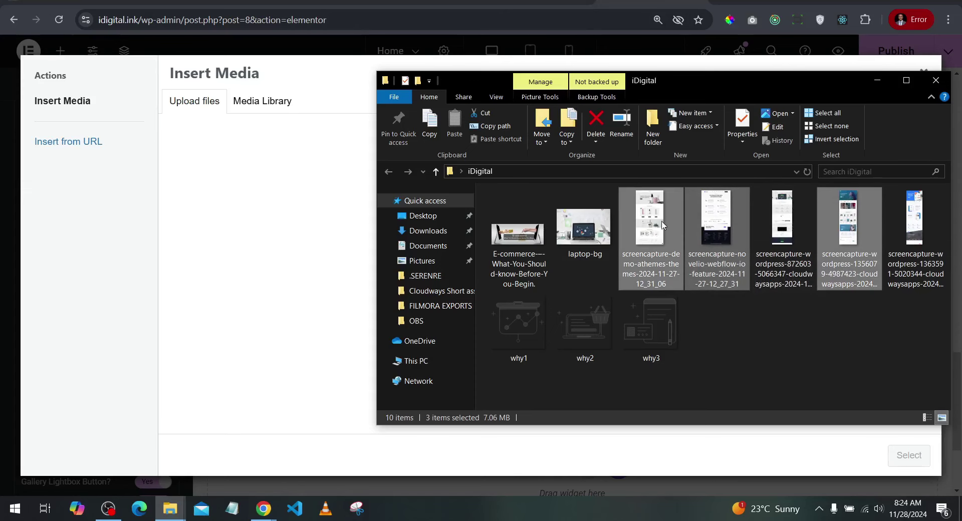
{"action": "left_click_drag", "start_coordinate": [661, 219], "coordinate": [302, 219]}
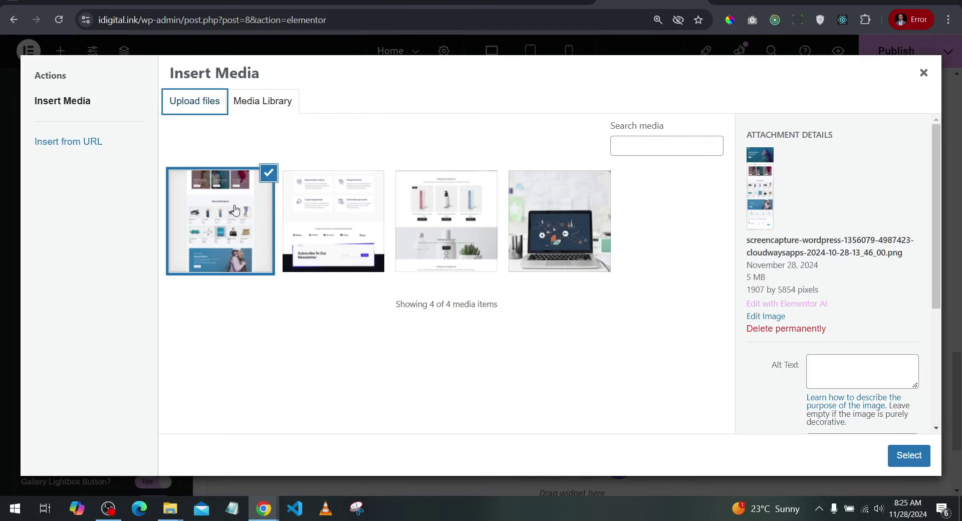
Step: Use the Featured Products screenshot as the E-commerce item's image, then view the reference site
{"action": "left_click", "coordinate": [908, 457]}
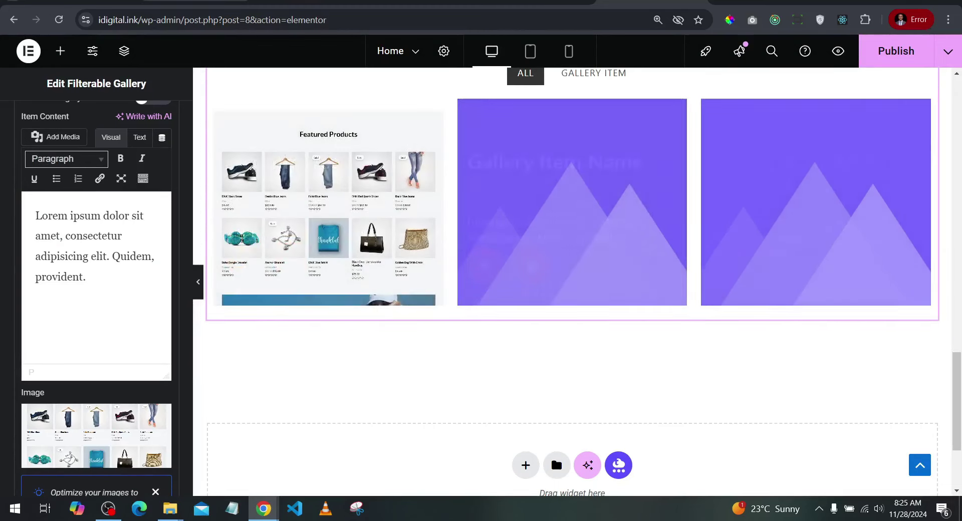
{"action": "left_click", "coordinate": [196, 2]}
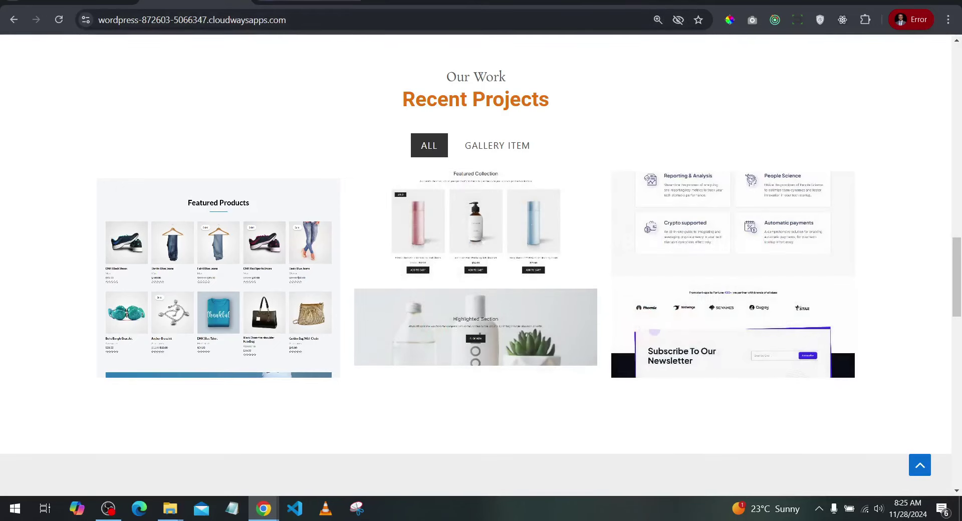
Step: Back in the editor, narrow the panel slightly and collapse the E-commerce item's settings
{"action": "left_click", "coordinate": [656, 4]}
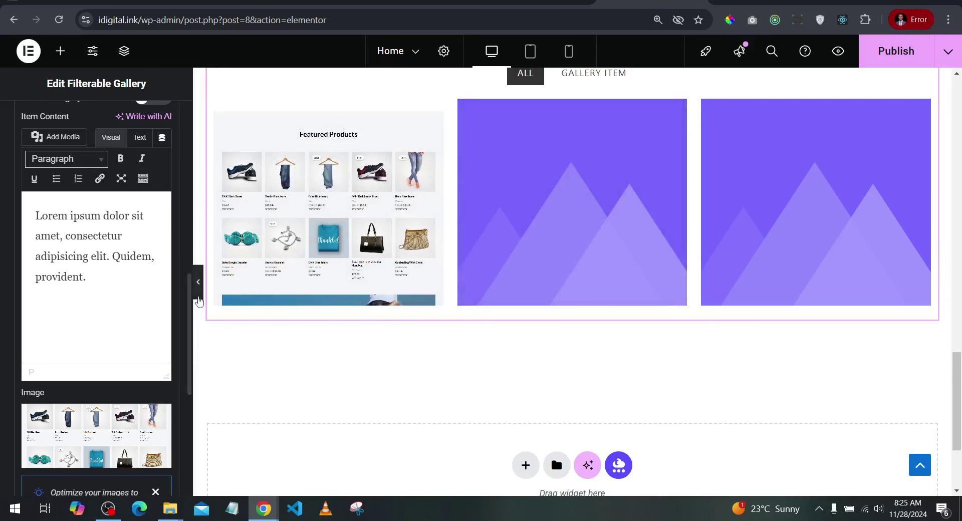
{"action": "left_click_drag", "start_coordinate": [190, 289], "coordinate": [188, 287]}
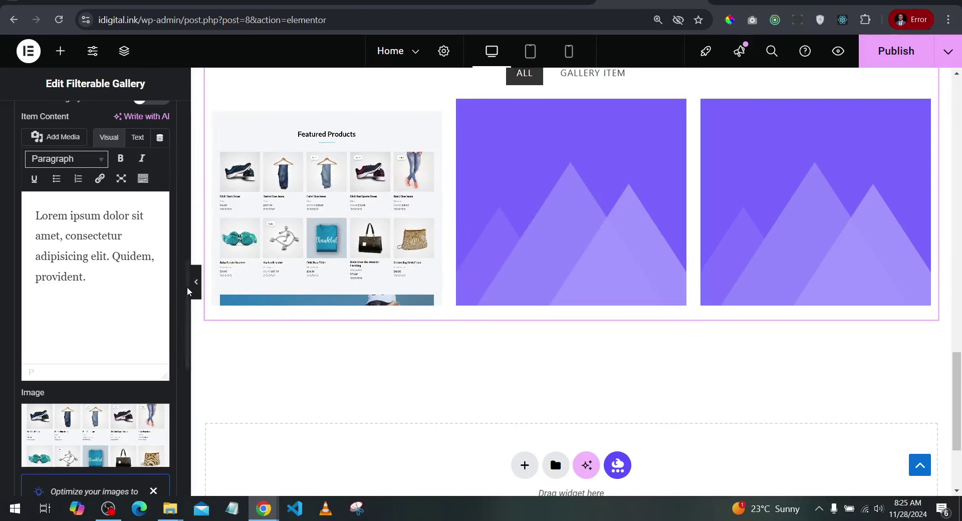
{"action": "scroll", "coordinate": [100, 250], "scroll_direction": "up", "scroll_amount": 5}
{"action": "left_click", "coordinate": [60, 266]}
Step: Expand the second gallery item and rename it 'LMS Website'
{"action": "left_click", "coordinate": [77, 304]}
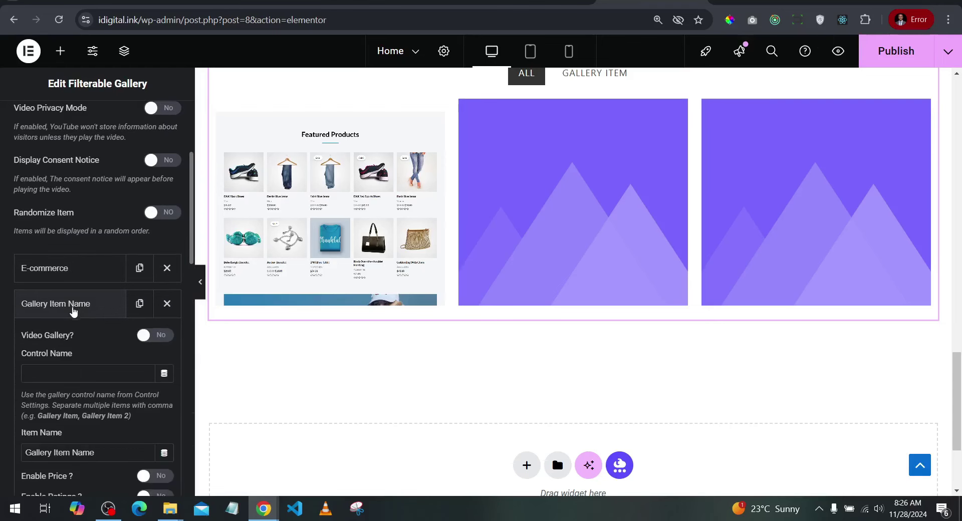
{"action": "left_click_drag", "start_coordinate": [101, 455], "coordinate": [6, 454]}
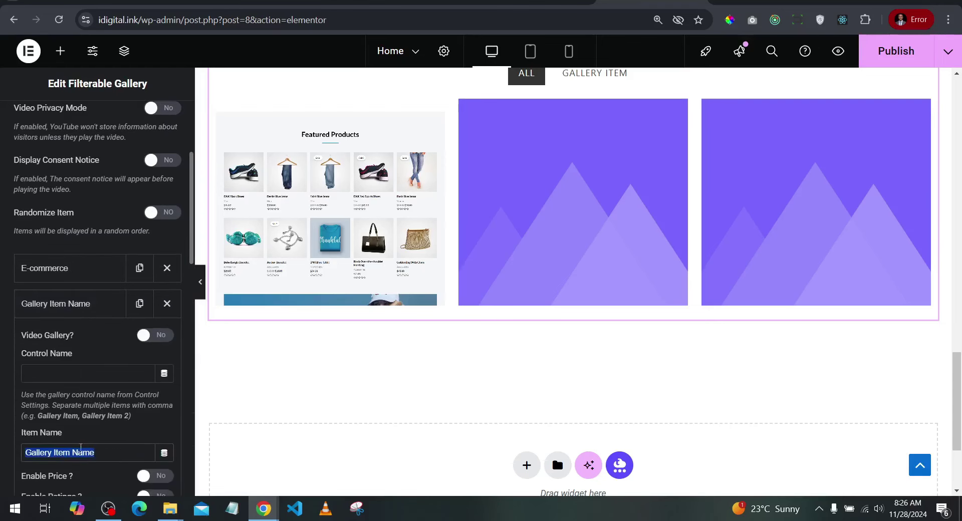
{"action": "type", "text": "LMS "}
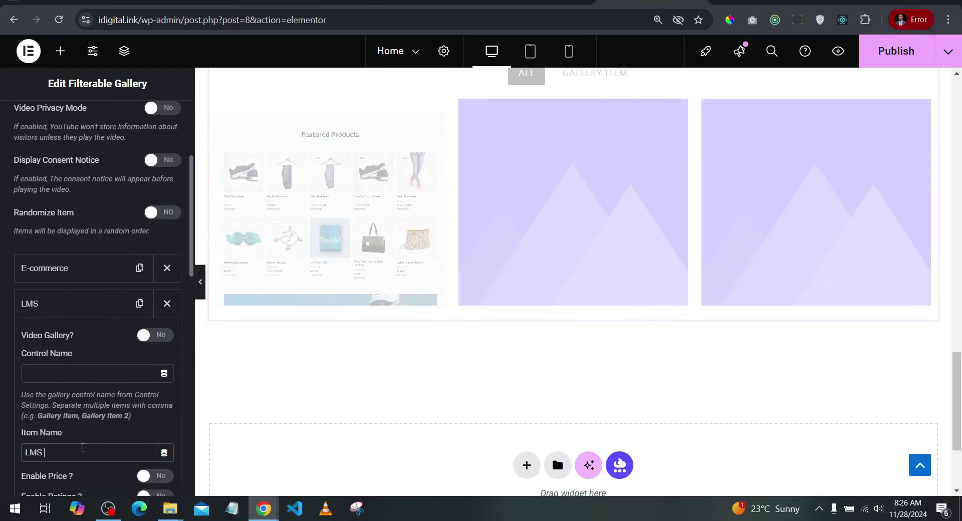
{"action": "type", "text": "Web"}
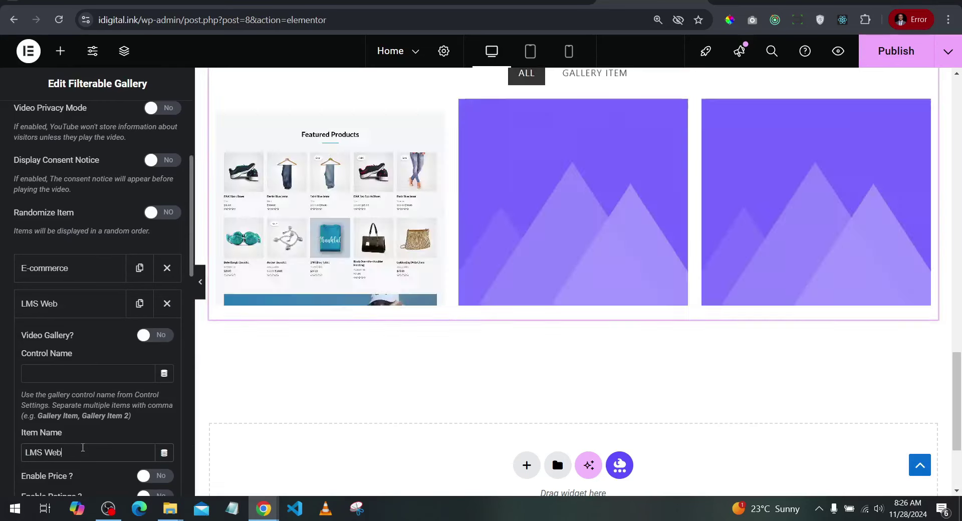
{"action": "type", "text": "site"}
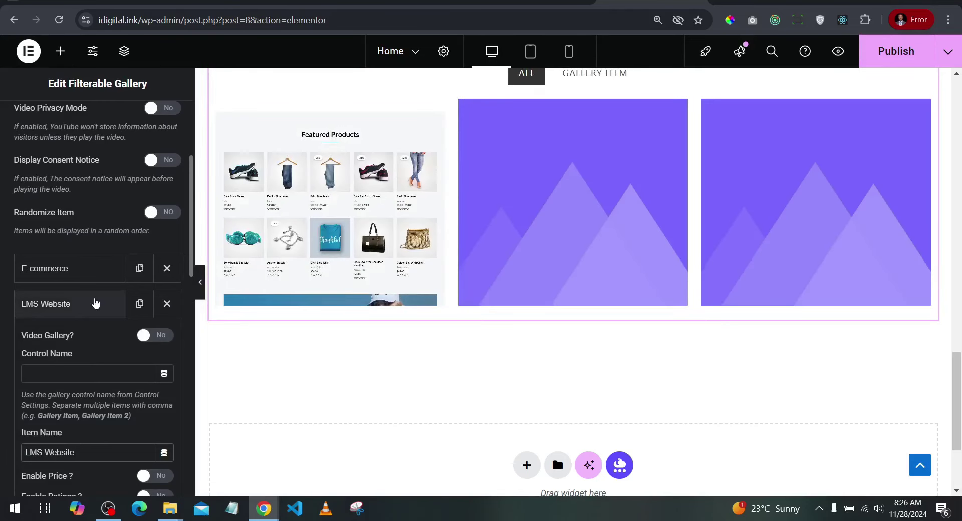
{"action": "scroll", "coordinate": [95, 302], "scroll_direction": "down", "scroll_amount": 2}
{"action": "scroll", "coordinate": [95, 354], "scroll_direction": "down", "scroll_amount": 1}
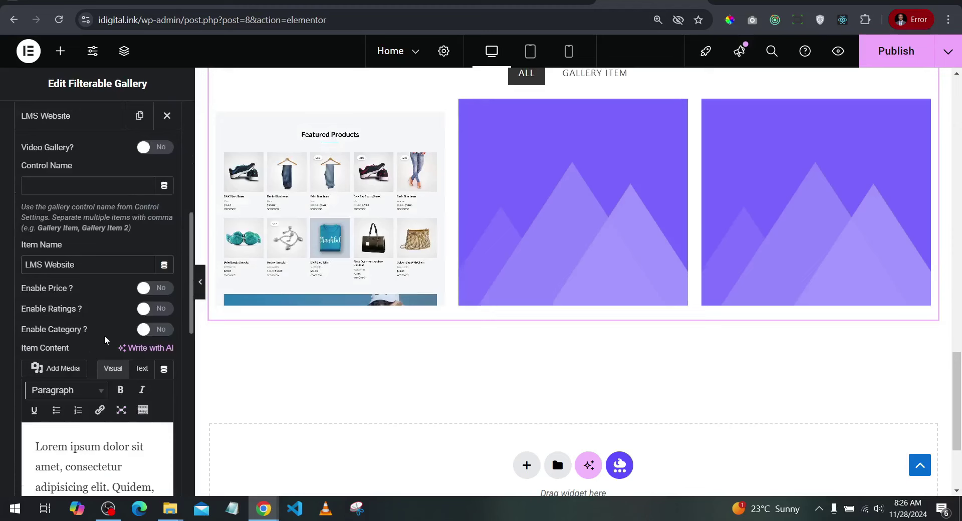
Step: Scroll through the LMS Website item's fields and show, then hide, its link options
{"action": "mouse_move", "coordinate": [293, 244]}
{"action": "scroll", "coordinate": [90, 200], "scroll_direction": "down", "scroll_amount": 5}
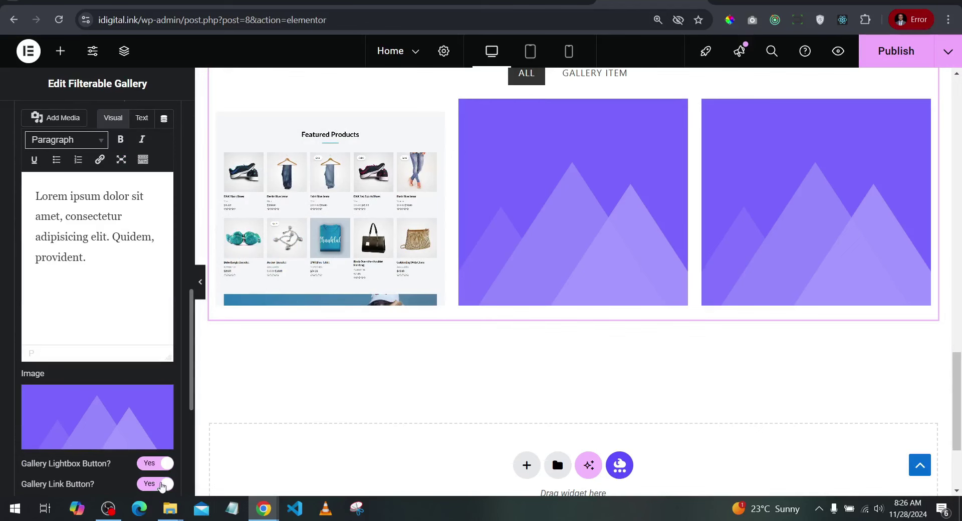
{"action": "scroll", "coordinate": [160, 486], "scroll_direction": "down", "scroll_amount": 3}
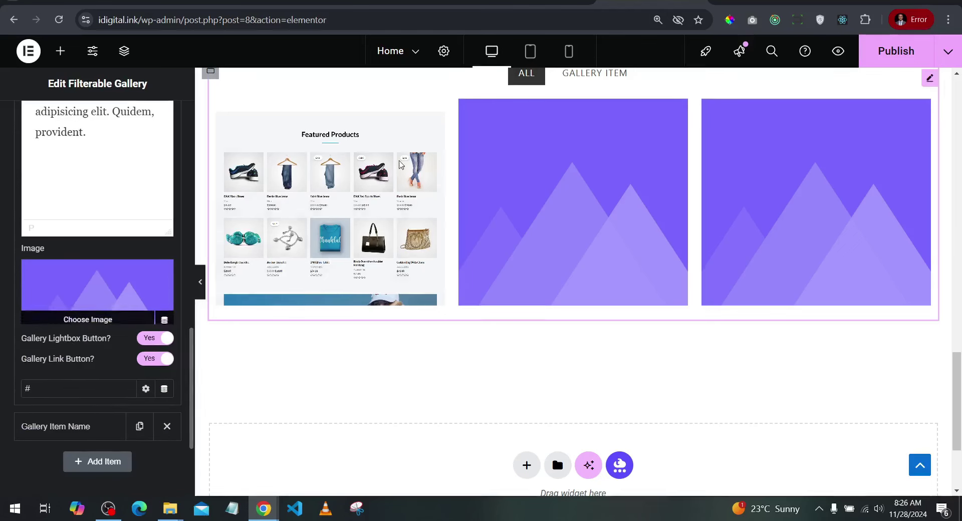
{"action": "mouse_move", "coordinate": [351, 208]}
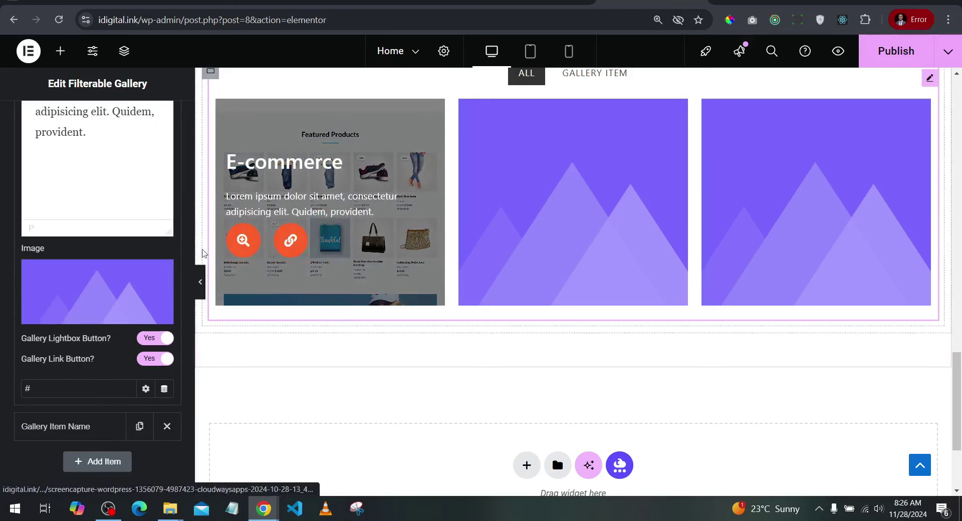
{"action": "mouse_move", "coordinate": [141, 294]}
{"action": "left_click", "coordinate": [145, 389]}
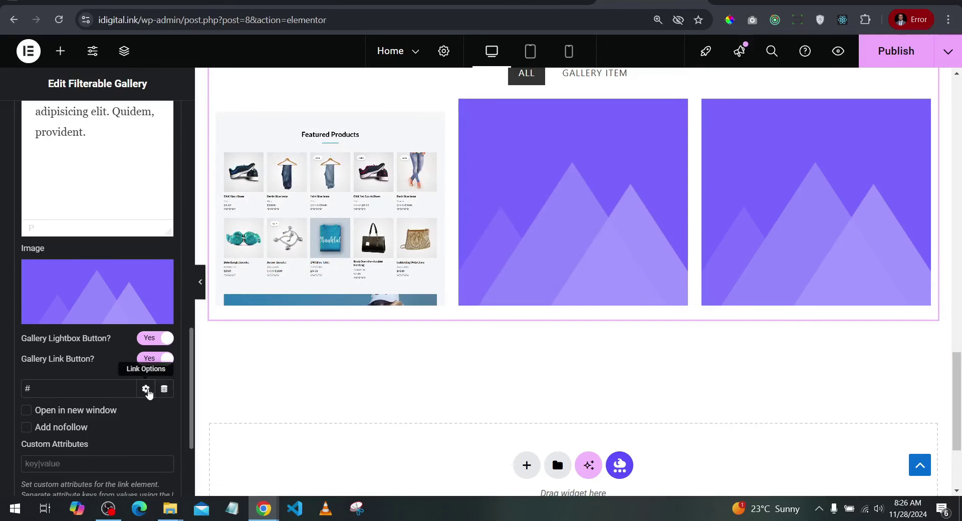
{"action": "left_click", "coordinate": [145, 389]}
{"action": "scroll", "coordinate": [126, 328], "scroll_direction": "up", "scroll_amount": 2}
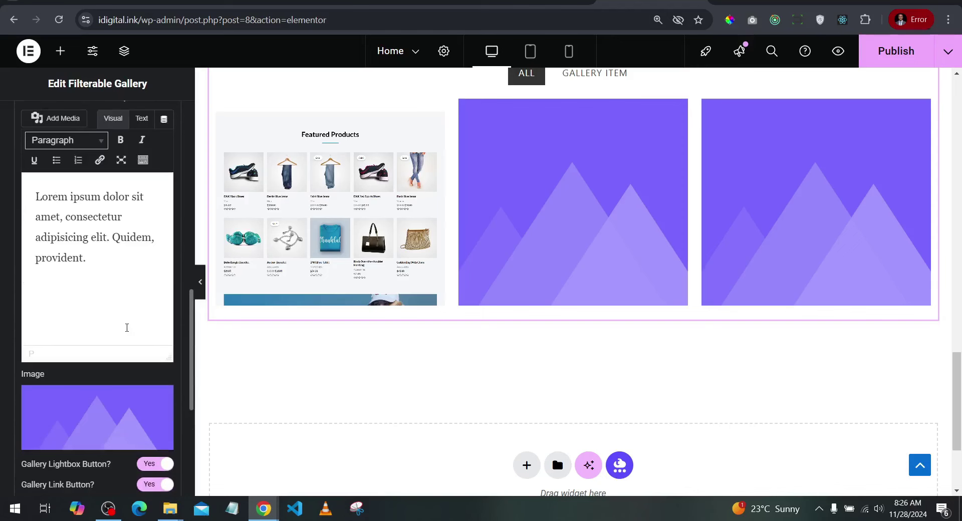
Step: Set the pink-bottle product collection screenshot as the LMS Website item's image
{"action": "left_click", "coordinate": [89, 443]}
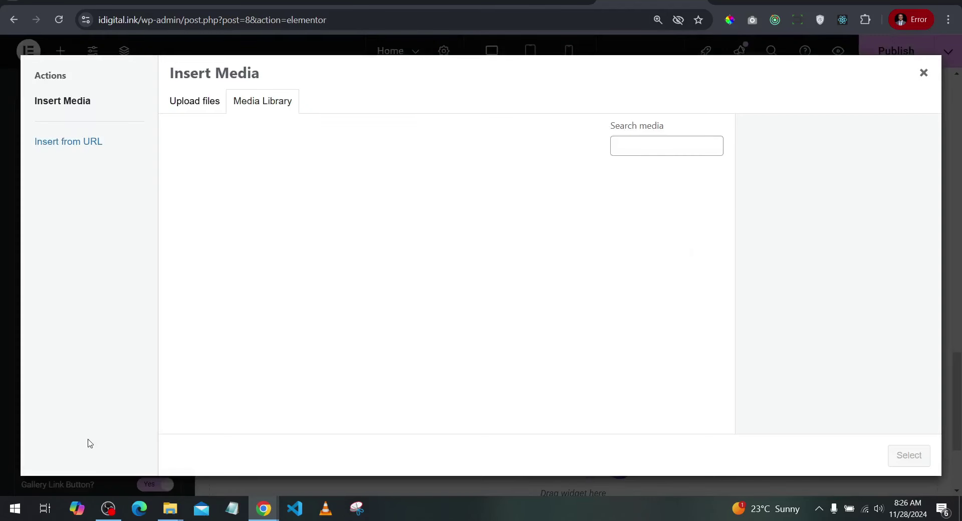
{"action": "left_click", "coordinate": [435, 213]}
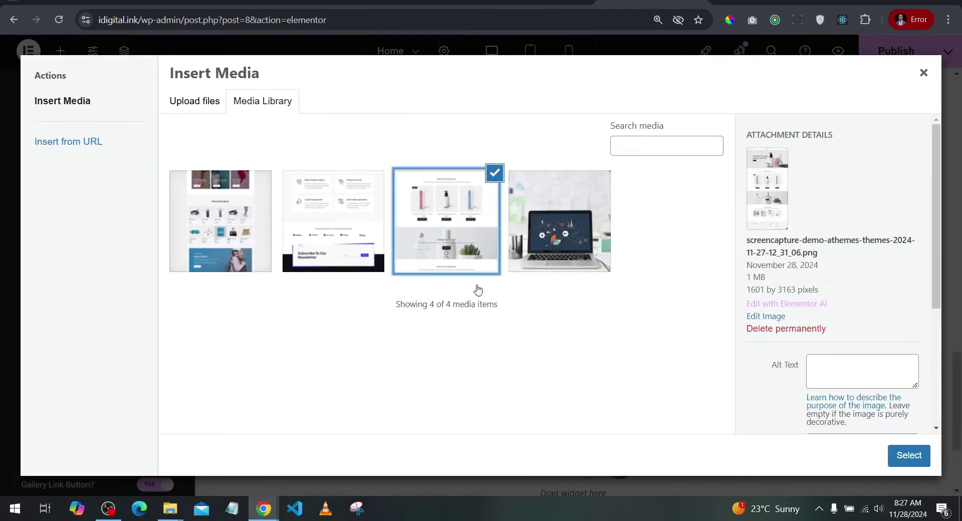
{"action": "left_click", "coordinate": [909, 456]}
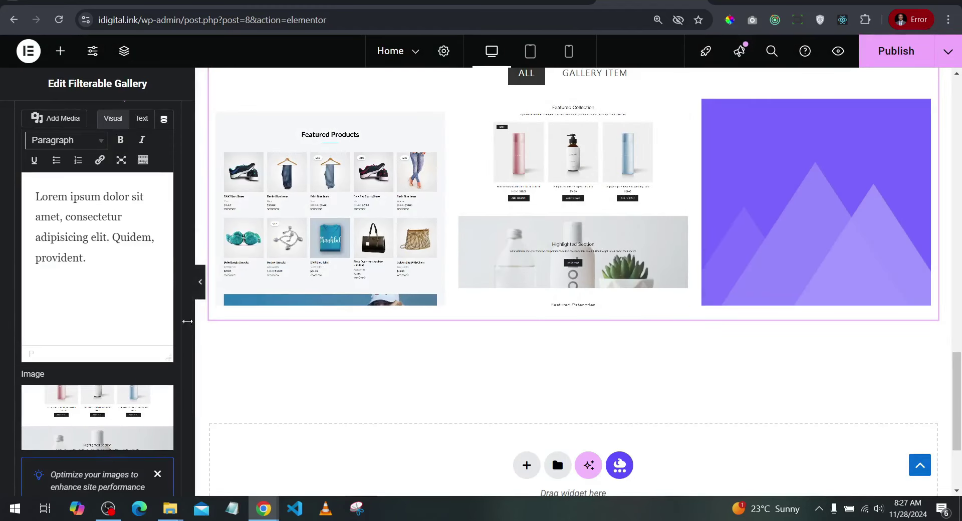
{"action": "left_click_drag", "start_coordinate": [191, 312], "coordinate": [187, 312]}
{"action": "scroll", "coordinate": [70, 195], "scroll_direction": "up", "scroll_amount": 12}
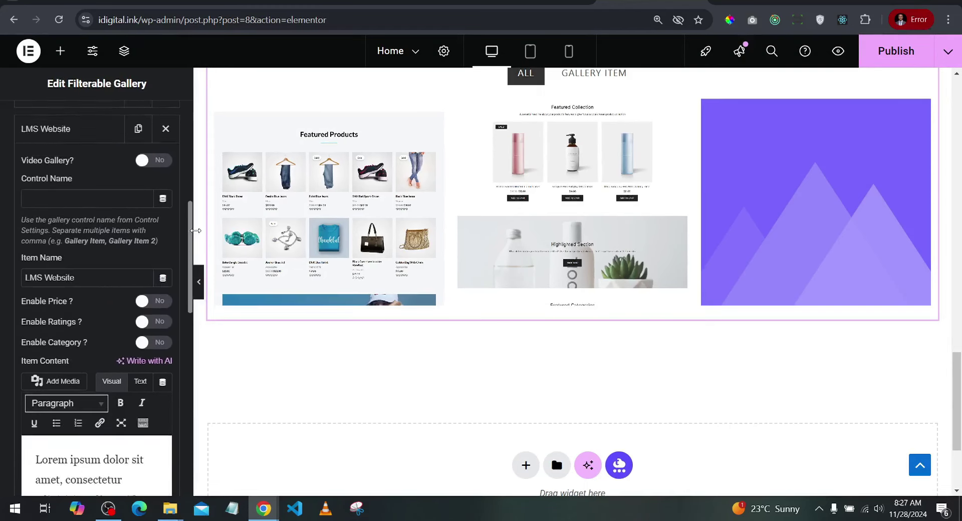
{"action": "scroll", "coordinate": [70, 195], "scroll_direction": "down", "scroll_amount": 3}
{"action": "scroll", "coordinate": [86, 205], "scroll_direction": "up", "scroll_amount": 1}
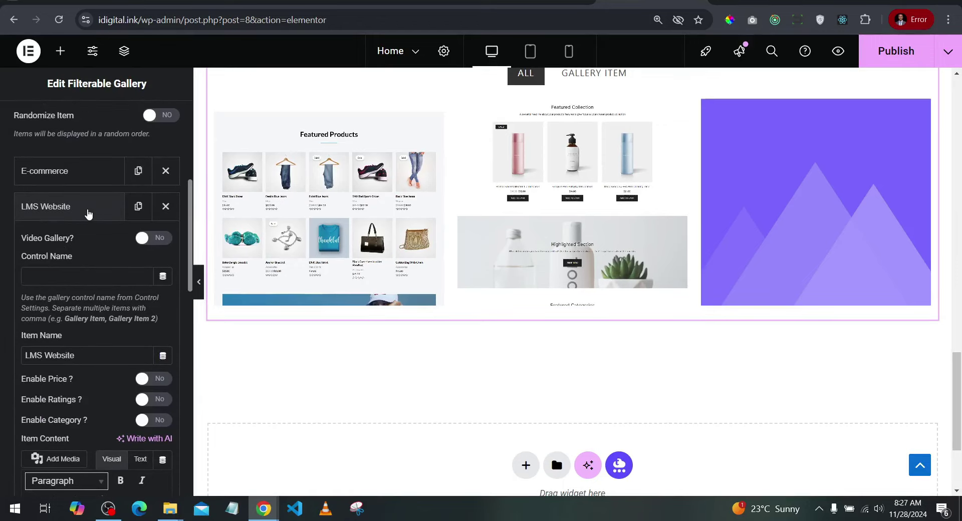
Step: Collapse the LMS Website item and rename the third gallery item 'Business Website'
{"action": "left_click", "coordinate": [89, 213]}
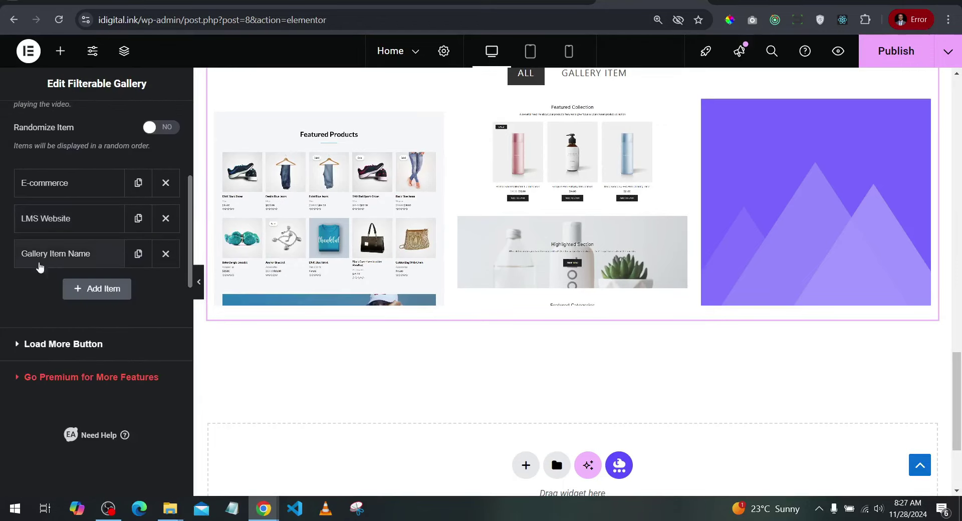
{"action": "left_click", "coordinate": [91, 254]}
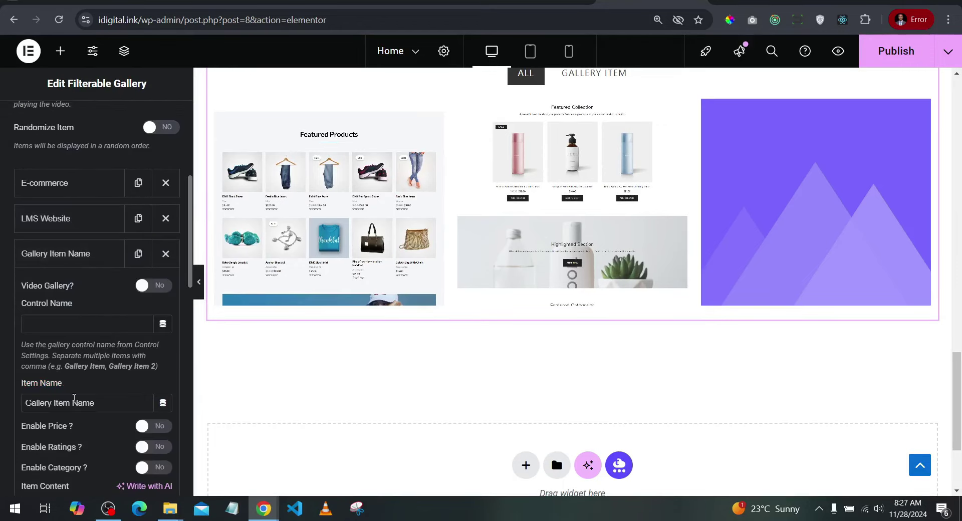
{"action": "left_click_drag", "start_coordinate": [112, 403], "coordinate": [22, 403]}
{"action": "type", "text": "B"}
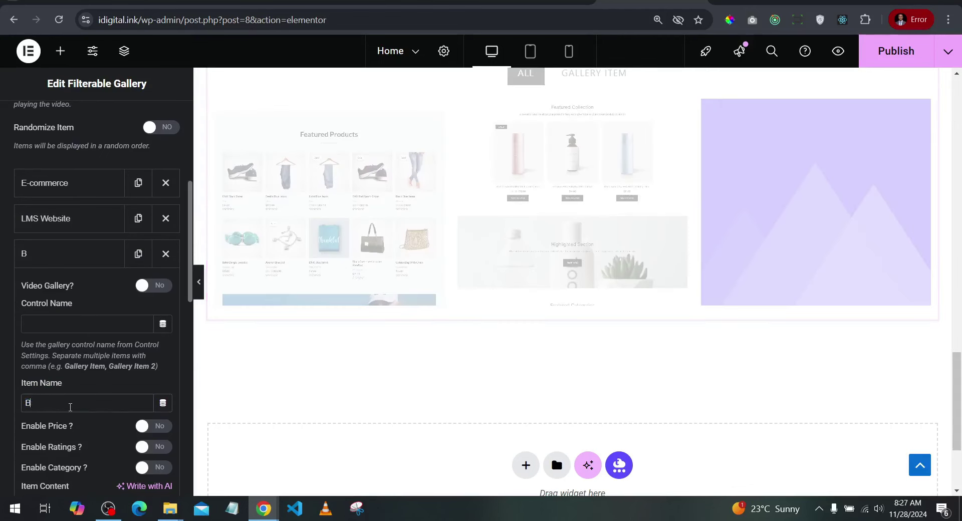
{"action": "type", "text": "usiness Website"}
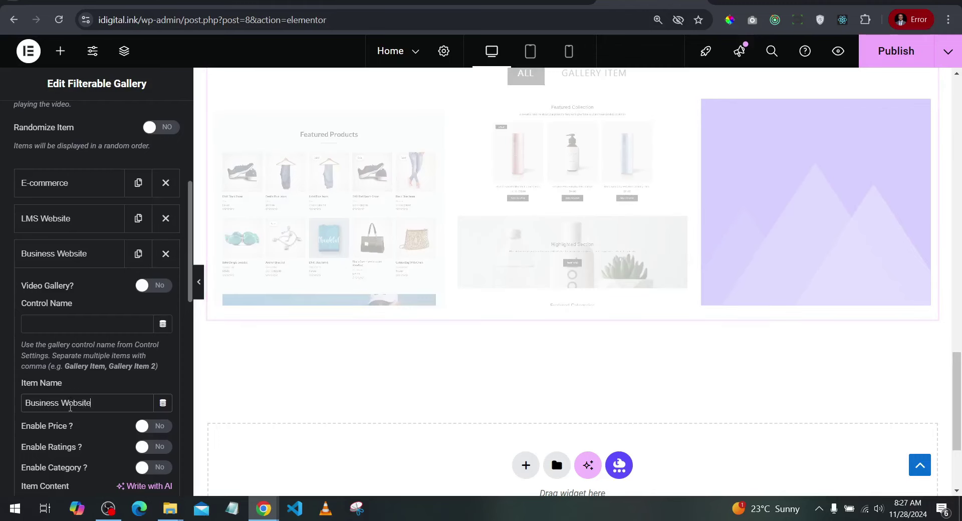
Step: Give the Business Website item the newsletter feature screenshot as its image
{"action": "scroll", "coordinate": [120, 380], "scroll_direction": "down", "scroll_amount": 2}
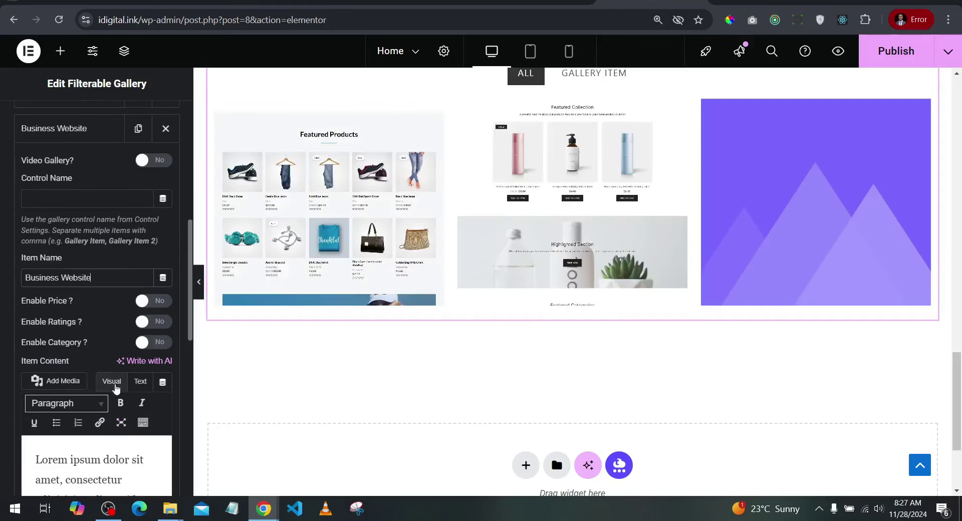
{"action": "scroll", "coordinate": [117, 387], "scroll_direction": "down", "scroll_amount": 1}
{"action": "scroll", "coordinate": [138, 290], "scroll_direction": "down", "scroll_amount": 2}
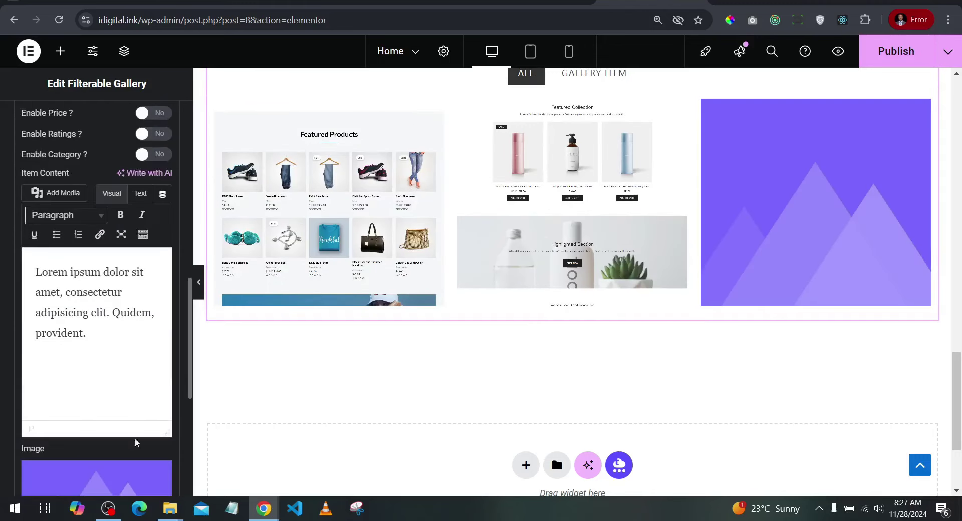
{"action": "left_click", "coordinate": [114, 475]}
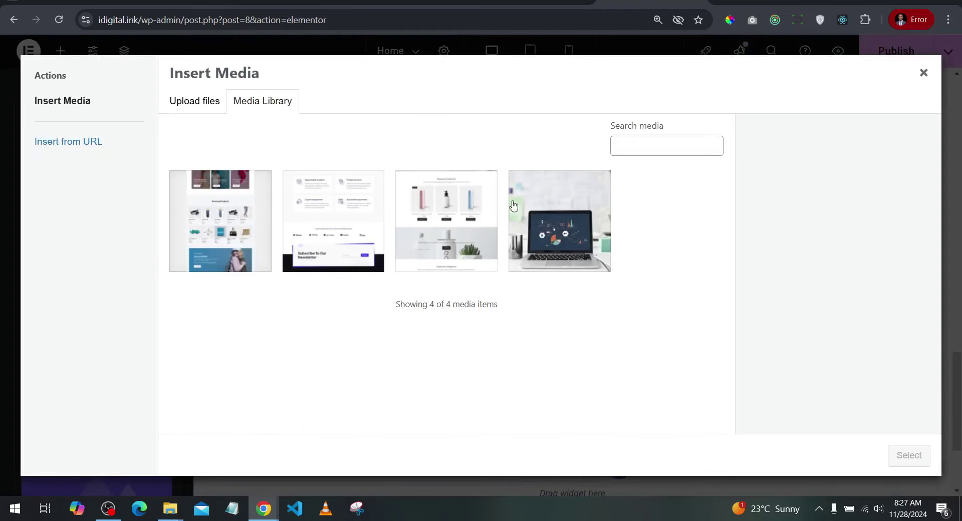
{"action": "left_click", "coordinate": [323, 215]}
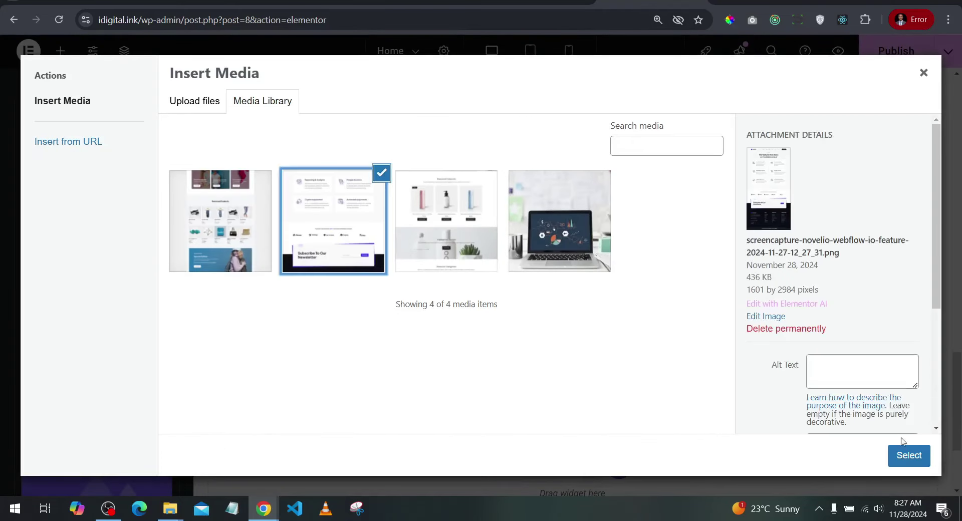
{"action": "left_click", "coordinate": [910, 455]}
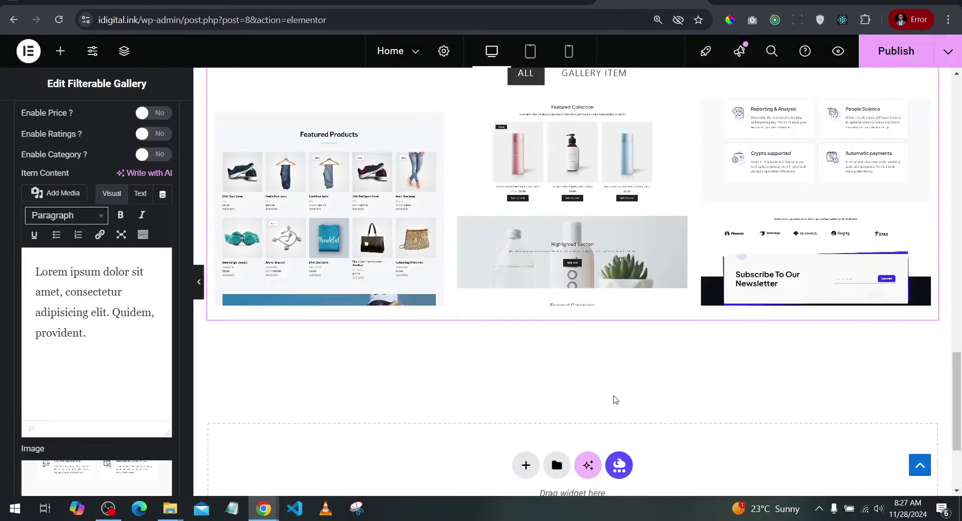
{"action": "scroll", "coordinate": [803, 213], "scroll_direction": "up", "scroll_amount": 1}
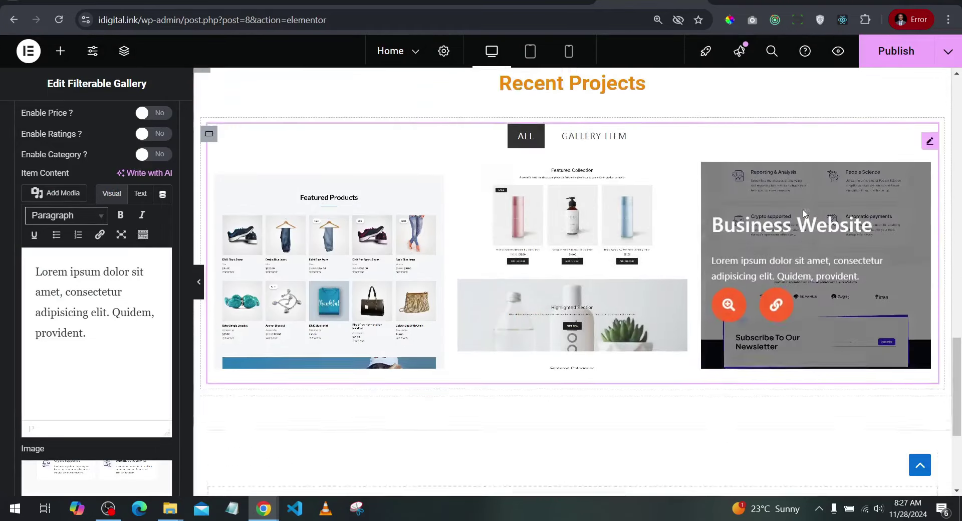
{"action": "scroll", "coordinate": [802, 215], "scroll_direction": "up", "scroll_amount": 2}
Step: Publish the homepage and reload the live site to see the changes
{"action": "left_click", "coordinate": [895, 51]}
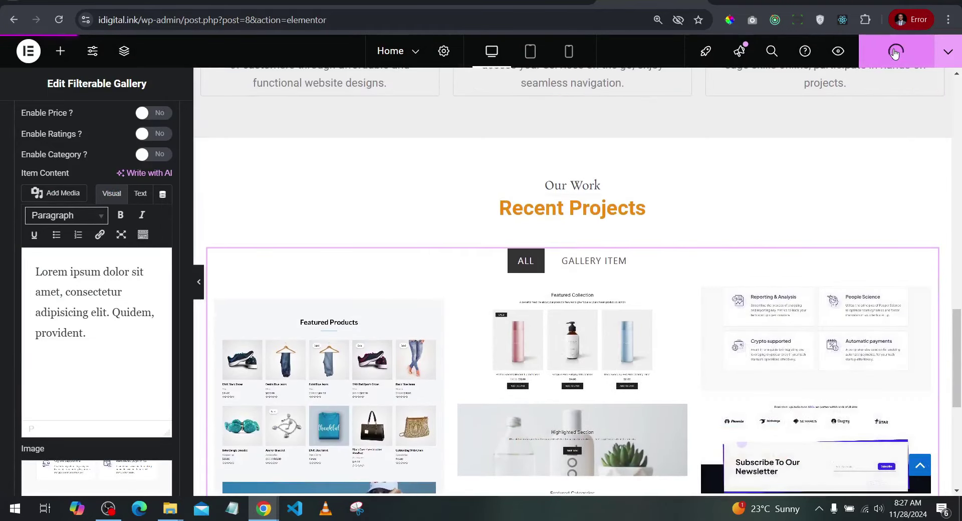
{"action": "left_click", "coordinate": [749, 2]}
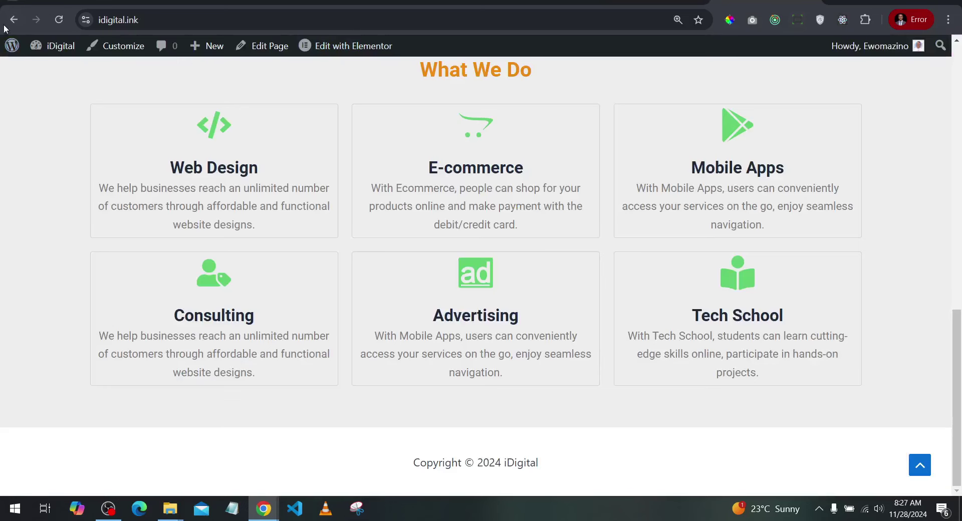
{"action": "left_click", "coordinate": [54, 22]}
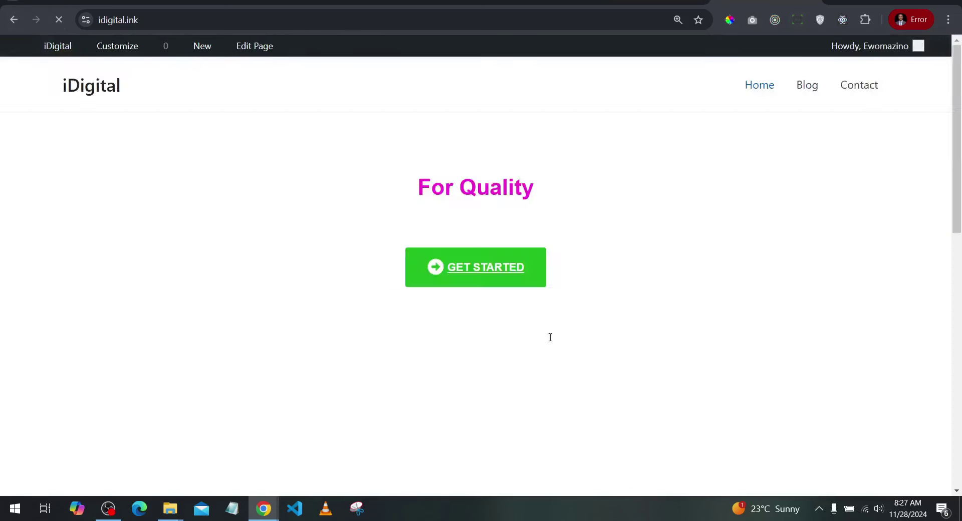
Step: Preview the E-commerce and Business Website screenshots enlarged in the live Recent Projects gallery
{"action": "scroll", "coordinate": [603, 259], "scroll_direction": "down", "scroll_amount": 5}
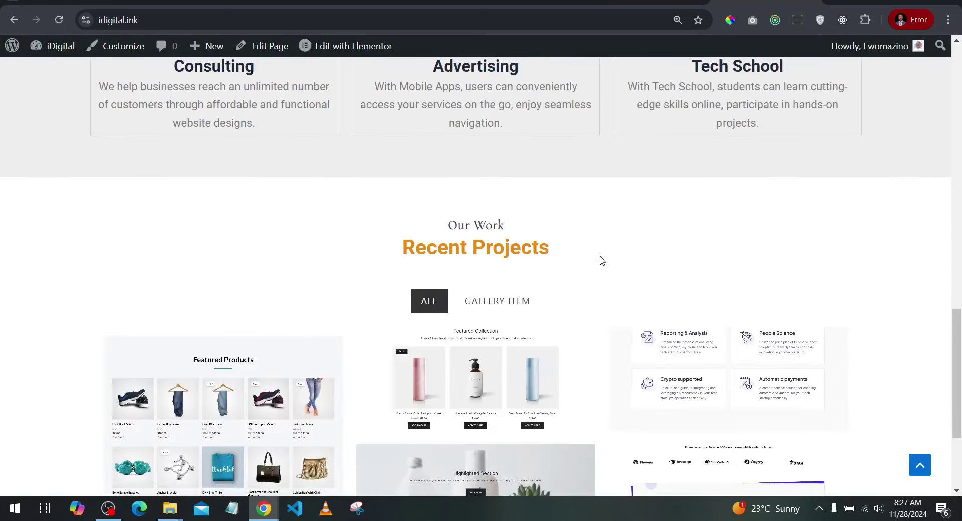
{"action": "left_click_drag", "start_coordinate": [448, 226], "coordinate": [493, 225]}
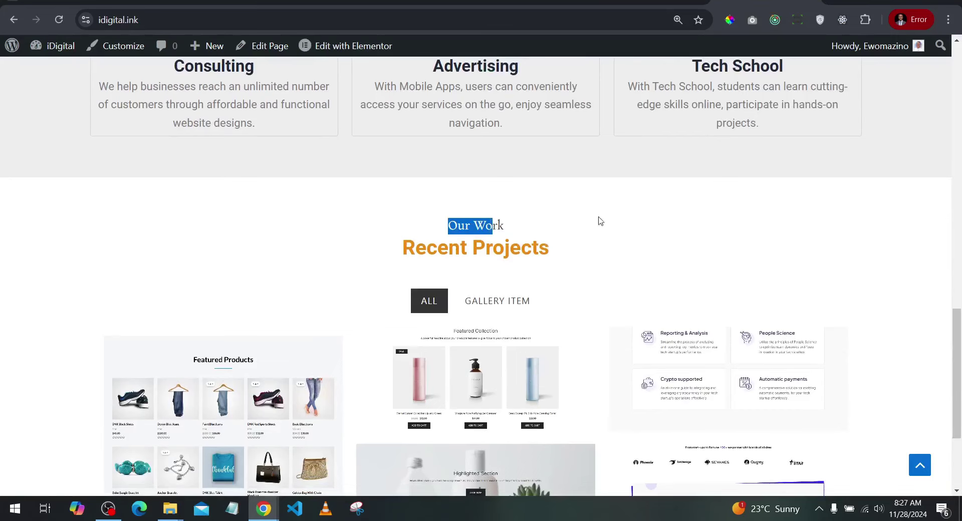
{"action": "scroll", "coordinate": [599, 218], "scroll_direction": "down", "scroll_amount": 3}
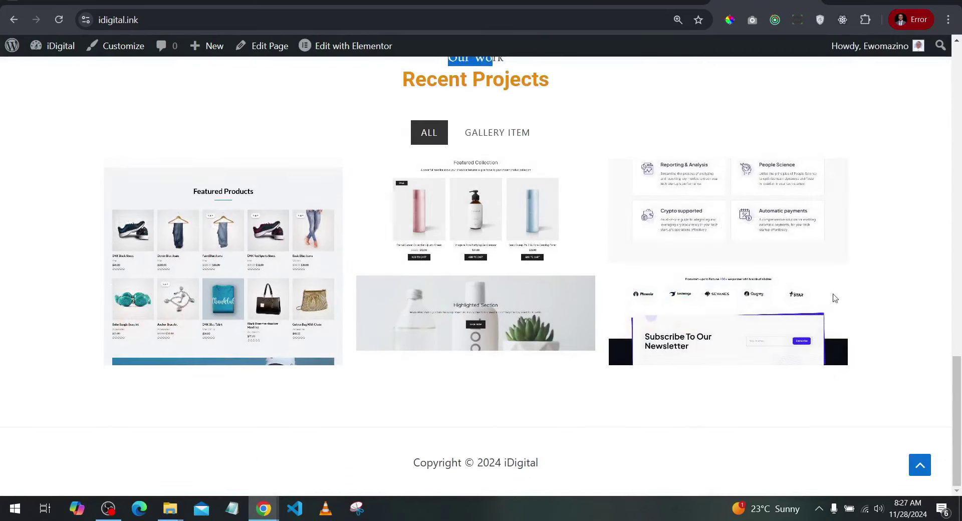
{"action": "mouse_move", "coordinate": [191, 299]}
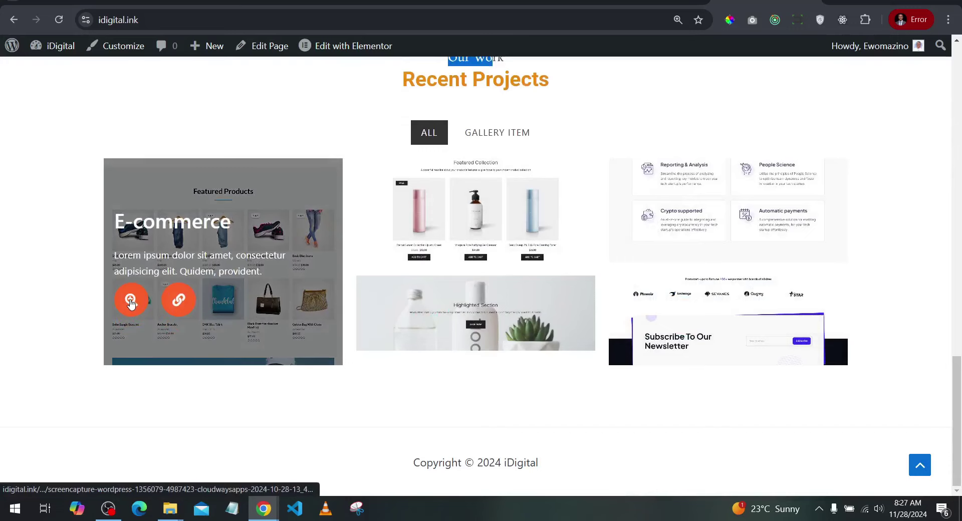
{"action": "left_click", "coordinate": [130, 301]}
{"action": "left_click", "coordinate": [932, 265]}
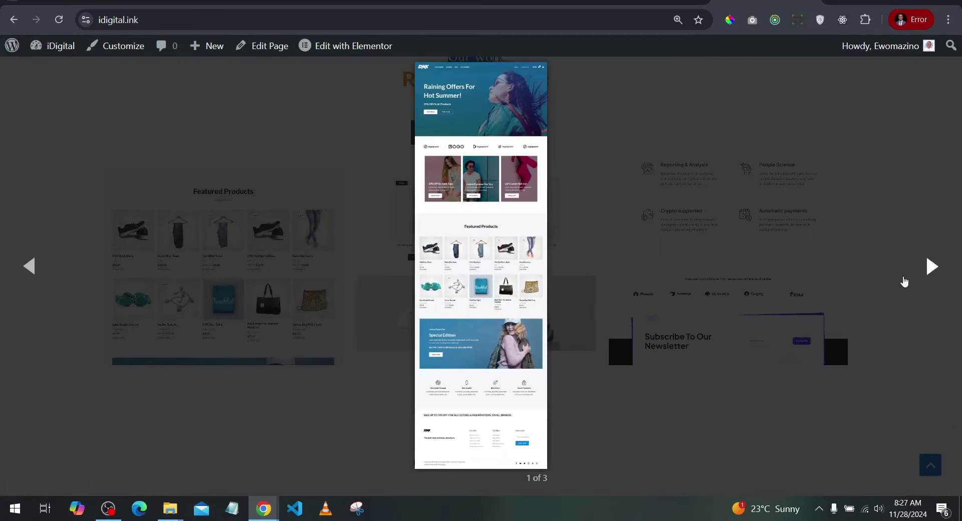
{"action": "left_click", "coordinate": [857, 275]}
{"action": "mouse_move", "coordinate": [638, 271]}
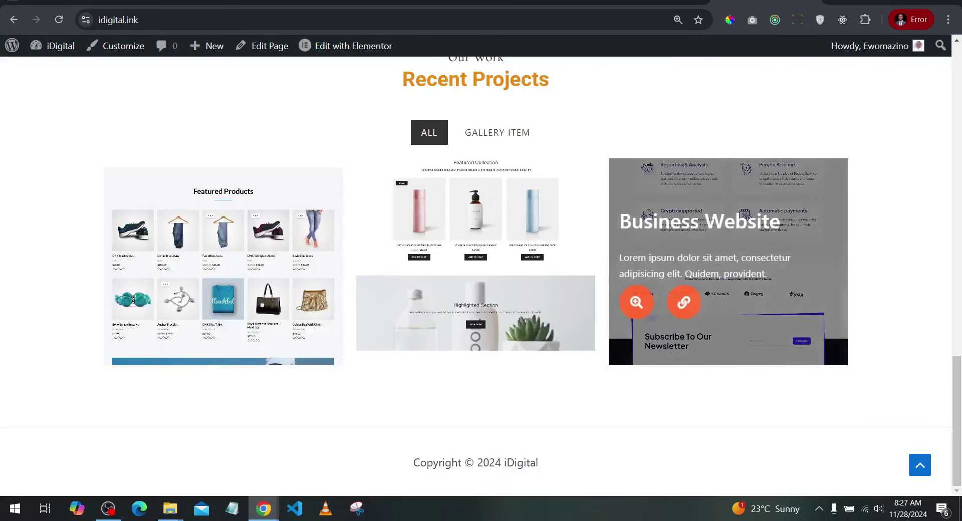
{"action": "left_click", "coordinate": [636, 298]}
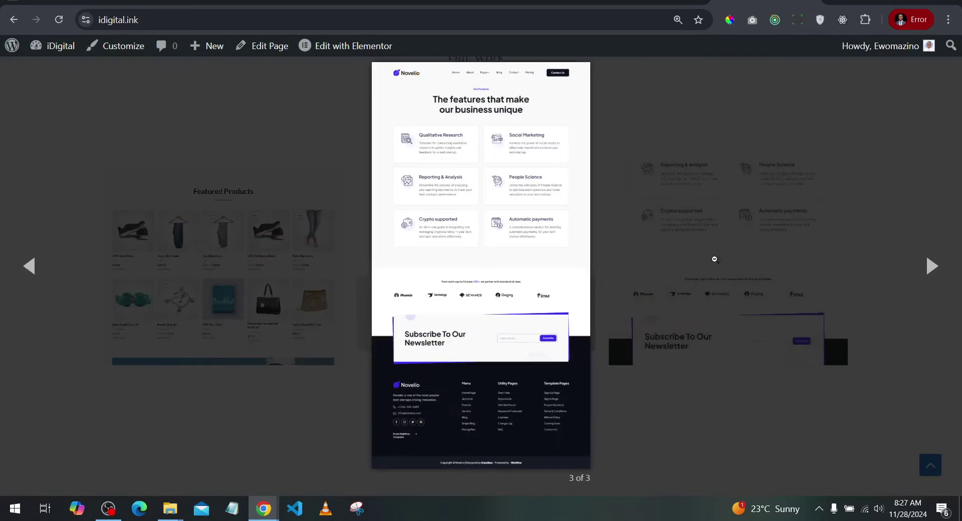
{"action": "left_click", "coordinate": [875, 166]}
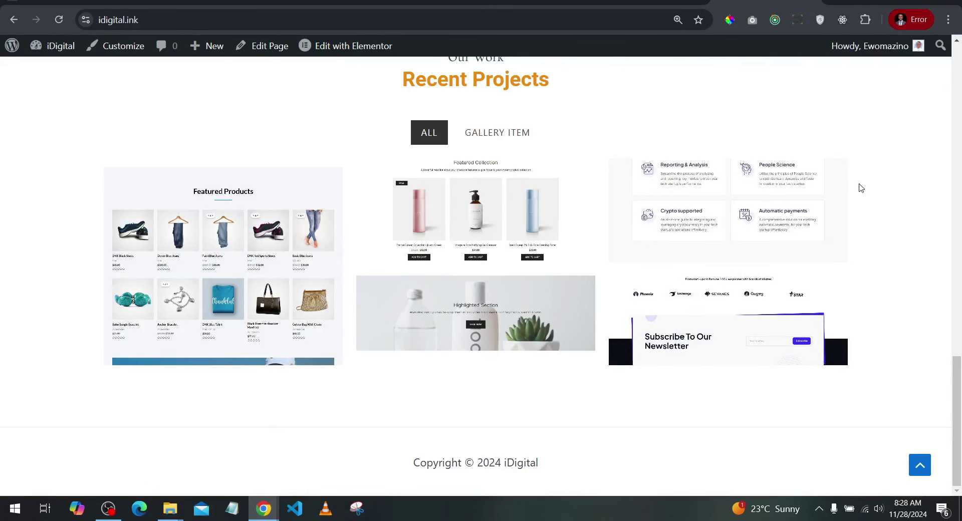
Step: Scroll the live homepage, then switch to the cloudwaysapps copy of the site
{"action": "scroll", "coordinate": [601, 175], "scroll_direction": "up", "scroll_amount": 5}
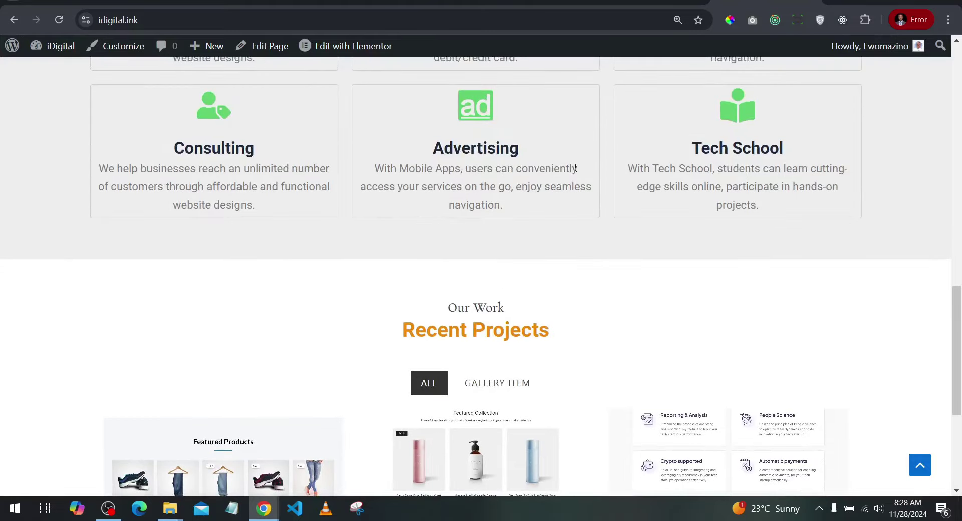
{"action": "scroll", "coordinate": [575, 168], "scroll_direction": "up", "scroll_amount": 15}
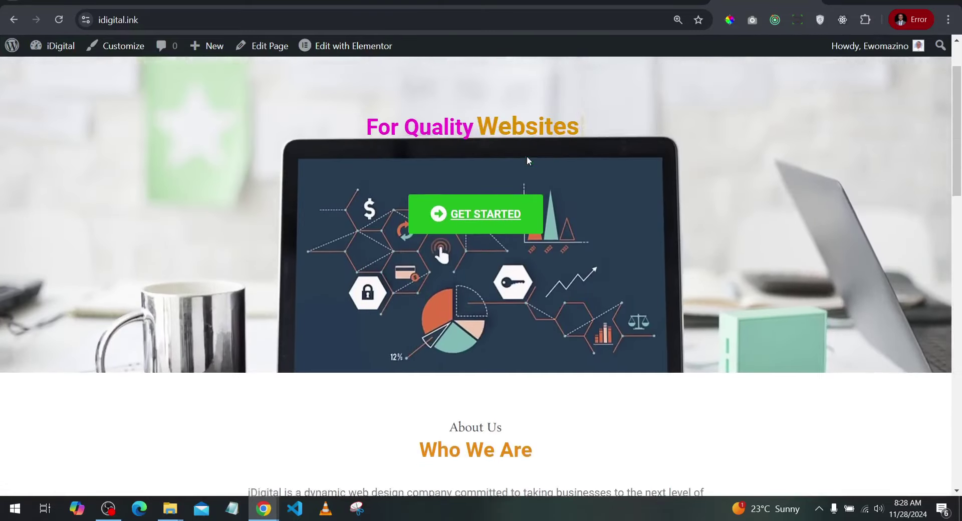
{"action": "scroll", "coordinate": [527, 160], "scroll_direction": "down", "scroll_amount": 2}
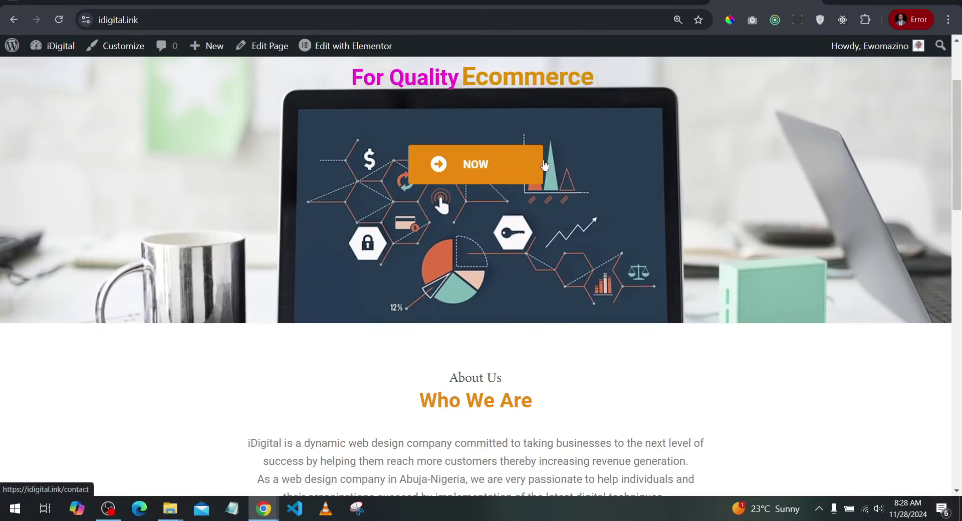
{"action": "scroll", "coordinate": [629, 166], "scroll_direction": "up", "scroll_amount": 3}
{"action": "scroll", "coordinate": [629, 169], "scroll_direction": "down", "scroll_amount": 6}
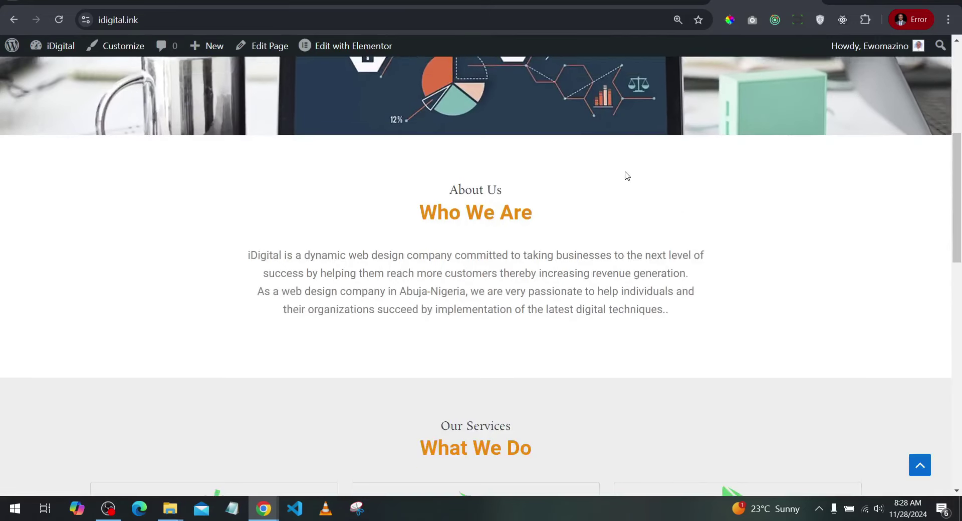
{"action": "scroll", "coordinate": [626, 175], "scroll_direction": "down", "scroll_amount": 5}
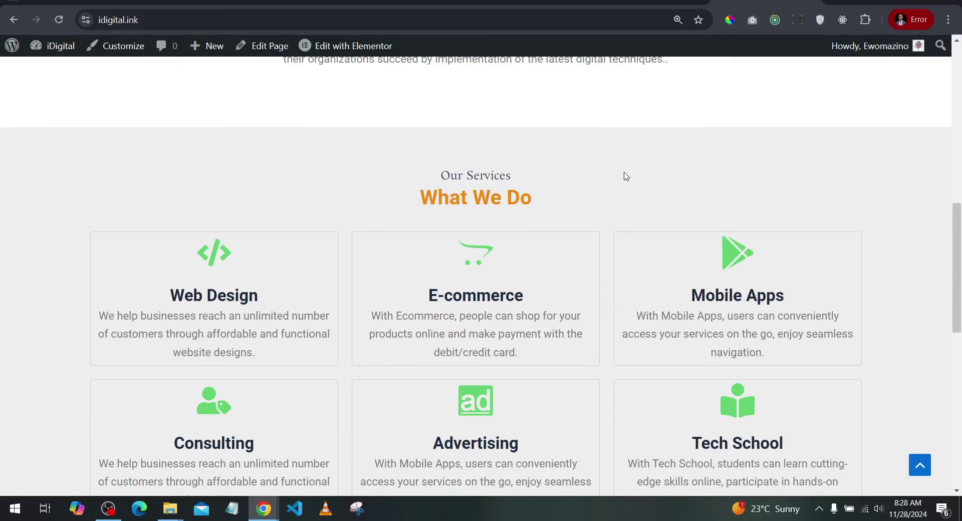
{"action": "scroll", "coordinate": [726, 171], "scroll_direction": "down", "scroll_amount": 5}
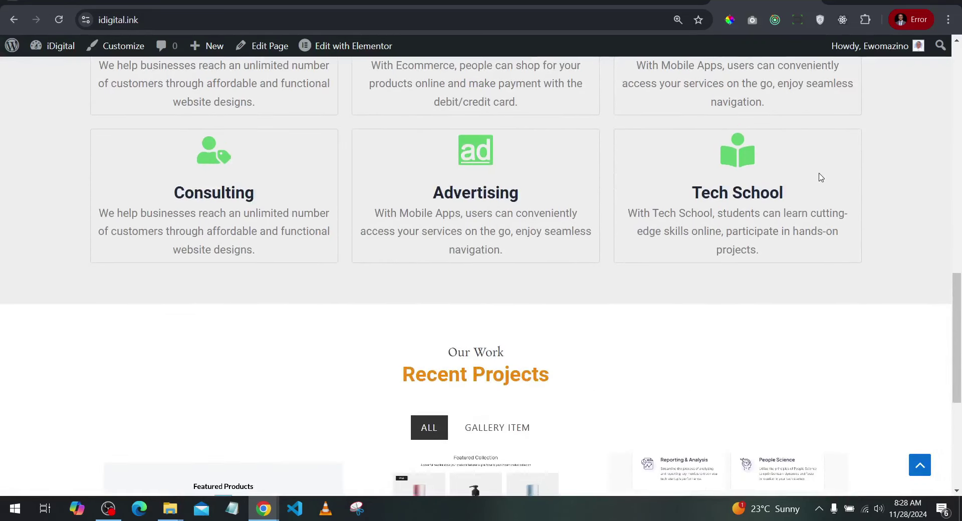
{"action": "scroll", "coordinate": [819, 179], "scroll_direction": "down", "scroll_amount": 5}
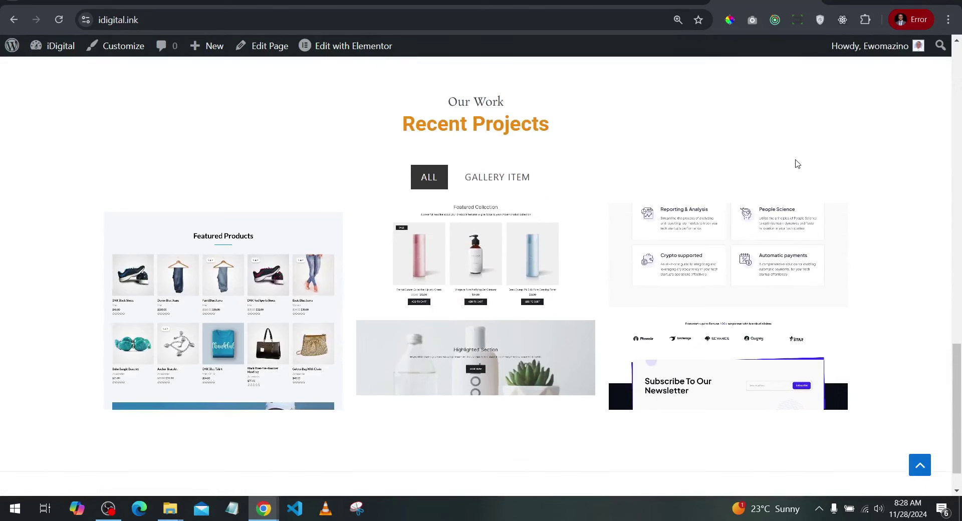
{"action": "left_click", "coordinate": [193, 1]}
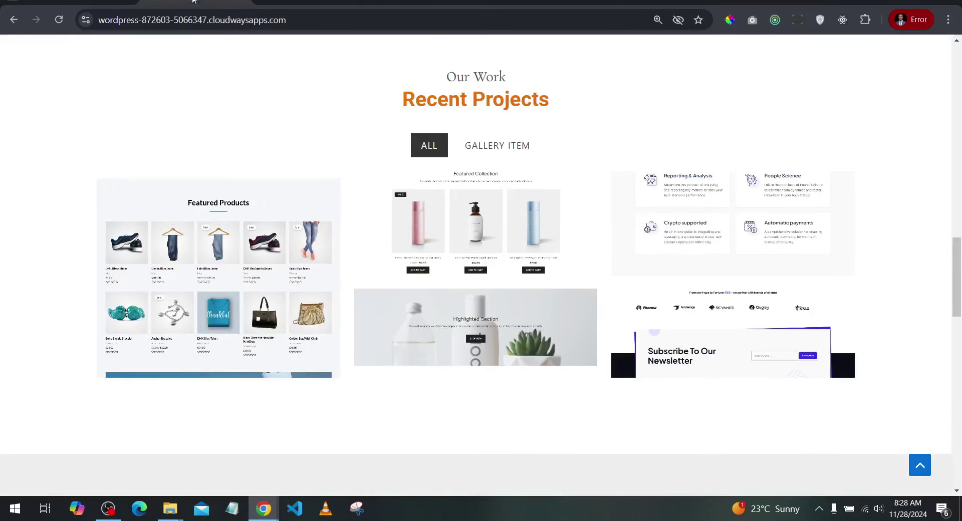
Step: Scroll the cloudwaysapps page down to the Our Tech Bootcamp section
{"action": "scroll", "coordinate": [363, 194], "scroll_direction": "down", "scroll_amount": 3}
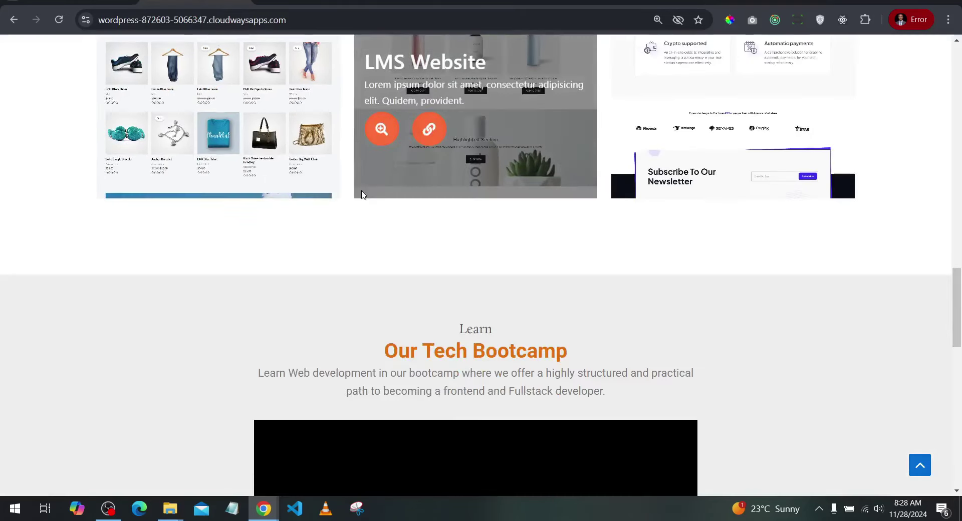
{"action": "scroll", "coordinate": [362, 194], "scroll_direction": "down", "scroll_amount": 5}
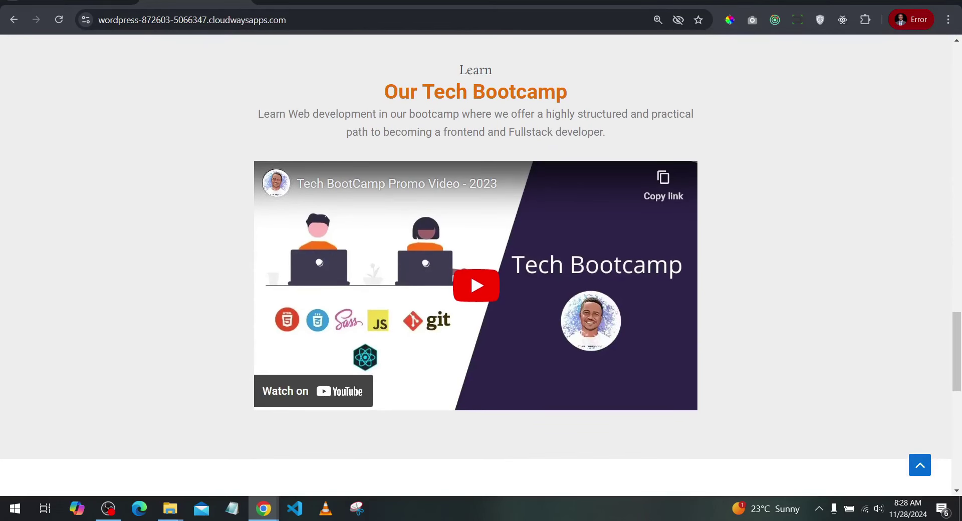
{"action": "scroll", "coordinate": [786, 249], "scroll_direction": "up", "scroll_amount": 1}
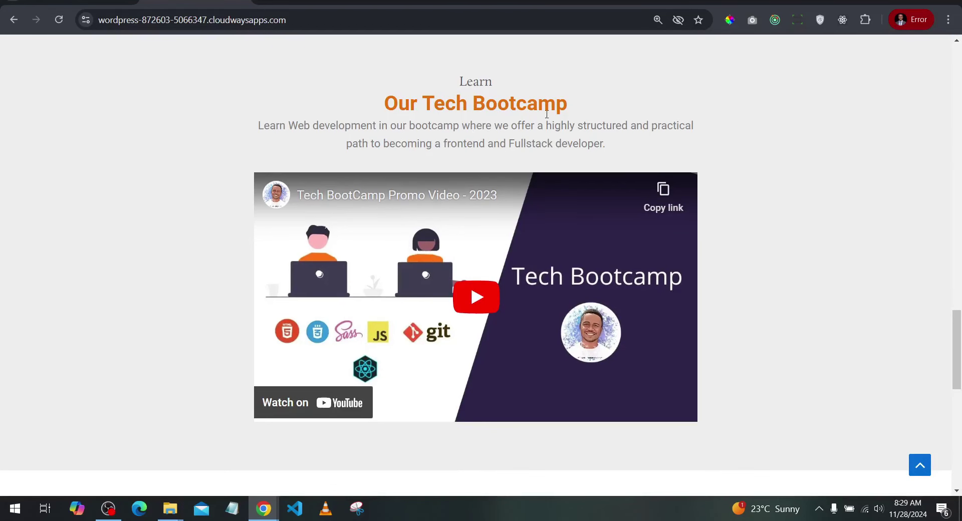
{"action": "scroll", "coordinate": [670, 120], "scroll_direction": "up", "scroll_amount": 1}
{"action": "scroll", "coordinate": [701, 129], "scroll_direction": "down", "scroll_amount": 1}
Step: Search 'zino' in a new tab and scroll the ZinoTrust Academy page
{"action": "key", "text": "ctrl+t"}
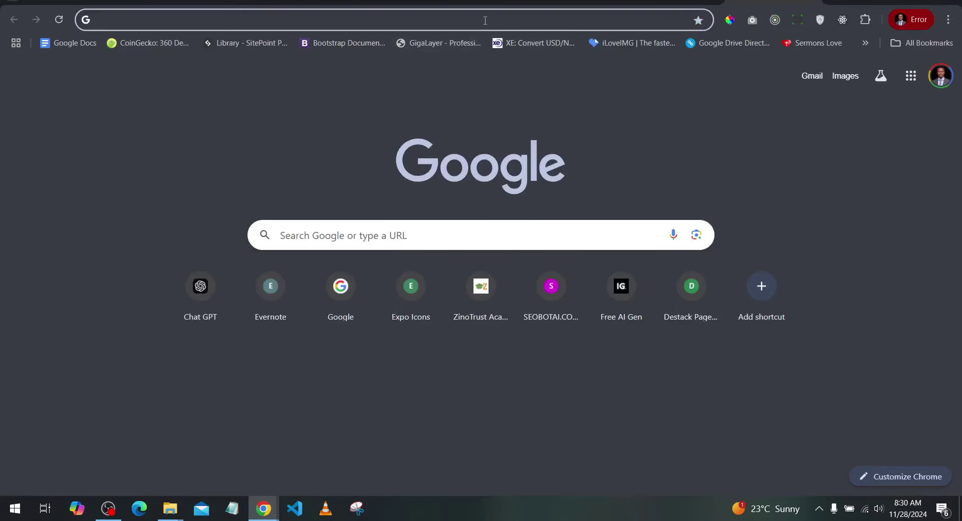
{"action": "type", "text": "zino"}
{"action": "key", "text": "Return"}
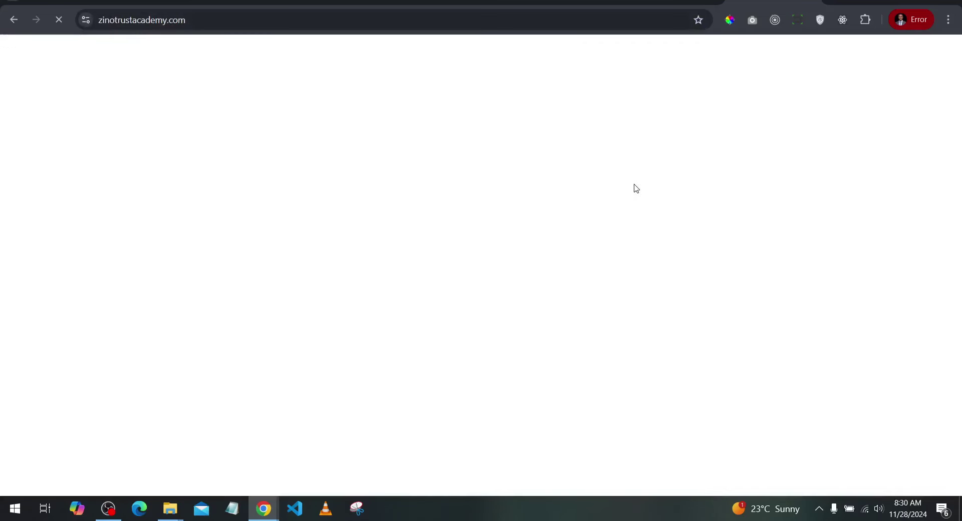
{"action": "scroll", "coordinate": [698, 177], "scroll_direction": "down", "scroll_amount": 10}
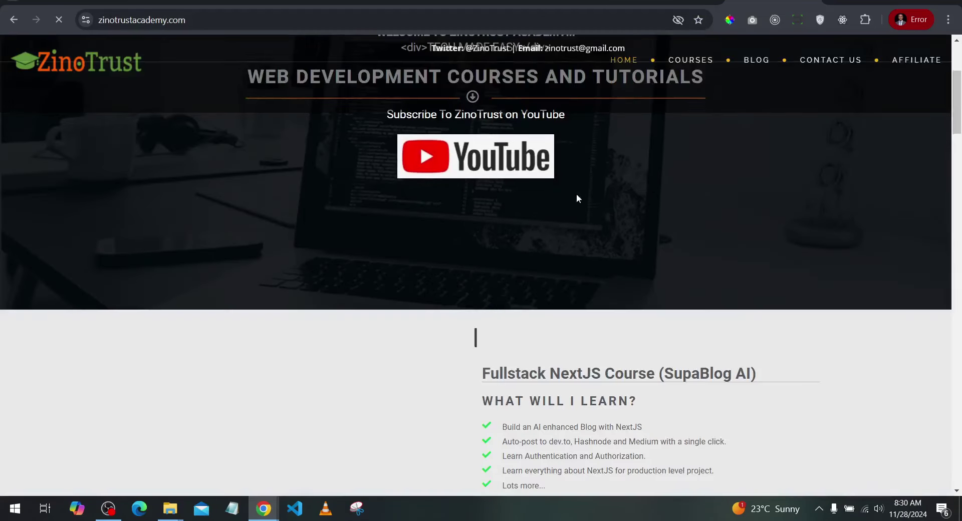
{"action": "scroll", "coordinate": [488, 220], "scroll_direction": "up", "scroll_amount": 4}
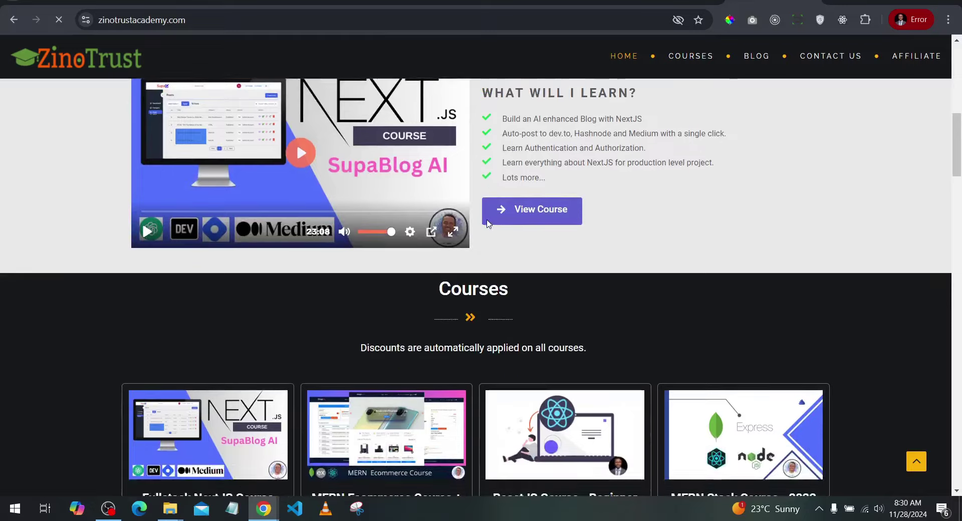
{"action": "scroll", "coordinate": [489, 224], "scroll_direction": "down", "scroll_amount": 15}
{"action": "scroll", "coordinate": [487, 224], "scroll_direction": "down", "scroll_amount": 9}
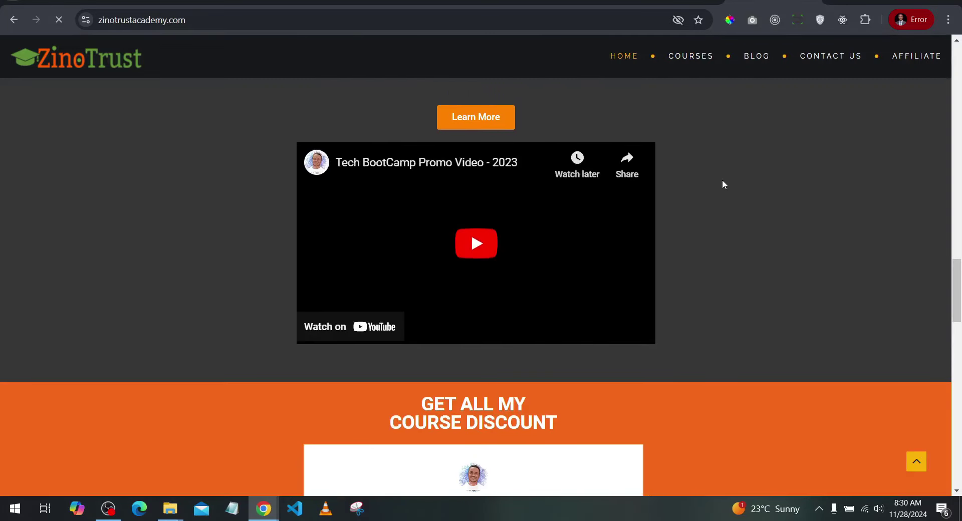
{"action": "scroll", "coordinate": [721, 181], "scroll_direction": "up", "scroll_amount": 2}
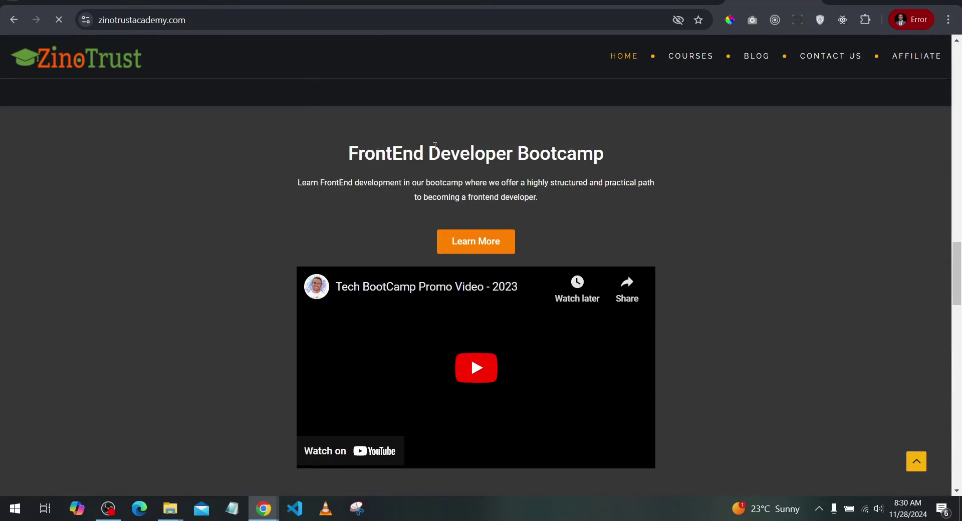
Step: Browse the FrontEnd Developer Bootcamp site, then return to the iDigital homepage tab
{"action": "left_click", "coordinate": [478, 247]}
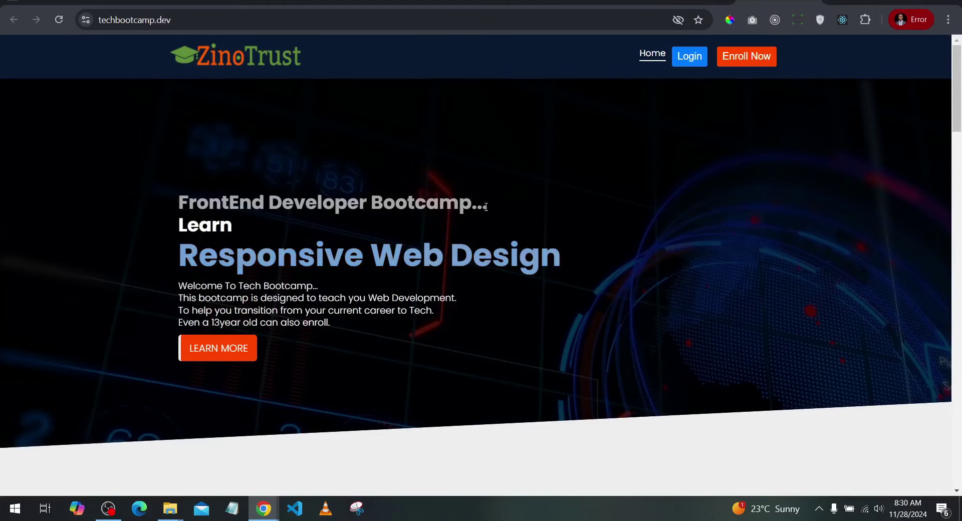
{"action": "scroll", "coordinate": [485, 206], "scroll_direction": "down", "scroll_amount": 5}
{"action": "scroll", "coordinate": [749, 193], "scroll_direction": "down", "scroll_amount": 6}
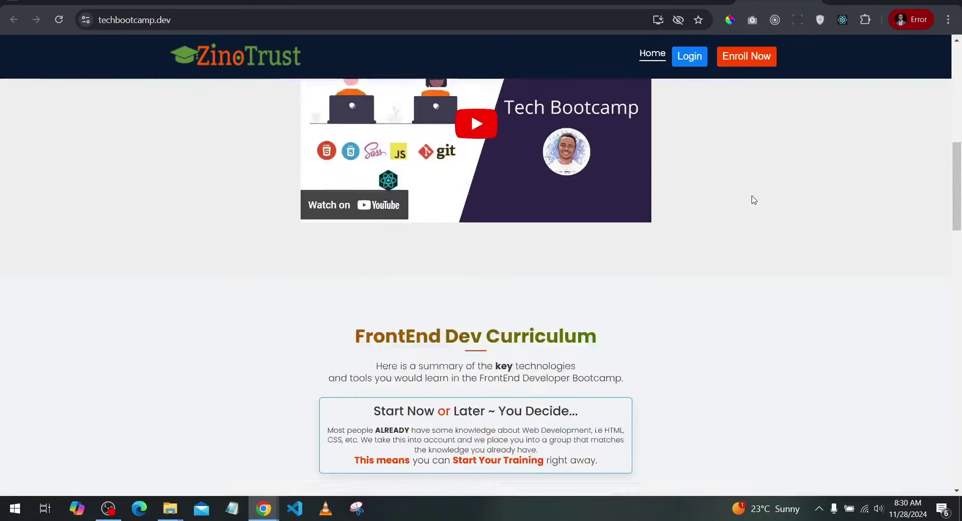
{"action": "scroll", "coordinate": [752, 199], "scroll_direction": "down", "scroll_amount": 18}
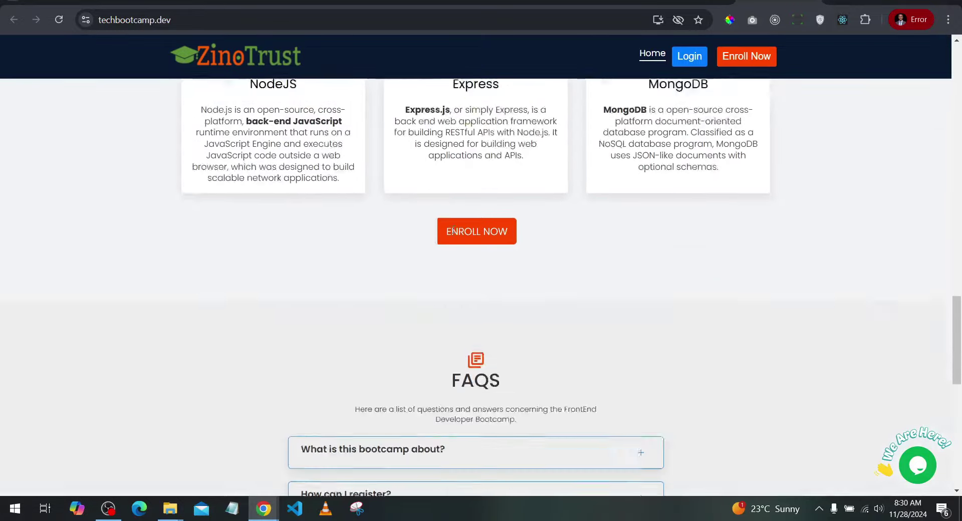
{"action": "scroll", "coordinate": [551, 216], "scroll_direction": "down", "scroll_amount": 7}
{"action": "scroll", "coordinate": [563, 217], "scroll_direction": "up", "scroll_amount": 12}
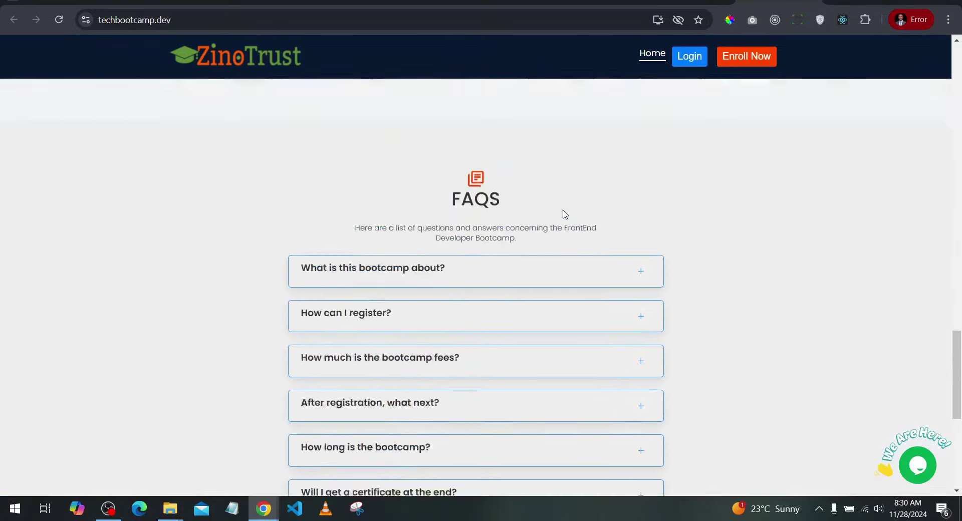
{"action": "scroll", "coordinate": [517, 213], "scroll_direction": "up", "scroll_amount": 15}
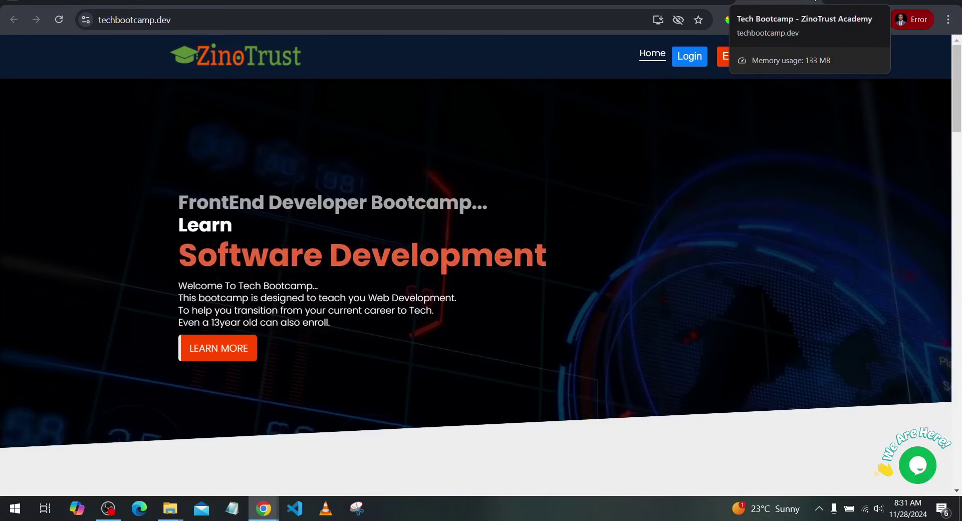
{"action": "left_click", "coordinate": [743, 2]}
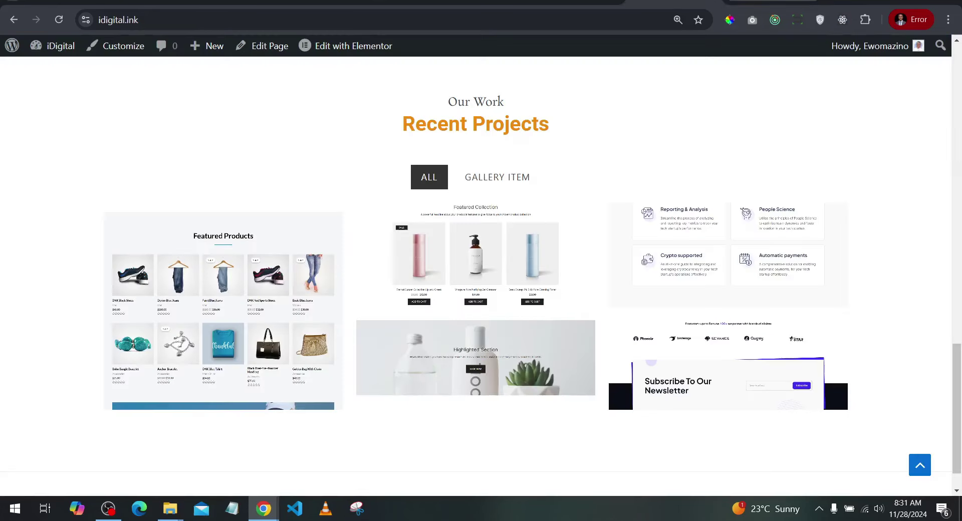
{"action": "left_click", "coordinate": [666, 3]}
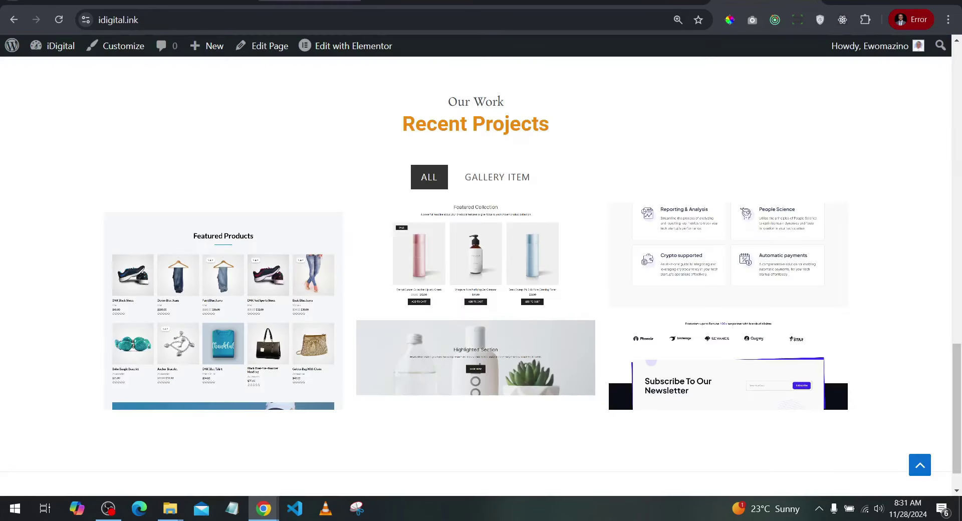
Step: Below Recent Projects, add a Flexbox container with a 25/50/25 three-column structure
{"action": "key", "text": "ctrl+Tab"}
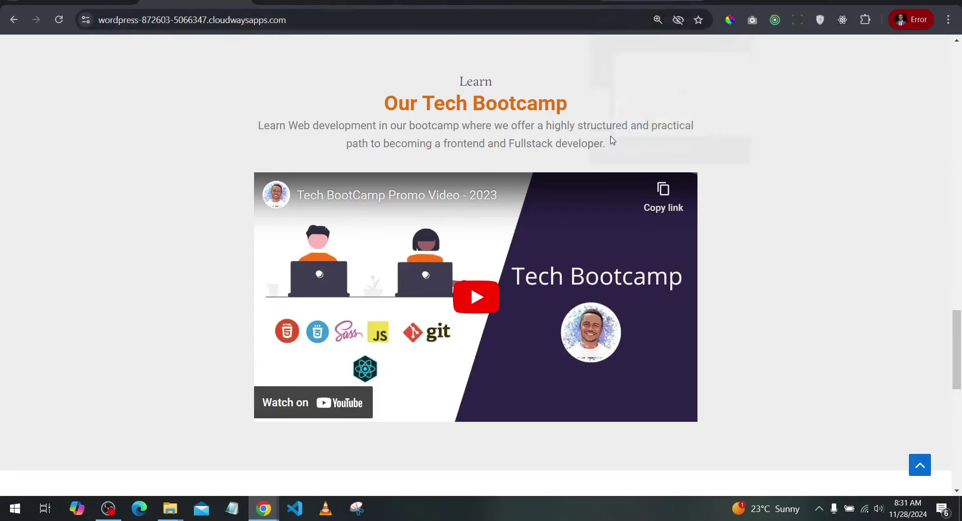
{"action": "scroll", "coordinate": [500, 118], "scroll_direction": "up", "scroll_amount": 3}
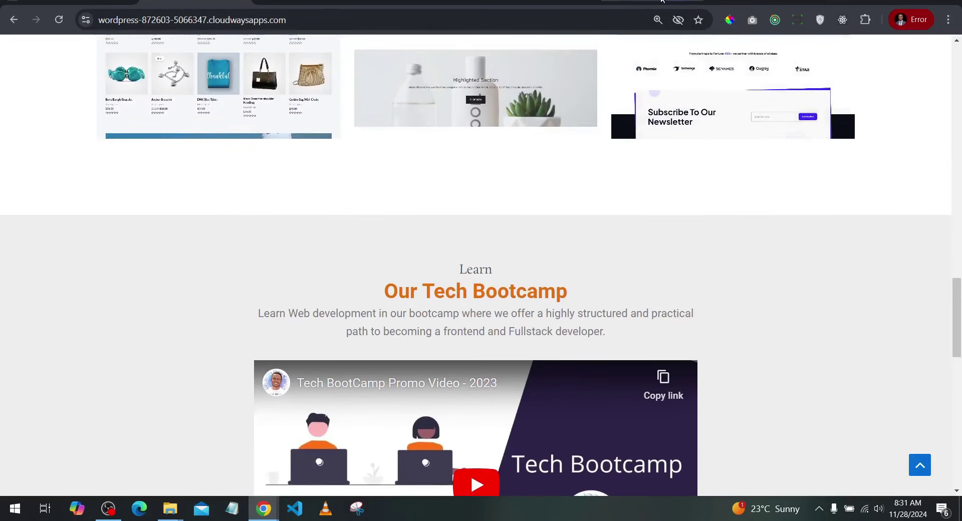
{"action": "left_click", "coordinate": [694, 4]}
{"action": "scroll", "coordinate": [583, 269], "scroll_direction": "down", "scroll_amount": 3}
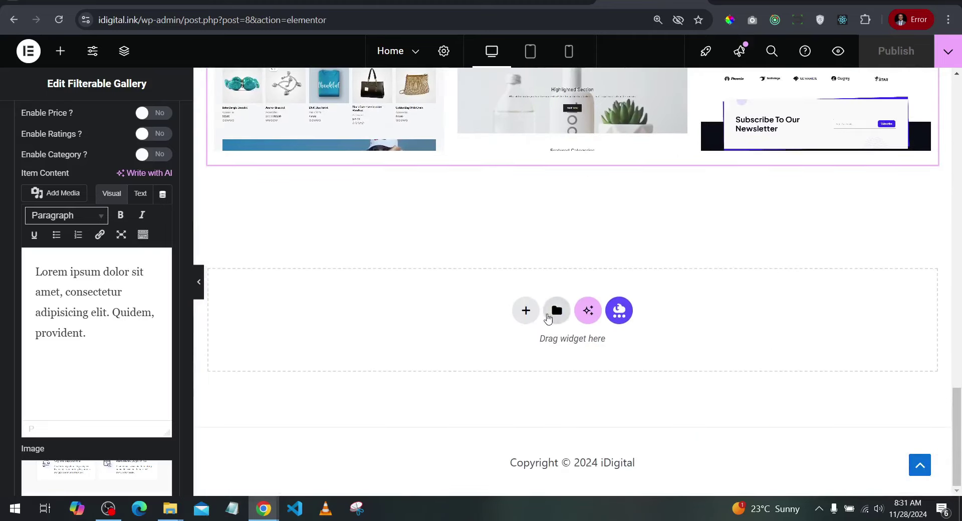
{"action": "left_click", "coordinate": [524, 310]}
{"action": "left_click", "coordinate": [526, 359]}
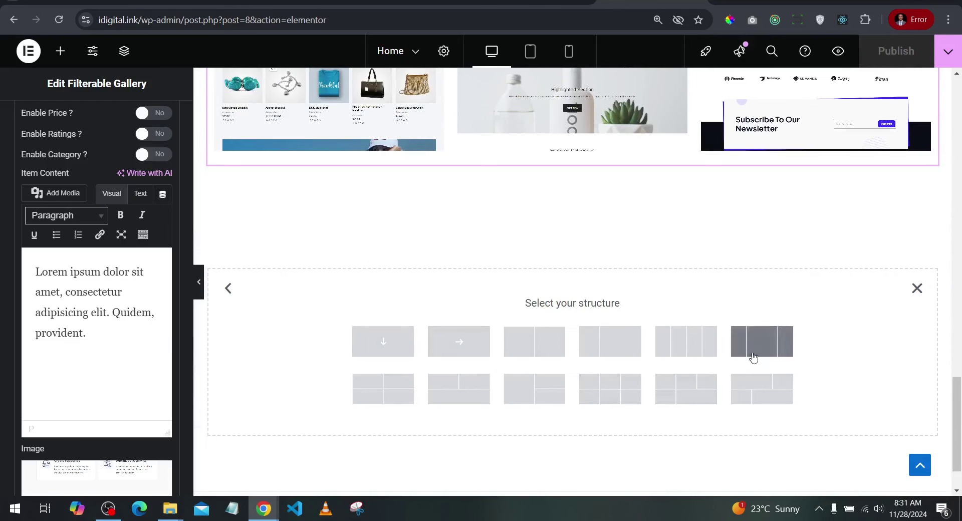
{"action": "left_click", "coordinate": [768, 347]}
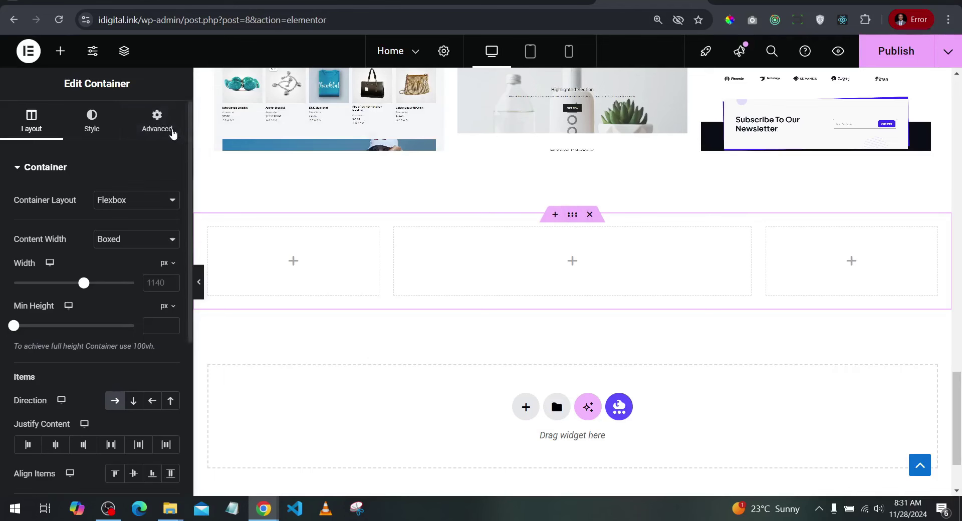
Step: Give the new section unlinked padding of 50 at top and bottom
{"action": "left_click", "coordinate": [150, 117]}
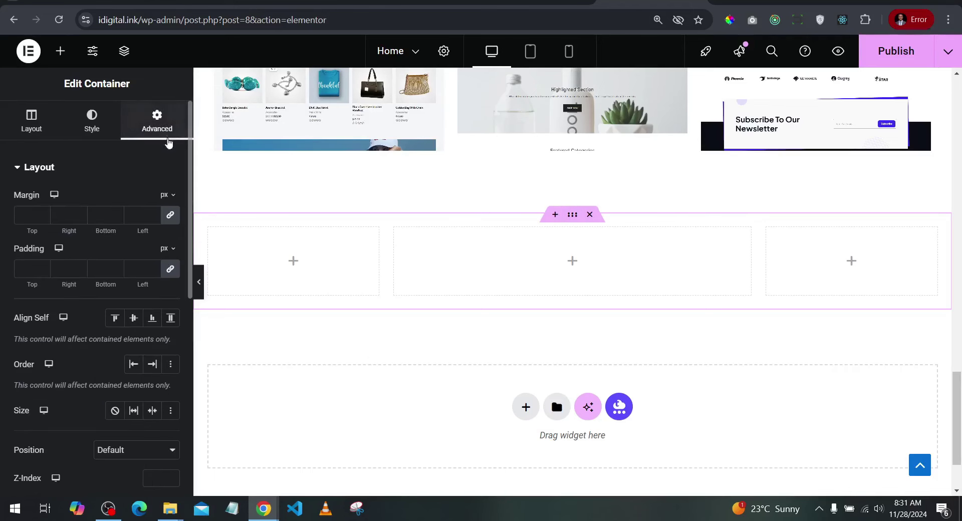
{"action": "left_click", "coordinate": [170, 269]}
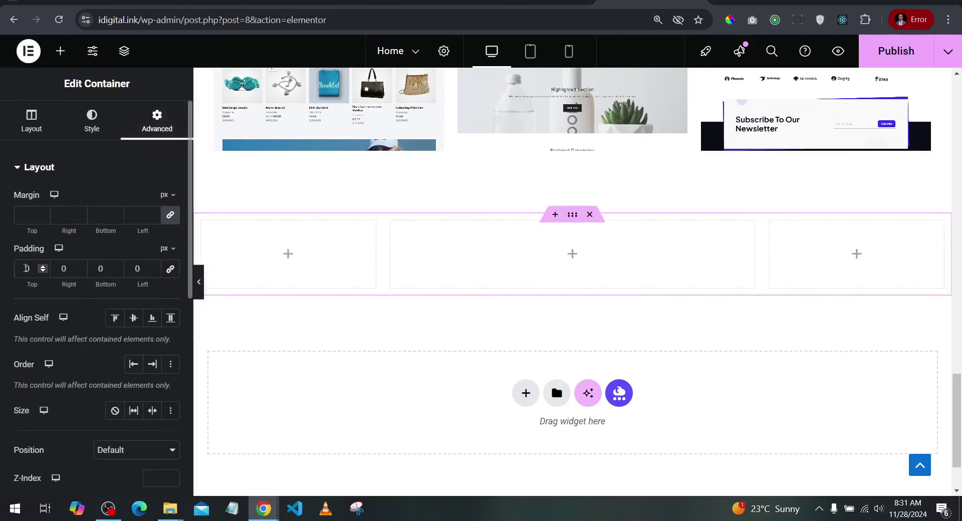
{"action": "type", "text": "50"}
{"action": "key", "text": "Tab"}
{"action": "key", "text": "Tab"}
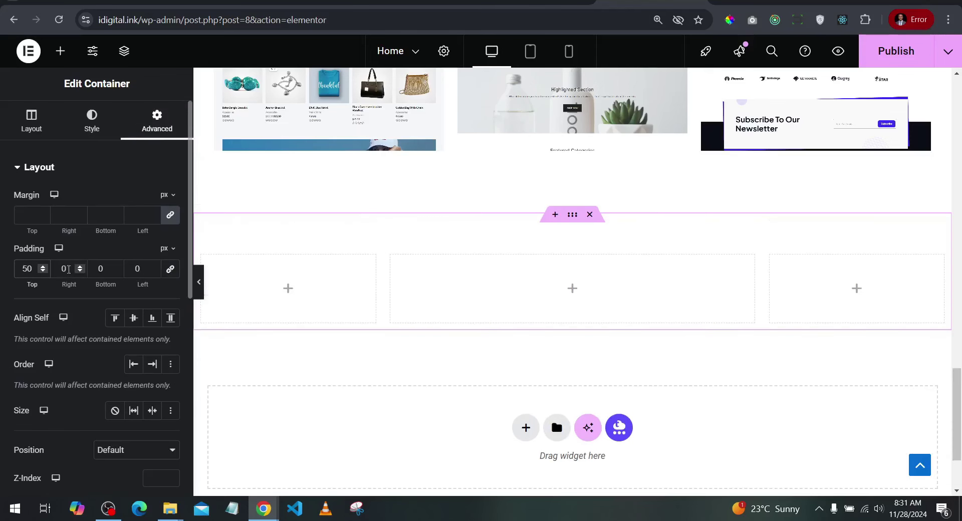
{"action": "type", "text": "50"}
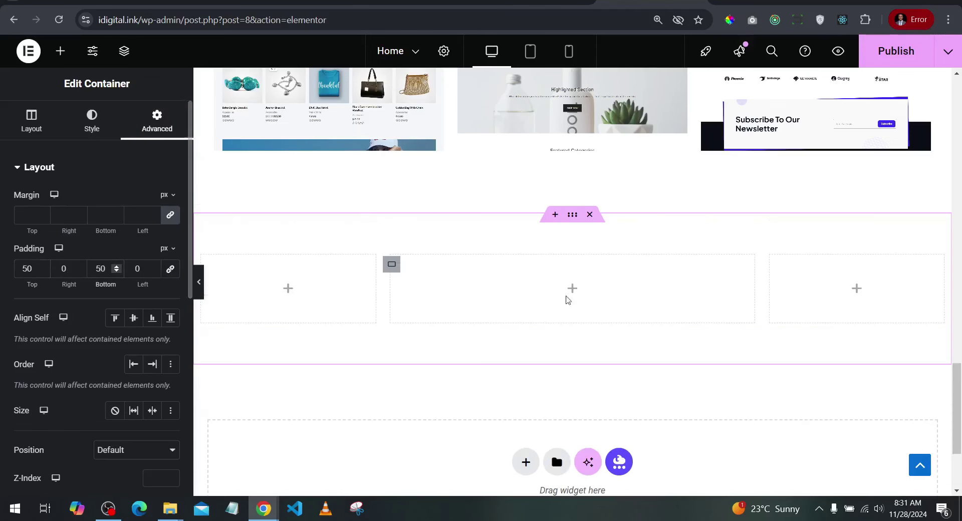
Step: Set the section's classic background colour to #eee
{"action": "left_click", "coordinate": [92, 124]}
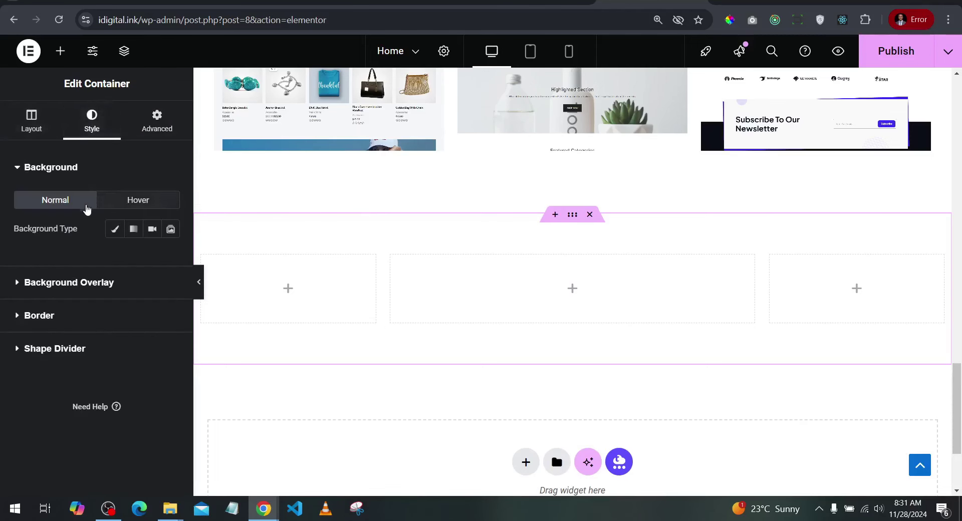
{"action": "left_click", "coordinate": [114, 230]}
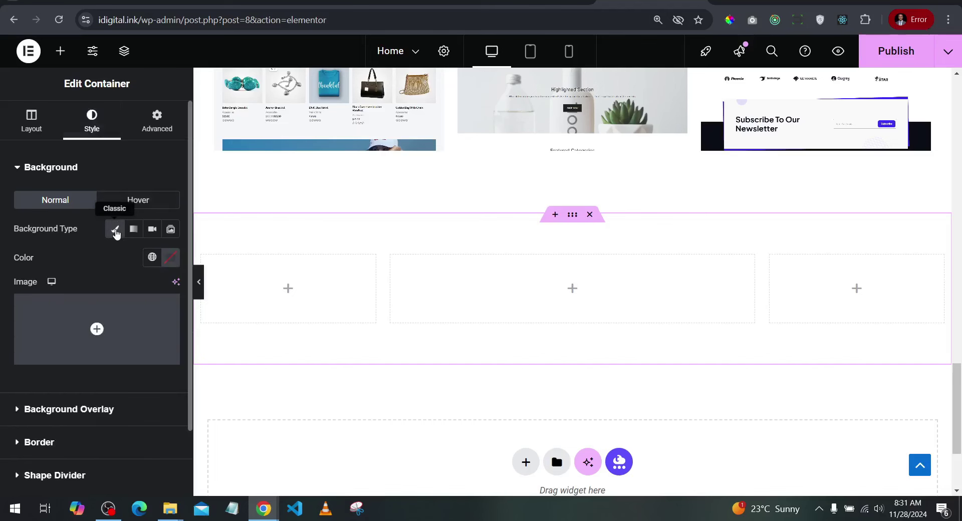
{"action": "left_click", "coordinate": [170, 258]}
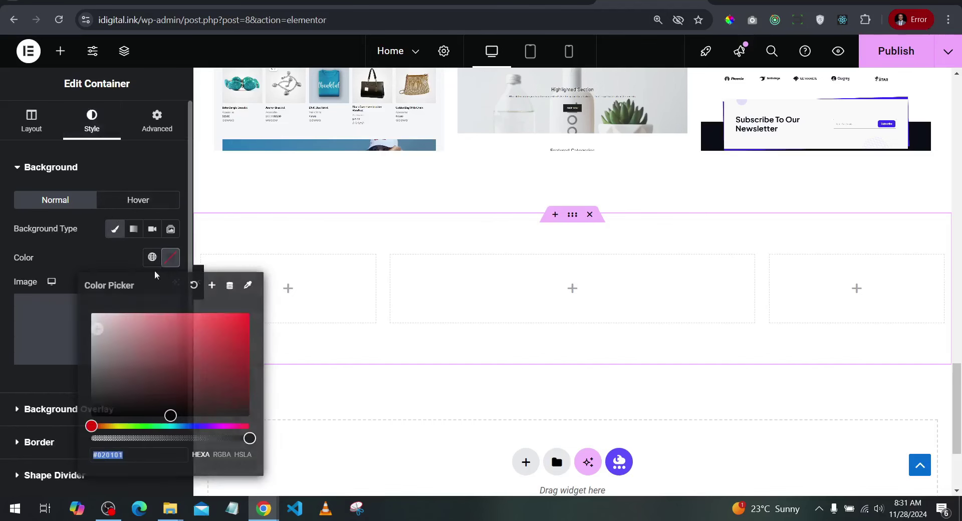
{"action": "left_click", "coordinate": [134, 455]}
{"action": "key", "text": "BackSpace"}
{"action": "key", "text": "BackSpace"}
{"action": "key", "text": "BackSpace"}
{"action": "key", "text": "BackSpace"}
{"action": "key", "text": "BackSpace"}
{"action": "key", "text": "BackSpace"}
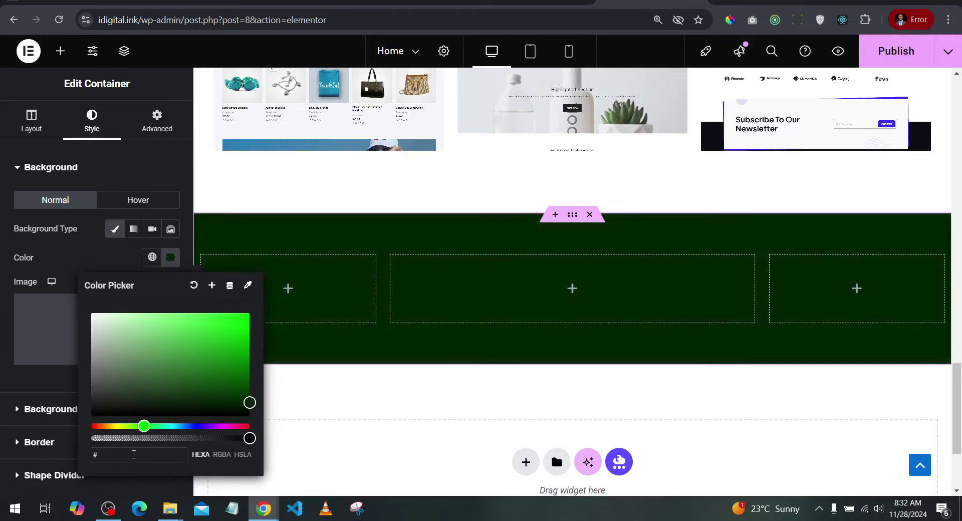
{"action": "type", "text": "eee"}
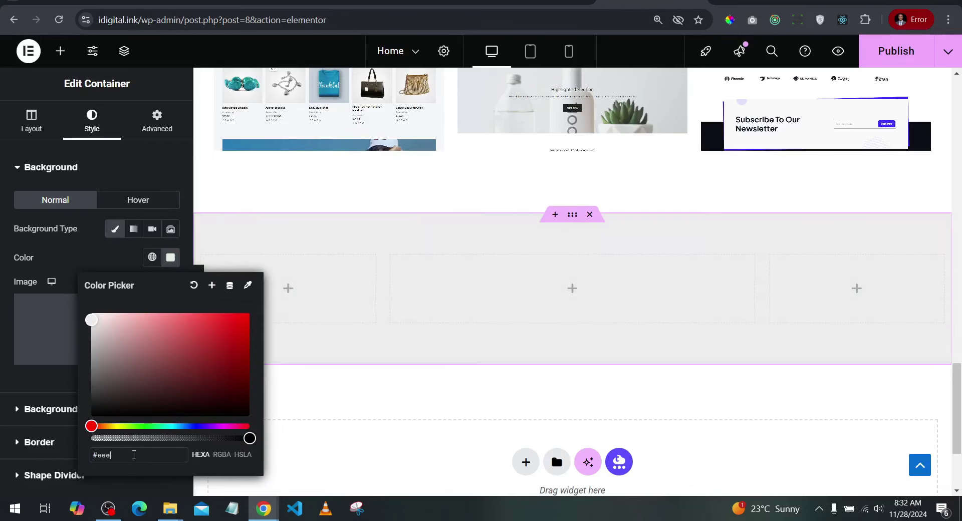
{"action": "left_click", "coordinate": [561, 399]}
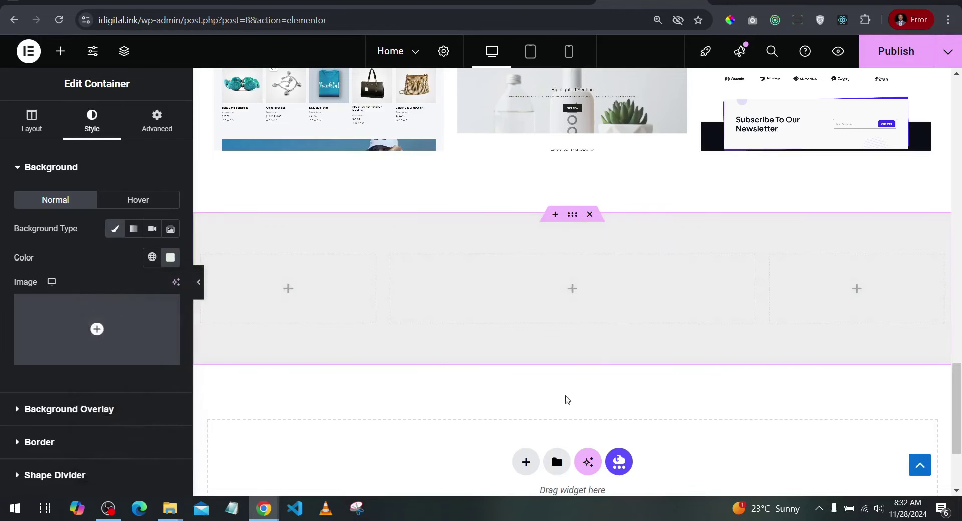
Step: Compare with the live site's bootcamp section, then copy the Our Services container
{"action": "left_click", "coordinate": [217, 2]}
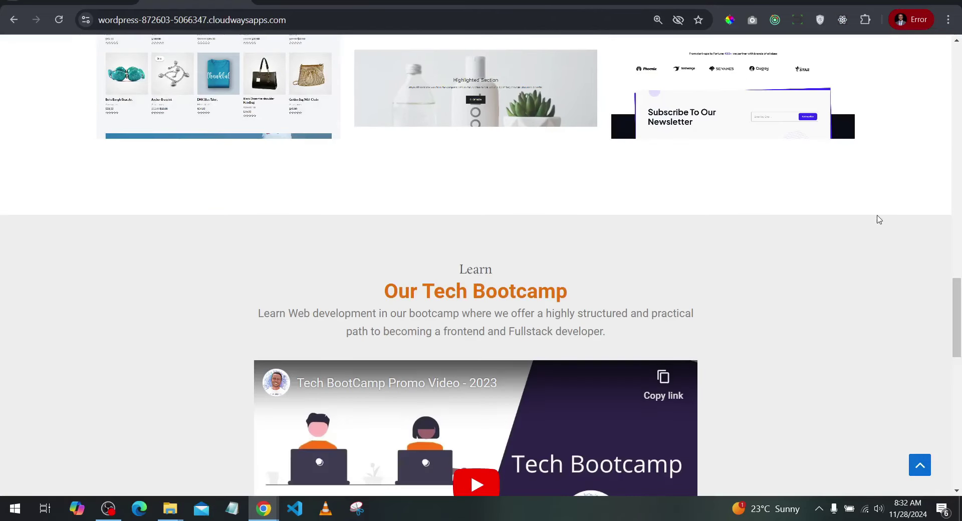
{"action": "left_click", "coordinate": [652, 4]}
{"action": "scroll", "coordinate": [566, 228], "scroll_direction": "up", "scroll_amount": 3}
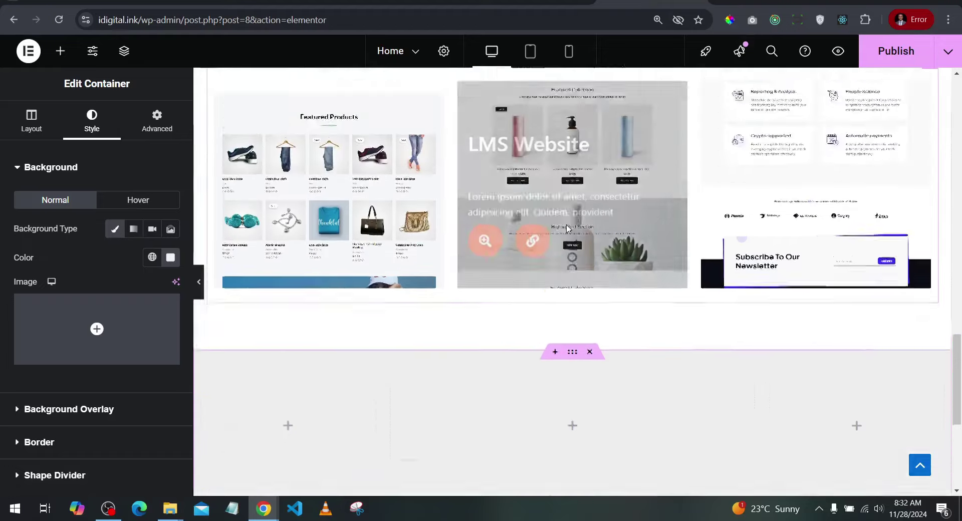
{"action": "scroll", "coordinate": [567, 228], "scroll_direction": "up", "scroll_amount": 15}
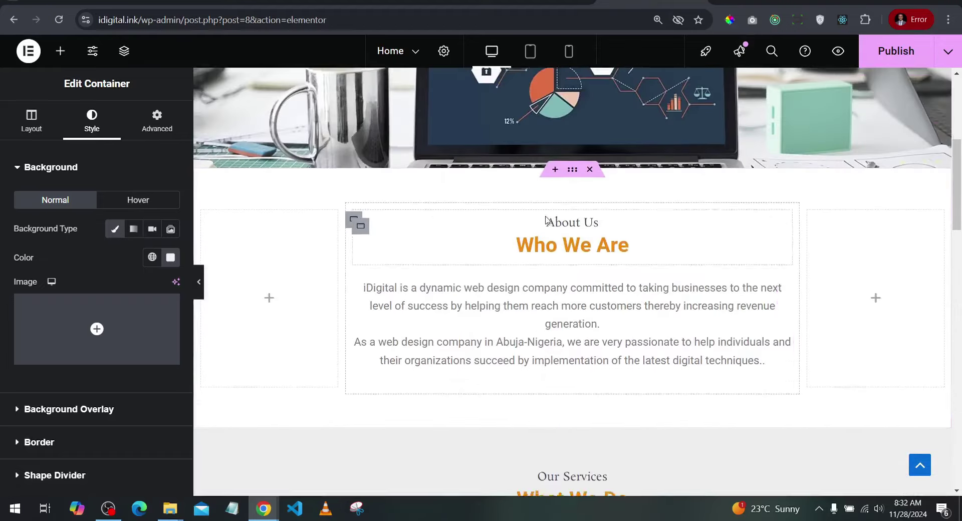
{"action": "scroll", "coordinate": [545, 220], "scroll_direction": "down", "scroll_amount": 5}
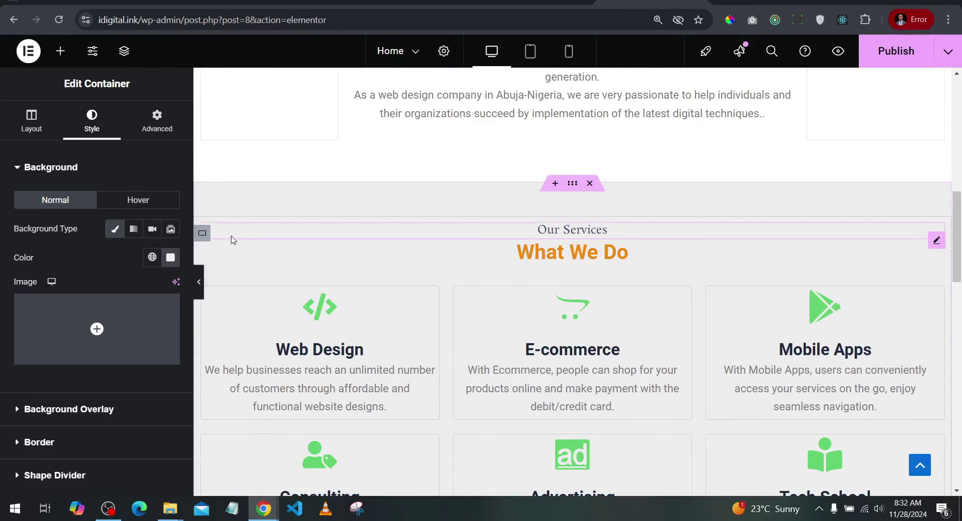
{"action": "right_click", "coordinate": [203, 237]}
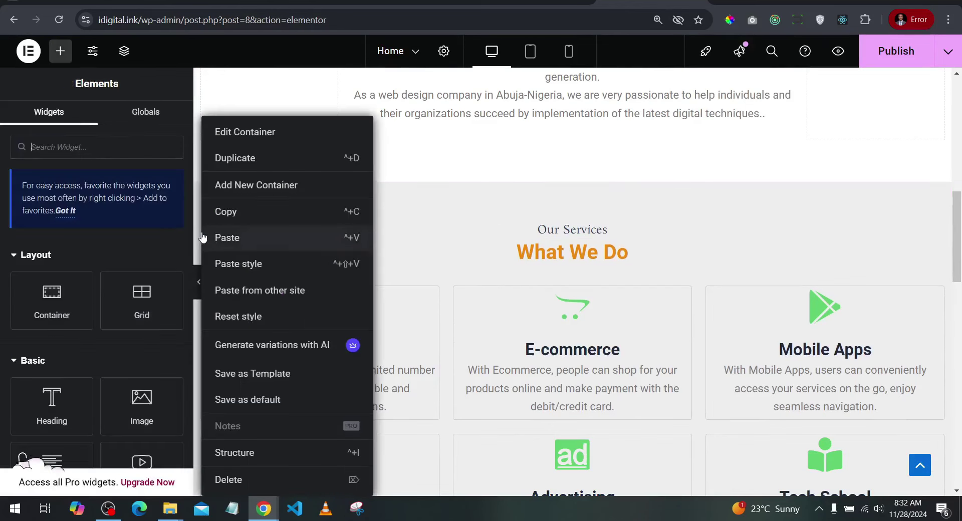
{"action": "left_click", "coordinate": [236, 217]}
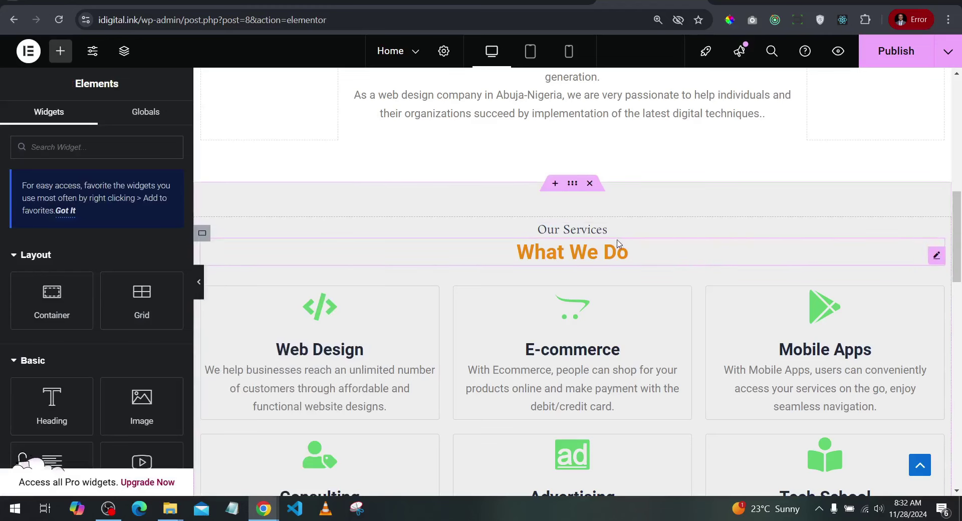
{"action": "scroll", "coordinate": [619, 243], "scroll_direction": "up", "scroll_amount": 1}
{"action": "scroll", "coordinate": [619, 243], "scroll_direction": "down", "scroll_amount": 7}
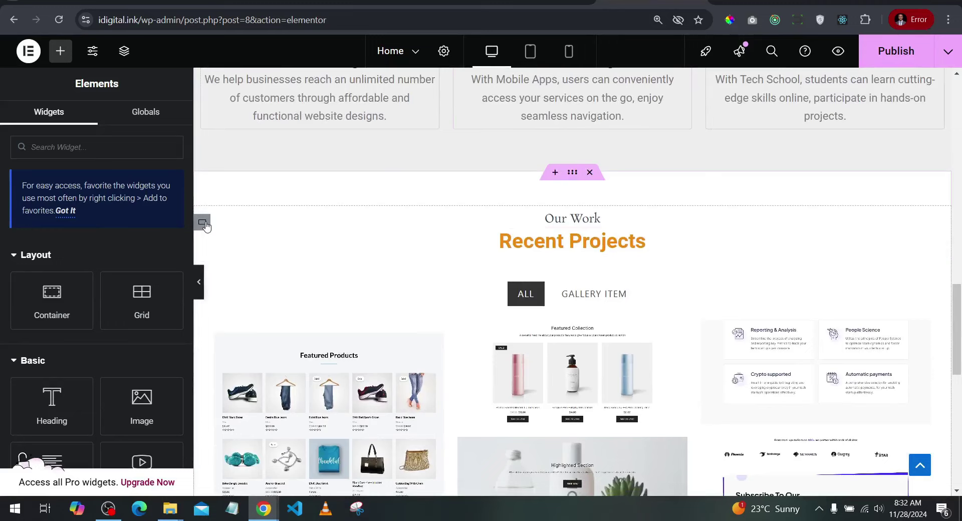
{"action": "right_click", "coordinate": [203, 223]}
Step: Paste the copied Recent Projects block into the middle column and delete its project gallery
{"action": "left_click", "coordinate": [254, 214]}
{"action": "scroll", "coordinate": [403, 233], "scroll_direction": "down", "scroll_amount": 1}
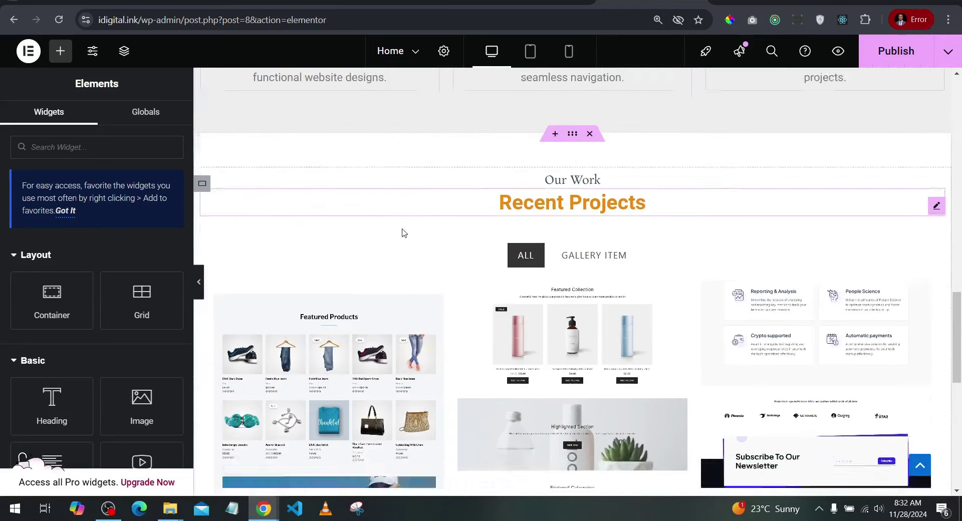
{"action": "scroll", "coordinate": [404, 233], "scroll_direction": "down", "scroll_amount": 10}
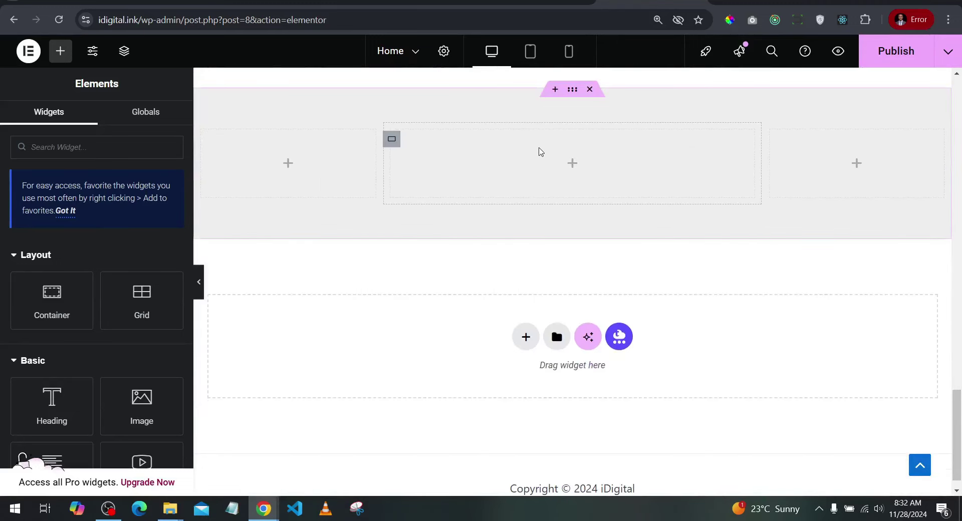
{"action": "right_click", "coordinate": [539, 152]}
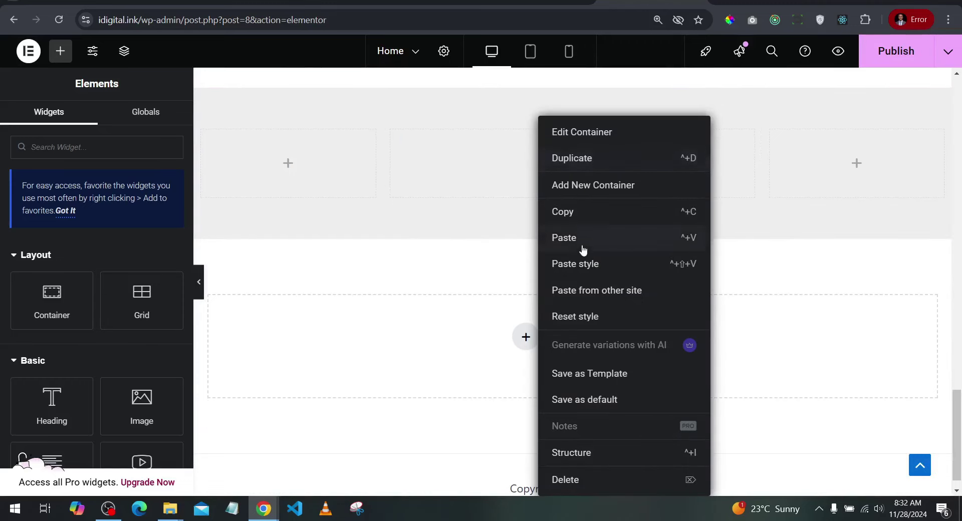
{"action": "key", "text": "ctrl+v"}
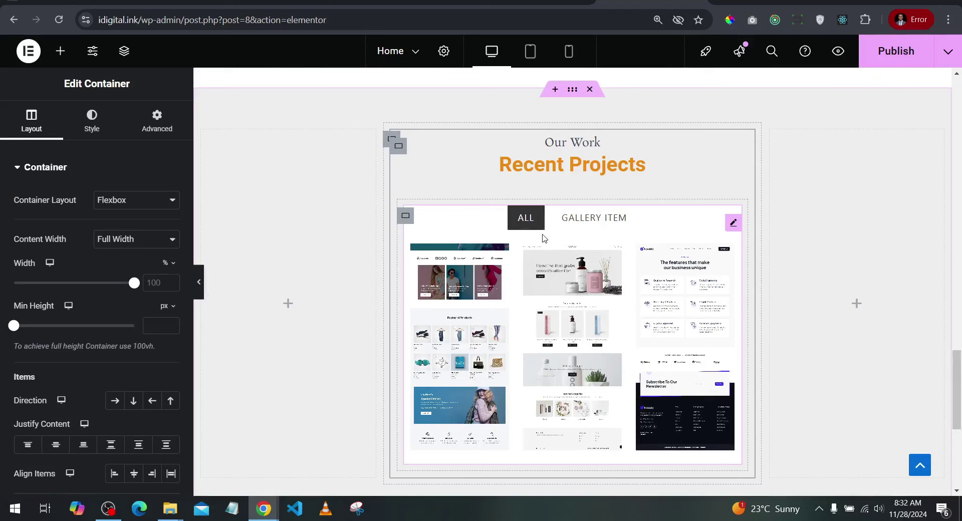
{"action": "right_click", "coordinate": [405, 217]}
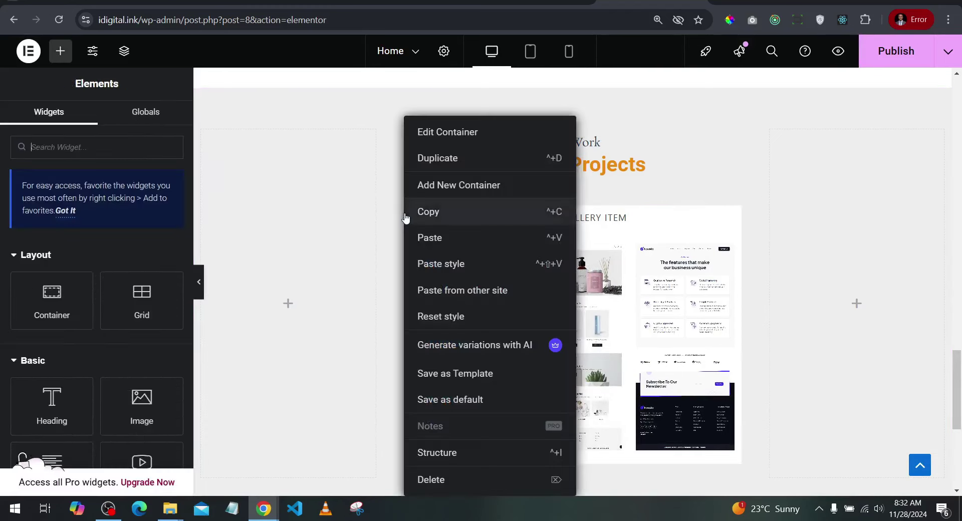
{"action": "left_click", "coordinate": [431, 480]}
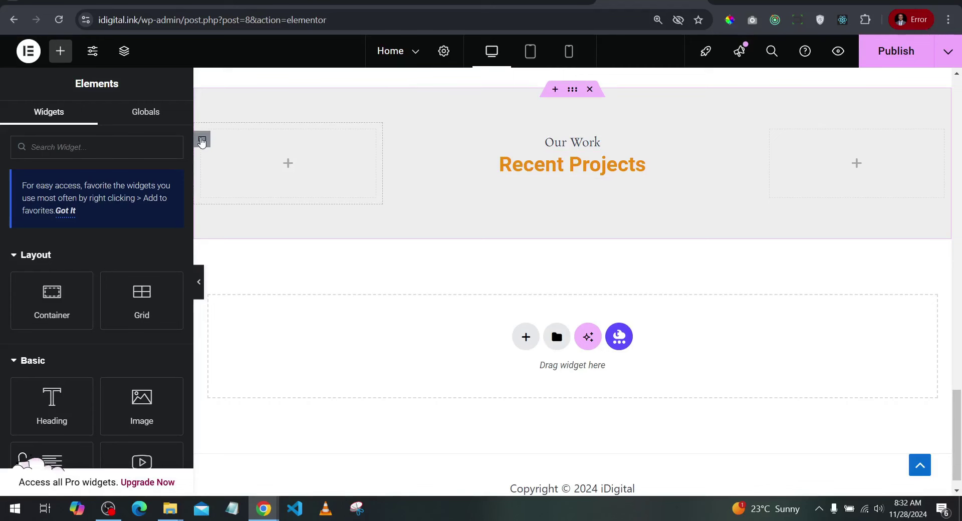
Step: Make the left and right columns 20% wide and the middle column 60%
{"action": "left_click", "coordinate": [202, 142]}
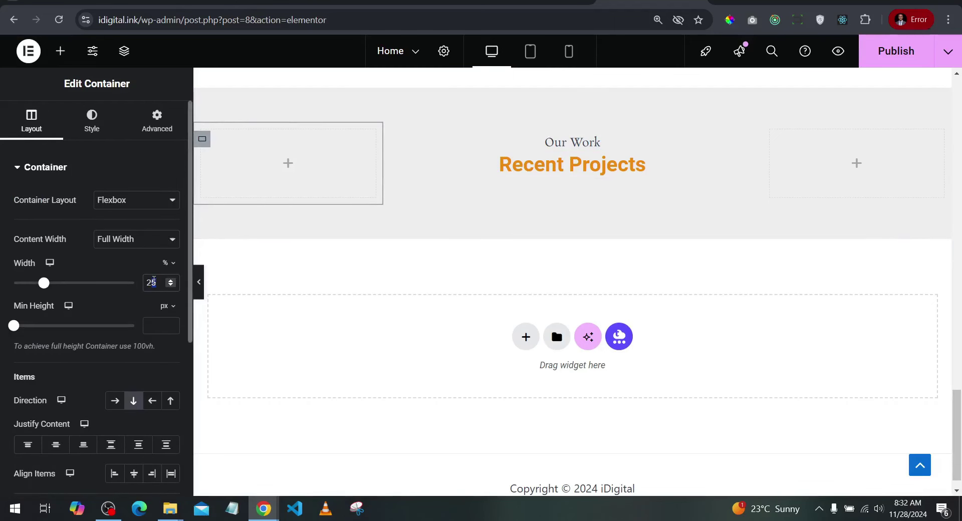
{"action": "type", "text": "0"}
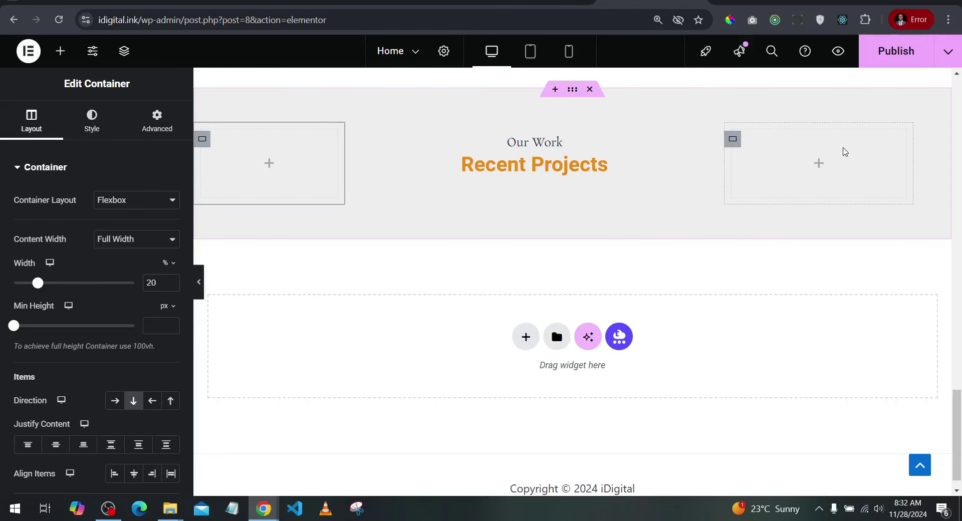
{"action": "left_click", "coordinate": [733, 142]}
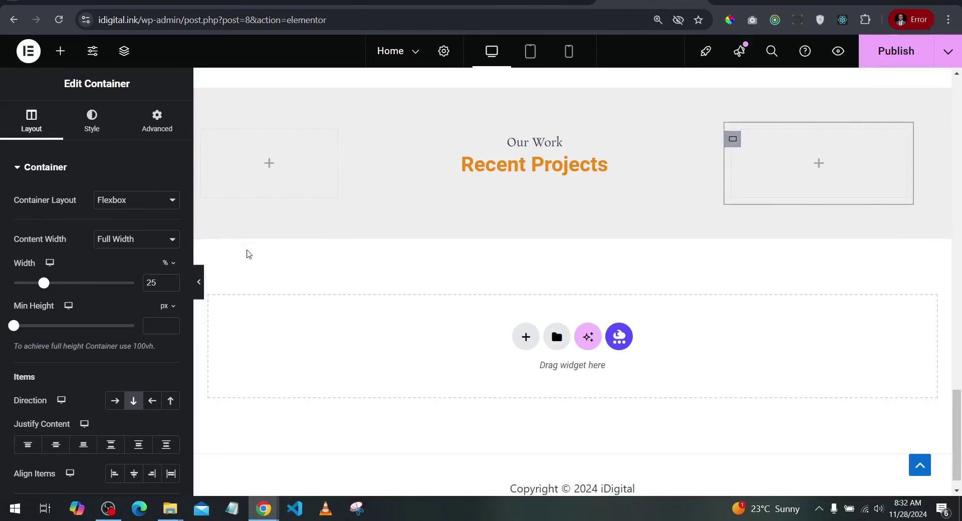
{"action": "left_click", "coordinate": [161, 277]}
{"action": "key", "text": "BackSpace"}
{"action": "type", "text": "0"}
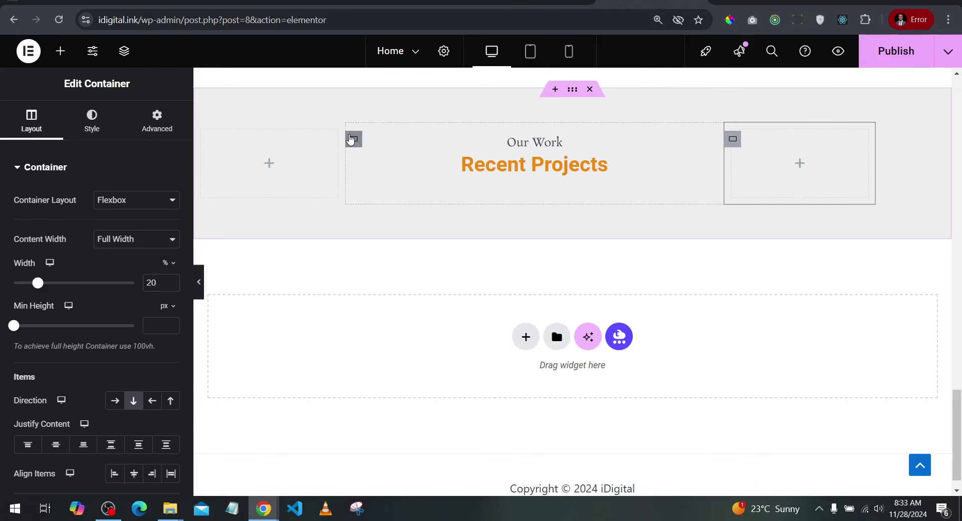
{"action": "left_click", "coordinate": [352, 138]}
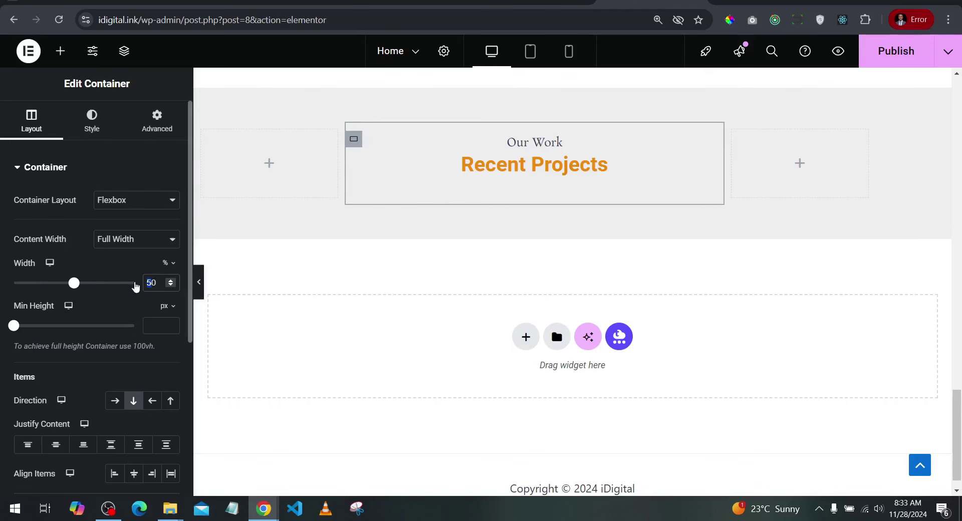
{"action": "type", "text": "60"}
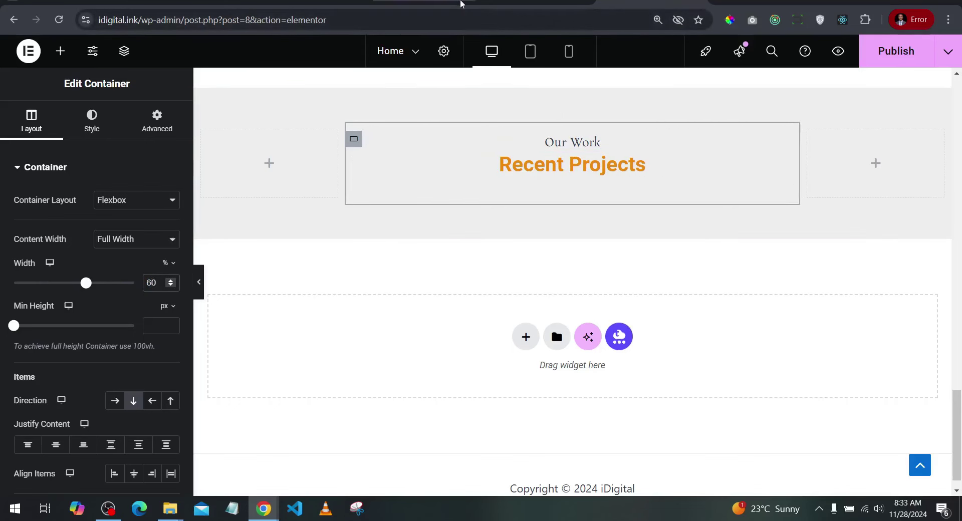
Step: Copy the bootcamp description from the live site and add a Text Editor widget under the heading
{"action": "left_click", "coordinate": [200, 4]}
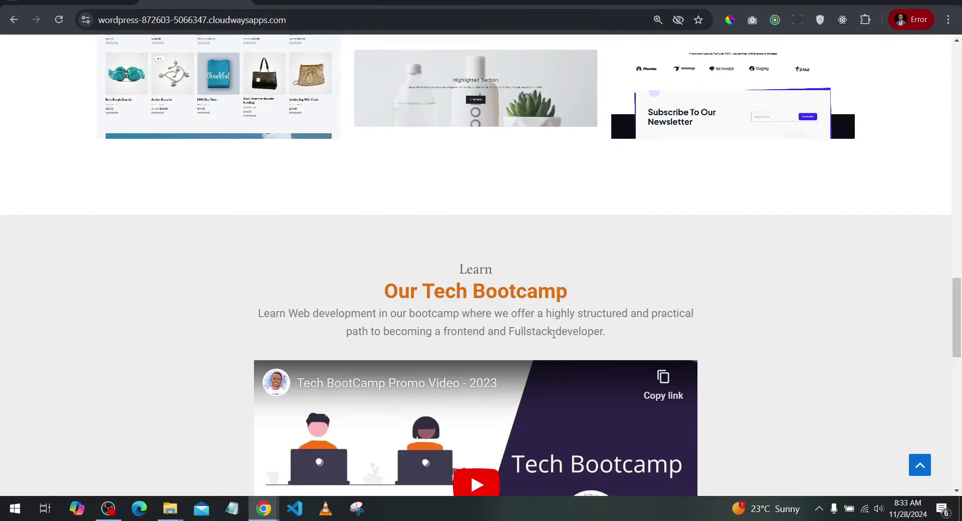
{"action": "left_click_drag", "start_coordinate": [614, 335], "coordinate": [254, 316]}
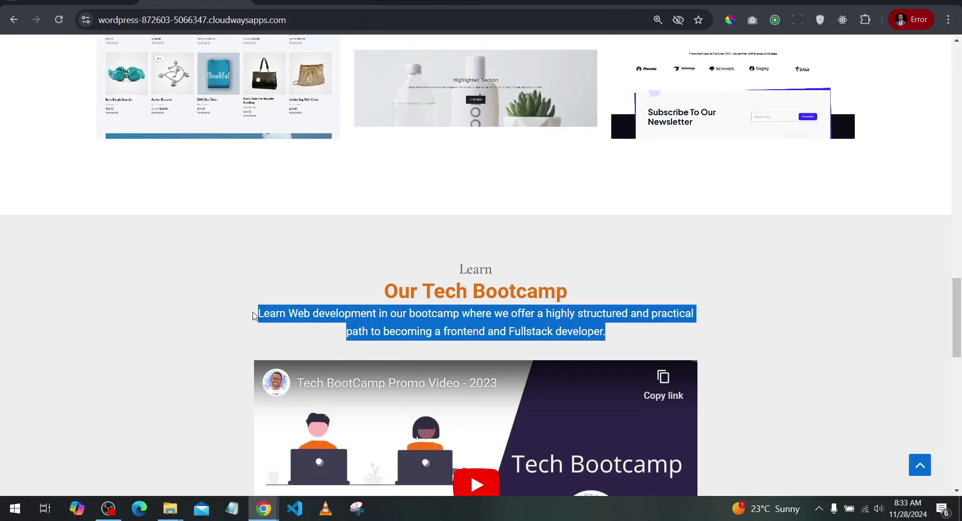
{"action": "left_click", "coordinate": [654, 3]}
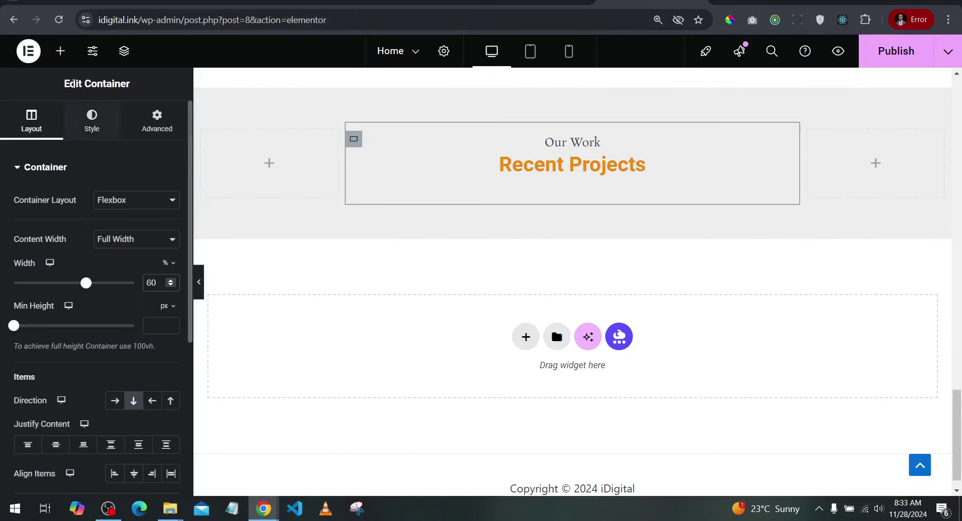
{"action": "left_click", "coordinate": [62, 53]}
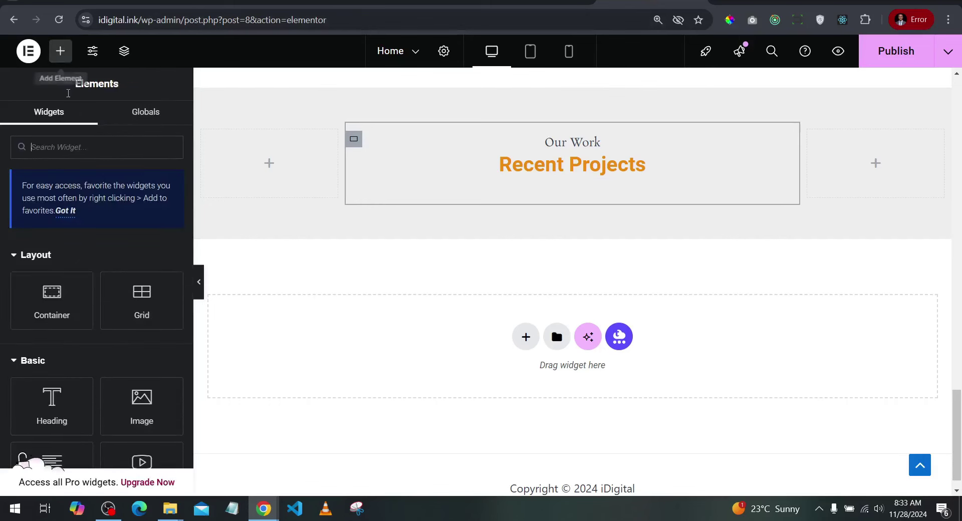
{"action": "scroll", "coordinate": [52, 321], "scroll_direction": "down", "scroll_amount": 2}
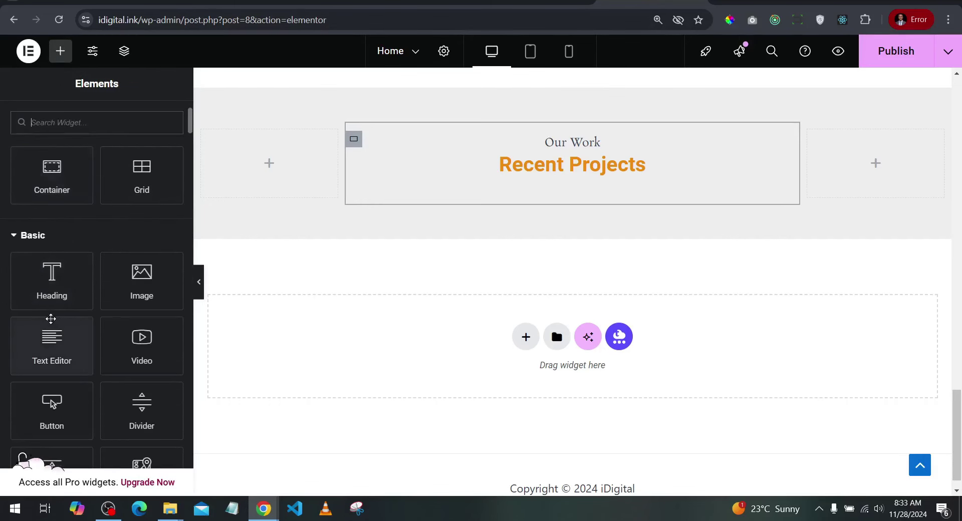
{"action": "left_click_drag", "start_coordinate": [61, 342], "coordinate": [543, 181]}
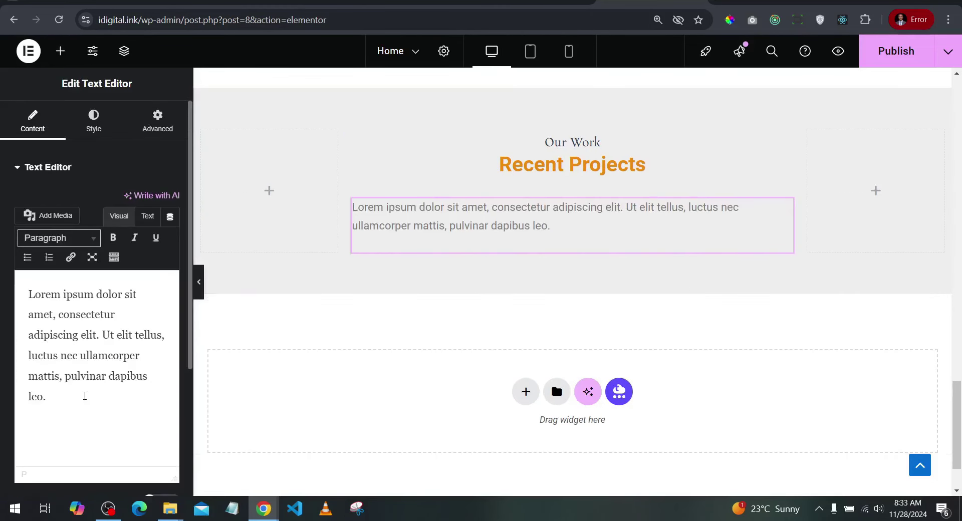
Step: Replace the Lorem ipsum text with the bootcamp description and centre-align it
{"action": "key", "text": "ctrl+a"}
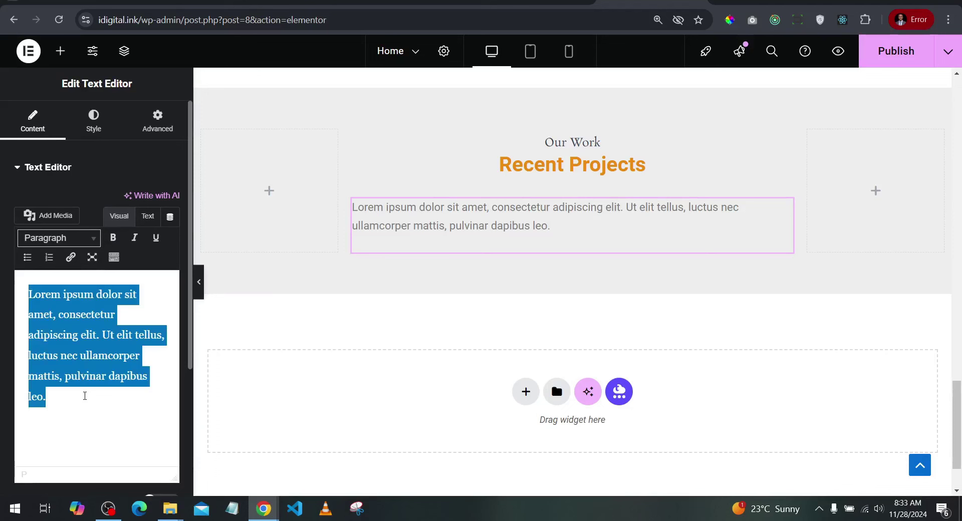
{"action": "key", "text": "ctrl+Tab"}
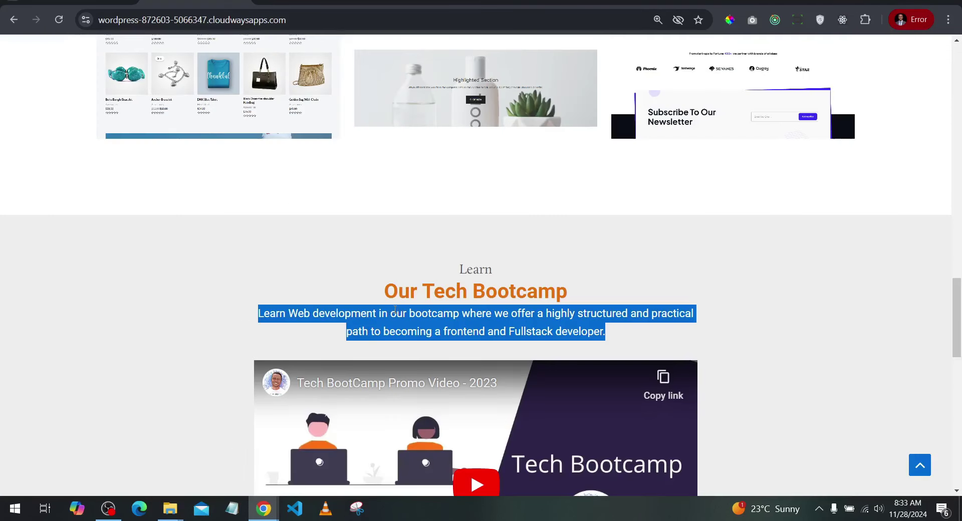
{"action": "left_click", "coordinate": [714, 2]}
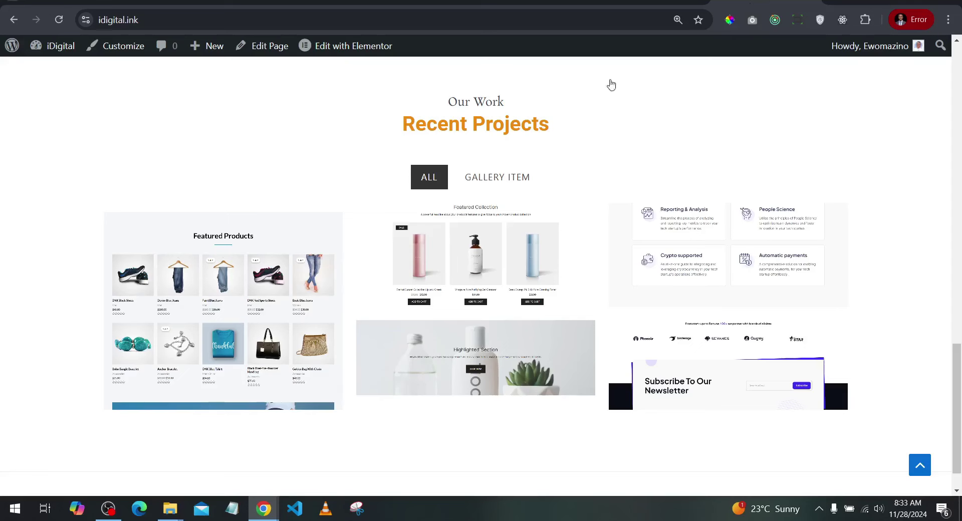
{"action": "left_click", "coordinate": [651, 2]}
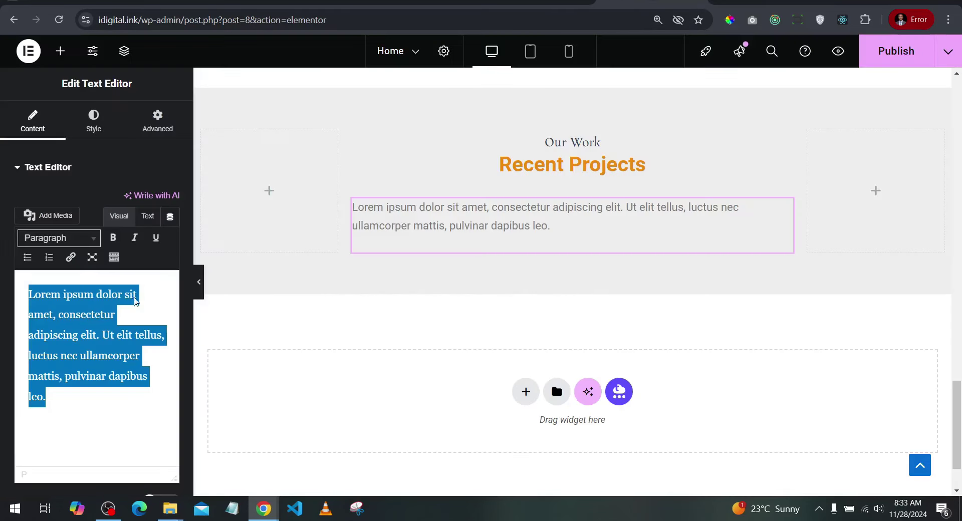
{"action": "left_click", "coordinate": [65, 404]}
{"action": "key", "text": "ctrl+a"}
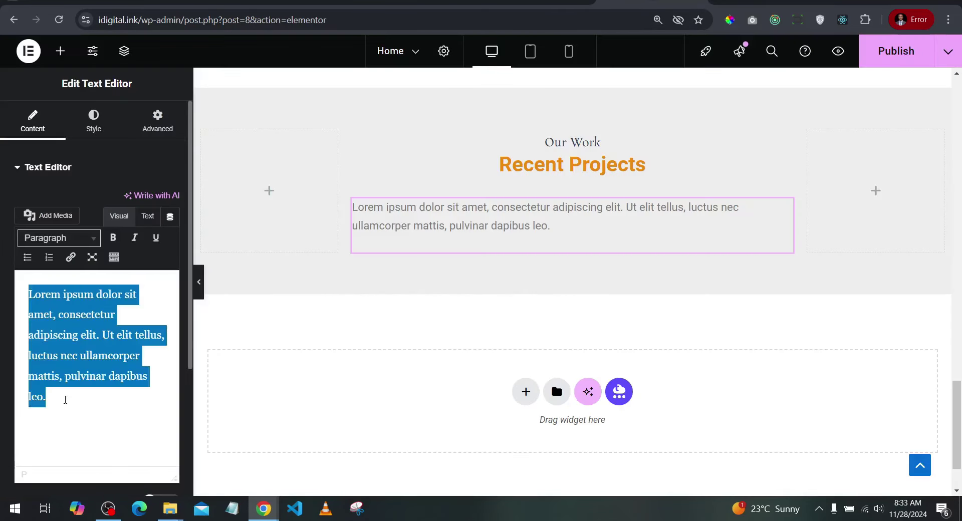
{"action": "type", "text": "Learn Web development in our bootcamp where we offer a highly structured and practical path to becoming a frontend and Fullstack developer."}
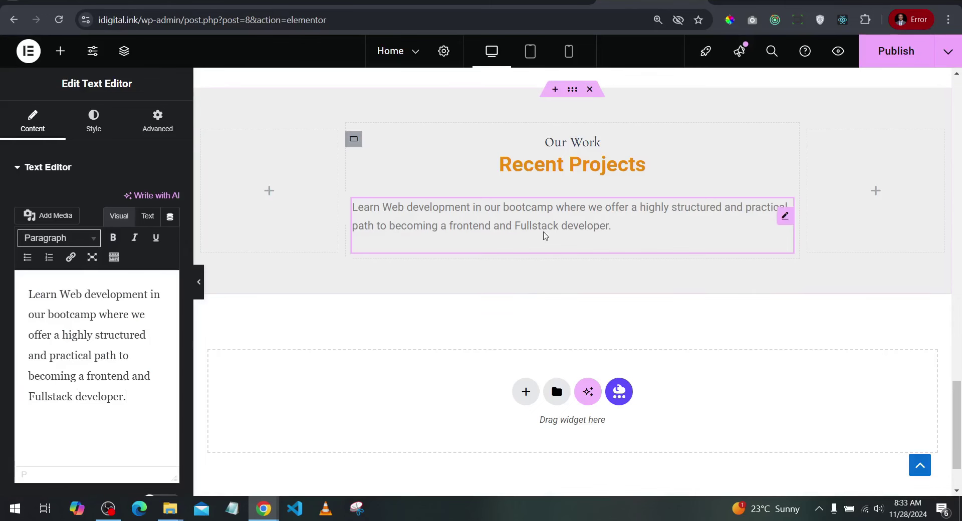
{"action": "left_click", "coordinate": [94, 121]}
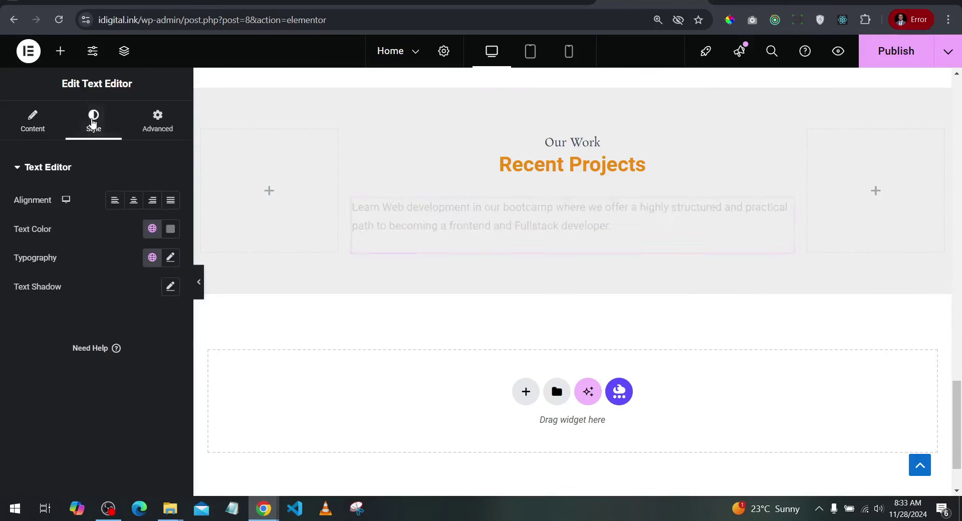
{"action": "left_click", "coordinate": [133, 200]}
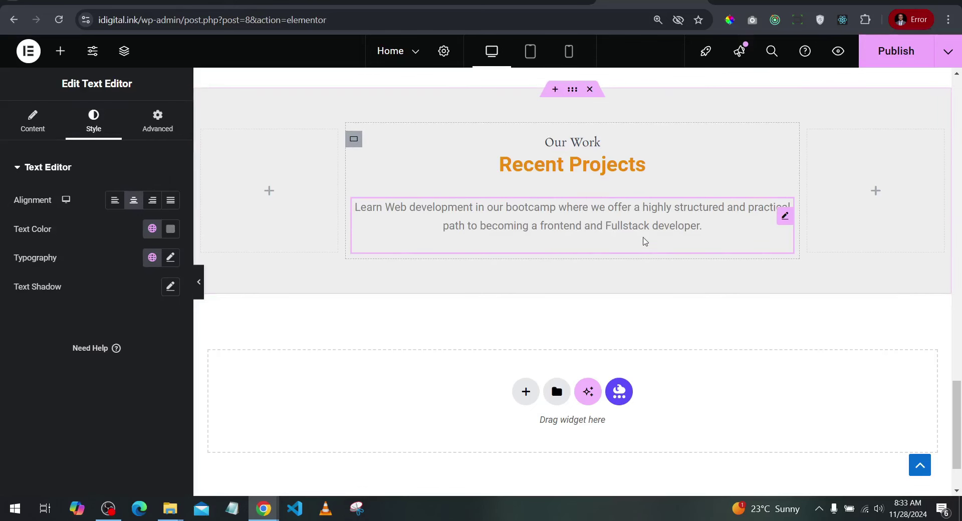
Step: Add a Video widget, found by searching 'video', below the description paragraph
{"action": "left_click", "coordinate": [61, 51]}
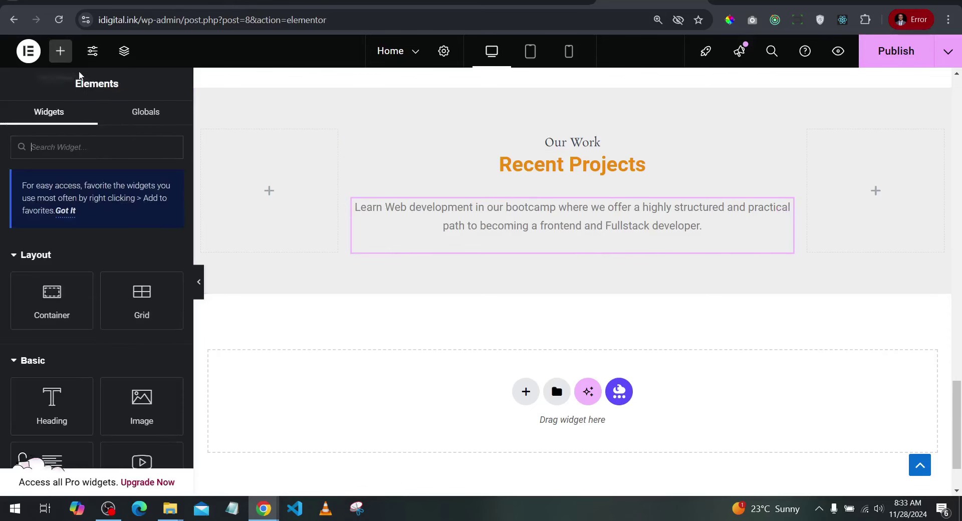
{"action": "left_click", "coordinate": [82, 147]}
{"action": "type", "text": "video"}
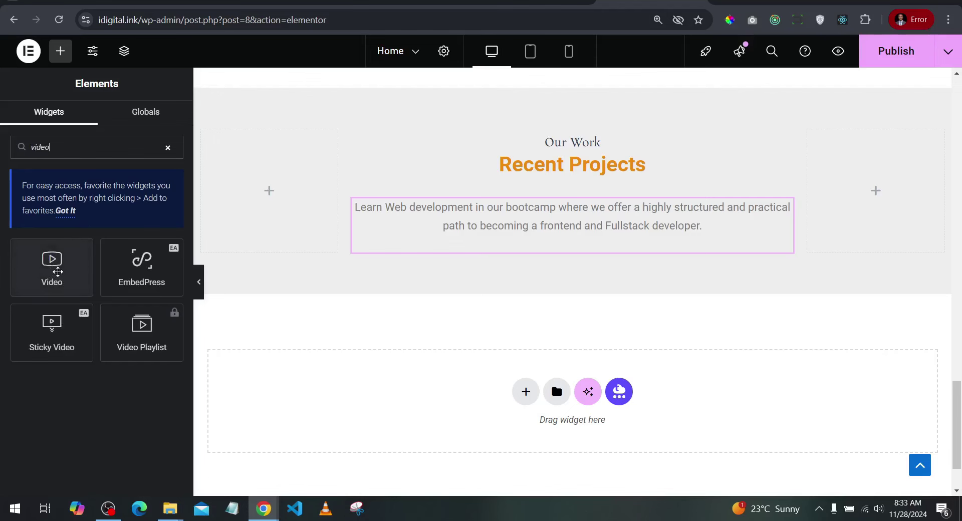
{"action": "left_click_drag", "start_coordinate": [44, 257], "coordinate": [511, 235]}
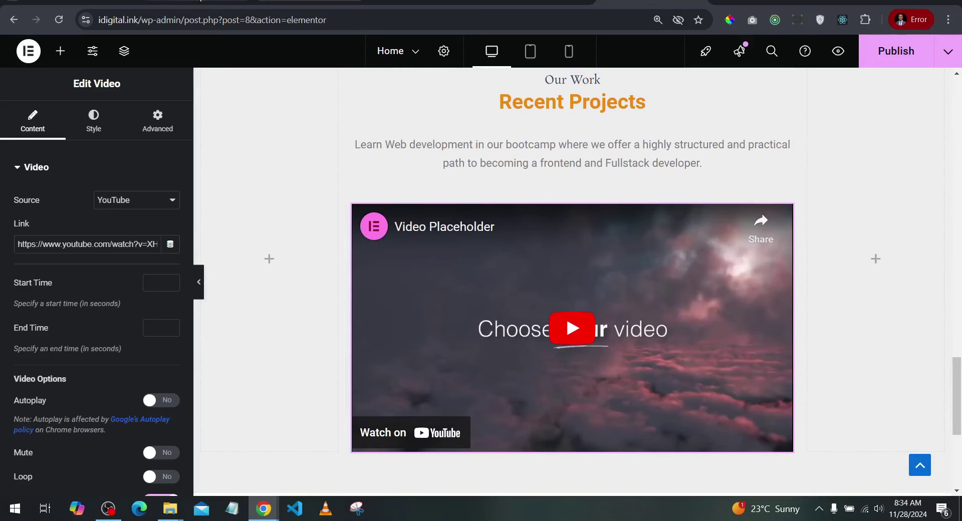
Step: Set the video link to the Tech BootCamp Promo Video - 2023 YouTube URL from the live site
{"action": "left_click", "coordinate": [152, 1]}
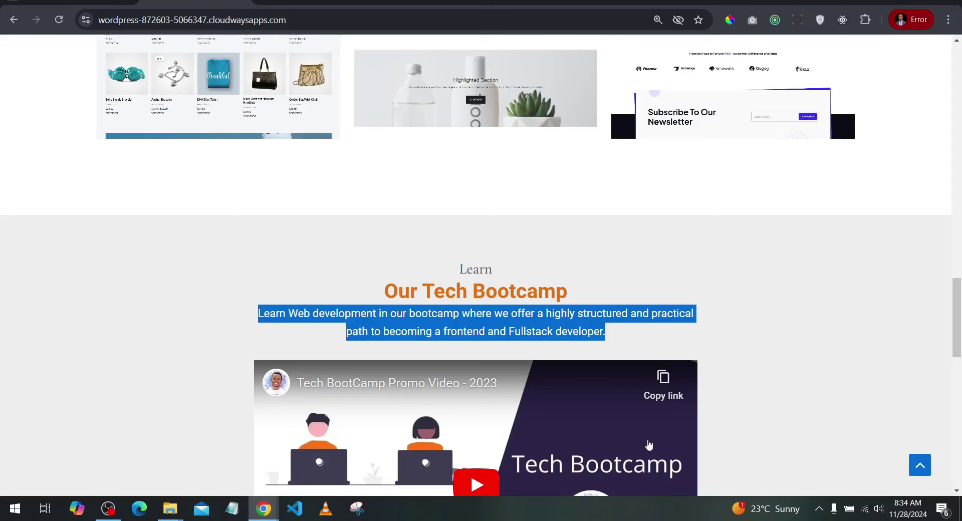
{"action": "left_click", "coordinate": [664, 385]}
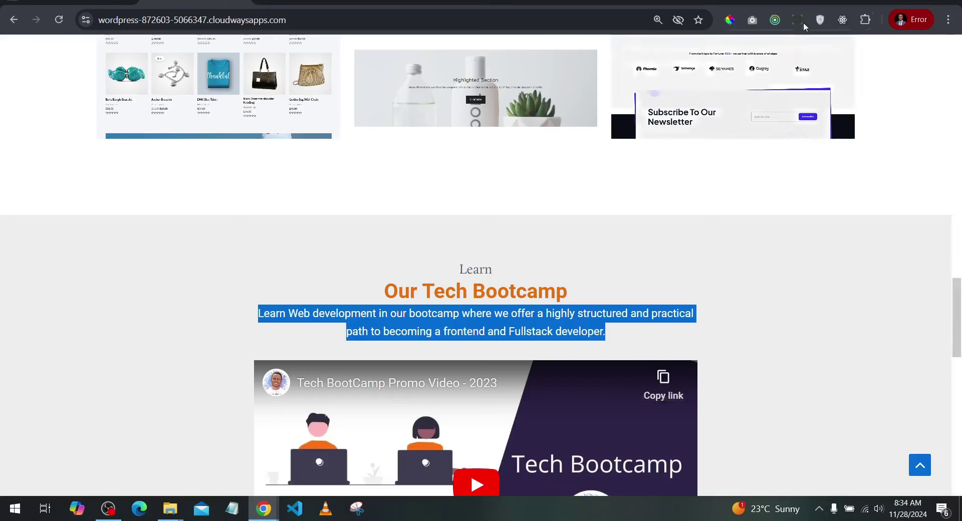
{"action": "left_click", "coordinate": [667, 1]}
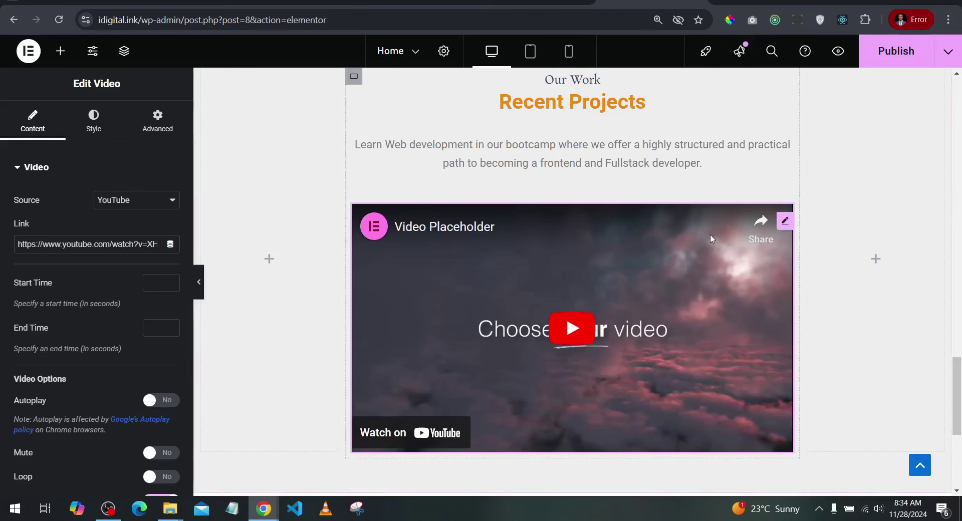
{"action": "triple_click", "coordinate": [70, 243]}
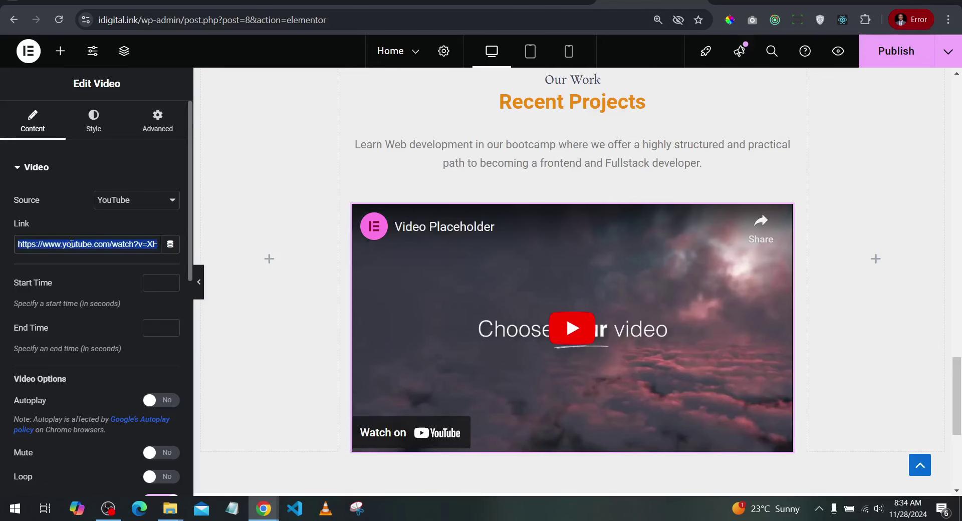
{"action": "key", "text": "ctrl+v"}
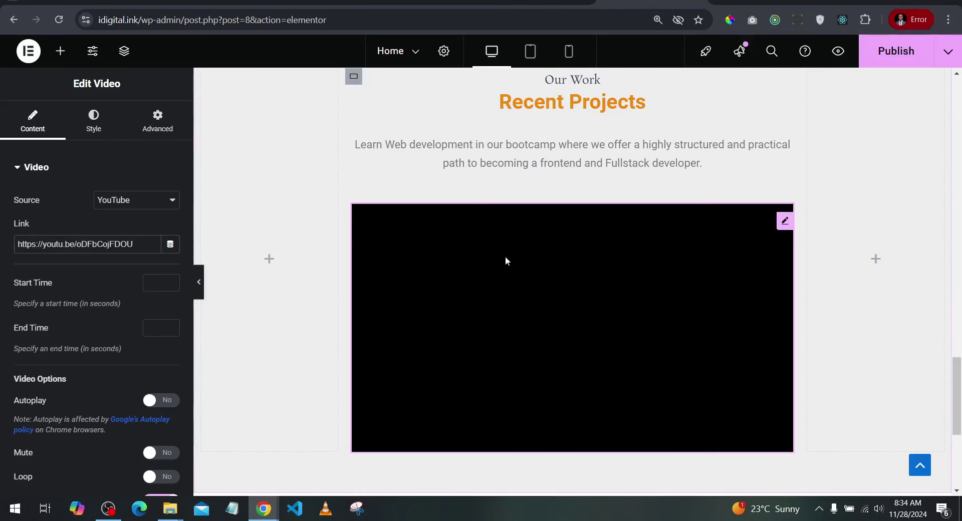
{"action": "scroll", "coordinate": [575, 210], "scroll_direction": "up", "scroll_amount": 2}
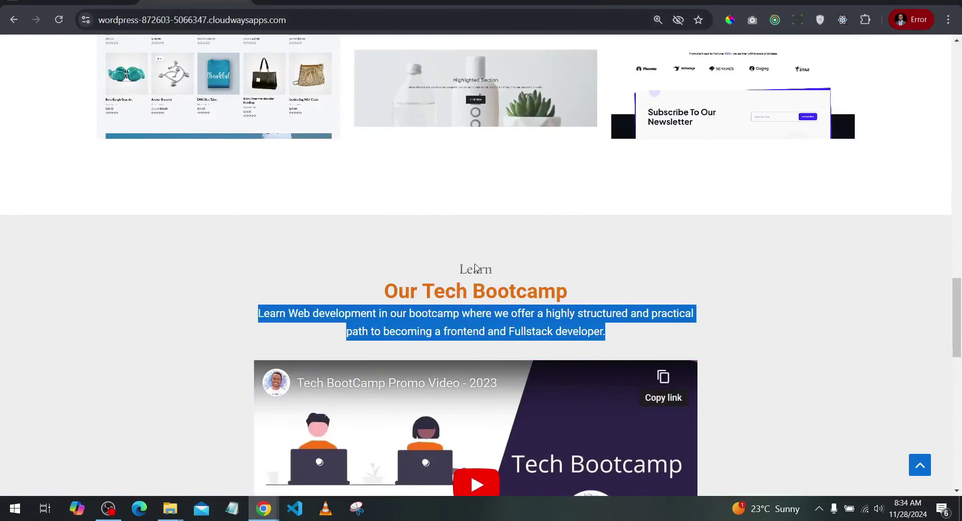
{"action": "left_click", "coordinate": [582, 270]}
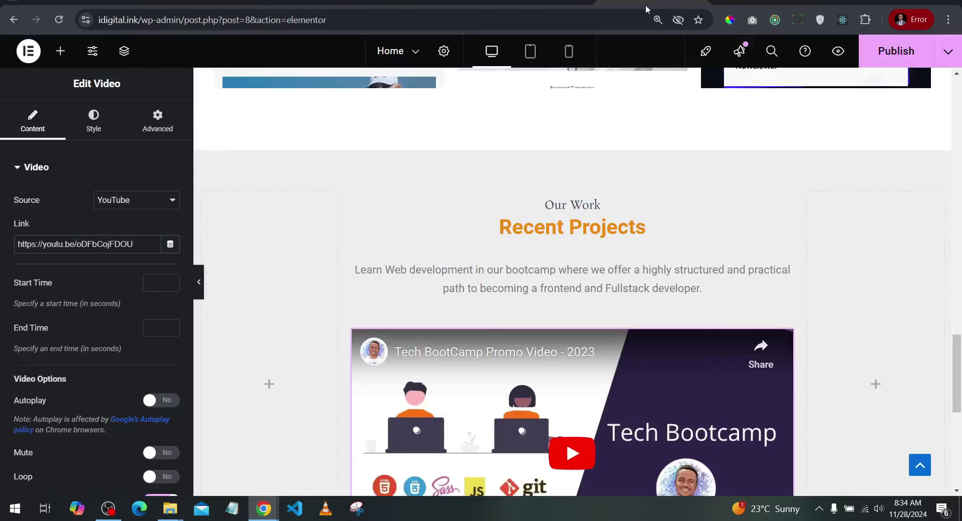
Step: Retitle the 'Our Work' heading 'Learn' and 'Recent Projects' 'Tech Bootcamp'
{"action": "left_click", "coordinate": [563, 205]}
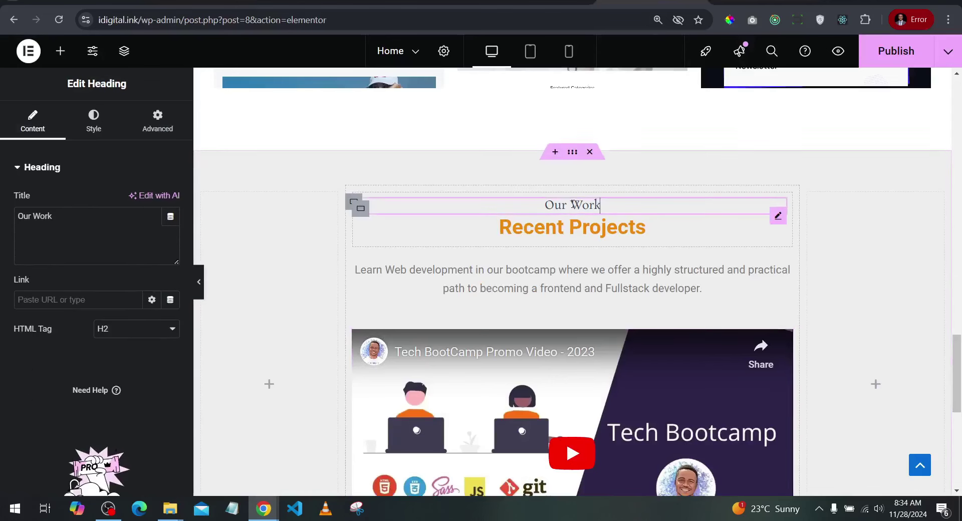
{"action": "left_click", "coordinate": [81, 212]}
{"action": "key", "text": "ctrl+a"}
{"action": "type", "text": "Le"}
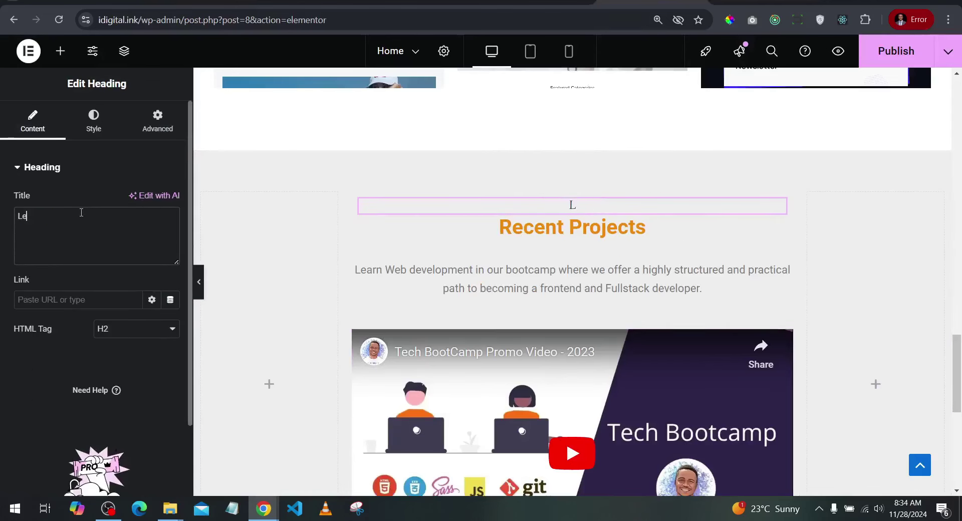
{"action": "type", "text": "arn"}
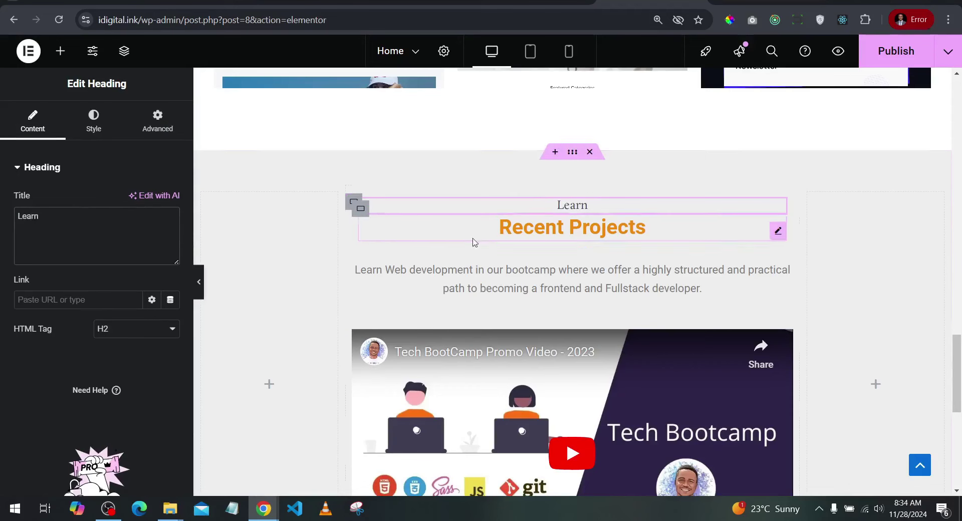
{"action": "left_click", "coordinate": [552, 229]}
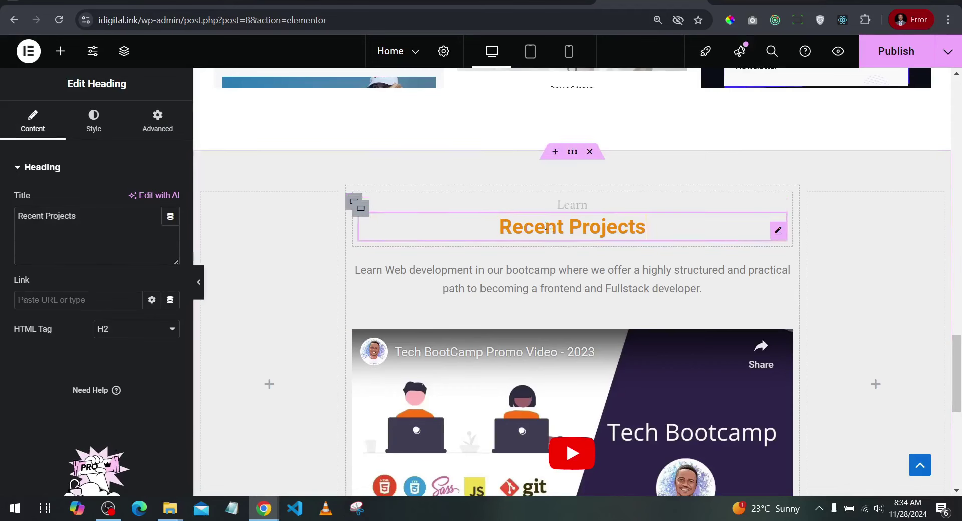
{"action": "triple_click", "coordinate": [101, 226]}
{"action": "type", "text": "Tec"}
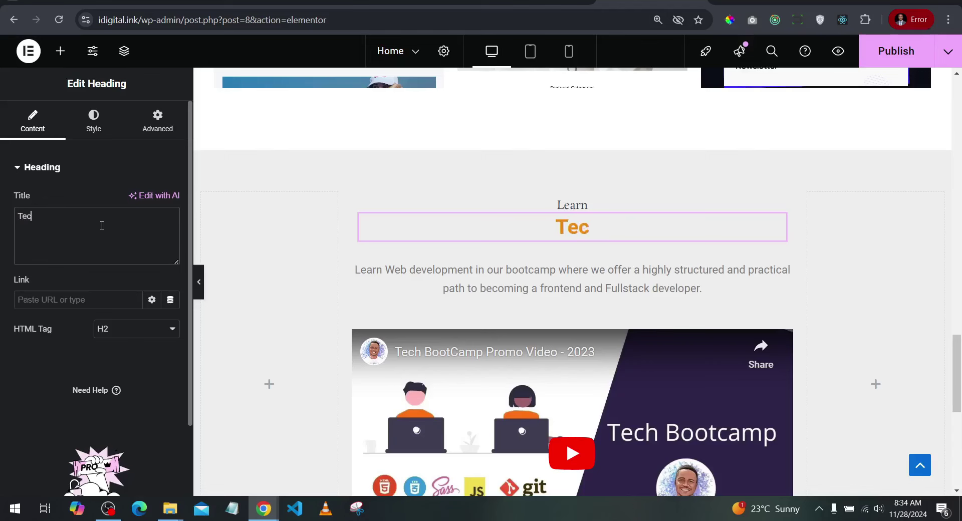
{"action": "type", "text": "h Bo"}
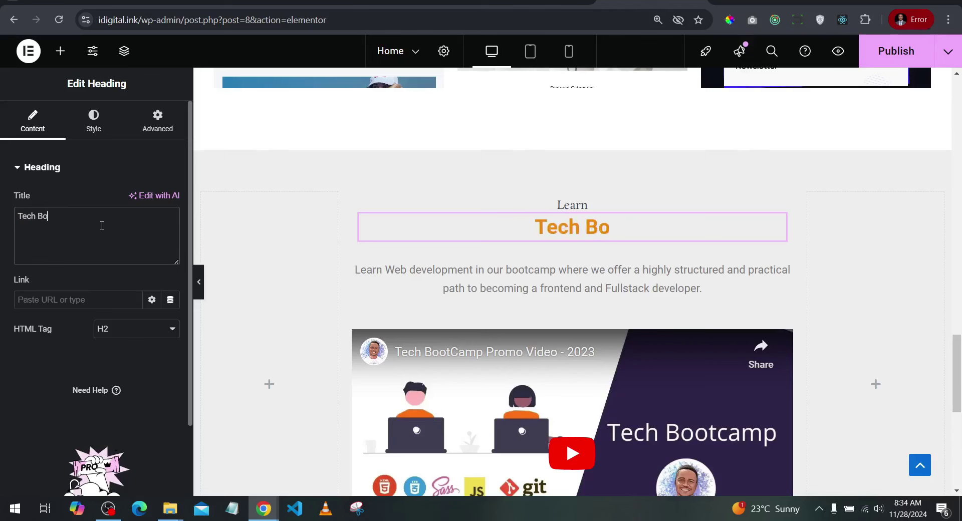
{"action": "type", "text": "otcamp"}
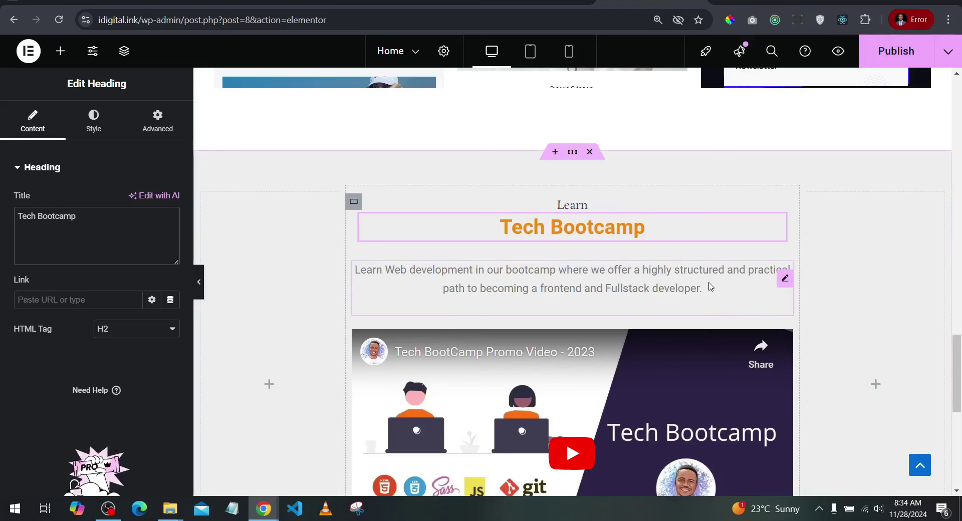
{"action": "scroll", "coordinate": [711, 283], "scroll_direction": "up", "scroll_amount": 2}
{"action": "scroll", "coordinate": [714, 286], "scroll_direction": "down", "scroll_amount": 2}
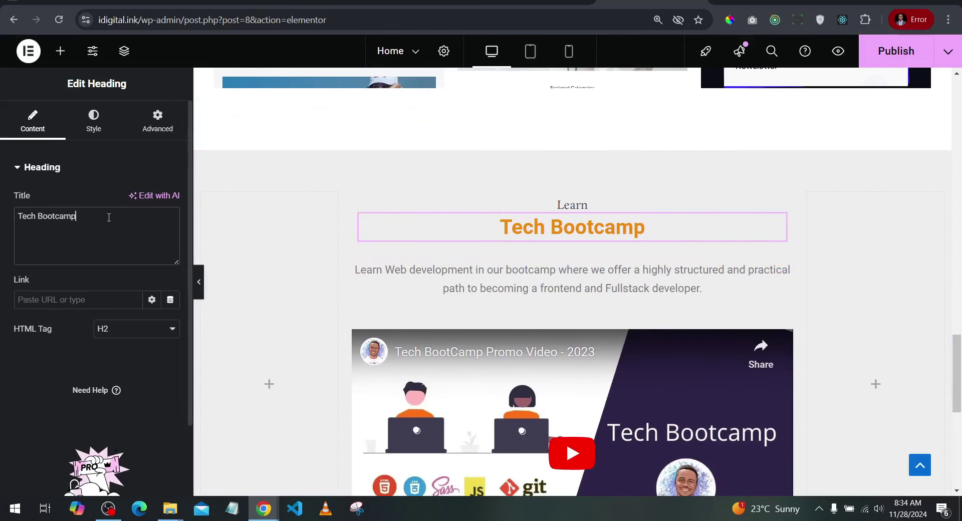
Step: Place a Button widget, found by searching 'button', below the bootcamp paragraph
{"action": "left_click", "coordinate": [60, 54]}
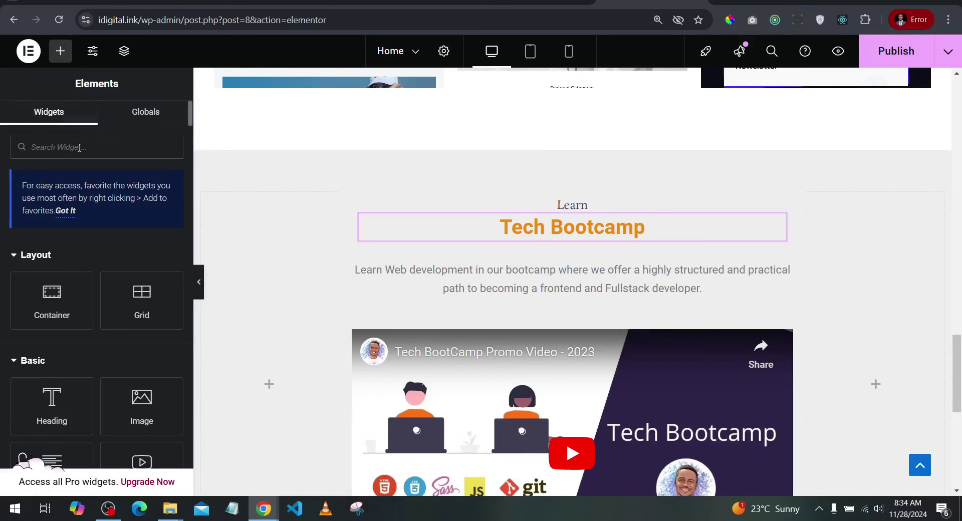
{"action": "type", "text": "button"}
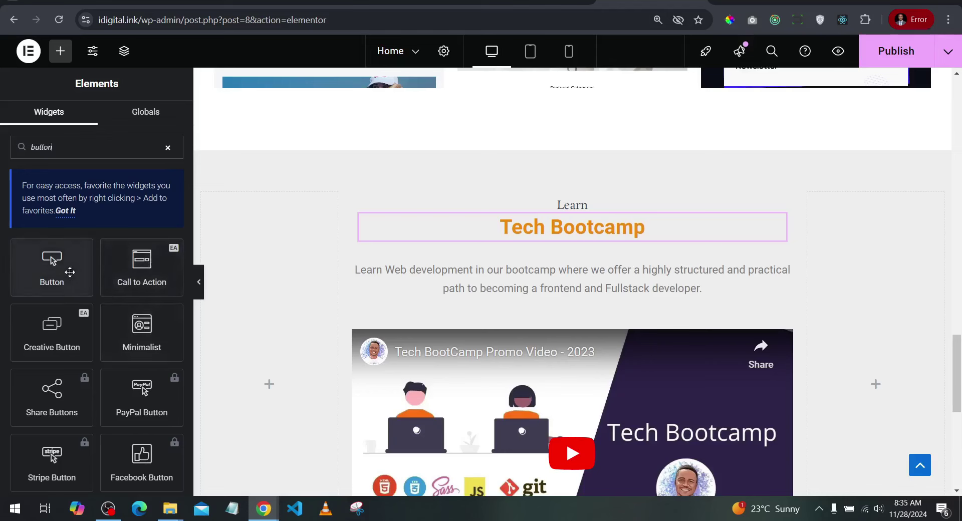
{"action": "left_click_drag", "start_coordinate": [52, 264], "coordinate": [571, 286]}
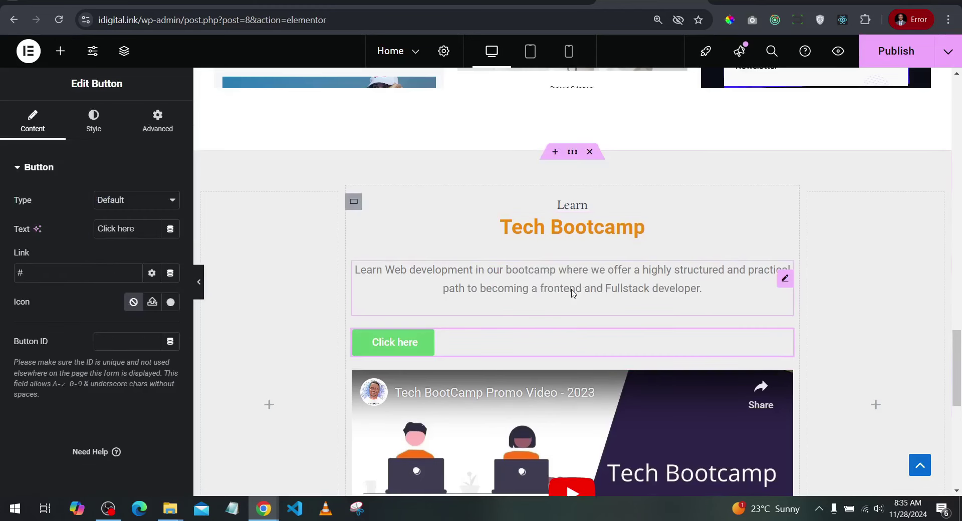
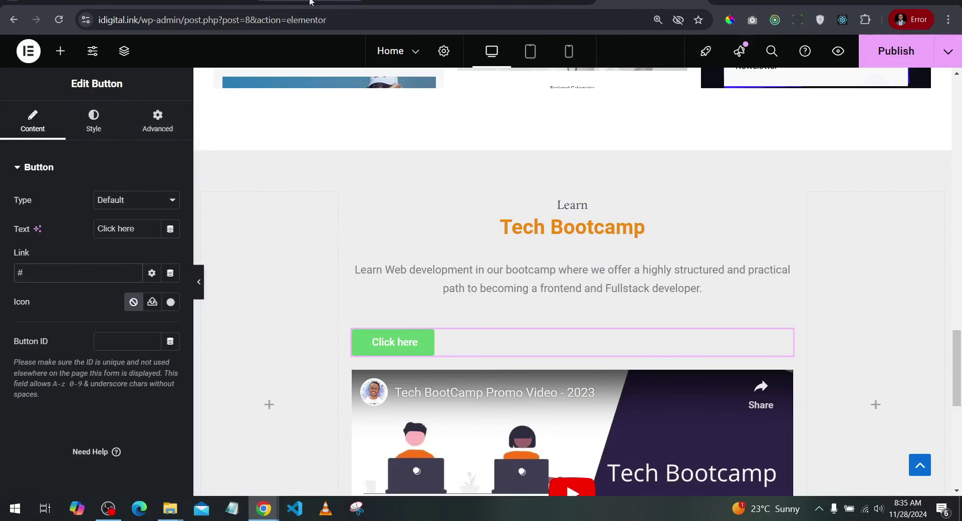
Step: Center the Click here button and move it below the Tech Bootcamp promo video
{"action": "left_click", "coordinate": [98, 122]}
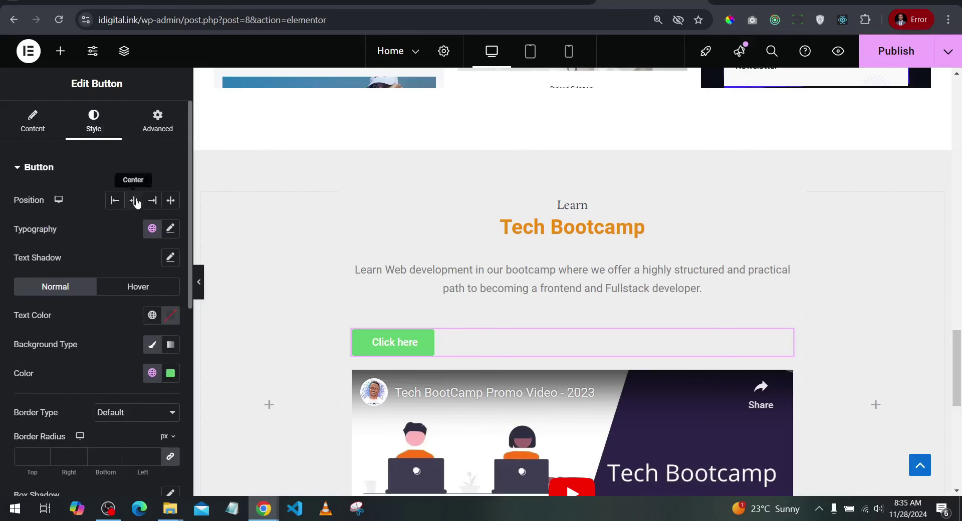
{"action": "left_click", "coordinate": [135, 200]}
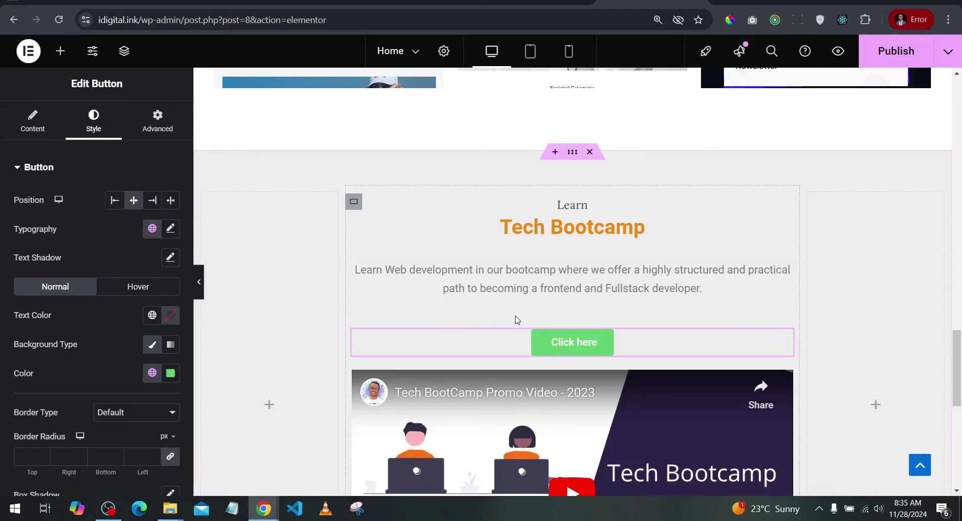
{"action": "scroll", "coordinate": [882, 260], "scroll_direction": "down", "scroll_amount": 5}
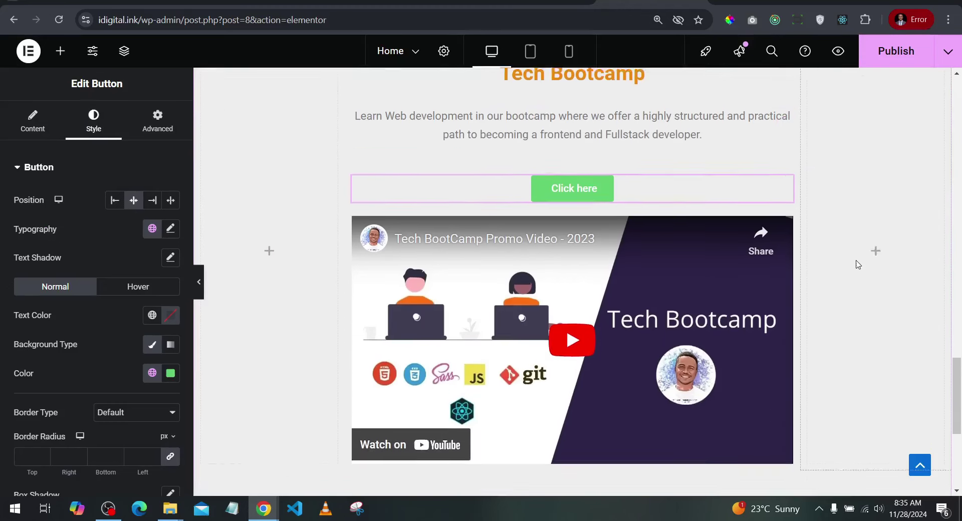
{"action": "scroll", "coordinate": [857, 264], "scroll_direction": "up", "scroll_amount": 3}
{"action": "scroll", "coordinate": [672, 232], "scroll_direction": "up", "scroll_amount": 3}
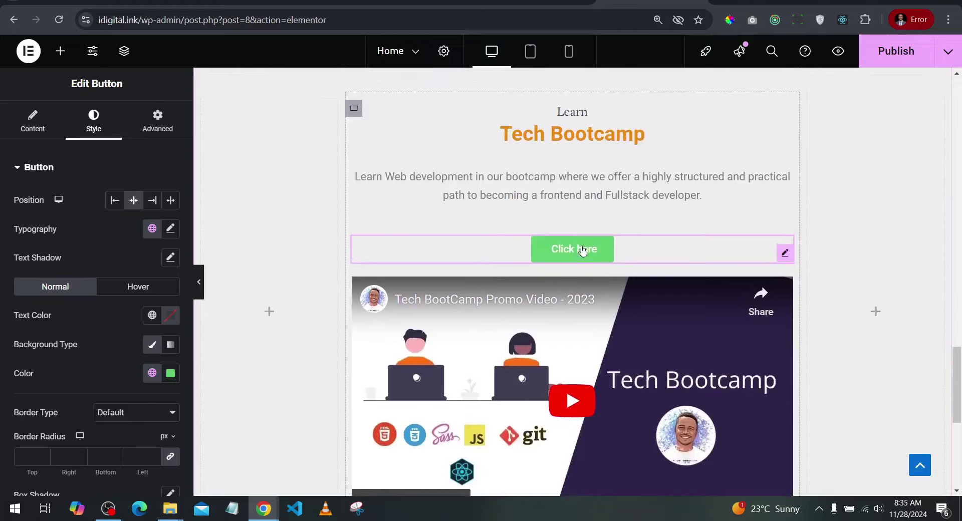
{"action": "left_click_drag", "start_coordinate": [784, 349], "coordinate": [751, 267]}
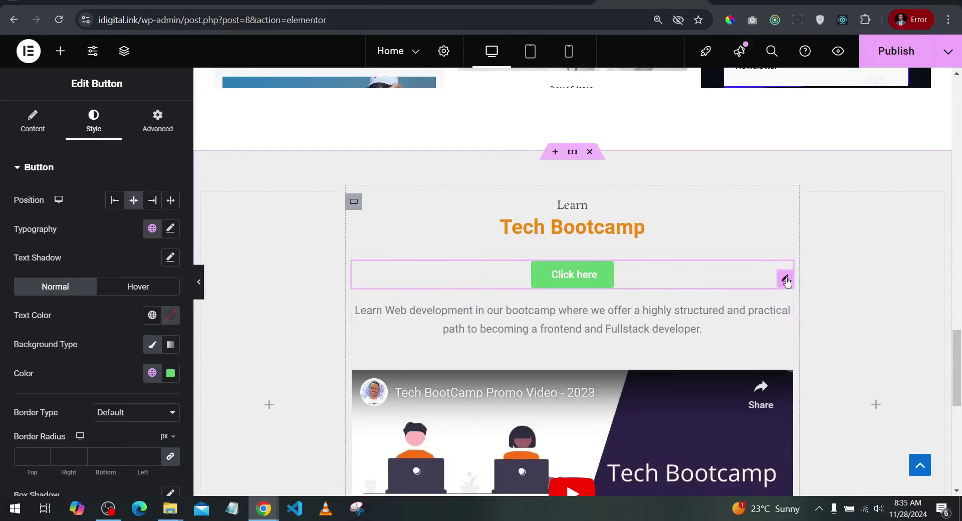
{"action": "left_click_drag", "start_coordinate": [785, 279], "coordinate": [772, 346]}
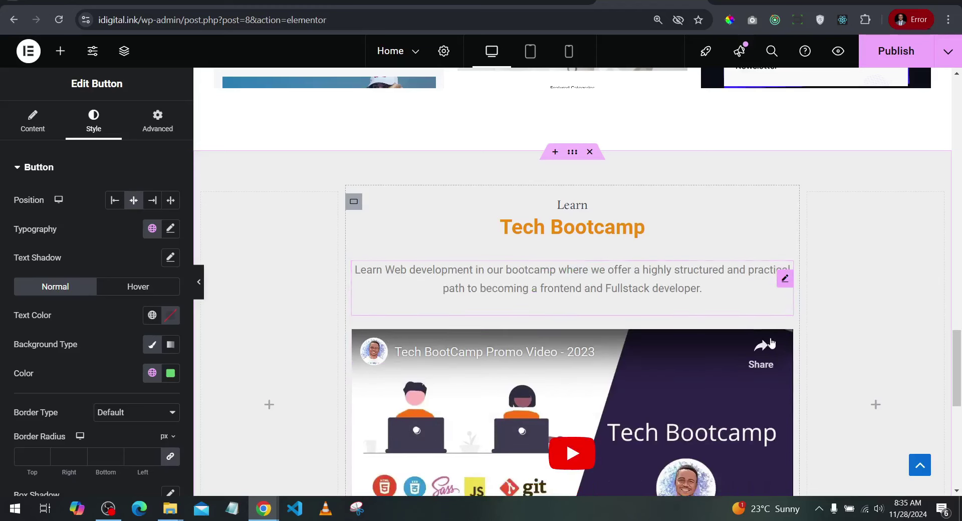
Step: Change the button's label text to 'Learn More'
{"action": "scroll", "coordinate": [722, 277], "scroll_direction": "down", "scroll_amount": 5}
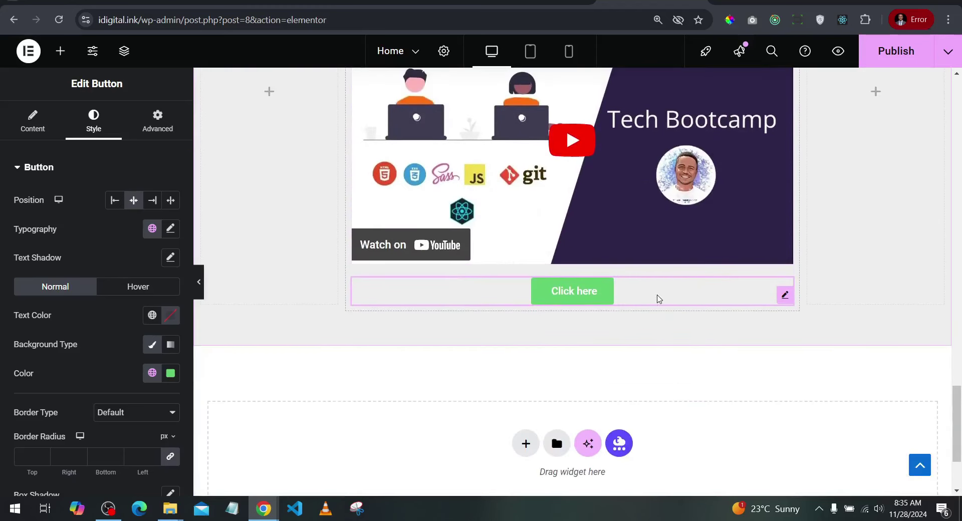
{"action": "scroll", "coordinate": [696, 296], "scroll_direction": "up", "scroll_amount": 2}
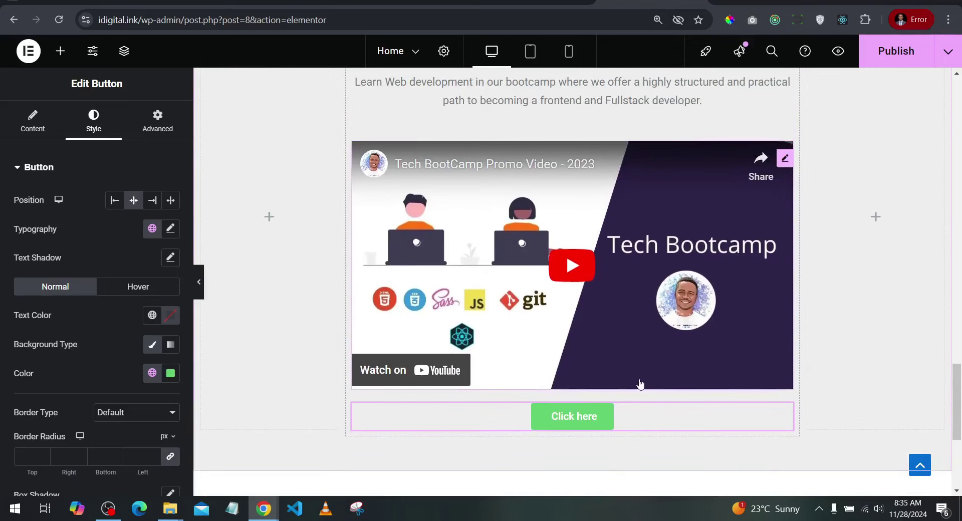
{"action": "left_click", "coordinate": [33, 122]}
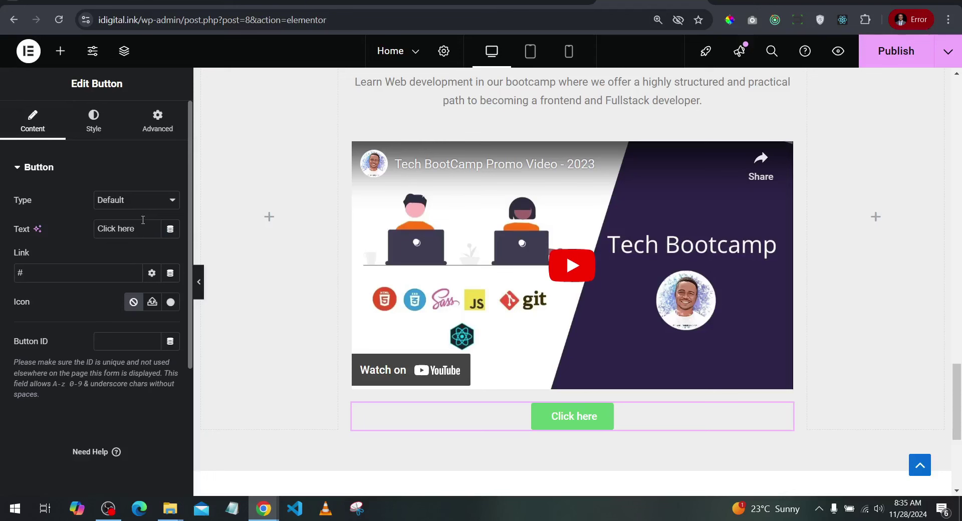
{"action": "left_click_drag", "start_coordinate": [140, 230], "coordinate": [84, 232]}
{"action": "type", "text": "Learn"}
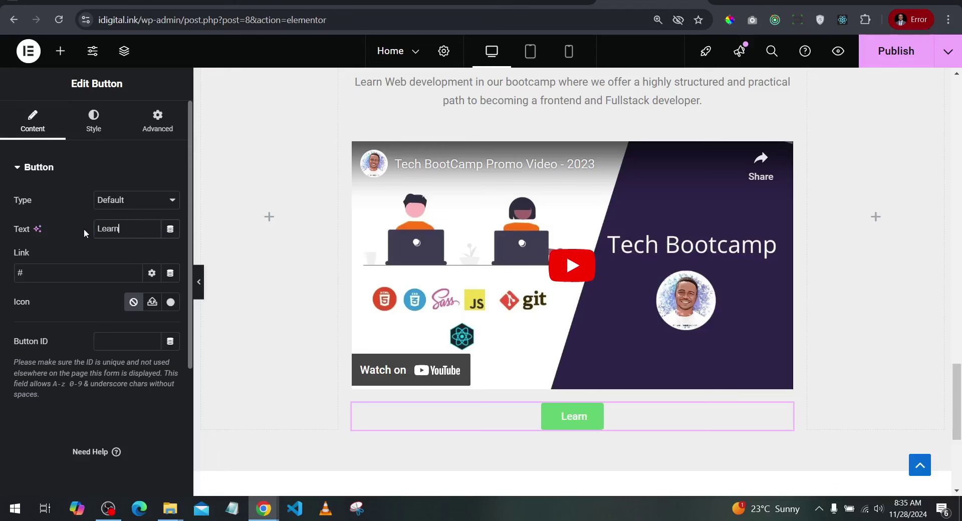
{"action": "type", "text": " More"}
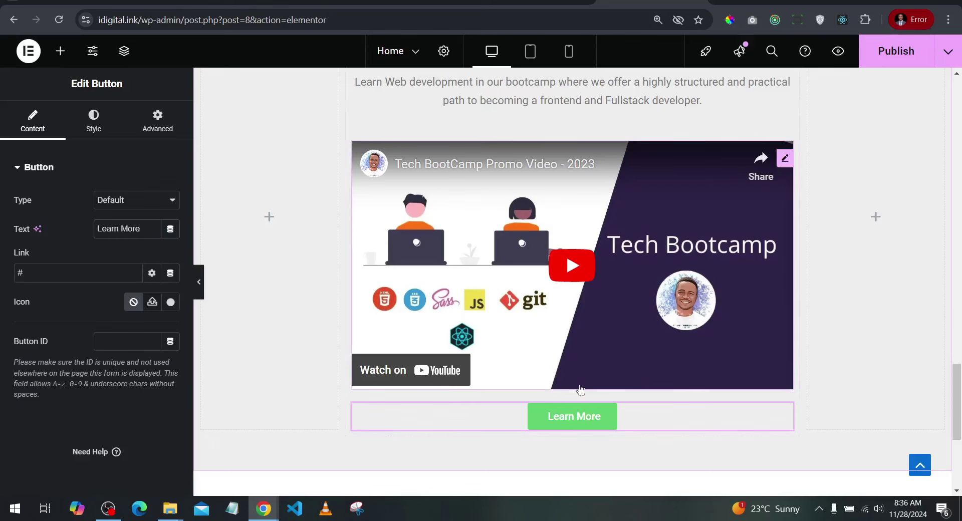
{"action": "scroll", "coordinate": [802, 195], "scroll_direction": "up", "scroll_amount": 3}
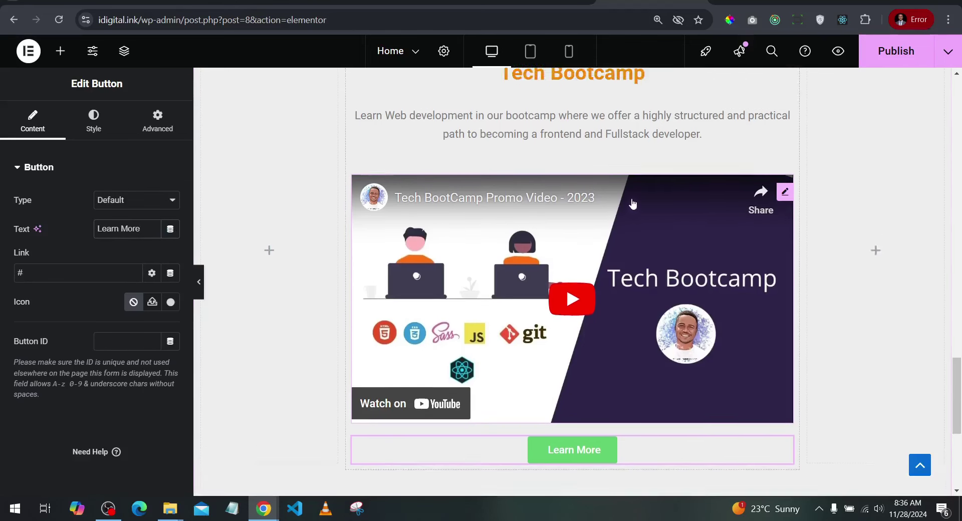
{"action": "left_click", "coordinate": [897, 50]}
{"action": "left_click", "coordinate": [754, 2]}
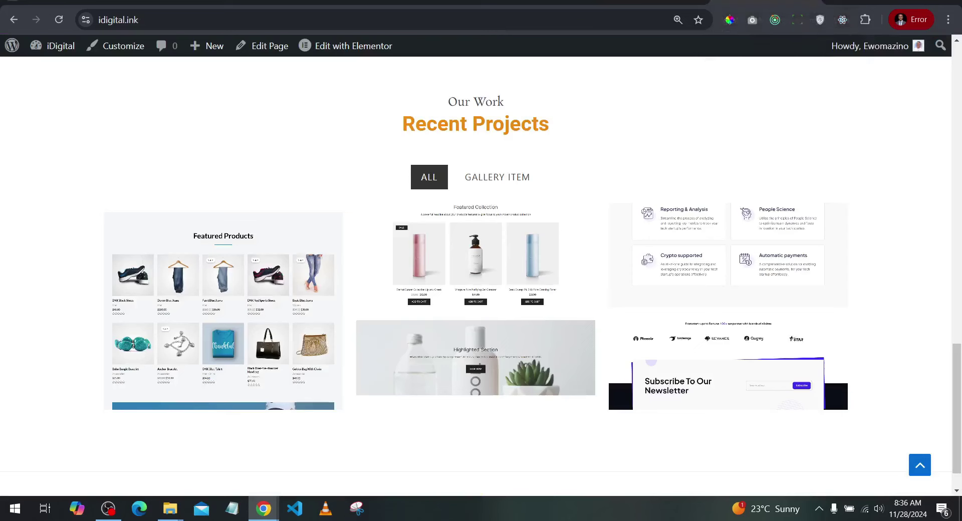
{"action": "left_click", "coordinate": [62, 28]}
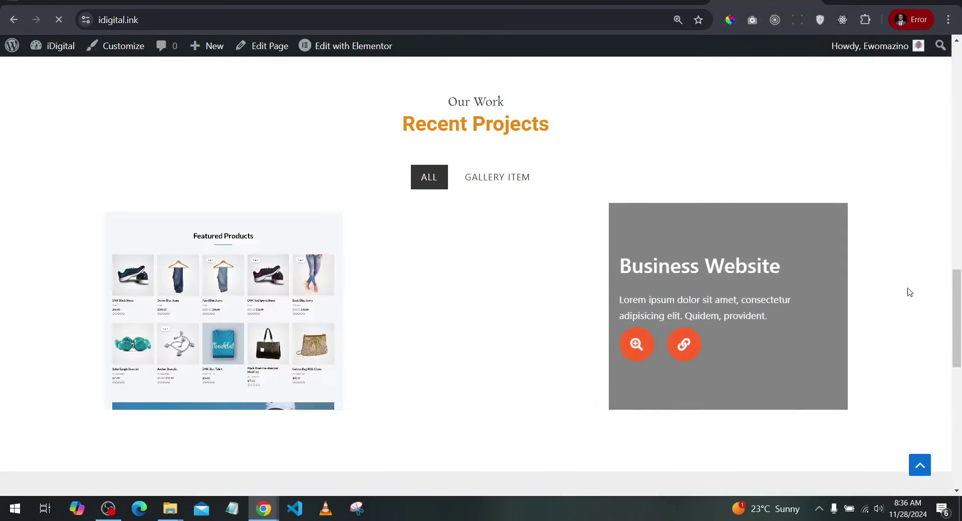
{"action": "scroll", "coordinate": [910, 246], "scroll_direction": "down", "scroll_amount": 3}
{"action": "scroll", "coordinate": [458, 222], "scroll_direction": "down", "scroll_amount": 3}
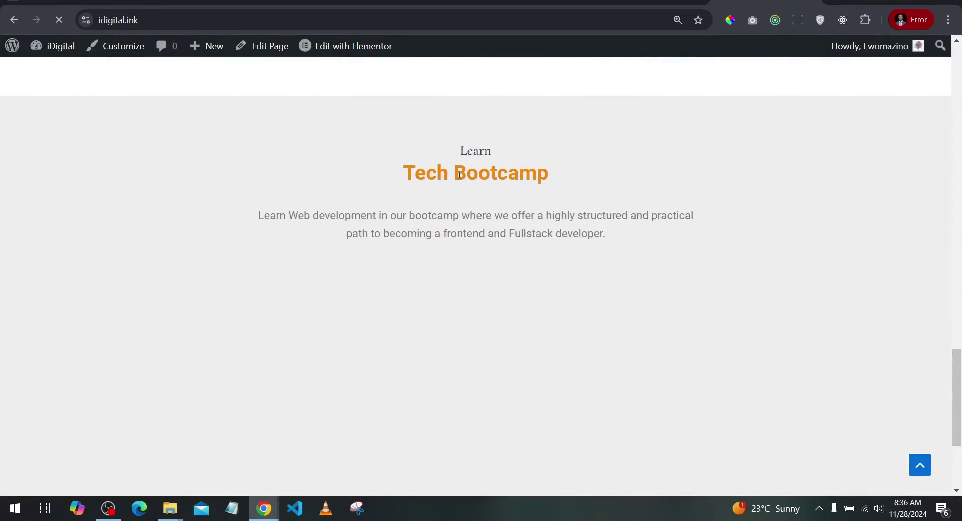
{"action": "scroll", "coordinate": [831, 245], "scroll_direction": "down", "scroll_amount": 2}
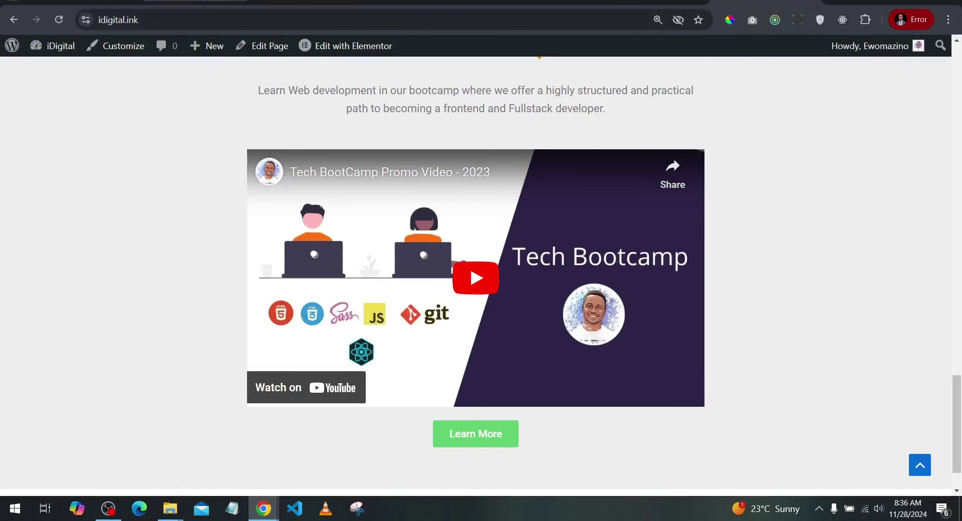
{"action": "left_click", "coordinate": [641, 2]}
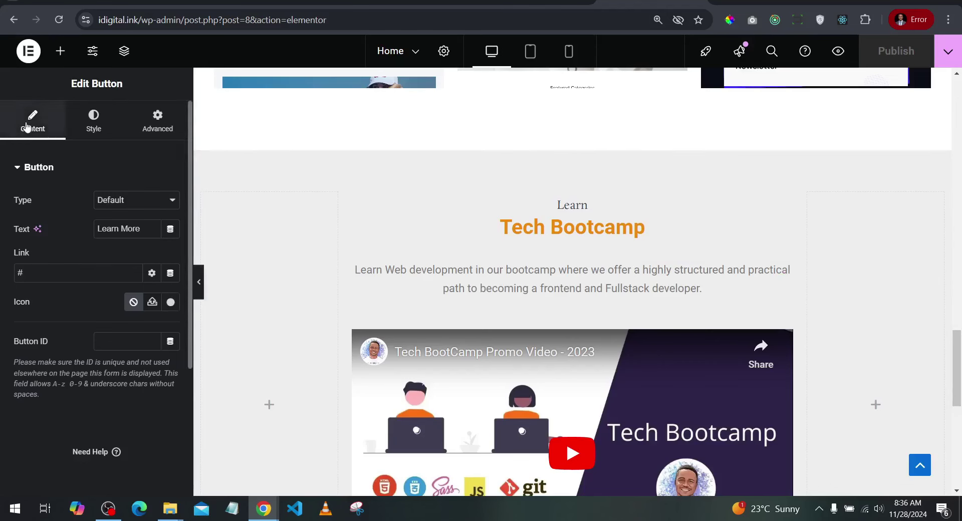
Step: Give the Learn More button's Hover state a Classic background type
{"action": "left_click", "coordinate": [96, 127]}
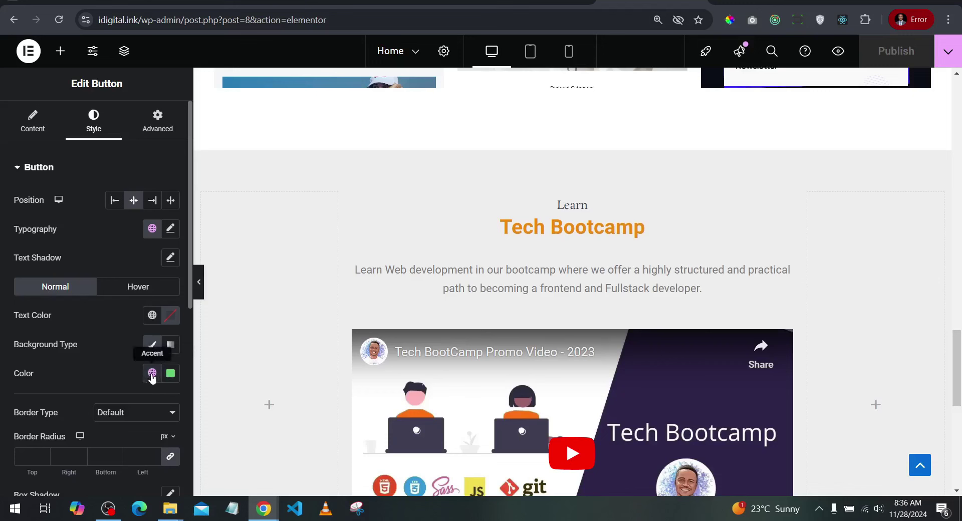
{"action": "left_click", "coordinate": [138, 286]}
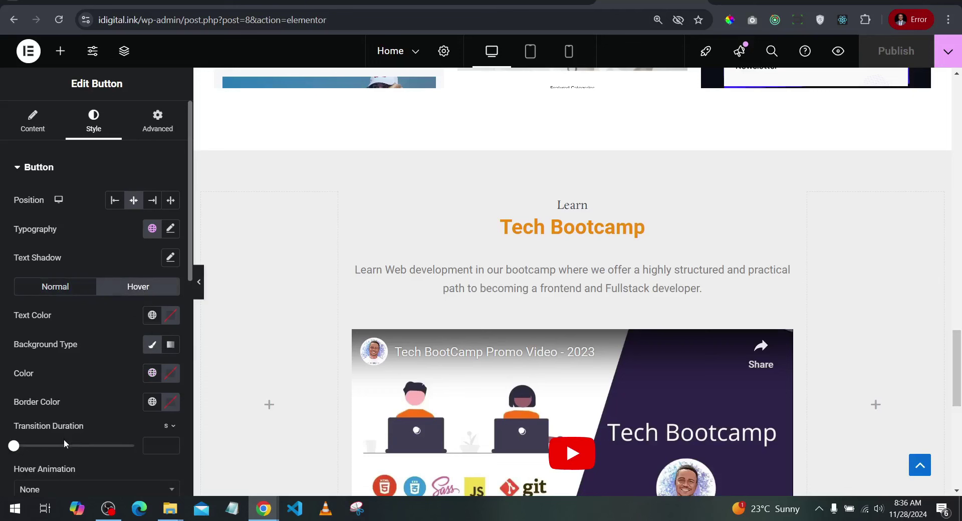
{"action": "left_click", "coordinate": [152, 346]}
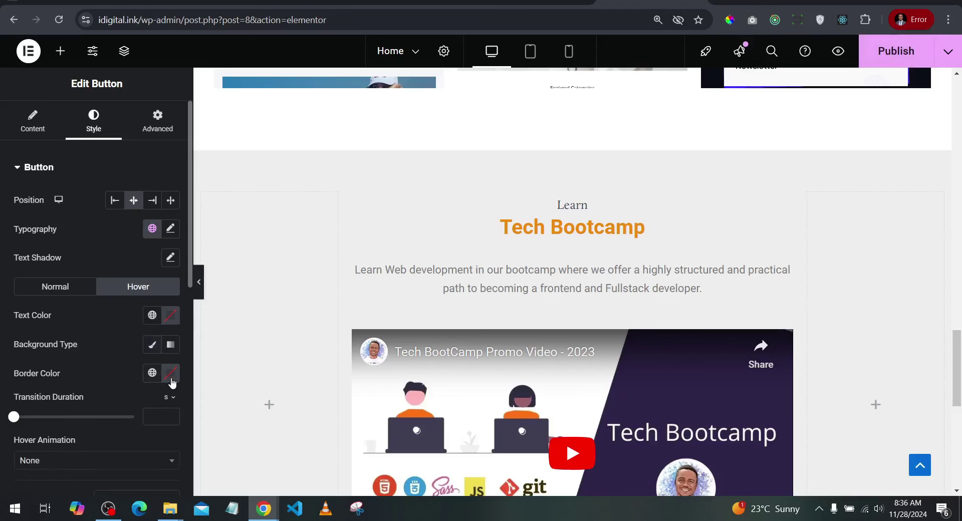
{"action": "left_click", "coordinate": [151, 346]}
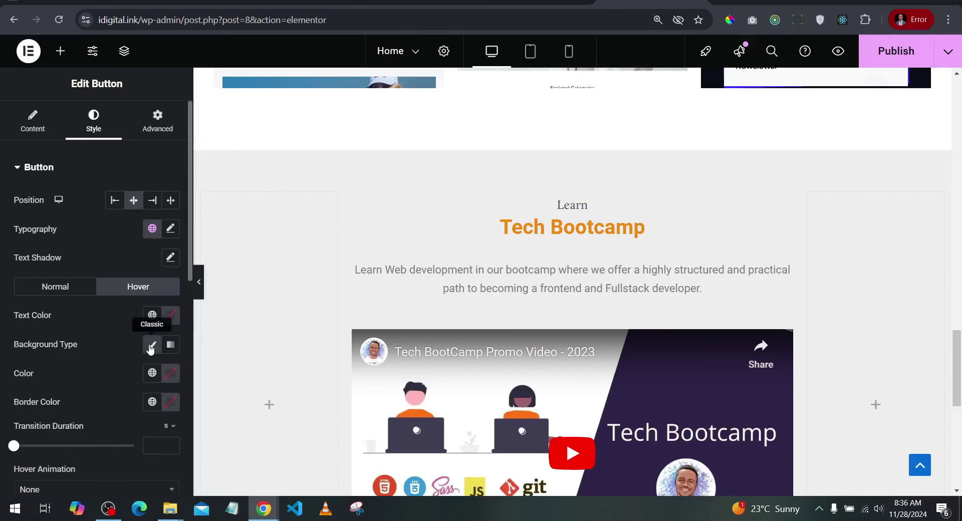
{"action": "scroll", "coordinate": [150, 349], "scroll_direction": "down", "scroll_amount": 1}
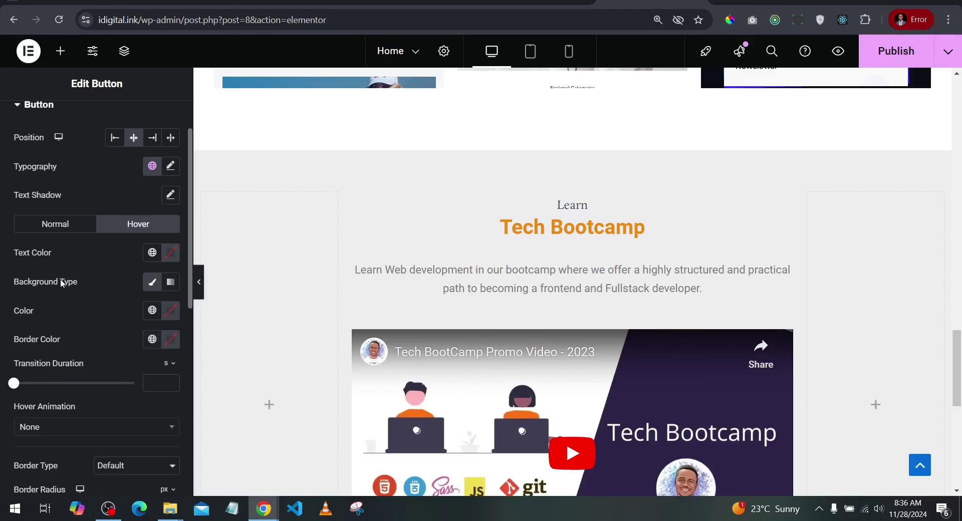
{"action": "left_click", "coordinate": [152, 284]}
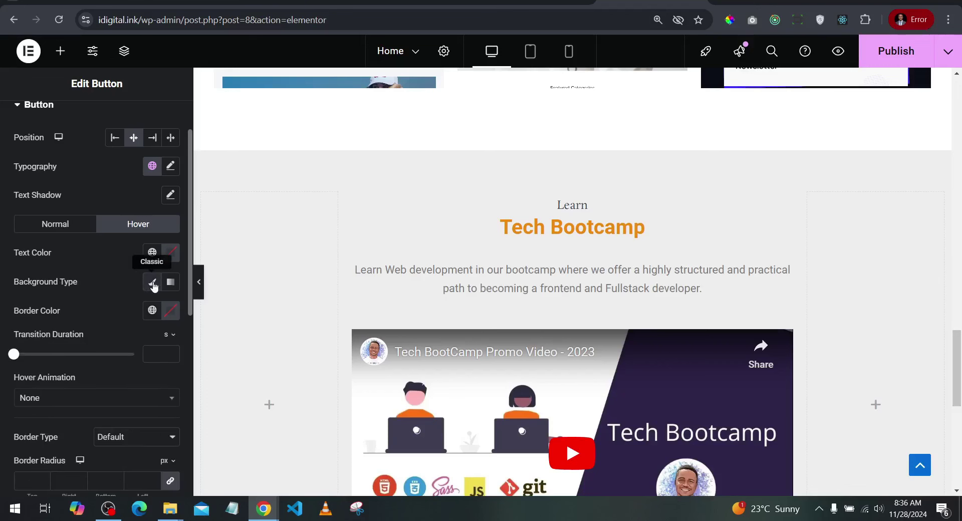
{"action": "left_click", "coordinate": [153, 283]}
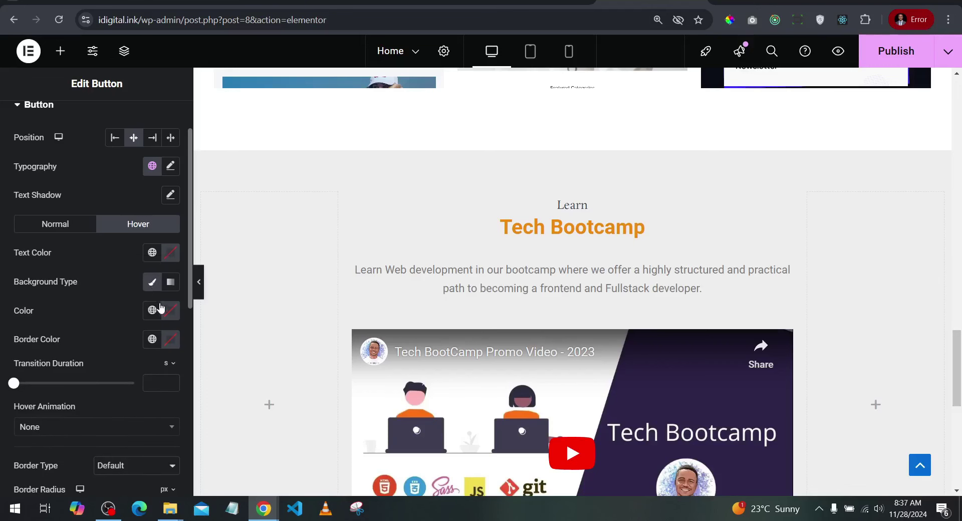
Step: Set the hover background to the global orange colour and publish the page
{"action": "left_click", "coordinate": [170, 311]}
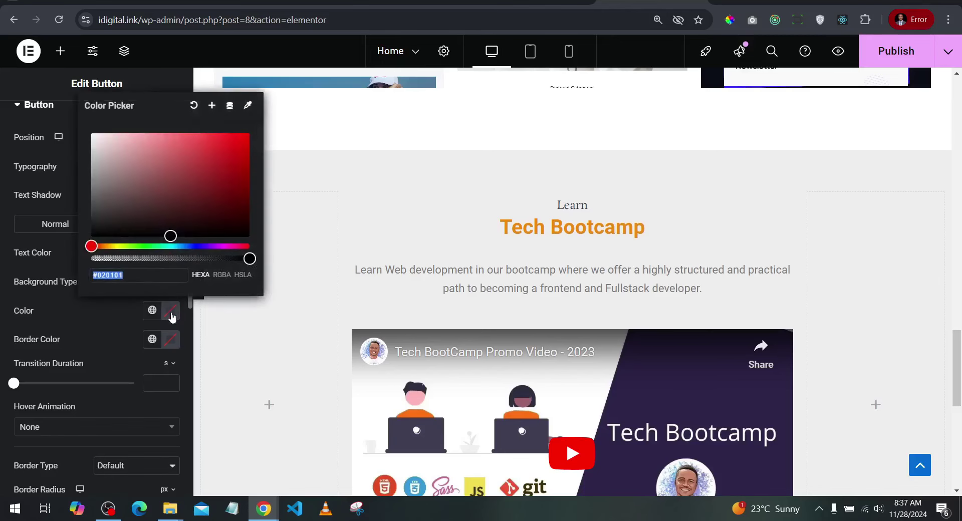
{"action": "left_click_drag", "start_coordinate": [95, 245], "coordinate": [97, 246]}
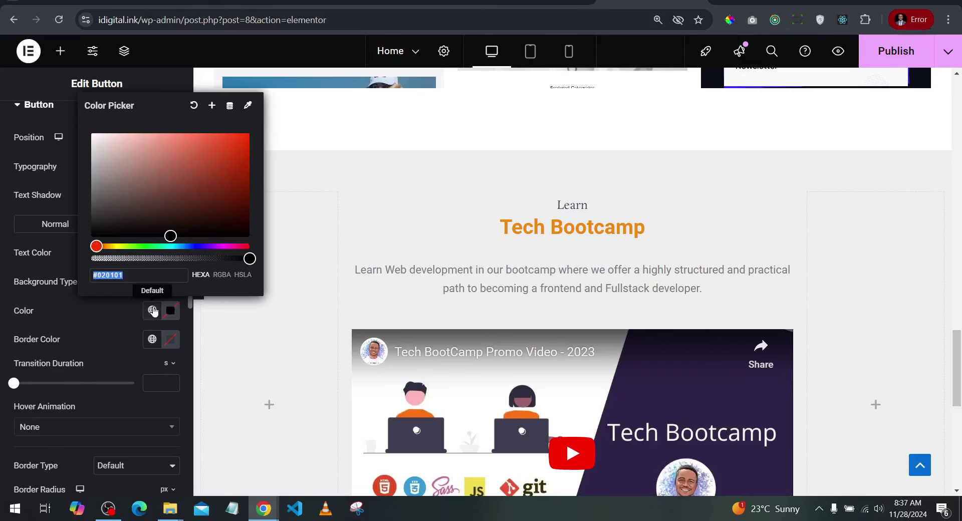
{"action": "left_click", "coordinate": [153, 310]}
{"action": "left_click", "coordinate": [73, 156]}
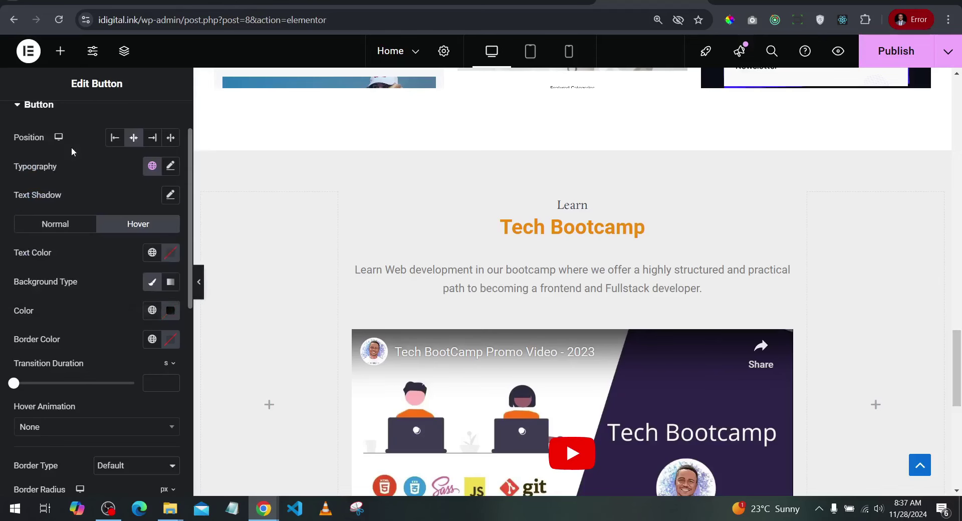
{"action": "scroll", "coordinate": [433, 186], "scroll_direction": "down", "scroll_amount": 5}
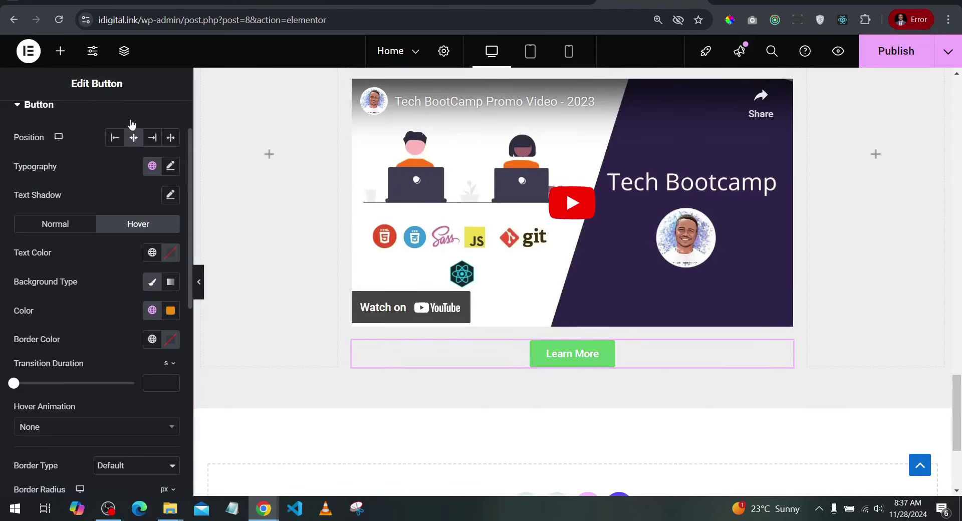
{"action": "left_click", "coordinate": [887, 51]}
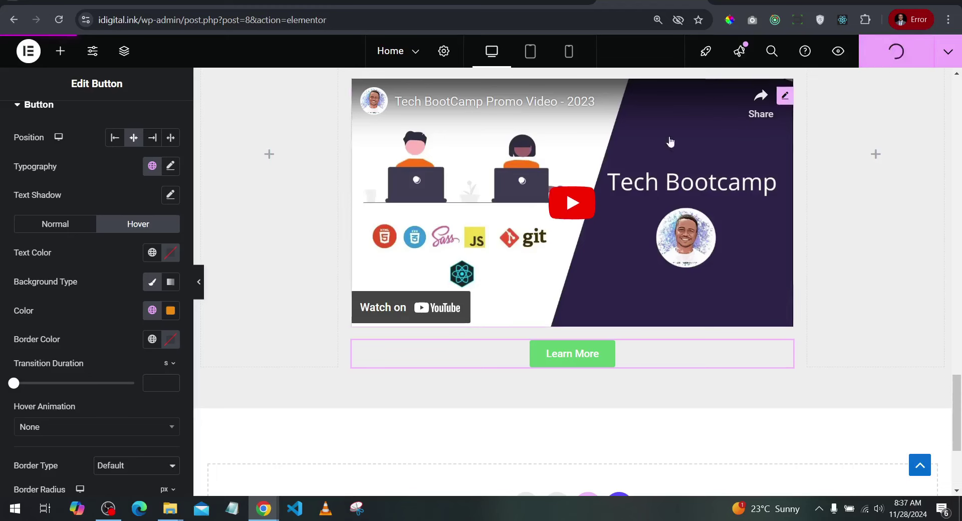
{"action": "key", "text": "ctrl+Tab"}
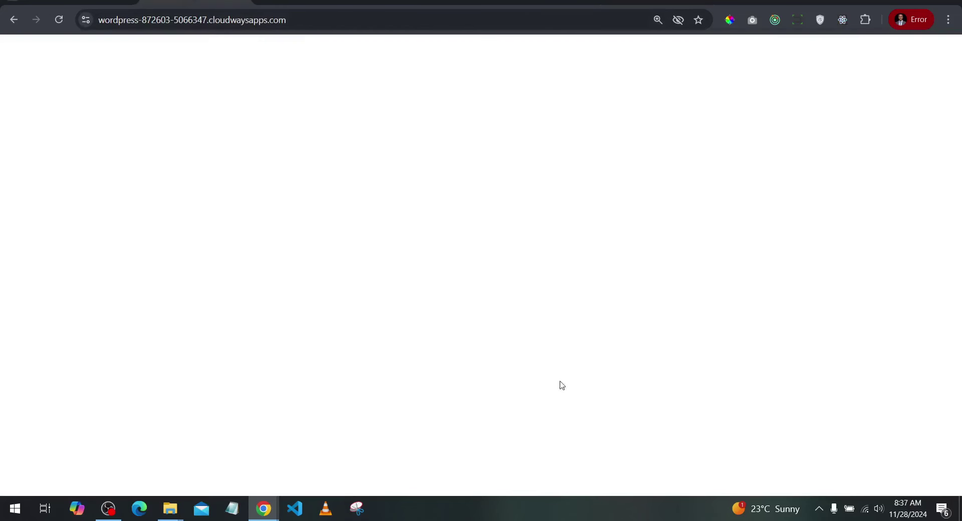
{"action": "scroll", "coordinate": [645, 267], "scroll_direction": "down", "scroll_amount": 10}
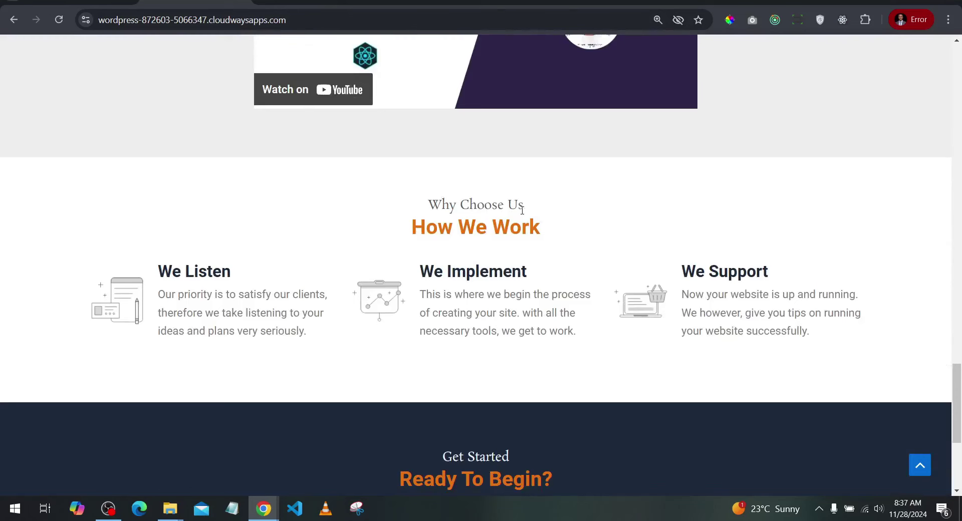
{"action": "scroll", "coordinate": [526, 220], "scroll_direction": "down", "scroll_amount": 3}
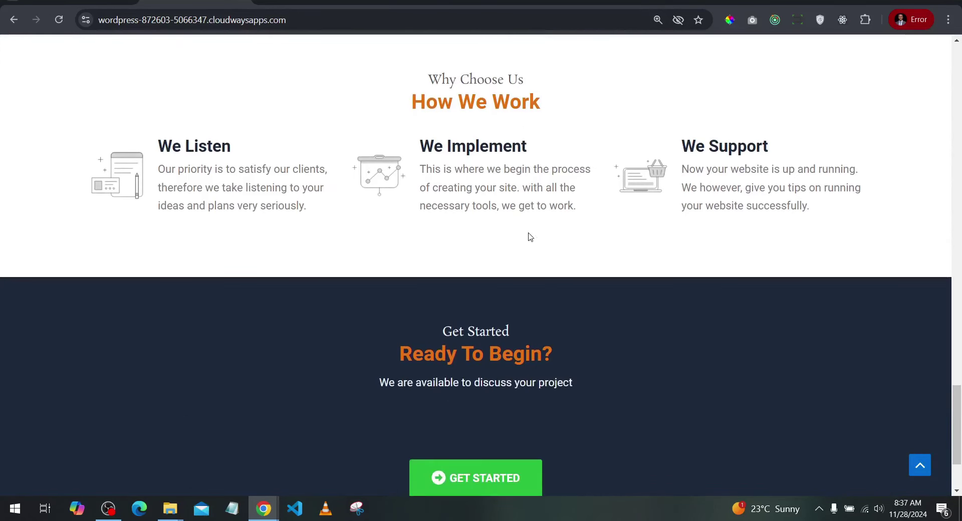
{"action": "scroll", "coordinate": [530, 236], "scroll_direction": "down", "scroll_amount": 3}
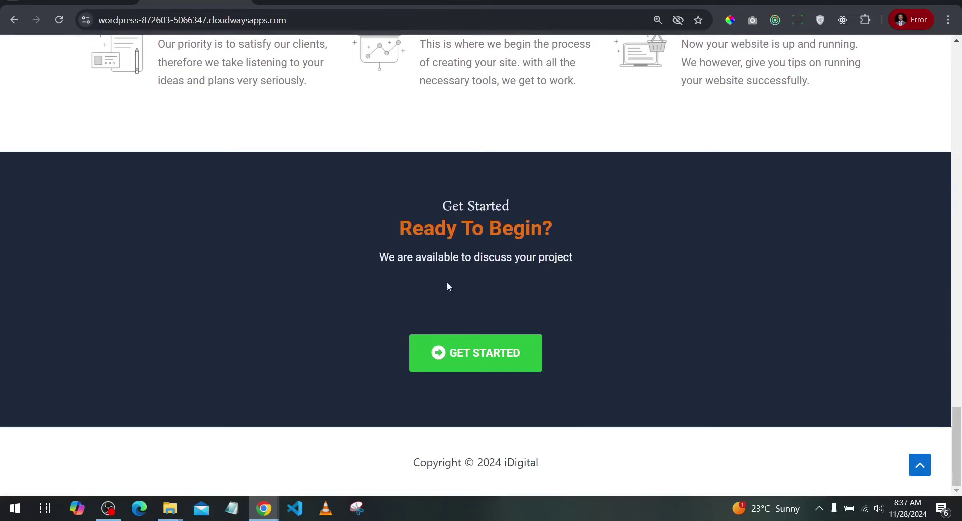
{"action": "scroll", "coordinate": [447, 286], "scroll_direction": "up", "scroll_amount": 3}
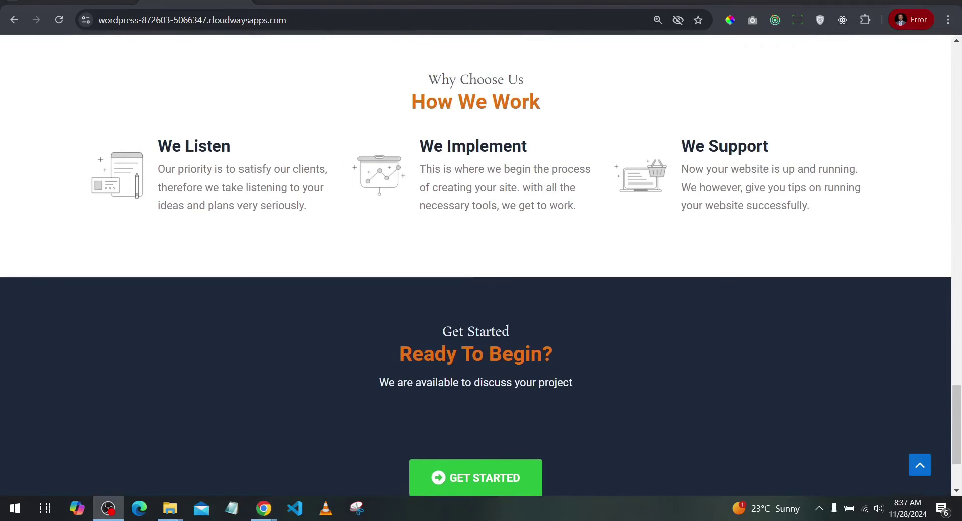
{"action": "scroll", "coordinate": [781, 143], "scroll_direction": "up", "scroll_amount": 1}
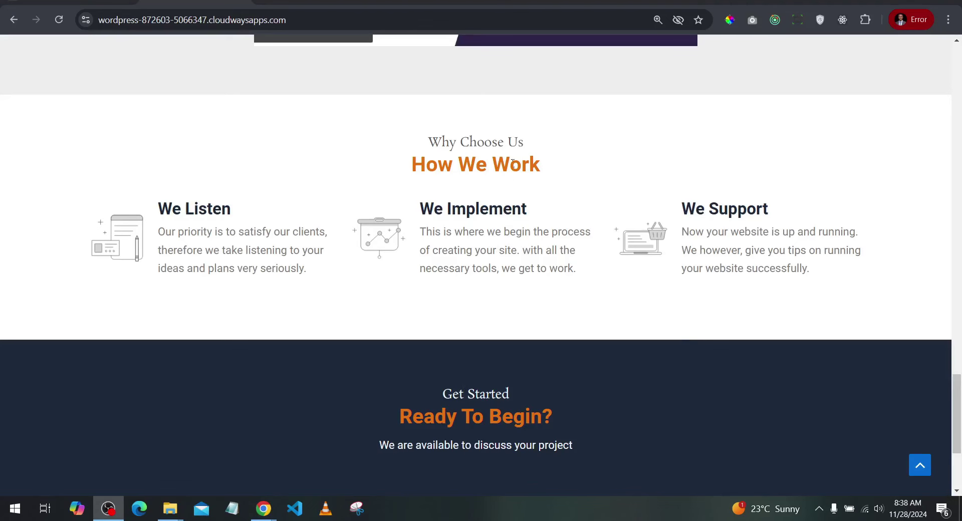
{"action": "scroll", "coordinate": [516, 330], "scroll_direction": "down", "scroll_amount": 4}
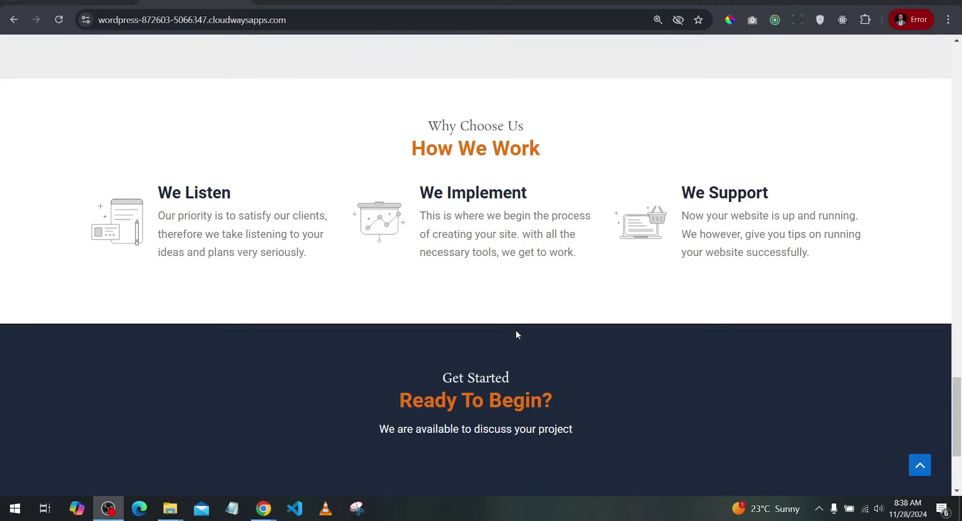
{"action": "scroll", "coordinate": [565, 303], "scroll_direction": "up", "scroll_amount": 4}
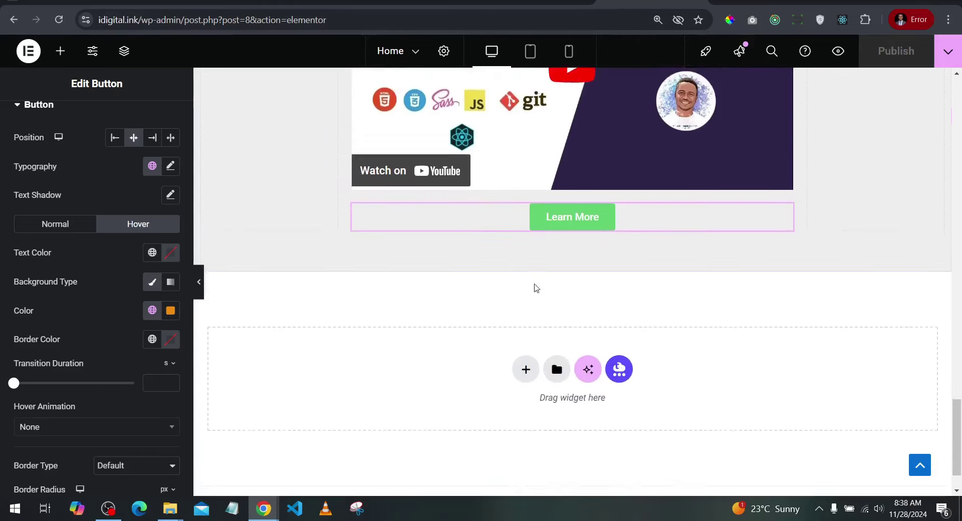
{"action": "scroll", "coordinate": [534, 287], "scroll_direction": "down", "scroll_amount": 1}
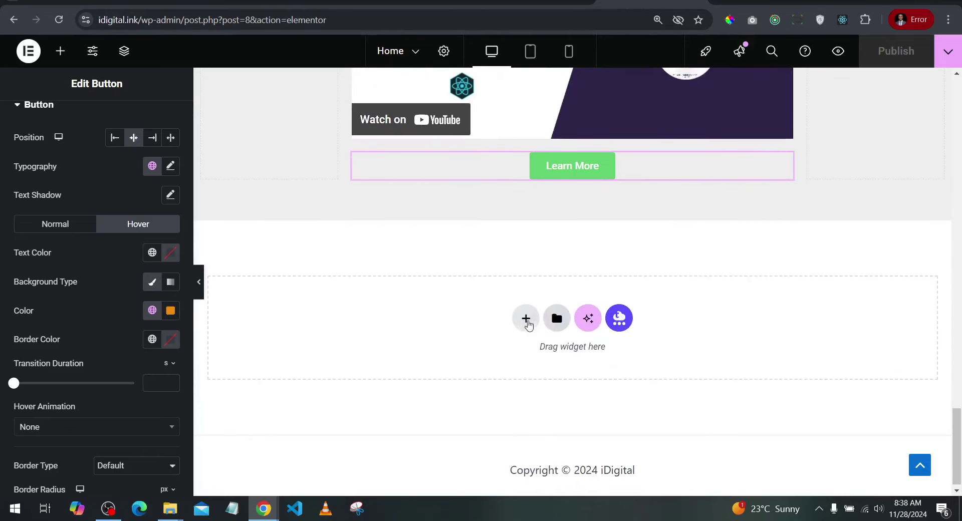
Step: Add a new Flexbox single-column container below the Learn More button
{"action": "left_click", "coordinate": [524, 318]}
{"action": "left_click", "coordinate": [517, 367]}
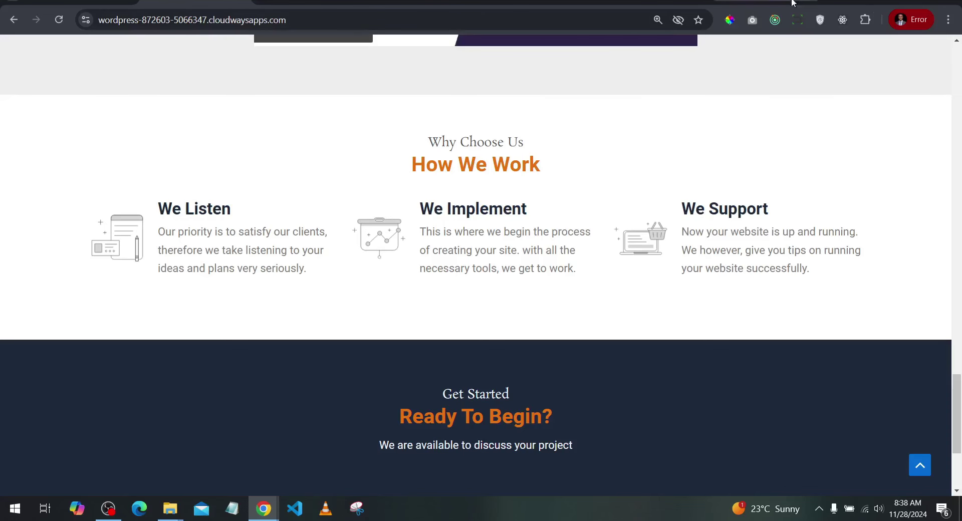
{"action": "left_click", "coordinate": [646, 3]}
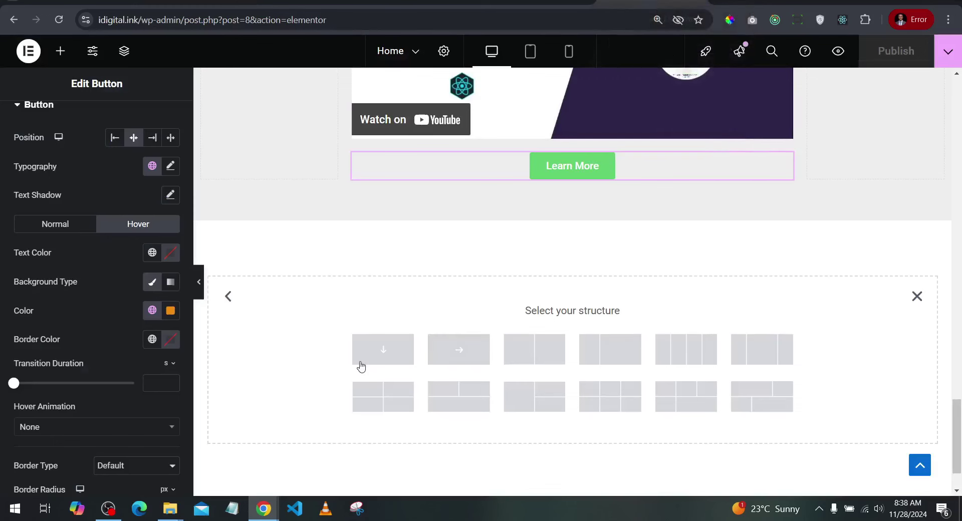
{"action": "left_click", "coordinate": [383, 352]}
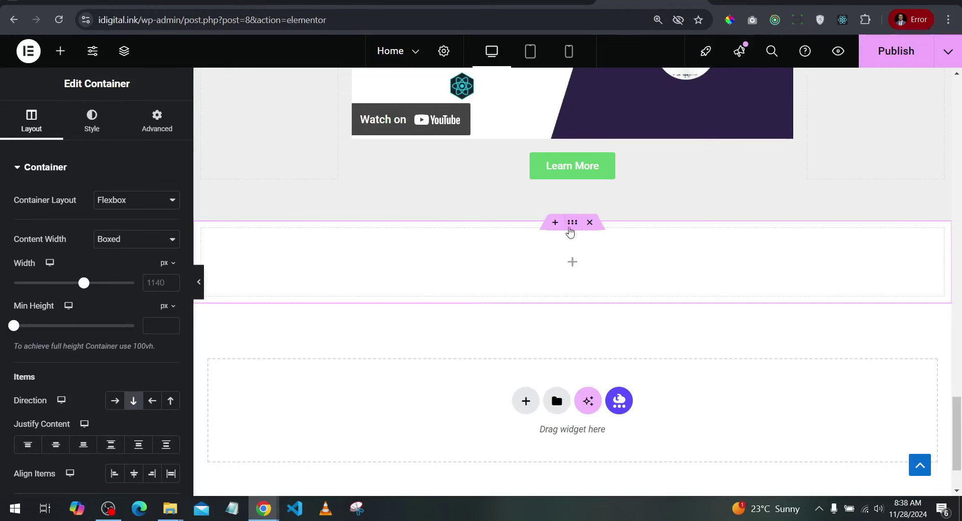
Step: Unlink the container padding and set 50 px top and bottom, 0 on the sides
{"action": "left_click", "coordinate": [161, 124]}
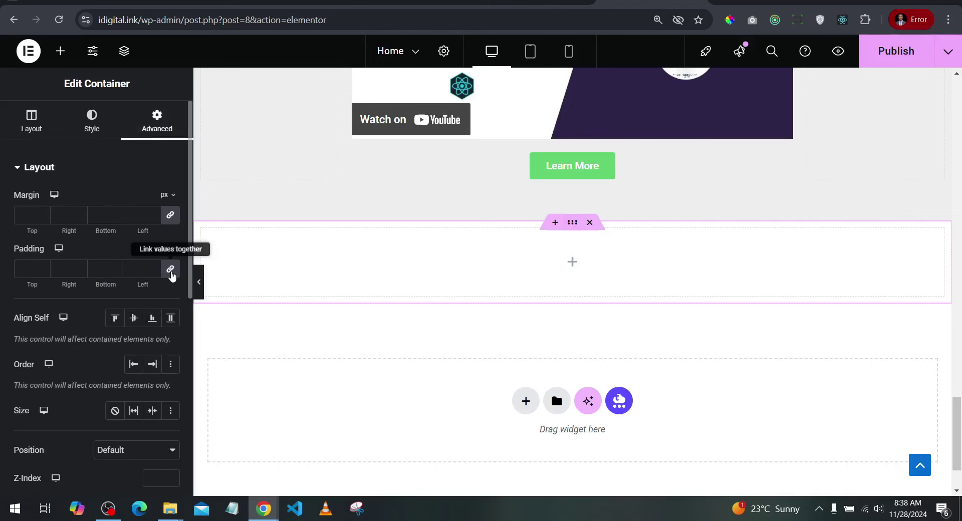
{"action": "left_click", "coordinate": [68, 270]}
{"action": "type", "text": "0"}
{"action": "left_click", "coordinate": [40, 269]}
{"action": "type", "text": "50"}
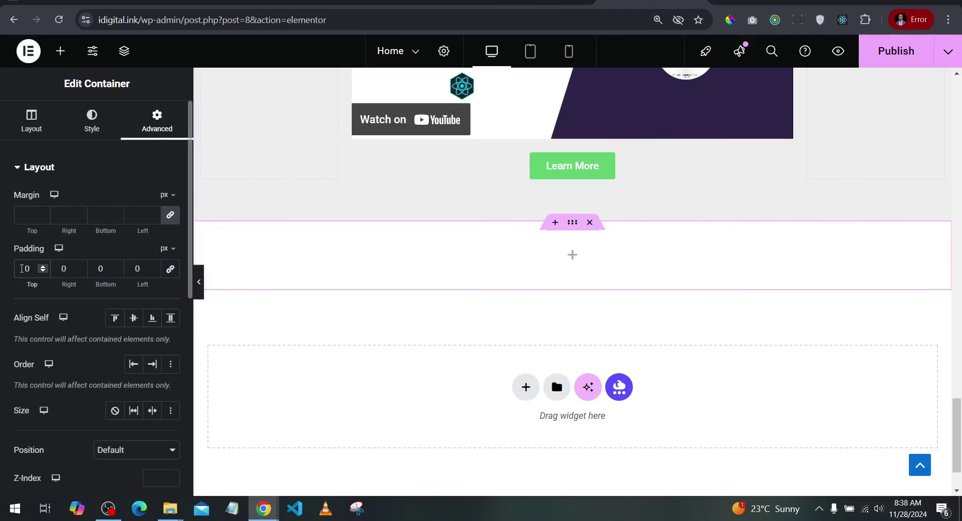
{"action": "left_click", "coordinate": [98, 269]}
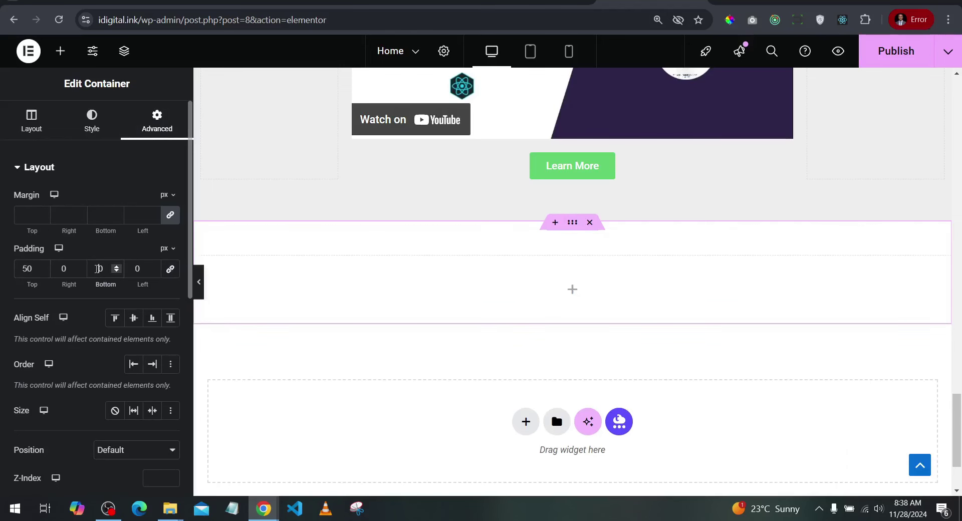
{"action": "type", "text": "5"}
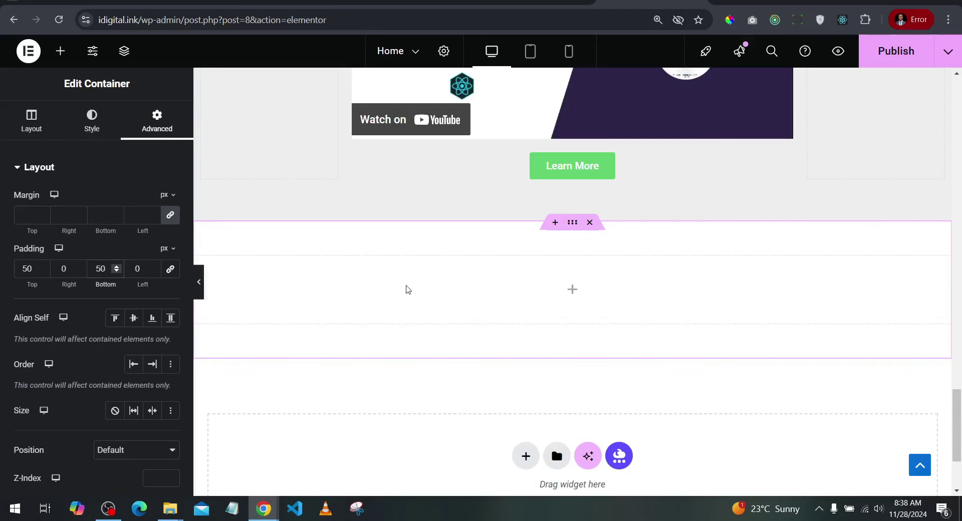
{"action": "scroll", "coordinate": [469, 201], "scroll_direction": "up", "scroll_amount": 9}
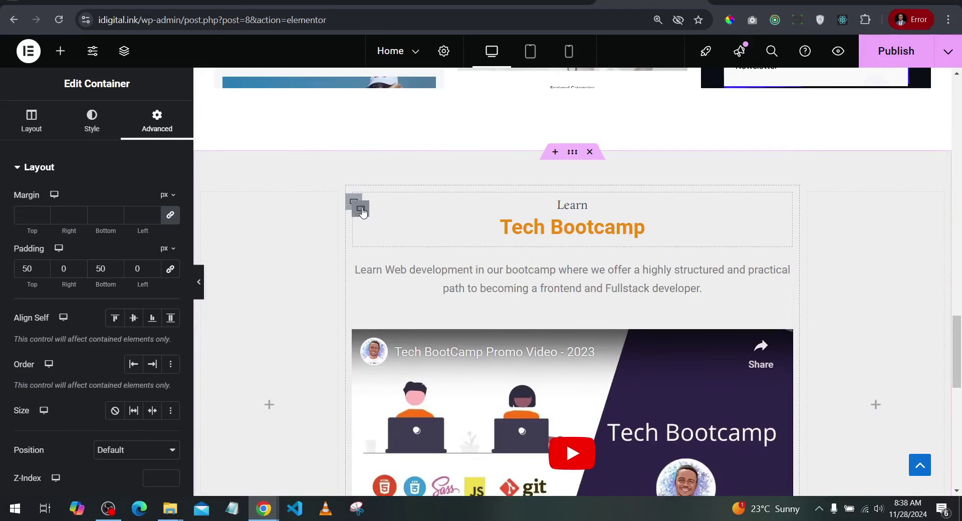
{"action": "right_click", "coordinate": [362, 212]}
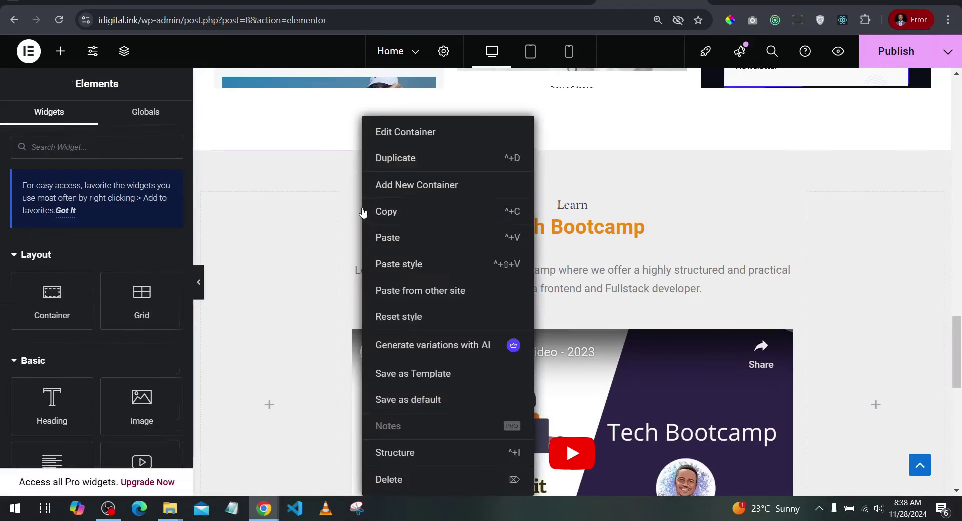
Step: Copy the Learn / Tech Bootcamp heading group and paste it into the new section
{"action": "left_click", "coordinate": [409, 216]}
{"action": "scroll", "coordinate": [411, 220], "scroll_direction": "down", "scroll_amount": 8}
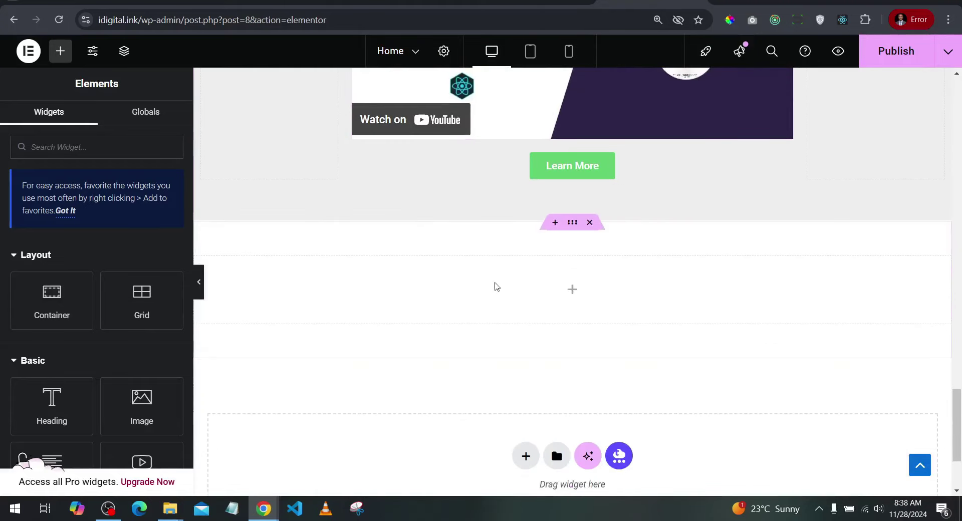
{"action": "right_click", "coordinate": [518, 288]}
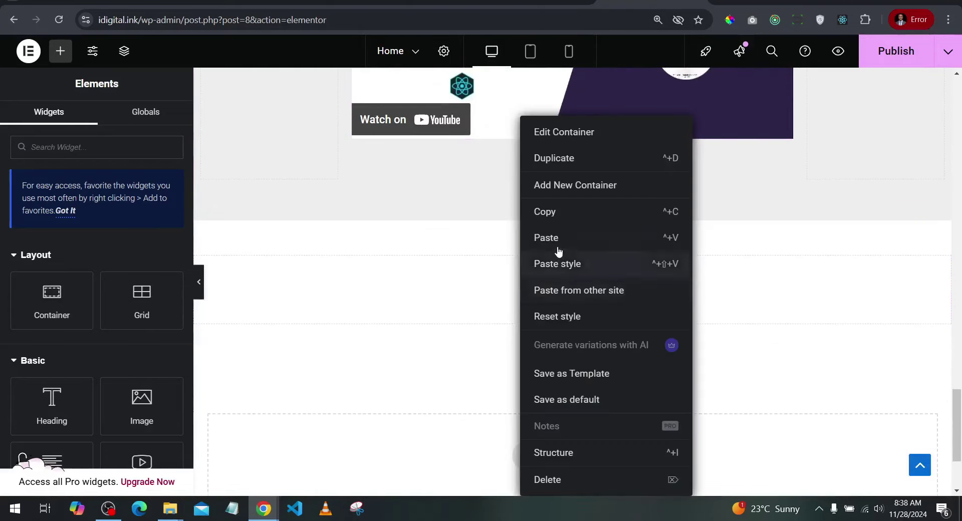
{"action": "left_click", "coordinate": [532, 306]}
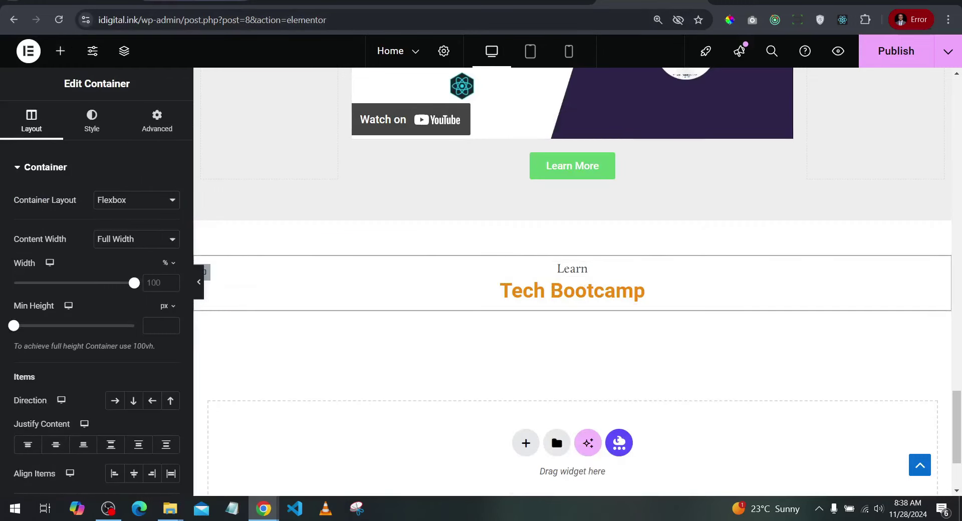
{"action": "left_click", "coordinate": [205, 2]}
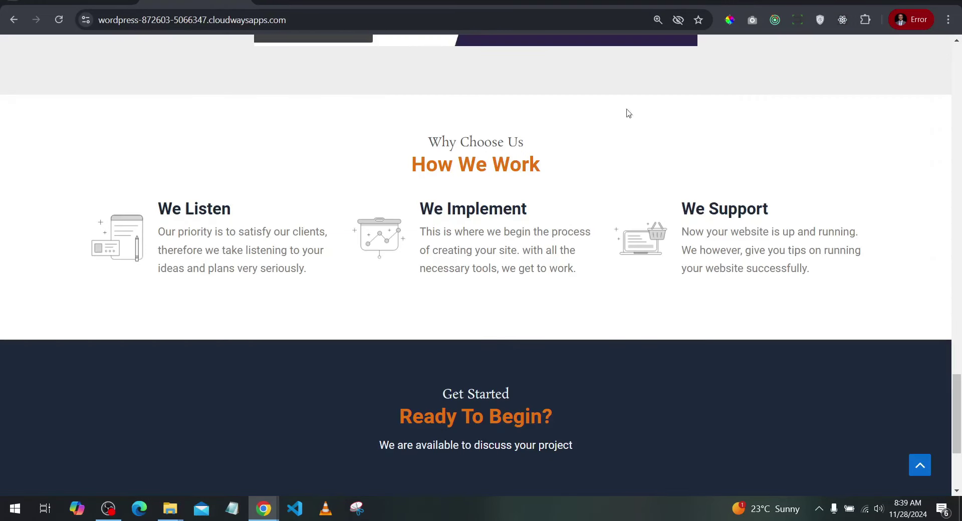
{"action": "left_click", "coordinate": [751, 4]}
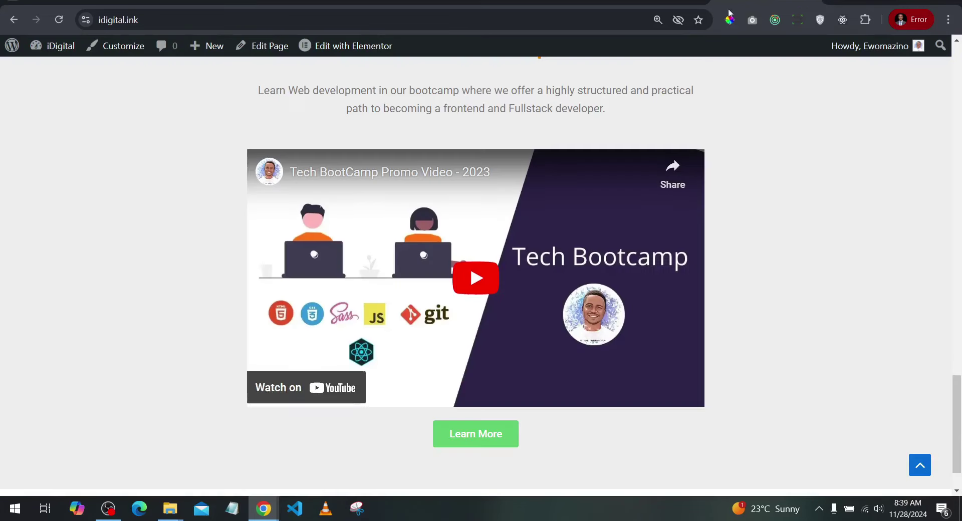
{"action": "left_click", "coordinate": [637, 4]}
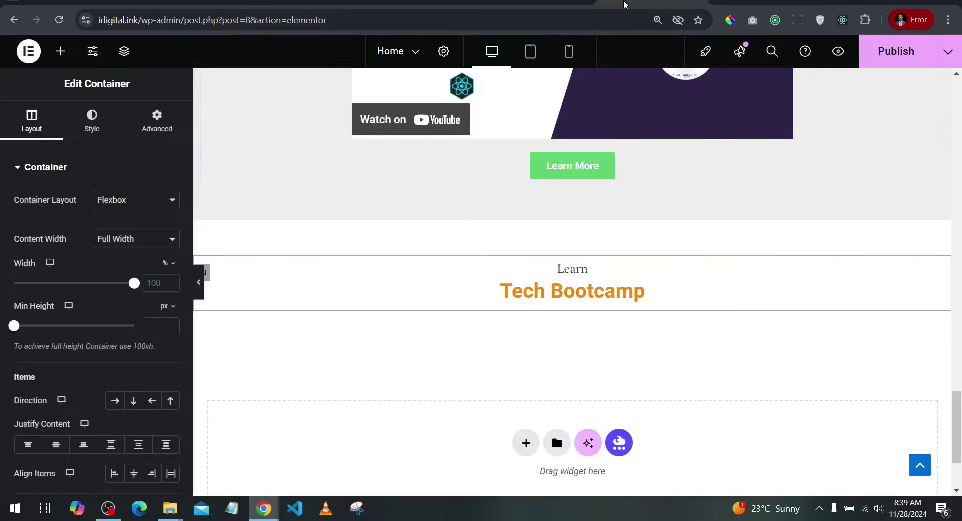
Step: Retitle the pasted headings to 'Why Choose Us' and 'How We Work'
{"action": "left_click", "coordinate": [580, 272]}
{"action": "key", "text": "ctrl+a"}
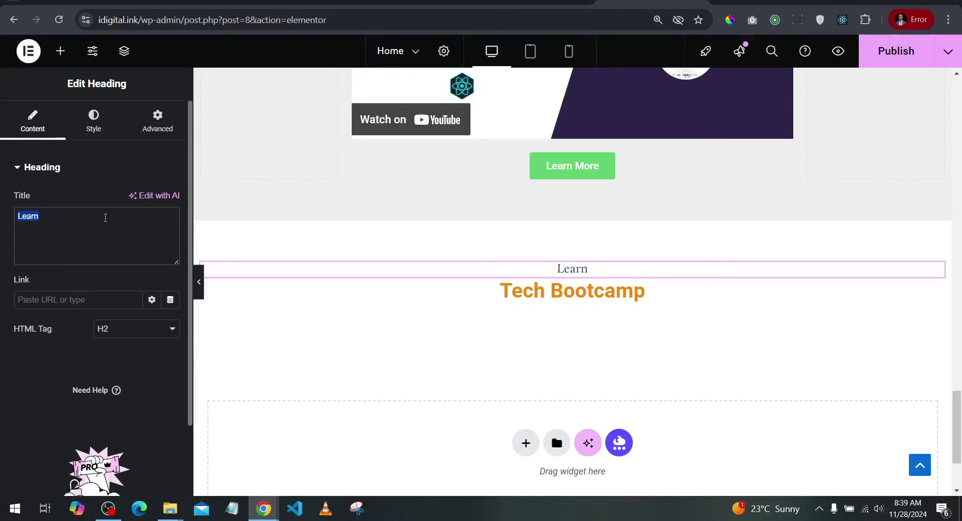
{"action": "type", "text": "Why Choose"}
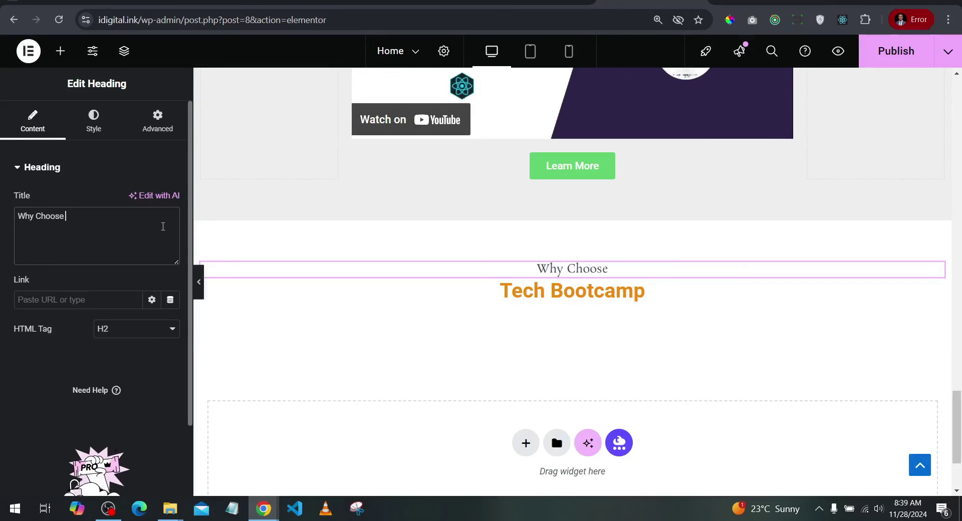
{"action": "type", "text": " Us"}
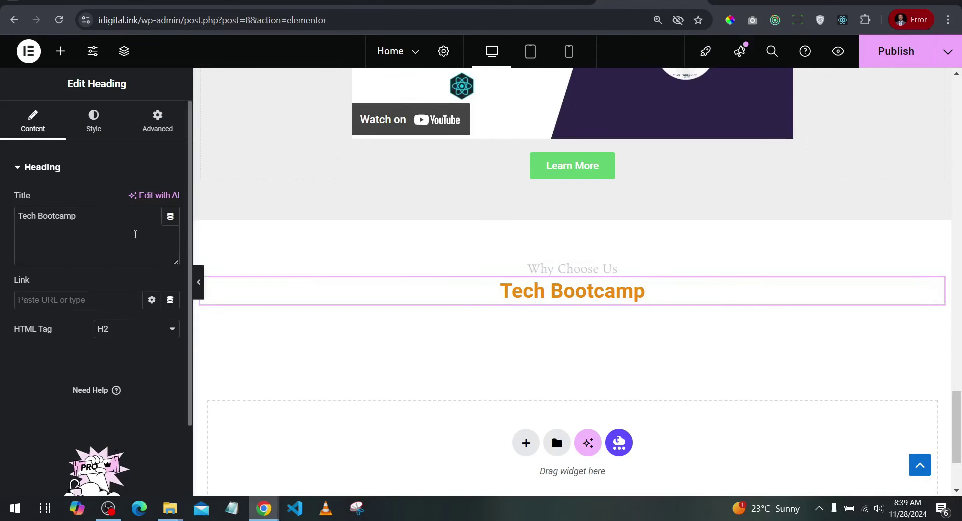
{"action": "left_click_drag", "start_coordinate": [76, 216], "coordinate": [6, 215]}
{"action": "type", "text": "Ho"}
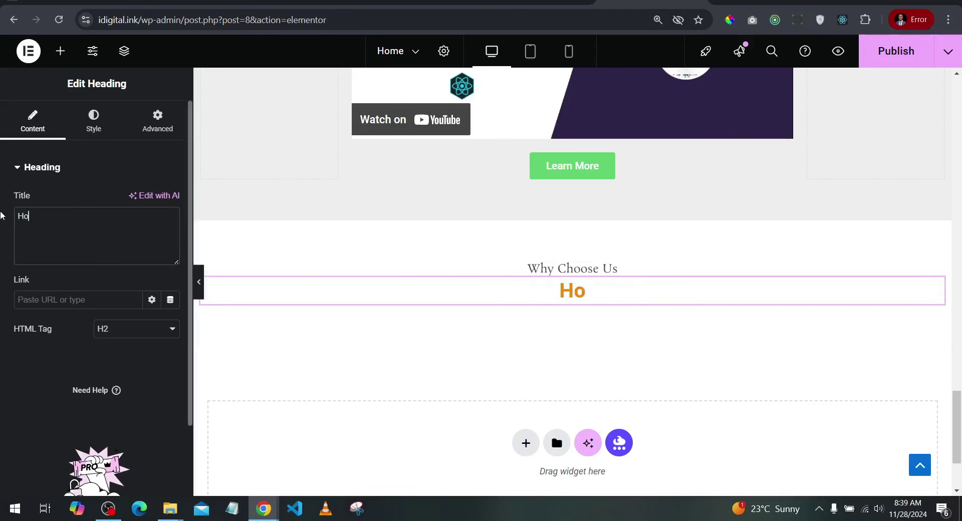
{"action": "type", "text": "w We "}
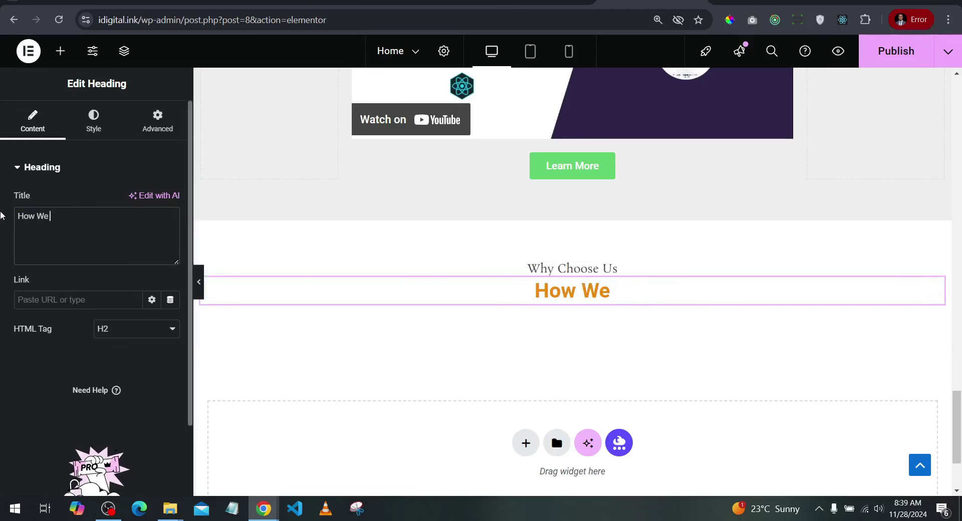
{"action": "type", "text": "Work"}
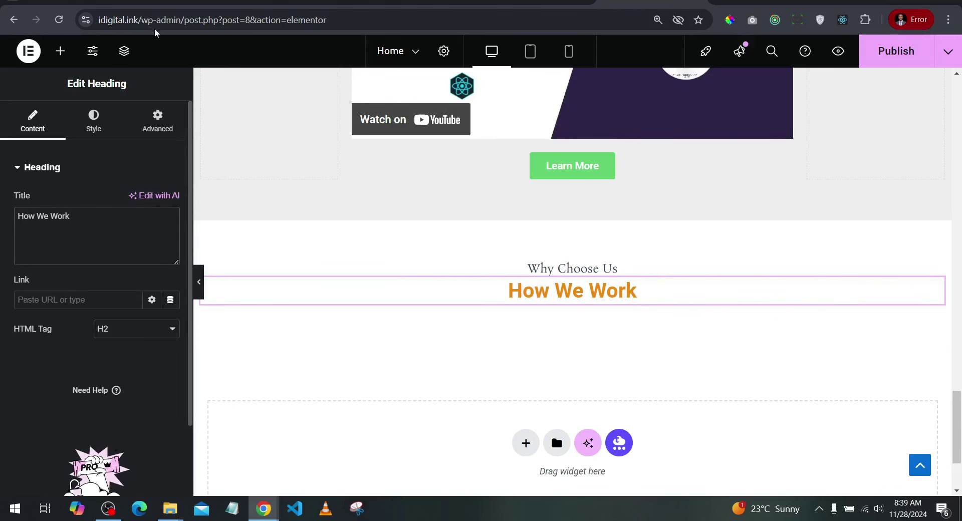
{"action": "left_click", "coordinate": [185, 2]}
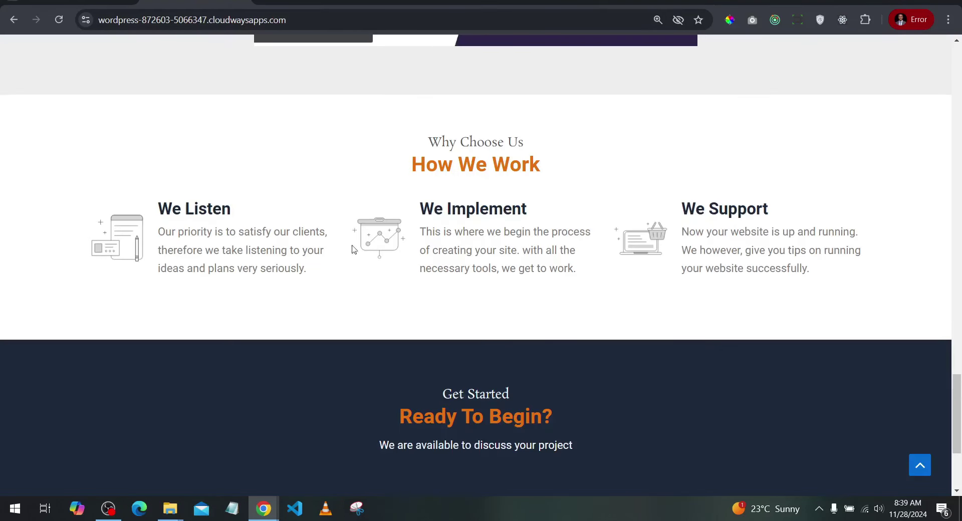
{"action": "left_click", "coordinate": [754, 4]}
{"action": "left_click", "coordinate": [636, 3]}
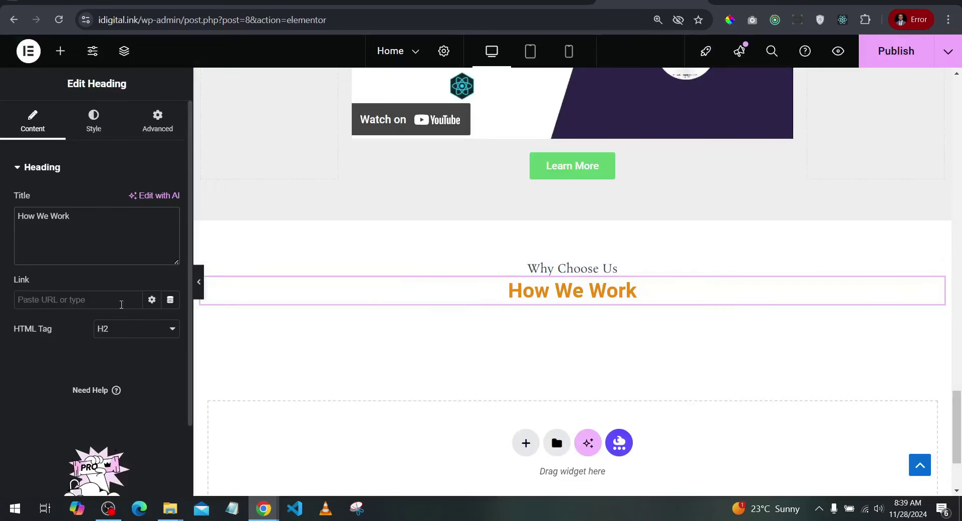
{"action": "left_click", "coordinate": [60, 51]}
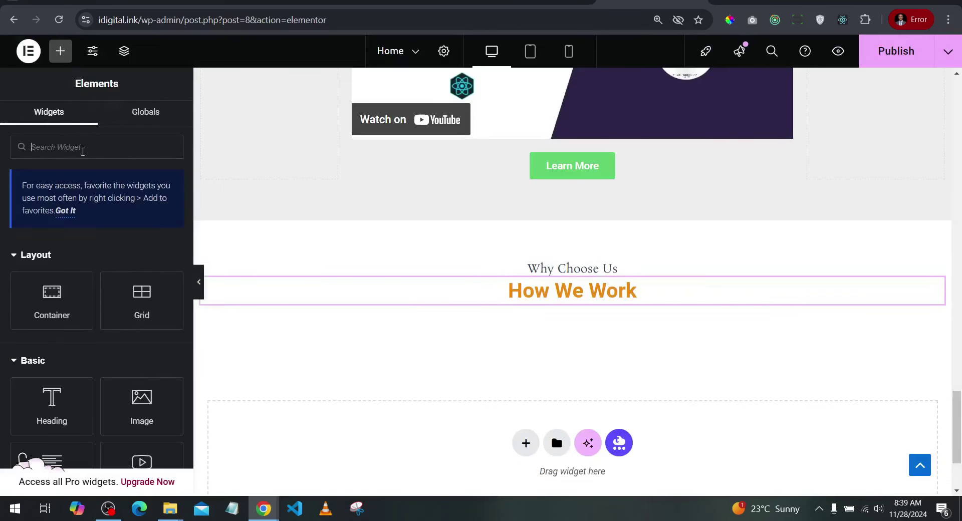
Step: Add a Grid under the How We Work heading with a 30 px top margin
{"action": "left_click_drag", "start_coordinate": [137, 304], "coordinate": [479, 301]}
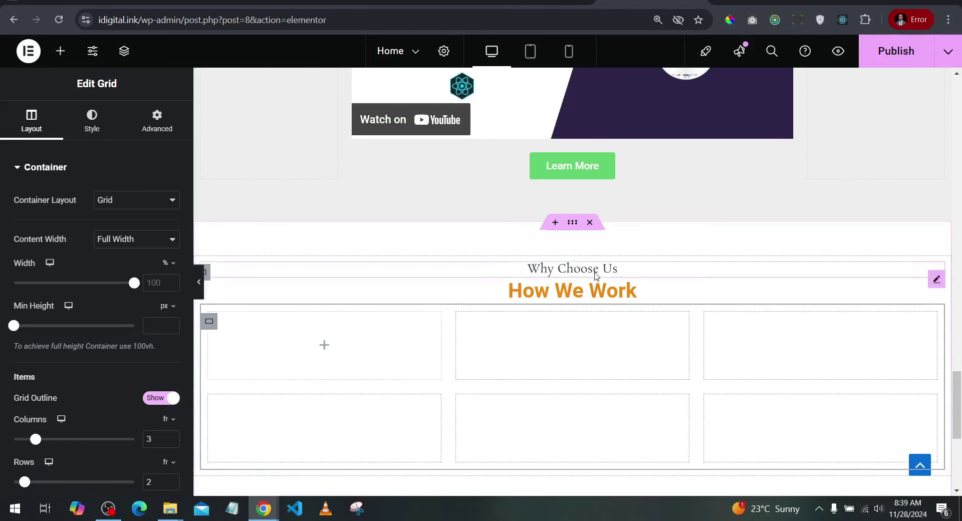
{"action": "left_click", "coordinate": [155, 122]}
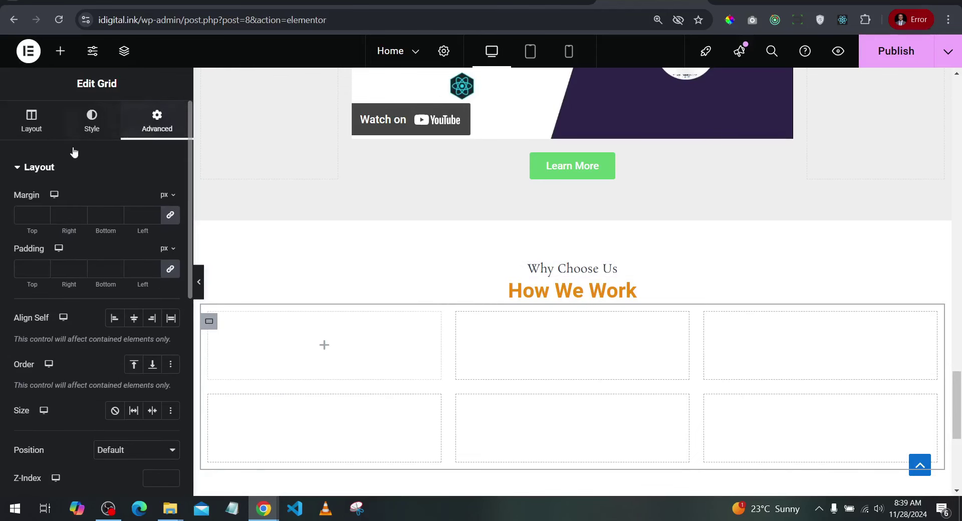
{"action": "left_click", "coordinate": [170, 215]}
{"action": "left_click", "coordinate": [18, 213]}
{"action": "type", "text": "30"}
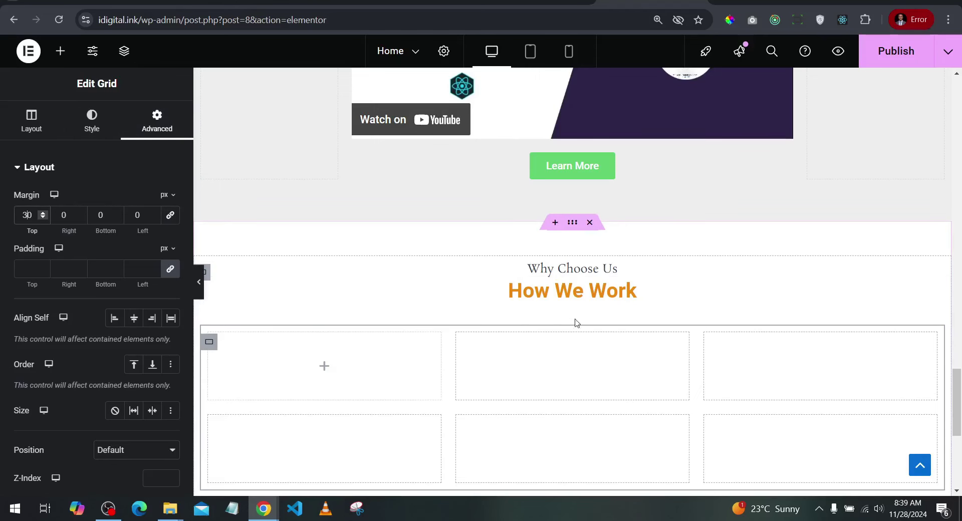
{"action": "scroll", "coordinate": [396, 333], "scroll_direction": "down", "scroll_amount": 1}
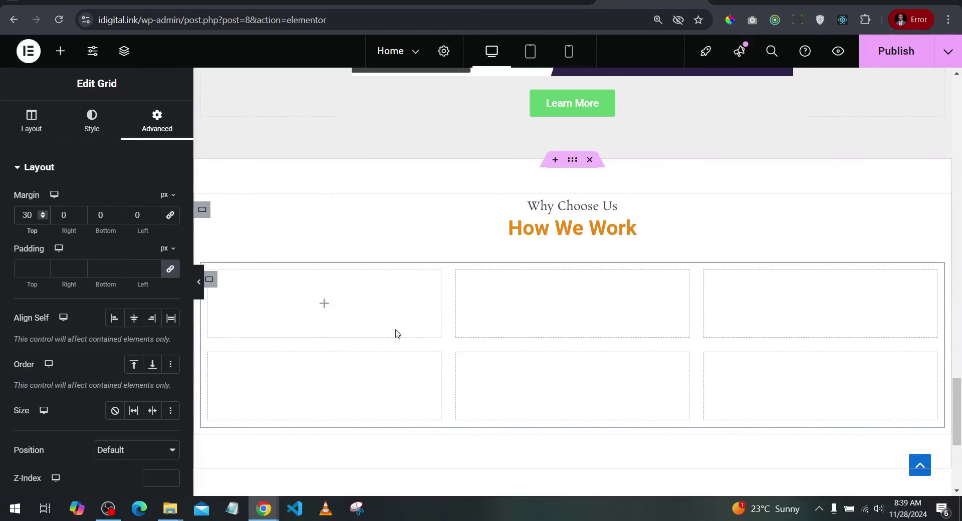
Step: Reduce the grid's Rows to 1, leaving three columns in one row
{"action": "left_click", "coordinate": [32, 123]}
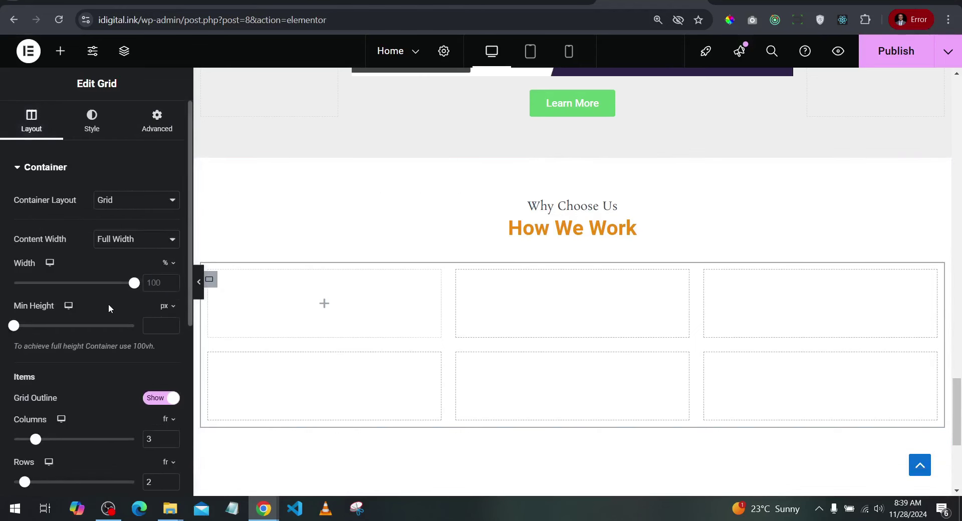
{"action": "scroll", "coordinate": [110, 326], "scroll_direction": "down", "scroll_amount": 1}
{"action": "left_click_drag", "start_coordinate": [154, 420], "coordinate": [131, 425]}
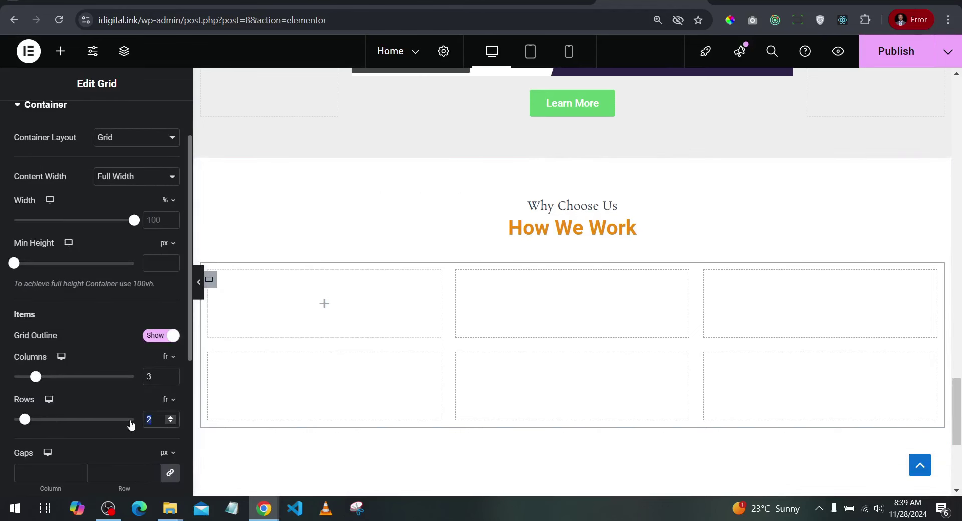
{"action": "type", "text": "1"}
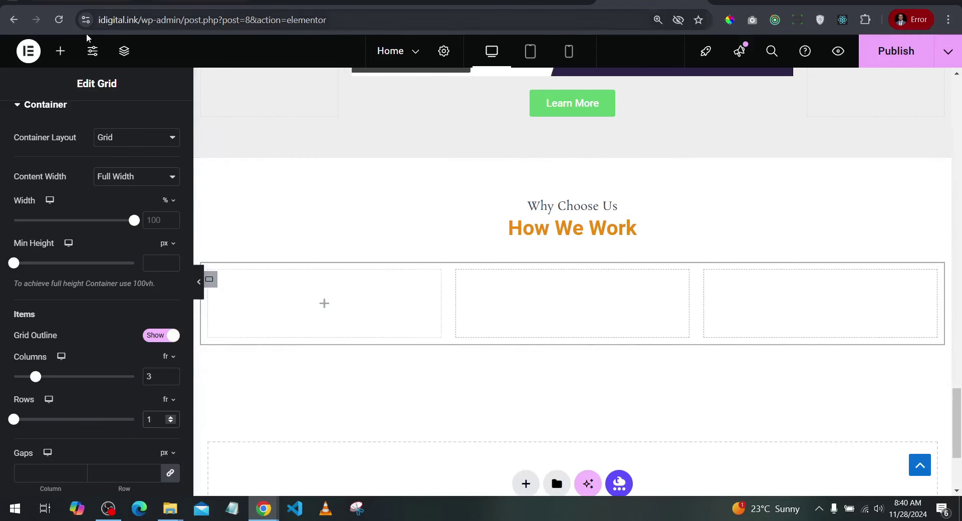
{"action": "left_click", "coordinate": [61, 52]}
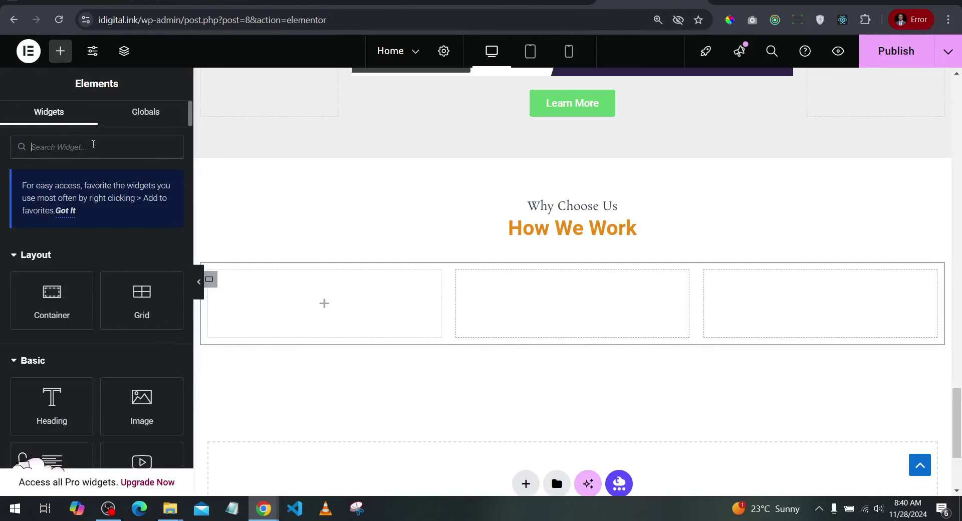
Step: Place an Image Box in the first grid cell and copy the live site's We Listen description
{"action": "type", "text": "box"}
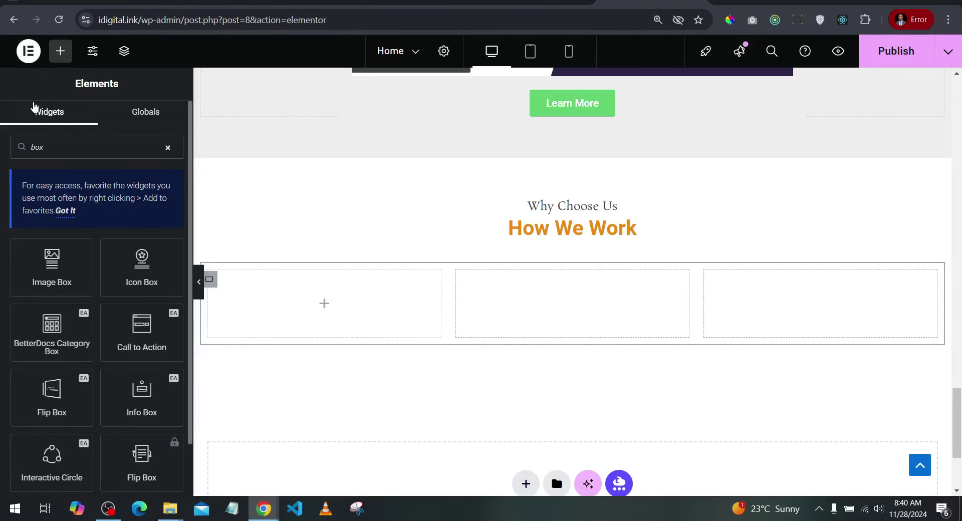
{"action": "left_click_drag", "start_coordinate": [50, 265], "coordinate": [285, 295]}
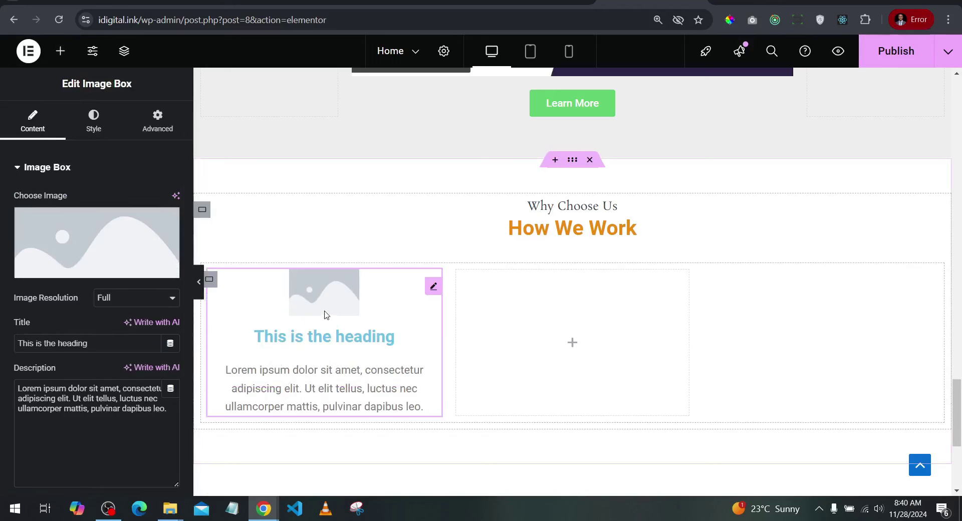
{"action": "left_click", "coordinate": [195, 1]}
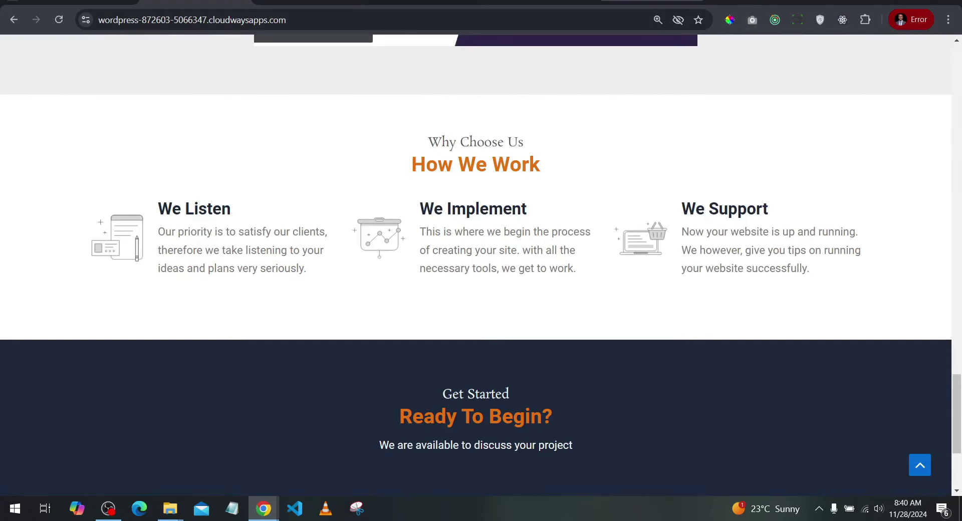
{"action": "left_click", "coordinate": [653, 4]}
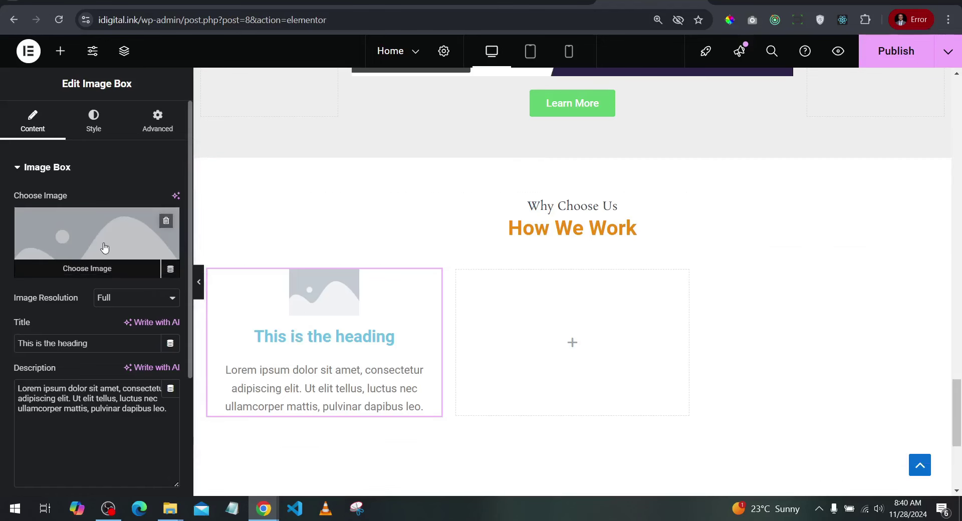
{"action": "left_click", "coordinate": [185, 6]}
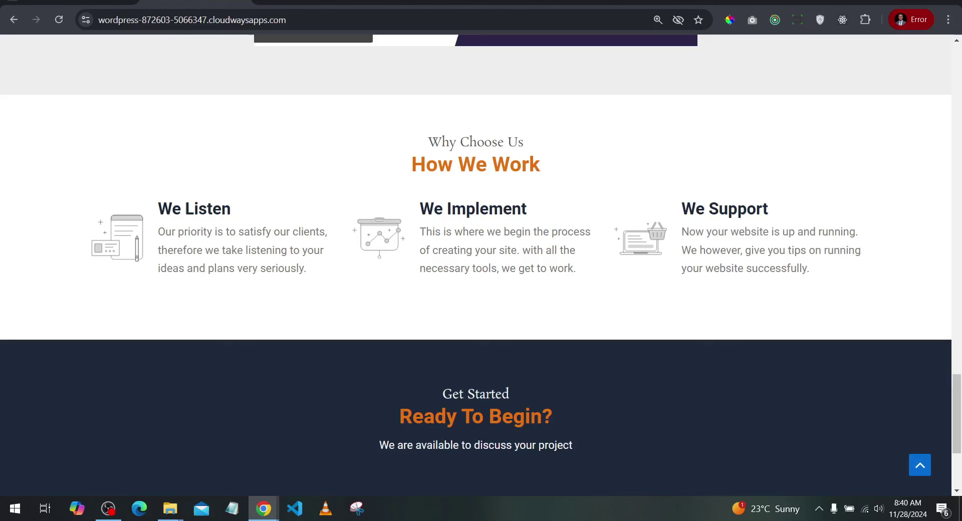
{"action": "left_click_drag", "start_coordinate": [306, 271], "coordinate": [160, 232]}
{"action": "key", "text": "ctrl+c"}
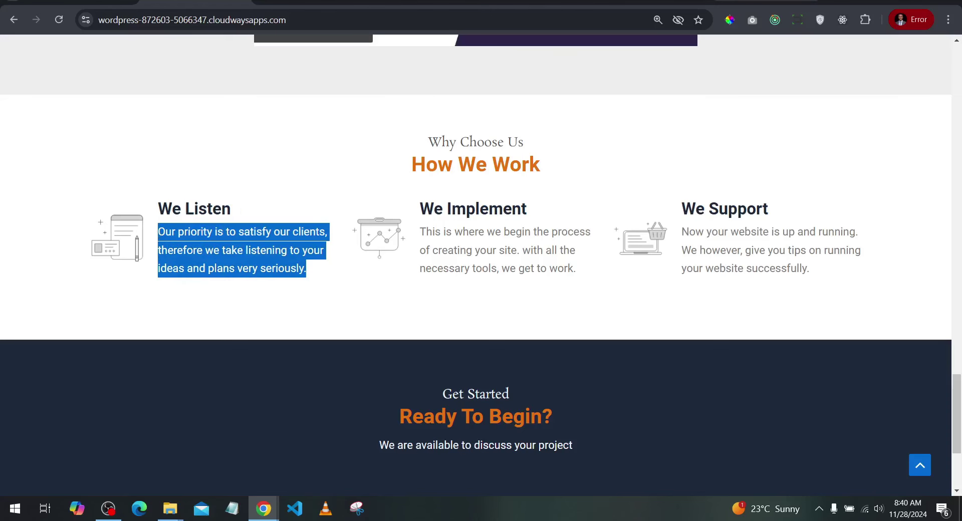
{"action": "left_click", "coordinate": [688, 1]}
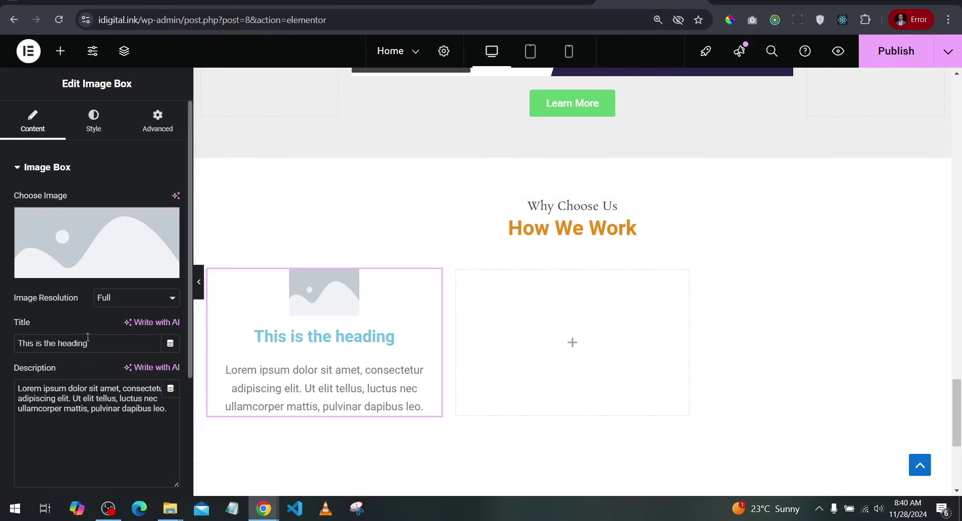
Step: Title the box 'We Listen' and paste the copied description
{"action": "left_click_drag", "start_coordinate": [89, 342], "coordinate": [4, 342]}
{"action": "type", "text": "W"}
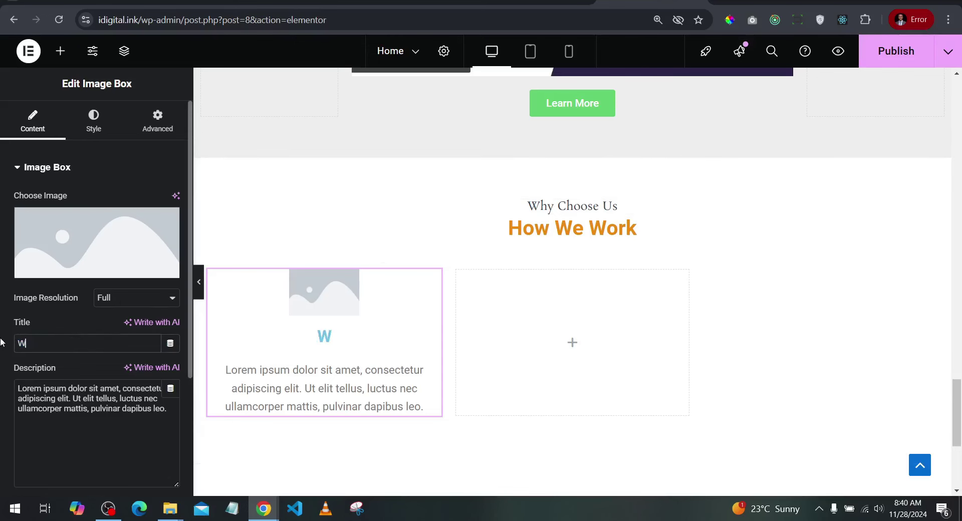
{"action": "type", "text": "e Listen"}
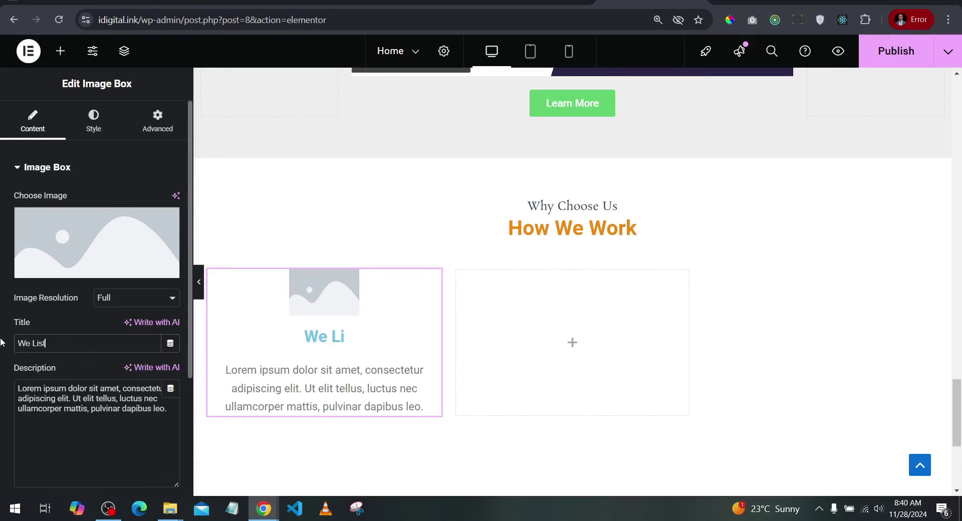
{"action": "triple_click", "coordinate": [110, 407]}
{"action": "key", "text": "ctrl+v"}
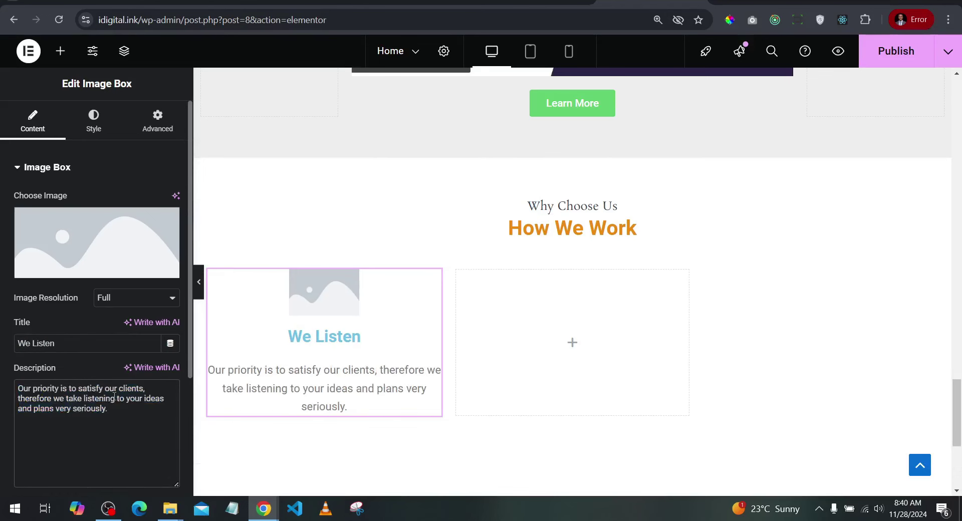
Step: Upload why1, why2 and why3 to the media library and use why3 as the box image
{"action": "mouse_move", "coordinate": [104, 260]}
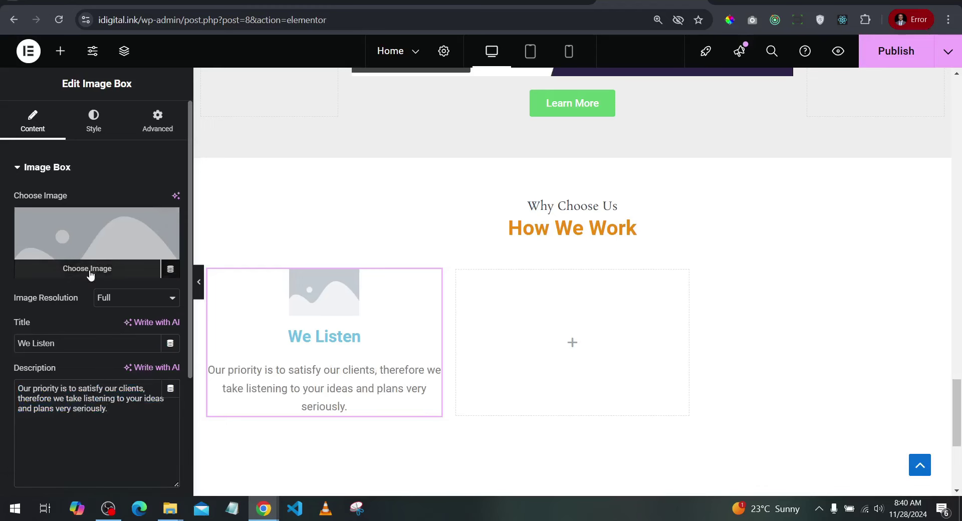
{"action": "left_click", "coordinate": [89, 271]}
{"action": "left_click", "coordinate": [199, 101]}
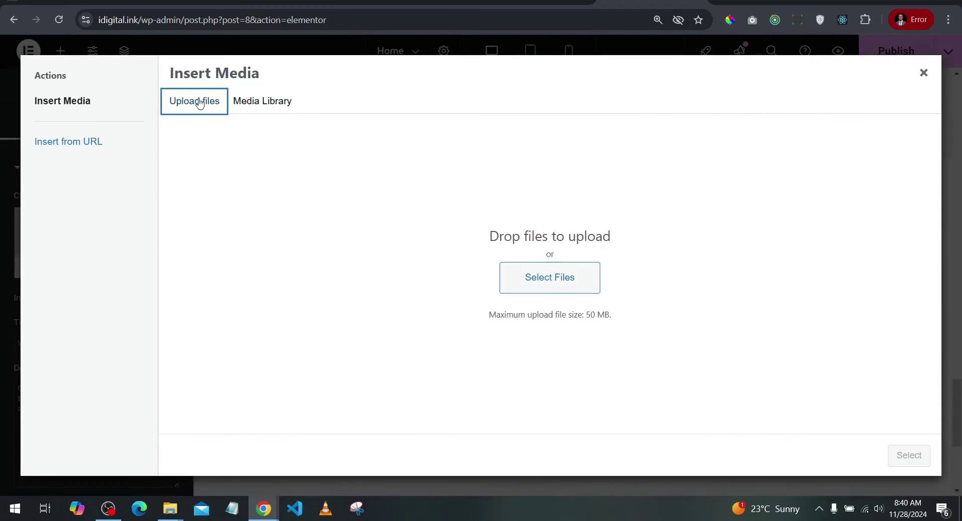
{"action": "mouse_move", "coordinate": [182, 510]}
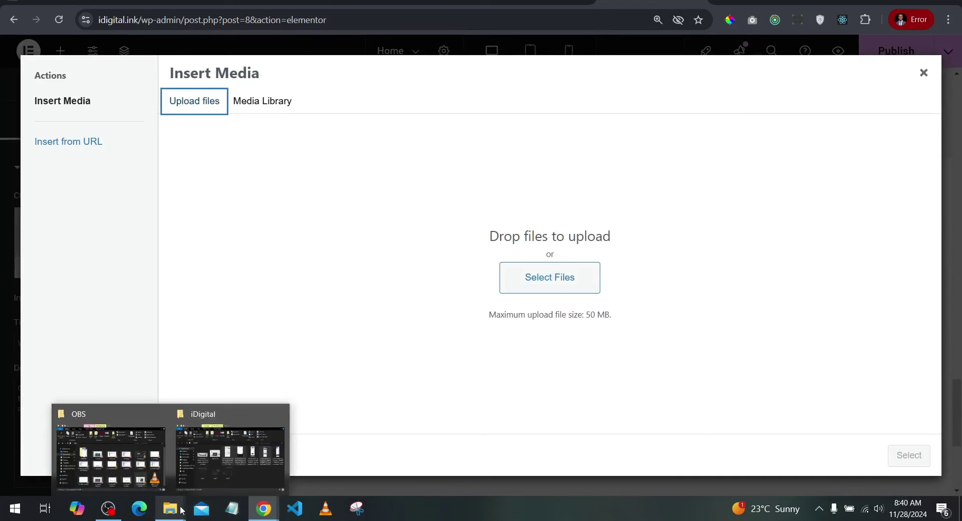
{"action": "left_click", "coordinate": [213, 457]}
{"action": "left_click", "coordinate": [661, 322]}
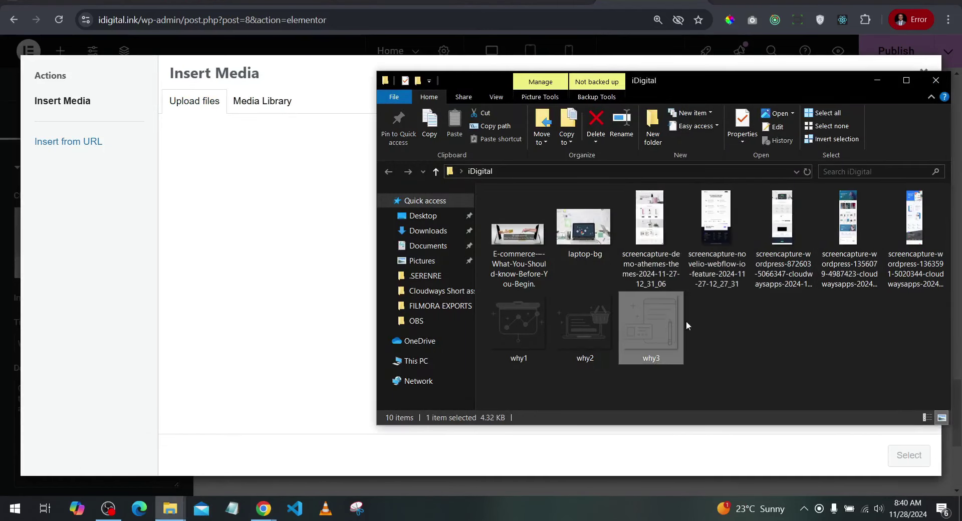
{"action": "left_click_drag", "start_coordinate": [686, 320], "coordinate": [299, 250]}
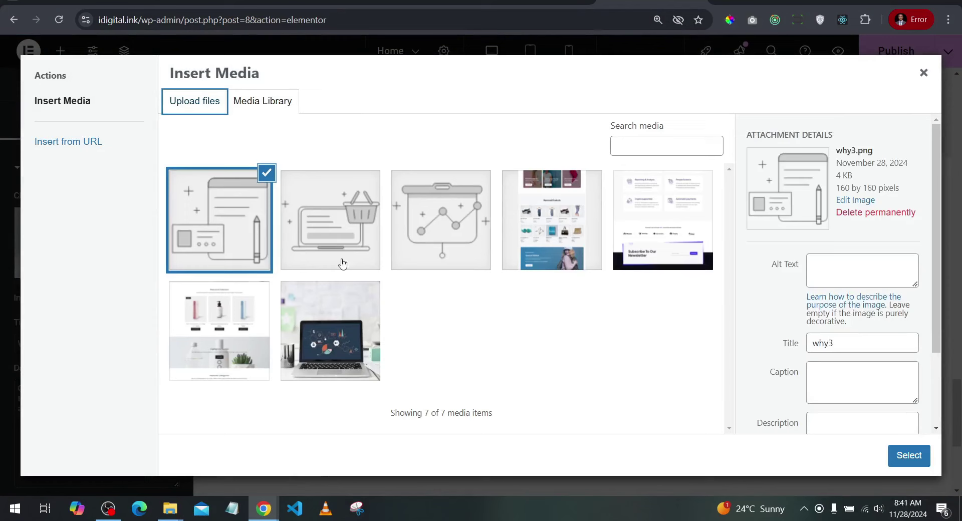
{"action": "left_click", "coordinate": [905, 455]}
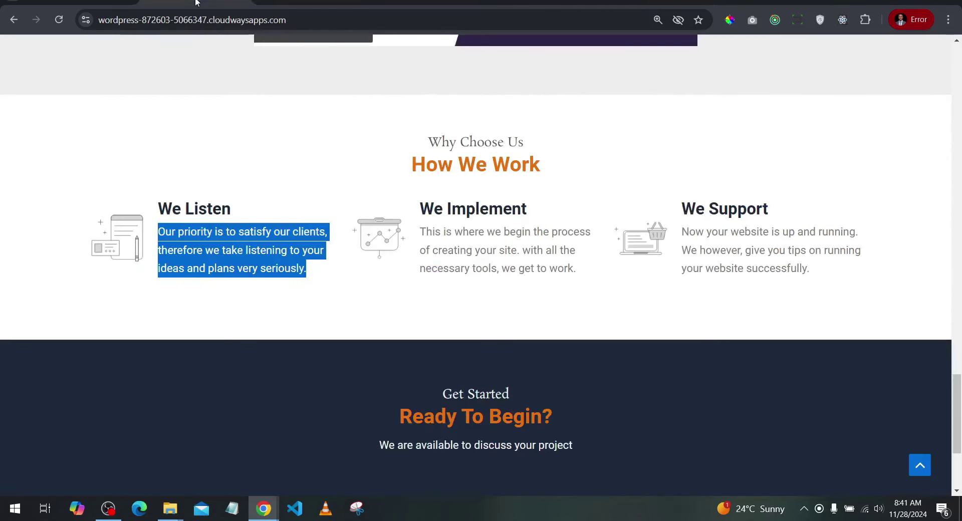
Step: Position the We Listen image left of the text with Middle vertical alignment
{"action": "left_click", "coordinate": [218, 5]}
{"action": "left_click", "coordinate": [337, 197]}
{"action": "left_click", "coordinate": [927, 2]}
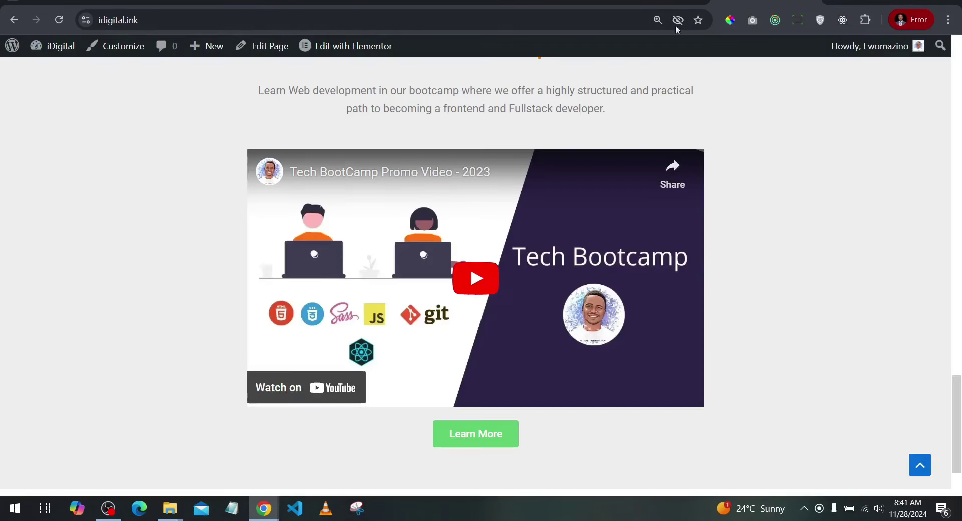
{"action": "left_click", "coordinate": [630, 4]}
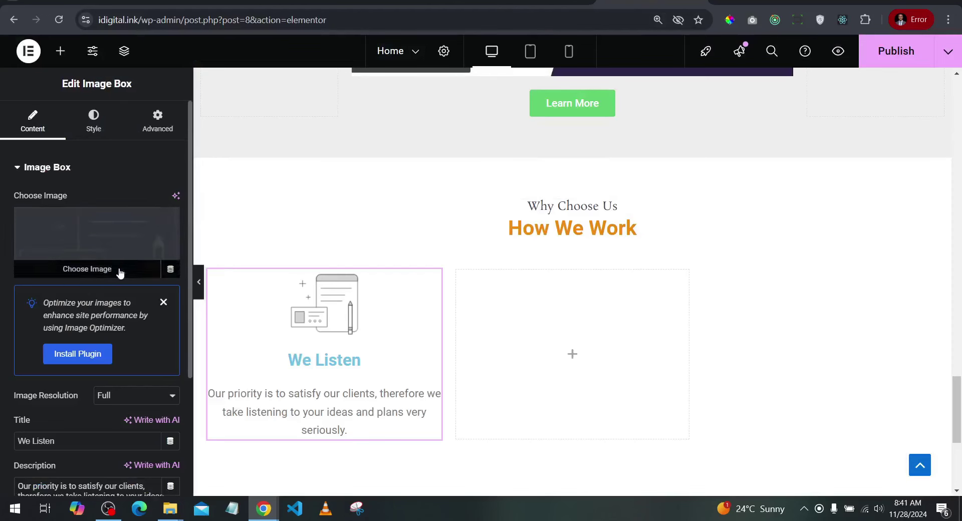
{"action": "left_click", "coordinate": [56, 168]}
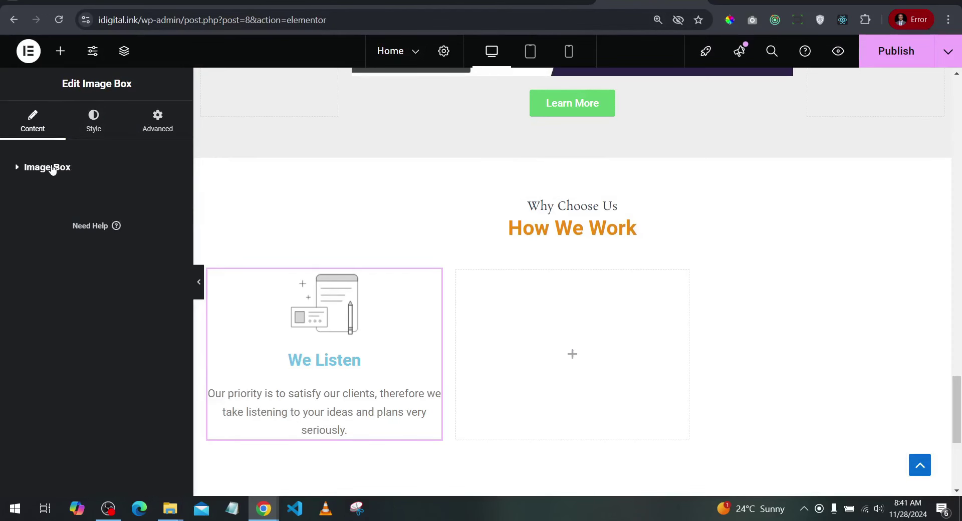
{"action": "left_click", "coordinate": [94, 120]}
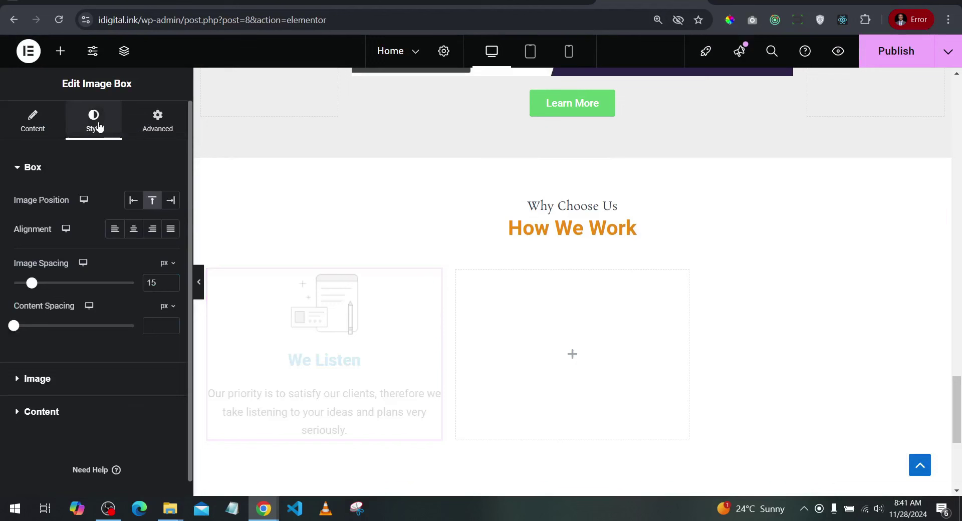
{"action": "left_click", "coordinate": [134, 202]}
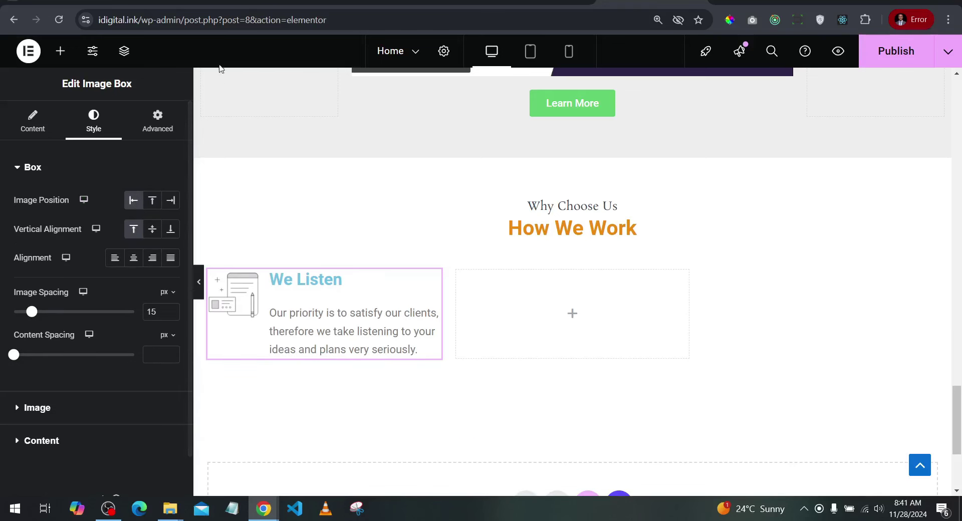
{"action": "left_click", "coordinate": [220, 3]}
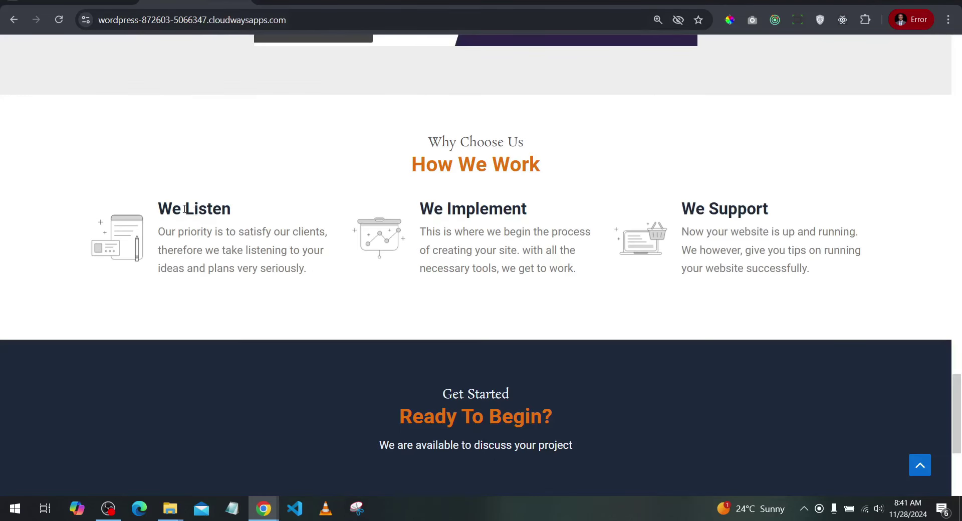
{"action": "left_click", "coordinate": [641, 2]}
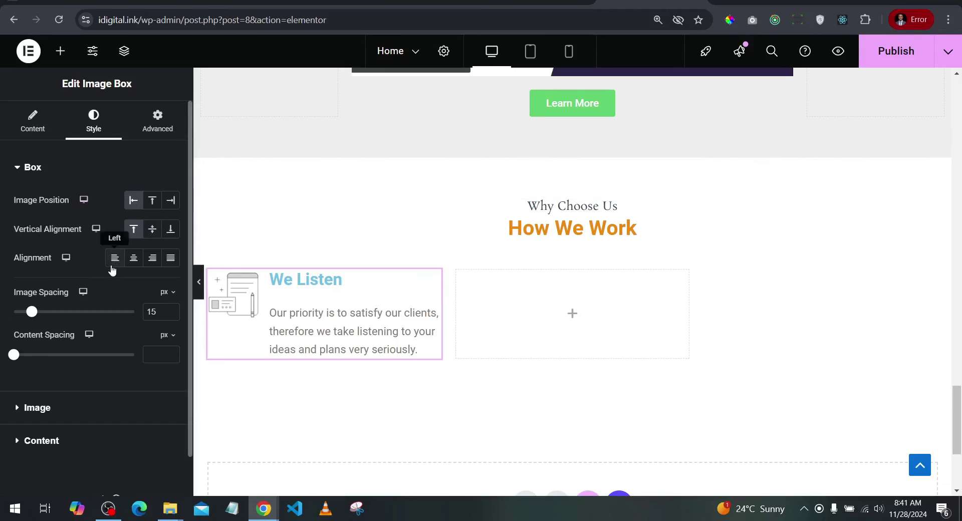
{"action": "left_click", "coordinate": [37, 408]}
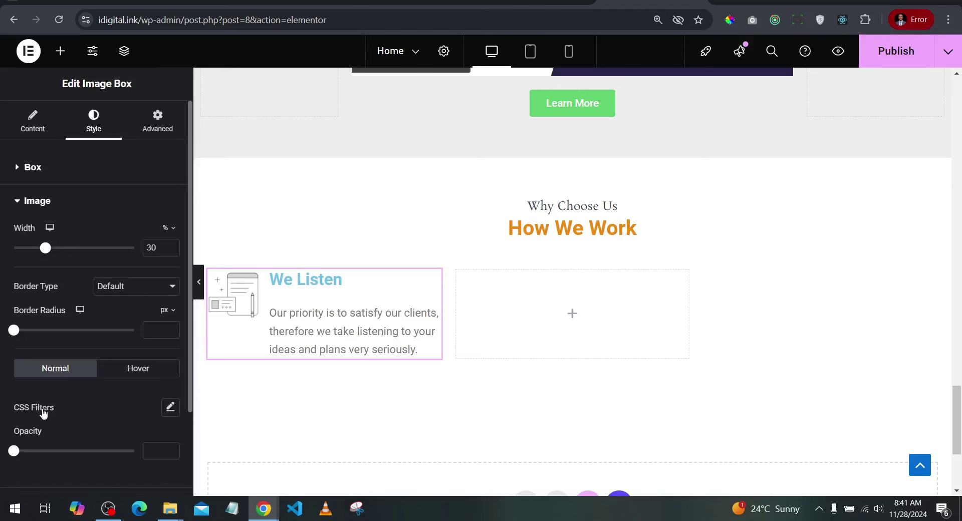
{"action": "left_click", "coordinate": [37, 201]}
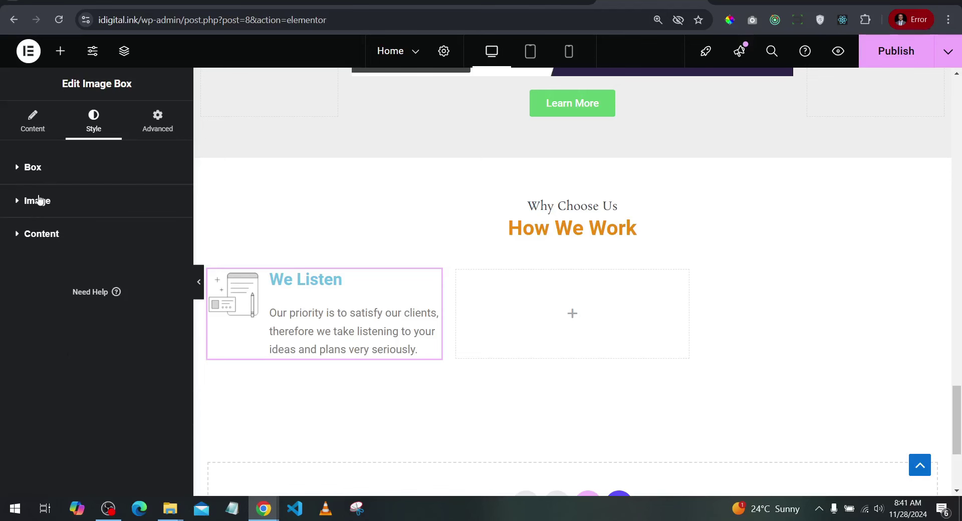
{"action": "left_click", "coordinate": [39, 169]}
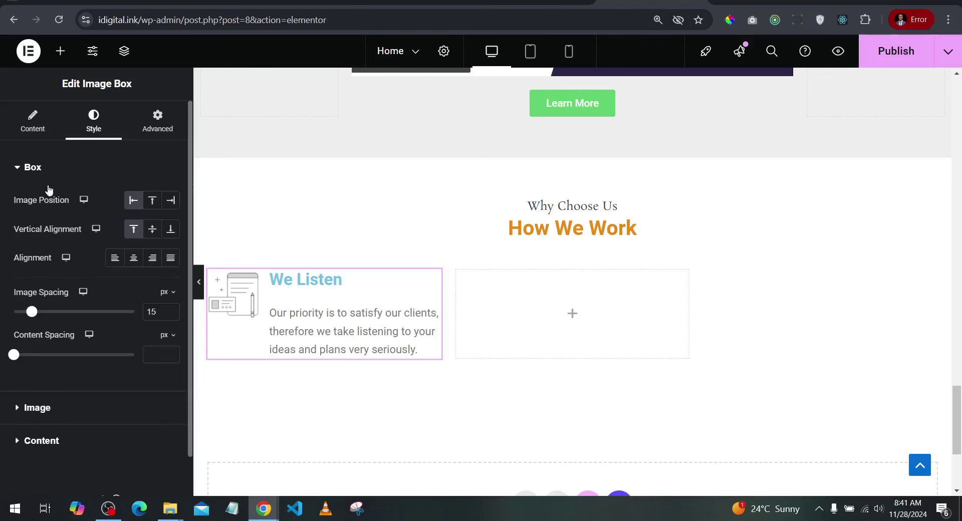
{"action": "left_click", "coordinate": [153, 229]}
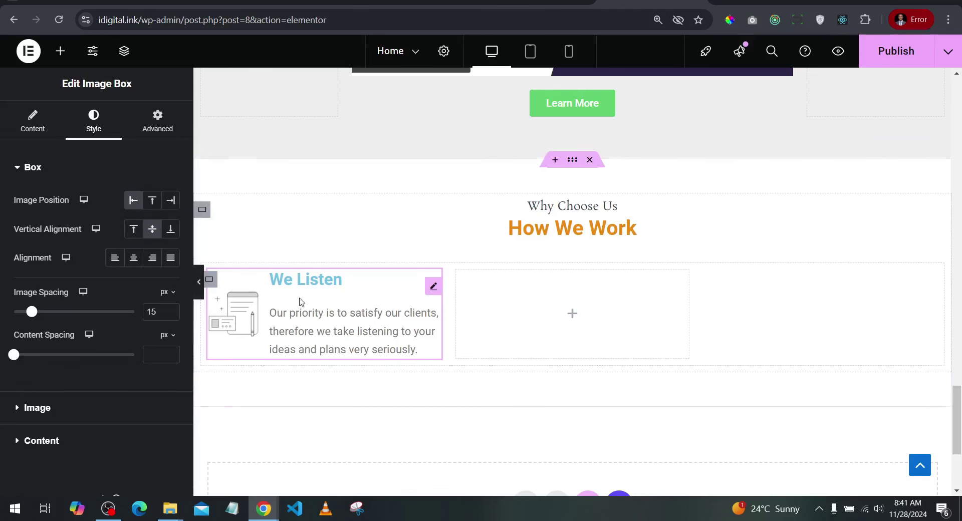
Step: Set the title colour to global Theme Color 3 and Content Spacing to 0
{"action": "left_click", "coordinate": [46, 441]}
{"action": "scroll", "coordinate": [50, 276], "scroll_direction": "down", "scroll_amount": 2}
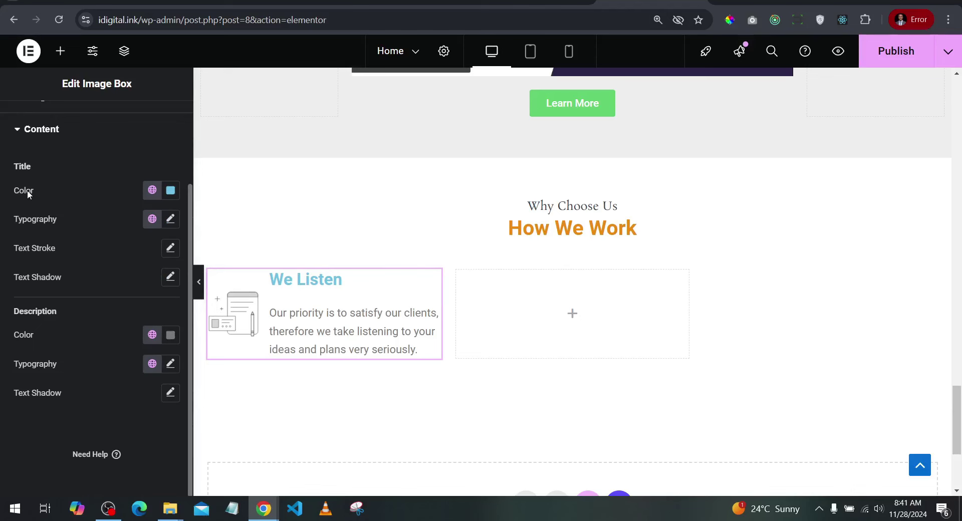
{"action": "left_click", "coordinate": [152, 191]}
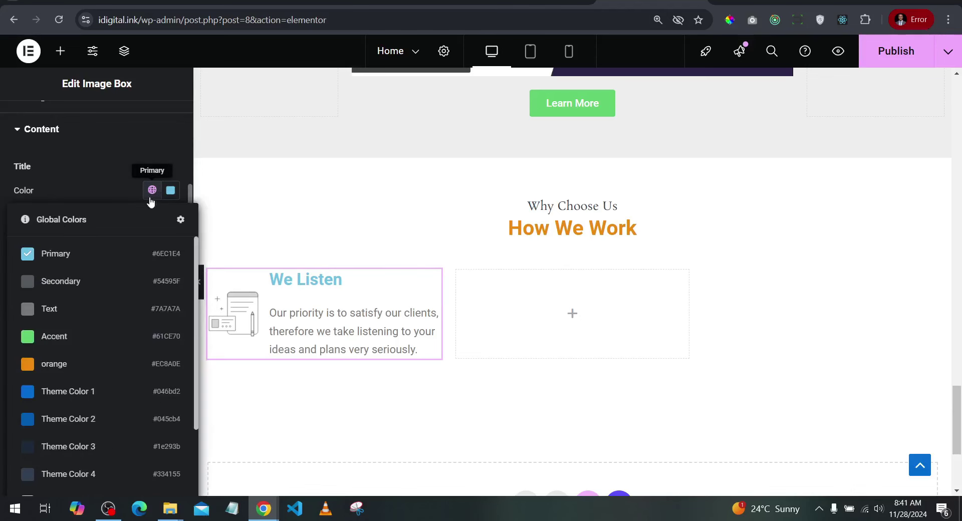
{"action": "left_click", "coordinate": [64, 449]}
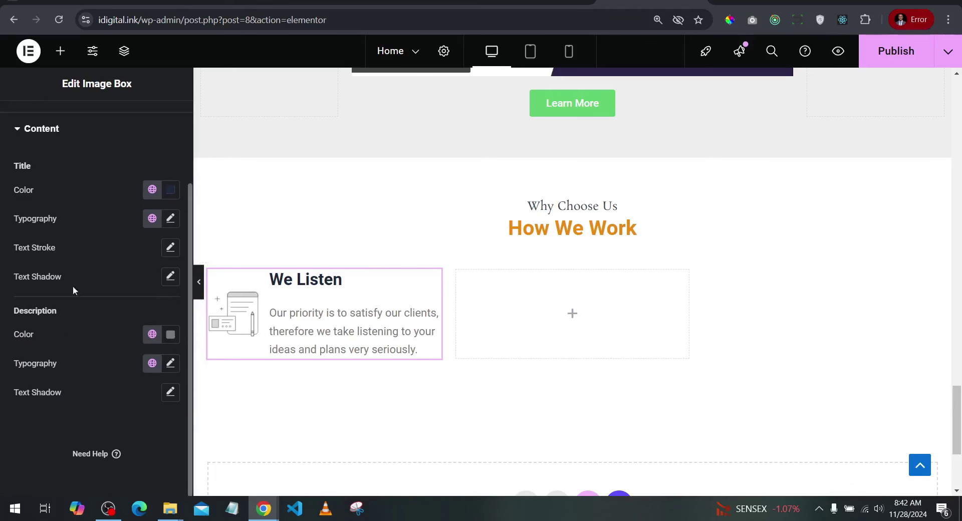
{"action": "scroll", "coordinate": [89, 317], "scroll_direction": "up", "scroll_amount": 2}
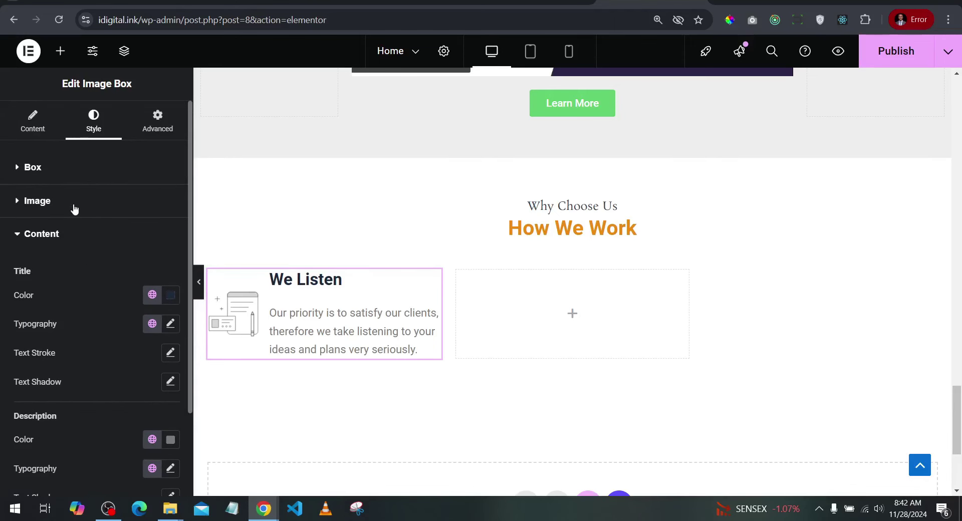
{"action": "left_click", "coordinate": [50, 171]}
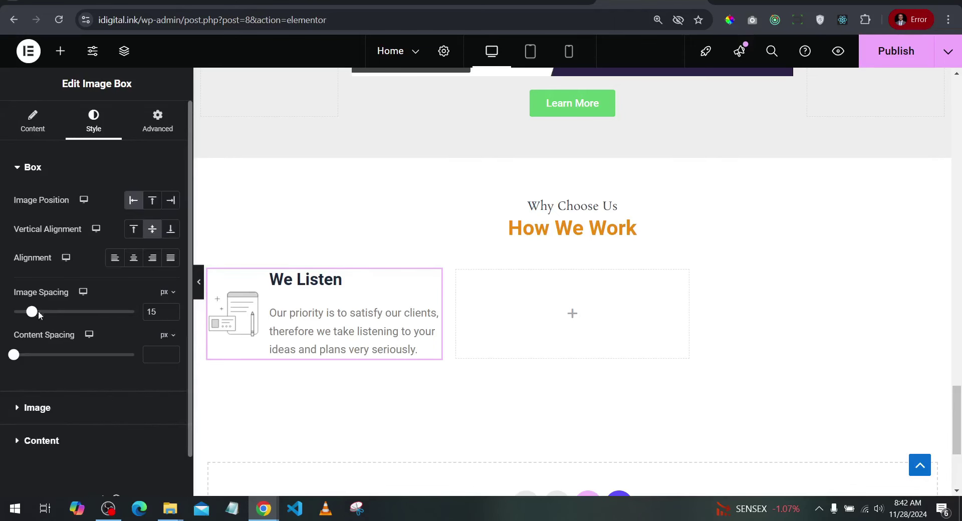
{"action": "left_click", "coordinate": [13, 355]}
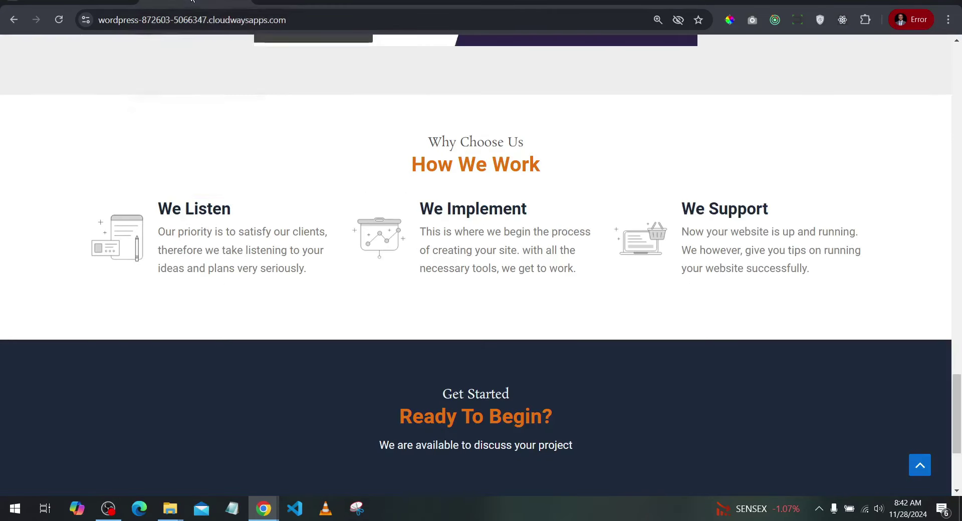
Step: Set Image Spacing to 20 px and the We Listen image width to 31%
{"action": "left_click", "coordinate": [192, 1]}
{"action": "left_click", "coordinate": [551, 3]}
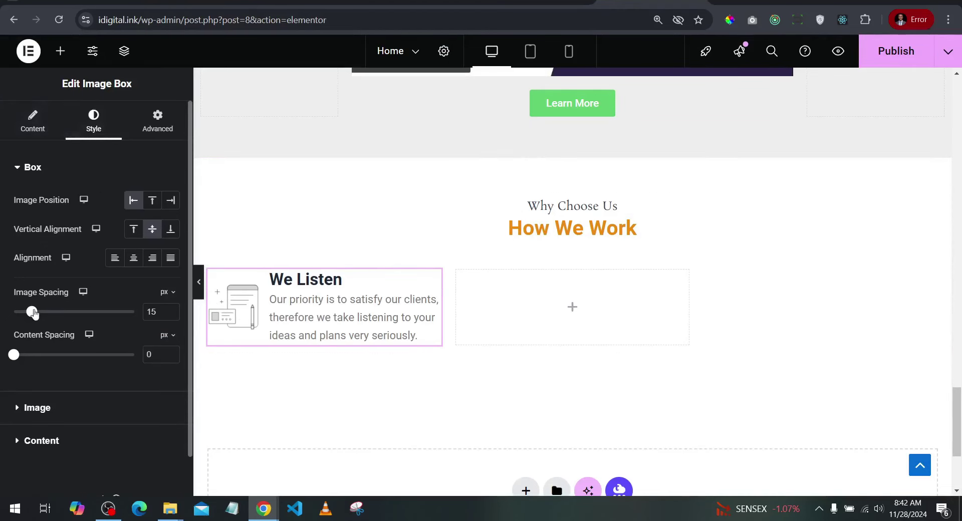
{"action": "left_click_drag", "start_coordinate": [33, 313], "coordinate": [41, 313]}
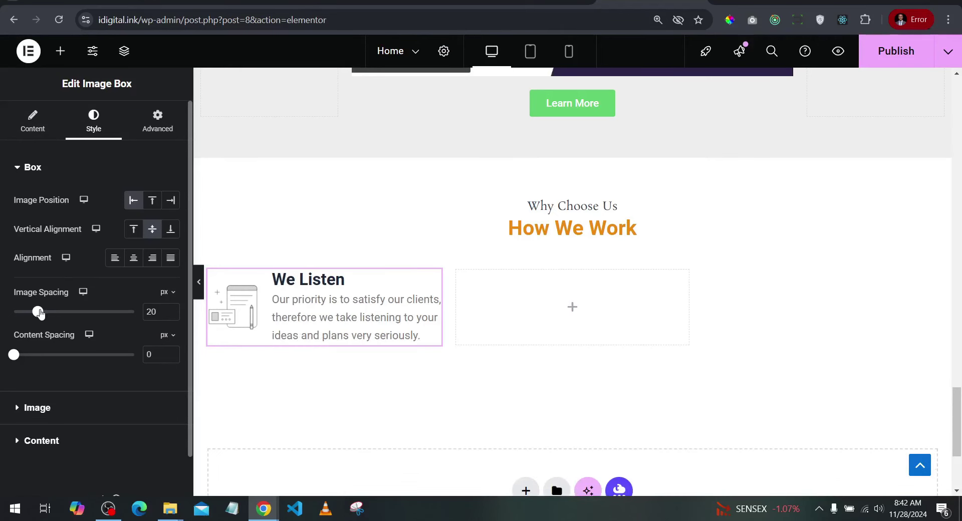
{"action": "left_click", "coordinate": [55, 410]}
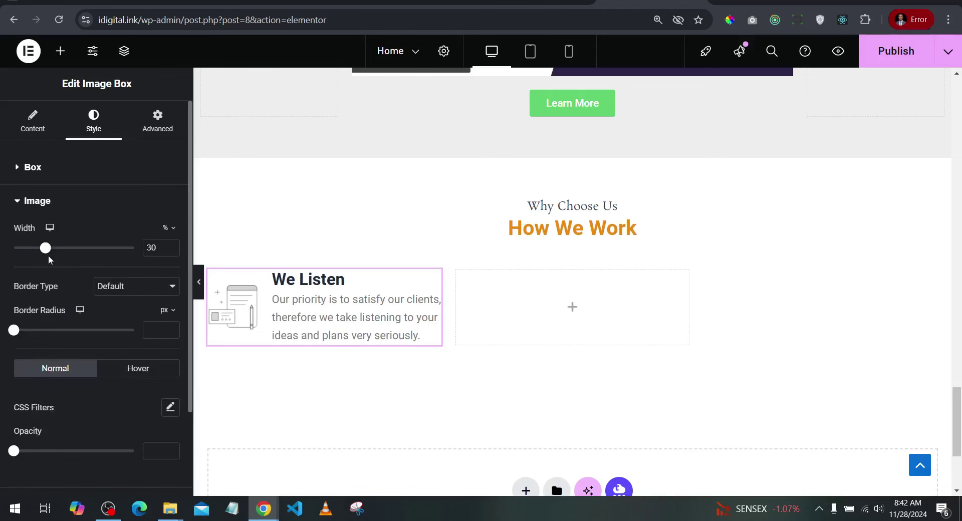
{"action": "left_click_drag", "start_coordinate": [45, 249], "coordinate": [46, 251]}
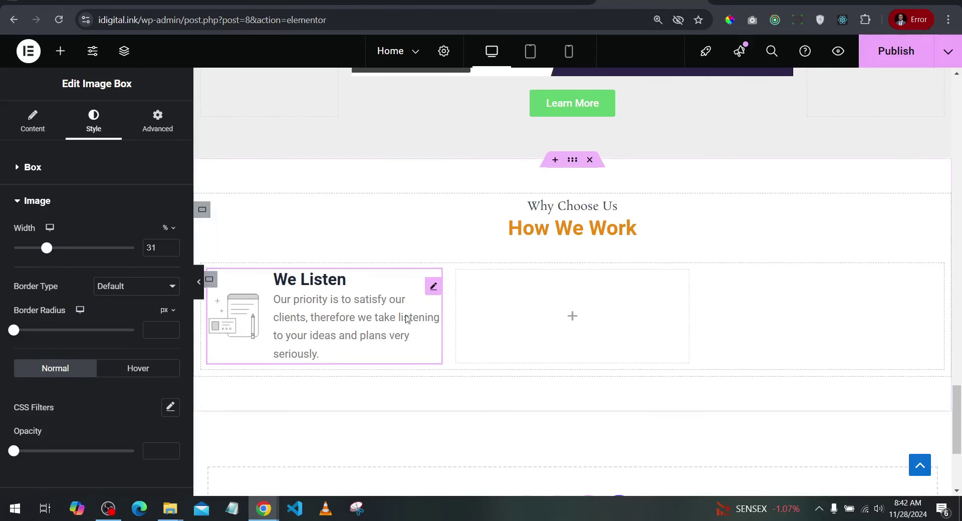
{"action": "key", "text": "ctrl+Tab"}
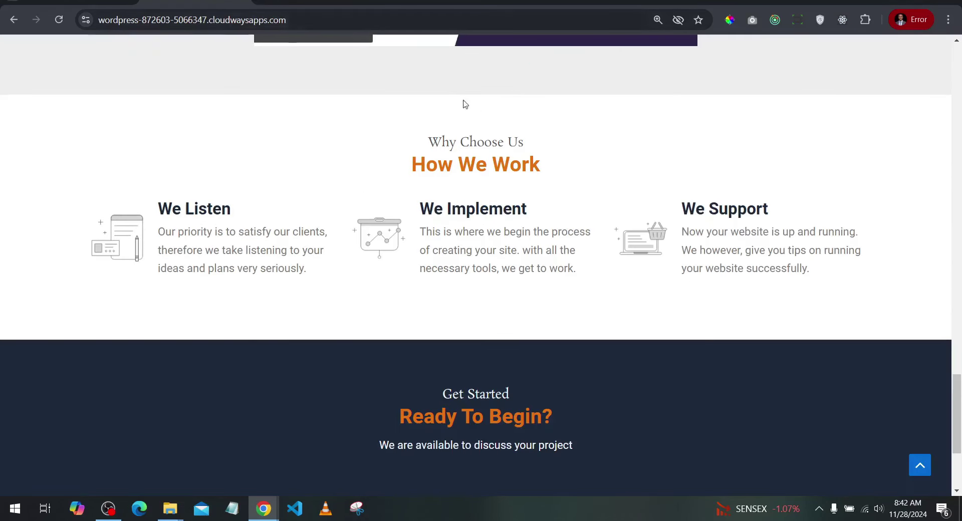
{"action": "left_click", "coordinate": [794, 4]}
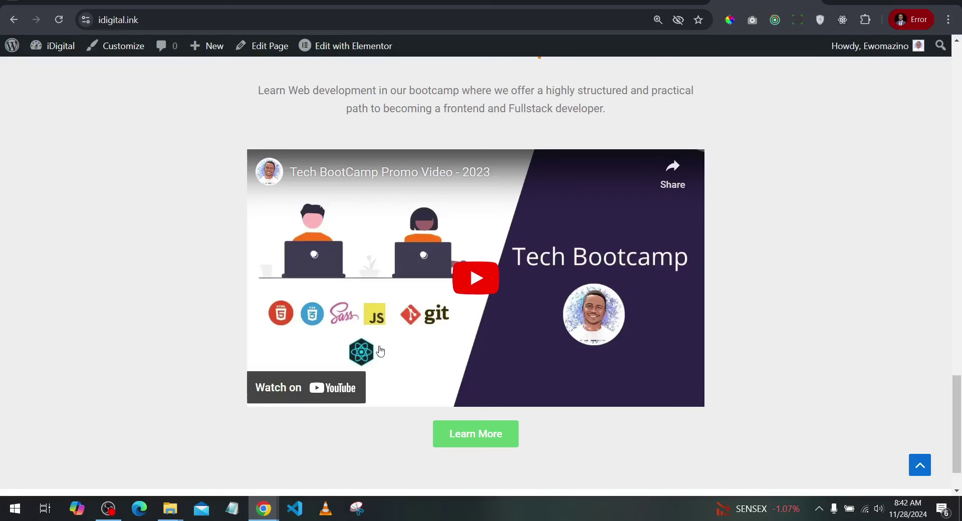
{"action": "left_click", "coordinate": [624, 7]}
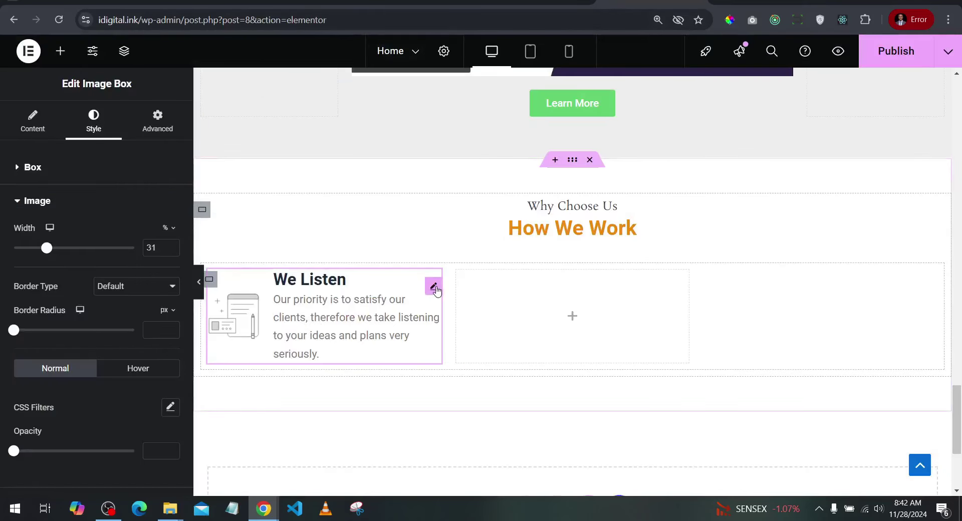
Step: Paste copies of the We Listen image box into the second and third grid cells
{"action": "right_click", "coordinate": [435, 288]}
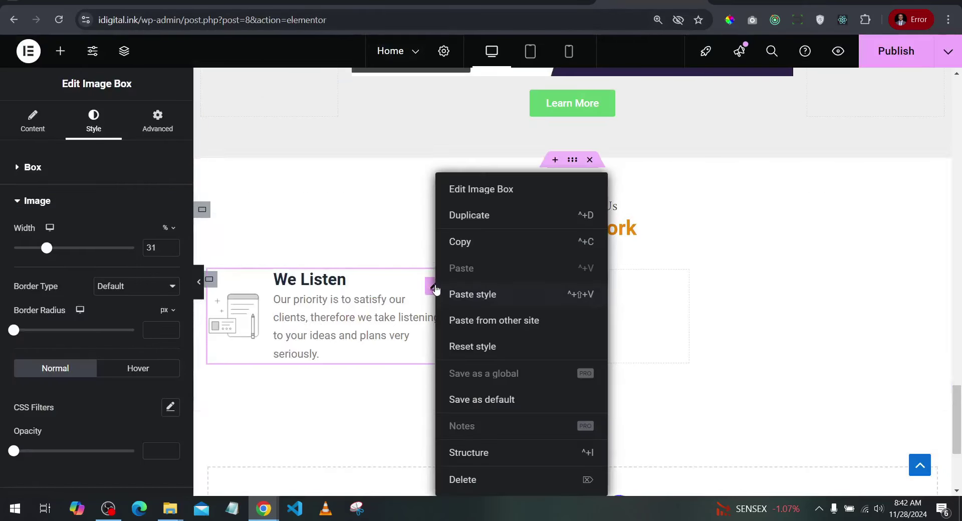
{"action": "left_click", "coordinate": [475, 242]}
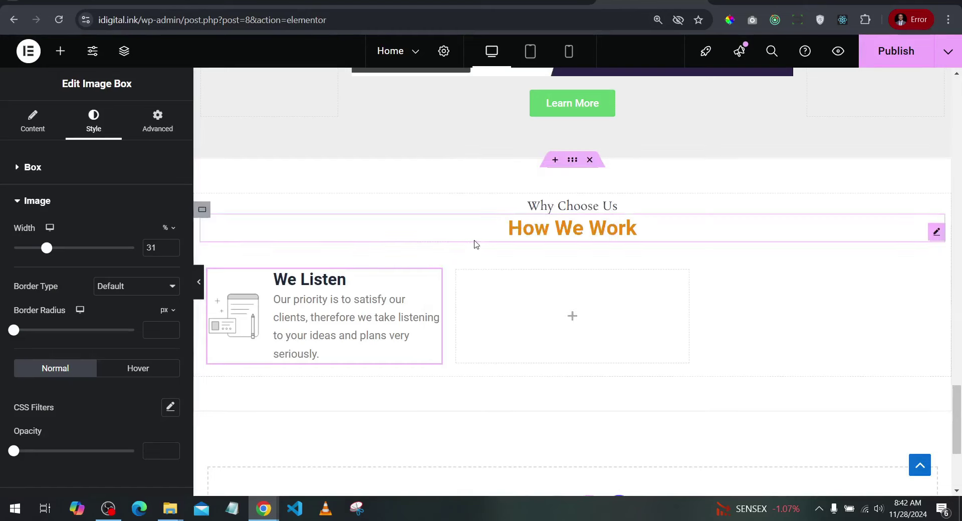
{"action": "right_click", "coordinate": [535, 308]}
{"action": "left_click", "coordinate": [563, 237]}
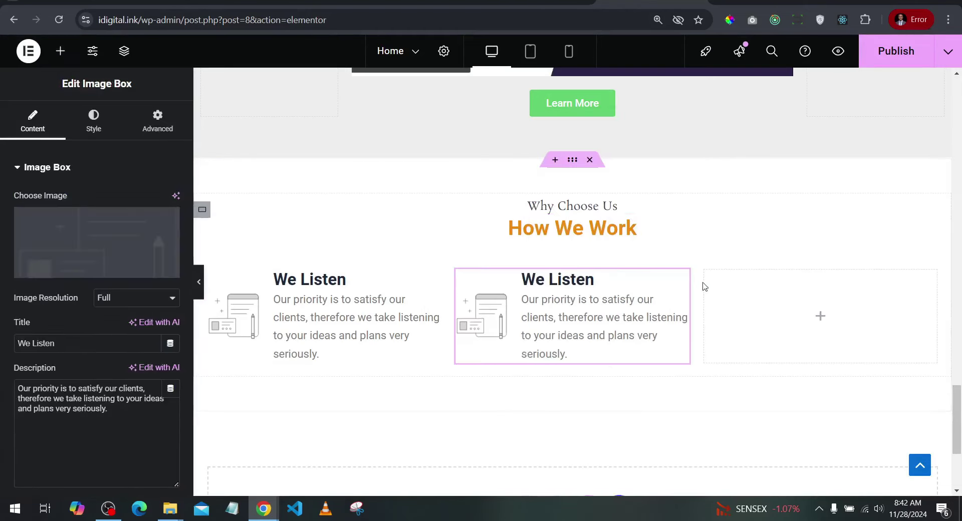
{"action": "right_click", "coordinate": [747, 294]}
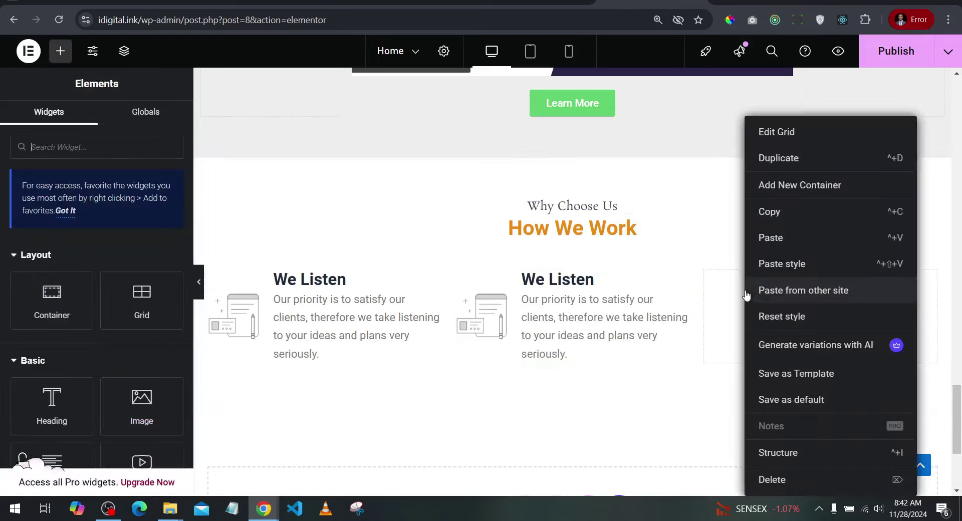
{"action": "left_click", "coordinate": [774, 238]}
Step: Copy the We Implement description text from the live site
{"action": "left_click", "coordinate": [188, 4]}
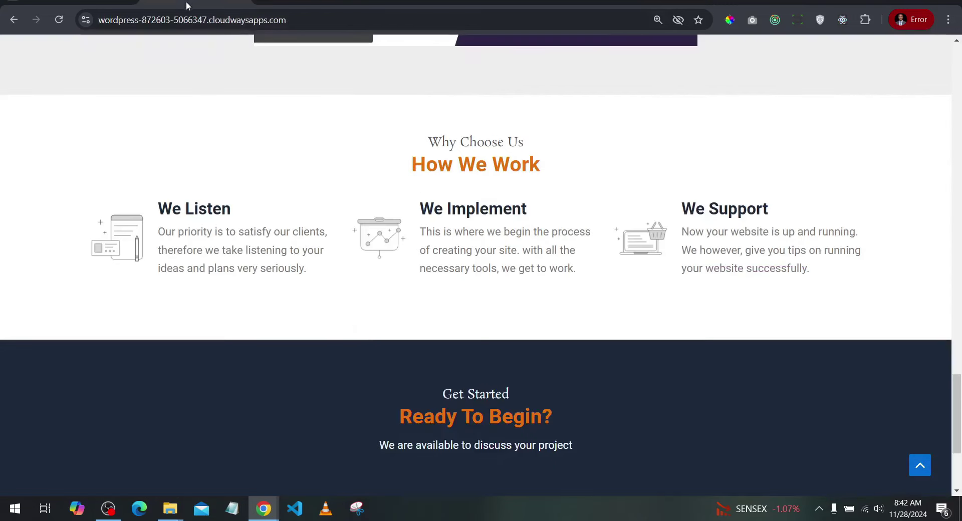
{"action": "left_click_drag", "start_coordinate": [609, 271], "coordinate": [420, 234]}
{"action": "key", "text": "ctrl+c"}
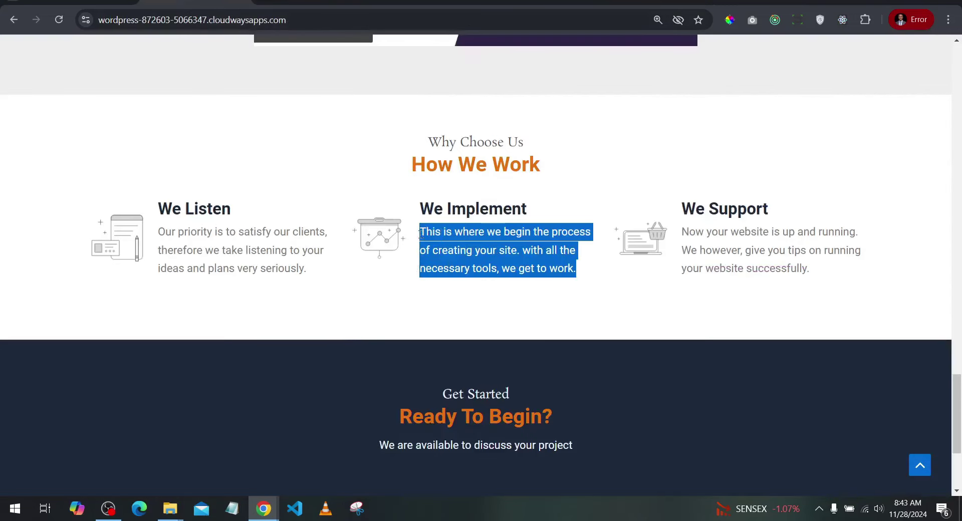
{"action": "left_click", "coordinate": [657, 2]}
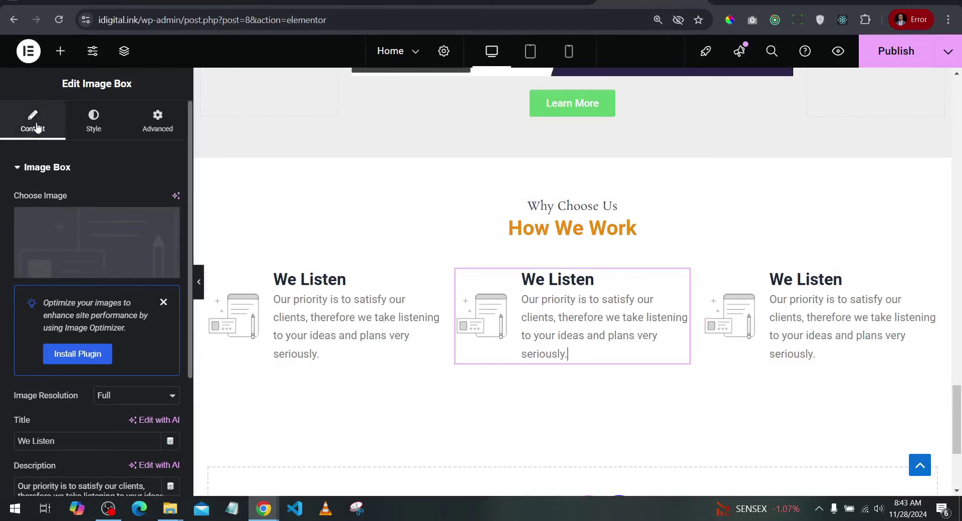
Step: Retitle the second box 'We Implement' and paste in its site-building description
{"action": "scroll", "coordinate": [95, 271], "scroll_direction": "down", "scroll_amount": 4}
{"action": "scroll", "coordinate": [94, 270], "scroll_direction": "down", "scroll_amount": 2}
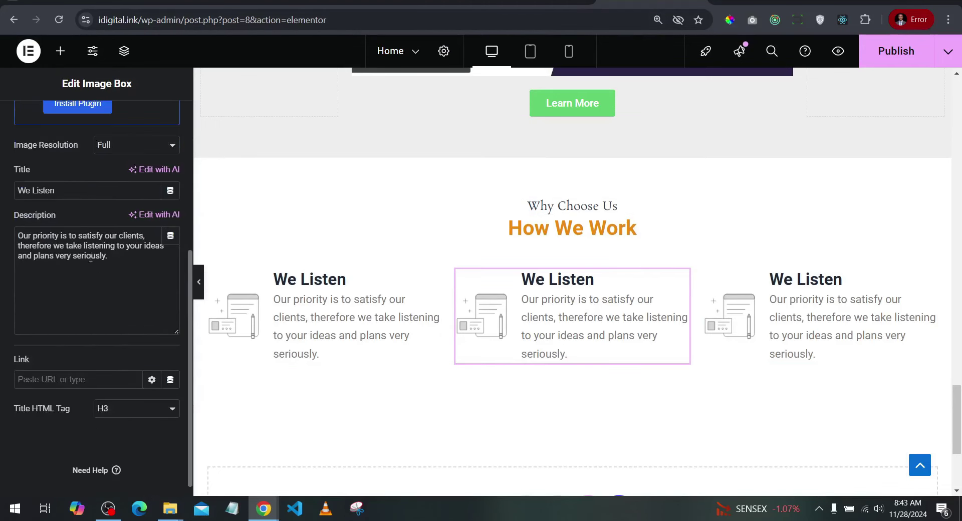
{"action": "left_click_drag", "start_coordinate": [69, 189], "coordinate": [36, 191]}
{"action": "type", "text": "Imp"}
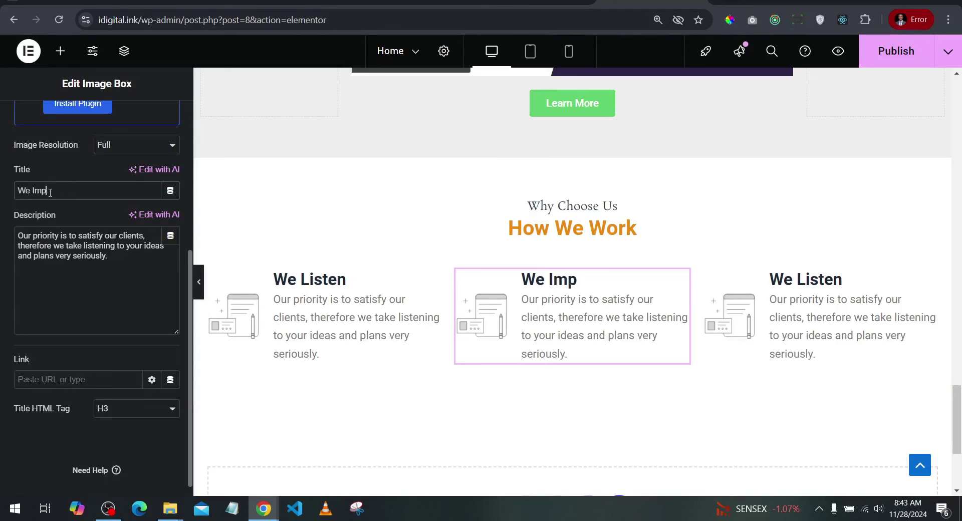
{"action": "type", "text": "lement"}
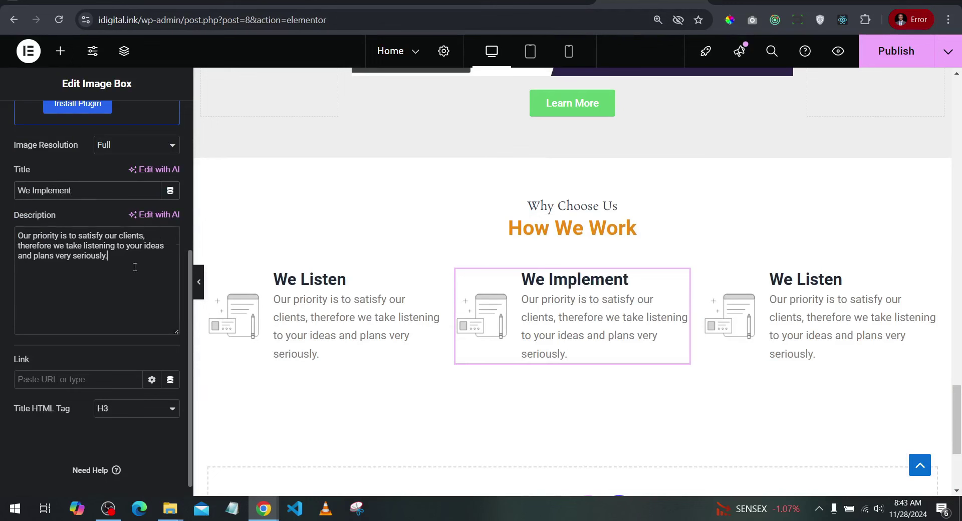
{"action": "left_click_drag", "start_coordinate": [135, 267], "coordinate": [0, 239]}
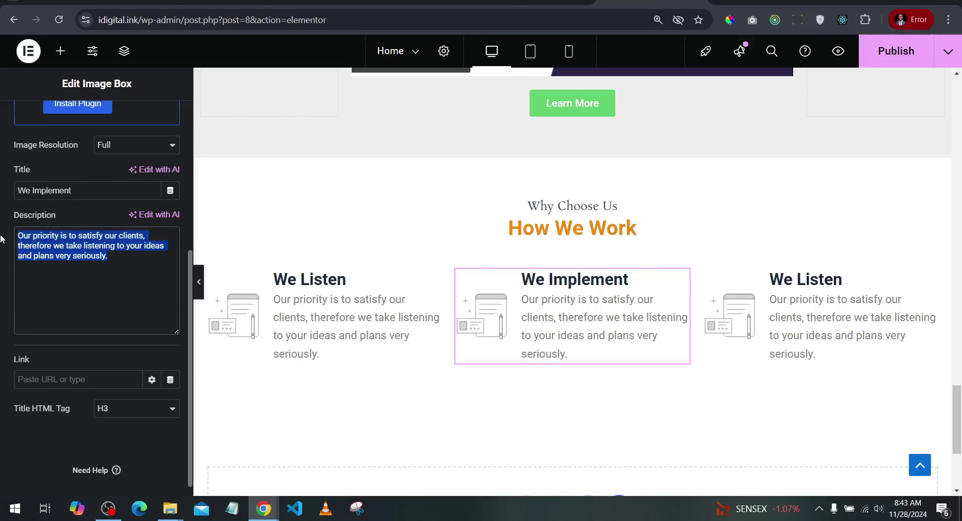
{"action": "key", "text": "ctrl+v"}
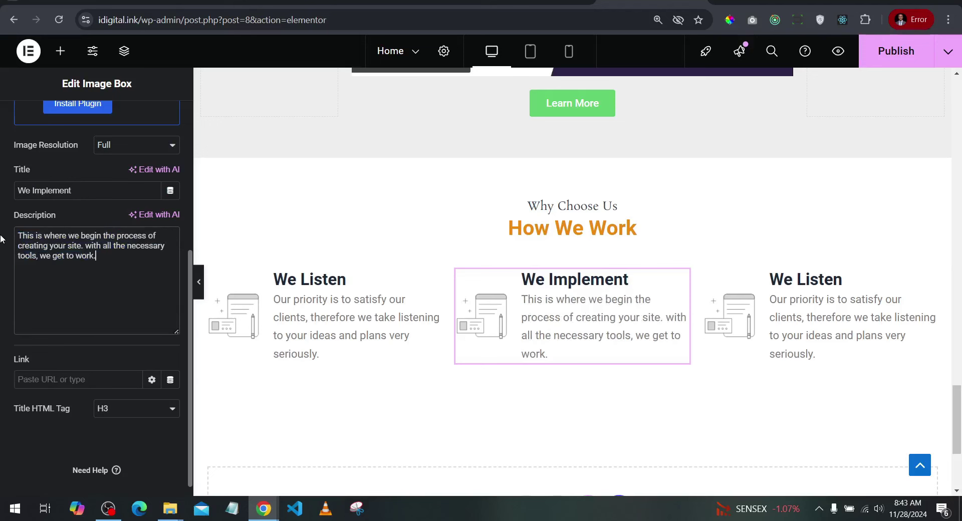
Step: Give the We Implement box the why1 chart illustration from the Media Library
{"action": "scroll", "coordinate": [47, 198], "scroll_direction": "up", "scroll_amount": 1}
{"action": "scroll", "coordinate": [47, 196], "scroll_direction": "up", "scroll_amount": 2}
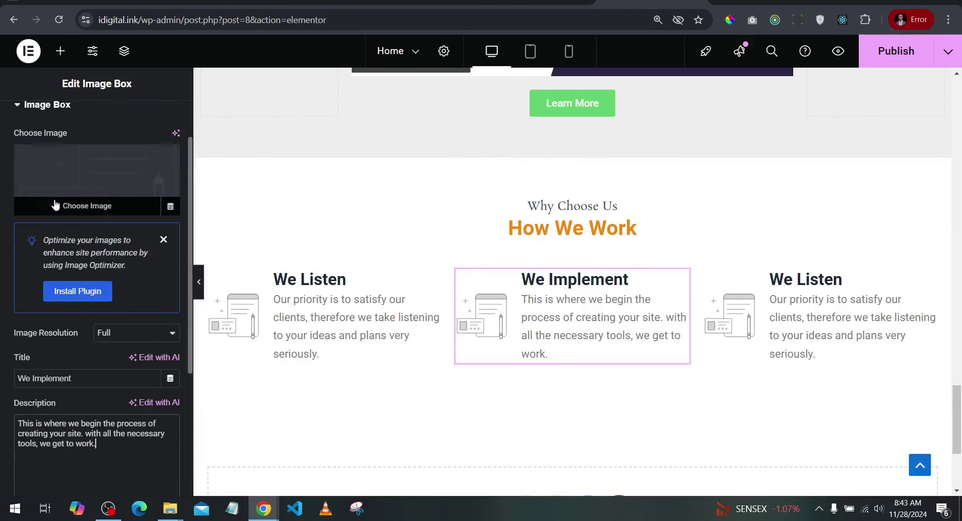
{"action": "left_click", "coordinate": [90, 170]}
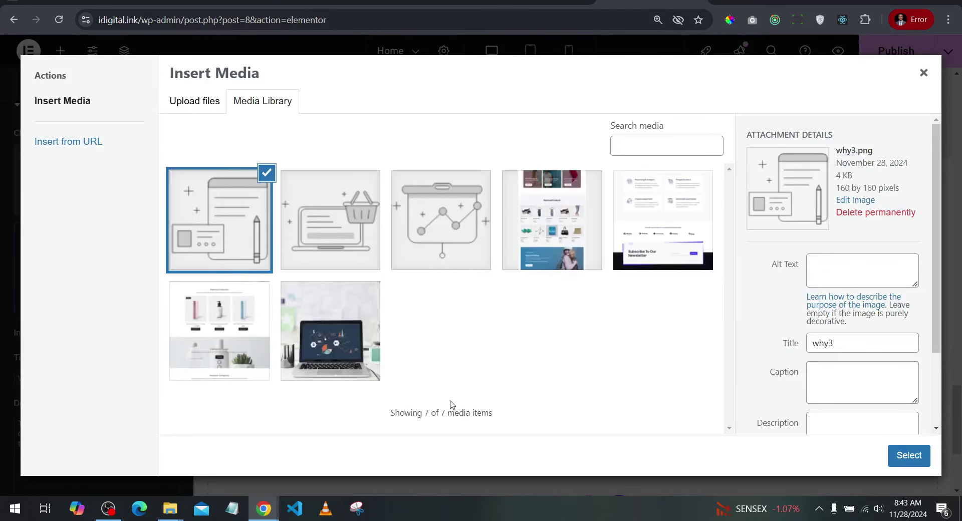
{"action": "left_click", "coordinate": [451, 219]}
{"action": "left_click", "coordinate": [910, 457]}
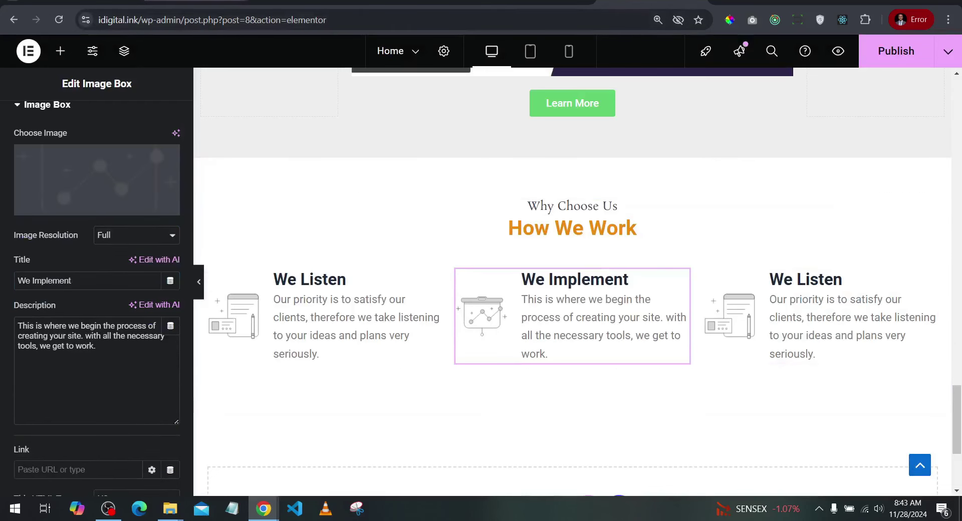
Step: Copy the We Support paragraph from the reference site and select the third image box
{"action": "left_click", "coordinate": [196, 2]}
{"action": "left_click", "coordinate": [720, 239]}
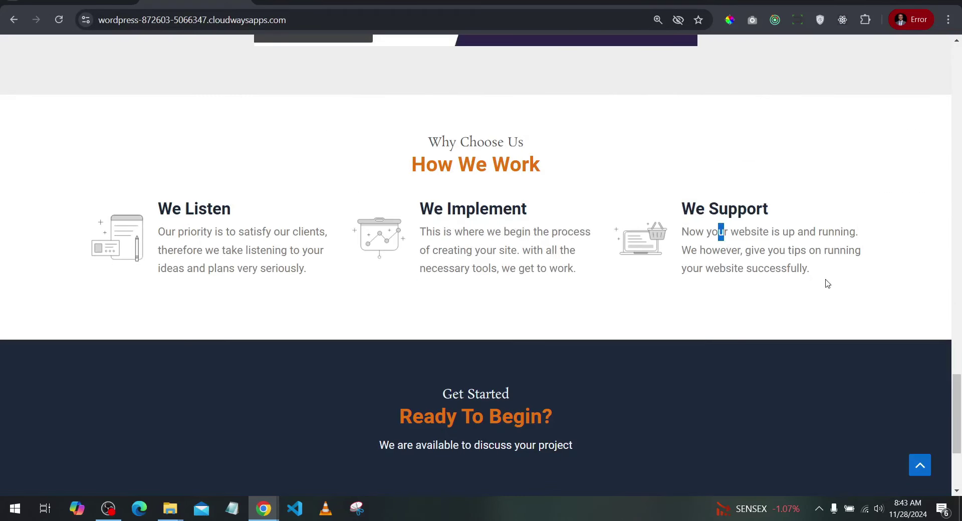
{"action": "left_click_drag", "start_coordinate": [825, 282], "coordinate": [682, 232]}
{"action": "key", "text": "ctrl+c"}
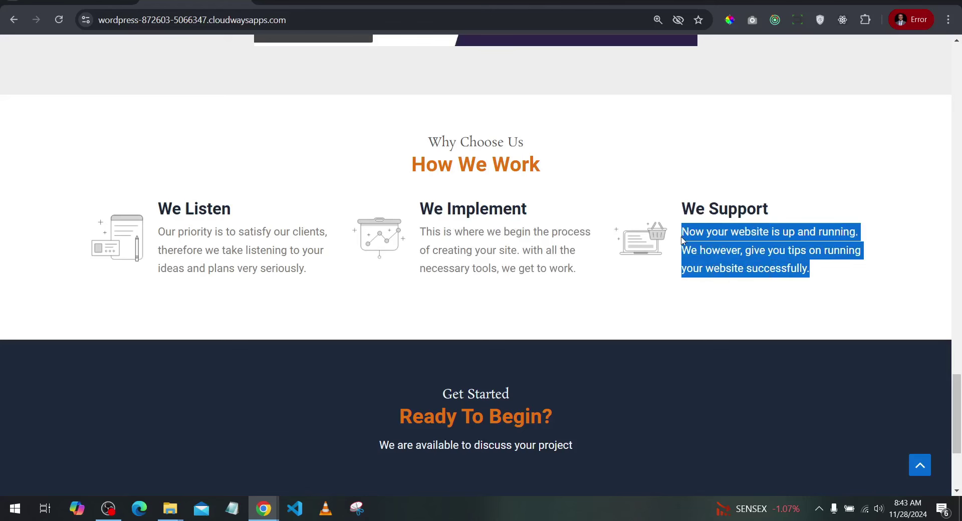
{"action": "left_click", "coordinate": [652, 3]}
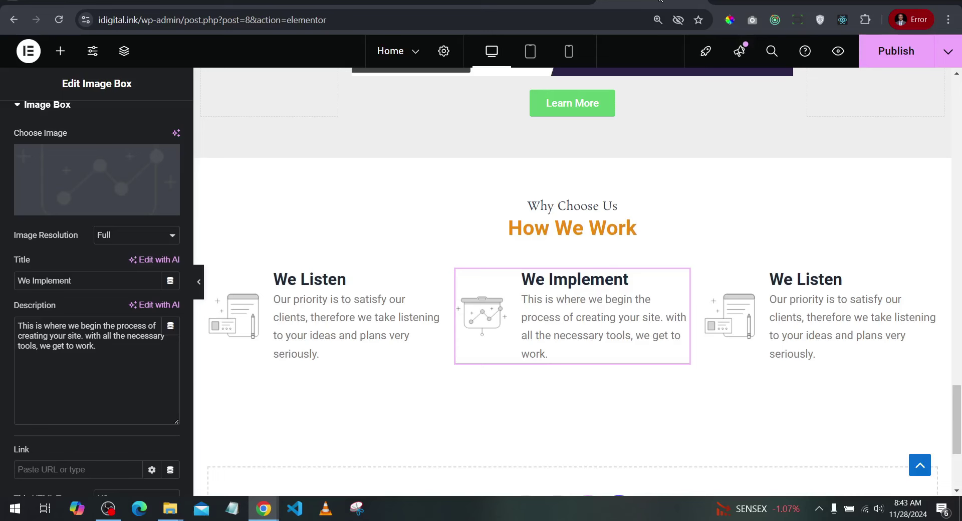
{"action": "left_click", "coordinate": [840, 334]}
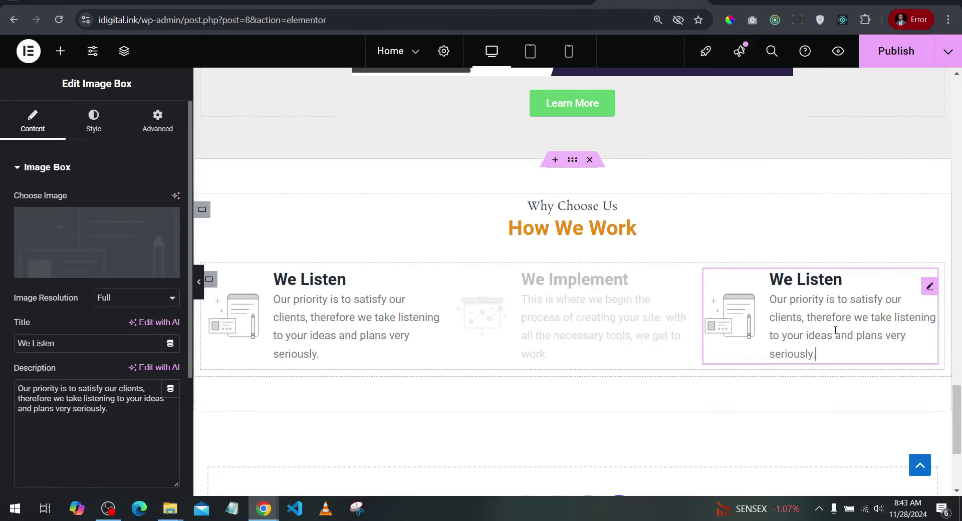
Step: Set the third box's image to why2, the laptop with shopping basket
{"action": "left_click", "coordinate": [87, 254]}
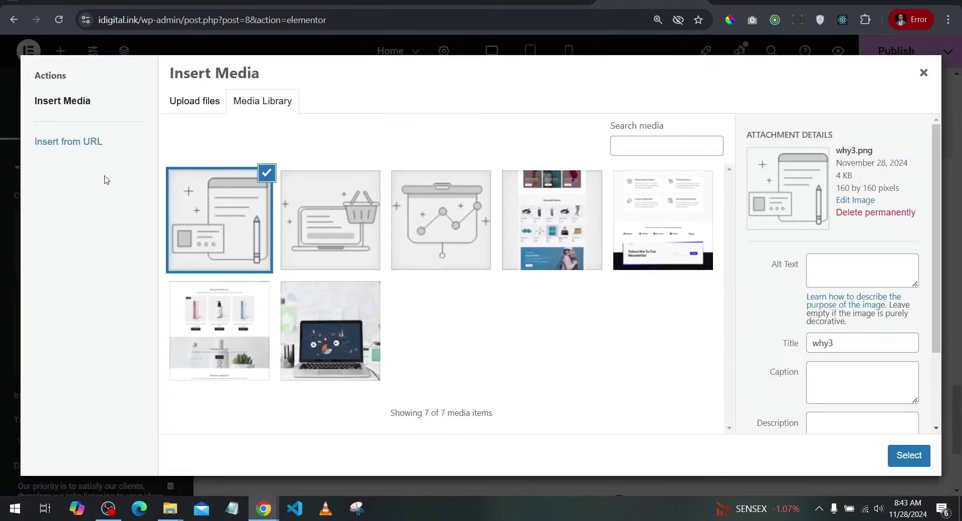
{"action": "left_click", "coordinate": [364, 219]}
{"action": "left_click", "coordinate": [911, 457]}
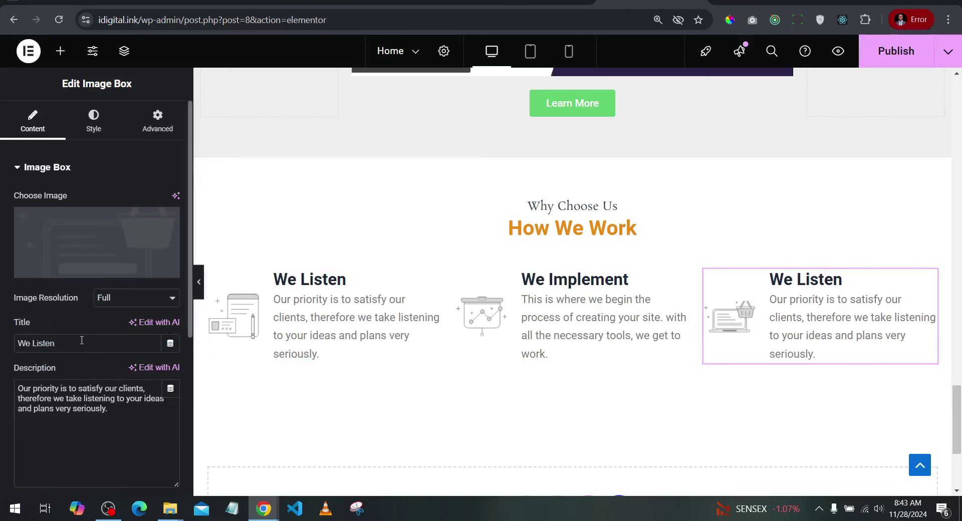
Step: Retitle the third box 'We Support', paste its website-support description, and publish the page
{"action": "double_click", "coordinate": [81, 340]}
{"action": "type", "text": "Support"}
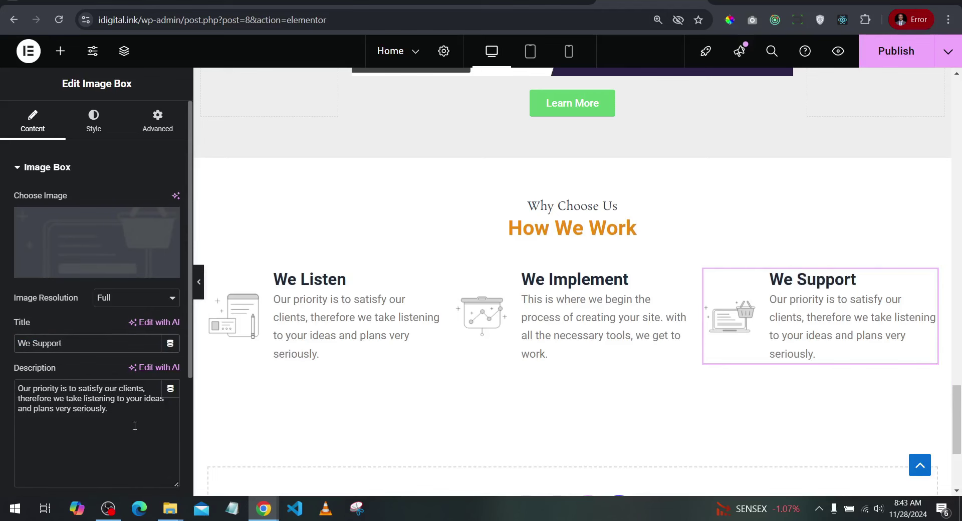
{"action": "left_click", "coordinate": [134, 425]}
{"action": "key", "text": "ctrl+a"}
{"action": "key", "text": "ctrl+v"}
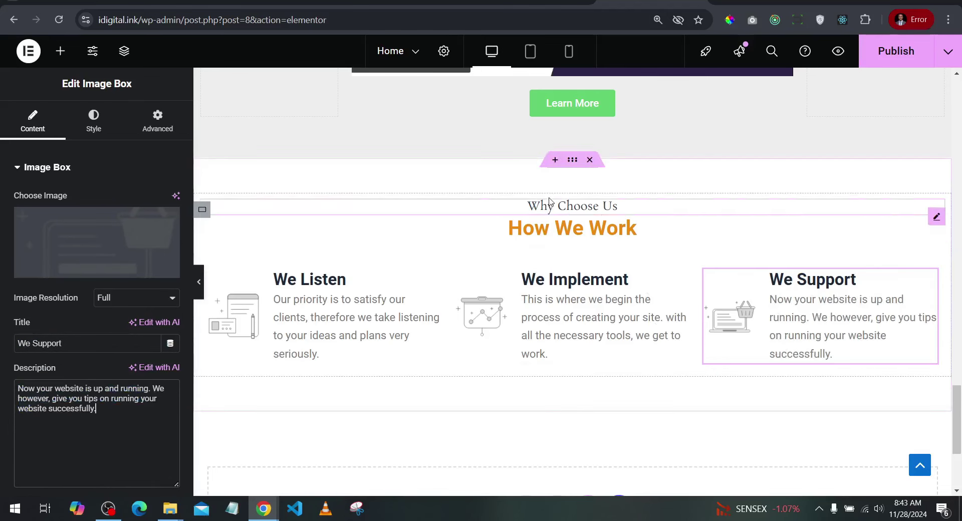
{"action": "left_click", "coordinate": [896, 51]}
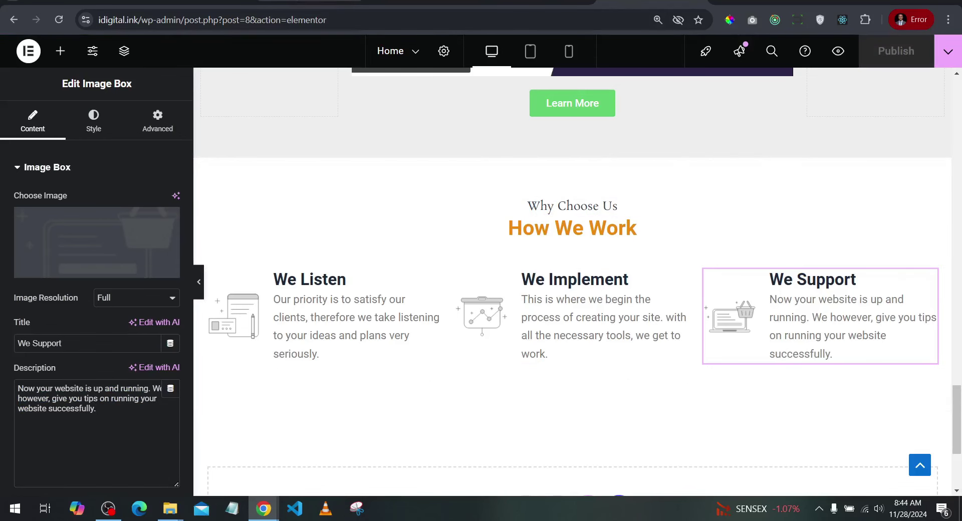
{"action": "left_click", "coordinate": [204, 1]}
{"action": "scroll", "coordinate": [632, 295], "scroll_direction": "down", "scroll_amount": 3}
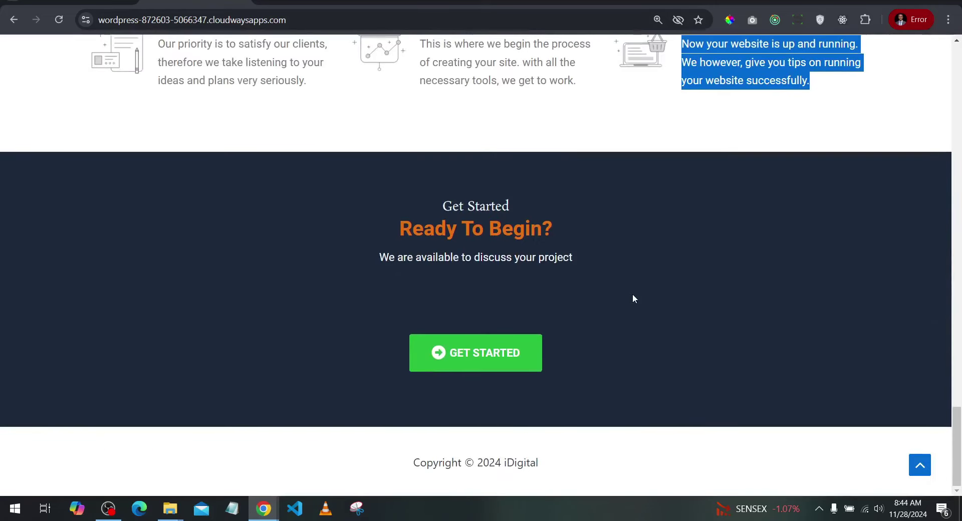
{"action": "scroll", "coordinate": [633, 287], "scroll_direction": "up", "scroll_amount": 1}
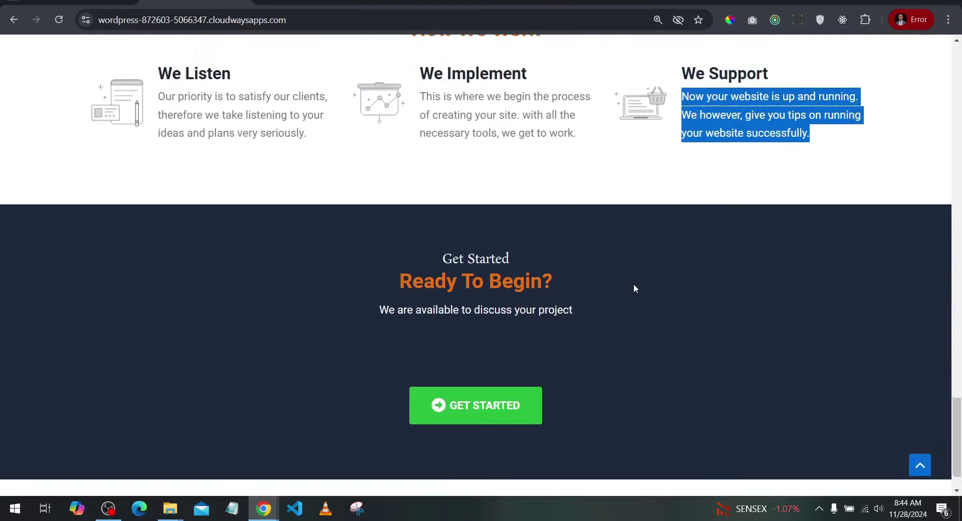
{"action": "scroll", "coordinate": [634, 283], "scroll_direction": "down", "scroll_amount": 1}
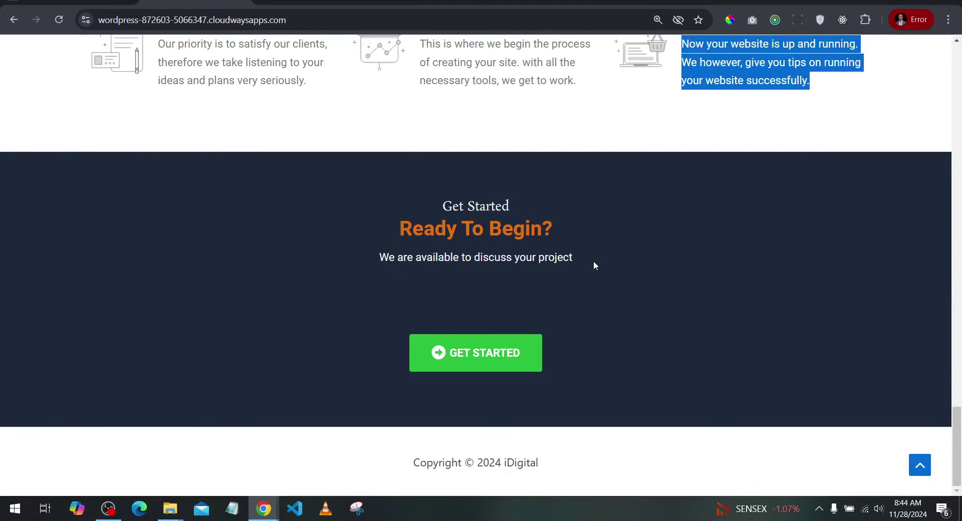
{"action": "scroll", "coordinate": [584, 266], "scroll_direction": "up", "scroll_amount": 5}
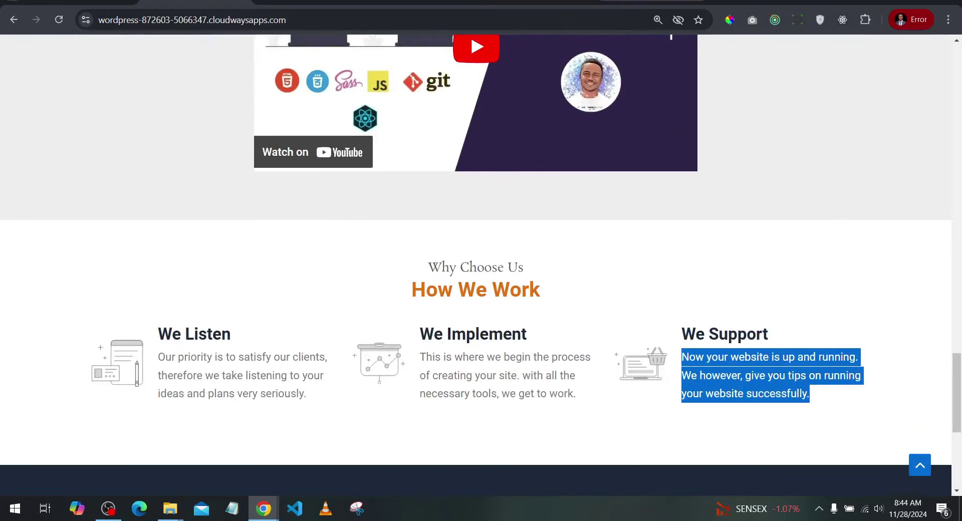
{"action": "left_click", "coordinate": [652, 1]}
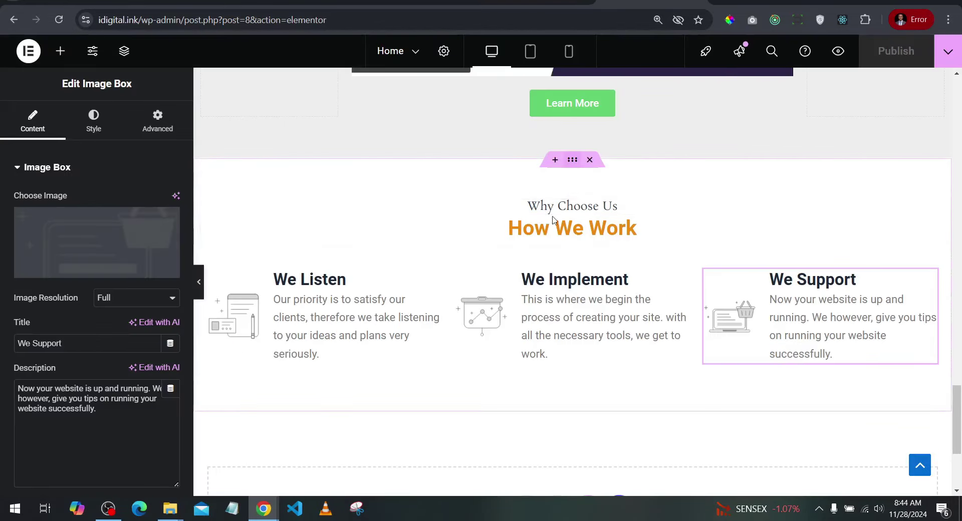
Step: Duplicate the How We Work section and delete the three-box row from the copy
{"action": "right_click", "coordinate": [572, 162]}
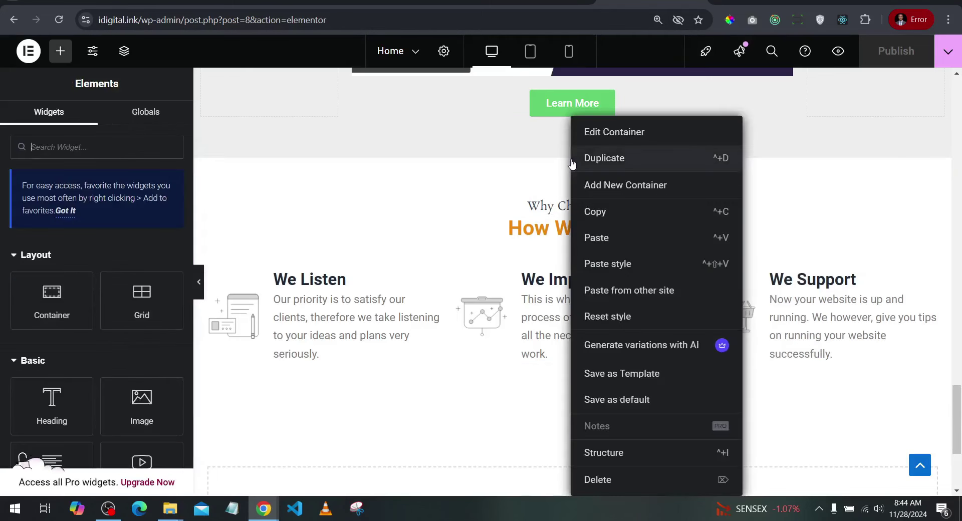
{"action": "left_click", "coordinate": [604, 158]}
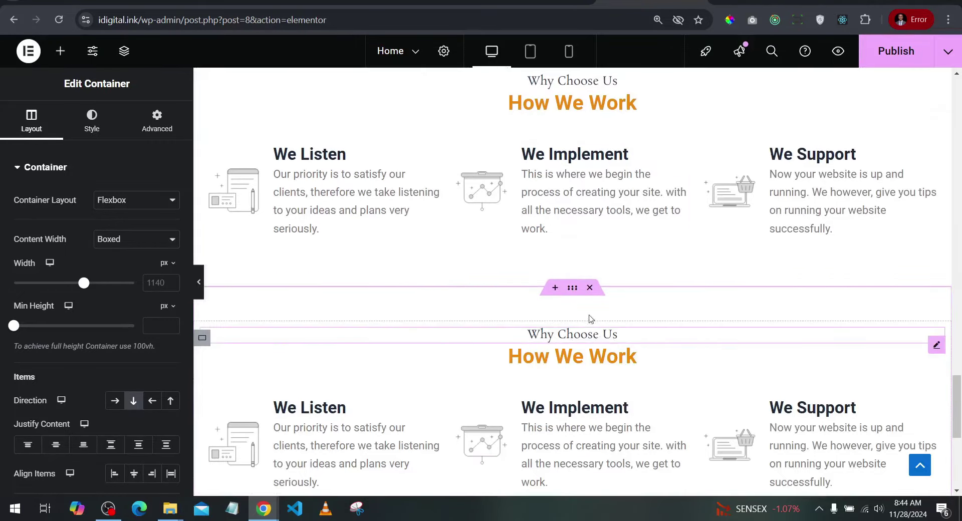
{"action": "scroll", "coordinate": [589, 319], "scroll_direction": "down", "scroll_amount": 2}
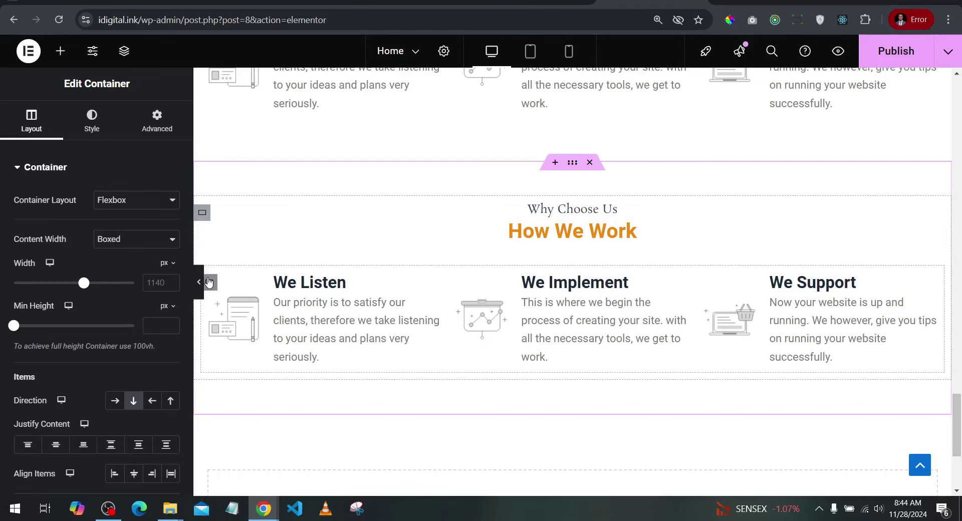
{"action": "right_click", "coordinate": [209, 282]}
{"action": "left_click", "coordinate": [239, 481]}
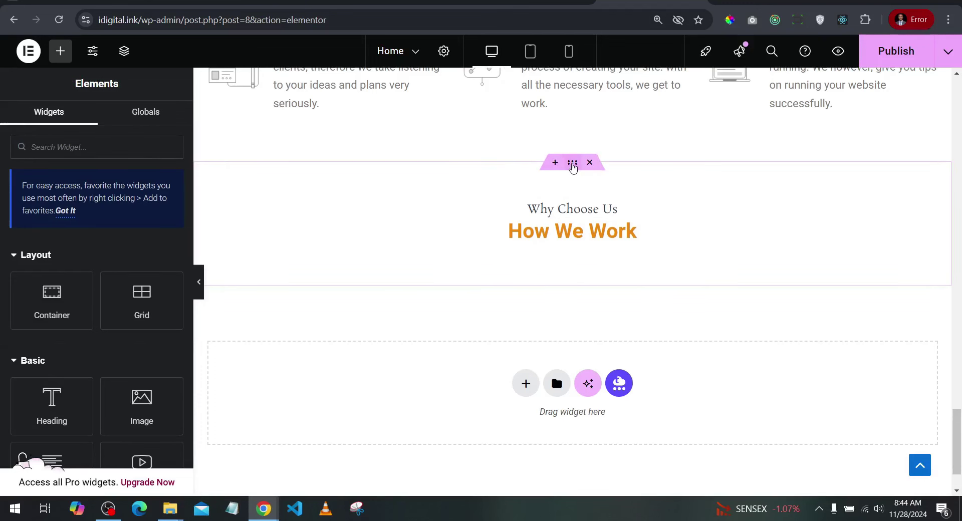
{"action": "left_click", "coordinate": [572, 165]}
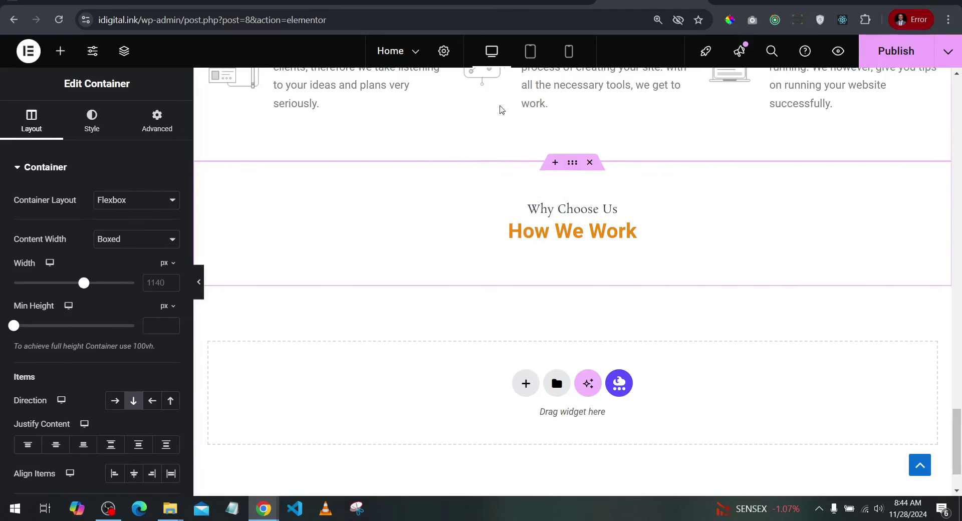
Step: Give the copied section a Classic background in global Theme Color 3 (dark navy)
{"action": "left_click", "coordinate": [176, 1]}
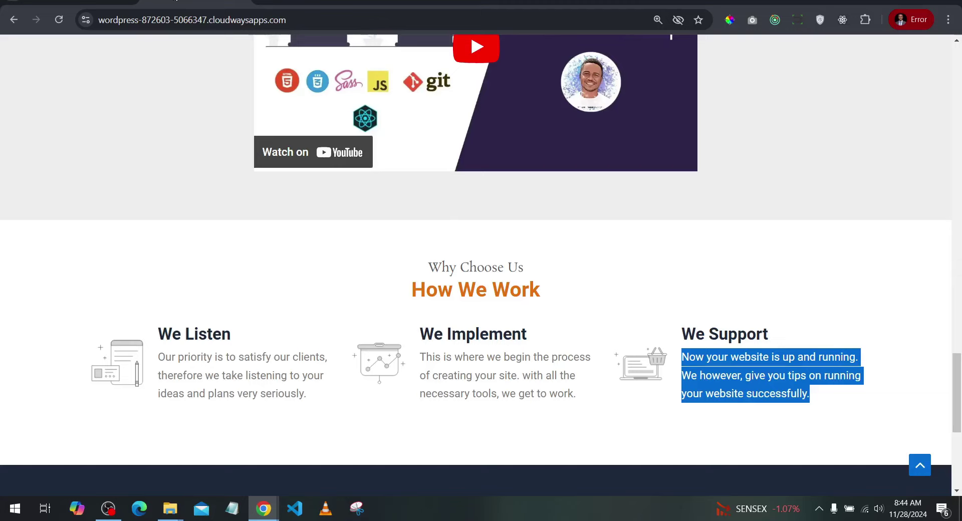
{"action": "scroll", "coordinate": [451, 230], "scroll_direction": "down", "scroll_amount": 4}
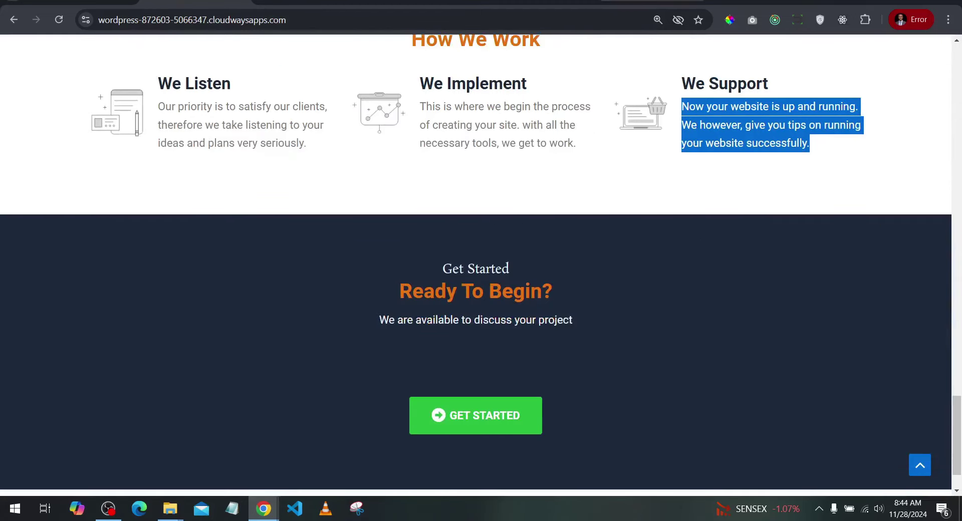
{"action": "left_click", "coordinate": [651, 2]}
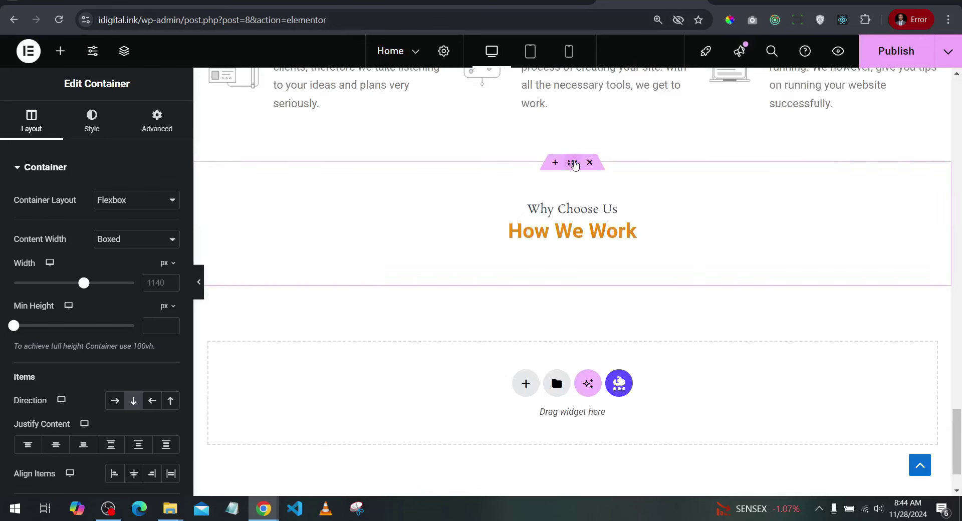
{"action": "left_click", "coordinate": [157, 116]}
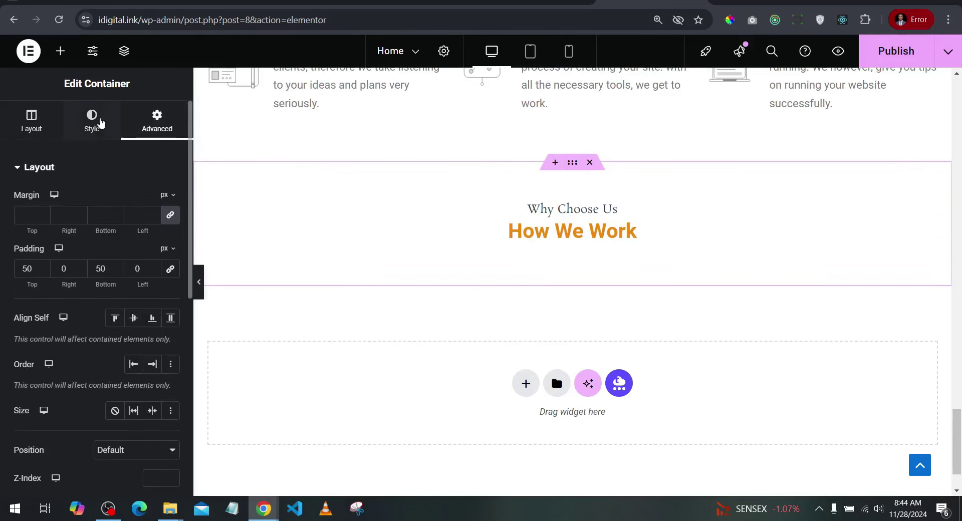
{"action": "left_click", "coordinate": [93, 120]}
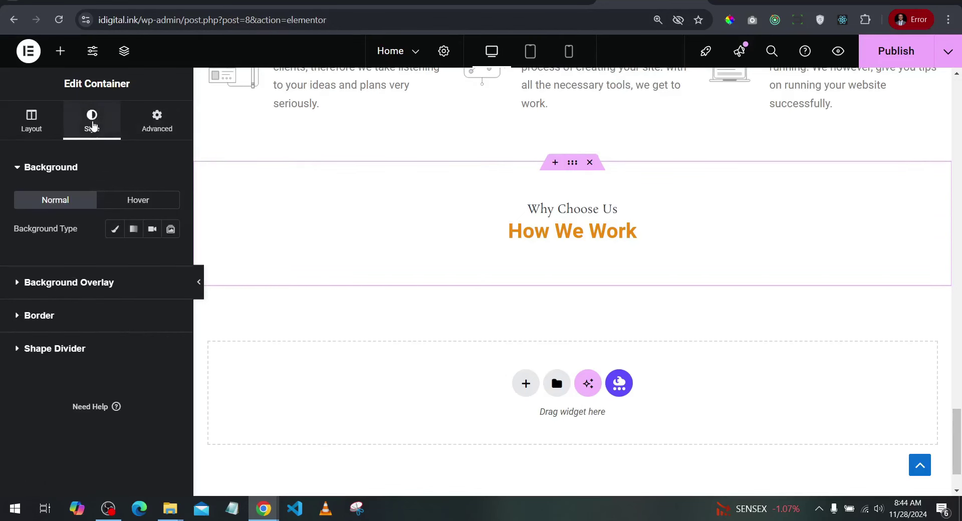
{"action": "left_click", "coordinate": [113, 229]}
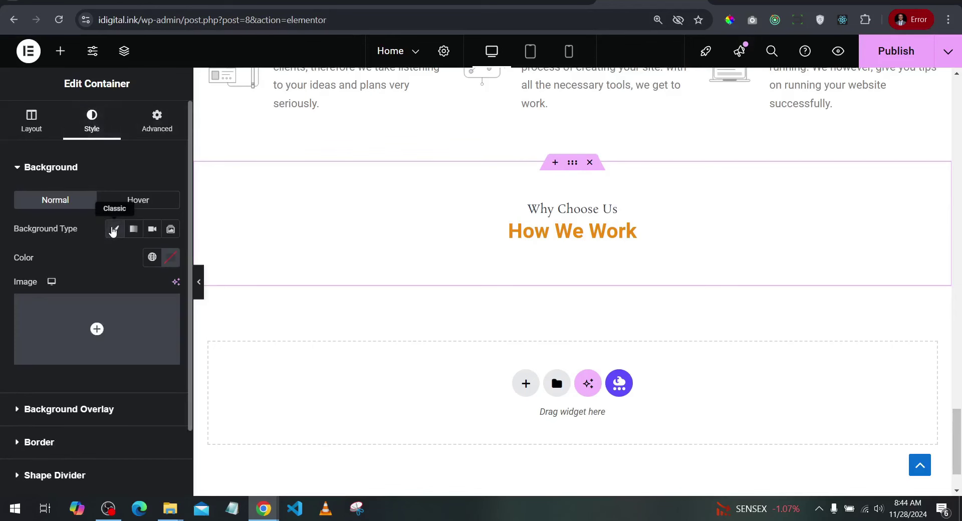
{"action": "left_click", "coordinate": [152, 257]}
{"action": "scroll", "coordinate": [110, 266], "scroll_direction": "down", "scroll_amount": 1}
{"action": "scroll", "coordinate": [130, 396], "scroll_direction": "down", "scroll_amount": 2}
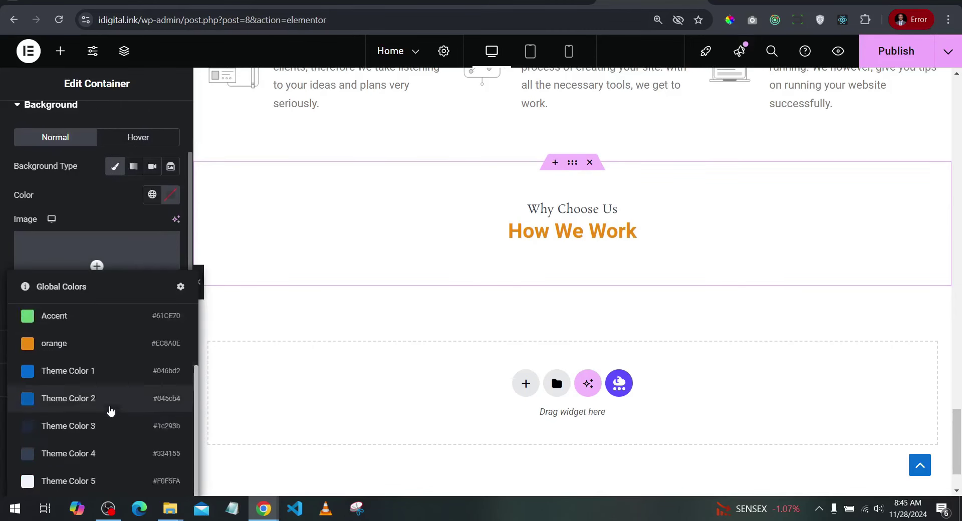
{"action": "left_click", "coordinate": [96, 406]}
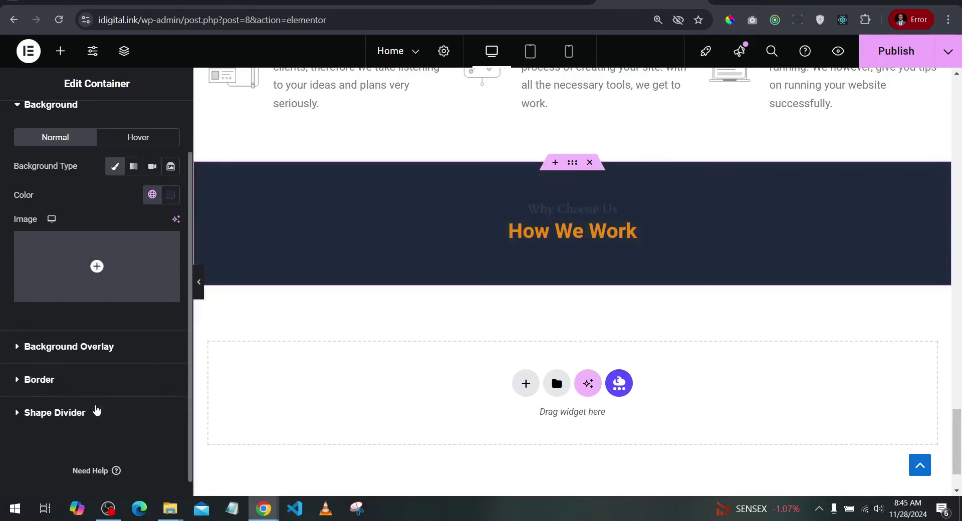
{"action": "left_click", "coordinate": [591, 211]}
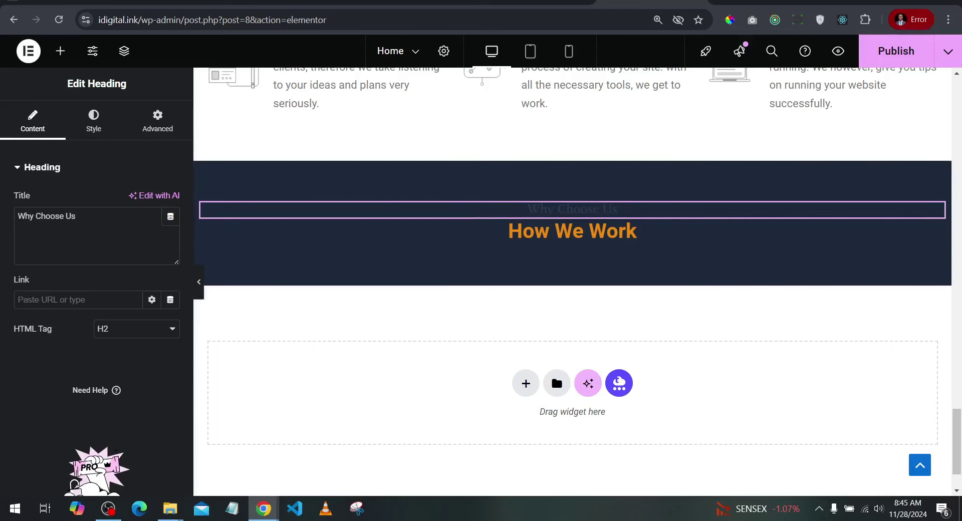
Step: Change the small heading to 'Get Started' with Theme Color 5 text
{"action": "left_click", "coordinate": [196, 1]}
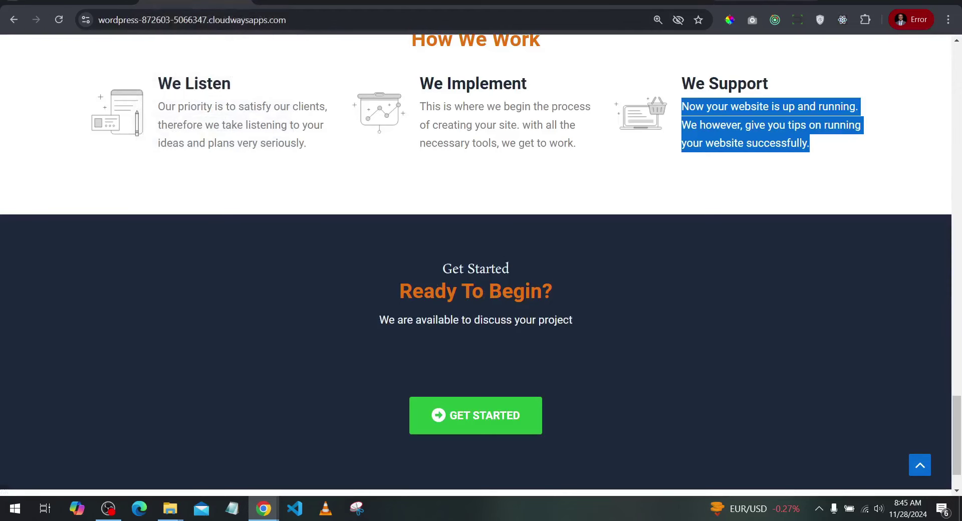
{"action": "left_click", "coordinate": [753, 2]}
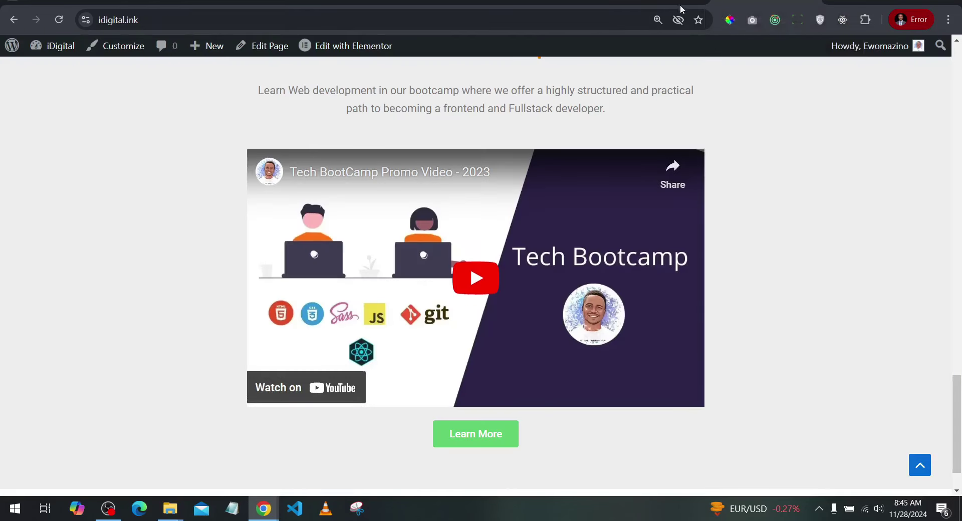
{"action": "left_click", "coordinate": [650, 1]}
{"action": "left_click", "coordinate": [98, 216]}
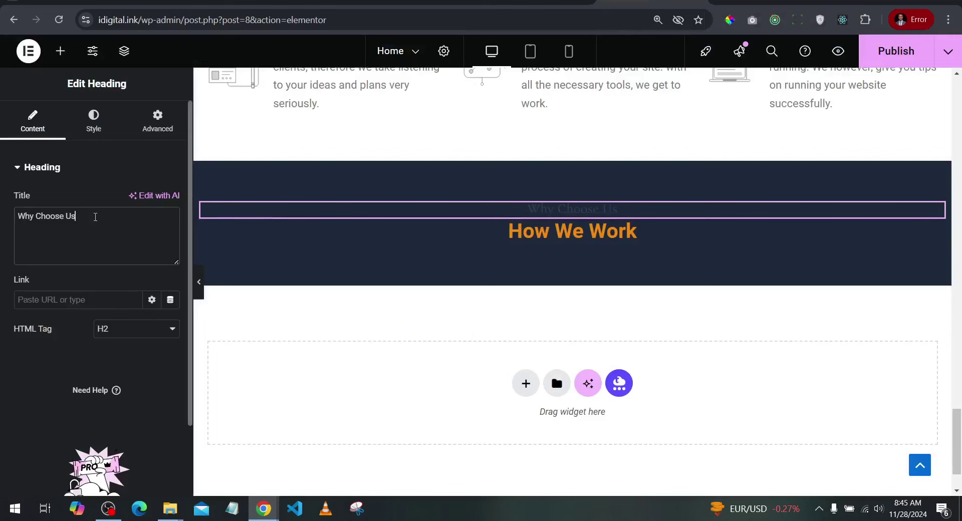
{"action": "key", "text": "ctrl+a"}
{"action": "type", "text": "g"}
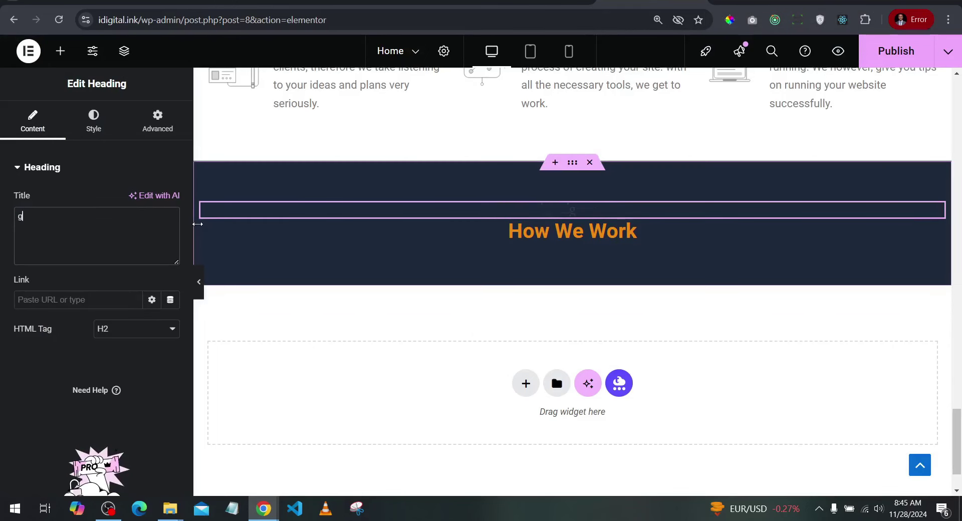
{"action": "key", "text": "BackSpace"}
{"action": "type", "text": "Get Started"}
{"action": "left_click", "coordinate": [91, 123]}
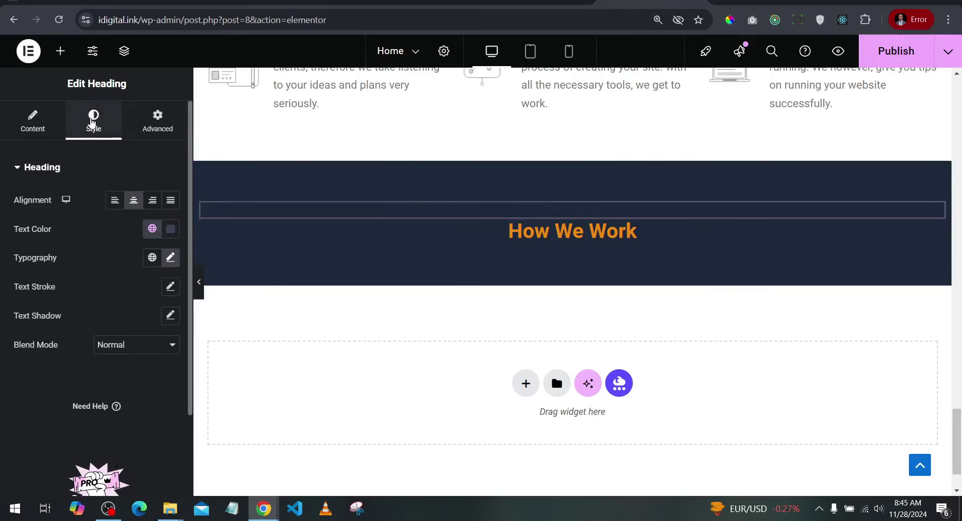
{"action": "left_click", "coordinate": [153, 229]}
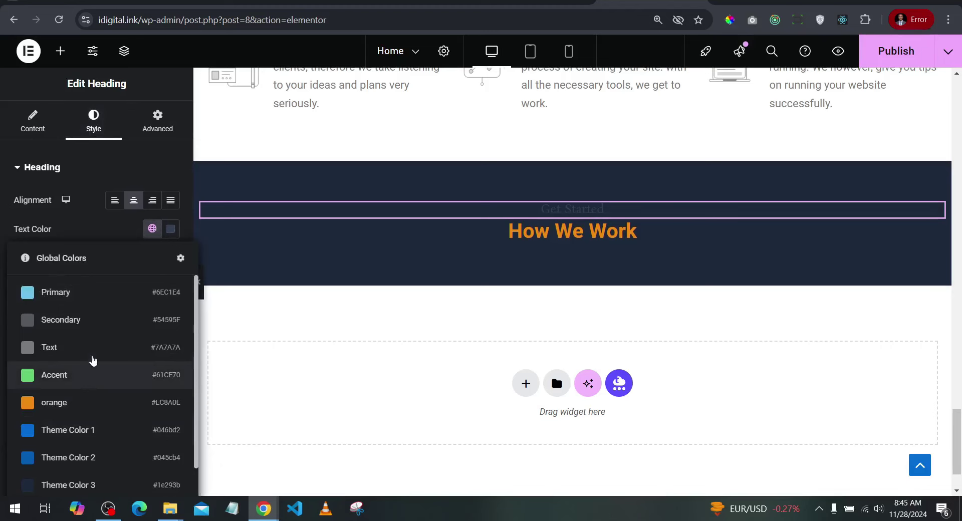
{"action": "scroll", "coordinate": [94, 356], "scroll_direction": "down", "scroll_amount": 2}
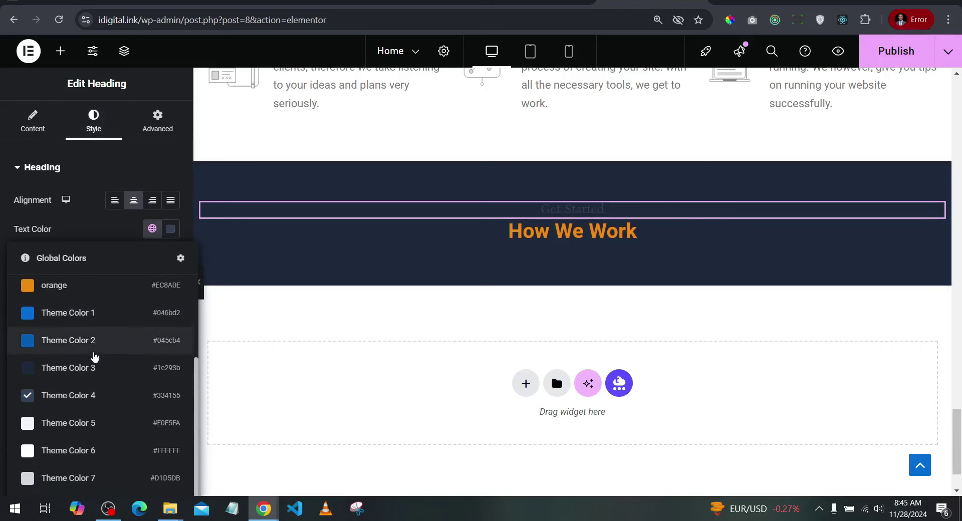
{"action": "left_click", "coordinate": [79, 427]}
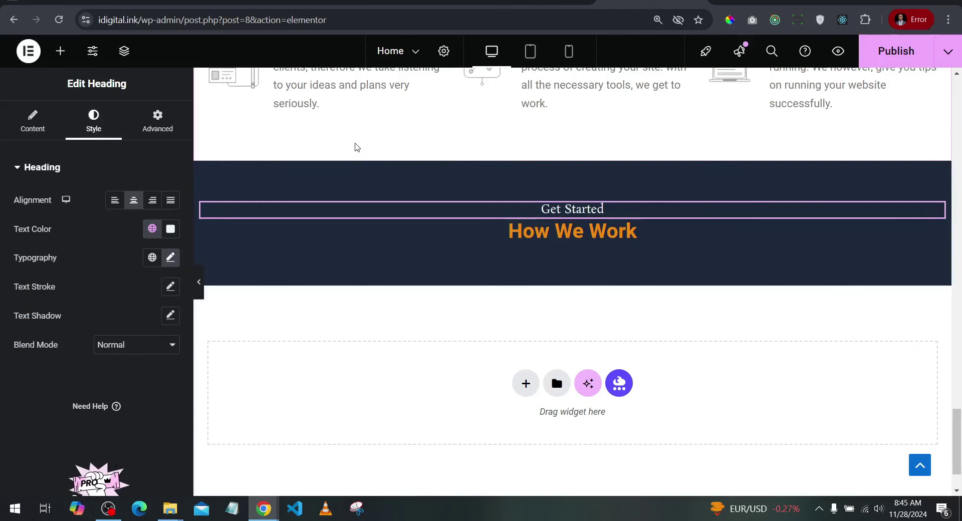
Step: Retitle the How We Work heading to 'Ready To Begin?'
{"action": "left_click", "coordinate": [60, 51]}
{"action": "scroll", "coordinate": [98, 250], "scroll_direction": "down", "scroll_amount": 3}
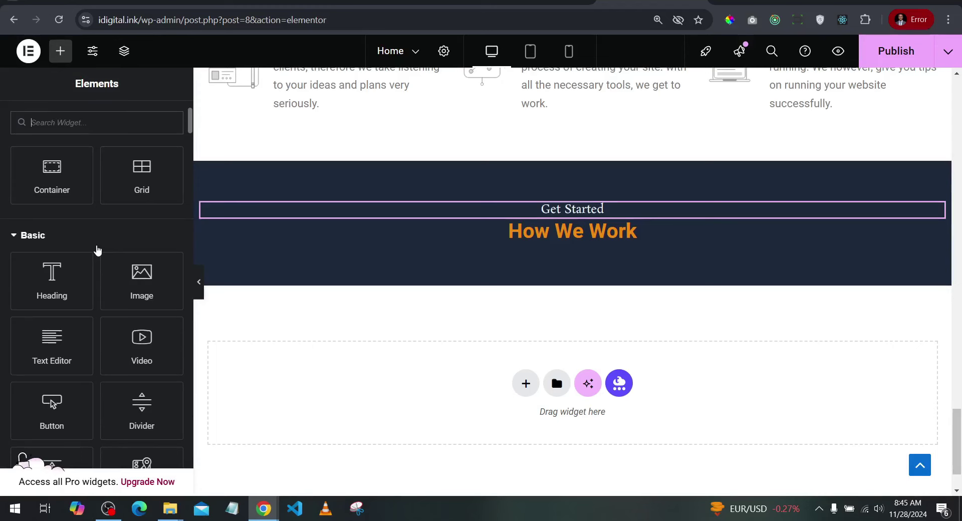
{"action": "left_click", "coordinate": [555, 233]}
{"action": "left_click_drag", "start_coordinate": [86, 227], "coordinate": [9, 217]}
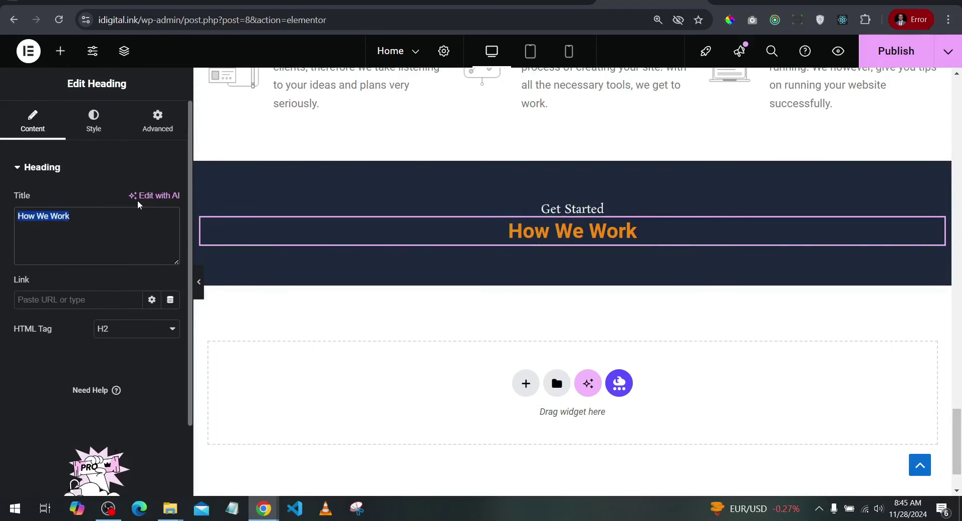
{"action": "type", "text": "Ready T"}
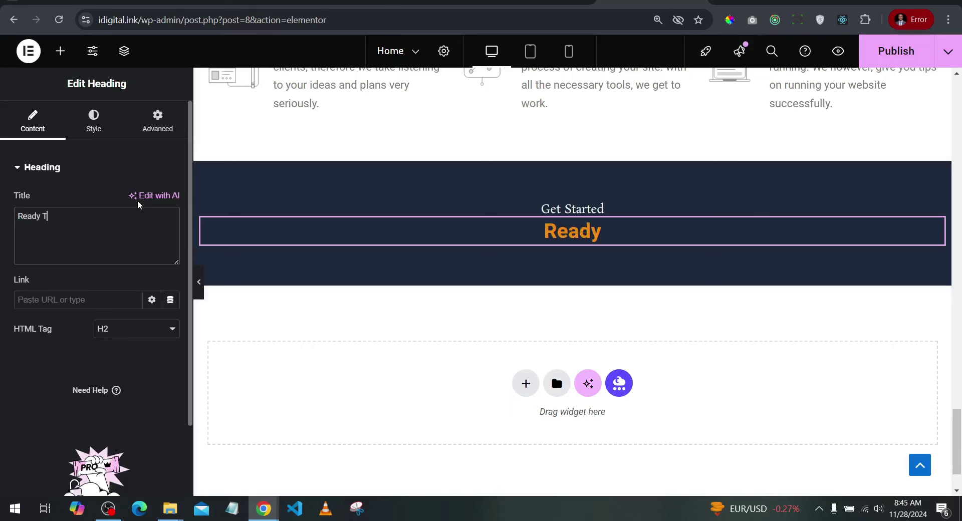
{"action": "type", "text": "o Beg"}
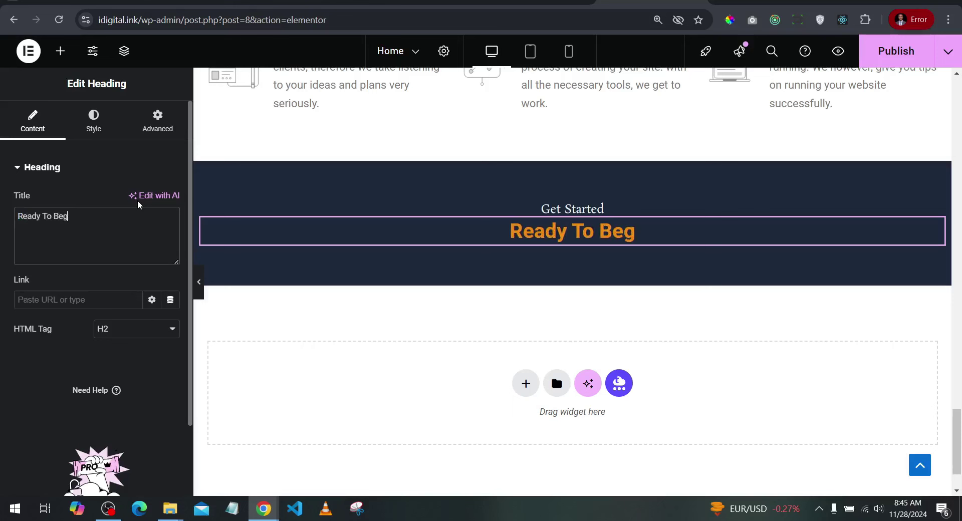
{"action": "type", "text": "in?"}
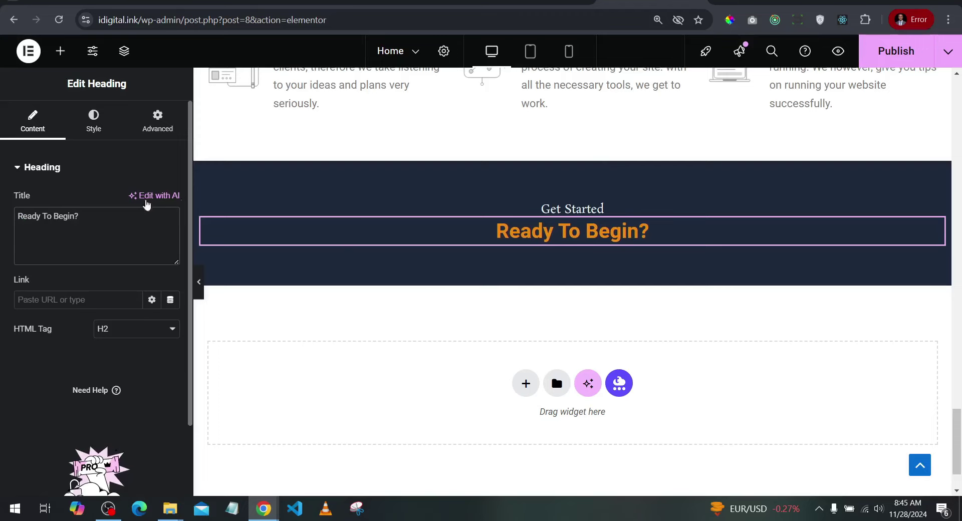
Step: Add a Text Editor below the heading containing 'We are available to discuss your project'
{"action": "left_click", "coordinate": [59, 52]}
{"action": "scroll", "coordinate": [70, 288], "scroll_direction": "down", "scroll_amount": 1}
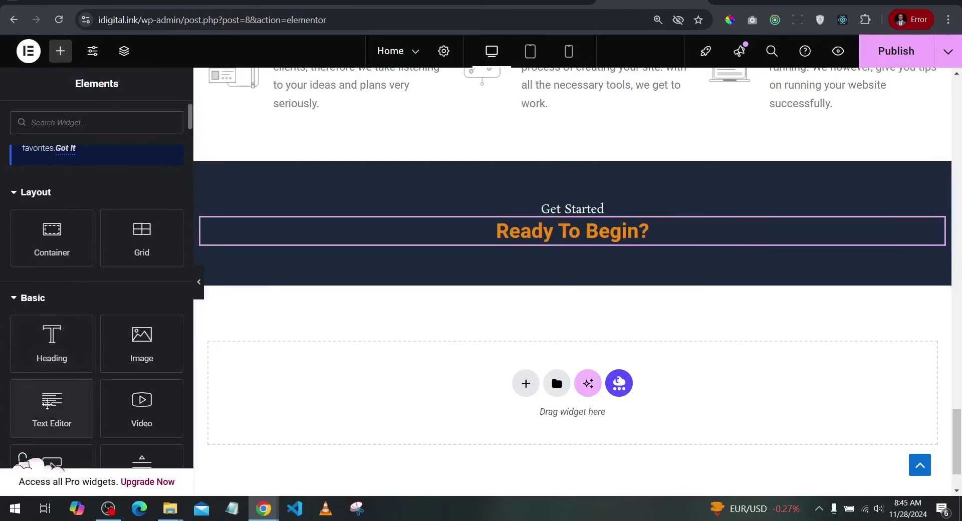
{"action": "left_click_drag", "start_coordinate": [47, 405], "coordinate": [549, 254]}
{"action": "left_click_drag", "start_coordinate": [560, 238], "coordinate": [560, 240]}
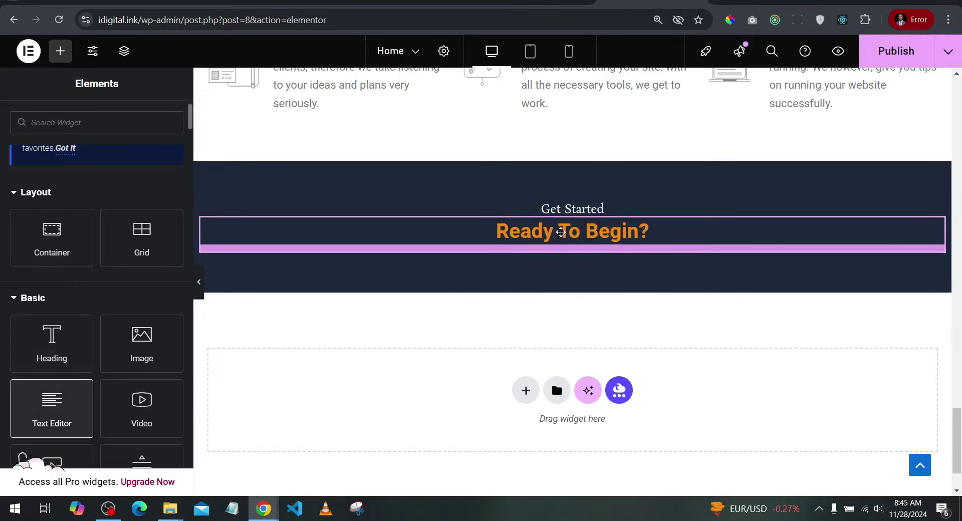
{"action": "left_click", "coordinate": [208, 3]}
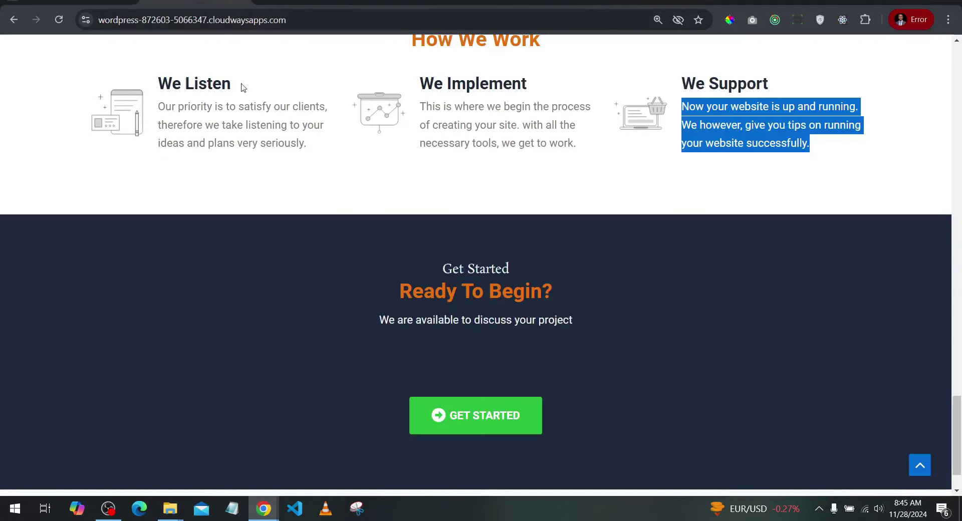
{"action": "left_click_drag", "start_coordinate": [573, 321], "coordinate": [395, 316]}
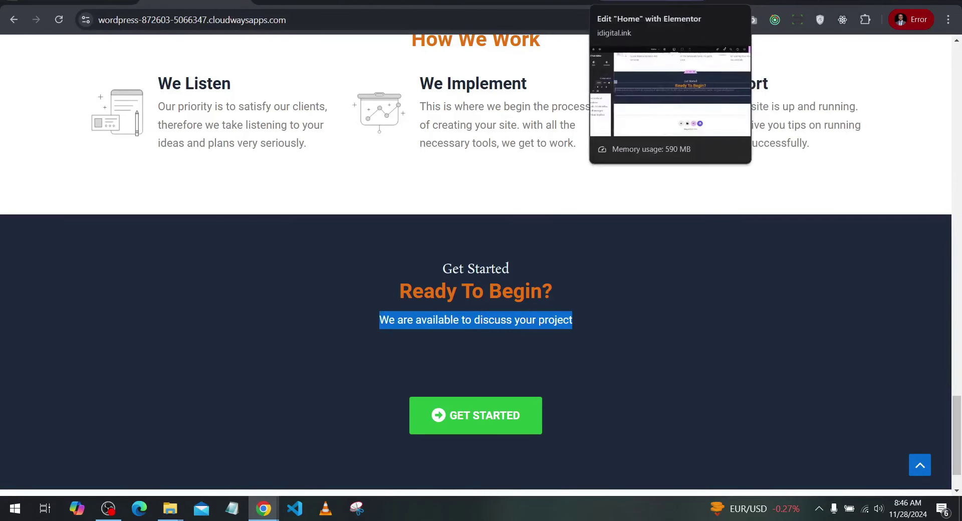
{"action": "left_click", "coordinate": [641, 4]}
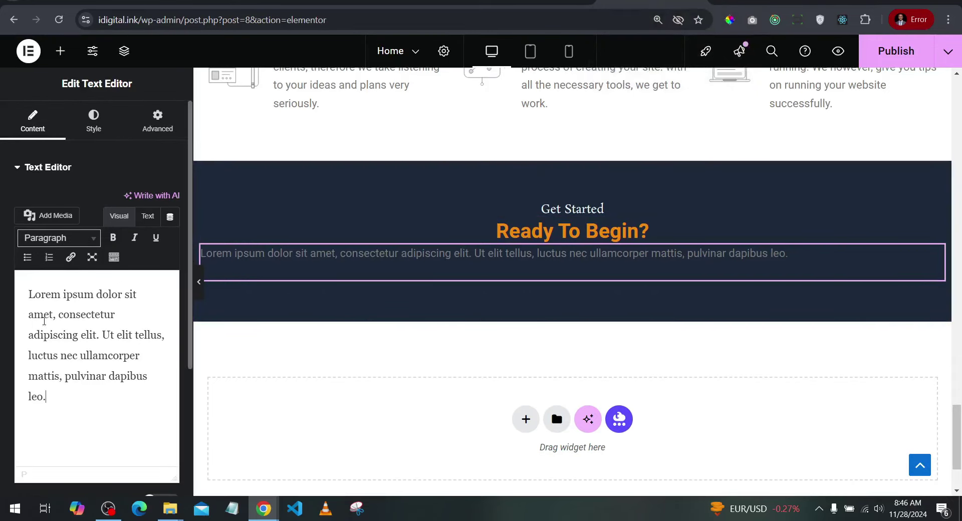
{"action": "key", "text": "ctrl+a"}
{"action": "type", "text": "We are available to discuss your project"}
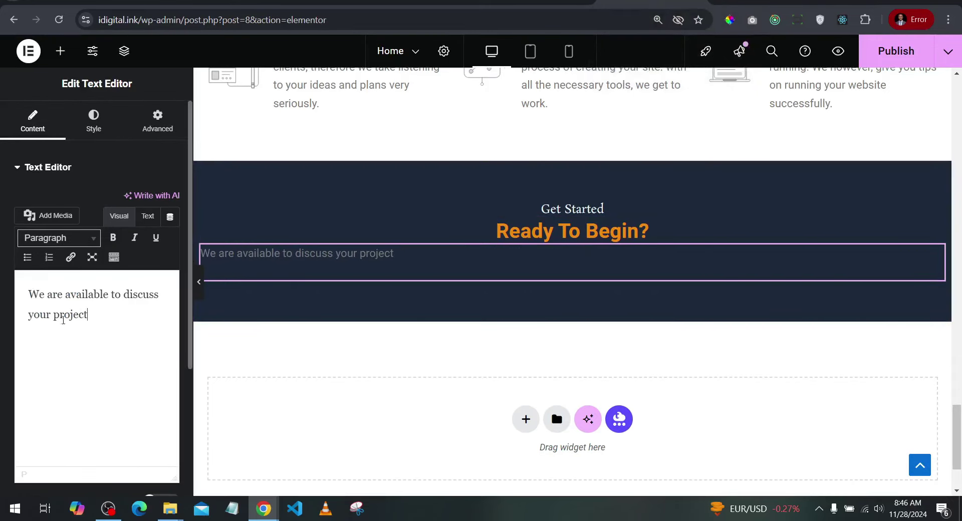
Step: Centre the paragraph and colour its text with Theme Color 5
{"action": "left_click", "coordinate": [94, 121]}
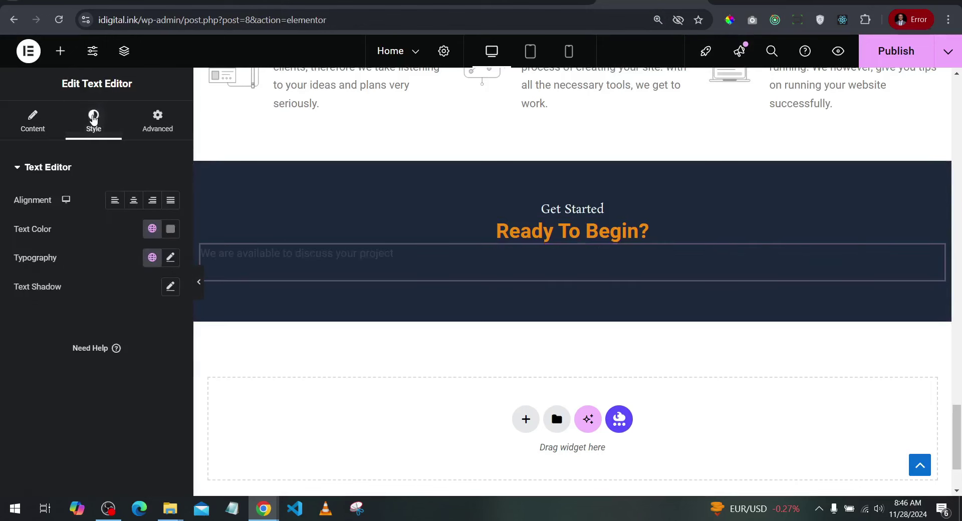
{"action": "left_click", "coordinate": [138, 205]}
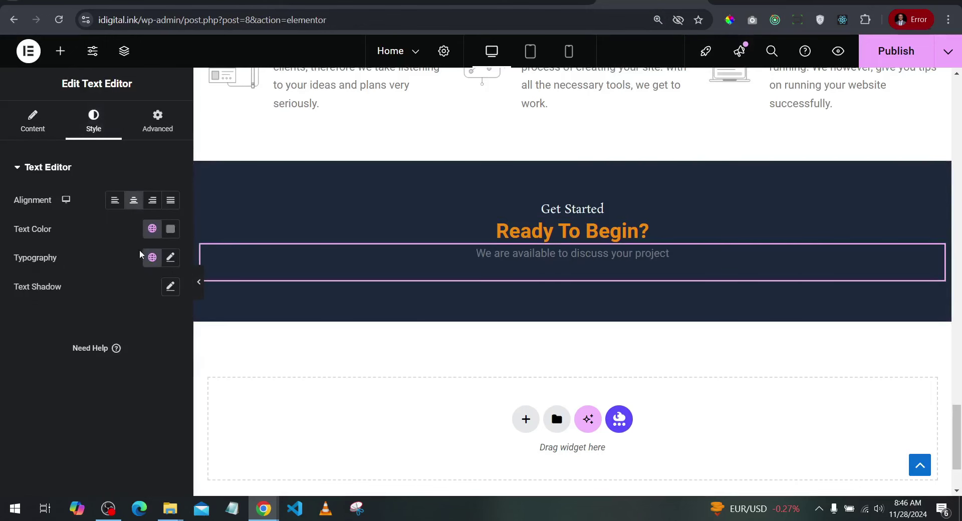
{"action": "left_click", "coordinate": [152, 229]}
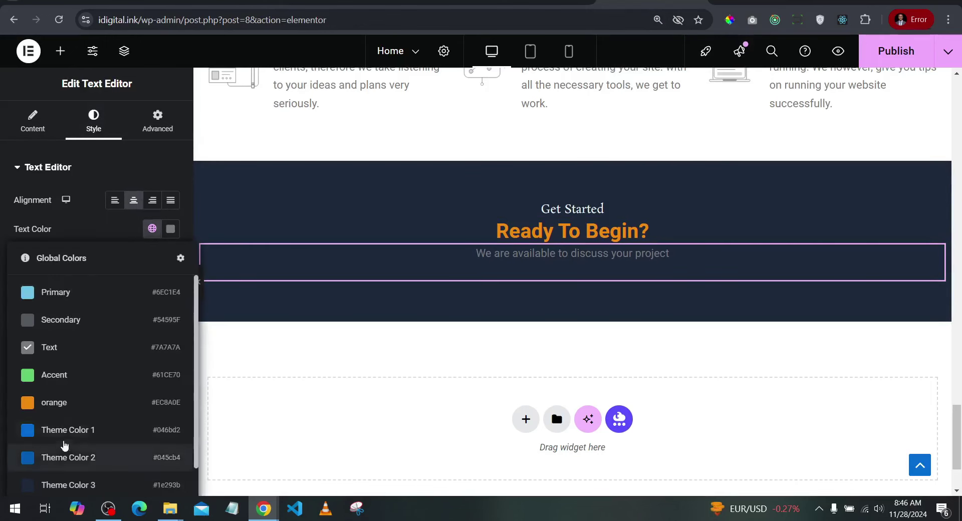
{"action": "scroll", "coordinate": [75, 440], "scroll_direction": "down", "scroll_amount": 2}
{"action": "left_click", "coordinate": [82, 429]}
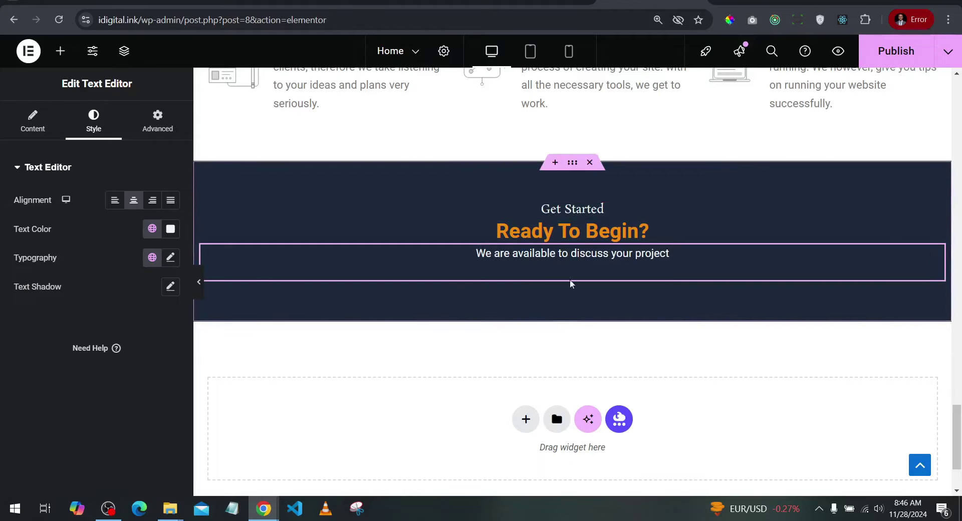
{"action": "scroll", "coordinate": [574, 231], "scroll_direction": "up", "scroll_amount": 15}
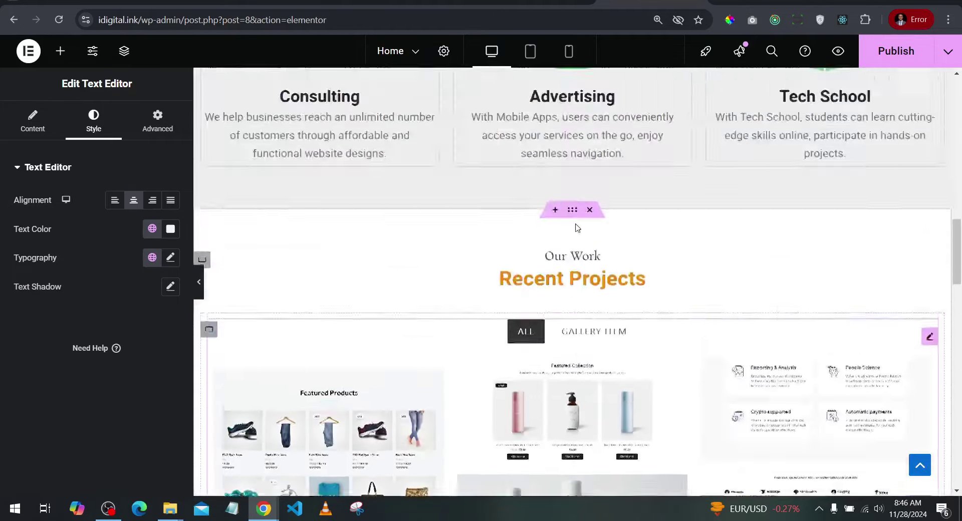
{"action": "scroll", "coordinate": [578, 228], "scroll_direction": "up", "scroll_amount": 10}
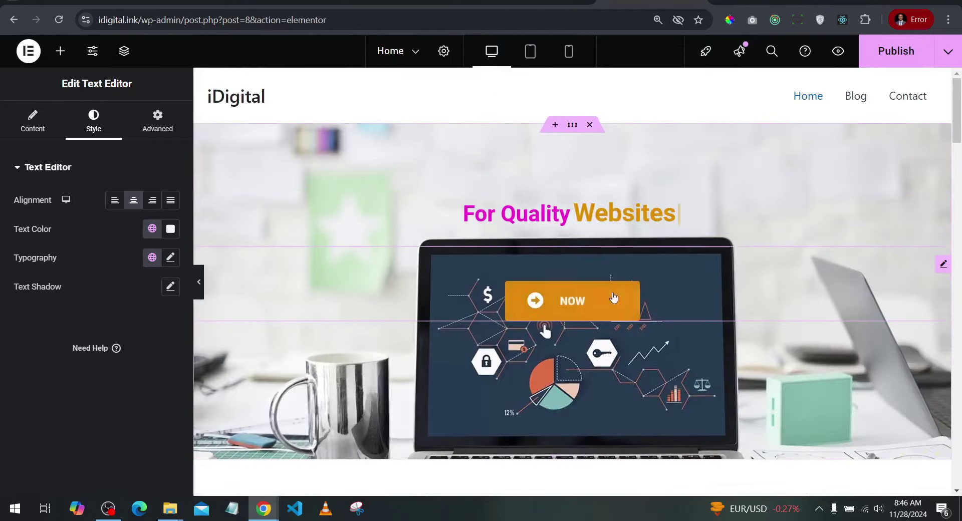
Step: Copy the hero's GET STARTED button into the Ready To Begin section, then view the reference footer
{"action": "right_click", "coordinate": [944, 267]}
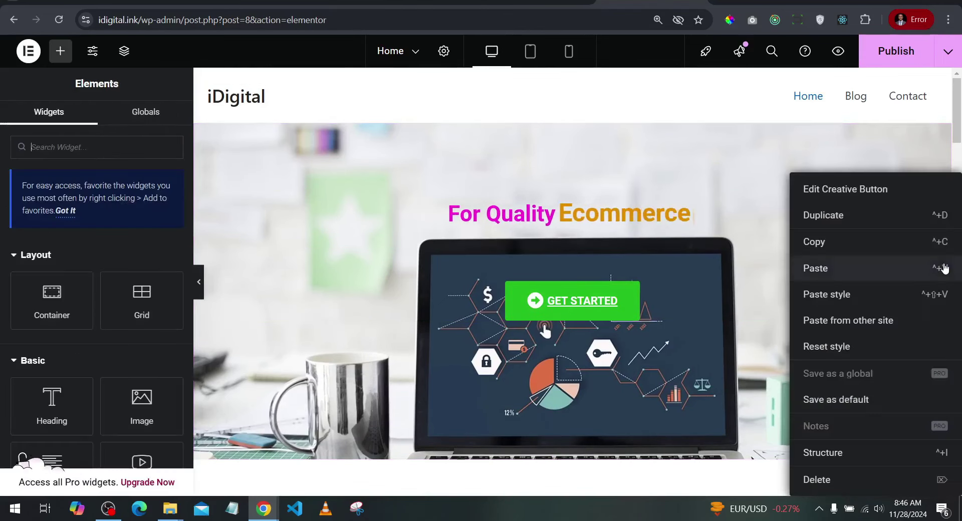
{"action": "left_click", "coordinate": [814, 242]}
{"action": "scroll", "coordinate": [546, 301], "scroll_direction": "down", "scroll_amount": 15}
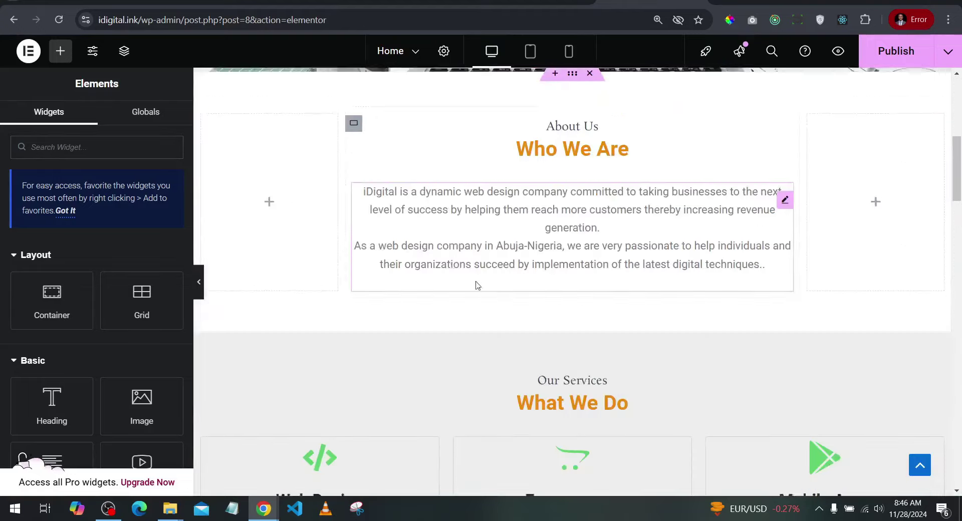
{"action": "scroll", "coordinate": [548, 281], "scroll_direction": "down", "scroll_amount": 10}
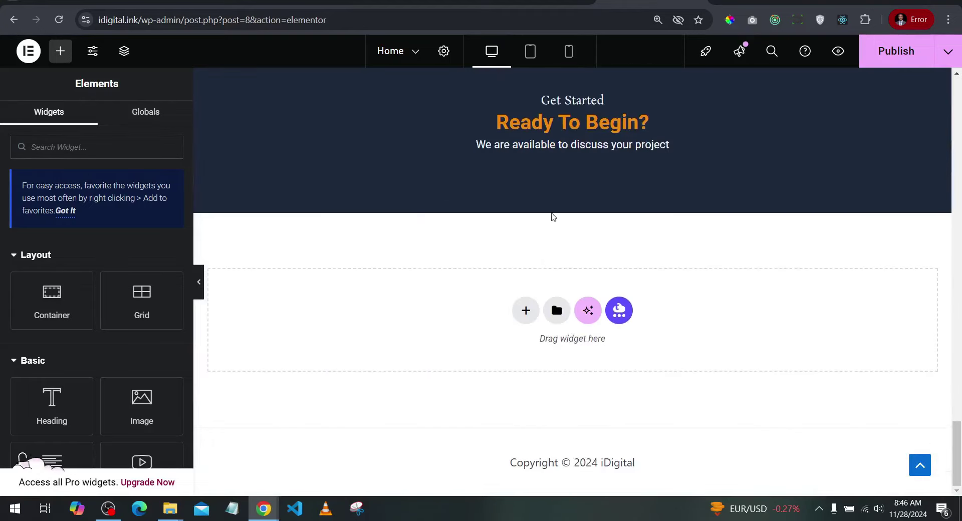
{"action": "scroll", "coordinate": [553, 217], "scroll_direction": "up", "scroll_amount": 2}
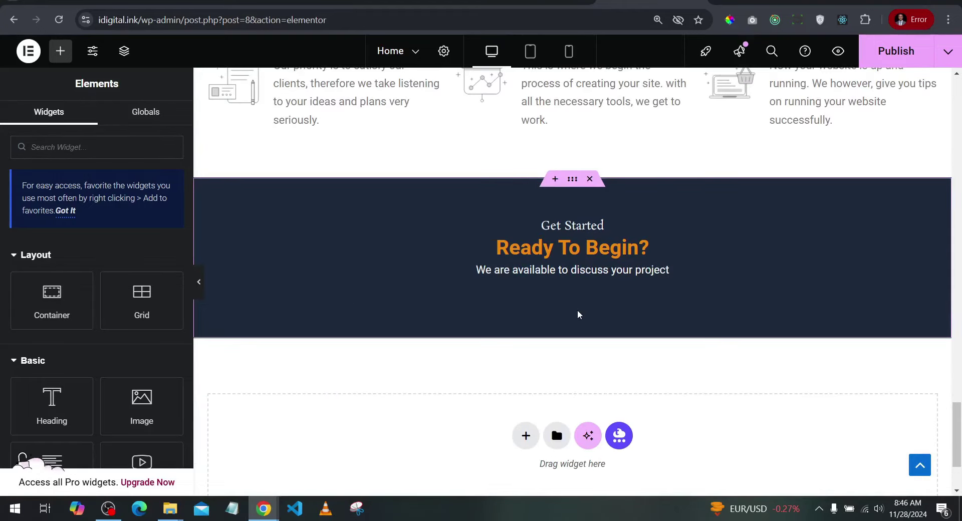
{"action": "right_click", "coordinate": [578, 314]}
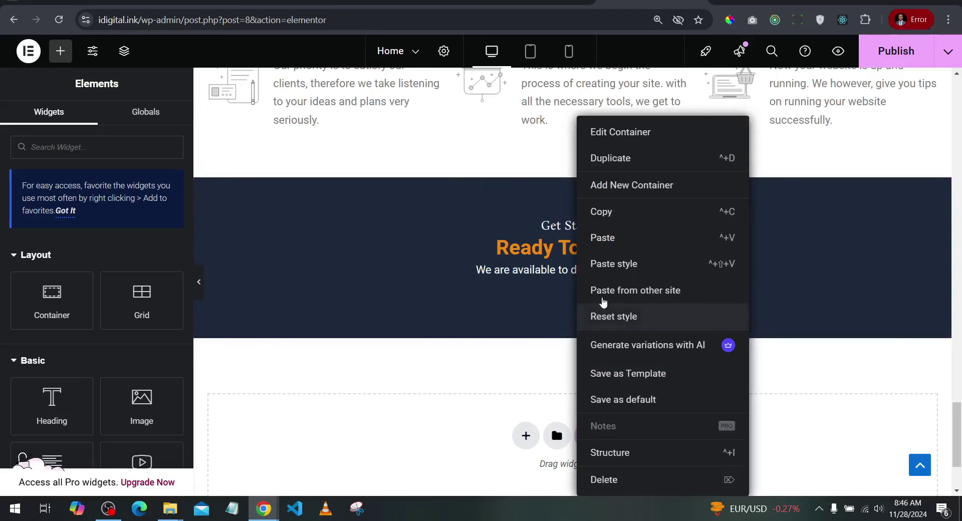
{"action": "left_click", "coordinate": [621, 237]}
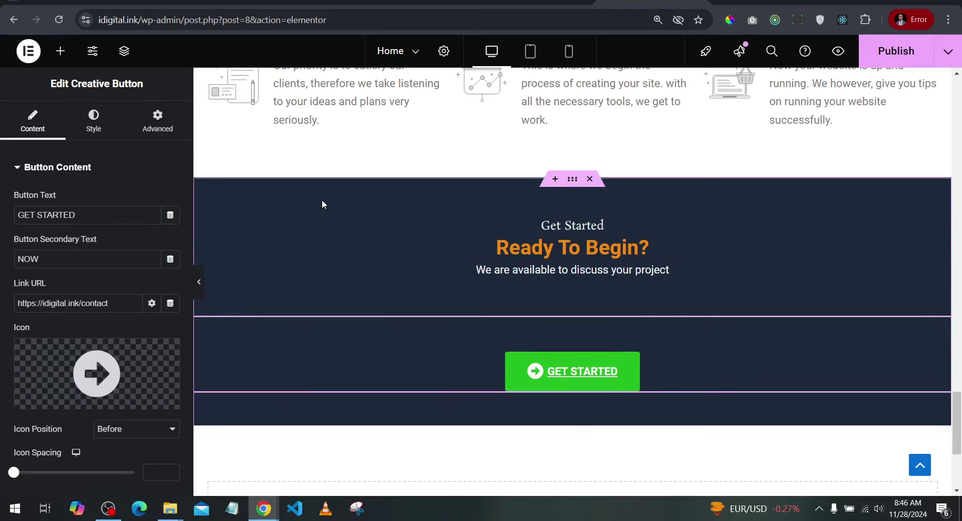
{"action": "key", "text": "ctrl+Tab"}
{"action": "scroll", "coordinate": [413, 278], "scroll_direction": "down", "scroll_amount": 2}
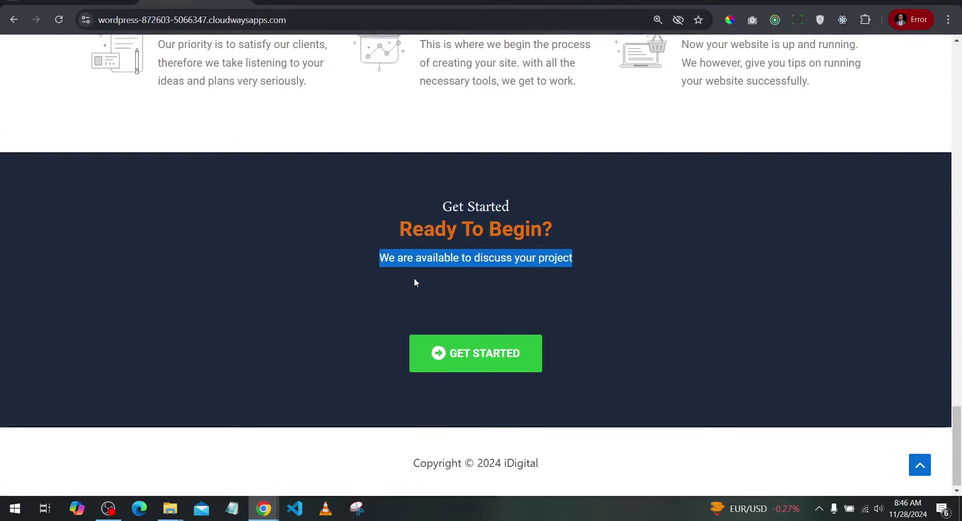
Step: Reload the live idigital.ink homepage and scroll down through its sections to Ready To Begin
{"action": "left_click", "coordinate": [772, 1]}
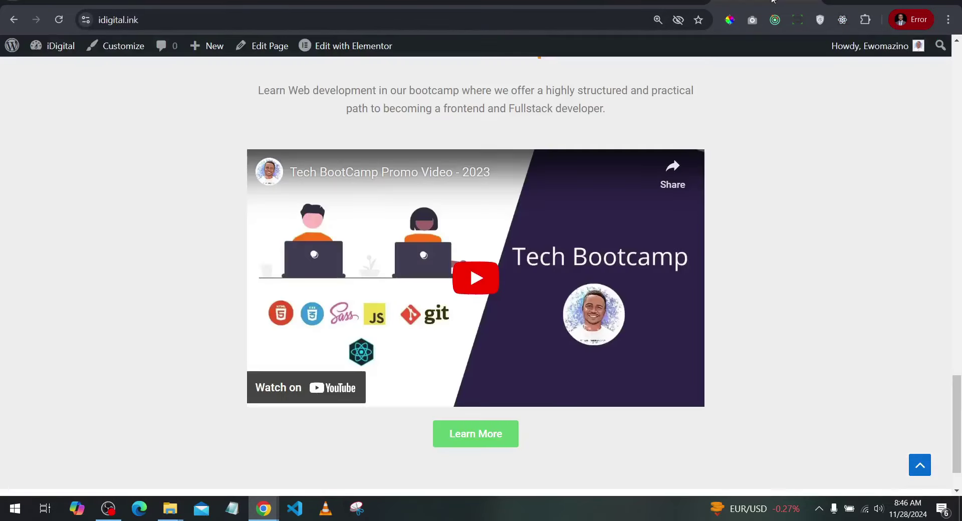
{"action": "left_click", "coordinate": [650, 1]}
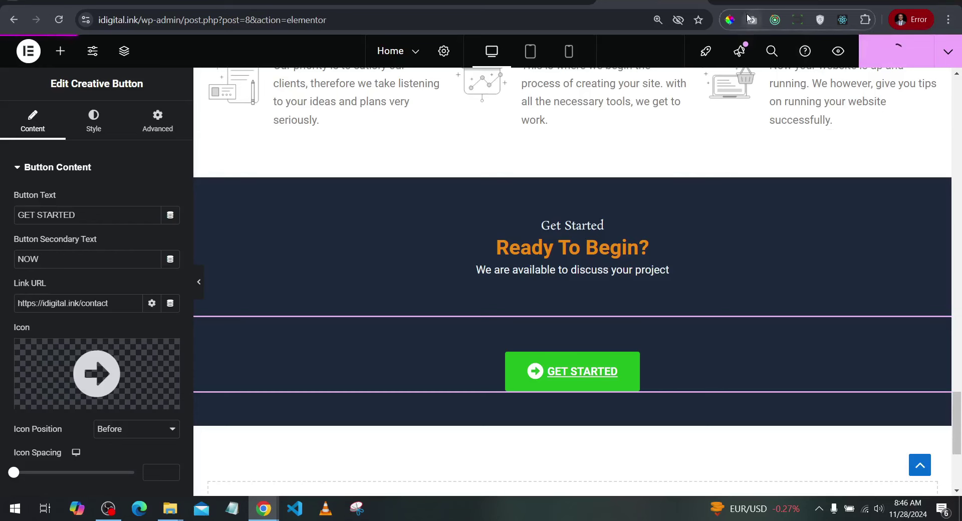
{"action": "left_click", "coordinate": [773, 2]}
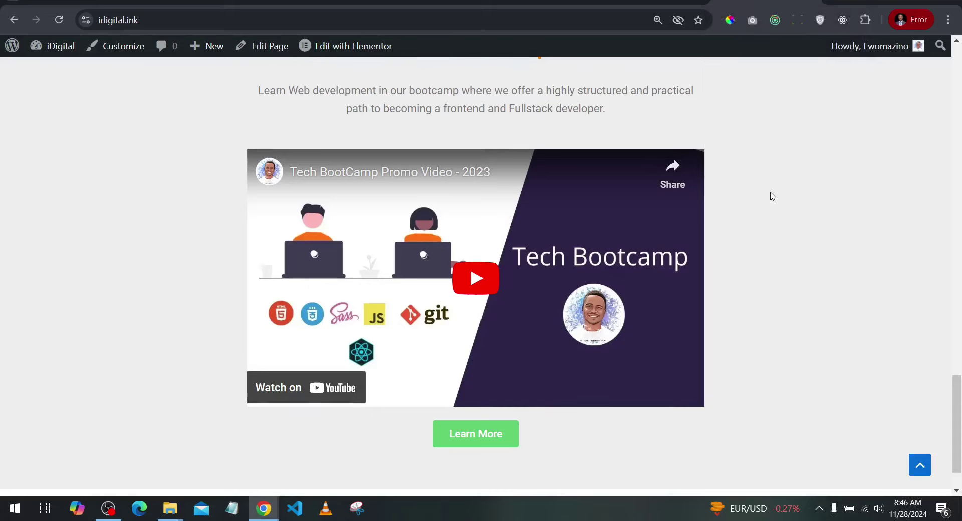
{"action": "scroll", "coordinate": [768, 198], "scroll_direction": "up", "scroll_amount": 20}
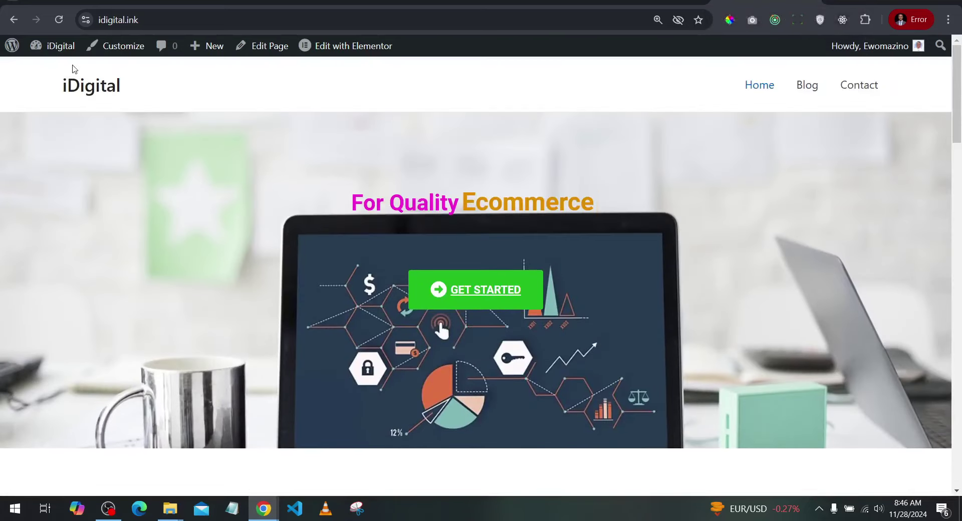
{"action": "key", "text": "F5"}
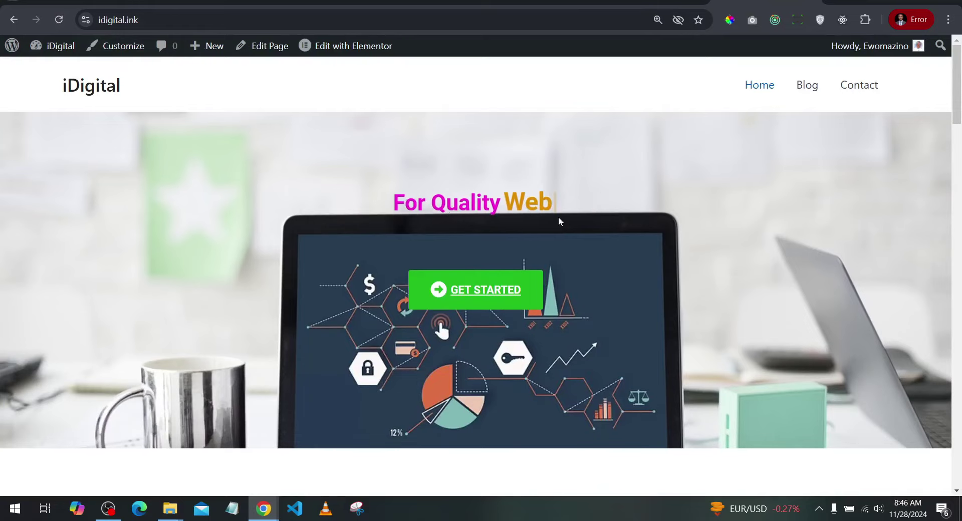
{"action": "scroll", "coordinate": [602, 206], "scroll_direction": "down", "scroll_amount": 9}
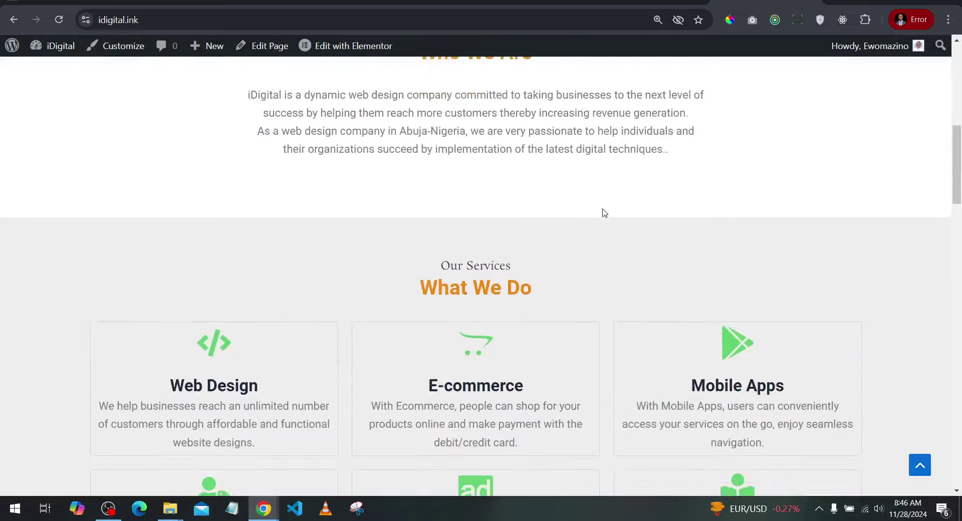
{"action": "scroll", "coordinate": [603, 213], "scroll_direction": "down", "scroll_amount": 10}
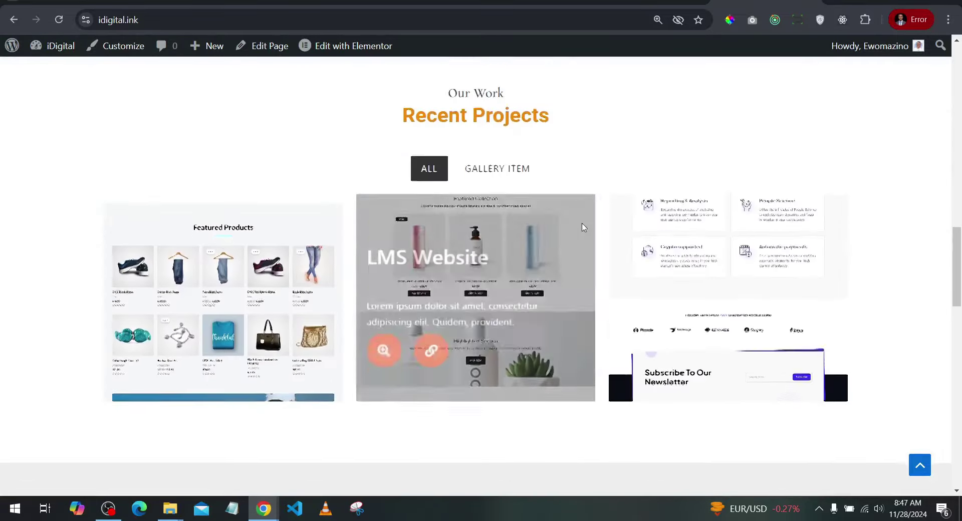
{"action": "scroll", "coordinate": [583, 227], "scroll_direction": "down", "scroll_amount": 12}
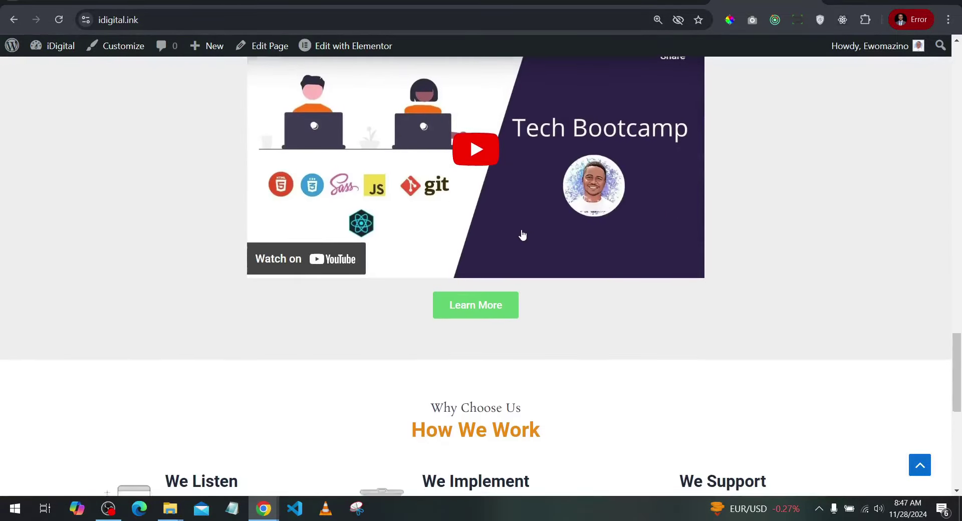
{"action": "scroll", "coordinate": [522, 235], "scroll_direction": "down", "scroll_amount": 8}
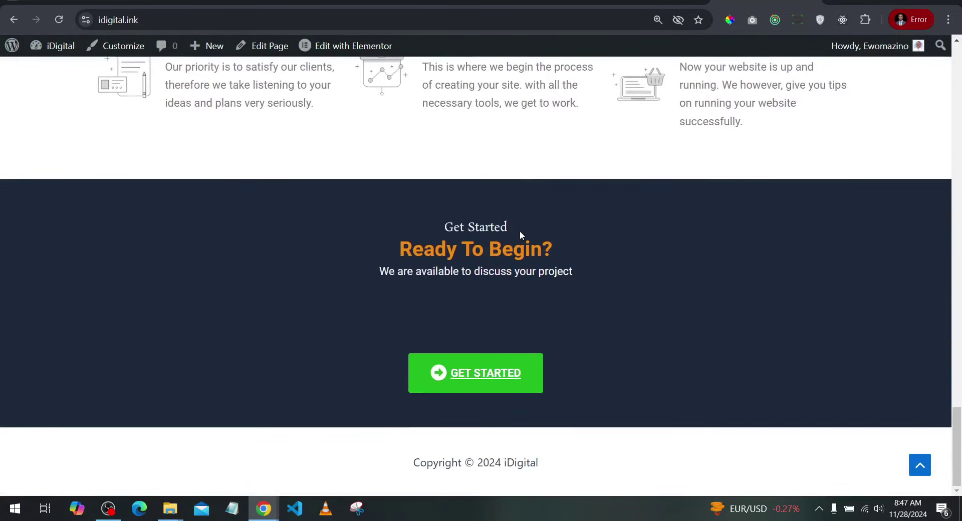
{"action": "scroll", "coordinate": [520, 234], "scroll_direction": "up", "scroll_amount": 10}
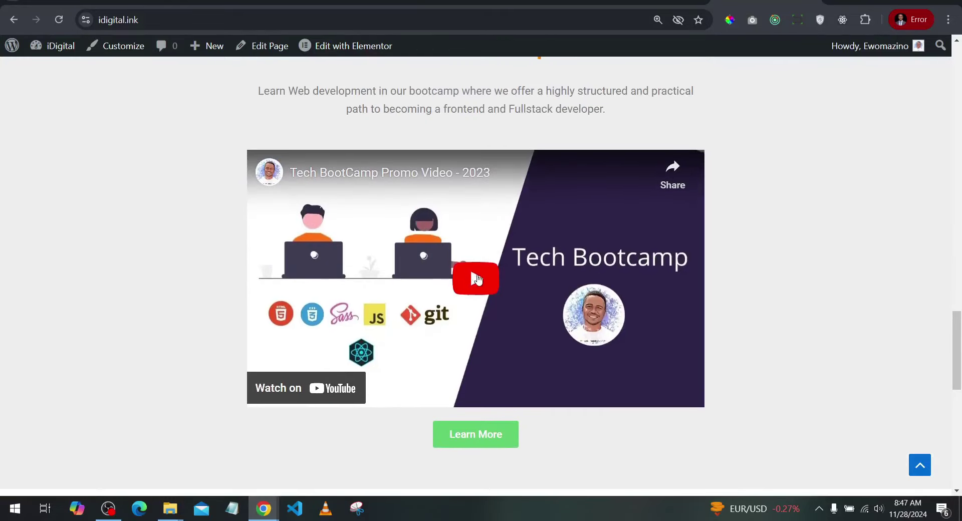
Step: Play and pause the Tech BootCamp video, then return to the top
{"action": "left_click", "coordinate": [477, 277]}
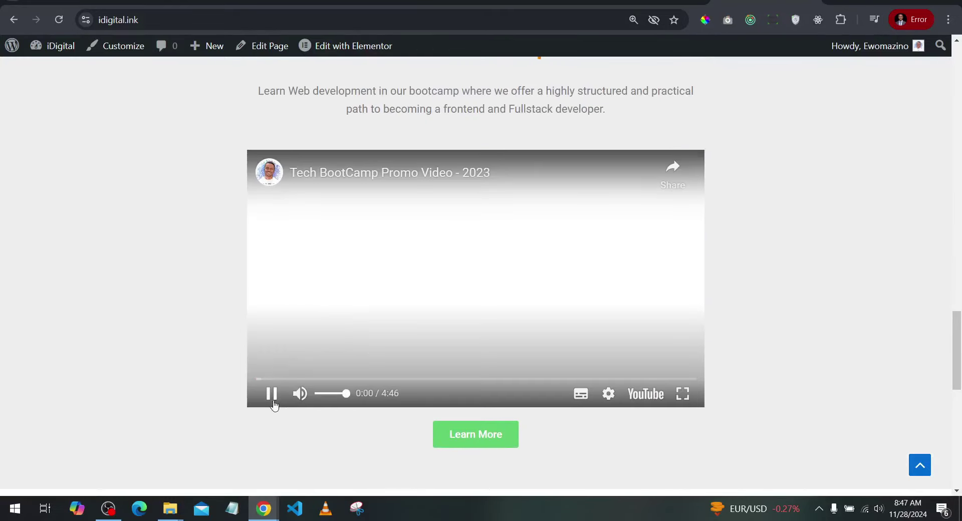
{"action": "left_click", "coordinate": [271, 394]}
{"action": "scroll", "coordinate": [582, 257], "scroll_direction": "up", "scroll_amount": 10}
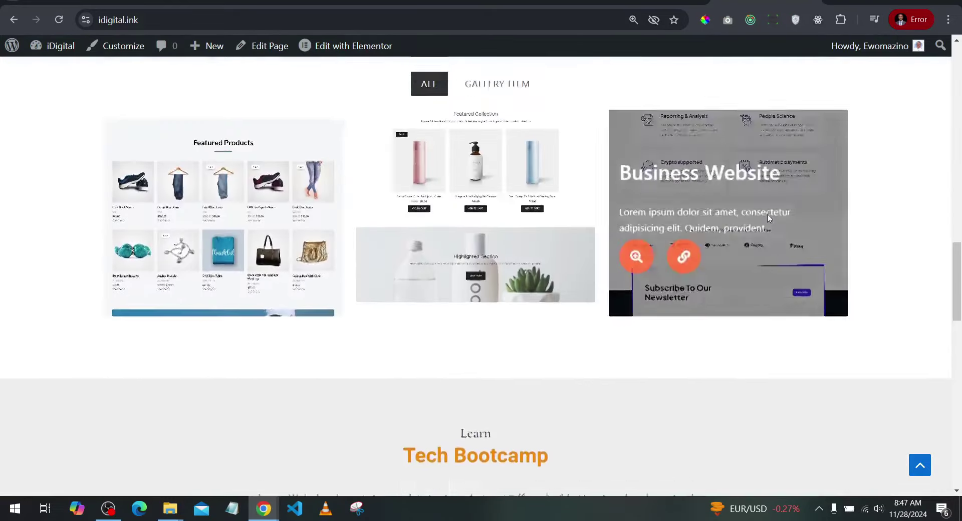
{"action": "scroll", "coordinate": [577, 232], "scroll_direction": "up", "scroll_amount": 10}
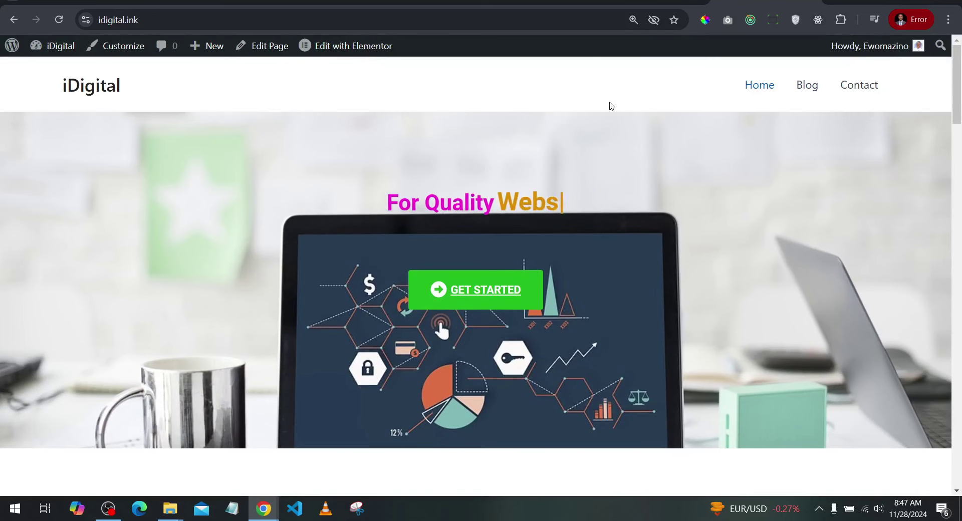
Step: Reload the cloudwaysapps reference homepage and scroll from the hero down to How We Work
{"action": "left_click", "coordinate": [201, 1]}
{"action": "scroll", "coordinate": [401, 116], "scroll_direction": "up", "scroll_amount": 15}
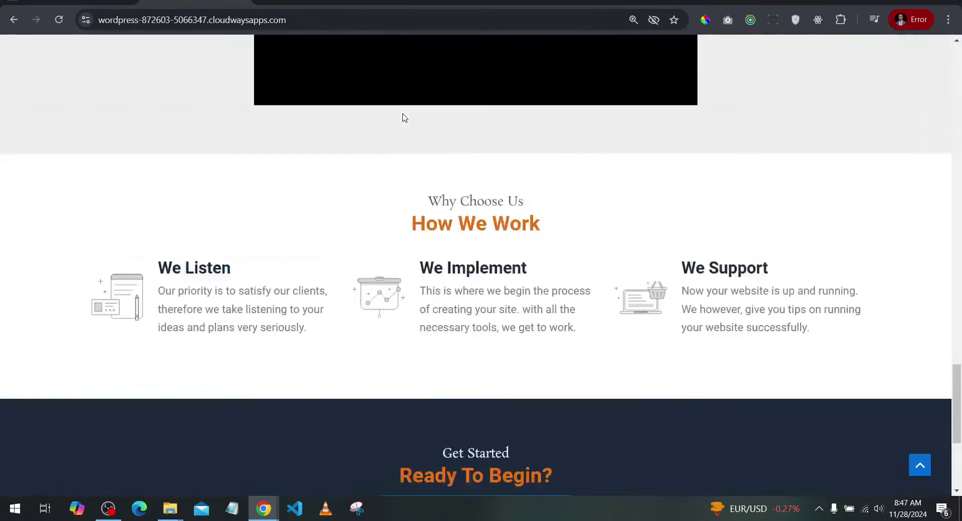
{"action": "scroll", "coordinate": [402, 126], "scroll_direction": "up", "scroll_amount": 2}
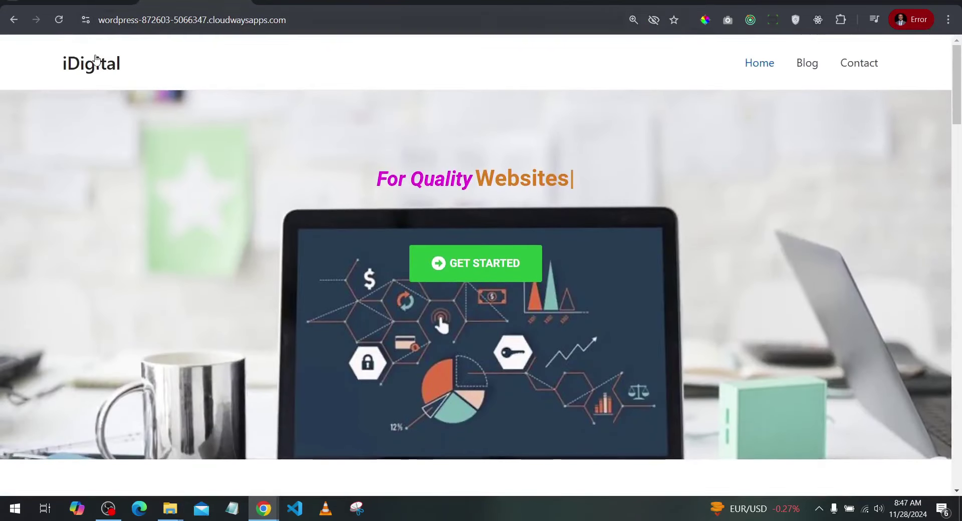
{"action": "left_click", "coordinate": [58, 20]}
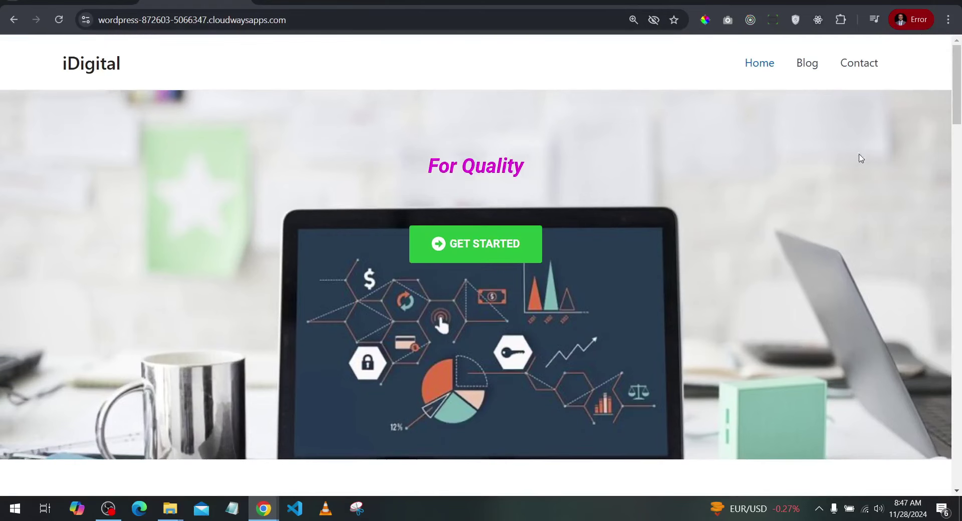
{"action": "scroll", "coordinate": [716, 163], "scroll_direction": "down", "scroll_amount": 7}
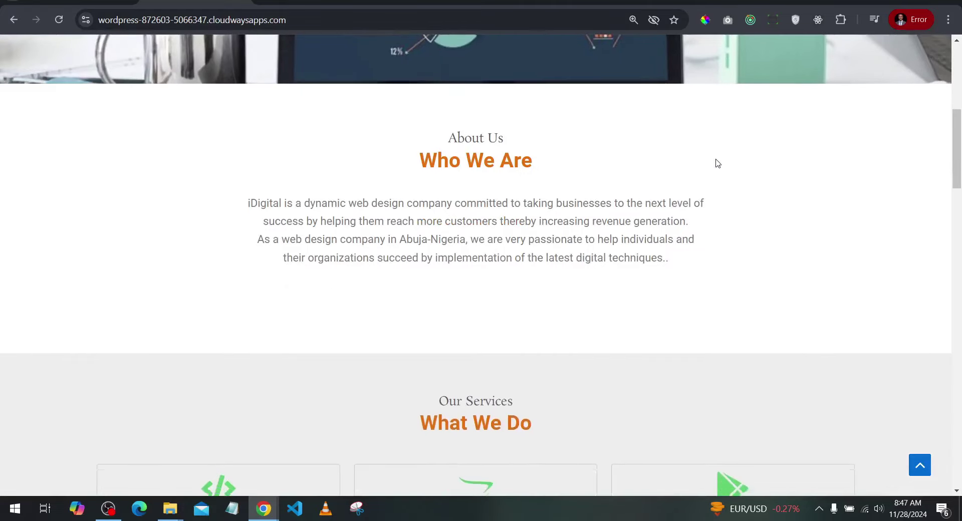
{"action": "scroll", "coordinate": [716, 163], "scroll_direction": "down", "scroll_amount": 15}
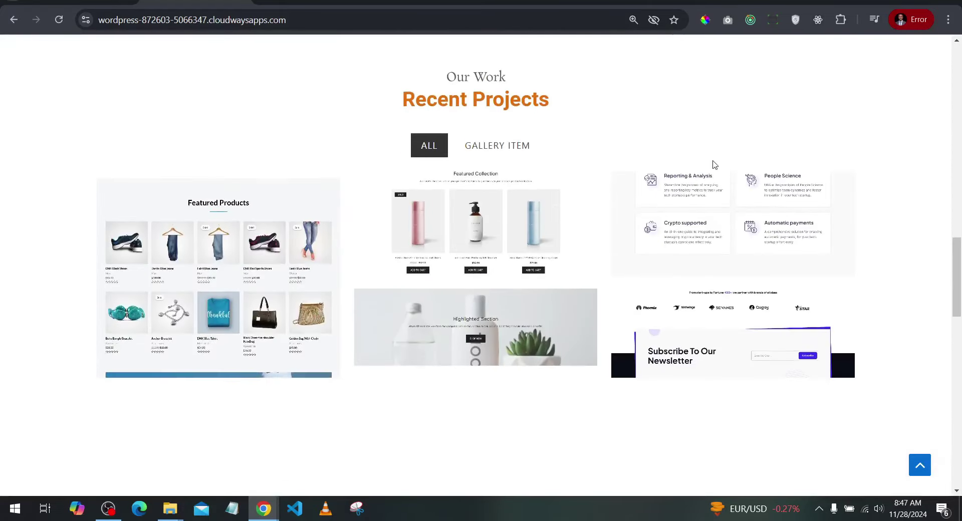
{"action": "scroll", "coordinate": [714, 164], "scroll_direction": "down", "scroll_amount": 8}
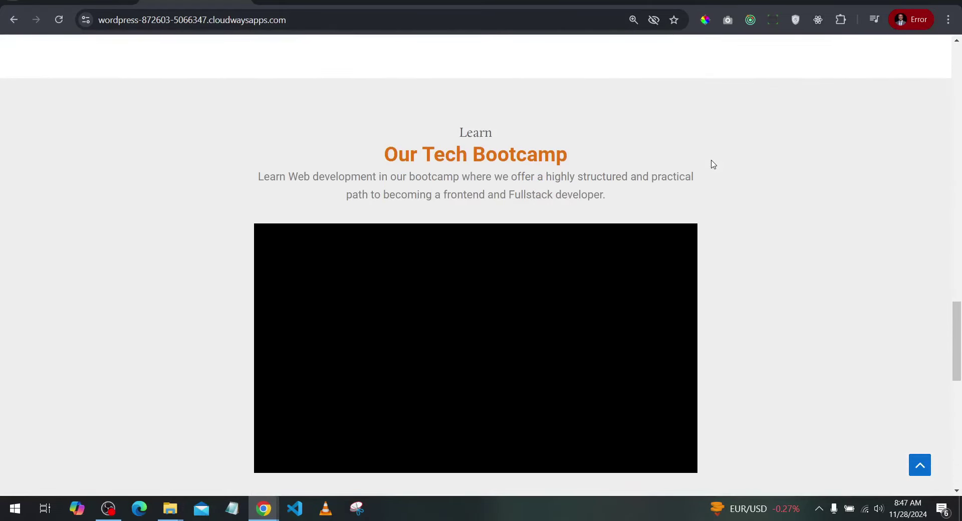
{"action": "scroll", "coordinate": [712, 164], "scroll_direction": "down", "scroll_amount": 7}
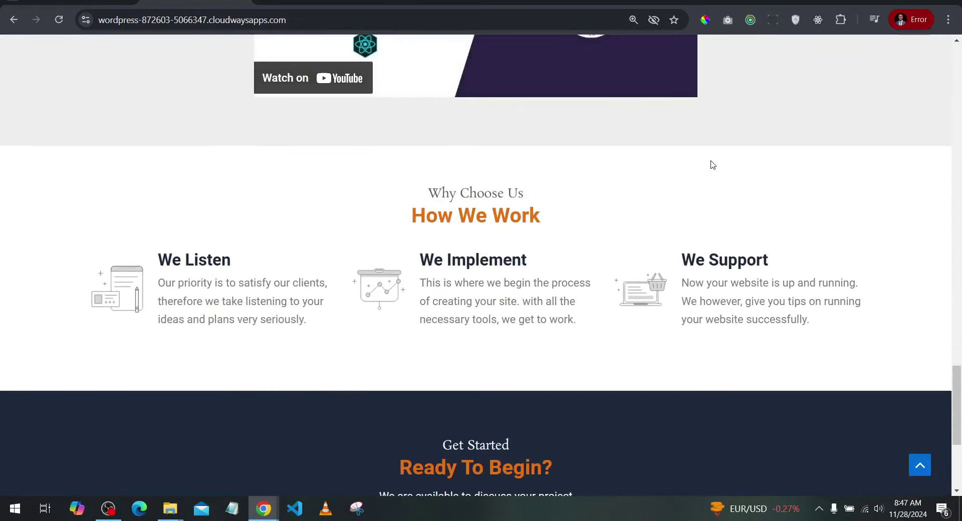
{"action": "scroll", "coordinate": [706, 163], "scroll_direction": "up", "scroll_amount": 20}
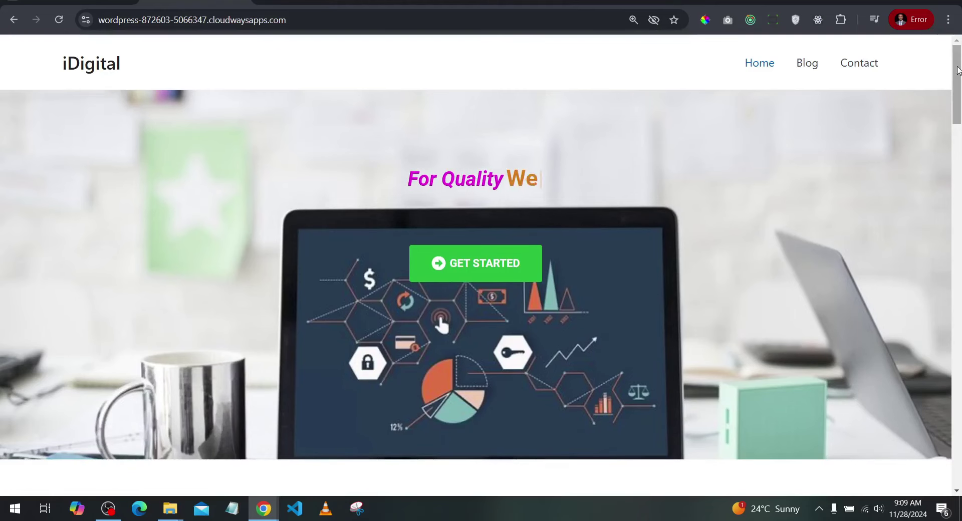
{"action": "left_click_drag", "start_coordinate": [958, 72], "coordinate": [959, 170]}
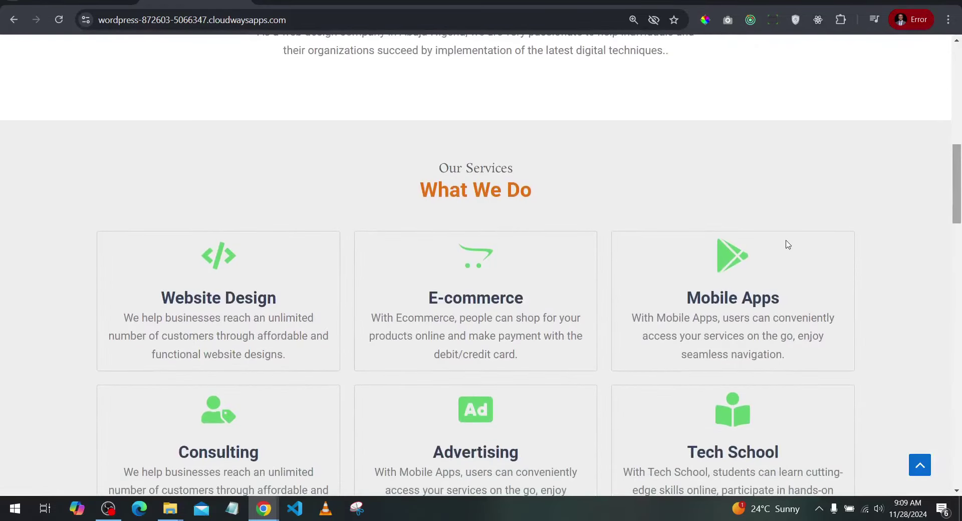
{"action": "scroll", "coordinate": [787, 245], "scroll_direction": "down", "scroll_amount": 6}
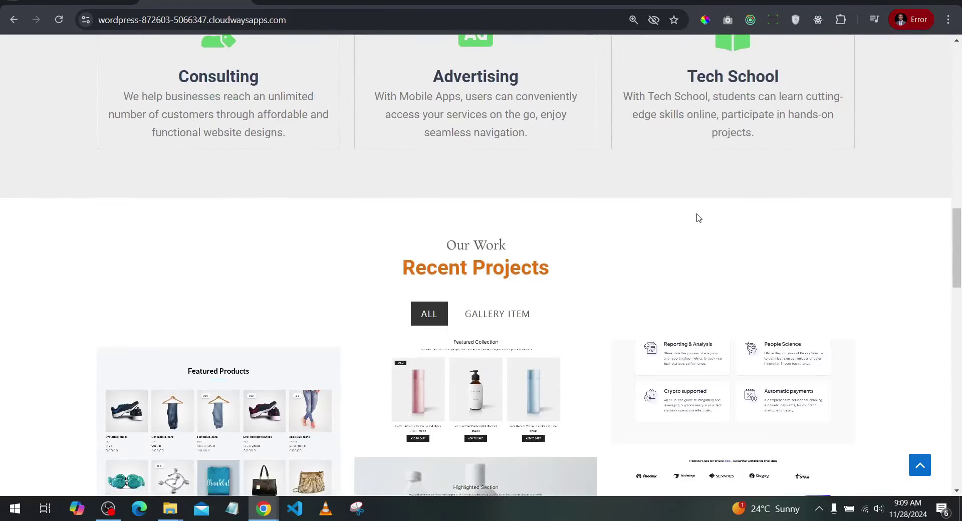
{"action": "scroll", "coordinate": [852, 217], "scroll_direction": "down", "scroll_amount": 10}
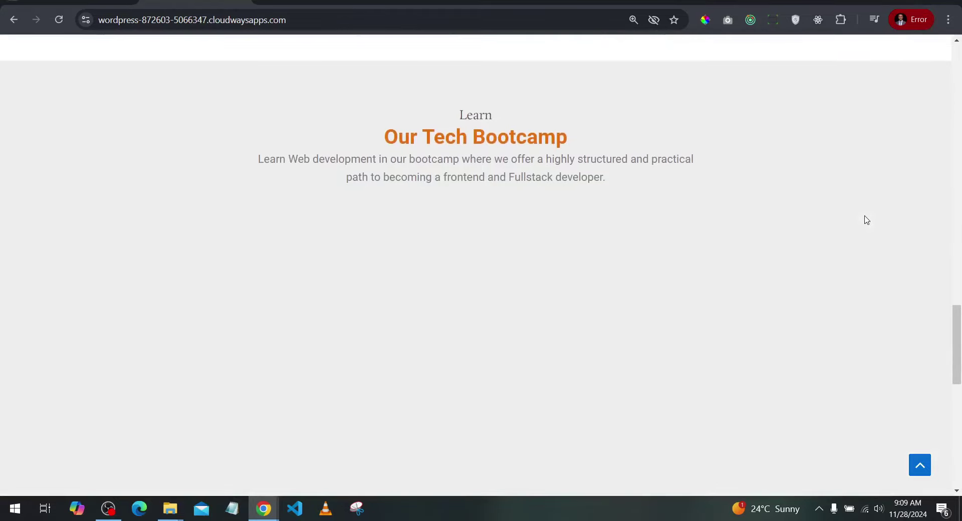
{"action": "scroll", "coordinate": [866, 220], "scroll_direction": "down", "scroll_amount": 7}
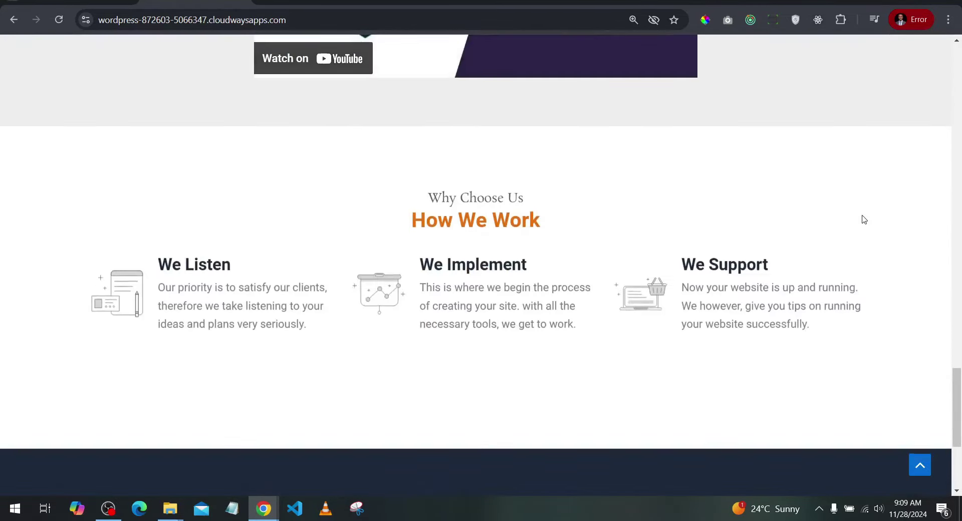
{"action": "scroll", "coordinate": [861, 217], "scroll_direction": "down", "scroll_amount": 2}
{"action": "scroll", "coordinate": [631, 217], "scroll_direction": "up", "scroll_amount": 20}
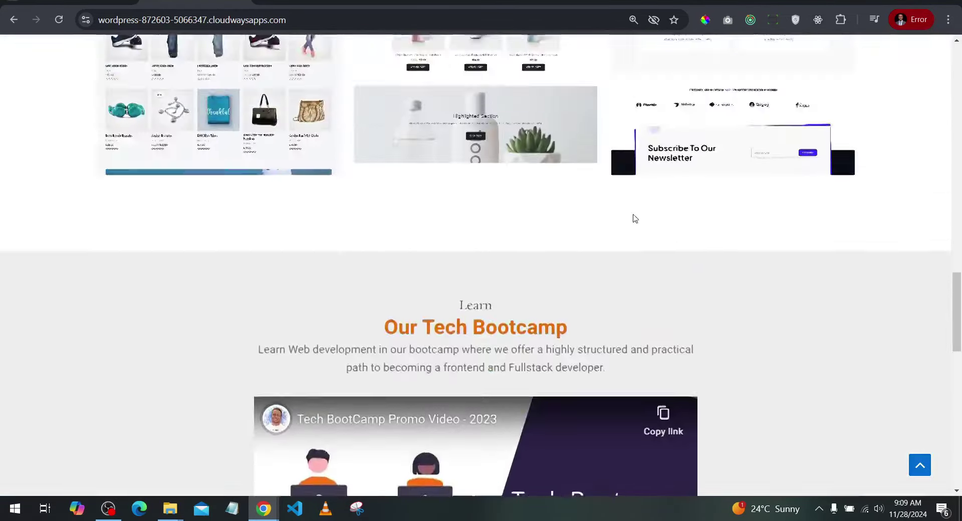
{"action": "scroll", "coordinate": [633, 218], "scroll_direction": "up", "scroll_amount": 10}
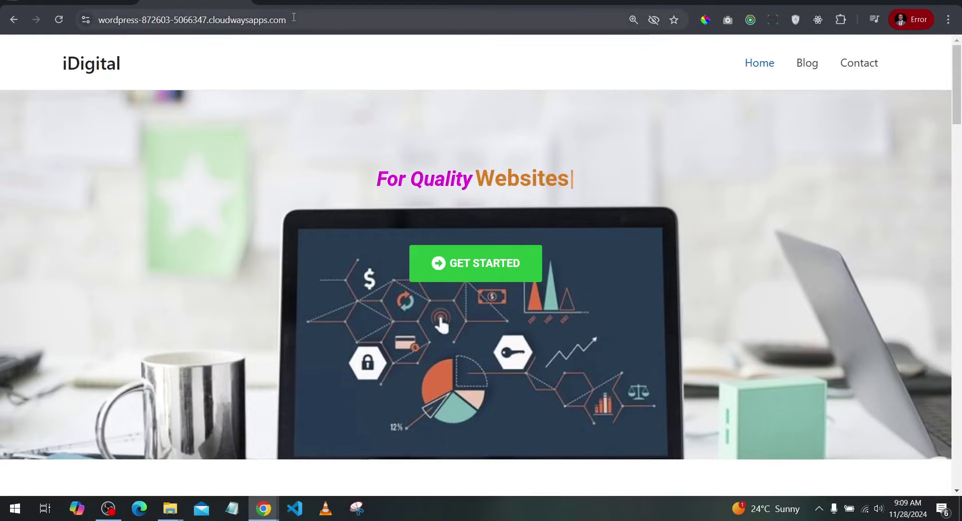
Step: Change the hero container's entrance animation from Fade In to Slide In Up, then view the live homepage
{"action": "left_click", "coordinate": [651, 2]}
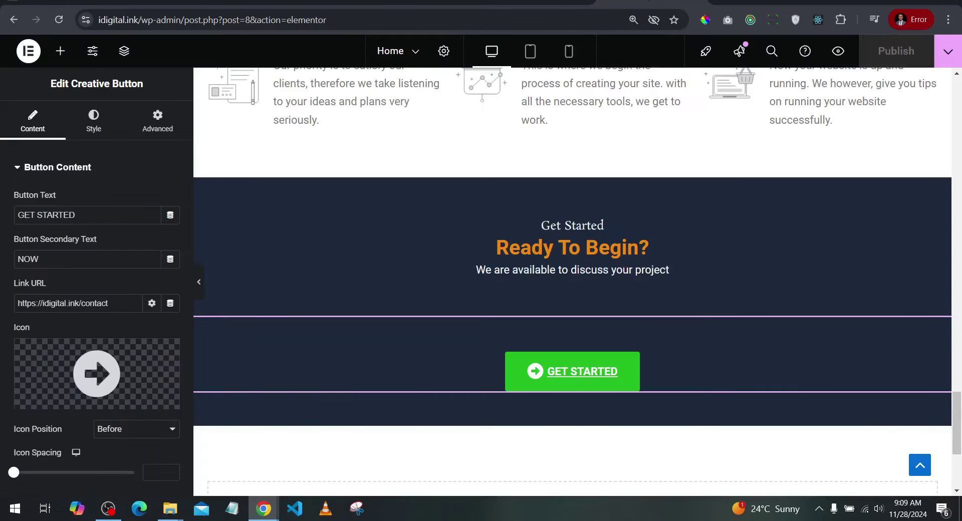
{"action": "scroll", "coordinate": [605, 117], "scroll_direction": "up", "scroll_amount": 20}
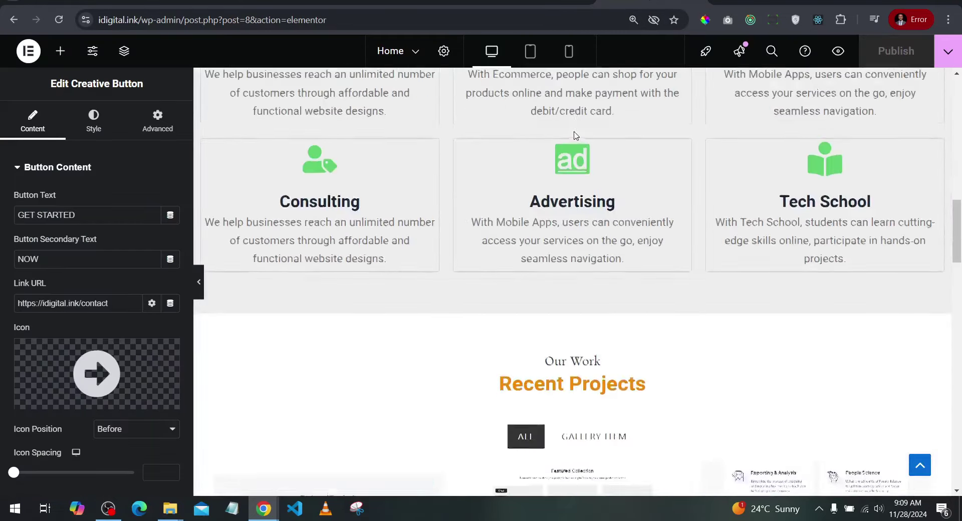
{"action": "scroll", "coordinate": [575, 135], "scroll_direction": "up", "scroll_amount": 10}
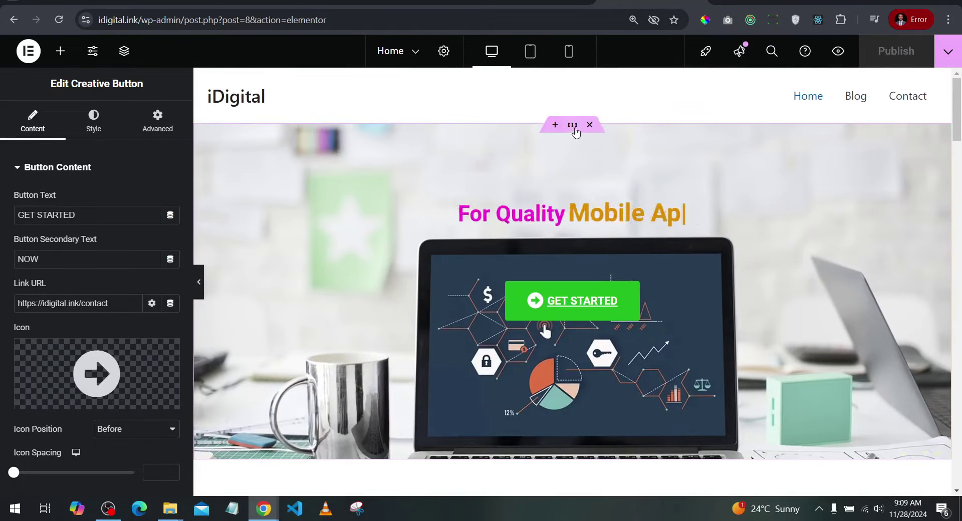
{"action": "left_click", "coordinate": [573, 125]}
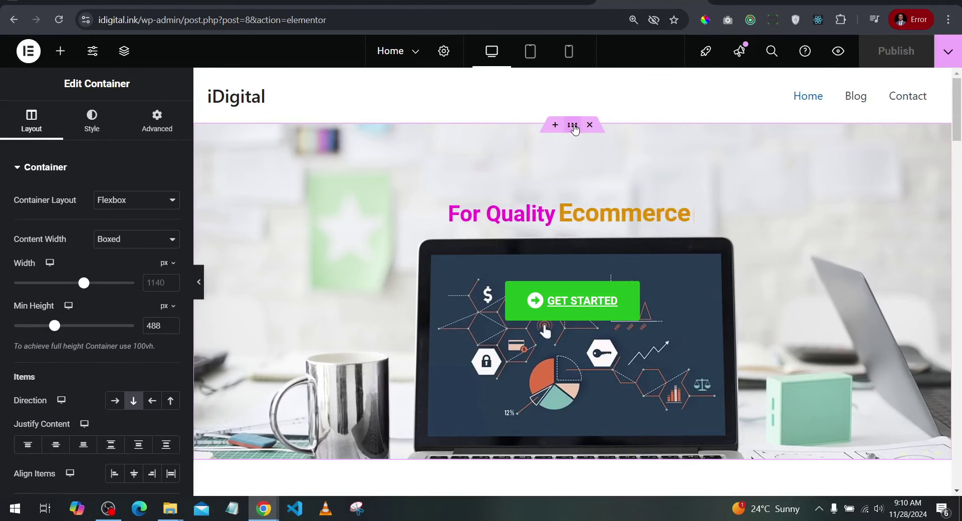
{"action": "left_click", "coordinate": [158, 120]}
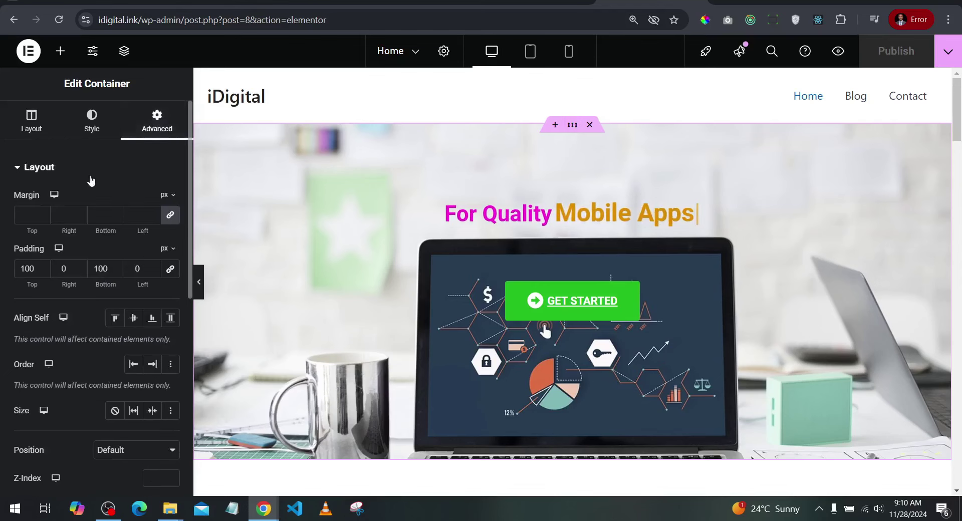
{"action": "left_click", "coordinate": [49, 170]}
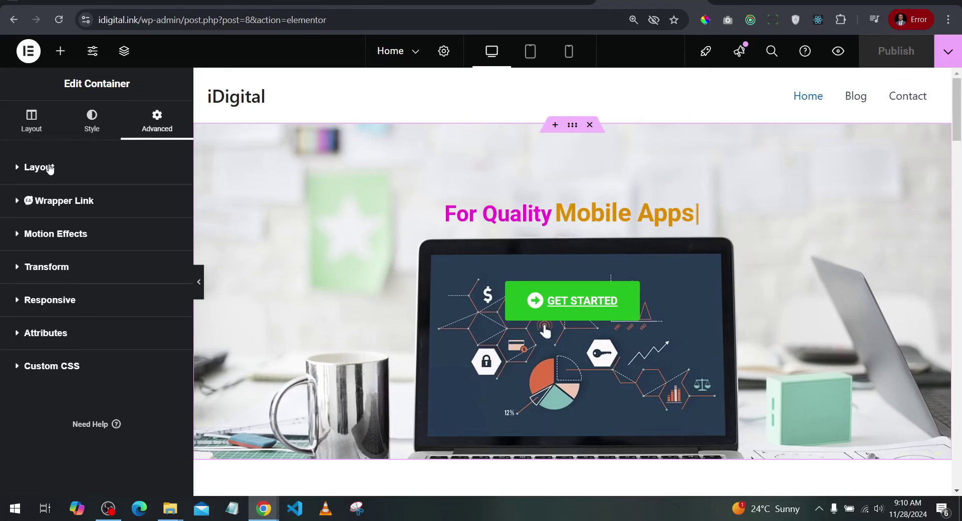
{"action": "left_click", "coordinate": [51, 235]}
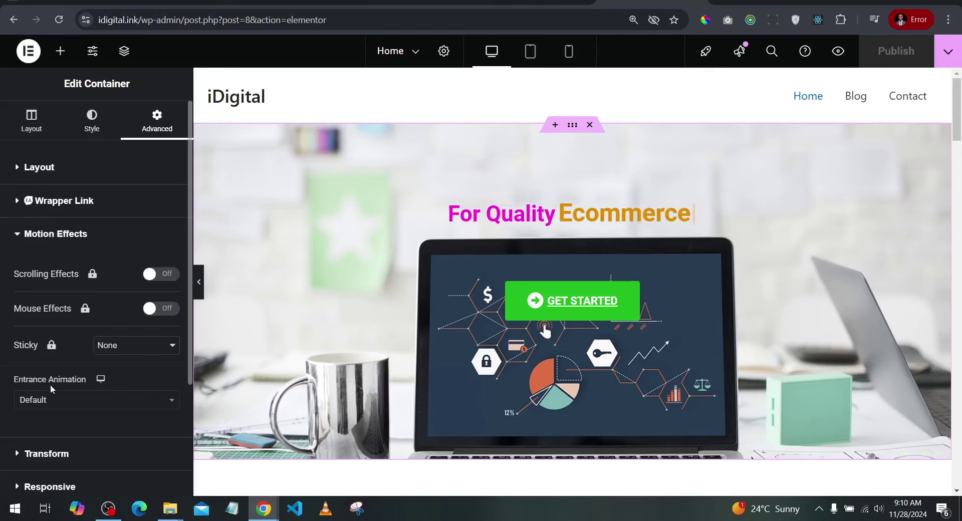
{"action": "left_click", "coordinate": [75, 401]}
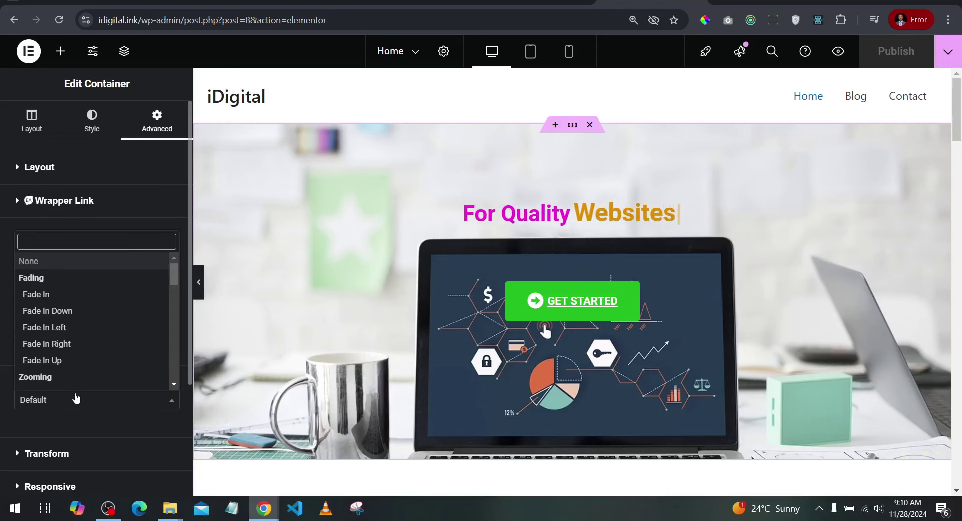
{"action": "left_click", "coordinate": [50, 298]}
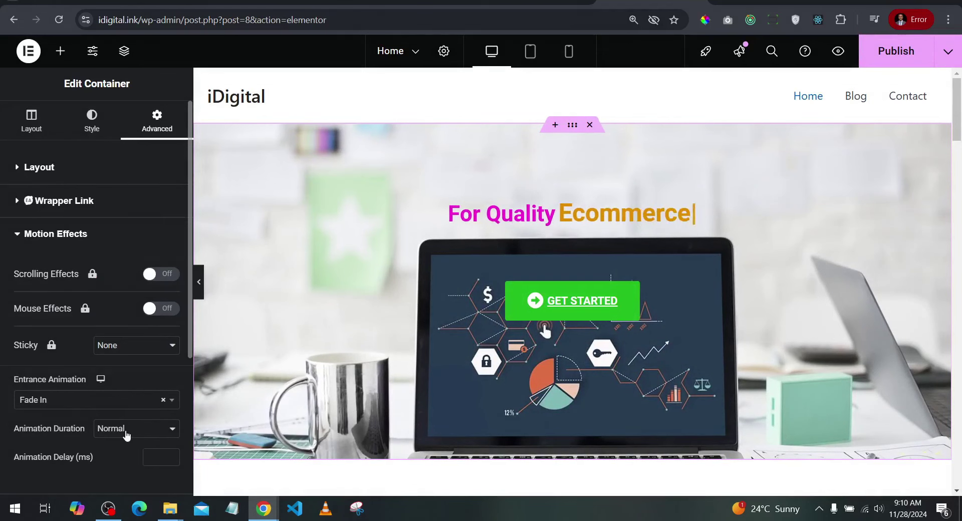
{"action": "left_click", "coordinate": [109, 399]}
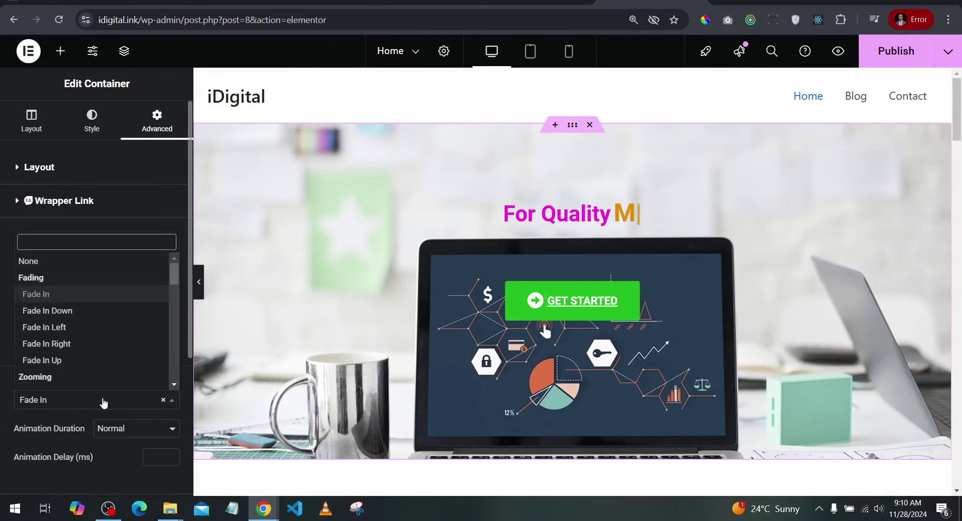
{"action": "type", "text": "slide"}
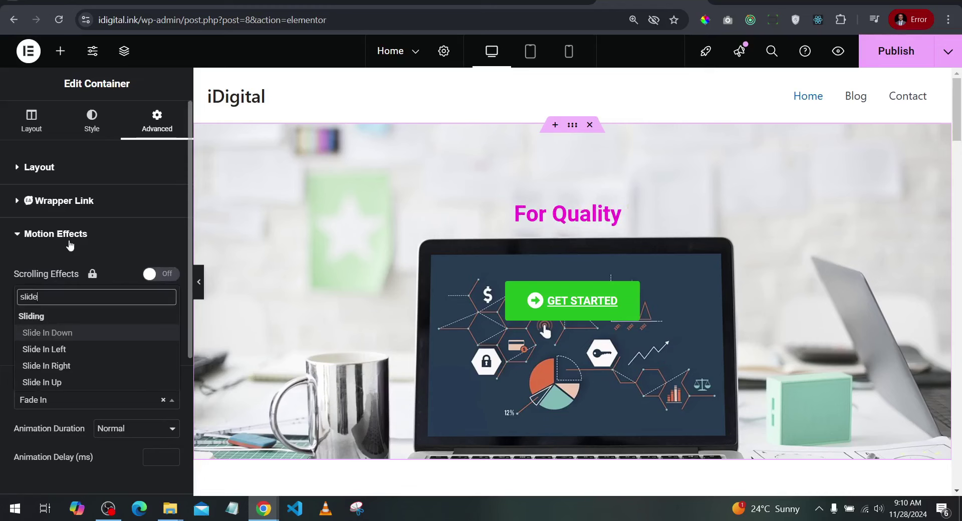
{"action": "left_click", "coordinate": [52, 382]}
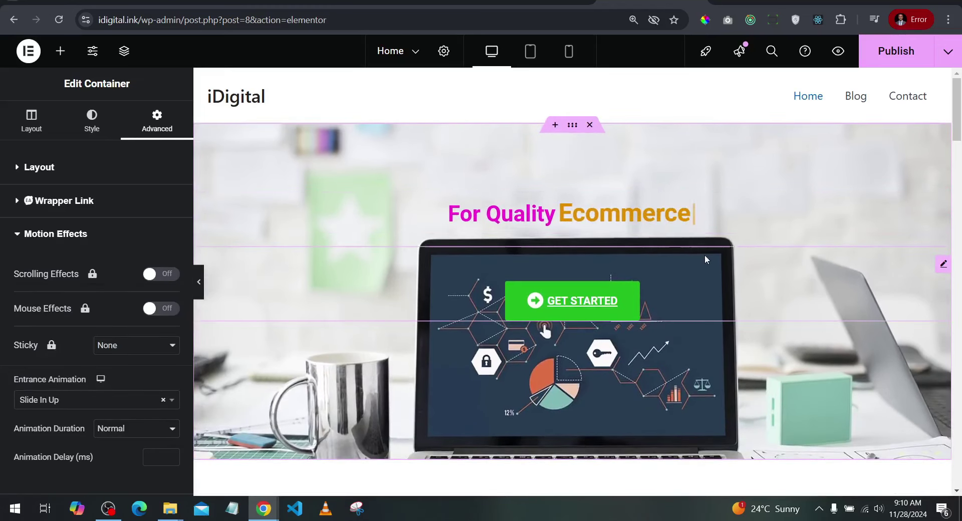
{"action": "left_click", "coordinate": [758, 7]}
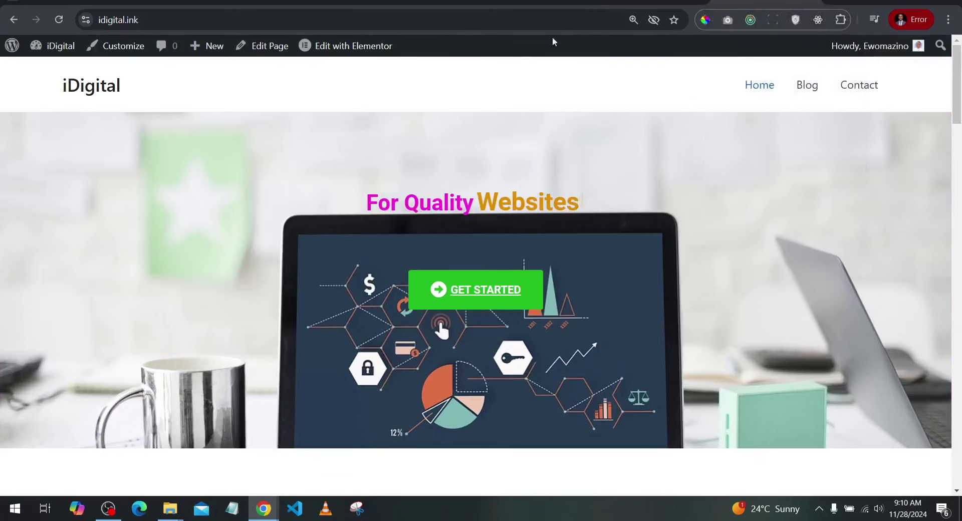
Step: Reload the live idigital.ink homepage to watch the hero slide in, then return to the Home editor
{"action": "left_click", "coordinate": [60, 20]}
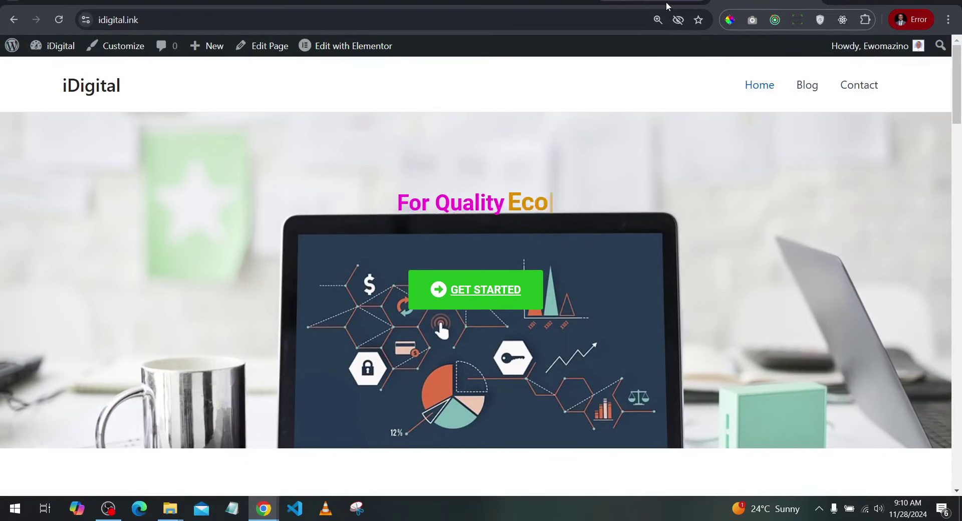
{"action": "left_click", "coordinate": [651, 6]}
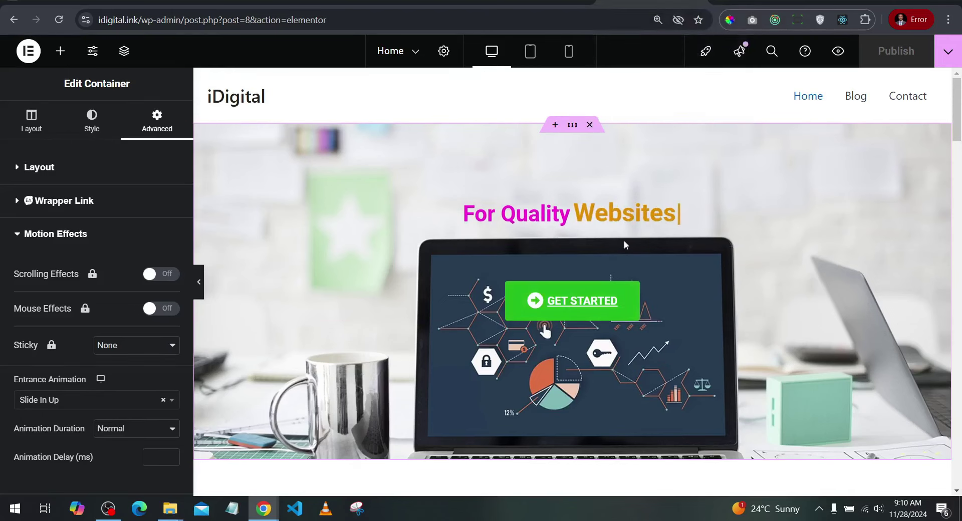
Step: Give the Who We Are container a Slide In Up entrance animation and publish the homepage
{"action": "scroll", "coordinate": [623, 239], "scroll_direction": "down", "scroll_amount": 6}
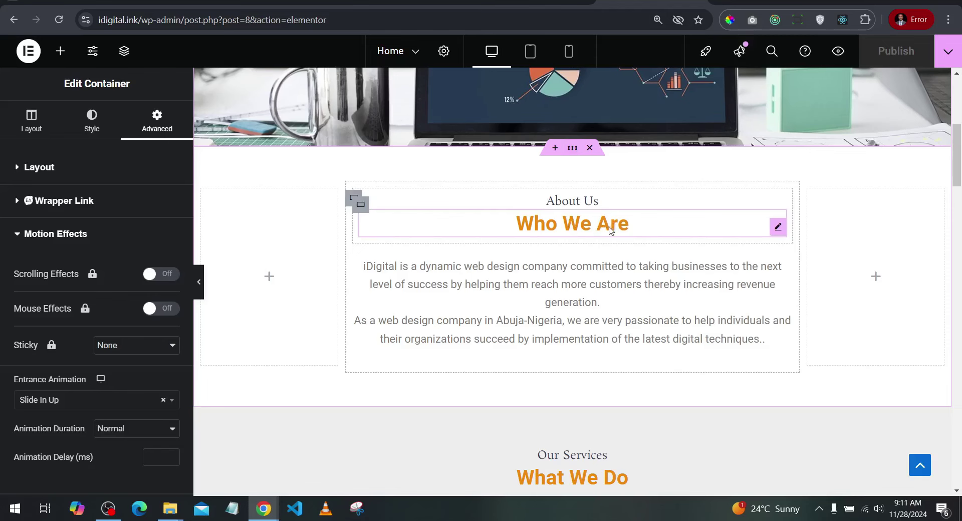
{"action": "left_click", "coordinate": [571, 149]}
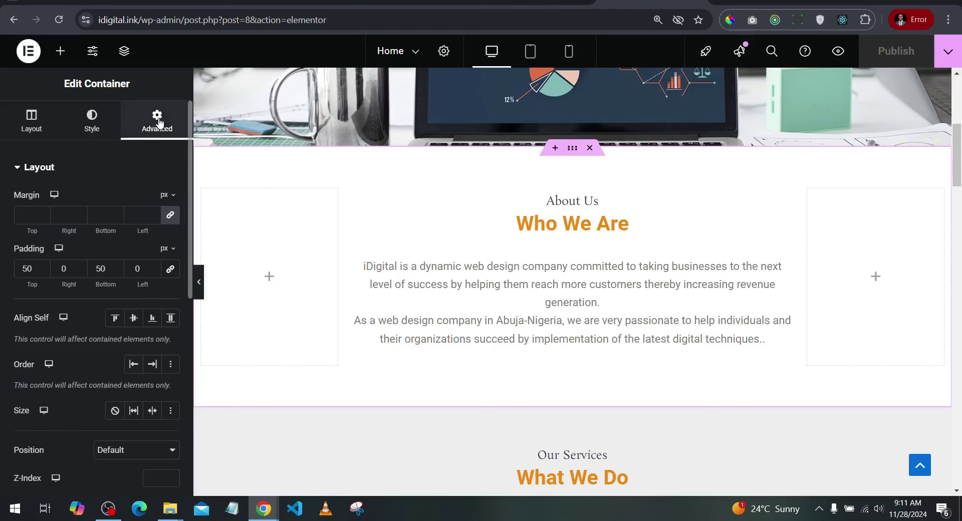
{"action": "left_click", "coordinate": [47, 167]}
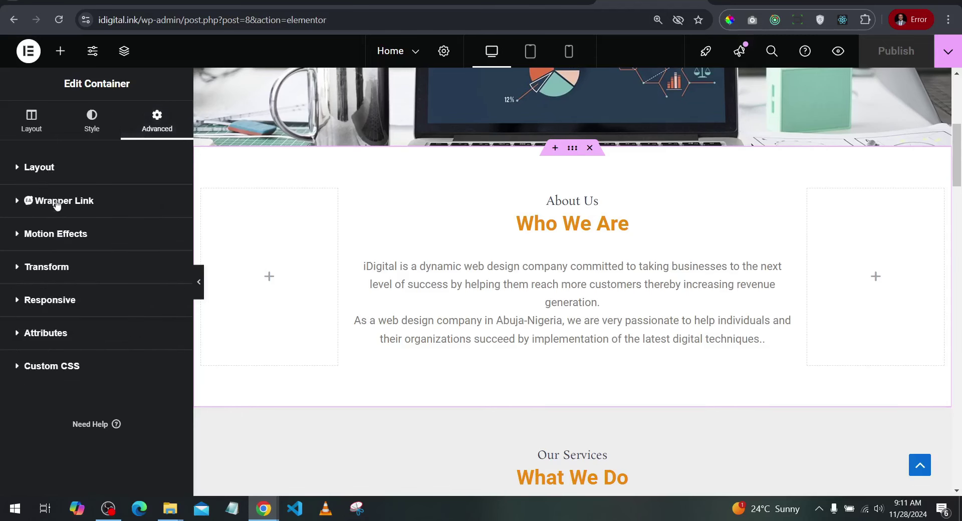
{"action": "left_click", "coordinate": [58, 235]}
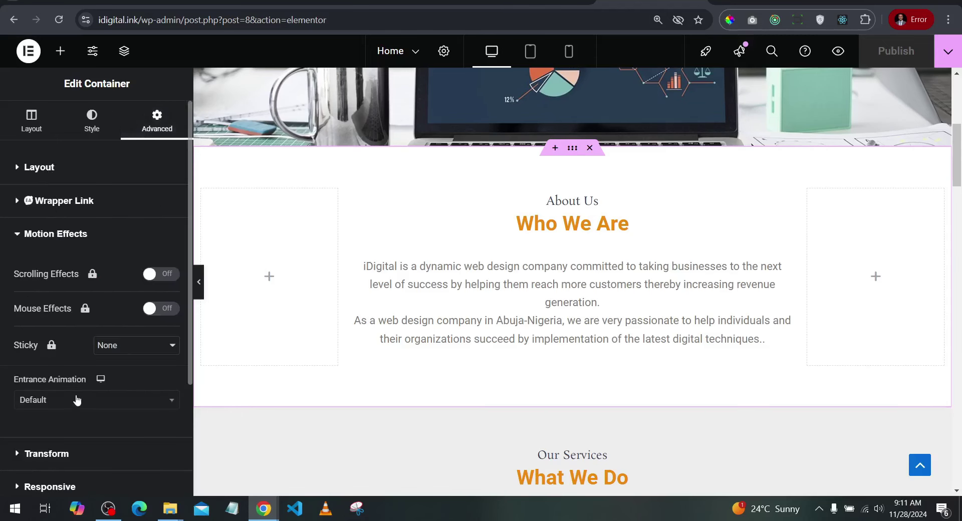
{"action": "left_click", "coordinate": [50, 401]}
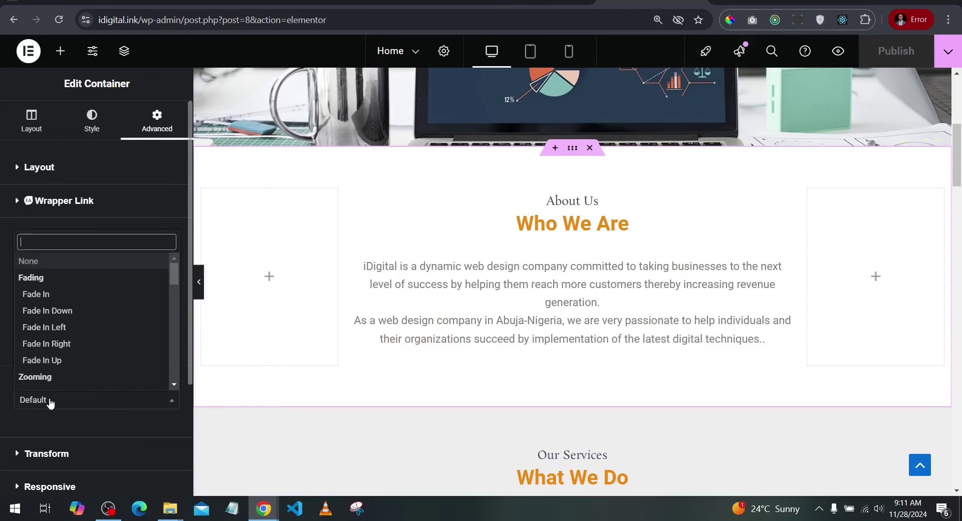
{"action": "type", "text": "sl"}
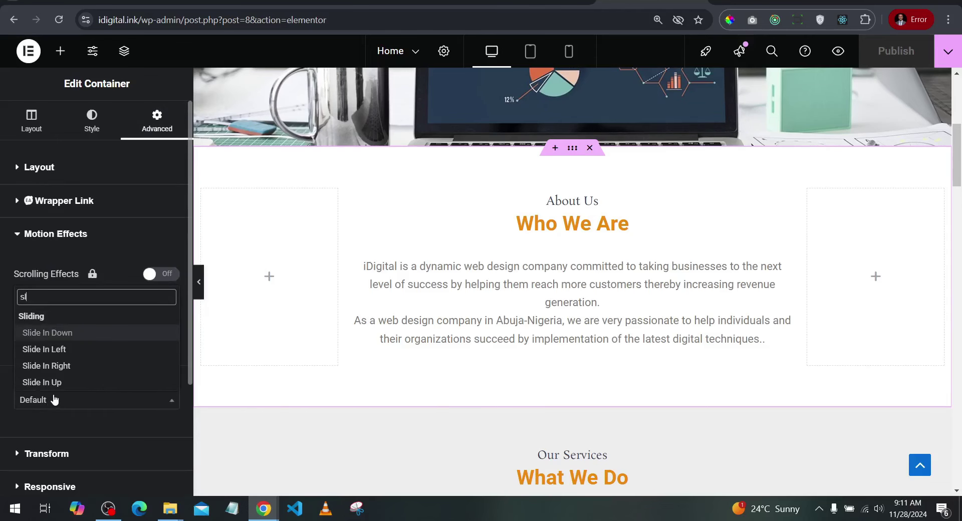
{"action": "left_click", "coordinate": [61, 381]}
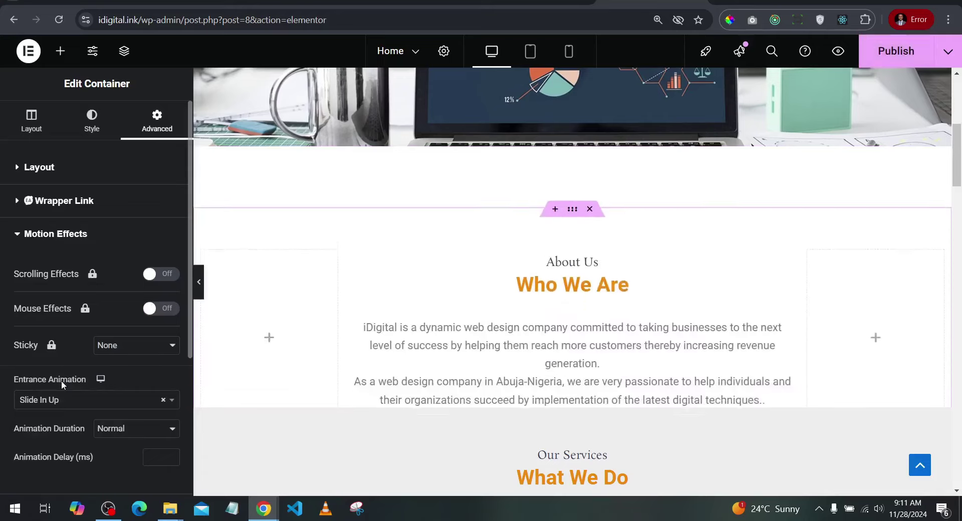
{"action": "left_click", "coordinate": [891, 55]}
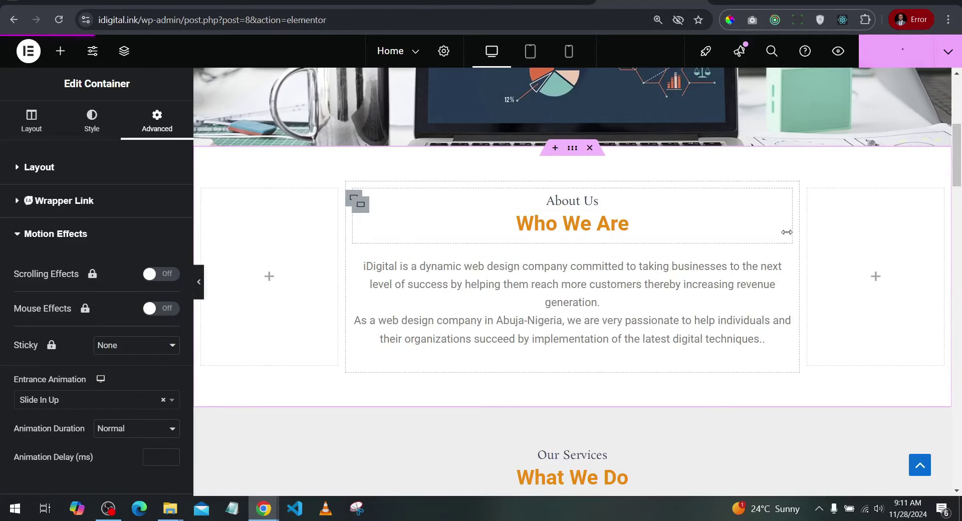
{"action": "scroll", "coordinate": [733, 251], "scroll_direction": "down", "scroll_amount": 5}
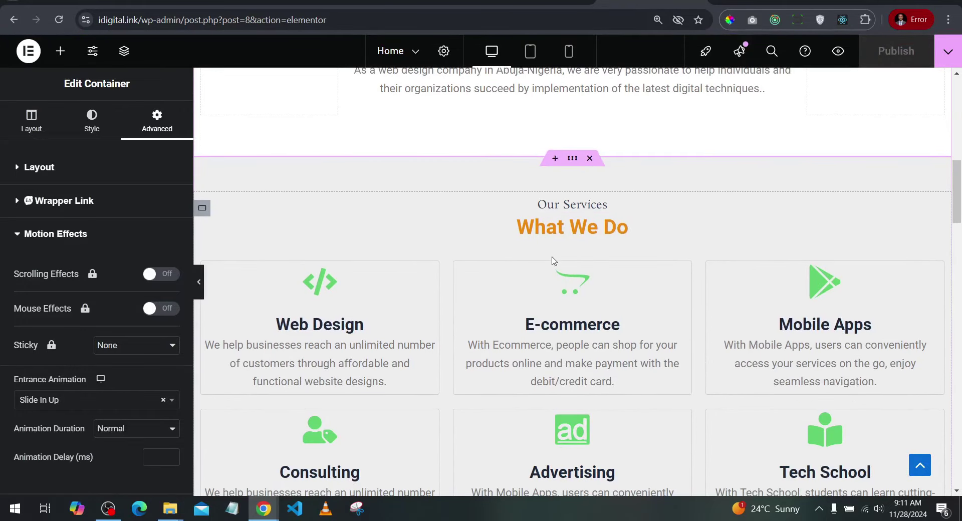
Step: Give the Web Design service box a Slide In Left entrance animation
{"action": "scroll", "coordinate": [516, 281], "scroll_direction": "down", "scroll_amount": 1}
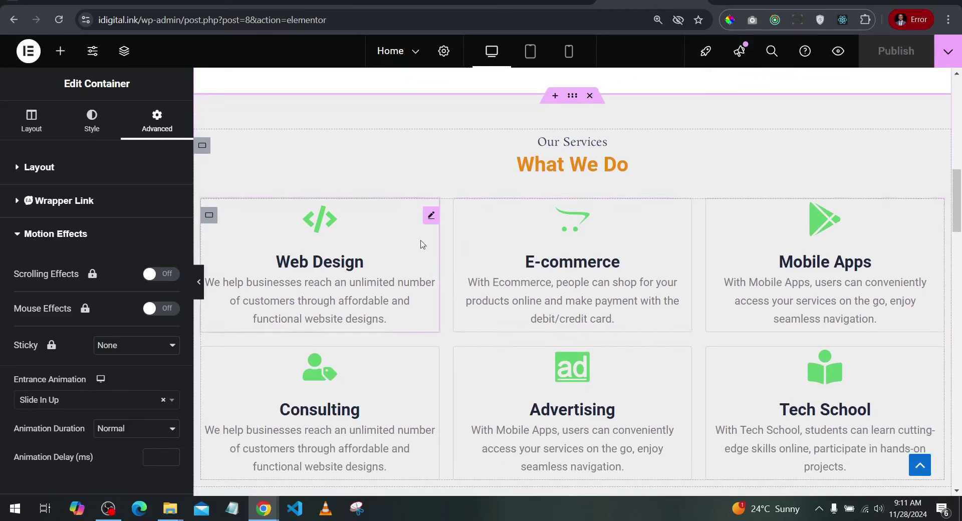
{"action": "left_click", "coordinate": [431, 217]}
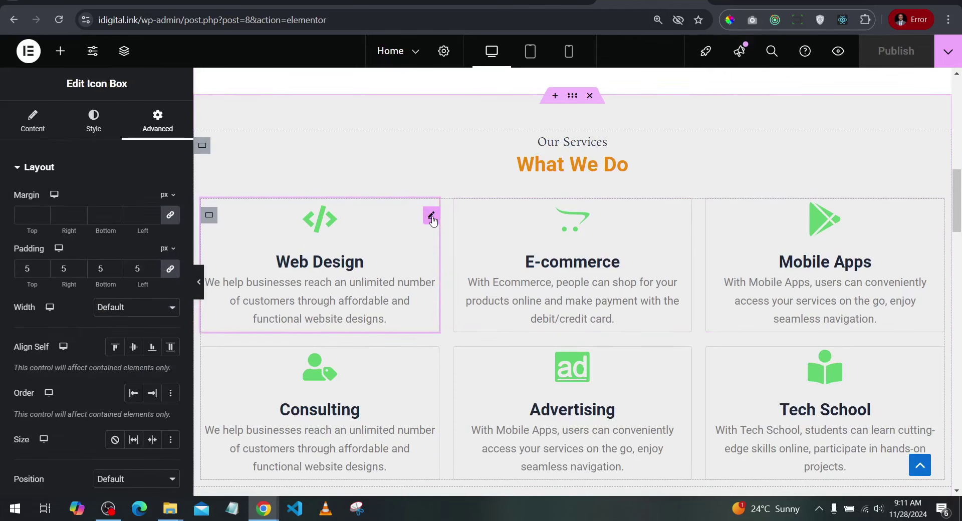
{"action": "left_click", "coordinate": [33, 167]}
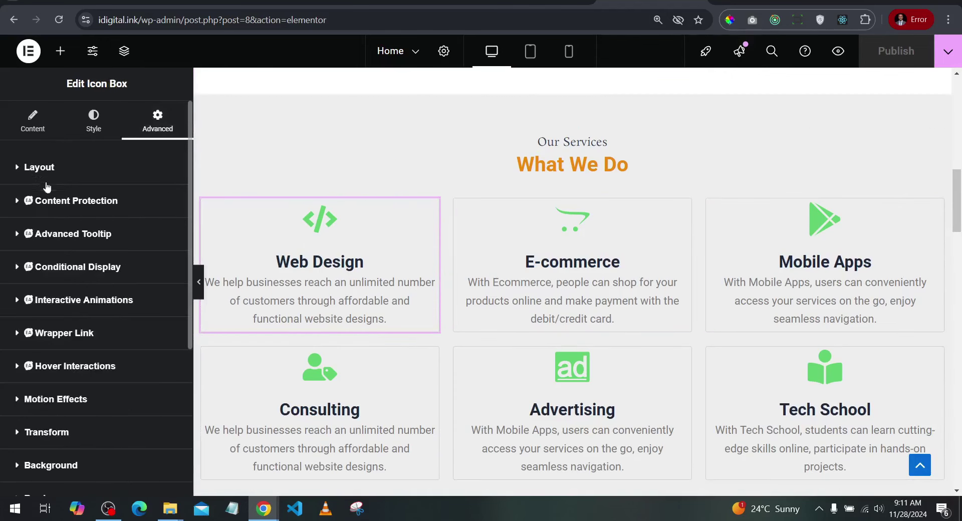
{"action": "left_click", "coordinate": [70, 398]}
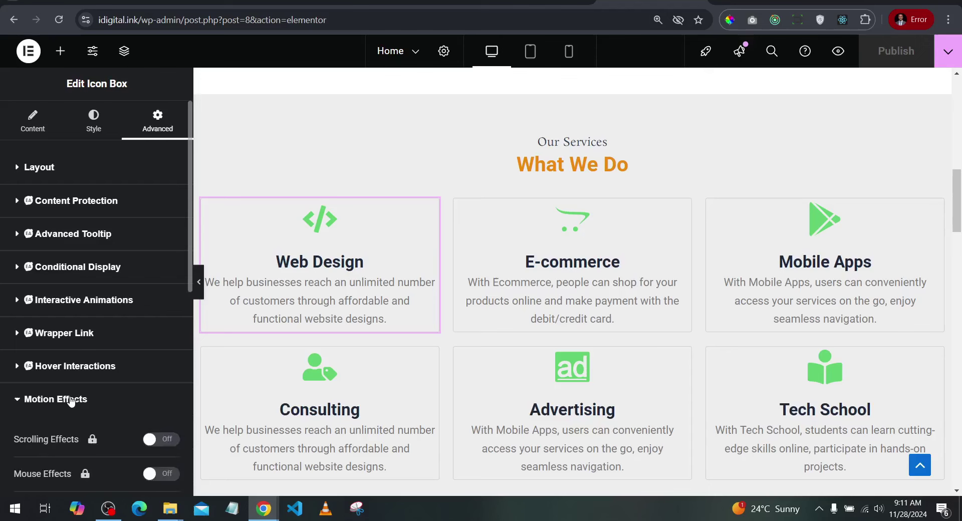
{"action": "scroll", "coordinate": [128, 306], "scroll_direction": "down", "scroll_amount": 2}
{"action": "scroll", "coordinate": [110, 345], "scroll_direction": "down", "scroll_amount": 1}
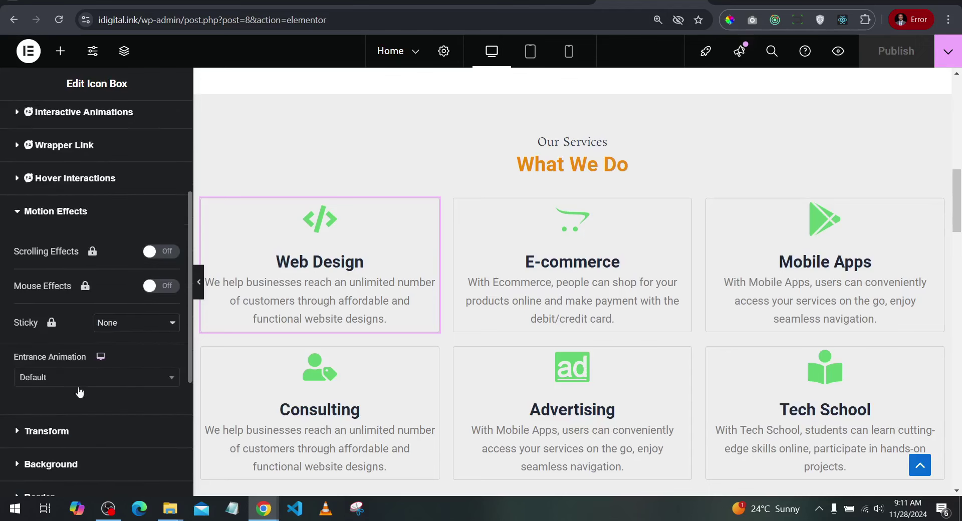
{"action": "left_click", "coordinate": [77, 381]}
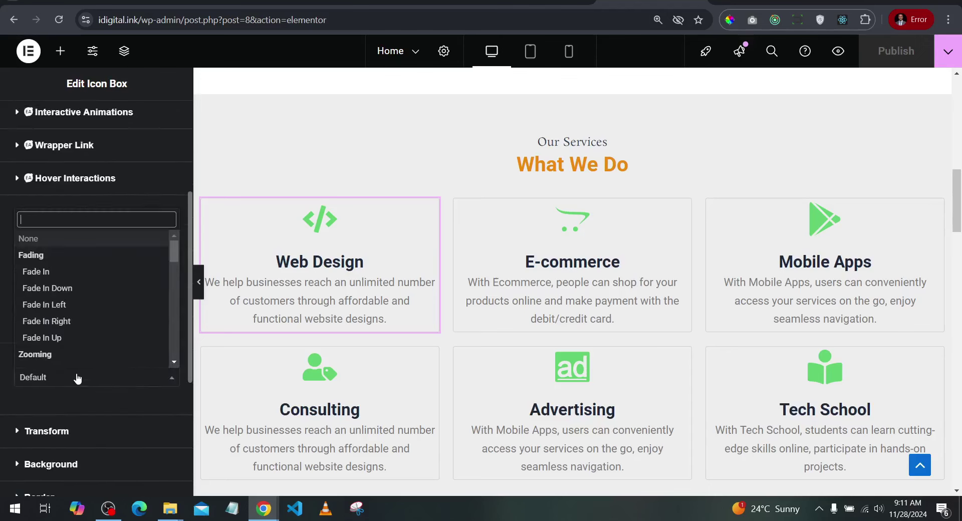
{"action": "type", "text": "sl"}
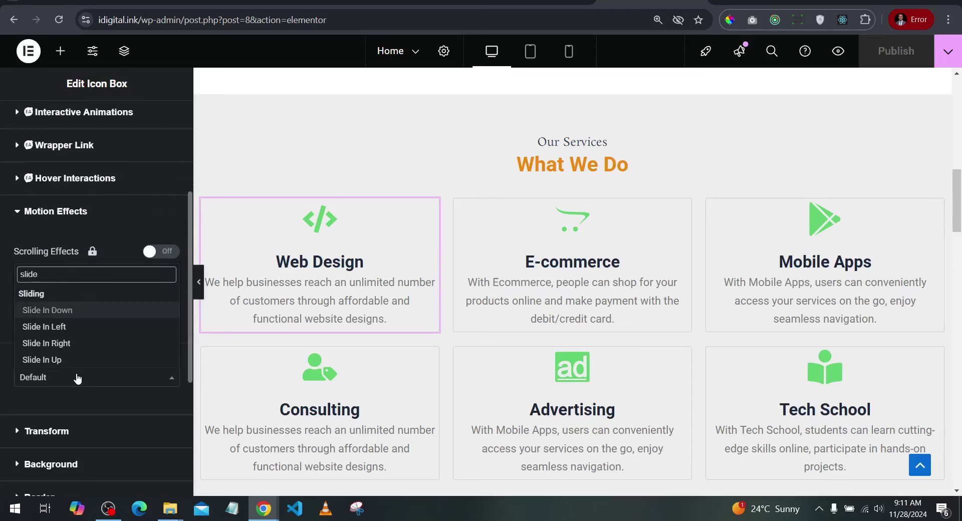
{"action": "type", "text": "ide"}
{"action": "left_click", "coordinate": [70, 327]}
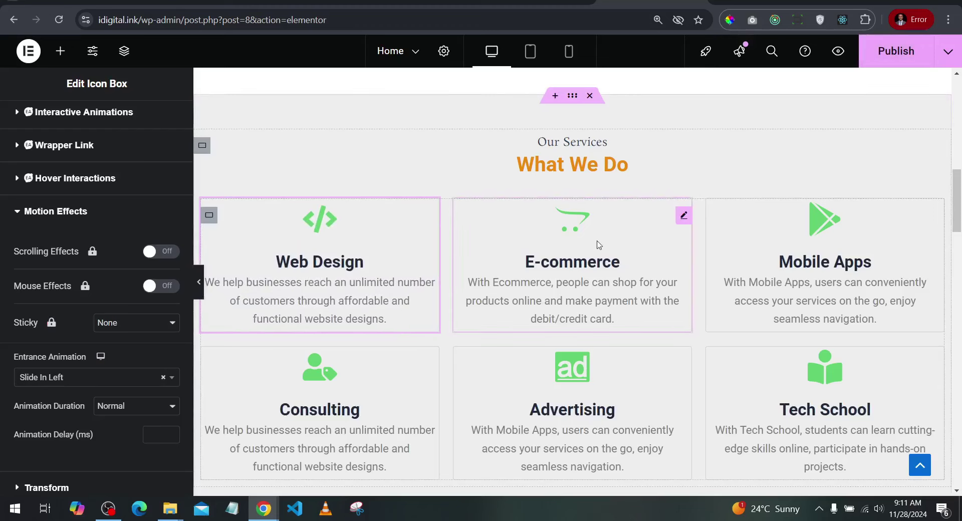
Step: Set the E-commerce service box's entrance animation to Slide In Up
{"action": "left_click", "coordinate": [683, 217]}
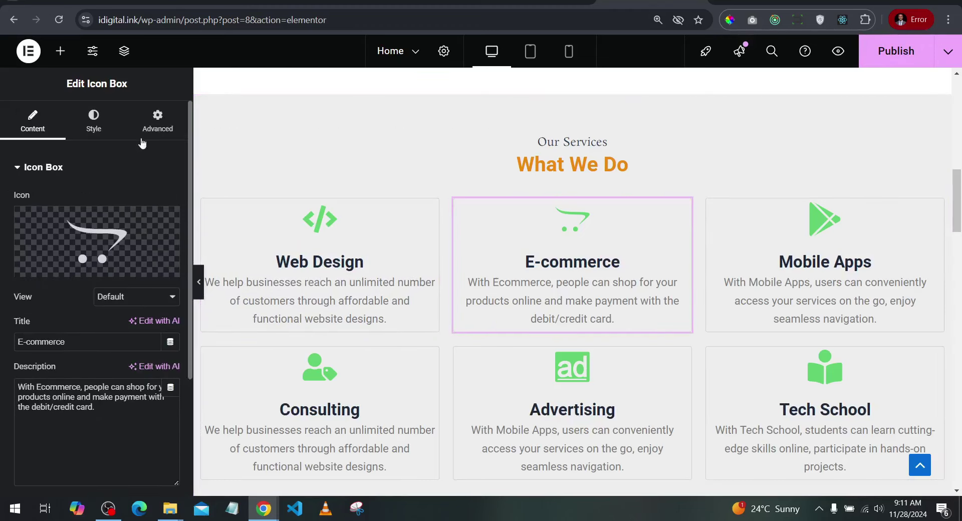
{"action": "left_click", "coordinate": [157, 127]}
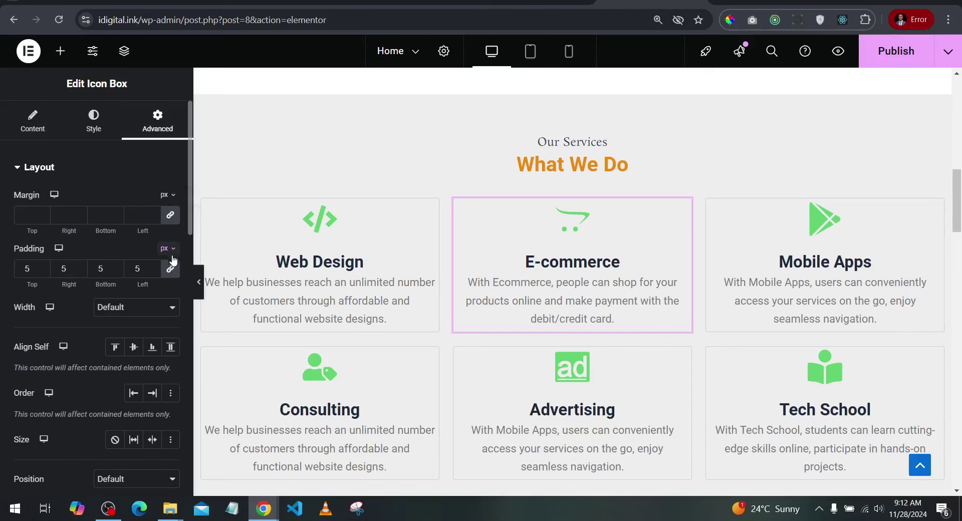
{"action": "left_click", "coordinate": [43, 168]}
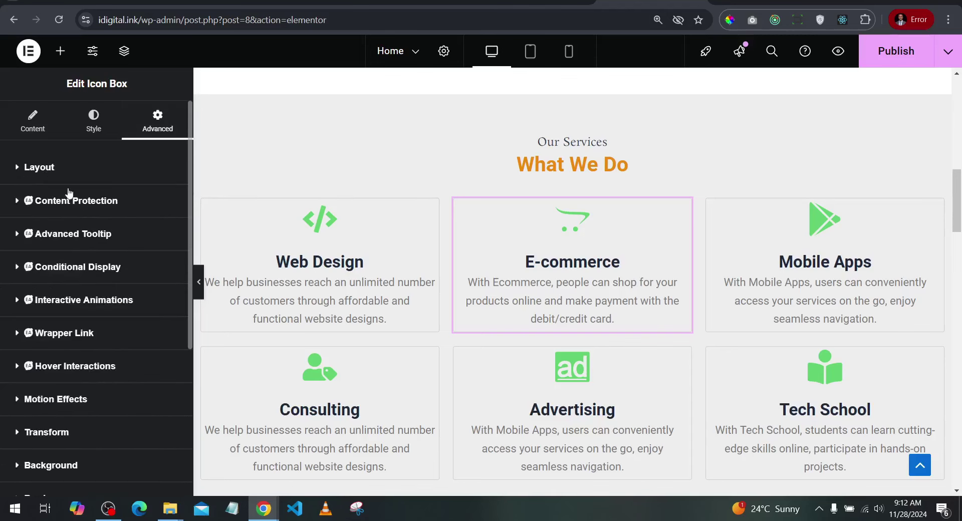
{"action": "left_click", "coordinate": [71, 401]}
{"action": "scroll", "coordinate": [80, 340], "scroll_direction": "down", "scroll_amount": 4}
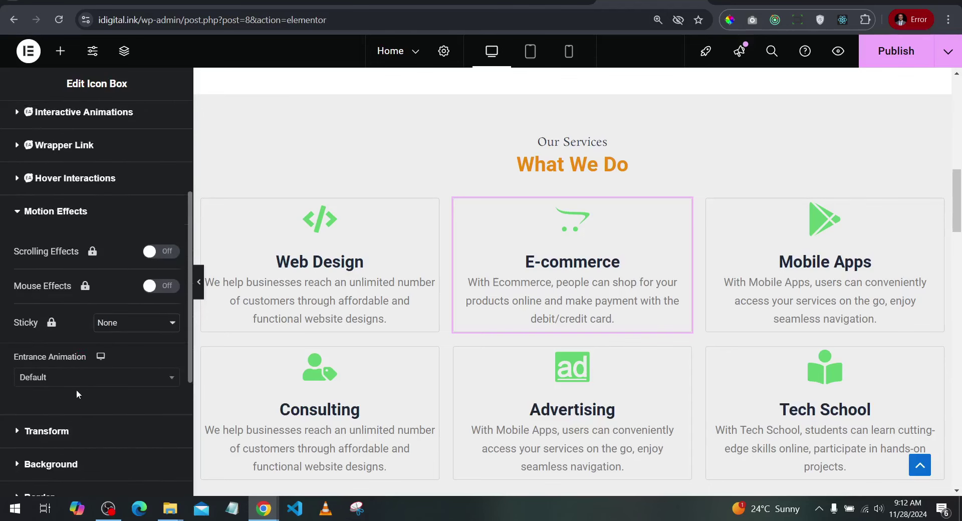
{"action": "left_click", "coordinate": [72, 378]}
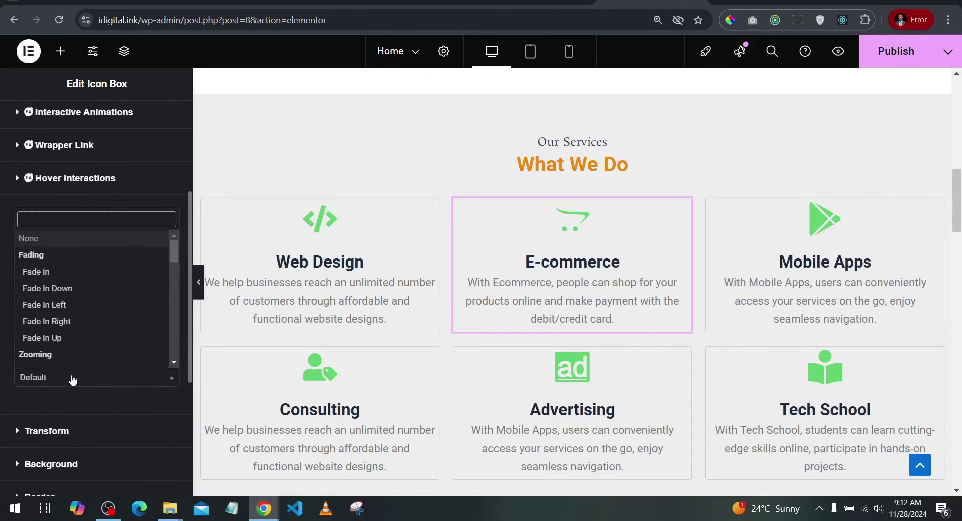
{"action": "type", "text": "sli"}
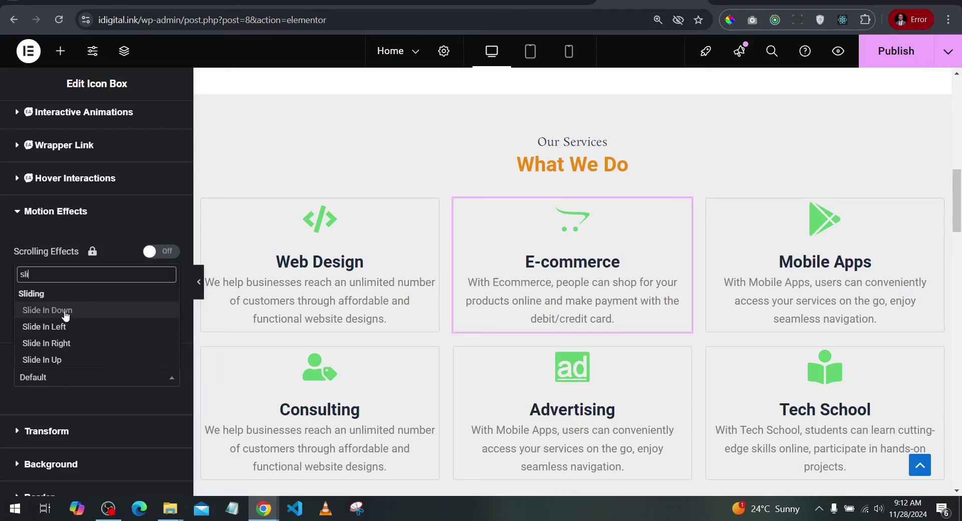
{"action": "left_click", "coordinate": [69, 361]}
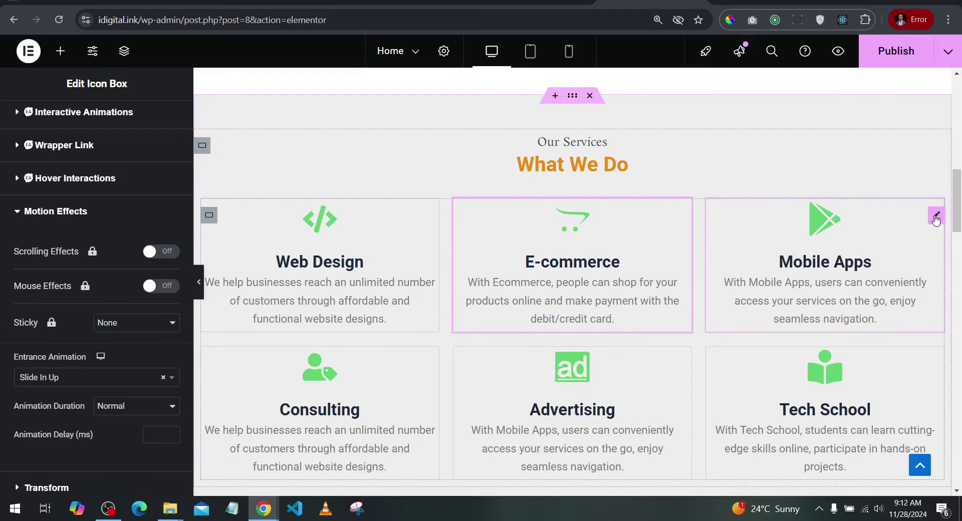
Step: Give the Mobile Apps icon box a Slide In Right entrance and publish the homepage
{"action": "left_click", "coordinate": [935, 217]}
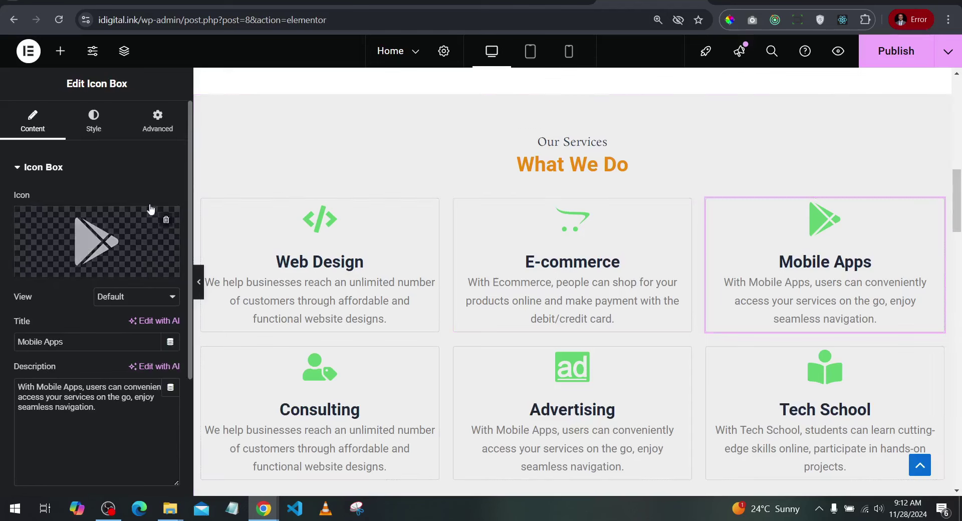
{"action": "left_click", "coordinate": [157, 124]}
{"action": "left_click", "coordinate": [28, 170]}
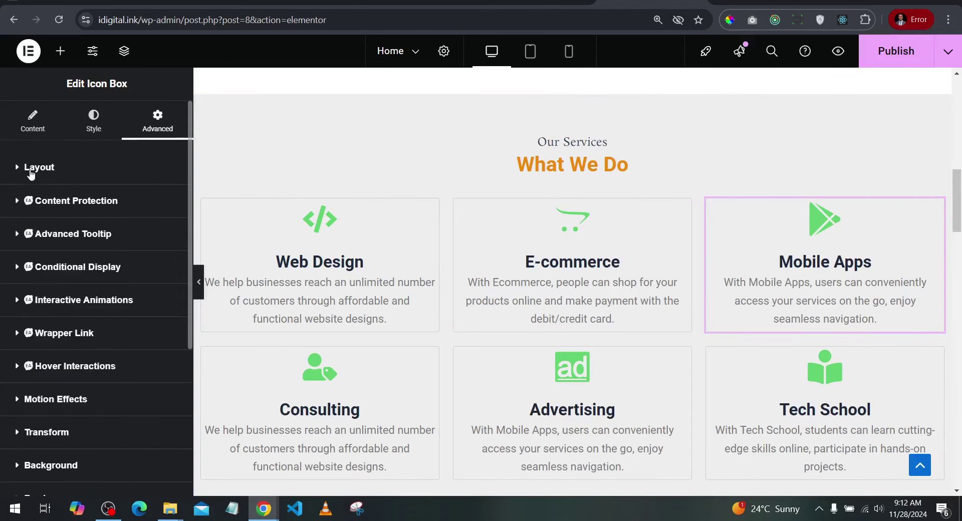
{"action": "left_click", "coordinate": [49, 401]}
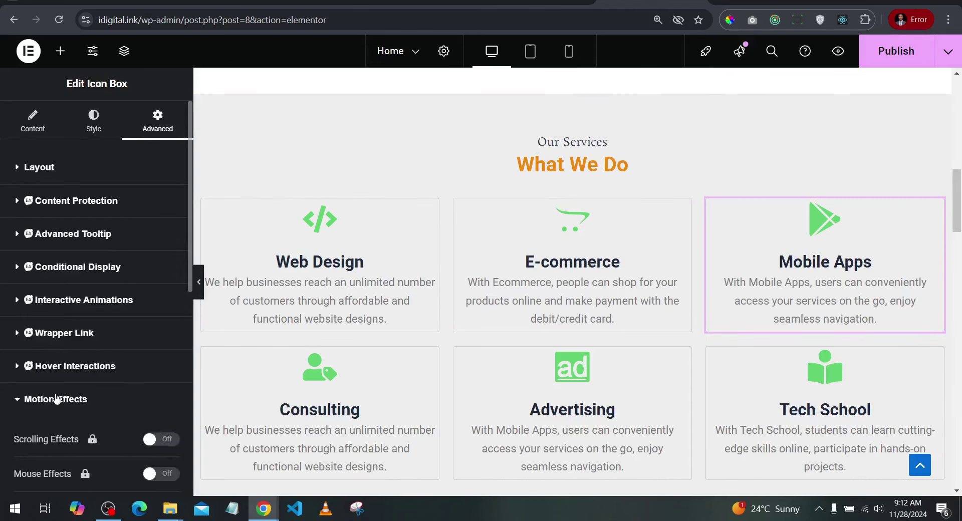
{"action": "scroll", "coordinate": [49, 400], "scroll_direction": "down", "scroll_amount": 3}
{"action": "left_click", "coordinate": [75, 440]}
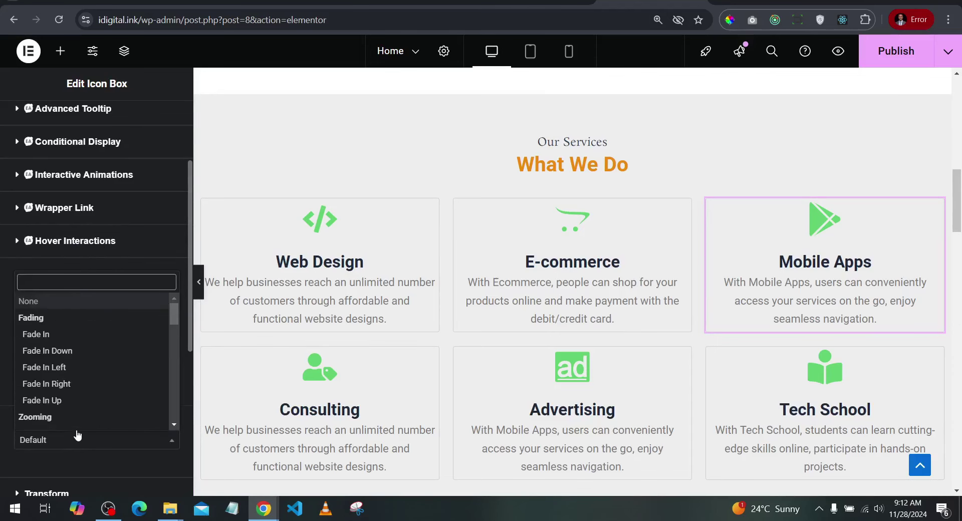
{"action": "type", "text": "sli"}
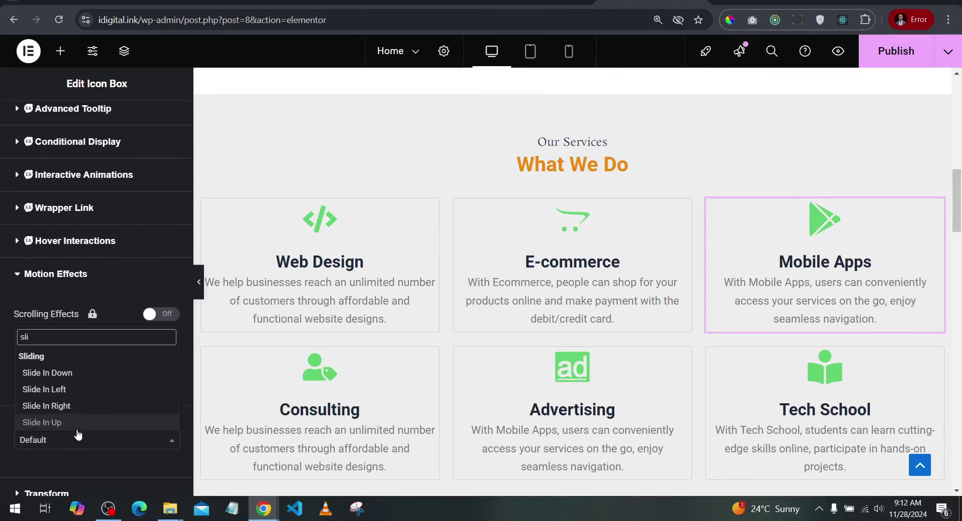
{"action": "left_click", "coordinate": [79, 407]}
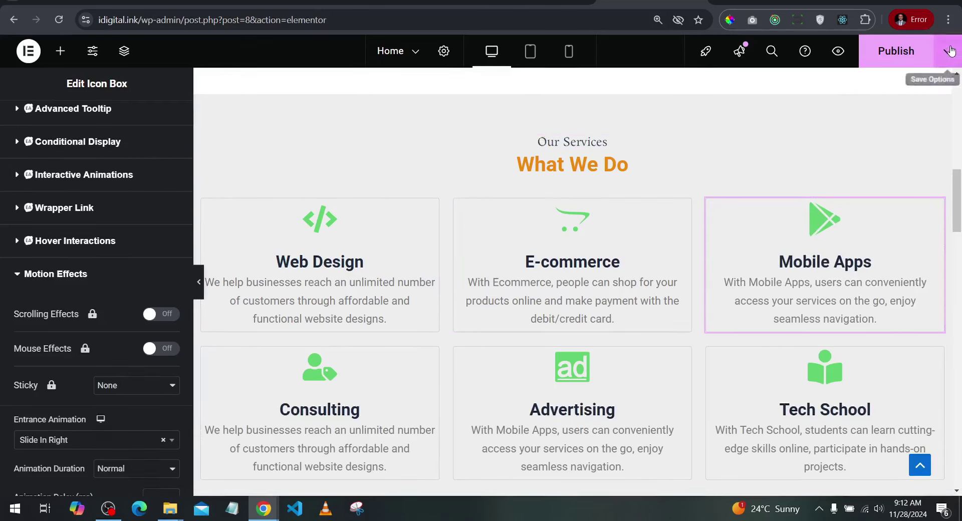
{"action": "left_click", "coordinate": [896, 52]}
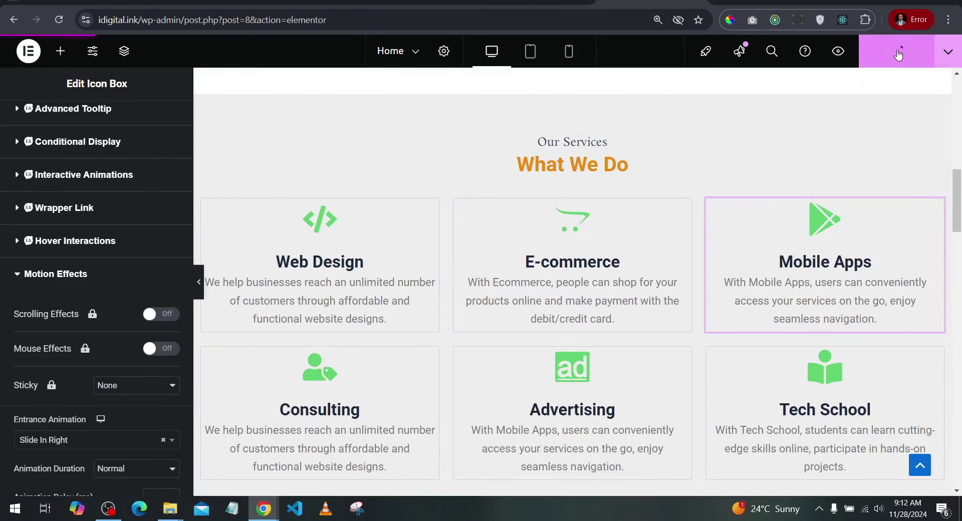
{"action": "left_click", "coordinate": [776, 3]}
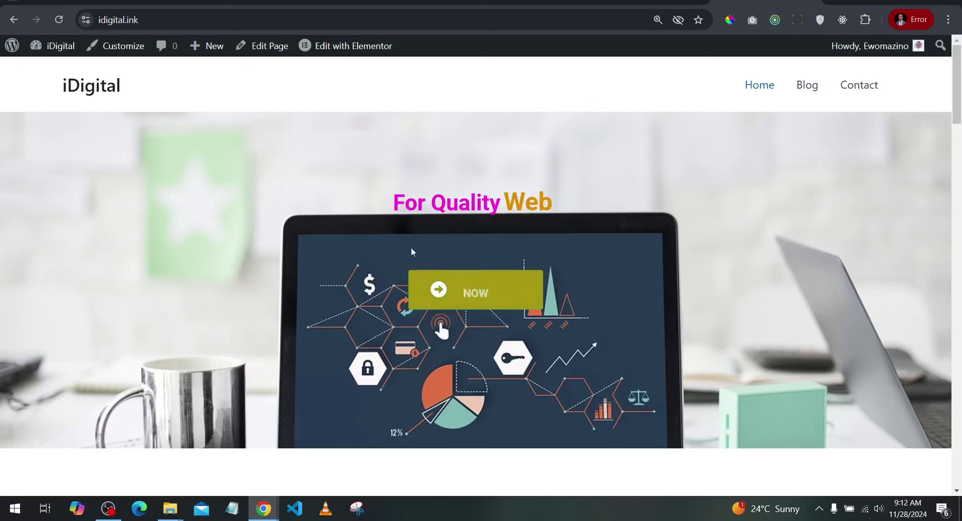
{"action": "left_click", "coordinate": [58, 19]}
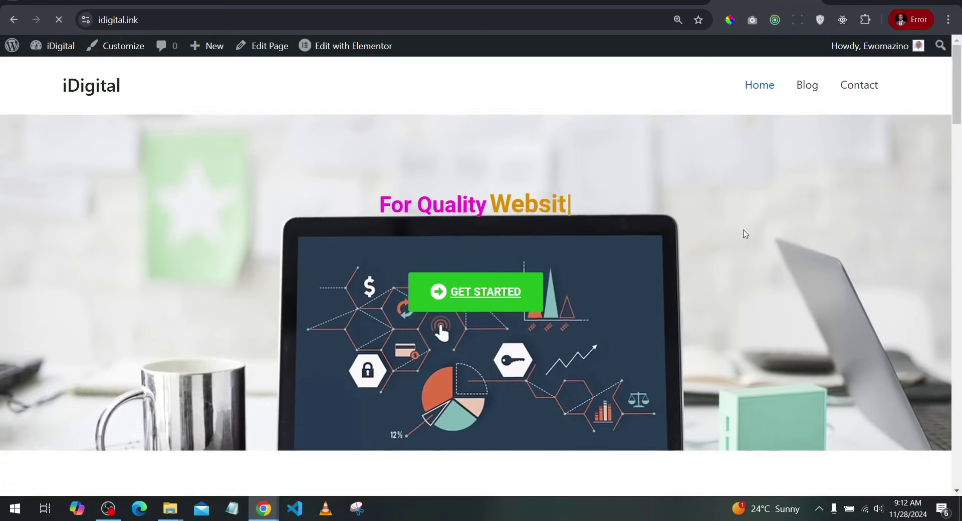
{"action": "left_click_drag", "start_coordinate": [958, 81], "coordinate": [958, 180]}
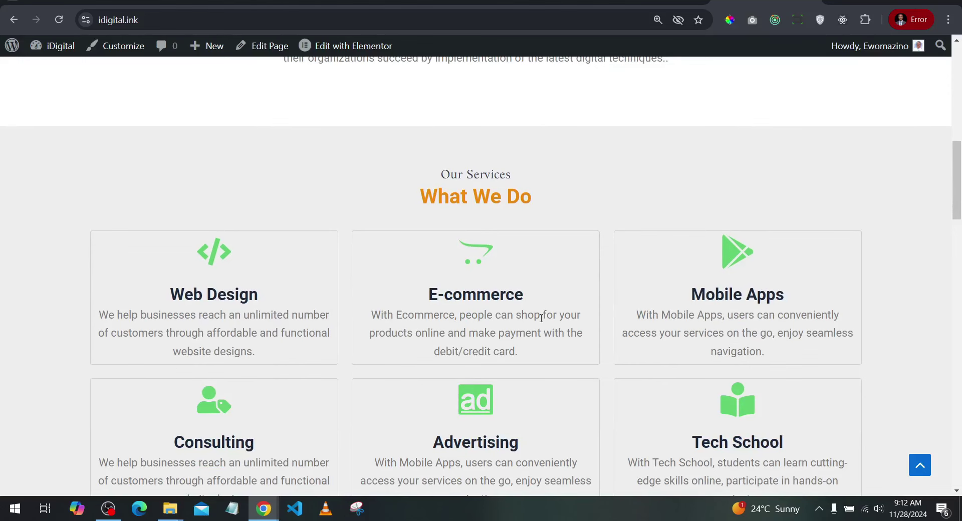
{"action": "scroll", "coordinate": [896, 195], "scroll_direction": "up", "scroll_amount": 10}
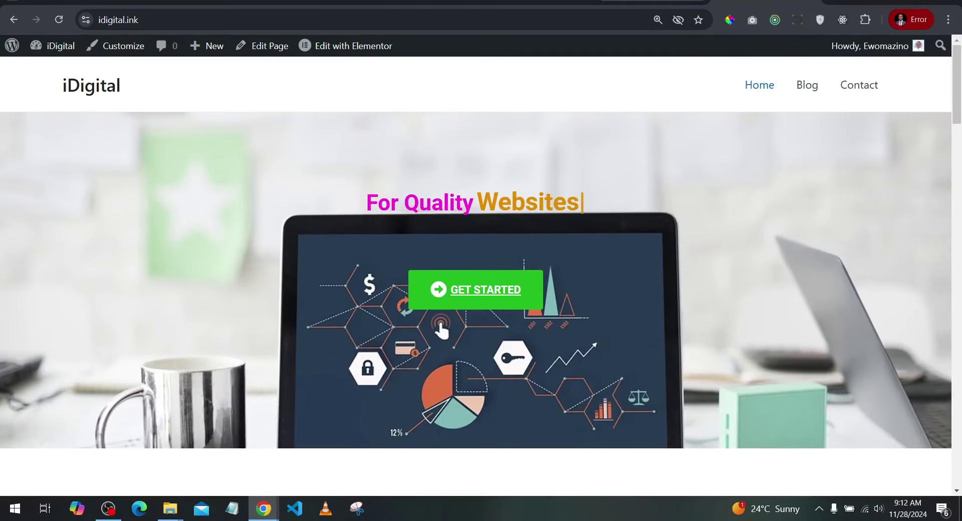
{"action": "key", "text": "ctrl+Tab"}
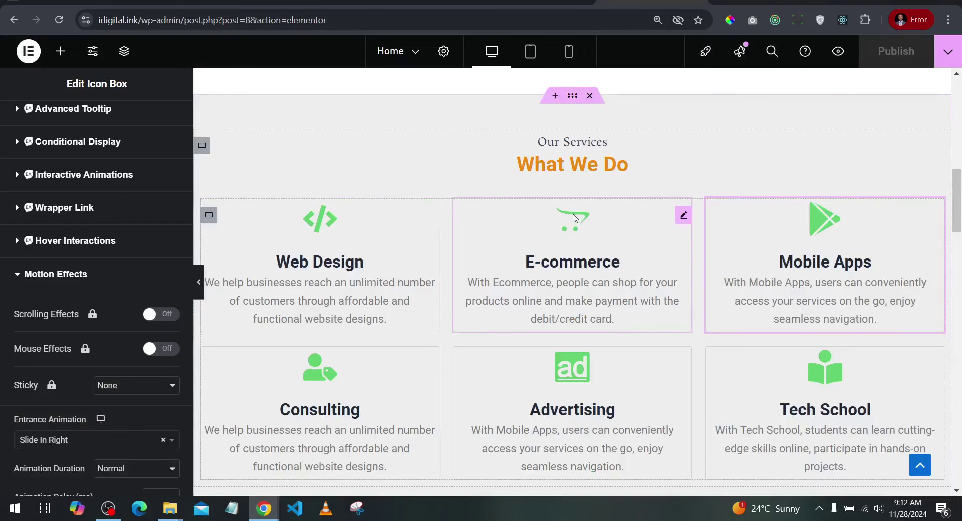
Step: Scroll down and back up the homepage canvas to review the finished layout
{"action": "scroll", "coordinate": [574, 218], "scroll_direction": "down", "scroll_amount": 7}
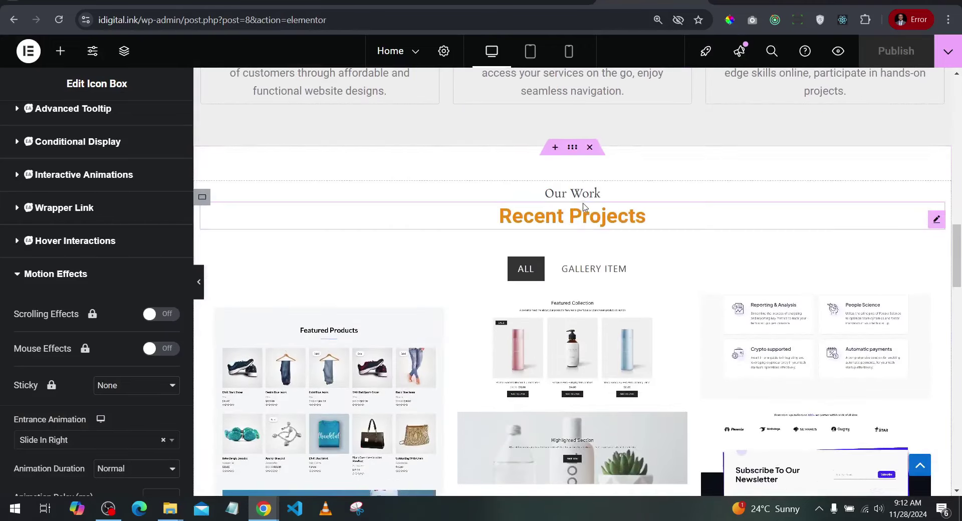
{"action": "scroll", "coordinate": [582, 207], "scroll_direction": "down", "scroll_amount": 10}
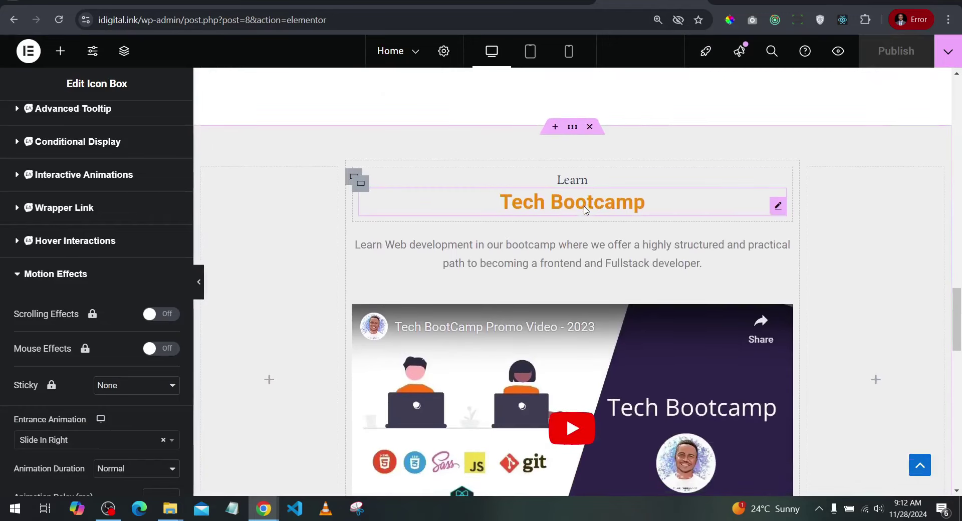
{"action": "scroll", "coordinate": [583, 210], "scroll_direction": "down", "scroll_amount": 10}
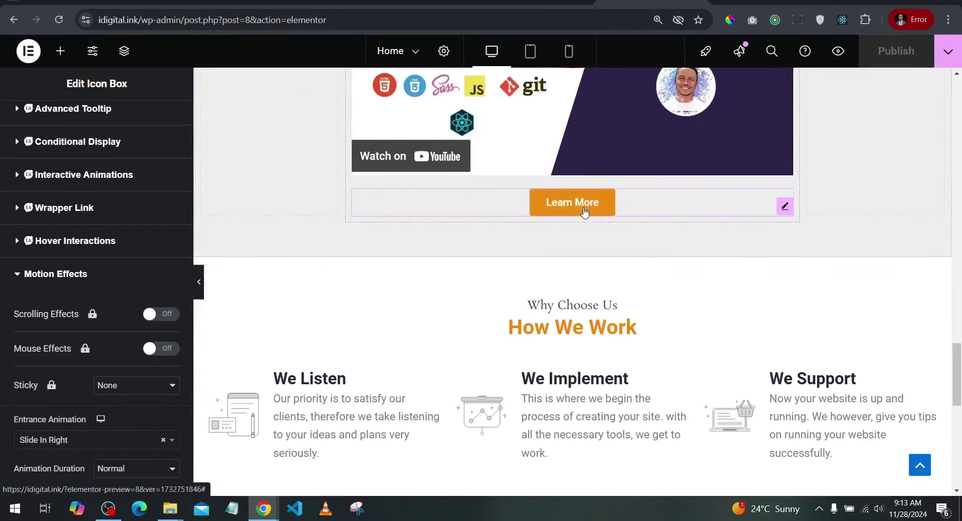
{"action": "scroll", "coordinate": [584, 210], "scroll_direction": "up", "scroll_amount": 20}
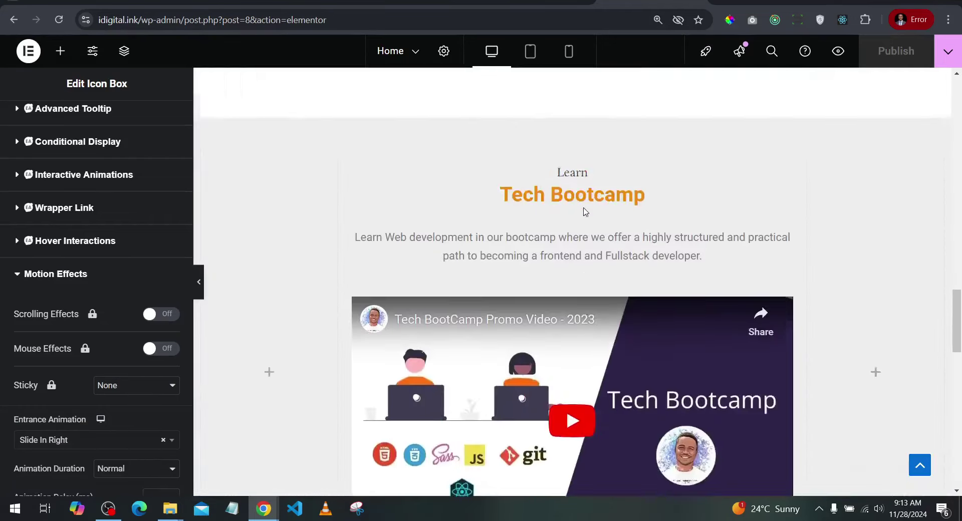
{"action": "scroll", "coordinate": [584, 210], "scroll_direction": "up", "scroll_amount": 10}
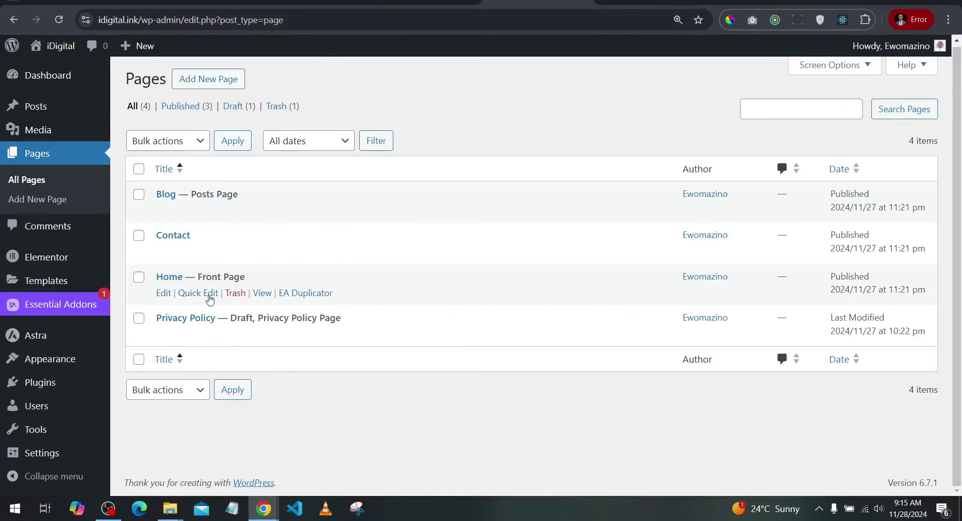
Step: Open the empty Contact page in Elementor in a new tab, then go to the reference site
{"action": "left_click", "coordinate": [163, 252]}
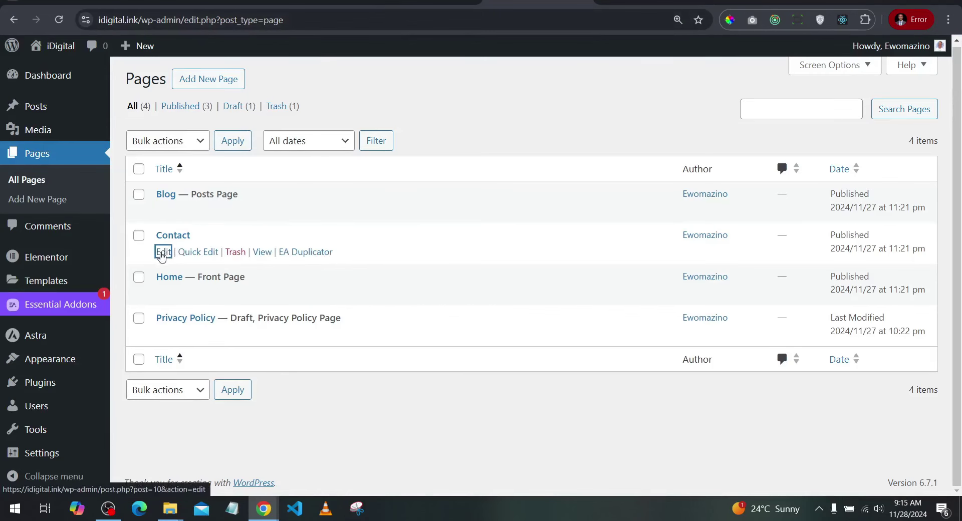
{"action": "right_click", "coordinate": [161, 255]}
{"action": "left_click", "coordinate": [200, 266]}
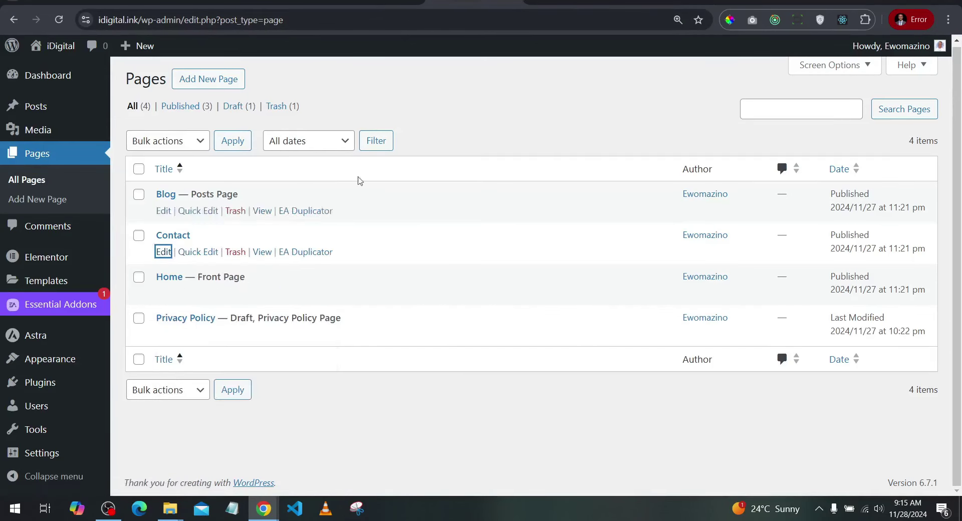
{"action": "key", "text": "ctrl+Tab"}
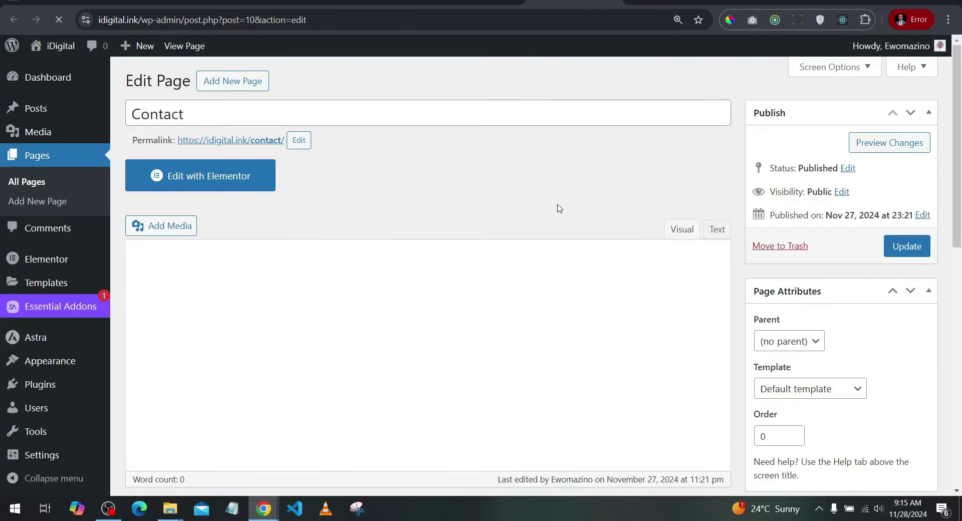
{"action": "left_click", "coordinate": [205, 186]}
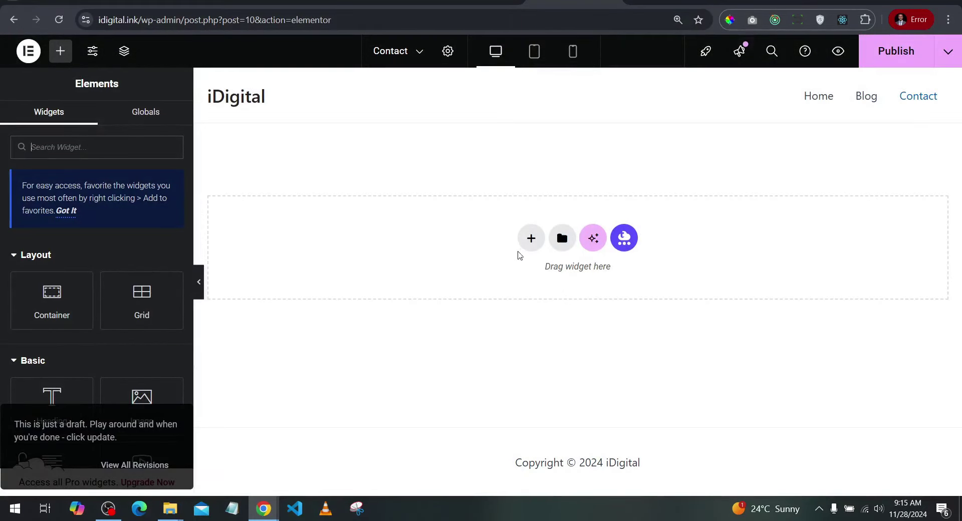
{"action": "left_click", "coordinate": [174, 2]}
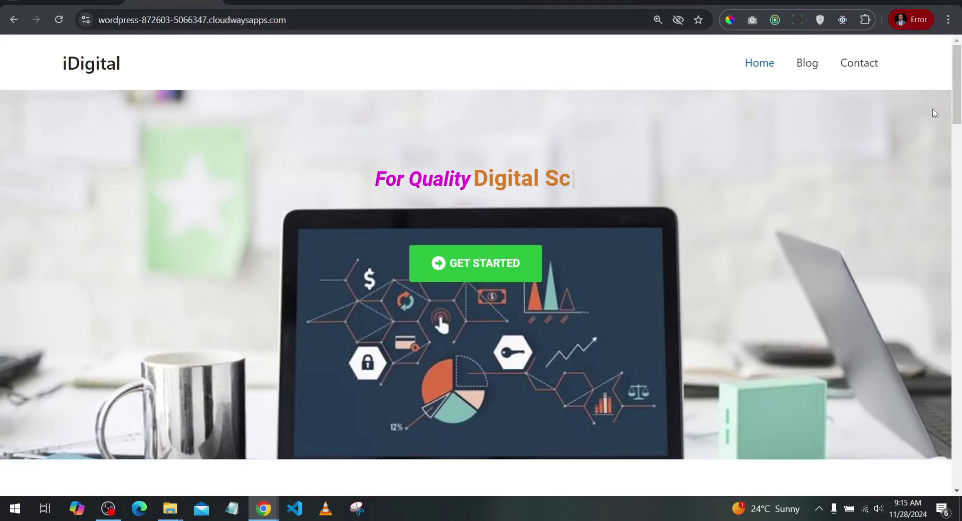
Step: View the reference site's Contact page with its Get In Touch details and Lagos map
{"action": "left_click", "coordinate": [865, 65]}
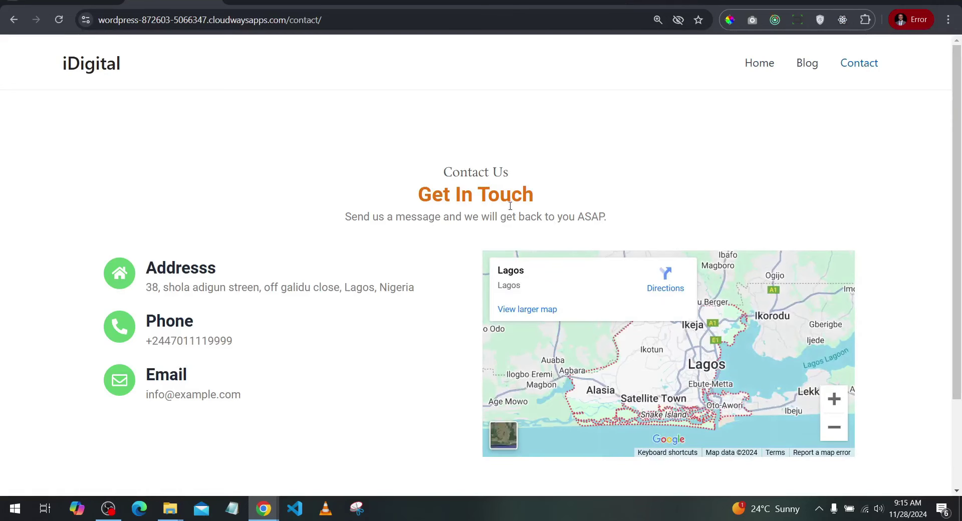
{"action": "scroll", "coordinate": [508, 198], "scroll_direction": "down", "scroll_amount": 3}
{"action": "scroll", "coordinate": [500, 198], "scroll_direction": "up", "scroll_amount": 1}
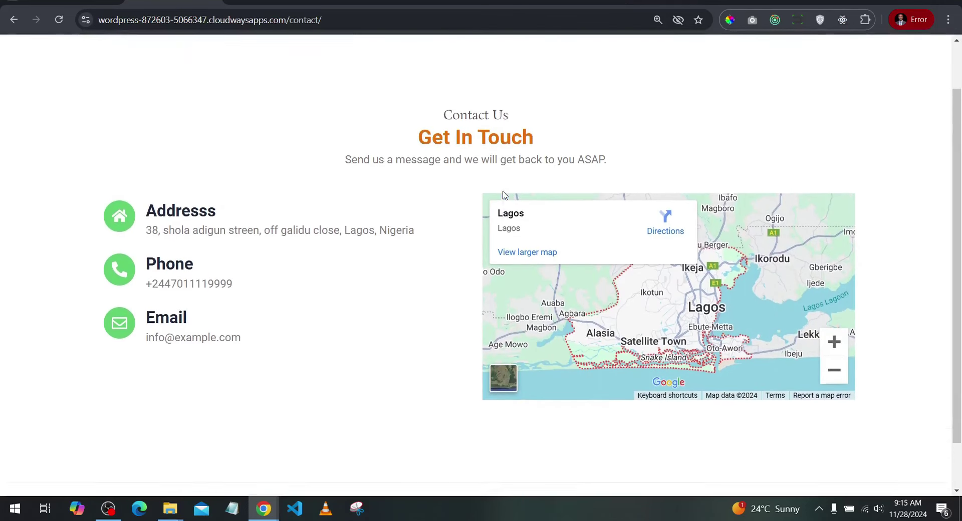
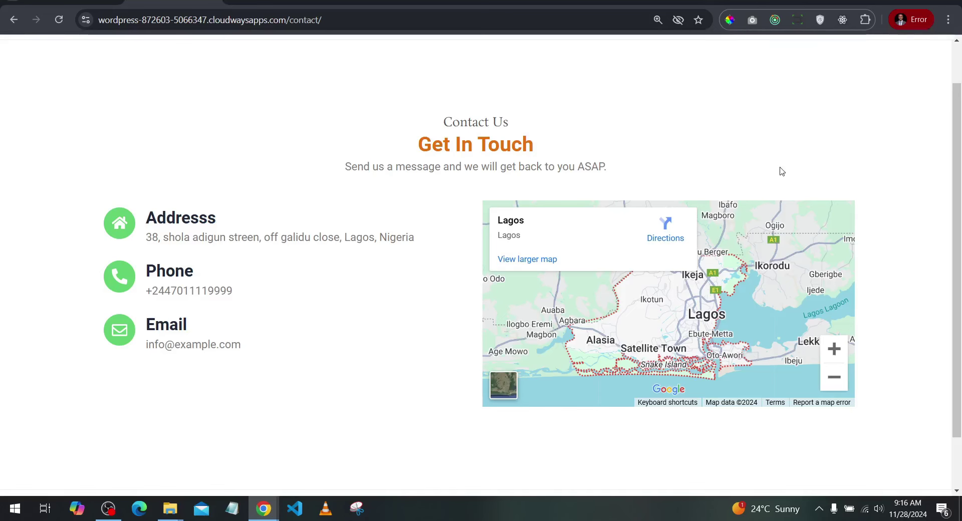
Step: Add a single-column flexbox container to the Contact page
{"action": "left_click", "coordinate": [578, 1]}
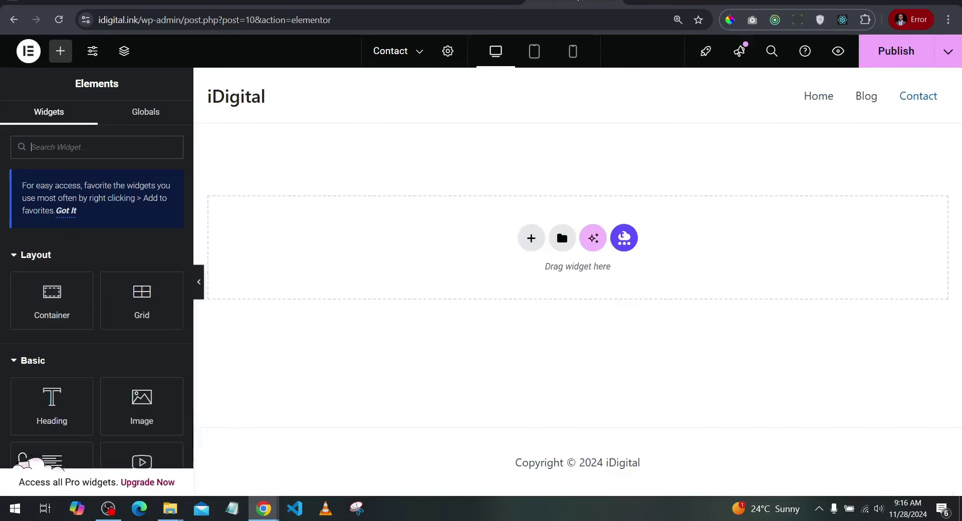
{"action": "left_click", "coordinate": [531, 238]}
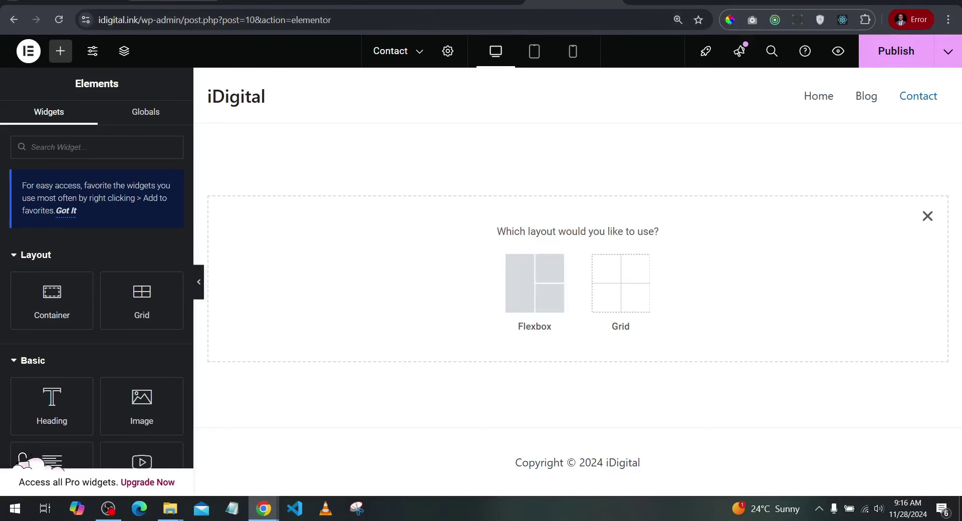
{"action": "left_click", "coordinate": [391, 2]}
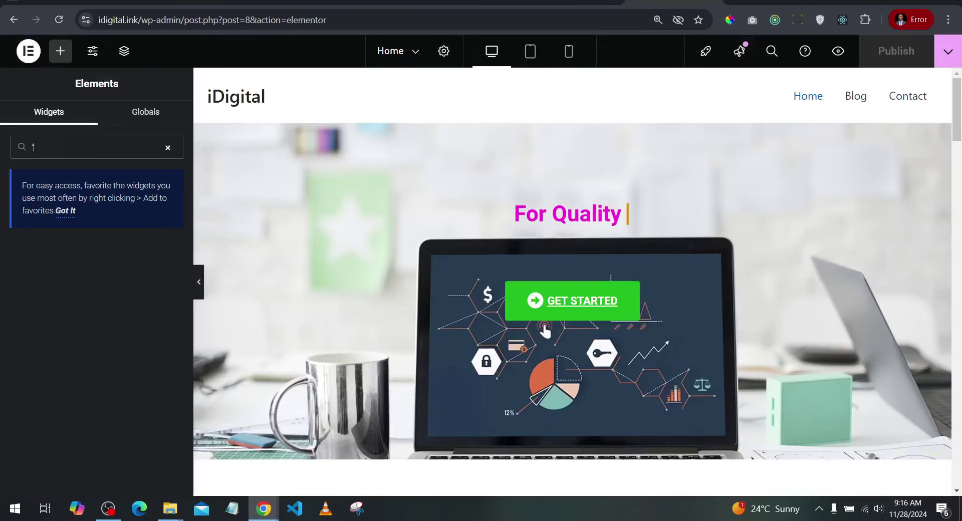
{"action": "left_click", "coordinate": [574, 2]}
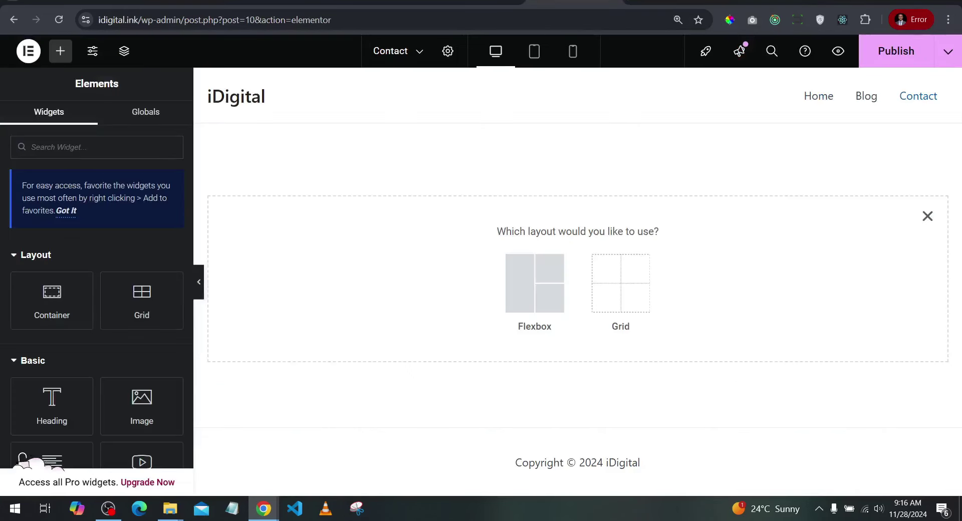
{"action": "left_click", "coordinate": [528, 297]}
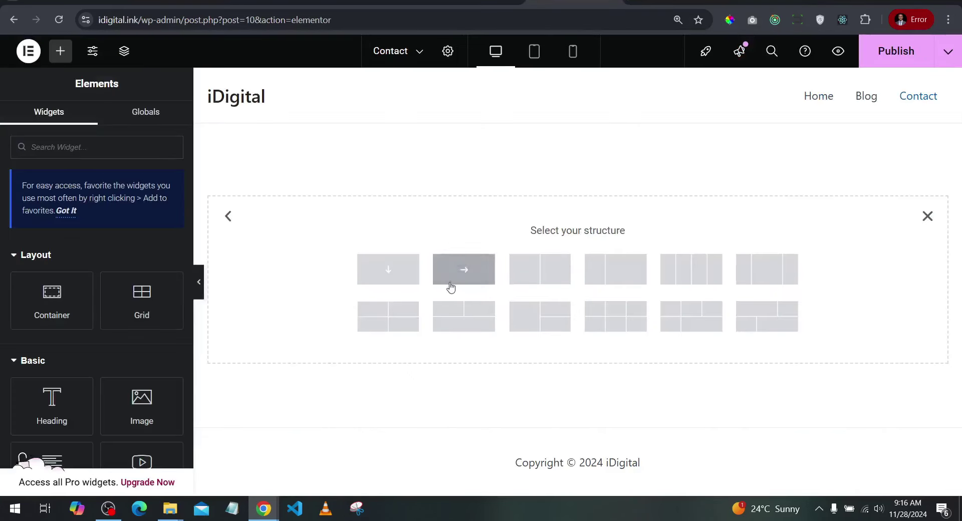
{"action": "left_click", "coordinate": [395, 274]}
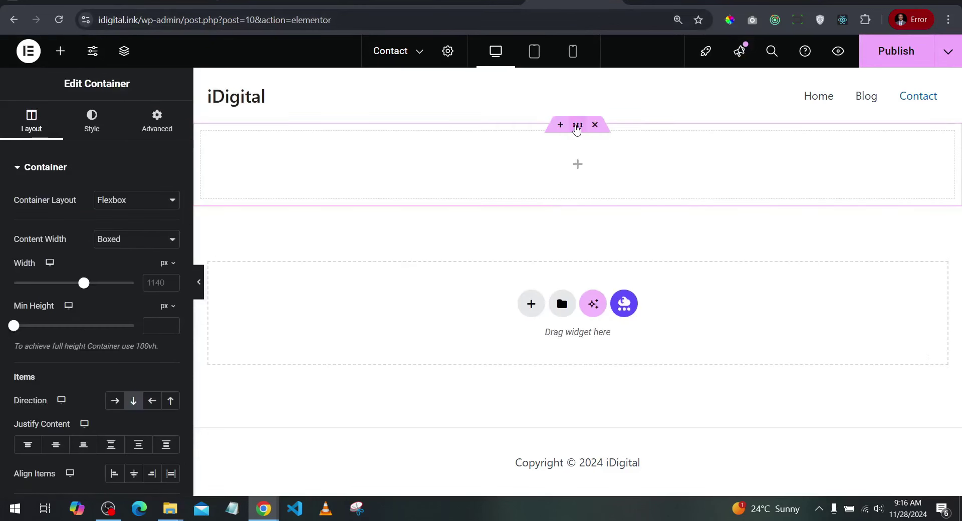
Step: Give the container 50 px top and bottom padding, then move to the Home page
{"action": "left_click", "coordinate": [159, 120]}
{"action": "left_click", "coordinate": [32, 269]}
{"action": "type", "text": "0"}
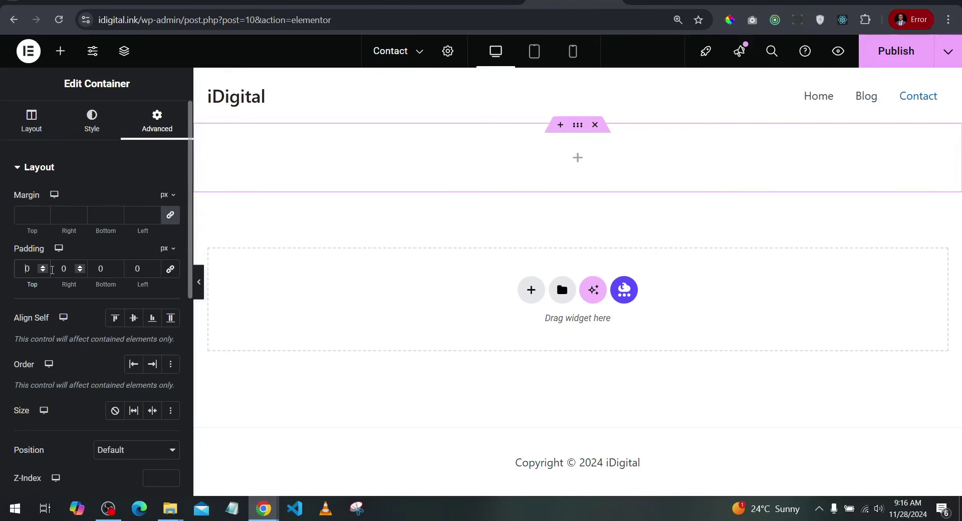
{"action": "type", "text": "5"}
{"action": "left_click", "coordinate": [98, 269]}
{"action": "type", "text": "5"}
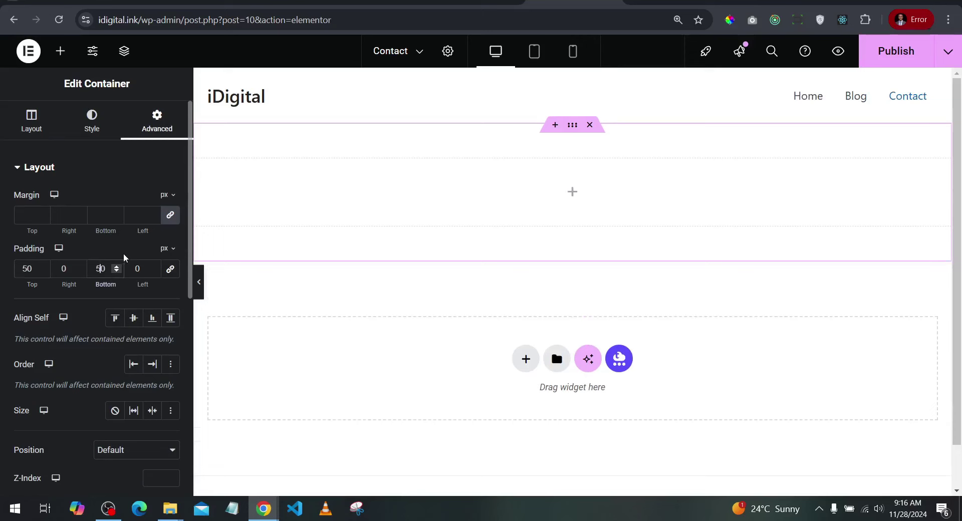
{"action": "key", "text": "alt+Left"}
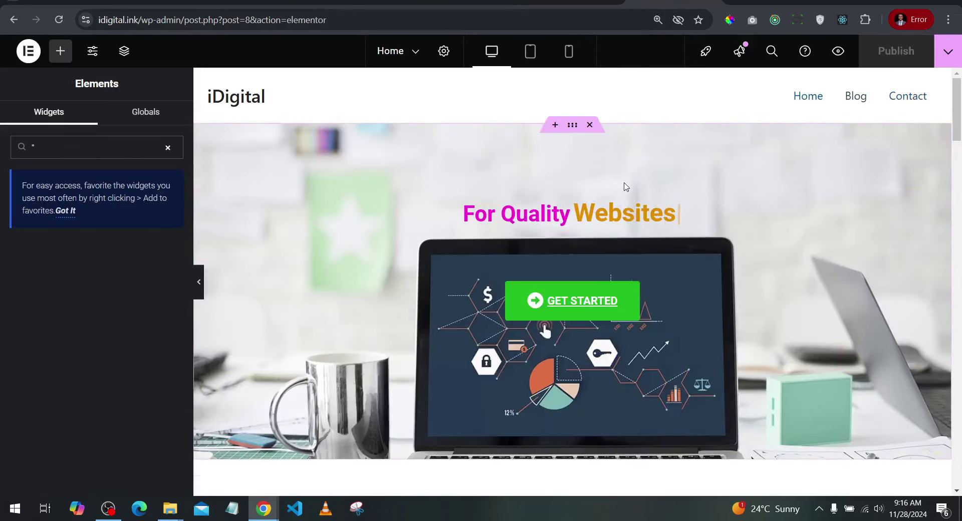
{"action": "scroll", "coordinate": [623, 191], "scroll_direction": "down", "scroll_amount": 5}
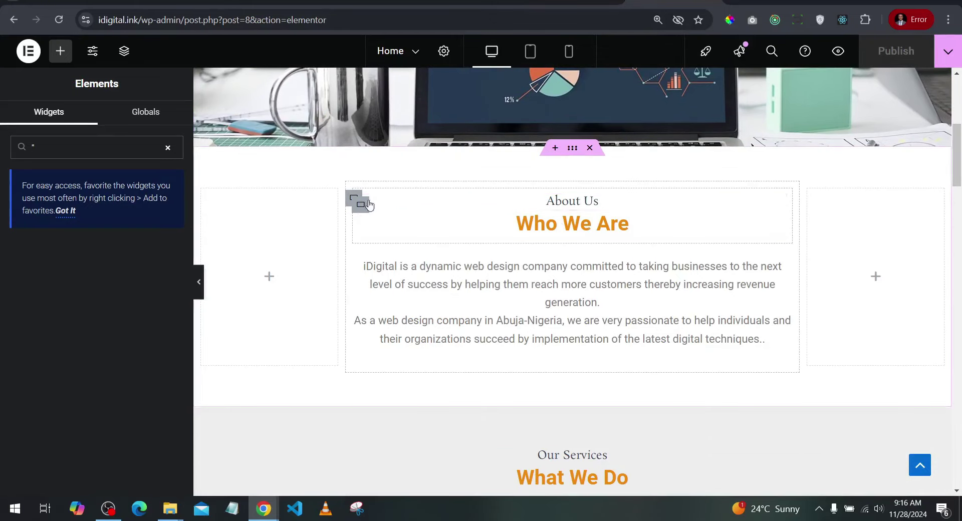
{"action": "right_click", "coordinate": [362, 208]}
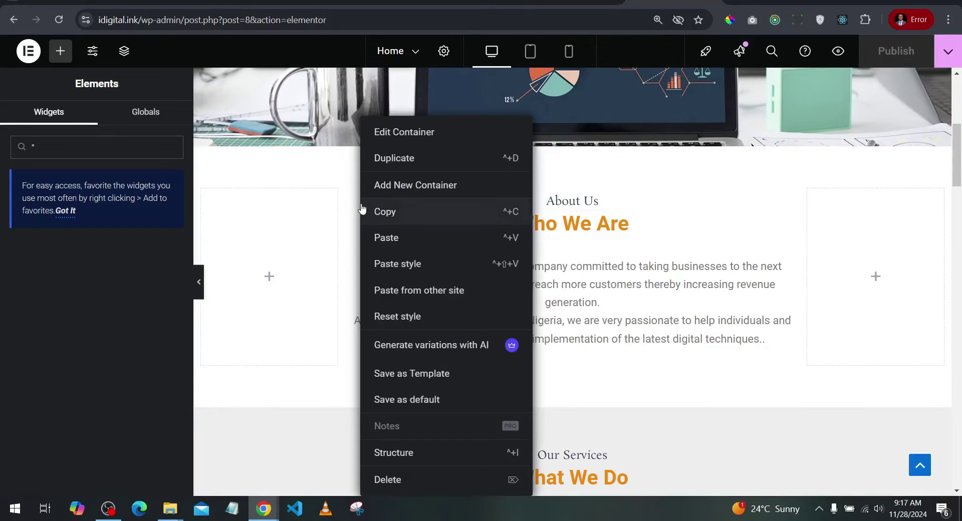
{"action": "left_click", "coordinate": [409, 216]}
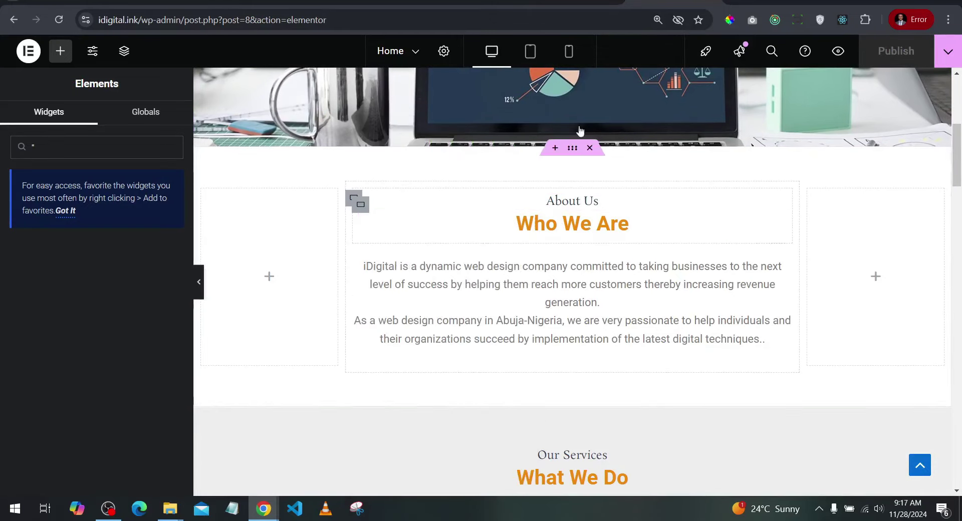
{"action": "left_click", "coordinate": [572, 1]}
{"action": "right_click", "coordinate": [522, 191]}
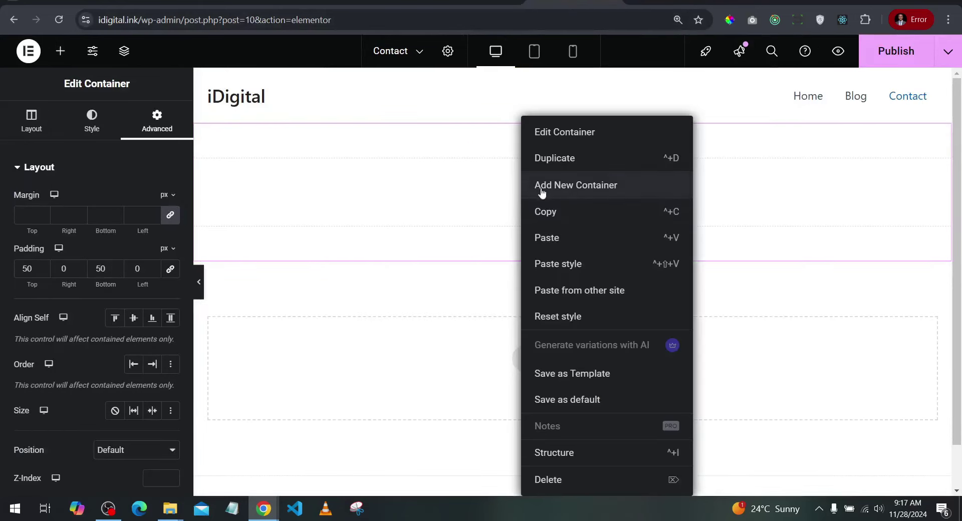
{"action": "left_click", "coordinate": [568, 240]}
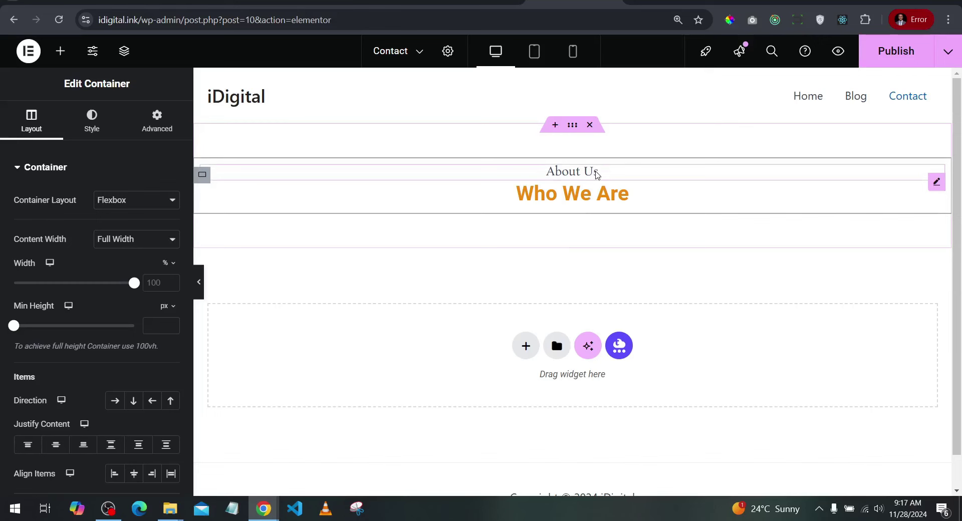
{"action": "left_click", "coordinate": [609, 172]}
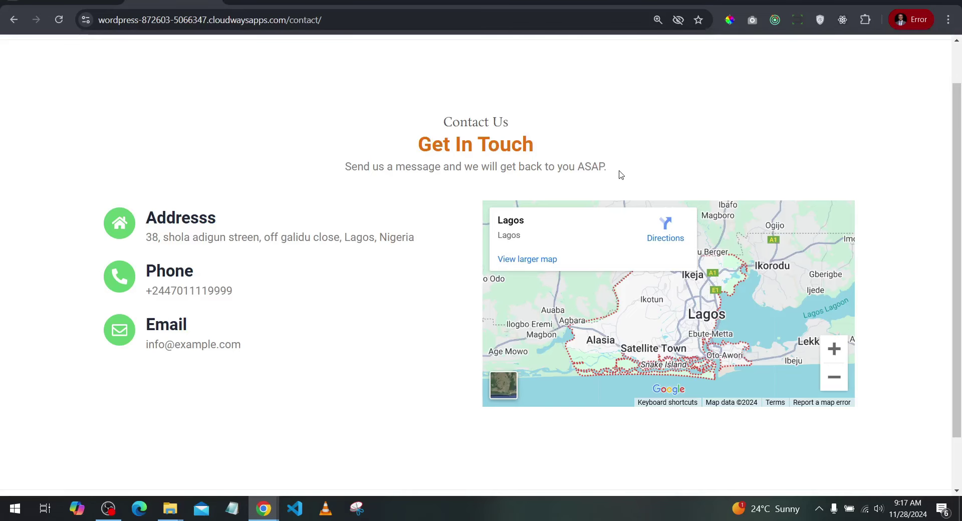
{"action": "left_click_drag", "start_coordinate": [619, 174], "coordinate": [344, 164]}
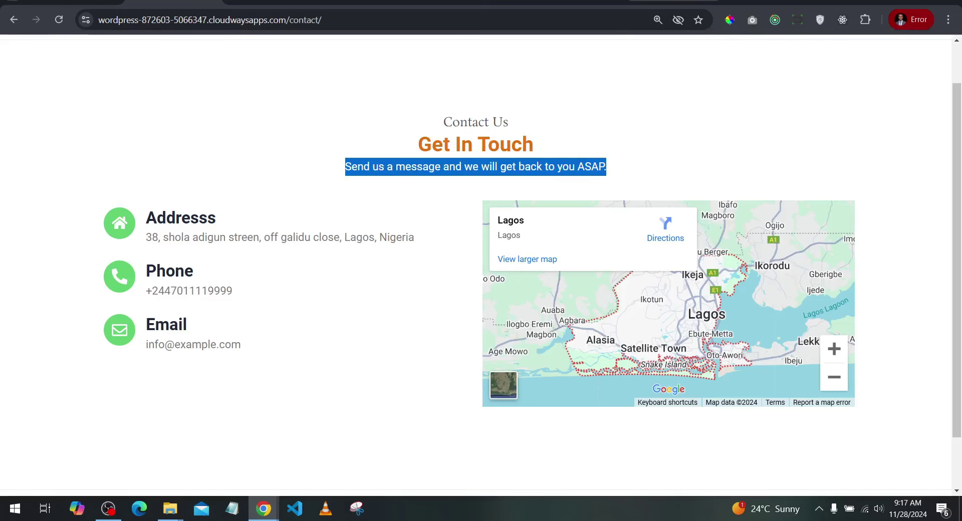
{"action": "left_click", "coordinate": [704, 3]}
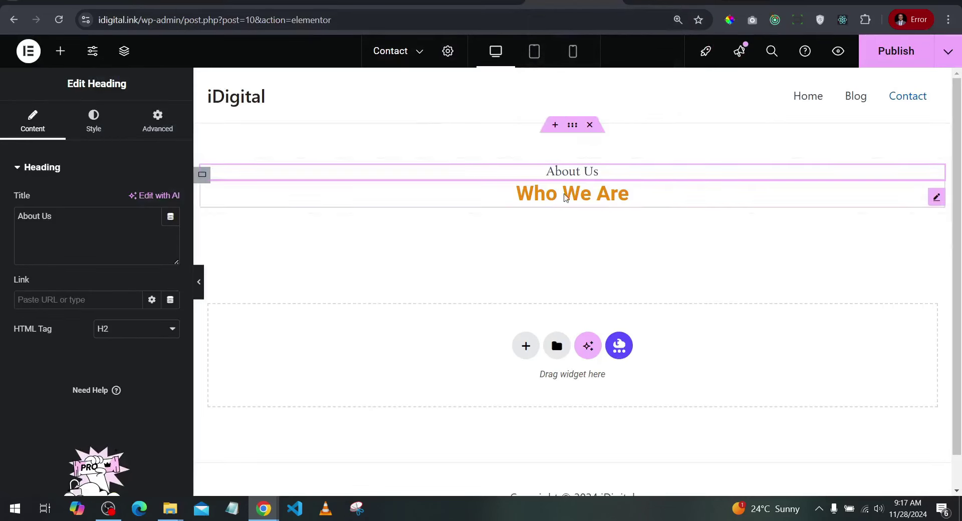
{"action": "left_click", "coordinate": [70, 222]}
{"action": "left_click_drag", "start_coordinate": [71, 222], "coordinate": [0, 216]}
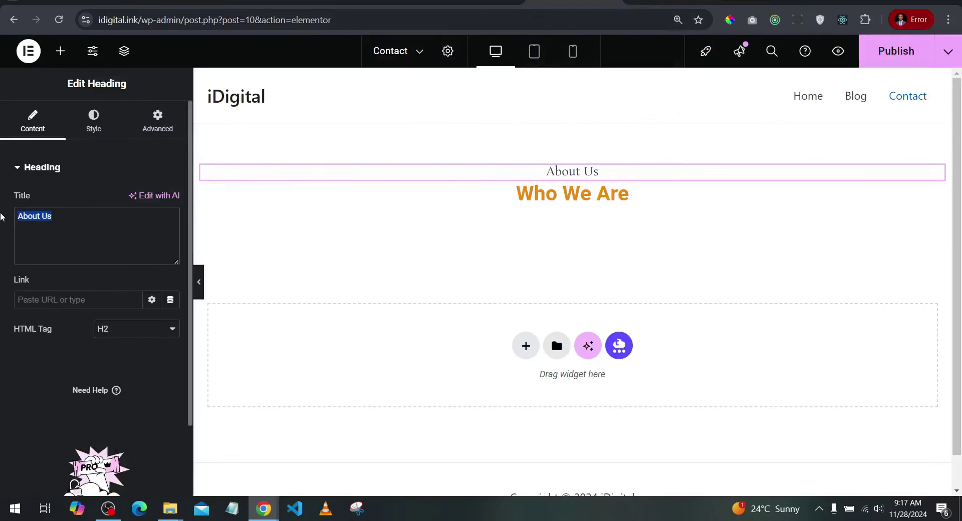
{"action": "type", "text": "Cont"}
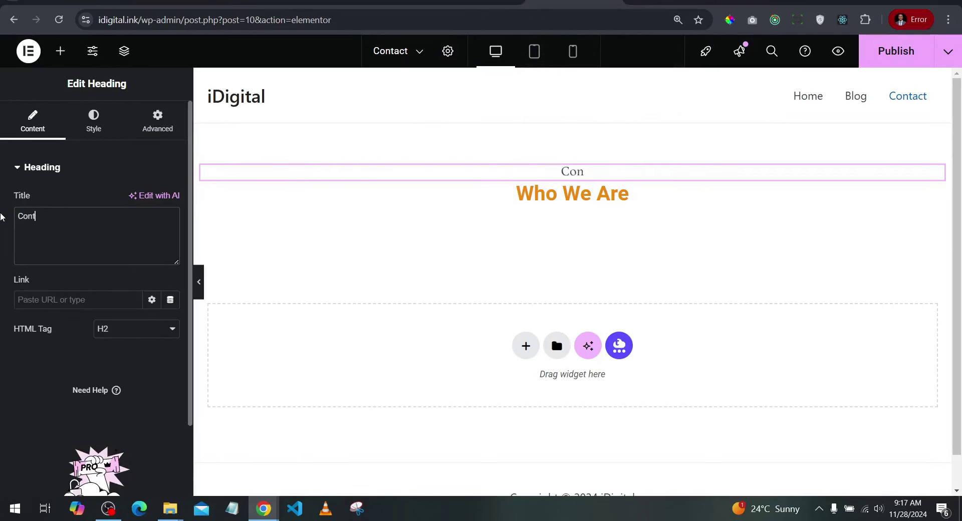
{"action": "type", "text": "act Us"}
{"action": "left_click", "coordinate": [614, 204]}
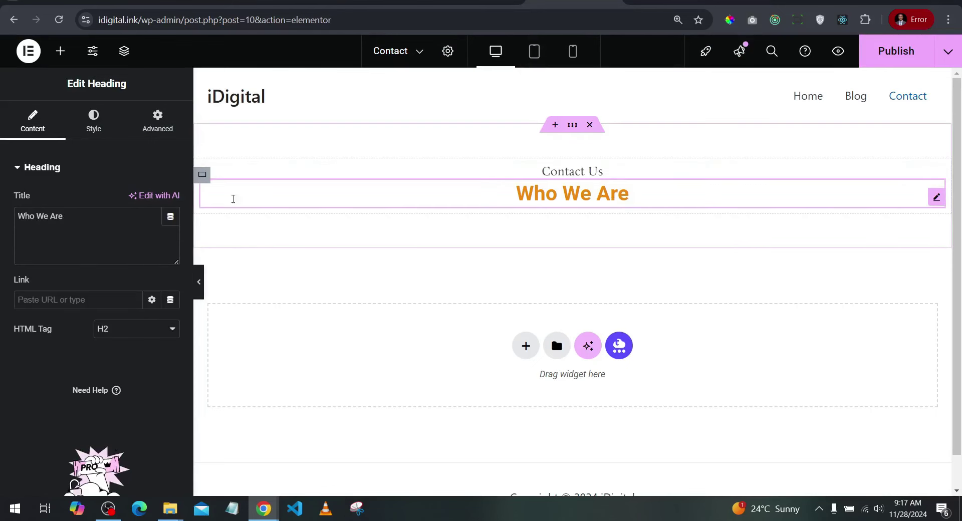
{"action": "left_click_drag", "start_coordinate": [61, 216], "coordinate": [0, 218]}
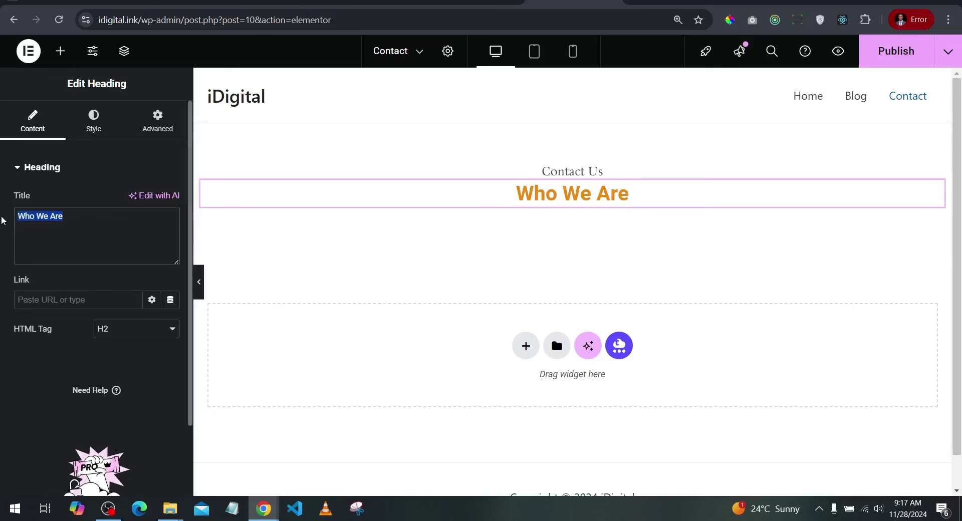
{"action": "type", "text": "Get "}
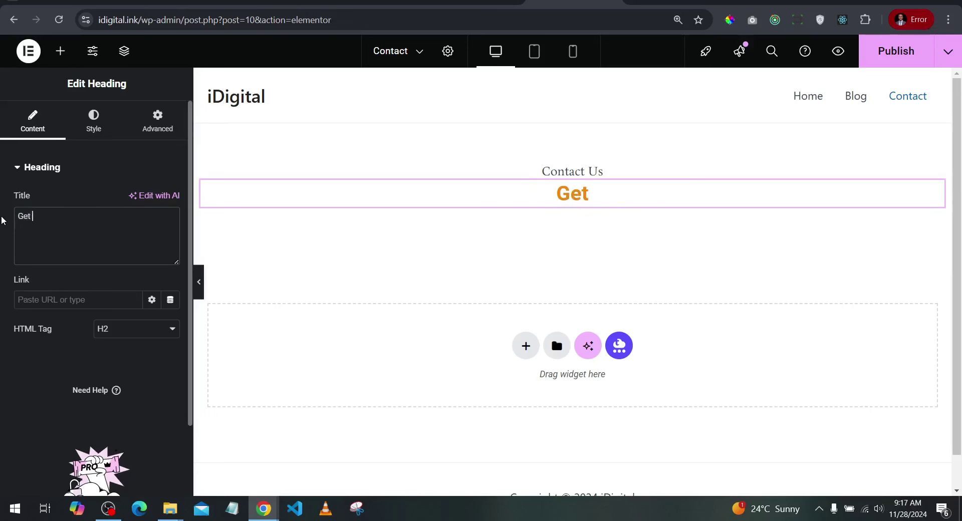
{"action": "type", "text": "In To"}
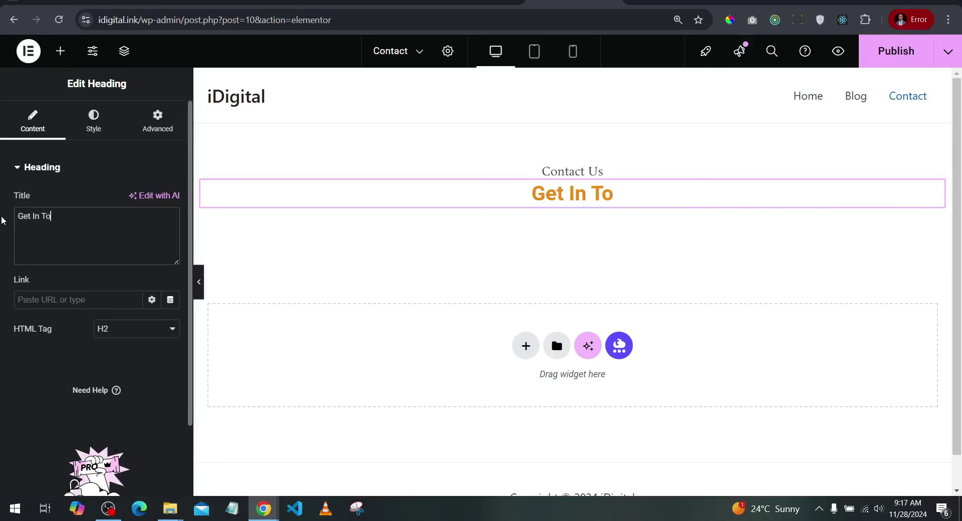
{"action": "type", "text": "uch"}
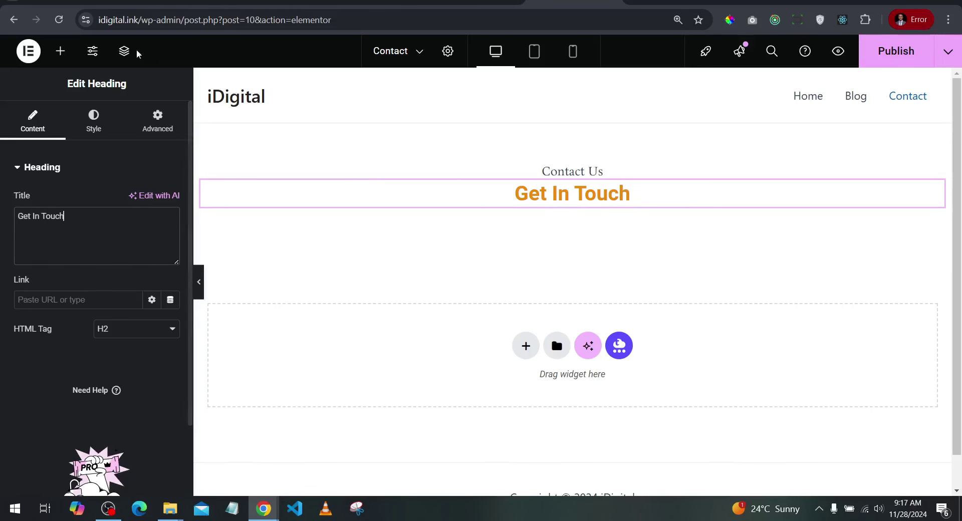
{"action": "left_click", "coordinate": [60, 51]}
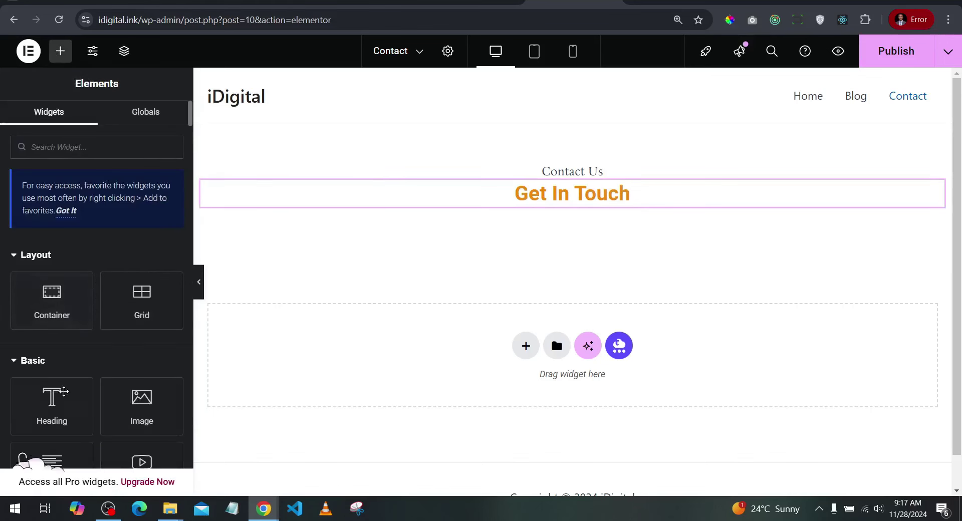
{"action": "scroll", "coordinate": [50, 341], "scroll_direction": "down", "scroll_amount": 3}
{"action": "left_click_drag", "start_coordinate": [52, 357], "coordinate": [579, 205]}
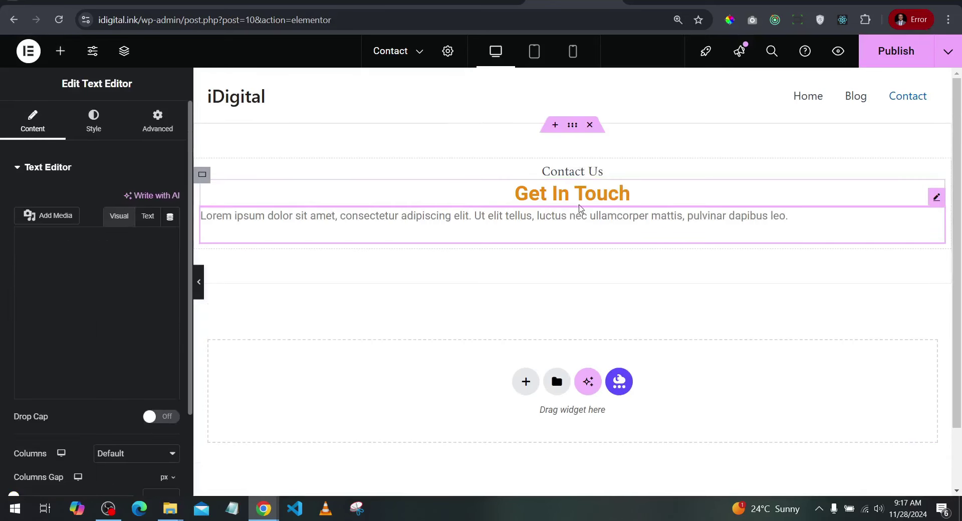
{"action": "key", "text": "ctrl+a"}
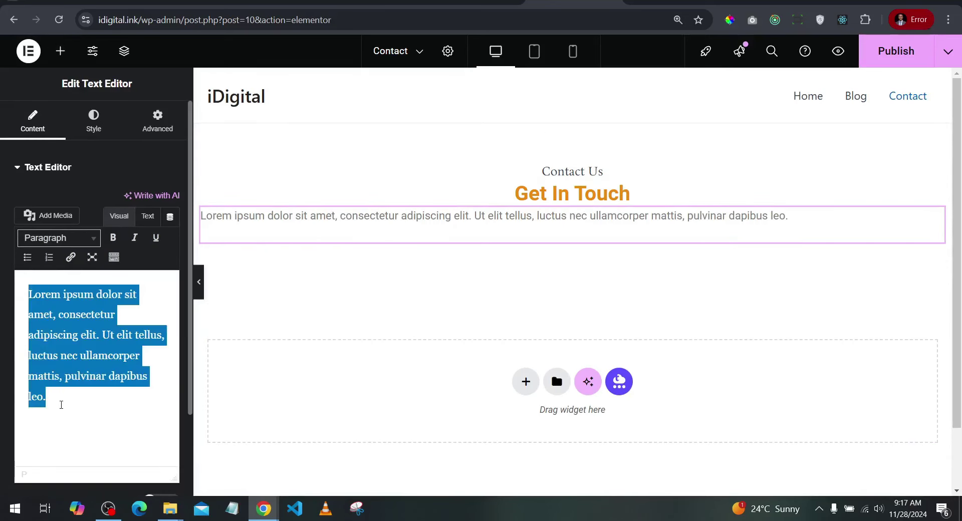
{"action": "type", "text": "Send us a message and we will get back to you ASAP."}
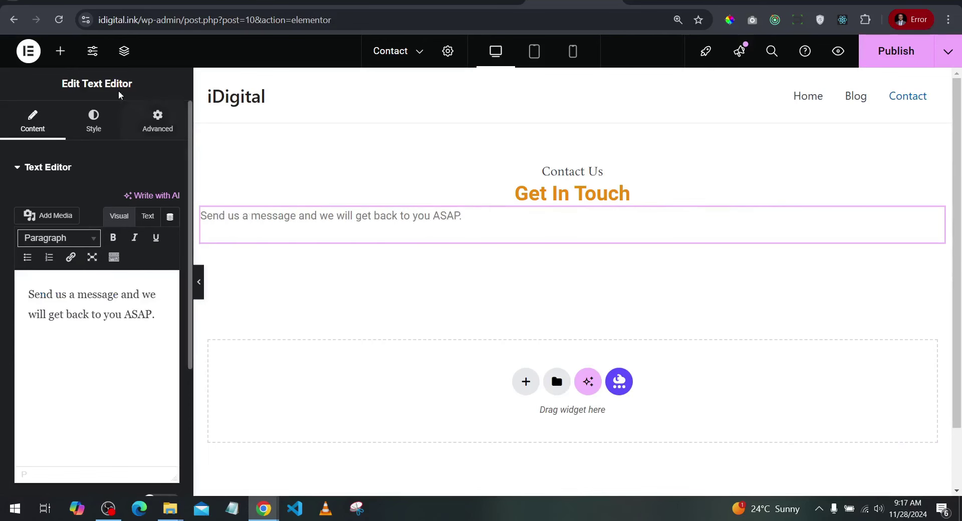
{"action": "left_click", "coordinate": [88, 128]}
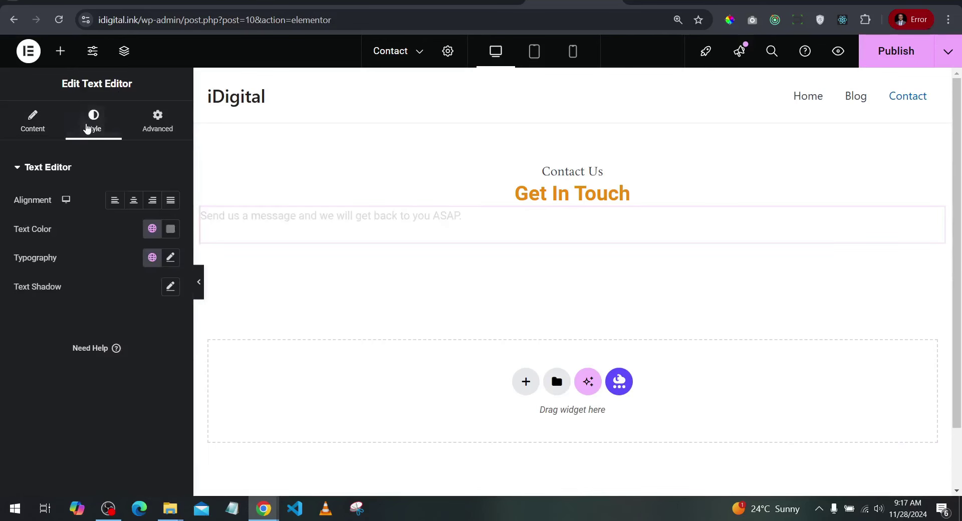
{"action": "left_click", "coordinate": [134, 201]}
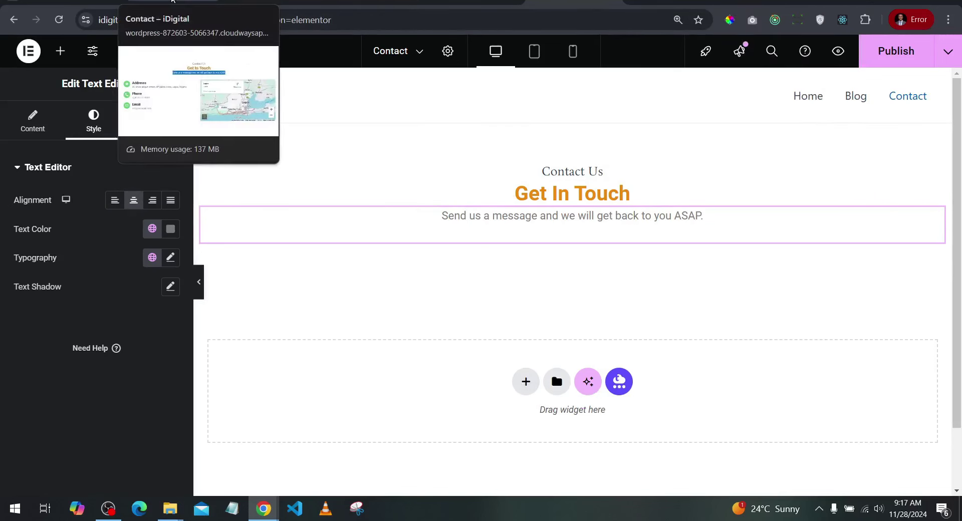
{"action": "left_click", "coordinate": [170, 6]}
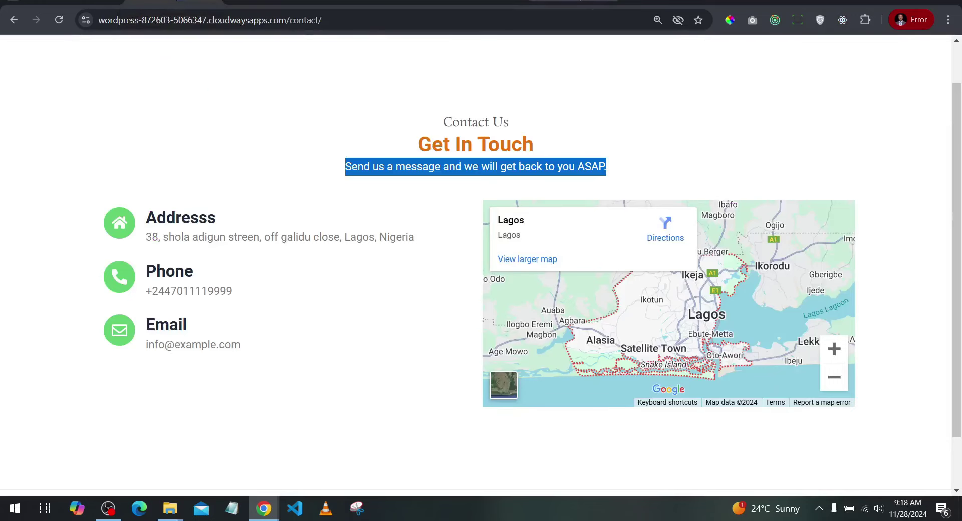
{"action": "left_click", "coordinate": [571, 6]}
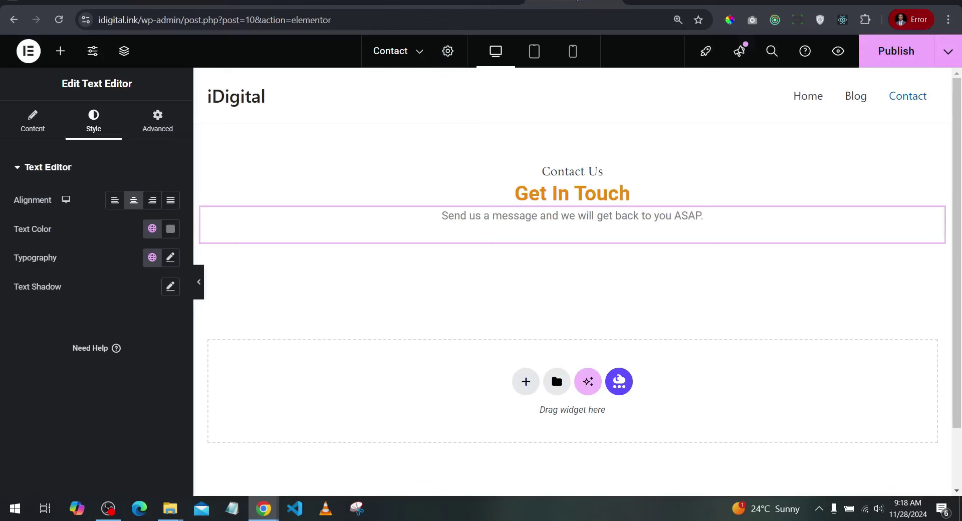
Step: Place a Grid below the subtitle with 1 row and 2 columns
{"action": "left_click", "coordinate": [60, 57]}
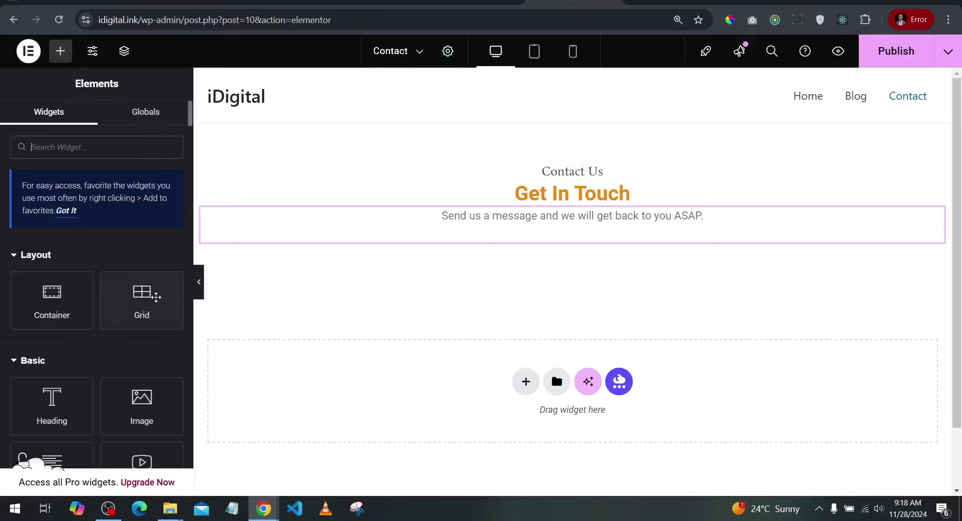
{"action": "left_click_drag", "start_coordinate": [146, 299], "coordinate": [513, 230]}
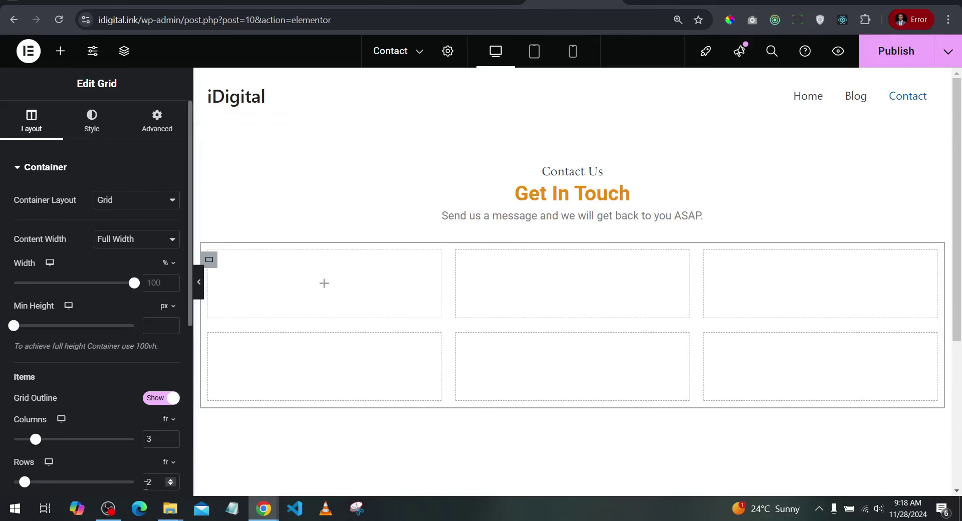
{"action": "type", "text": "1"}
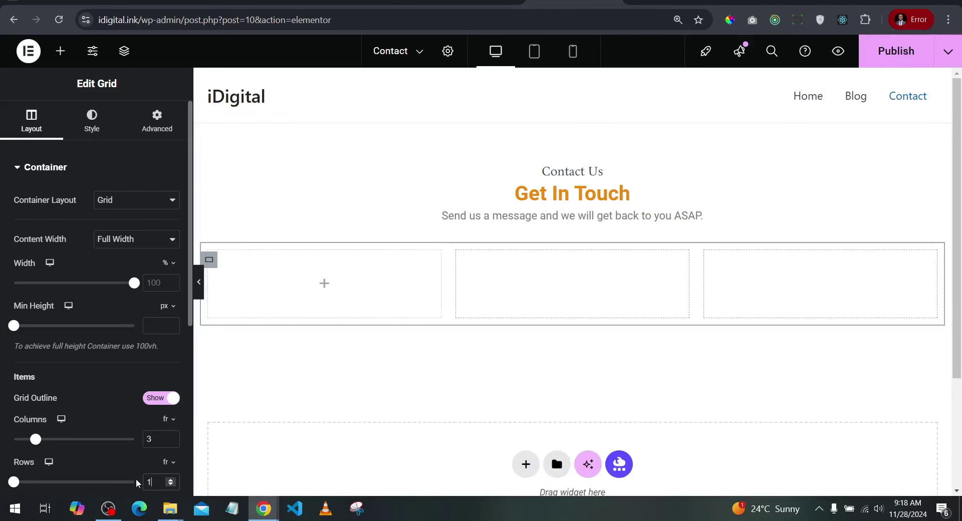
{"action": "double_click", "coordinate": [149, 440]}
{"action": "type", "text": "2"}
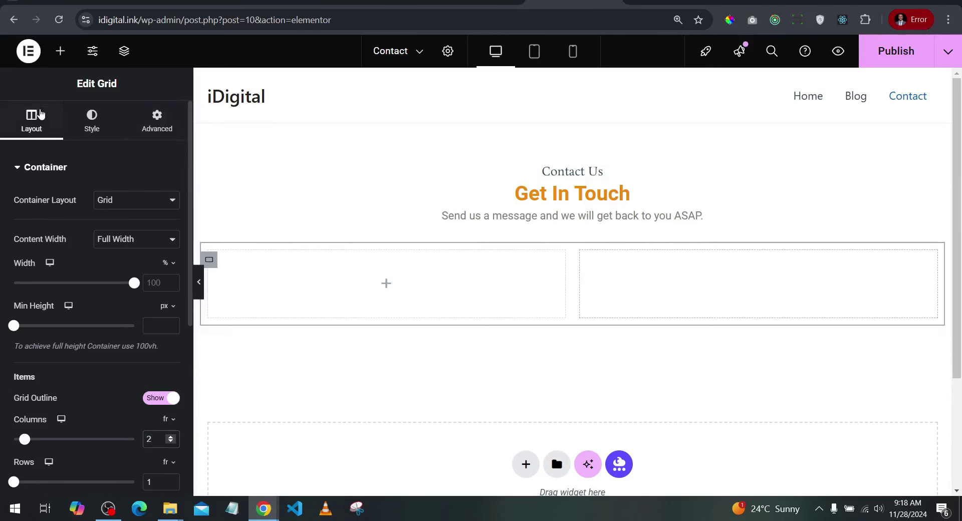
Step: Put a container and an Icon Box in the left cell, and copy the live page's address line
{"action": "left_click", "coordinate": [58, 54]}
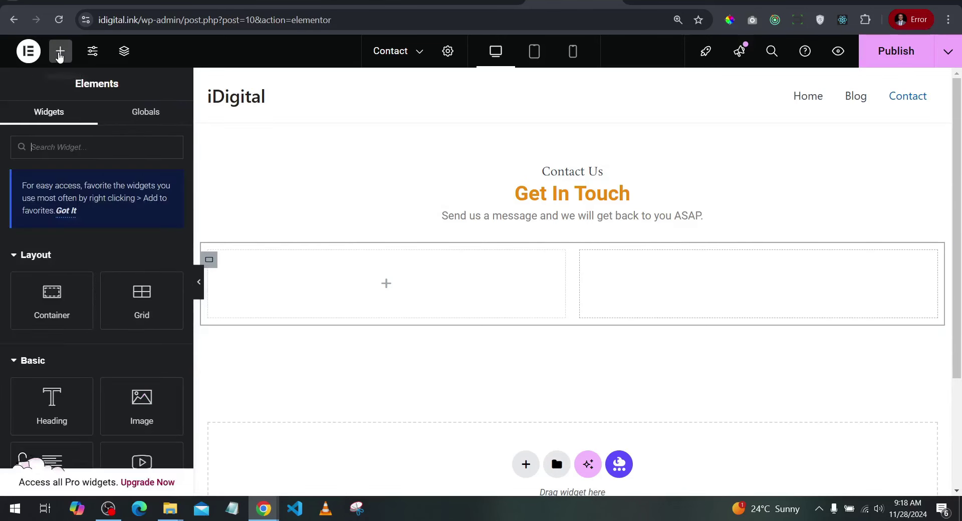
{"action": "left_click_drag", "start_coordinate": [46, 299], "coordinate": [329, 289]}
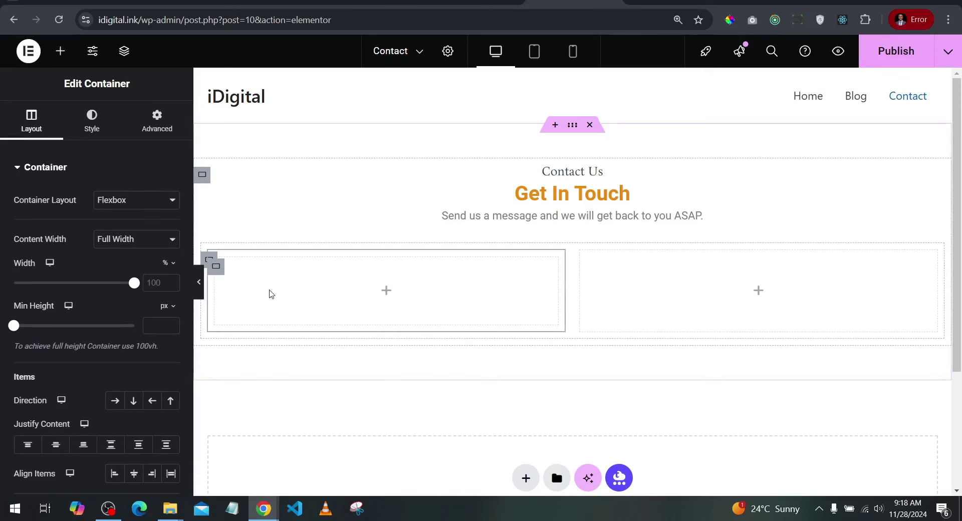
{"action": "left_click", "coordinate": [60, 51]}
{"action": "left_click", "coordinate": [68, 145]}
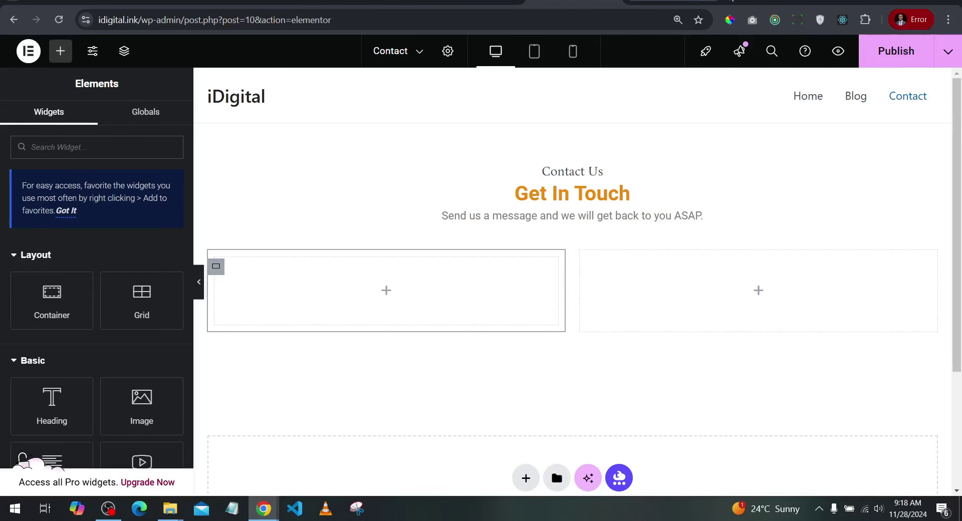
{"action": "left_click", "coordinate": [167, 1]}
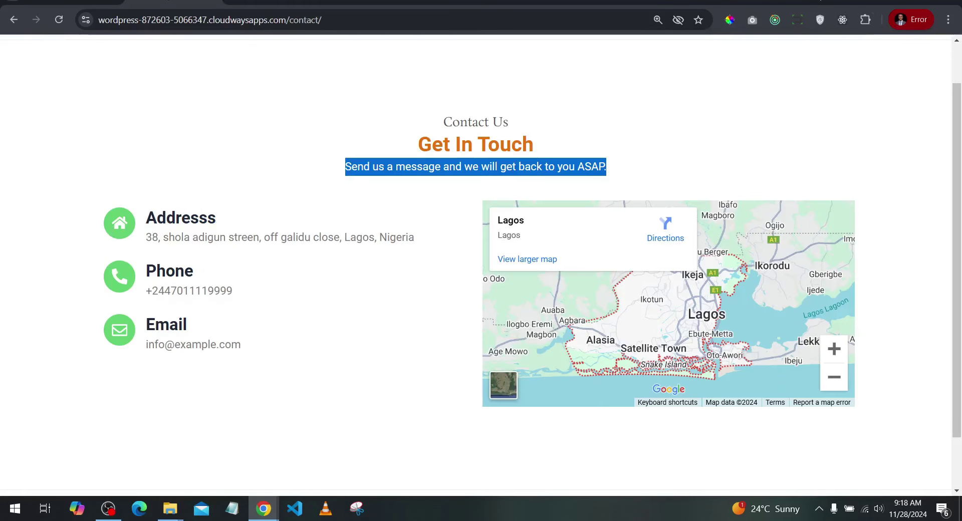
{"action": "left_click", "coordinate": [679, 1]}
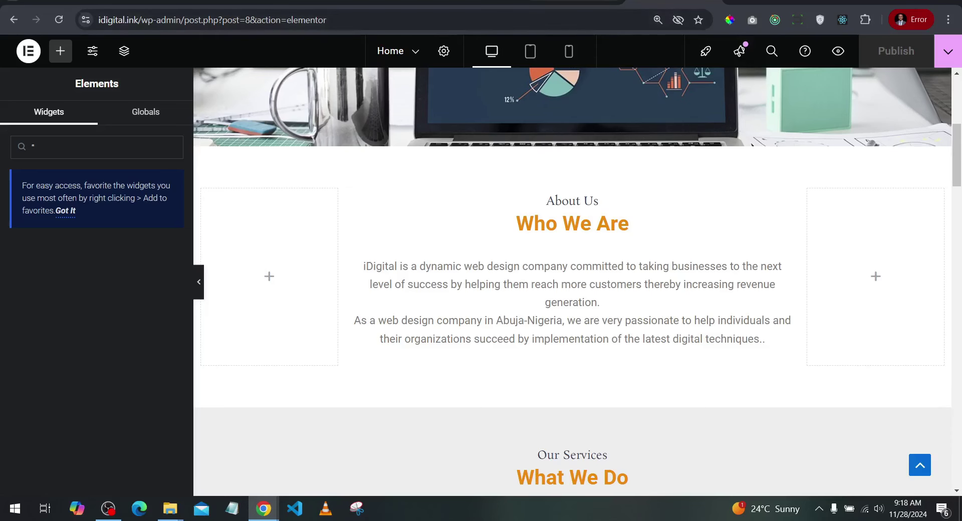
{"action": "left_click", "coordinate": [574, 2]}
{"action": "type", "text": "icon"}
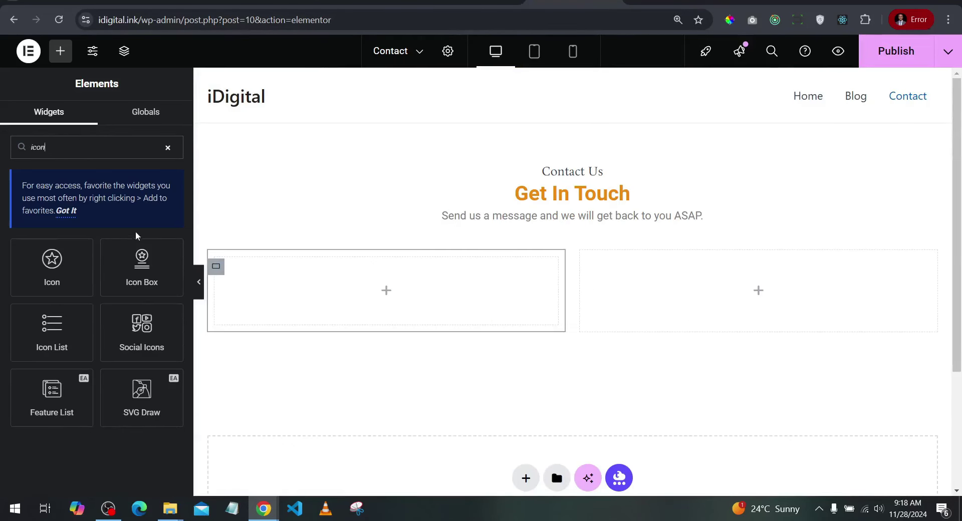
{"action": "left_click_drag", "start_coordinate": [142, 265], "coordinate": [358, 281]}
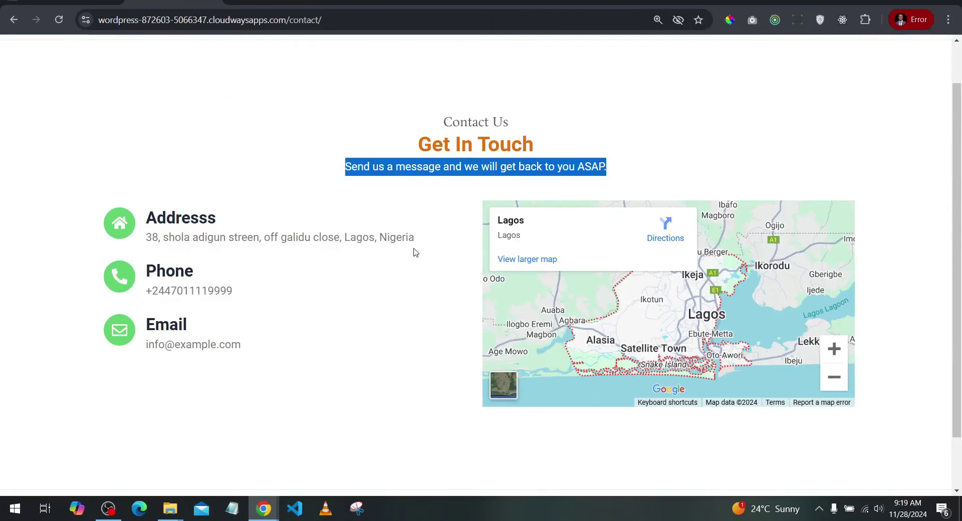
{"action": "left_click_drag", "start_coordinate": [415, 238], "coordinate": [146, 240]}
{"action": "key", "text": "ctrl+c"}
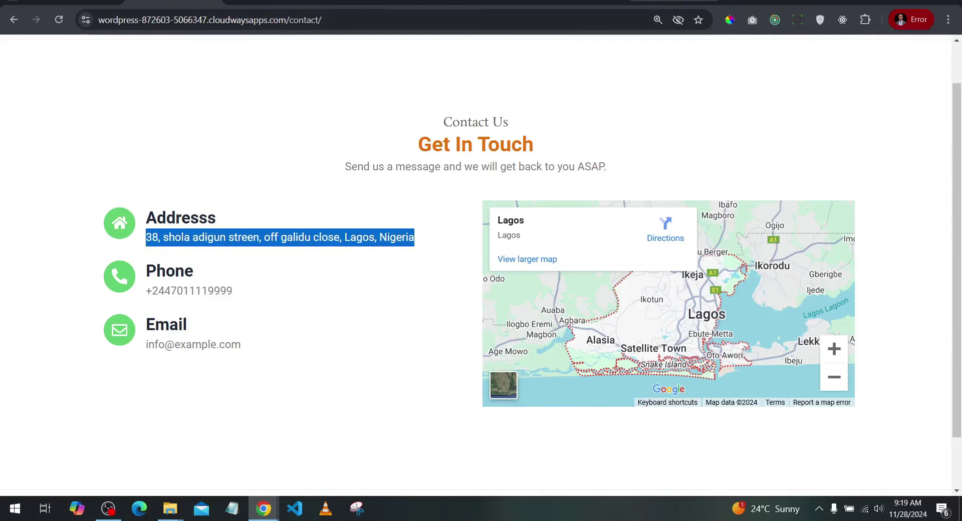
{"action": "left_click", "coordinate": [571, 3]}
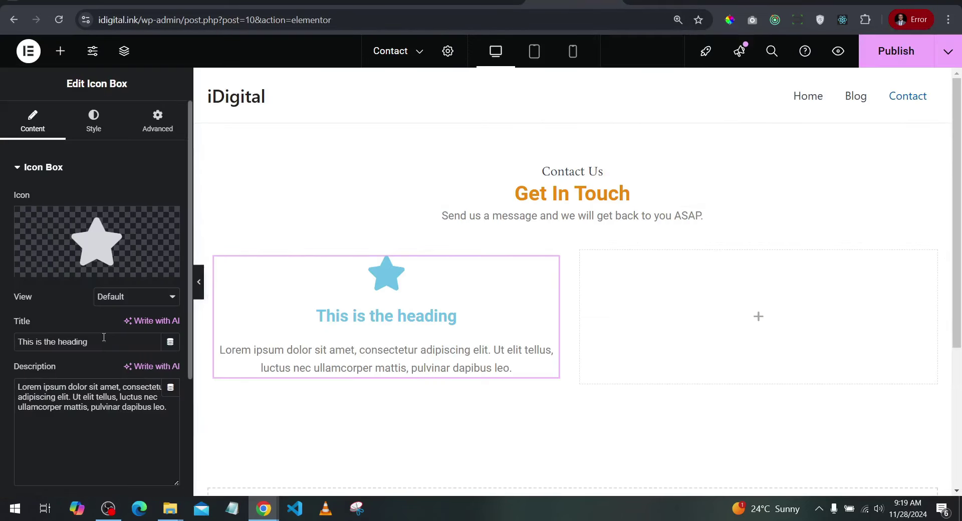
Step: Title the icon box 'Address' and paste the copied street address as its description
{"action": "left_click_drag", "start_coordinate": [88, 341], "coordinate": [0, 346]}
{"action": "type", "text": "Address"}
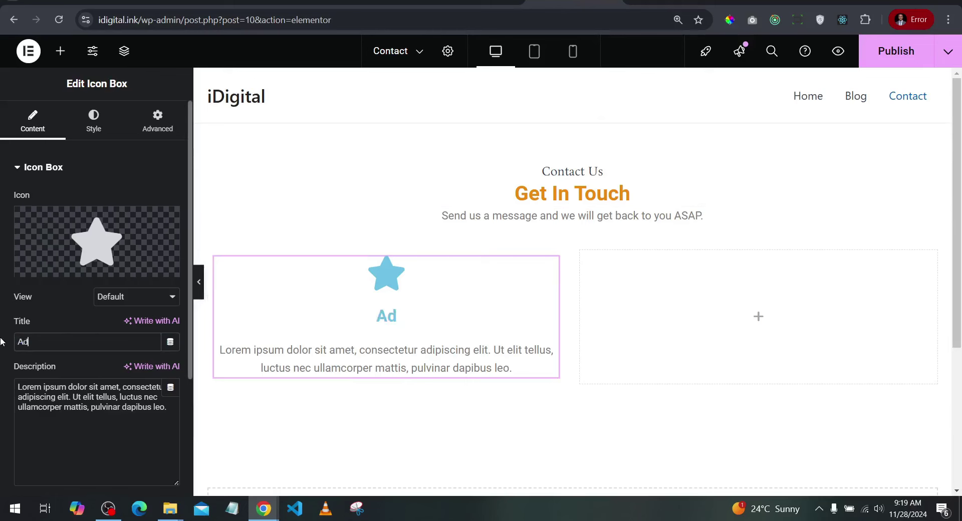
{"action": "left_click", "coordinate": [68, 399]}
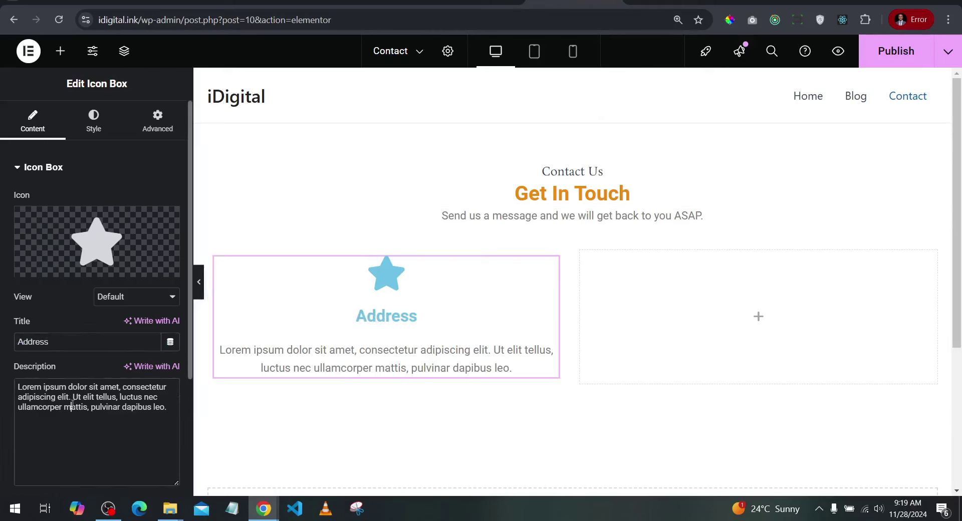
{"action": "key", "text": "ctrl+a"}
{"action": "key", "text": "ctrl+v"}
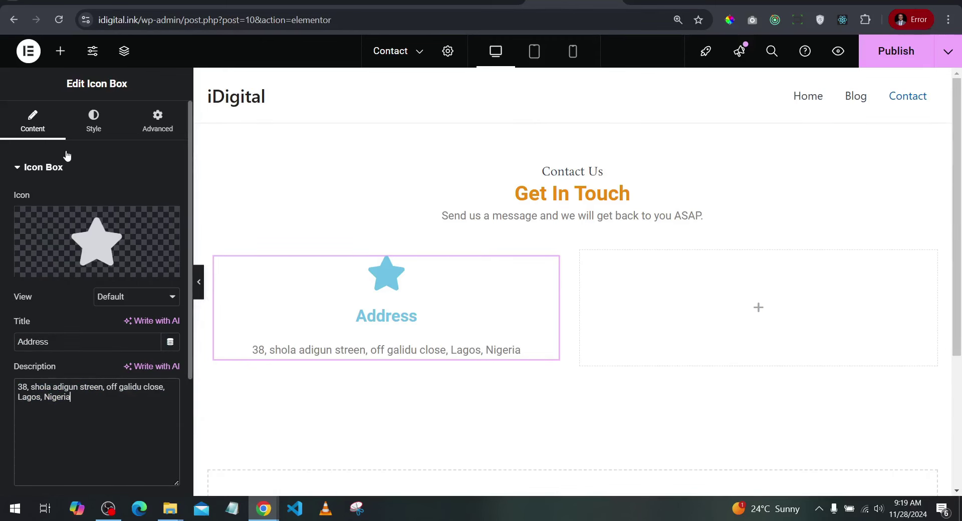
{"action": "scroll", "coordinate": [130, 248], "scroll_direction": "down", "scroll_amount": 3}
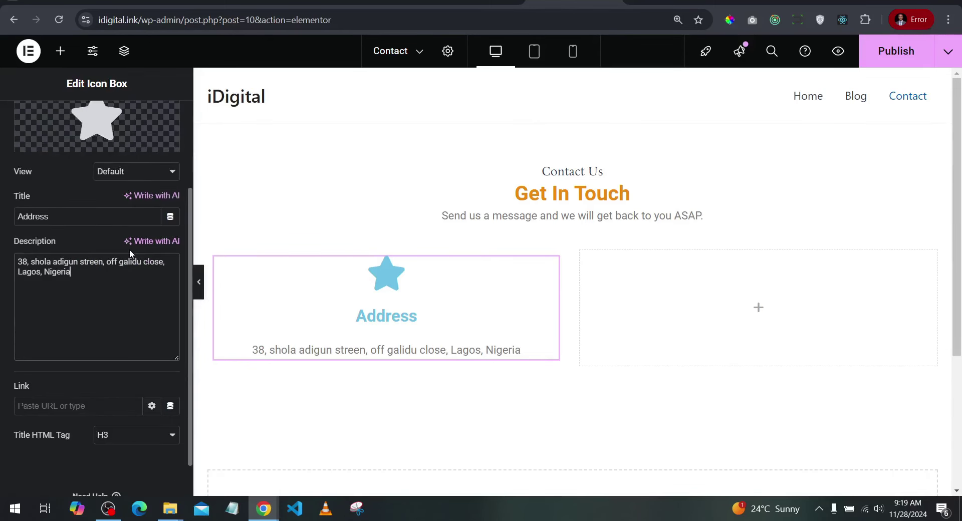
{"action": "scroll", "coordinate": [129, 249], "scroll_direction": "up", "scroll_amount": 3}
{"action": "left_click", "coordinate": [92, 128]}
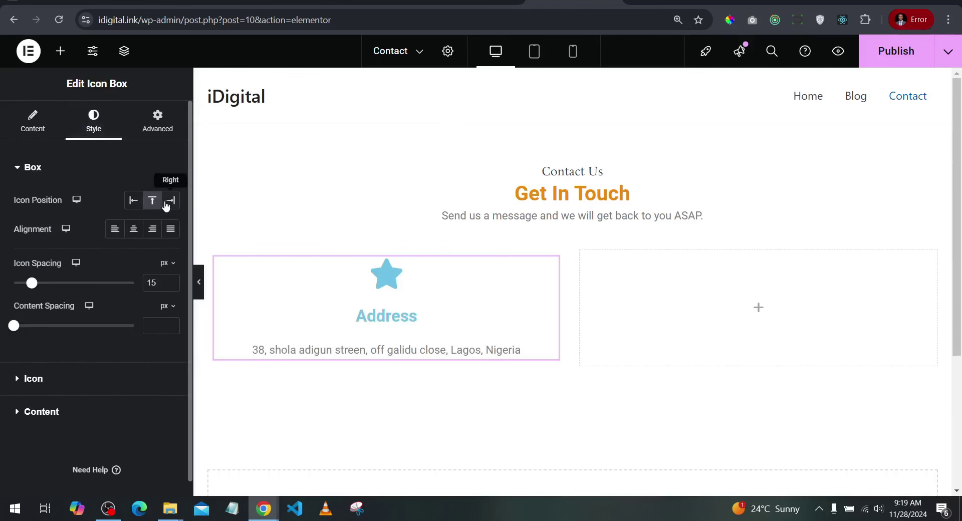
Step: Place the icon left of the text and color it the green Accent global color
{"action": "left_click", "coordinate": [131, 207]}
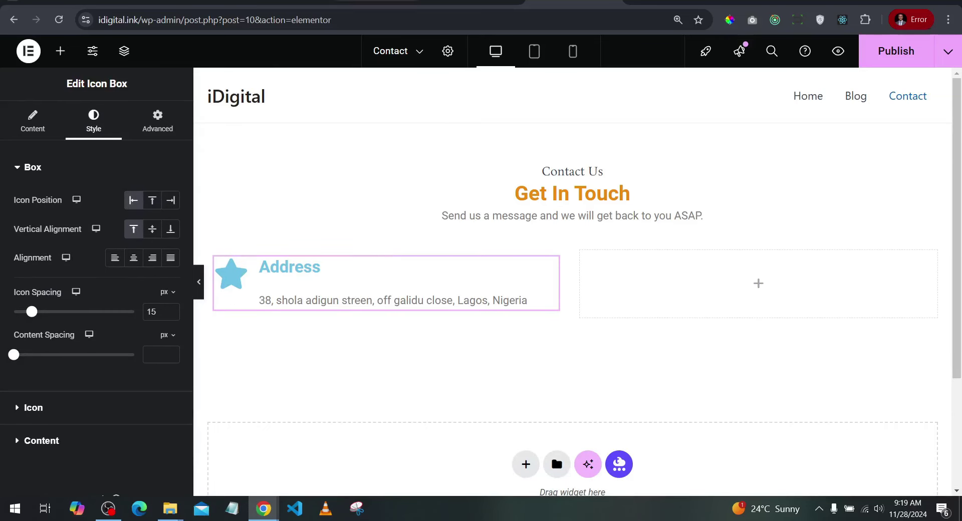
{"action": "left_click", "coordinate": [194, 3]}
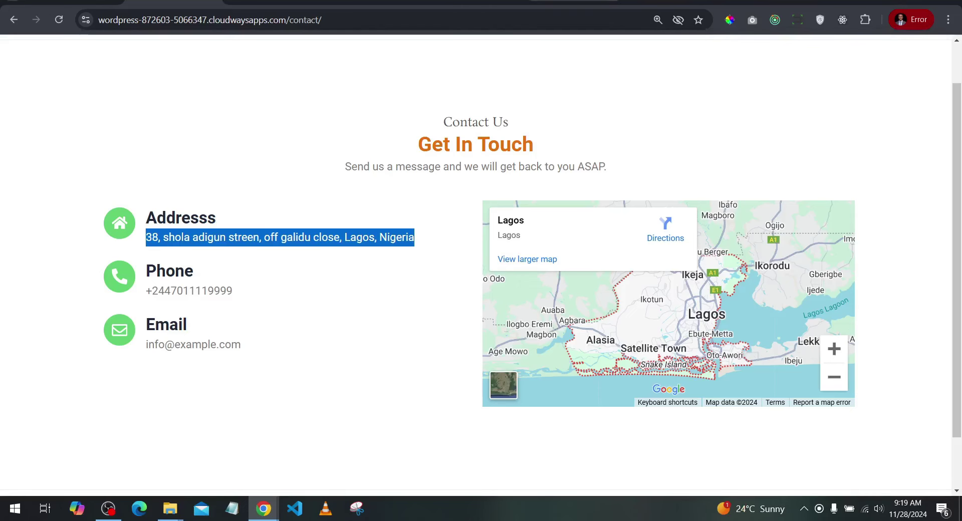
{"action": "key", "text": "ctrl+Tab"}
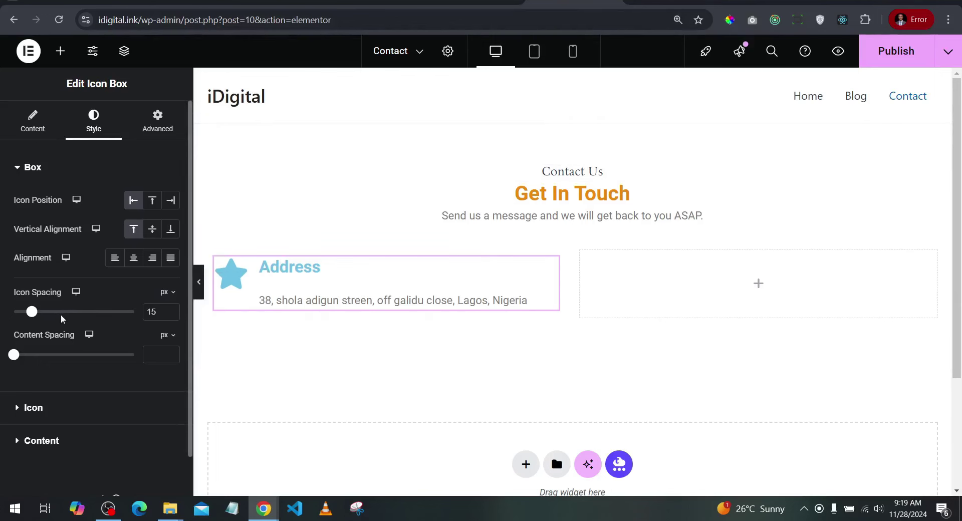
{"action": "left_click", "coordinate": [28, 410]}
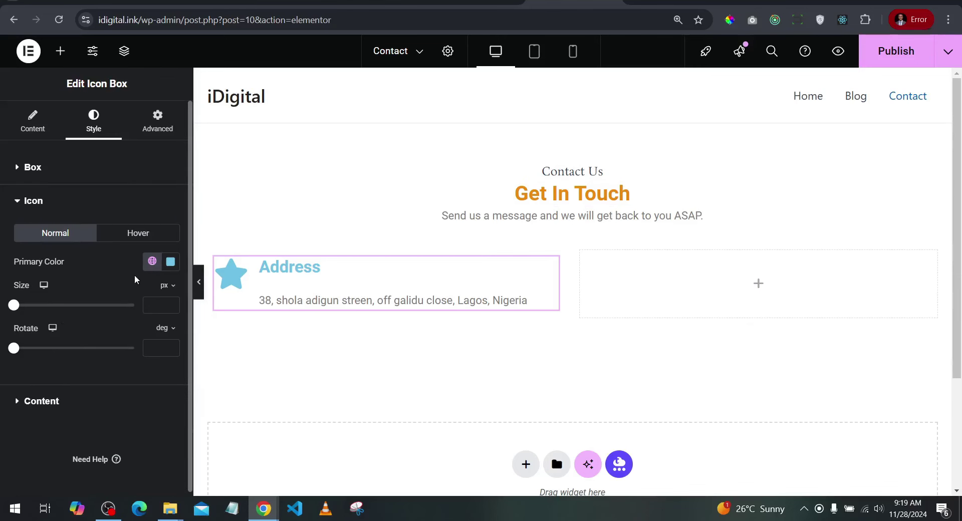
{"action": "left_click", "coordinate": [152, 261]}
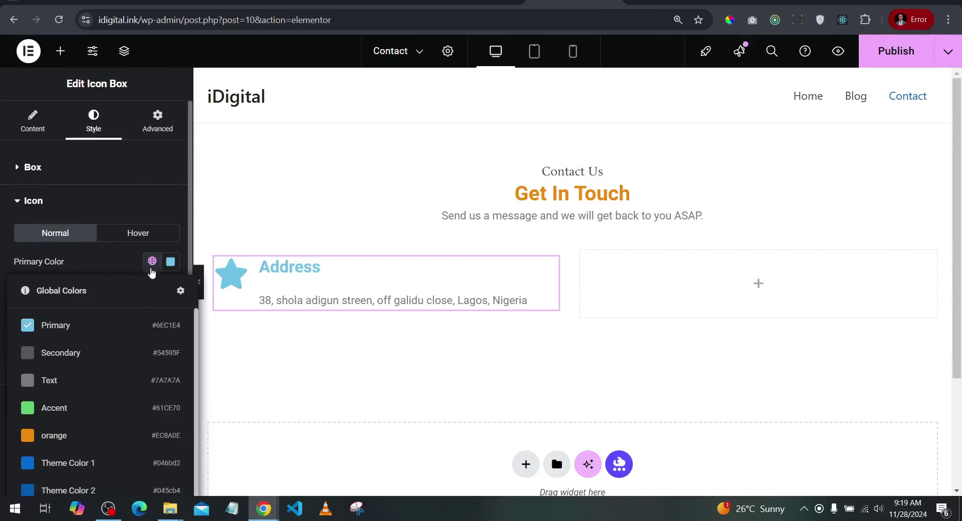
{"action": "left_click", "coordinate": [52, 408]}
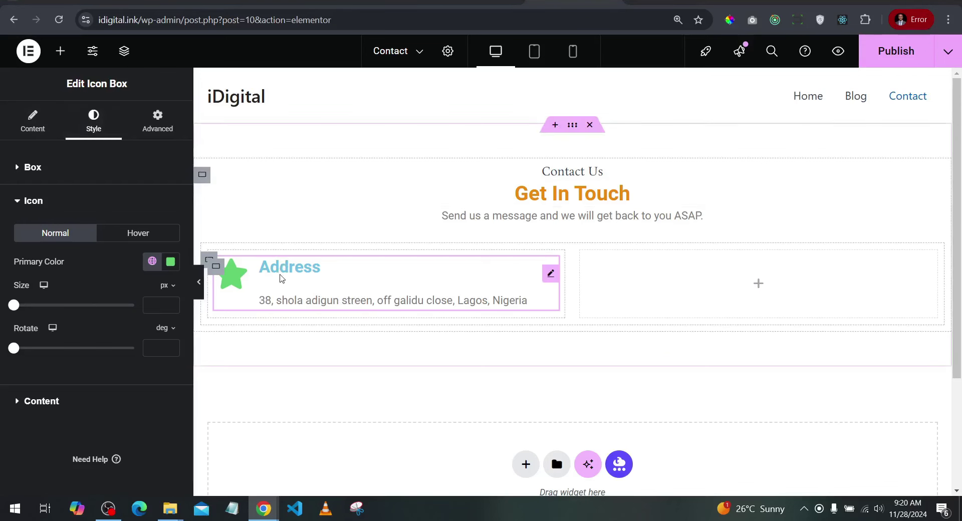
Step: Color the Address title dark navy Theme Color 3
{"action": "left_click", "coordinate": [13, 403]}
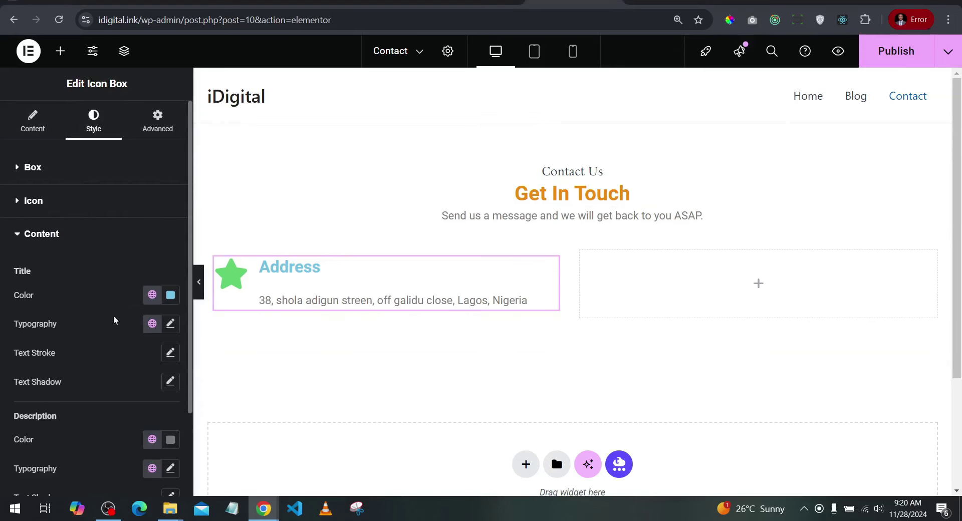
{"action": "left_click", "coordinate": [152, 295]}
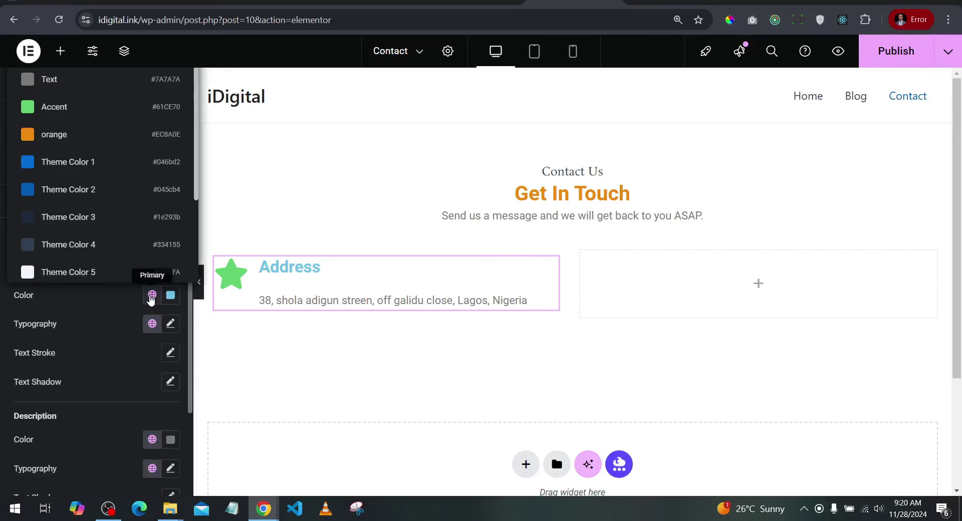
{"action": "left_click", "coordinate": [83, 217]}
{"action": "scroll", "coordinate": [95, 310], "scroll_direction": "down", "scroll_amount": 2}
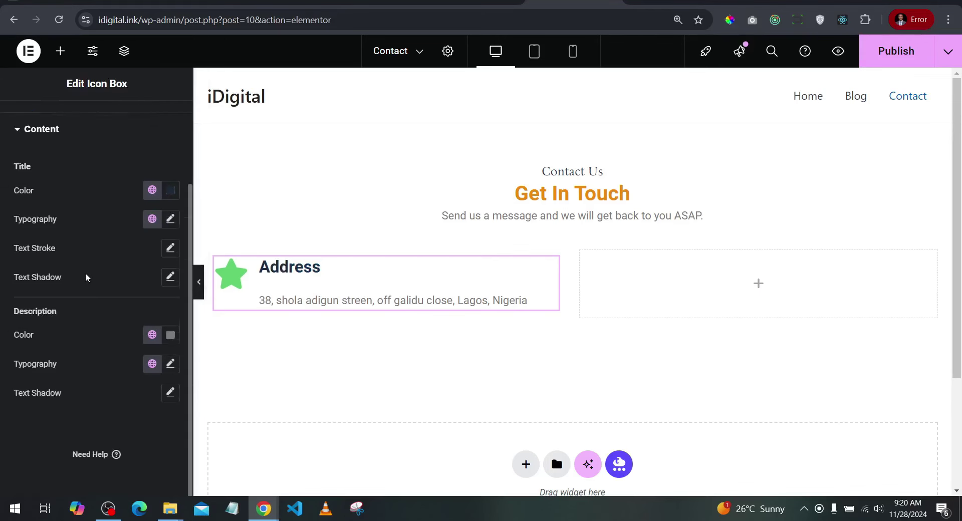
{"action": "scroll", "coordinate": [82, 266], "scroll_direction": "up", "scroll_amount": 2}
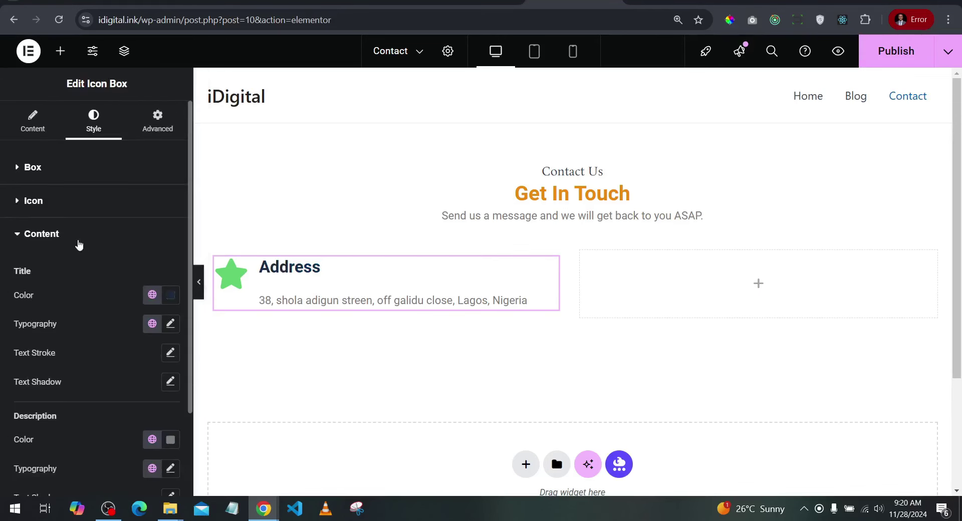
Step: Set the box's Content Spacing to 0 so heading and address sit tightly together
{"action": "left_click", "coordinate": [47, 167]}
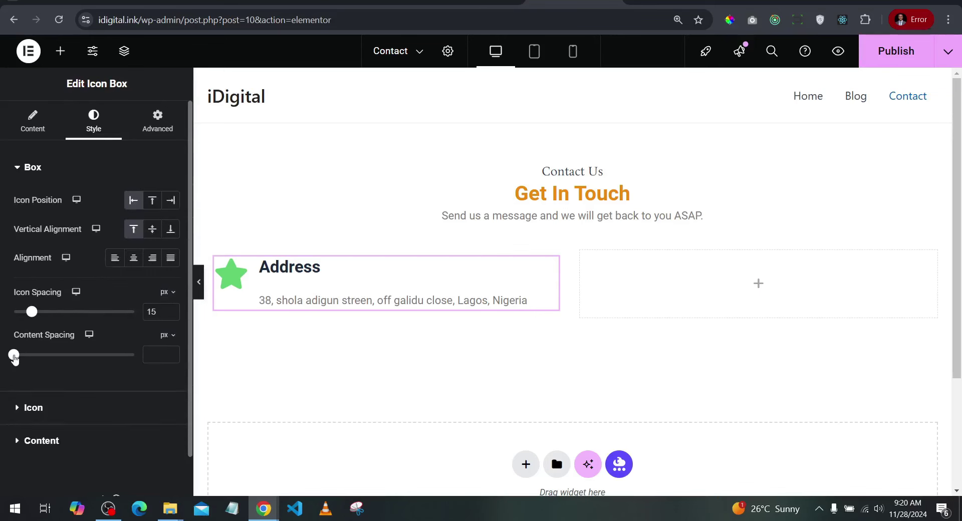
{"action": "left_click_drag", "start_coordinate": [14, 357], "coordinate": [1, 358]}
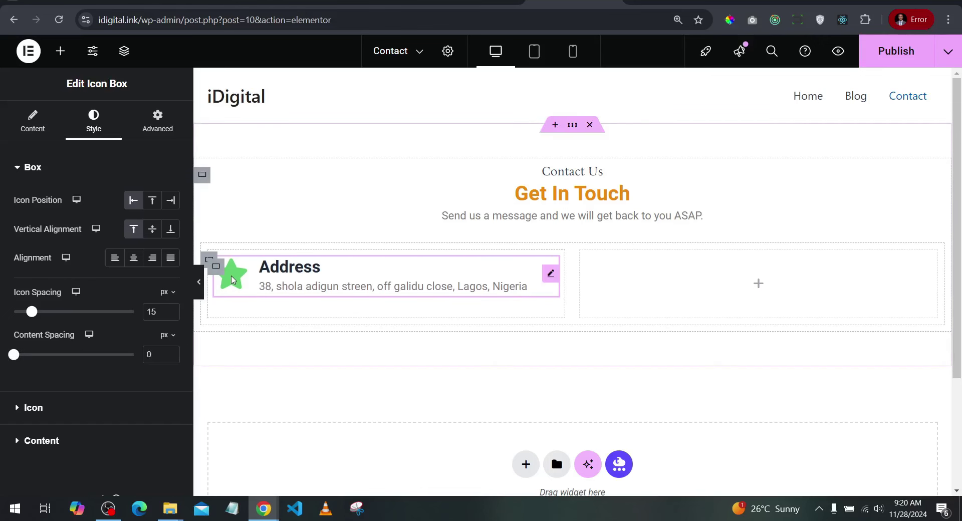
{"action": "left_click", "coordinate": [29, 168]}
{"action": "left_click", "coordinate": [33, 200]}
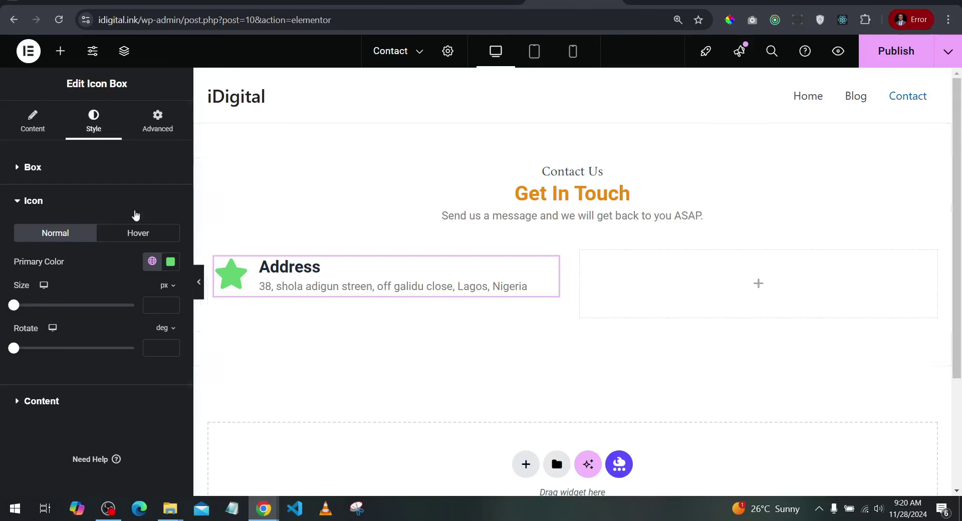
{"action": "left_click", "coordinate": [39, 122]}
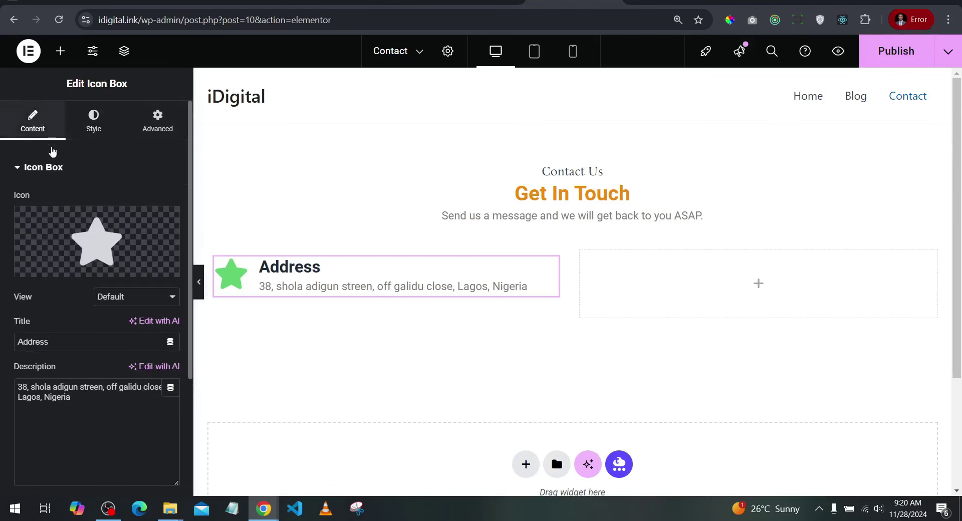
Step: Replace the star with the Home icon from the Icon Library
{"action": "left_click", "coordinate": [58, 236]}
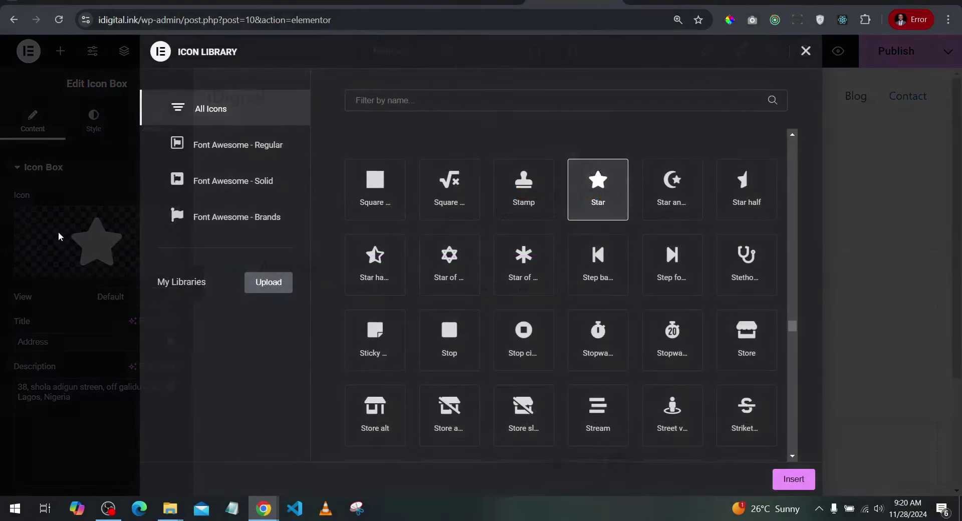
{"action": "left_click", "coordinate": [412, 100]}
{"action": "type", "text": "hom"}
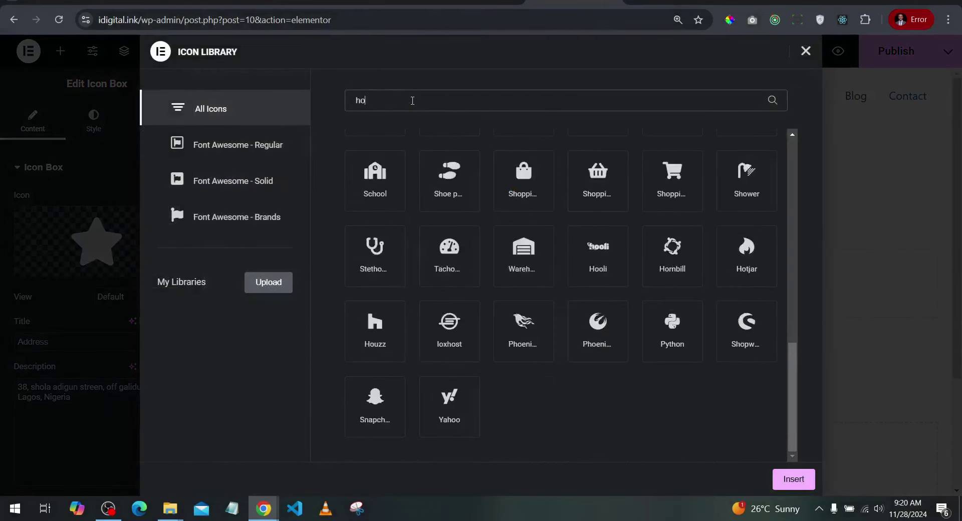
{"action": "left_click", "coordinate": [352, 195]}
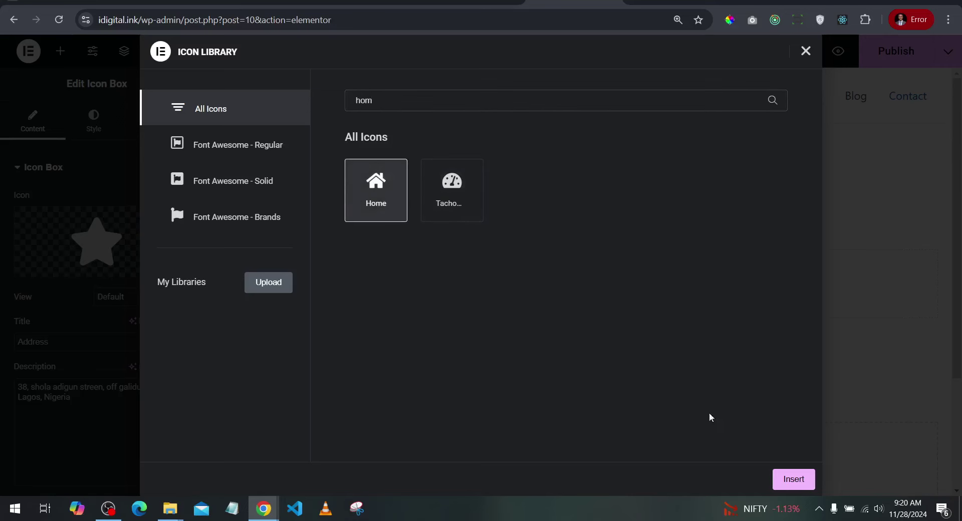
{"action": "left_click", "coordinate": [791, 484]}
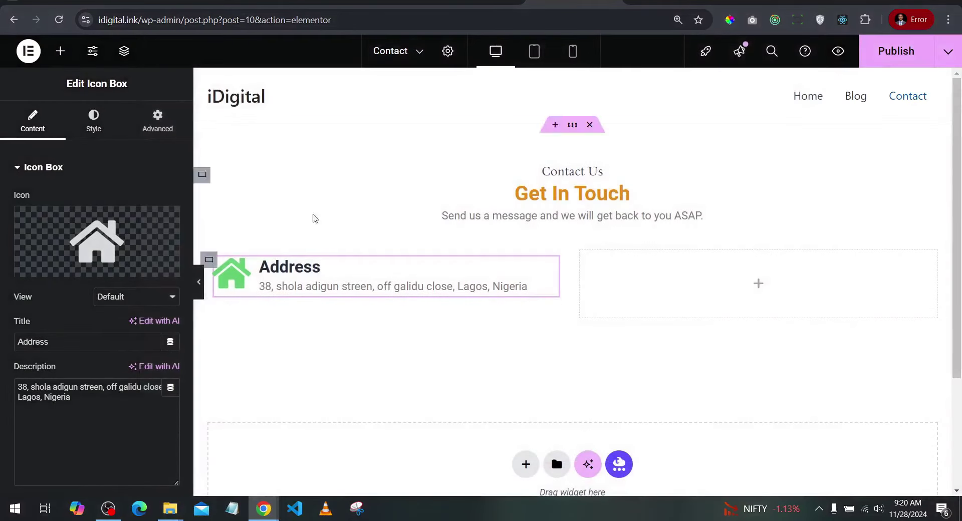
{"action": "left_click", "coordinate": [199, 11]}
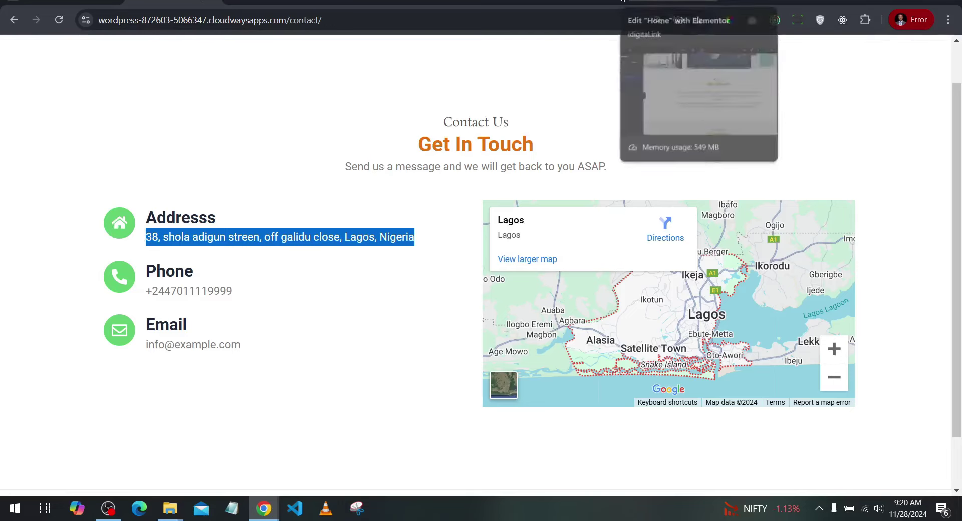
{"action": "left_click", "coordinate": [571, 7]}
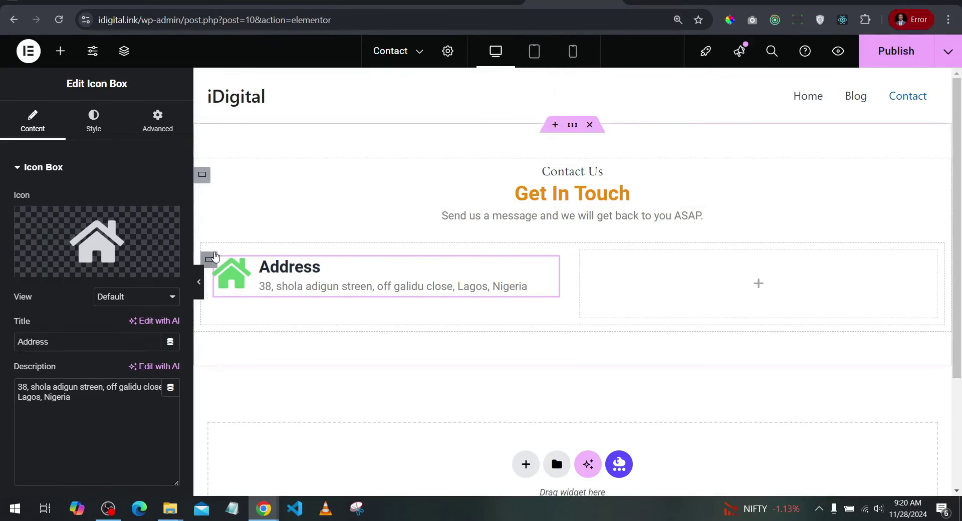
Step: Set the icon view to Stacked and its size to 24 px
{"action": "left_click", "coordinate": [124, 301]}
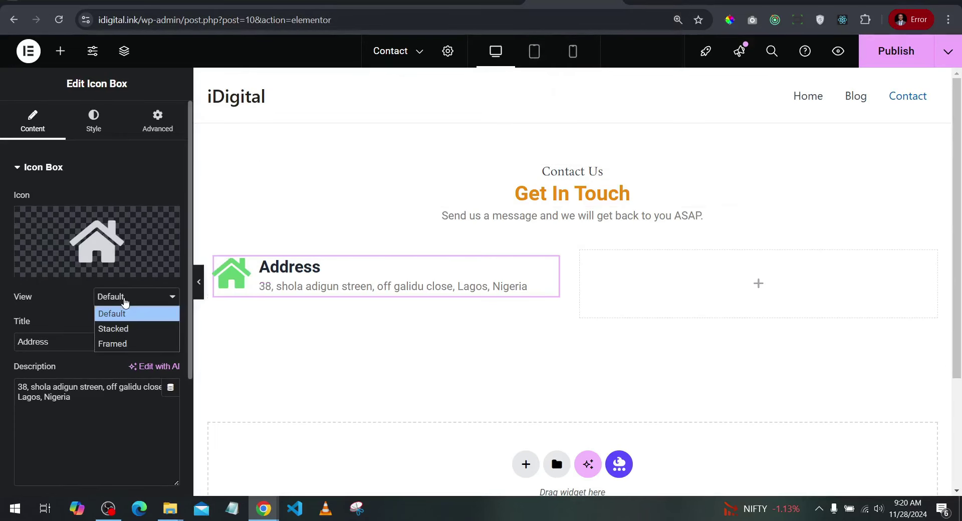
{"action": "left_click", "coordinate": [114, 330]}
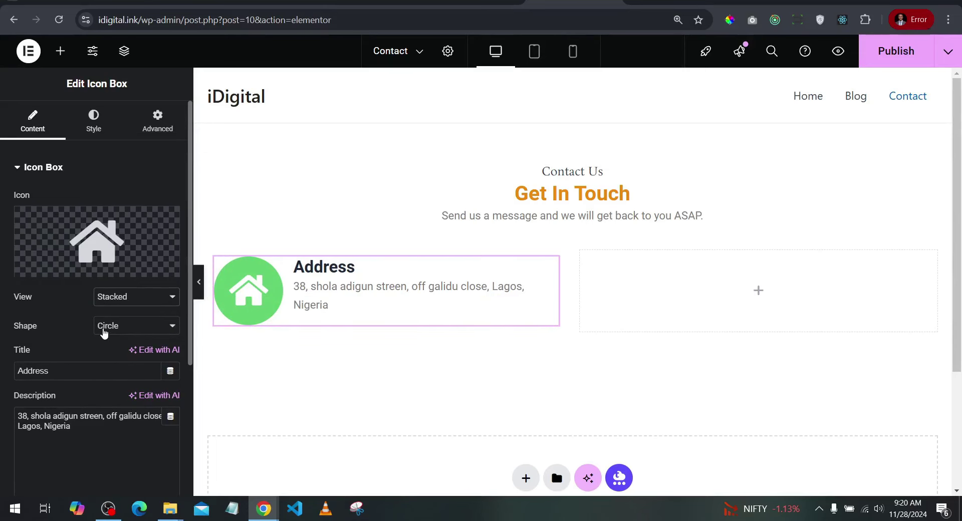
{"action": "left_click", "coordinate": [94, 122]}
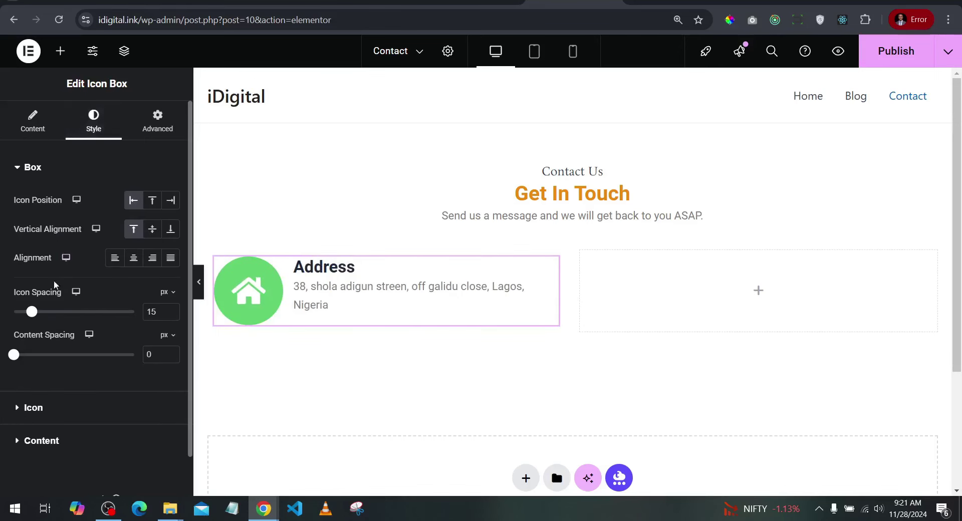
{"action": "left_click", "coordinate": [55, 168]}
{"action": "left_click", "coordinate": [57, 202]}
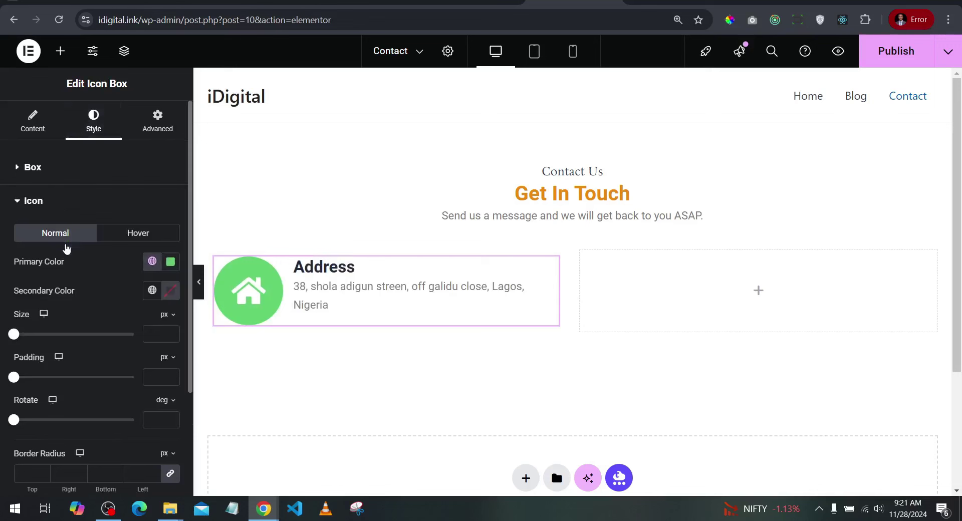
{"action": "left_click_drag", "start_coordinate": [15, 334], "coordinate": [23, 334]}
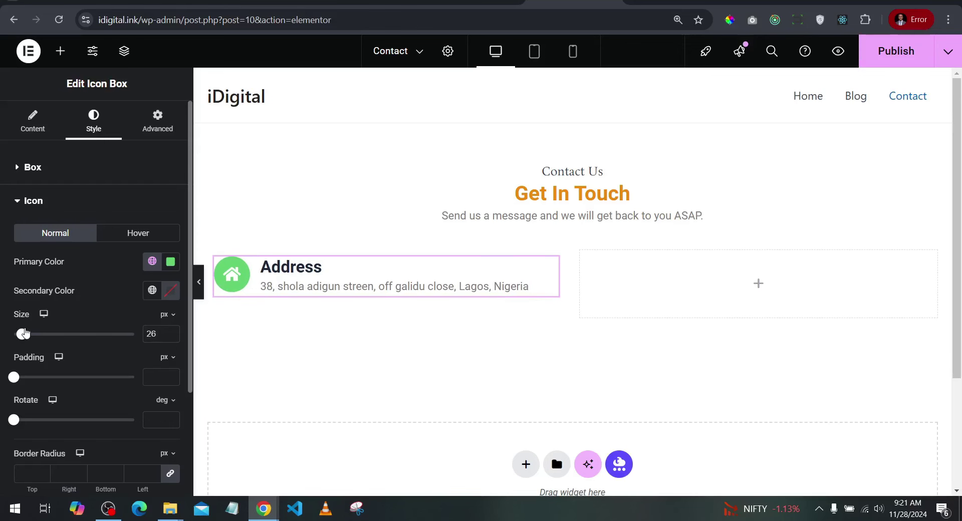
{"action": "left_click_drag", "start_coordinate": [23, 333], "coordinate": [21, 334]}
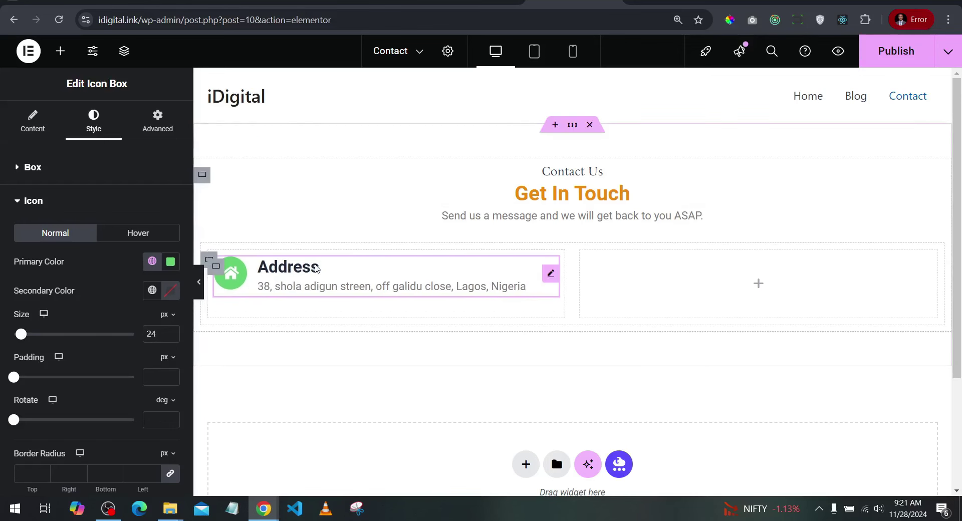
{"action": "left_click", "coordinate": [190, 4]}
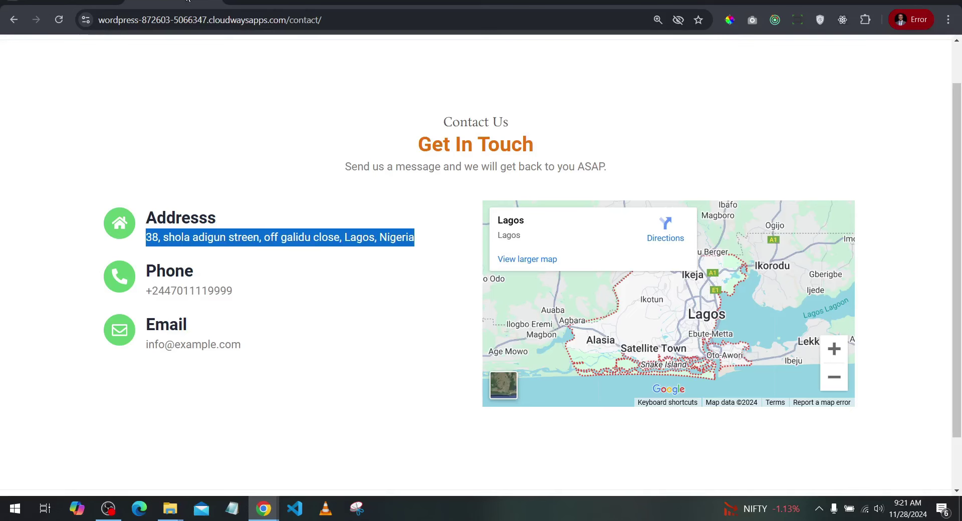
{"action": "left_click", "coordinate": [574, 3]}
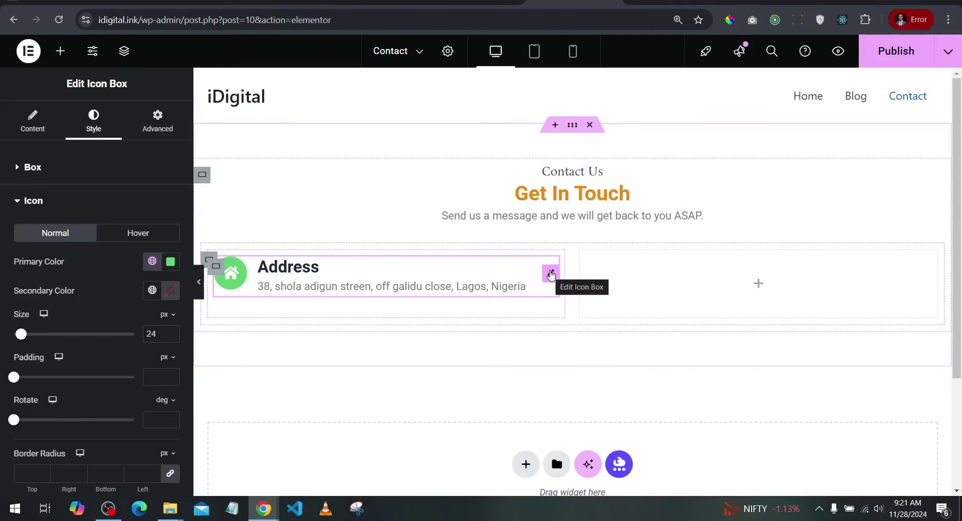
Step: Duplicate the Address icon box twice within the column
{"action": "right_click", "coordinate": [549, 271]}
{"action": "left_click", "coordinate": [574, 243]}
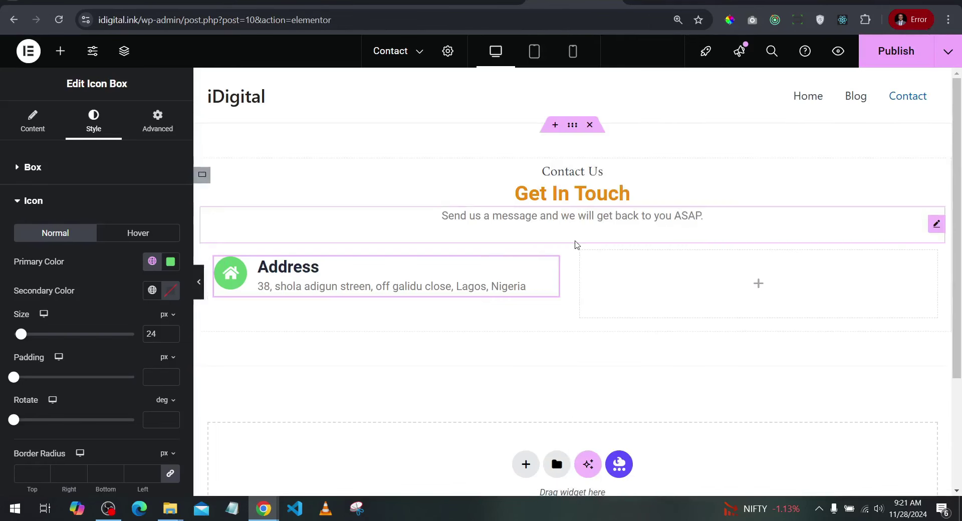
{"action": "right_click", "coordinate": [267, 306]}
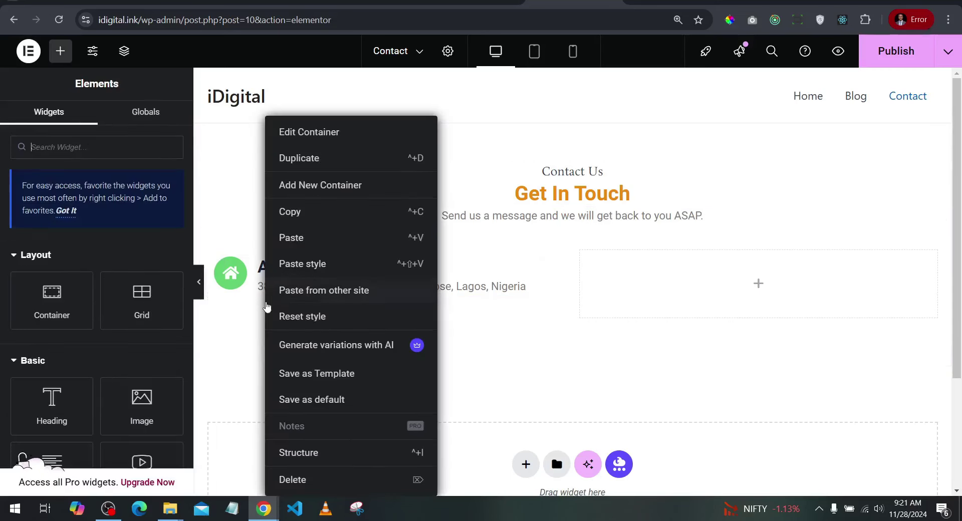
{"action": "left_click", "coordinate": [330, 241]}
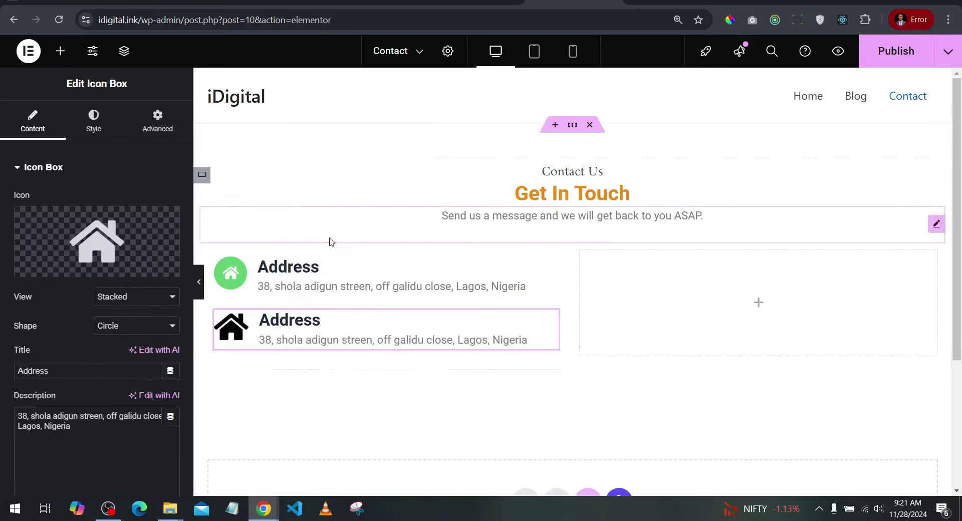
{"action": "right_click", "coordinate": [328, 356]}
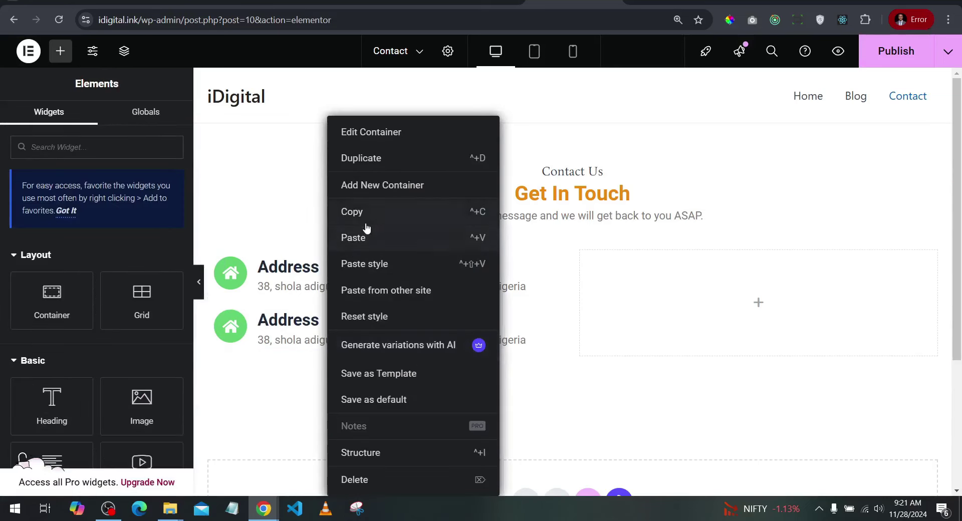
{"action": "left_click", "coordinate": [362, 240]}
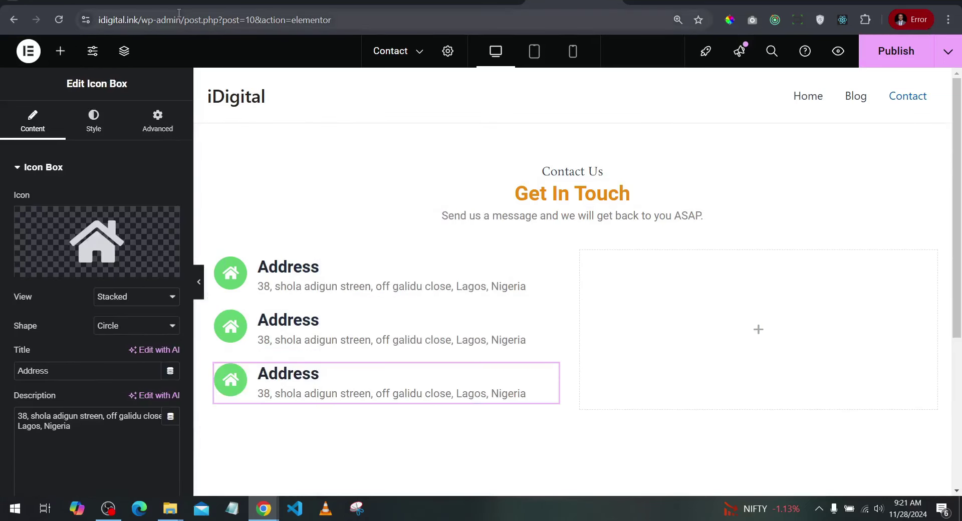
Step: Give the second box the Phone alt icon
{"action": "left_click", "coordinate": [338, 326]}
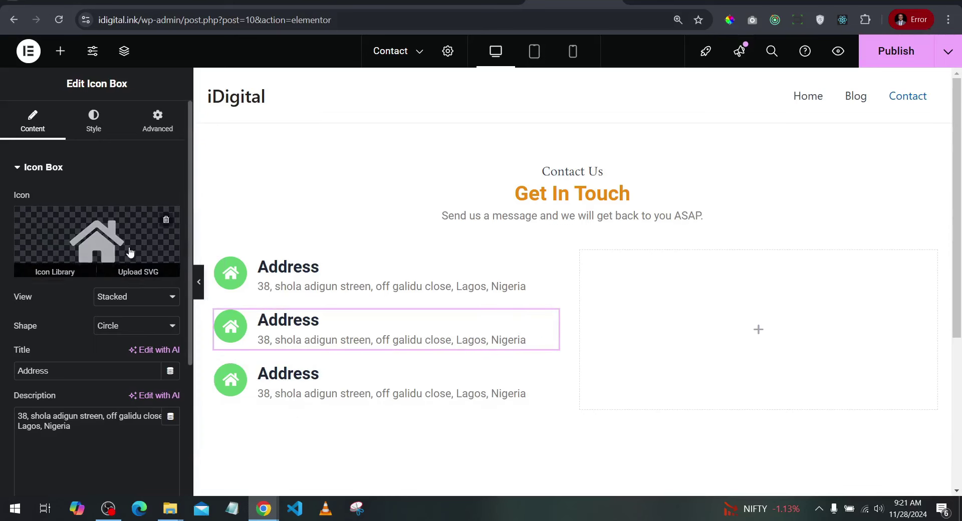
{"action": "left_click", "coordinate": [63, 265]}
{"action": "left_click", "coordinate": [462, 102]}
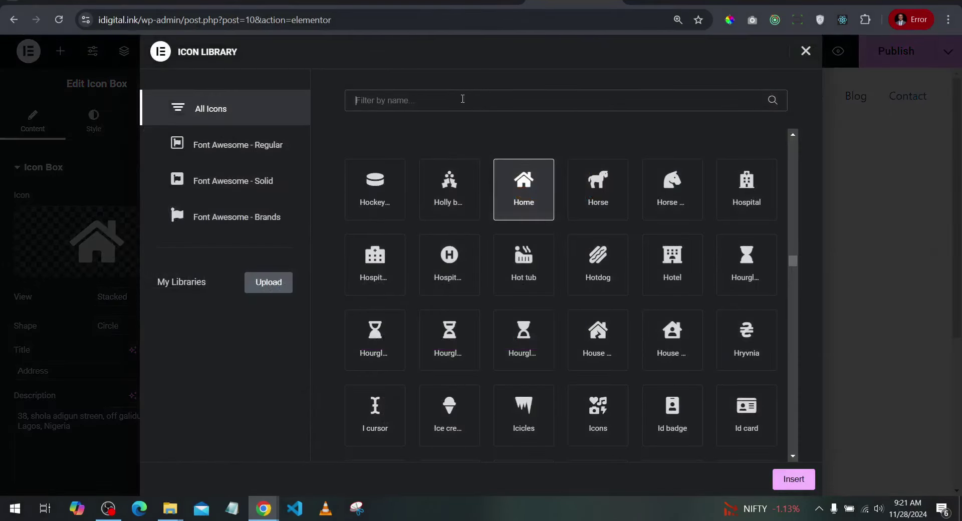
{"action": "type", "text": "phone"}
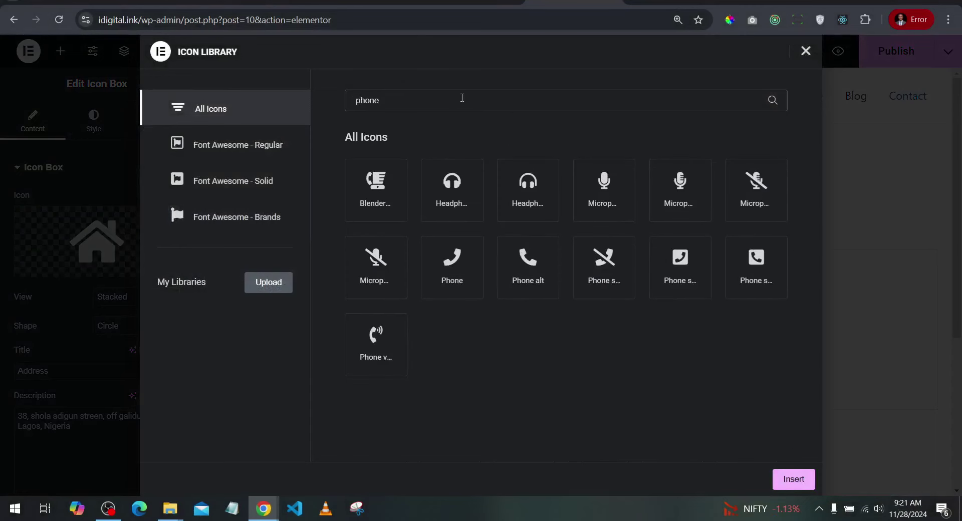
{"action": "left_click", "coordinate": [524, 280]}
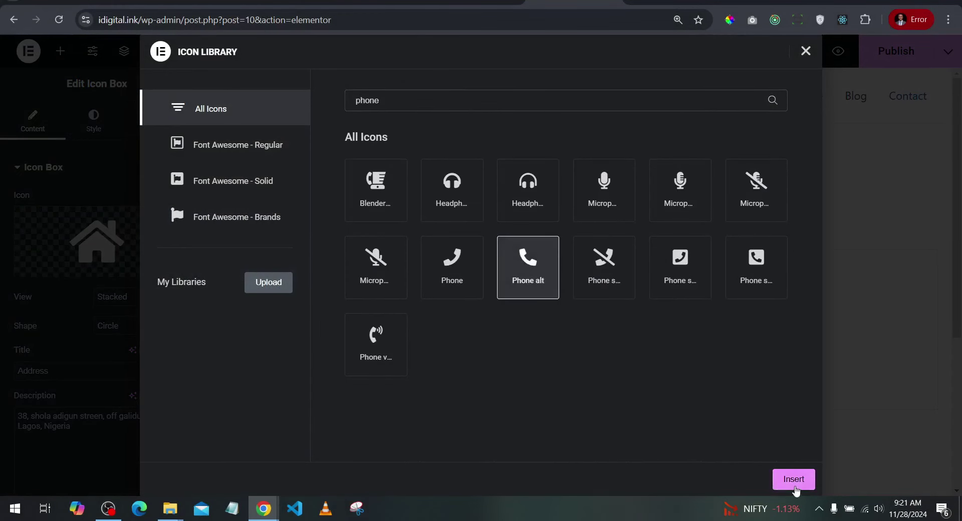
{"action": "left_click", "coordinate": [793, 482]}
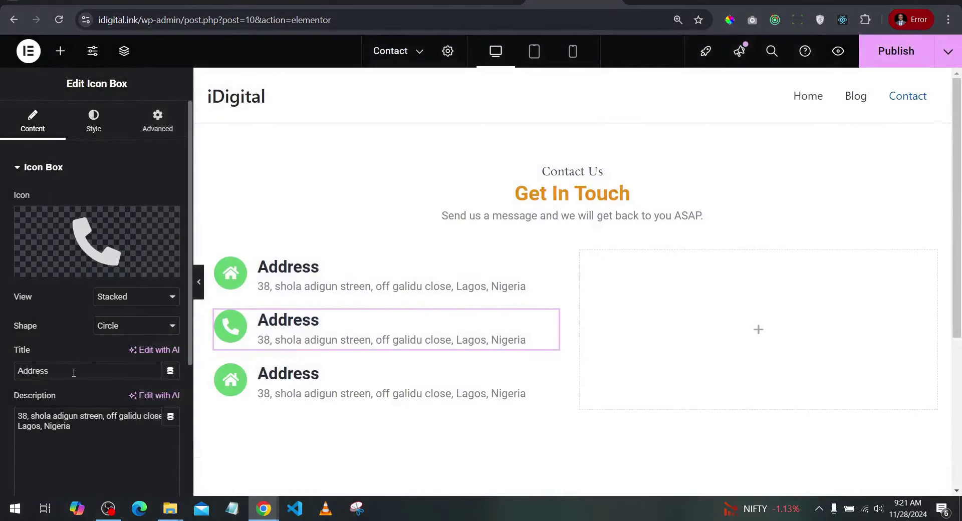
Step: Retitle the second box 'Phone' and replace its description with the business phone number
{"action": "left_click_drag", "start_coordinate": [74, 372], "coordinate": [1, 375]}
{"action": "type", "text": "Ph"}
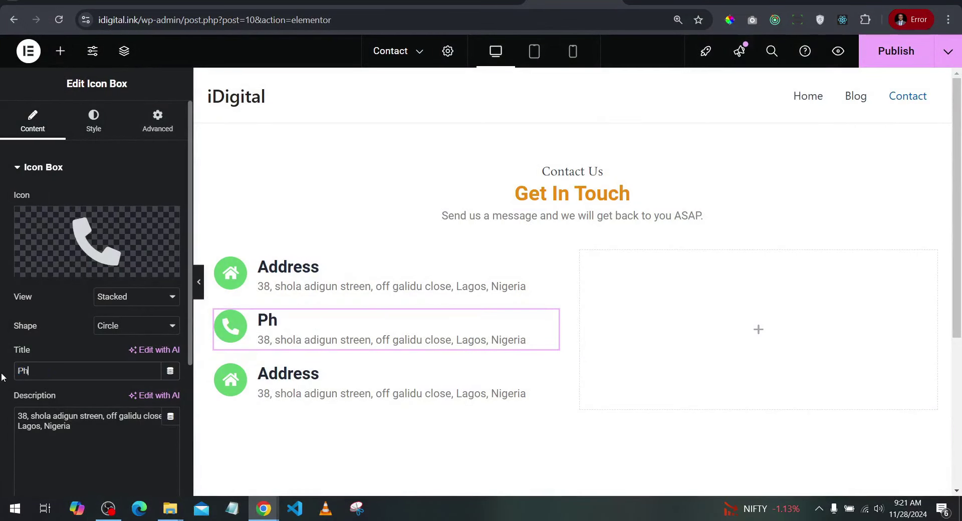
{"action": "type", "text": "one"}
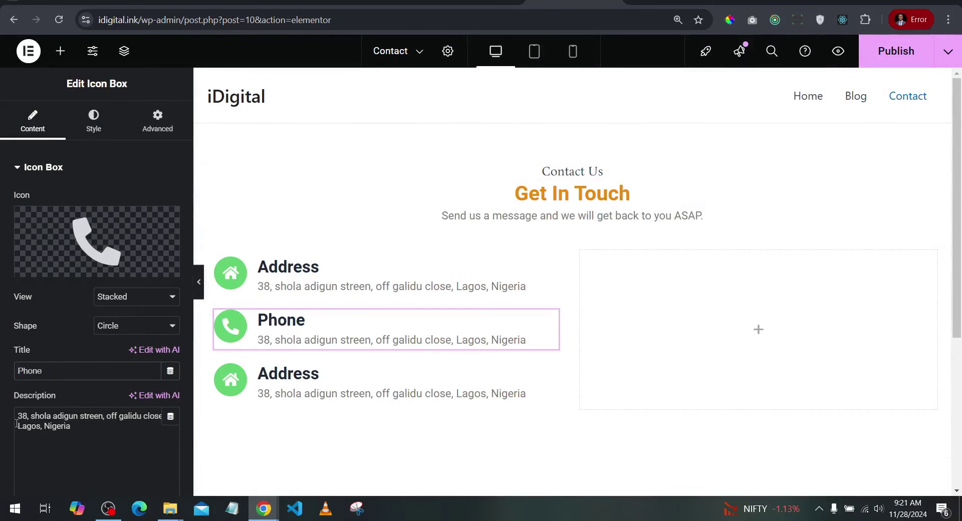
{"action": "left_click_drag", "start_coordinate": [89, 430], "coordinate": [1, 417]}
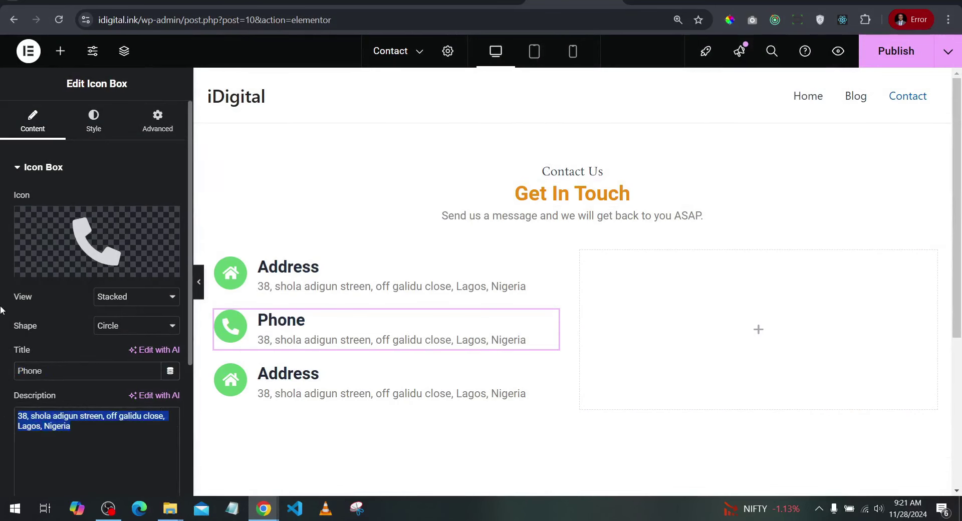
{"action": "key", "text": "BackSpace"}
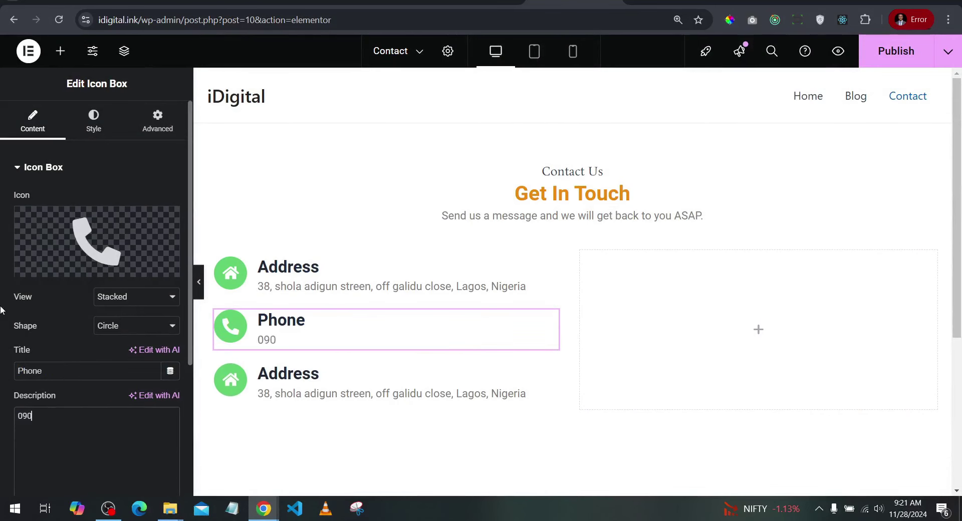
{"action": "left_click", "coordinate": [302, 393]}
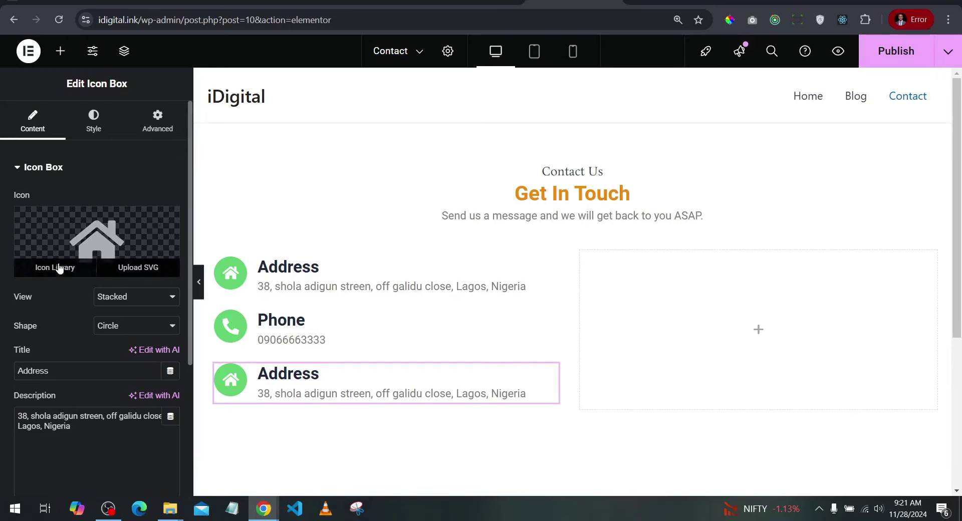
Step: Give the third box the Envelope icon from the Icon Library
{"action": "left_click", "coordinate": [58, 267]}
{"action": "left_click", "coordinate": [399, 98]}
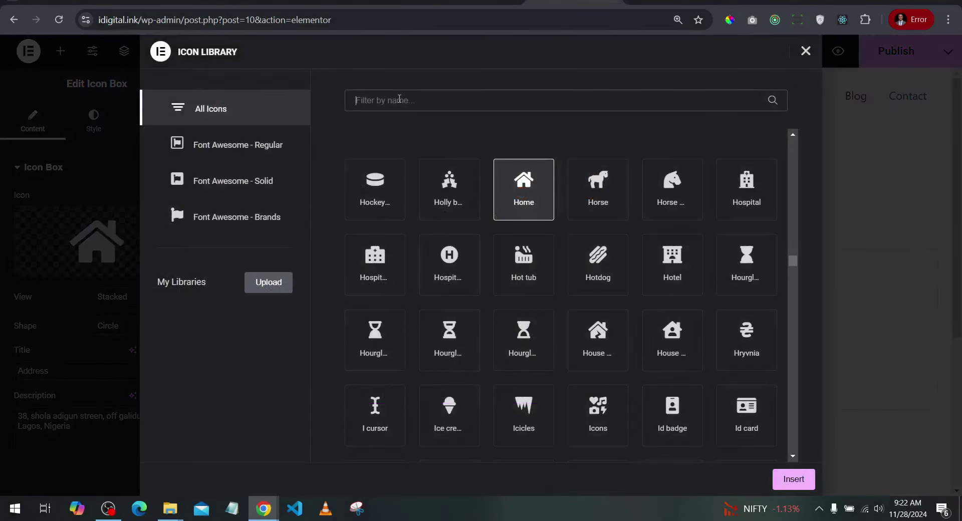
{"action": "type", "text": "env"}
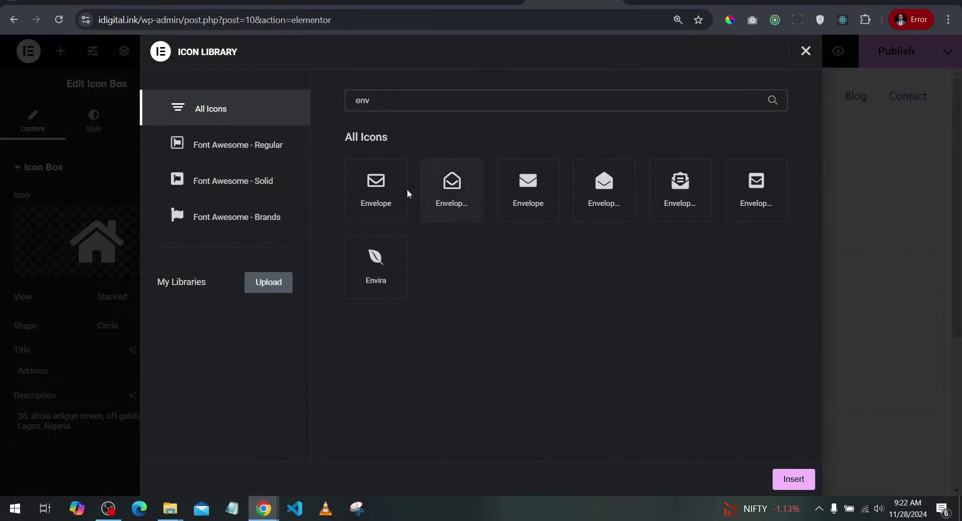
{"action": "left_click", "coordinate": [795, 478]}
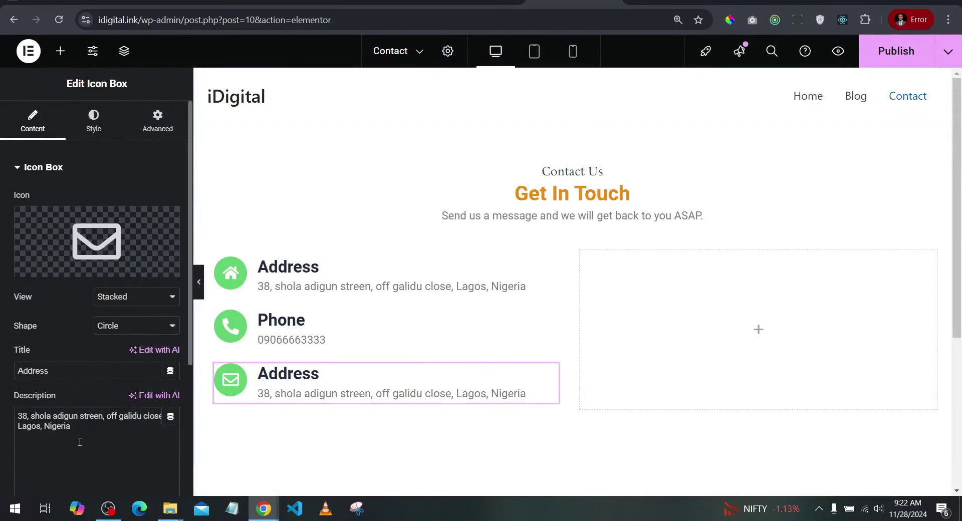
Step: Replace its description with the company email address and view the reference contact page
{"action": "left_click_drag", "start_coordinate": [75, 430], "coordinate": [2, 417]}
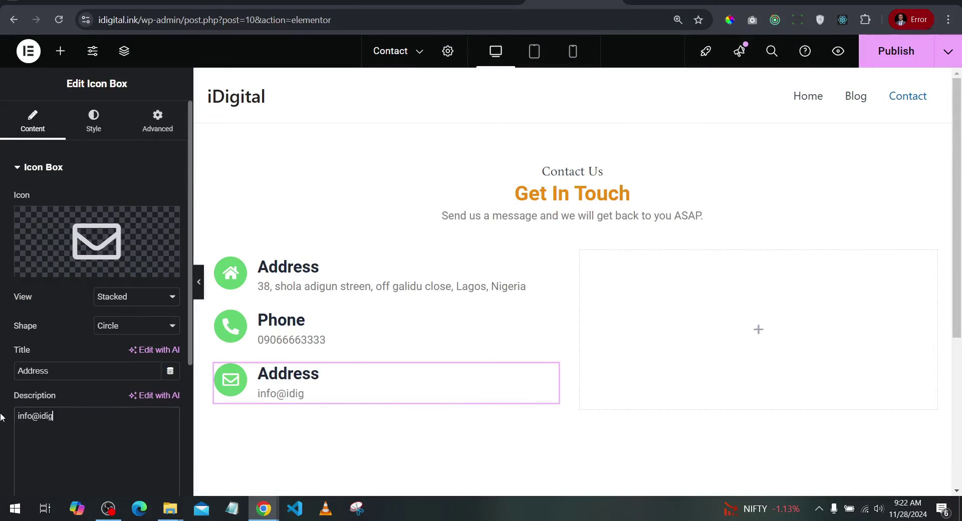
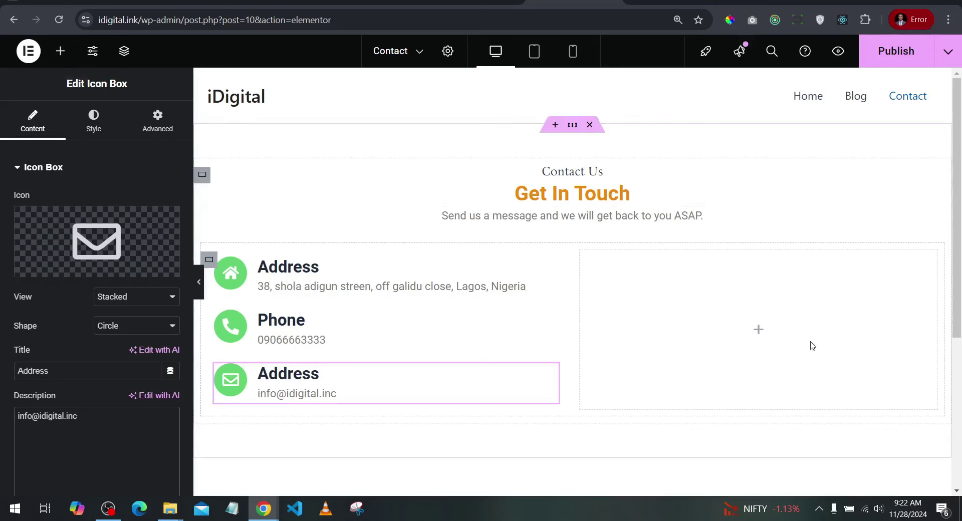
{"action": "left_click", "coordinate": [153, 6]}
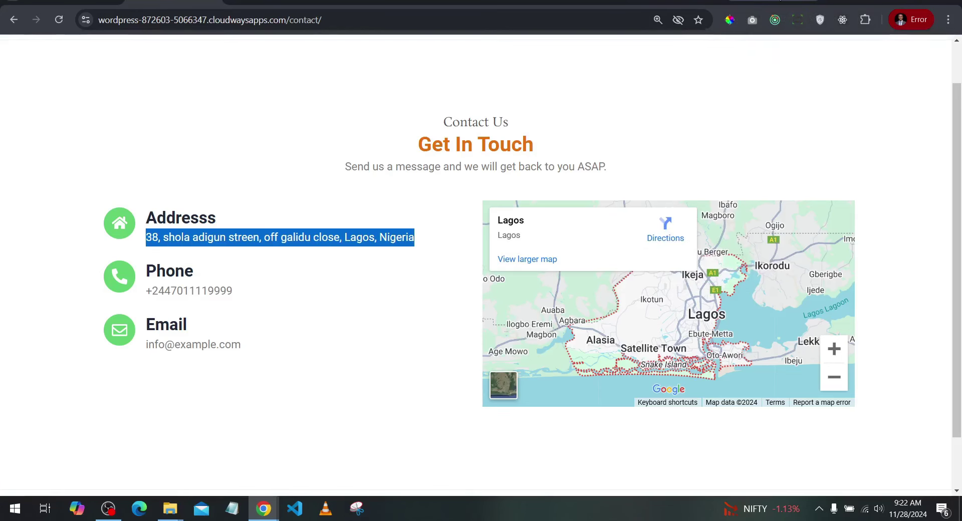
Step: Drop a Google Maps widget into the empty right column
{"action": "left_click", "coordinate": [741, 2]}
{"action": "left_click", "coordinate": [574, 2]}
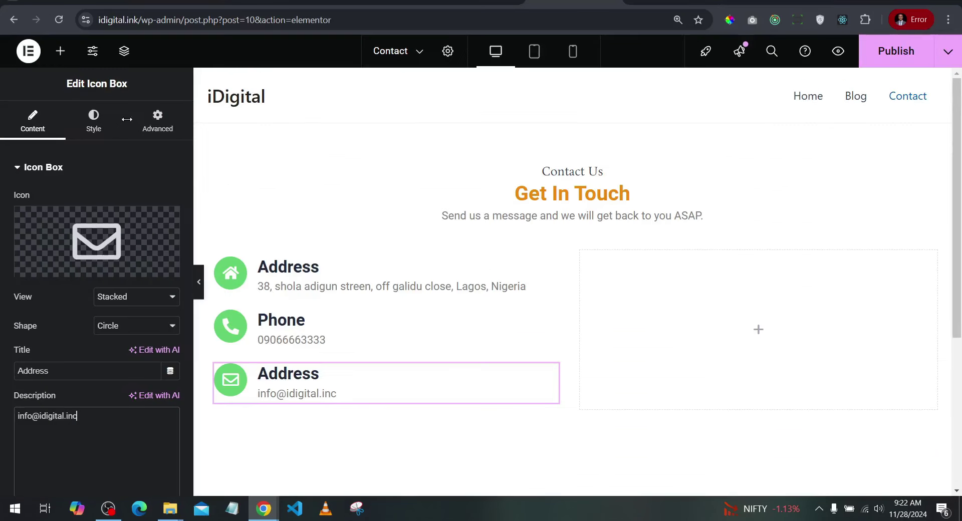
{"action": "left_click", "coordinate": [58, 52]}
{"action": "type", "text": "map"}
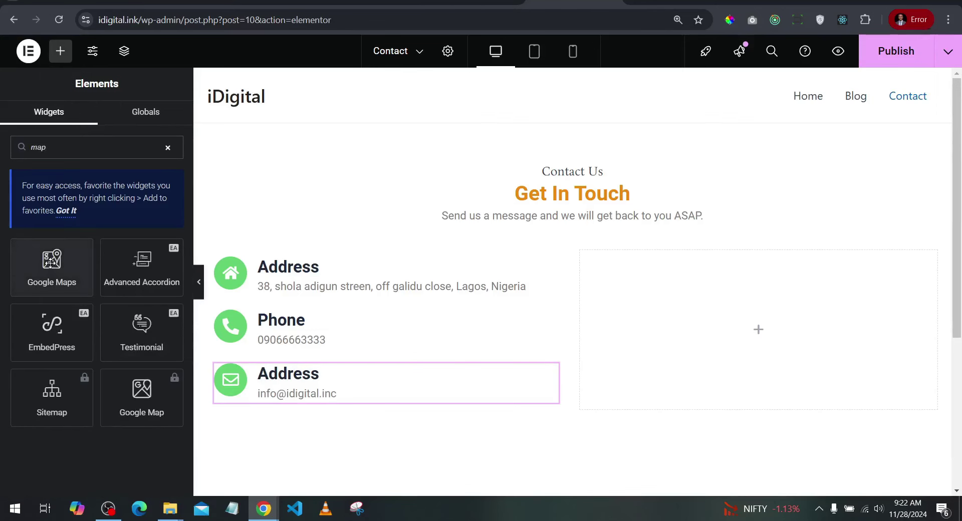
{"action": "left_click_drag", "start_coordinate": [50, 263], "coordinate": [776, 340]}
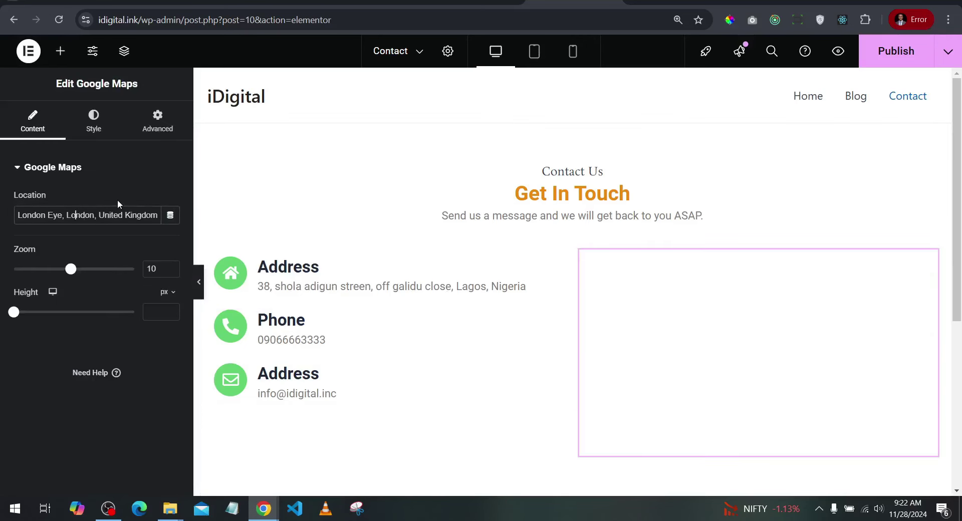
Step: Set the map location to 'Lagos, Nigeria' and publish the page
{"action": "key", "text": "ctrl+a"}
{"action": "type", "text": "L"}
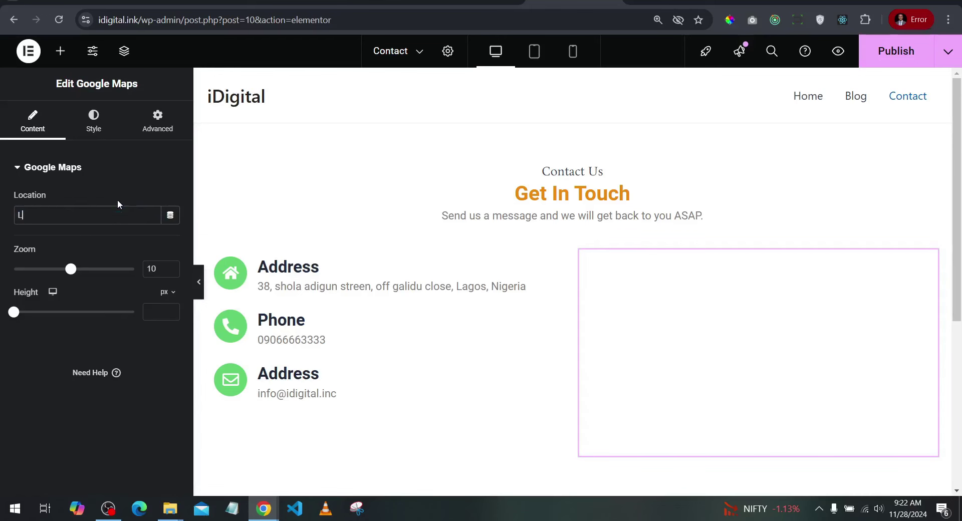
{"action": "type", "text": "agos"}
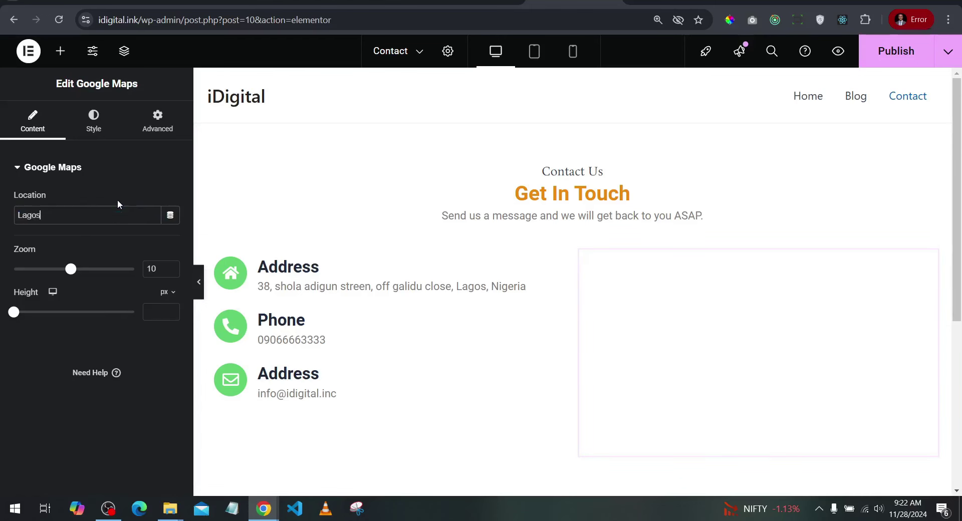
{"action": "type", "text": ", N"}
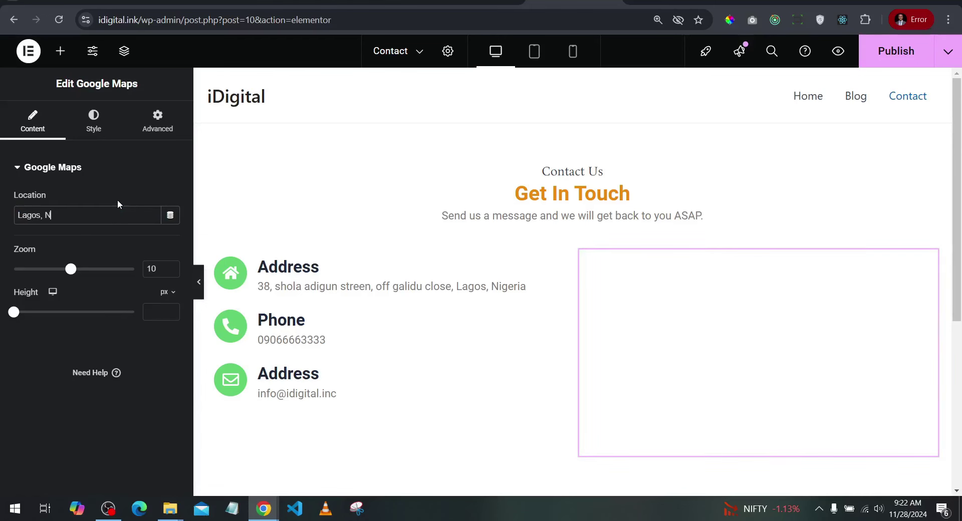
{"action": "type", "text": "igeeria"}
{"action": "key", "text": "BackSpace"}
{"action": "key", "text": "BackSpace"}
{"action": "key", "text": "BackSpace"}
{"action": "key", "text": "BackSpace"}
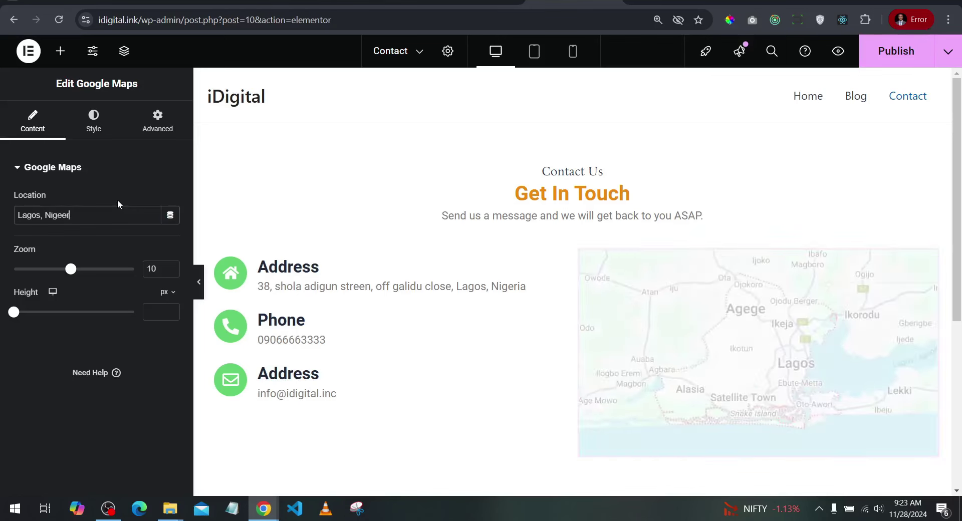
{"action": "type", "text": "ria"}
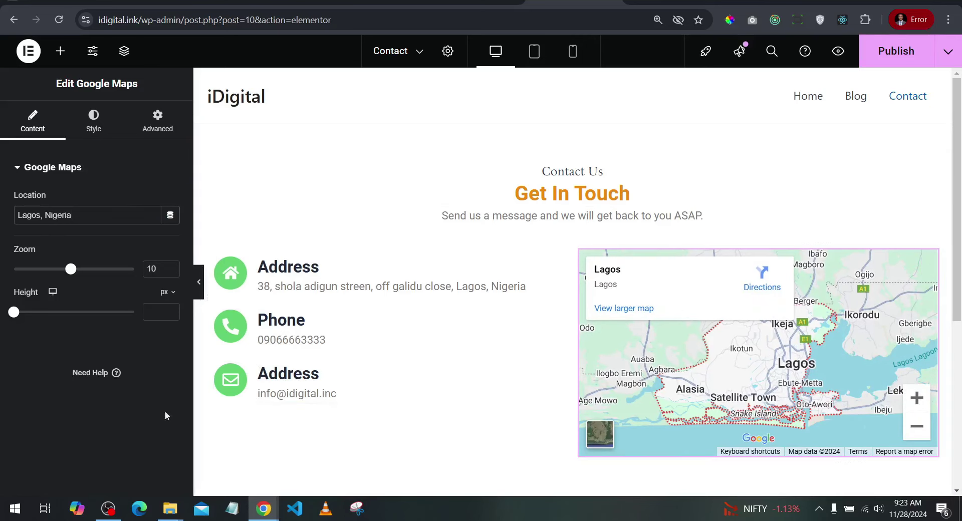
{"action": "left_click", "coordinate": [892, 55]}
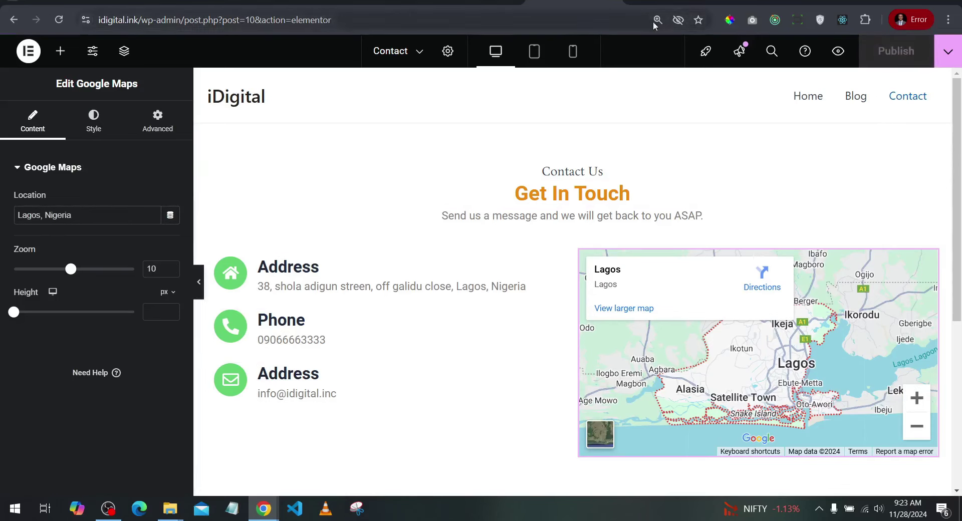
Step: Retitle the third box 'Email', publish, and open the live site's Blog page
{"action": "left_click", "coordinate": [746, 3]}
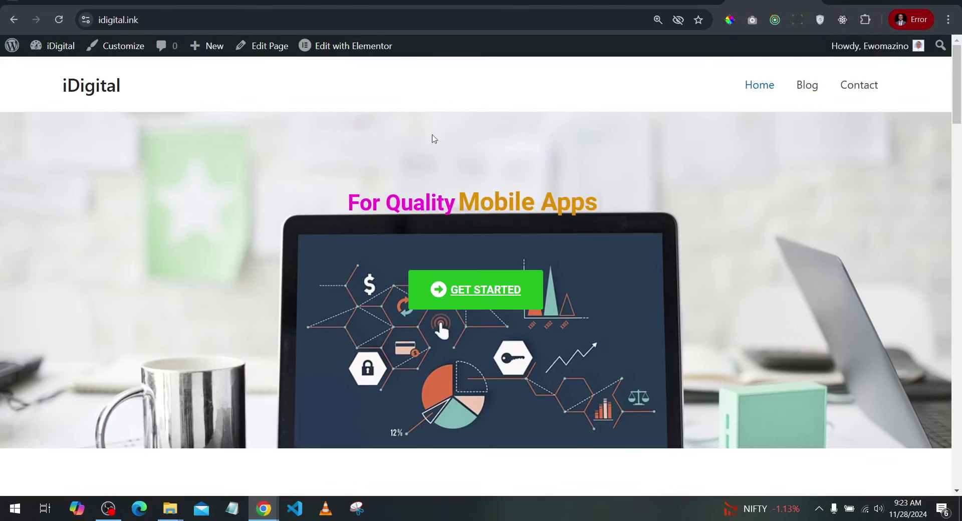
{"action": "left_click", "coordinate": [858, 90]}
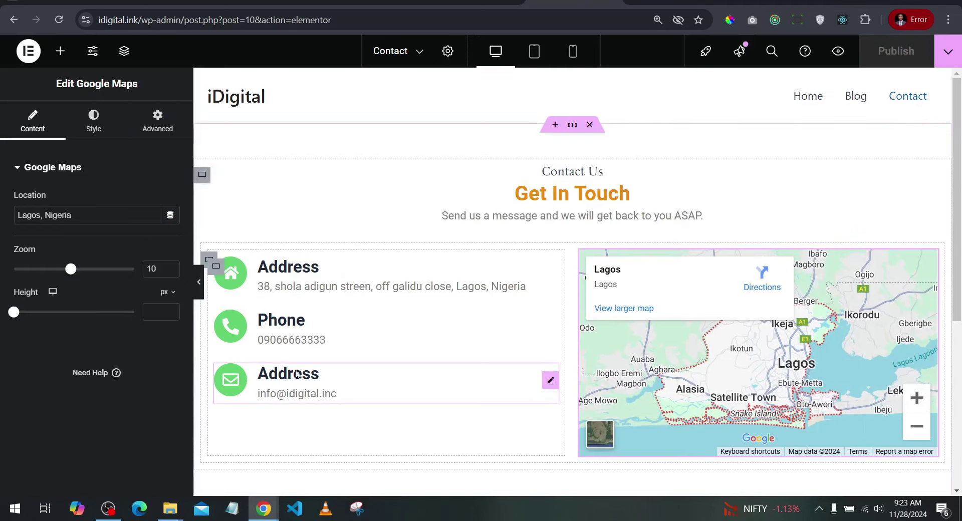
{"action": "left_click", "coordinate": [315, 373]}
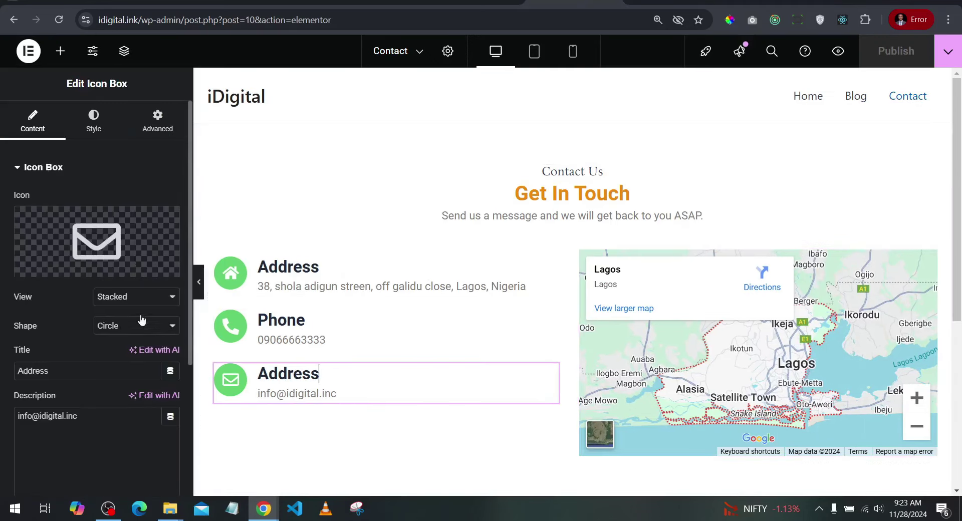
{"action": "left_click_drag", "start_coordinate": [47, 373], "coordinate": [1, 369]}
{"action": "type", "text": "Email"}
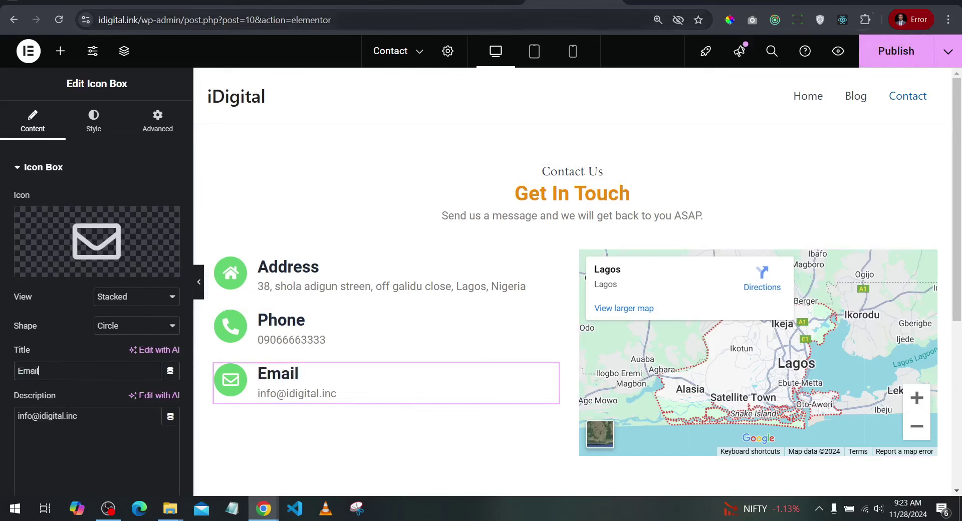
{"action": "left_click", "coordinate": [896, 50]}
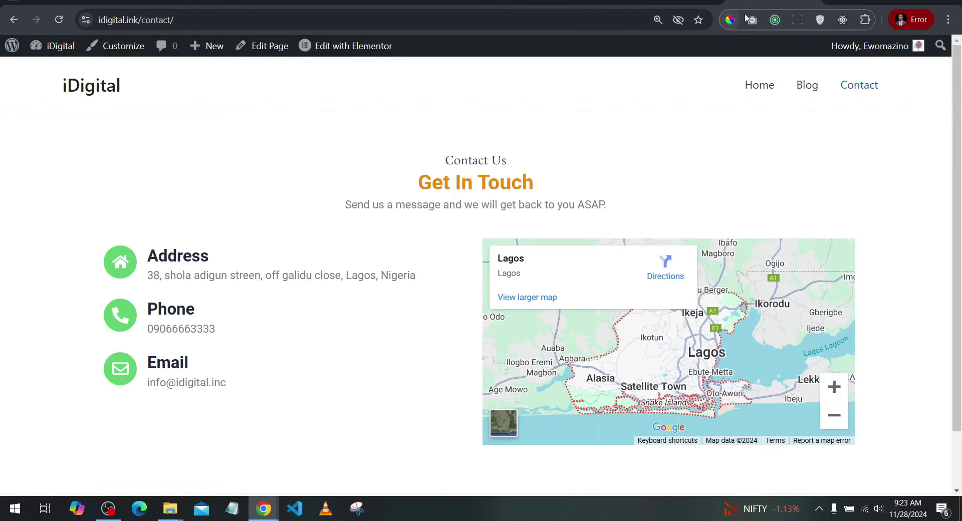
{"action": "left_click", "coordinate": [808, 87]}
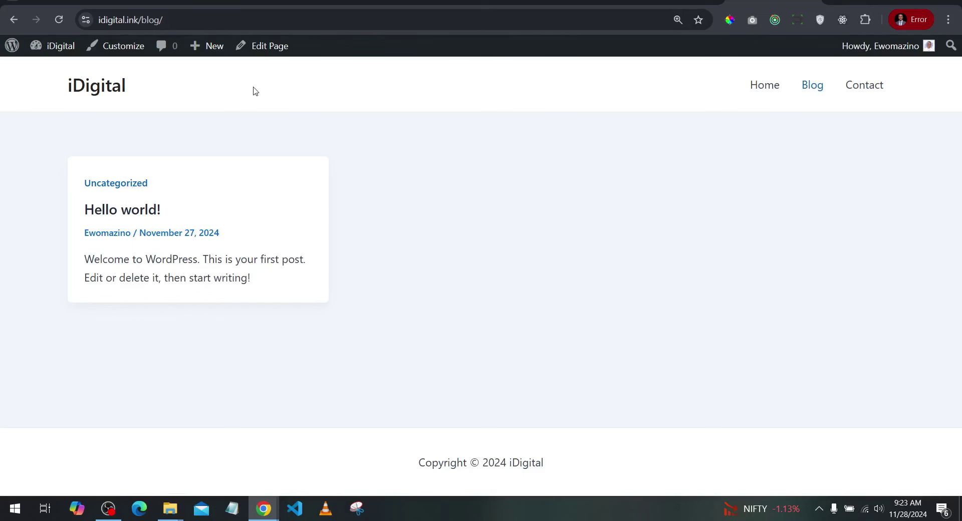
Step: Look at the E-commerce post on the reference site's Blog page
{"action": "left_click", "coordinate": [159, 7]}
{"action": "left_click", "coordinate": [732, 150]}
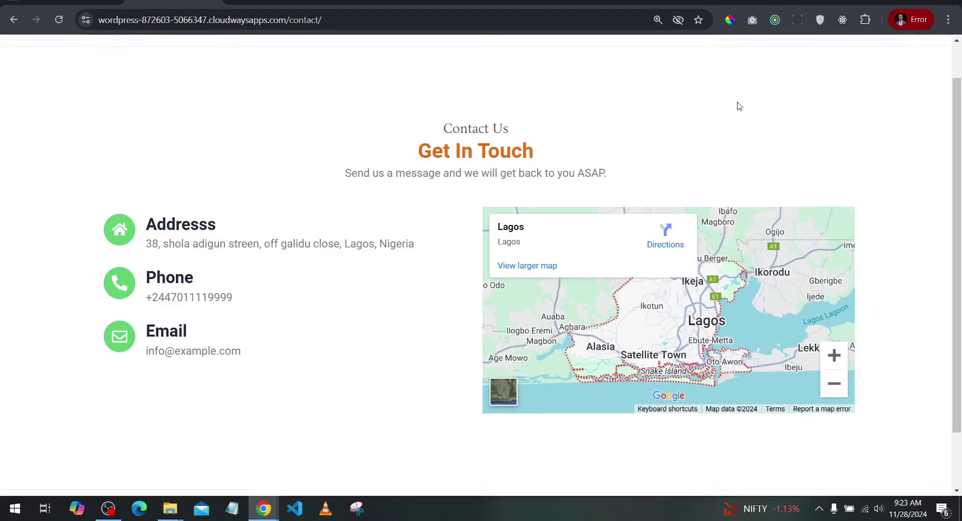
{"action": "scroll", "coordinate": [737, 103], "scroll_direction": "up", "scroll_amount": 1}
{"action": "left_click", "coordinate": [803, 63]}
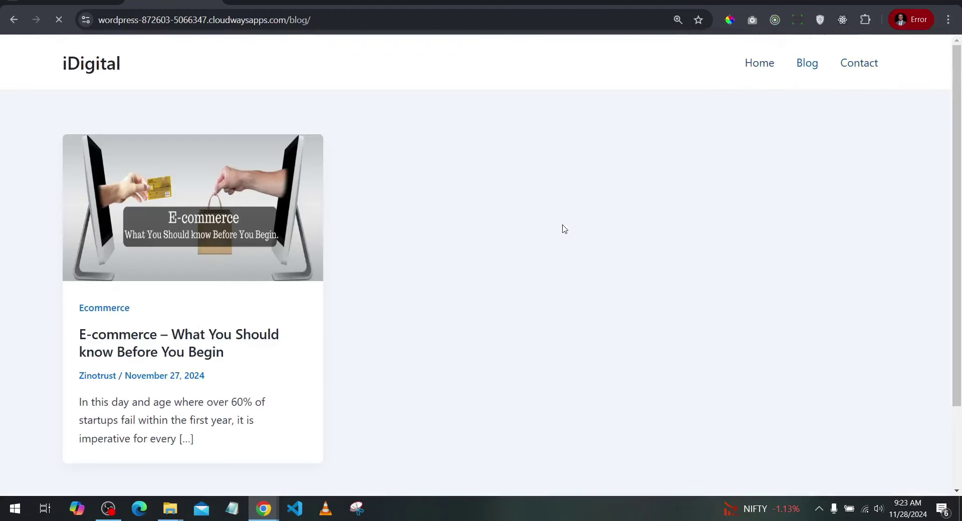
{"action": "left_click", "coordinate": [212, 178]}
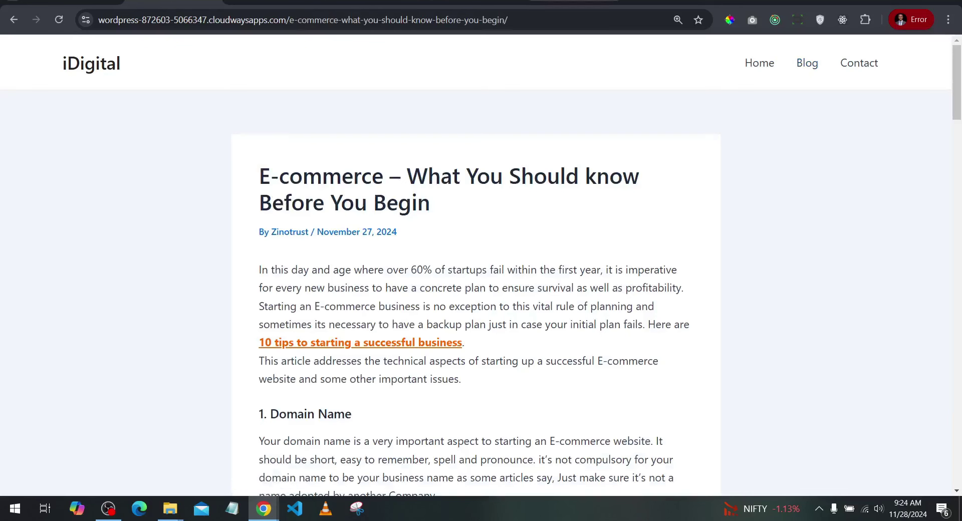
Step: From Posts > All Posts, open a blank Add New Post editor
{"action": "left_click", "coordinate": [473, 1]}
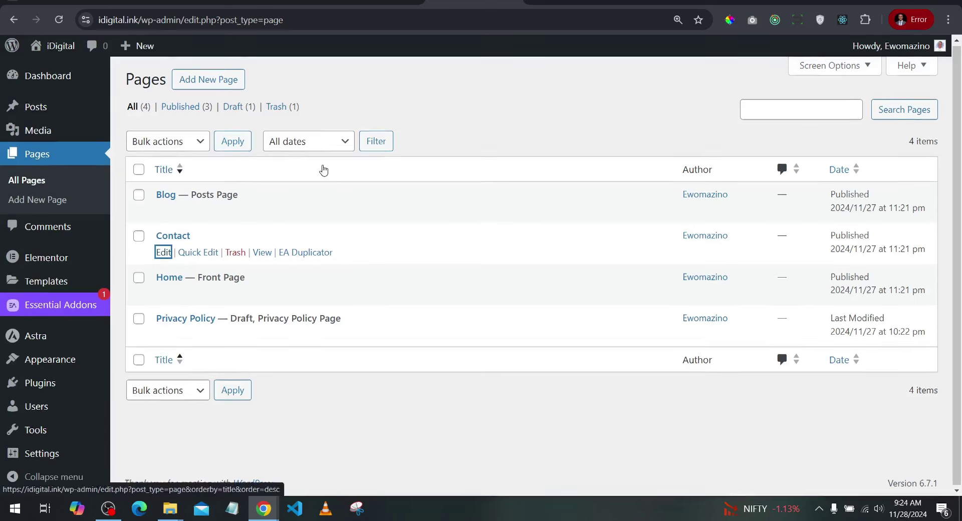
{"action": "scroll", "coordinate": [321, 165], "scroll_direction": "up", "scroll_amount": 1}
{"action": "left_click", "coordinate": [260, 148]}
{"action": "mouse_move", "coordinate": [35, 108]}
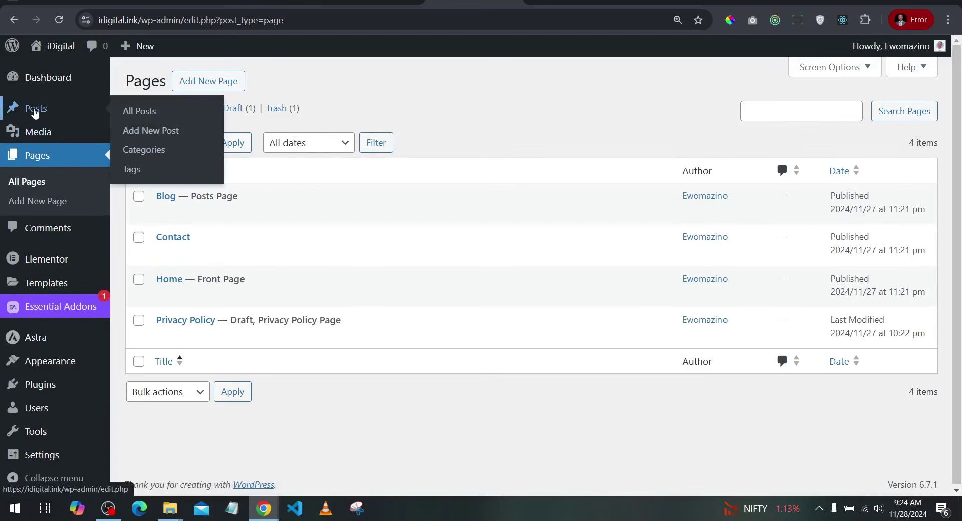
{"action": "left_click", "coordinate": [146, 115]}
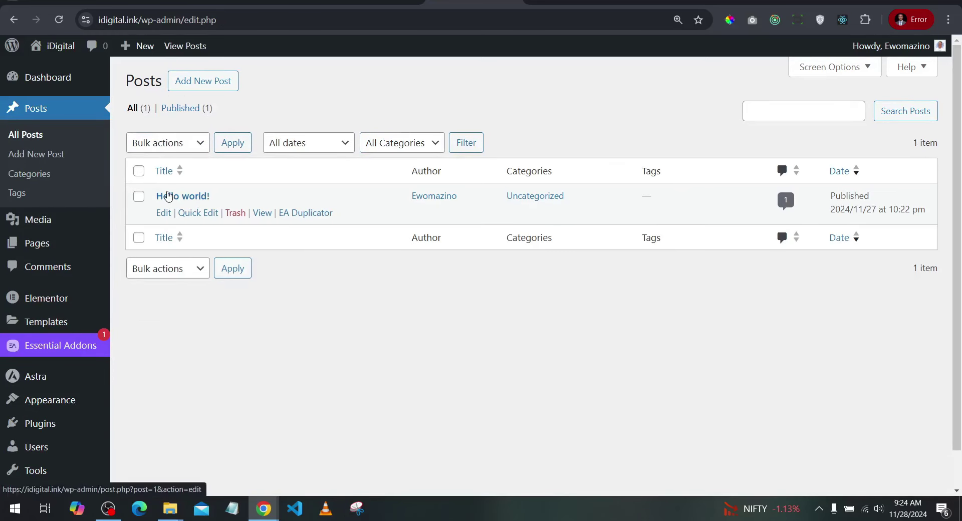
{"action": "left_click", "coordinate": [198, 89]}
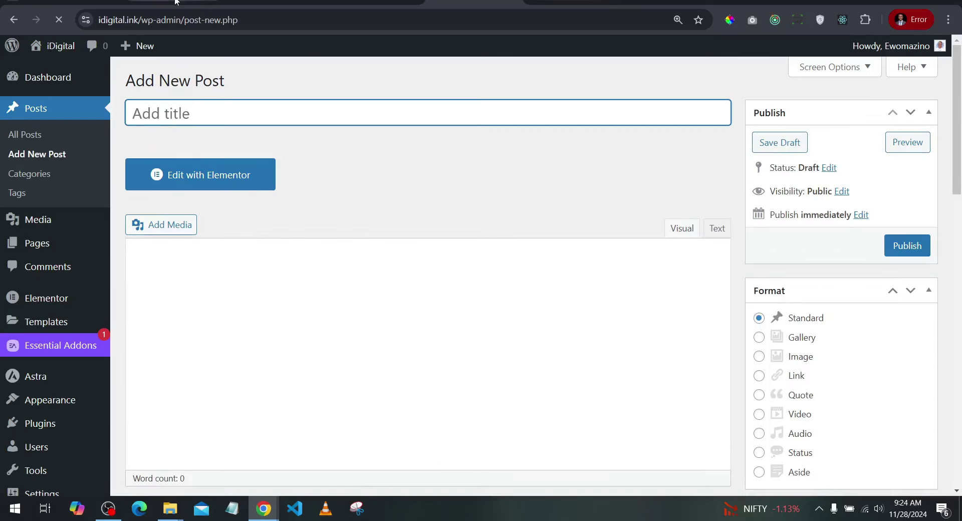
Step: Copy the published article's title into the new post's title field
{"action": "left_click", "coordinate": [175, 2]}
{"action": "left_click_drag", "start_coordinate": [428, 211], "coordinate": [263, 176]}
{"action": "key", "text": "ctrl+c"}
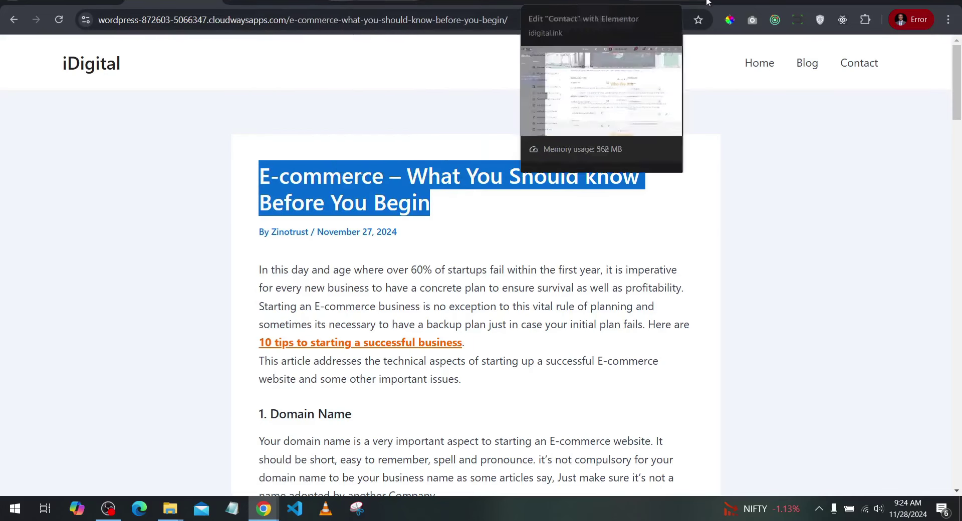
{"action": "left_click", "coordinate": [485, 1]}
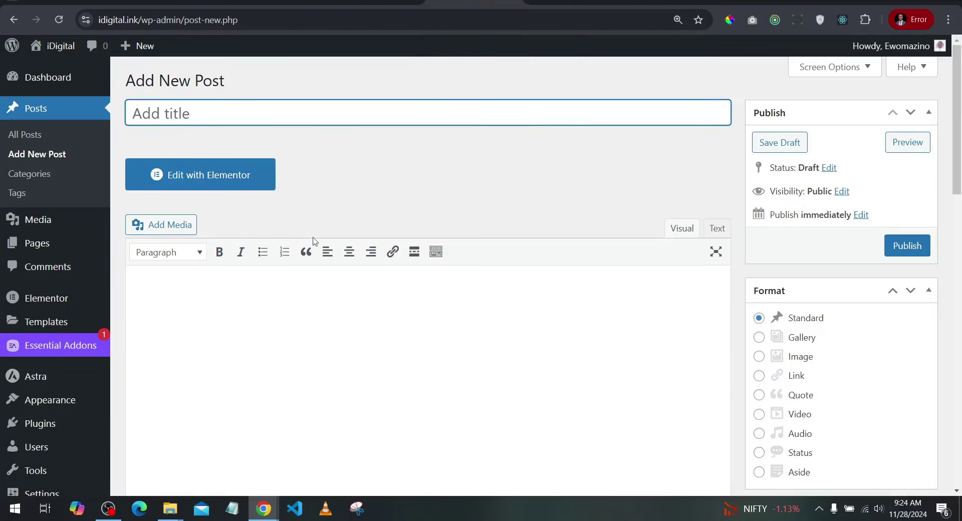
{"action": "key", "text": "ctrl+v"}
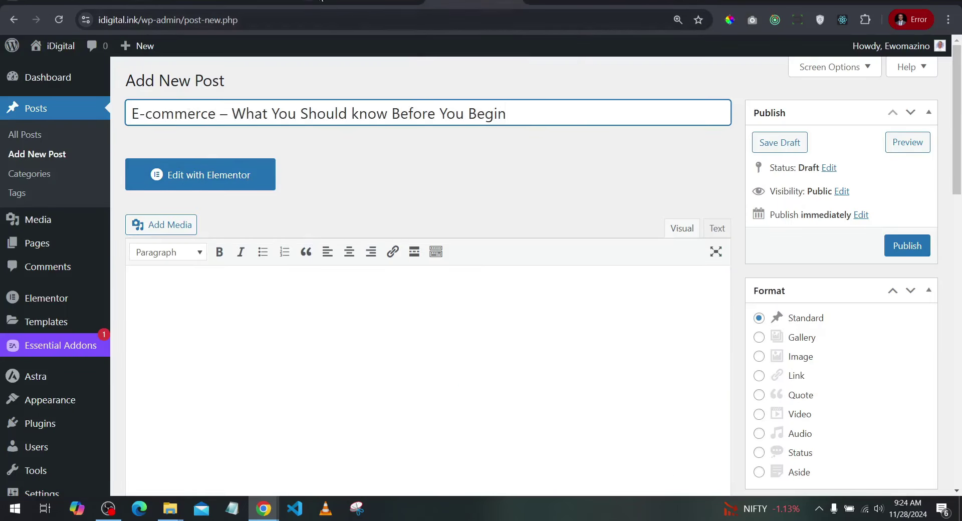
Step: Copy the published article's body text, starting from the first paragraph, for the post body
{"action": "key", "text": "ctrl+Tab"}
{"action": "left_click_drag", "start_coordinate": [252, 273], "coordinate": [707, 277]}
{"action": "key", "text": "ctrl+c"}
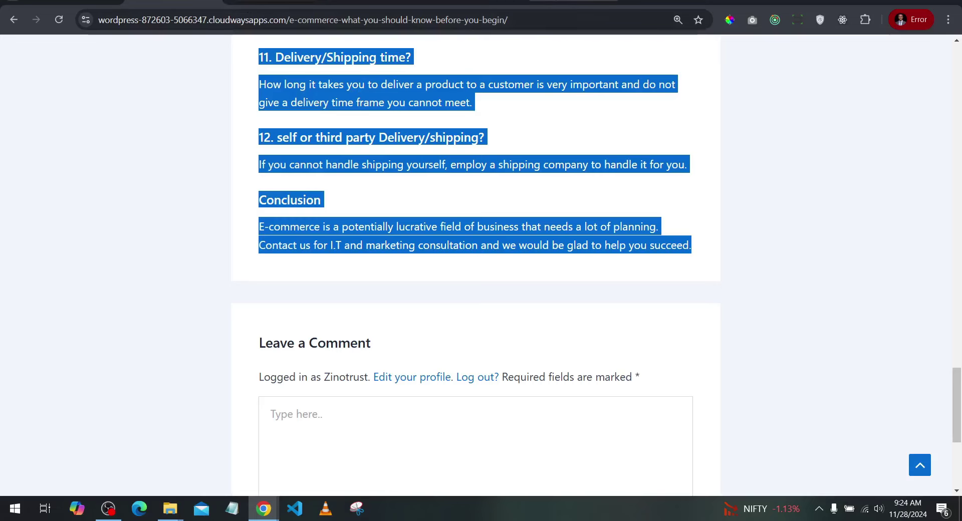
{"action": "left_click", "coordinate": [473, 1]}
{"action": "left_click", "coordinate": [258, 331]}
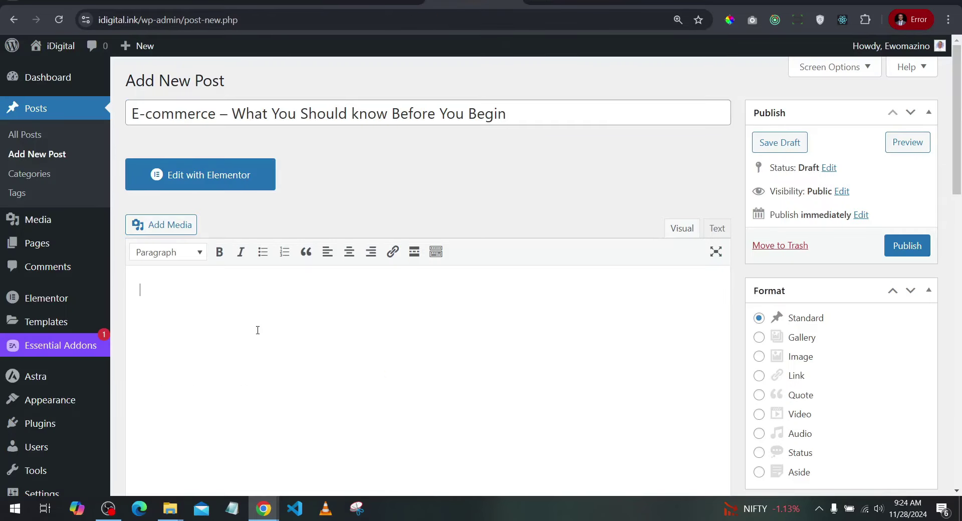
Step: Paste the copied e-commerce article text into the post body
{"action": "key", "text": "ctrl+v"}
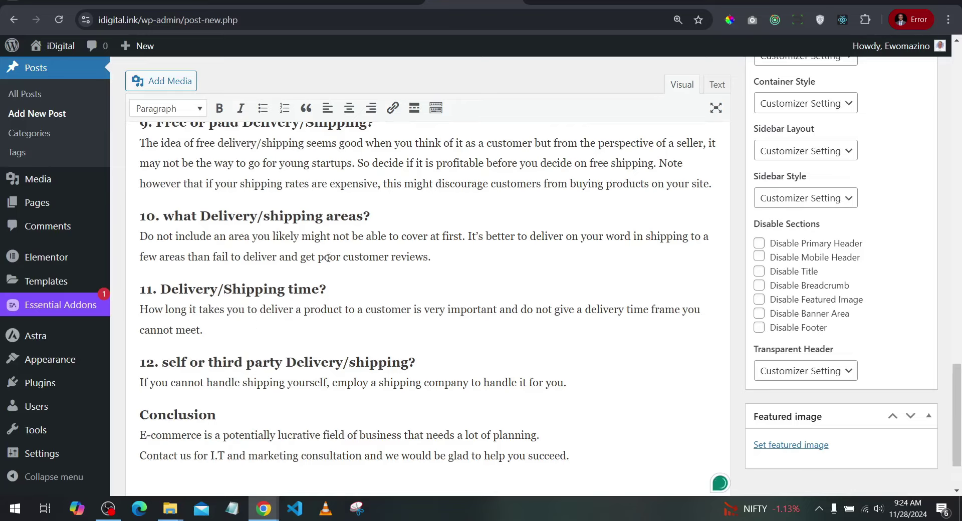
{"action": "scroll", "coordinate": [327, 257], "scroll_direction": "up", "scroll_amount": 20}
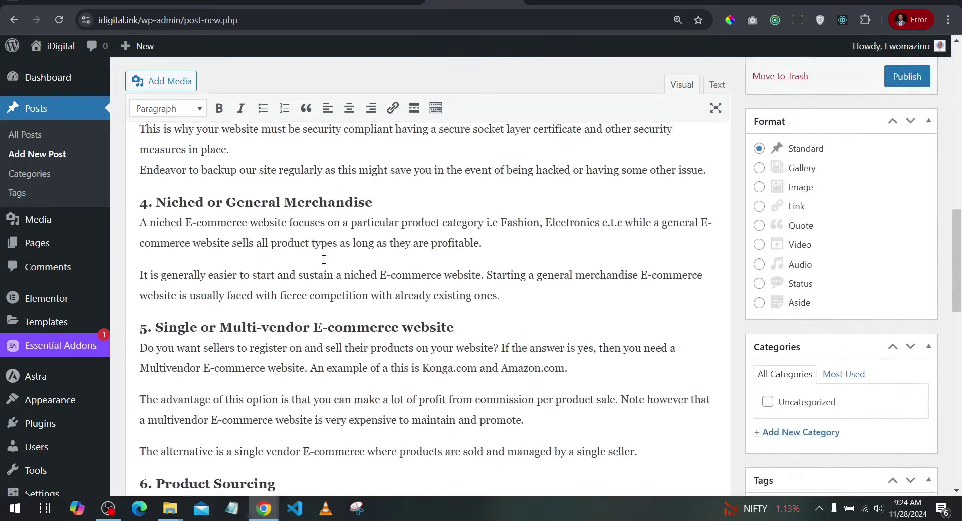
{"action": "scroll", "coordinate": [324, 260], "scroll_direction": "up", "scroll_amount": 15}
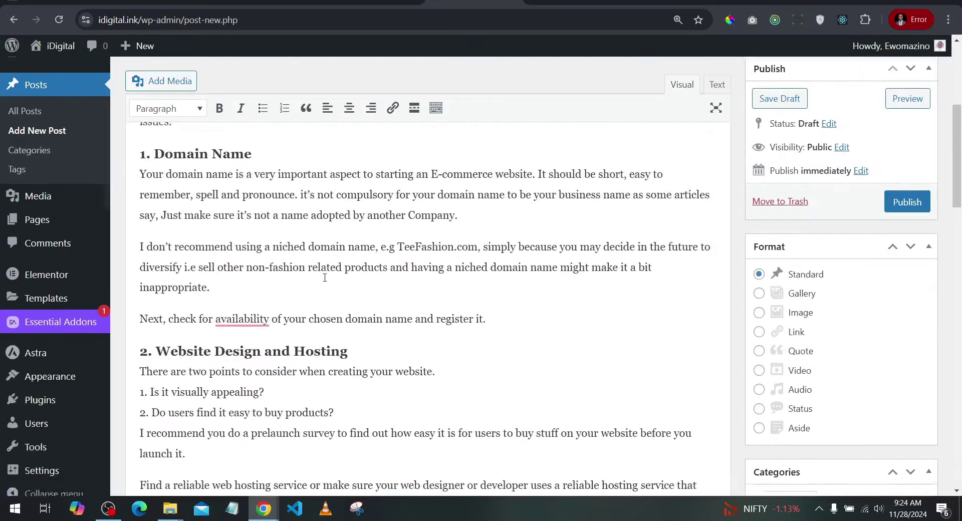
{"action": "scroll", "coordinate": [325, 277], "scroll_direction": "up", "scroll_amount": 8}
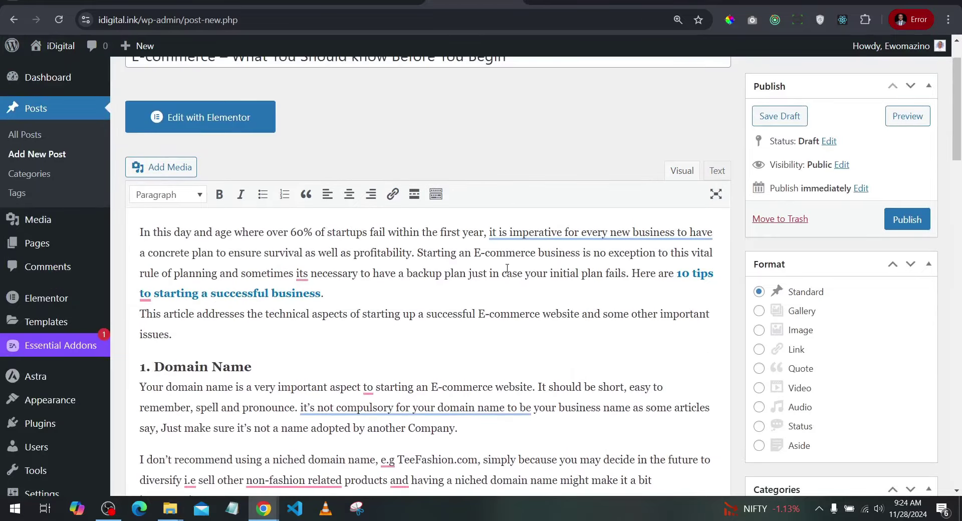
Step: Delete the intro's 'Here are 10 tips to starting a successful business' link sentence
{"action": "left_click_drag", "start_coordinate": [339, 293], "coordinate": [630, 274]}
{"action": "left_click", "coordinate": [629, 290]}
{"action": "key", "text": "BackSpace"}
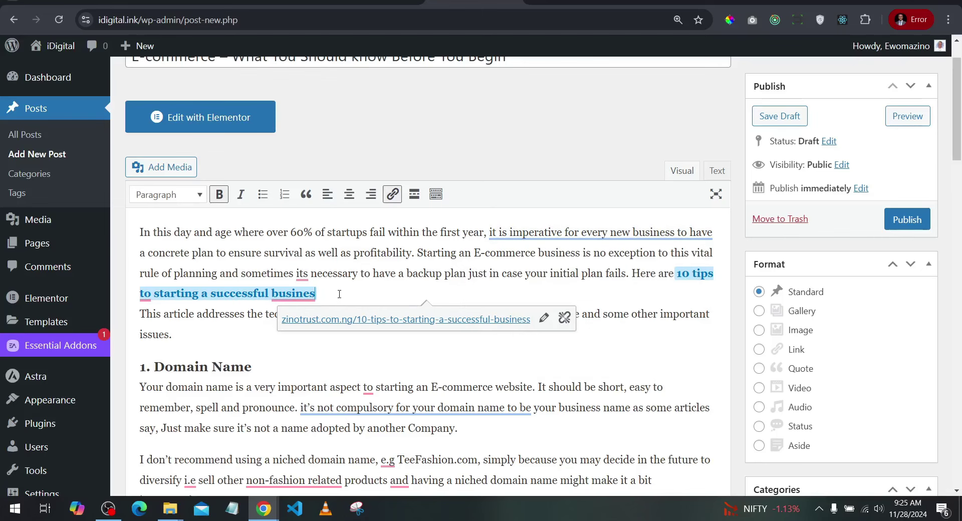
{"action": "left_click", "coordinate": [654, 273], "text": "shift"}
{"action": "left_click", "coordinate": [633, 273], "text": "shift"}
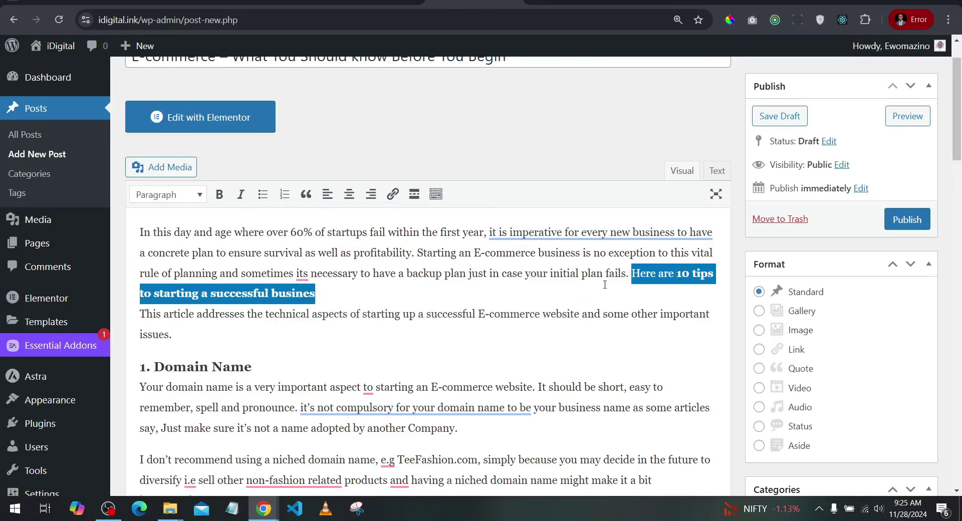
{"action": "key", "text": "BackSpace"}
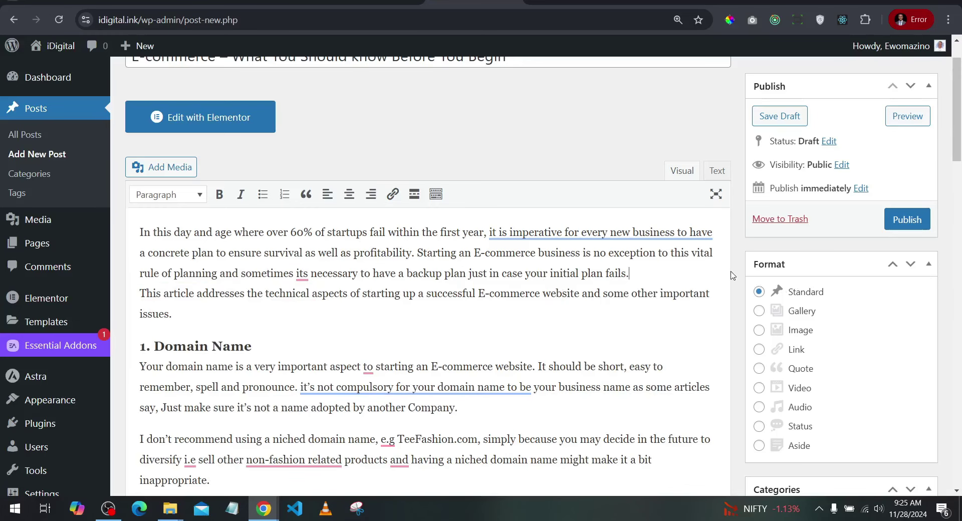
{"action": "scroll", "coordinate": [731, 275], "scroll_direction": "up", "scroll_amount": 2}
{"action": "scroll", "coordinate": [730, 275], "scroll_direction": "down", "scroll_amount": 5}
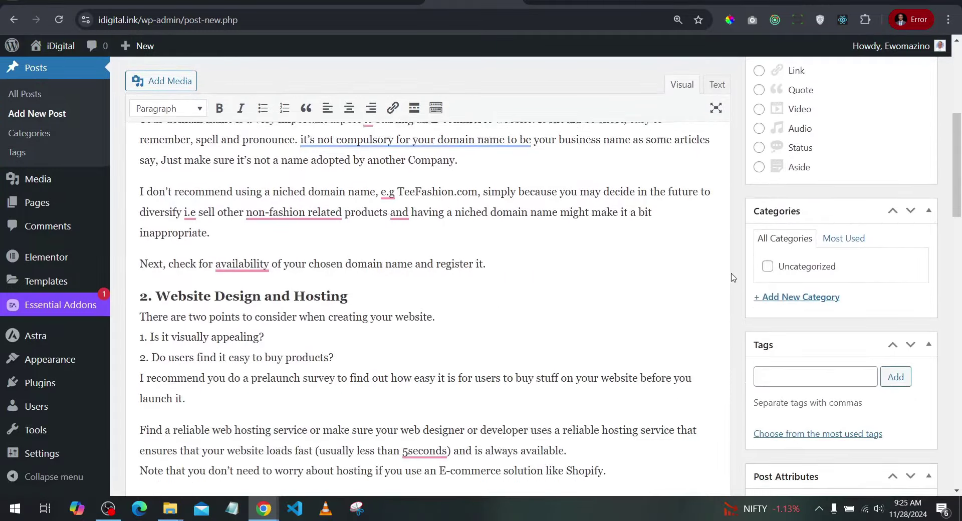
Step: Add a new 'Ecommerce' category and tick it for this post
{"action": "left_click", "coordinate": [802, 295]}
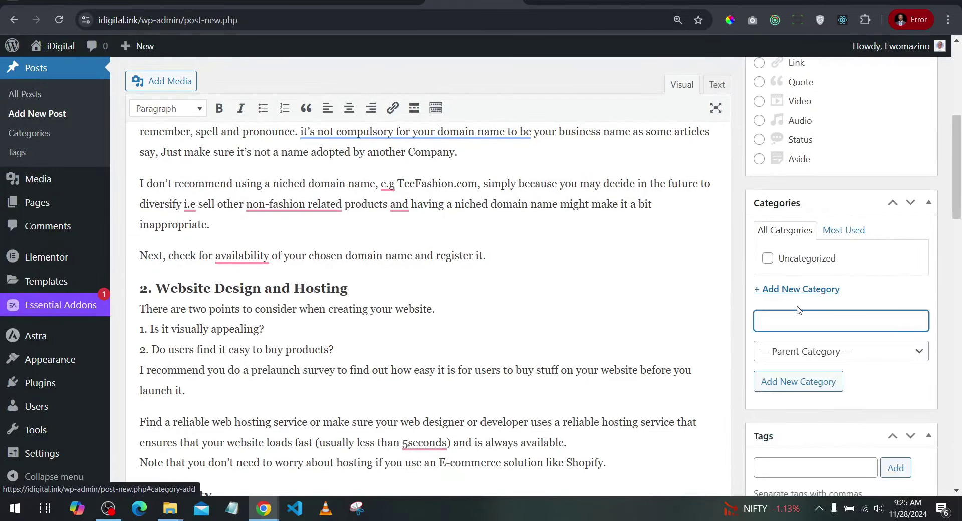
{"action": "type", "text": "e"}
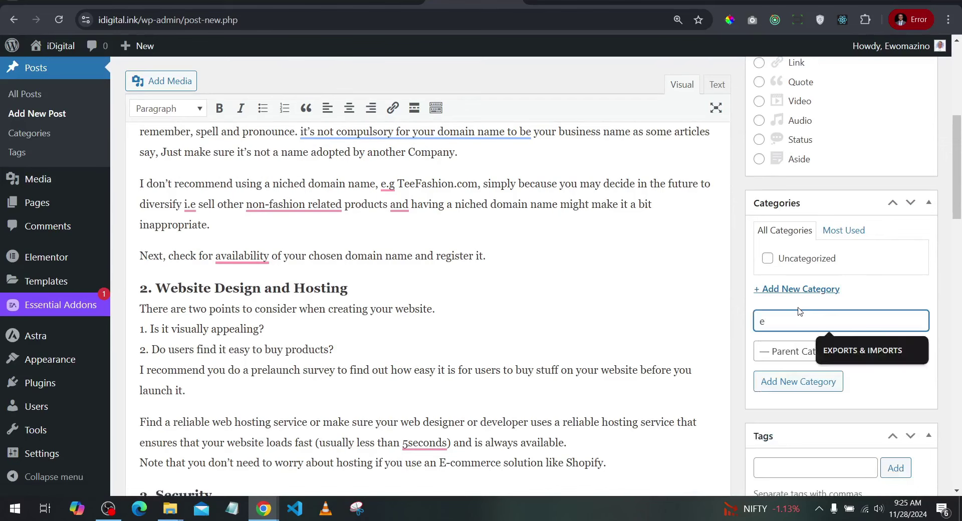
{"action": "key", "text": "BackSpace"}
{"action": "type", "text": "Ecommerce"}
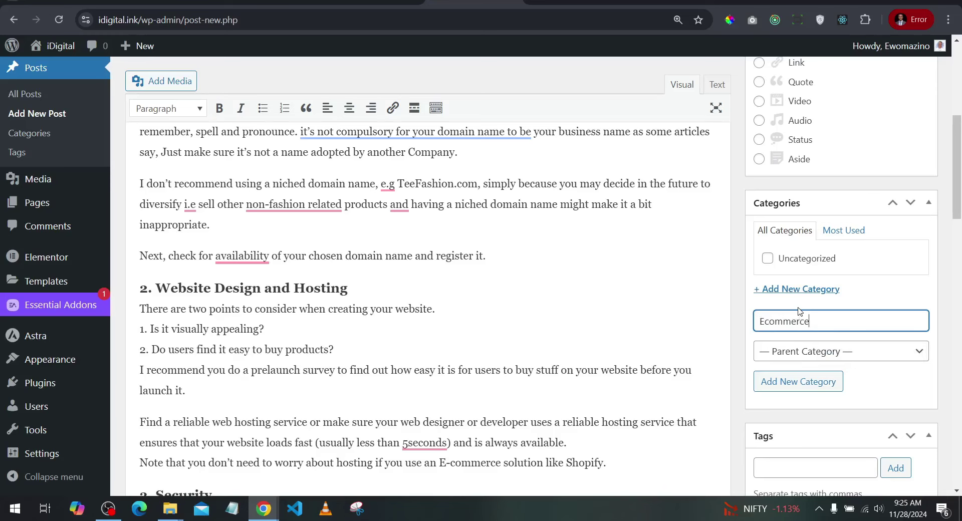
{"action": "left_click", "coordinate": [794, 381]}
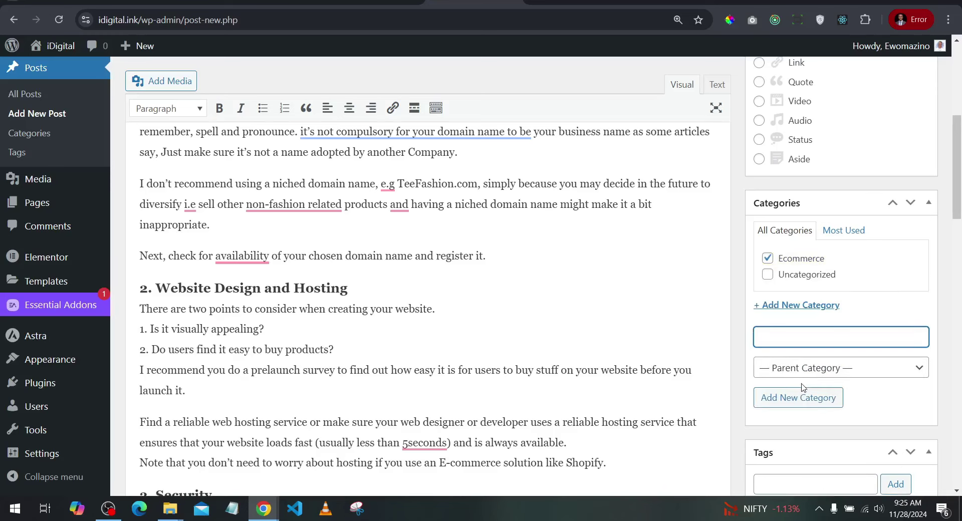
{"action": "scroll", "coordinate": [811, 315], "scroll_direction": "down", "scroll_amount": 7}
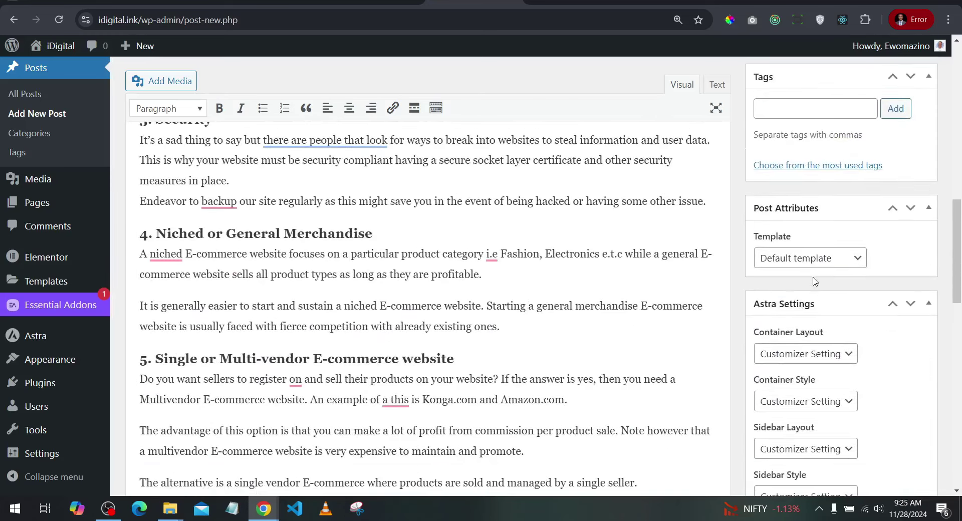
{"action": "scroll", "coordinate": [808, 273], "scroll_direction": "down", "scroll_amount": 8}
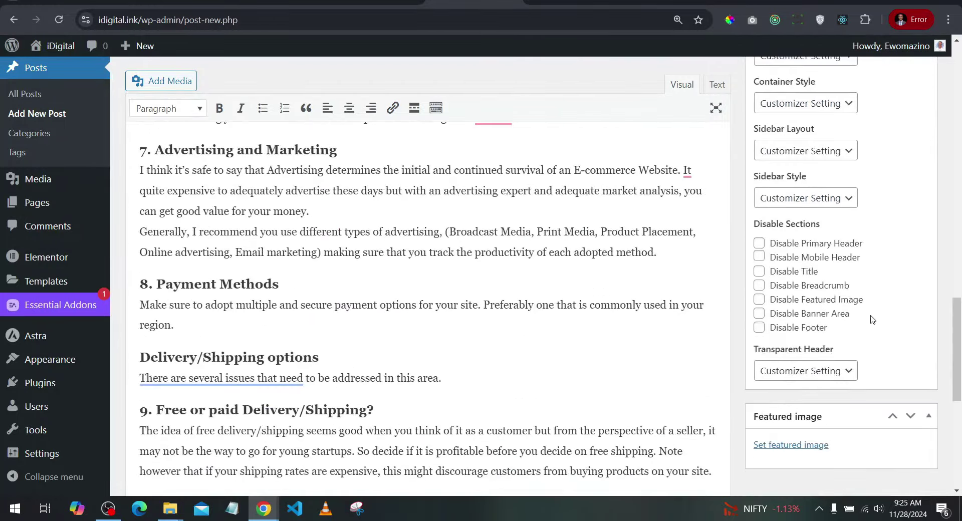
Step: Upload 'E-commerce—What-You-Should-know-Before-You-Begin.png' from the iDigital folder as the featured image
{"action": "left_click", "coordinate": [784, 446]}
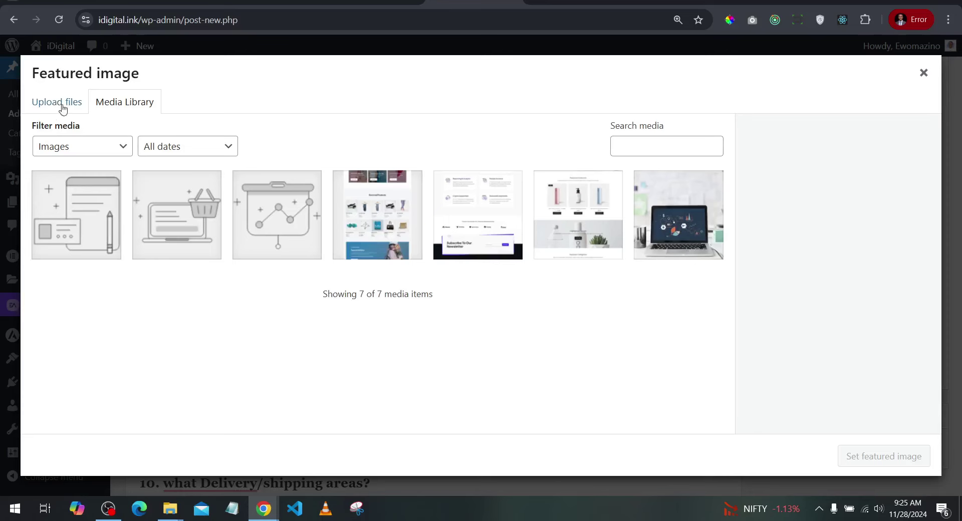
{"action": "left_click", "coordinate": [59, 103]}
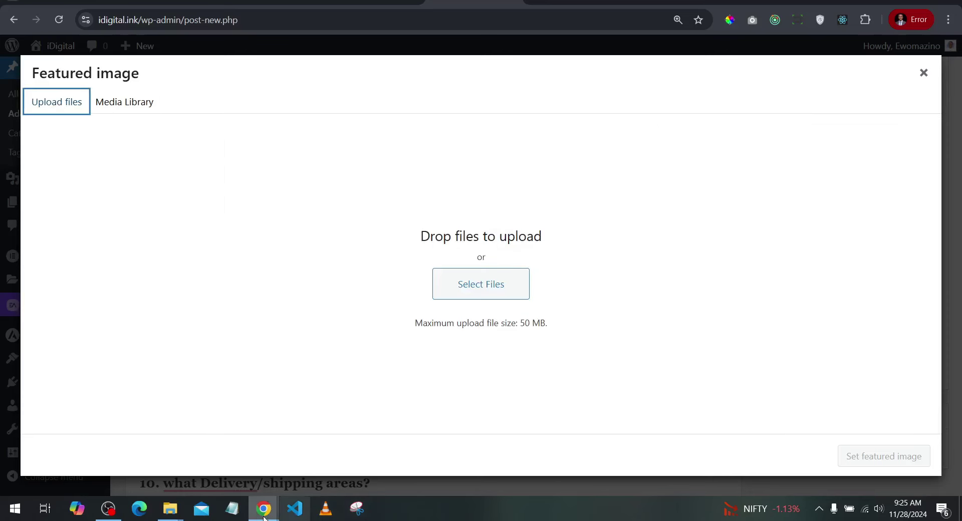
{"action": "left_click", "coordinate": [166, 513]}
{"action": "left_click", "coordinate": [215, 449]}
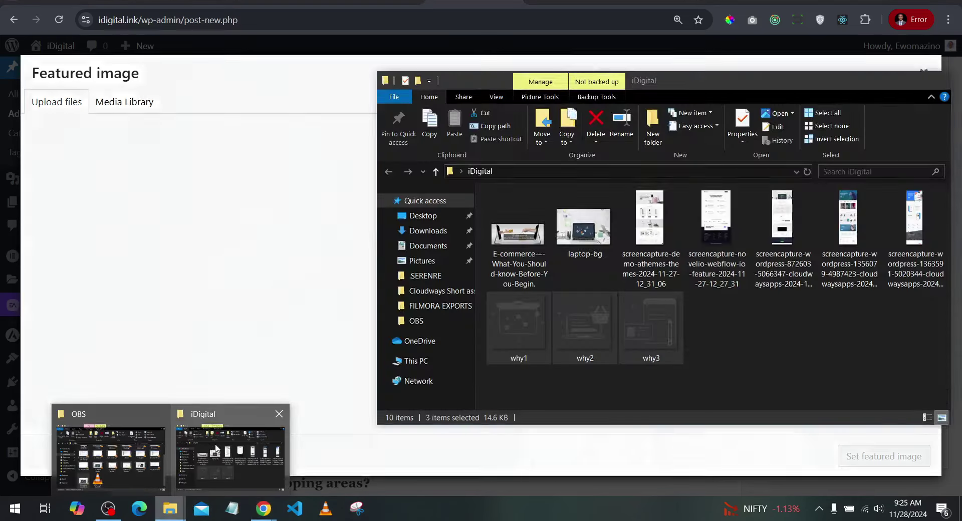
{"action": "left_click_drag", "start_coordinate": [516, 241], "coordinate": [252, 238]}
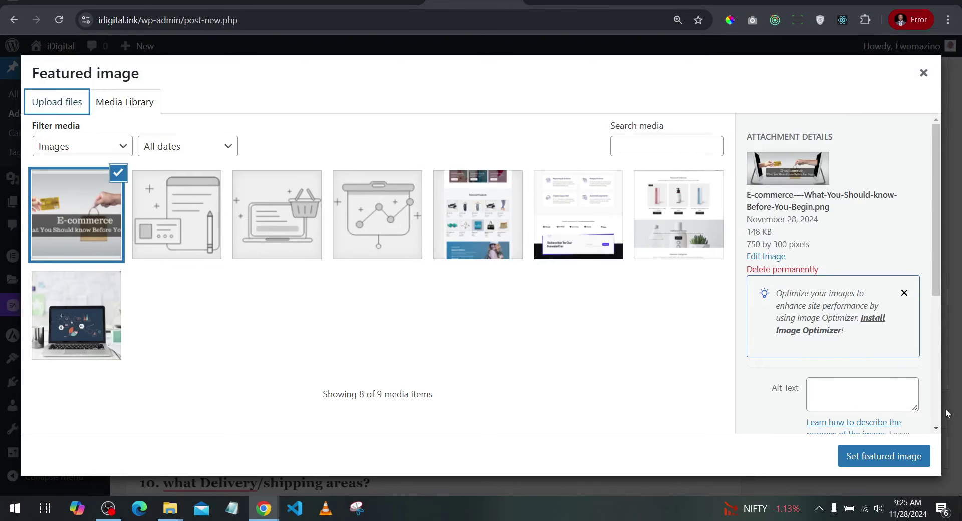
{"action": "left_click", "coordinate": [884, 458]}
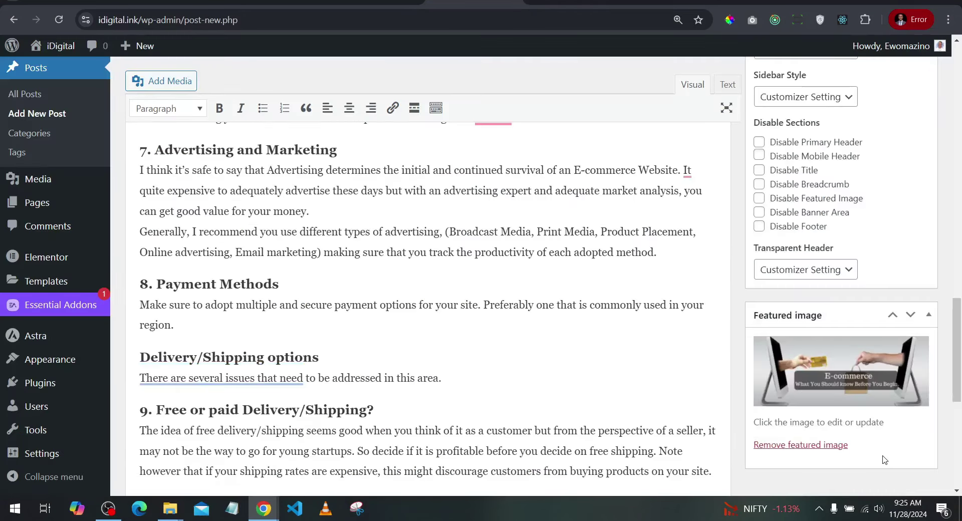
{"action": "scroll", "coordinate": [718, 214], "scroll_direction": "down", "scroll_amount": 2}
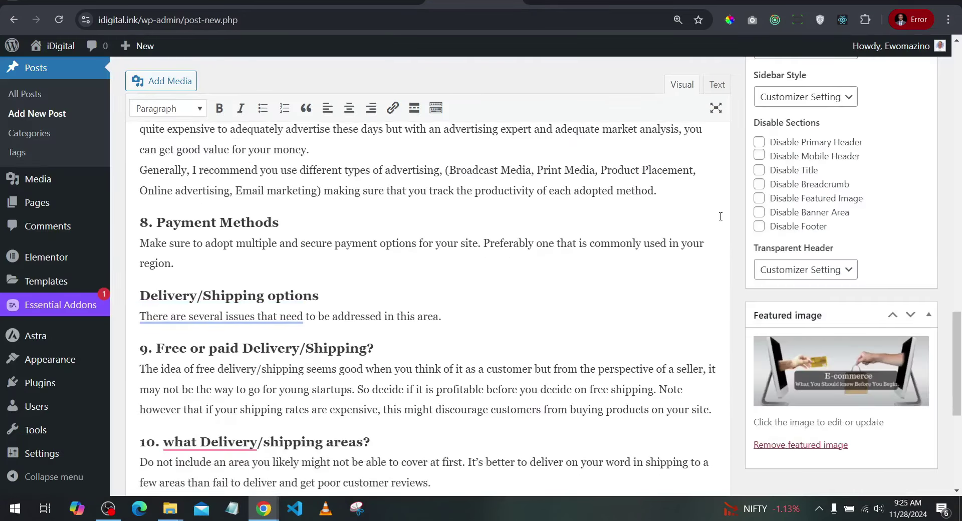
{"action": "scroll", "coordinate": [742, 196], "scroll_direction": "up", "scroll_amount": 15}
{"action": "scroll", "coordinate": [761, 175], "scroll_direction": "up", "scroll_amount": 10}
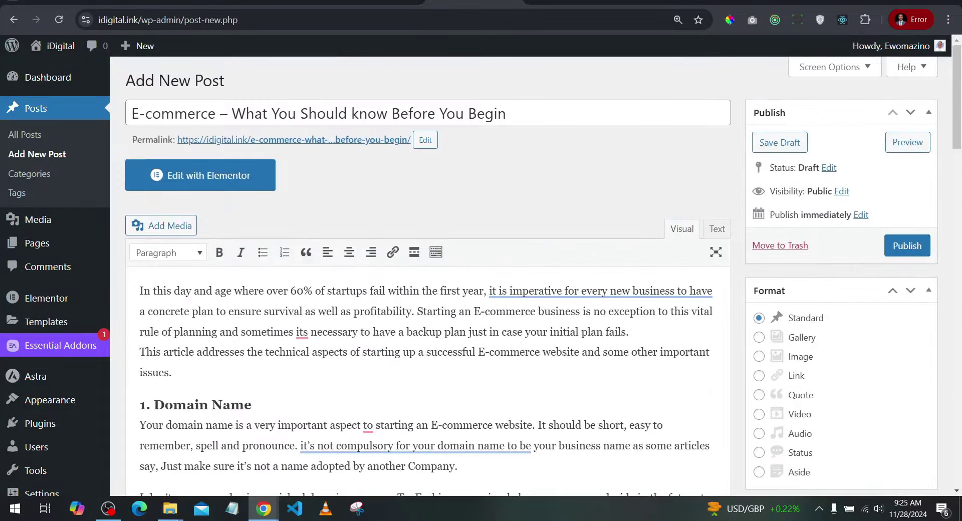
Step: Publish the post and reload the live blog page to show it
{"action": "left_click", "coordinate": [908, 246]}
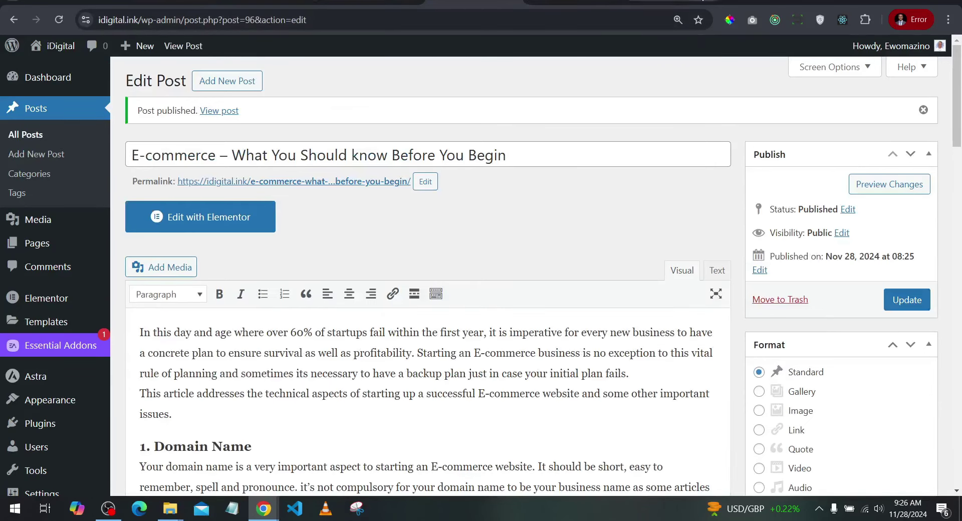
{"action": "left_click", "coordinate": [771, 2]}
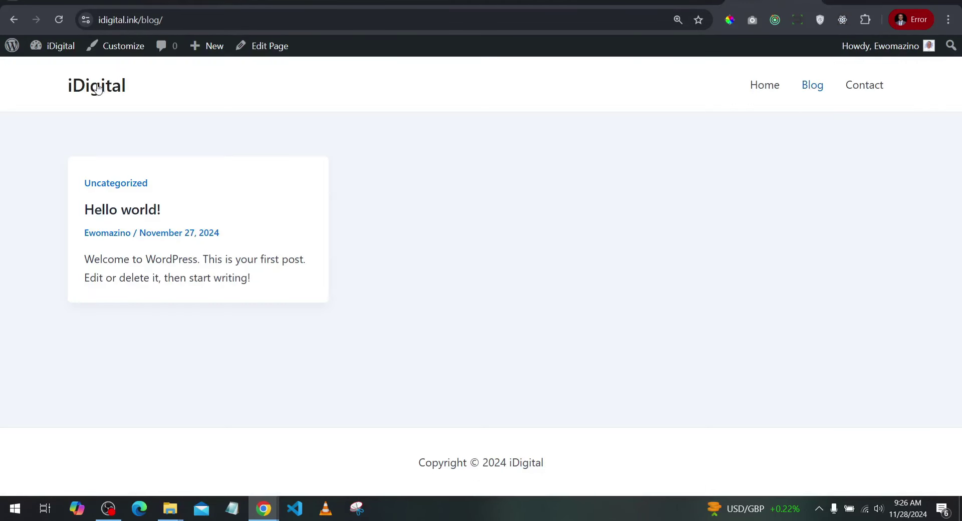
{"action": "left_click", "coordinate": [59, 19]}
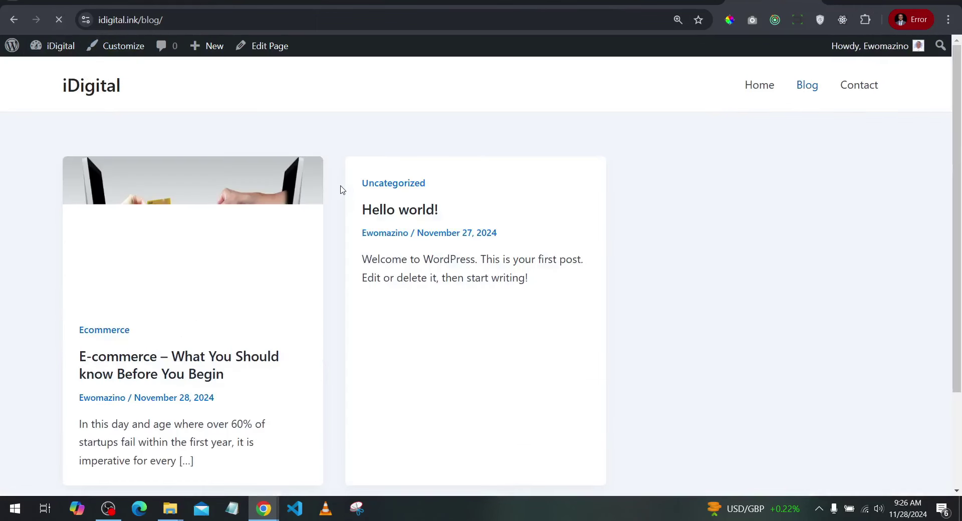
{"action": "scroll", "coordinate": [237, 326], "scroll_direction": "down", "scroll_amount": 3}
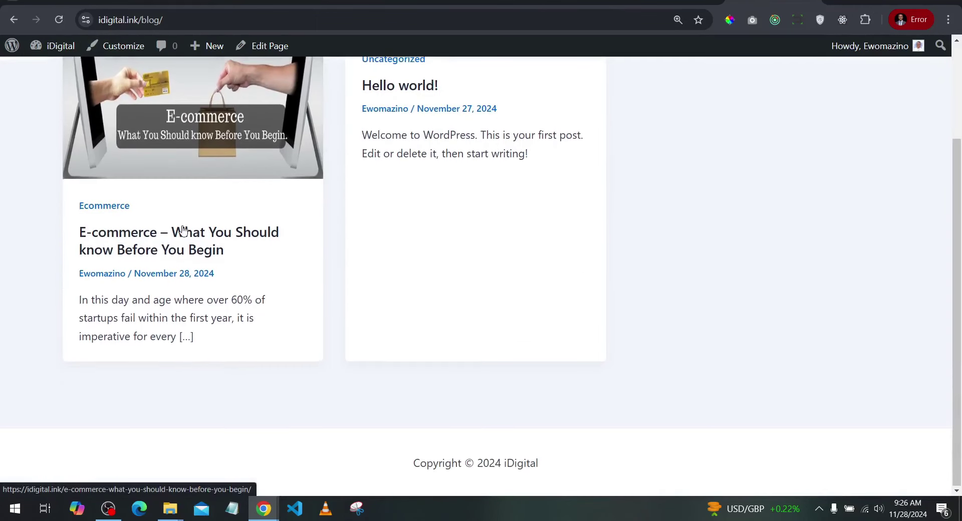
Step: Open the E-commerce post on the blog, then return to the admin Posts list
{"action": "left_click", "coordinate": [182, 136]}
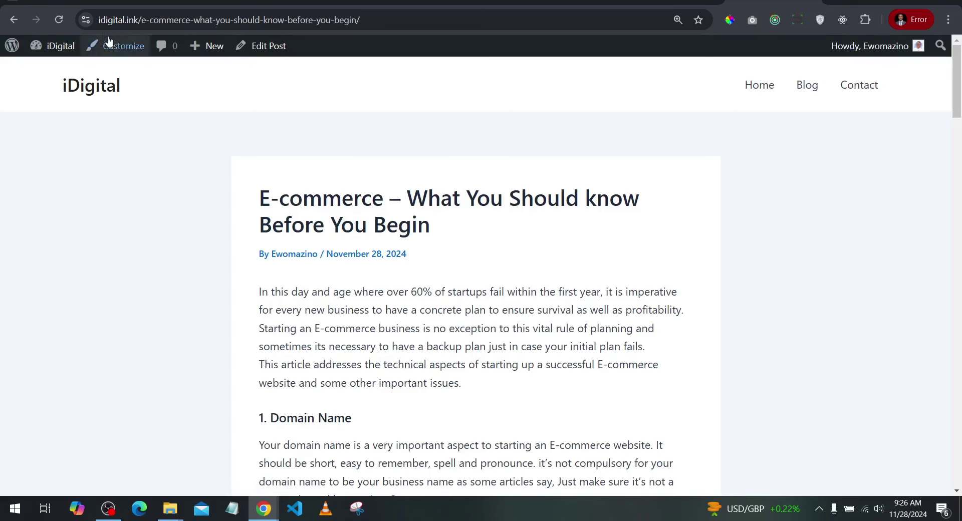
{"action": "left_click", "coordinate": [14, 20]}
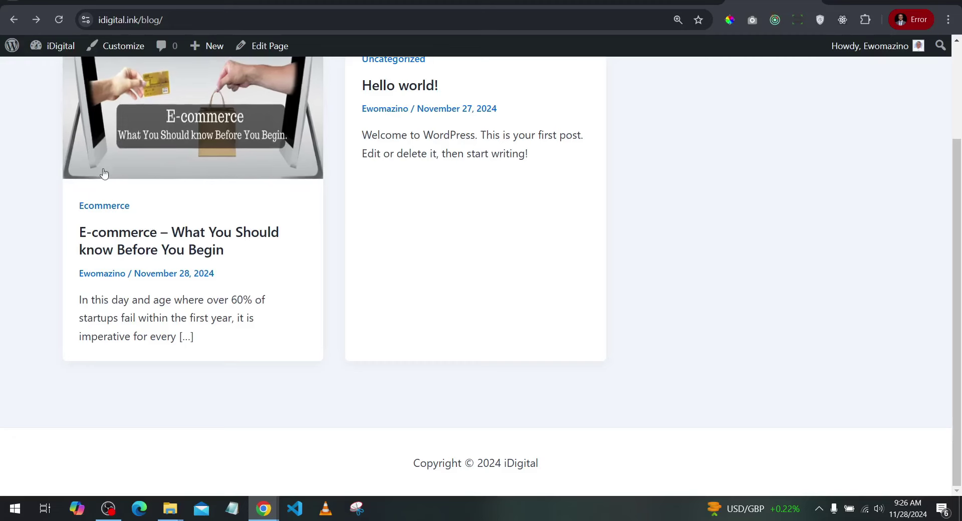
{"action": "scroll", "coordinate": [450, 235], "scroll_direction": "up", "scroll_amount": 3}
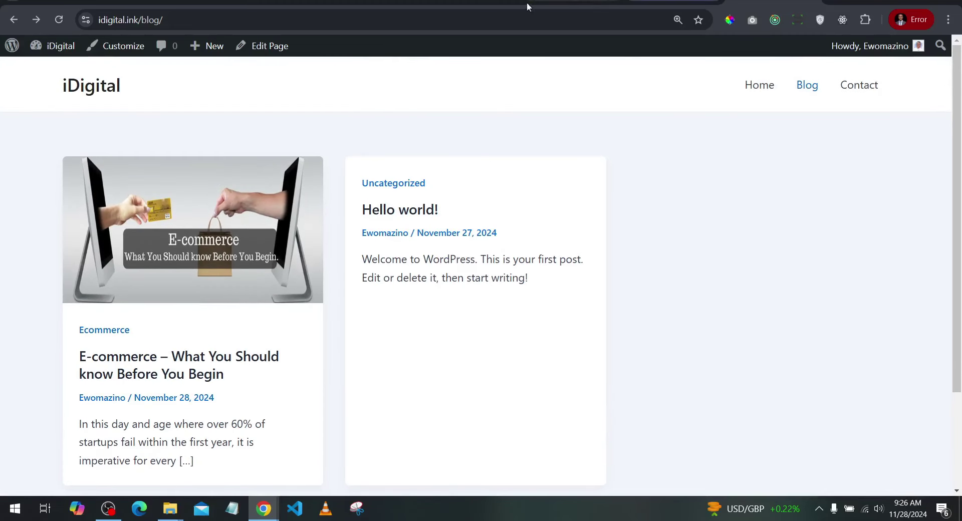
{"action": "left_click", "coordinate": [476, 3]}
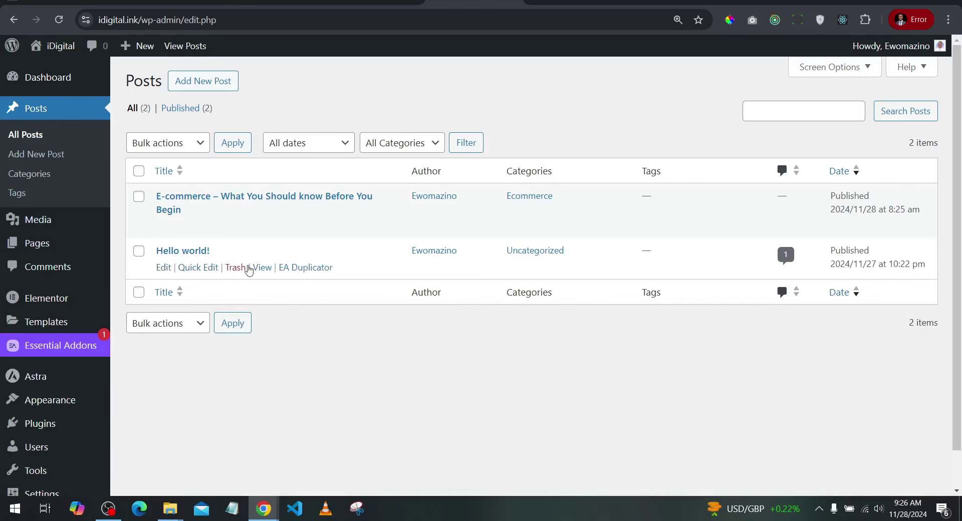
Step: Trash the 'Hello world!' post and reload the blog to confirm only the E-commerce post remains
{"action": "left_click", "coordinate": [235, 269]}
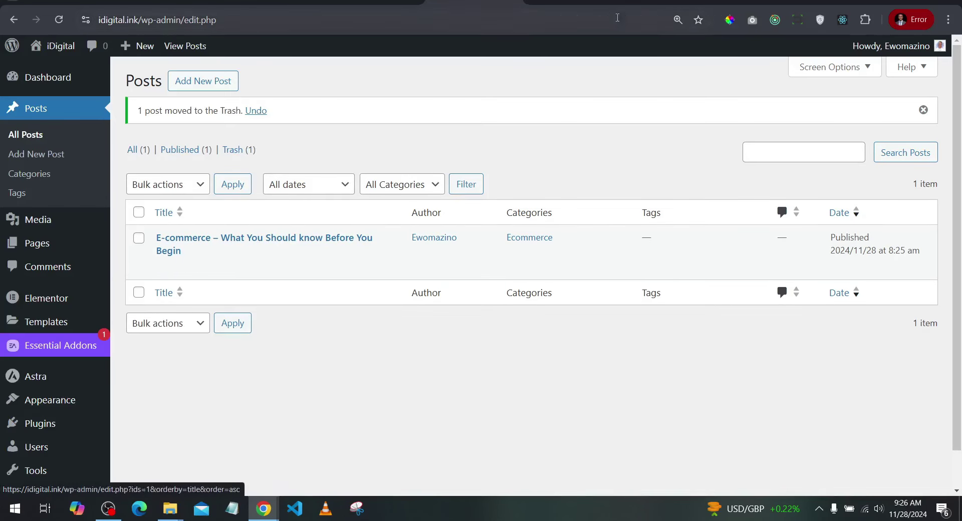
{"action": "left_click", "coordinate": [771, 2]}
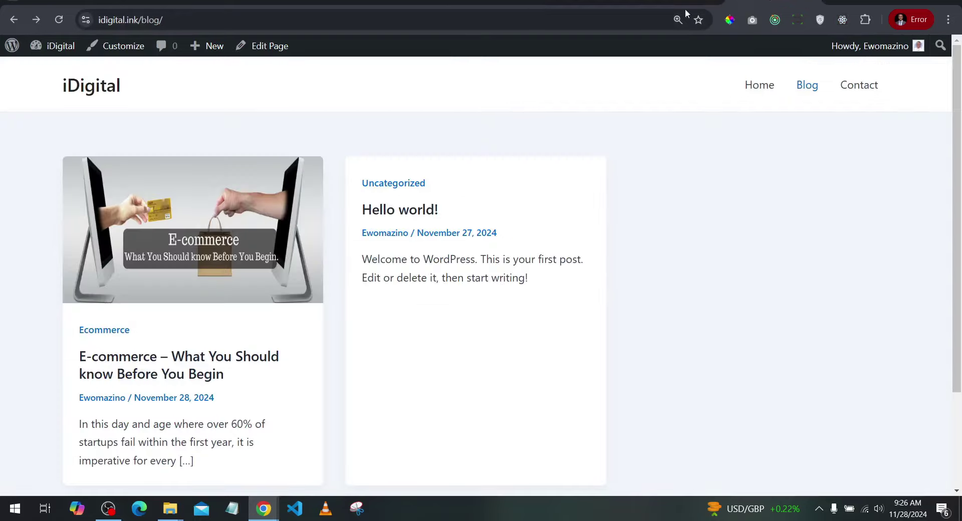
{"action": "left_click", "coordinate": [59, 20]}
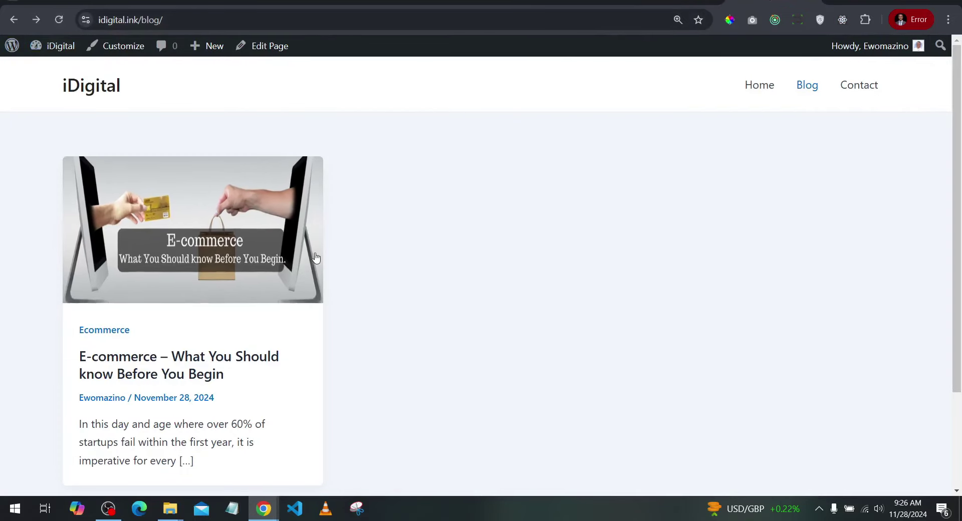
{"action": "scroll", "coordinate": [356, 258], "scroll_direction": "down", "scroll_amount": 3}
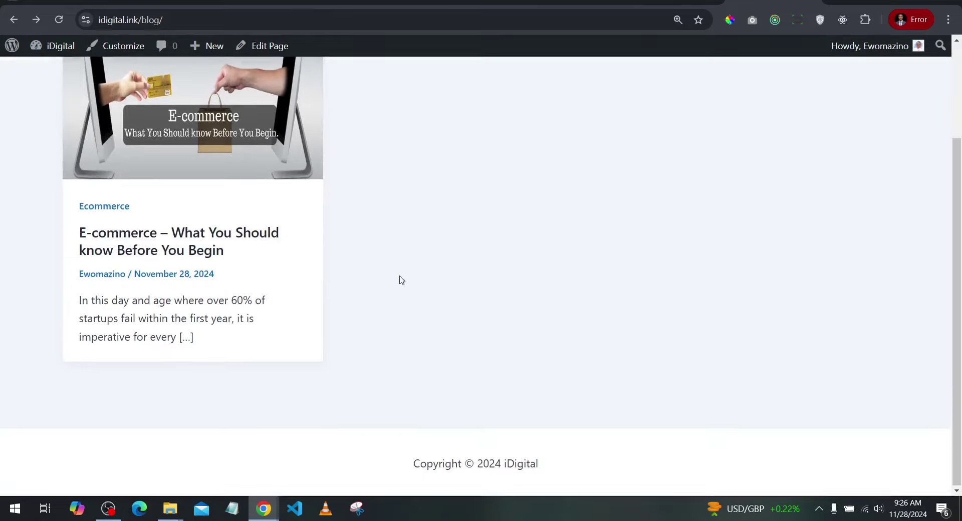
{"action": "scroll", "coordinate": [400, 279], "scroll_direction": "up", "scroll_amount": 1}
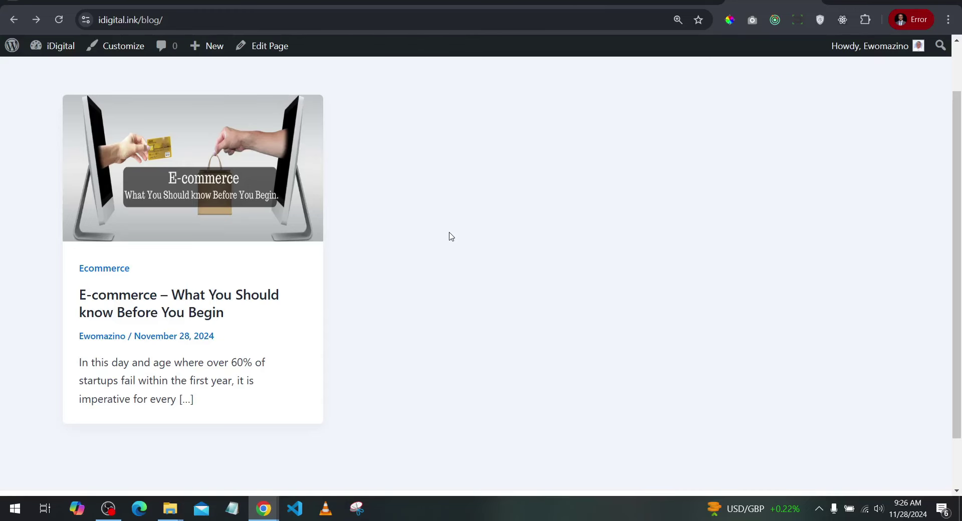
{"action": "scroll", "coordinate": [452, 235], "scroll_direction": "up", "scroll_amount": 2}
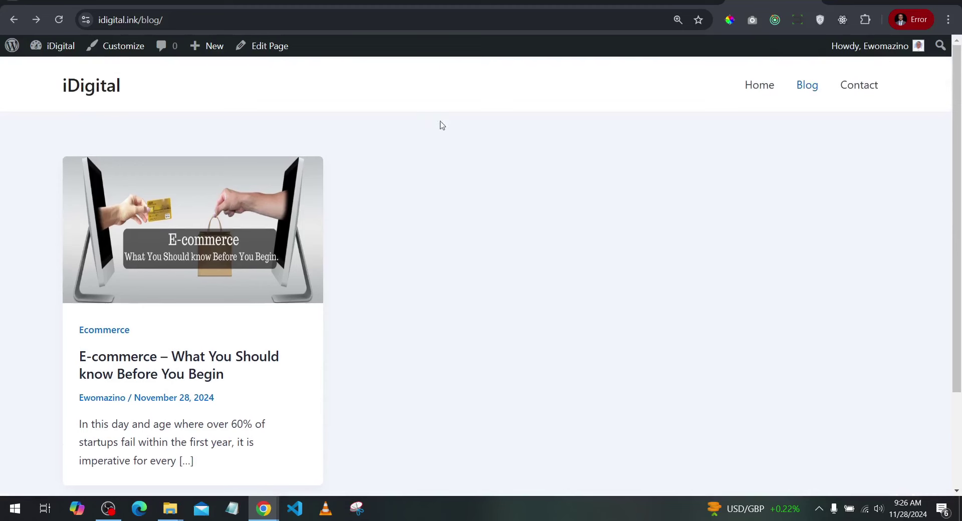
Step: Scroll through the iDigital home page and back, then switch to the Web Design Agency Course tab
{"action": "left_click", "coordinate": [97, 86]}
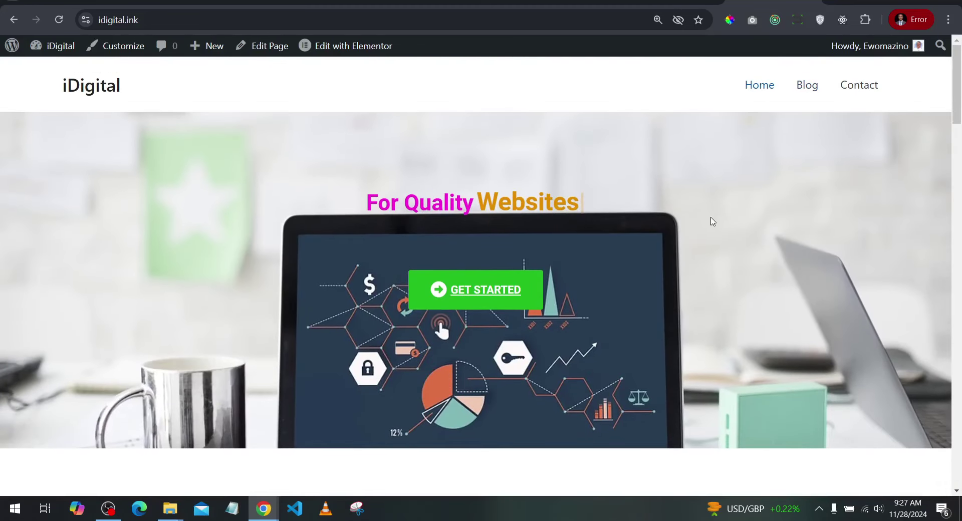
{"action": "scroll", "coordinate": [550, 235], "scroll_direction": "down", "scroll_amount": 5}
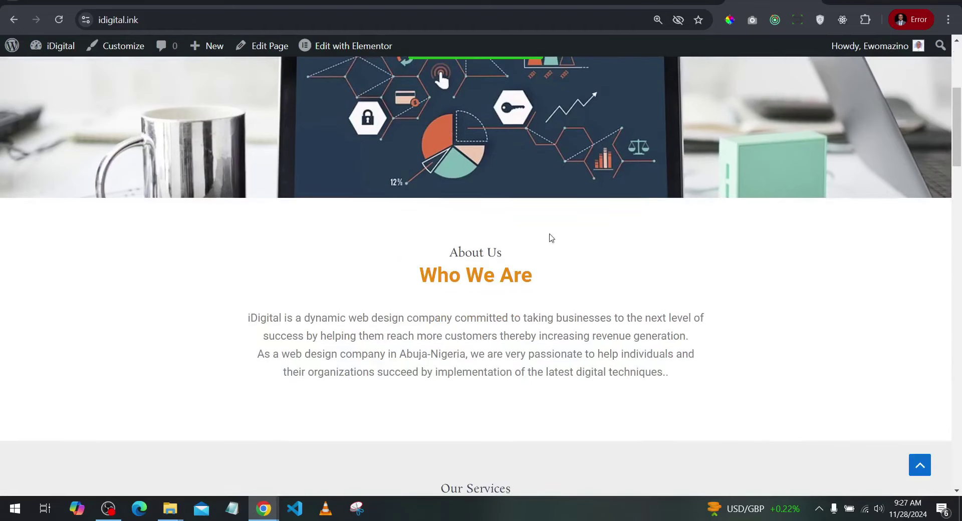
{"action": "scroll", "coordinate": [501, 249], "scroll_direction": "down", "scroll_amount": 7}
{"action": "scroll", "coordinate": [498, 249], "scroll_direction": "down", "scroll_amount": 12}
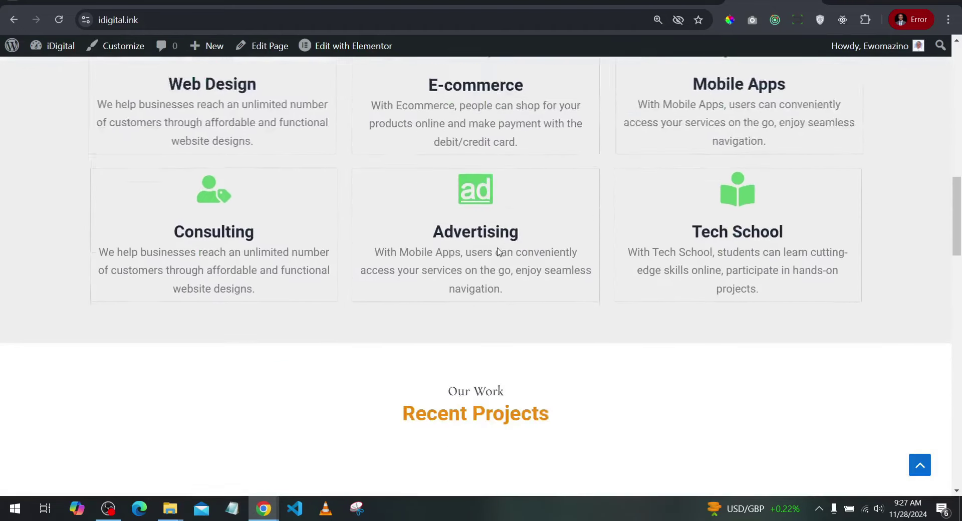
{"action": "scroll", "coordinate": [499, 256], "scroll_direction": "down", "scroll_amount": 15}
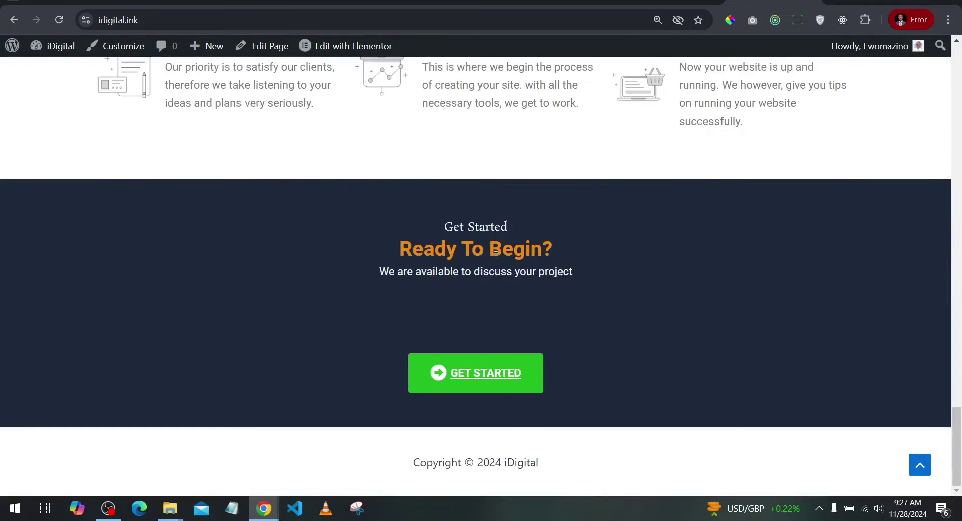
{"action": "scroll", "coordinate": [495, 256], "scroll_direction": "up", "scroll_amount": 20}
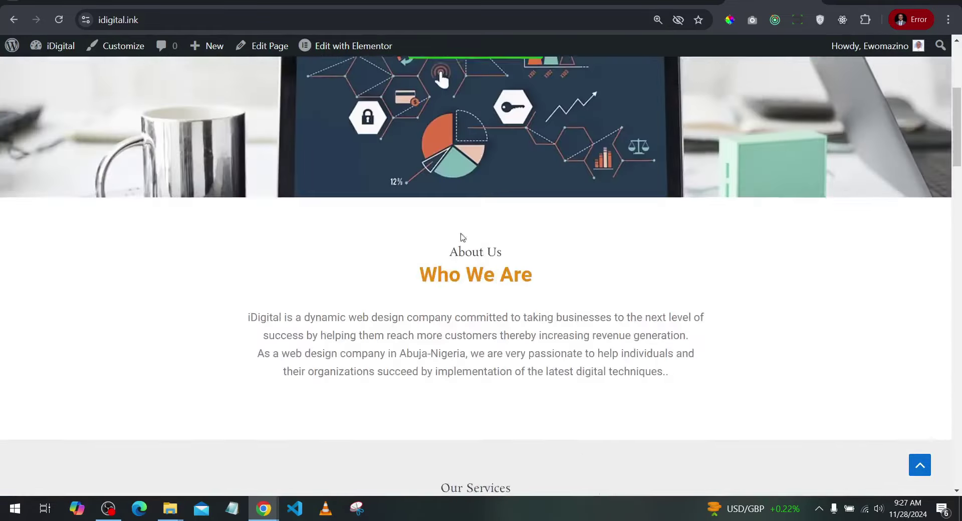
{"action": "scroll", "coordinate": [462, 237], "scroll_direction": "up", "scroll_amount": 5}
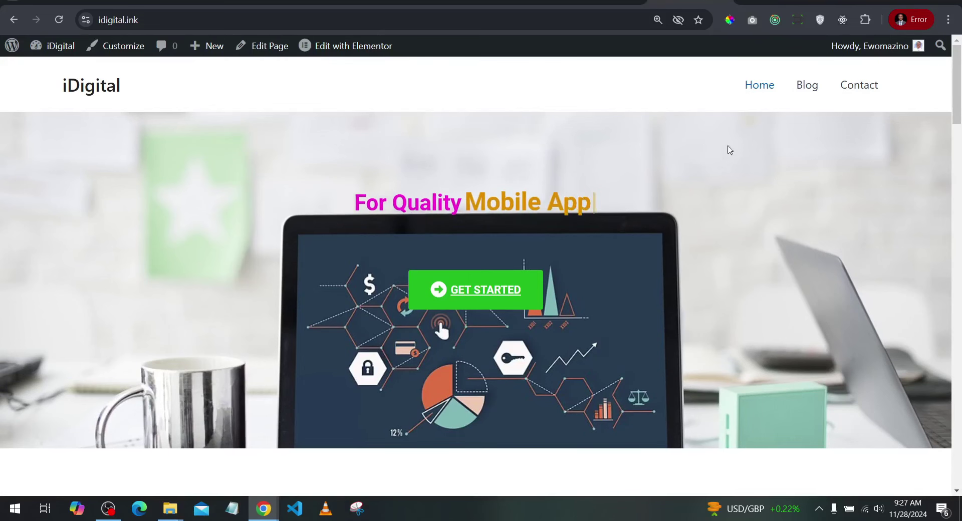
{"action": "left_click", "coordinate": [769, 4]}
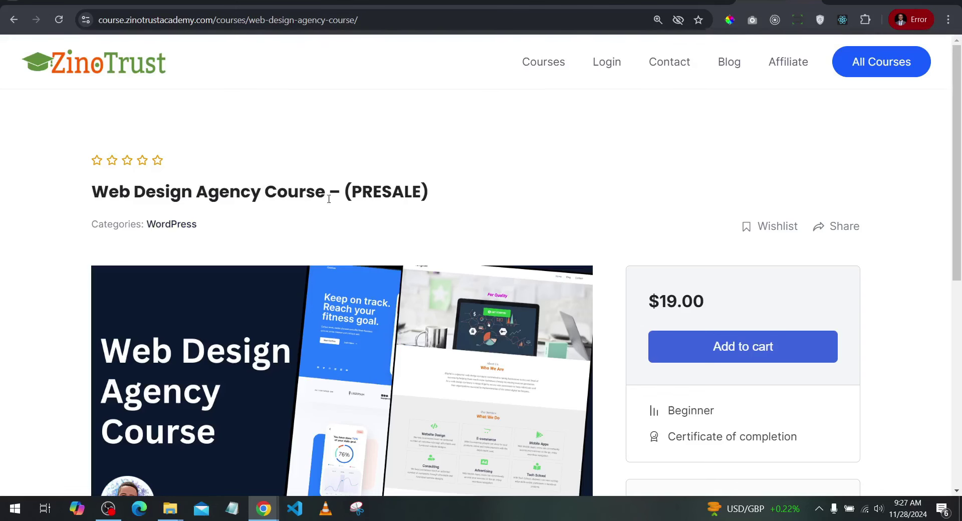
Step: Expand the About Course description and scroll to its end, then switch to YouTube Studio Shorts
{"action": "scroll", "coordinate": [585, 234], "scroll_direction": "down", "scroll_amount": 1}
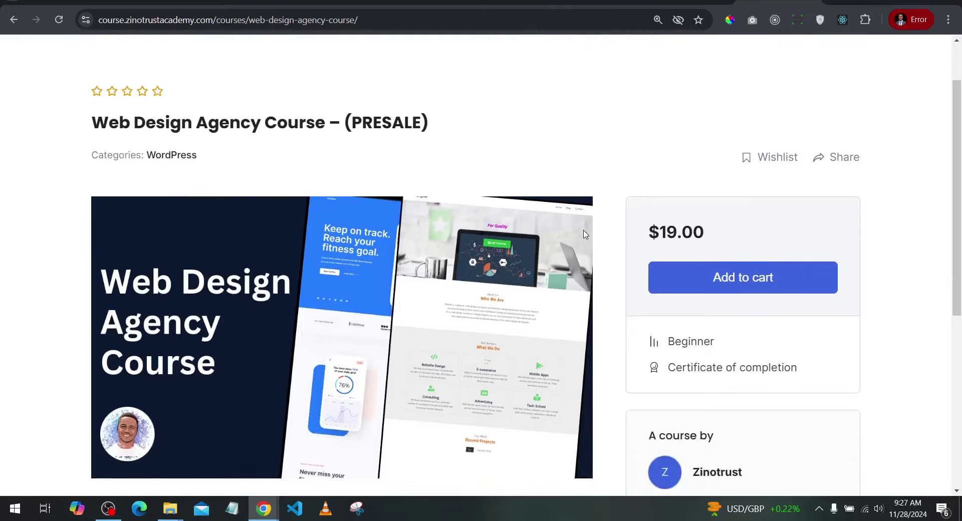
{"action": "scroll", "coordinate": [585, 234], "scroll_direction": "down", "scroll_amount": 1}
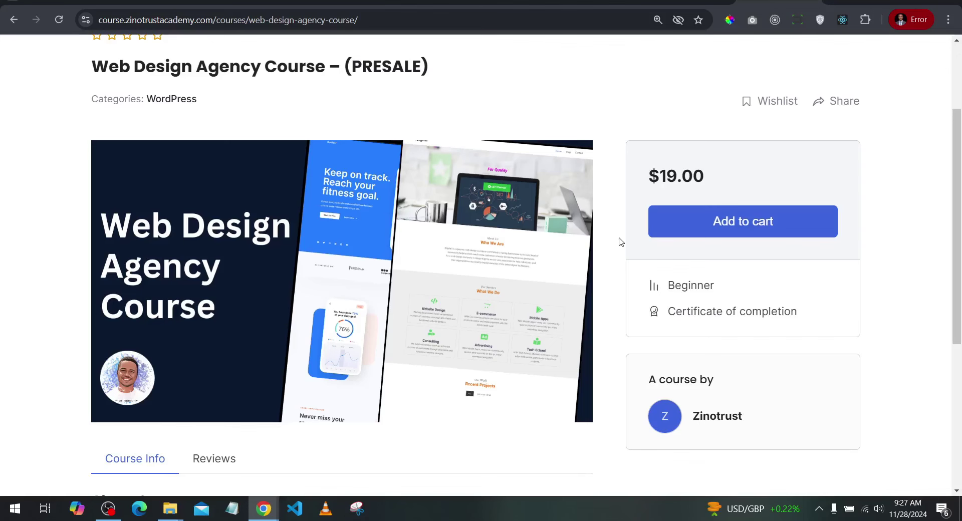
{"action": "scroll", "coordinate": [618, 242], "scroll_direction": "up", "scroll_amount": 2}
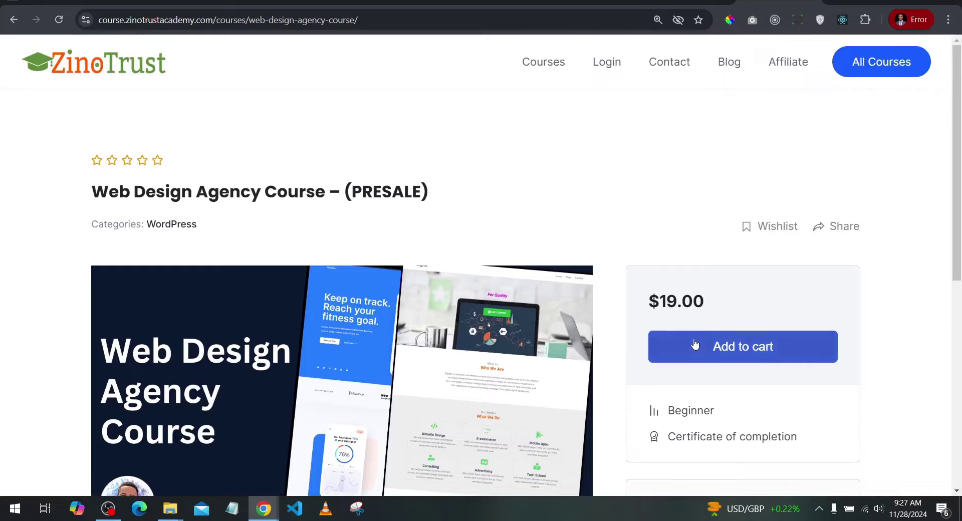
{"action": "scroll", "coordinate": [521, 276], "scroll_direction": "down", "scroll_amount": 6}
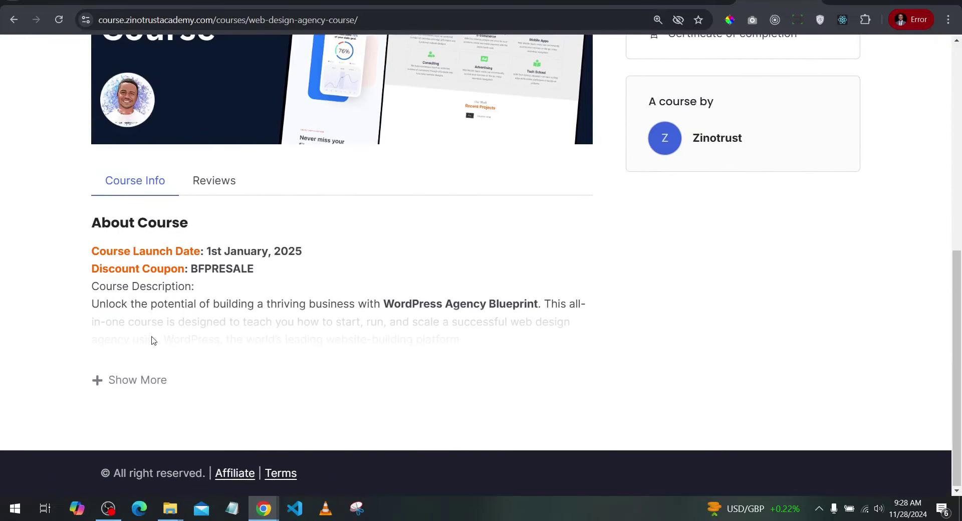
{"action": "left_click", "coordinate": [113, 379]}
{"action": "scroll", "coordinate": [501, 300], "scroll_direction": "down", "scroll_amount": 4}
{"action": "scroll", "coordinate": [547, 283], "scroll_direction": "down", "scroll_amount": 5}
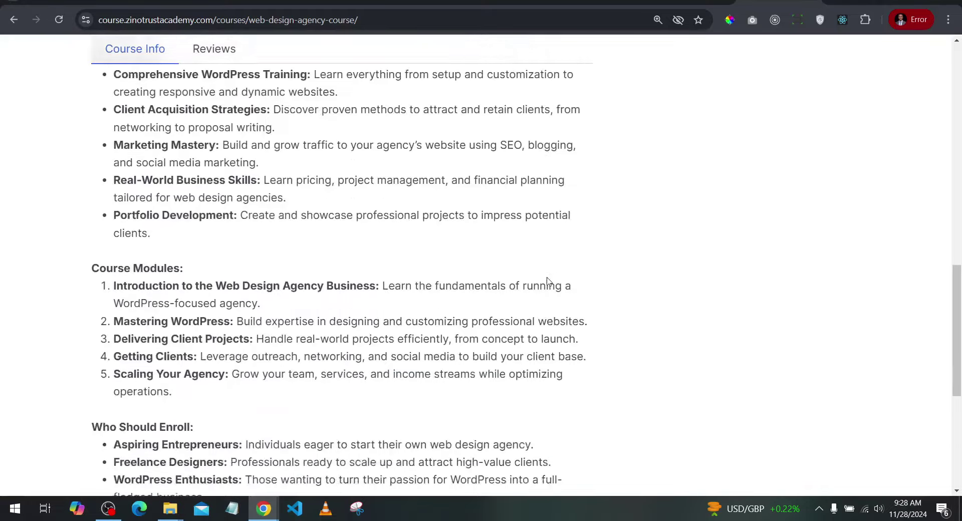
{"action": "scroll", "coordinate": [549, 281], "scroll_direction": "down", "scroll_amount": 2}
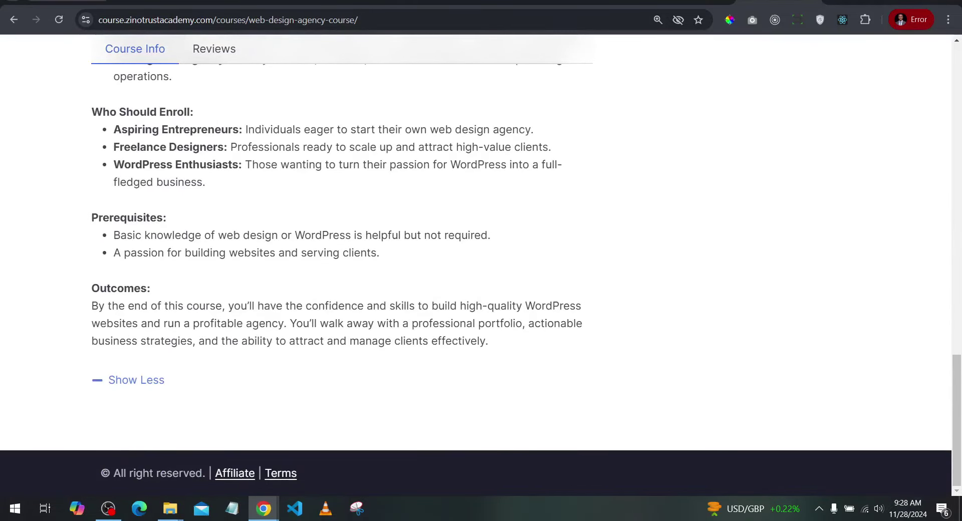
{"action": "key", "text": "ctrl+Tab"}
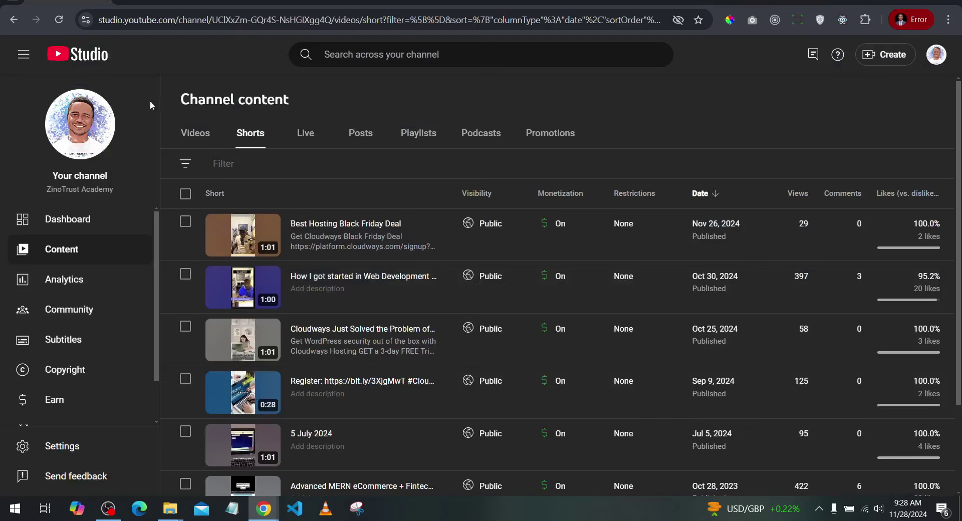